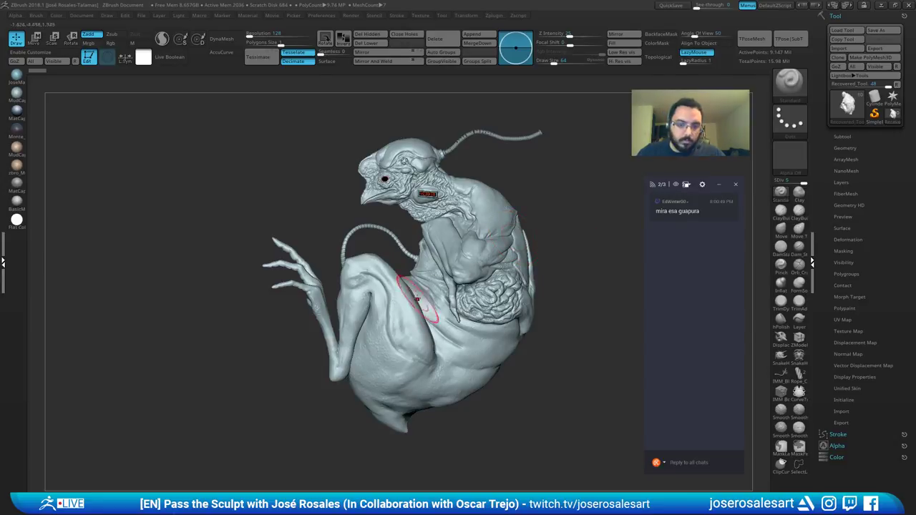
Step: Lower the creature's body mesh by two subdivision levels
mouse_move(405, 250)
right_down()
mouse_move(434, 261)
mouse_move(468, 224)
mouse_move(497, 221)
mouse_move(487, 237)
right_up()
key(d)
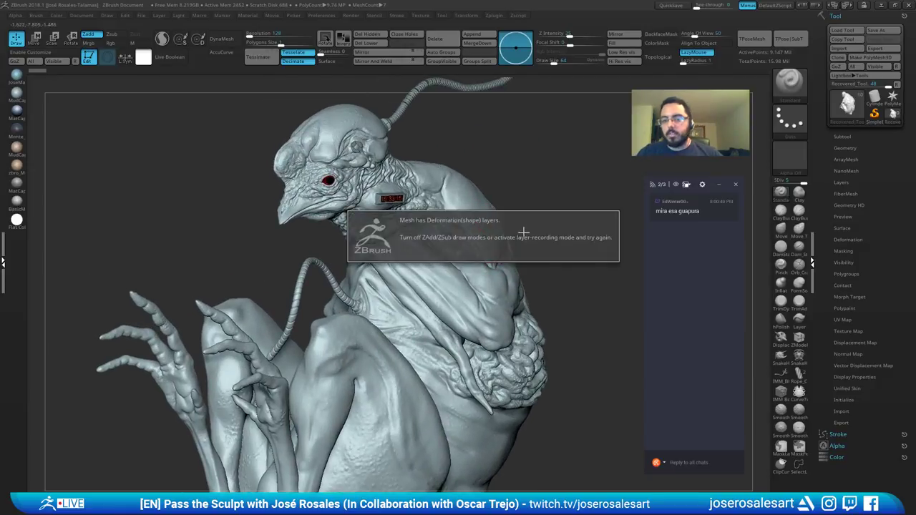
key(shift+d)
key(shift+d)
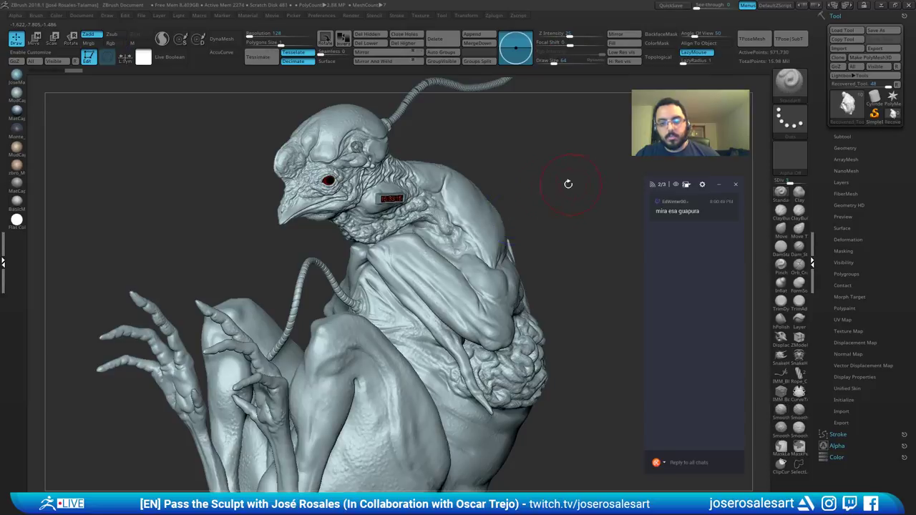
alt+right_drag(531, 248, 478, 226)
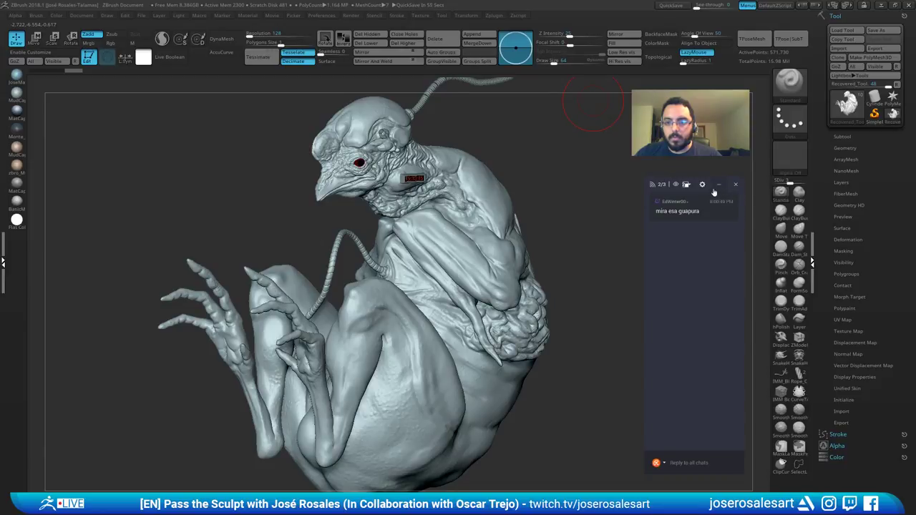
click(669, 190)
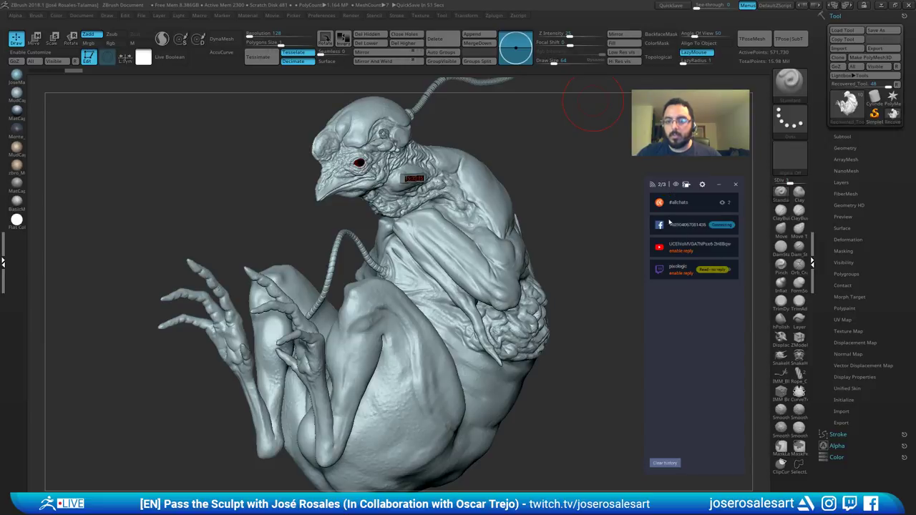
click(657, 189)
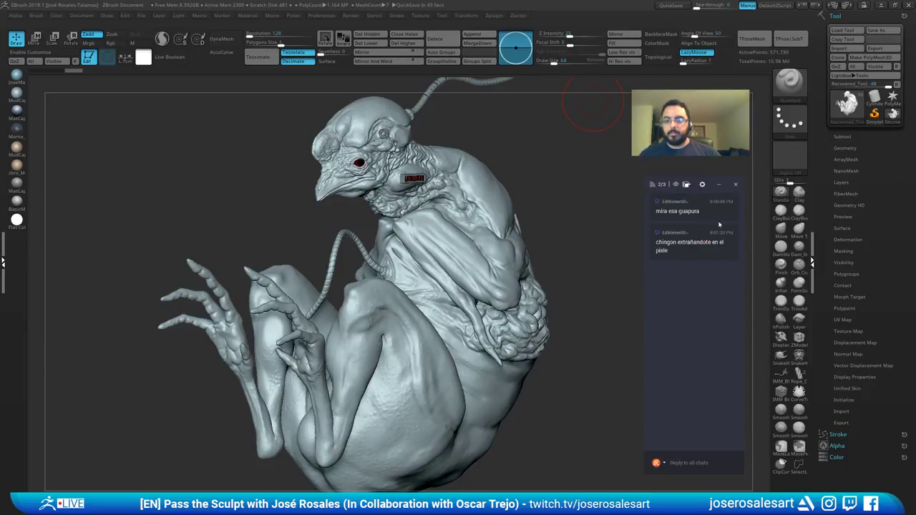
mouse_move(504, 268)
right_down()
mouse_move(427, 278)
mouse_move(484, 284)
mouse_move(511, 307)
mouse_move(577, 205)
mouse_move(526, 235)
mouse_move(467, 191)
mouse_move(444, 191)
right_up()
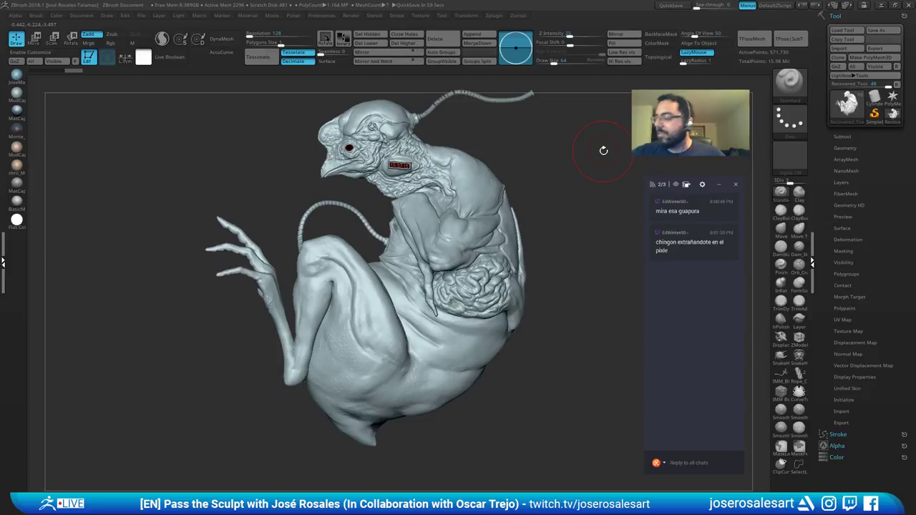
alt+right_drag(423, 210, 435, 232)
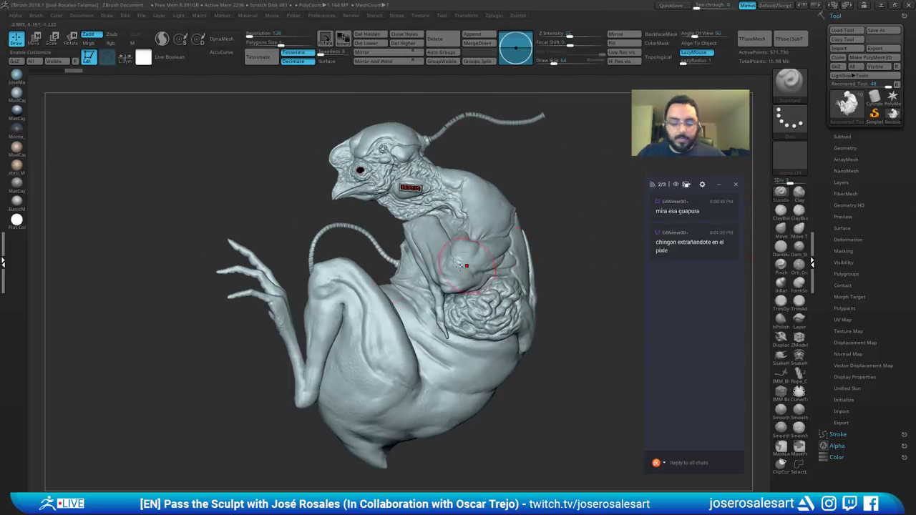
Step: Add a new sphere subtool to the creature and make it the active subtool
key(F1)
click(288, 333)
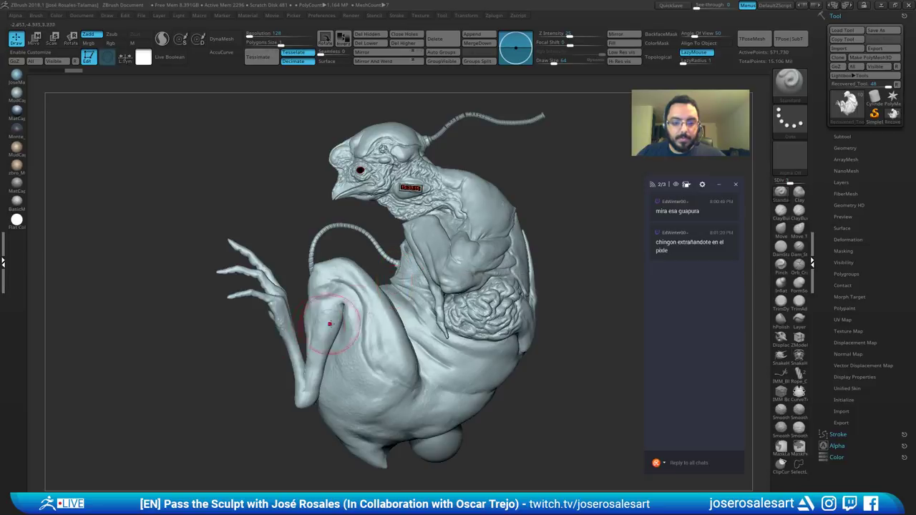
alt+click(455, 437)
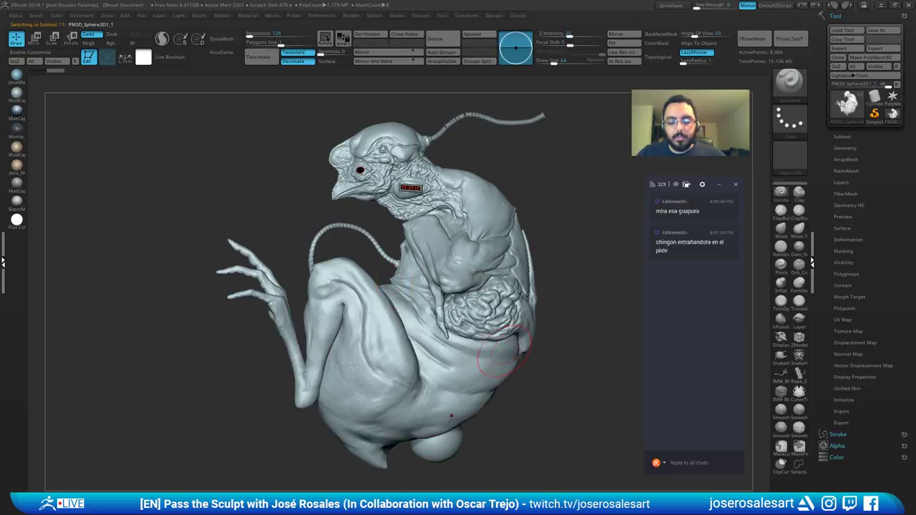
key(shift+s)
key(shift+s)
right_drag(434, 358, 540, 304)
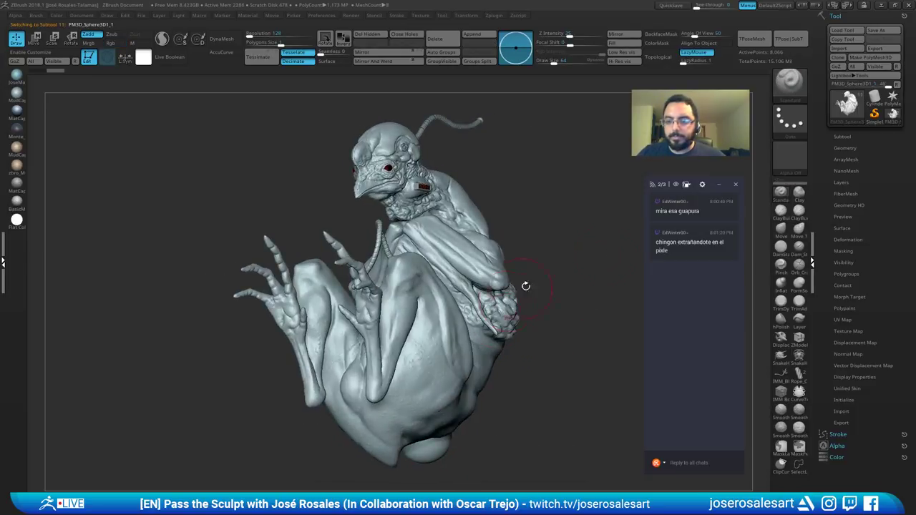
alt+click(464, 336)
alt+click(426, 448)
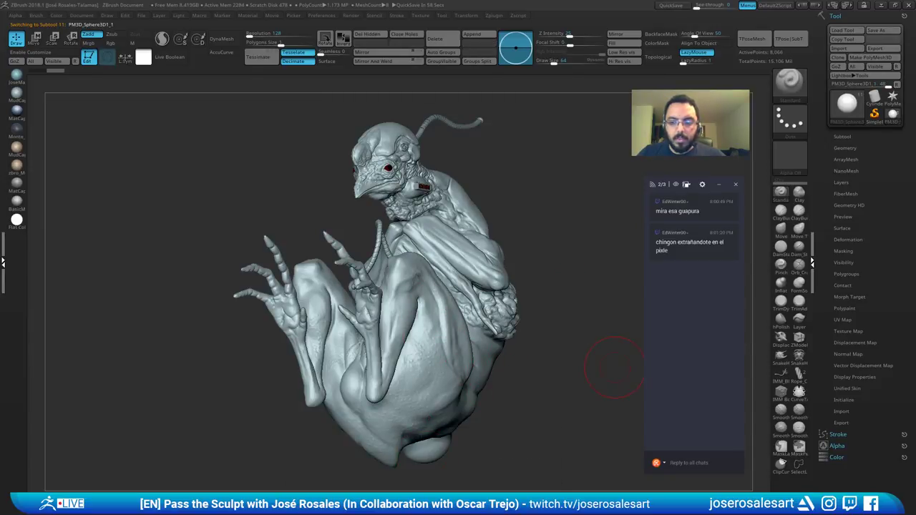
Step: Move the sphere from beneath the creature's body up beside its upper back
click(843, 184)
click(844, 182)
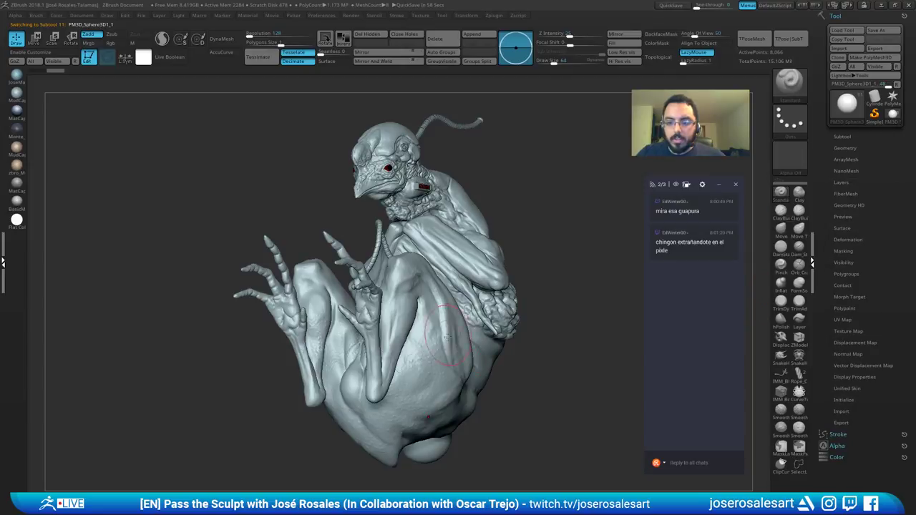
right_drag(501, 326, 423, 349)
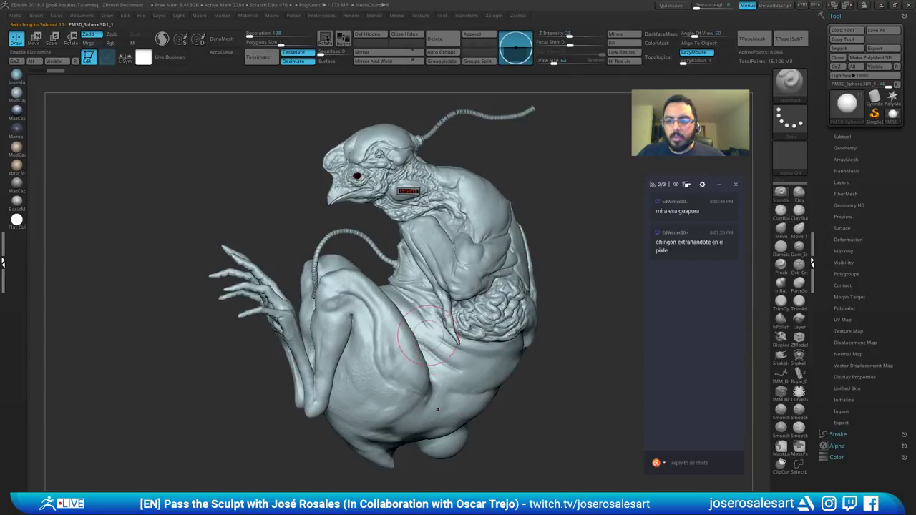
right_drag(427, 390, 408, 375)
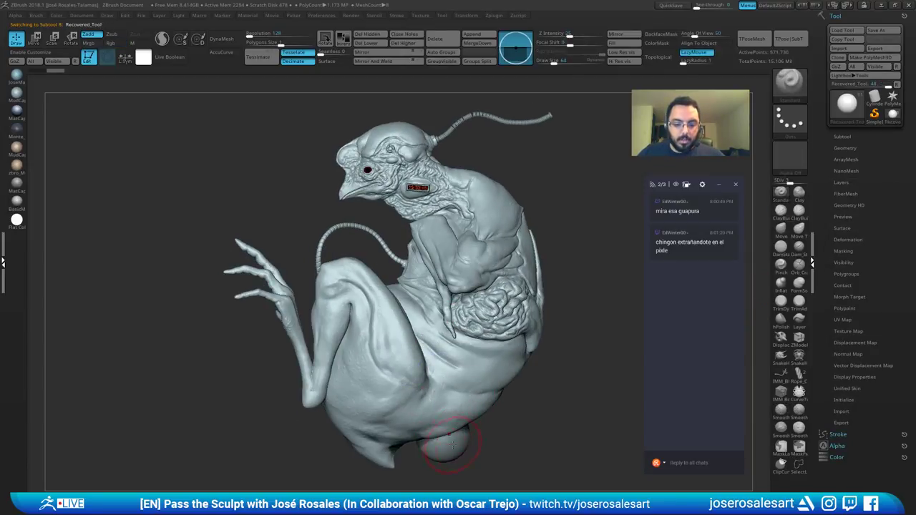
click(450, 438)
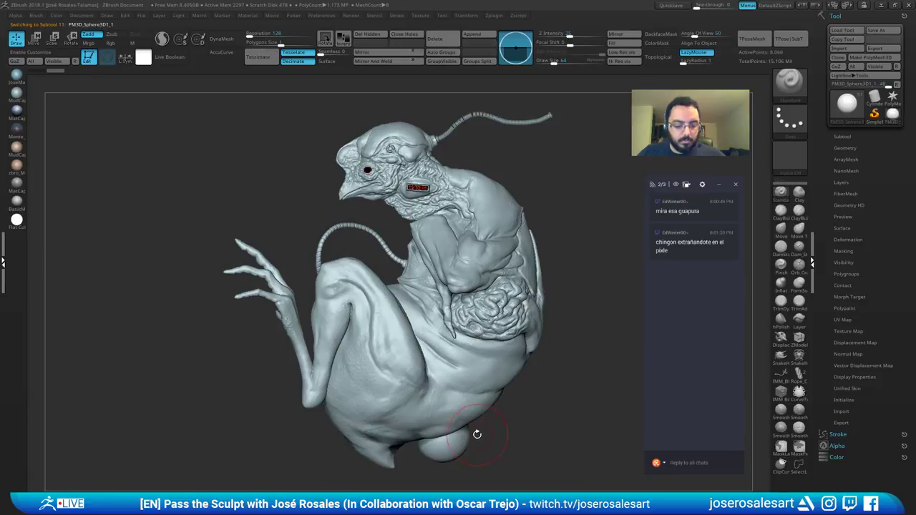
key(w)
drag(482, 398, 605, 157)
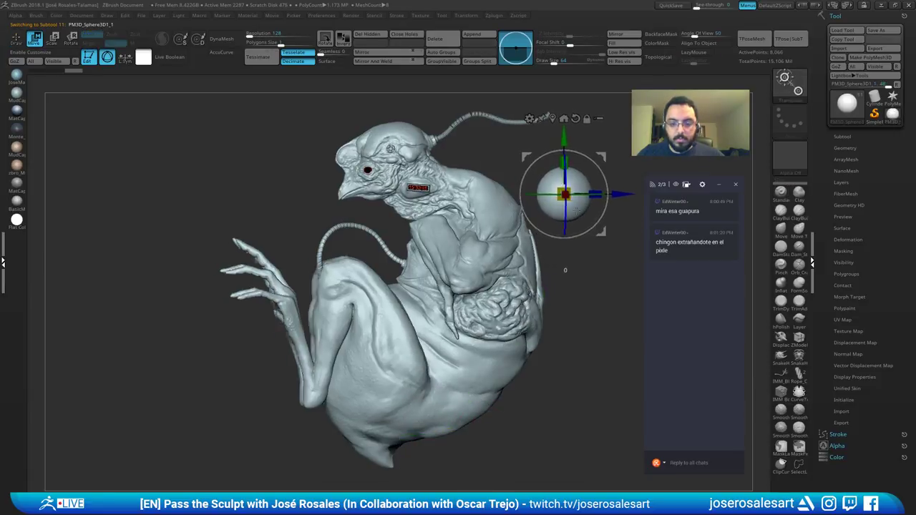
Step: Adjust the sphere's position beside the upper back from the top and side views, undoing one unwanted shift
alt+right_drag(538, 173, 461, 189)
right_drag(460, 189, 544, 207)
alt+right_drag(545, 207, 462, 247)
drag(449, 230, 441, 240)
right_drag(489, 265, 488, 308)
drag(474, 248, 491, 254)
key(ctrl+z)
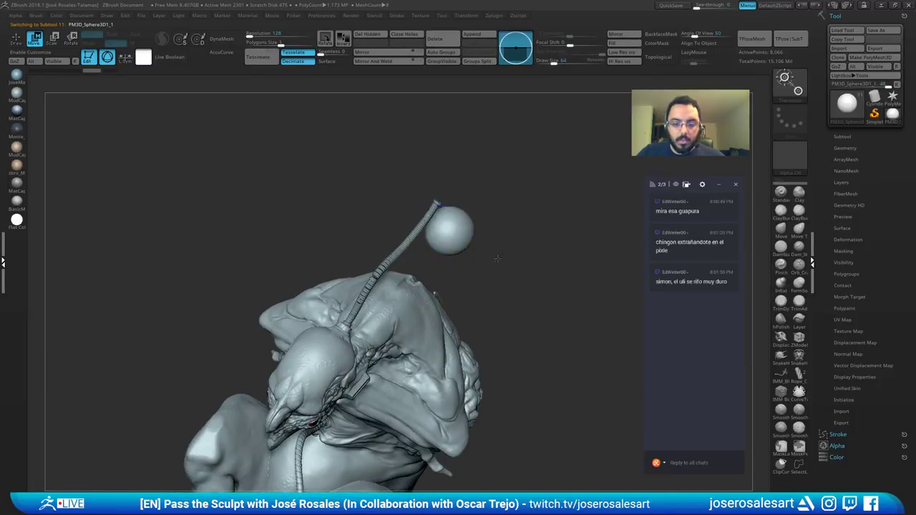
right_drag(497, 258, 522, 220)
drag(511, 228, 576, 226)
shift+right_drag(576, 226, 533, 228)
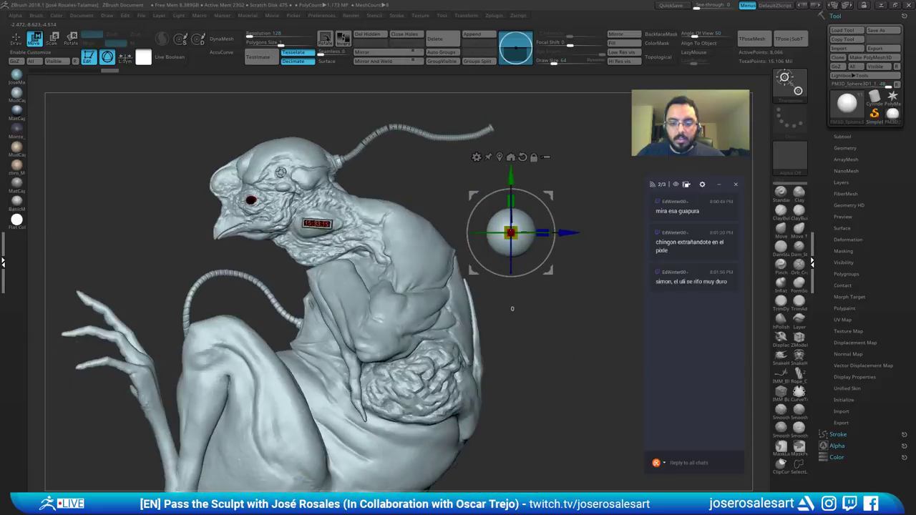
Step: Move the sphere onto the creature's shoulder and return to Draw mode
drag(565, 231, 466, 232)
alt+right_drag(549, 241, 479, 271)
drag(479, 271, 397, 205)
right_drag(397, 247, 434, 243)
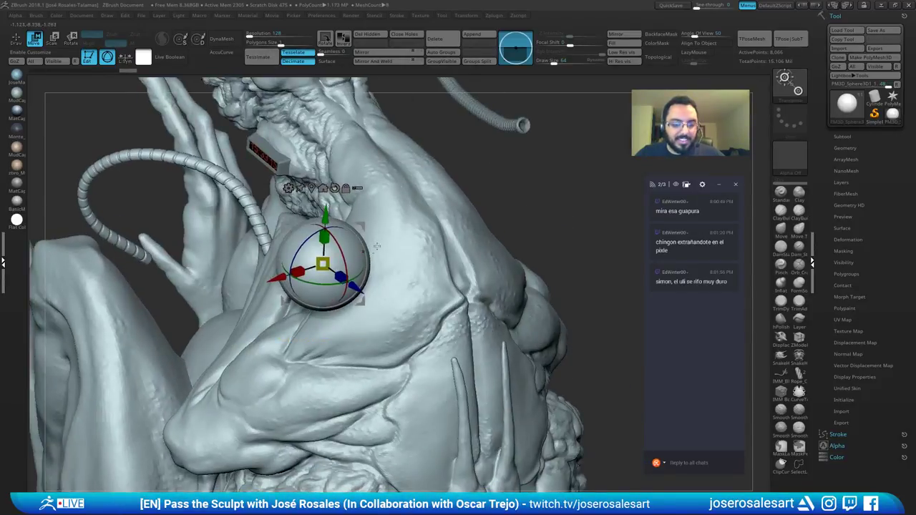
mouse_move(365, 242)
right_down()
mouse_move(410, 241)
mouse_move(391, 204)
mouse_move(377, 200)
mouse_move(378, 84)
right_up()
key(q)
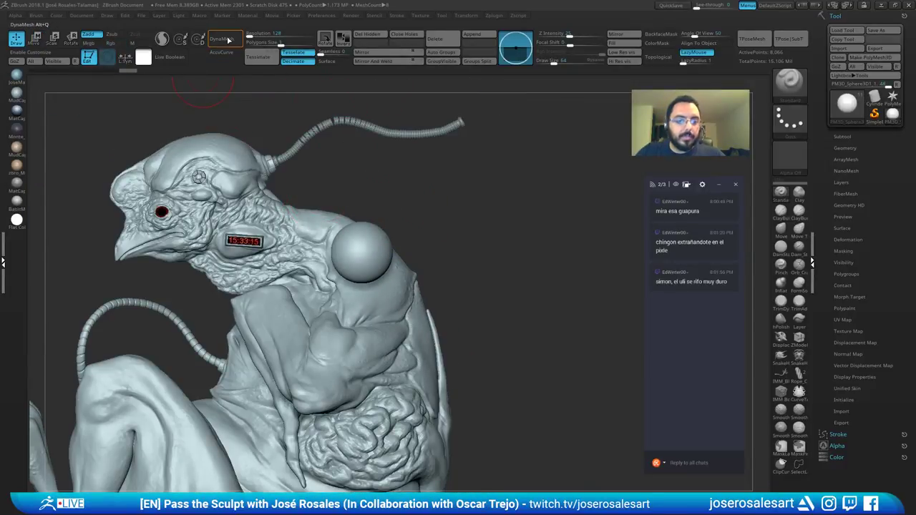
Step: Turn the sphere into a DynaMesh and check its density in the polygon wireframe
click(224, 37)
ctrl+right_drag(407, 250, 542, 246)
key(shift+f)
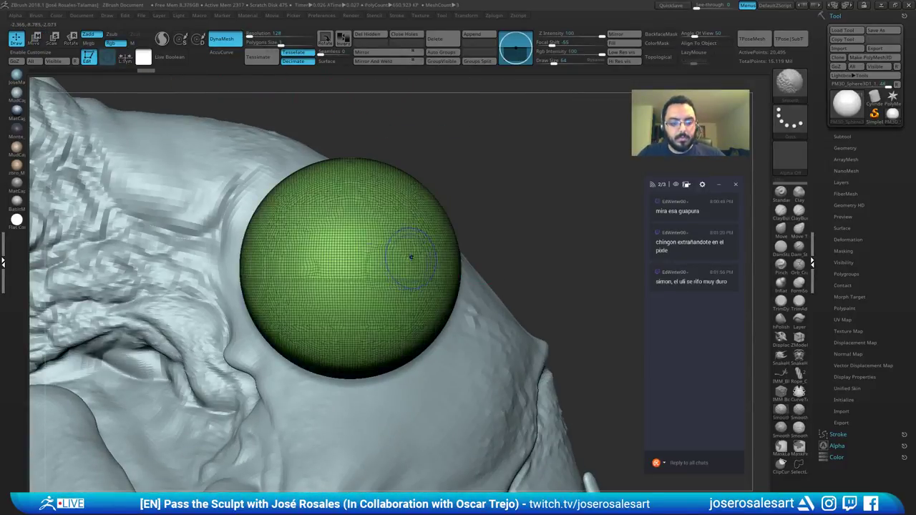
key(shift+f)
Step: Set the sphere's DynaMesh resolution to 32 and remesh it
click(266, 35)
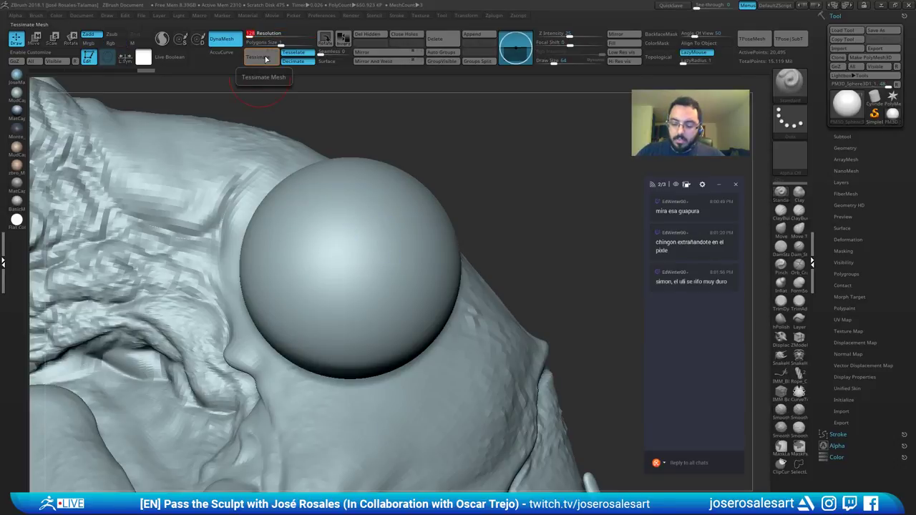
text(32)
key(Return)
ctrl+drag(510, 201, 550, 276)
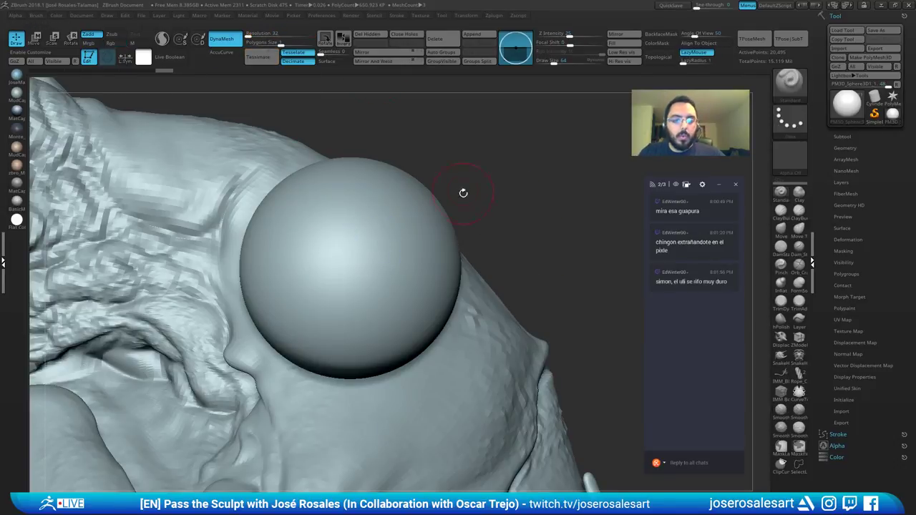
Step: Apply a ClayBuildup stroke to the sphere and update its DynaMesh
key(b)
key(c)
key(b)
drag(395, 262, 437, 282)
mouse_move(529, 176)
ctrl+mouse_down()
mouse_move(565, 270)
mouse_move(437, 266)
mouse_move(444, 183)
mouse_move(518, 174)
mouse_move(515, 118)
mouse_move(432, 200)
ctrl+mouse_up()
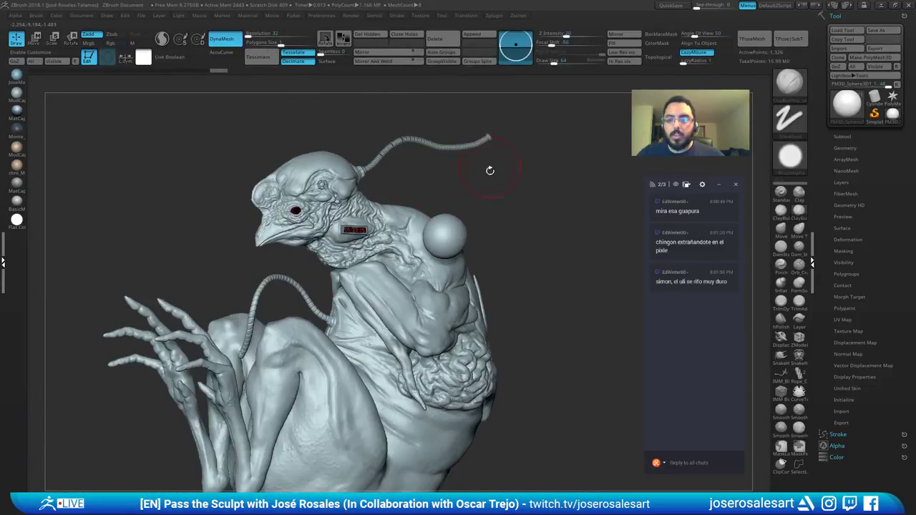
Step: Stretch the sphere inward toward the neck with the Move brush, using a draw size of 81
right_drag(431, 252, 449, 262)
key(b)
key(m)
key(v)
key(s)
mouse_move(501, 248)
mouse_down()
mouse_move(492, 248)
mouse_move(601, 243)
mouse_move(457, 222)
mouse_up()
key(s)
mouse_move(465, 224)
mouse_down()
mouse_move(401, 223)
mouse_move(391, 279)
mouse_move(416, 202)
mouse_move(395, 180)
mouse_up()
key(s)
right_drag(373, 176, 414, 194)
drag(410, 204, 393, 191)
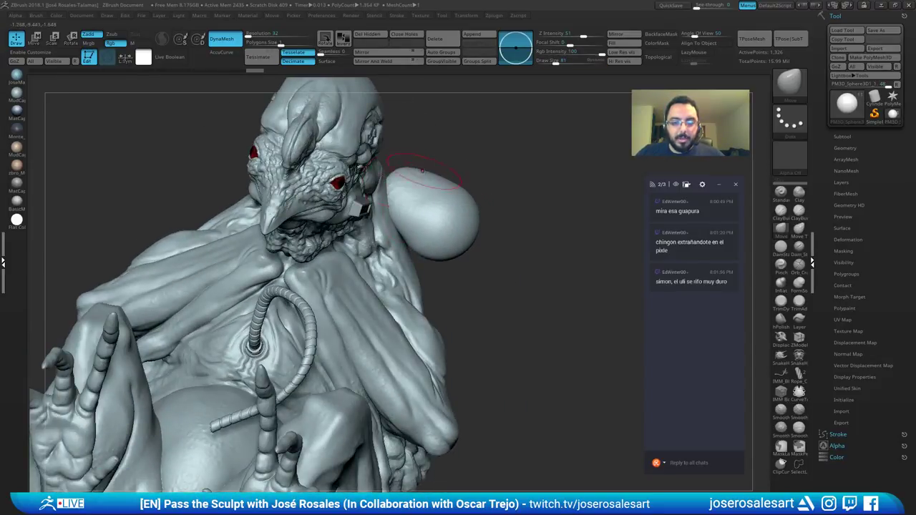
Step: Pull the blob's inner end into a taper over the shoulder blade with the Move brush
right_drag(421, 198, 385, 193)
drag(415, 187, 421, 204)
right_drag(494, 206, 429, 204)
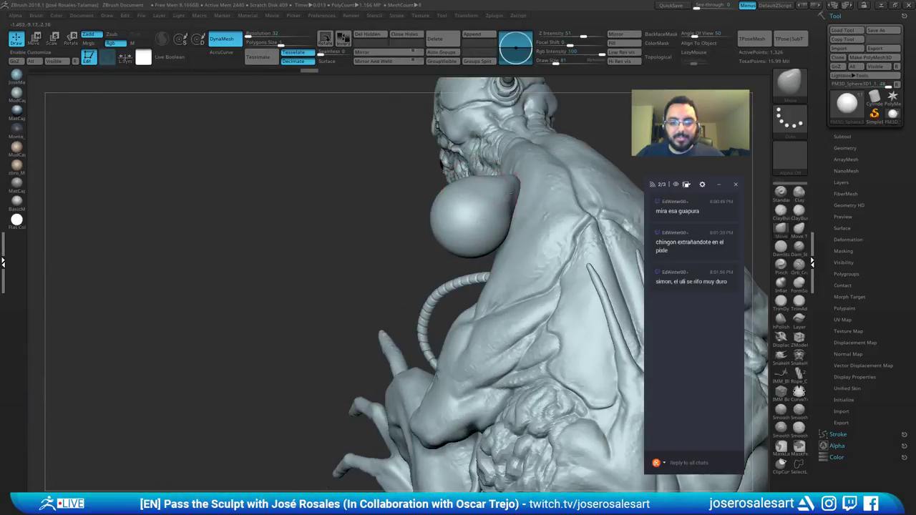
drag(494, 193, 530, 190)
right_drag(540, 189, 526, 247)
click(688, 186)
click(715, 184)
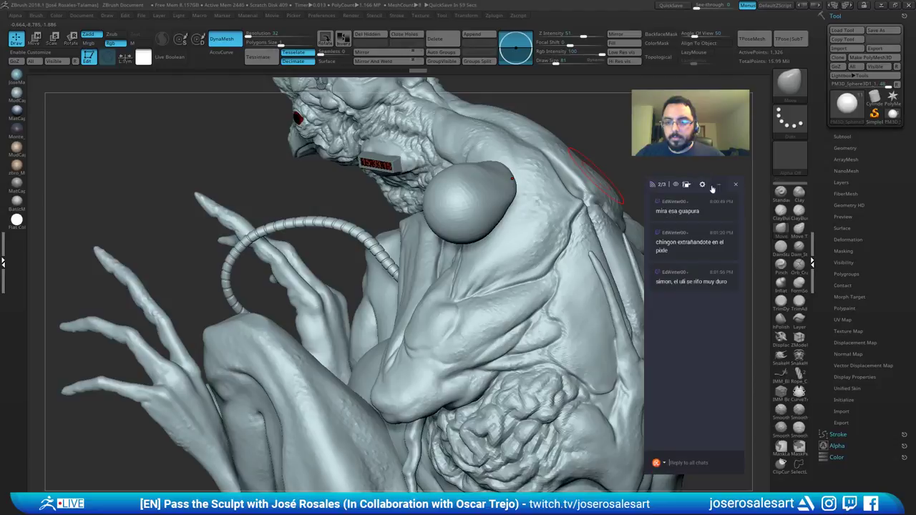
click(657, 189)
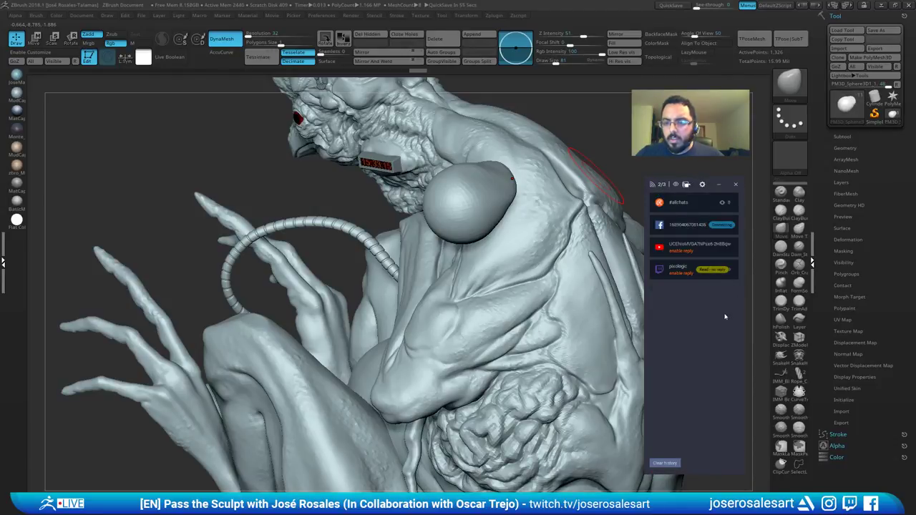
Step: Push the shoulder blob closer to the neck from several angles, undoing the last two edits along the way
right_drag(415, 195, 516, 134)
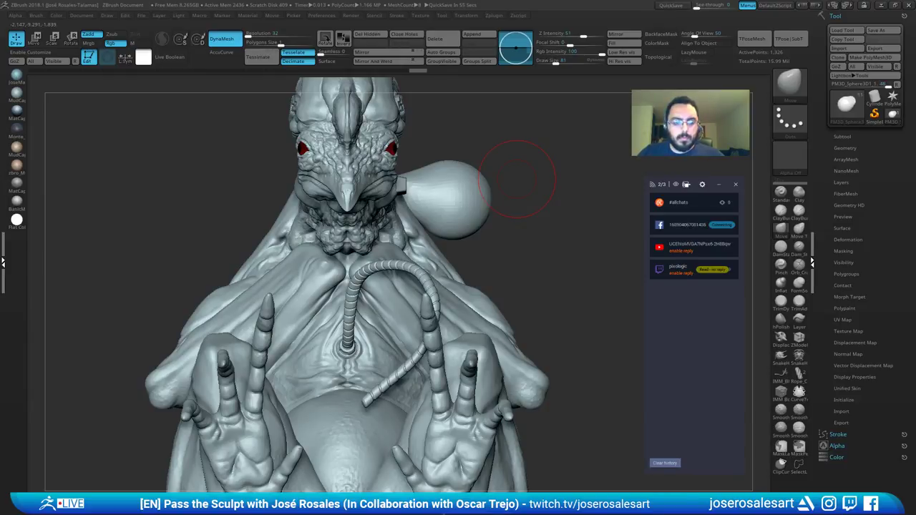
mouse_move(464, 226)
right_down()
mouse_move(464, 186)
mouse_move(430, 203)
mouse_move(398, 239)
right_up()
drag(397, 212, 377, 206)
key(b)
key(s)
key(h)
key(ctrl+z)
key(ctrl+z)
right_drag(387, 209, 425, 242)
drag(408, 212, 380, 215)
right_drag(416, 234, 394, 204)
mouse_move(452, 243)
ctrl+right_down()
mouse_move(443, 207)
mouse_move(467, 206)
ctrl+right_up()
mouse_move(461, 207)
mouse_down()
mouse_move(460, 224)
mouse_move(458, 215)
mouse_up()
Step: Add volume to the shoulder blob with a smaller ClayBuildup brush
key(b)
key(c)
key(b)
key(bracketleft)
key(bracketleft)
ctrl+right_drag(458, 215, 473, 250)
right_drag(454, 214, 459, 208)
ctrl+right_drag(458, 207, 458, 193)
drag(451, 197, 463, 204)
Step: Reshape the upper contour of the shoulder blob with the Move brush
key(b)
key(m)
key(v)
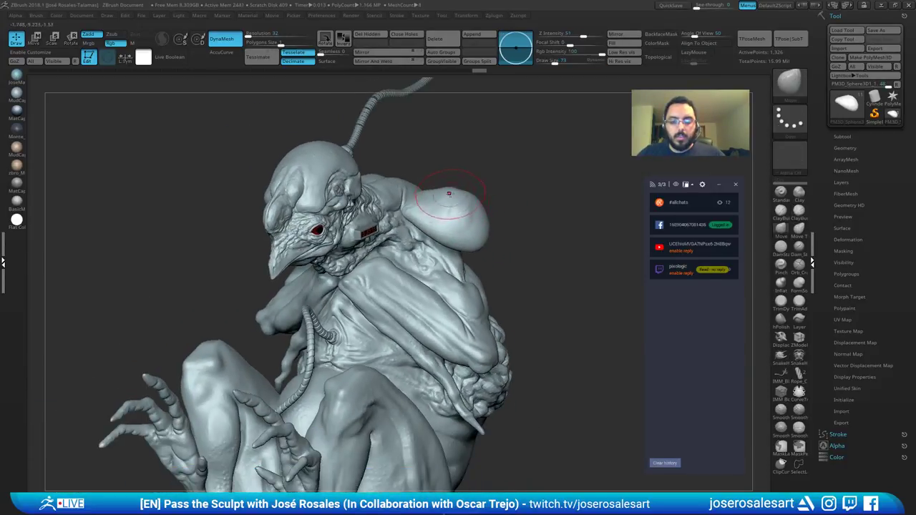
right_drag(444, 199, 461, 206)
drag(459, 194, 469, 192)
click(655, 185)
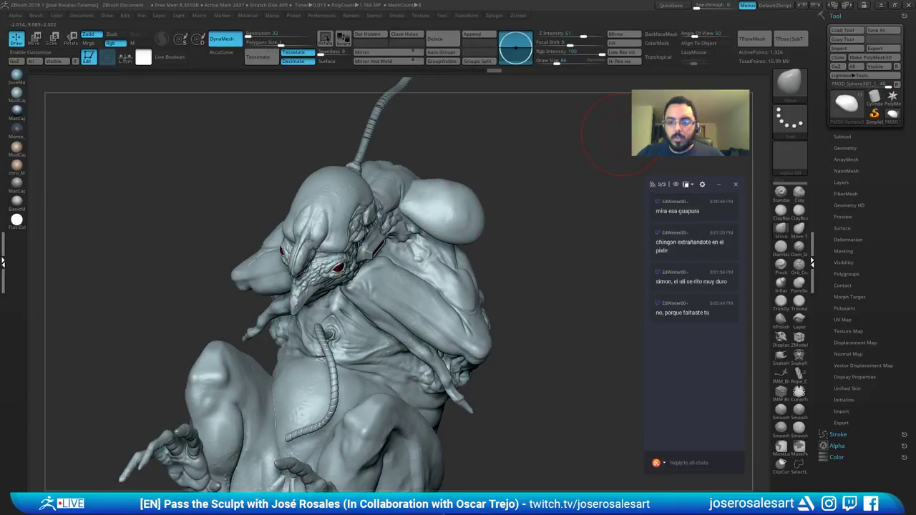
Step: Refine the outer and lower contours of the shoulder blob with short Move brush pulls
mouse_move(475, 199)
right_down()
mouse_move(501, 194)
mouse_move(475, 214)
mouse_move(465, 204)
mouse_move(456, 252)
mouse_move(472, 227)
right_up()
drag(465, 226, 461, 221)
mouse_move(461, 221)
ctrl+right_down()
mouse_move(459, 208)
mouse_move(458, 222)
ctrl+right_up()
drag(457, 229, 455, 237)
right_drag(454, 237, 451, 216)
drag(451, 216, 457, 213)
Step: Fit the blob over the shoulder with Move brush adjustments from the back, side and front
right_drag(457, 214, 487, 201)
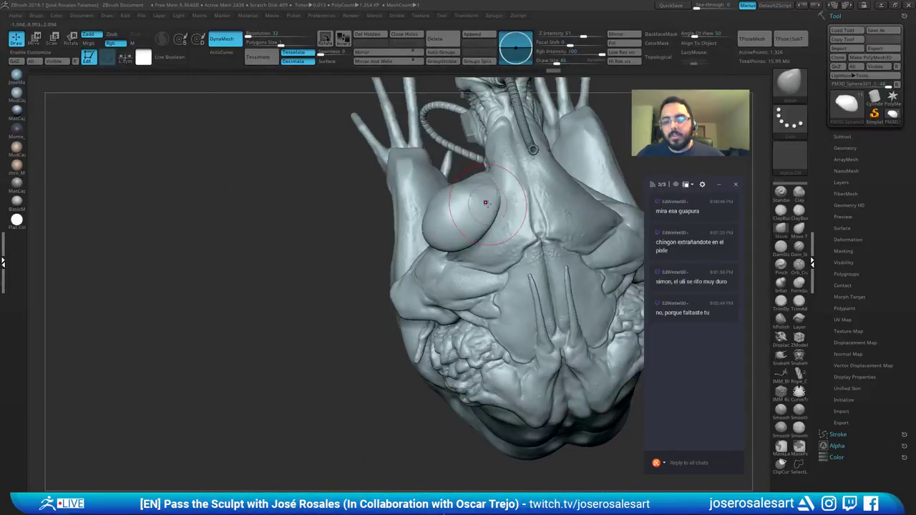
drag(487, 202, 479, 204)
right_drag(479, 204, 464, 240)
drag(464, 240, 461, 244)
right_drag(461, 244, 482, 221)
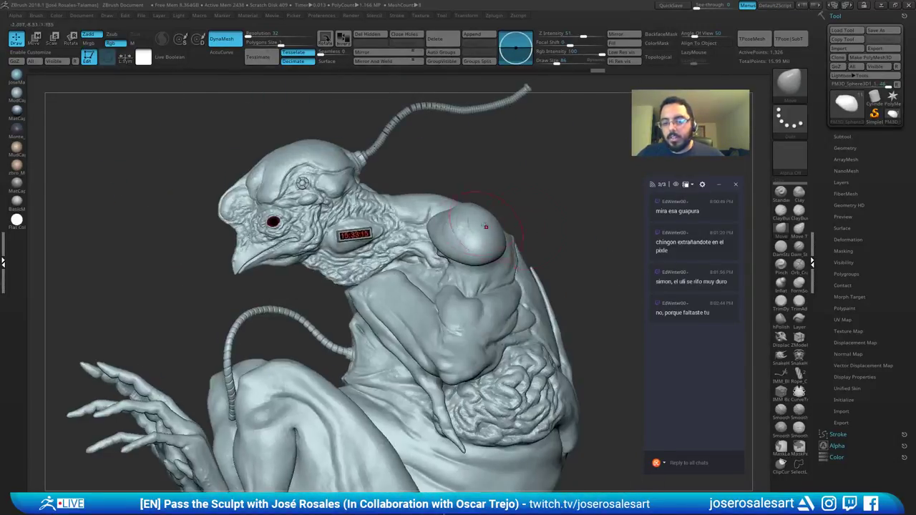
drag(483, 221, 489, 220)
mouse_move(488, 219)
right_down()
mouse_move(517, 262)
mouse_move(438, 259)
right_up()
drag(438, 259, 431, 267)
right_drag(431, 267, 401, 250)
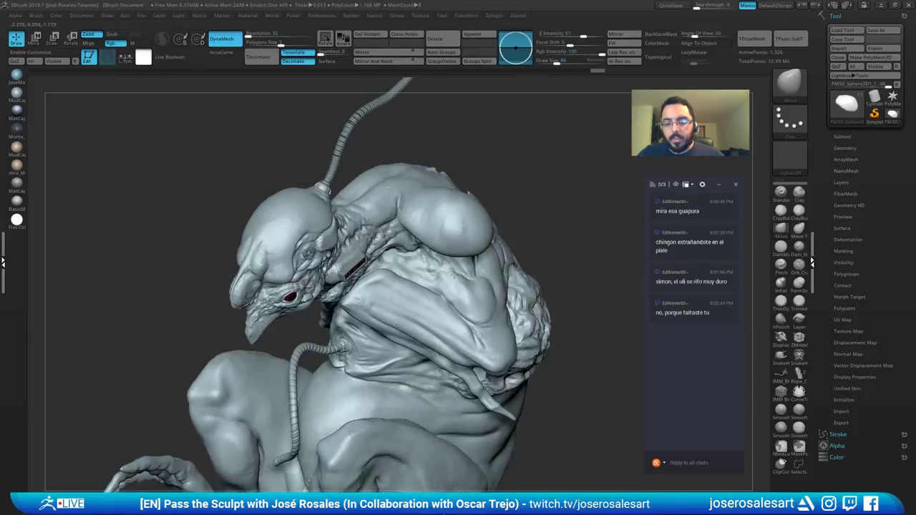
Step: Build up the outer face of the shoulder blob with the ClayBuildup brush and remesh it with DynaMesh
key(b)
key(c)
key(b)
mouse_move(443, 184)
right_down()
mouse_move(440, 212)
mouse_move(459, 208)
mouse_move(423, 201)
mouse_move(465, 190)
right_up()
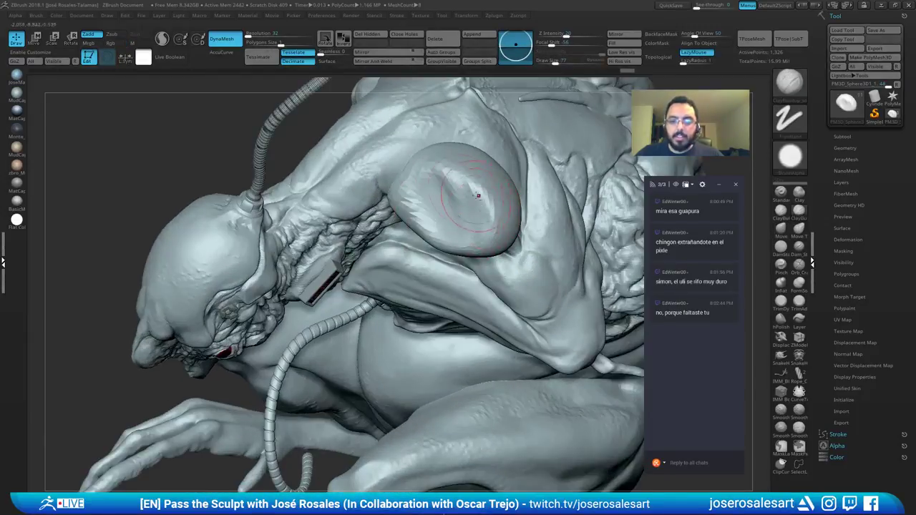
drag(476, 193, 444, 208)
mouse_move(444, 207)
right_down()
mouse_move(417, 215)
mouse_move(411, 174)
right_up()
ctrl+drag(229, 166, 252, 206)
ctrl+right_drag(458, 154, 478, 186)
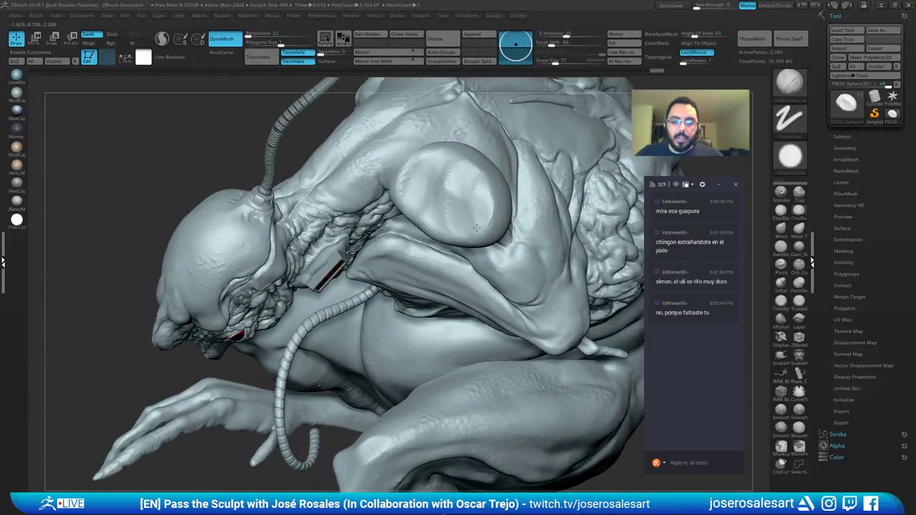
Step: Reshape the edge of the shoulder blob with the Move brush so it follows the upper back
right_drag(465, 191, 487, 203)
ctrl+right_drag(488, 204, 486, 188)
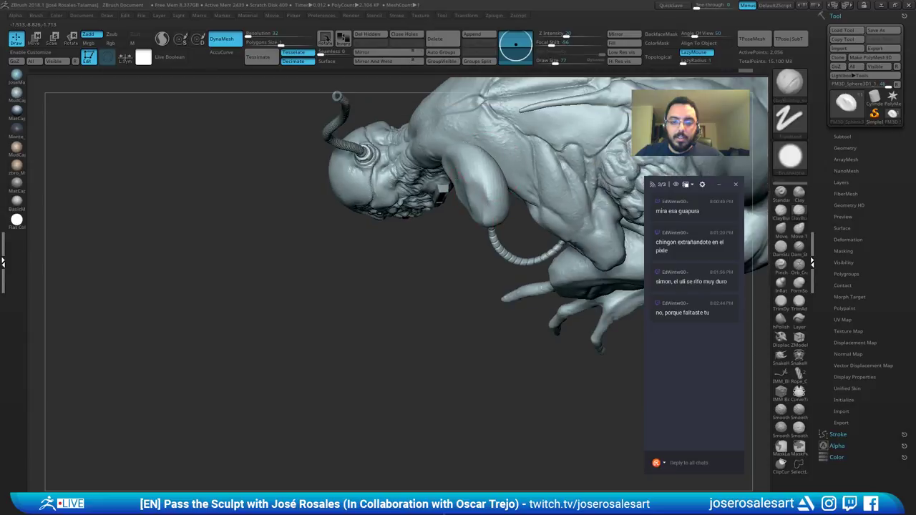
drag(336, 96, 472, 201)
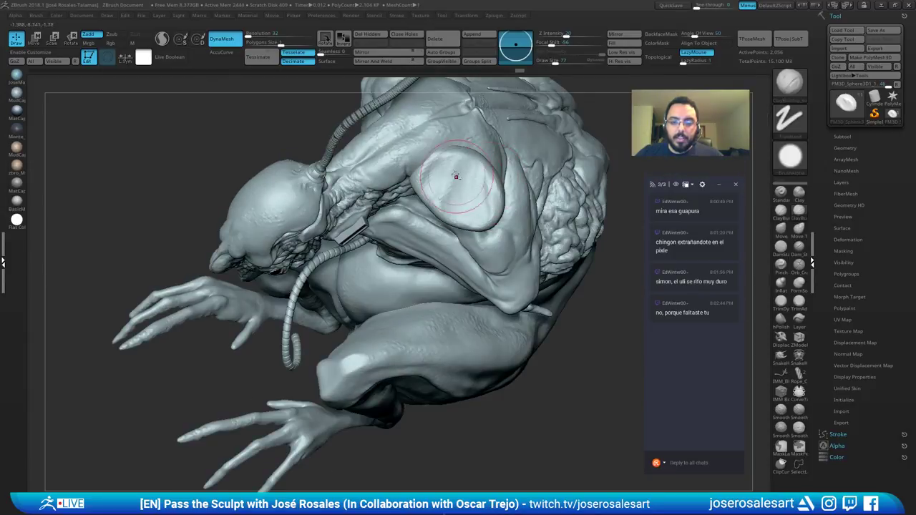
right_drag(456, 176, 494, 154)
mouse_move(494, 154)
right_down()
mouse_move(473, 175)
mouse_move(530, 176)
mouse_move(526, 209)
right_up()
mouse_move(526, 209)
right_down()
mouse_move(459, 215)
mouse_move(490, 228)
right_up()
key(b)
key(m)
key(v)
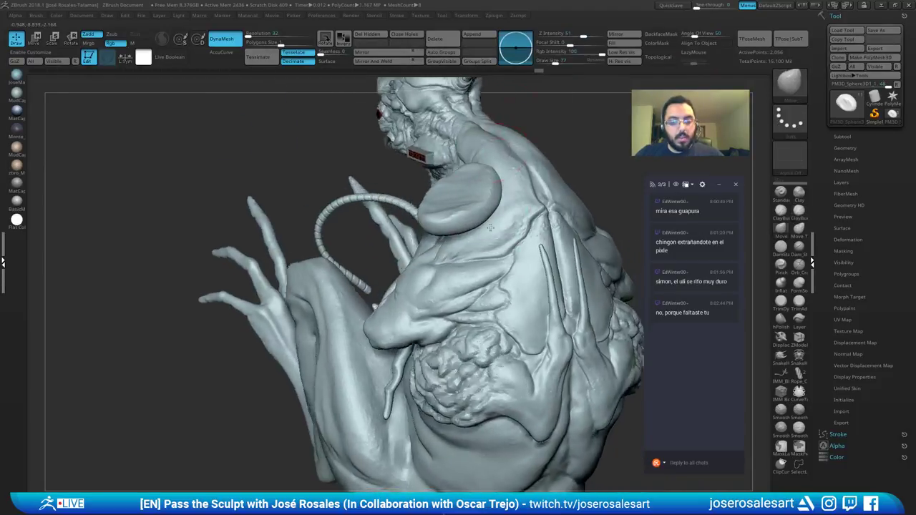
drag(490, 228, 524, 159)
mouse_move(521, 175)
right_down()
mouse_move(497, 183)
mouse_move(583, 183)
right_up()
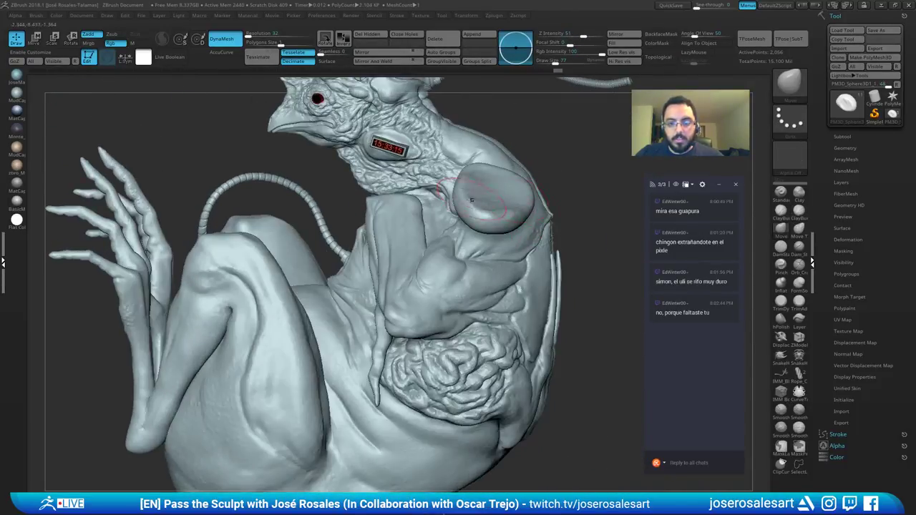
mouse_move(458, 185)
ctrl+right_down()
mouse_move(476, 175)
mouse_move(489, 189)
mouse_move(469, 188)
ctrl+right_up()
mouse_move(469, 188)
ctrl+right_down()
mouse_move(469, 249)
mouse_move(434, 223)
ctrl+right_up()
mouse_move(385, 261)
right_down()
mouse_move(494, 214)
mouse_move(503, 252)
mouse_move(538, 236)
mouse_move(512, 225)
right_up()
Step: Isolate the shoulder blob and add ClayBuildup strokes across its surface
key(shift+s)
key(b)
key(c)
key(b)
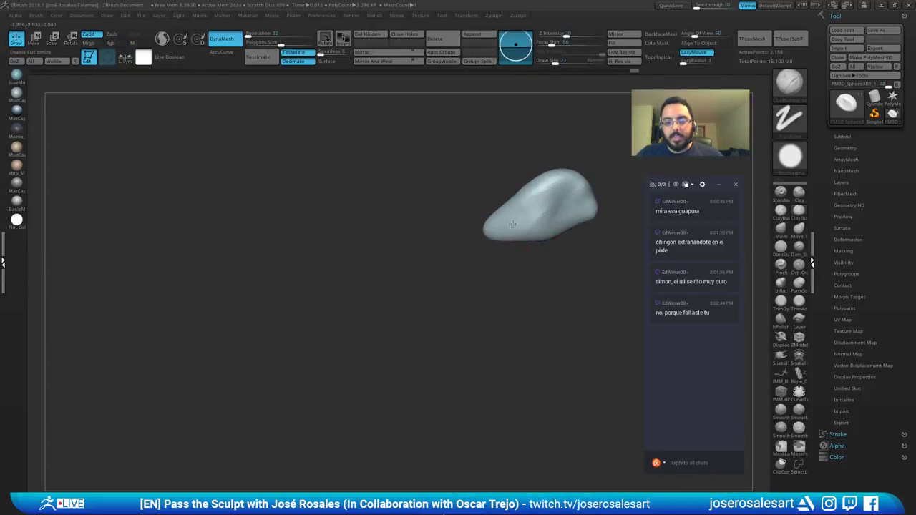
drag(556, 198, 543, 219)
mouse_move(525, 248)
right_down()
mouse_move(517, 267)
mouse_move(529, 250)
mouse_move(515, 258)
right_up()
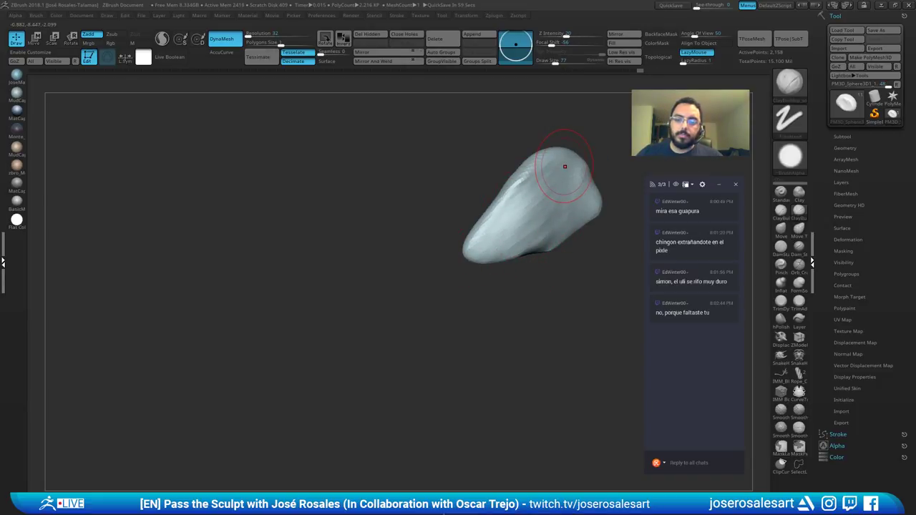
right_drag(565, 167, 490, 206)
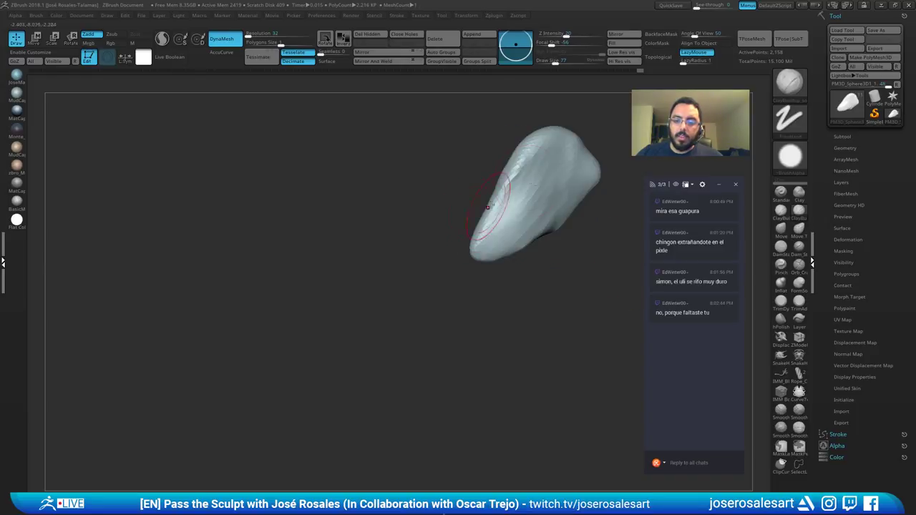
Step: Build up the tapering end of the blob with ClayBuildup at draw size 65 and smooth its broad end
key(s)
drag(527, 201, 492, 224)
key(s)
drag(502, 228, 506, 228)
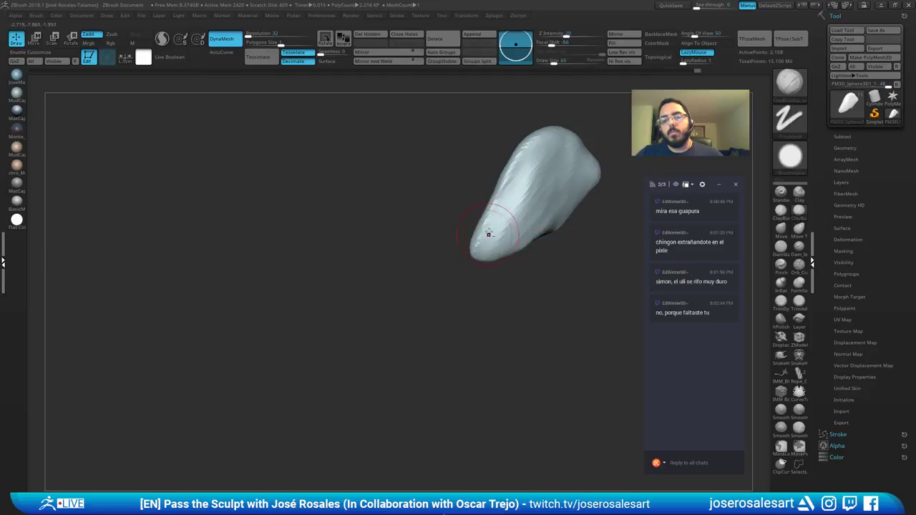
right_drag(503, 234, 505, 256)
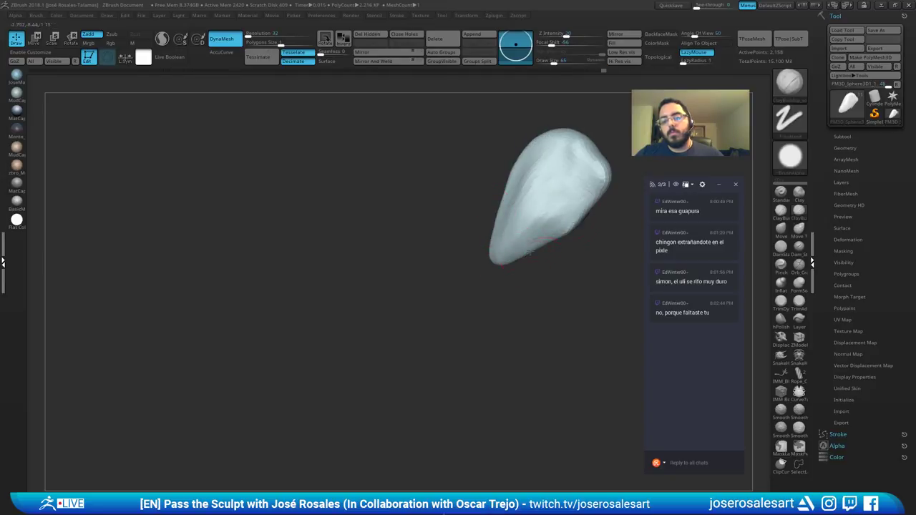
mouse_move(526, 211)
right_down()
mouse_move(537, 229)
mouse_move(519, 213)
right_up()
shift+drag(581, 194, 569, 149)
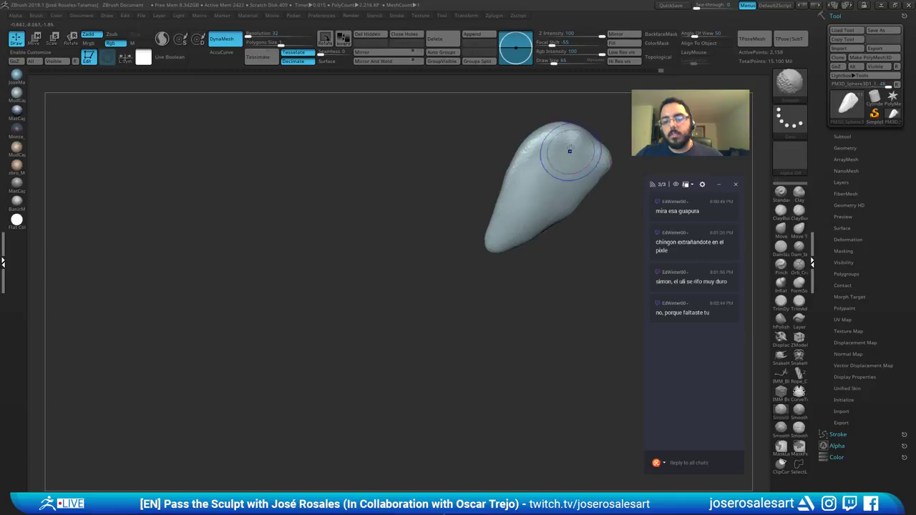
Step: Remesh the blob with DynaMesh and show the whole creature to check the blob against the body
ctrl+right_drag(569, 150, 529, 172)
ctrl+drag(444, 215, 456, 293)
right_drag(526, 261, 418, 255)
key(shift+s)
alt+right_drag(519, 187, 497, 225)
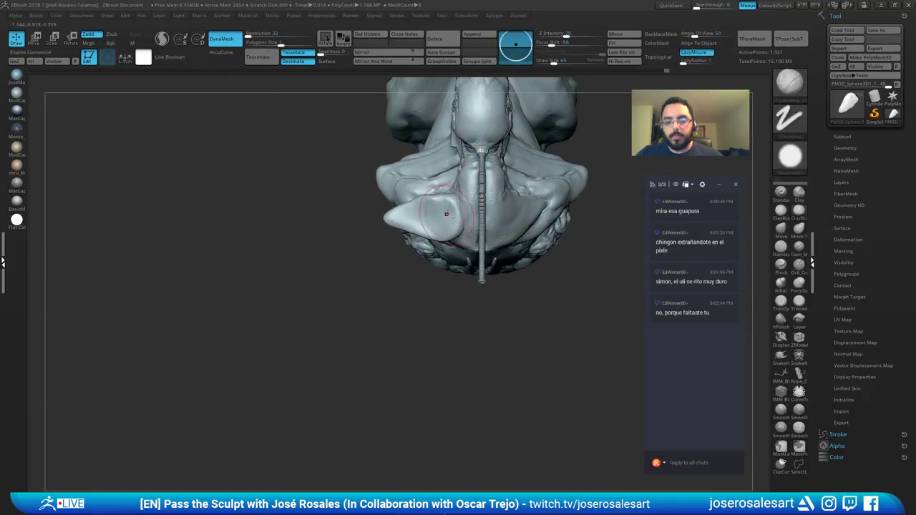
ctrl+right_drag(462, 179, 459, 215)
right_drag(440, 265, 414, 200)
Step: Isolate the blob, enable BackfaceMask, and sculpt and smooth its thin side with ClayBuildup
key(shift+s)
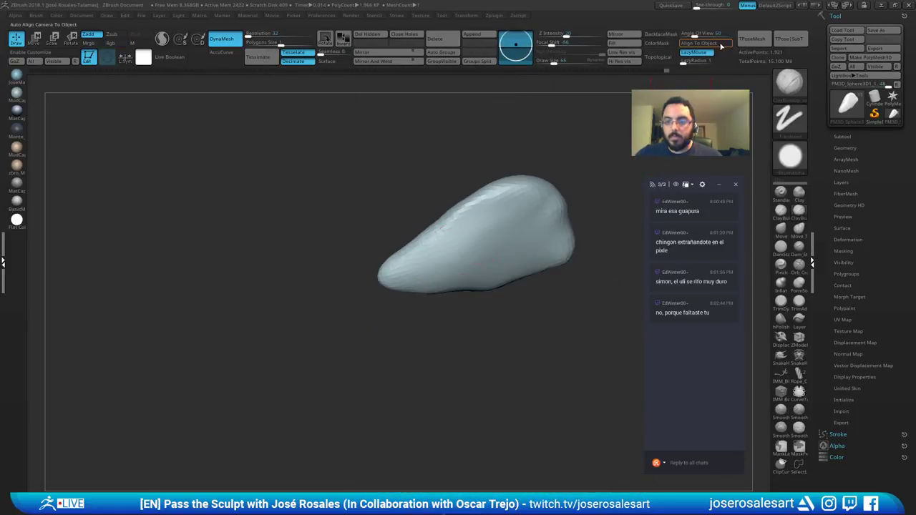
click(660, 34)
ctrl+right_drag(512, 219, 476, 225)
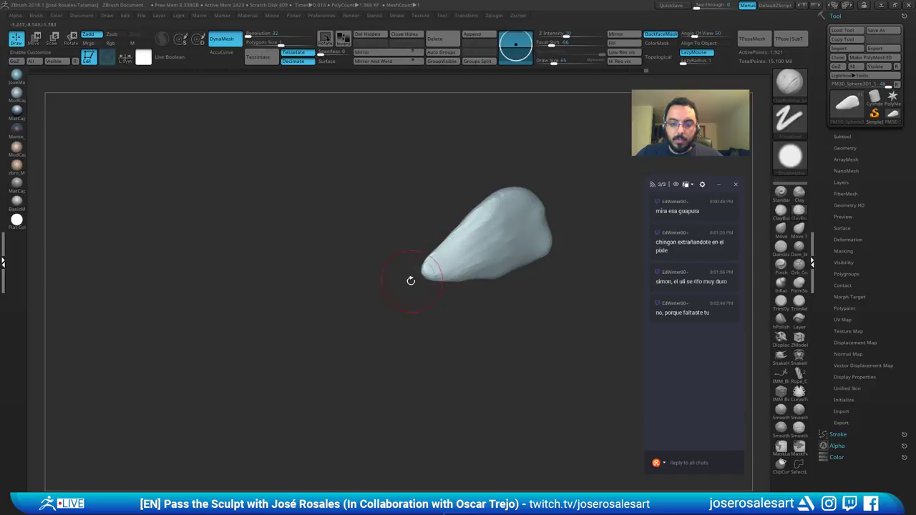
right_drag(411, 280, 457, 184)
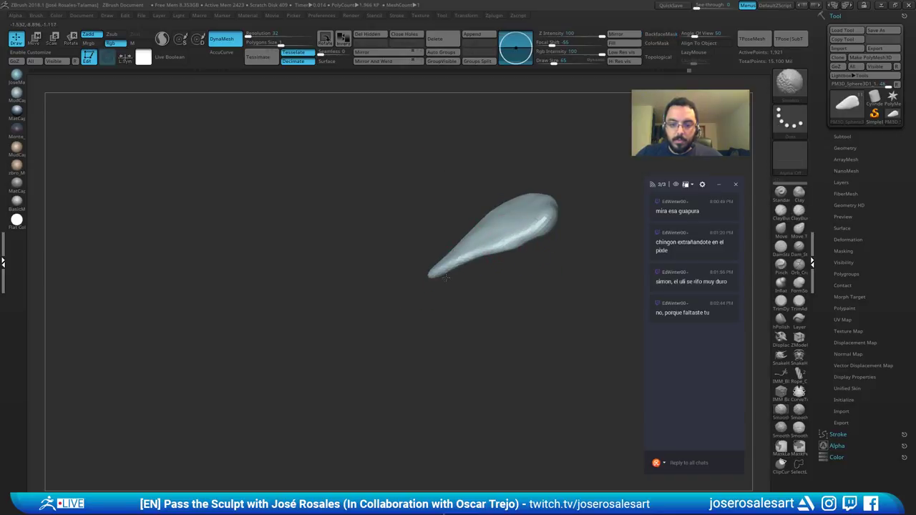
right_drag(423, 277, 499, 222)
mouse_move(428, 264)
right_down()
mouse_move(483, 221)
mouse_move(465, 219)
right_up()
mouse_move(466, 219)
shift+mouse_down()
mouse_move(480, 205)
mouse_move(470, 219)
shift+mouse_up()
mouse_move(470, 219)
right_down()
mouse_move(460, 222)
mouse_move(517, 284)
right_up()
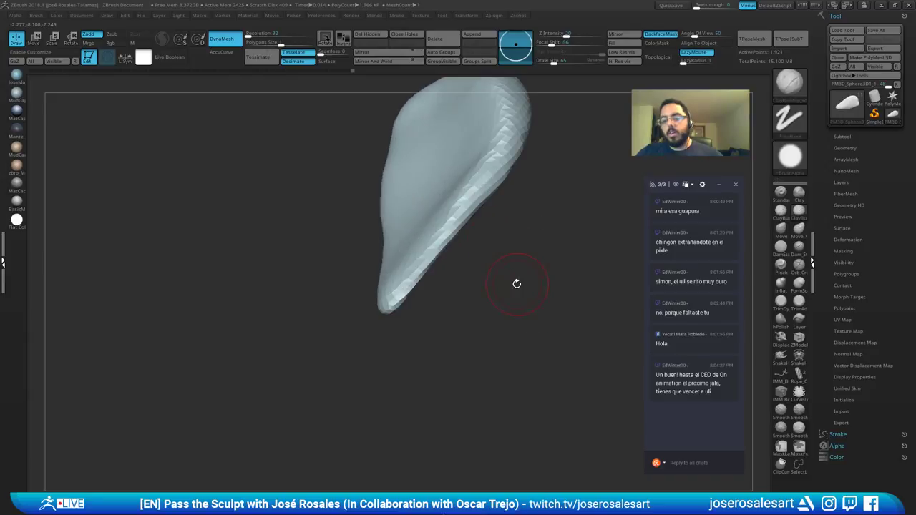
Step: Build up the long rim of the isolated piece with ClayBuildup strokes and smooth its surface
mouse_move(455, 275)
right_down()
mouse_move(481, 227)
mouse_move(465, 260)
mouse_move(453, 250)
mouse_move(462, 227)
mouse_move(442, 298)
mouse_move(453, 308)
right_up()
mouse_move(453, 308)
mouse_down()
mouse_move(451, 353)
mouse_move(428, 313)
mouse_move(431, 345)
mouse_up()
mouse_move(430, 345)
ctrl+right_down()
mouse_move(411, 304)
mouse_move(432, 250)
mouse_move(434, 188)
mouse_move(465, 222)
mouse_move(493, 203)
mouse_move(473, 211)
ctrl+right_up()
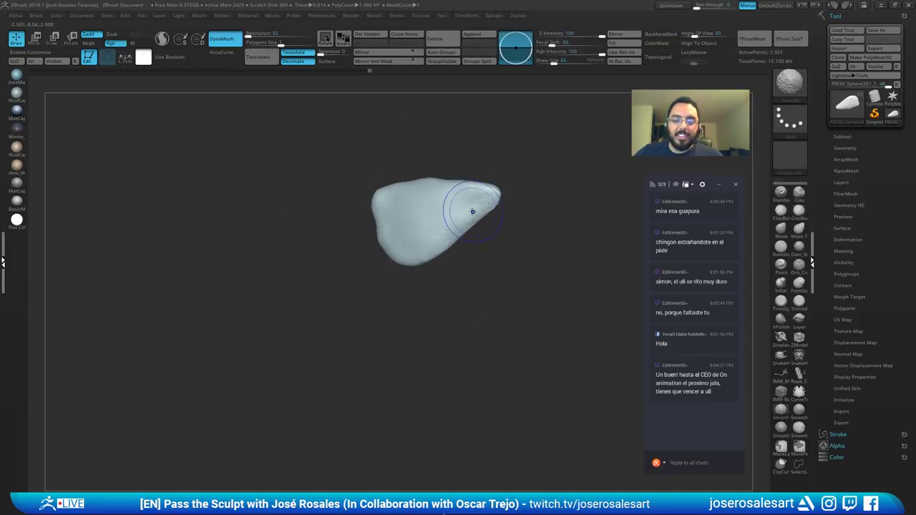
mouse_move(407, 279)
right_down()
mouse_move(444, 261)
mouse_move(473, 207)
right_up()
right_drag(441, 243, 469, 222)
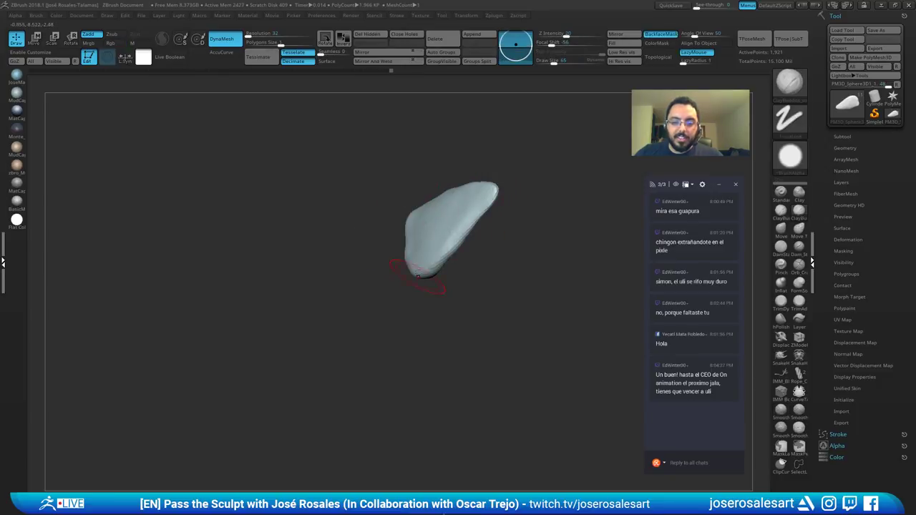
Step: Refine the narrow edge of the piece with ClayBuildup at draw size 45
right_drag(418, 276, 428, 236)
key(bracketleft)
key(bracketleft)
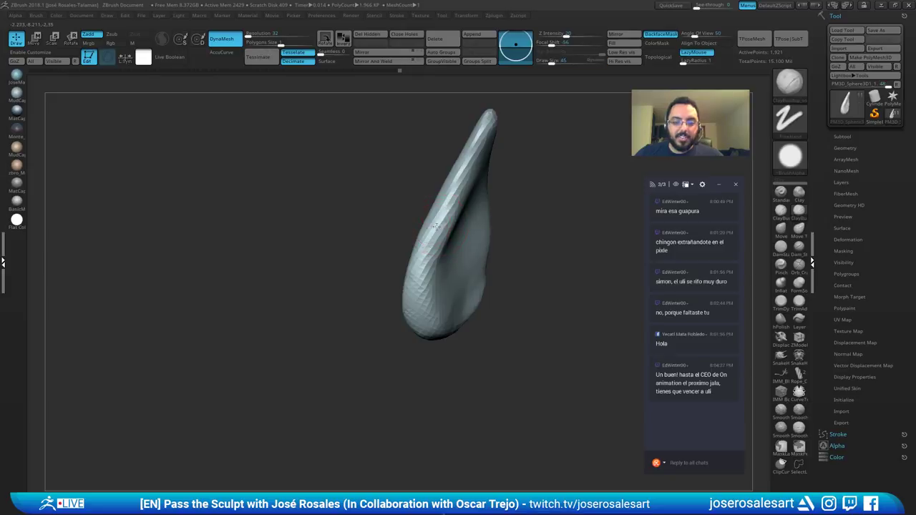
ctrl+right_drag(413, 268, 447, 143)
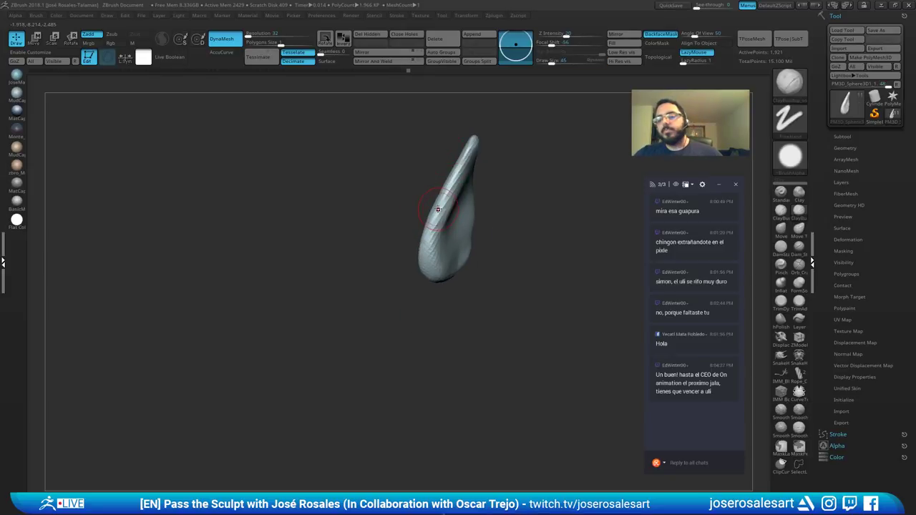
right_drag(463, 214, 438, 212)
mouse_move(451, 154)
ctrl+right_down()
mouse_move(460, 199)
mouse_move(430, 201)
ctrl+right_up()
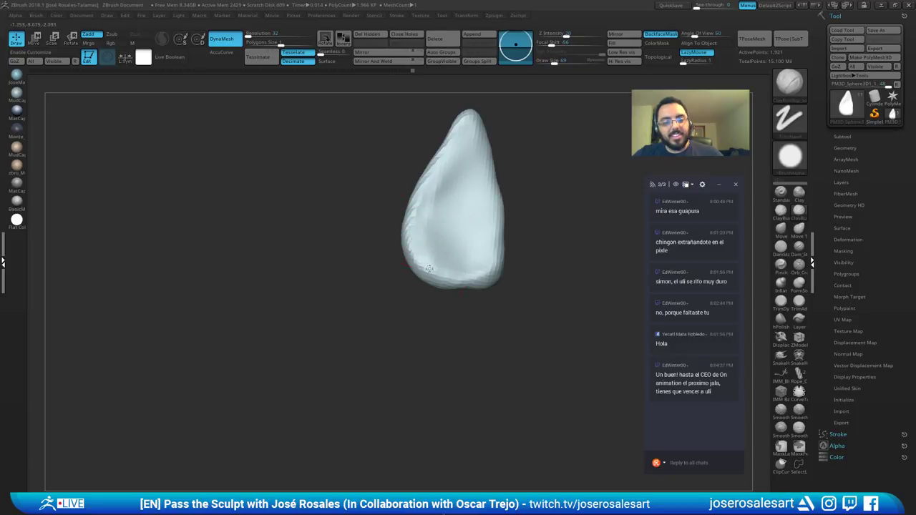
Step: Fill the hollow inner face of the piece with ClayBuildup at draw size 69 and smooth it
mouse_move(415, 254)
mouse_down()
mouse_move(445, 166)
mouse_move(429, 227)
mouse_up()
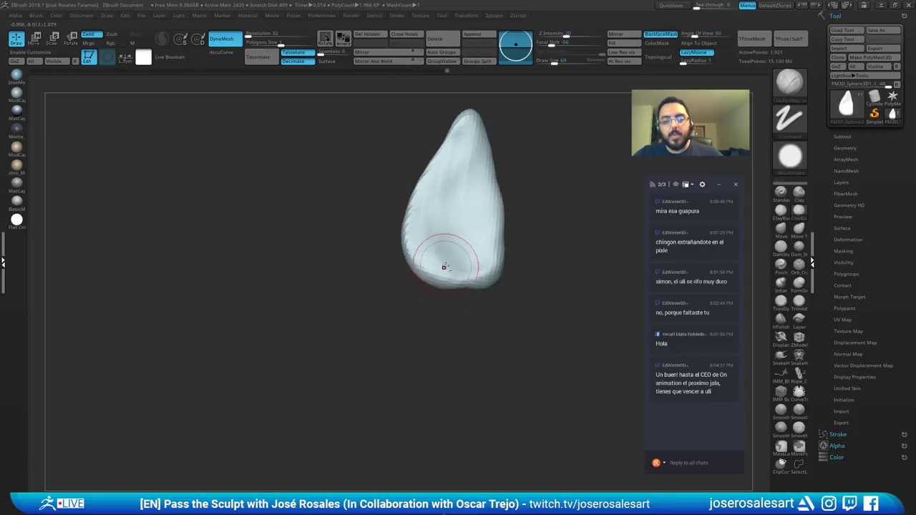
ctrl+right_drag(445, 250, 438, 198)
shift+drag(437, 208, 444, 246)
right_drag(444, 245, 432, 164)
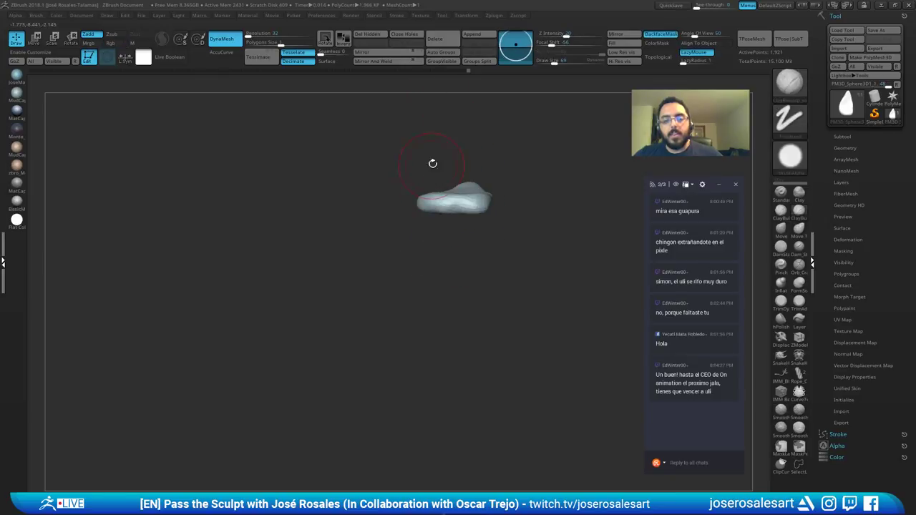
Step: Show the whole creature and pull the shoulder plate's outer end into shape with the Move brush
key(shift+s)
right_drag(418, 225, 472, 222)
ctrl+right_drag(383, 222, 376, 160)
key(b)
key(m)
key(v)
key(s)
drag(385, 245, 389, 246)
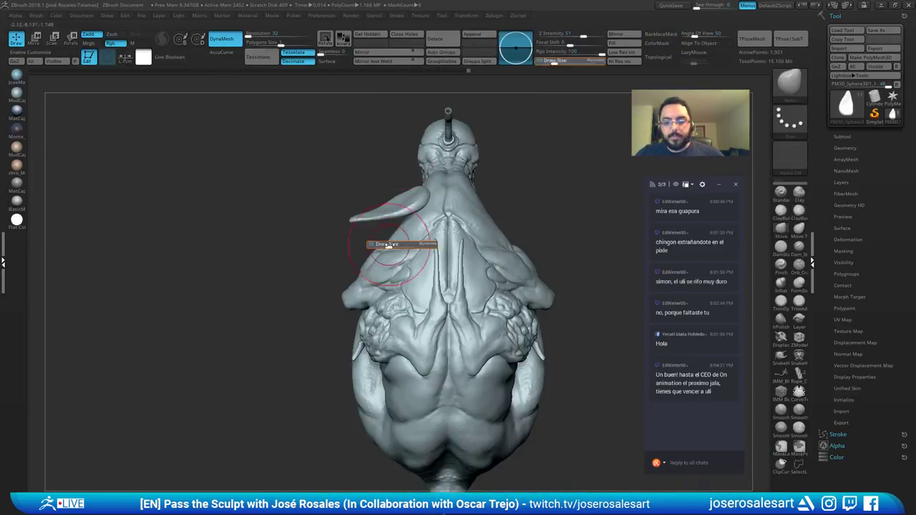
right_drag(389, 246, 394, 229)
key(s)
mouse_move(395, 230)
mouse_down()
mouse_move(352, 228)
mouse_move(358, 238)
mouse_up()
Step: Curve the shoulder plate outward from the neck with Move brush pulls, adjusting the brush size
mouse_move(410, 210)
right_down()
mouse_move(437, 219)
mouse_move(404, 203)
right_up()
drag(335, 190, 340, 204)
right_drag(431, 213, 394, 208)
key(s)
drag(391, 206, 382, 206)
mouse_move(380, 206)
right_down()
mouse_move(396, 204)
mouse_move(383, 211)
right_up()
Step: Select the body subtool with the shoulder plate hidden and examine the creature's silhouette from all sides
click(843, 137)
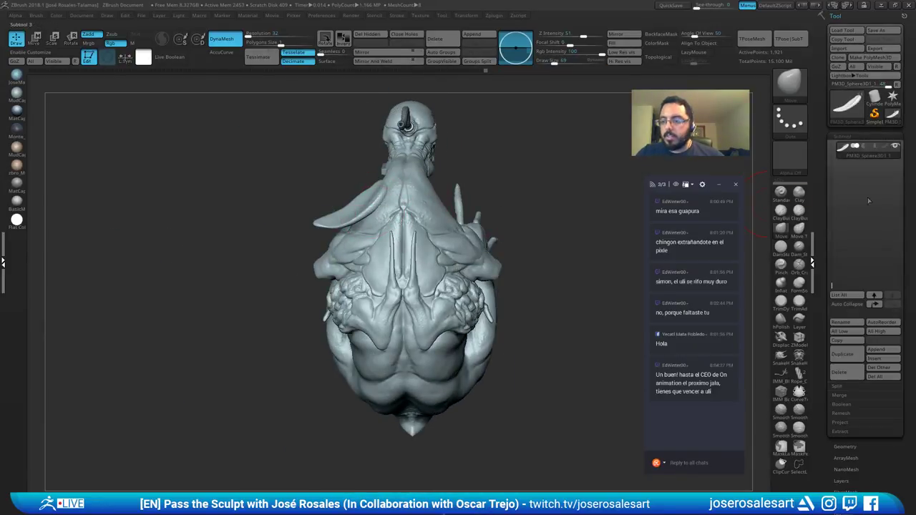
alt+click(431, 206)
right_drag(430, 205, 479, 218)
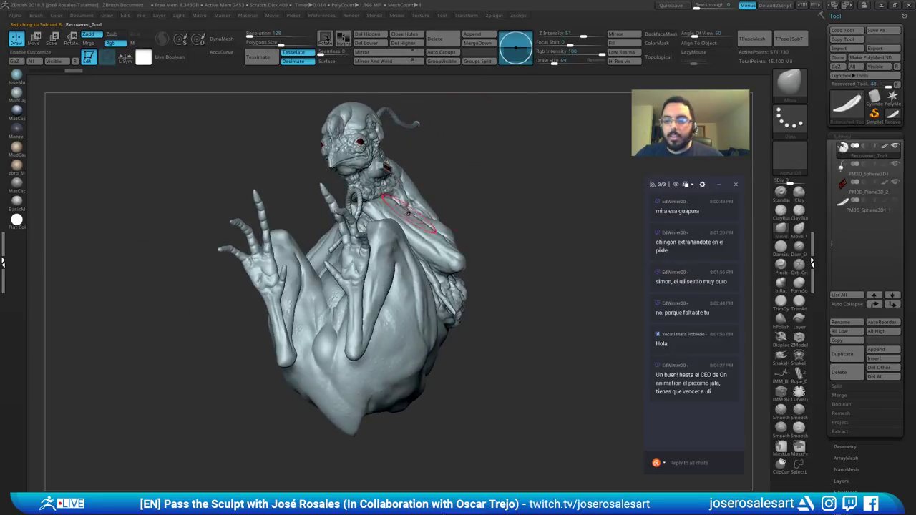
mouse_move(409, 213)
right_down()
mouse_move(345, 217)
mouse_move(452, 192)
mouse_move(434, 191)
mouse_move(408, 192)
mouse_move(494, 217)
mouse_move(364, 214)
mouse_move(440, 274)
mouse_move(399, 259)
right_up()
mouse_move(315, 234)
right_down()
mouse_move(369, 237)
mouse_move(362, 230)
mouse_move(484, 131)
right_up()
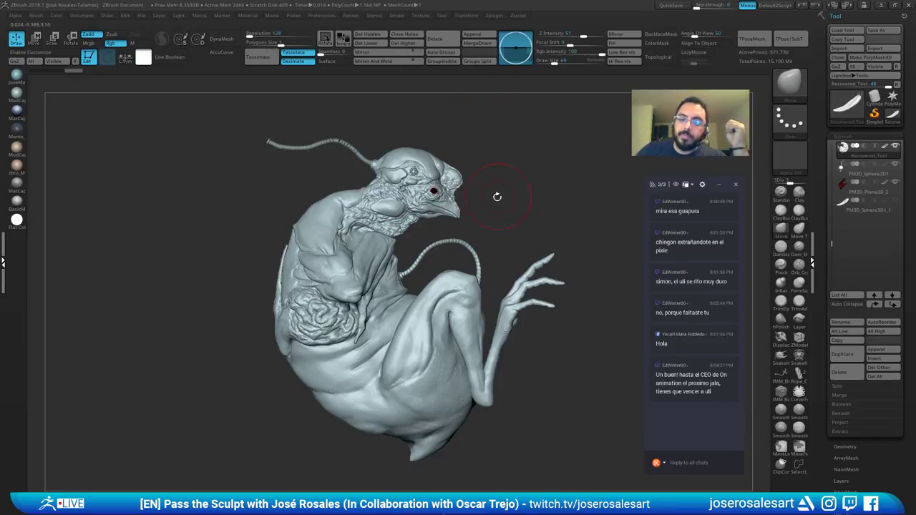
drag(497, 198, 398, 216)
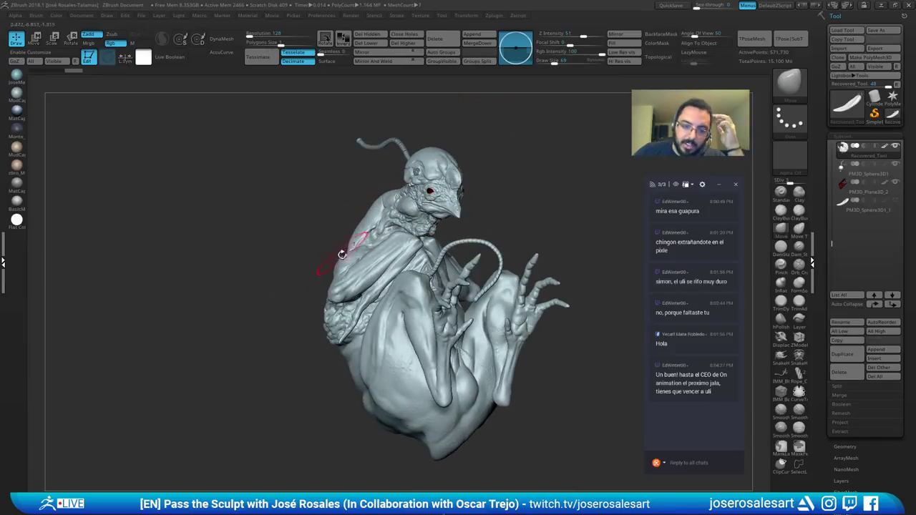
mouse_move(379, 247)
right_down()
mouse_move(336, 233)
mouse_move(350, 220)
mouse_move(406, 231)
mouse_move(395, 224)
mouse_move(455, 251)
mouse_move(393, 249)
mouse_move(409, 261)
mouse_move(496, 228)
right_up()
mouse_move(440, 302)
right_down()
mouse_move(494, 300)
mouse_move(489, 288)
mouse_move(472, 297)
right_up()
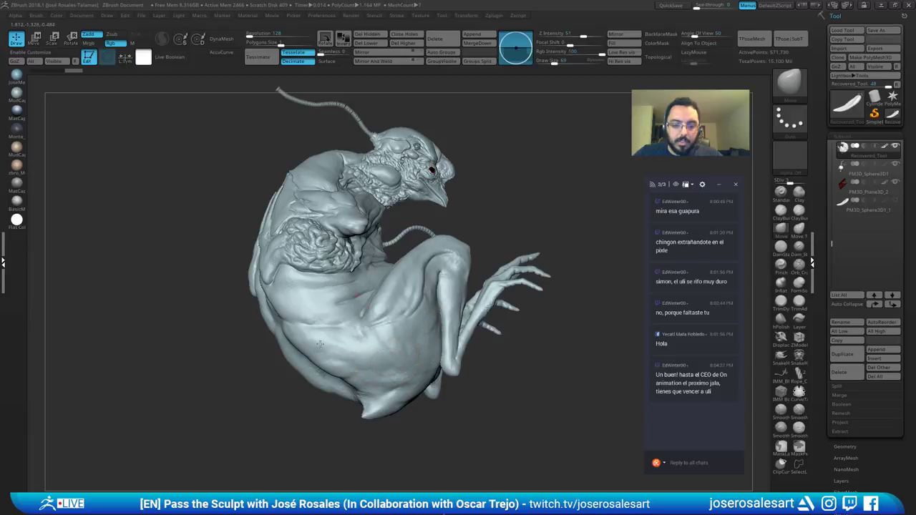
right_drag(320, 344, 295, 339)
right_drag(403, 318, 340, 319)
mouse_move(437, 344)
alt+right_down()
mouse_move(360, 303)
mouse_move(375, 298)
mouse_move(414, 348)
alt+right_up()
right_drag(421, 268, 403, 292)
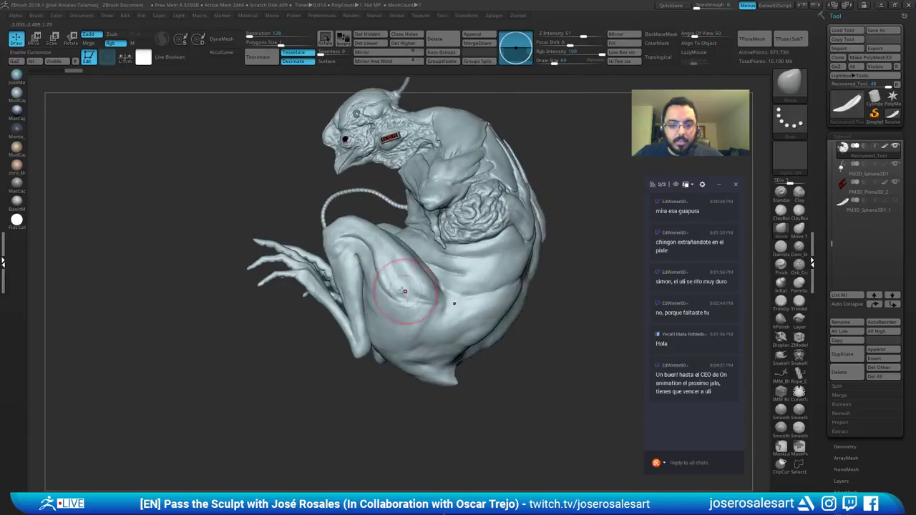
mouse_move(471, 281)
right_down()
mouse_move(491, 226)
mouse_move(430, 170)
right_up()
Step: Show the shoulder plate subtool again, select it, and review its fit from the side, back and front
click(895, 202)
alt+click(426, 180)
mouse_move(517, 208)
right_down()
mouse_move(499, 189)
mouse_move(510, 216)
mouse_move(469, 204)
mouse_move(478, 171)
right_up()
mouse_move(478, 172)
right_down()
mouse_move(494, 194)
mouse_move(458, 232)
mouse_move(441, 213)
mouse_move(431, 170)
mouse_move(404, 172)
mouse_move(417, 162)
mouse_move(390, 169)
mouse_move(438, 197)
mouse_move(444, 223)
mouse_move(390, 220)
right_up()
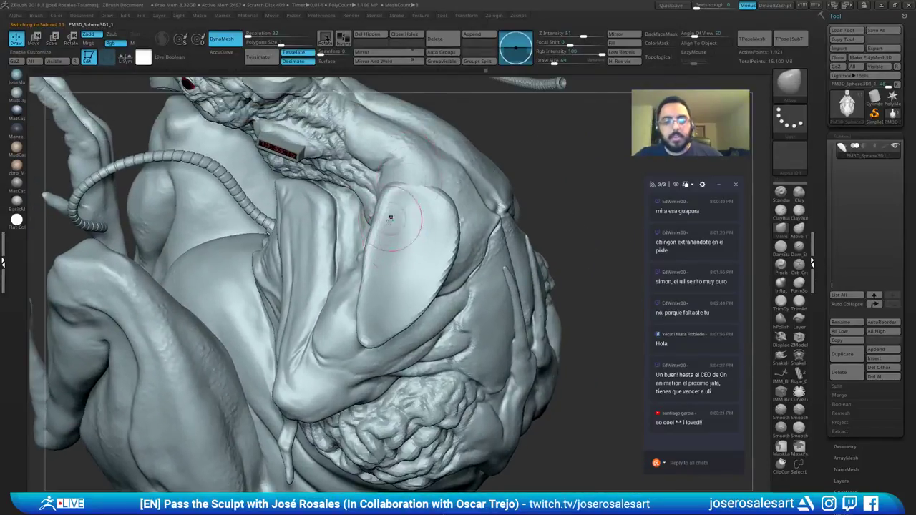
mouse_move(412, 346)
right_down()
mouse_move(405, 292)
mouse_move(362, 326)
right_up()
ctrl+right_drag(483, 286, 458, 254)
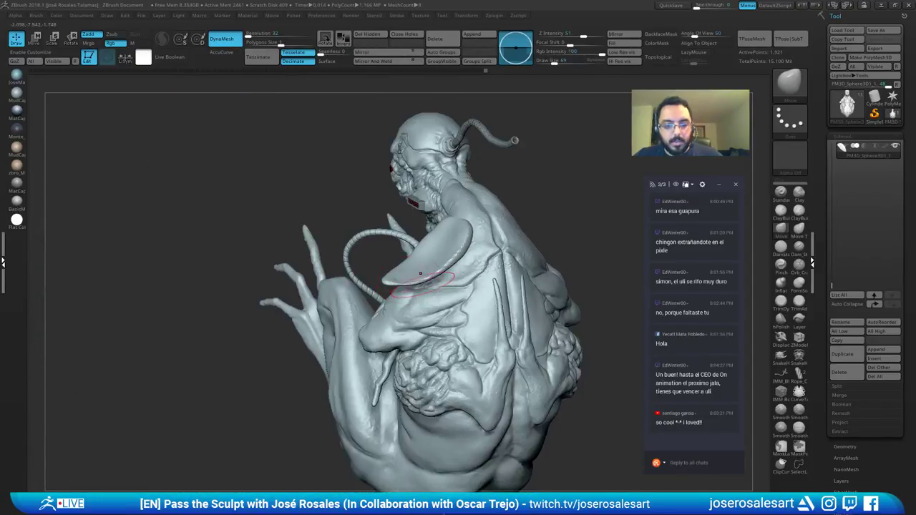
ctrl+right_drag(469, 305, 582, 345)
mouse_move(581, 345)
alt+right_down()
mouse_move(489, 248)
mouse_move(444, 179)
alt+right_up()
mouse_move(444, 179)
right_down()
mouse_move(397, 139)
mouse_move(385, 174)
mouse_move(337, 139)
mouse_move(341, 167)
mouse_move(323, 149)
mouse_move(332, 215)
mouse_move(330, 208)
mouse_move(350, 237)
right_up()
ctrl+right_drag(351, 237, 369, 125)
mouse_move(376, 226)
right_down()
mouse_move(355, 262)
mouse_move(375, 204)
mouse_move(346, 168)
right_up()
Step: Remesh the shoulder plate, build up its upper front edge with ClayBuildup, and set the DynaMesh resolution to 64
key(1)
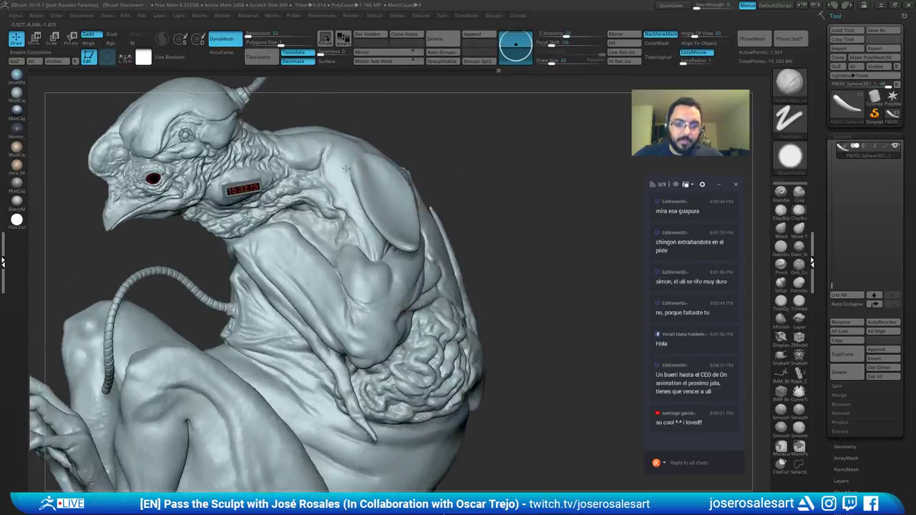
ctrl+drag(470, 141, 499, 184)
ctrl+right_drag(372, 159, 348, 152)
mouse_move(373, 141)
mouse_down()
mouse_move(352, 143)
mouse_move(376, 223)
mouse_up()
click(253, 36)
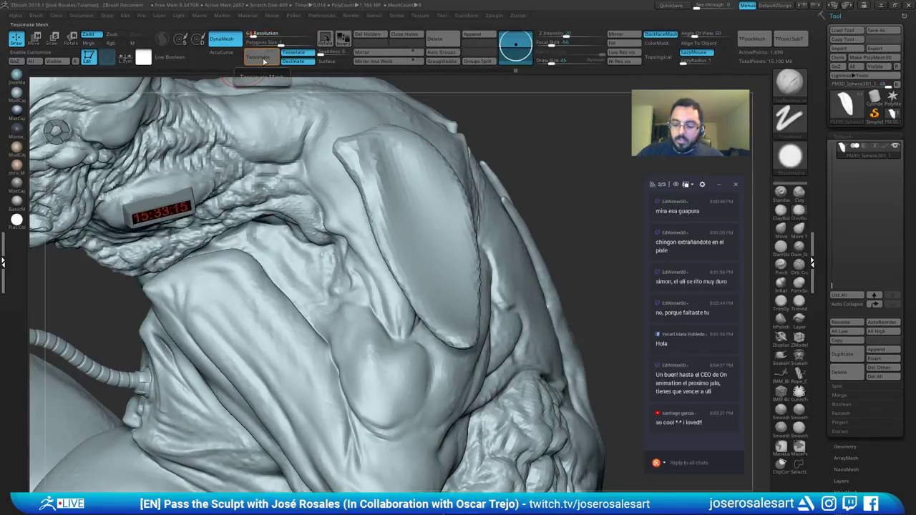
Step: Remesh the shoulder plate with Tessimate, then build up and smooth its outer face with ClayBuildup
click(264, 61)
right_drag(554, 131, 512, 104)
right_drag(273, 117, 278, 117)
right_drag(422, 168, 304, 236)
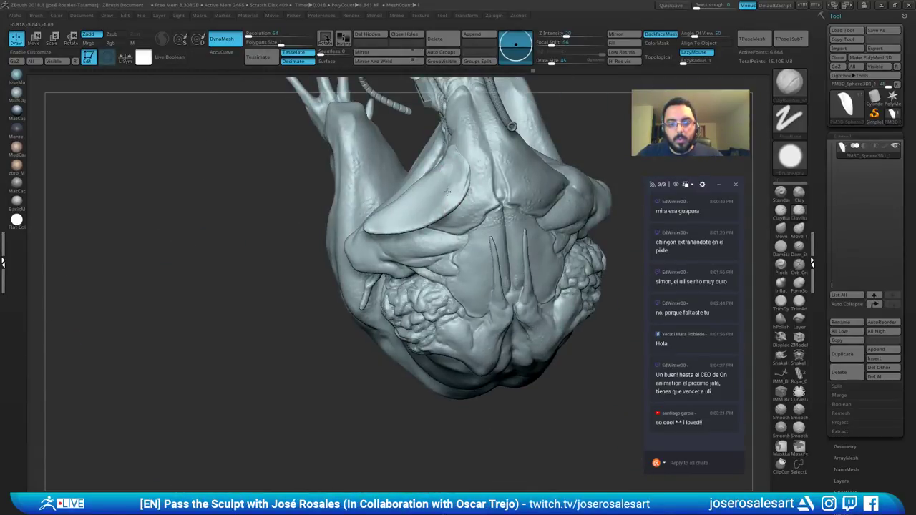
drag(451, 188, 424, 202)
mouse_move(412, 203)
right_down()
mouse_move(464, 169)
mouse_move(431, 187)
right_up()
shift+drag(472, 182, 401, 217)
mouse_move(419, 201)
right_down()
mouse_move(476, 179)
mouse_move(459, 185)
right_up()
key(s)
drag(470, 189, 457, 207)
right_drag(426, 198, 433, 201)
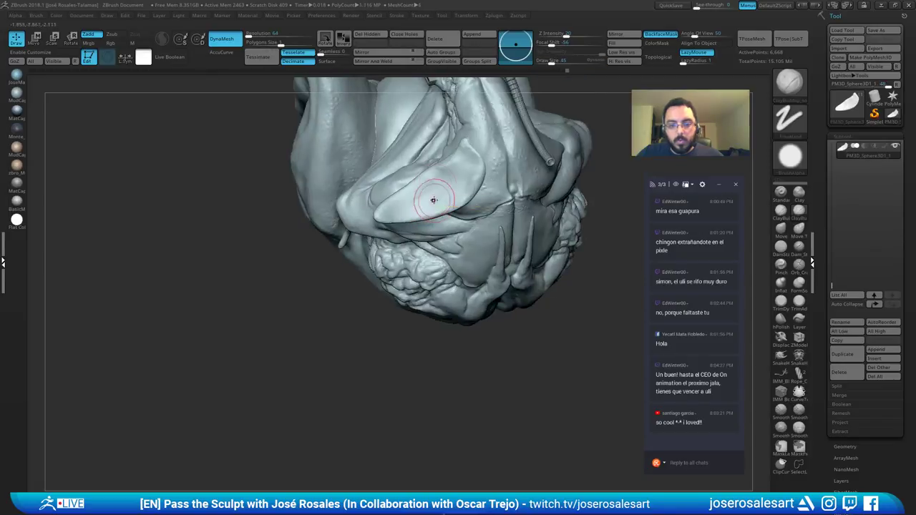
Step: Pull the plate's lower end outward into a long pointed spike with the SnakeHook brush, adjusting the brush size
key(2)
key(3)
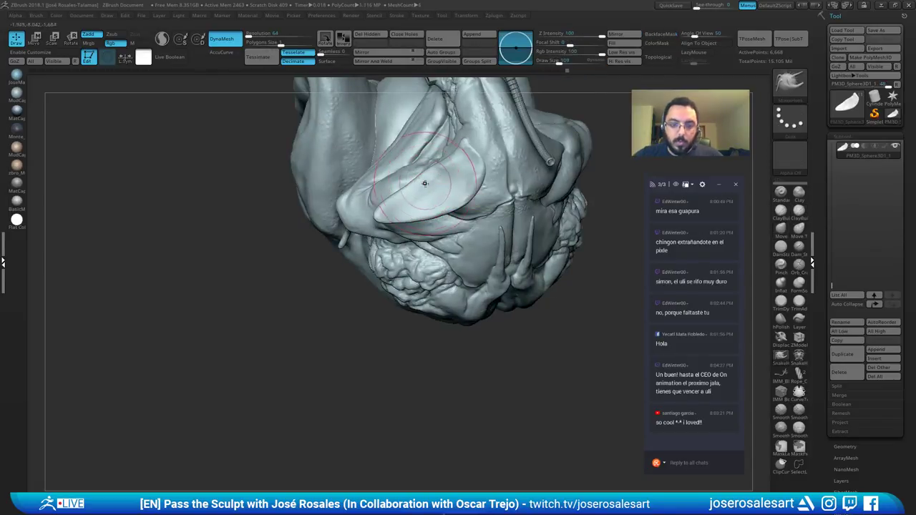
key(s)
drag(431, 191, 369, 219)
key(s)
mouse_move(379, 221)
mouse_down()
mouse_move(342, 220)
mouse_move(369, 229)
mouse_move(327, 227)
mouse_move(358, 222)
mouse_up()
drag(307, 280, 300, 197)
alt+drag(290, 236, 315, 286)
drag(400, 223, 360, 243)
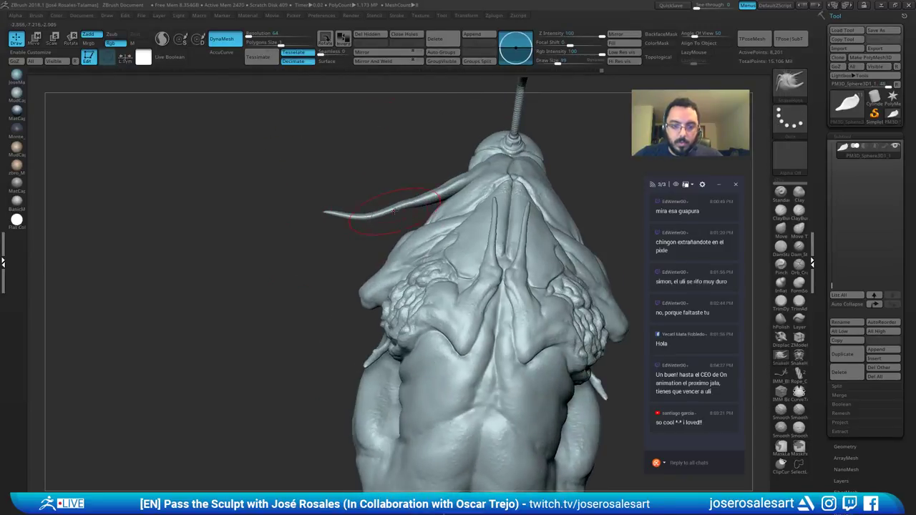
Step: Smooth the shoulder spike and refine its outward curve with SnakeHook strokes at a smaller brush size
key(bracketright)
mouse_move(395, 208)
shift+mouse_down()
mouse_move(375, 217)
mouse_move(397, 169)
mouse_move(542, 160)
mouse_move(557, 190)
mouse_move(473, 184)
mouse_move(437, 220)
shift+mouse_up()
mouse_move(497, 230)
alt+mouse_down()
mouse_move(501, 261)
mouse_move(495, 227)
mouse_move(539, 219)
mouse_move(514, 232)
alt+mouse_up()
key(bracketleft)
key(bracketleft)
key(bracketleft)
key(b)
key(s)
key(h)
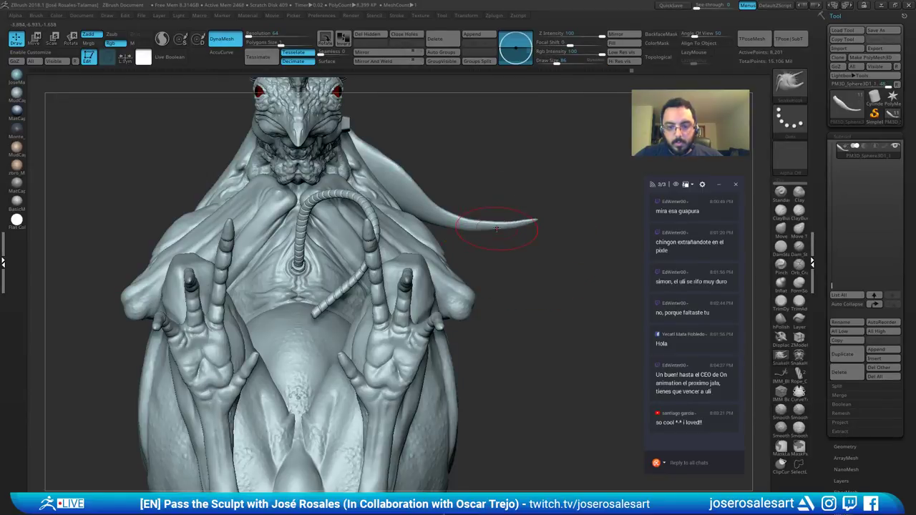
drag(497, 179, 393, 185)
key(s)
mouse_move(447, 205)
mouse_down()
mouse_move(380, 204)
mouse_move(418, 194)
mouse_up()
mouse_move(343, 132)
mouse_down()
mouse_move(488, 102)
mouse_move(495, 162)
mouse_move(454, 163)
mouse_up()
Step: Raise the plate's front edge with Standard brush strokes running between its upper corner and the lower tip
key(b)
key(c)
key(b)
key(s)
key(b)
key(s)
key(t)
right_drag(450, 145, 413, 178)
key(s)
drag(413, 178, 419, 178)
right_drag(420, 178, 414, 143)
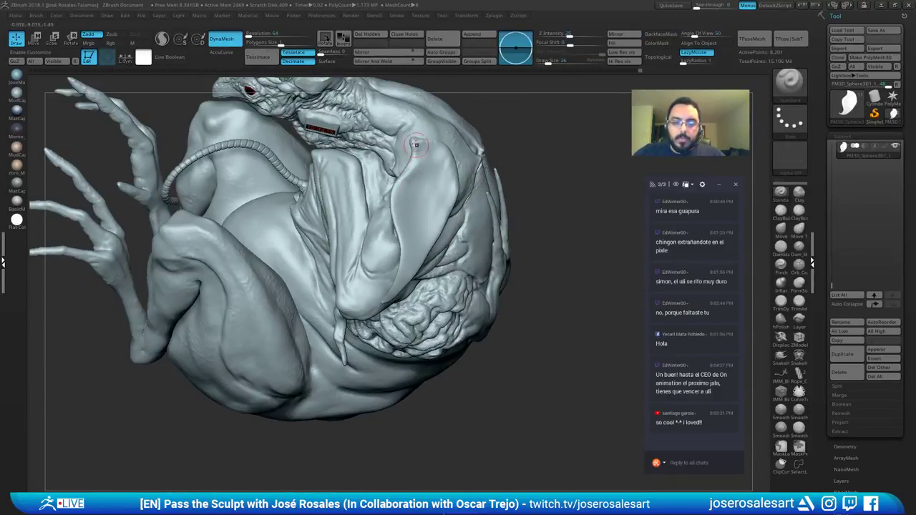
drag(415, 156, 419, 149)
drag(383, 210, 405, 173)
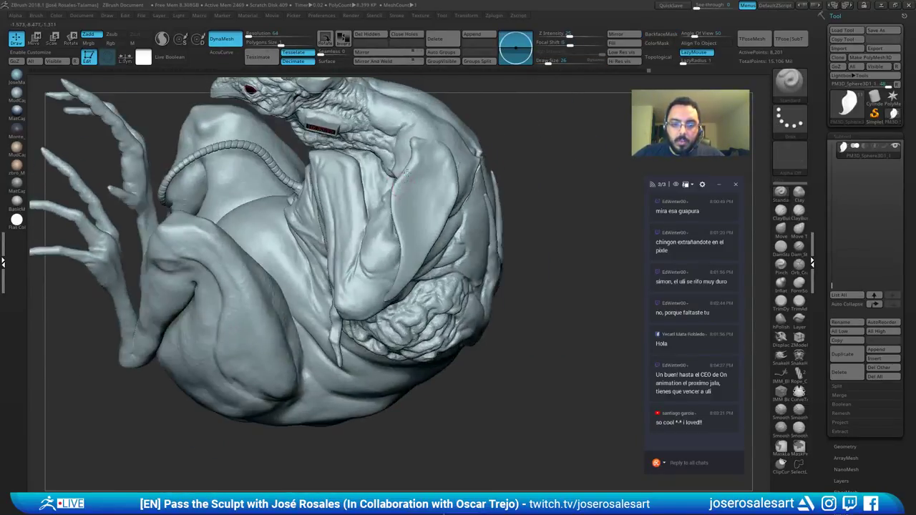
drag(385, 288, 398, 188)
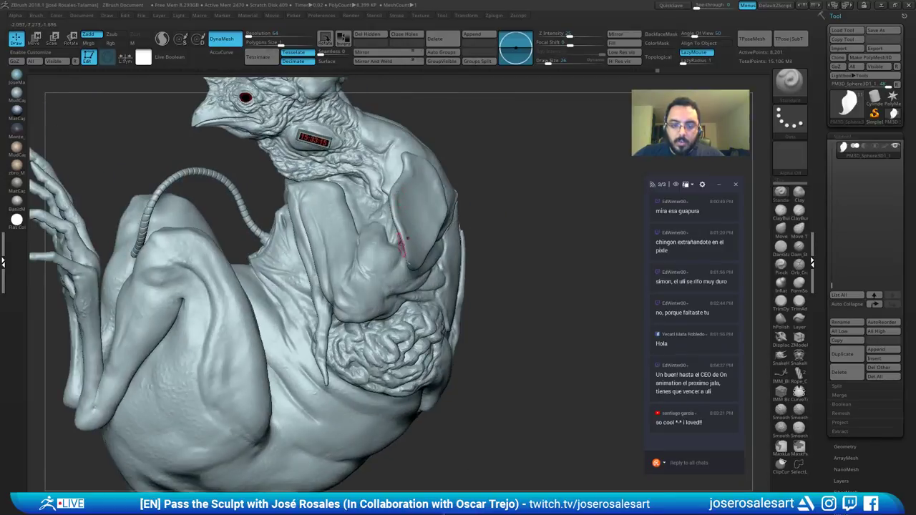
Step: Turn on BackfaceMask and refine the spike's thin edge and tip with the Standard brush and smoothing
mouse_move(408, 238)
right_down()
mouse_move(458, 244)
mouse_move(472, 279)
right_up()
click(663, 38)
mouse_move(387, 172)
right_down()
mouse_move(358, 191)
mouse_move(371, 212)
right_up()
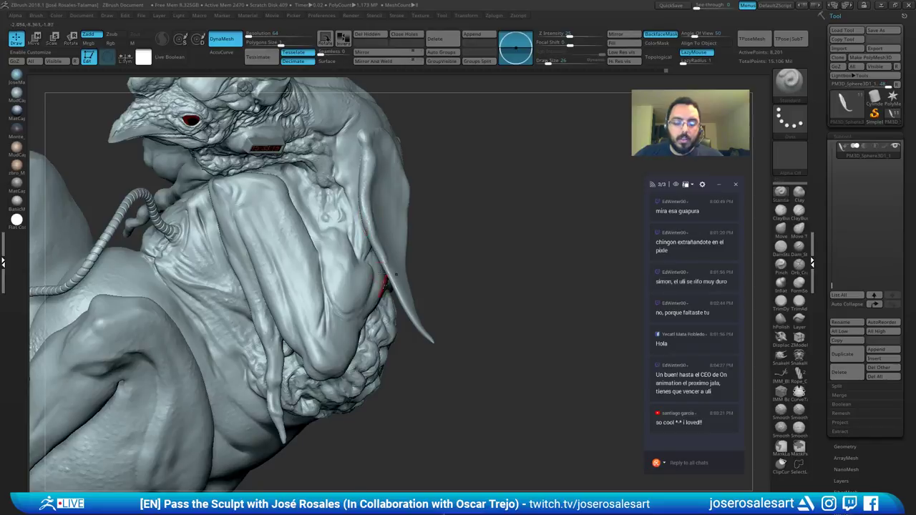
mouse_move(396, 275)
right_down()
mouse_move(372, 217)
mouse_move(385, 188)
mouse_move(400, 207)
right_up()
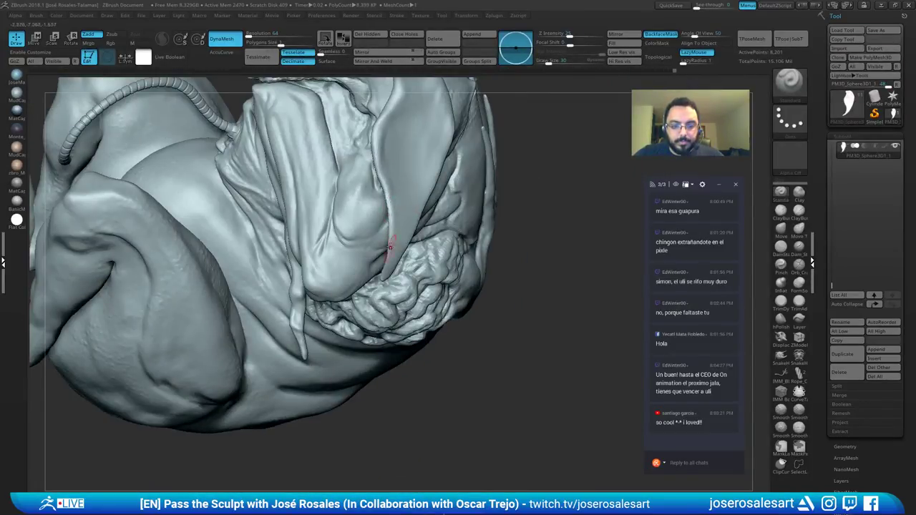
mouse_move(390, 247)
right_down()
mouse_move(381, 281)
mouse_move(396, 146)
mouse_move(252, 244)
right_up()
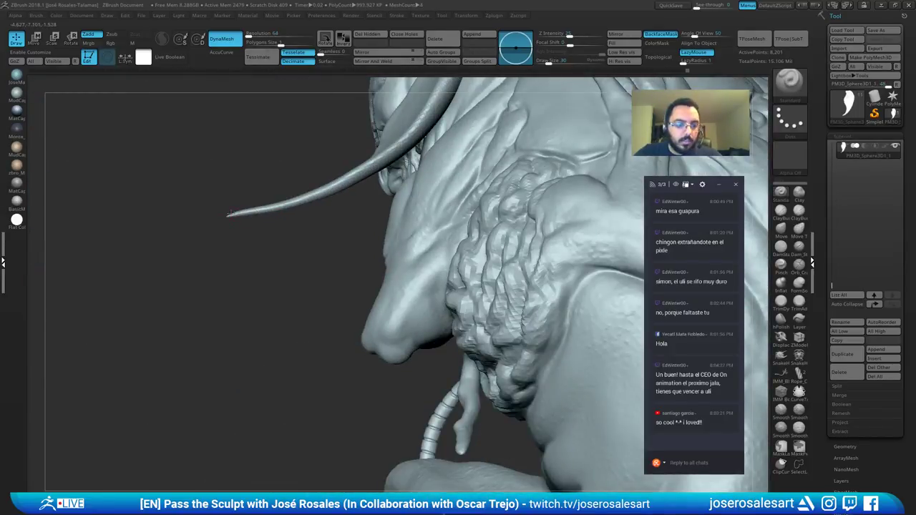
mouse_move(296, 216)
right_down()
mouse_move(288, 258)
mouse_move(354, 184)
mouse_move(339, 207)
mouse_move(167, 233)
right_up()
alt+right_drag(120, 175, 275, 239)
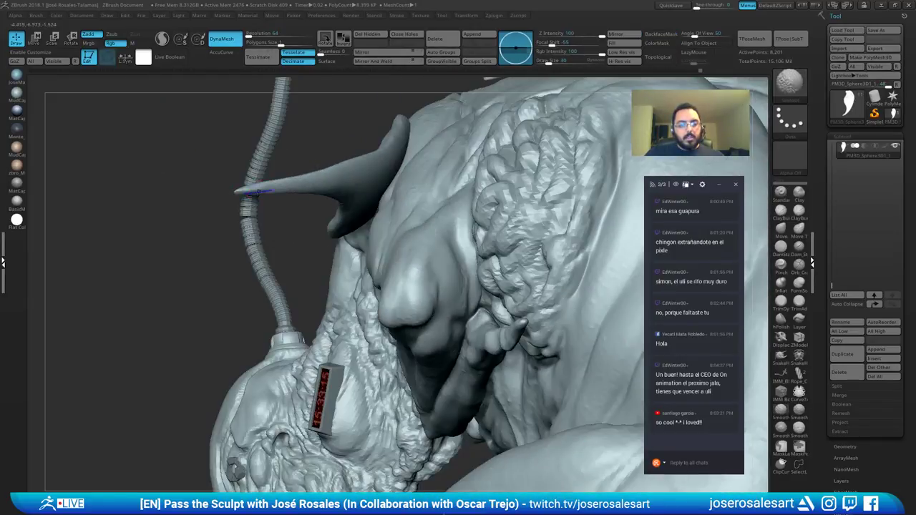
mouse_move(247, 192)
alt+right_down()
mouse_move(207, 188)
mouse_move(315, 188)
mouse_move(256, 178)
mouse_move(224, 157)
alt+right_up()
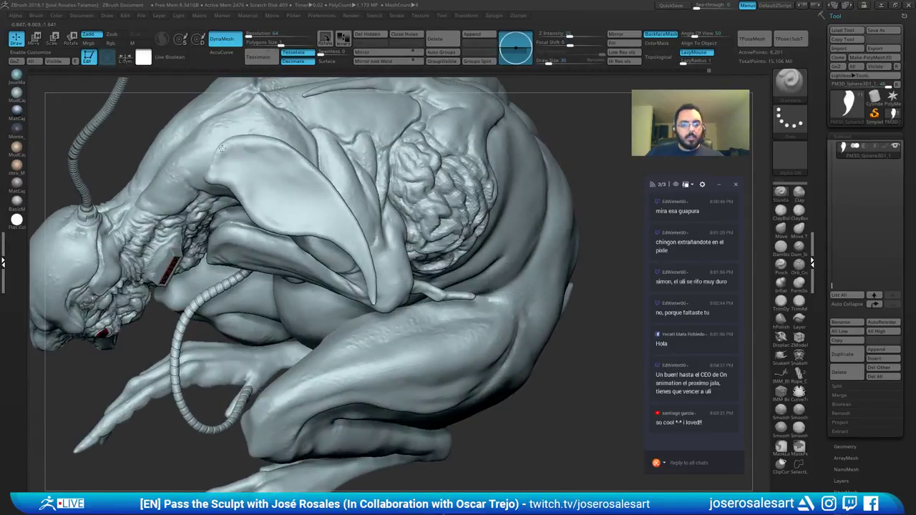
mouse_move(319, 182)
right_down()
mouse_move(267, 162)
mouse_move(262, 178)
mouse_move(272, 178)
mouse_move(211, 183)
right_up()
Step: Build up volume on the plate's broad outer face with ClayBuildup at varied brush sizes and smooth the strokes
key(b)
key(c)
key(b)
key([)
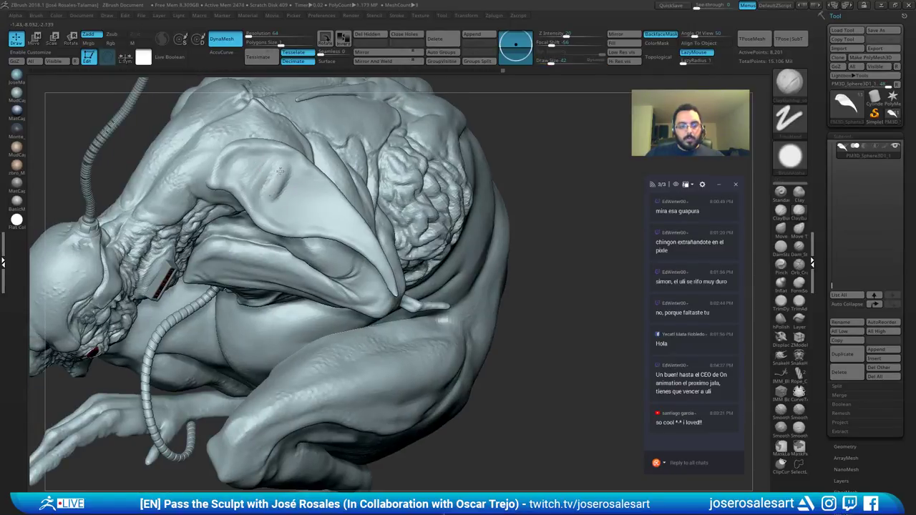
mouse_move(280, 171)
ctrl+right_down()
mouse_move(290, 186)
mouse_move(298, 181)
ctrl+right_up()
key(shift)
key(])
key(])
key(])
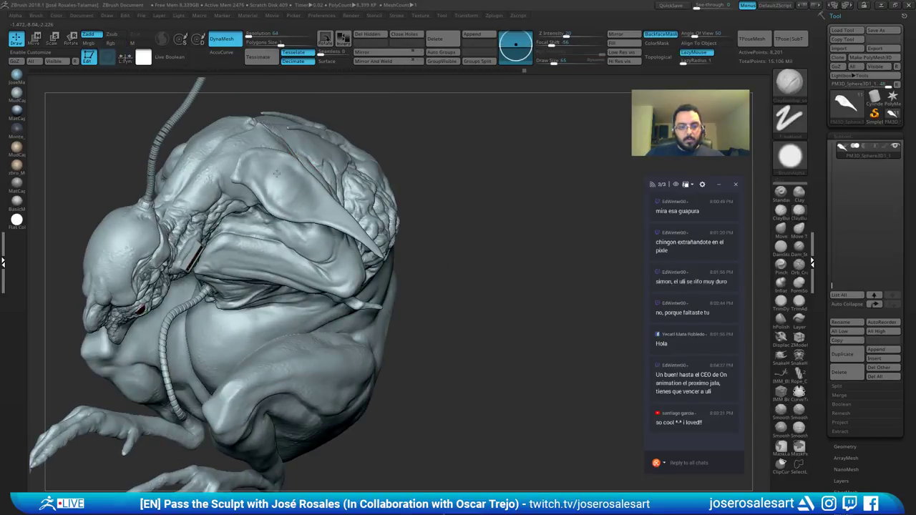
drag(261, 176, 315, 189)
key([)
key([)
key([)
ctrl+right_drag(270, 164, 329, 190)
shift+drag(287, 180, 313, 198)
mouse_move(315, 198)
right_down()
mouse_move(348, 169)
mouse_move(356, 142)
mouse_move(320, 159)
mouse_move(266, 164)
mouse_move(322, 154)
mouse_move(306, 180)
mouse_move(328, 175)
mouse_move(351, 149)
mouse_move(305, 164)
right_up()
Step: Duplicate the shoulder spike subtool and move the copy up toward the neck and slightly backward
key(w)
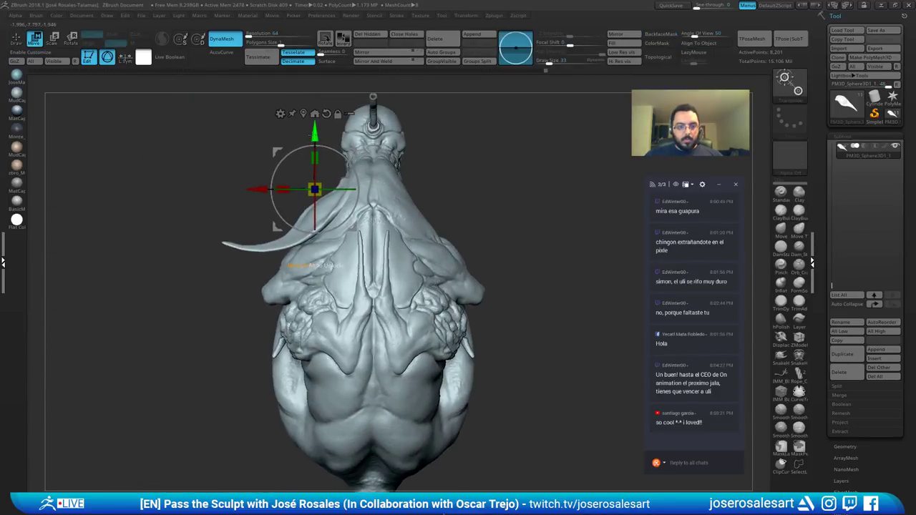
drag(315, 131, 315, 125)
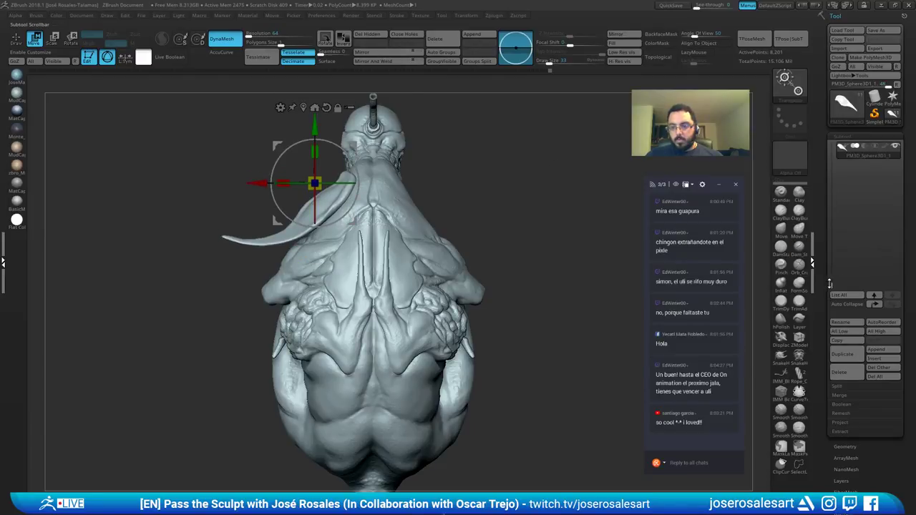
drag(830, 285, 832, 273)
key(ctrl+z)
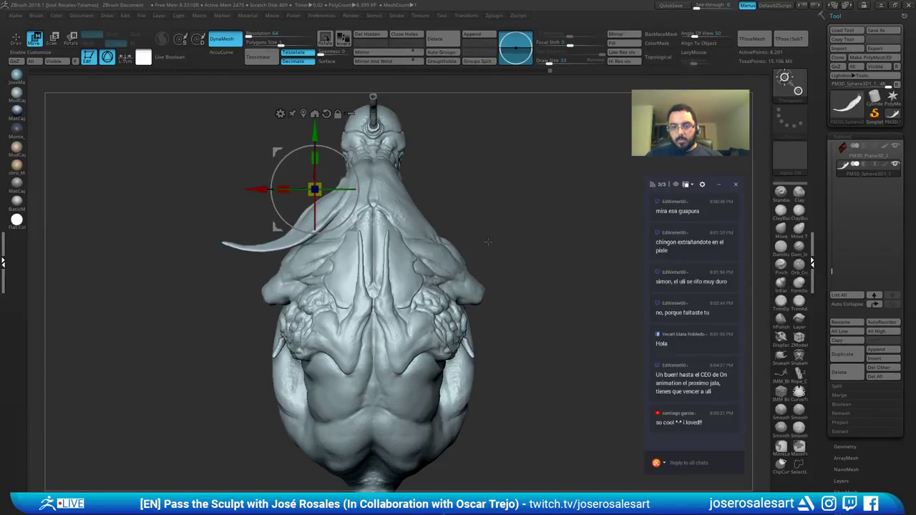
key(ctrl+shift+d)
drag(313, 133, 314, 119)
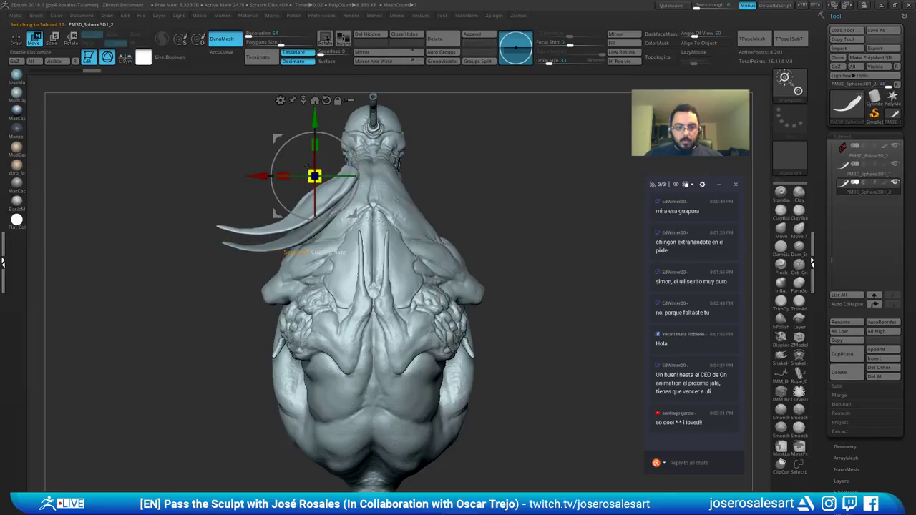
ctrl+right_drag(286, 150, 402, 174)
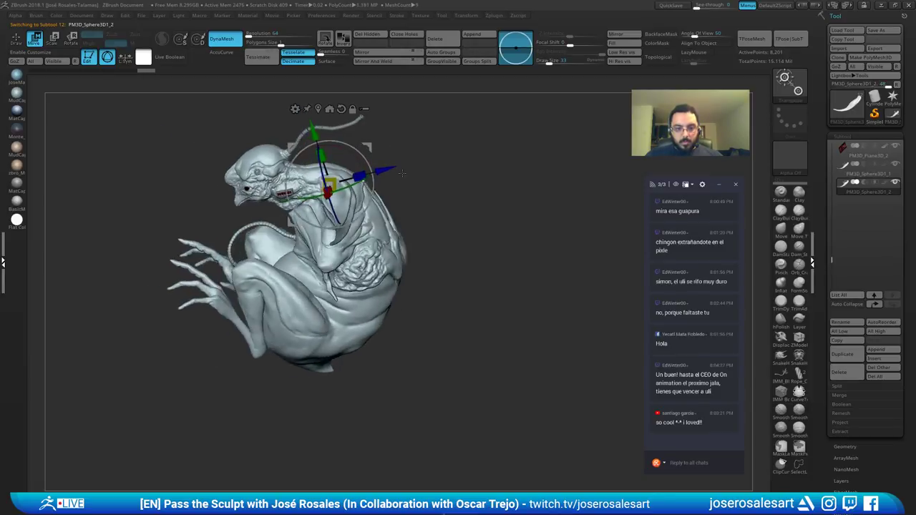
drag(391, 170, 401, 167)
right_drag(383, 153, 370, 206)
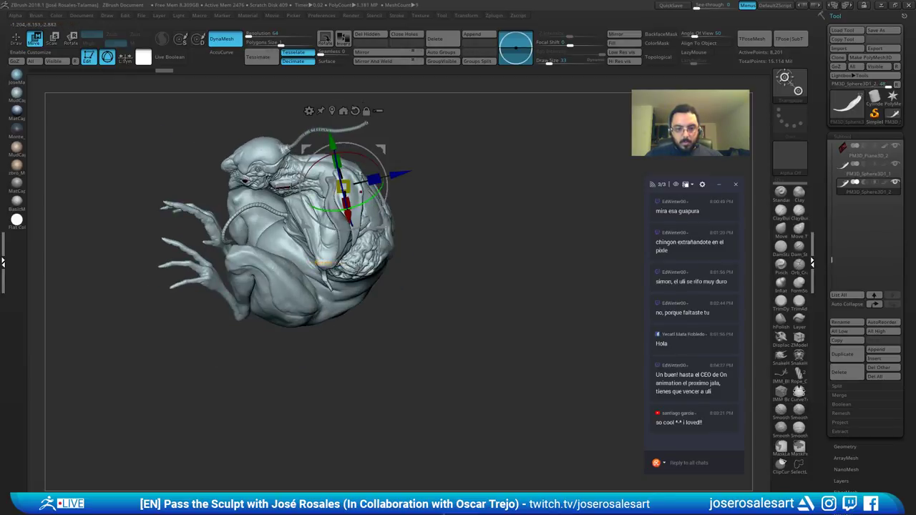
Step: Bend the duplicated spike into its own outward curve with large SnakeHook pulls
key(q)
mouse_move(442, 201)
ctrl+right_down()
mouse_move(386, 164)
mouse_move(400, 163)
mouse_move(424, 203)
mouse_move(413, 205)
ctrl+right_up()
drag(412, 205, 422, 136)
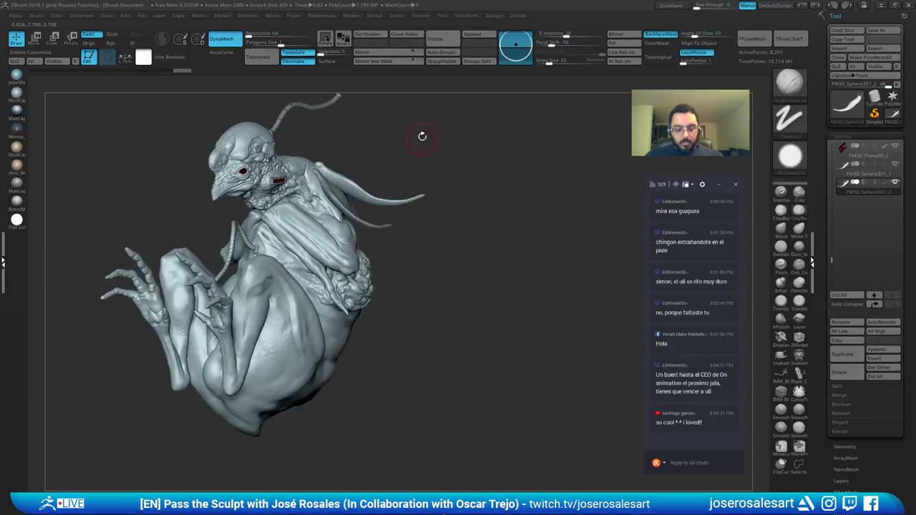
key(b)
key(m)
key(v)
key(b)
key(s)
key(h)
key(s)
drag(415, 222, 430, 221)
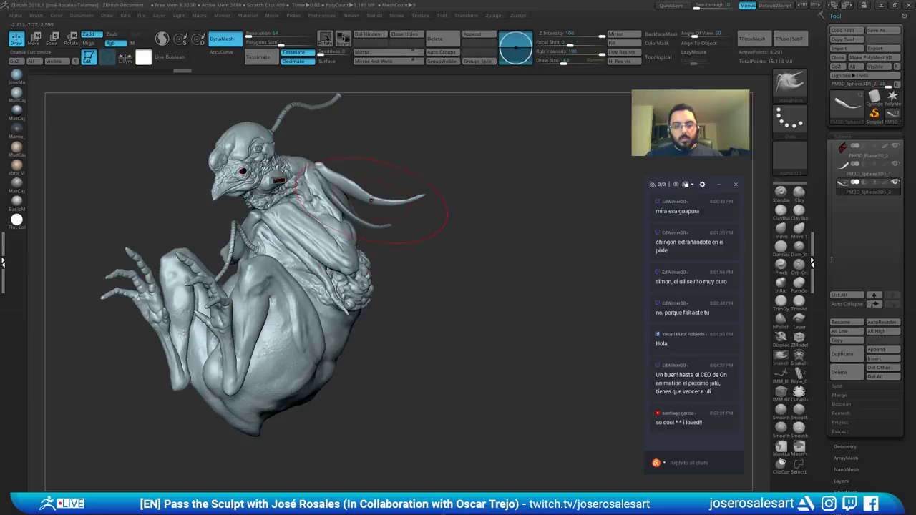
drag(362, 199, 376, 207)
right_drag(422, 208, 329, 214)
drag(358, 208, 344, 219)
mouse_move(329, 215)
right_down()
mouse_move(412, 215)
mouse_move(375, 207)
right_up()
key(e)
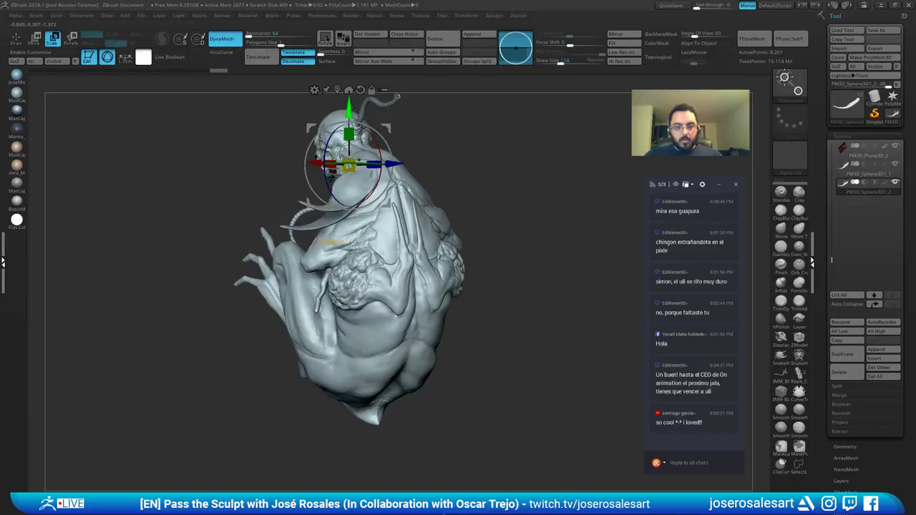
key(q)
right_drag(469, 230, 523, 227)
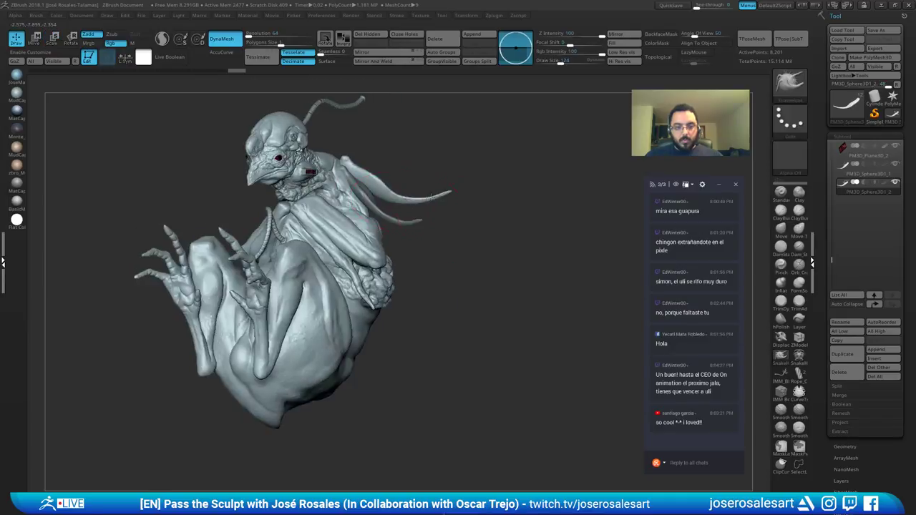
Step: Pull the duplicated spike's base into the side of the neck with smaller SnakeHook strokes
ctrl+right_drag(351, 125, 360, 167)
key(s)
drag(359, 167, 329, 148)
mouse_move(380, 144)
right_down()
mouse_move(344, 157)
mouse_move(329, 185)
right_up()
drag(328, 162, 317, 147)
right_drag(316, 147, 324, 145)
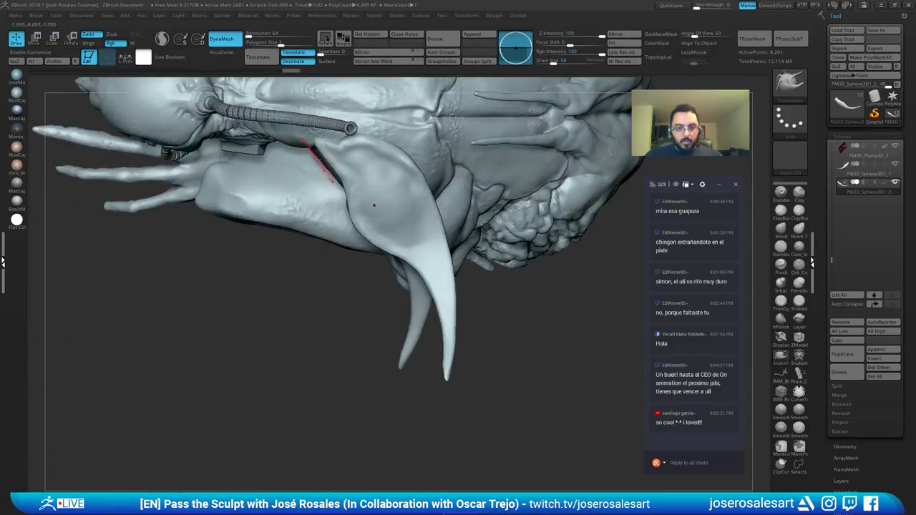
mouse_move(374, 206)
right_down()
mouse_move(334, 135)
mouse_move(352, 152)
right_up()
drag(351, 147, 339, 137)
mouse_move(343, 143)
ctrl+right_down()
mouse_move(322, 216)
mouse_move(370, 202)
mouse_move(402, 173)
mouse_move(385, 185)
mouse_move(478, 189)
mouse_move(481, 242)
mouse_move(398, 241)
mouse_move(412, 246)
mouse_move(359, 157)
ctrl+right_up()
Step: Scale down the lower shoulder spike slightly, then select the upper copy and shrink it as well
alt+click(398, 241)
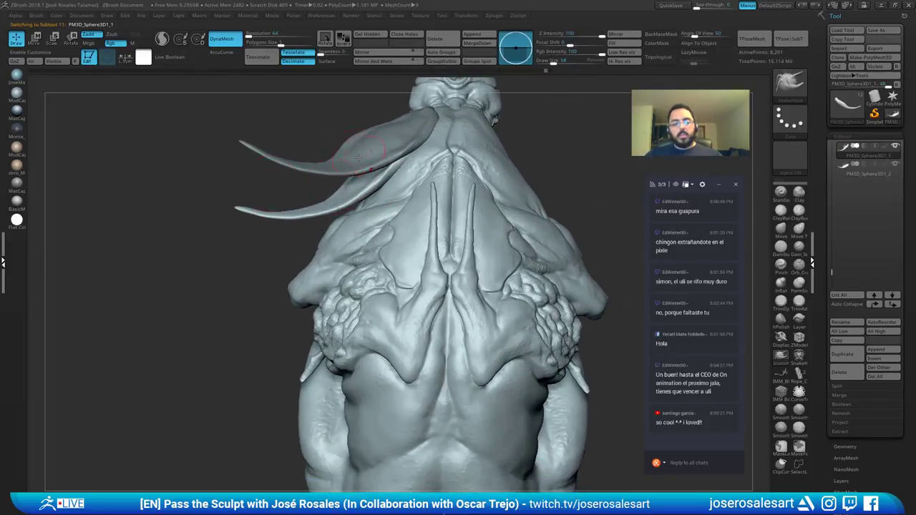
key(e)
alt+right_drag(394, 118, 322, 173)
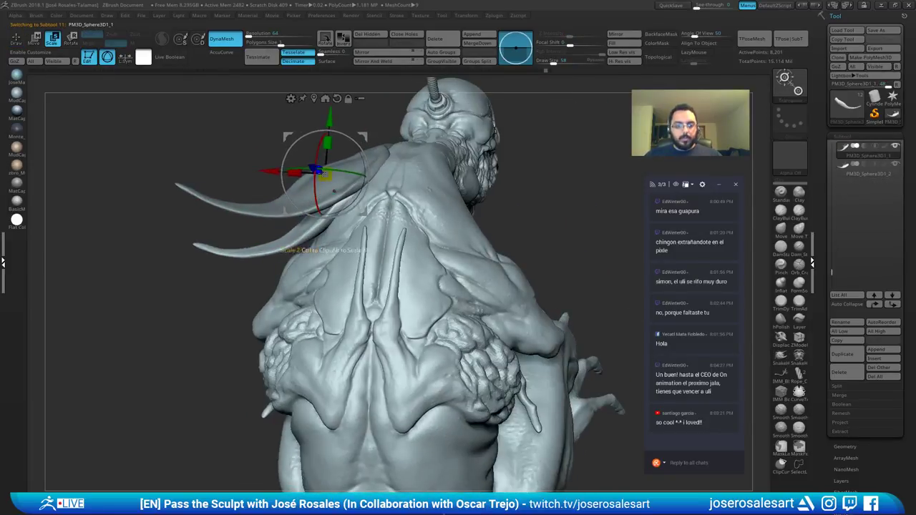
drag(326, 175, 280, 171)
drag(335, 121, 317, 151)
click(262, 209)
drag(341, 89, 337, 102)
key(q)
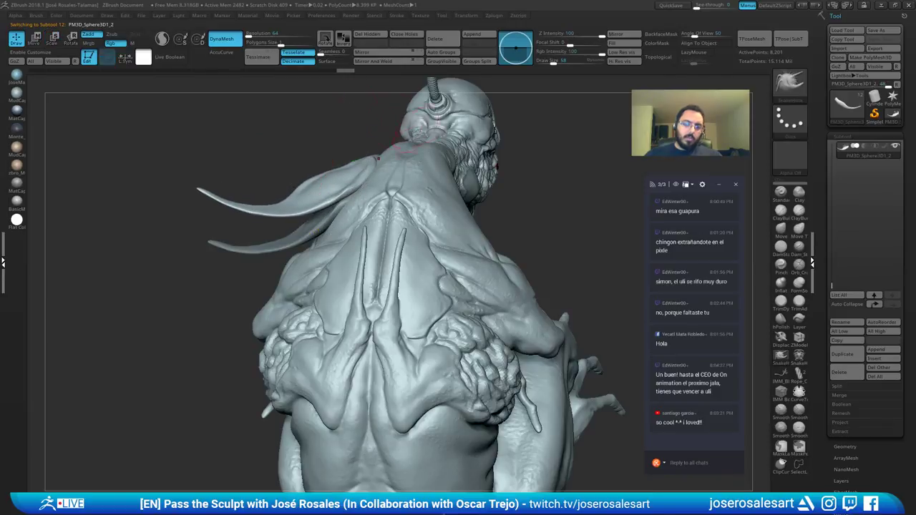
Step: Build up the upper spike's base and rim next to the neck with ClayBuildup and smooth the transitions
right_drag(403, 147, 551, 175)
mouse_move(339, 154)
ctrl+right_down()
mouse_move(345, 193)
mouse_move(315, 169)
mouse_move(347, 294)
ctrl+right_up()
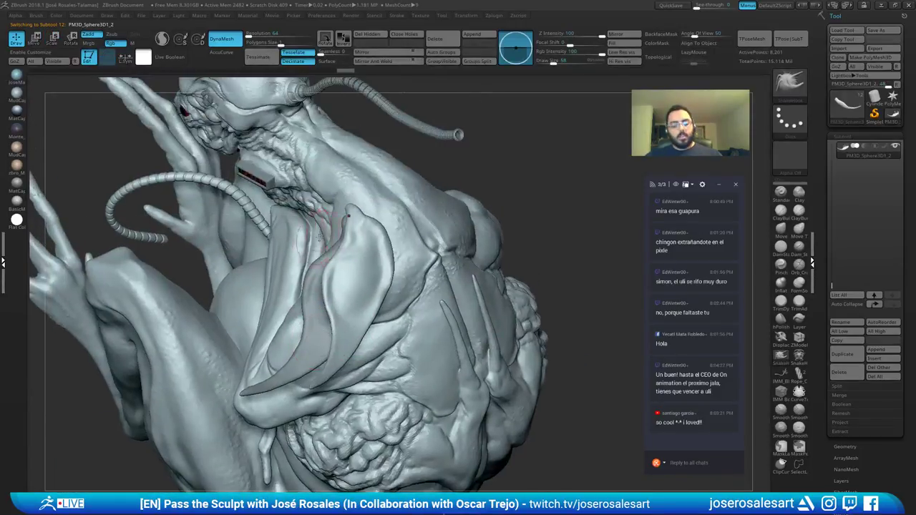
key(1)
mouse_move(340, 230)
ctrl+right_down()
mouse_move(359, 221)
mouse_move(347, 239)
mouse_move(331, 228)
mouse_move(372, 211)
mouse_move(382, 223)
ctrl+right_up()
drag(392, 231, 379, 223)
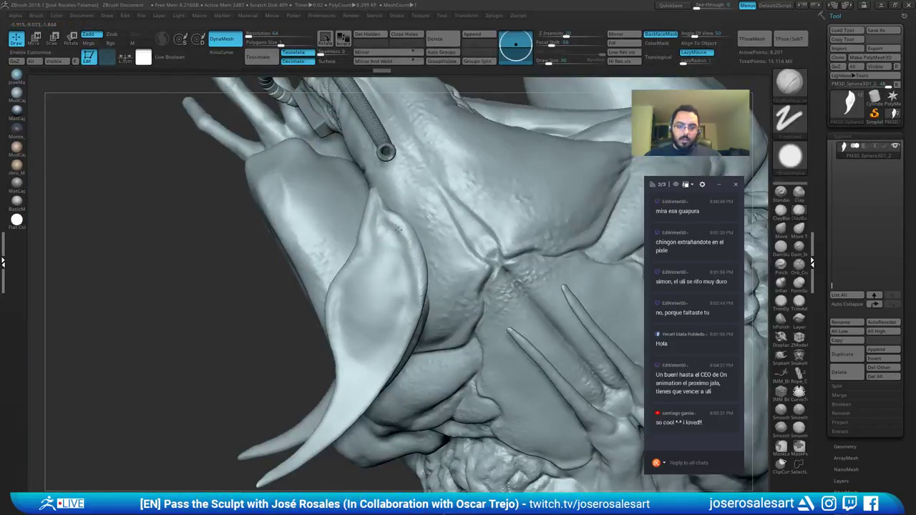
mouse_move(391, 257)
mouse_down()
mouse_move(375, 241)
mouse_move(392, 233)
mouse_up()
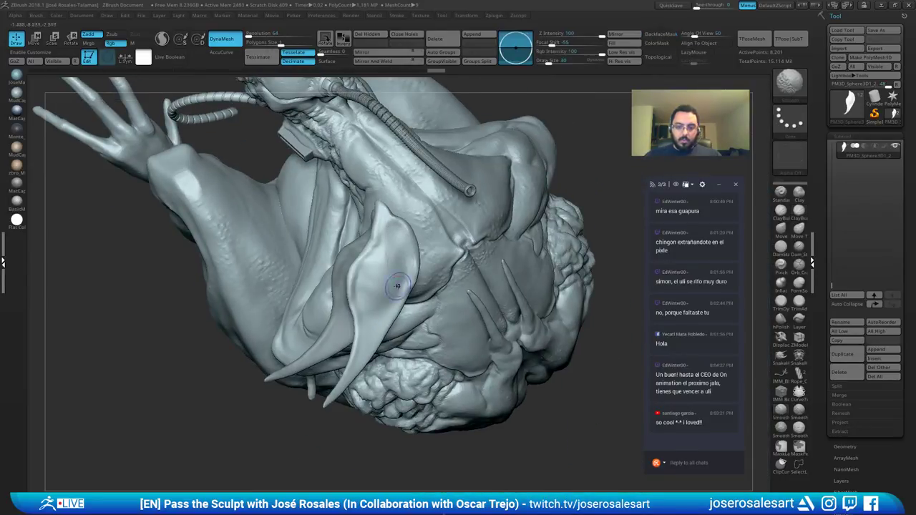
mouse_move(396, 280)
right_down()
mouse_move(380, 254)
mouse_move(375, 206)
mouse_move(377, 252)
mouse_move(365, 260)
right_up()
drag(366, 259, 366, 227)
Step: Reshape the upper spike's narrow end and tip with SnakeHook, then smooth it
right_drag(364, 260, 327, 306)
alt+right_drag(327, 306, 361, 187)
key(b)
key(s)
key(h)
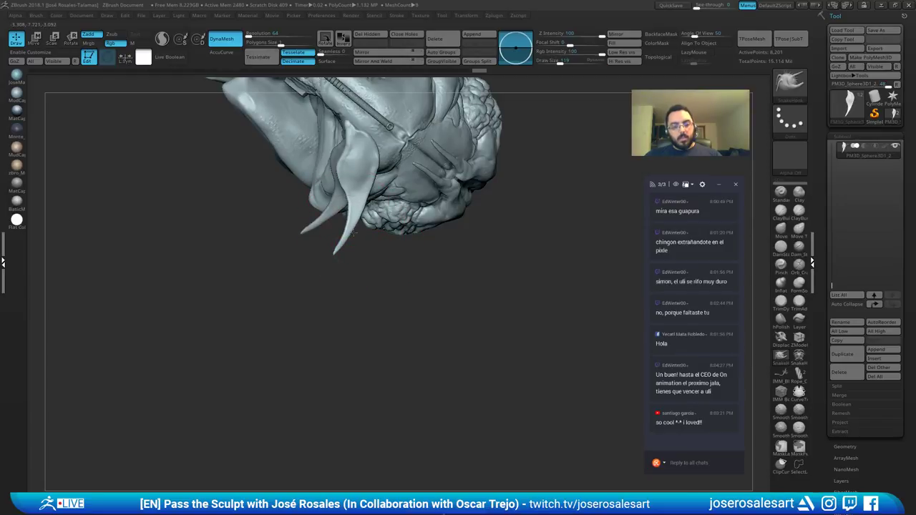
mouse_move(357, 227)
right_down()
mouse_move(346, 219)
mouse_move(364, 210)
right_up()
key(s)
drag(365, 210, 360, 211)
ctrl+right_drag(365, 200, 332, 203)
right_drag(352, 263, 352, 275)
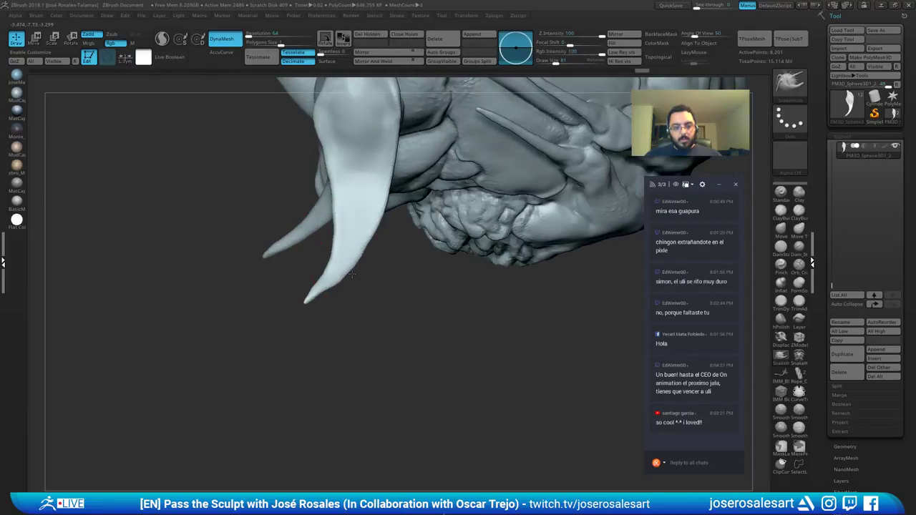
mouse_move(331, 249)
shift+mouse_down()
mouse_move(346, 274)
mouse_move(319, 273)
shift+mouse_up()
Step: Build up the broad middle surface of the upper spike with ClayBuildup strokes
mouse_move(359, 251)
ctrl+right_down()
mouse_move(328, 284)
mouse_move(401, 237)
mouse_move(408, 286)
mouse_move(351, 172)
mouse_move(378, 146)
mouse_move(397, 148)
mouse_move(415, 166)
mouse_move(424, 214)
mouse_move(365, 208)
mouse_move(440, 257)
mouse_move(287, 261)
mouse_move(300, 236)
mouse_move(305, 265)
ctrl+right_up()
key(1)
key(s)
drag(314, 265, 308, 264)
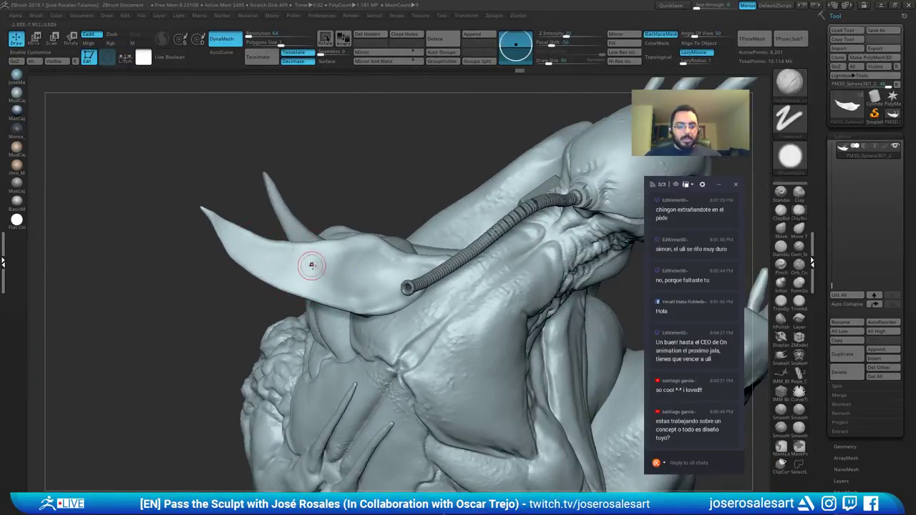
right_drag(311, 264, 319, 278)
key(s)
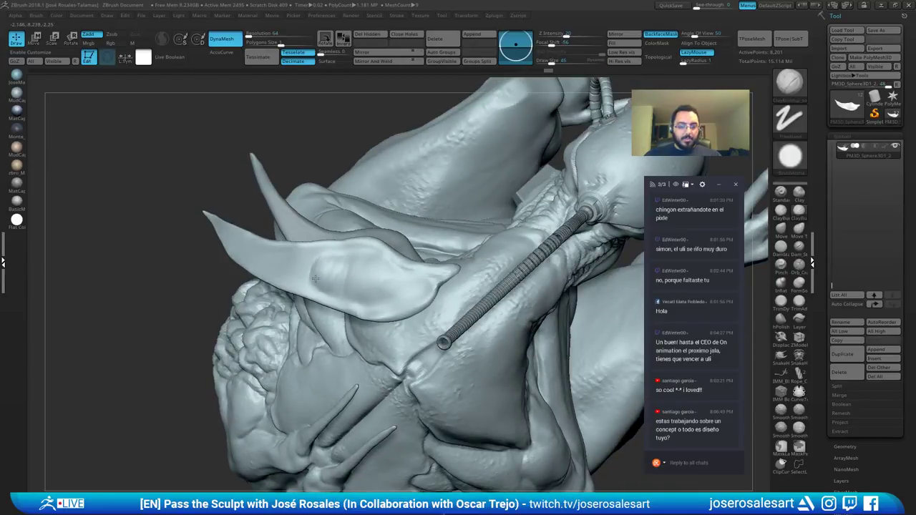
right_drag(269, 262, 287, 237)
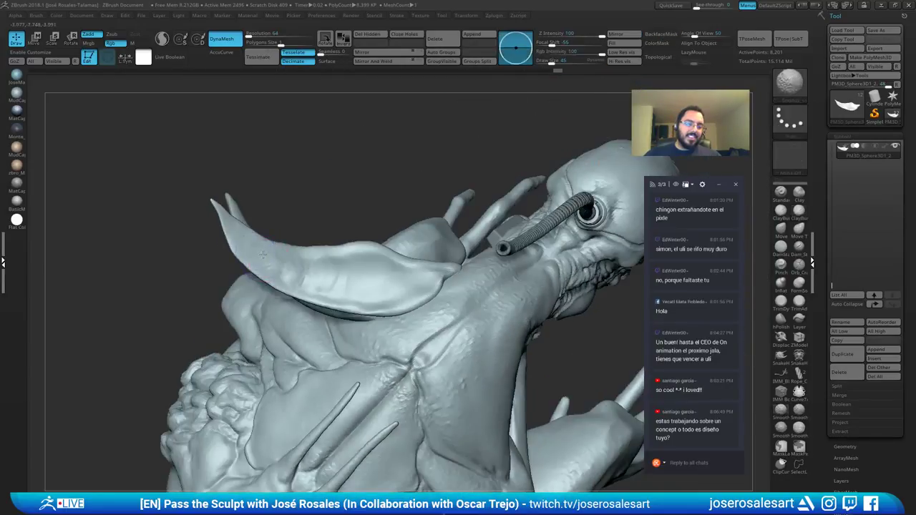
Step: Remesh the upper spike with DynaMesh and pull its base corners toward the neck with SnakeHook
ctrl+drag(327, 162, 340, 179)
right_drag(287, 184, 285, 189)
mouse_move(285, 189)
right_down()
mouse_move(314, 193)
mouse_move(371, 150)
mouse_move(330, 242)
mouse_move(380, 266)
mouse_move(384, 293)
mouse_move(350, 347)
mouse_move(325, 319)
mouse_move(303, 315)
mouse_move(299, 265)
mouse_move(332, 190)
right_up()
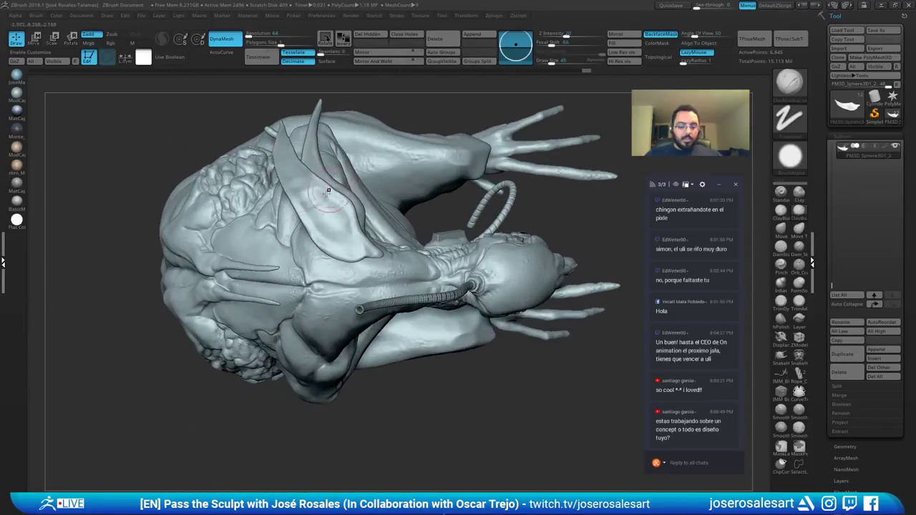
key(b)
key(s)
key(h)
key(s)
mouse_move(326, 250)
right_down()
mouse_move(330, 211)
mouse_move(338, 222)
mouse_move(322, 233)
right_up()
ctrl+right_drag(322, 232, 299, 258)
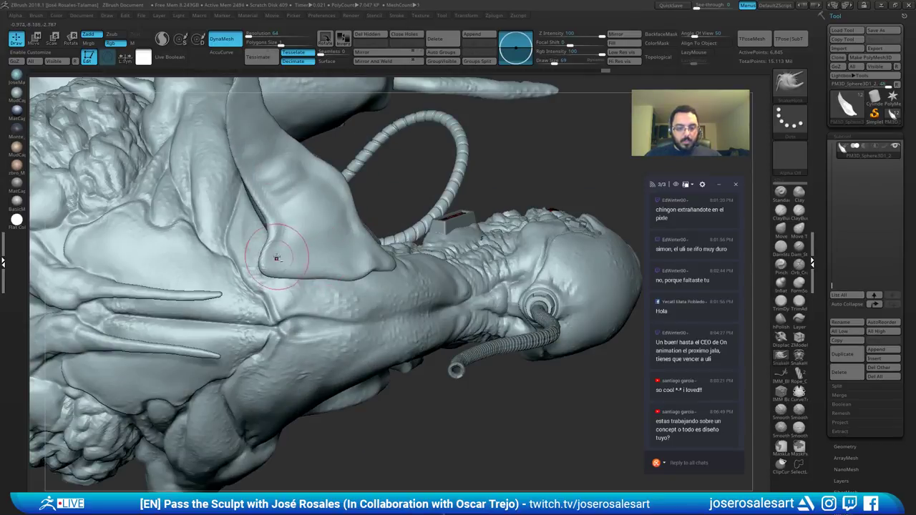
Step: Add clay along the upper spike's base rim with ClayBuildup and recalculate its DynaMesh
key(b)
key(c)
key(b)
ctrl+drag(409, 184, 423, 196)
right_drag(409, 197, 379, 237)
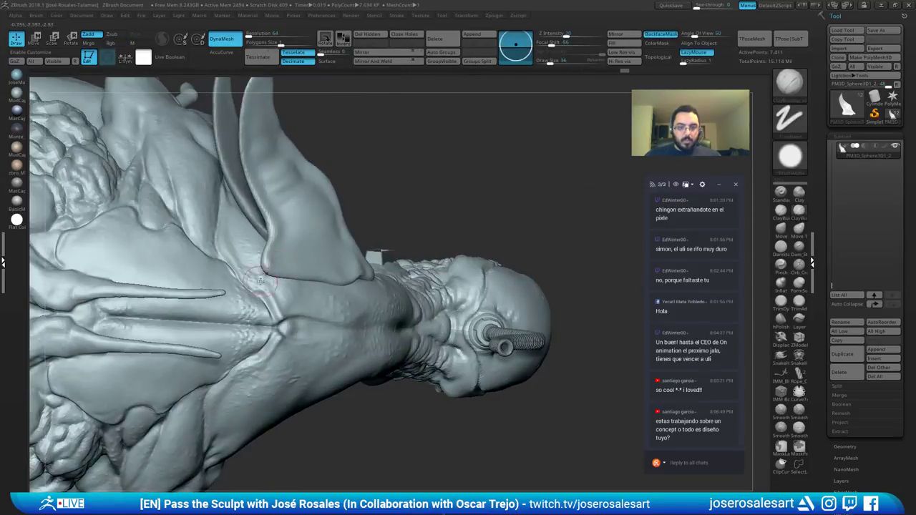
mouse_move(261, 281)
right_down()
mouse_move(283, 259)
mouse_move(343, 146)
mouse_move(318, 154)
mouse_move(387, 172)
mouse_move(369, 224)
mouse_move(363, 210)
mouse_move(409, 211)
mouse_move(438, 188)
right_up()
Step: Refine the upper spike's base corner by alternating Move and ClayBuildup, remeshing it with DynaMesh
key(b)
key(m)
key(v)
key(b)
key(c)
key(b)
key(b)
key(m)
key(v)
key(b)
key(c)
key(b)
ctrl+drag(466, 166, 442, 225)
right_drag(423, 194, 367, 210)
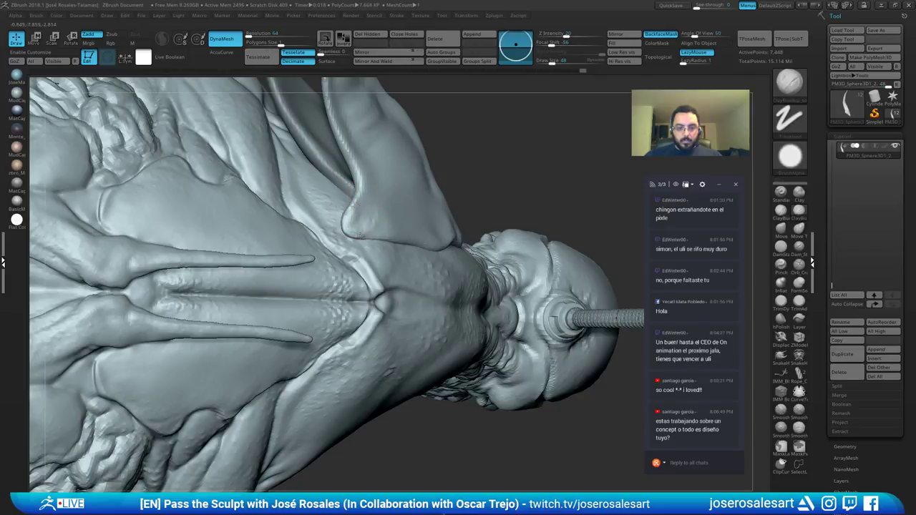
Step: Shift the upper spike's base corner and edge with the Move brush, with AccuCurve enabled
right_drag(359, 236, 369, 194)
key(shift+s)
key(shift+s)
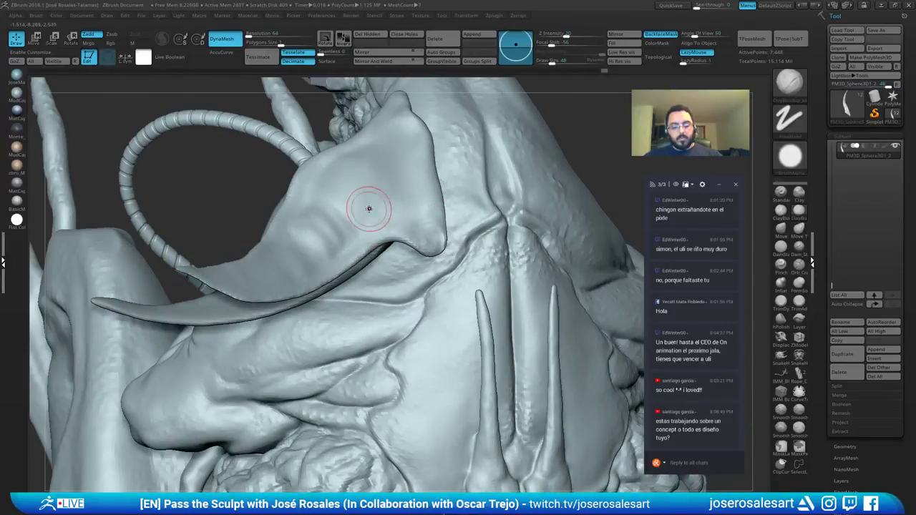
key(b)
key(m)
key(v)
click(229, 55)
right_drag(398, 241, 395, 259)
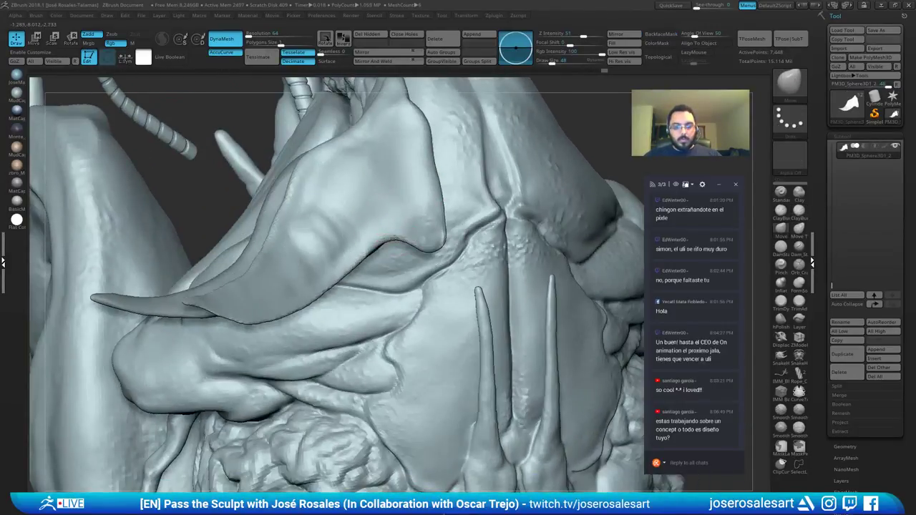
right_drag(397, 222, 404, 232)
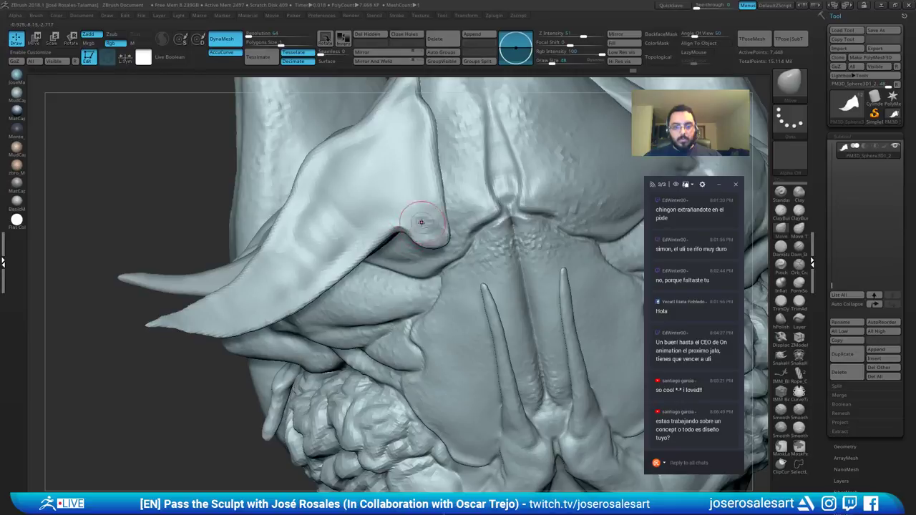
Step: Build up the upper spike's base corner and rim with more ClayBuildup strokes
mouse_move(445, 207)
ctrl+right_down()
mouse_move(402, 186)
mouse_move(397, 151)
mouse_move(374, 208)
mouse_move(395, 294)
mouse_move(374, 222)
mouse_move(411, 268)
ctrl+right_up()
key(b)
key(c)
key(b)
right_drag(412, 268, 371, 203)
mouse_move(386, 277)
right_down()
mouse_move(377, 252)
mouse_move(353, 255)
mouse_move(369, 236)
mouse_move(358, 228)
mouse_move(350, 180)
mouse_move(332, 191)
mouse_move(378, 179)
right_up()
key(s)
Step: Move the whole upper spike higher and closer to the neck's centre, adjusting its depth from the side
click(379, 260)
key(w)
alt+click(357, 123)
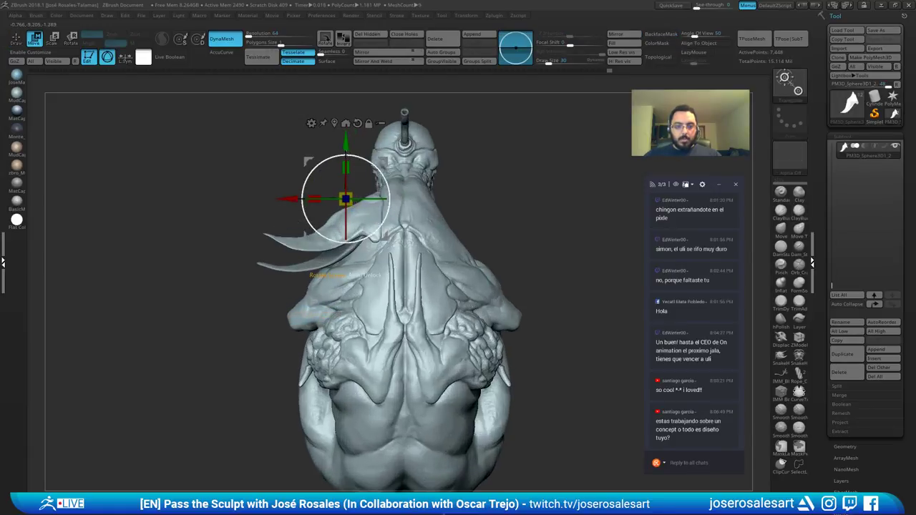
drag(346, 142, 346, 127)
drag(289, 184, 301, 184)
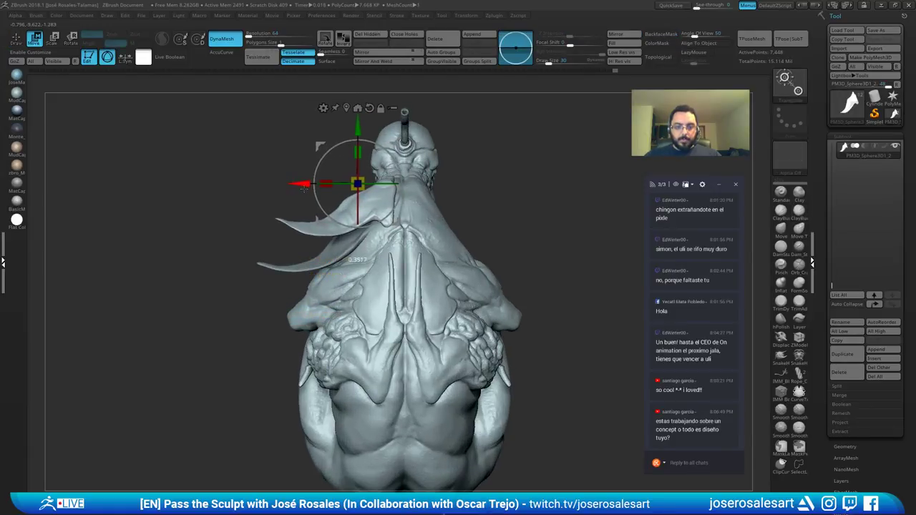
drag(358, 127, 358, 132)
right_drag(358, 133, 447, 131)
drag(447, 130, 456, 144)
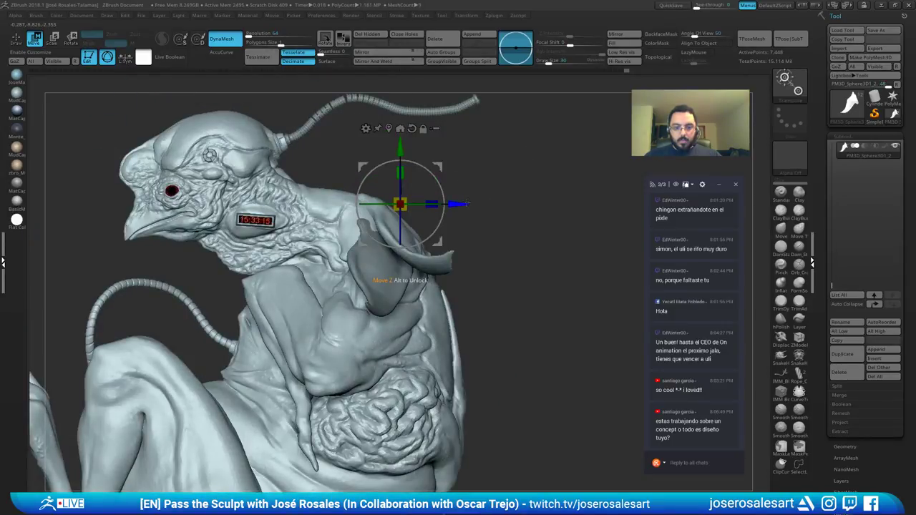
drag(468, 204, 466, 204)
key(q)
Step: Duplicate the lower spike, then rotate and move the copy into the gap between the two spikes
ctrl+right_drag(485, 184, 459, 143)
mouse_move(458, 143)
right_down()
mouse_move(415, 161)
mouse_move(385, 191)
mouse_move(403, 247)
mouse_move(386, 248)
mouse_move(451, 174)
right_up()
alt+click(388, 247)
key(ctrl+shift+d)
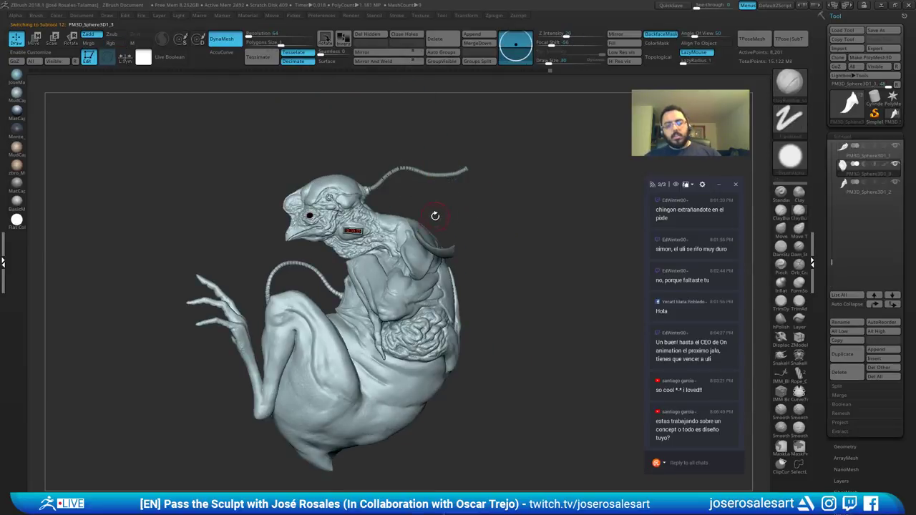
key(w)
ctrl+right_drag(435, 215, 472, 234)
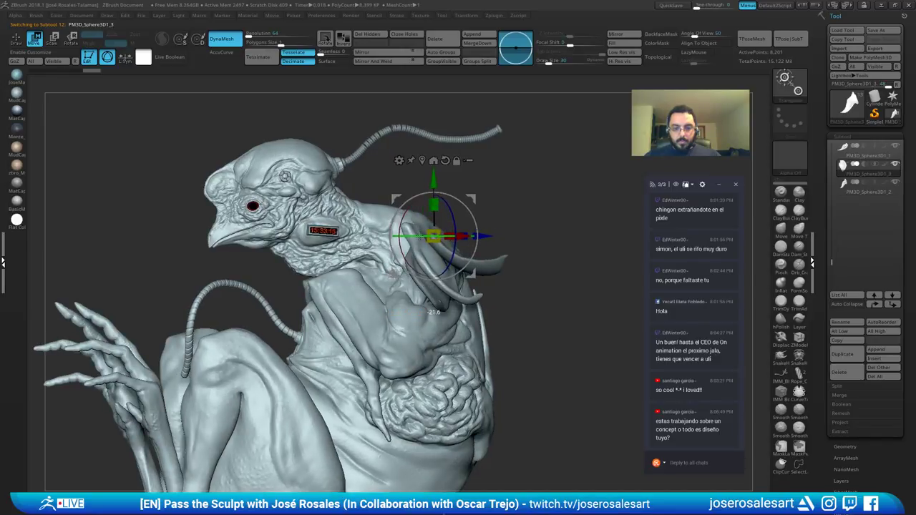
drag(420, 236, 418, 236)
right_drag(417, 225, 431, 245)
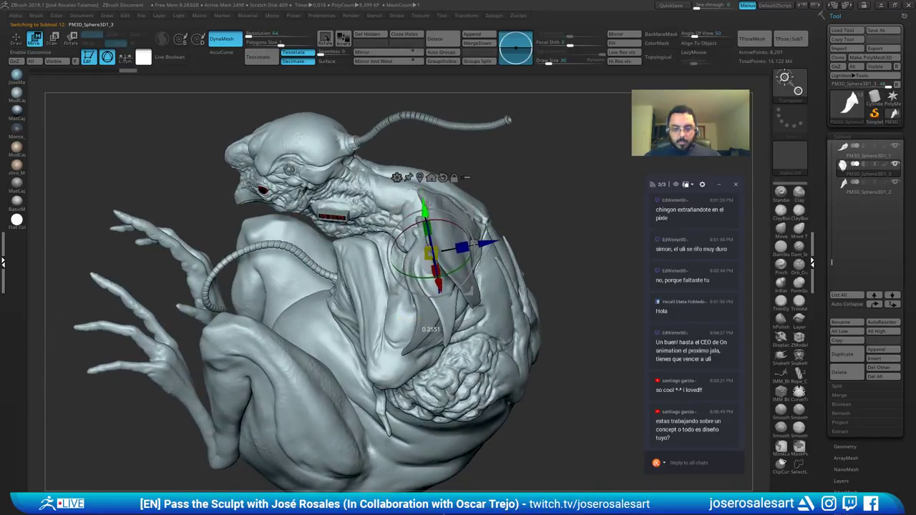
drag(427, 202, 426, 201)
key(q)
Step: Reshape the middle spike's narrow base end against the neck with SnakeHook and smooth it
mouse_move(427, 203)
right_down()
mouse_move(476, 251)
mouse_move(481, 243)
mouse_move(401, 221)
right_up()
key(b)
key(s)
key(h)
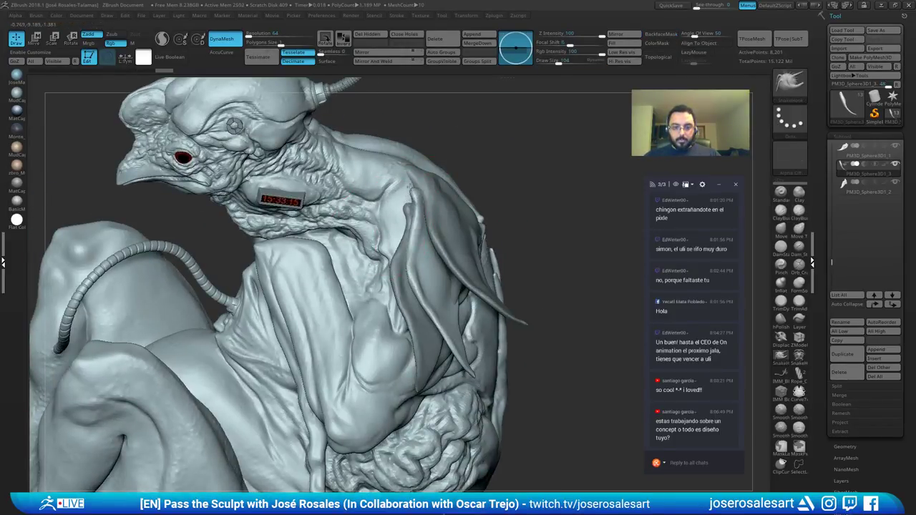
right_drag(410, 187, 412, 200)
key(s)
drag(413, 201, 407, 201)
mouse_move(407, 200)
right_down()
mouse_move(425, 192)
mouse_move(431, 221)
mouse_move(419, 199)
right_up()
key(s)
drag(418, 199, 414, 200)
mouse_move(413, 198)
right_down()
mouse_move(439, 158)
mouse_move(407, 199)
right_up()
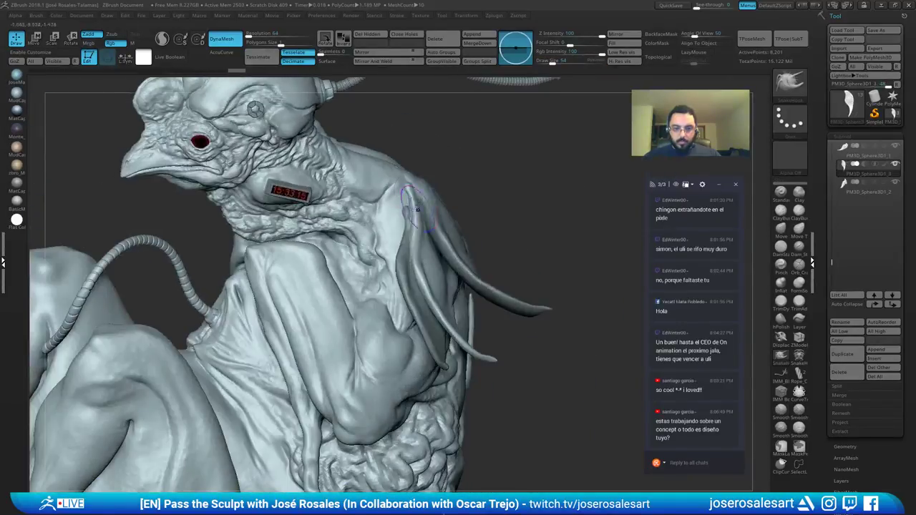
shift+drag(407, 198, 416, 224)
mouse_move(416, 224)
right_down()
mouse_move(399, 230)
mouse_move(451, 270)
right_up()
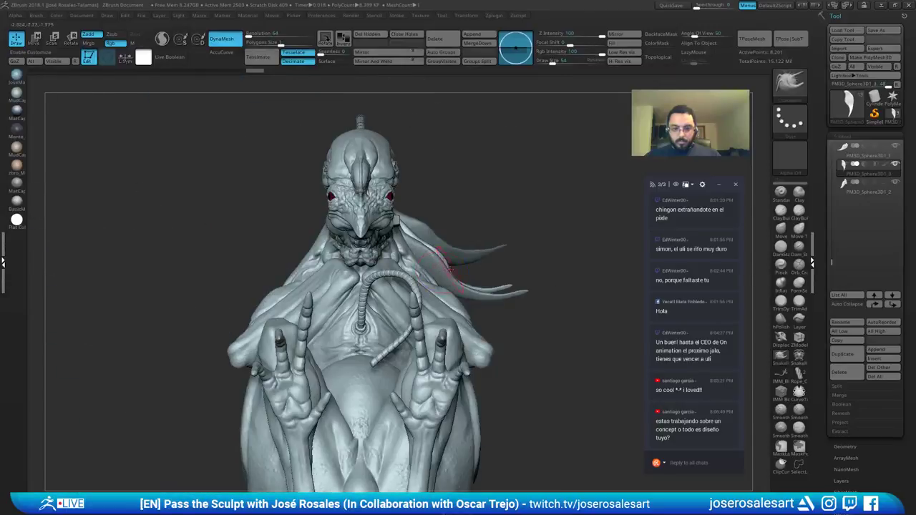
Step: Adjust the middle spike's scale, then select the lowest spike and enlarge it slightly
key(e)
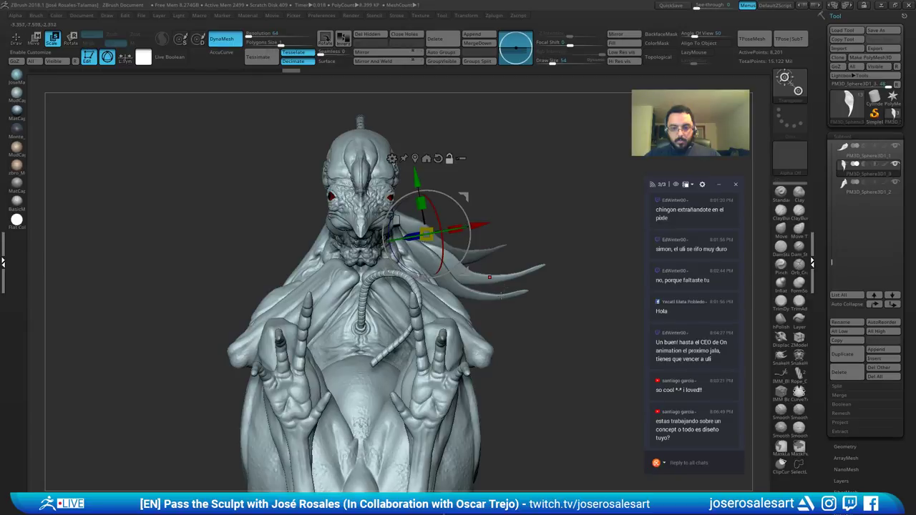
right_drag(501, 295, 460, 307)
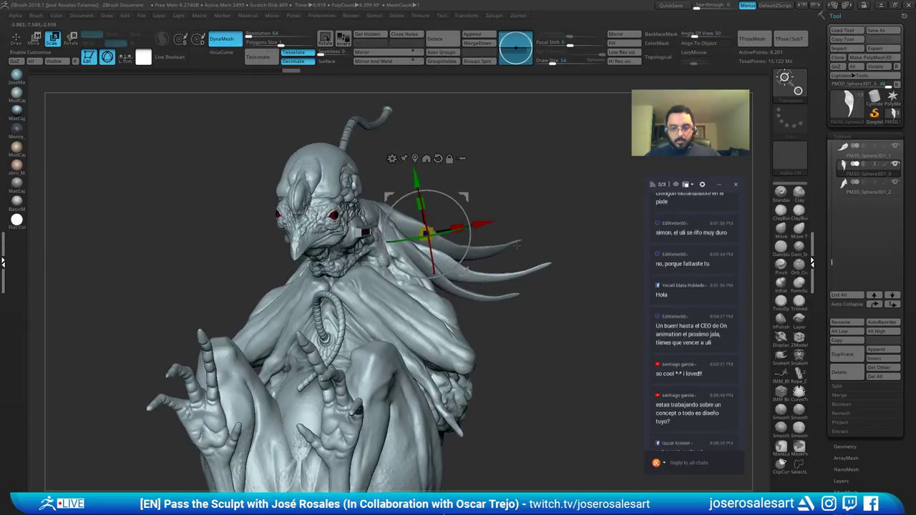
alt+click(480, 293)
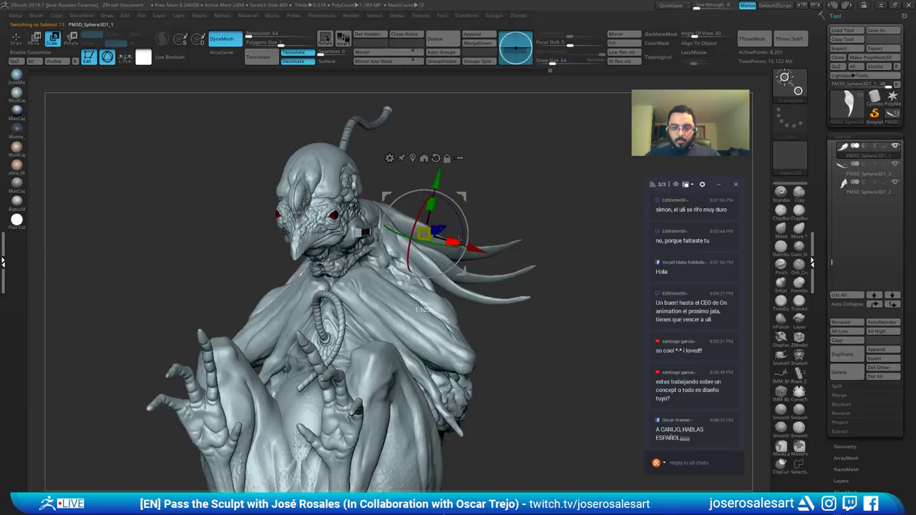
key(q)
mouse_move(442, 279)
ctrl+right_down()
mouse_move(456, 205)
mouse_move(401, 215)
mouse_move(438, 221)
ctrl+right_up()
ctrl+right_drag(438, 221, 474, 259)
right_drag(474, 259, 450, 257)
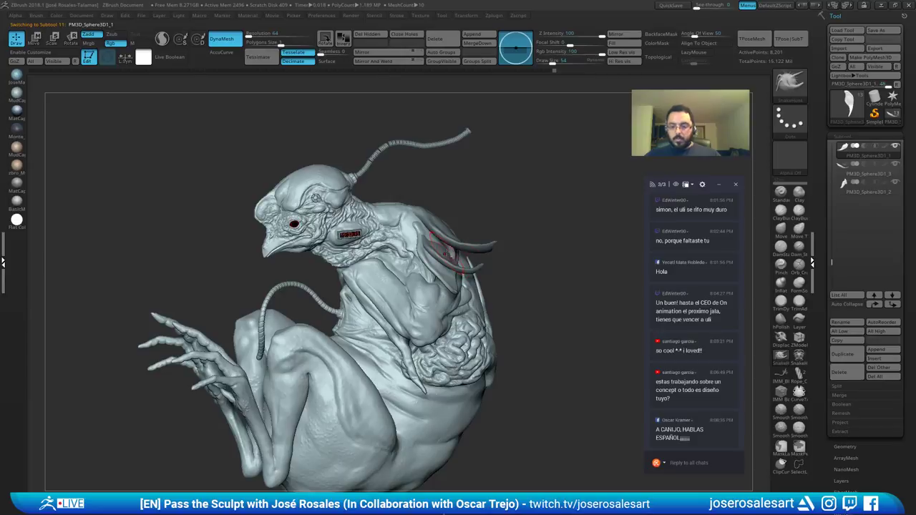
Step: Select the upper spike again and build up its base corner beside the spine with ClayBuildup
ctrl+right_drag(434, 197, 342, 260)
mouse_move(372, 233)
ctrl+right_down()
mouse_move(371, 207)
mouse_move(358, 241)
mouse_move(405, 219)
mouse_move(416, 100)
mouse_move(446, 150)
mouse_move(415, 239)
mouse_move(425, 221)
mouse_move(459, 204)
mouse_move(434, 199)
mouse_move(439, 246)
mouse_move(256, 247)
ctrl+right_up()
alt+click(375, 217)
key(b)
key(c)
key(b)
right_drag(255, 246, 322, 269)
ctrl+right_drag(458, 207, 428, 259)
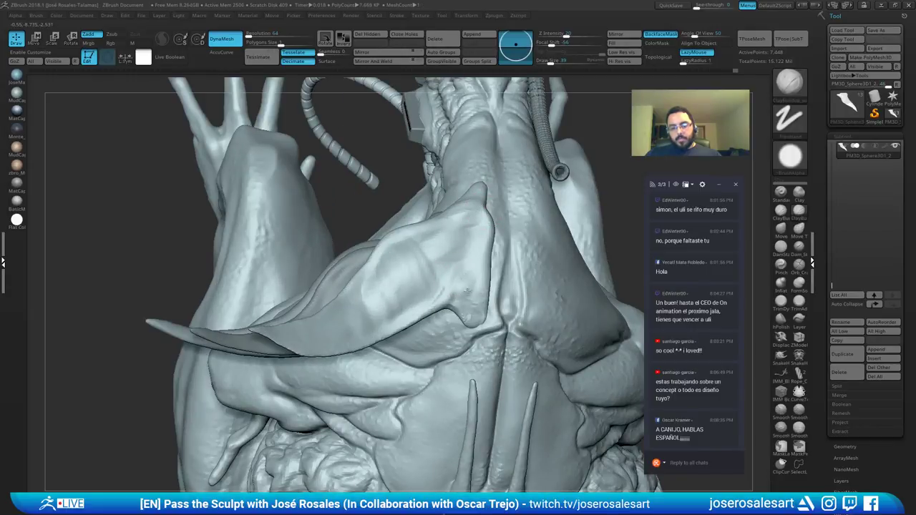
drag(472, 313, 482, 312)
mouse_move(479, 304)
right_down()
mouse_move(468, 244)
mouse_move(433, 228)
mouse_move(457, 251)
mouse_move(445, 300)
mouse_move(462, 276)
mouse_move(471, 224)
right_up()
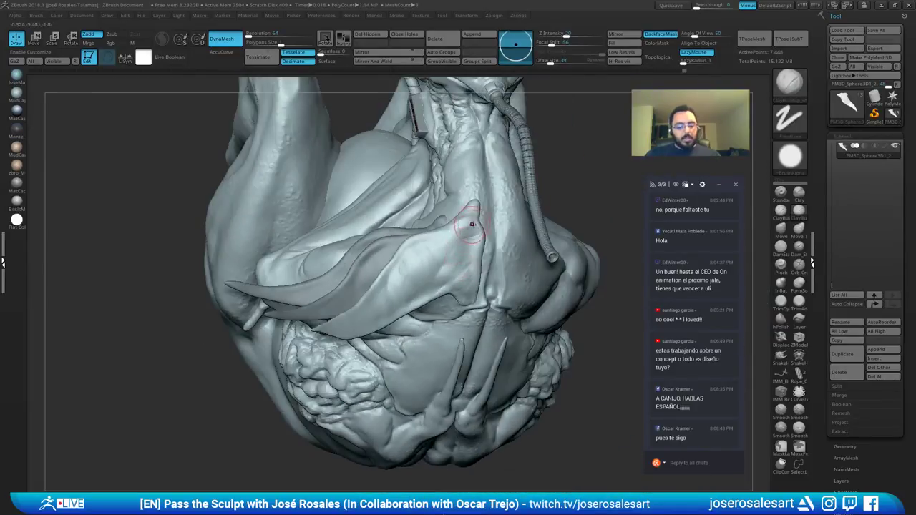
Step: Refine the upper spike's surface forms with DamStandard and Standard brush strokes
key(b)
key(d)
key(s)
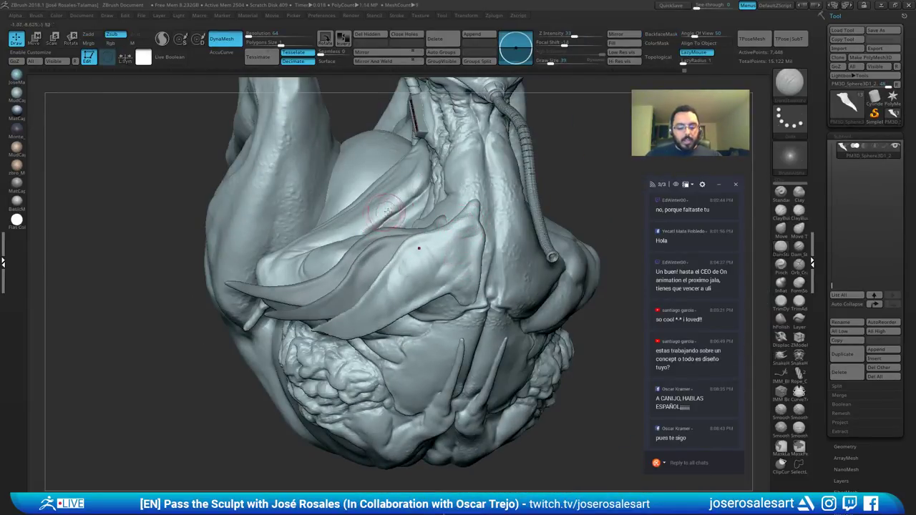
mouse_move(419, 250)
alt+right_down()
mouse_move(391, 247)
mouse_move(393, 233)
mouse_move(418, 240)
alt+right_up()
key(b)
key(s)
key(t)
key(s)
drag(418, 240, 416, 240)
mouse_move(399, 229)
right_down()
mouse_move(393, 217)
mouse_move(351, 256)
right_up()
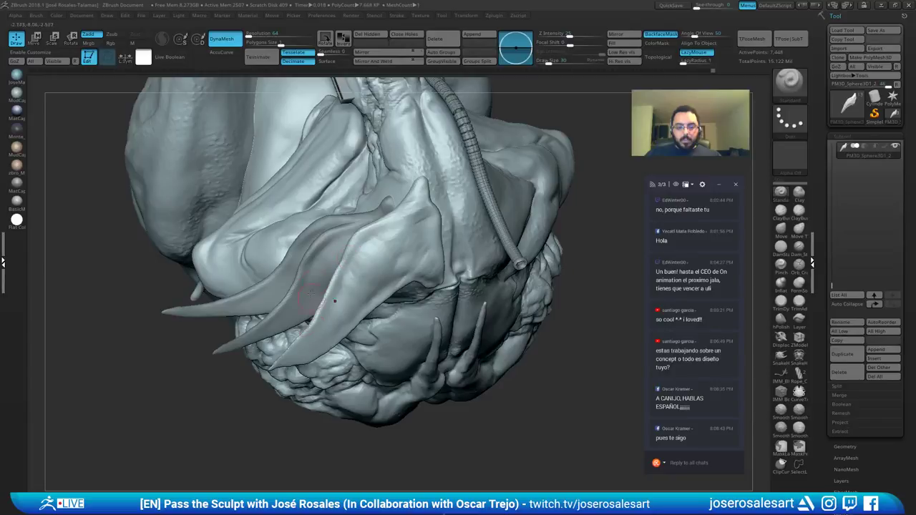
Step: Add ridges to the upper spike's base with ClayBuildup, crease them with DamStandard and smooth the result
mouse_move(334, 301)
right_down()
mouse_move(358, 249)
mouse_move(322, 283)
mouse_move(315, 204)
right_up()
key(b)
key(c)
key(b)
ctrl+right_drag(389, 272, 402, 176)
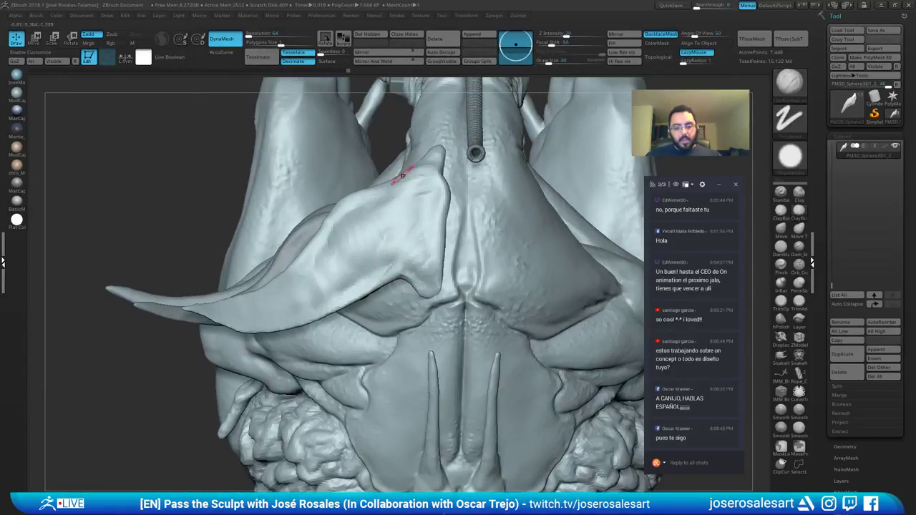
key(b)
key(d)
key(s)
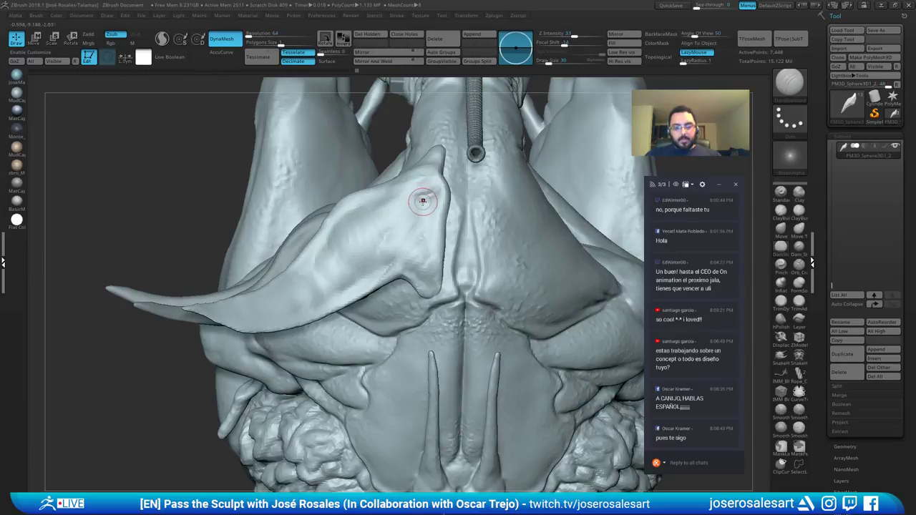
mouse_move(433, 230)
right_down()
mouse_move(421, 204)
mouse_move(408, 237)
right_up()
shift+drag(402, 231, 425, 213)
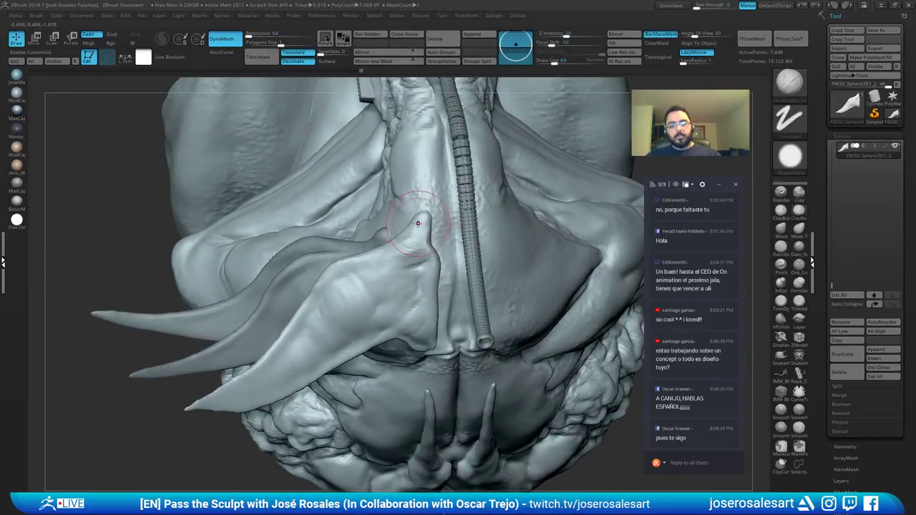
Step: Thicken the upper spike's pointed base end with Inflat, pull it with SnakeHook and smooth it
key(b)
key(i)
key(n)
right_drag(425, 206, 427, 226)
drag(428, 226, 431, 224)
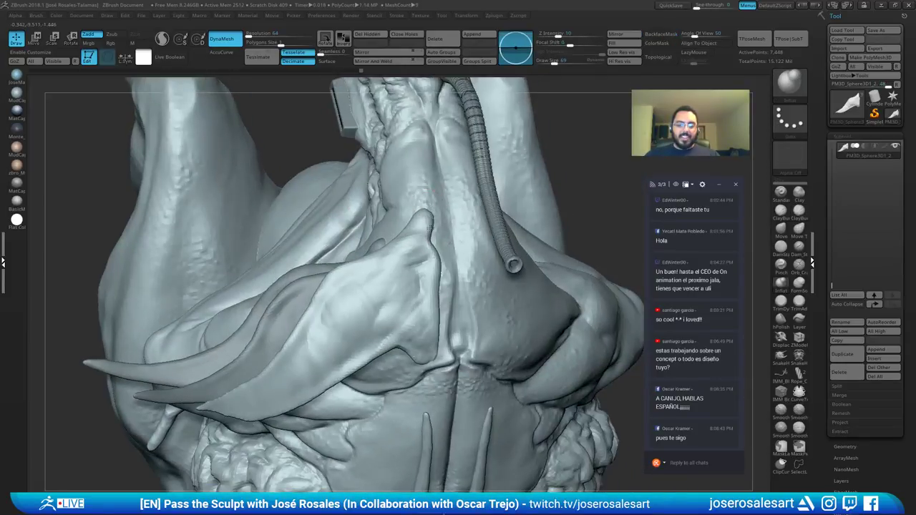
mouse_move(442, 247)
right_down()
mouse_move(420, 205)
mouse_move(413, 219)
right_up()
key(b)
key(s)
key(h)
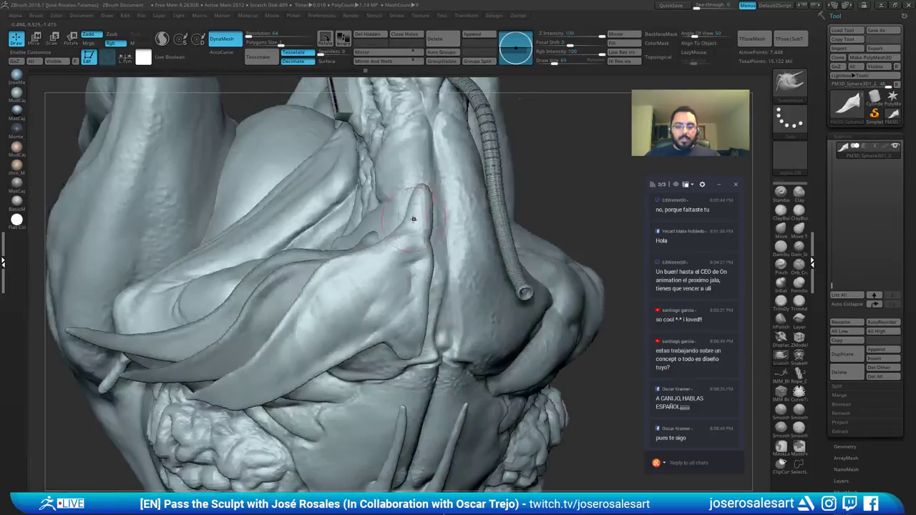
shift+drag(430, 215, 377, 236)
Step: Build up the upper spike's elongated base end with ClayBuildup and check it from the side
key(b)
key(c)
key(b)
right_drag(417, 218, 412, 186)
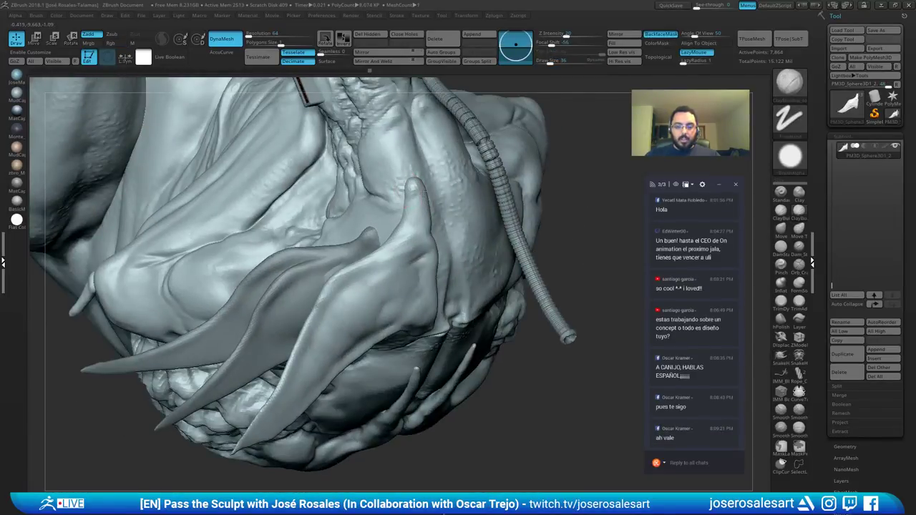
right_drag(374, 235, 477, 239)
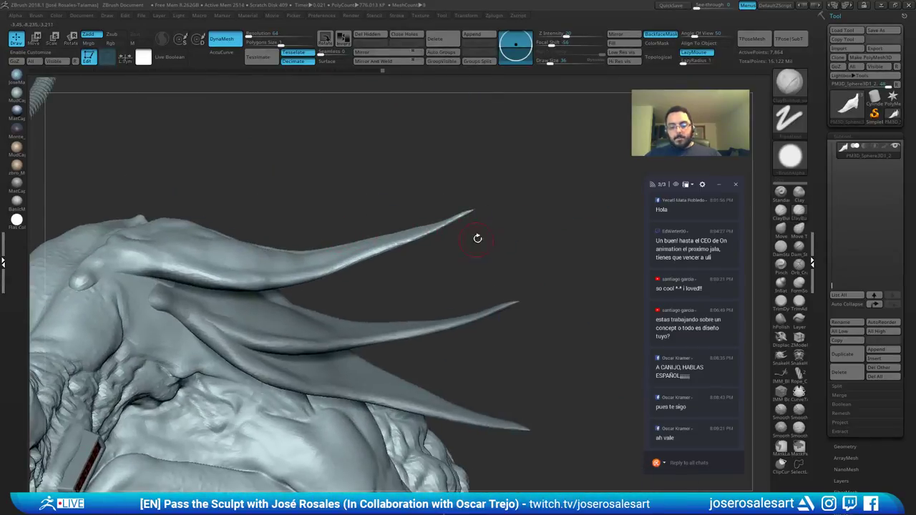
Step: Inflate the upper spike's thin tip with the Inflat brush and smooth it
key(b)
key(i)
key(n)
key(s)
drag(439, 227, 446, 221)
mouse_move(446, 221)
right_down()
mouse_move(447, 213)
mouse_move(421, 230)
right_up()
shift+drag(421, 237, 421, 229)
mouse_move(451, 224)
right_down()
mouse_move(445, 233)
mouse_move(489, 236)
right_up()
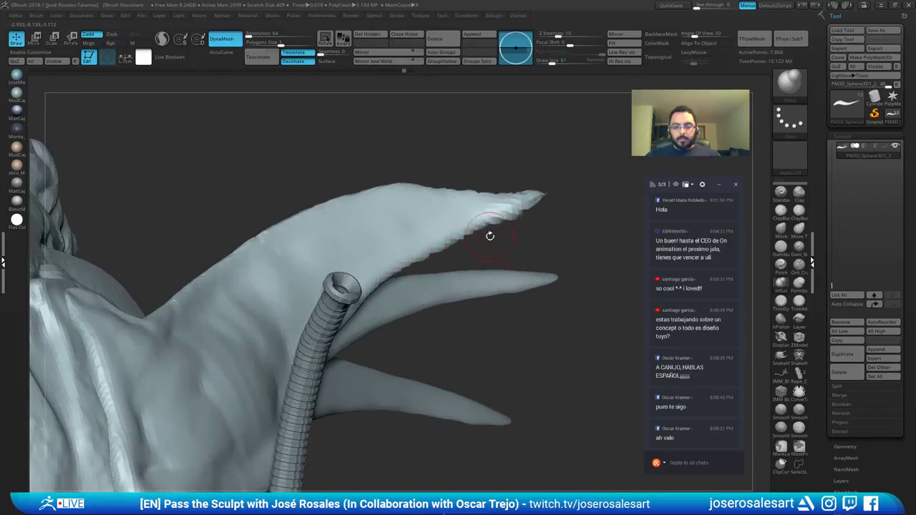
Step: Remesh the upper spike with DynaMesh and smooth the lower edge near its tip
ctrl+drag(537, 236, 553, 269)
mouse_move(539, 235)
right_down()
mouse_move(500, 216)
mouse_move(507, 220)
right_up()
shift+drag(514, 218, 435, 246)
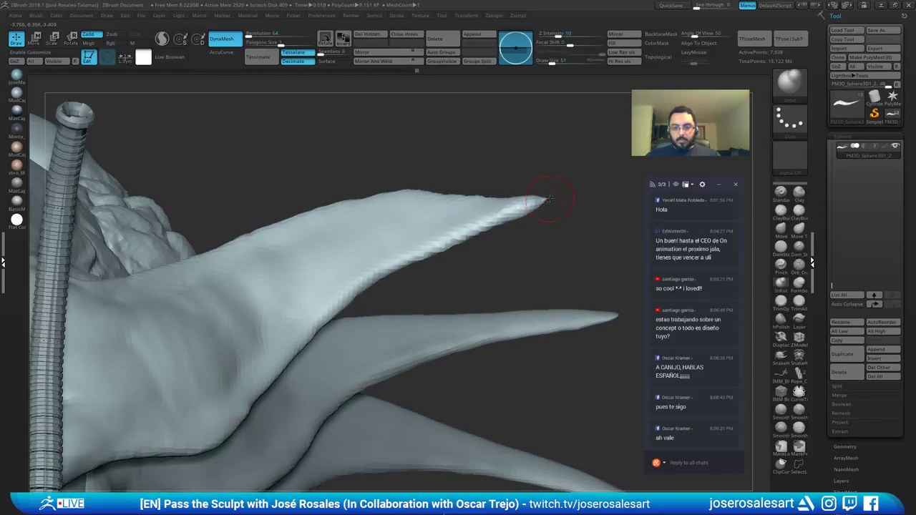
right_drag(522, 212, 494, 179)
Step: Thicken the thin edge of the upper spike's tip with the Inflat brush and check its profile from several angles
mouse_move(494, 179)
ctrl+right_down()
mouse_move(532, 188)
mouse_move(406, 190)
mouse_move(372, 179)
mouse_move(247, 176)
mouse_move(301, 120)
mouse_move(272, 227)
mouse_move(317, 178)
ctrl+right_up()
drag(317, 179, 283, 191)
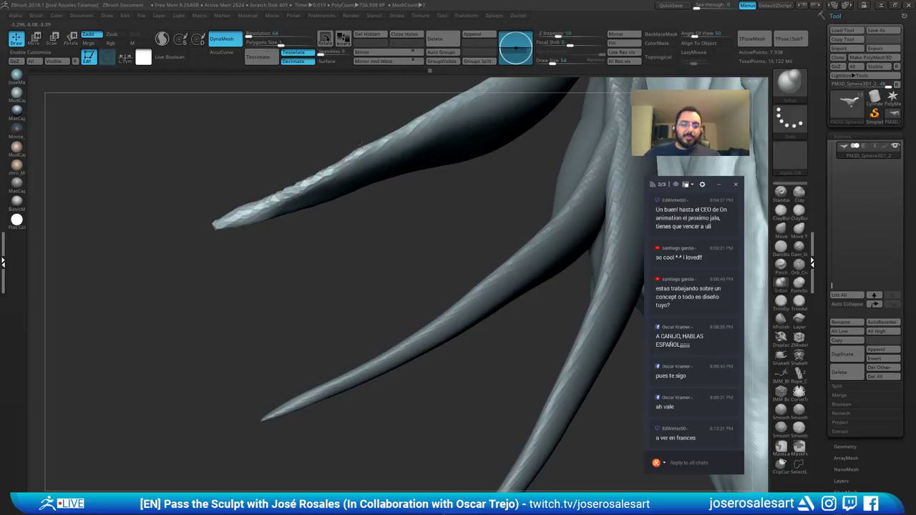
drag(362, 145, 335, 162)
mouse_move(368, 147)
alt+right_down()
mouse_move(281, 194)
mouse_move(289, 189)
alt+right_up()
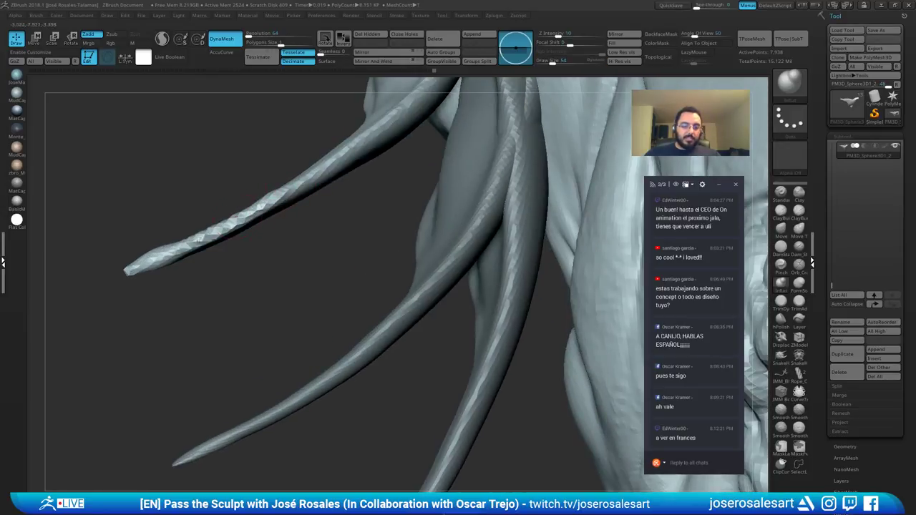
mouse_move(222, 160)
right_down()
mouse_move(315, 179)
mouse_move(278, 250)
right_up()
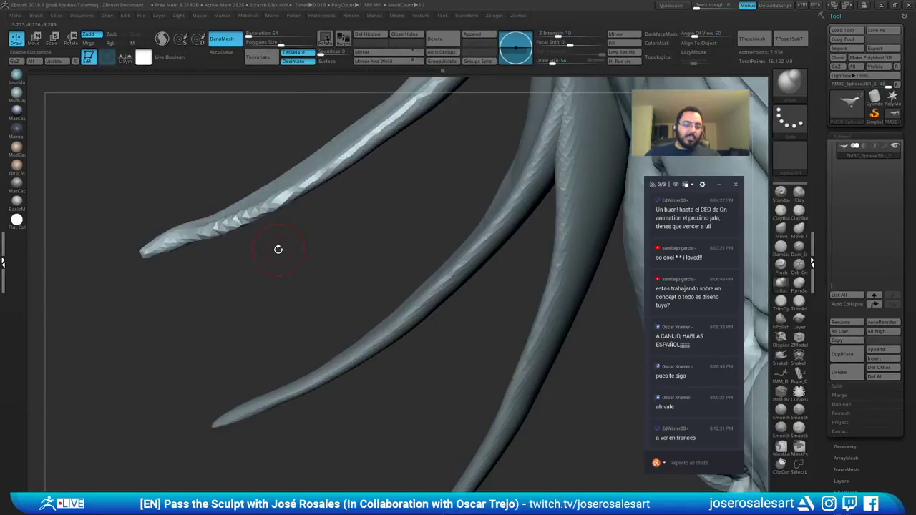
ctrl+right_drag(233, 220, 232, 296)
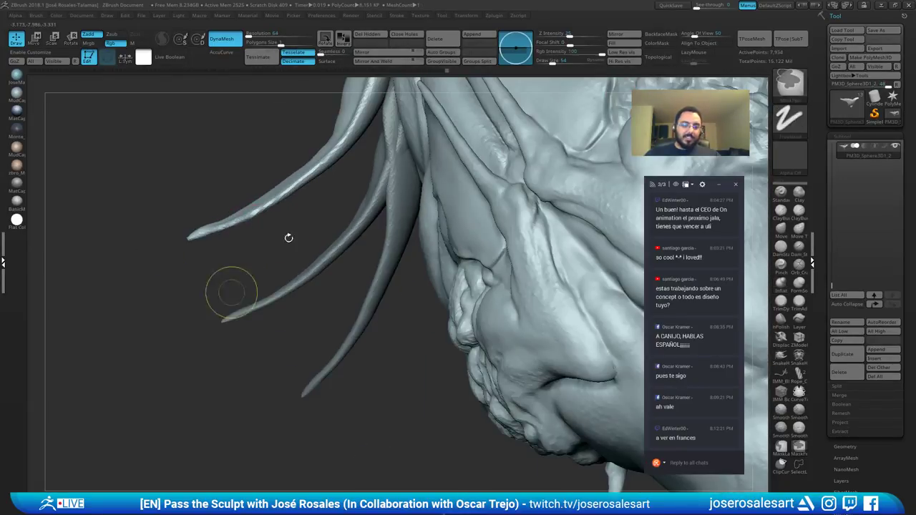
mouse_move(288, 237)
right_down()
mouse_move(284, 187)
mouse_move(289, 253)
mouse_move(268, 362)
mouse_move(353, 327)
mouse_move(351, 276)
right_up()
mouse_move(252, 309)
alt+right_down()
mouse_move(304, 266)
mouse_move(344, 206)
mouse_move(266, 312)
alt+right_up()
Step: Build up ridges on the outer half of the upper spike with ClayBuildup, adjusting the brush size between strokes
key(b)
key(c)
key(b)
key(s)
click(275, 272)
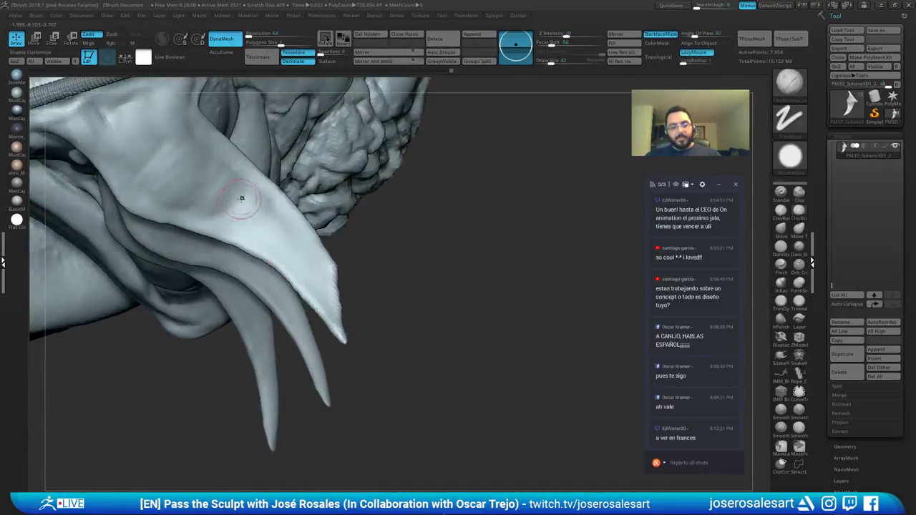
drag(242, 188, 237, 206)
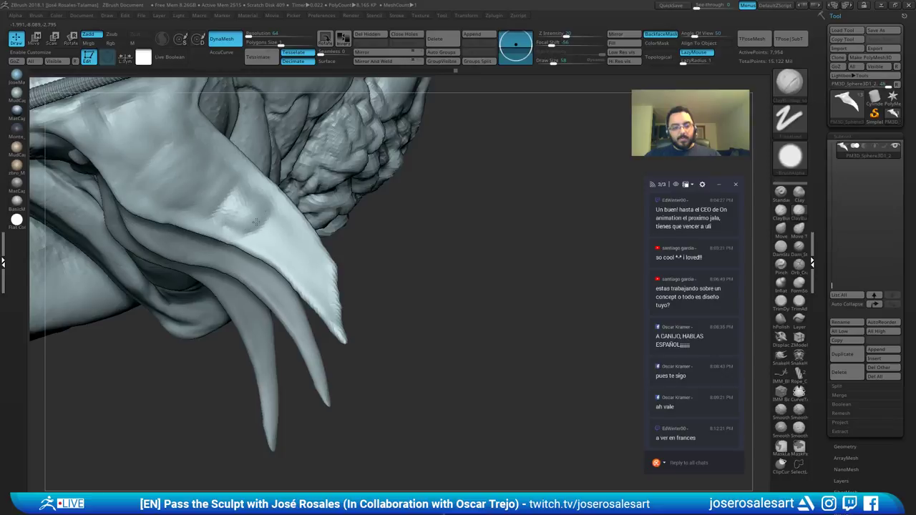
drag(280, 243, 305, 266)
mouse_move(304, 266)
alt+right_down()
mouse_move(287, 266)
mouse_move(292, 251)
alt+right_up()
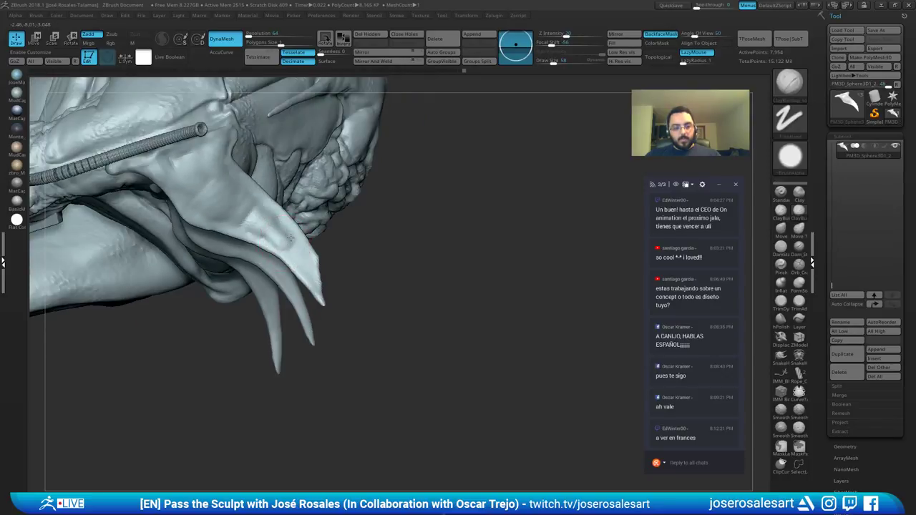
key(s)
click(288, 249)
mouse_move(297, 244)
mouse_down()
mouse_move(288, 252)
mouse_move(301, 268)
mouse_up()
Step: Isolate the upper spike, fill out its hidden side with larger ClayBuildup strokes and smooth the surface
mouse_move(301, 267)
alt+right_down()
mouse_move(252, 211)
mouse_move(276, 233)
mouse_move(266, 199)
mouse_move(358, 168)
mouse_move(386, 176)
alt+right_up()
mouse_move(385, 176)
right_down()
mouse_move(367, 187)
mouse_move(293, 127)
right_up()
key(alt+s)
key(s)
click(295, 127)
mouse_move(247, 173)
mouse_down()
mouse_move(240, 187)
mouse_move(280, 183)
mouse_move(282, 201)
mouse_up()
drag(305, 167, 320, 224)
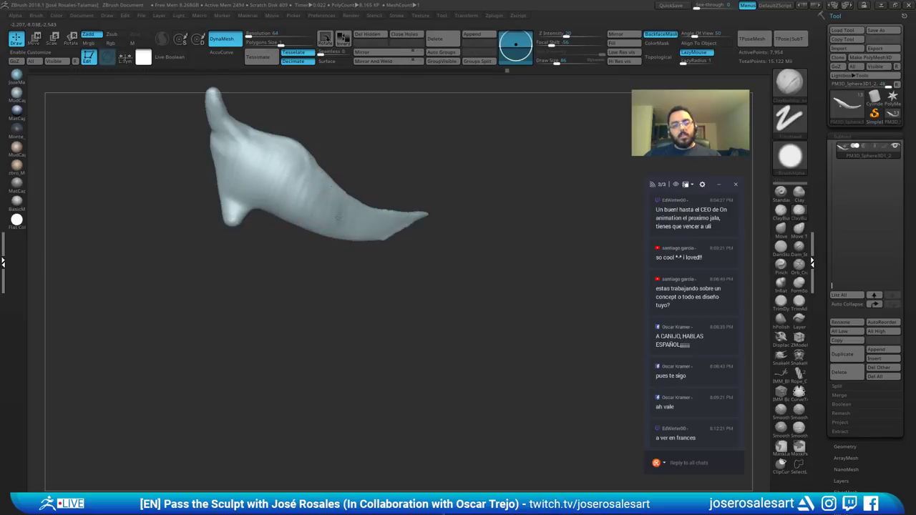
right_drag(367, 227, 330, 204)
shift+drag(282, 184, 351, 221)
Step: Shape the isolated spike's curved edge and middle with the Standard brush
key(b)
key(s)
key(t)
key(s)
drag(306, 166, 312, 175)
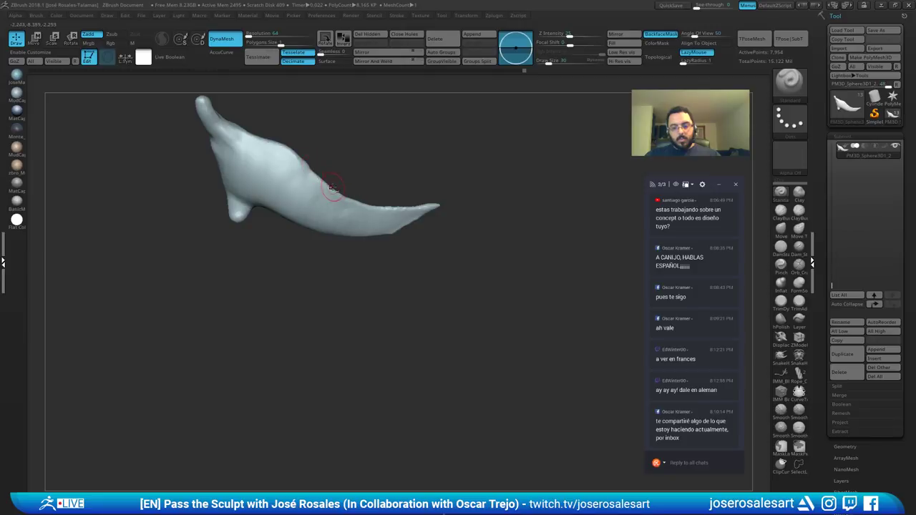
mouse_move(333, 187)
right_down()
mouse_move(374, 192)
mouse_move(368, 221)
mouse_move(376, 165)
mouse_move(345, 162)
mouse_move(359, 185)
right_up()
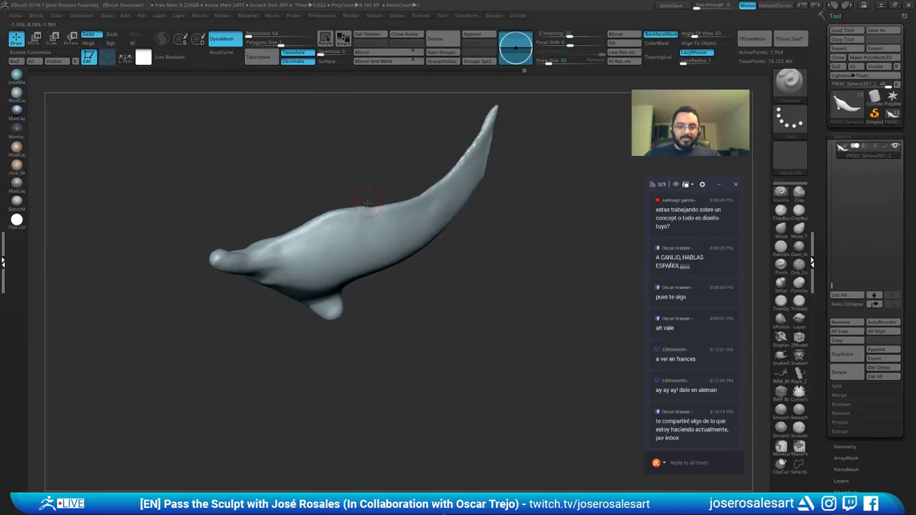
alt+right_drag(429, 178, 366, 212)
drag(366, 214, 376, 223)
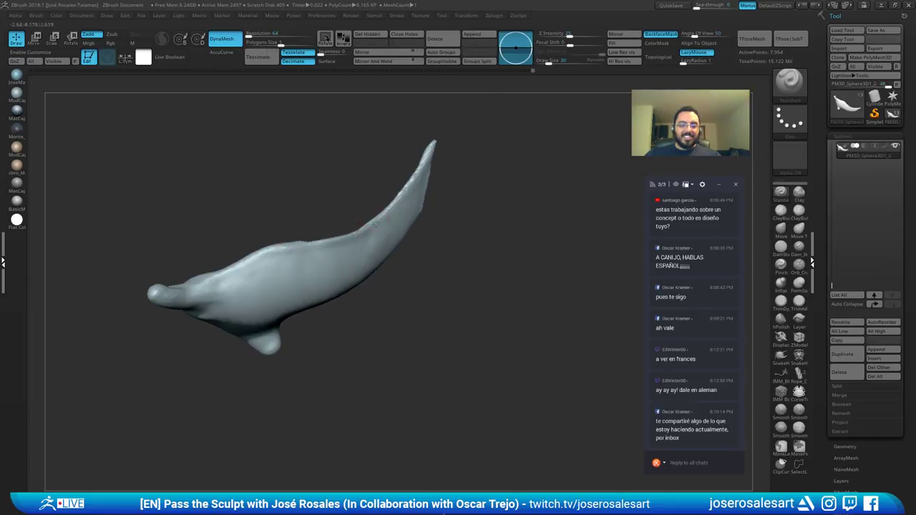
mouse_move(363, 231)
right_down()
mouse_move(340, 278)
mouse_move(390, 236)
right_up()
drag(415, 214, 416, 252)
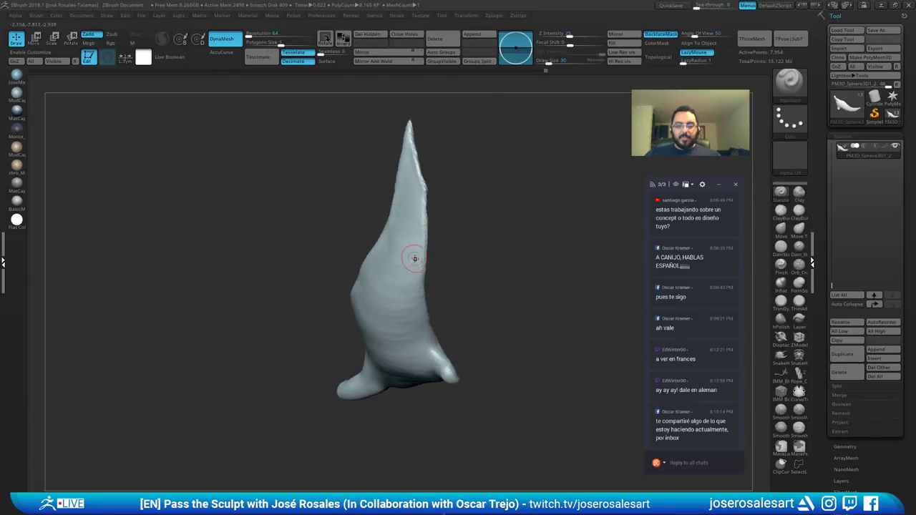
Step: Refine the isolated spike's thick base with a larger Standard brush, then show the rest of the creature again
right_drag(413, 261, 426, 283)
key(s)
drag(427, 284, 431, 282)
right_drag(434, 269, 419, 270)
drag(457, 332, 452, 327)
mouse_move(430, 336)
ctrl+right_down()
mouse_move(398, 339)
mouse_move(432, 320)
mouse_move(470, 324)
mouse_move(346, 230)
mouse_move(389, 333)
ctrl+right_up()
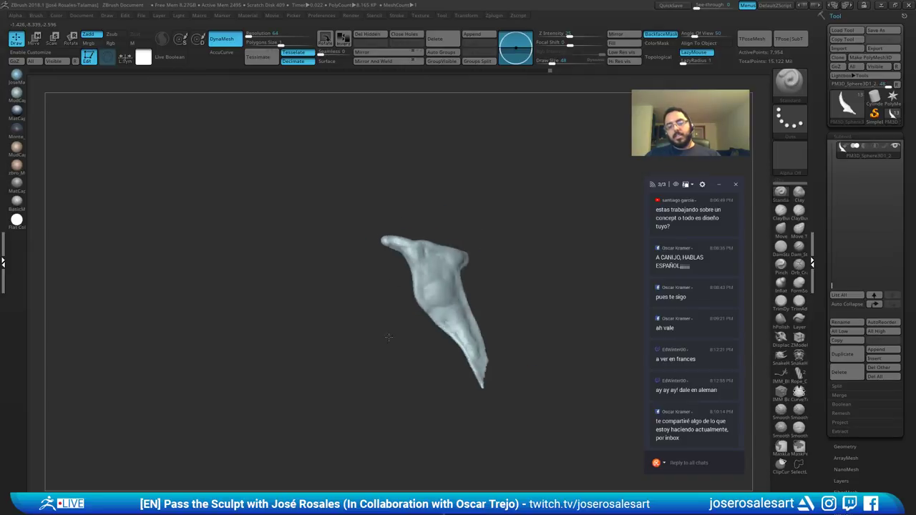
key(shift+alt+s)
Step: Build up the elongated prong at the upper spike's base with ClayBuildup
ctrl+right_drag(439, 293, 431, 163)
key(b)
key(c)
key(b)
mouse_move(360, 202)
right_down()
mouse_move(487, 187)
mouse_move(362, 172)
mouse_move(358, 181)
right_up()
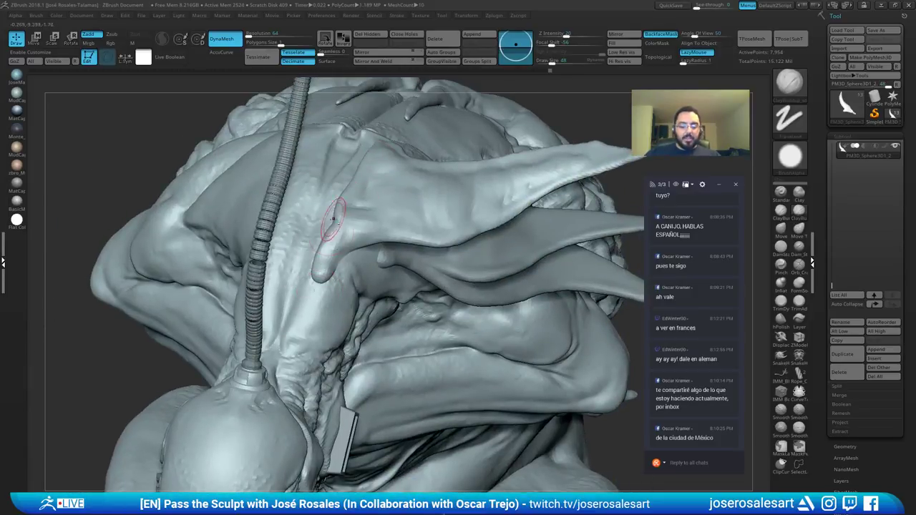
drag(333, 220, 323, 247)
right_drag(321, 261, 297, 305)
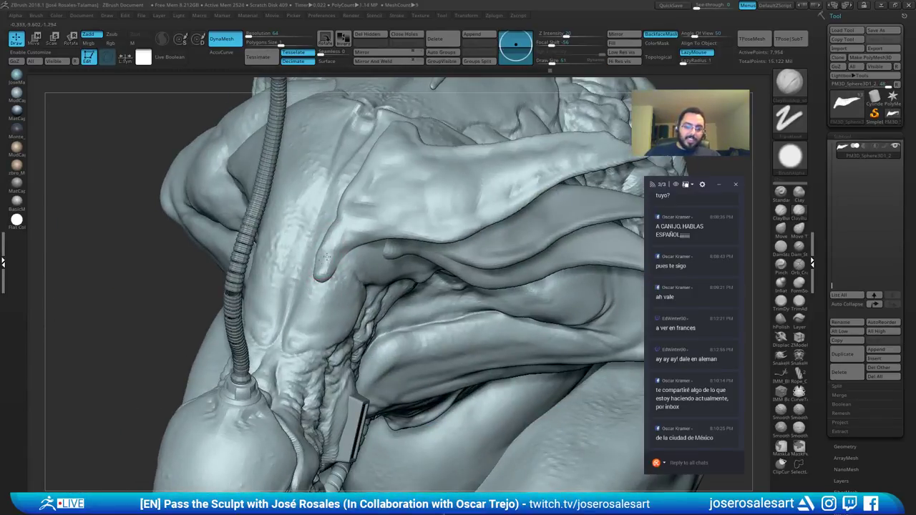
right_drag(316, 265, 332, 274)
mouse_move(311, 308)
right_down()
mouse_move(285, 303)
mouse_move(320, 265)
mouse_move(298, 219)
mouse_move(309, 267)
right_up()
Step: Crease the prong and lower edge of the upper spike's base with DamStandard, using a smaller brush for finer strokes
key(b)
key(d)
key(s)
drag(301, 274, 316, 260)
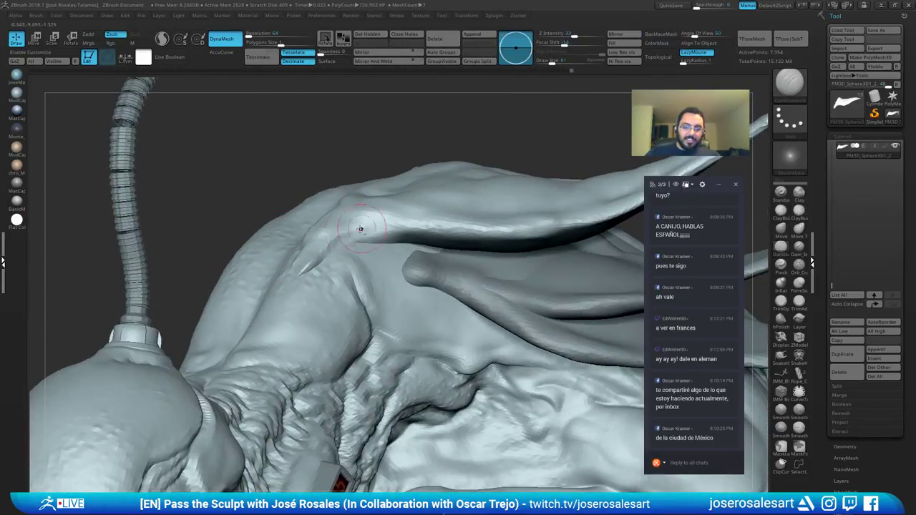
drag(361, 229, 370, 227)
mouse_move(358, 80)
right_down()
mouse_move(428, 110)
mouse_move(364, 170)
right_up()
key(bracketleft)
key(bracketleft)
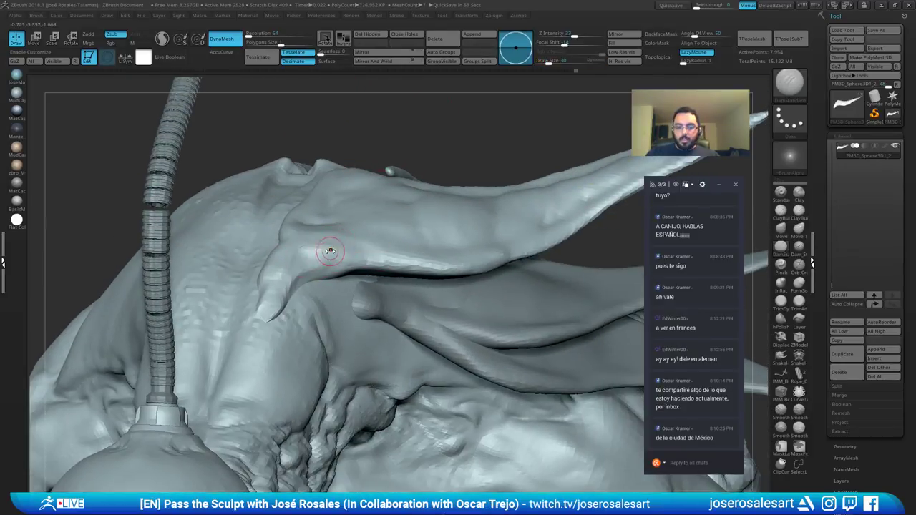
mouse_move(336, 267)
right_down()
mouse_move(337, 284)
mouse_move(348, 259)
right_up()
right_drag(282, 283, 343, 253)
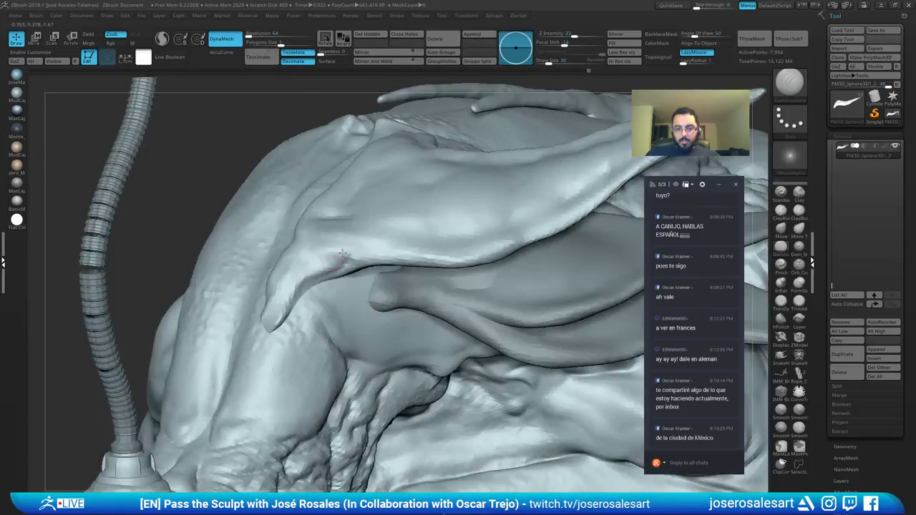
drag(333, 264, 301, 283)
Step: Add volume where the base prong joins the upper spike's body with ClayBuildup
mouse_move(278, 303)
right_down()
mouse_move(401, 225)
mouse_move(389, 233)
right_up()
key(b)
key(c)
key(b)
drag(366, 244, 356, 250)
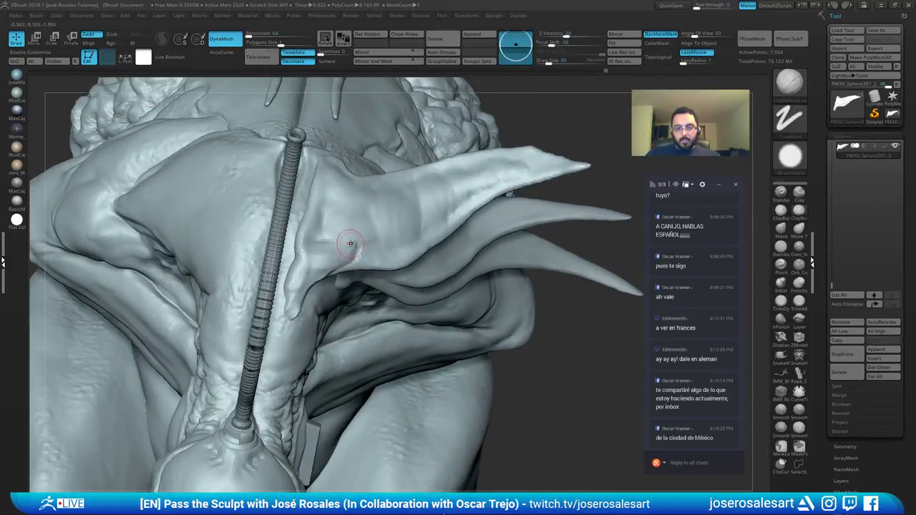
mouse_move(327, 263)
right_down()
mouse_move(332, 251)
mouse_move(295, 197)
mouse_move(289, 242)
mouse_move(309, 235)
right_up()
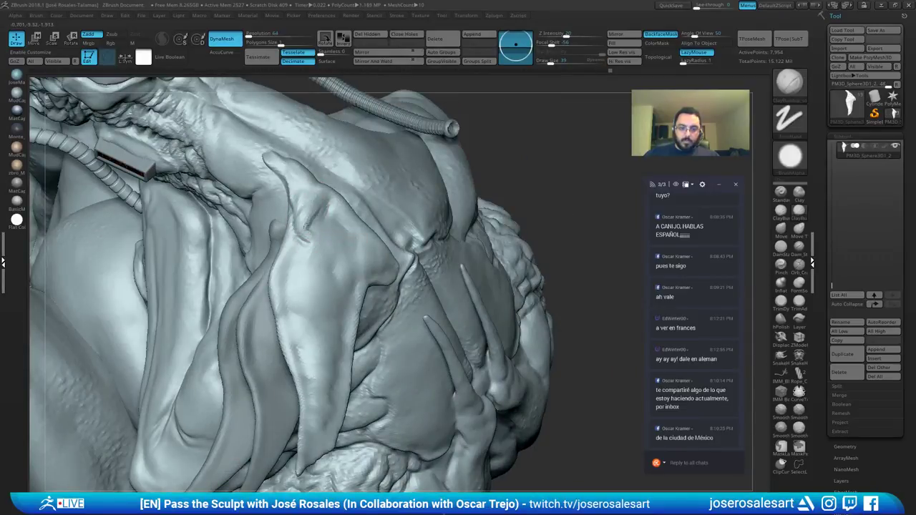
mouse_move(328, 218)
ctrl+right_down()
mouse_move(315, 168)
mouse_move(351, 169)
mouse_move(346, 155)
mouse_move(374, 125)
ctrl+right_up()
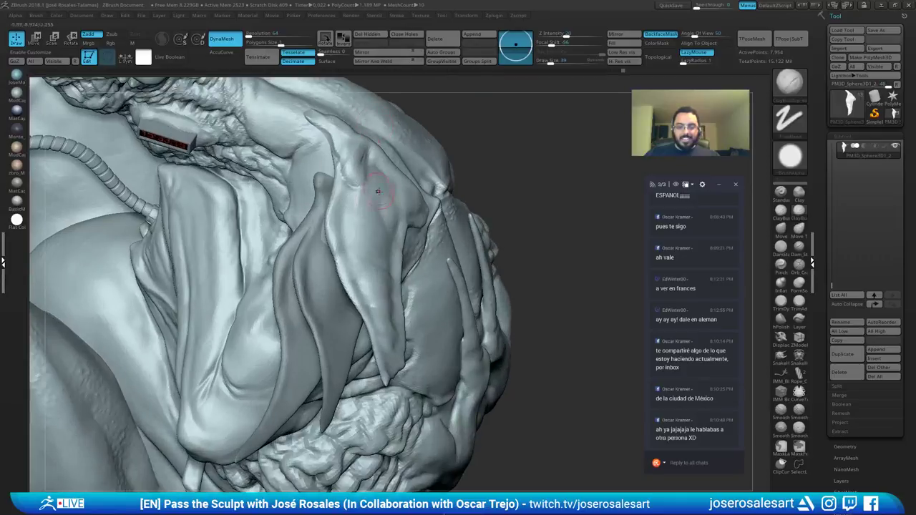
Step: Build up the knob beside the upper spike's base prong with ClayBuildup
right_drag(378, 191, 368, 176)
right_drag(361, 228, 363, 215)
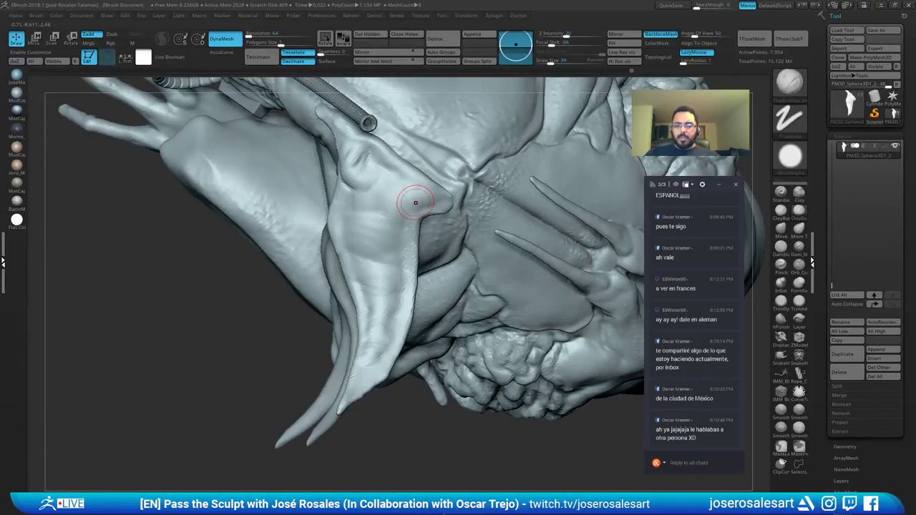
mouse_move(415, 203)
right_down()
mouse_move(387, 152)
mouse_move(348, 175)
mouse_move(356, 170)
right_up()
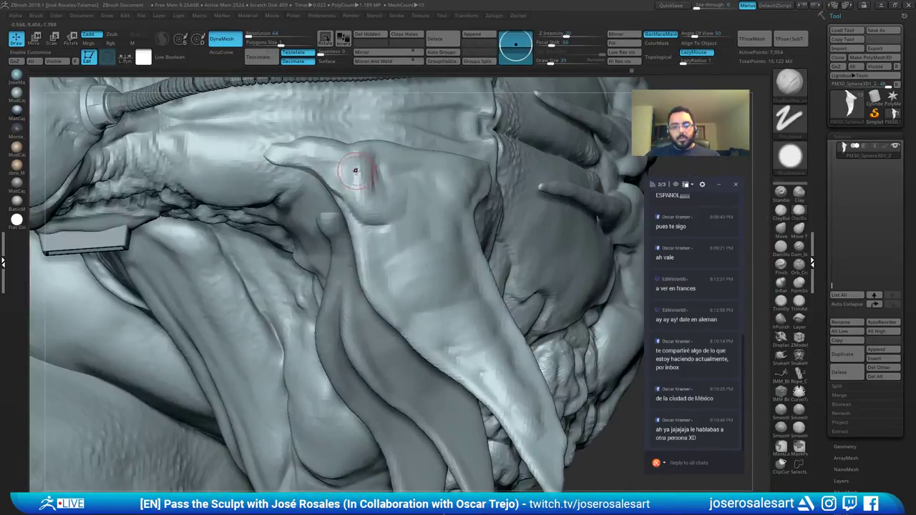
drag(367, 168, 370, 153)
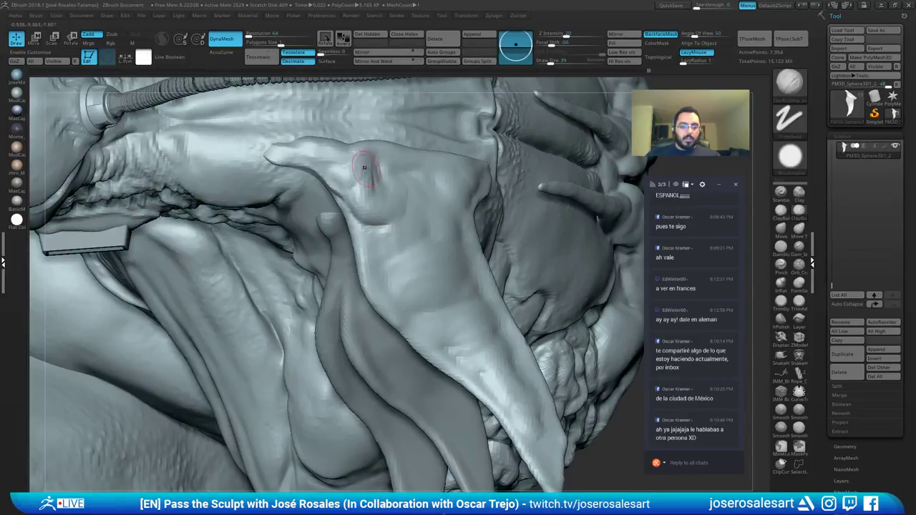
Step: Carve creases along the upper spike's body with DamStandard
mouse_move(392, 189)
alt+right_down()
mouse_move(357, 209)
mouse_move(371, 192)
mouse_move(387, 218)
mouse_move(374, 158)
mouse_move(387, 244)
mouse_move(392, 215)
mouse_move(403, 207)
mouse_move(480, 196)
mouse_move(483, 207)
alt+right_up()
key(b)
key(d)
key(s)
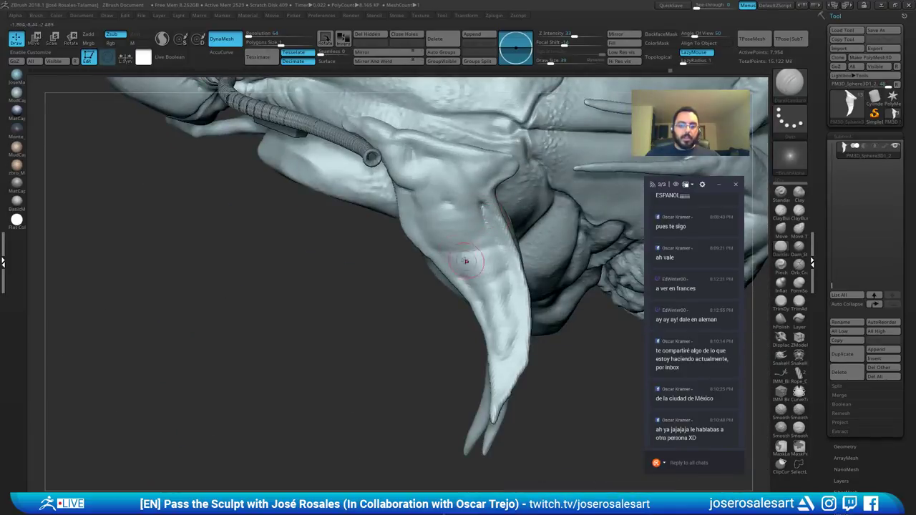
right_drag(465, 262, 432, 223)
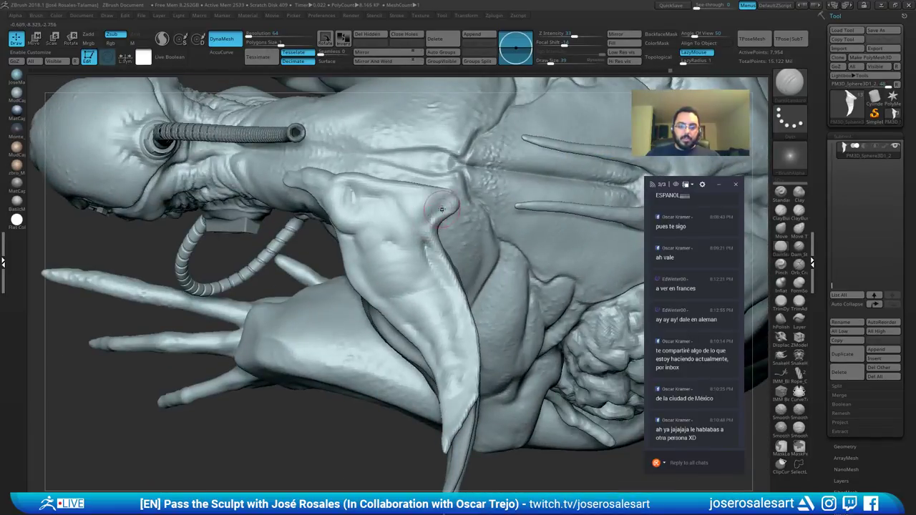
Step: Raise the folds on the upper spike's base with Standard and ClayBuildup strokes
key(b)
key(s)
key(t)
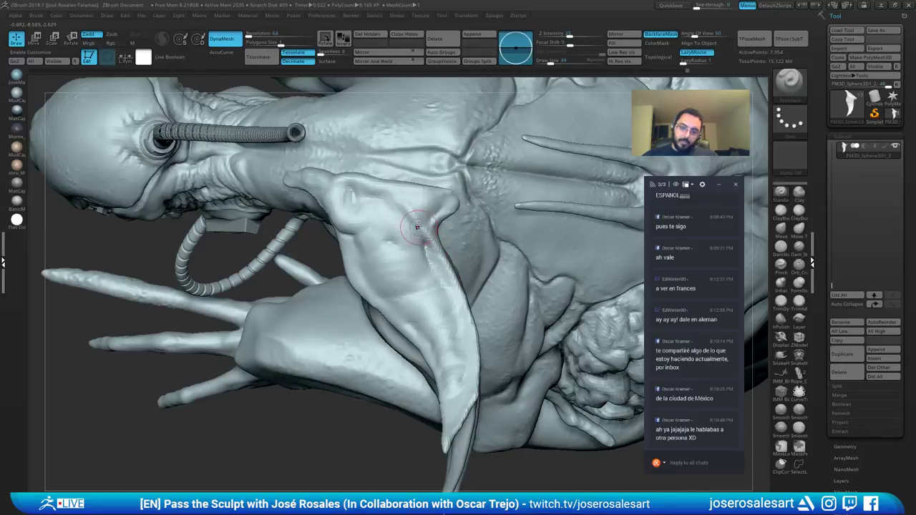
mouse_move(418, 227)
right_down()
mouse_move(430, 215)
mouse_move(432, 235)
mouse_move(465, 240)
mouse_move(368, 242)
mouse_move(432, 244)
mouse_move(395, 237)
mouse_move(430, 242)
mouse_move(389, 217)
mouse_move(391, 187)
mouse_move(427, 254)
mouse_move(405, 271)
right_up()
key(b)
key(c)
key(b)
drag(411, 270, 415, 264)
mouse_move(415, 264)
right_down()
mouse_move(417, 256)
mouse_move(425, 272)
mouse_move(413, 225)
mouse_move(350, 191)
mouse_move(398, 230)
mouse_move(412, 223)
mouse_move(401, 197)
right_up()
drag(411, 206, 387, 211)
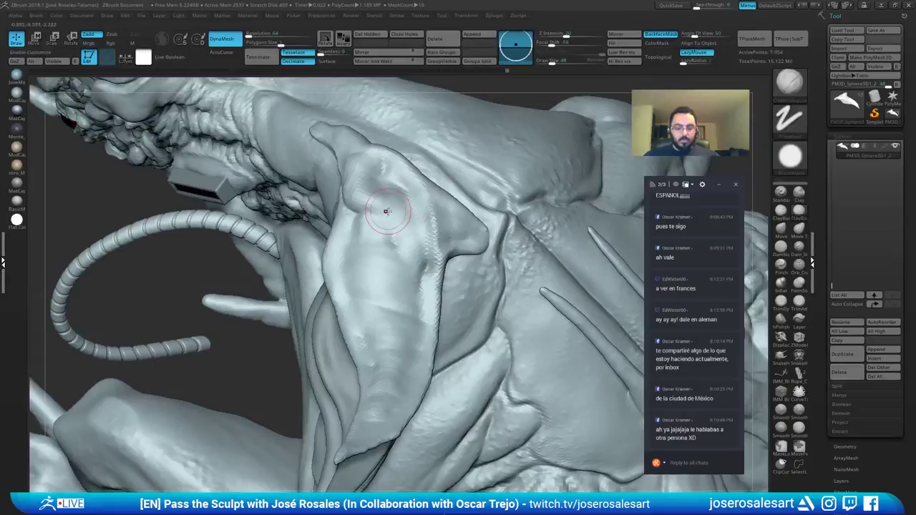
Step: Sharpen the grooves between the upper spike's folds with DamStandard
key(b)
key(d)
key(s)
mouse_move(388, 208)
right_down()
mouse_move(372, 175)
mouse_move(420, 211)
mouse_move(415, 197)
mouse_move(424, 217)
mouse_move(376, 302)
mouse_move(344, 227)
right_up()
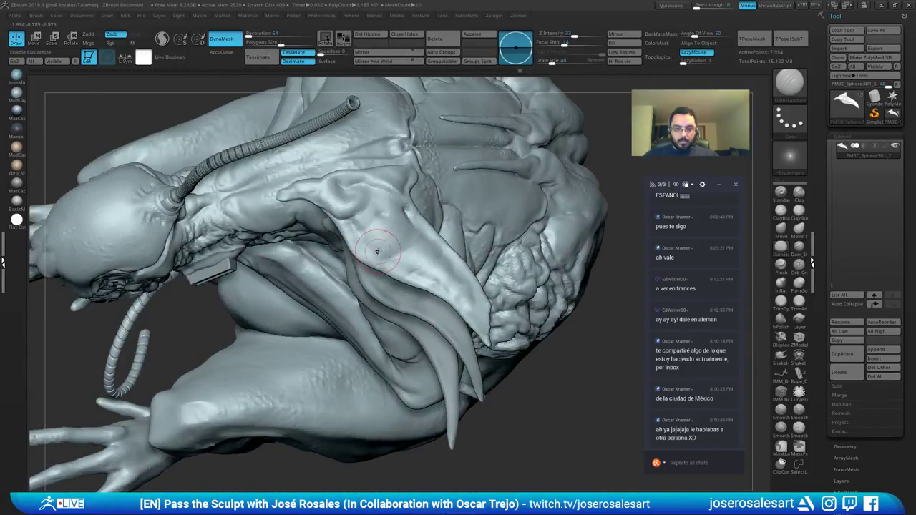
drag(378, 252, 383, 258)
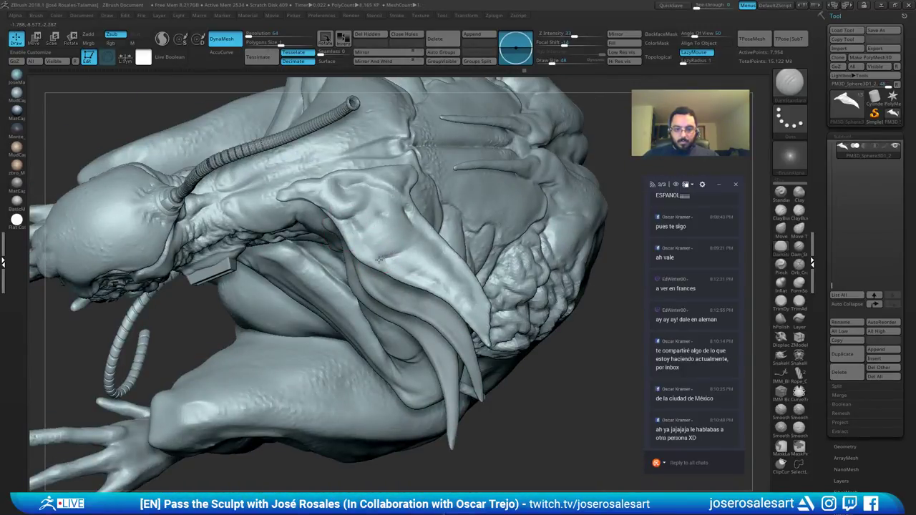
Step: Build up small lumps along the upper spike's lower edge with ClayBuildup
key(b)
key(c)
key(b)
mouse_move(436, 278)
right_down()
mouse_move(394, 236)
mouse_move(409, 245)
mouse_move(419, 236)
mouse_move(425, 246)
right_up()
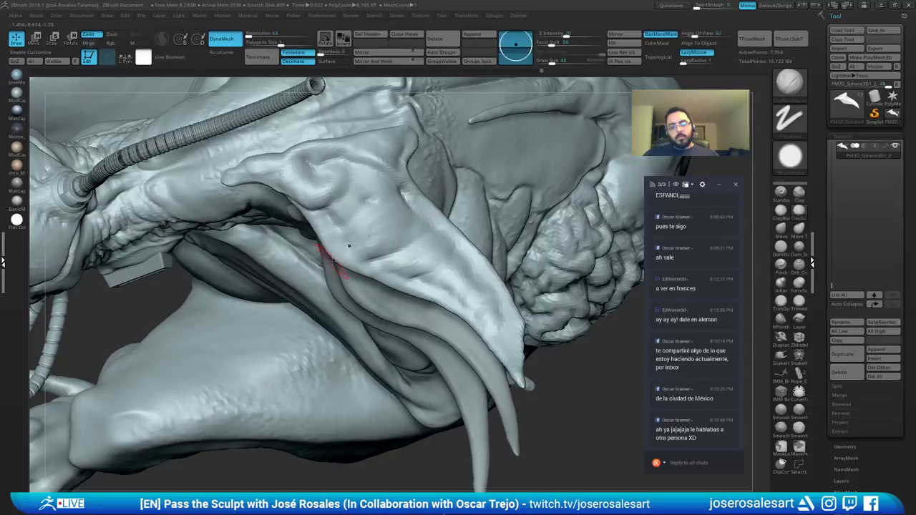
mouse_move(349, 246)
right_down()
mouse_move(332, 250)
mouse_move(379, 293)
mouse_move(352, 222)
mouse_move(401, 286)
mouse_move(430, 200)
mouse_move(414, 220)
mouse_move(383, 208)
mouse_move(430, 244)
mouse_move(473, 214)
mouse_move(535, 260)
mouse_move(501, 326)
right_up()
Step: Refine the upper spike's surface with the Standard brush and smooth it toward the tip
key(b)
key(s)
key(t)
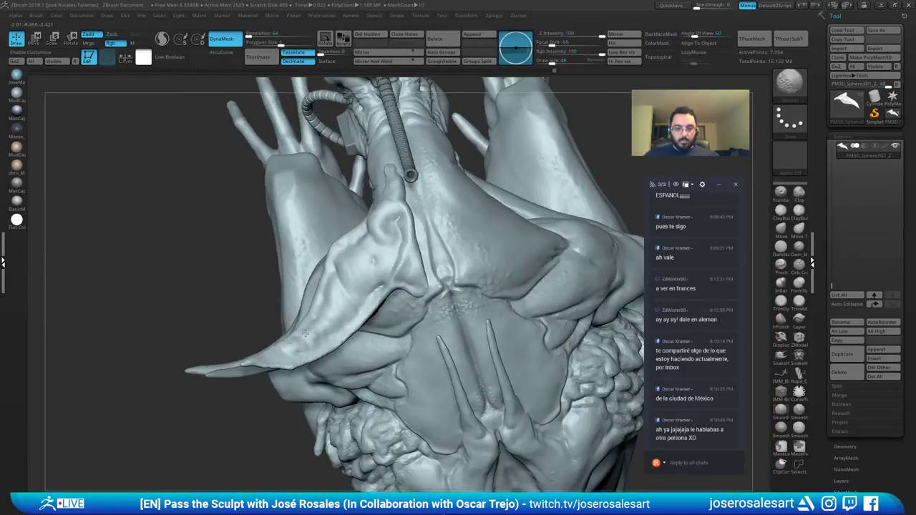
shift+drag(305, 333, 240, 364)
right_drag(296, 351, 265, 336)
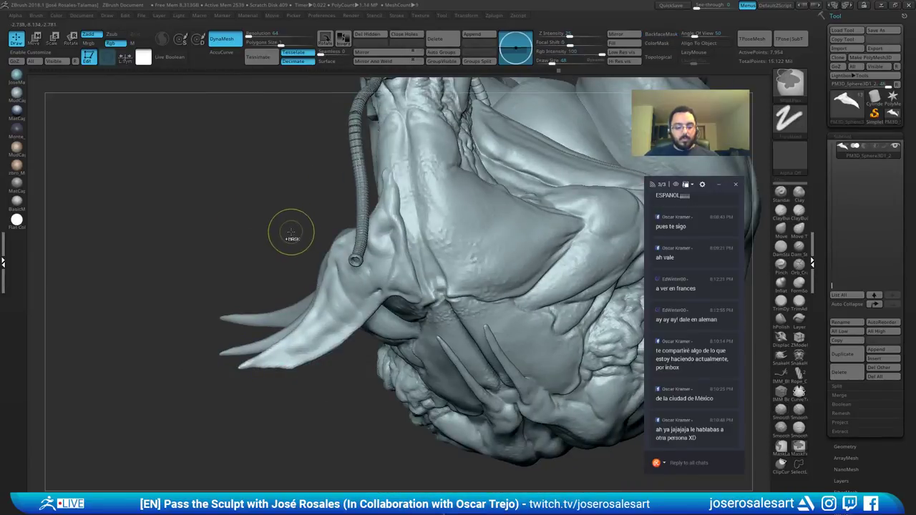
Step: Subdivide the upper spike's mesh to subdivision level 2
key(ctrl+d)
mouse_move(306, 263)
right_down()
mouse_move(326, 213)
mouse_move(458, 197)
mouse_move(465, 204)
mouse_move(400, 222)
mouse_move(394, 204)
mouse_move(369, 211)
right_up()
key(1)
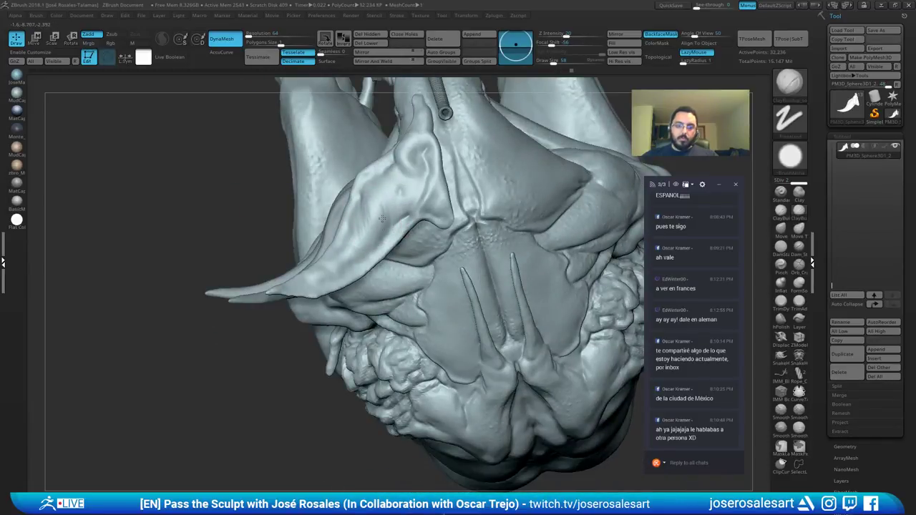
Step: Smooth the surface along the upper spike's middle section using a smaller brush
right_drag(388, 212, 382, 211)
mouse_move(384, 173)
right_down()
mouse_move(388, 187)
mouse_move(366, 178)
mouse_move(439, 184)
mouse_move(411, 172)
mouse_move(358, 240)
mouse_move(332, 232)
right_up()
key([)
right_drag(449, 228, 400, 220)
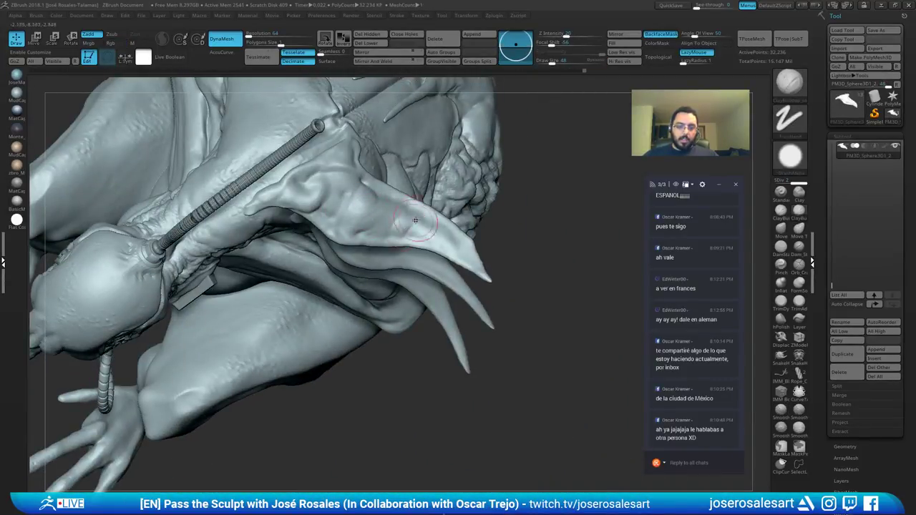
mouse_move(415, 233)
right_down()
mouse_move(422, 219)
mouse_move(398, 227)
right_up()
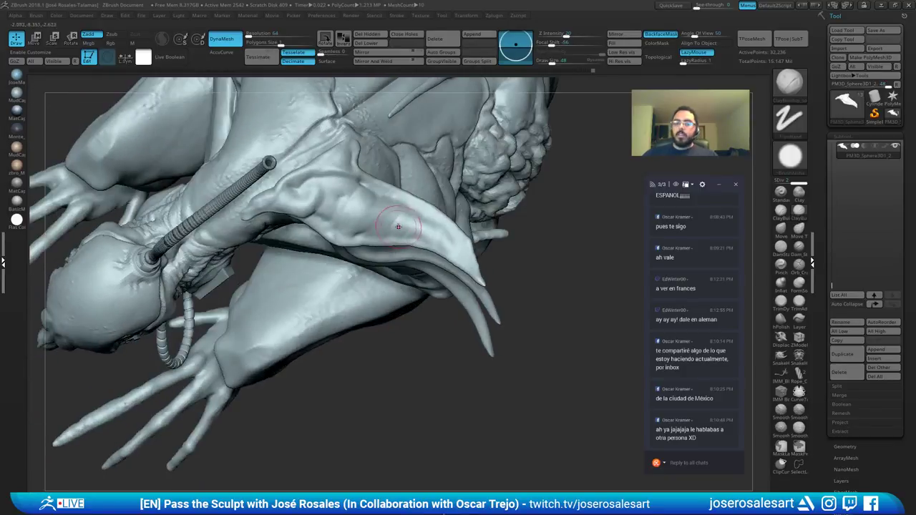
shift+drag(397, 216, 402, 227)
mouse_move(396, 221)
right_down()
mouse_move(424, 219)
mouse_move(383, 236)
mouse_move(274, 233)
mouse_move(436, 226)
mouse_move(427, 266)
right_up()
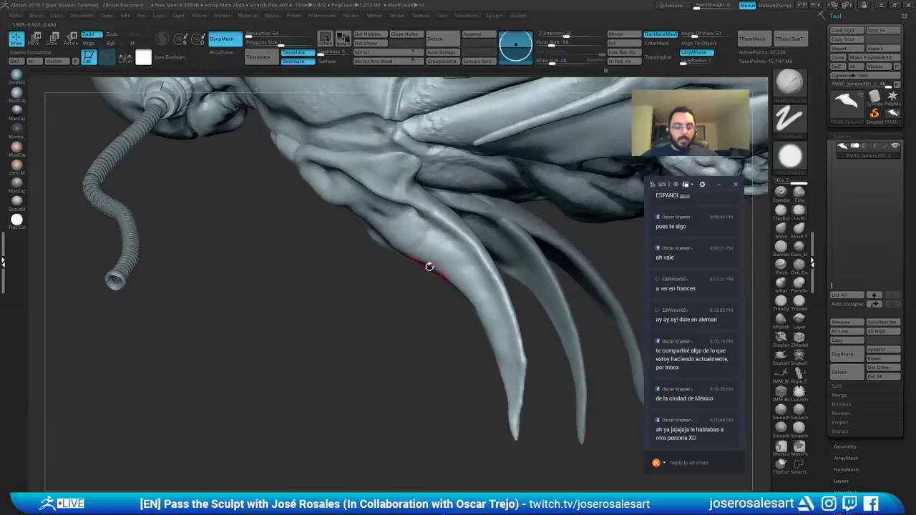
Step: Accentuate the ridge on the upper spike's side with a Standard brush stroke
key(b)
key(s)
key(t)
drag(467, 253, 450, 223)
mouse_move(449, 224)
right_down()
mouse_move(419, 204)
mouse_move(440, 198)
right_up()
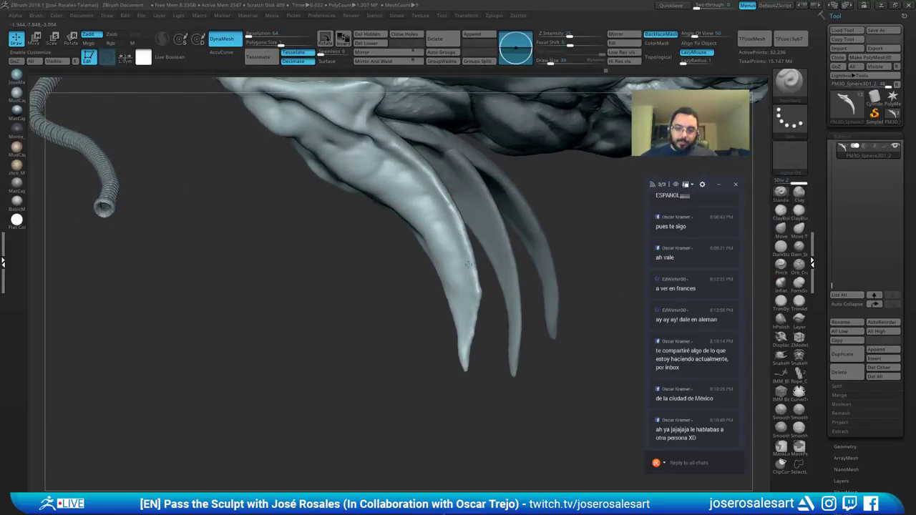
Step: Check the spikes against the whole creature, select the middle spike and move it slightly upward
ctrl+right_drag(470, 292, 454, 114)
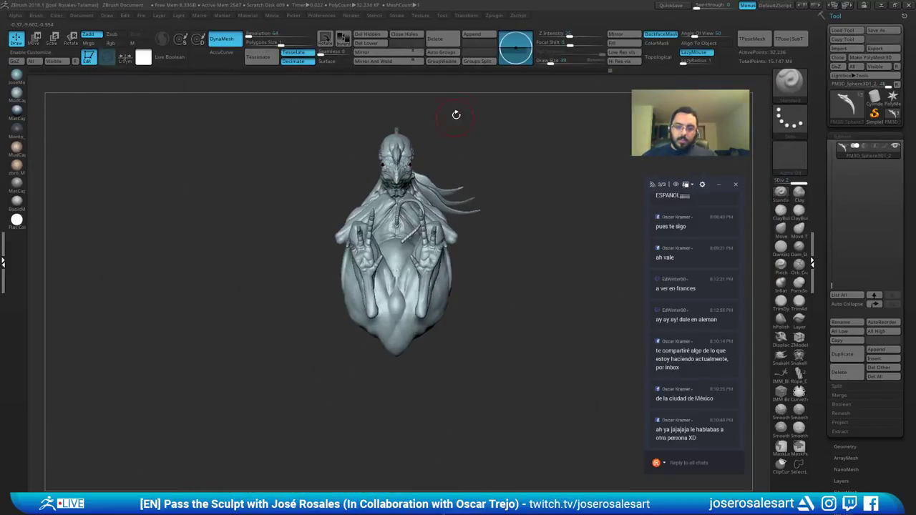
right_drag(477, 180, 440, 192)
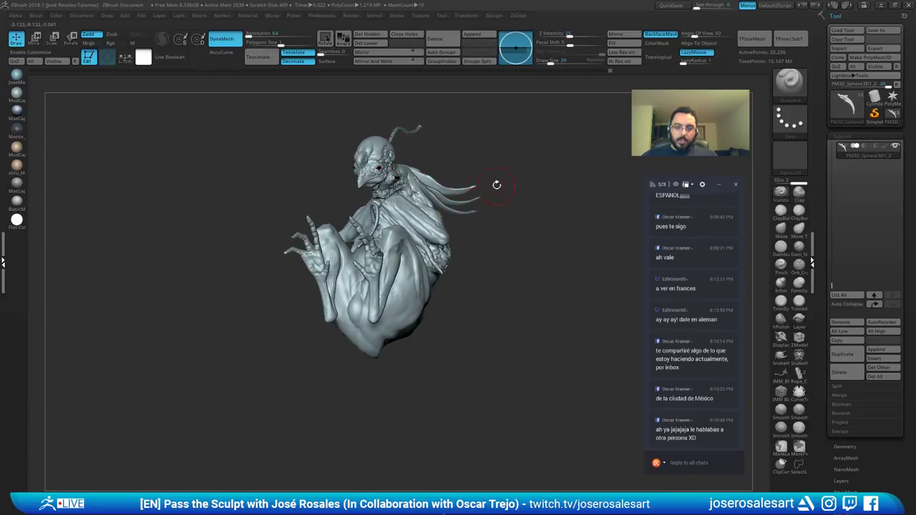
right_drag(497, 185, 473, 239)
right_drag(472, 240, 368, 229)
alt+click(363, 244)
ctrl+right_drag(361, 93, 350, 137)
right_drag(350, 138, 325, 135)
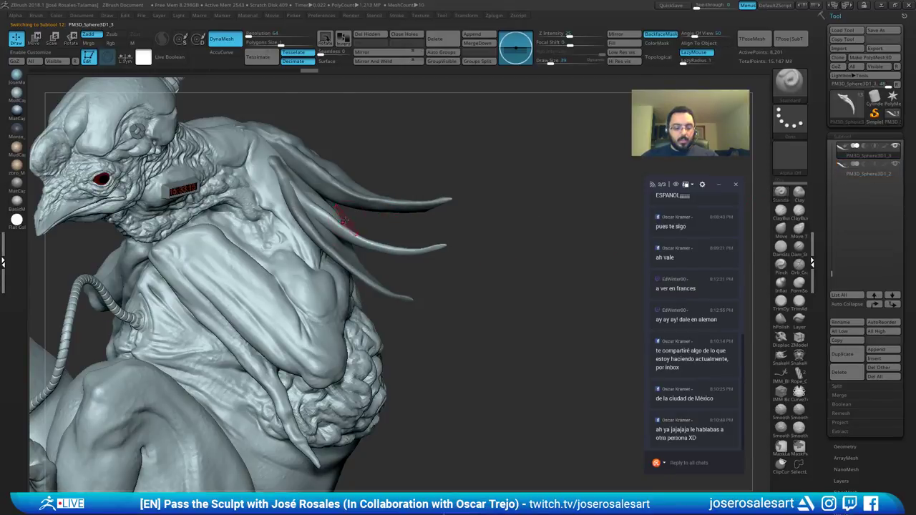
key(w)
drag(317, 121, 315, 108)
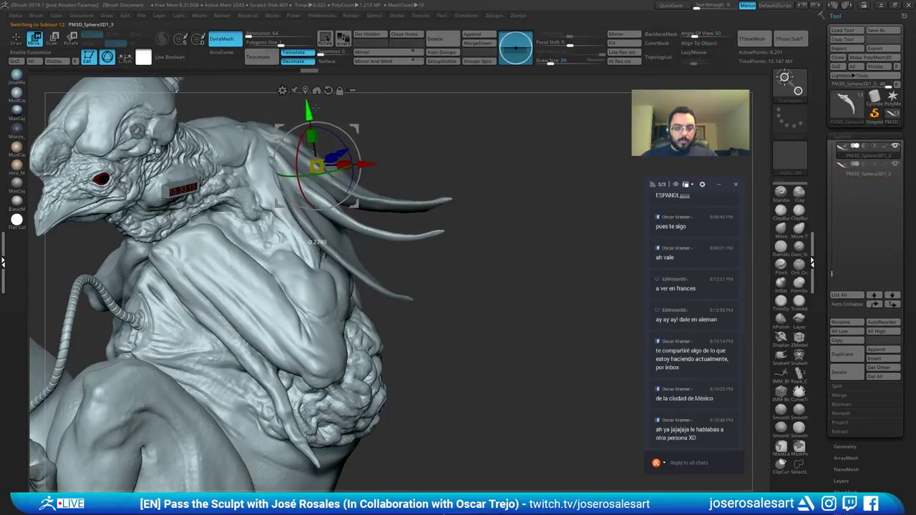
Step: Select the upper spike and rotate it in top view so its tip swings toward the creature's rear
right_drag(477, 152, 411, 270)
alt+click(404, 247)
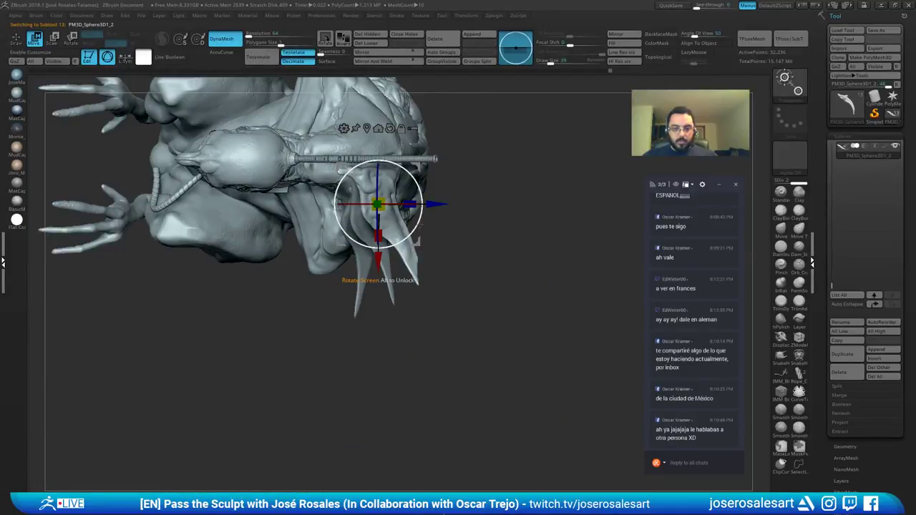
ctrl+right_drag(416, 221, 417, 223)
drag(417, 223, 443, 192)
key(q)
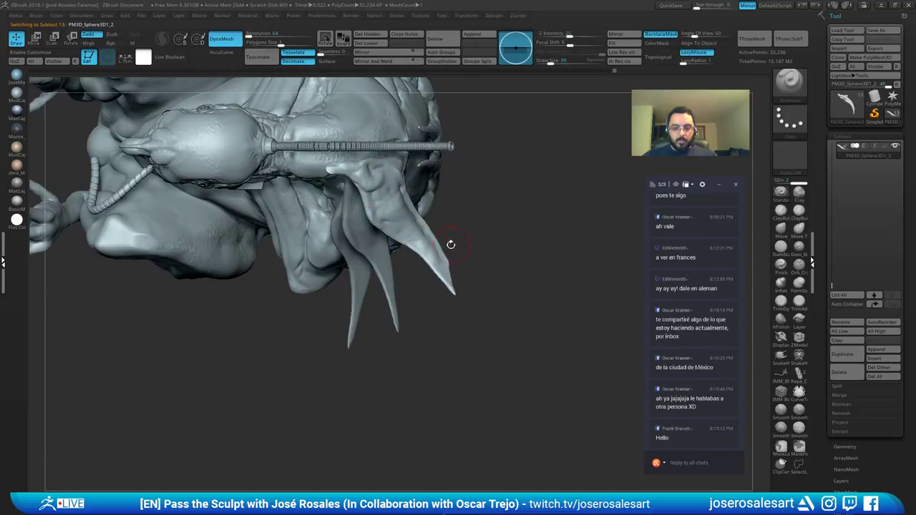
right_drag(451, 244, 428, 170)
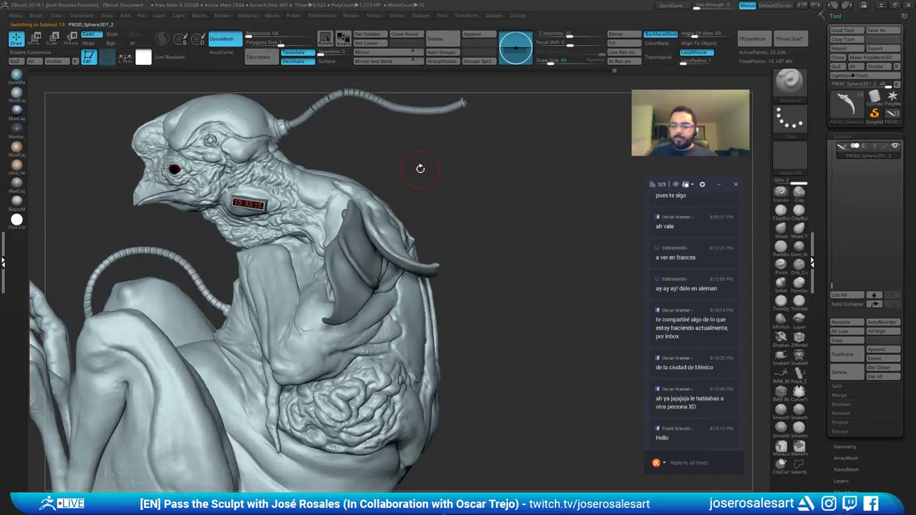
Step: Adjust the upper spike's base against the creature's upper back with the Move brush
mouse_move(358, 133)
right_down()
mouse_move(348, 133)
mouse_move(323, 198)
mouse_move(363, 189)
mouse_move(420, 426)
mouse_move(387, 287)
right_up()
key(b)
key(m)
key(v)
mouse_move(406, 149)
right_down()
mouse_move(426, 199)
mouse_move(391, 181)
mouse_move(393, 169)
mouse_move(415, 212)
right_up()
mouse_move(415, 212)
ctrl+right_down()
mouse_move(434, 195)
mouse_move(411, 208)
mouse_move(417, 187)
mouse_move(450, 195)
mouse_move(399, 179)
mouse_move(403, 203)
mouse_move(382, 184)
mouse_move(417, 180)
mouse_move(391, 194)
mouse_move(433, 202)
mouse_move(429, 183)
mouse_move(443, 207)
mouse_move(446, 165)
mouse_move(445, 206)
mouse_move(445, 189)
ctrl+right_up()
key(bracketleft)
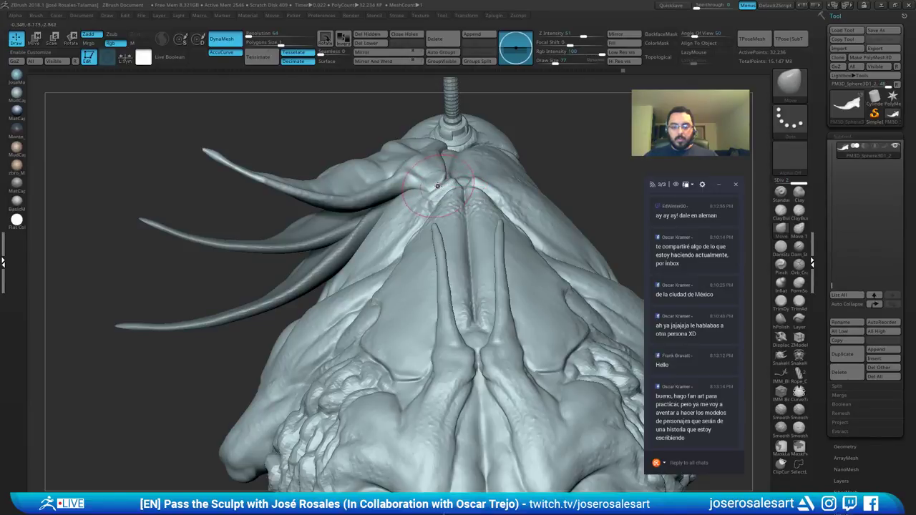
mouse_move(426, 187)
right_down()
mouse_move(437, 170)
mouse_move(449, 179)
mouse_move(385, 154)
mouse_move(372, 129)
right_up()
right_drag(372, 129, 383, 144)
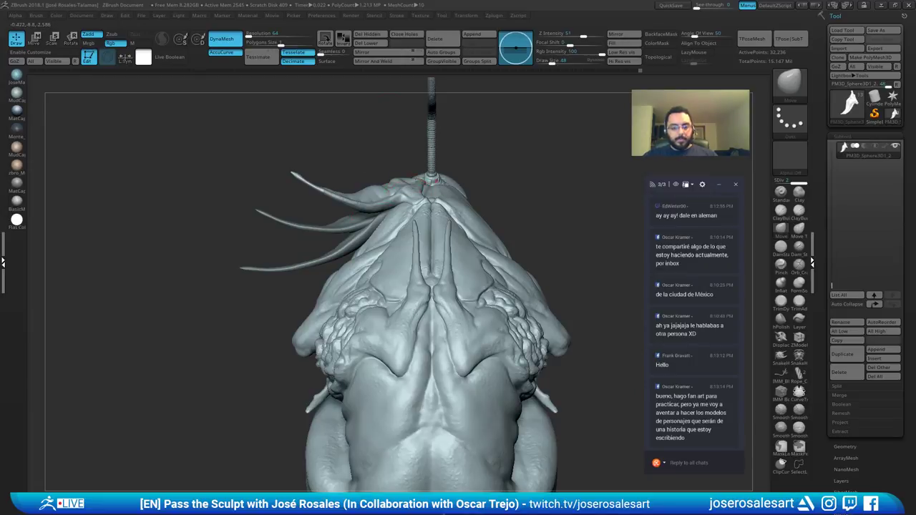
Step: Shift the gizmo pivot to the upper spike's base and rotate the spike so its tip rises
key(e)
mouse_move(391, 99)
shift+right_down()
mouse_move(413, 143)
mouse_move(405, 191)
mouse_move(380, 152)
mouse_move(402, 154)
shift+right_up()
right_click(402, 154)
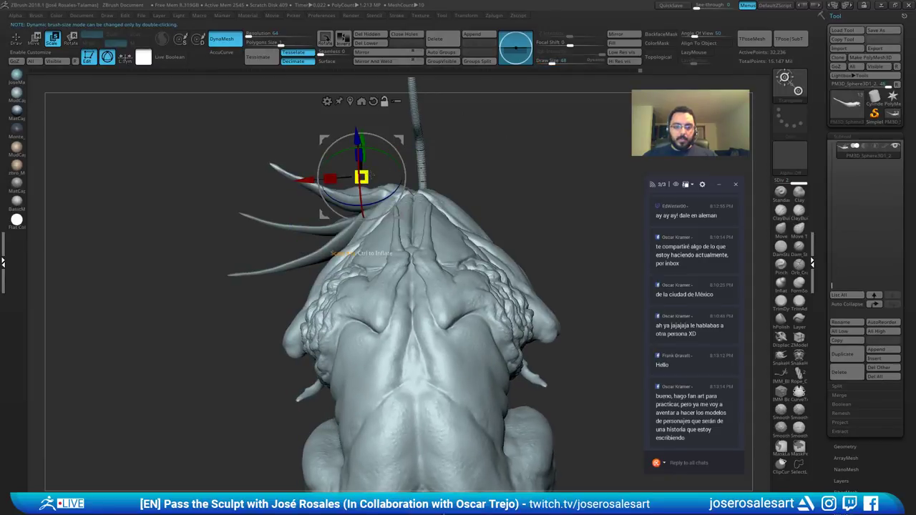
alt+drag(402, 140, 435, 157)
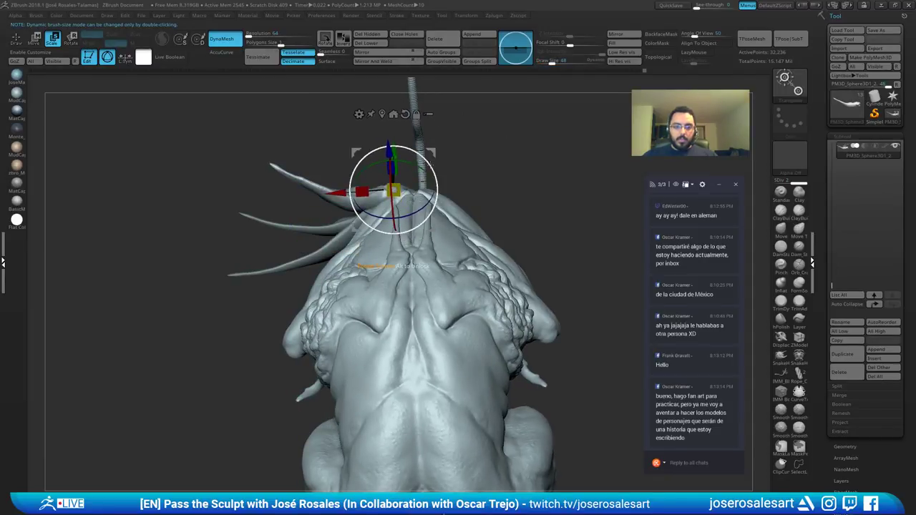
key(q)
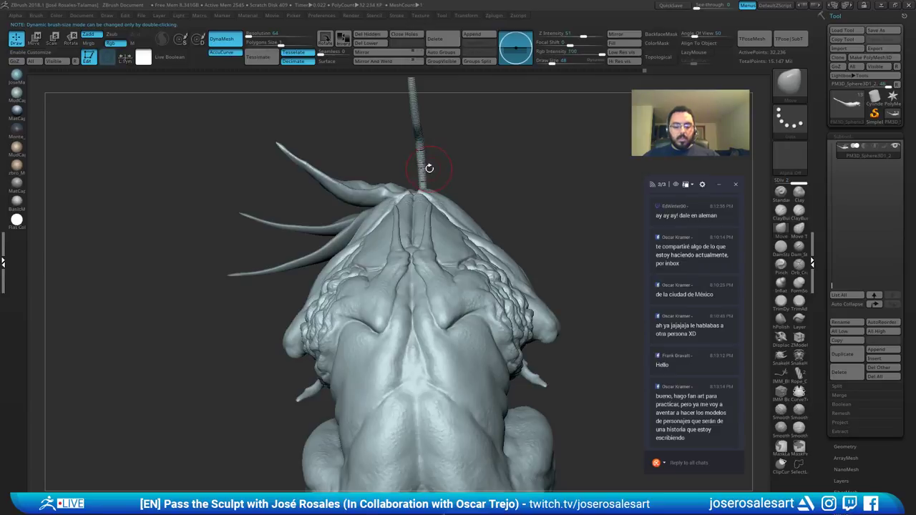
Step: Reshape the upper spike's outer end with the SnakeHook brush, adjusting the draw size
key(b)
key(s)
key(h)
key(s)
drag(430, 168, 439, 169)
ctrl+right_drag(439, 169, 433, 204)
key(s)
drag(279, 174, 266, 172)
Step: Select the middle spike and adjust its curve with the SnakeHook brush at draw size 77
ctrl+right_drag(303, 181, 295, 164)
mouse_move(295, 163)
right_down()
mouse_move(281, 229)
mouse_move(297, 218)
mouse_move(278, 181)
mouse_move(309, 168)
mouse_move(293, 159)
mouse_move(324, 226)
mouse_move(348, 215)
mouse_move(399, 273)
mouse_move(374, 252)
mouse_move(345, 250)
mouse_move(365, 233)
mouse_move(350, 146)
mouse_move(347, 222)
mouse_move(320, 244)
mouse_move(353, 246)
mouse_move(350, 214)
mouse_move(315, 240)
mouse_move(347, 253)
mouse_move(330, 242)
right_up()
alt+click(345, 250)
ctrl+right_drag(330, 242, 372, 215)
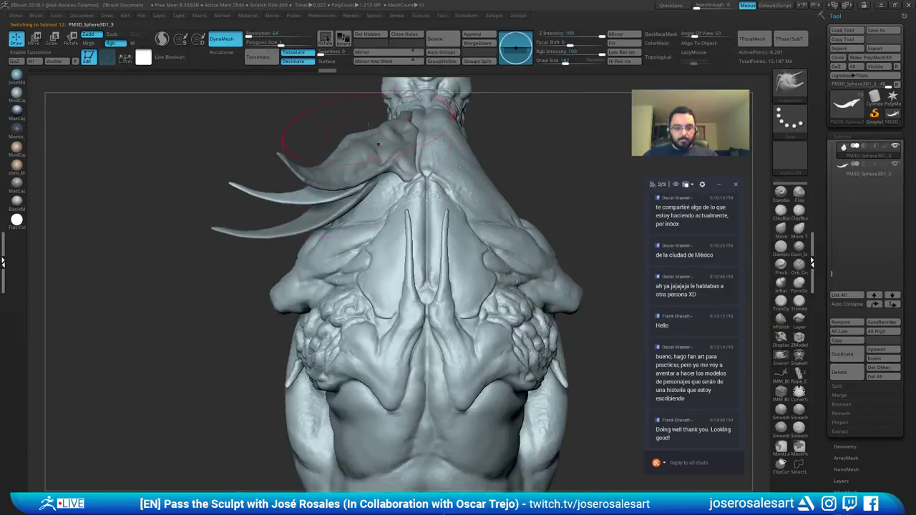
key(w)
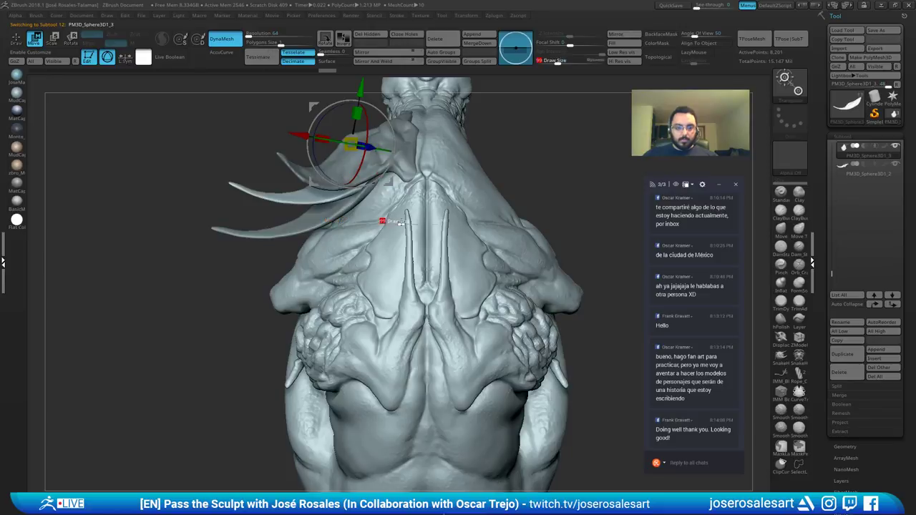
key(q)
alt+right_drag(375, 205, 372, 227)
key(s)
drag(372, 227, 357, 228)
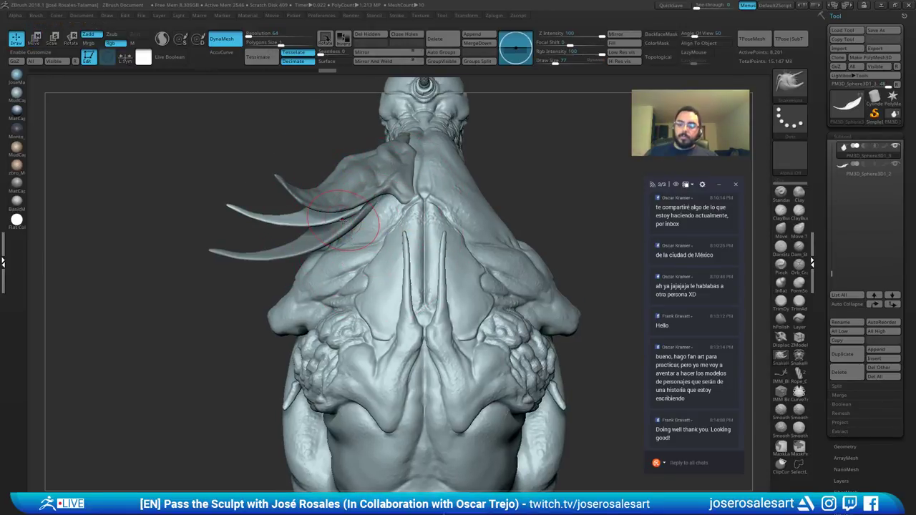
alt+right_drag(209, 172, 273, 195)
drag(274, 194, 189, 101)
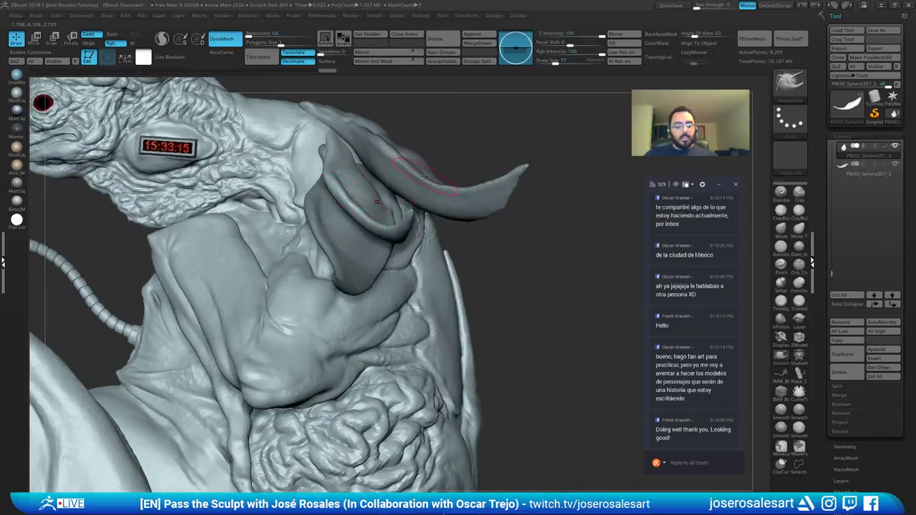
Step: Refine the middle spike's silhouette with the Move brush at draw size 109
key(b)
key(m)
key(v)
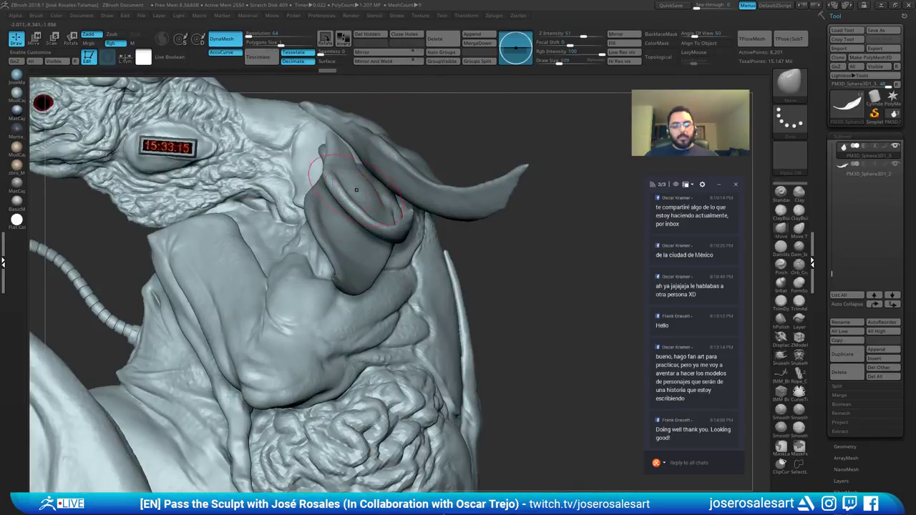
mouse_move(328, 134)
right_down()
mouse_move(361, 151)
mouse_move(315, 172)
mouse_move(322, 144)
mouse_move(390, 184)
mouse_move(344, 154)
mouse_move(383, 132)
mouse_move(430, 137)
mouse_move(417, 154)
mouse_move(391, 143)
mouse_move(413, 185)
mouse_move(320, 187)
mouse_move(401, 195)
mouse_move(380, 265)
right_up()
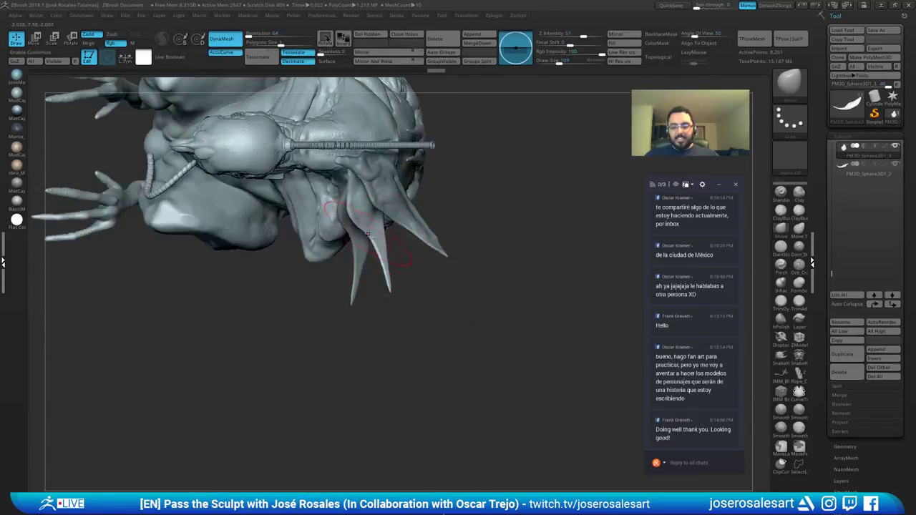
Step: Move the middle spike slightly toward the upper spike with the gizmo
key(w)
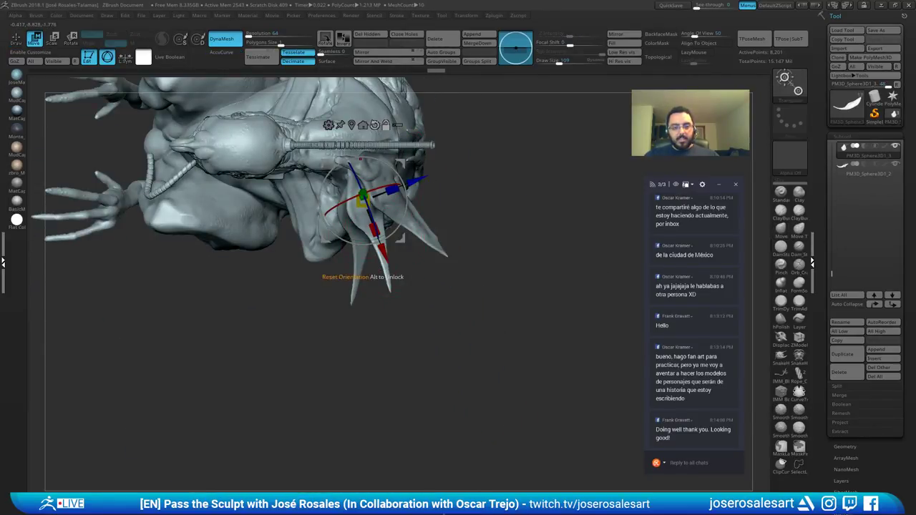
drag(423, 198, 433, 199)
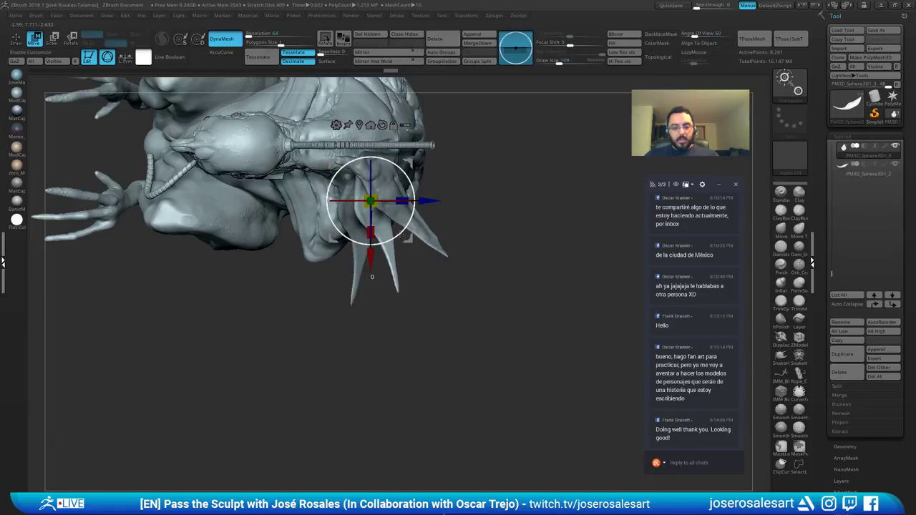
key(q)
Step: Widen the middle spike's blade and bend its tip with the Move and SnakeHook brushes
right_drag(391, 225, 390, 187)
mouse_move(380, 254)
alt+right_down()
mouse_move(407, 257)
mouse_move(366, 226)
mouse_move(371, 250)
alt+right_up()
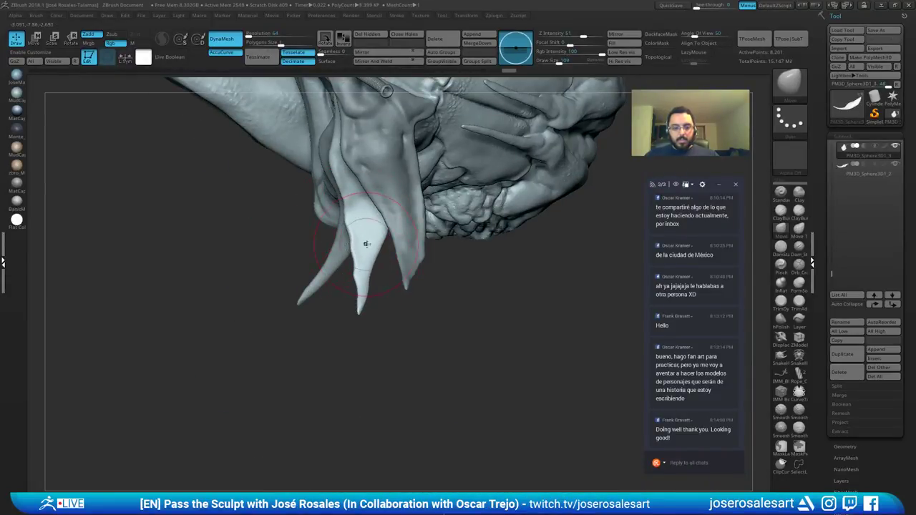
key(ctrl)
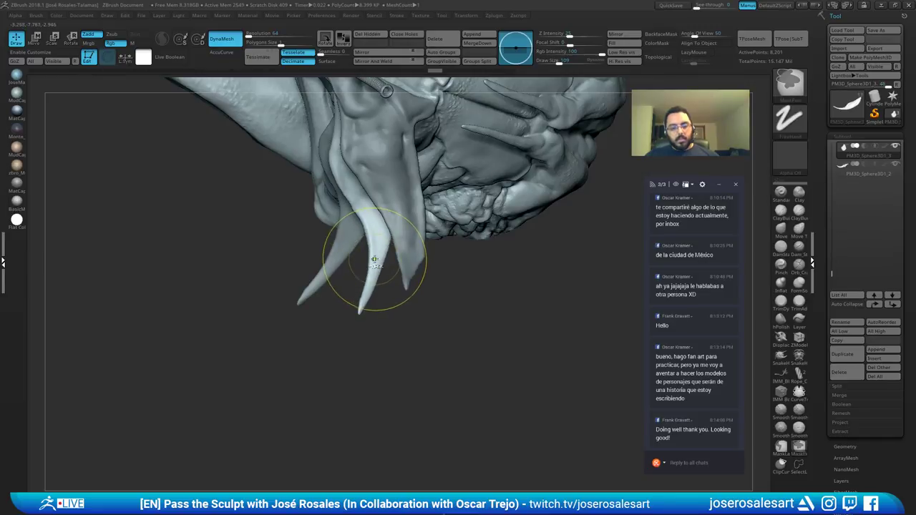
key(s)
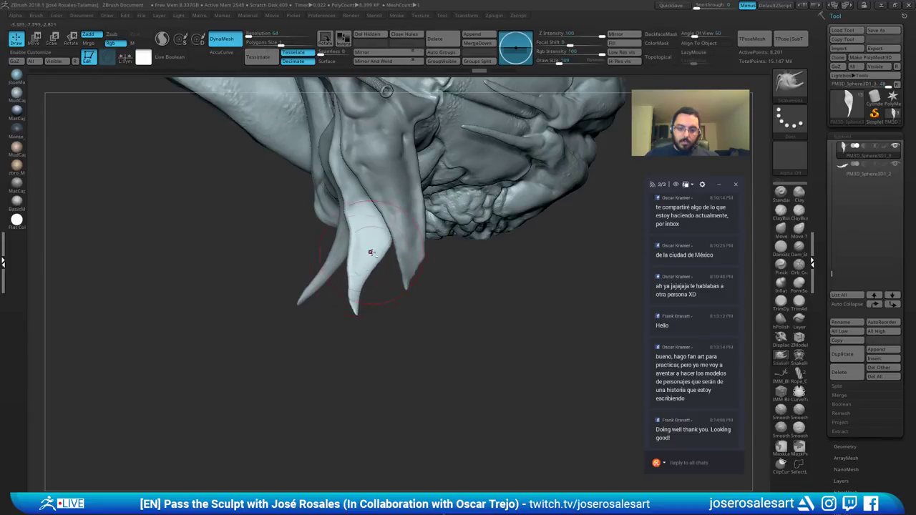
right_drag(371, 252, 383, 294)
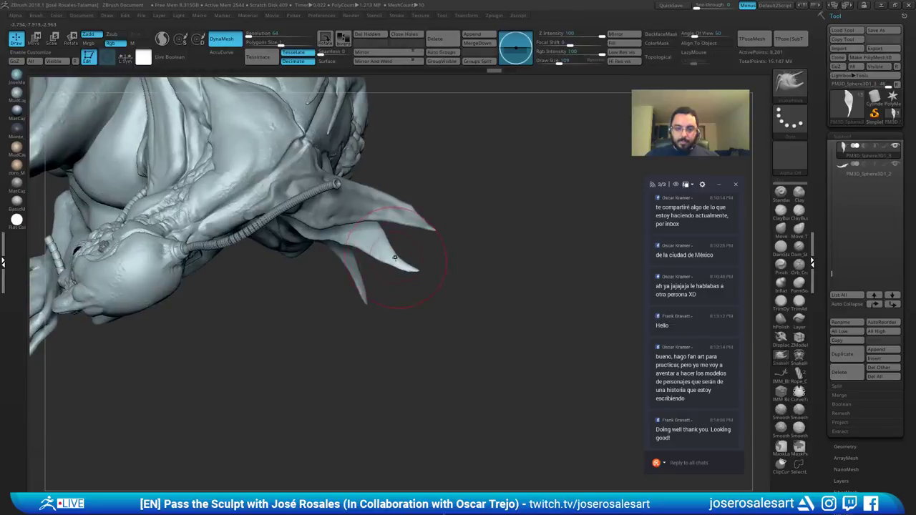
mouse_move(390, 239)
ctrl+right_down()
mouse_move(379, 193)
mouse_move(359, 180)
mouse_move(365, 232)
mouse_move(349, 255)
mouse_move(332, 252)
mouse_move(322, 283)
ctrl+right_up()
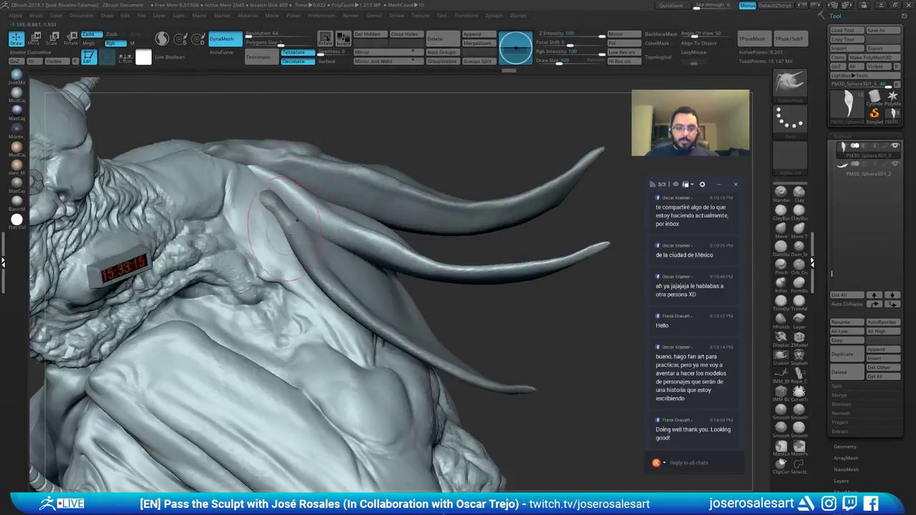
Step: Select the lower spike and pull its base up toward the neck with the SnakeHook brush
right_drag(313, 228, 286, 242)
alt+click(289, 234)
key(bracketleft)
key(bracketleft)
key(bracketleft)
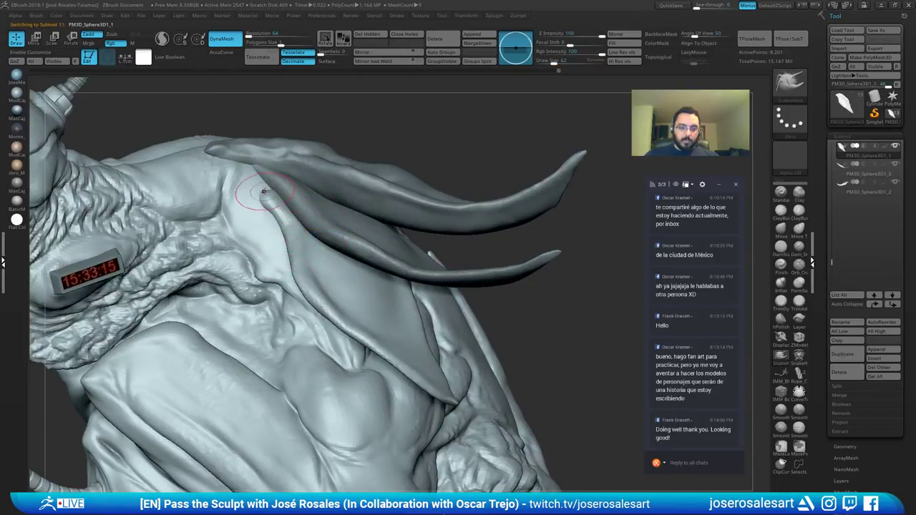
mouse_move(263, 197)
mouse_down()
mouse_move(240, 156)
mouse_move(217, 164)
mouse_up()
mouse_move(218, 164)
right_down()
mouse_move(233, 188)
mouse_move(228, 205)
right_up()
drag(220, 168, 235, 158)
right_drag(229, 195, 232, 165)
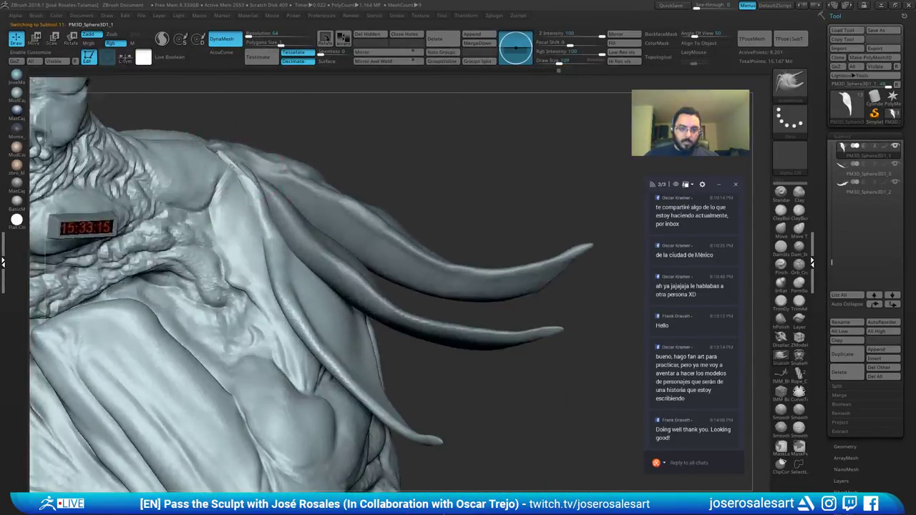
Step: Build up the lower spike's base with ClayBuildup and smooth it where it meets the shoulder
right_drag(429, 147, 428, 179)
mouse_move(389, 133)
right_down()
mouse_move(392, 104)
mouse_move(280, 211)
mouse_move(331, 211)
mouse_move(317, 209)
right_up()
key(b)
key(c)
key(b)
shift+drag(342, 244, 305, 199)
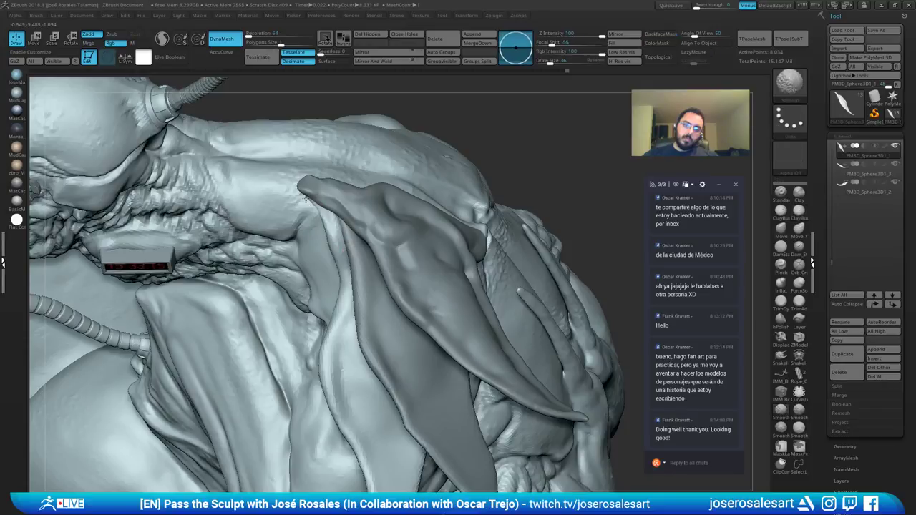
mouse_move(331, 219)
right_down()
mouse_move(336, 211)
mouse_move(334, 237)
mouse_move(322, 236)
mouse_move(330, 211)
mouse_move(344, 244)
mouse_move(339, 217)
mouse_move(327, 224)
right_up()
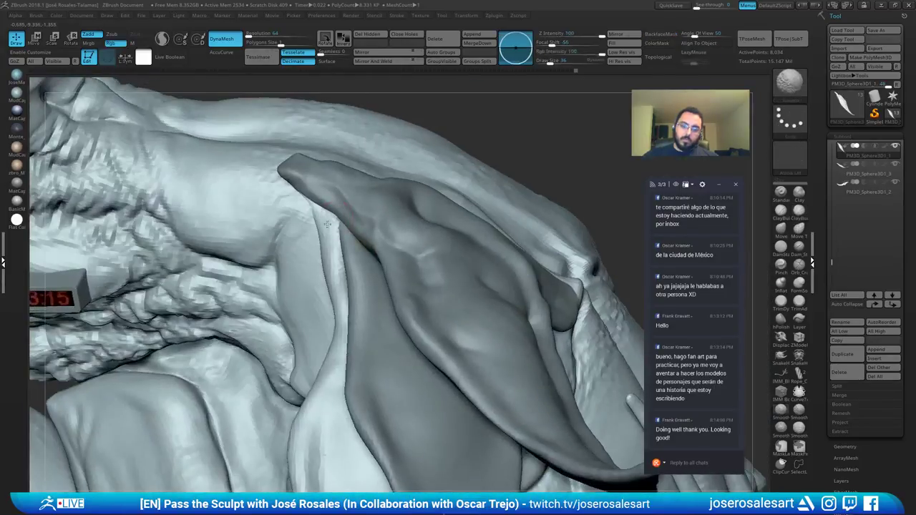
shift+drag(331, 283, 334, 256)
Step: Try to push the body surface beside the lower spike's base with the Move brush
mouse_move(334, 257)
ctrl+right_down()
mouse_move(301, 231)
mouse_move(333, 228)
mouse_move(319, 197)
ctrl+right_up()
alt+click(313, 241)
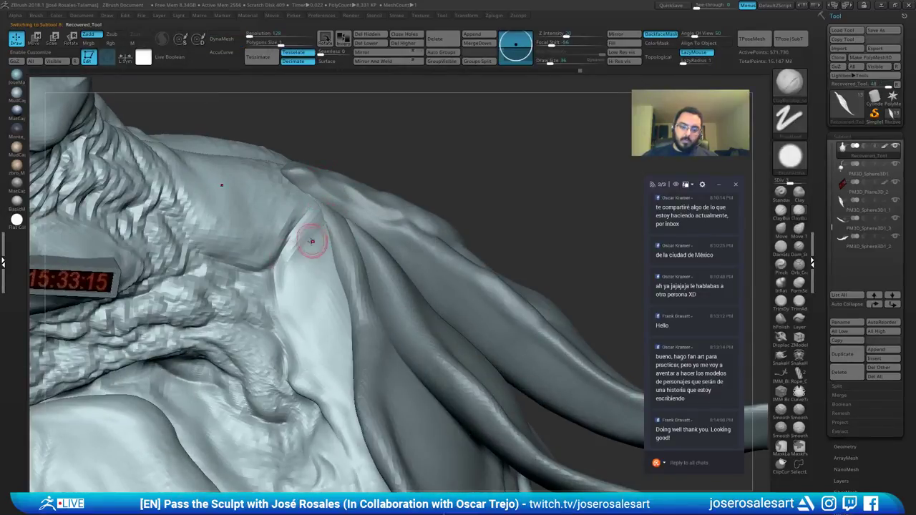
right_drag(311, 241, 303, 236)
key(b)
key(m)
key(v)
click(309, 218)
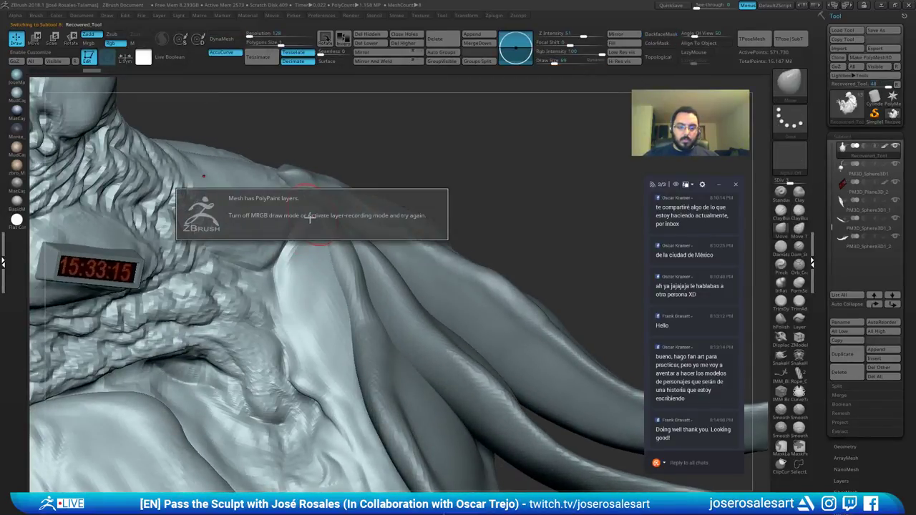
click(338, 243)
Step: Select the lower spike and ready the ClayBuildup brush at draw size 39
alt+click(362, 247)
mouse_move(361, 247)
right_down()
mouse_move(341, 232)
mouse_move(379, 237)
mouse_move(310, 213)
right_up()
key(b)
key(c)
key(b)
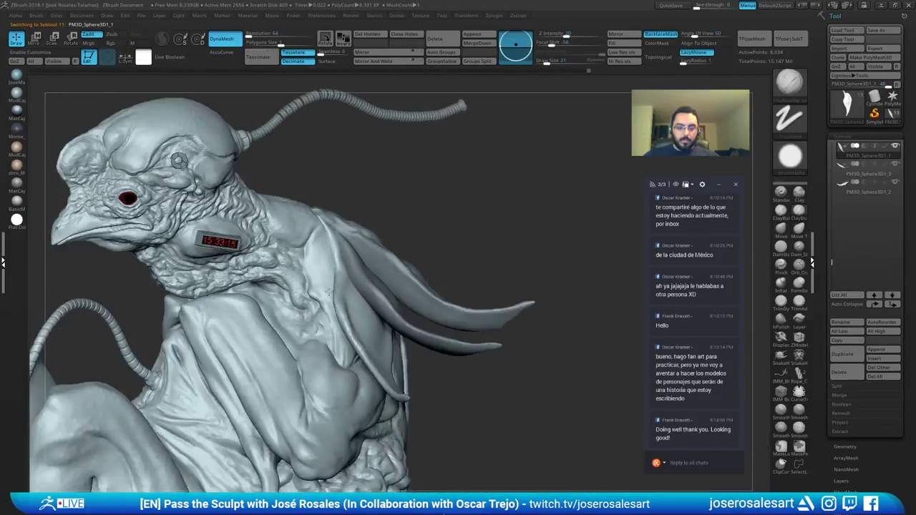
right_drag(337, 261, 338, 269)
key(s)
drag(337, 270, 342, 269)
mouse_move(336, 304)
right_down()
mouse_move(322, 268)
mouse_move(372, 267)
mouse_move(337, 261)
mouse_move(336, 284)
right_up()
Step: Isolate the lower spike, remesh it with DynaMesh and smooth the edge of its base, restoring the full model
key(ctrl+shift+s)
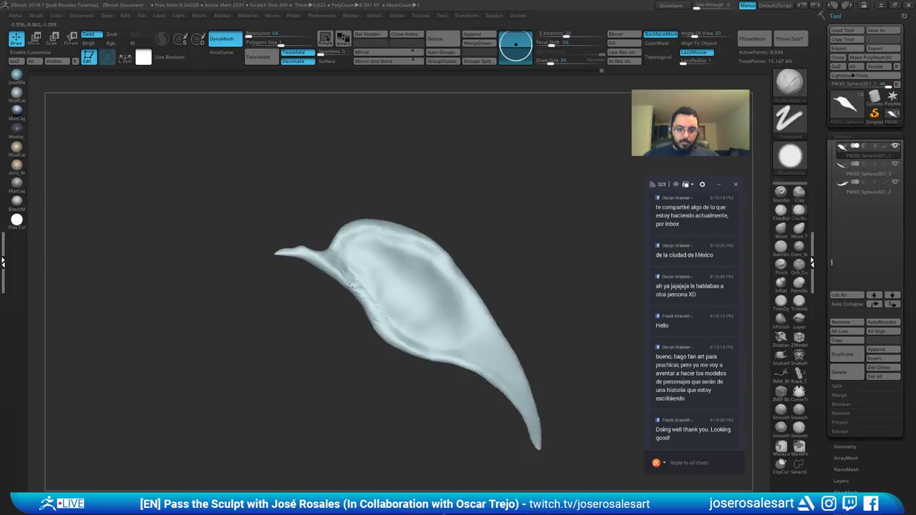
right_drag(354, 308, 300, 324)
ctrl+drag(289, 320, 324, 356)
right_drag(308, 325, 341, 297)
shift+drag(347, 293, 364, 316)
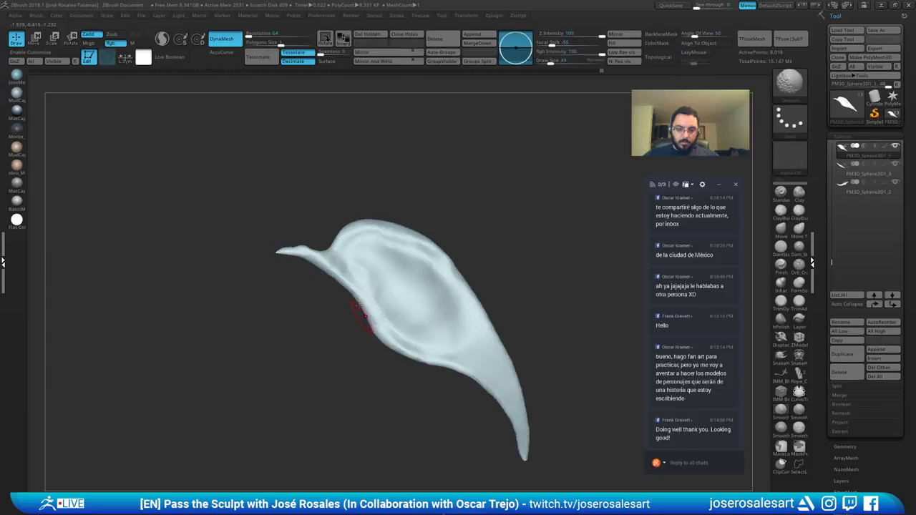
key(ctrl+shift+s)
Step: Select the middle spike and shift it slightly with the Move gizmo while viewing the creature from above
mouse_move(364, 315)
right_down()
mouse_move(355, 244)
mouse_move(328, 251)
mouse_move(401, 166)
mouse_move(378, 153)
mouse_move(416, 104)
mouse_move(380, 165)
mouse_move(294, 168)
mouse_move(414, 184)
mouse_move(408, 265)
mouse_move(387, 298)
mouse_move(397, 328)
mouse_move(417, 269)
mouse_move(383, 194)
mouse_move(324, 159)
right_up()
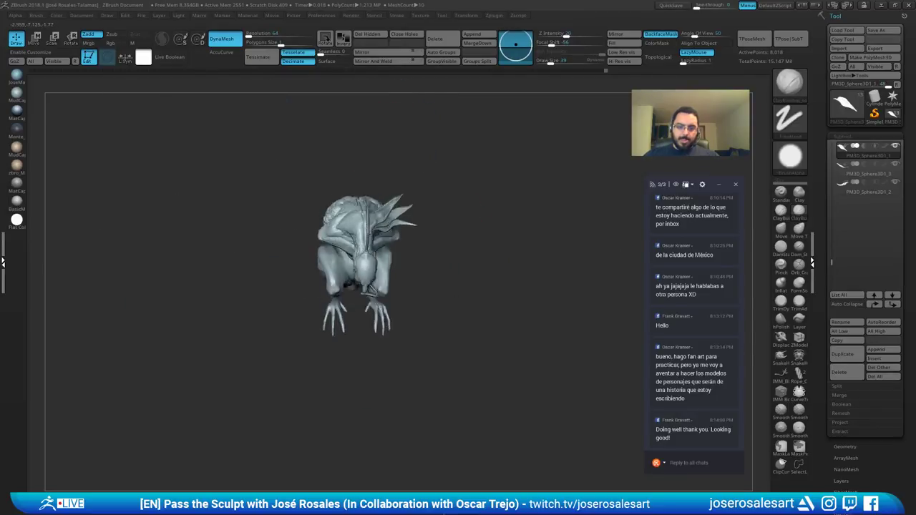
right_drag(345, 289, 485, 92)
ctrl+right_drag(462, 162, 401, 118)
right_drag(401, 118, 469, 234)
alt+click(403, 262)
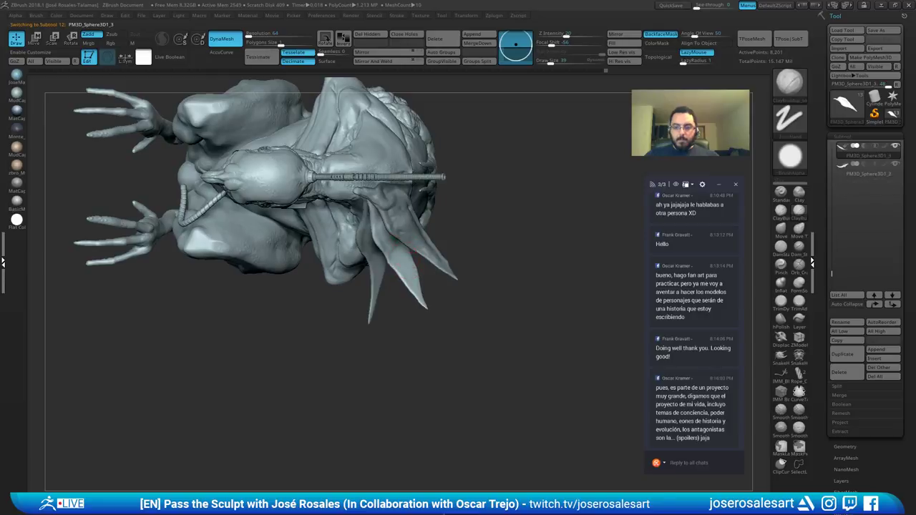
ctrl+right_drag(387, 106, 496, 149)
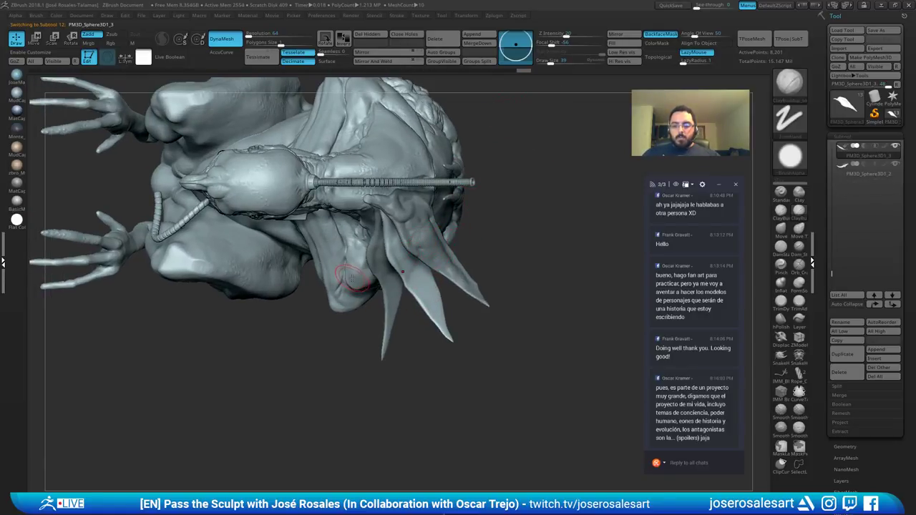
mouse_move(427, 261)
alt+right_down()
mouse_move(414, 284)
mouse_move(420, 277)
alt+right_up()
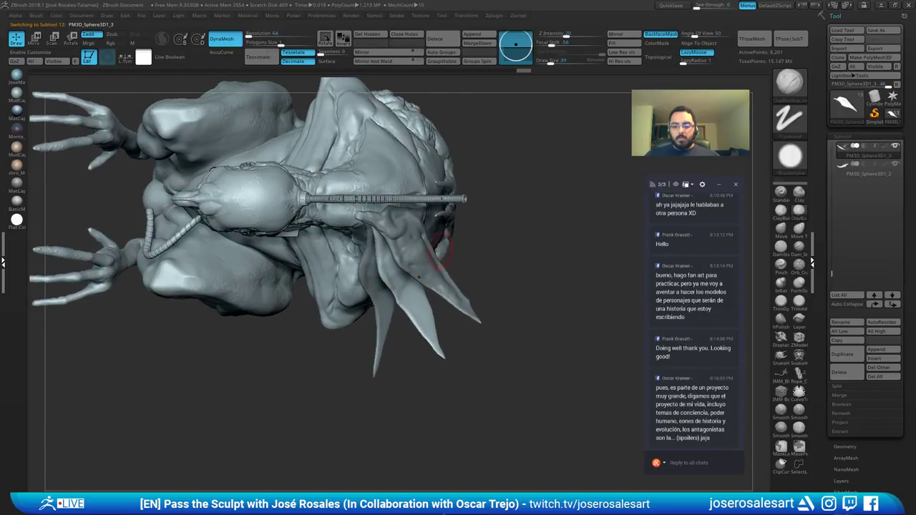
key(w)
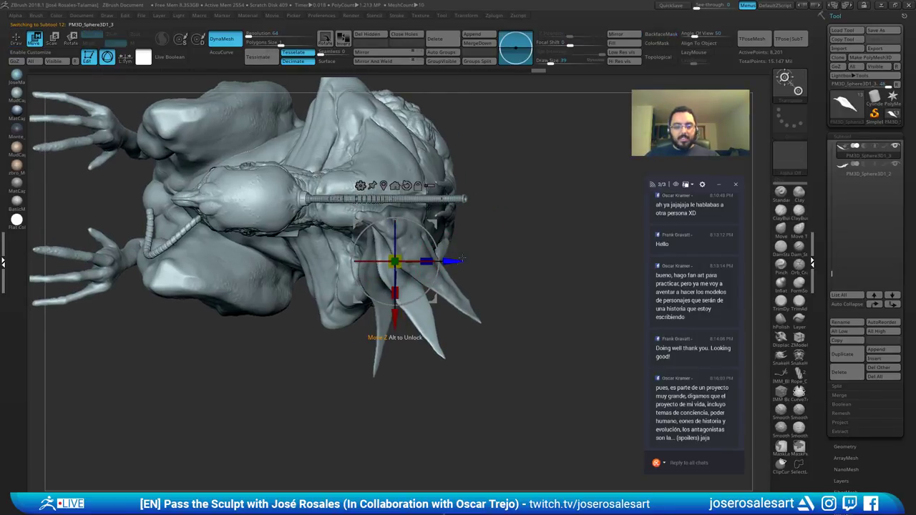
drag(462, 258, 447, 272)
key(q)
Step: Reshape the middle spike's base on the shoulder with the Move brush
mouse_move(417, 332)
alt+right_down()
mouse_move(399, 280)
mouse_move(405, 204)
mouse_move(279, 204)
mouse_move(380, 222)
mouse_move(346, 178)
alt+right_up()
key(b)
key(m)
key(v)
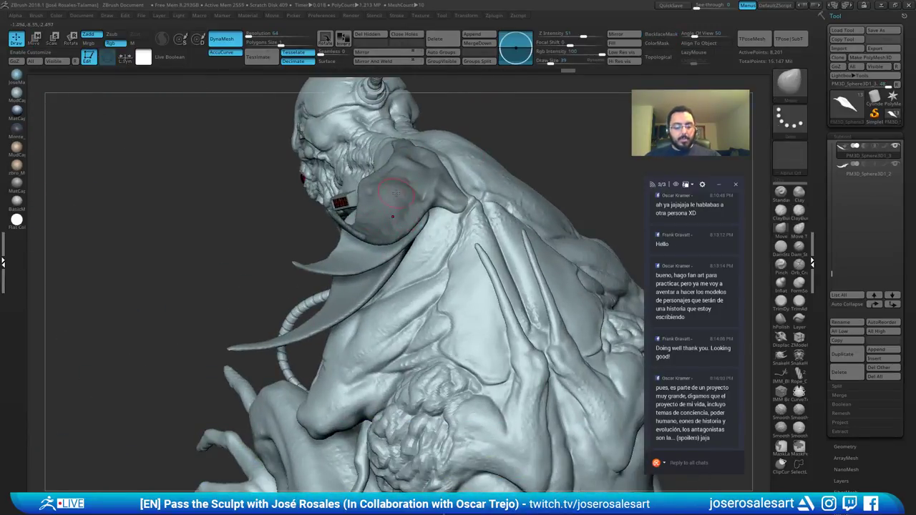
drag(438, 196, 429, 209)
mouse_move(307, 207)
right_down()
mouse_move(370, 207)
mouse_move(294, 209)
right_up()
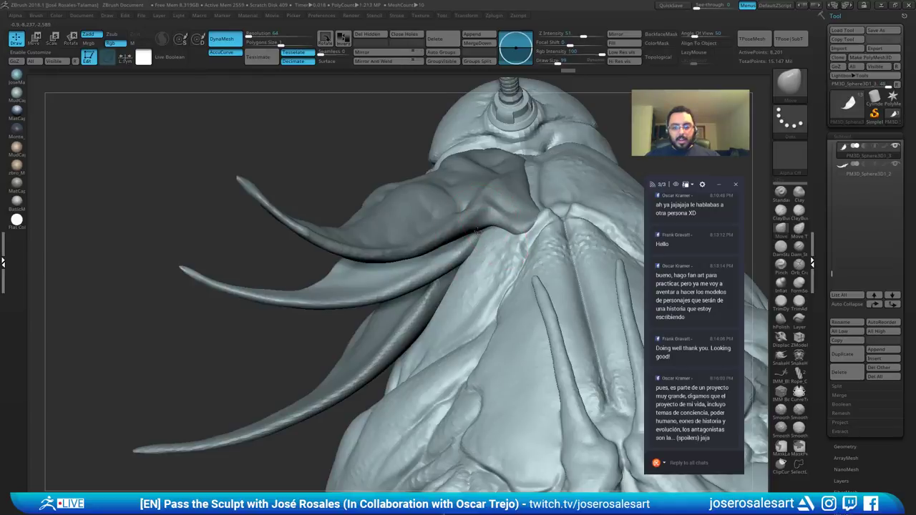
right_drag(489, 223, 333, 240)
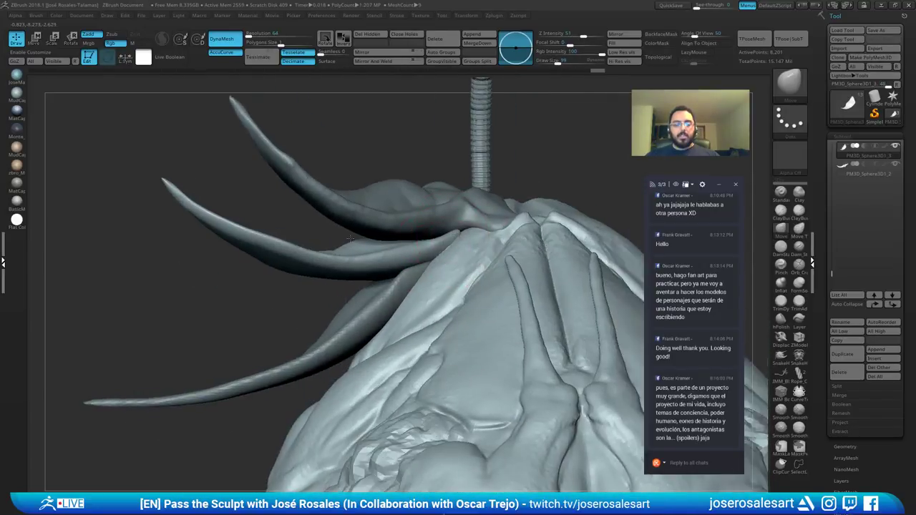
Step: Smooth and build up the edge of the middle spike's blade with ClayBuildup
ctrl+right_drag(333, 308, 333, 247)
mouse_move(333, 247)
right_down()
mouse_move(352, 256)
mouse_move(331, 250)
mouse_move(390, 221)
mouse_move(322, 247)
mouse_move(315, 219)
mouse_move(292, 199)
mouse_move(329, 218)
mouse_move(378, 190)
right_up()
key(1)
ctrl+right_drag(378, 190, 380, 225)
shift+drag(380, 222, 387, 228)
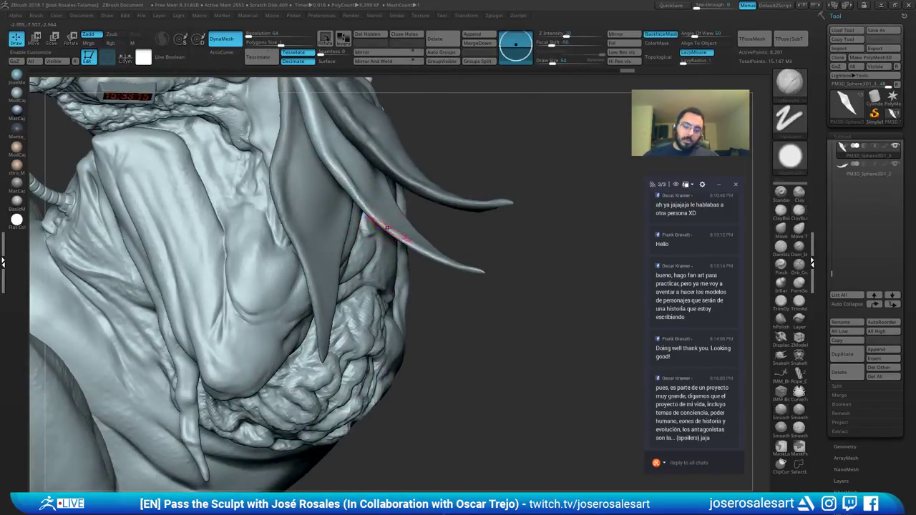
drag(330, 161, 358, 190)
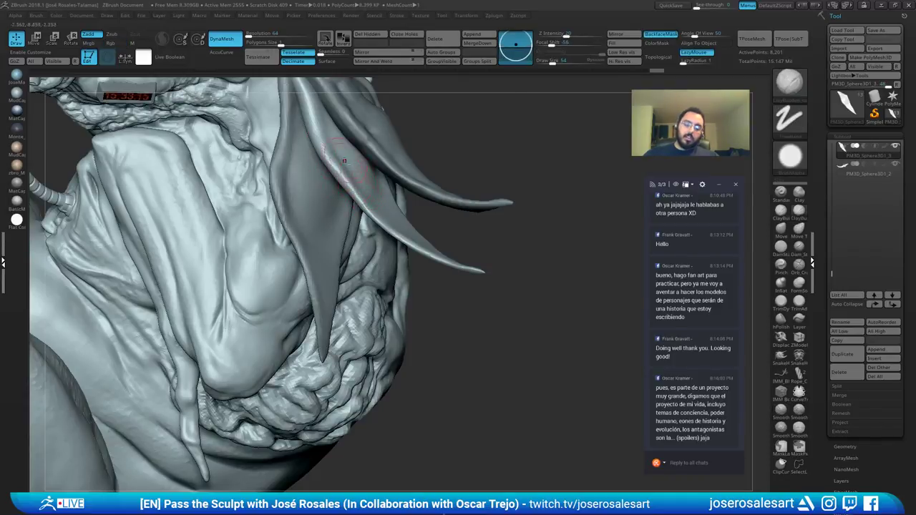
Step: Isolate the middle spike and refine its surface with ClayBuildup at draw size 95
mouse_move(344, 161)
right_down()
mouse_move(349, 177)
mouse_move(306, 194)
mouse_move(337, 266)
mouse_move(325, 221)
mouse_move(376, 227)
mouse_move(364, 159)
mouse_move(364, 199)
mouse_move(416, 230)
mouse_move(364, 190)
mouse_move(353, 193)
right_up()
key(alt+s)
key(b)
key(c)
key(b)
key(s)
drag(353, 193, 359, 193)
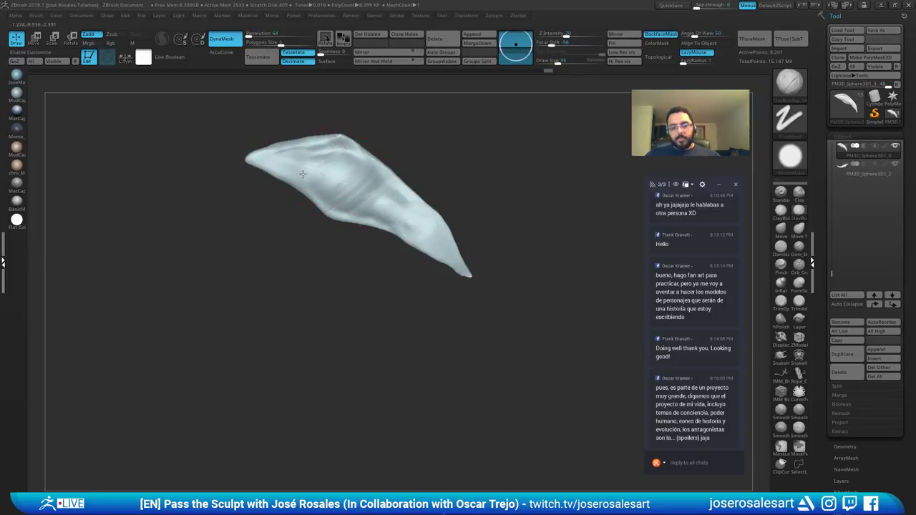
Step: Show the full model again and rotate the middle spike slightly with the transform gizmo
ctrl+right_drag(397, 183, 430, 115)
key(shift+s)
mouse_move(473, 179)
right_down()
mouse_move(430, 176)
mouse_move(448, 178)
mouse_move(479, 204)
right_up()
key(s)
drag(478, 205, 470, 205)
mouse_move(469, 204)
right_down()
mouse_move(395, 184)
mouse_move(403, 215)
mouse_move(237, 217)
mouse_move(382, 305)
mouse_move(408, 198)
mouse_move(351, 231)
mouse_move(419, 265)
mouse_move(425, 297)
right_up()
mouse_move(425, 297)
right_down()
mouse_move(399, 212)
mouse_move(454, 155)
mouse_move(442, 220)
mouse_move(390, 215)
mouse_move(374, 234)
right_up()
key(w)
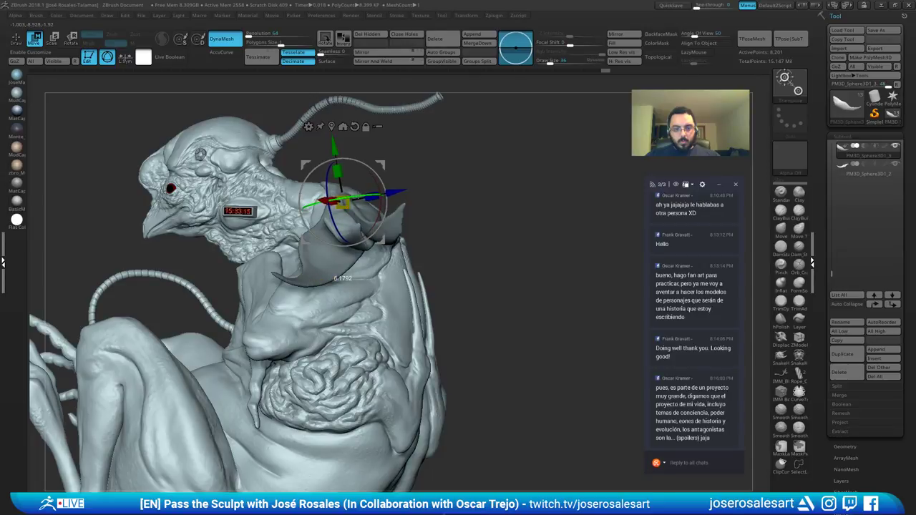
key(q)
Step: Isolate the upper spike, fill out its base with ClayBuildup, and restore the full model
mouse_move(417, 176)
right_down()
mouse_move(417, 317)
mouse_move(419, 232)
mouse_move(421, 281)
right_up()
right_drag(316, 228, 358, 211)
alt+click(321, 169)
mouse_move(303, 178)
ctrl+right_down()
mouse_move(306, 197)
mouse_move(308, 174)
mouse_move(291, 151)
ctrl+right_up()
key(shift+s)
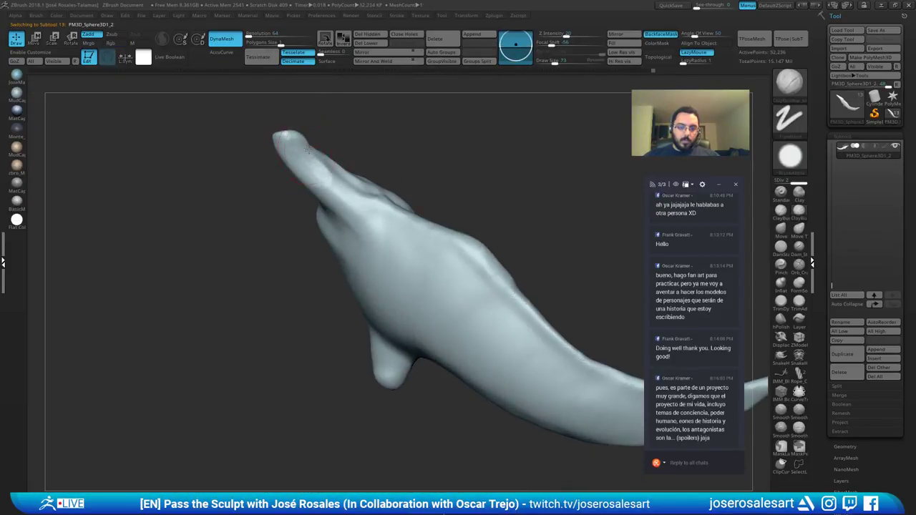
drag(300, 165, 348, 220)
mouse_move(348, 220)
right_down()
mouse_move(321, 188)
mouse_move(298, 185)
mouse_move(325, 187)
mouse_move(321, 168)
right_up()
drag(321, 168, 316, 160)
mouse_move(338, 202)
right_down()
mouse_move(320, 212)
mouse_move(342, 214)
mouse_move(310, 146)
right_up()
key(shift+s)
Step: Select the middle spike and adjust its base beneath the upper spike with an enlarged Move brush
alt+click(343, 213)
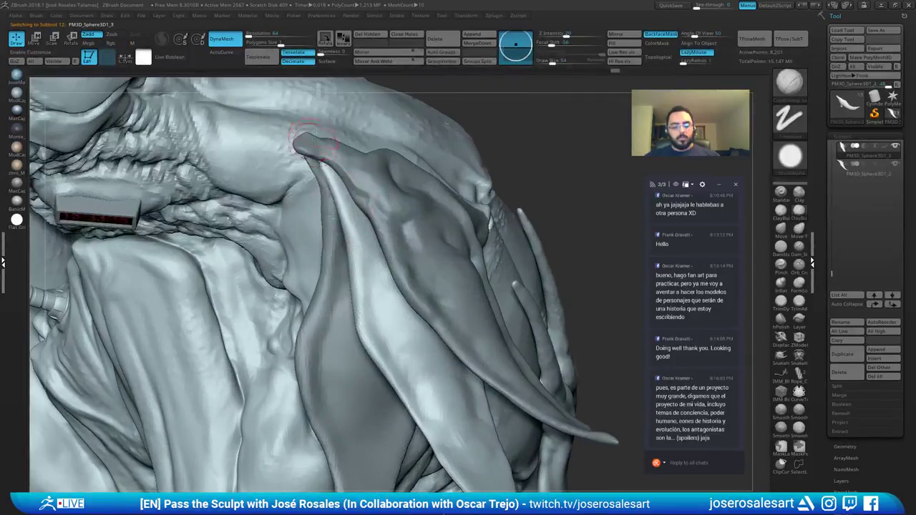
key(b)
key(m)
key(v)
drag(307, 145, 307, 146)
right_drag(307, 146, 263, 167)
key(bracketright)
key(bracketright)
key(bracketright)
key(bracketright)
key(bracketright)
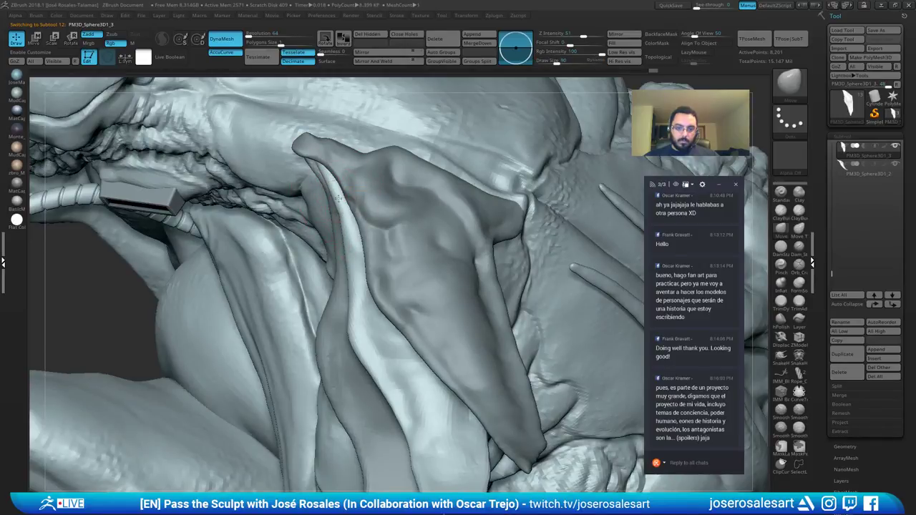
mouse_move(327, 177)
right_down()
mouse_move(345, 198)
mouse_move(317, 179)
mouse_move(295, 203)
mouse_move(290, 195)
right_up()
Step: Compare neighbouring spikes and refine the middle spike's blade and tip with the Move brush
alt+click(325, 206)
ctrl+right_drag(503, 165, 394, 208)
alt+click(338, 270)
mouse_move(338, 271)
right_down()
mouse_move(353, 319)
mouse_move(448, 207)
mouse_move(440, 245)
right_up()
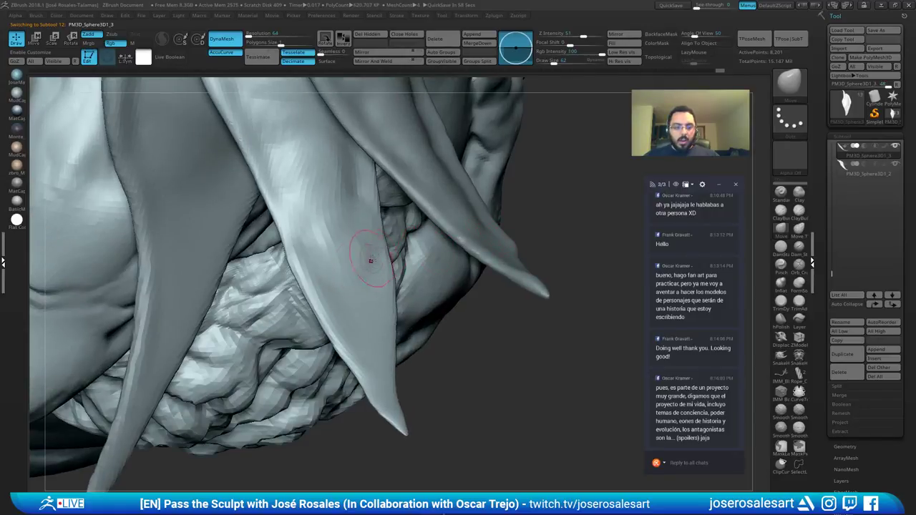
right_drag(371, 261, 519, 238)
ctrl+right_drag(496, 210, 385, 279)
alt+click(410, 157)
mouse_move(345, 255)
mouse_down()
mouse_move(297, 220)
mouse_move(366, 213)
mouse_up()
Step: Reshape the middle spike's silhouette with the SnakeHook brush at draw size 104
key(b)
key(s)
key(h)
key(s)
drag(367, 214, 328, 214)
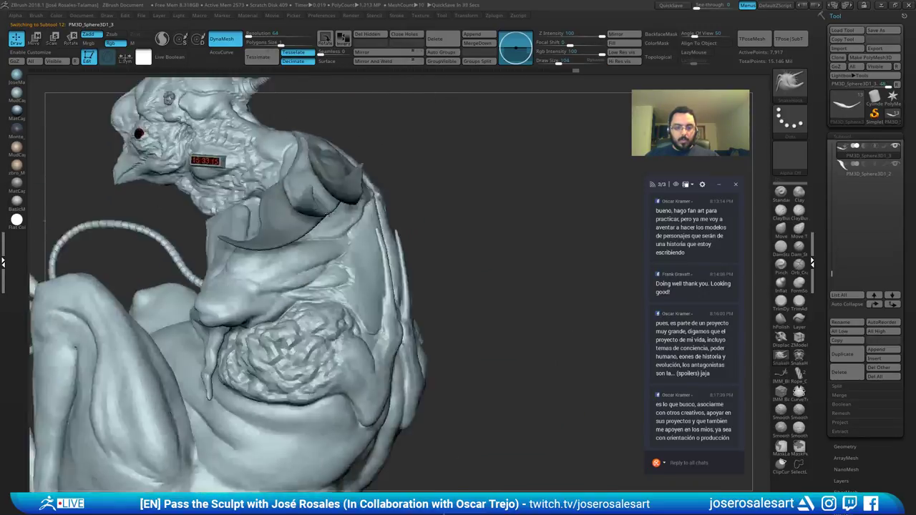
Step: Select the lower spike and adjust its scale slightly with the gizmo
right_drag(328, 214, 272, 197)
alt+click(315, 180)
right_drag(319, 172, 349, 170)
key(e)
drag(364, 175, 363, 177)
key(q)
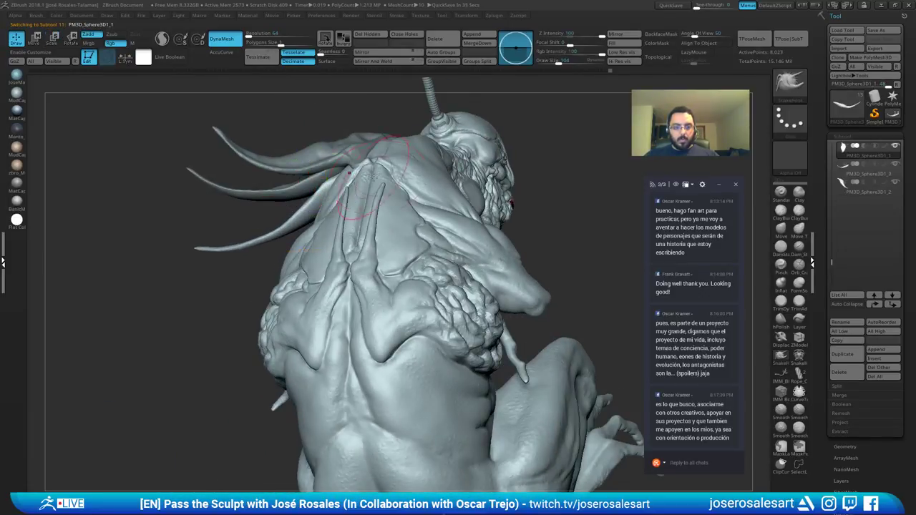
Step: Bend the lower spike with the SnakeHook brush and set the draw size to 86
right_drag(361, 201, 338, 215)
mouse_move(338, 215)
alt+right_down()
mouse_move(336, 188)
mouse_move(423, 200)
mouse_move(403, 220)
mouse_move(368, 323)
mouse_move(403, 257)
mouse_move(407, 308)
mouse_move(468, 127)
alt+right_up()
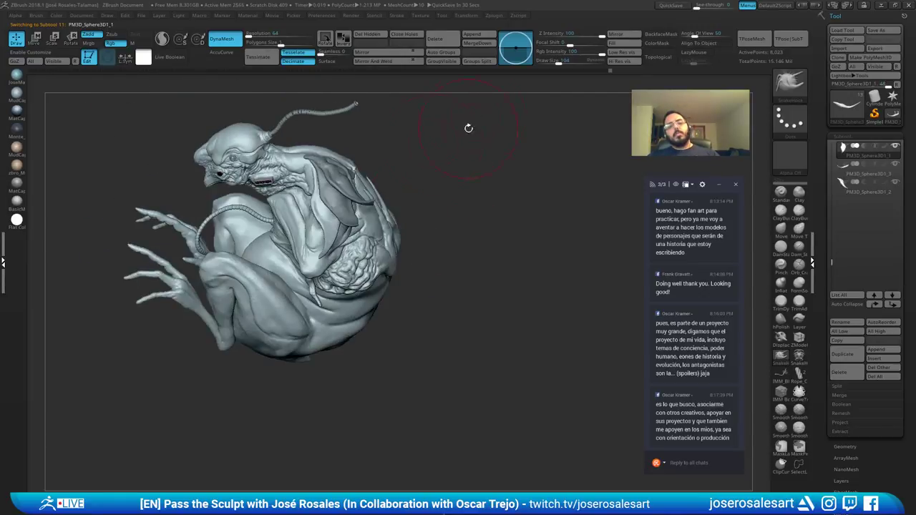
right_drag(444, 193, 454, 243)
drag(455, 243, 492, 212)
mouse_move(492, 212)
right_down()
mouse_move(478, 187)
mouse_move(501, 234)
mouse_move(533, 253)
mouse_move(431, 255)
right_up()
key(s)
drag(427, 214, 424, 214)
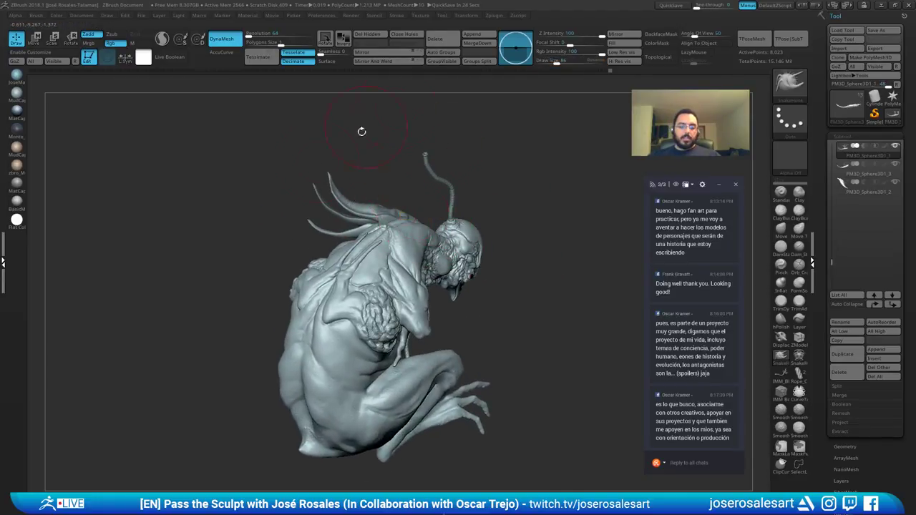
Step: Examine the silhouettes of all three spikes from the side, back and top of the creature
alt+right_drag(265, 317, 256, 241)
mouse_move(340, 199)
right_down()
mouse_move(366, 199)
mouse_move(305, 217)
mouse_move(368, 180)
mouse_move(319, 208)
mouse_move(354, 190)
mouse_move(406, 127)
right_up()
right_drag(352, 234, 323, 230)
ctrl+right_drag(322, 230, 409, 203)
mouse_move(328, 263)
ctrl+right_down()
mouse_move(343, 294)
mouse_move(393, 279)
mouse_move(422, 250)
mouse_move(409, 204)
mouse_move(440, 224)
mouse_move(420, 308)
mouse_move(396, 232)
mouse_move(352, 250)
ctrl+right_up()
key(shift+f)
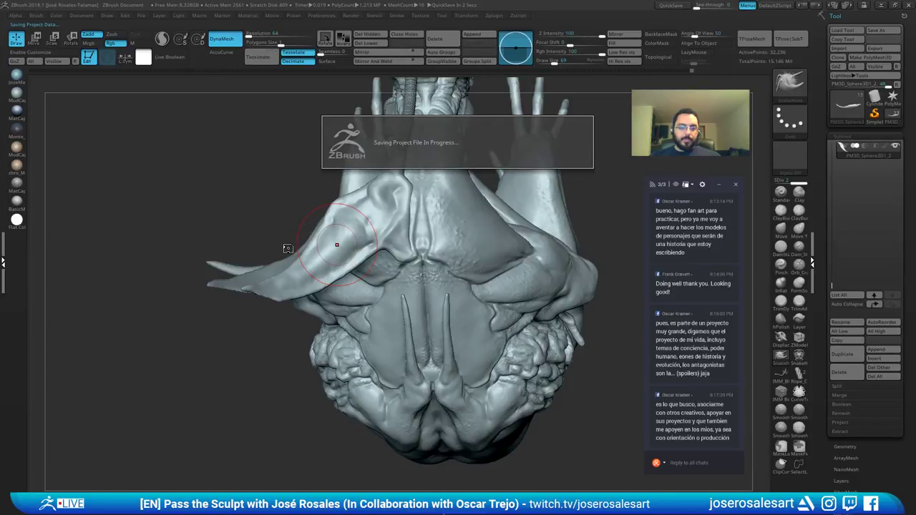
Step: Scale down the upper, middle and lower spikes slightly with the gizmo, one after another
right_drag(283, 259, 329, 157)
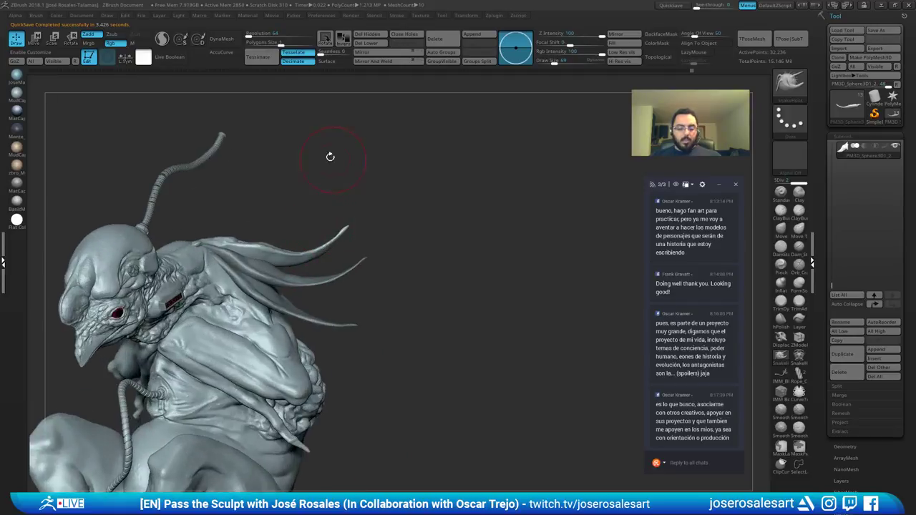
key(w)
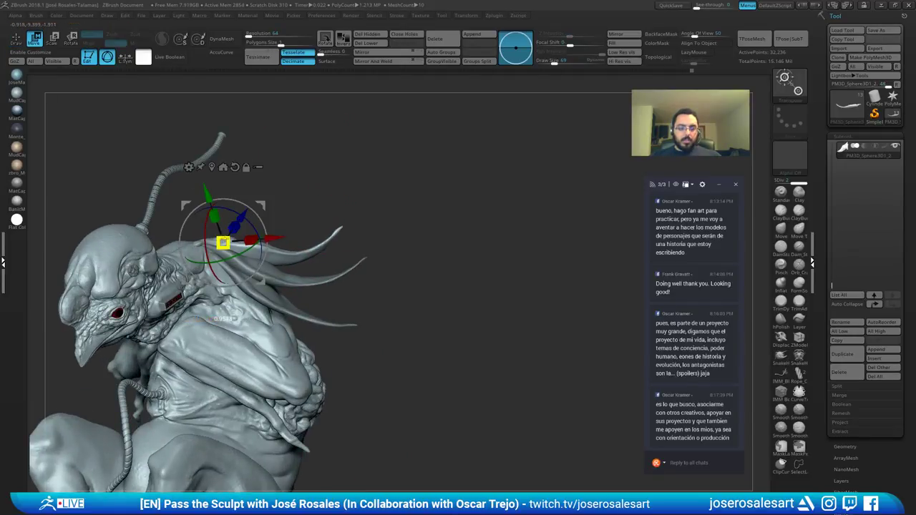
alt+click(281, 274)
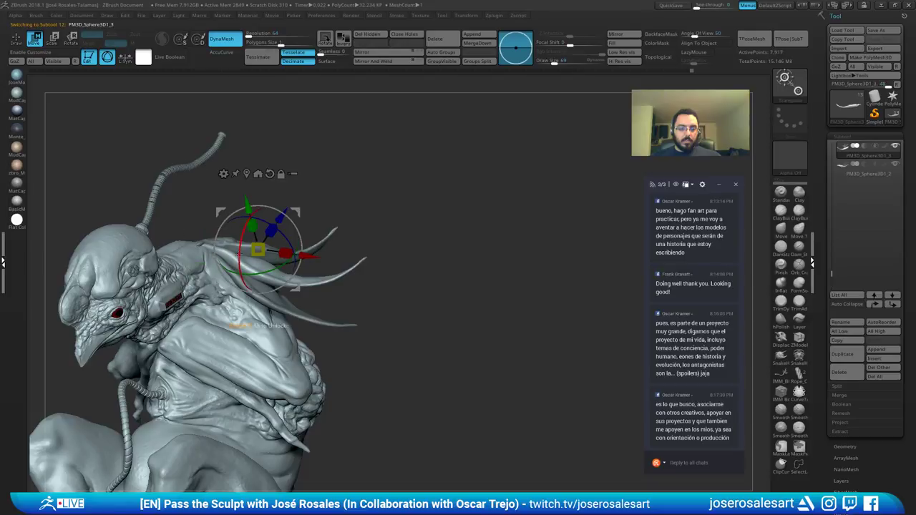
alt+drag(294, 212, 257, 212)
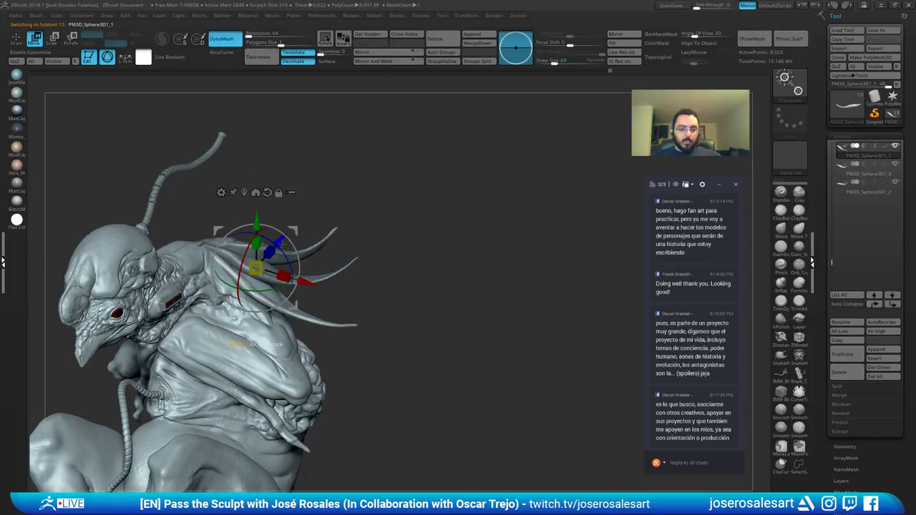
drag(296, 229, 296, 231)
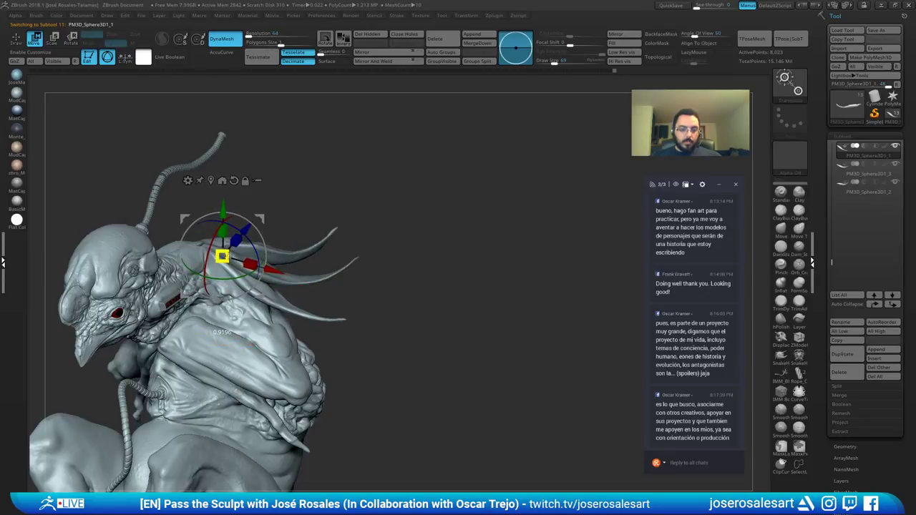
key(q)
Step: Select the upper spike and reshape its base on the shoulder with the Move brush at draw size 114
mouse_move(338, 221)
mouse_down()
mouse_move(193, 230)
mouse_move(215, 215)
mouse_move(193, 308)
mouse_up()
alt+click(300, 287)
mouse_move(286, 143)
mouse_down()
mouse_move(346, 269)
mouse_move(339, 273)
mouse_move(288, 241)
mouse_move(264, 162)
mouse_move(383, 179)
mouse_up()
key(b)
key(m)
key(v)
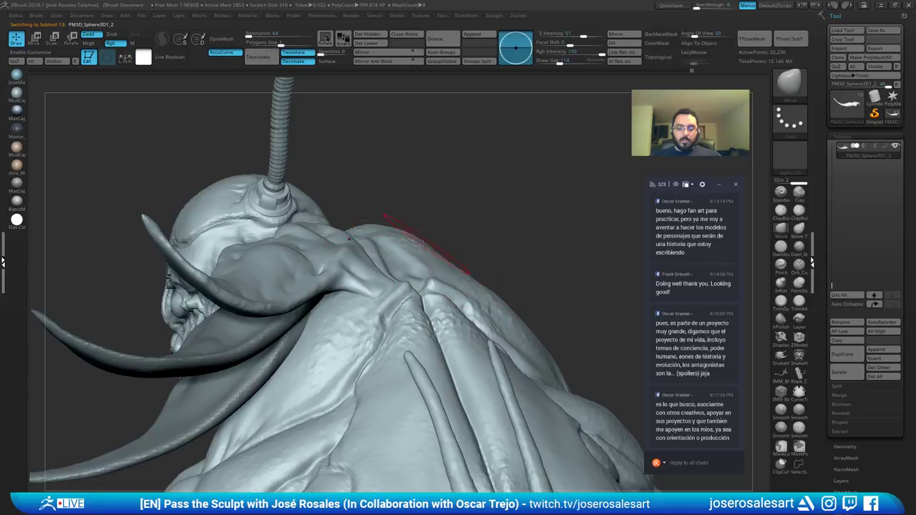
mouse_move(293, 236)
right_down()
mouse_move(376, 263)
mouse_move(358, 221)
mouse_move(266, 228)
mouse_move(351, 232)
mouse_move(370, 176)
mouse_move(297, 251)
mouse_move(289, 262)
mouse_move(295, 274)
mouse_move(286, 240)
mouse_move(240, 259)
mouse_move(247, 207)
mouse_move(188, 215)
mouse_move(172, 247)
mouse_move(172, 282)
right_up()
Step: Sculpt along the edge of the upper spike's base with the Standard brush at draw size 19
key(bracketleft)
key(b)
key(s)
key(t)
drag(173, 281, 207, 263)
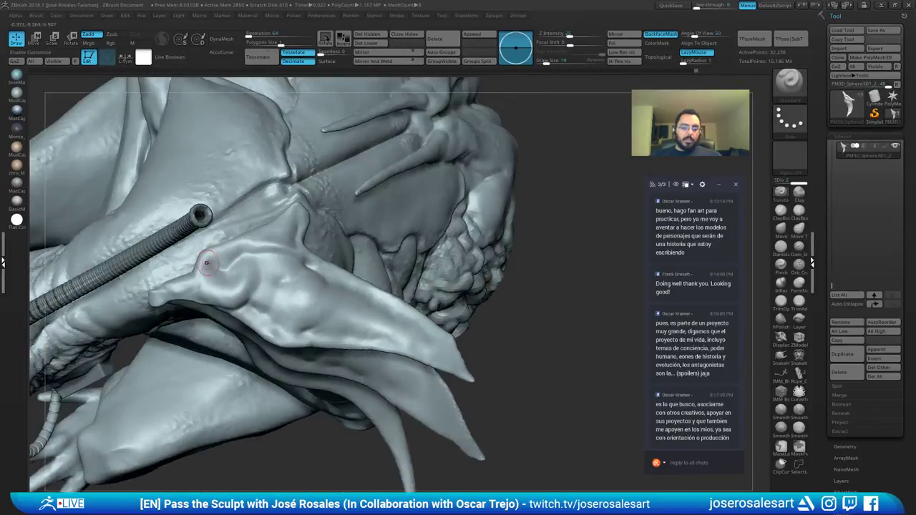
Step: Build up clay over the upper spike's base on the shoulder with the ClayBuildup brush at draw size 30
right_drag(298, 202, 242, 253)
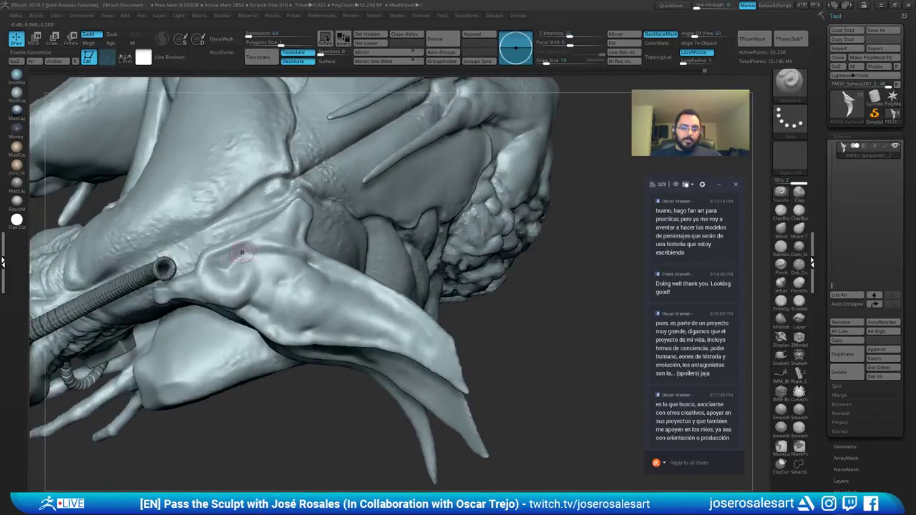
key(b)
key(c)
key(b)
key(s)
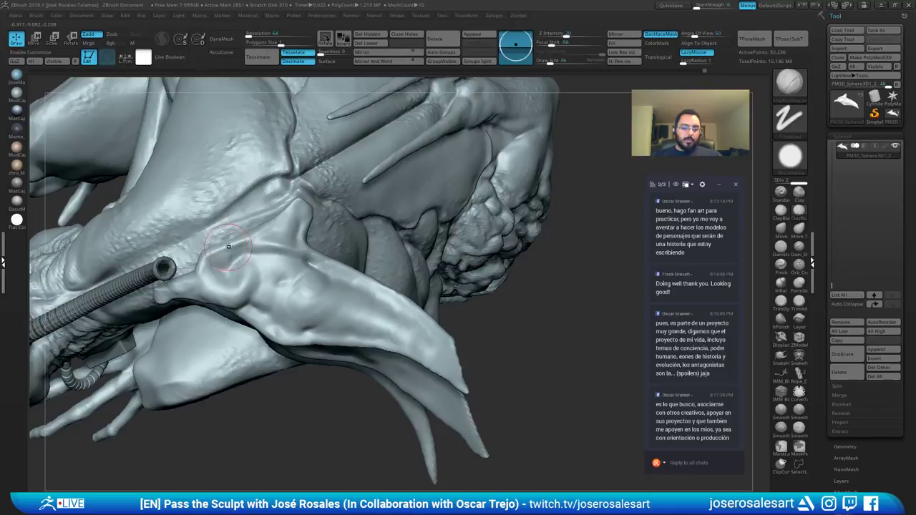
mouse_move(231, 250)
right_down()
mouse_move(268, 231)
mouse_move(207, 275)
right_up()
key(bracketleft)
key(bracketleft)
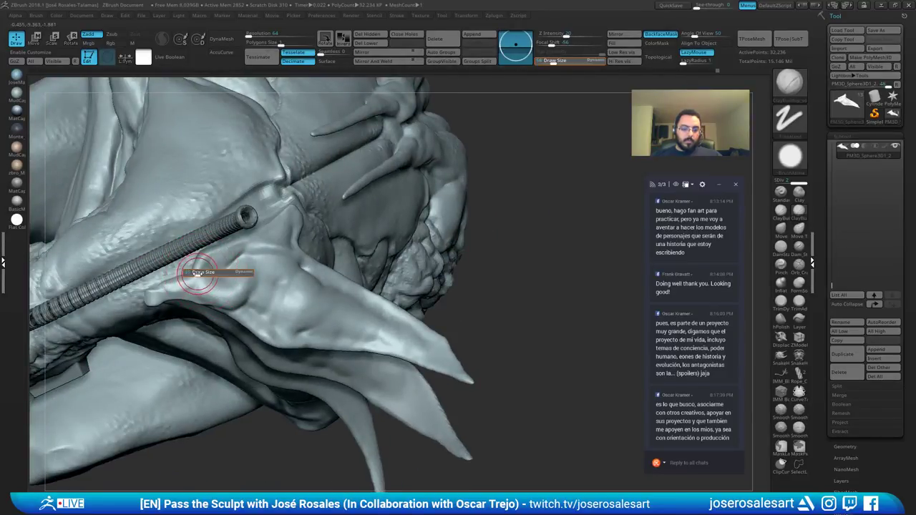
right_drag(207, 275, 225, 254)
drag(224, 253, 189, 275)
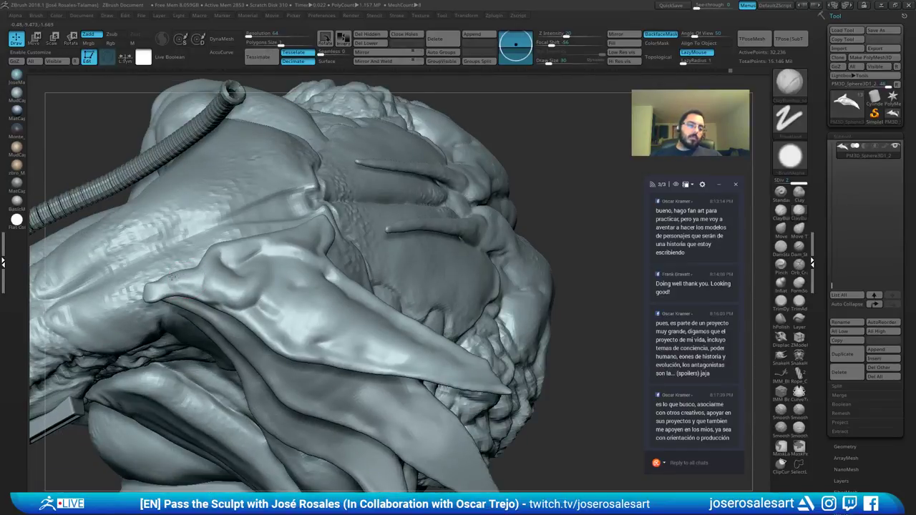
right_drag(152, 297, 296, 251)
drag(297, 251, 324, 198)
Step: Pull out the front end of the upper spike's base along the shoulder with the SnakeHook brush at draw size 30
key(b)
key(s)
key(h)
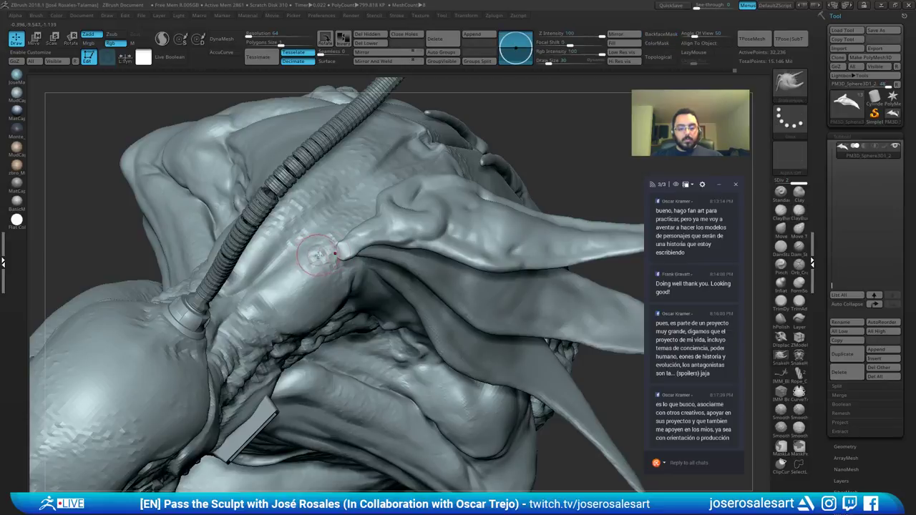
mouse_move(341, 255)
right_down()
mouse_move(332, 245)
mouse_move(494, 197)
mouse_move(530, 214)
right_up()
right_drag(185, 273, 222, 202)
Step: Adjust the flow of the upper spike's base over the shoulder with the Move brush at draw size 48
key(b)
key(m)
key(v)
key(s)
drag(267, 226, 272, 226)
mouse_move(272, 227)
right_down()
mouse_move(329, 239)
mouse_move(327, 215)
mouse_move(351, 240)
mouse_move(337, 227)
mouse_move(343, 182)
right_up()
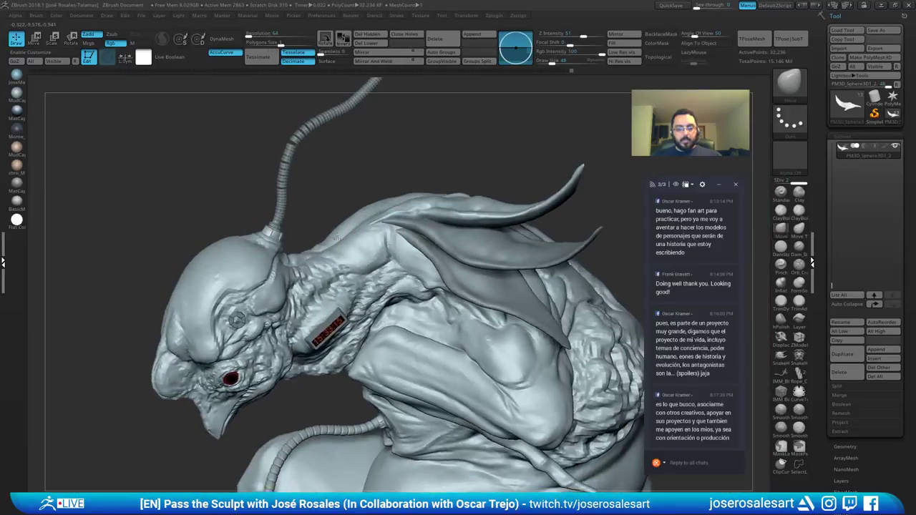
ctrl+right_drag(408, 165, 422, 203)
mouse_move(343, 222)
right_down()
mouse_move(312, 227)
mouse_move(342, 236)
mouse_move(390, 210)
mouse_move(351, 221)
mouse_move(312, 251)
mouse_move(276, 217)
mouse_move(376, 229)
right_up()
Step: Select the middle spike and sculpt along its edge near the tip with the Standard brush at draw size 39
alt+click(394, 212)
key(1)
key(s)
click(325, 247)
alt+right_drag(458, 276, 256, 239)
mouse_move(490, 301)
alt+right_down()
mouse_move(422, 302)
mouse_move(424, 260)
mouse_move(380, 260)
mouse_move(376, 286)
mouse_move(443, 254)
alt+right_up()
key(2)
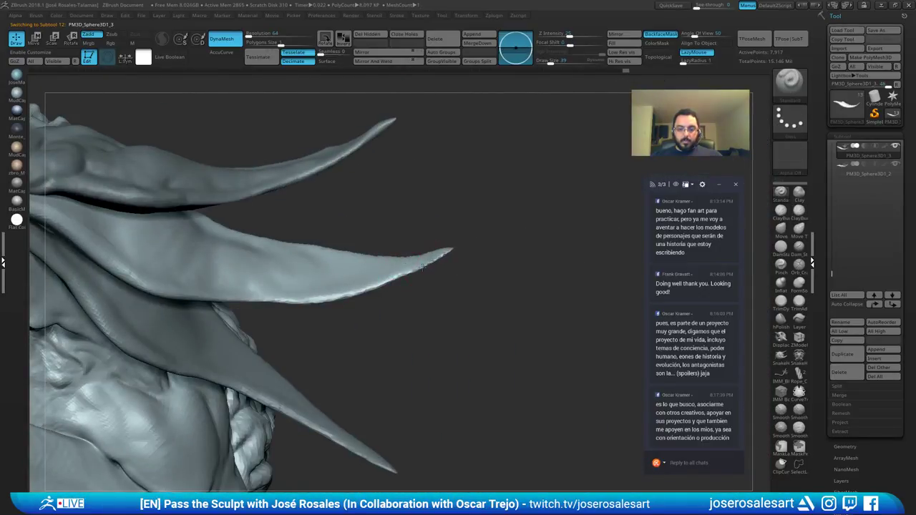
mouse_move(387, 285)
right_down()
mouse_move(391, 237)
mouse_move(431, 343)
right_up()
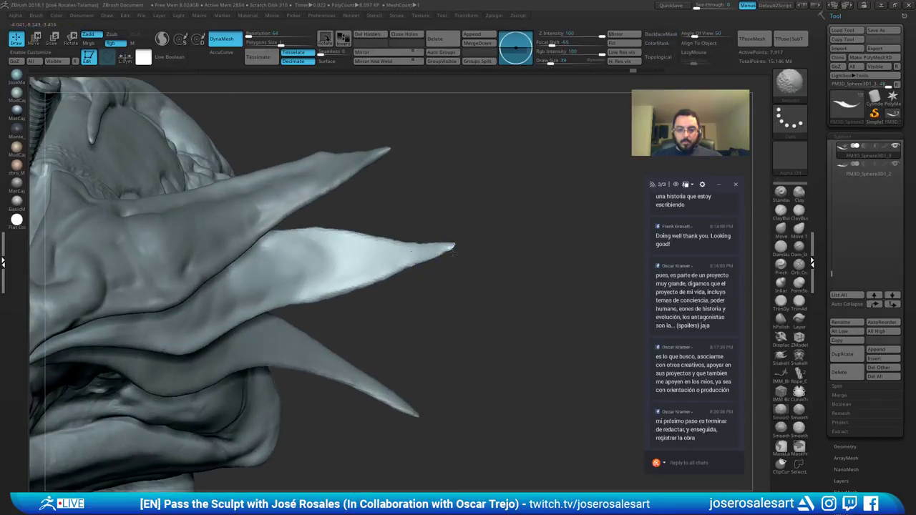
Step: Sculpt the edge and surface along the middle spike's length with the Standard brush
right_drag(412, 301, 430, 149)
alt+right_drag(391, 217, 338, 214)
drag(338, 215, 375, 265)
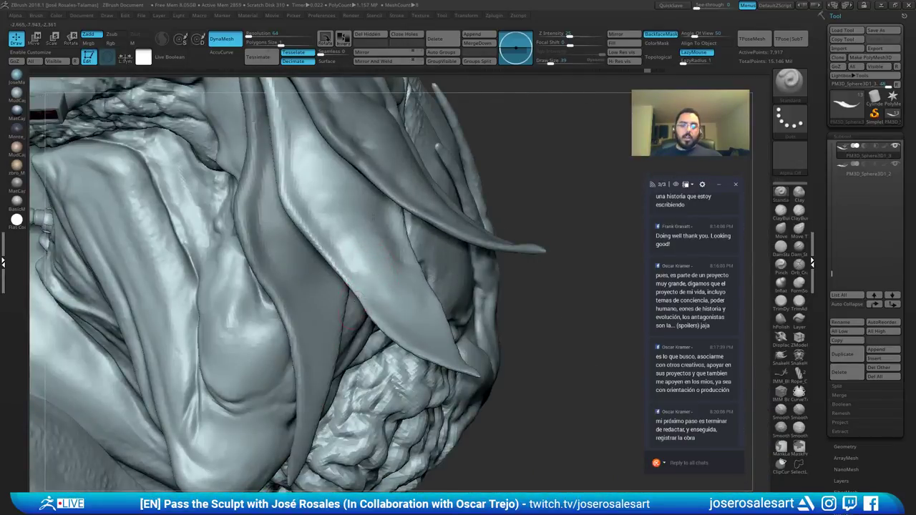
right_drag(373, 217, 404, 179)
right_drag(344, 196, 327, 245)
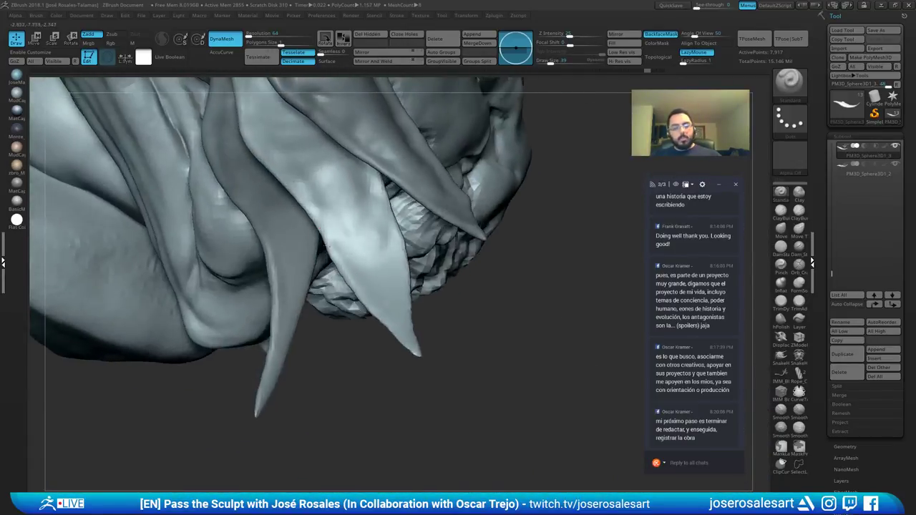
drag(325, 246, 317, 247)
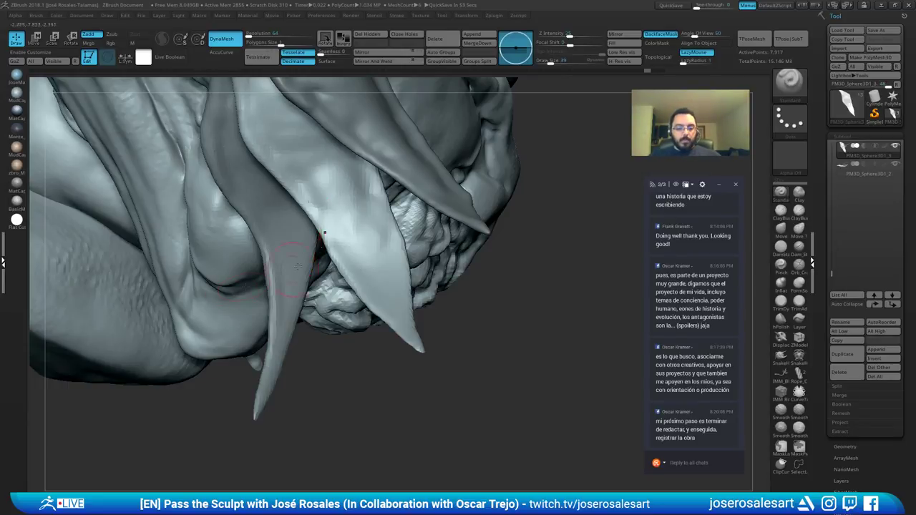
alt+right_drag(333, 217, 387, 104)
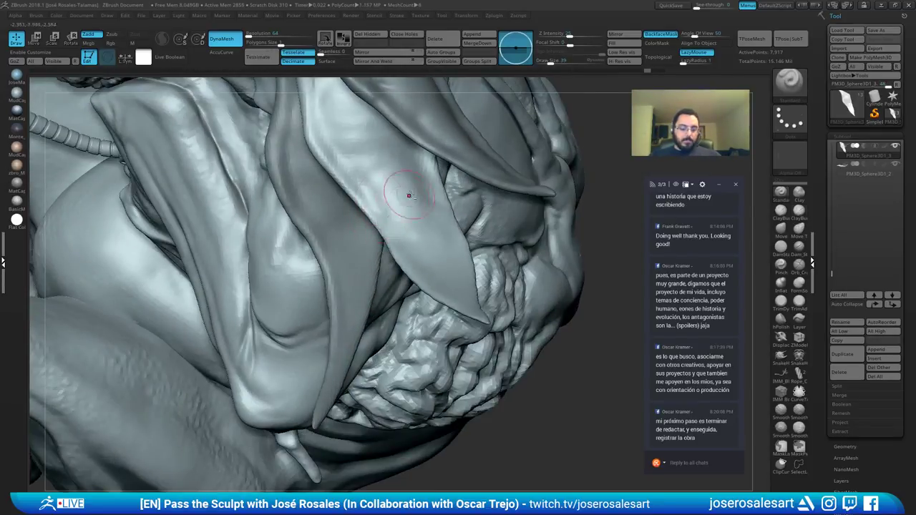
Step: Isolate the middle spike, build up clay along its surface with the ClayBuildup brush at draw size 39, and show the other parts again
key(b)
key(c)
key(b)
mouse_move(409, 195)
alt+right_down()
mouse_move(429, 239)
mouse_move(408, 233)
mouse_move(413, 271)
alt+right_up()
key(shift+s)
right_drag(374, 149, 405, 231)
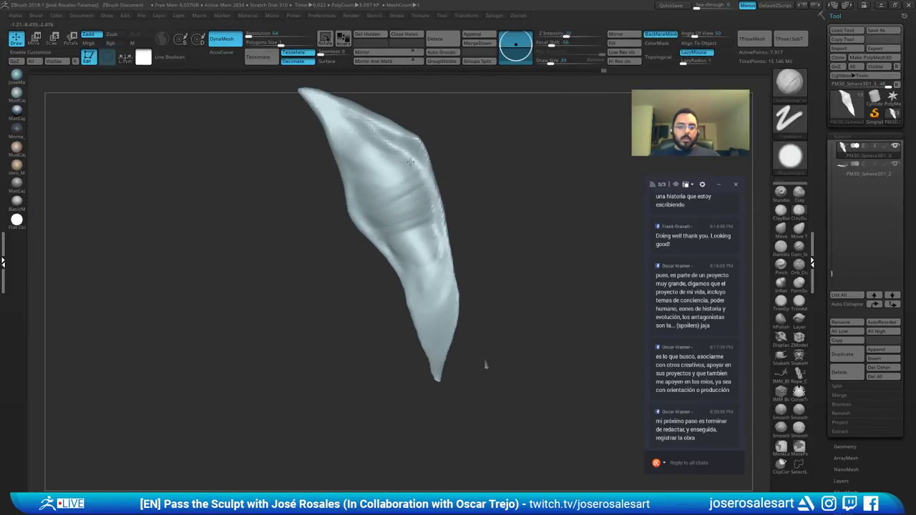
mouse_move(401, 160)
right_down()
mouse_move(458, 204)
mouse_move(383, 234)
mouse_move(365, 207)
right_up()
mouse_move(365, 208)
right_down()
mouse_move(333, 262)
mouse_move(379, 247)
mouse_move(385, 273)
right_up()
right_drag(384, 273, 415, 257)
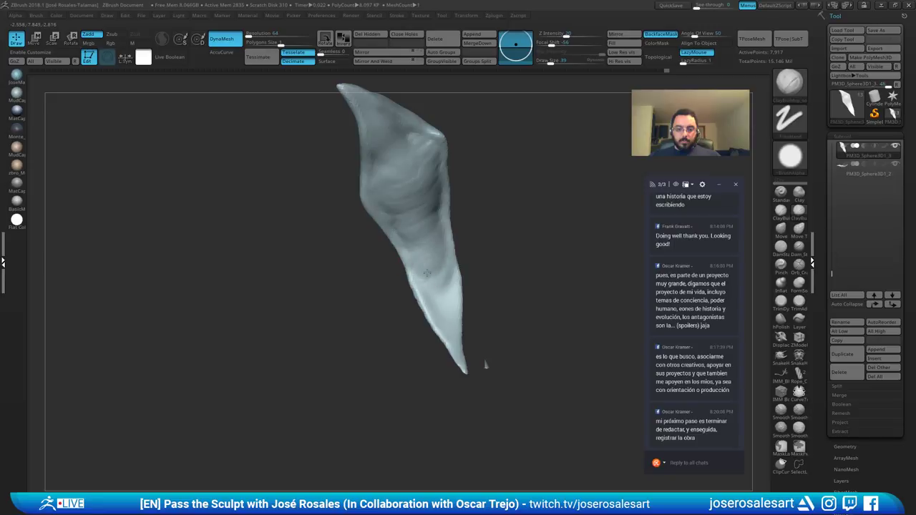
drag(434, 295, 441, 298)
right_drag(442, 298, 409, 304)
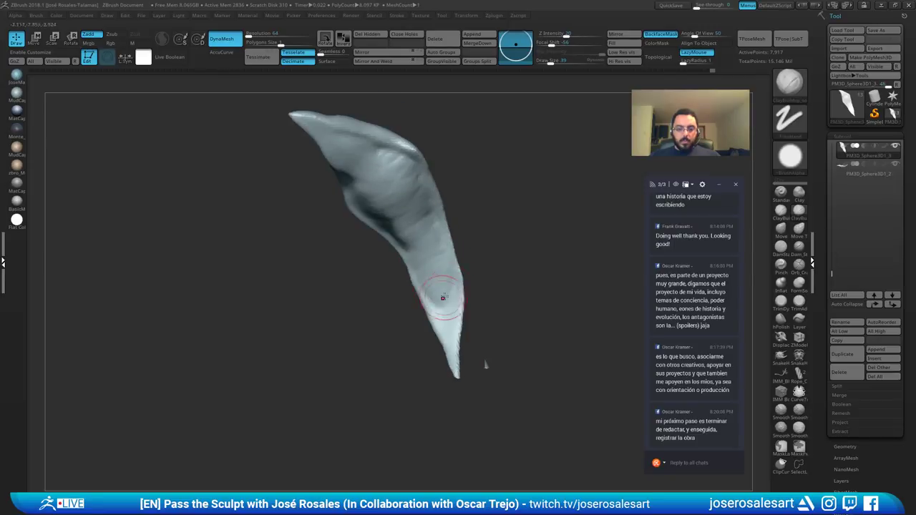
key(alt+shift+s)
Step: Reshape the middle spike's base beside the lower spike with the Move brush at draw size 36
mouse_move(509, 223)
right_down()
mouse_move(470, 231)
mouse_move(530, 198)
mouse_move(412, 206)
mouse_move(494, 216)
right_up()
mouse_move(494, 216)
ctrl+right_down()
mouse_move(504, 194)
mouse_move(419, 239)
mouse_move(456, 247)
mouse_move(421, 213)
mouse_move(401, 237)
mouse_move(376, 226)
ctrl+right_up()
key(b)
key(m)
key(v)
key(])
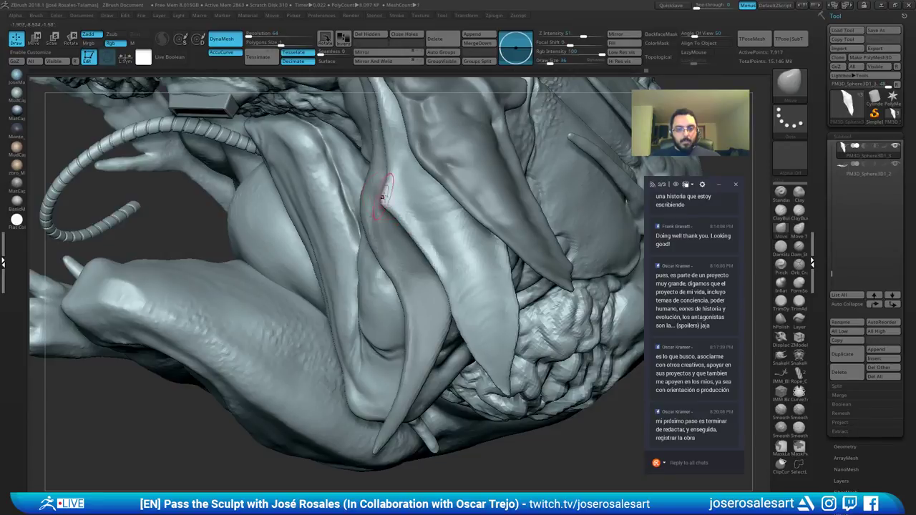
right_drag(393, 183, 385, 252)
Step: Select the upper spike and adjust its edge where it overlaps the middle spike with the Move brush at draw size 36
alt+click(379, 251)
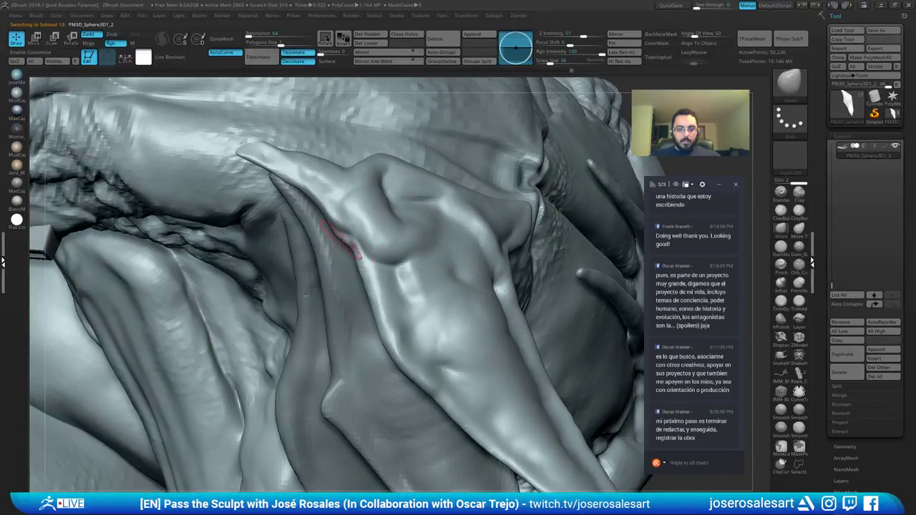
mouse_move(342, 244)
right_down()
mouse_move(332, 233)
mouse_move(351, 257)
mouse_move(358, 221)
right_up()
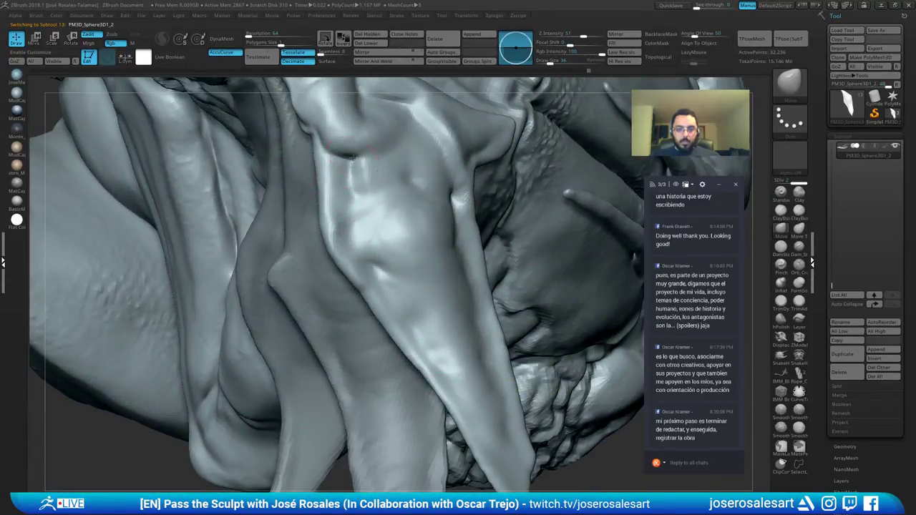
ctrl+right_drag(350, 157, 400, 209)
drag(400, 211, 391, 228)
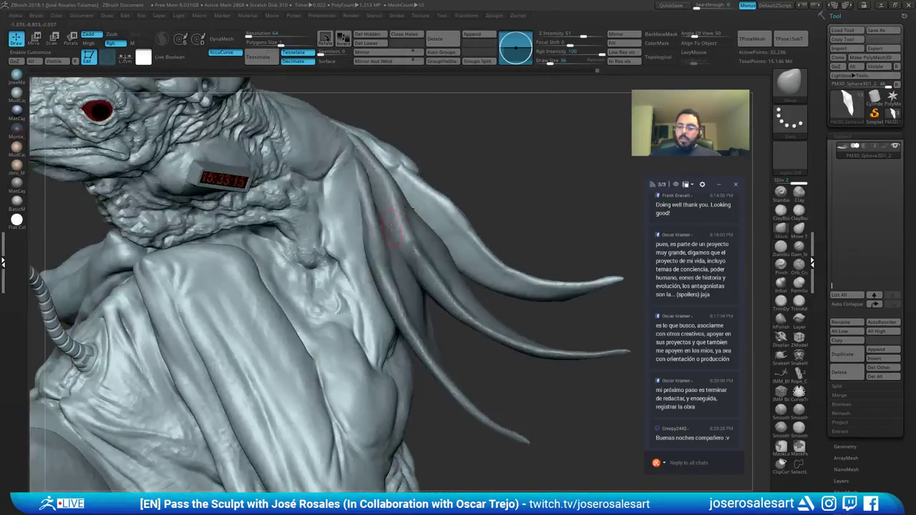
right_drag(342, 207, 352, 157)
Step: Select the middle spike and smooth its narrow base beneath the upper spike
alt+click(366, 115)
shift+drag(351, 179, 358, 187)
key(bracketright)
right_drag(362, 188, 348, 179)
key(bracketleft)
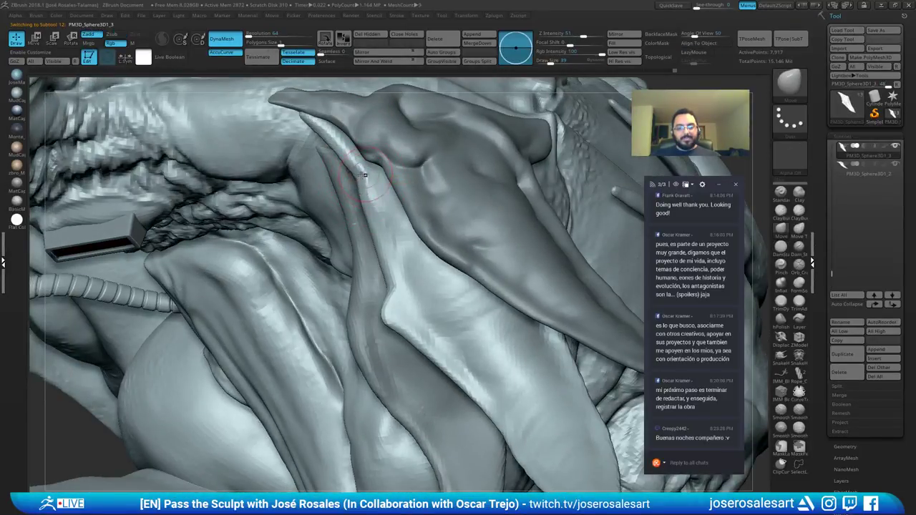
shift+drag(371, 188, 383, 206)
Step: Build up clay on the middle spike's base with the ClayBuildup brush
mouse_move(383, 206)
ctrl+right_down()
mouse_move(374, 179)
mouse_move(371, 197)
mouse_move(385, 206)
mouse_move(342, 190)
mouse_move(381, 358)
ctrl+right_up()
key(b)
key(c)
key(b)
key(s)
mouse_move(386, 419)
alt+right_down()
mouse_move(392, 312)
mouse_move(341, 267)
alt+right_up()
right_drag(325, 168, 416, 210)
key(s)
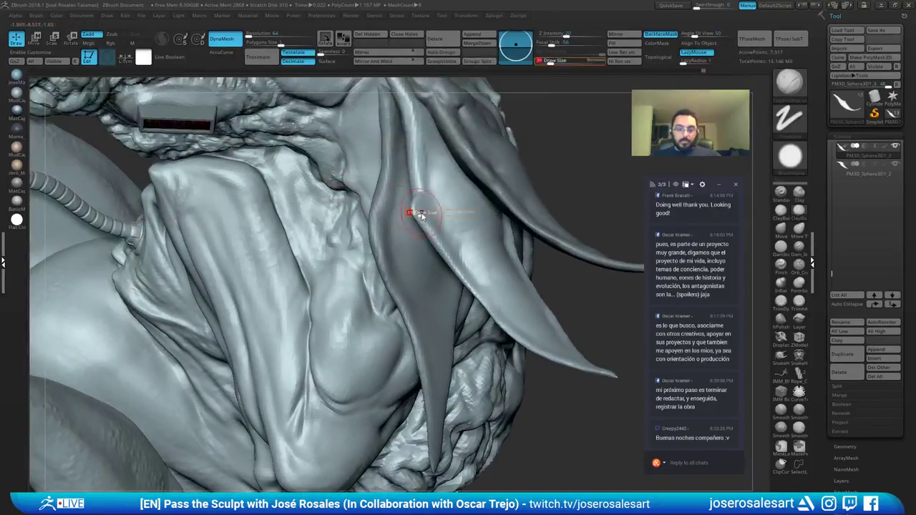
drag(415, 210, 418, 211)
mouse_move(418, 211)
right_down()
mouse_move(426, 203)
mouse_move(386, 208)
right_up()
mouse_move(452, 217)
right_down()
mouse_move(362, 254)
mouse_move(275, 255)
mouse_move(308, 248)
mouse_move(306, 204)
mouse_move(222, 215)
mouse_move(318, 231)
mouse_move(308, 287)
mouse_move(337, 236)
mouse_move(299, 173)
right_up()
Step: Refine the narrow base of the middle spike with the Standard brush at draw size 33
key(b)
key(s)
key(t)
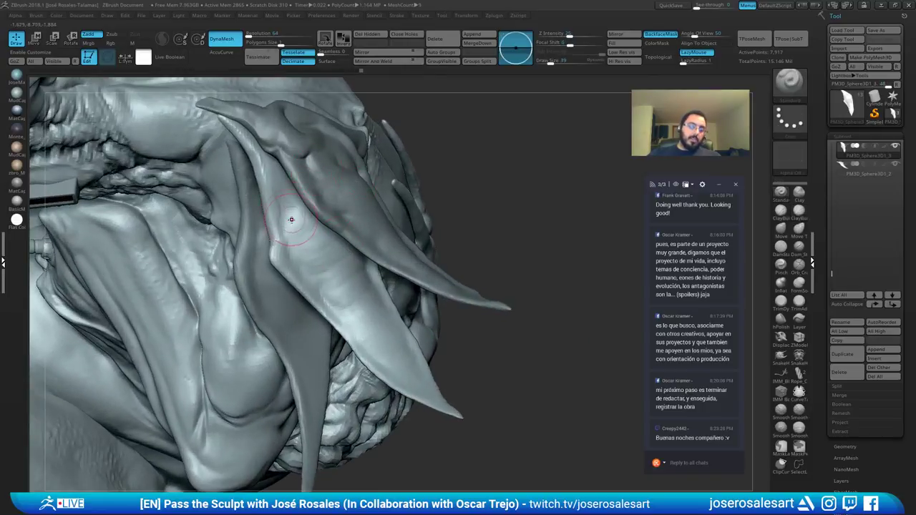
ctrl+right_drag(291, 219, 276, 219)
key(s)
drag(277, 219, 280, 219)
mouse_move(279, 219)
right_down()
mouse_move(265, 192)
mouse_move(270, 210)
right_up()
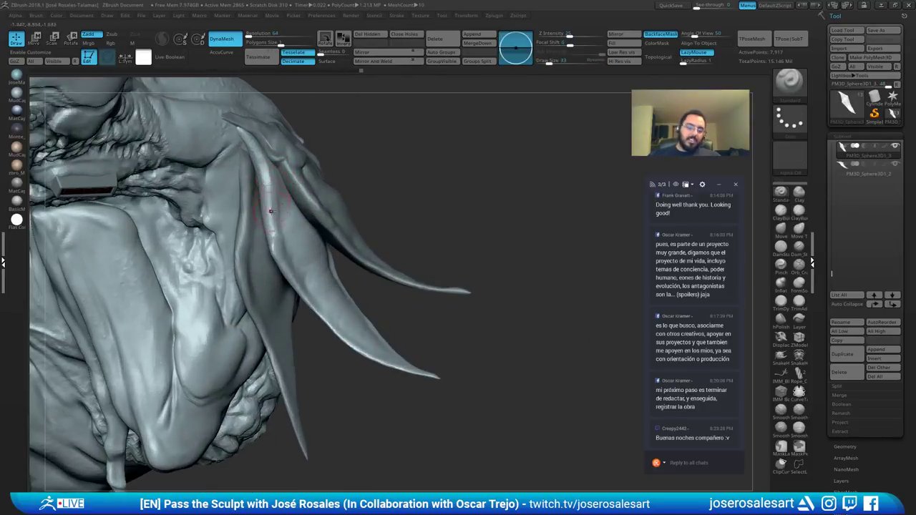
drag(270, 211, 257, 161)
mouse_move(256, 179)
right_down()
mouse_move(323, 195)
mouse_move(307, 179)
mouse_move(326, 129)
right_up()
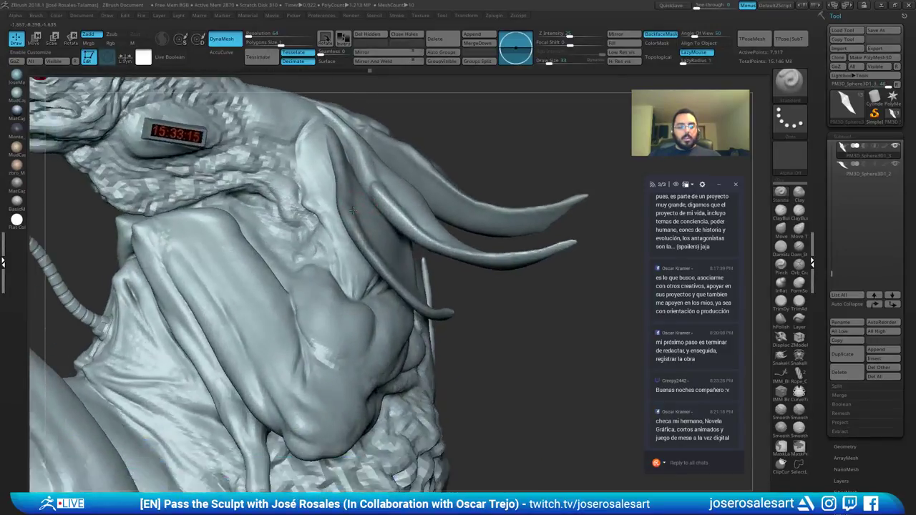
right_drag(458, 215, 382, 227)
Step: Select the upper spike and build up clay toward its tip with the ClayBuildup brush at draw size 33
alt+click(423, 223)
right_click(363, 281)
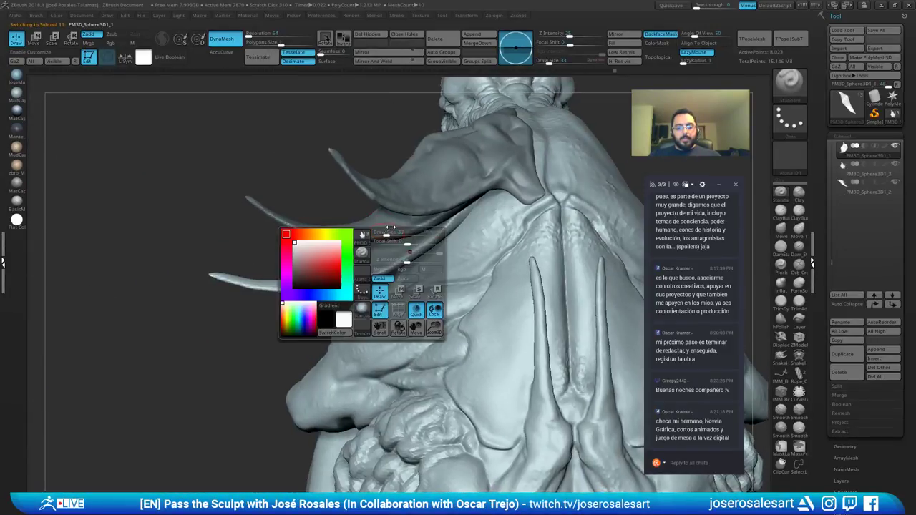
alt+click(422, 188)
mouse_move(412, 286)
right_down()
mouse_move(407, 225)
mouse_move(332, 244)
mouse_move(303, 303)
mouse_move(306, 315)
mouse_move(319, 280)
mouse_move(336, 275)
right_up()
mouse_move(308, 186)
ctrl+right_down()
mouse_move(284, 223)
mouse_move(284, 292)
ctrl+right_up()
key(b)
key(c)
key(b)
drag(284, 293, 218, 270)
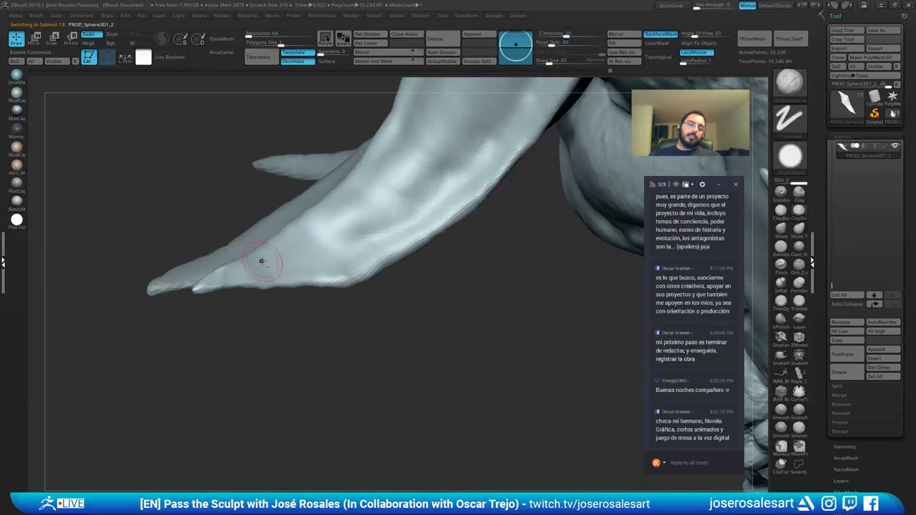
mouse_move(246, 258)
right_down()
mouse_move(250, 282)
mouse_move(242, 261)
mouse_move(255, 250)
mouse_move(190, 255)
right_up()
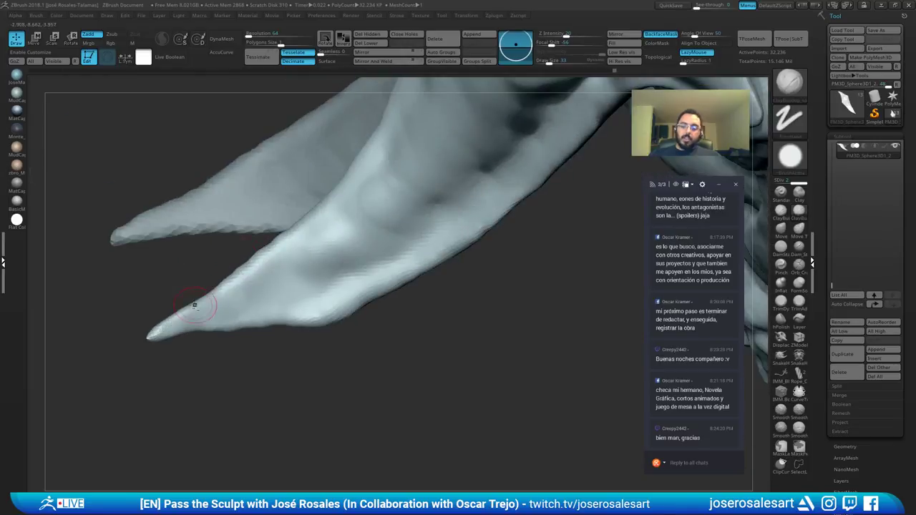
Step: Sculpt the surface near the upper spike's tip with the Standard brush at draw size 42
key(b)
key(s)
key(t)
key(s)
drag(221, 292, 225, 290)
mouse_move(223, 269)
alt+right_down()
mouse_move(237, 237)
mouse_move(247, 259)
mouse_move(275, 248)
alt+right_up()
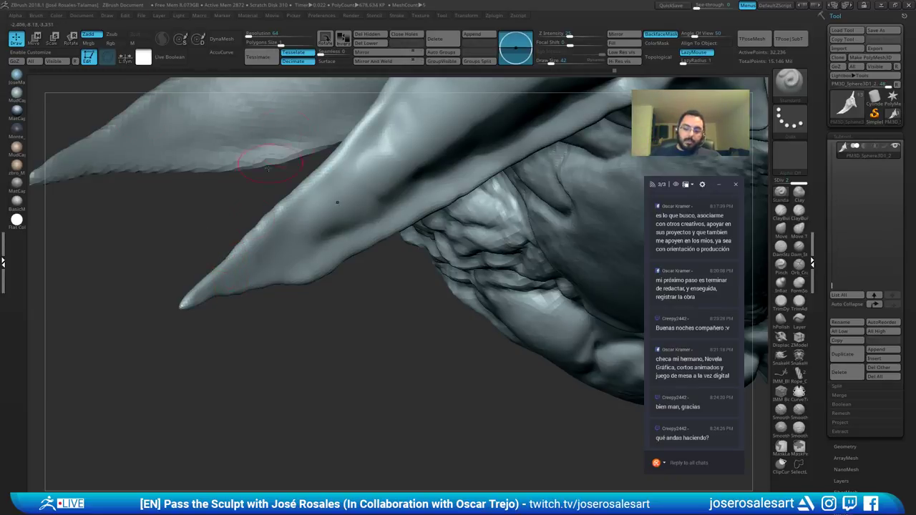
Step: Define the edge leading to the upper spike's tip with the Standard brush at draw size 17 and smooth it
mouse_move(268, 168)
right_down()
mouse_move(207, 293)
mouse_move(244, 277)
mouse_move(337, 268)
right_up()
key(s)
click(223, 282)
mouse_move(230, 262)
right_down()
mouse_move(146, 276)
mouse_move(152, 283)
right_up()
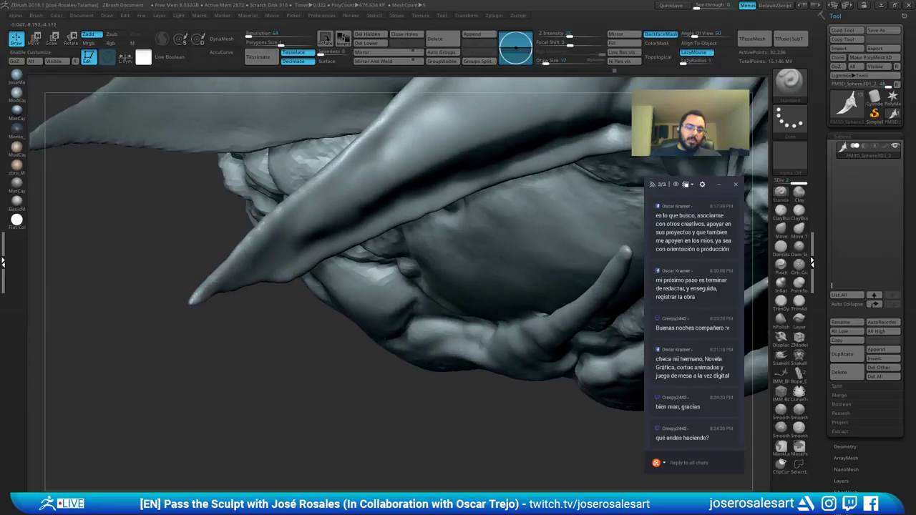
drag(215, 285, 307, 197)
right_drag(308, 197, 244, 214)
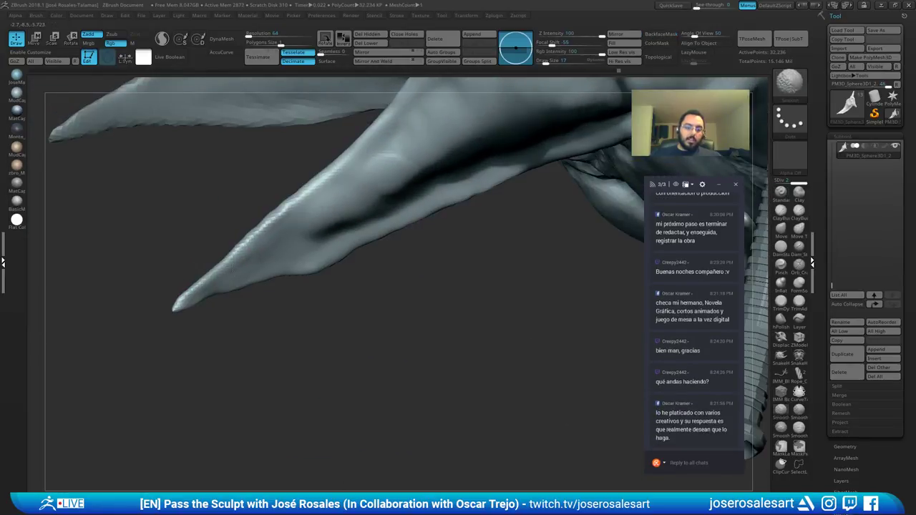
shift+drag(277, 223, 288, 211)
Step: Sculpt the opposite edge near the upper spike's tip with the Standard brush at draw size 23 and smooth it
mouse_move(276, 227)
right_down()
mouse_move(213, 270)
mouse_move(268, 277)
mouse_move(221, 184)
mouse_move(208, 236)
mouse_move(218, 251)
right_up()
key(s)
click(225, 273)
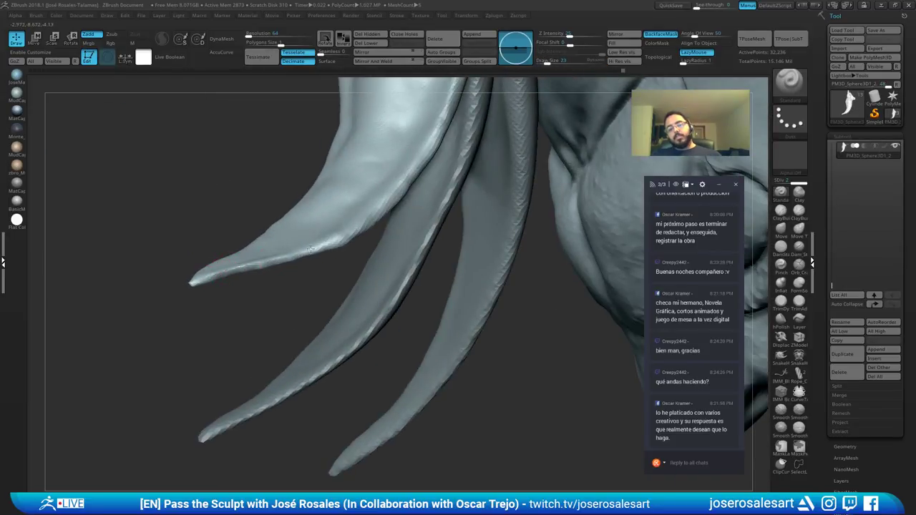
right_drag(255, 268, 278, 255)
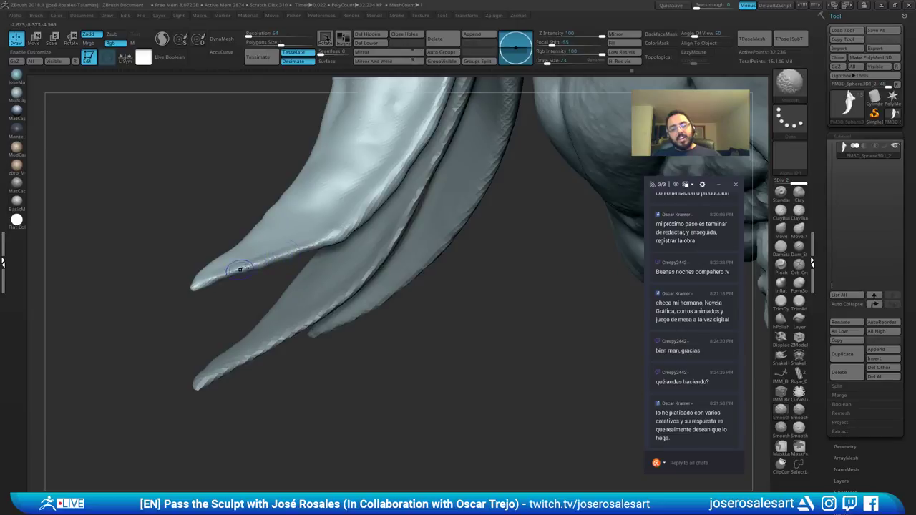
shift+drag(231, 275, 287, 254)
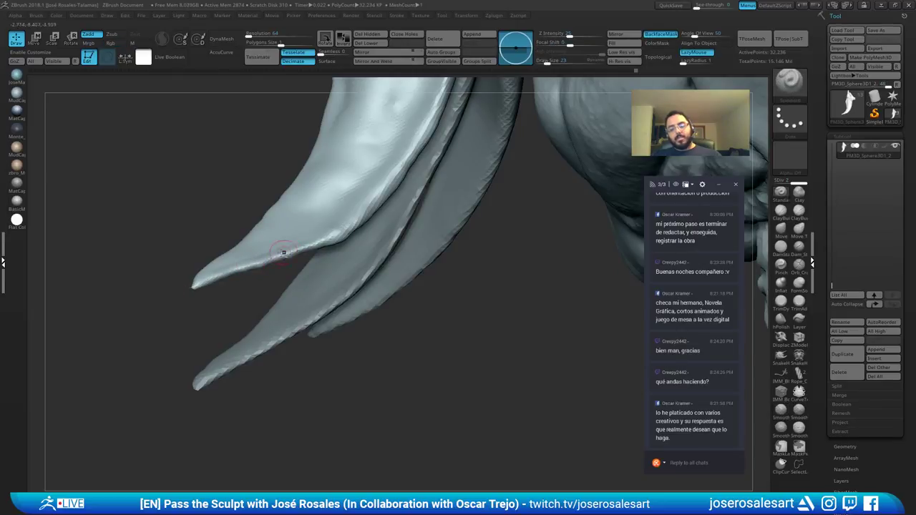
mouse_move(286, 254)
right_down()
mouse_move(239, 218)
mouse_move(385, 147)
mouse_move(278, 228)
mouse_move(260, 229)
mouse_move(293, 225)
mouse_move(272, 201)
right_up()
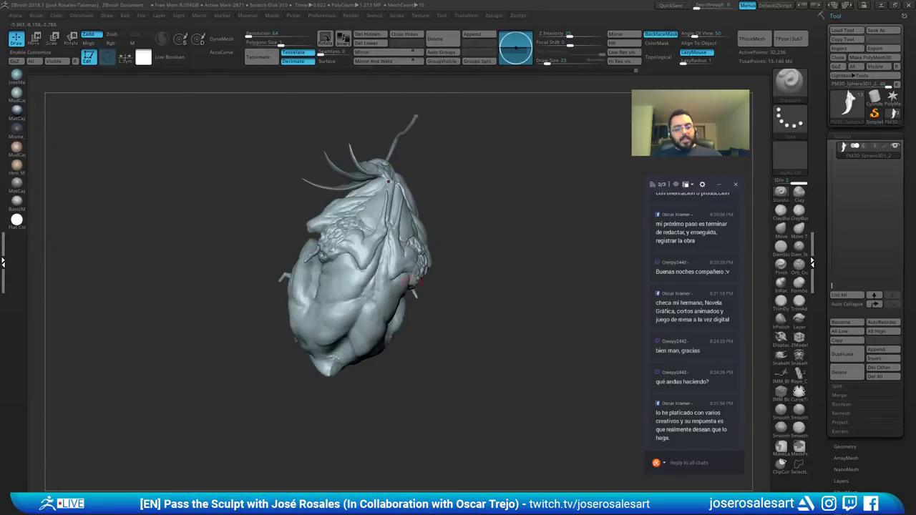
mouse_move(412, 281)
right_down()
mouse_move(336, 277)
mouse_move(290, 247)
mouse_move(350, 228)
right_up()
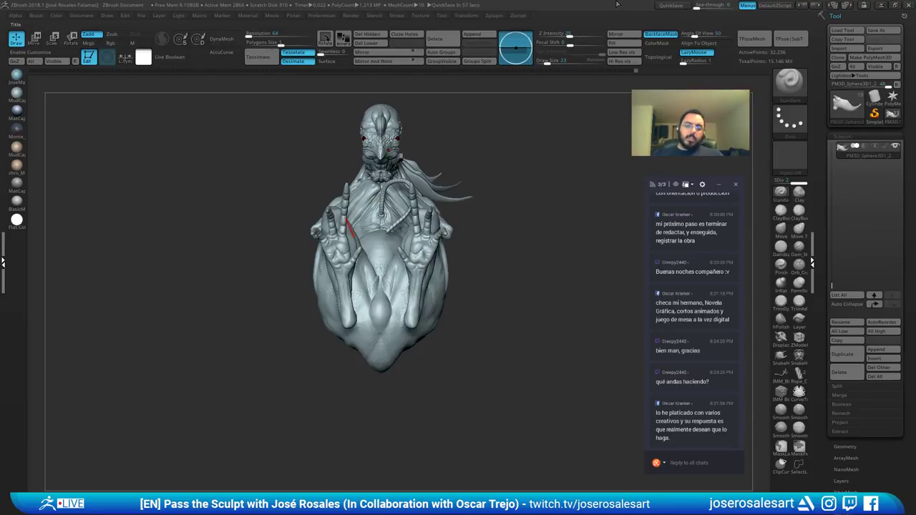
Step: Examine the shoulder spikes against the whole creature from the front, the sides and underneath
right_drag(443, 138, 395, 136)
mouse_move(398, 107)
ctrl+right_down()
mouse_move(436, 143)
mouse_move(465, 136)
ctrl+right_up()
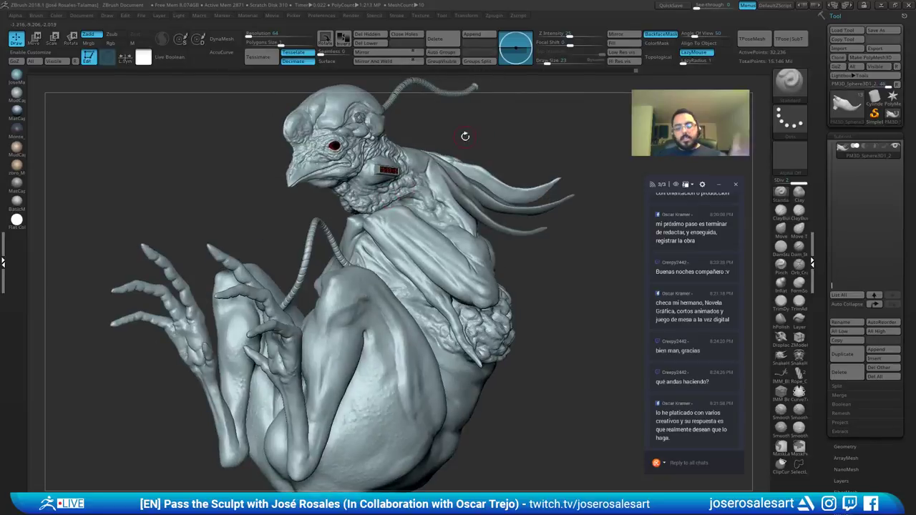
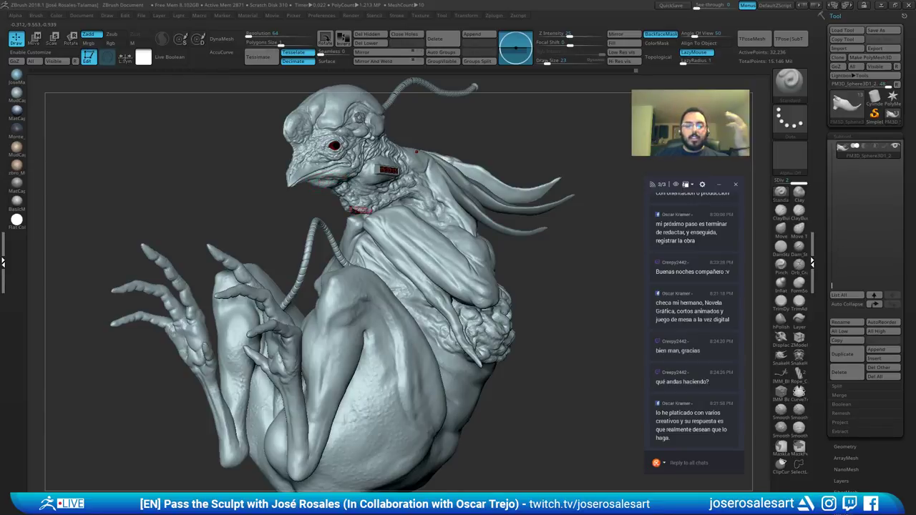
mouse_move(360, 211)
right_down()
mouse_move(405, 207)
mouse_move(350, 204)
right_up()
drag(350, 203, 332, 215)
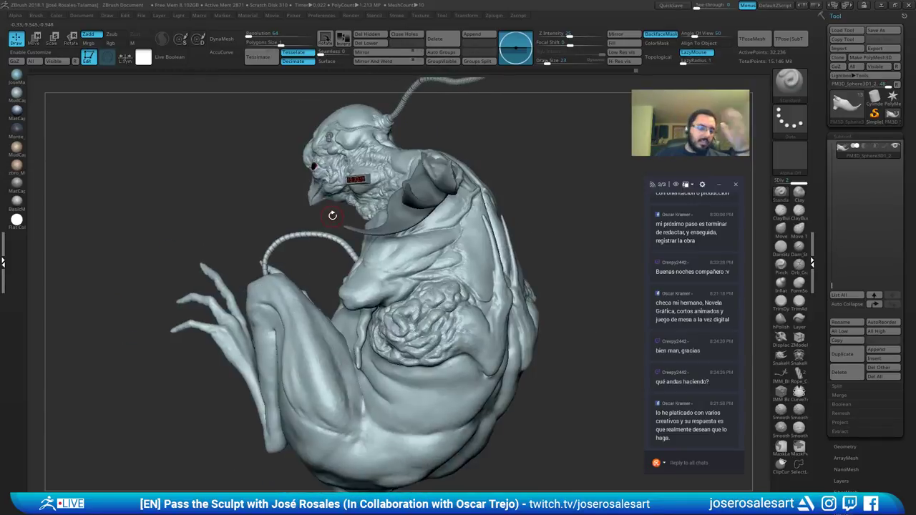
right_drag(329, 198, 524, 145)
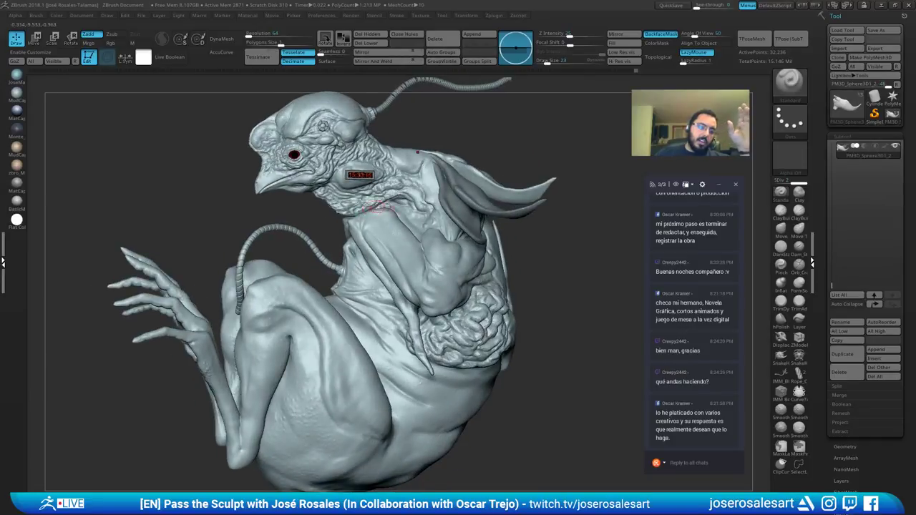
mouse_move(378, 206)
right_down()
mouse_move(534, 229)
mouse_move(487, 247)
mouse_move(380, 228)
right_up()
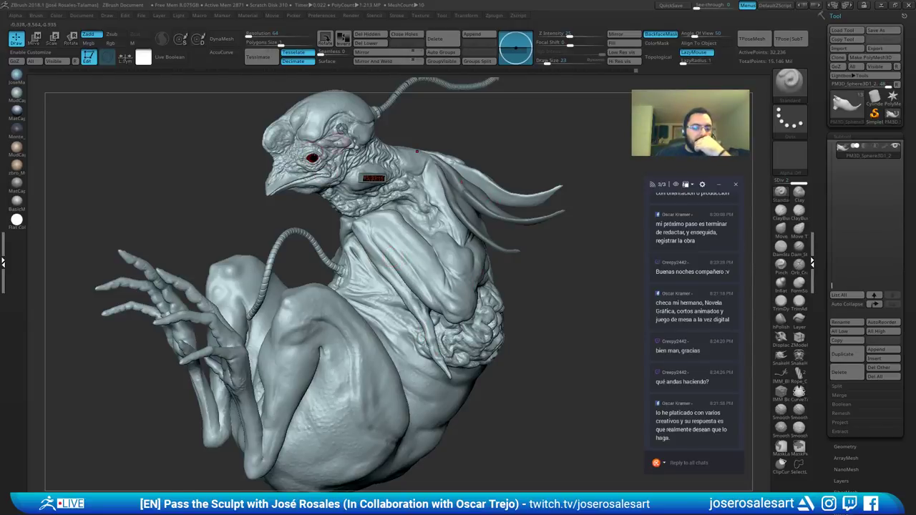
right_drag(432, 278, 430, 136)
mouse_move(311, 187)
right_down()
mouse_move(389, 235)
mouse_move(432, 206)
mouse_move(383, 242)
right_up()
key(b)
key(m)
key(v)
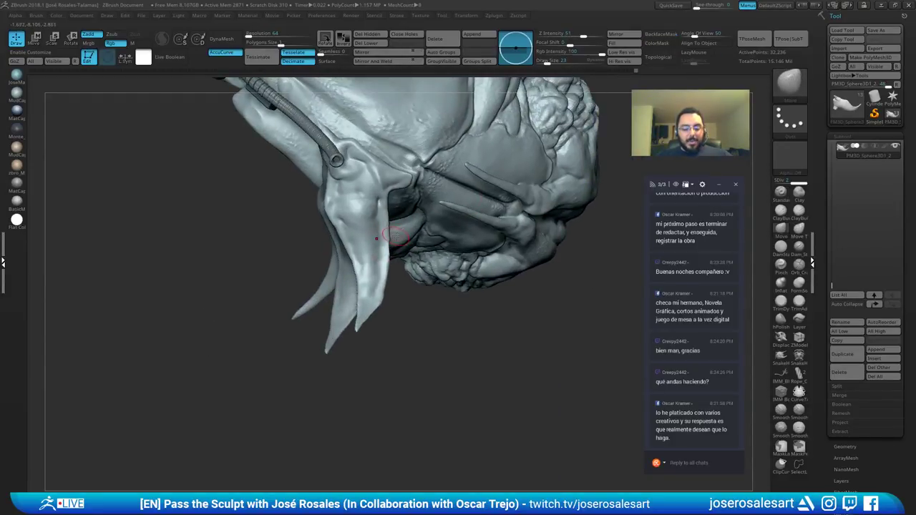
key(s)
drag(396, 237, 401, 238)
mouse_move(384, 206)
ctrl+right_down()
mouse_move(387, 250)
mouse_move(375, 231)
mouse_move(409, 252)
mouse_move(422, 308)
mouse_move(376, 304)
mouse_move(347, 265)
mouse_move(343, 304)
ctrl+right_up()
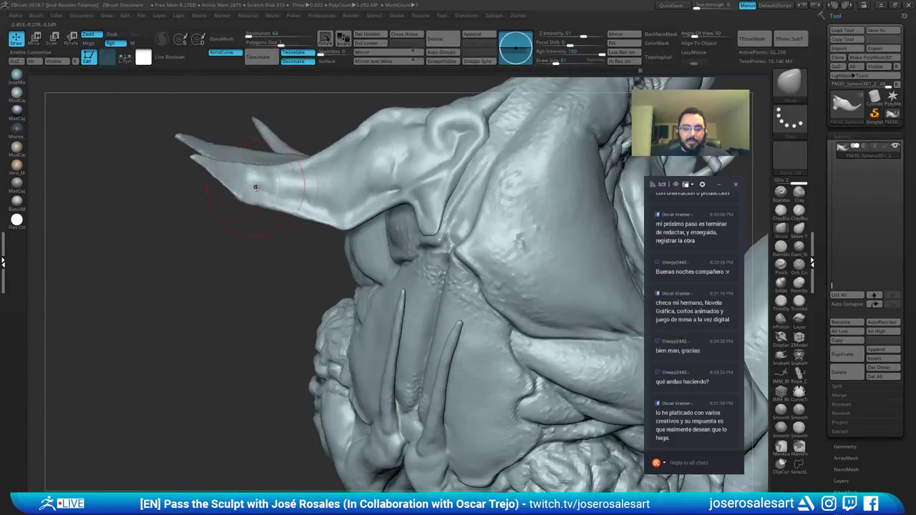
key(b)
key(s)
key(h)
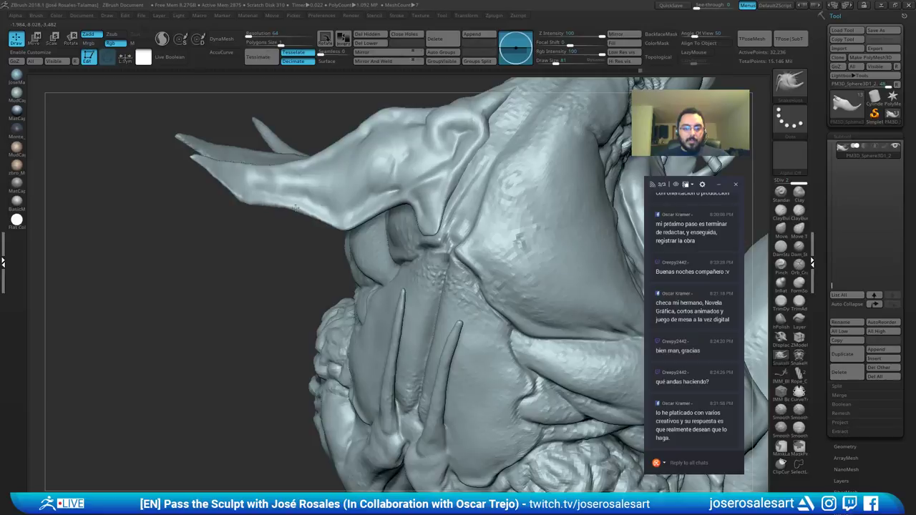
Step: Build up the corner on the upper spike's lower edge with the Clay brush at draw size 39 and smooth it
key(b)
key(c)
key(l)
key(s)
drag(340, 245, 333, 246)
mouse_move(328, 187)
ctrl+right_down()
mouse_move(331, 215)
mouse_move(336, 185)
ctrl+right_up()
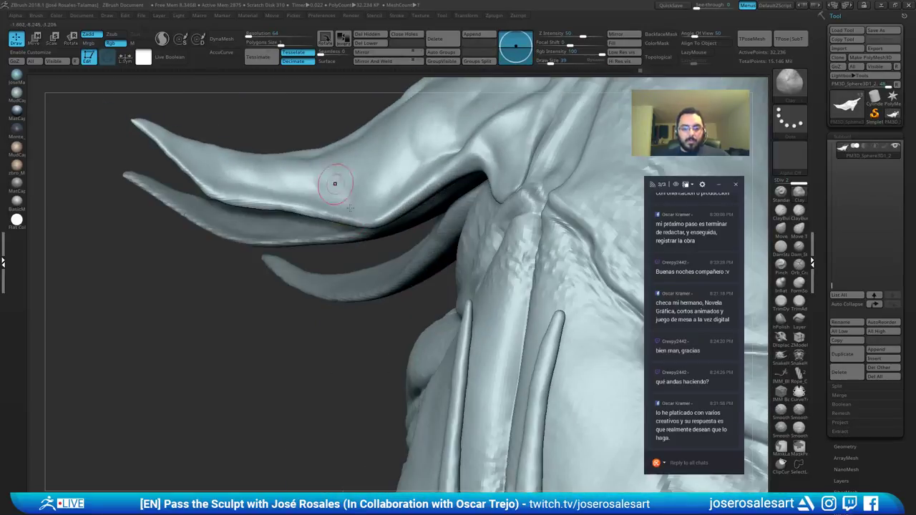
drag(350, 208, 372, 227)
right_drag(362, 202, 397, 215)
key(shift)
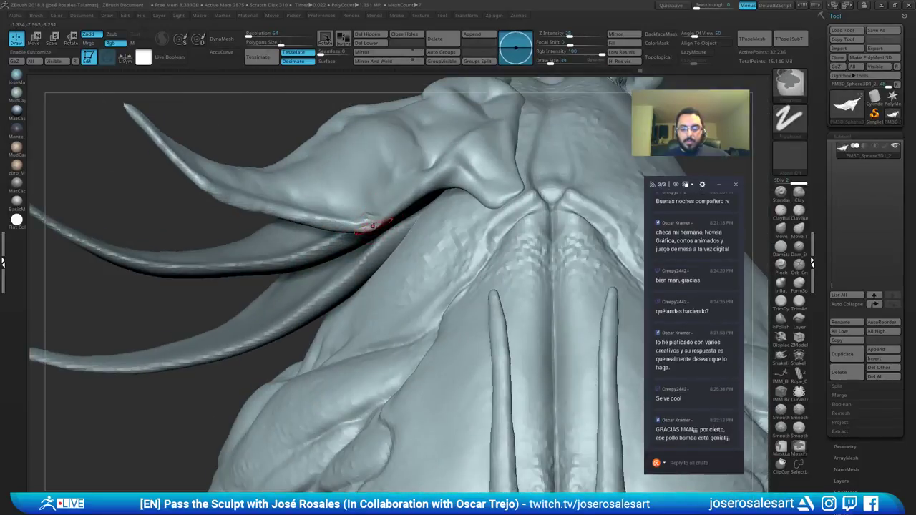
shift+drag(372, 227, 363, 220)
Step: Add more clay around the upper spike's lower corner in close-up and smooth the rough strokes into the edge
ctrl+right_drag(354, 184, 352, 232)
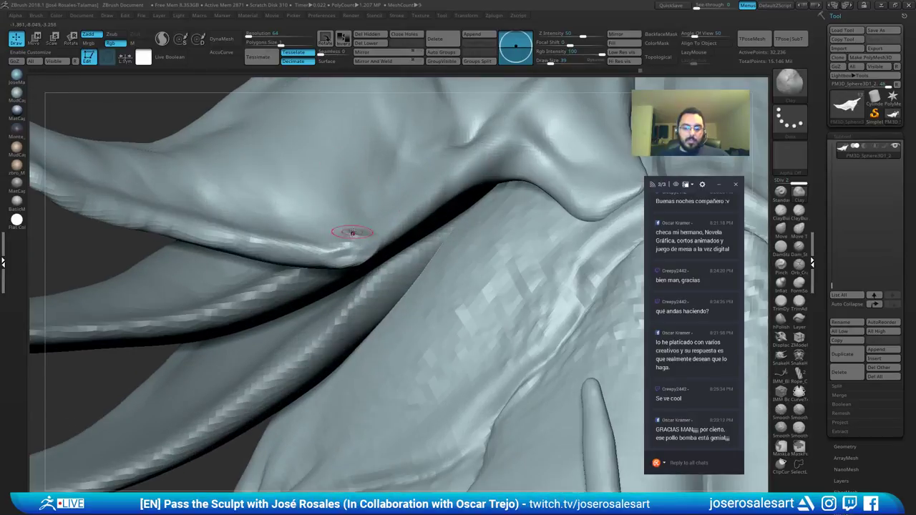
drag(353, 232, 362, 237)
right_drag(351, 232, 268, 227)
drag(343, 248, 354, 247)
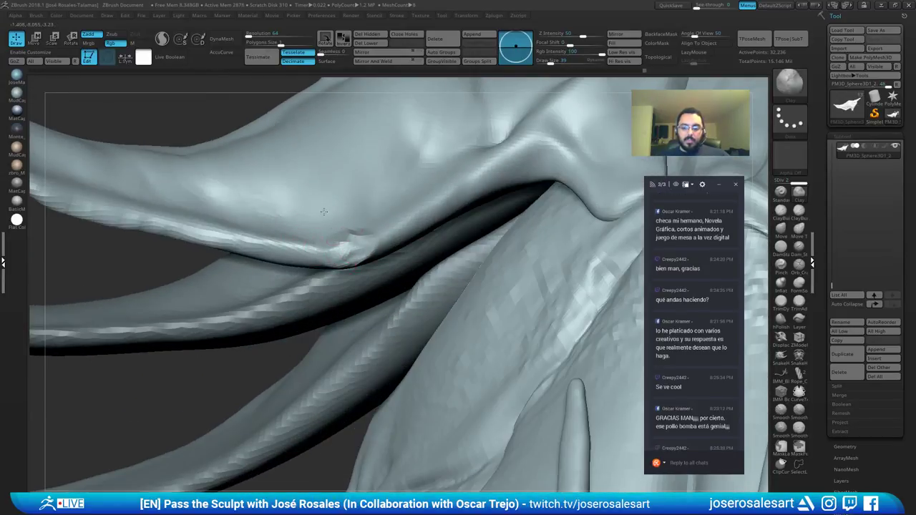
right_drag(354, 248, 346, 241)
key(shift)
shift+drag(353, 235, 350, 246)
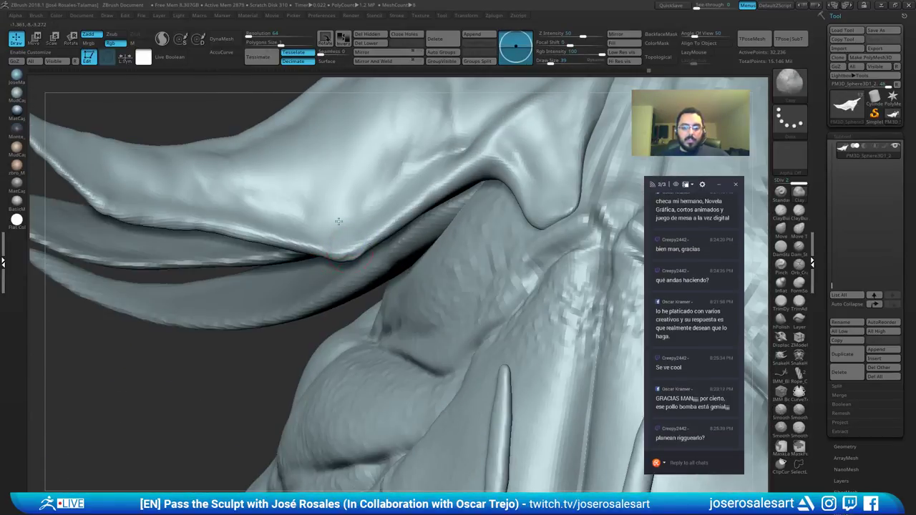
Step: Select the creature's body as the active subtool
mouse_move(349, 246)
ctrl+right_down()
mouse_move(337, 227)
mouse_move(258, 254)
mouse_move(187, 244)
mouse_move(320, 263)
mouse_move(323, 279)
mouse_move(299, 241)
mouse_move(260, 281)
mouse_move(296, 279)
mouse_move(298, 215)
mouse_move(260, 208)
ctrl+right_up()
key(shift)
key(shift+s)
key(shift+s)
alt+click(489, 275)
mouse_move(493, 267)
ctrl+right_down()
mouse_move(354, 260)
mouse_move(348, 245)
mouse_move(365, 229)
ctrl+right_up()
click(228, 214)
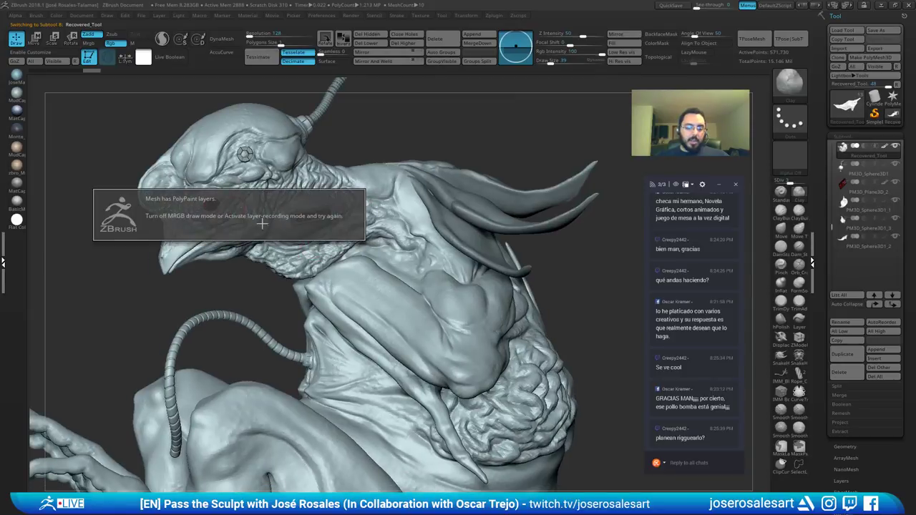
Step: Display the body's wireframe at the lowest subdivision level and examine its topology around the head, shoulders and limbs
key(shift+f)
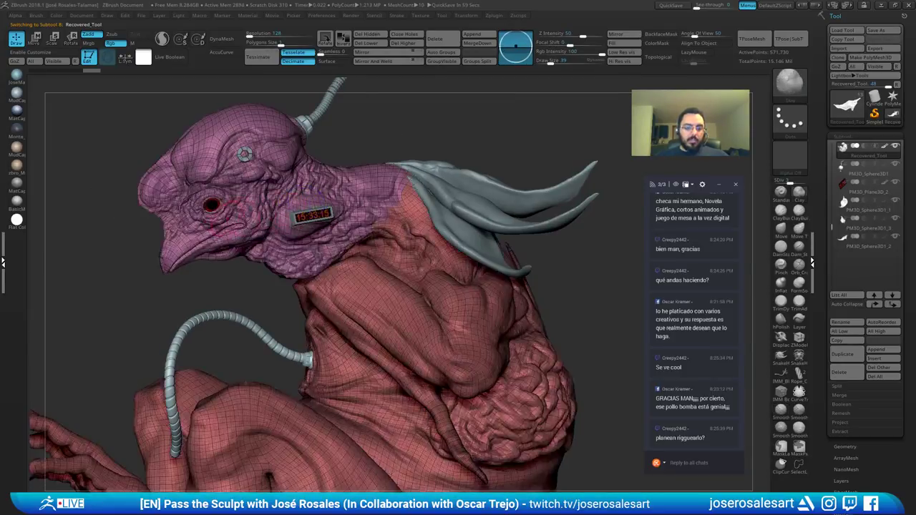
mouse_move(228, 208)
ctrl+right_down()
mouse_move(237, 233)
mouse_move(242, 216)
mouse_move(195, 212)
mouse_move(294, 215)
ctrl+right_up()
key(shift+d)
key(shift+d)
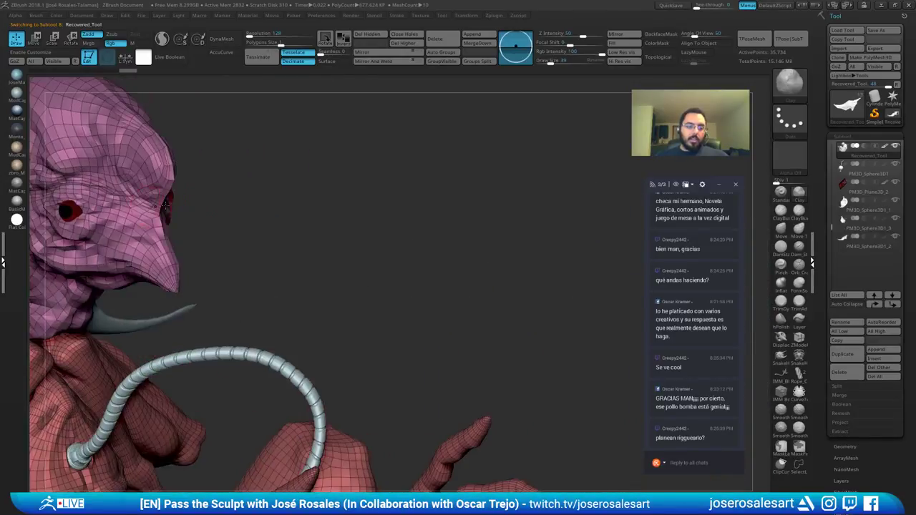
alt+right_drag(158, 222, 417, 250)
alt+right_drag(453, 208, 646, 113)
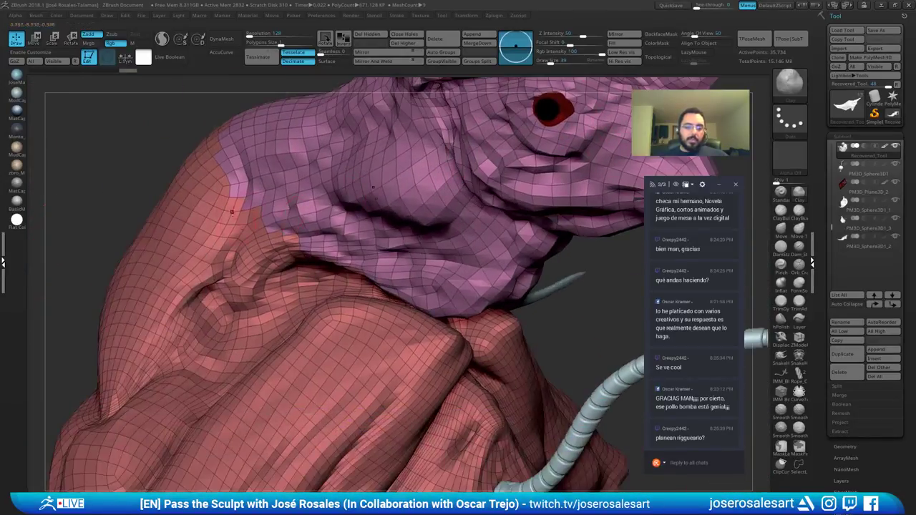
right_drag(343, 236, 286, 229)
right_drag(268, 312, 289, 223)
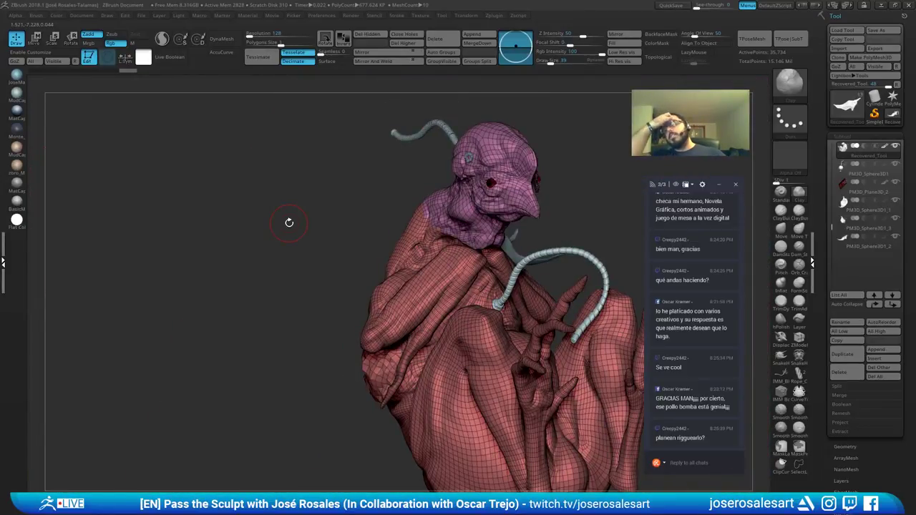
key(f)
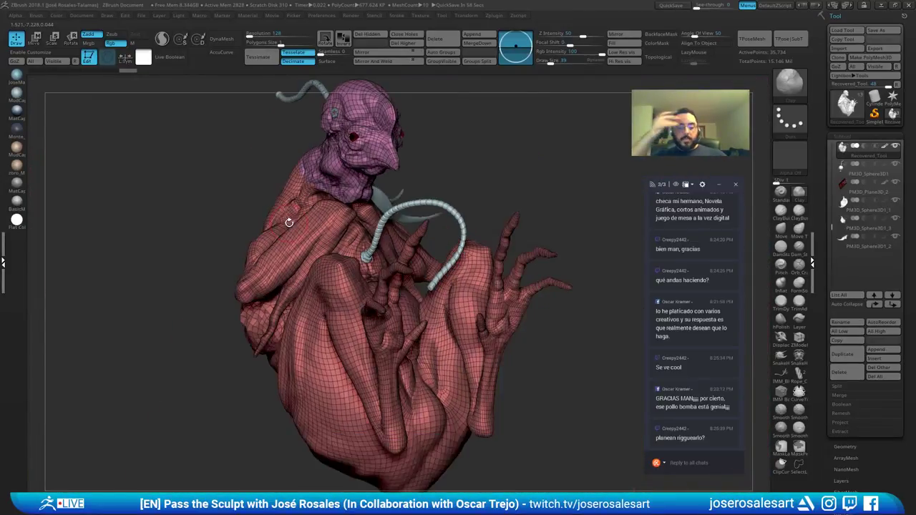
right_drag(348, 214, 153, 291)
Step: Raise the body to subdivision level 5 and hide its wireframe
key(d)
key(d)
key(d)
key(d)
key(shift+f)
Step: Select the shoulder spikes and define the upper spike's lower edge with the Standard brush at draw size 39
ctrl+right_drag(337, 241, 321, 301)
alt+click(339, 294)
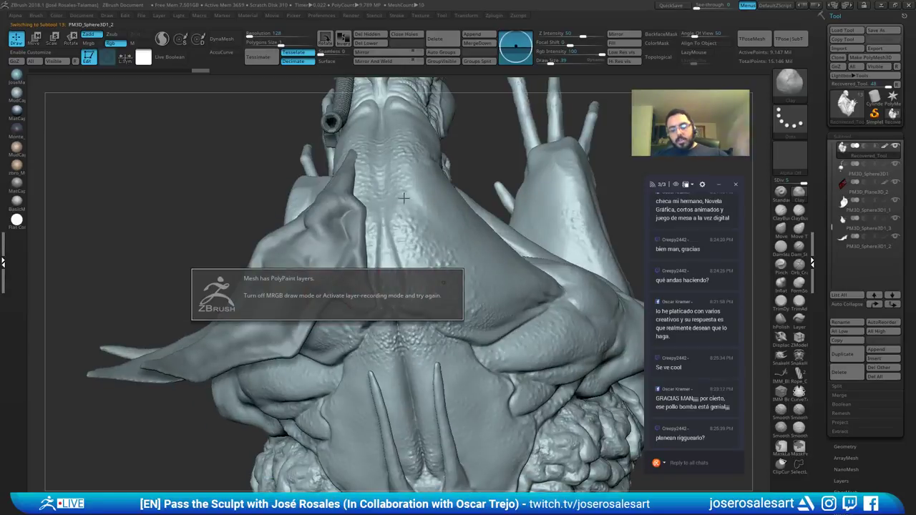
alt+click(310, 277)
mouse_move(298, 267)
alt+right_down()
mouse_move(342, 188)
mouse_move(321, 227)
alt+right_up()
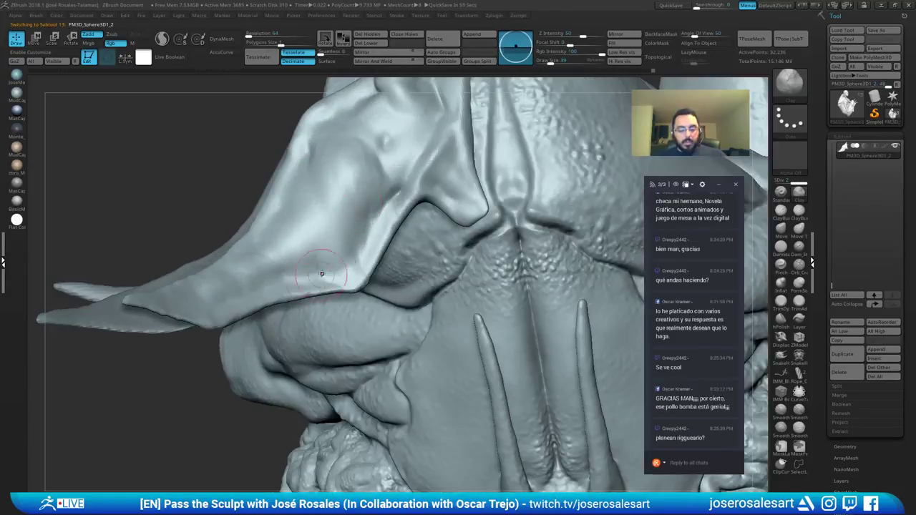
key(b)
key(s)
key(t)
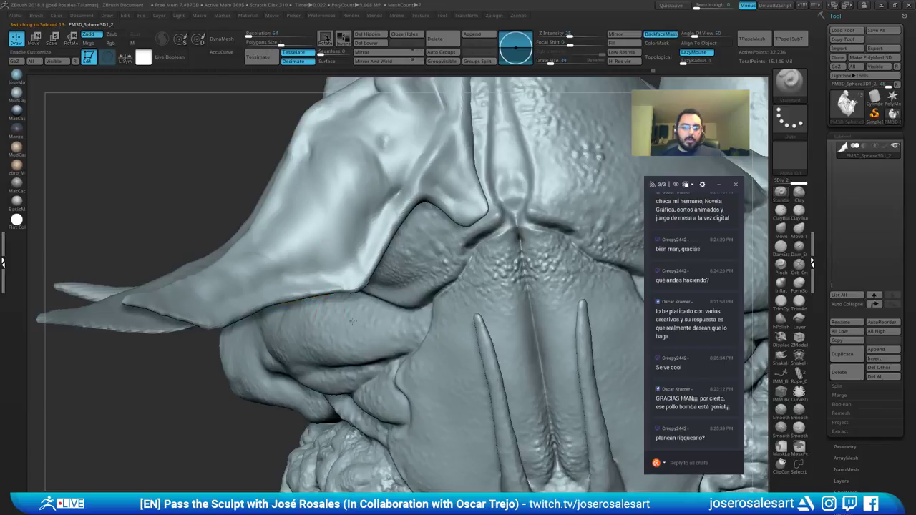
ctrl+right_drag(353, 321, 341, 236)
Step: Build up the upper spike's edge from its corner toward the tip with ClayBuildup at draw size 30, smoothing along the way
key(b)
key(c)
key(b)
key(s)
drag(351, 306, 345, 306)
mouse_move(345, 307)
right_down()
mouse_move(367, 287)
mouse_move(315, 293)
mouse_move(351, 299)
right_up()
mouse_move(273, 321)
right_down()
mouse_move(368, 283)
mouse_move(377, 262)
right_up()
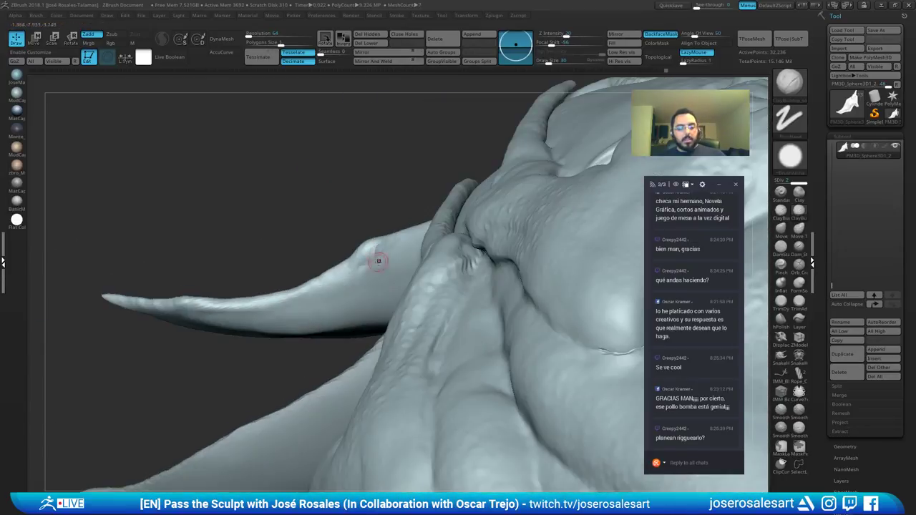
mouse_move(377, 262)
shift+mouse_down()
mouse_move(371, 254)
mouse_move(376, 262)
shift+mouse_up()
mouse_move(376, 262)
right_down()
mouse_move(407, 185)
mouse_move(382, 253)
mouse_move(364, 249)
right_up()
drag(371, 249, 293, 280)
Step: Add clay along the upper spike's inner edge near its base with the ClayBuildup brush at draw size 28
mouse_move(294, 280)
right_down()
mouse_move(244, 236)
mouse_move(131, 211)
mouse_move(136, 144)
right_up()
mouse_move(136, 143)
right_down()
mouse_move(358, 186)
mouse_move(644, 172)
right_up()
mouse_move(644, 172)
ctrl+right_down()
mouse_move(749, 228)
mouse_move(723, 240)
ctrl+right_up()
key(s)
drag(342, 224, 339, 223)
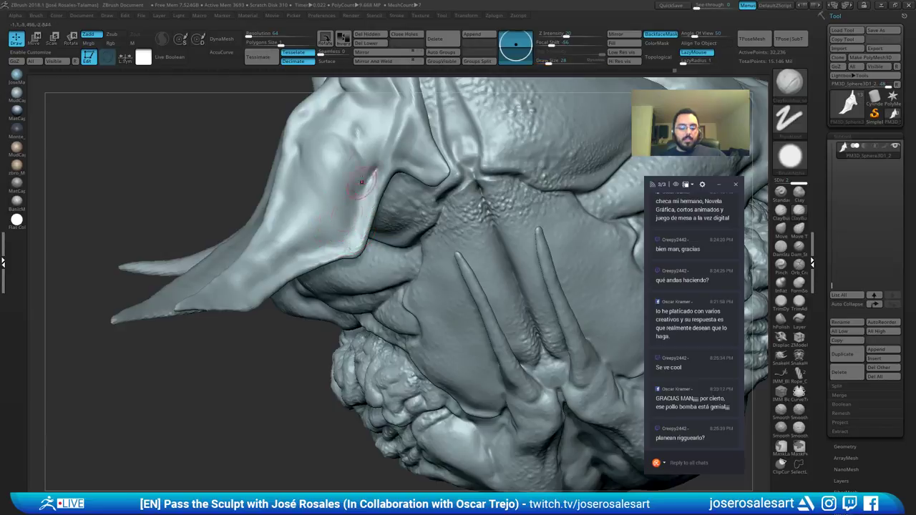
Step: Carve a crease beside the upper spike's inner edge with the DamStandard brush
key(b)
key(d)
key(s)
right_drag(337, 192, 459, 207)
drag(351, 194, 353, 211)
mouse_move(366, 181)
right_down()
mouse_move(358, 229)
mouse_move(387, 229)
mouse_move(309, 166)
mouse_move(364, 216)
right_up()
Step: Sculpt the fold between the upper spike and its base prong with the Standard brush at draw size 17
key(b)
key(s)
key(t)
key(s)
drag(365, 224, 366, 223)
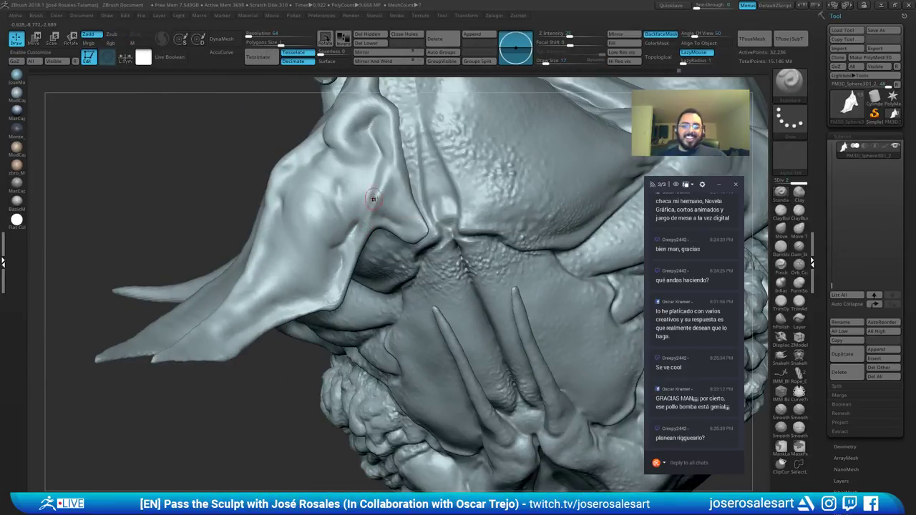
right_drag(342, 245, 372, 224)
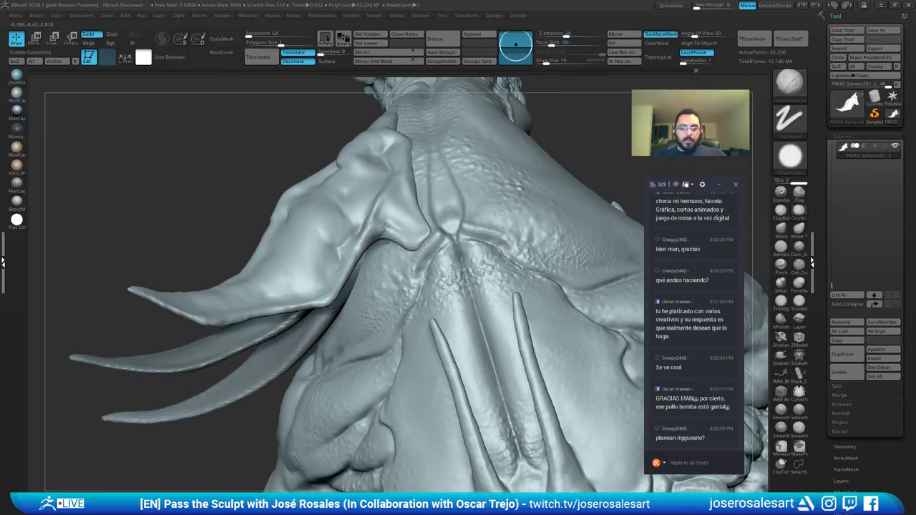
Step: Build up the folds on the upper spike's base with the ClayBuildup brush at draw sizes 19 and 26
mouse_move(364, 246)
right_down()
mouse_move(333, 228)
mouse_move(342, 244)
mouse_move(360, 244)
mouse_move(433, 194)
mouse_move(358, 197)
mouse_move(368, 188)
mouse_move(380, 255)
mouse_move(360, 198)
mouse_move(347, 222)
mouse_move(410, 241)
right_up()
right_drag(299, 270, 333, 272)
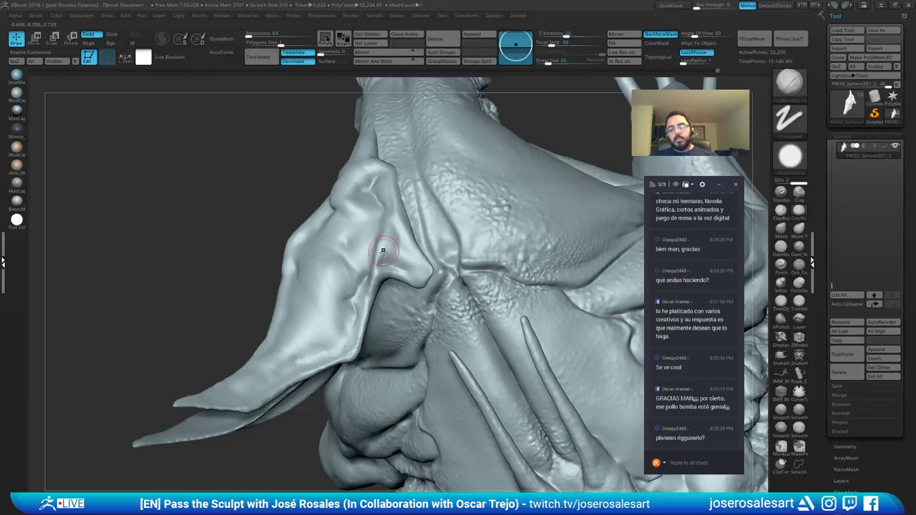
right_drag(383, 251, 391, 230)
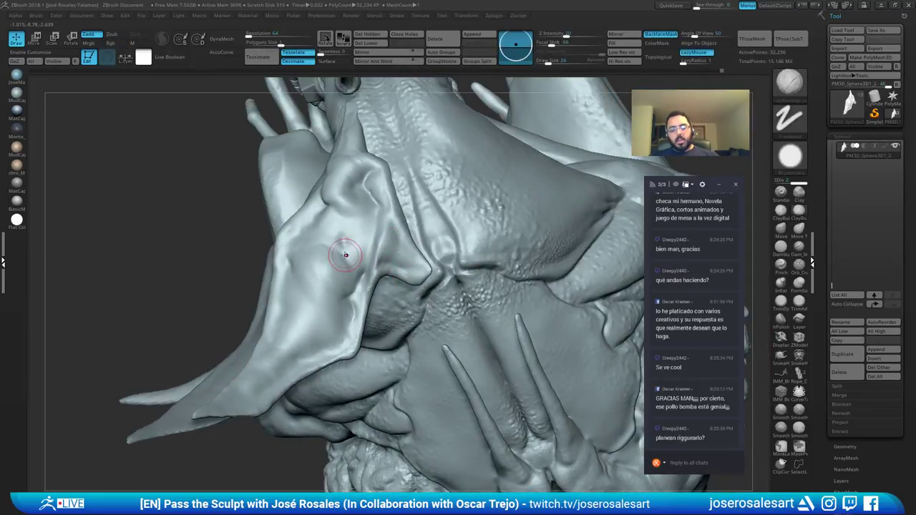
Step: Deepen the crease above the upper spike's base prong with the DamStandard brush
key(b)
key(d)
key(s)
ctrl+right_drag(400, 271, 385, 271)
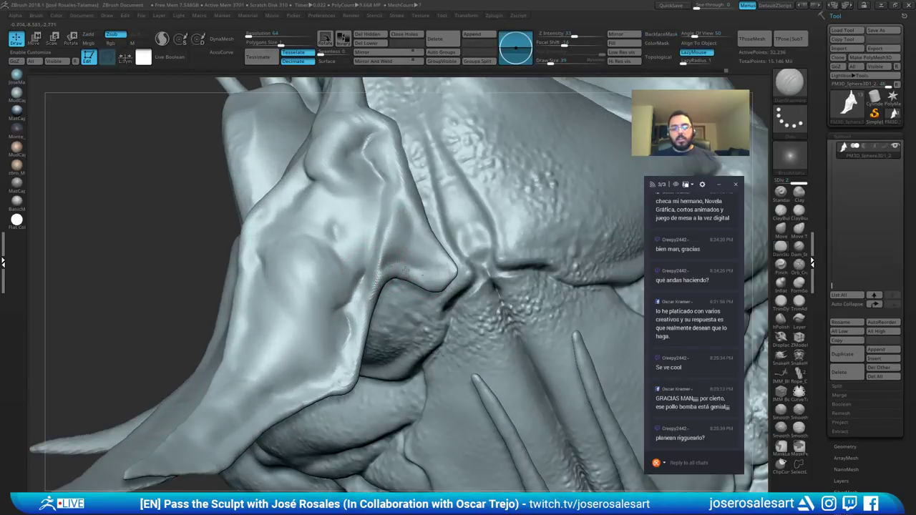
mouse_move(467, 274)
ctrl+right_down()
mouse_move(447, 215)
mouse_move(458, 247)
mouse_move(358, 286)
mouse_move(366, 268)
mouse_move(458, 221)
mouse_move(425, 153)
mouse_move(374, 215)
mouse_move(315, 262)
mouse_move(370, 250)
mouse_move(391, 168)
ctrl+right_up()
Step: Isolate the spike piece, build up the raised bump on its edge with ClayBuildup and smooth it at draw size 45
key(shift+s)
key(b)
key(c)
key(b)
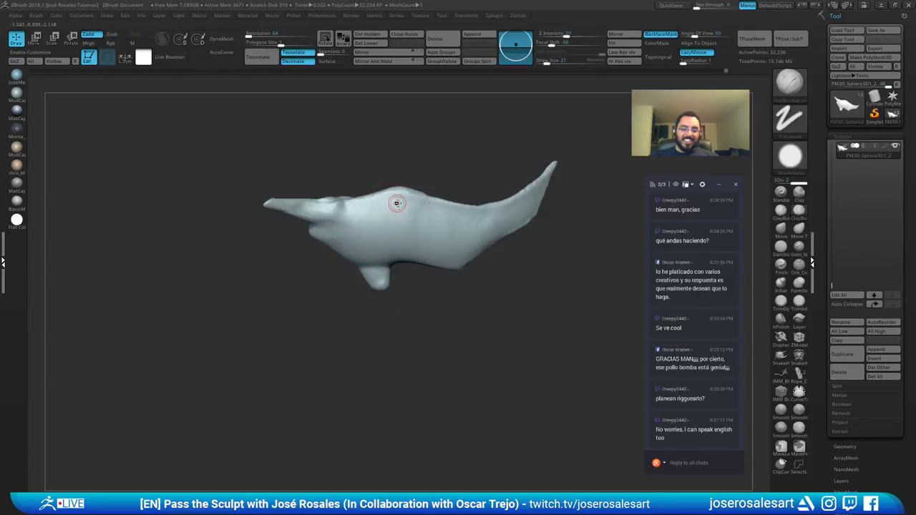
key(s)
drag(398, 202, 394, 202)
ctrl+right_drag(415, 195, 399, 199)
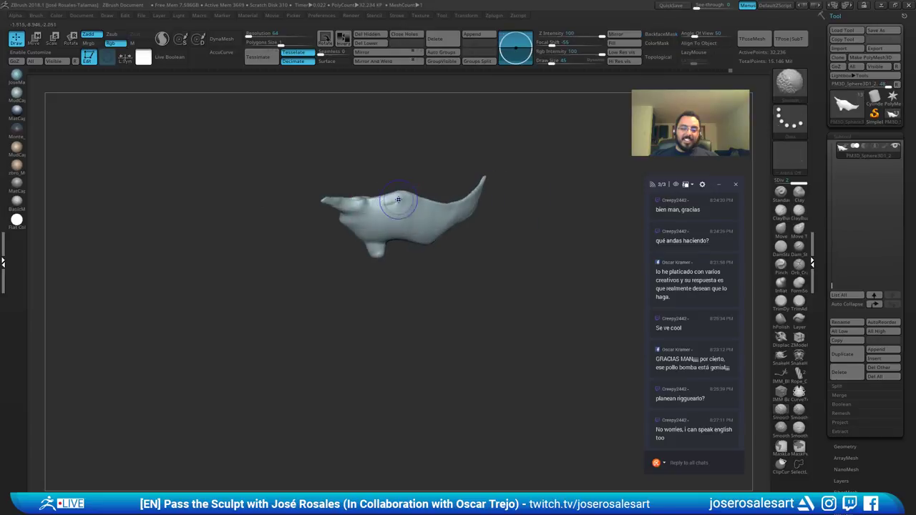
shift+drag(399, 199, 352, 213)
right_drag(352, 213, 401, 207)
Step: Fill out the isolated spike's broad surface with the ClayBuildup brush at draw size 81 and smooth the strokes
key(s)
drag(401, 208, 405, 209)
mouse_move(401, 215)
right_down()
mouse_move(388, 224)
mouse_move(396, 208)
right_up()
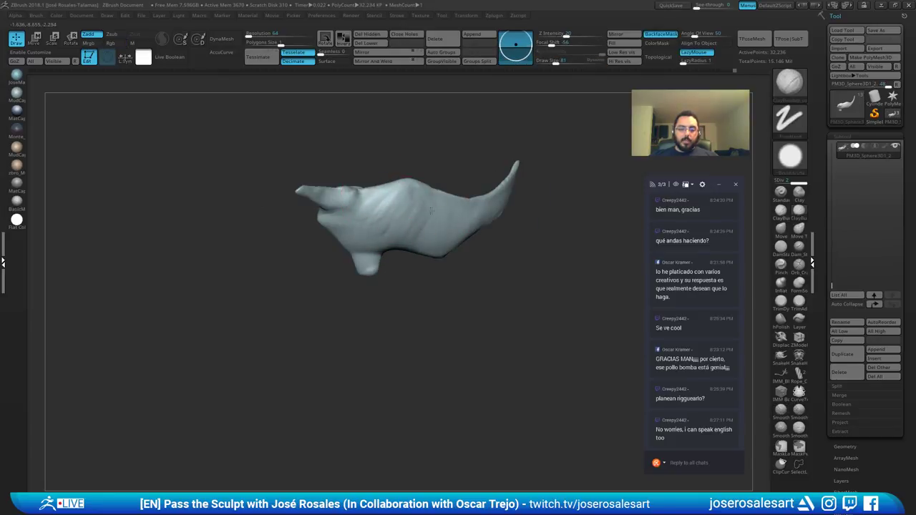
drag(431, 211, 415, 233)
mouse_move(408, 225)
right_down()
mouse_move(370, 222)
mouse_move(410, 225)
right_up()
mouse_move(409, 225)
shift+mouse_down()
mouse_move(390, 233)
mouse_move(368, 219)
shift+mouse_up()
Step: Raise the isolated spike's long edge with the Standard brush at draw size 73, smooth it, and show the whole creature again
alt+right_drag(435, 230, 455, 234)
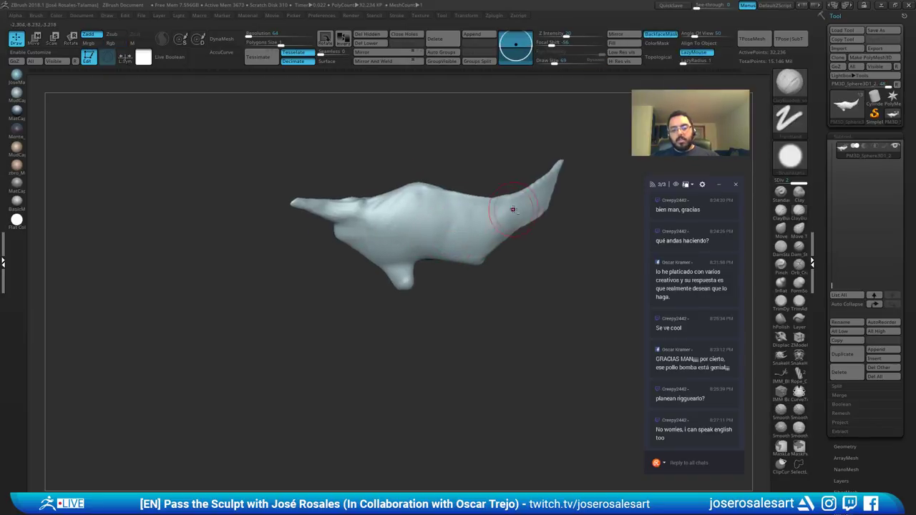
alt+right_drag(474, 170, 397, 242)
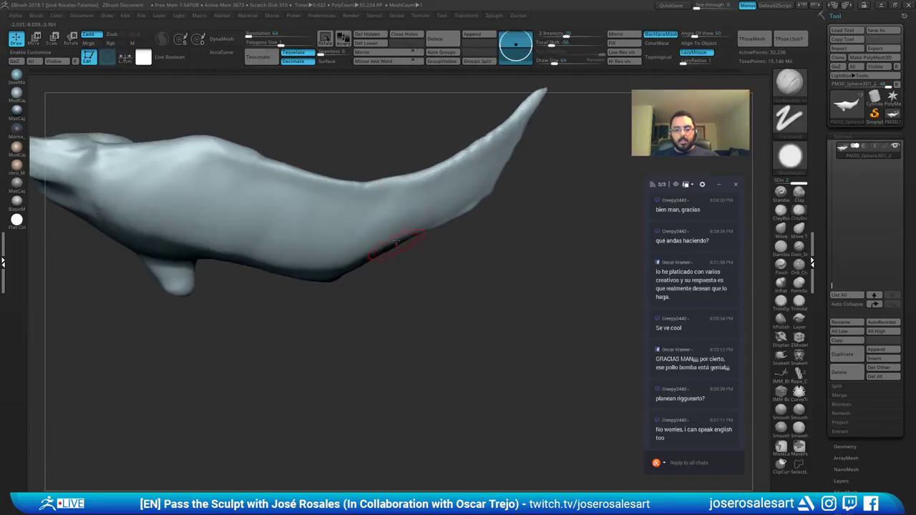
key(b)
key(s)
key(t)
key(bracketright)
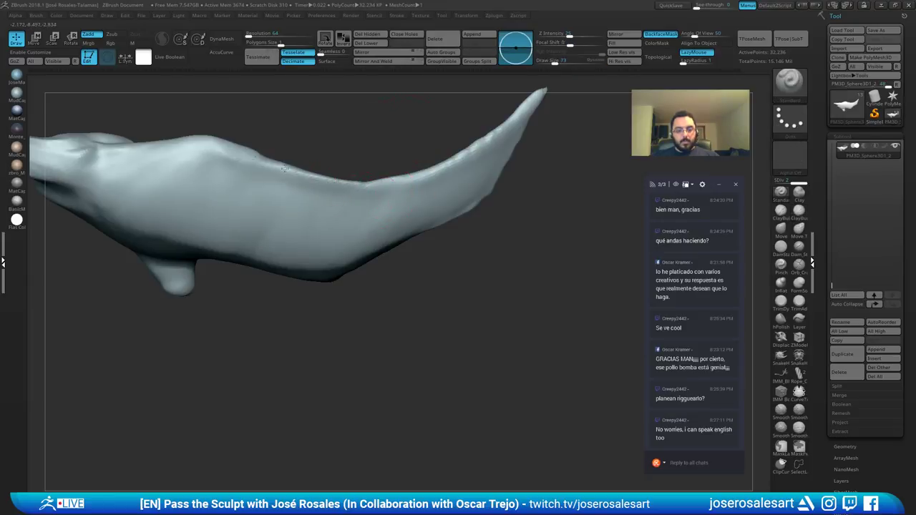
mouse_move(285, 168)
mouse_down()
mouse_move(268, 169)
mouse_move(308, 179)
mouse_up()
mouse_move(322, 181)
right_down()
mouse_move(365, 179)
mouse_move(412, 244)
right_up()
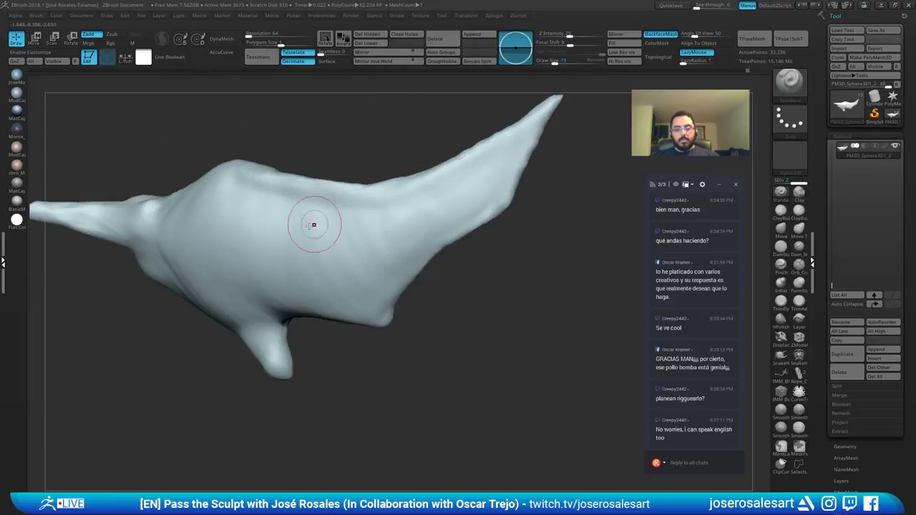
ctrl+right_drag(314, 225, 377, 203)
shift+drag(376, 193, 315, 176)
ctrl+right_drag(354, 204, 358, 139)
key(shift+s)
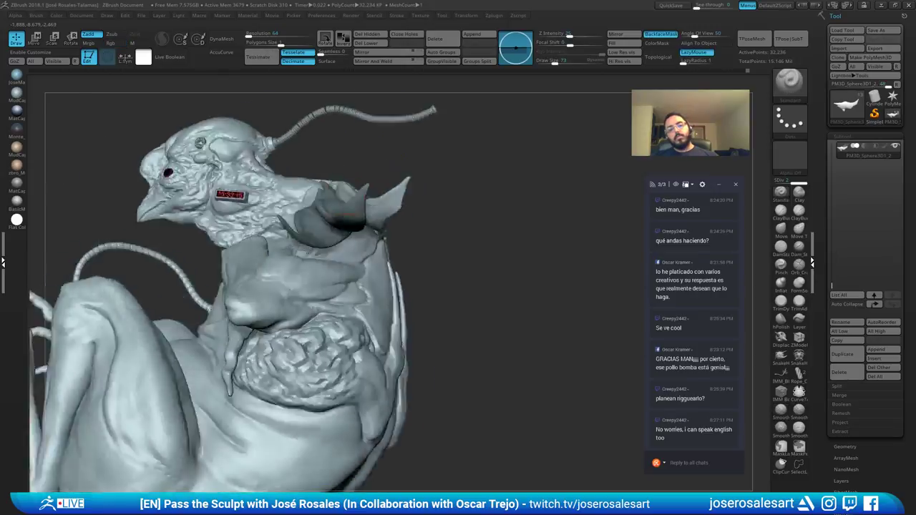
Step: Isolate the spike again and build up its base prong's tip with ClayBuildup at draw size 45, smoothing the strokes
mouse_move(308, 252)
right_down()
mouse_move(215, 247)
mouse_move(385, 267)
mouse_move(351, 265)
mouse_move(361, 255)
mouse_move(332, 293)
mouse_move(390, 290)
mouse_move(385, 335)
right_up()
right_drag(385, 335, 368, 312)
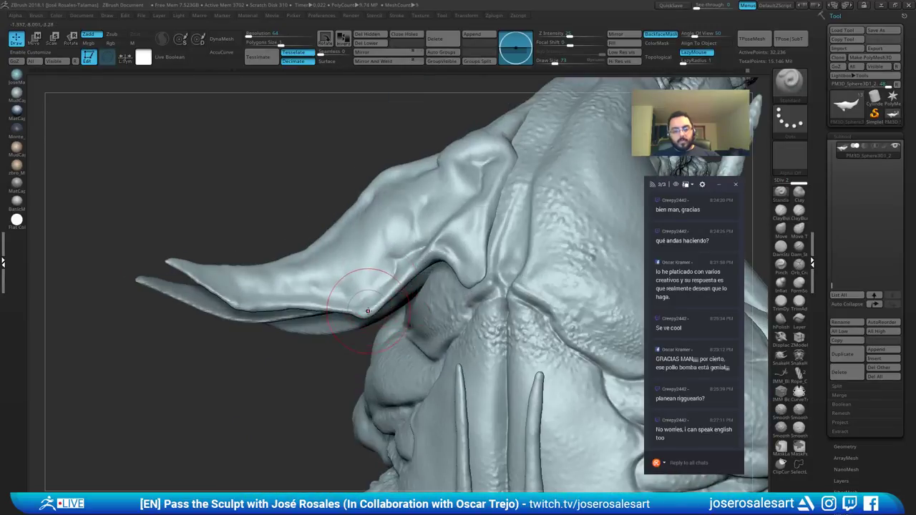
key(1)
key(s)
drag(368, 311, 361, 310)
mouse_move(366, 307)
right_down()
mouse_move(377, 305)
mouse_move(383, 331)
right_up()
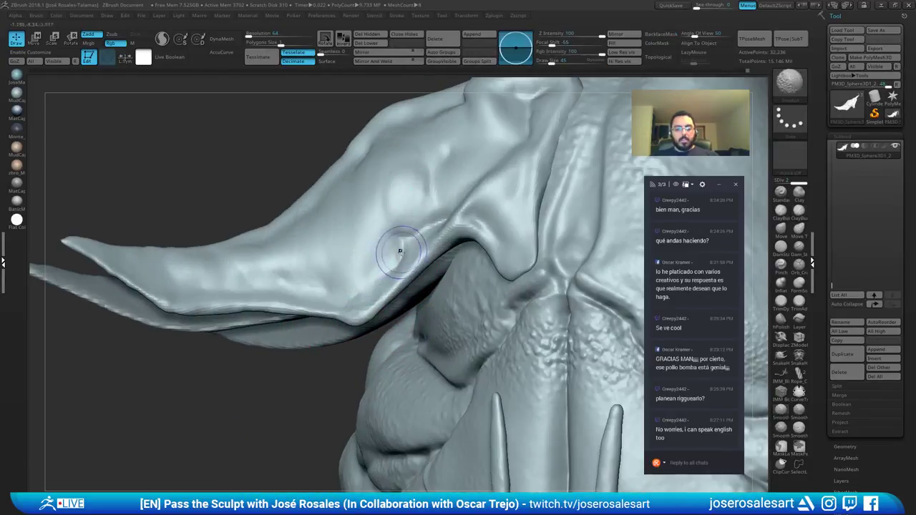
key(shift+s)
right_drag(401, 252, 372, 260)
right_drag(351, 323, 436, 279)
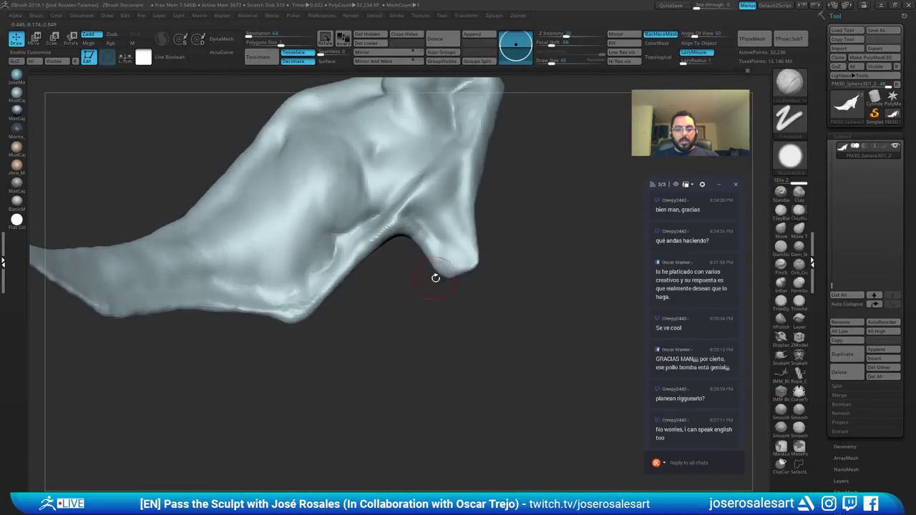
mouse_move(456, 250)
mouse_down()
mouse_move(478, 261)
mouse_move(474, 268)
mouse_up()
right_drag(484, 268, 521, 261)
mouse_move(477, 256)
shift+mouse_down()
mouse_move(468, 272)
mouse_move(458, 268)
shift+mouse_up()
Step: Refine the prong's rounded tip and outer edge with ClayBuildup at draw sizes 36 and 33, smoothing between strokes
mouse_move(514, 269)
right_down()
mouse_move(454, 260)
mouse_move(437, 228)
right_up()
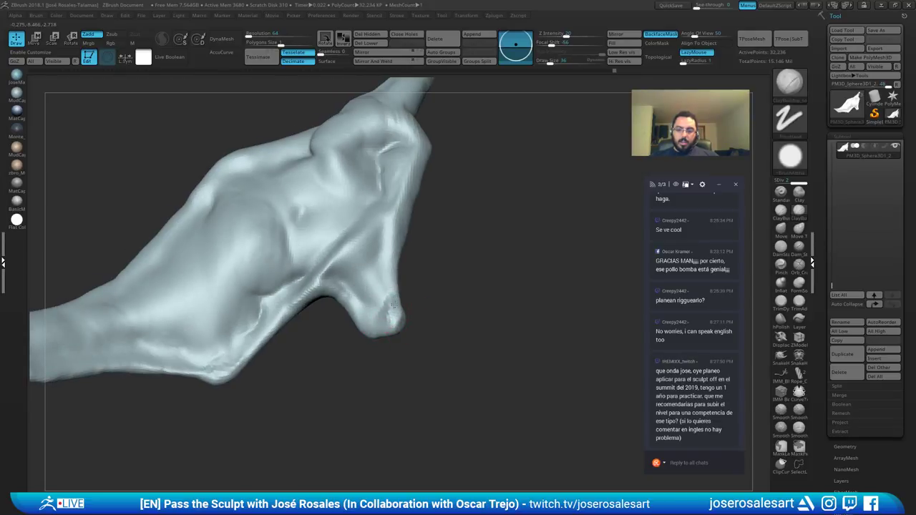
shift+drag(393, 312, 388, 334)
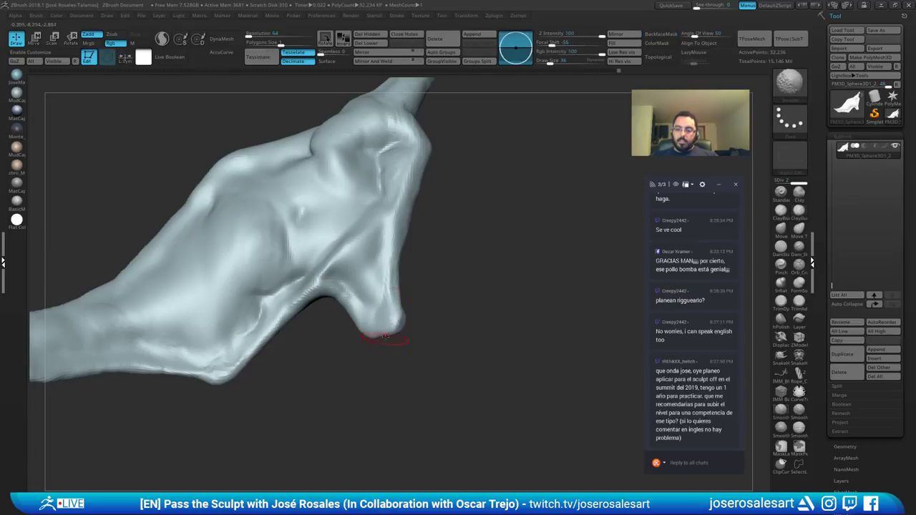
mouse_move(388, 334)
ctrl+right_down()
mouse_move(377, 296)
mouse_move(405, 295)
mouse_move(362, 247)
ctrl+right_up()
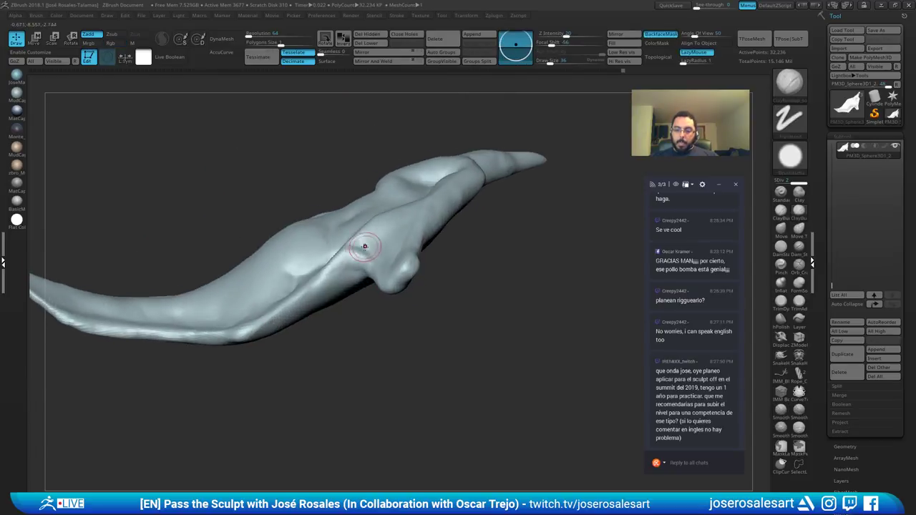
mouse_move(414, 231)
ctrl+right_down()
mouse_move(415, 266)
mouse_move(370, 256)
mouse_move(393, 283)
mouse_move(425, 194)
ctrl+right_up()
right_drag(411, 263, 375, 240)
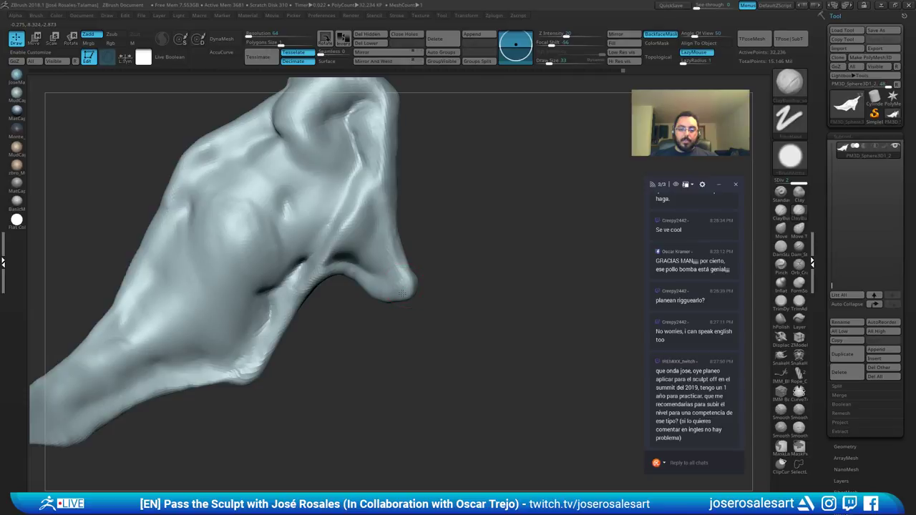
drag(397, 237, 399, 274)
right_drag(399, 274, 450, 174)
mouse_move(406, 264)
shift+mouse_down()
mouse_move(379, 228)
mouse_move(393, 243)
shift+mouse_up()
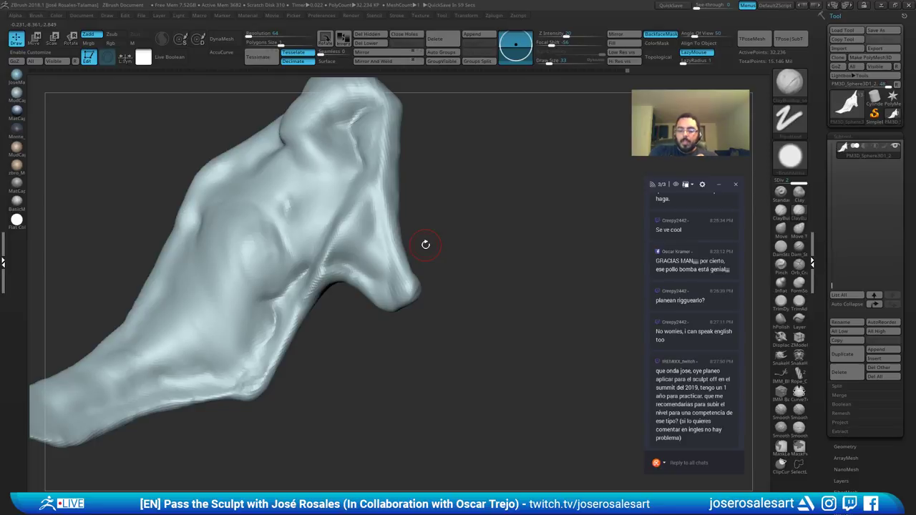
Step: Smooth the diagonal fold and the surface just above the base prong
right_drag(344, 182, 362, 229)
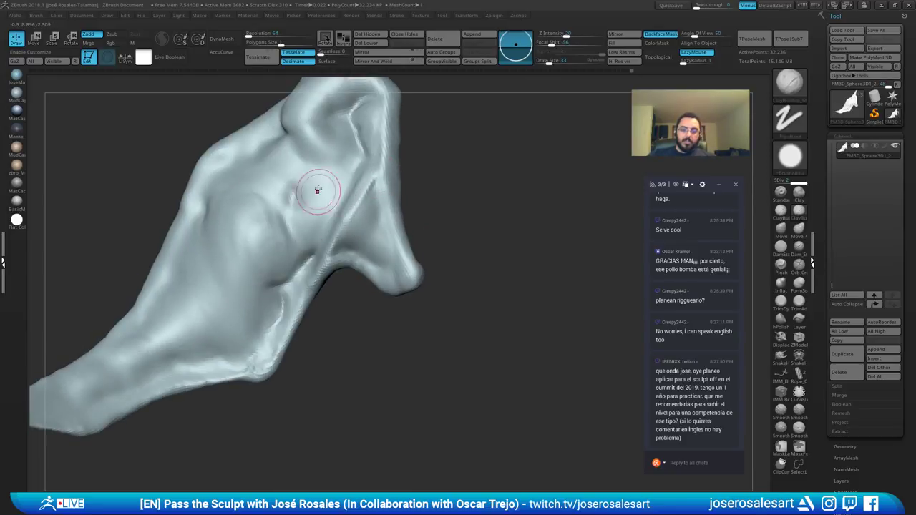
right_drag(317, 189, 353, 186)
shift+drag(354, 186, 333, 238)
mouse_move(333, 238)
right_down()
mouse_move(382, 181)
mouse_move(316, 198)
right_up()
Step: Reshape the fold above the base prong with the Move brush at draw size 95
key(b)
key(m)
key(v)
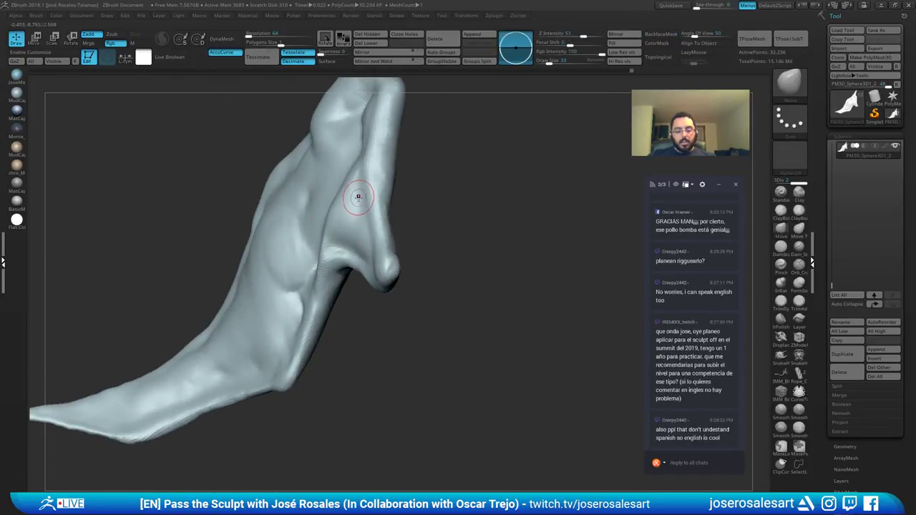
key(s)
drag(358, 199, 368, 199)
key(s)
right_drag(344, 195, 353, 172)
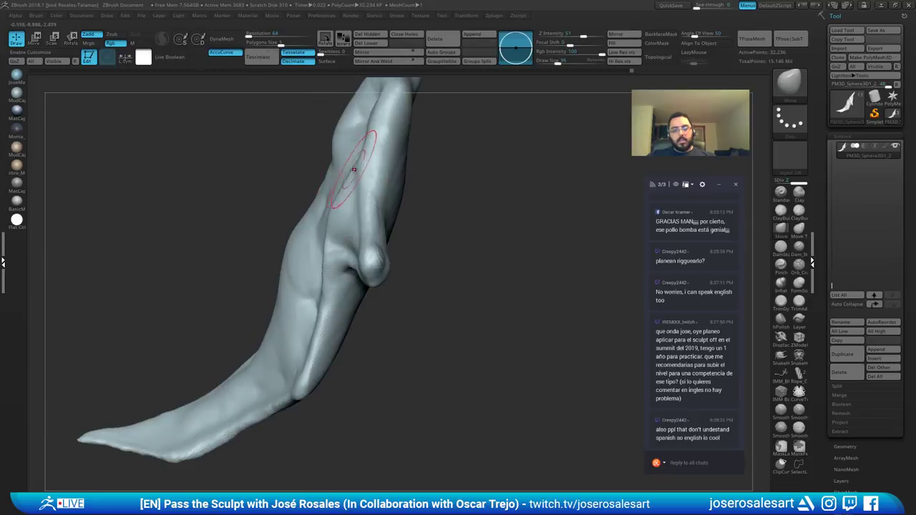
drag(353, 172, 337, 191)
mouse_move(324, 246)
right_down()
mouse_move(379, 231)
mouse_move(372, 219)
right_up()
Step: Refine the fold running into the base prong with a smaller ClayBuildup brush and smooth the prong's side
key(b)
key(c)
key(b)
mouse_move(350, 182)
right_down()
mouse_move(339, 137)
mouse_move(356, 182)
mouse_move(330, 198)
mouse_move(339, 196)
mouse_move(295, 179)
mouse_move(329, 201)
right_up()
key(bracketleft)
shift+drag(330, 201, 318, 251)
mouse_move(317, 251)
ctrl+right_down()
mouse_move(272, 231)
mouse_move(322, 230)
mouse_move(340, 276)
mouse_move(375, 203)
mouse_move(342, 249)
mouse_move(354, 246)
ctrl+right_up()
shift+drag(390, 255, 398, 280)
mouse_move(398, 280)
right_down()
mouse_move(350, 310)
mouse_move(353, 299)
right_up()
key(b)
key(s)
key(h)
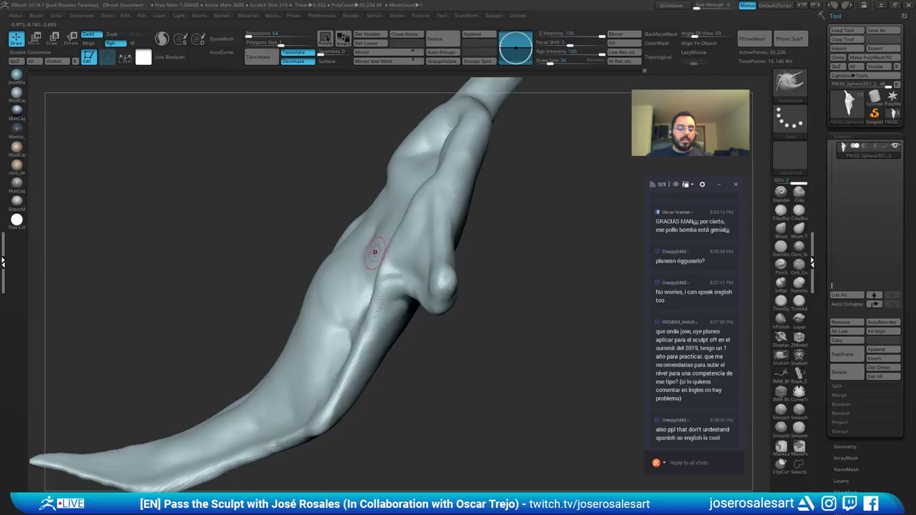
Step: Work over the folds between the spike's broad surface and narrow base end with ClayBuildup at draw size 42
mouse_move(375, 252)
right_down()
mouse_move(423, 208)
mouse_move(399, 198)
right_up()
key(b)
key(c)
key(b)
key(s)
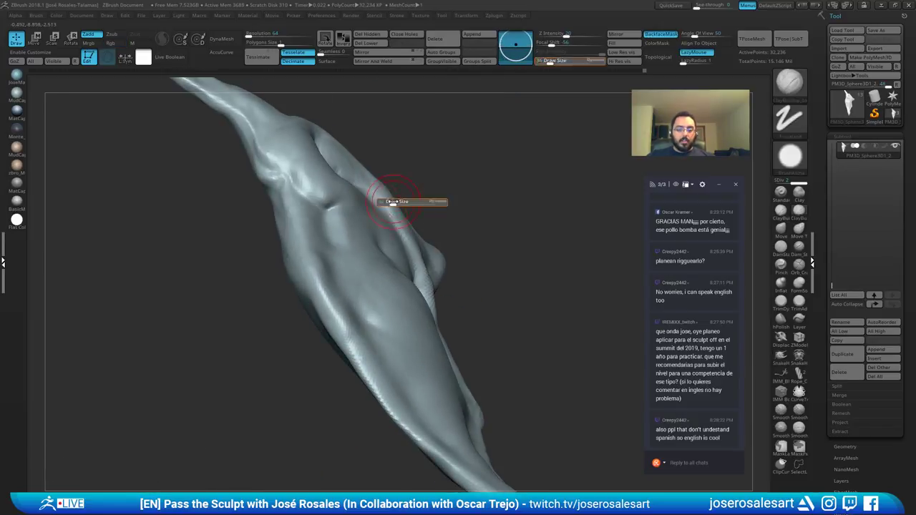
drag(392, 202, 395, 202)
right_drag(394, 202, 307, 157)
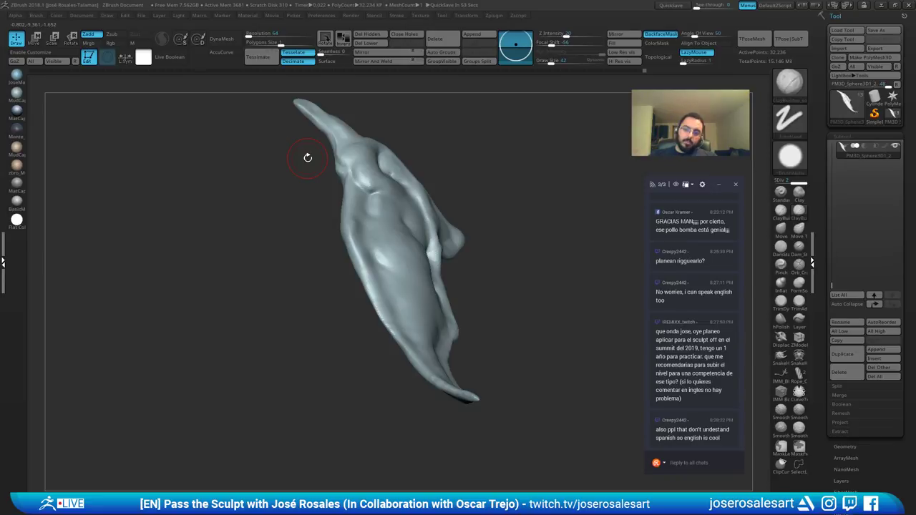
mouse_move(308, 158)
mouse_down()
mouse_move(268, 230)
mouse_move(316, 189)
mouse_up()
mouse_move(315, 189)
alt+mouse_down()
mouse_move(249, 200)
mouse_move(300, 226)
alt+mouse_up()
mouse_move(263, 190)
right_down()
mouse_move(318, 167)
mouse_move(297, 205)
right_up()
Step: Shape the recess beside the rounded base lobe with DamStandard and with ClayBuildup at draw sizes 21, 36 and 19
key(b)
key(d)
key(s)
right_drag(321, 235, 323, 231)
key(b)
key(c)
key(b)
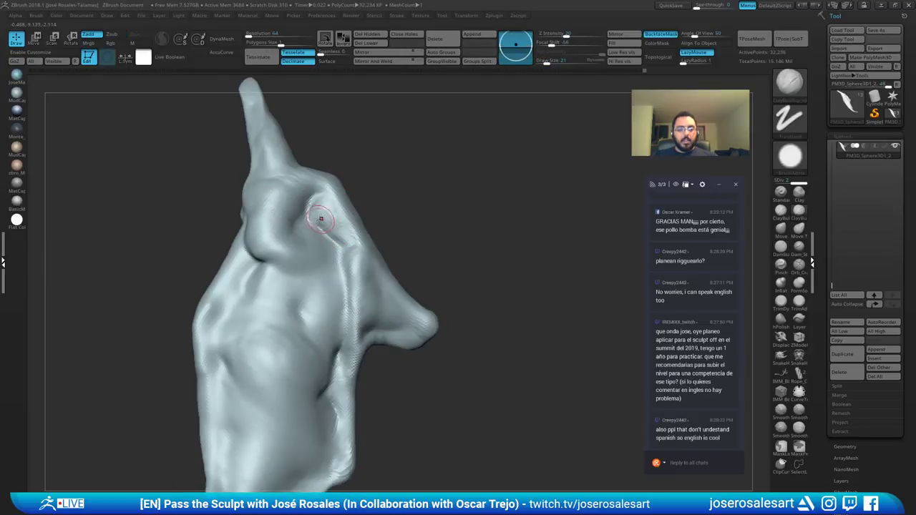
right_drag(330, 193, 329, 207)
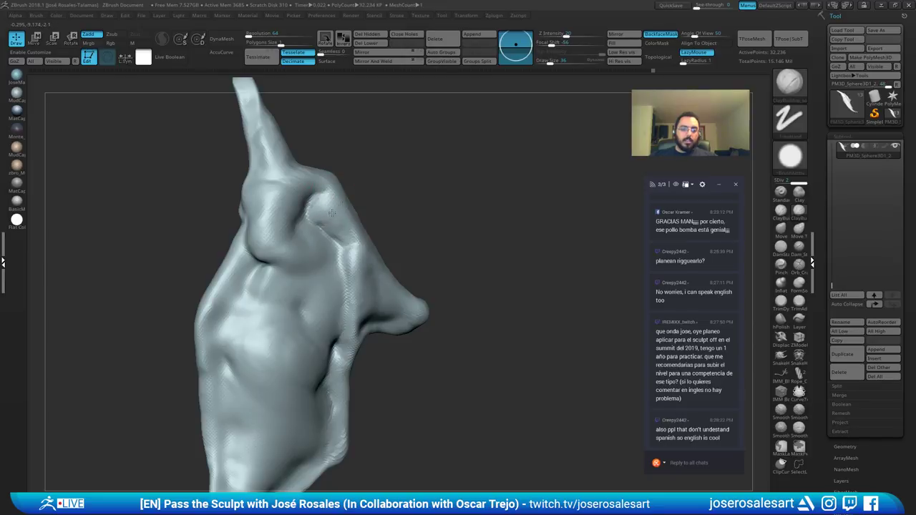
right_drag(343, 225, 316, 222)
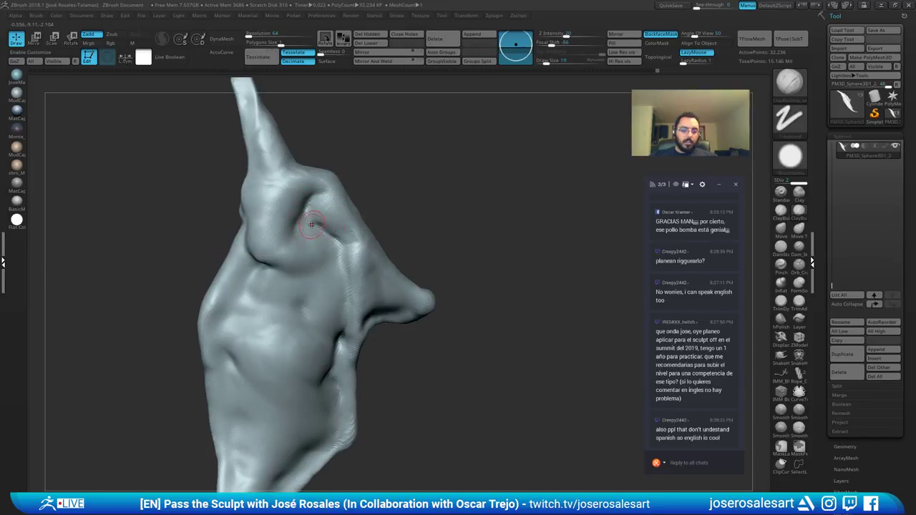
right_drag(320, 225, 290, 274)
alt+right_drag(290, 273, 444, 240)
alt+right_drag(444, 239, 387, 241)
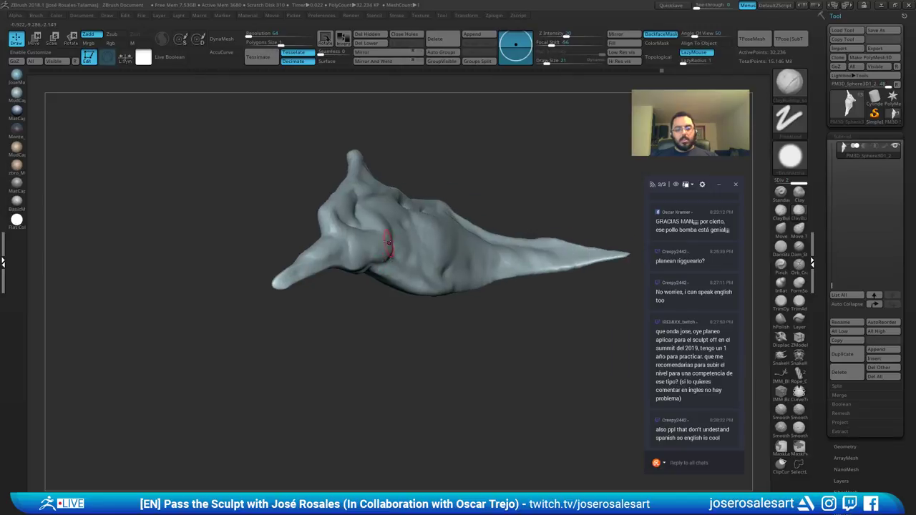
Step: Cut the crease beneath the rounded base lobe deeper with the DamStandard brush
mouse_move(360, 194)
ctrl+right_down()
mouse_move(399, 242)
mouse_move(351, 260)
mouse_move(411, 273)
ctrl+right_up()
key(b)
key(d)
key(s)
drag(398, 277, 377, 273)
right_drag(376, 273, 424, 265)
Step: Extend the crease up around the rounded lobe's inner side with DamStandard at draw size 15 and soften it
key(b)
key(c)
key(b)
key(s)
key(b)
key(d)
key(s)
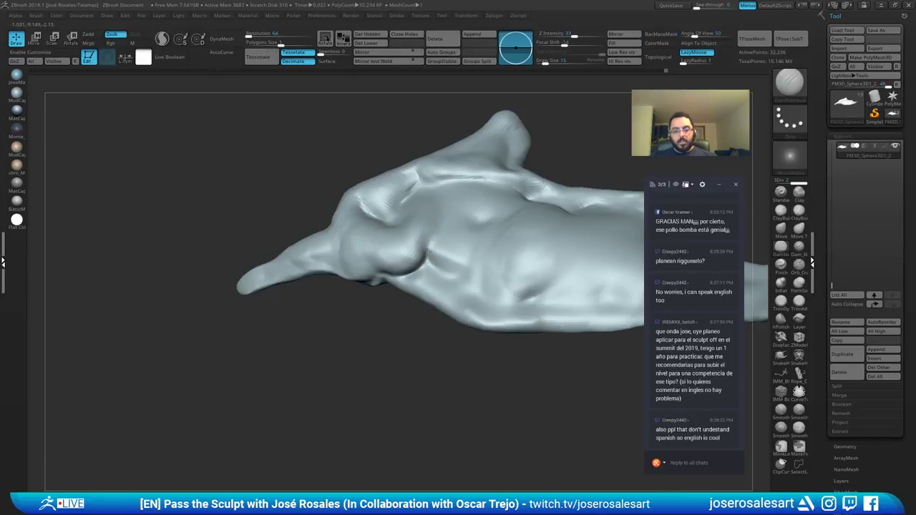
drag(438, 237, 420, 262)
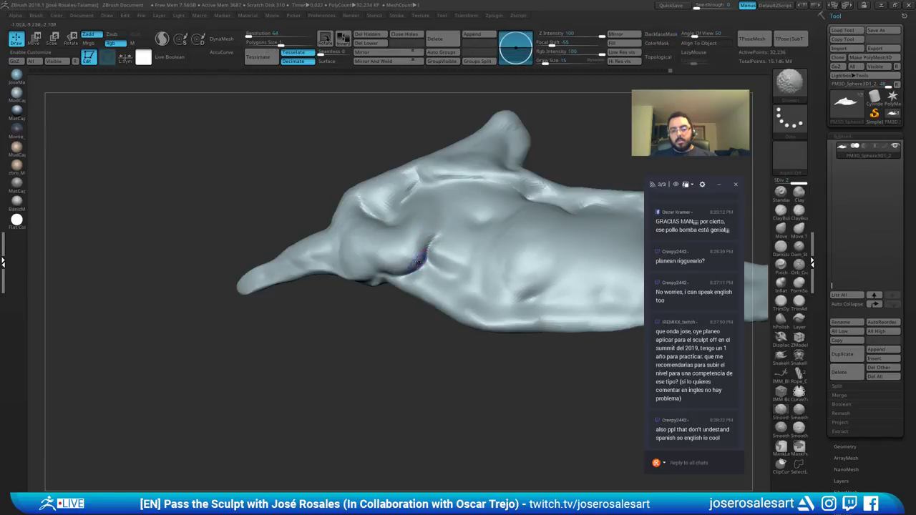
right_drag(420, 262, 433, 246)
Step: Raise the surface along the lobe's crease and beside its upper fold with the Standard brush at draw size 15
key(b)
key(s)
key(t)
drag(431, 246, 441, 219)
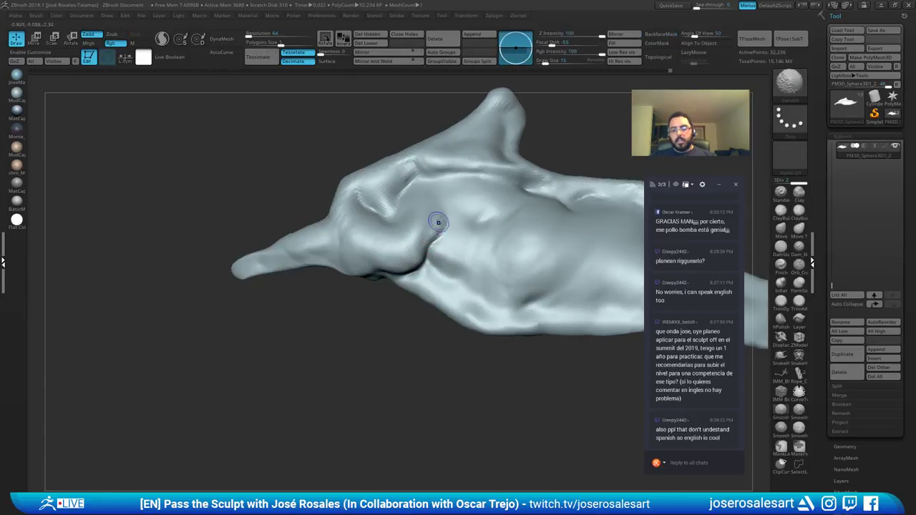
mouse_move(434, 219)
right_down()
mouse_move(425, 207)
mouse_move(396, 263)
right_up()
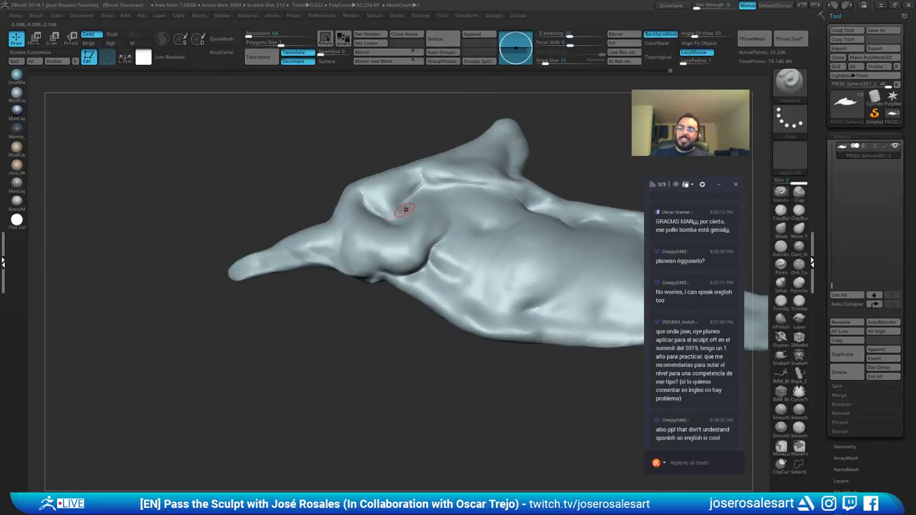
drag(406, 210, 400, 209)
Step: Sharpen the upper end of the rounded lobe's crease with the DamStandard brush at draw size 15
key(b)
key(d)
key(s)
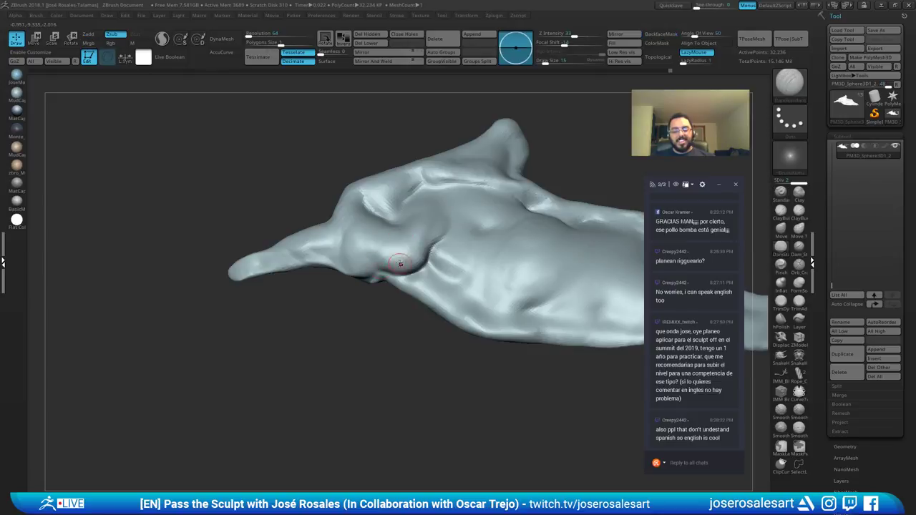
mouse_move(403, 266)
ctrl+right_down()
mouse_move(437, 217)
mouse_move(309, 235)
mouse_move(310, 262)
ctrl+right_up()
drag(314, 239, 289, 271)
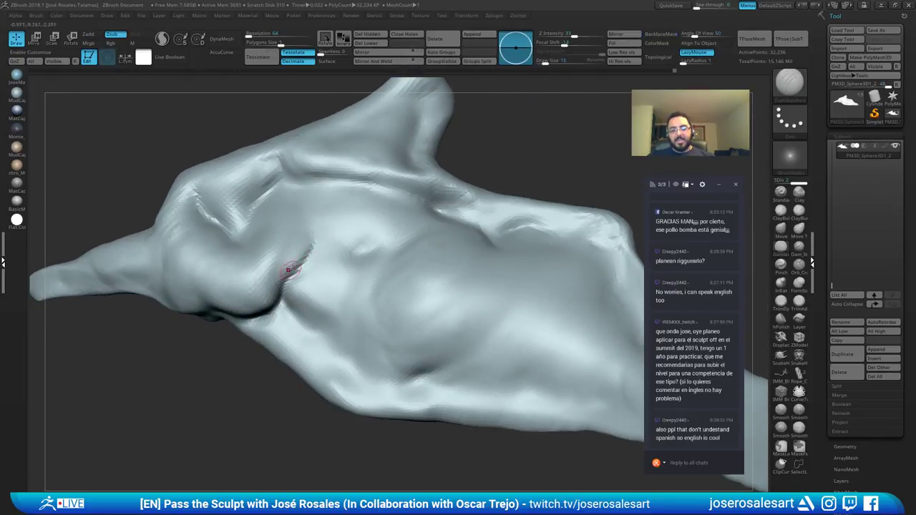
mouse_move(261, 267)
ctrl+right_down()
mouse_move(316, 266)
mouse_move(350, 243)
ctrl+right_up()
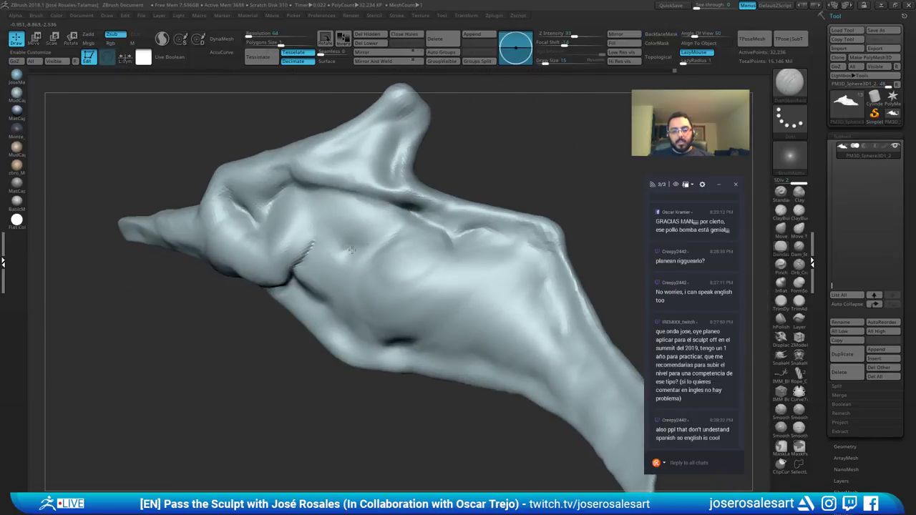
Step: Carve a small crease beside the bulge on the spike's broad surface with DamStandard and smooth around it
shift+drag(363, 236, 352, 242)
right_drag(352, 242, 353, 254)
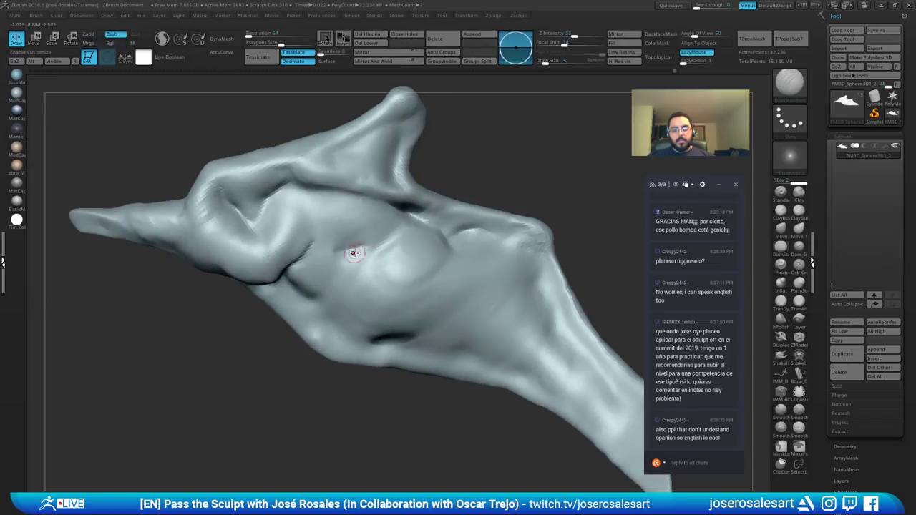
mouse_move(349, 248)
shift+mouse_down()
mouse_move(340, 247)
mouse_move(352, 282)
shift+mouse_up()
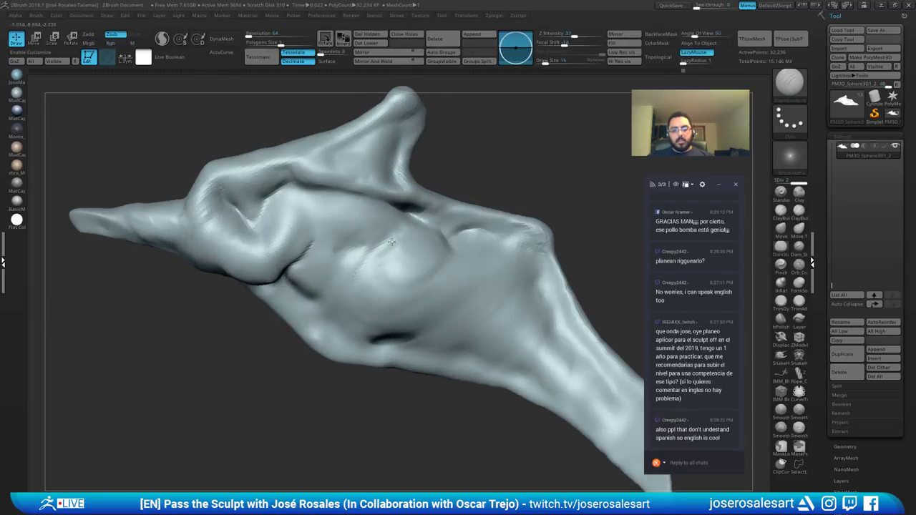
drag(341, 249, 374, 248)
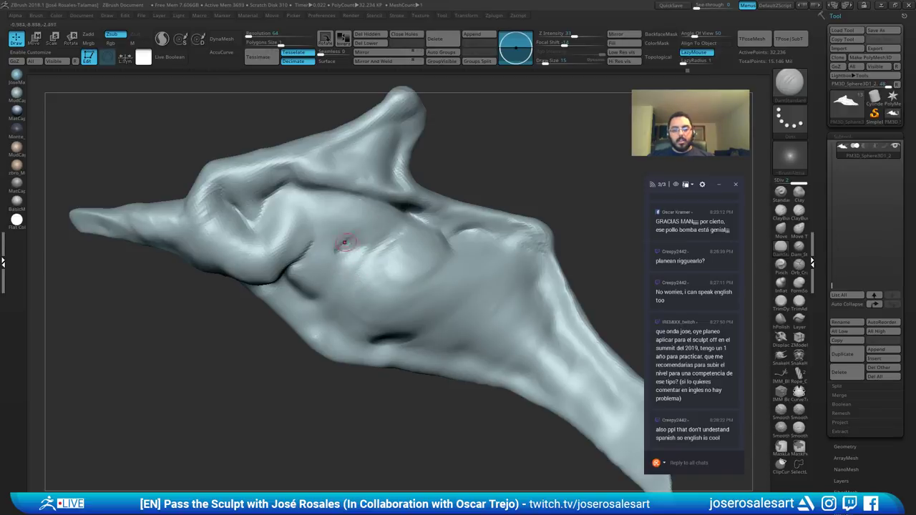
right_drag(345, 243, 350, 241)
shift+drag(350, 241, 340, 247)
mouse_move(344, 245)
right_down()
mouse_move(387, 212)
mouse_move(410, 261)
mouse_move(349, 235)
mouse_move(358, 222)
right_up()
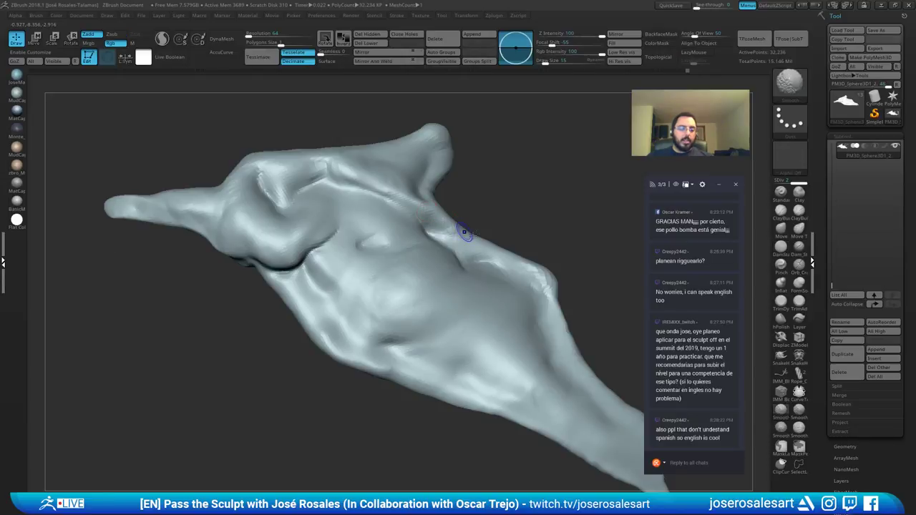
Step: Bring the whole creature back into view and smooth the front plate's upper prong where it meets the neck
key(shift+s)
mouse_move(525, 276)
ctrl+right_down()
mouse_move(283, 242)
mouse_move(358, 179)
mouse_move(459, 156)
mouse_move(299, 300)
mouse_move(477, 247)
mouse_move(457, 260)
mouse_move(466, 246)
mouse_move(459, 308)
mouse_move(434, 346)
mouse_move(435, 331)
mouse_move(444, 337)
mouse_move(385, 208)
mouse_move(405, 215)
mouse_move(416, 207)
ctrl+right_up()
key(b)
key(c)
key(b)
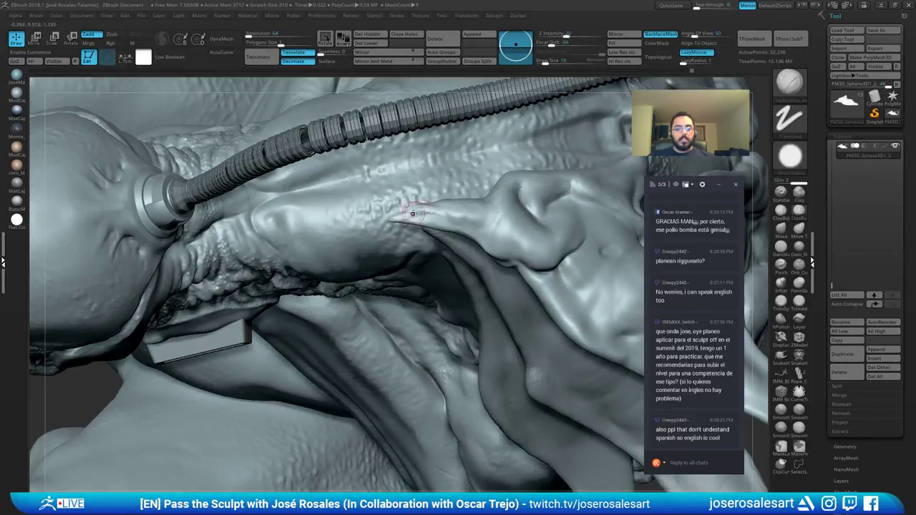
shift+drag(419, 212, 417, 219)
mouse_move(435, 219)
right_down()
mouse_move(426, 193)
mouse_move(342, 219)
mouse_move(344, 241)
mouse_move(371, 225)
mouse_move(386, 244)
right_up()
Step: Pull the front plate's inner edge beside the neck ridge outward with the SnakeHook brush at draw size 30
key(b)
key(s)
key(h)
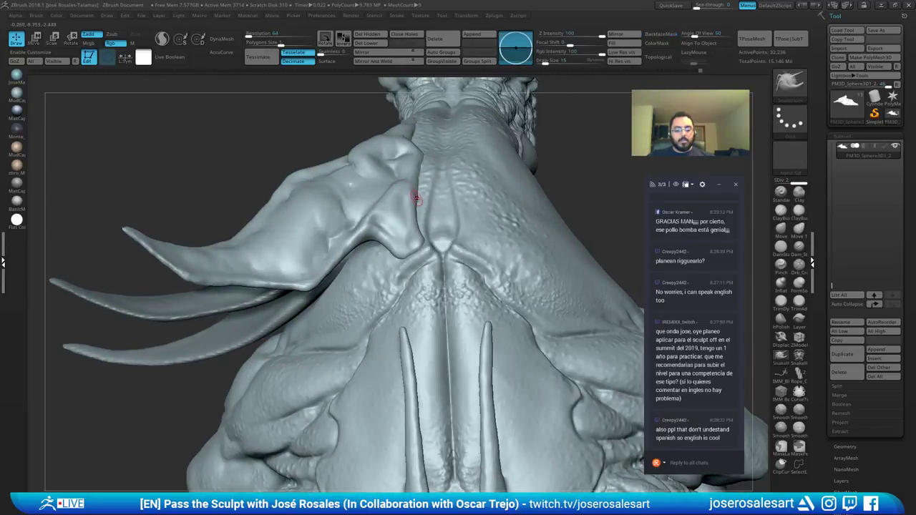
key(bracketright)
drag(418, 198, 406, 186)
right_drag(405, 187, 368, 210)
mouse_move(383, 200)
right_down()
mouse_move(380, 214)
mouse_move(386, 212)
right_up()
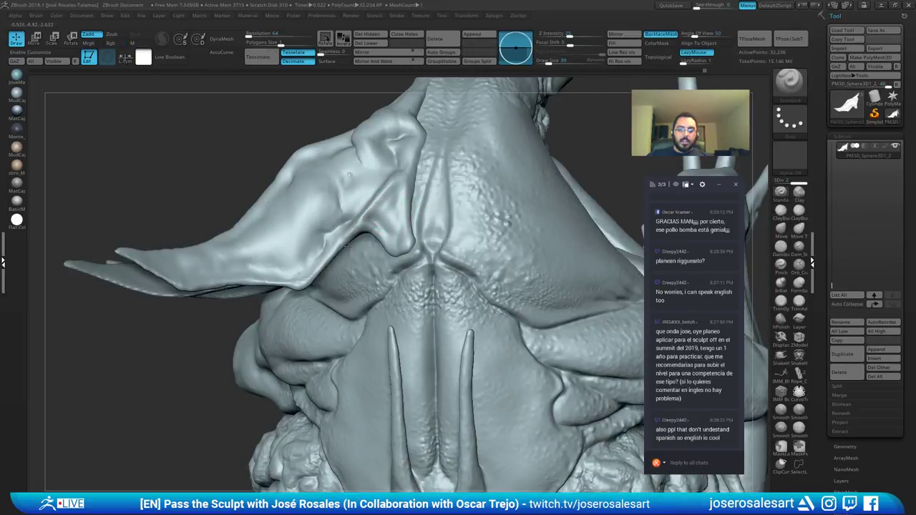
right_drag(348, 247, 376, 198)
mouse_move(349, 241)
right_down()
mouse_move(370, 221)
mouse_move(331, 249)
right_up()
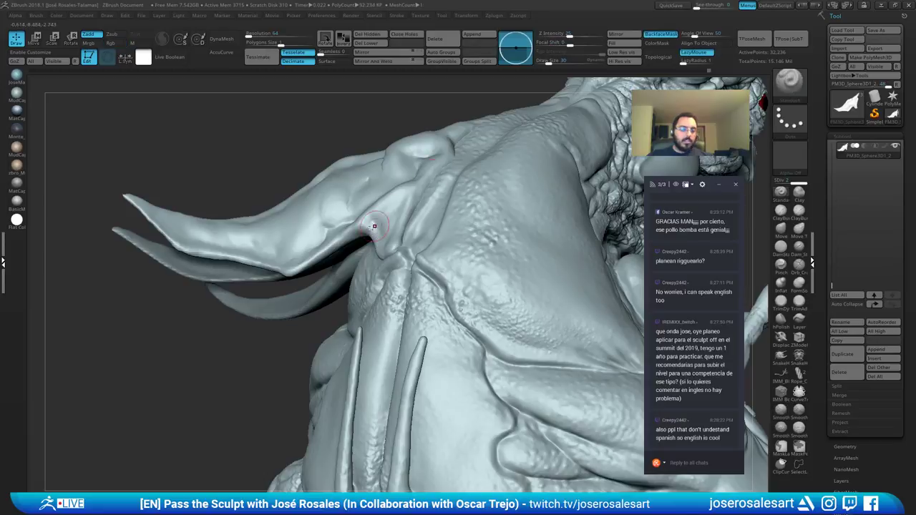
Step: Switch to ClayBuildup at draw size 26 and smooth the front plate's surface
mouse_move(373, 225)
right_down()
mouse_move(404, 191)
mouse_move(393, 237)
right_up()
key(b)
key(c)
key(b)
key(s)
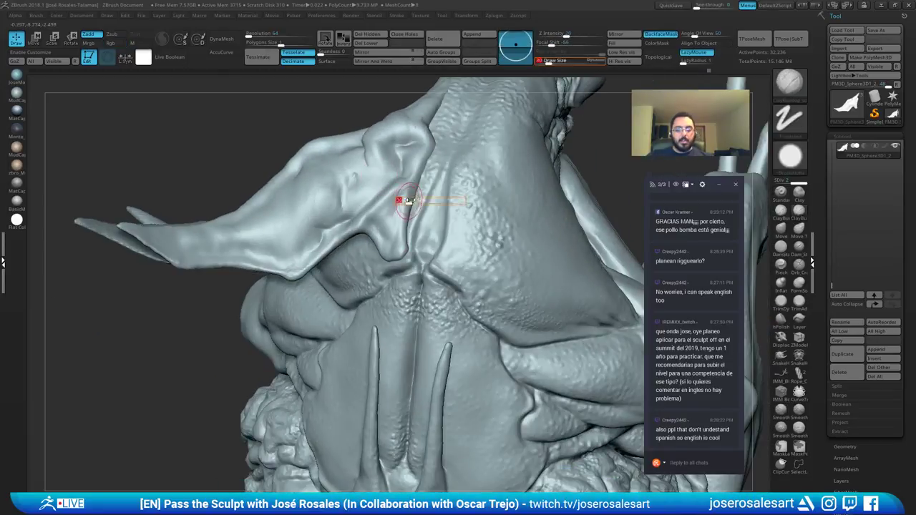
click(401, 200)
mouse_move(402, 188)
right_down()
mouse_move(413, 186)
mouse_move(405, 147)
mouse_move(398, 213)
right_up()
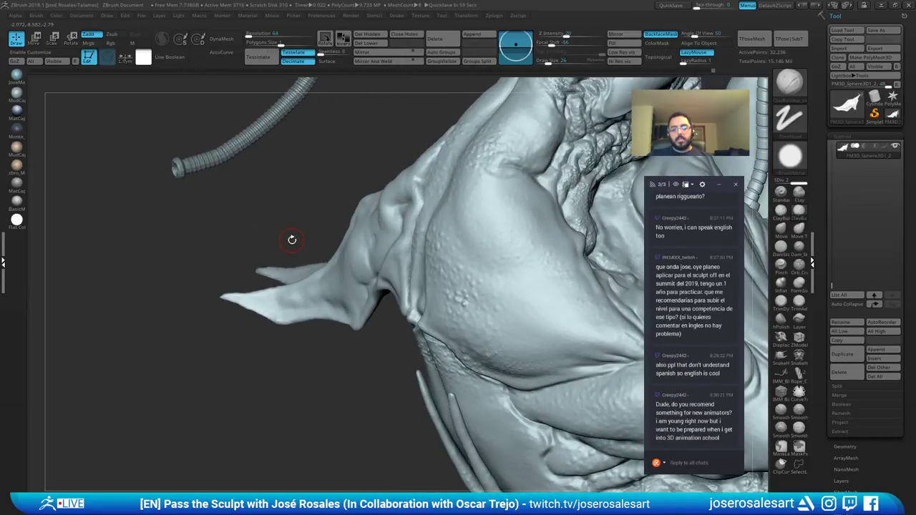
right_drag(302, 261, 292, 195)
mouse_move(290, 248)
right_down()
mouse_move(390, 233)
mouse_move(403, 320)
mouse_move(408, 312)
mouse_move(353, 308)
mouse_move(380, 294)
mouse_move(394, 307)
right_up()
shift+drag(395, 308, 428, 330)
Step: Smooth along the front plate's tapering blade down to its pointed tip
mouse_move(428, 329)
ctrl+right_down()
mouse_move(386, 250)
mouse_move(369, 258)
mouse_move(401, 222)
ctrl+right_up()
mouse_move(430, 287)
right_down()
mouse_move(368, 305)
mouse_move(345, 197)
mouse_move(356, 166)
mouse_move(397, 172)
right_up()
mouse_move(290, 309)
right_down()
mouse_move(276, 275)
mouse_move(290, 292)
right_up()
shift+drag(292, 304, 295, 299)
right_drag(274, 339, 200, 423)
shift+drag(193, 446, 200, 436)
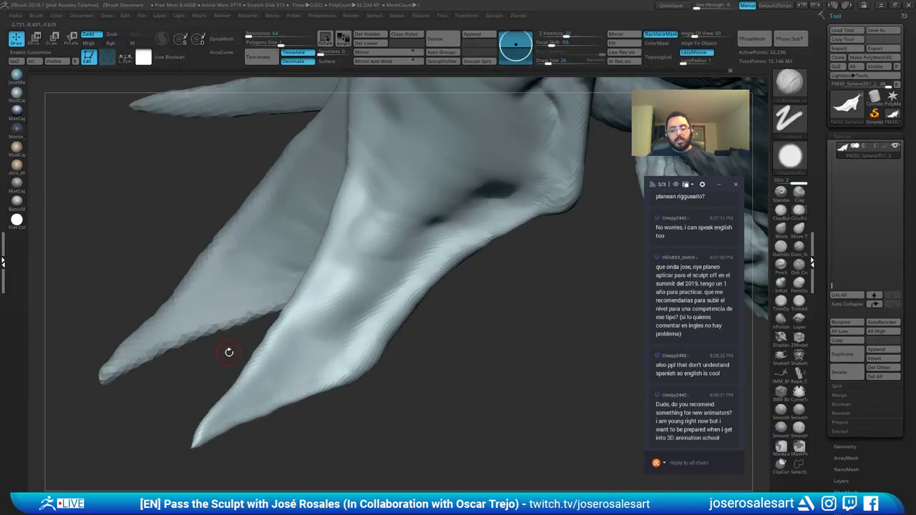
Step: Thicken the front plate's pointed tip with the Inflate brush at draw size 39 and smooth it
ctrl+right_drag(261, 318, 279, 294)
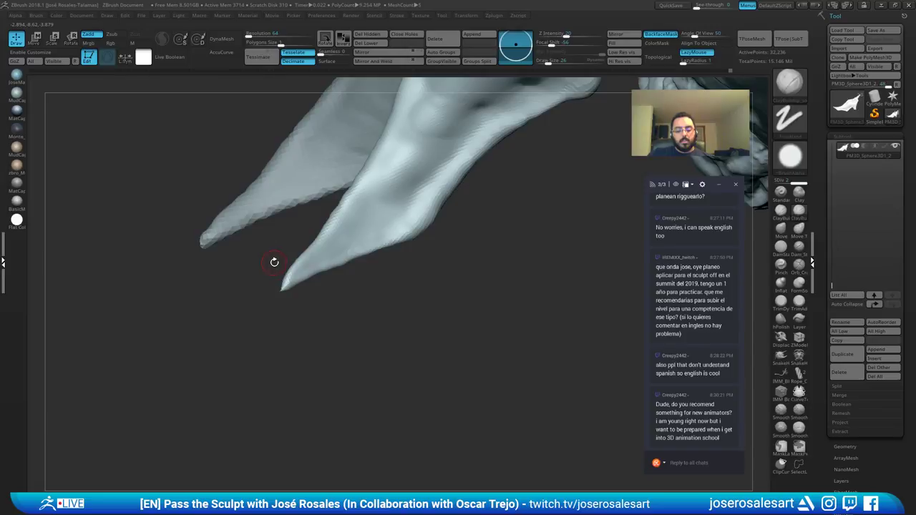
key(b)
key(s)
key(h)
key(b)
key(i)
key(n)
key(bracketright)
drag(285, 284, 321, 275)
mouse_move(321, 275)
right_down()
mouse_move(280, 291)
mouse_move(303, 278)
right_up()
shift+drag(289, 280, 282, 291)
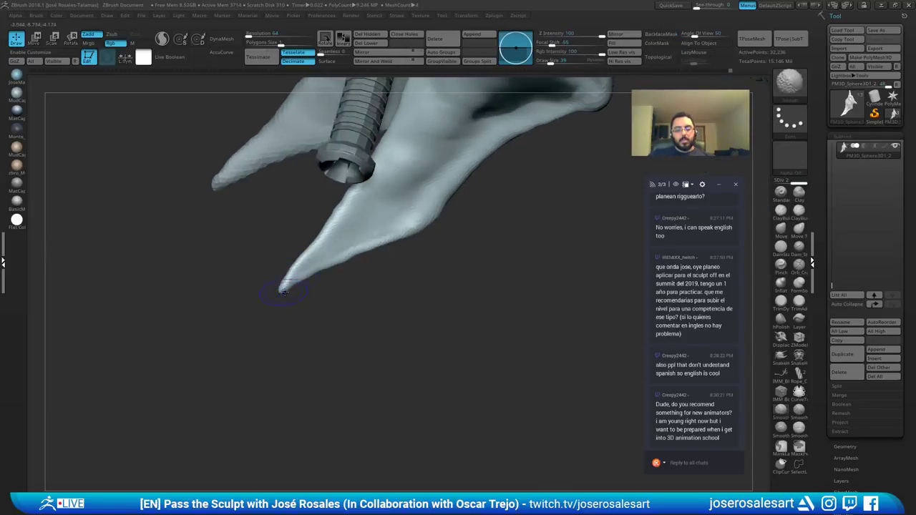
mouse_move(297, 283)
right_down()
mouse_move(361, 237)
mouse_move(333, 227)
right_up()
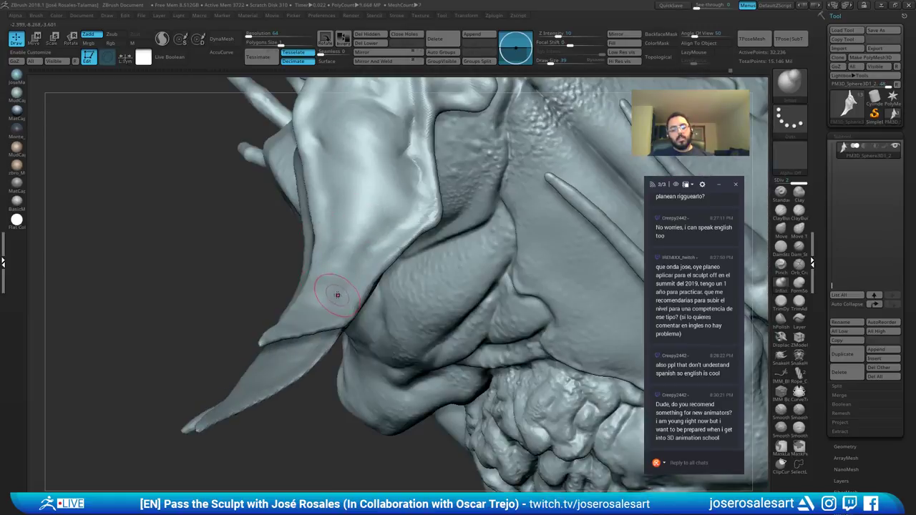
Step: Switch to the Standard brush at draw size 21 and smooth the front plate's edge toward the tip
key(b)
key(s)
key(t)
key(bracketleft)
mouse_move(331, 294)
right_down()
mouse_move(339, 310)
mouse_move(317, 302)
mouse_move(342, 304)
mouse_move(331, 322)
right_up()
mouse_move(281, 364)
right_down()
mouse_move(315, 379)
mouse_move(292, 357)
right_up()
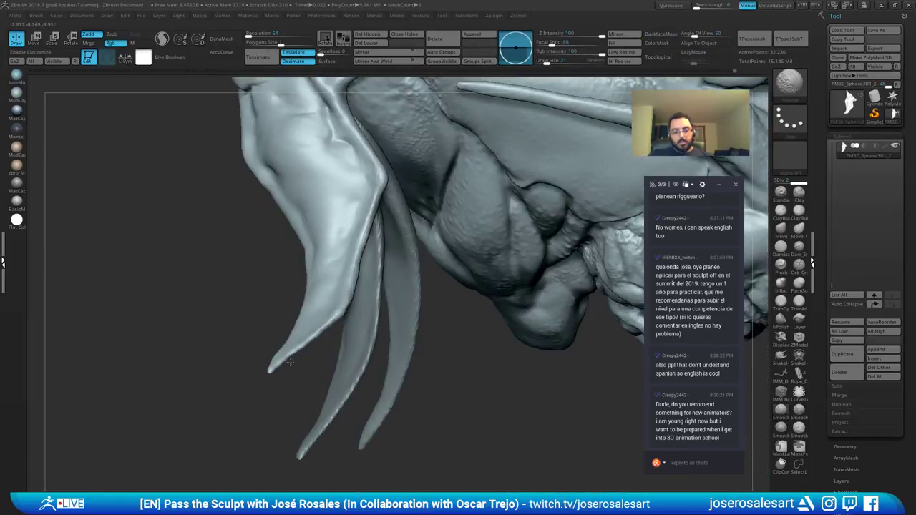
shift+drag(309, 336, 286, 361)
mouse_move(288, 363)
right_down()
mouse_move(317, 380)
mouse_move(356, 287)
right_up()
Step: Nudge the front plate's outline near its tapering end with the Move brush
key(b)
key(m)
key(v)
drag(344, 305, 341, 289)
mouse_move(380, 301)
right_down()
mouse_move(301, 285)
mouse_move(386, 315)
mouse_move(358, 315)
mouse_move(344, 258)
mouse_move(374, 234)
right_up()
Step: Isolate the front plate and build up its back surface below the upper prong with ClayBuildup at draw size 77
key(b)
key(c)
key(b)
key(bracketleft)
key(bracketleft)
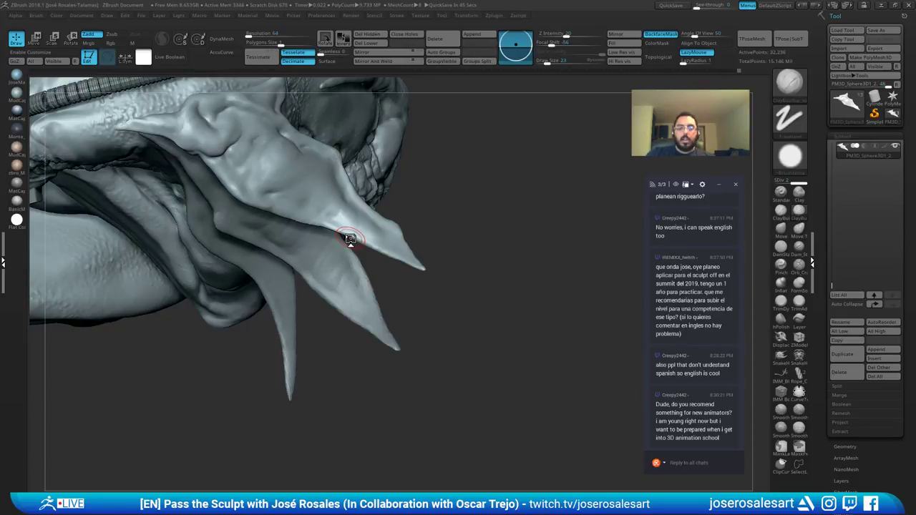
mouse_move(350, 239)
right_down()
mouse_move(323, 191)
mouse_move(302, 200)
mouse_move(290, 148)
right_up()
key(shift+s)
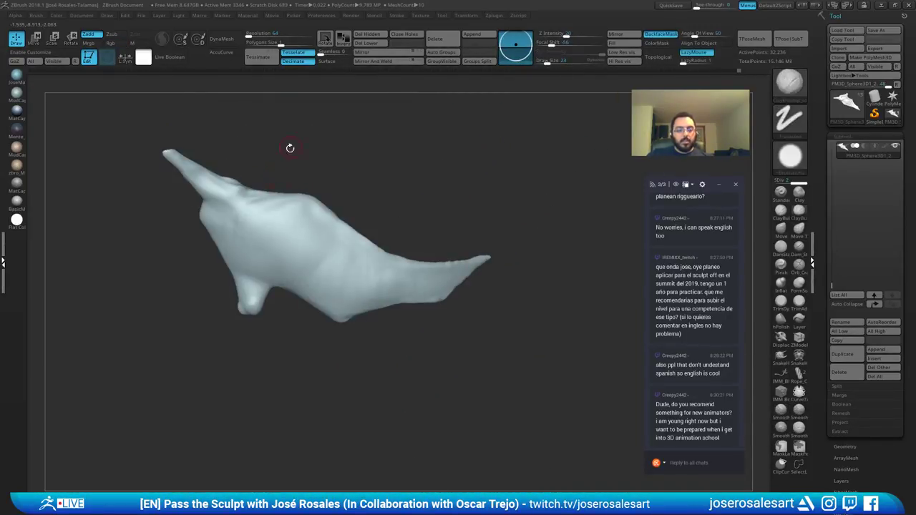
key(s)
drag(285, 226, 293, 221)
right_drag(293, 221, 294, 216)
mouse_move(299, 218)
mouse_down()
mouse_move(297, 238)
mouse_move(316, 221)
mouse_move(310, 253)
mouse_move(306, 241)
mouse_move(256, 237)
mouse_up()
mouse_move(258, 208)
right_down()
mouse_move(253, 227)
mouse_move(256, 193)
mouse_move(236, 187)
right_up()
drag(229, 184, 219, 186)
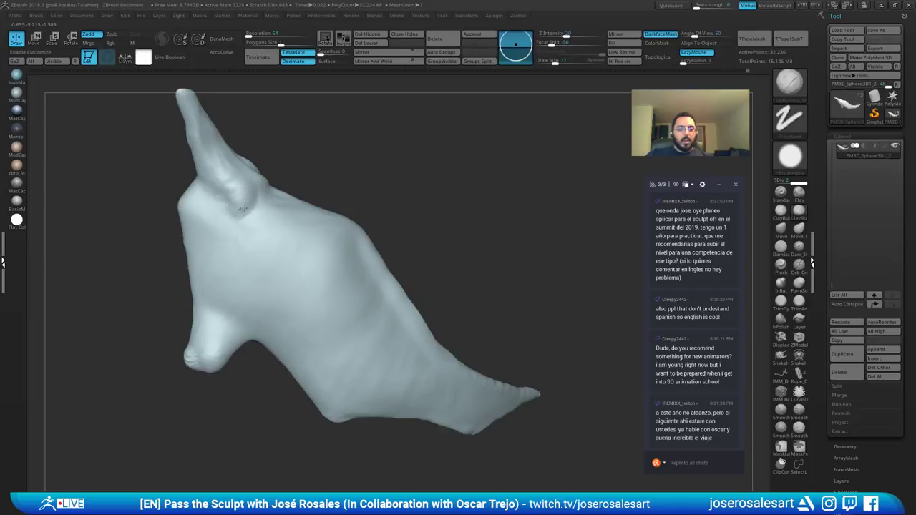
Step: Smooth the built-up form at the upper prong's base across the plate's back
ctrl+right_drag(246, 213, 219, 211)
shift+drag(233, 206, 242, 201)
right_drag(256, 243, 275, 228)
ctrl+right_drag(276, 228, 352, 212)
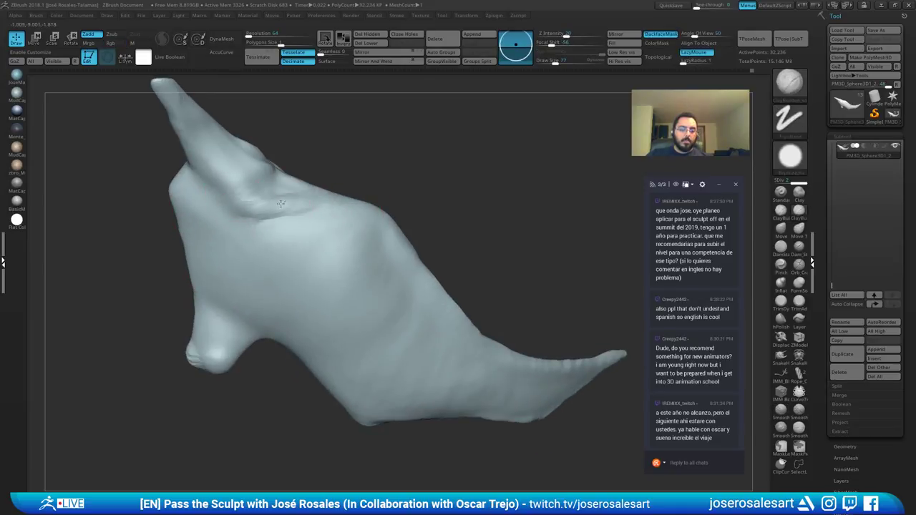
mouse_move(281, 204)
right_down()
mouse_move(269, 207)
mouse_move(272, 247)
right_up()
shift+drag(282, 205, 305, 215)
mouse_move(305, 214)
right_down()
mouse_move(266, 292)
mouse_move(289, 262)
mouse_move(256, 250)
mouse_move(272, 282)
right_up()
Step: Sculpt the front face beside the plate's upper outer edge with ClayBuildup at draw size 36 and smooth it
key(s)
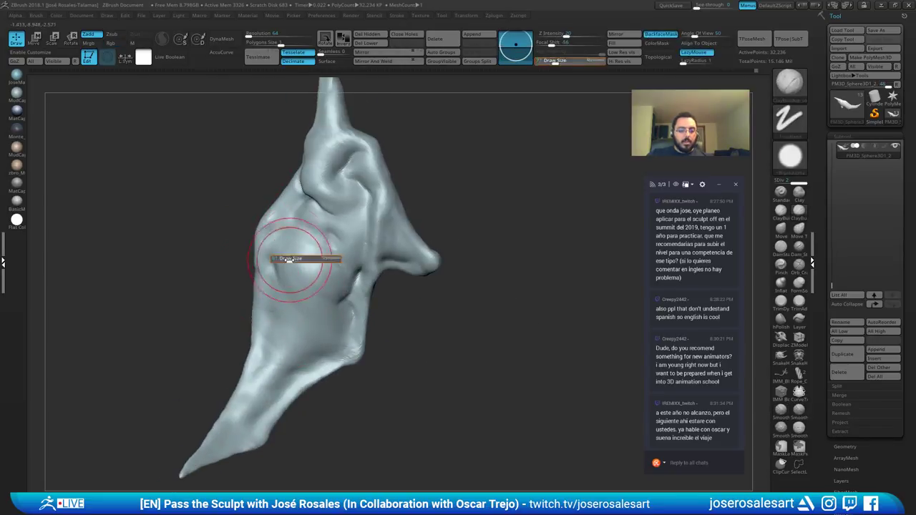
drag(289, 260, 284, 260)
right_drag(284, 254, 277, 153)
mouse_move(276, 204)
ctrl+right_down()
mouse_move(276, 262)
mouse_move(280, 226)
mouse_move(270, 224)
ctrl+right_up()
drag(273, 213, 271, 235)
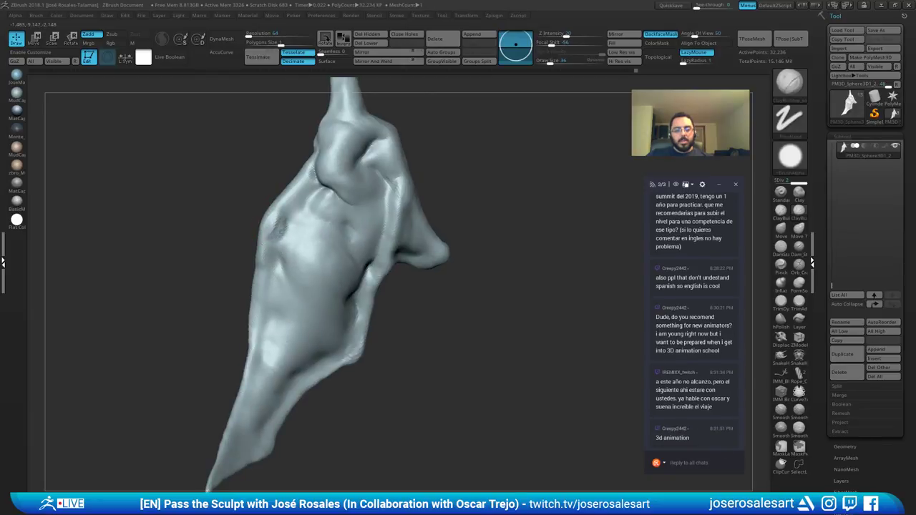
mouse_move(271, 235)
right_down()
mouse_move(278, 231)
mouse_move(269, 223)
right_up()
shift+drag(271, 219, 275, 231)
mouse_move(275, 230)
right_down()
mouse_move(253, 231)
mouse_move(279, 202)
mouse_move(278, 216)
mouse_move(287, 214)
right_up()
Step: Carve a crease inside the plate's outer edge with the DamStandard brush at draw size 36
key(b)
key(d)
key(s)
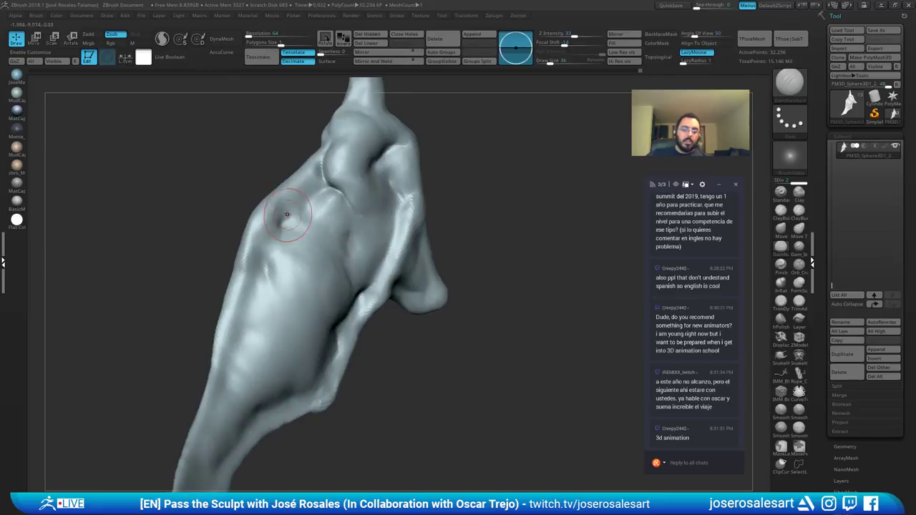
drag(332, 193, 286, 221)
right_drag(286, 221, 358, 132)
right_drag(312, 239, 320, 252)
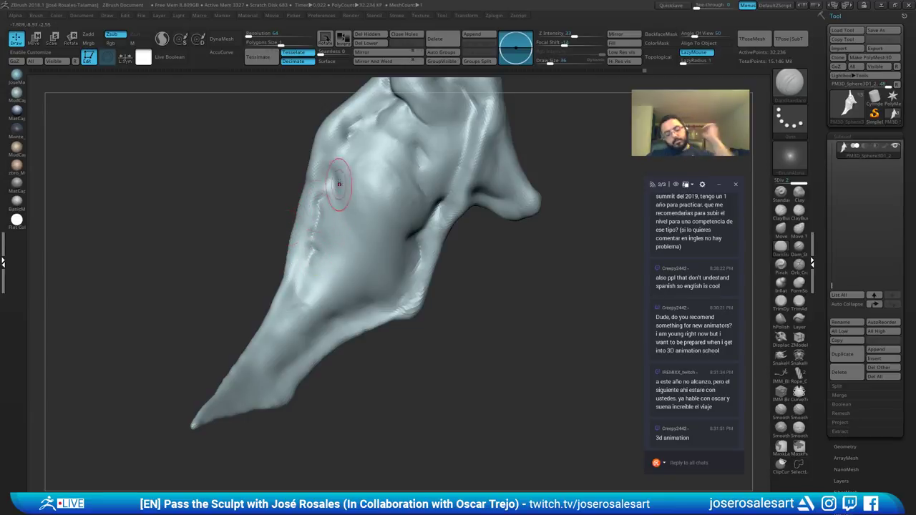
Step: Soften the crease along the plate's outer edge and bring the whole creature back into view
key(b)
key(c)
key(b)
mouse_move(321, 216)
right_down()
mouse_move(321, 246)
mouse_move(318, 230)
mouse_move(334, 231)
mouse_move(346, 260)
right_up()
shift+drag(346, 260, 353, 260)
right_drag(354, 260, 344, 223)
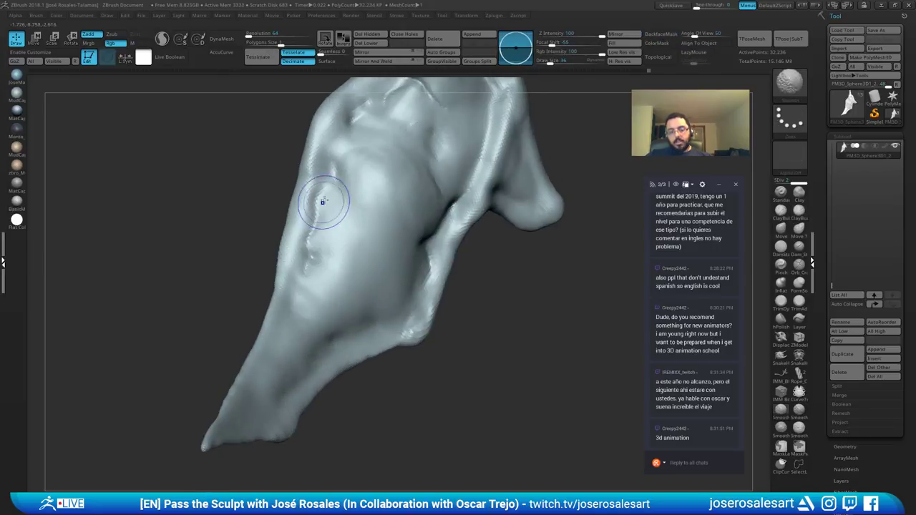
shift+drag(323, 202, 310, 229)
ctrl+right_drag(311, 229, 287, 239)
right_drag(287, 240, 260, 249)
key(shift+s)
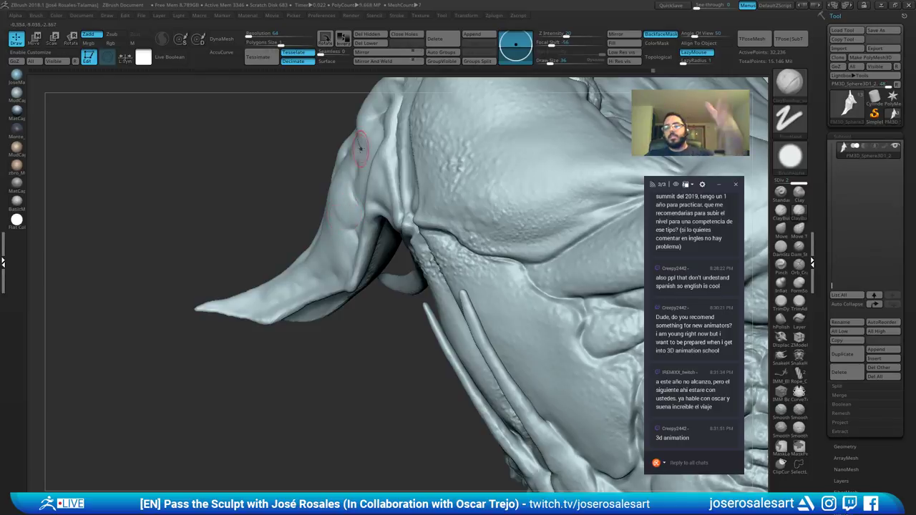
Step: Deepen the upper end of the rounded lobe's crease with DamStandard at draw size 36 and smooth it
mouse_move(207, 250)
mouse_down()
mouse_move(272, 233)
mouse_move(280, 201)
mouse_up()
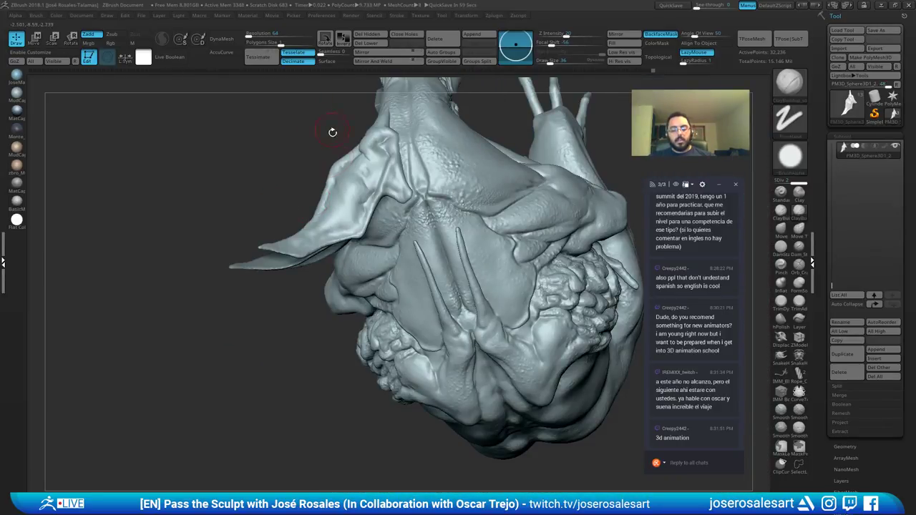
mouse_move(333, 132)
mouse_down()
mouse_move(325, 172)
mouse_move(337, 197)
mouse_move(384, 184)
mouse_up()
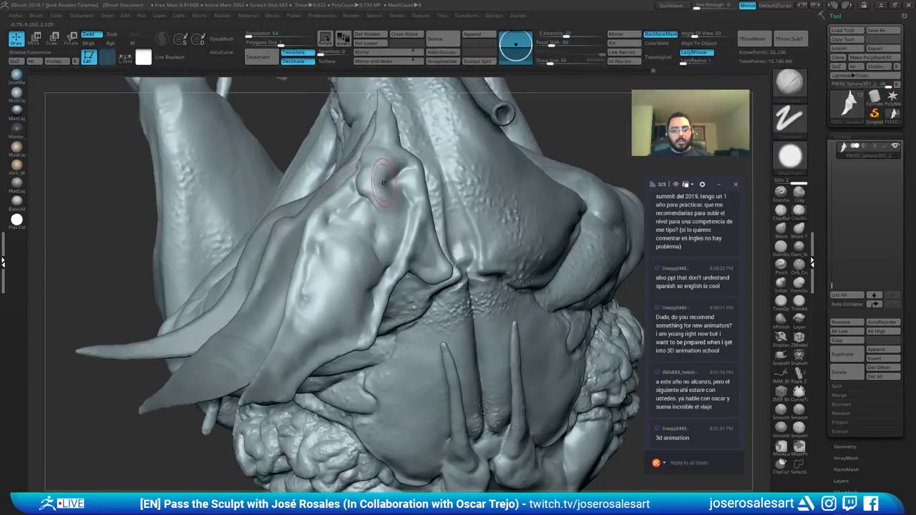
key(1)
mouse_move(378, 188)
right_down()
mouse_move(399, 193)
mouse_move(344, 229)
mouse_move(338, 224)
mouse_move(389, 225)
mouse_move(370, 235)
mouse_move(419, 227)
mouse_move(391, 225)
mouse_move(394, 212)
mouse_move(367, 233)
mouse_move(339, 236)
right_up()
key(2)
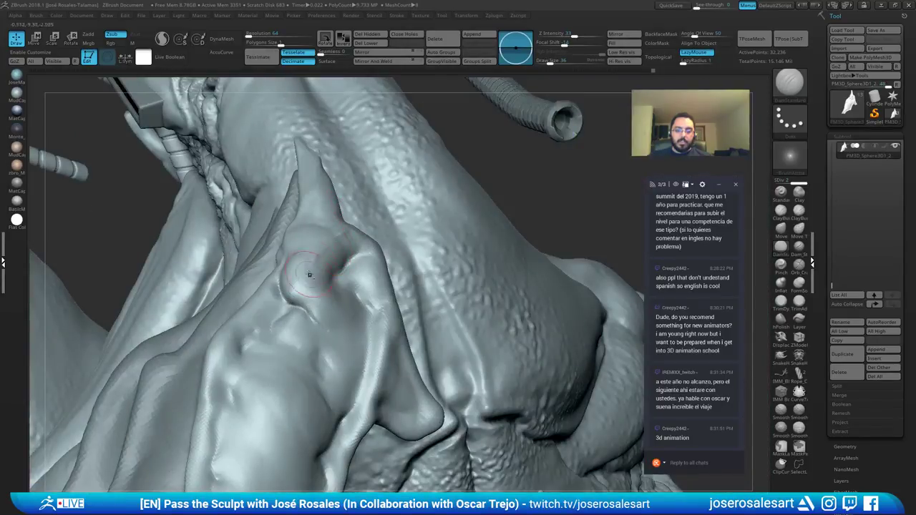
right_drag(309, 275, 319, 265)
right_drag(352, 235, 354, 227)
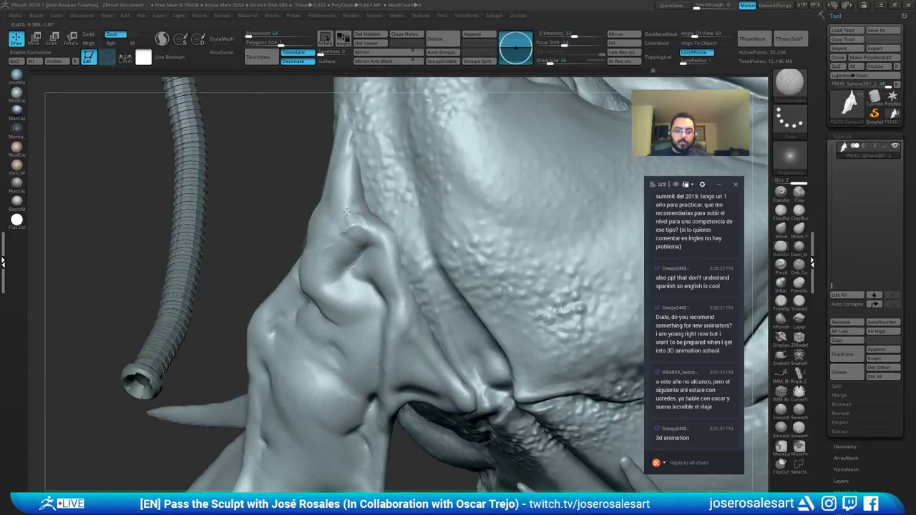
shift+drag(349, 236, 345, 226)
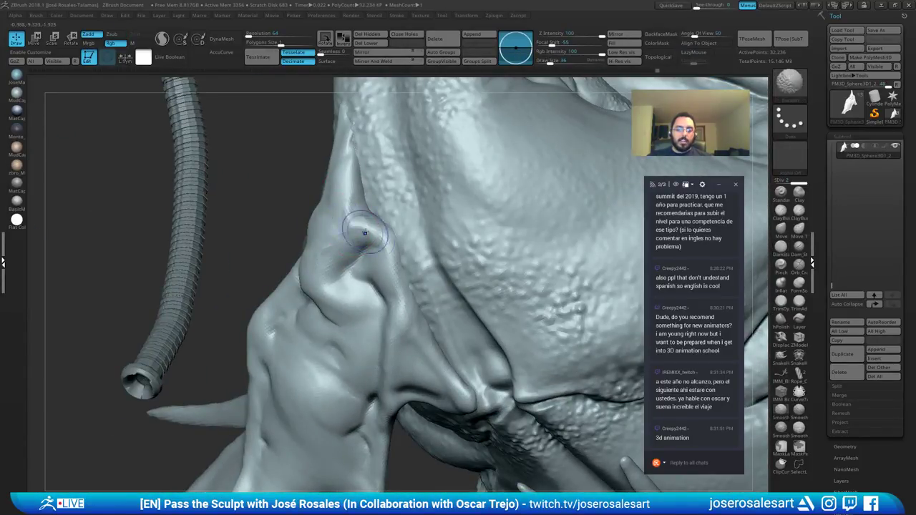
mouse_move(320, 253)
right_down()
mouse_move(355, 239)
mouse_move(337, 256)
right_up()
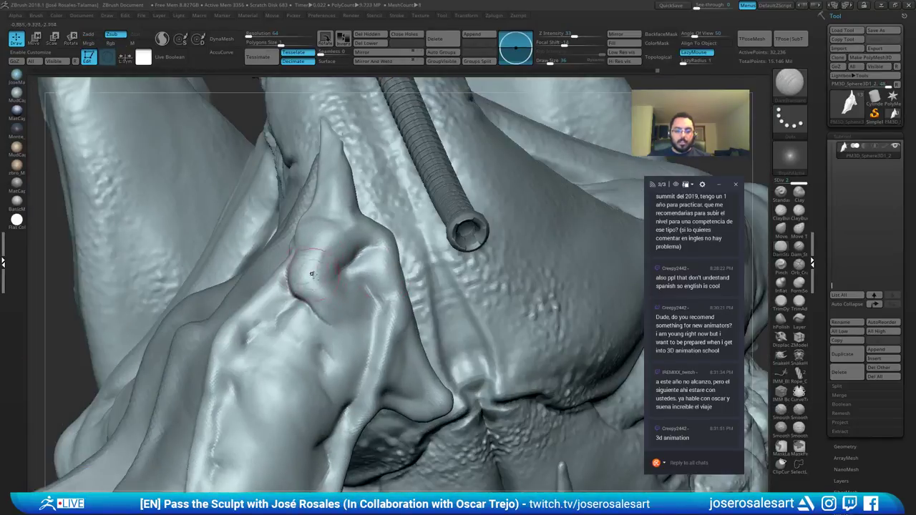
shift+drag(355, 251, 351, 236)
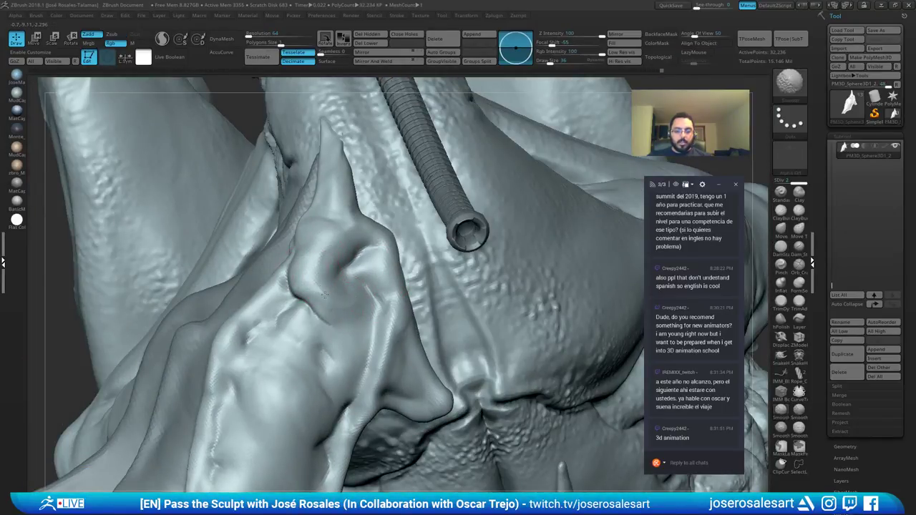
Step: Smooth the bumpy surface in the middle of the large leaf-shaped spike on the creature's back
mouse_move(350, 237)
right_down()
mouse_move(265, 315)
mouse_move(335, 219)
mouse_move(432, 201)
right_up()
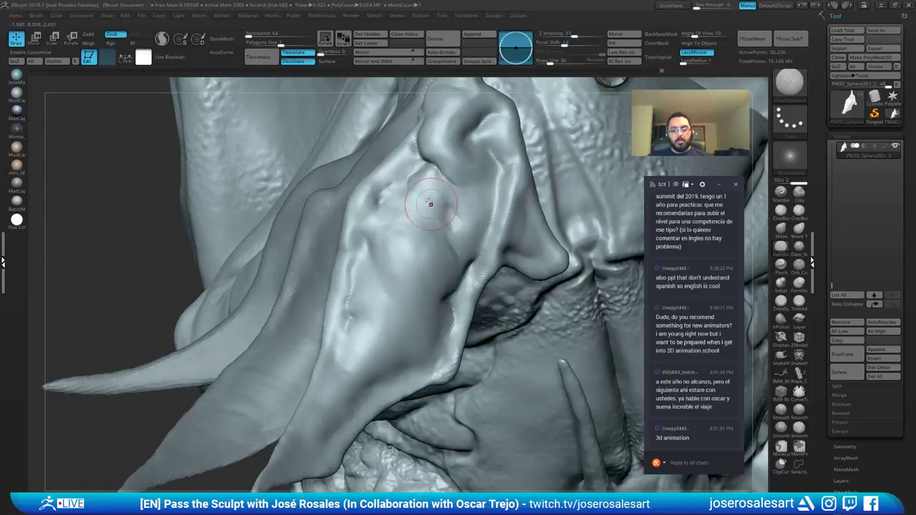
mouse_move(370, 251)
right_down()
mouse_move(379, 270)
mouse_move(419, 245)
right_up()
shift+drag(399, 239, 402, 246)
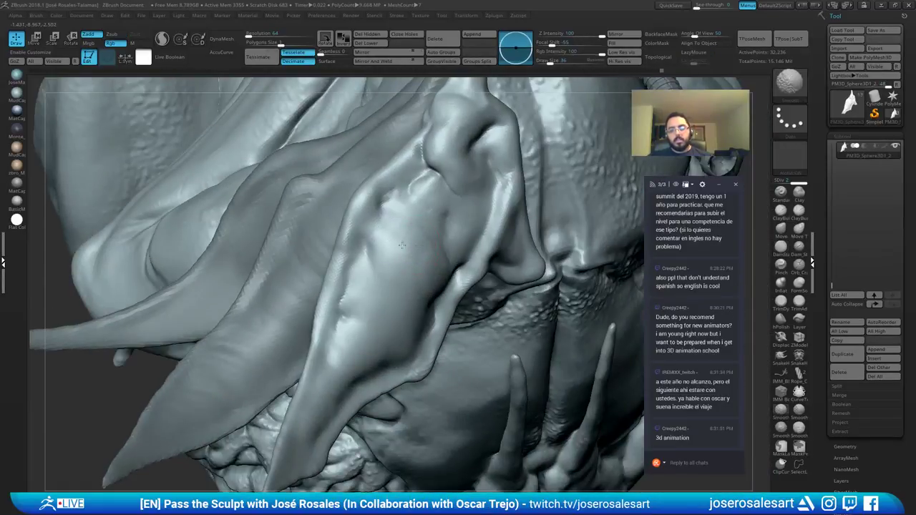
shift+drag(422, 289, 408, 280)
Step: Carve creases along the lower edge of the large spike with the DamStandard brush and smooth the area near its tip
mouse_move(409, 280)
right_down()
mouse_move(421, 286)
mouse_move(409, 201)
right_up()
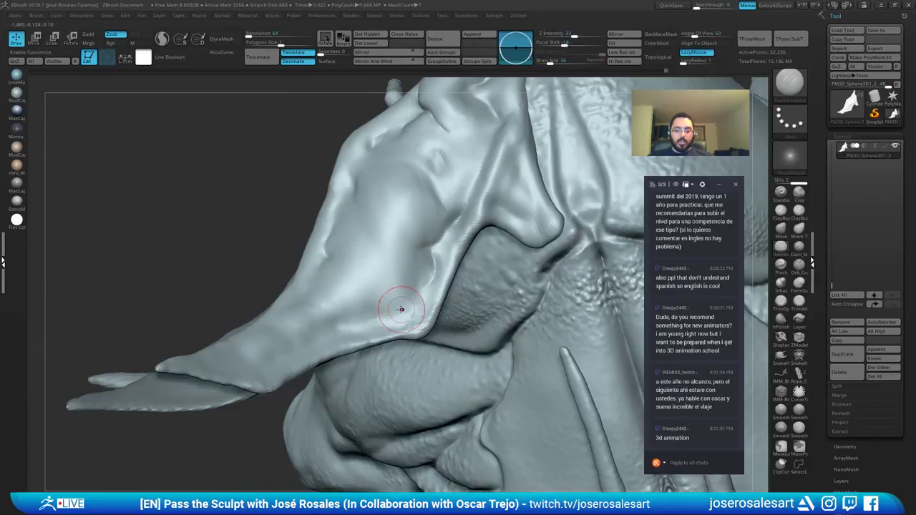
right_drag(403, 308, 392, 313)
drag(392, 313, 355, 319)
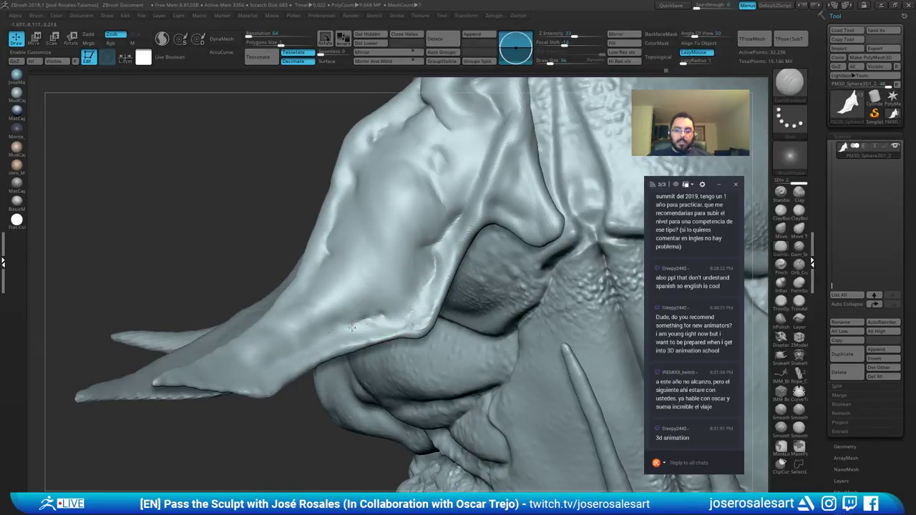
mouse_move(356, 313)
right_down()
mouse_move(390, 309)
mouse_move(315, 311)
mouse_move(389, 328)
right_up()
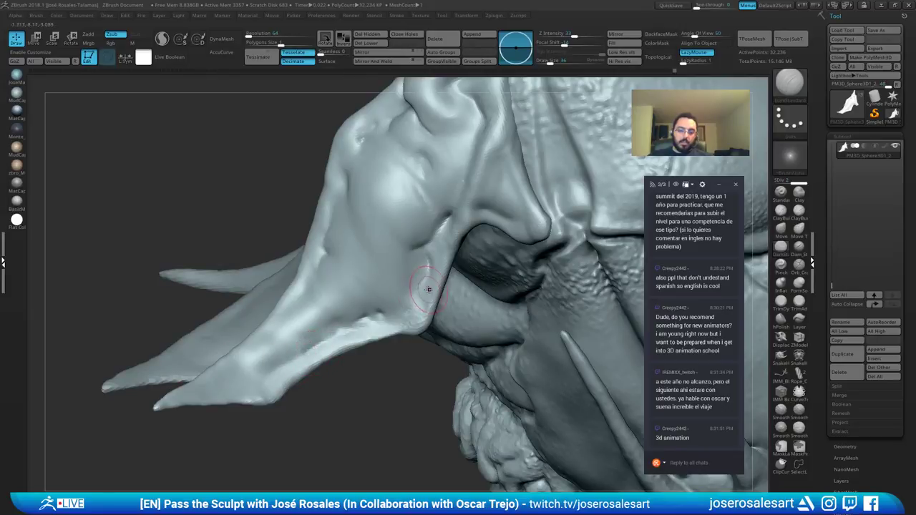
right_drag(430, 290, 377, 316)
shift+drag(255, 373, 235, 377)
Step: Switch to the neighbouring middle spike's subtool and isolate it from the rest of the creature
mouse_move(235, 377)
right_down()
mouse_move(311, 328)
mouse_move(298, 266)
mouse_move(304, 330)
mouse_move(380, 324)
mouse_move(315, 327)
right_up()
alt+click(306, 340)
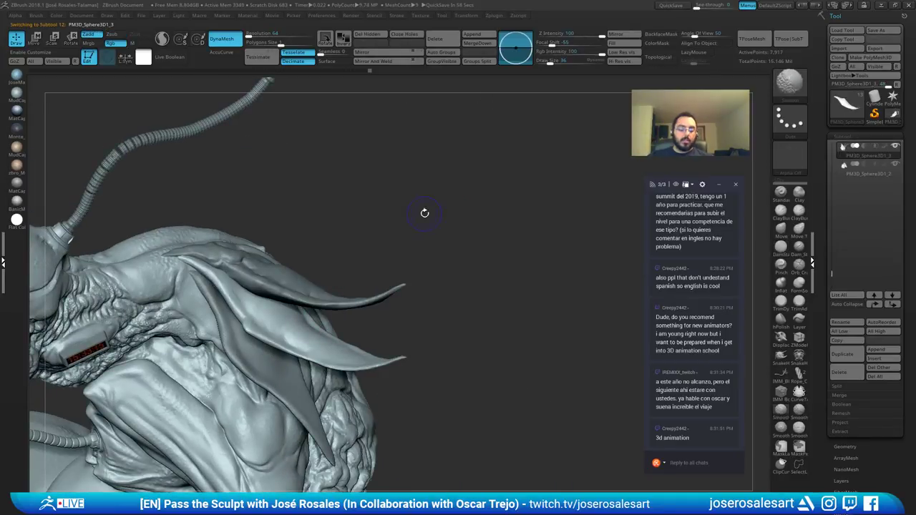
alt+right_drag(425, 213, 411, 276)
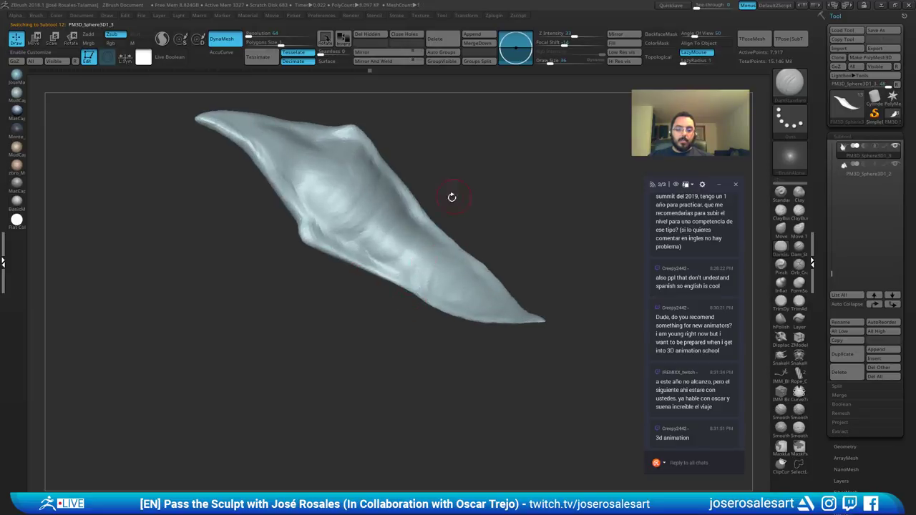
right_drag(452, 198, 422, 266)
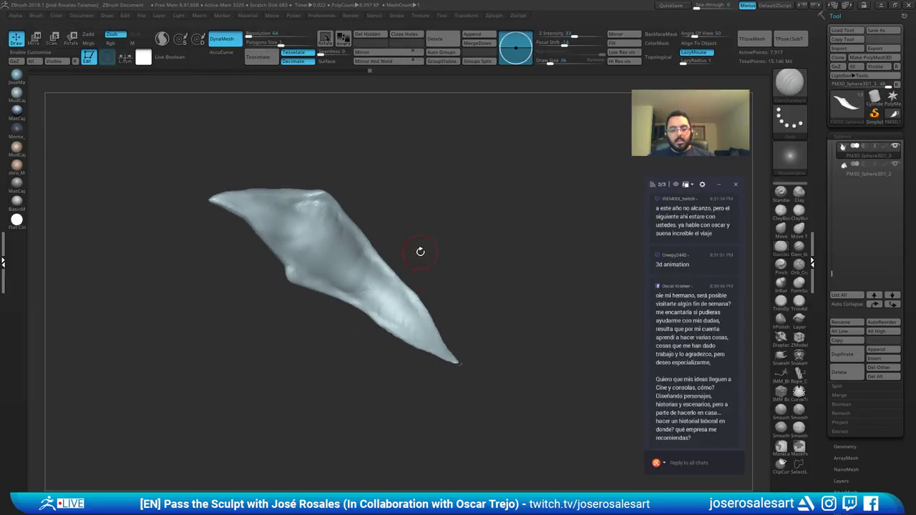
Step: Bend the tapered end of the isolated middle spike with the SnakeHook brush at draw size 77
key(b)
key(s)
key(h)
key(s)
drag(418, 277, 424, 277)
right_drag(415, 280, 409, 282)
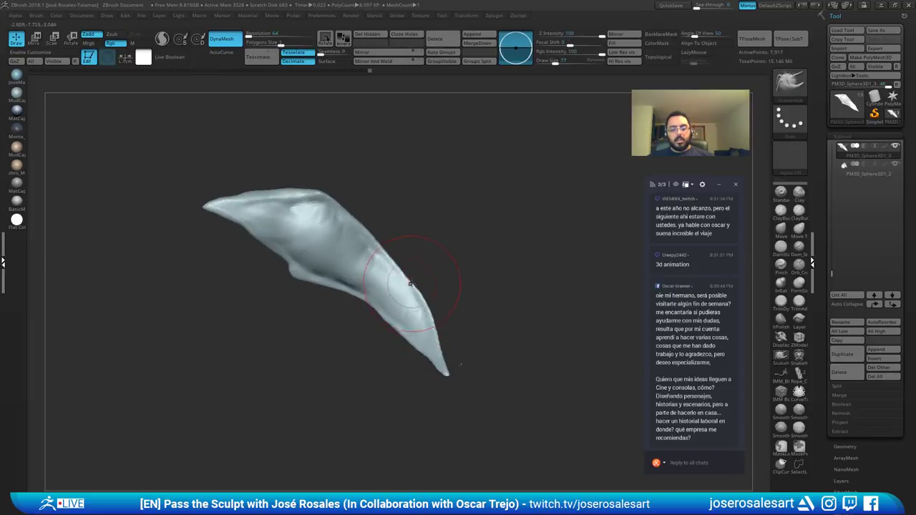
drag(409, 282, 416, 281)
Step: Show the whole creature again and build up the middle spike's outer edge with ClayBuildup at draw size 28, smoothing its upper part
mouse_move(428, 269)
right_down()
mouse_move(405, 215)
mouse_move(405, 244)
mouse_move(452, 239)
mouse_move(334, 293)
mouse_move(345, 299)
right_up()
key(alt+s)
ctrl+right_drag(345, 299, 346, 325)
drag(319, 337, 298, 364)
key(1)
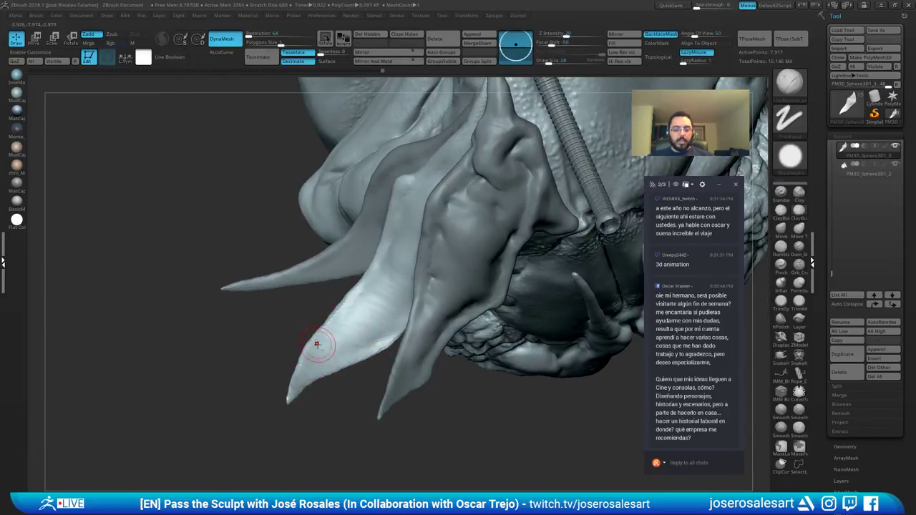
right_drag(319, 344, 328, 366)
drag(339, 294, 307, 352)
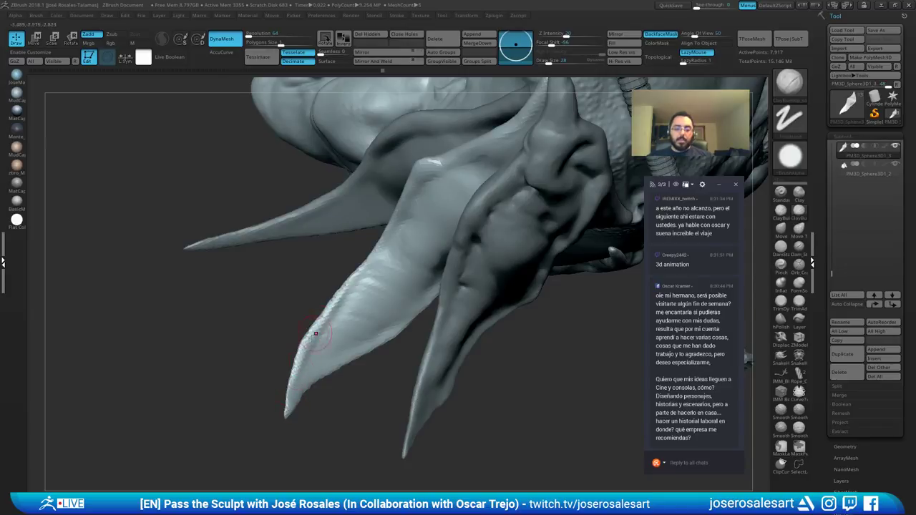
drag(356, 280, 300, 356)
right_drag(340, 303, 362, 283)
shift+drag(363, 282, 364, 279)
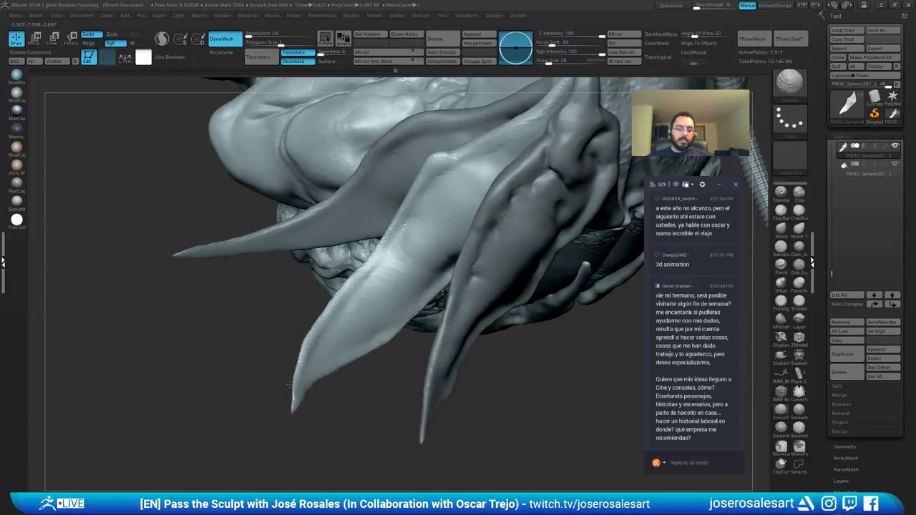
Step: Thicken the narrow edge of the middle spike near its tip with ClayBuildup strokes and smooth the result
right_drag(289, 385, 315, 307)
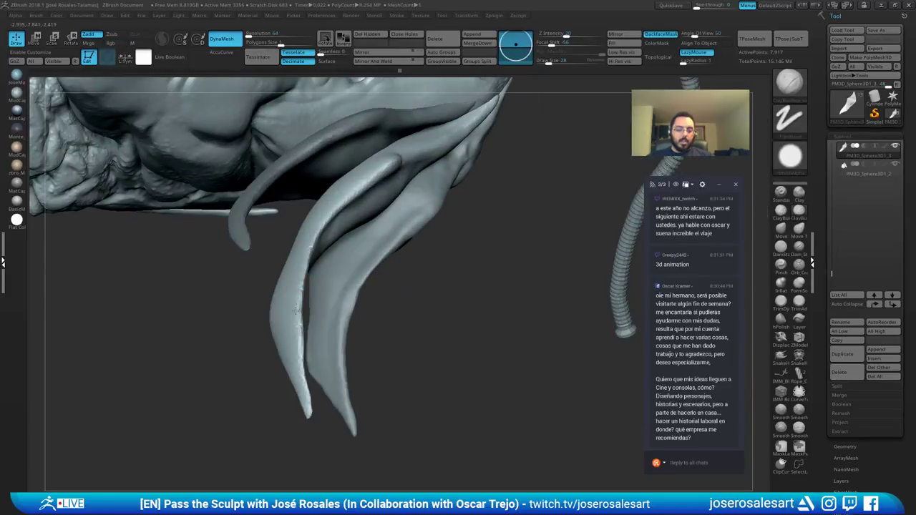
drag(298, 291, 293, 333)
right_drag(293, 333, 297, 305)
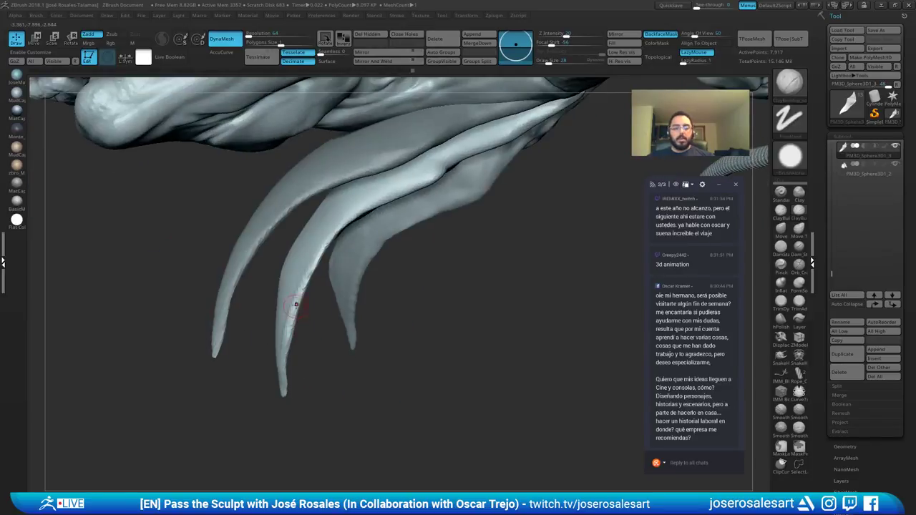
right_drag(288, 402, 315, 422)
drag(252, 419, 259, 432)
mouse_move(259, 433)
right_down()
mouse_move(176, 326)
mouse_move(235, 310)
right_up()
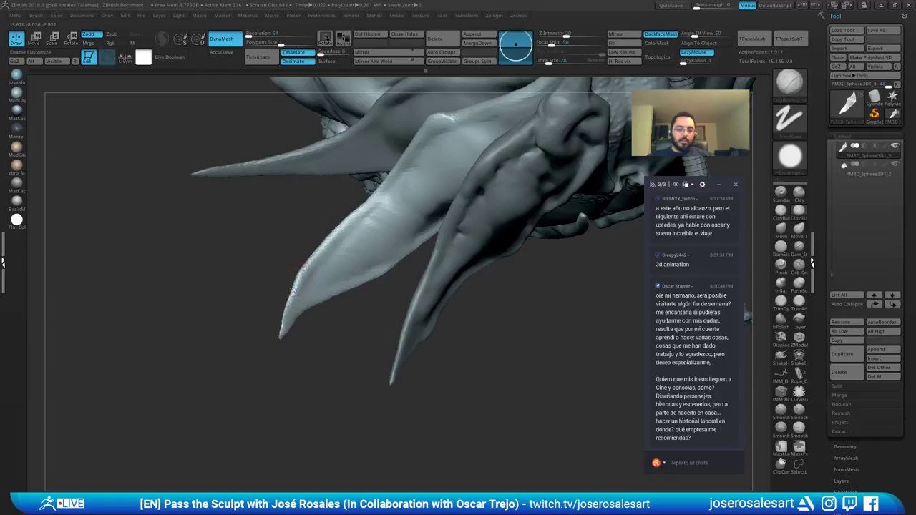
shift+drag(290, 290, 294, 287)
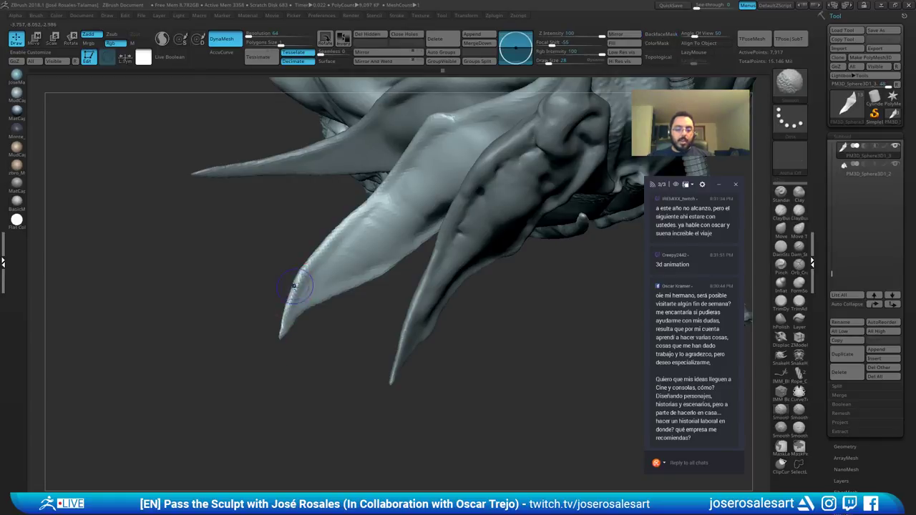
Step: Isolate the middle spike and choose the DamStandard brush with the draw size raised to 73
mouse_move(280, 331)
right_down()
mouse_move(308, 268)
mouse_move(423, 194)
right_up()
mouse_move(384, 241)
right_down()
mouse_move(350, 287)
mouse_move(394, 256)
mouse_move(336, 236)
mouse_move(430, 294)
mouse_move(415, 242)
mouse_move(425, 200)
mouse_move(428, 309)
right_up()
key(shift+s)
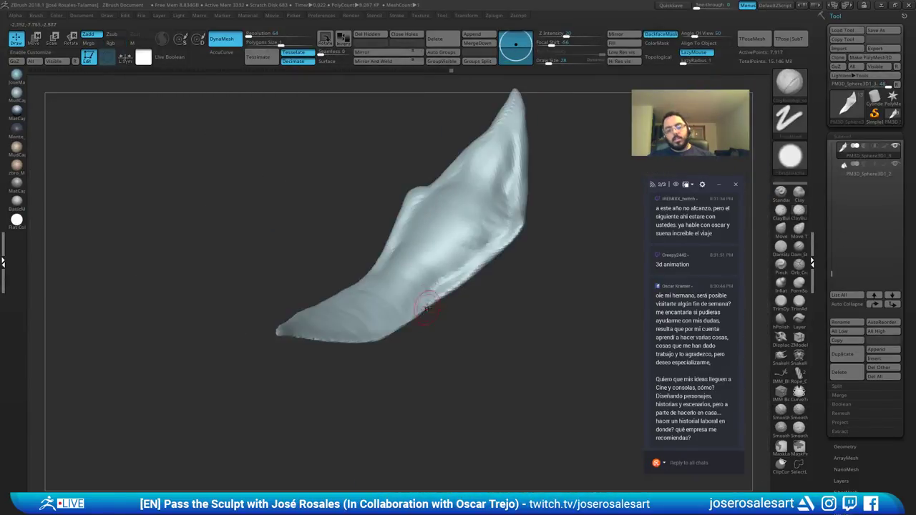
key(b)
key(d)
key(s)
key(s)
drag(406, 296, 414, 297)
mouse_move(415, 298)
right_down()
mouse_move(423, 319)
mouse_move(409, 323)
right_up()
Step: Pull out the lower corner of the middle spike with the SnakeHook brush, and bring back the rest of the creature
key(b)
key(s)
key(h)
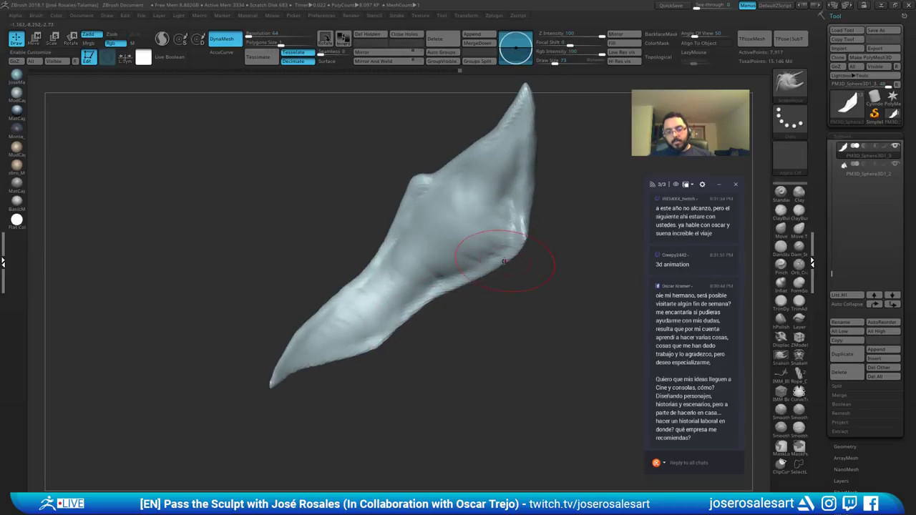
ctrl+right_drag(504, 261, 515, 240)
drag(521, 242, 532, 249)
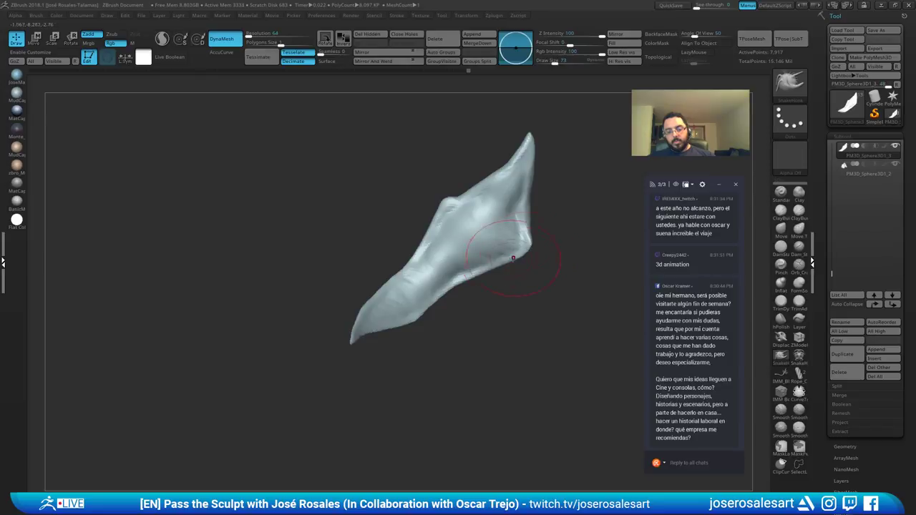
drag(494, 272, 496, 276)
ctrl+right_drag(496, 277, 494, 249)
key(shift+s)
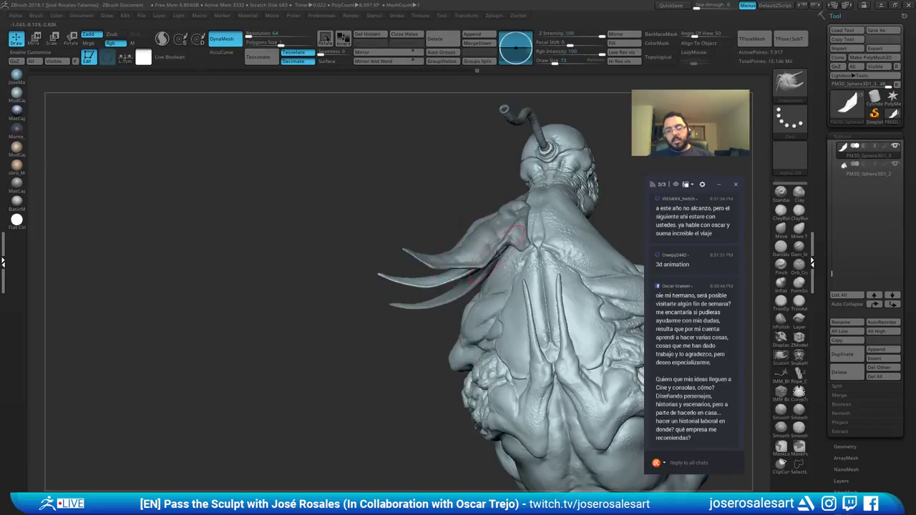
Step: Add volume to the broad face near the middle spike's tip using ClayBuildup at draw size 45
mouse_move(351, 236)
right_down()
mouse_move(458, 247)
mouse_move(383, 352)
mouse_move(376, 385)
mouse_move(394, 387)
mouse_move(437, 323)
mouse_move(409, 317)
mouse_move(432, 252)
mouse_move(497, 317)
mouse_move(402, 201)
mouse_move(407, 251)
right_up()
key(1)
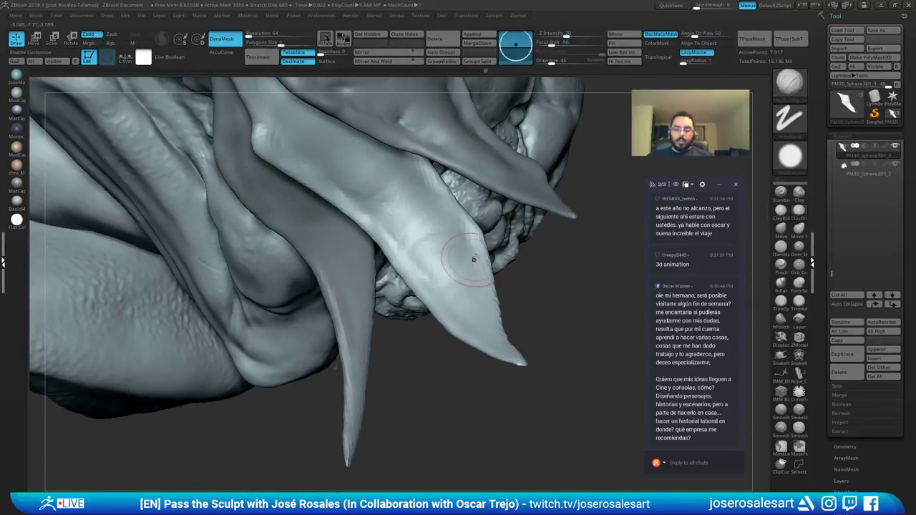
right_drag(454, 235, 436, 244)
mouse_move(436, 243)
mouse_down()
mouse_move(434, 228)
mouse_move(451, 226)
mouse_move(446, 280)
mouse_up()
right_drag(462, 299, 469, 272)
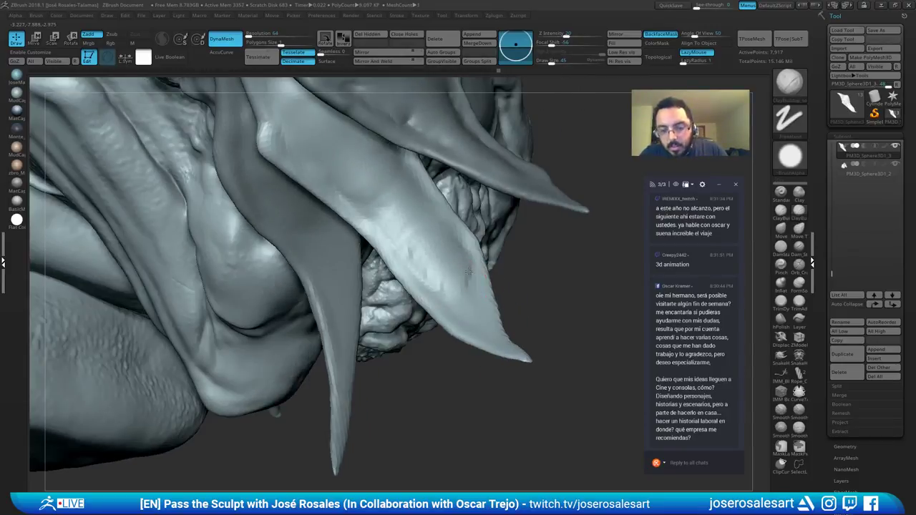
Step: Isolate the middle spike, build up its wide base with ClayBuildup at draw size 81 and smooth the strokes
mouse_move(470, 323)
right_down()
mouse_move(417, 235)
mouse_move(501, 250)
mouse_move(408, 289)
mouse_move(419, 250)
mouse_move(358, 208)
right_up()
key(shift+s)
key(bracketright)
key(bracketright)
key(bracketright)
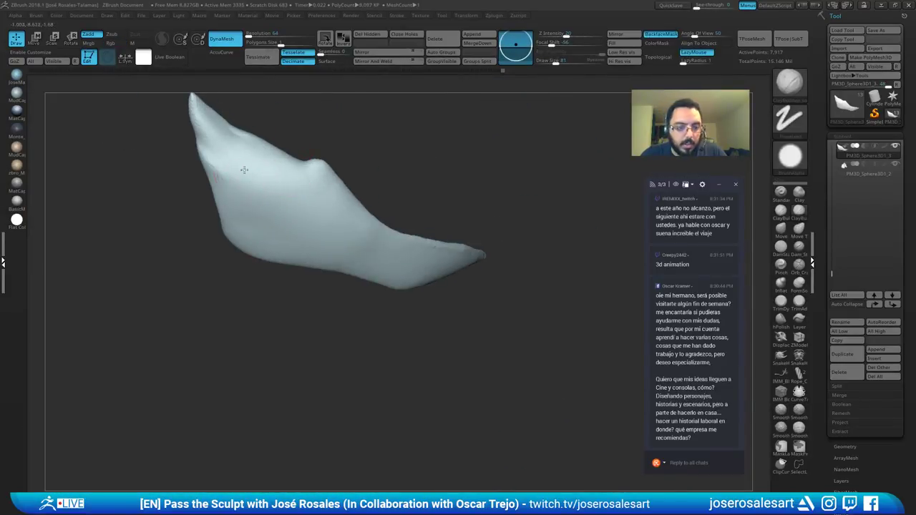
mouse_move(228, 160)
mouse_down()
mouse_move(250, 188)
mouse_move(286, 197)
mouse_move(279, 233)
mouse_move(331, 234)
mouse_move(343, 247)
mouse_up()
right_drag(342, 238, 354, 217)
shift+drag(354, 217, 307, 254)
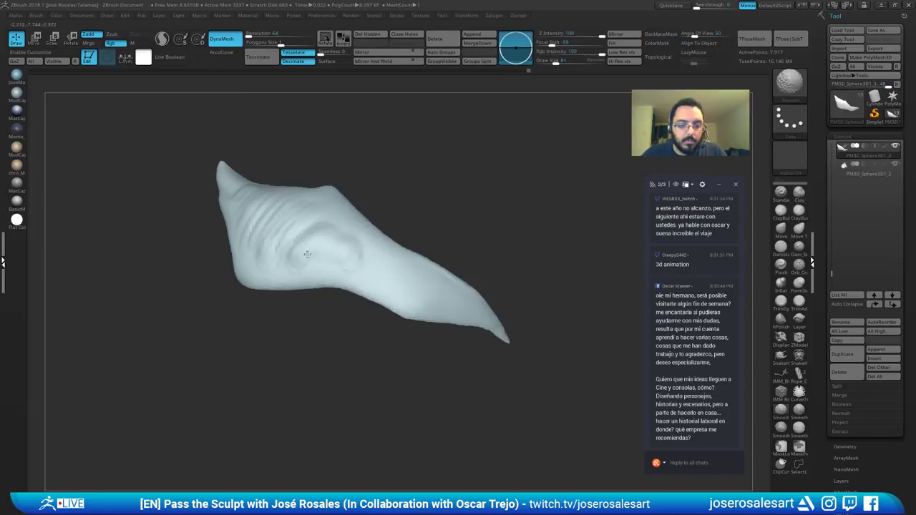
Step: Carve folds into the wide inner face of the isolated spike with DamStandard, reducing the draw size to 51
ctrl+right_drag(330, 226, 334, 156)
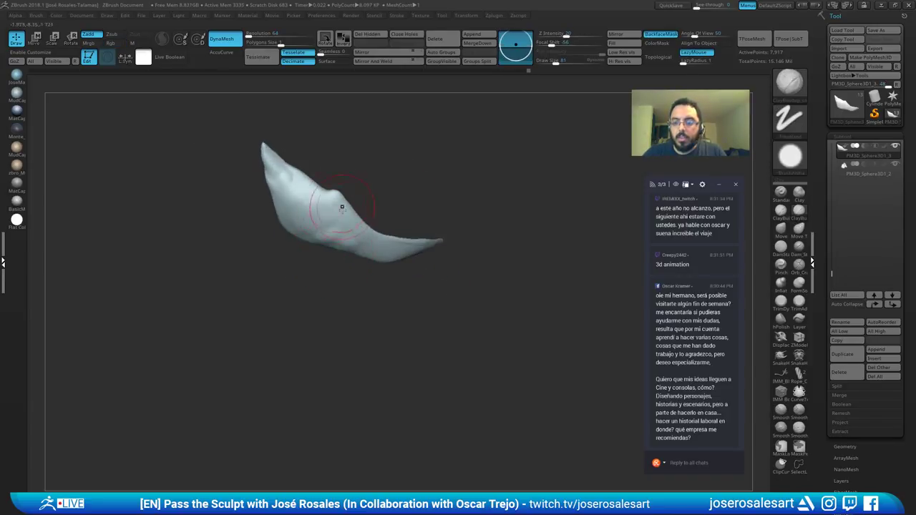
right_drag(342, 205, 348, 233)
mouse_move(348, 234)
alt+right_down()
mouse_move(370, 283)
mouse_move(405, 179)
mouse_move(451, 186)
alt+right_up()
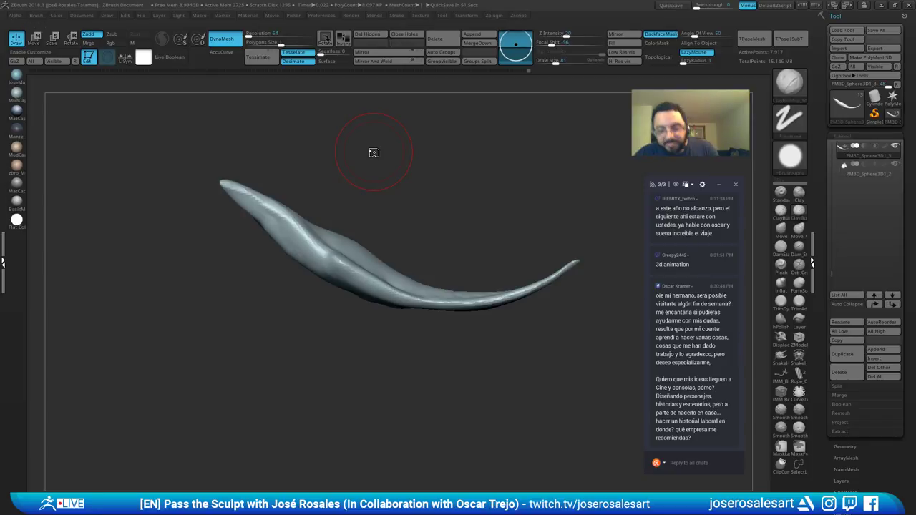
mouse_move(333, 157)
right_down()
mouse_move(350, 229)
mouse_move(336, 255)
mouse_move(316, 207)
right_up()
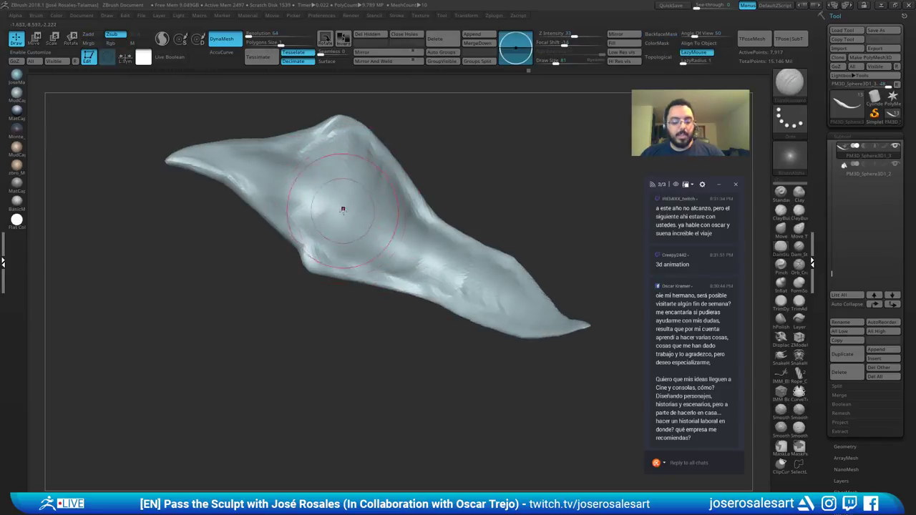
drag(341, 207, 367, 193)
right_drag(367, 193, 288, 169)
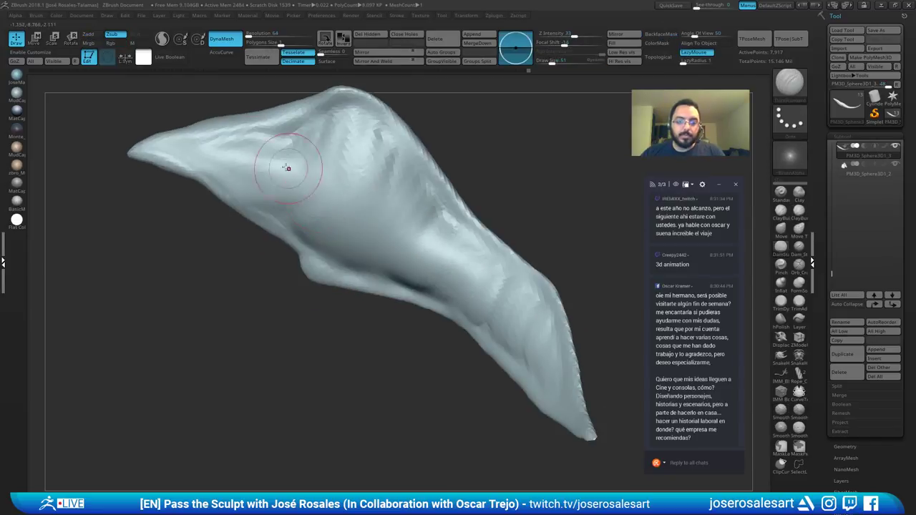
drag(292, 154, 294, 150)
drag(294, 150, 283, 144)
ctrl+right_drag(282, 144, 243, 129)
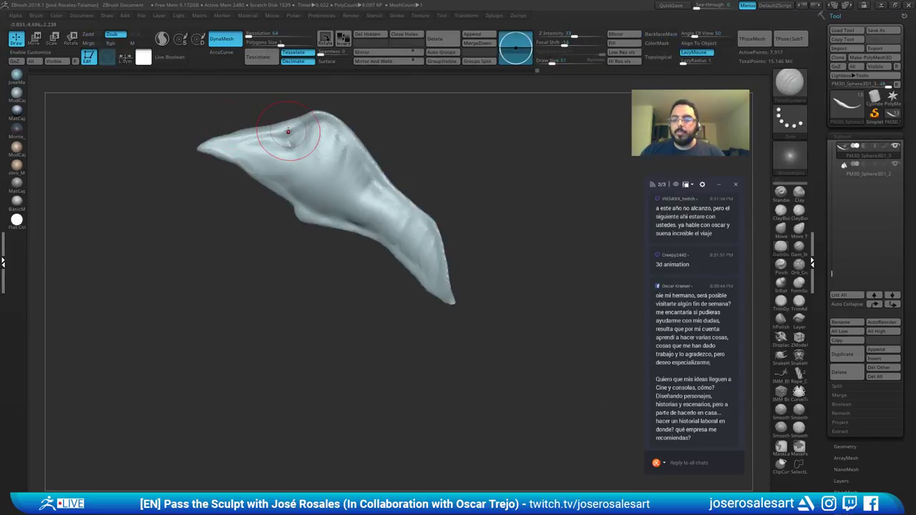
drag(289, 133, 329, 143)
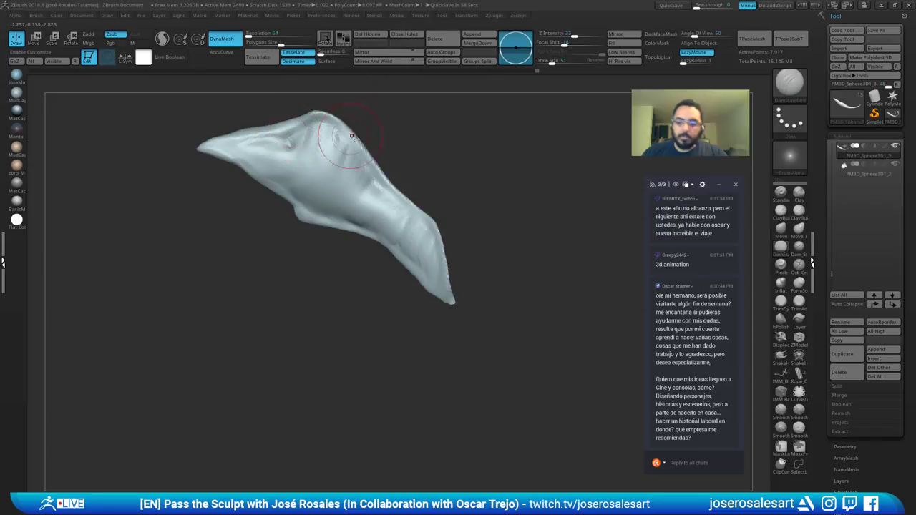
Step: Reduce the DamStandard draw size to 36 and carve a crease along the face toward the spike's tip
key(s)
drag(432, 176, 429, 176)
mouse_move(422, 179)
right_down()
mouse_move(371, 205)
mouse_move(362, 221)
mouse_move(374, 238)
right_up()
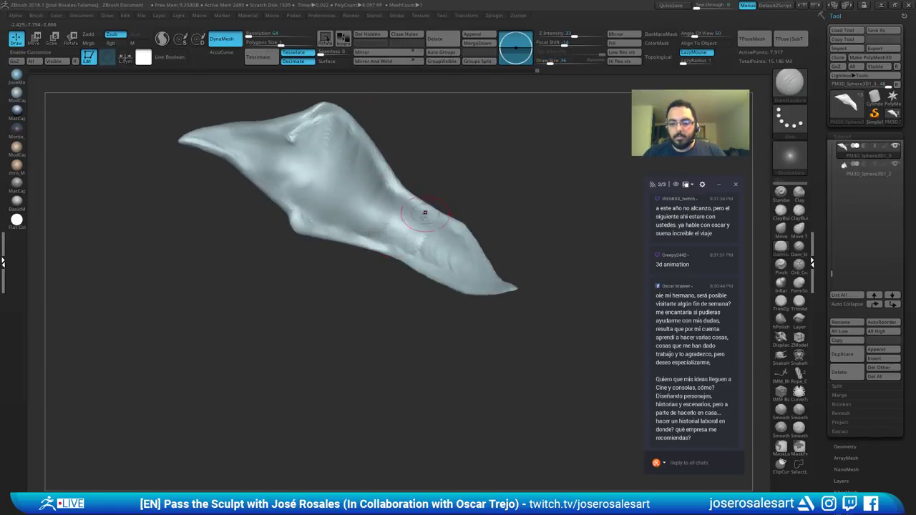
mouse_move(424, 211)
right_down()
mouse_move(395, 227)
mouse_move(421, 208)
mouse_move(445, 227)
right_up()
mouse_move(401, 189)
ctrl+right_down()
mouse_move(415, 211)
mouse_move(402, 211)
ctrl+right_up()
right_drag(431, 151, 450, 173)
drag(450, 176, 461, 199)
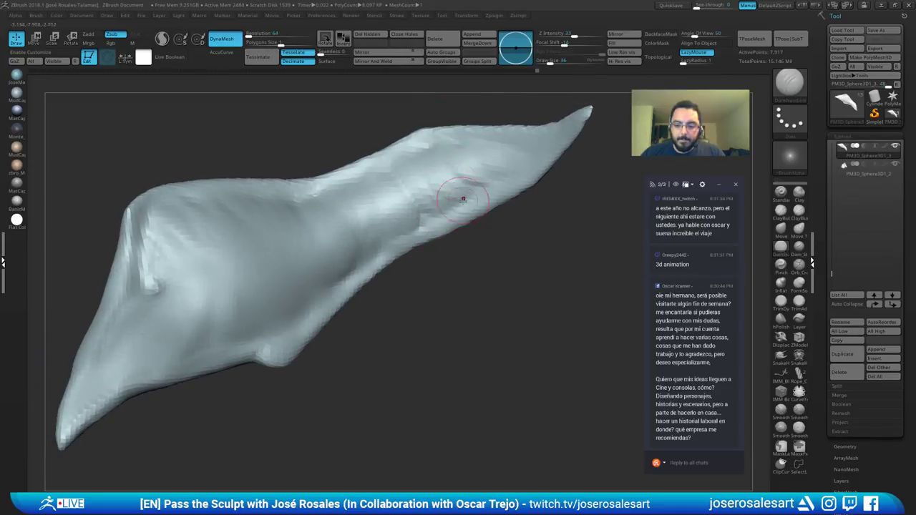
Step: Switch to the ClayBuildup brush and examine the back spikes together with the whole creature from several angles
mouse_move(456, 203)
right_down()
mouse_move(427, 235)
mouse_move(469, 194)
mouse_move(445, 193)
mouse_move(430, 179)
mouse_move(393, 207)
right_up()
mouse_move(389, 246)
right_down()
mouse_move(313, 245)
mouse_move(283, 264)
mouse_move(326, 243)
mouse_move(362, 259)
mouse_move(317, 271)
mouse_move(324, 203)
mouse_move(340, 233)
mouse_move(322, 249)
mouse_move(346, 228)
mouse_move(294, 267)
mouse_move(363, 176)
mouse_move(375, 221)
mouse_move(287, 227)
mouse_move(309, 217)
mouse_move(300, 209)
mouse_move(245, 264)
mouse_move(280, 210)
mouse_move(342, 186)
mouse_move(331, 215)
mouse_move(356, 241)
right_up()
key(b)
key(c)
key(b)
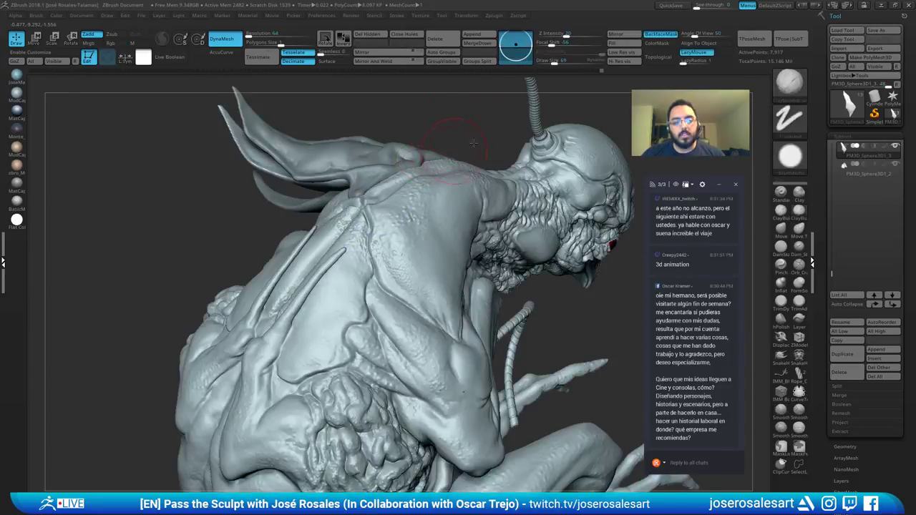
mouse_move(441, 148)
right_down()
mouse_move(494, 172)
mouse_move(516, 164)
right_up()
mouse_move(358, 193)
right_down()
mouse_move(321, 290)
mouse_move(294, 281)
mouse_move(305, 288)
right_up()
Step: Reshape the narrow tip of the middle spike with the SnakeHook brush, adjusting the draw size between strokes
key(b)
key(s)
key(h)
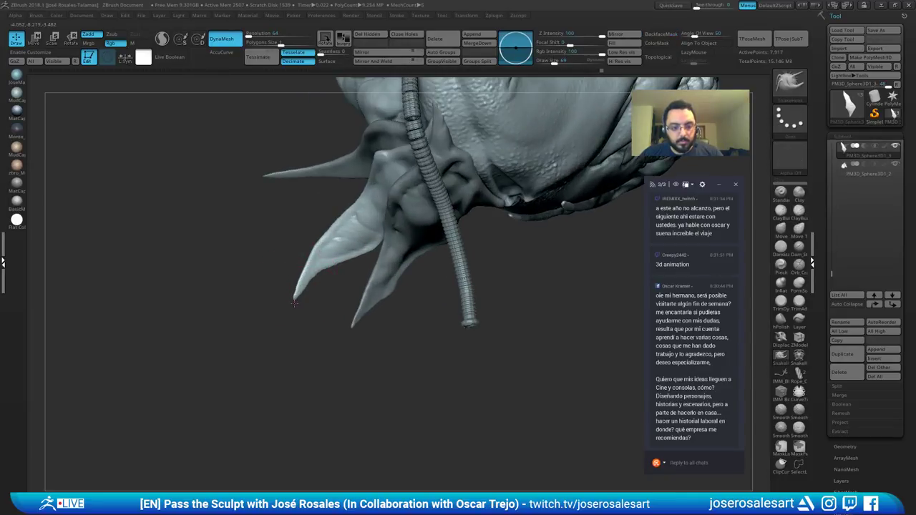
key([)
key([)
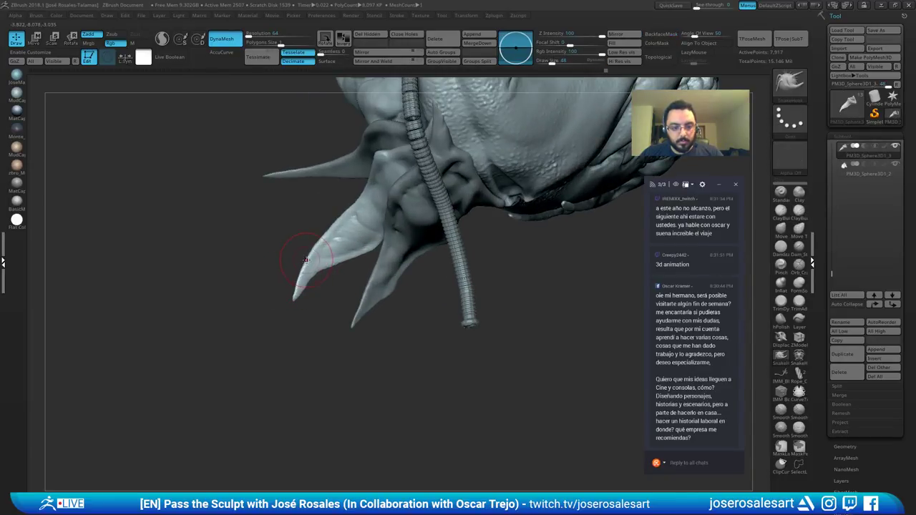
mouse_move(304, 255)
alt+right_down()
mouse_move(315, 271)
mouse_move(315, 247)
alt+right_up()
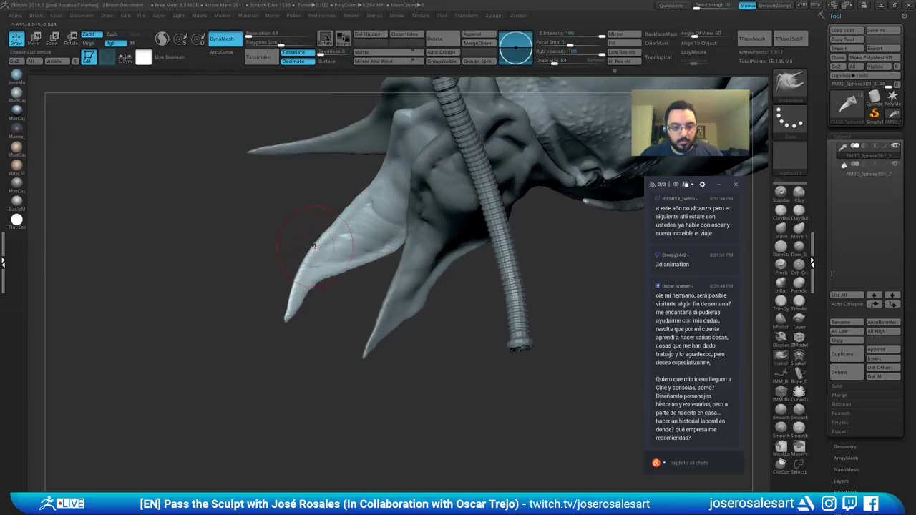
key(s)
drag(313, 245, 304, 249)
right_drag(304, 249, 329, 262)
key(])
key(])
drag(293, 271, 300, 269)
mouse_move(267, 314)
right_down()
mouse_move(217, 321)
mouse_move(272, 308)
mouse_move(308, 279)
right_up()
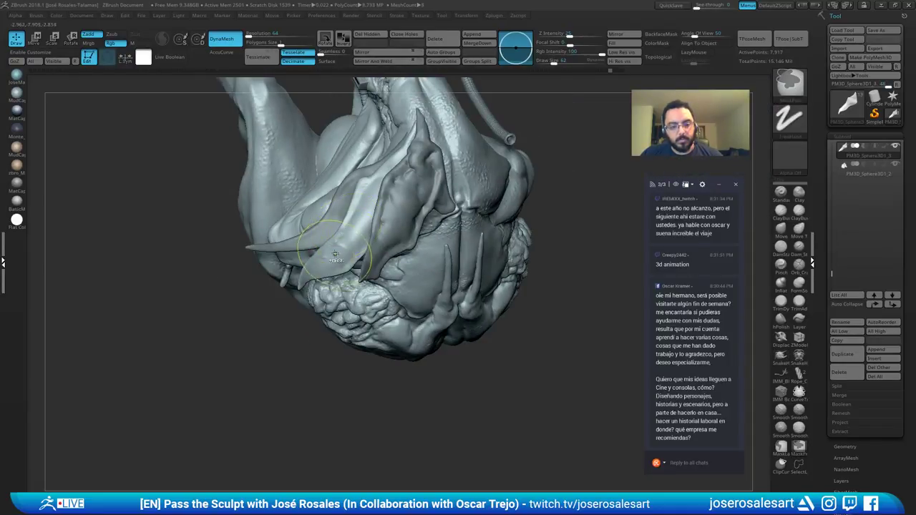
Step: Refine the middle spike's profile from the side with the SnakeHook brush at draw size 90
key([)
key([)
key(f)
mouse_move(337, 236)
right_down()
mouse_move(288, 239)
mouse_move(255, 198)
mouse_move(319, 206)
mouse_move(401, 192)
mouse_move(400, 275)
mouse_move(407, 191)
mouse_move(482, 219)
mouse_move(520, 168)
mouse_move(446, 153)
mouse_move(425, 199)
mouse_move(464, 144)
right_up()
key(s)
drag(427, 198, 433, 198)
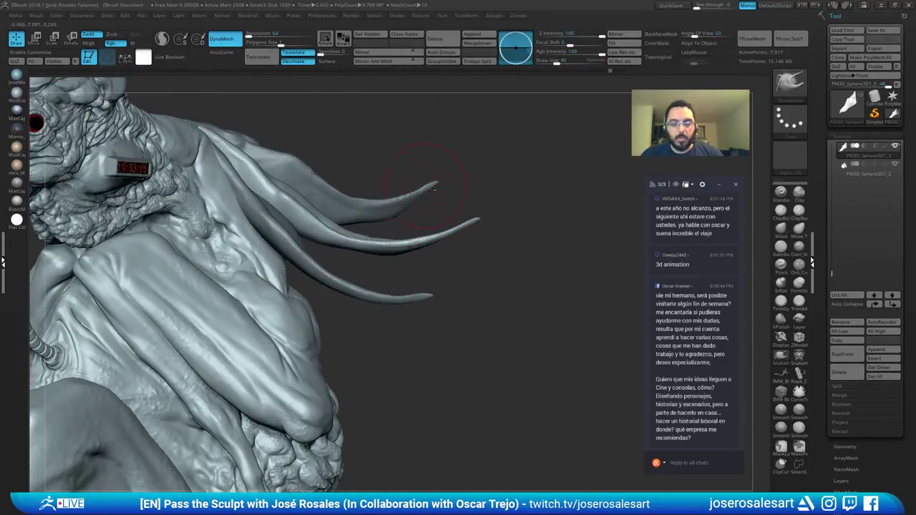
Step: Select the spike nearest the spine and draw its tip out to a finer point with SnakeHook at draw size 58
mouse_move(438, 195)
ctrl+right_down()
mouse_move(452, 154)
mouse_move(369, 206)
ctrl+right_up()
alt+click(442, 157)
key(s)
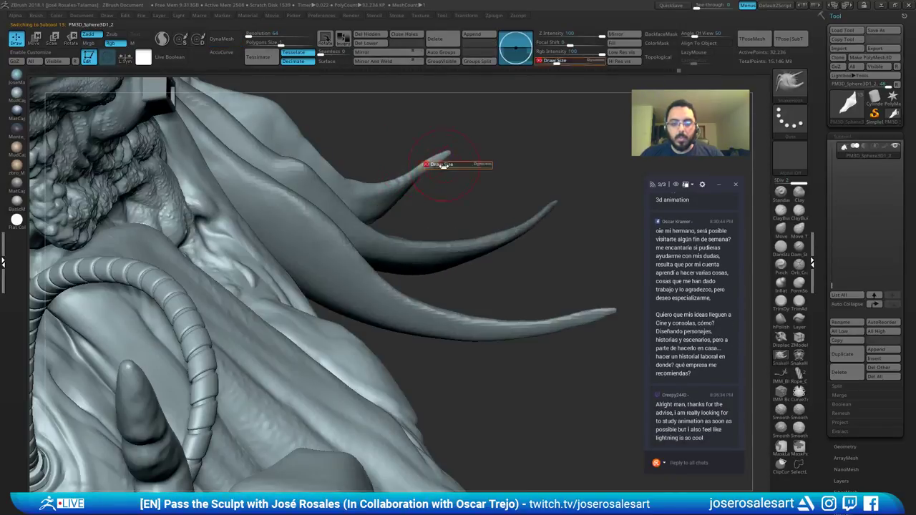
drag(444, 165, 441, 165)
mouse_move(440, 162)
right_down()
mouse_move(421, 187)
mouse_move(380, 178)
mouse_move(394, 157)
right_up()
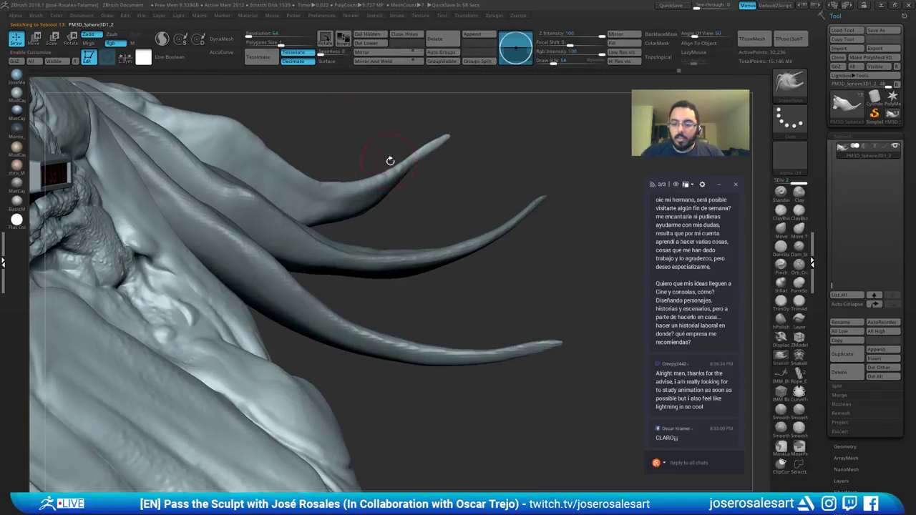
right_drag(390, 160, 439, 148)
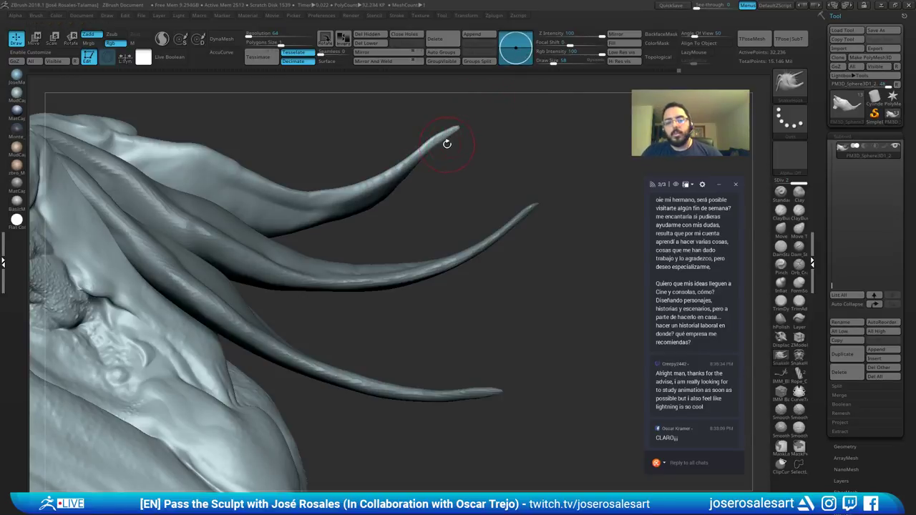
mouse_move(449, 147)
right_down()
mouse_move(451, 174)
mouse_move(489, 187)
mouse_move(452, 195)
mouse_move(470, 128)
mouse_move(466, 162)
right_up()
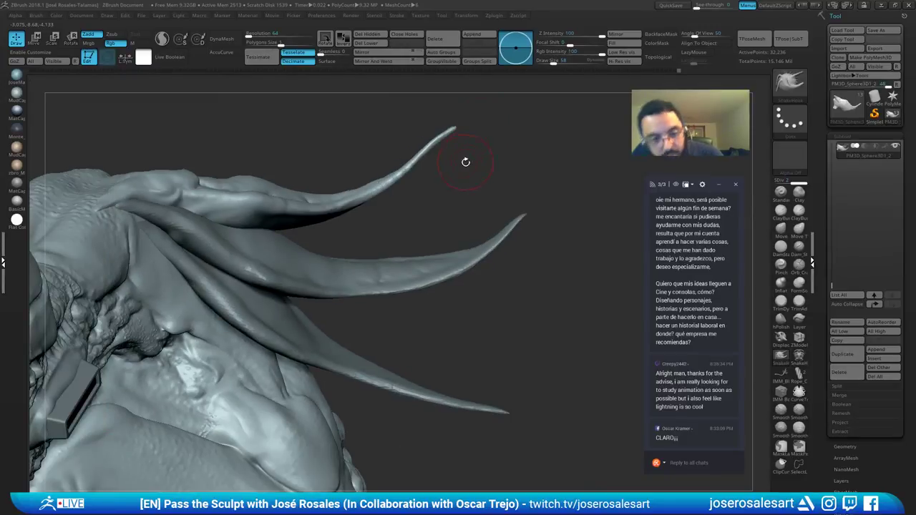
Step: Select the middle spike and refine its narrow root with the Standard brush at draw size 14, smoothing the strokes
alt+click(326, 265)
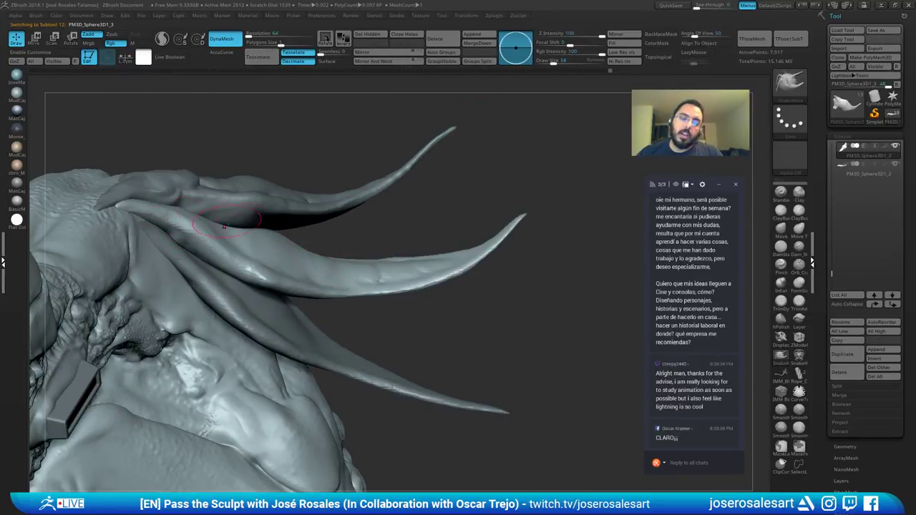
right_drag(224, 226, 315, 287)
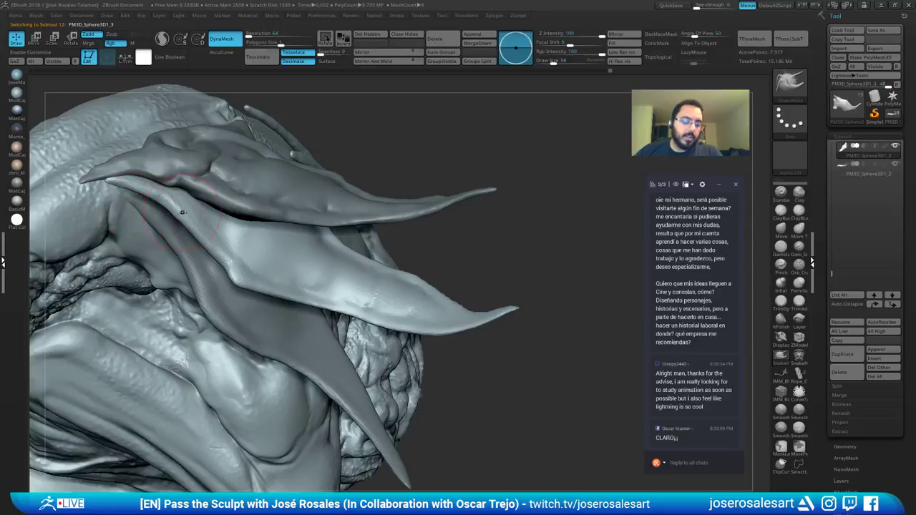
key(b)
key(s)
key(t)
key(s)
drag(212, 215, 134, 186)
key(s)
key(s)
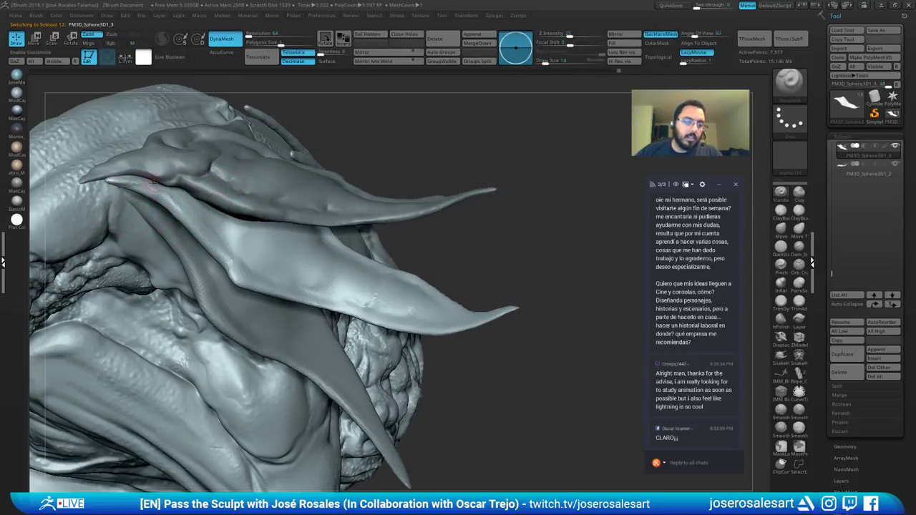
right_drag(152, 185, 139, 184)
shift+drag(139, 184, 120, 181)
mouse_move(123, 180)
right_down()
mouse_move(184, 148)
mouse_move(277, 172)
mouse_move(247, 179)
mouse_move(191, 169)
right_up()
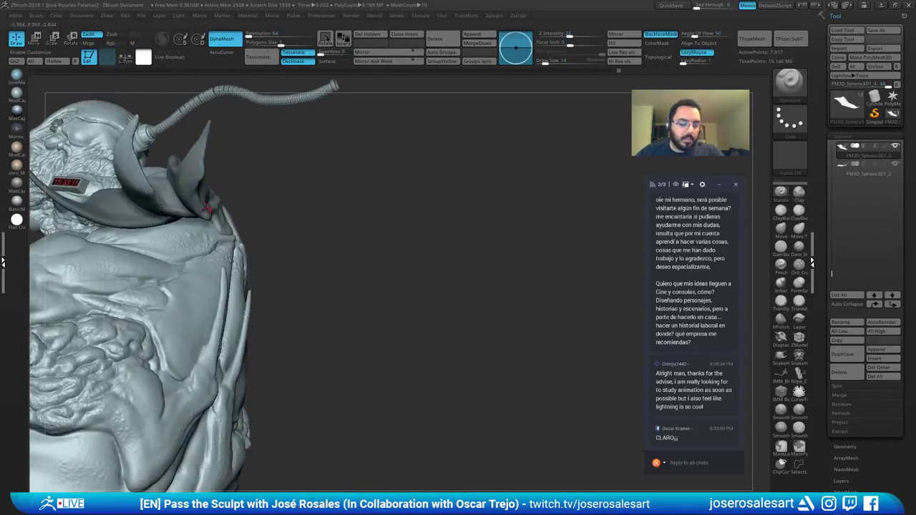
mouse_move(206, 208)
right_down()
mouse_move(187, 187)
mouse_move(263, 144)
mouse_move(231, 164)
mouse_move(282, 272)
mouse_move(296, 187)
mouse_move(334, 158)
right_up()
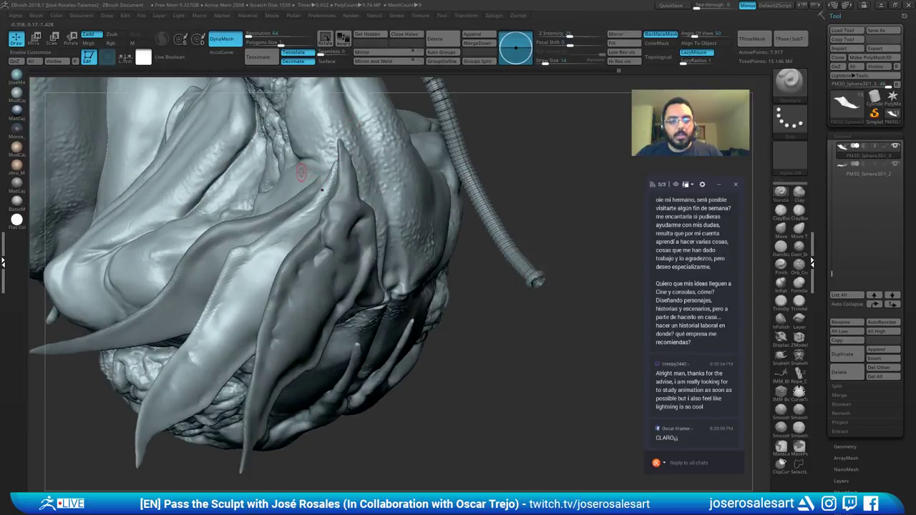
Step: Adjust the middle spike's root with the Move brush at draw size 23 and remesh the spike with DynaMesh
key(b)
key(m)
key(v)
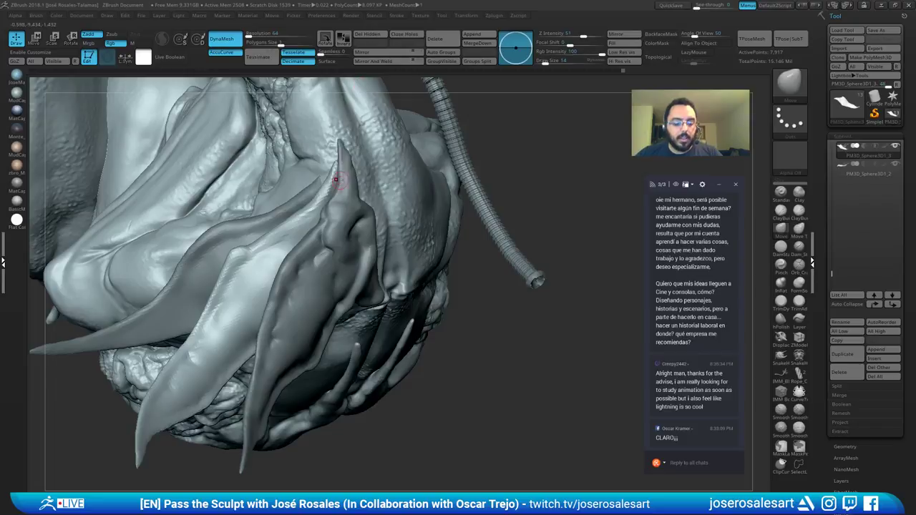
key(b)
key(c)
key(b)
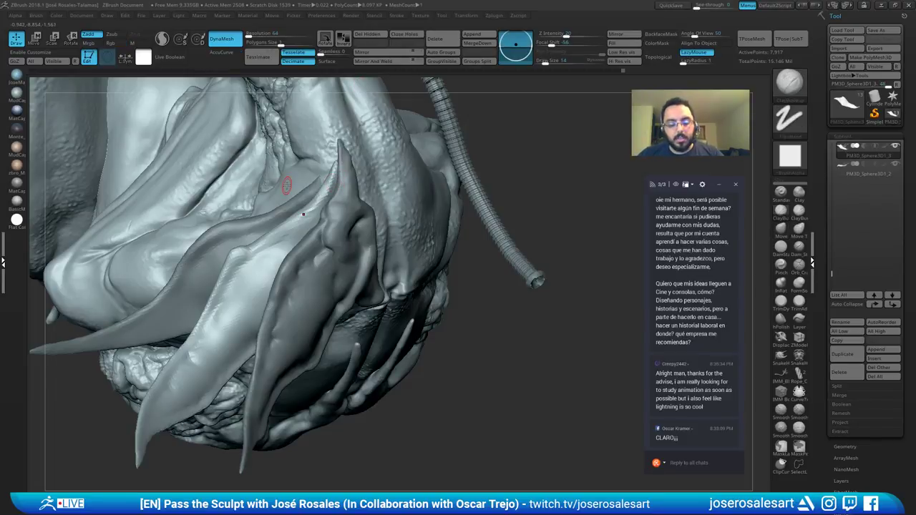
key(b)
key(m)
key(v)
key(])
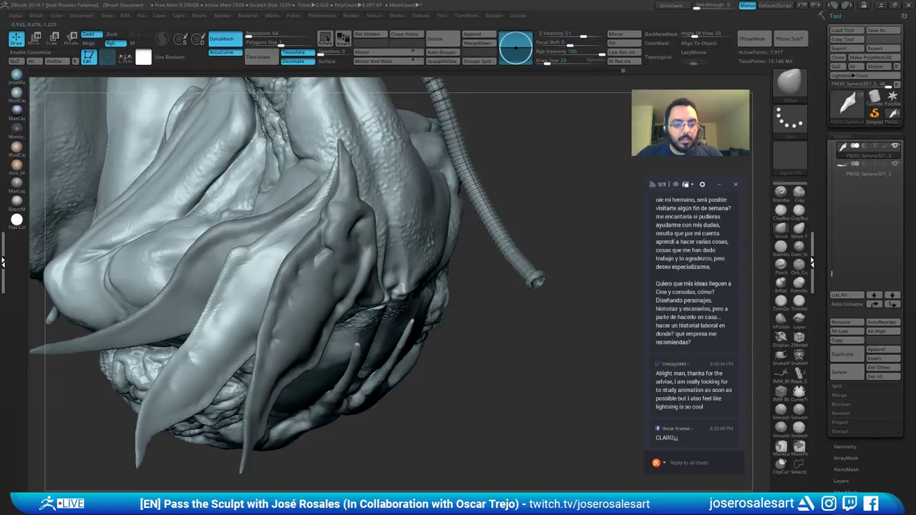
right_drag(329, 189, 286, 255)
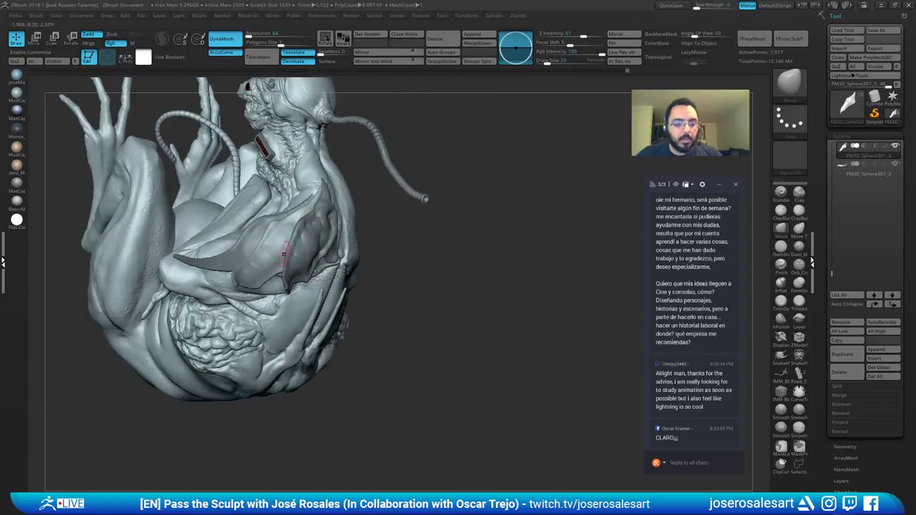
ctrl+drag(492, 215, 499, 253)
mouse_move(232, 204)
right_down()
mouse_move(242, 264)
mouse_move(285, 215)
right_up()
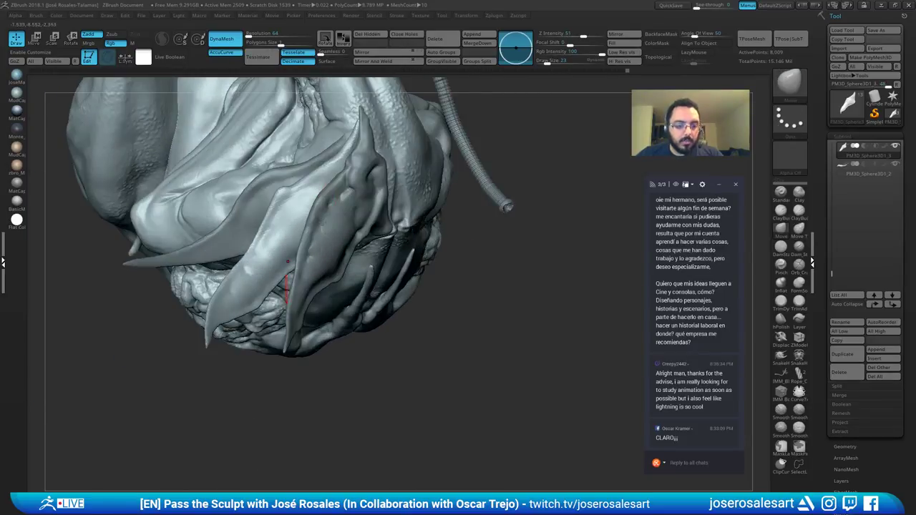
Step: Subdivide the middle spike once and build up its outer face with ClayBuildup at draw size 23
ctrl+right_drag(370, 216, 298, 145)
key(b)
key(d)
key(s)
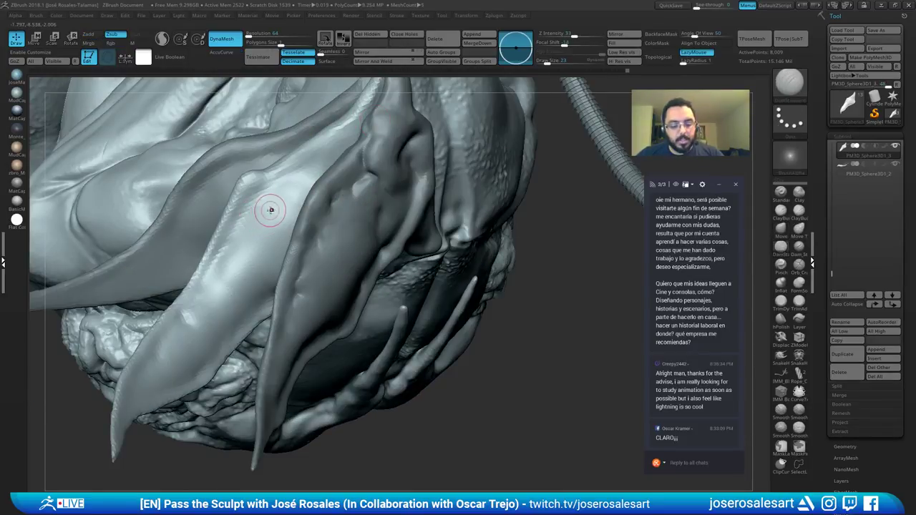
key(b)
key(c)
key(b)
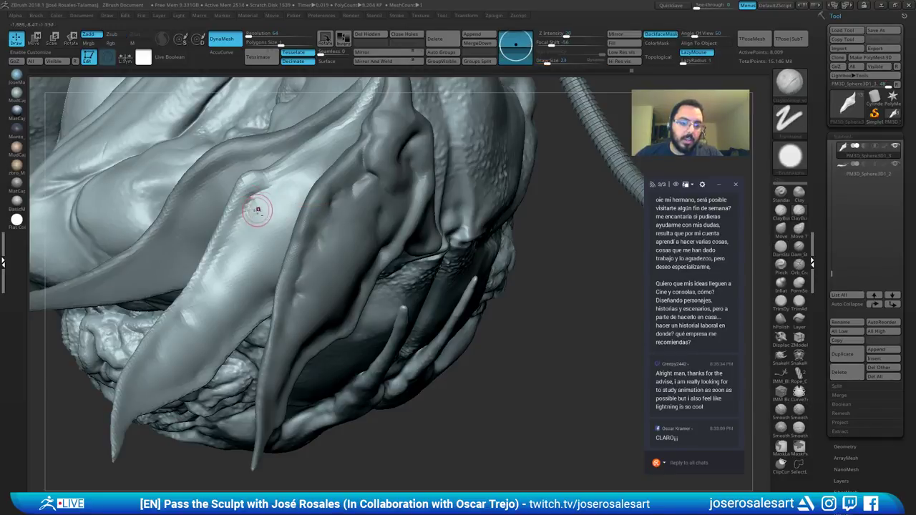
key(ctrl+d)
ctrl+right_drag(256, 213, 260, 202)
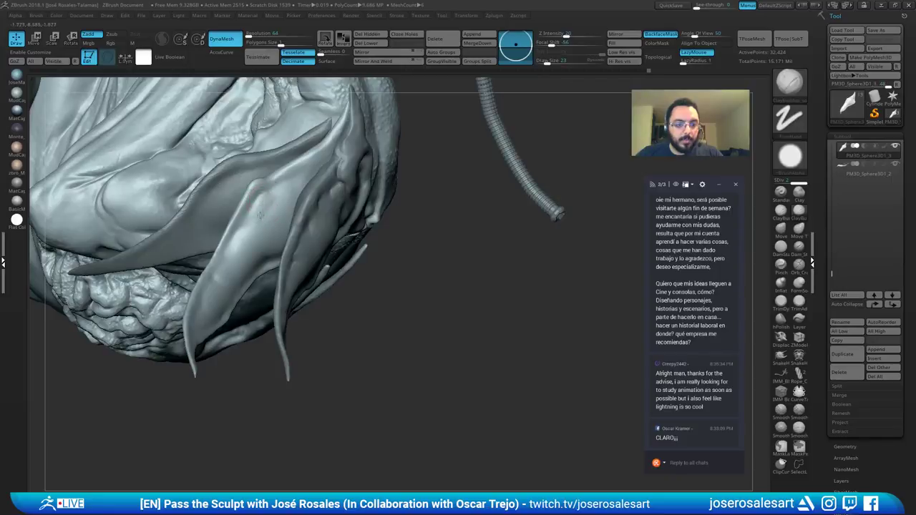
key(shift)
mouse_move(254, 200)
mouse_down()
mouse_move(277, 193)
mouse_move(262, 236)
mouse_up()
mouse_move(262, 236)
right_down()
mouse_move(252, 228)
mouse_move(229, 243)
mouse_move(251, 231)
mouse_move(286, 232)
mouse_move(282, 284)
mouse_move(266, 241)
right_up()
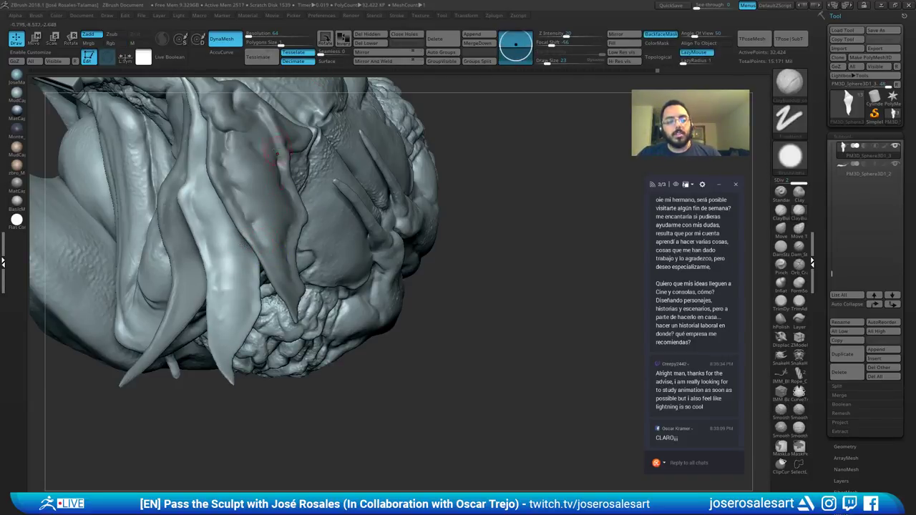
Step: Isolate the middle spike, model its wide base with the Standard brush at draw size 65, and show the whole creature again
mouse_move(280, 156)
right_down()
mouse_move(247, 179)
mouse_move(252, 201)
mouse_move(267, 206)
mouse_move(211, 176)
mouse_move(233, 186)
right_up()
key(shift)
key(shift+s)
key(s)
drag(234, 186, 243, 187)
mouse_move(243, 186)
right_down()
mouse_move(240, 203)
mouse_move(220, 196)
right_up()
key(b)
key(s)
key(t)
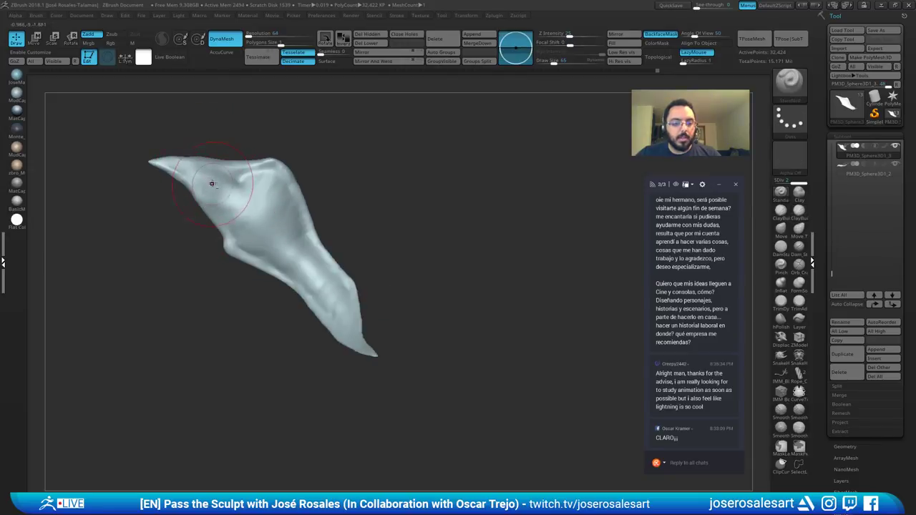
drag(246, 201, 230, 195)
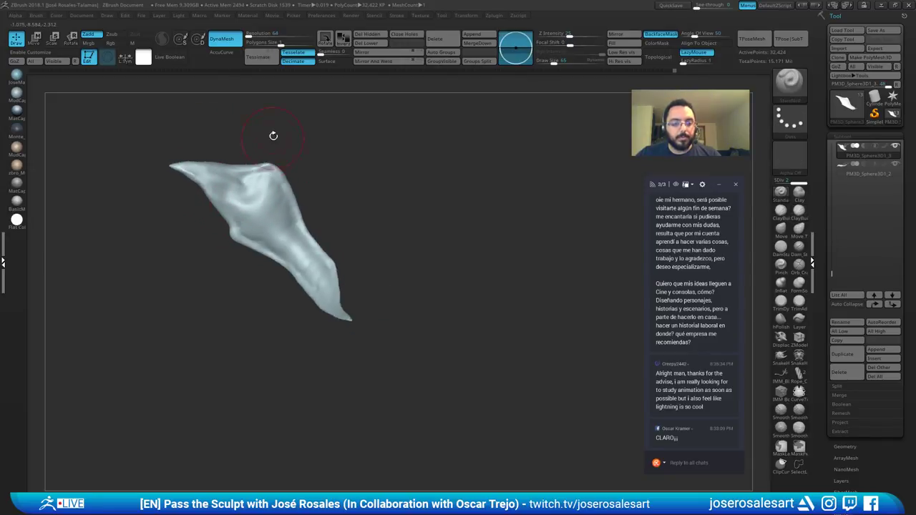
ctrl+shift+click(307, 148)
right_drag(288, 146, 271, 232)
ctrl+shift+click(270, 194)
mouse_move(268, 240)
right_down()
mouse_move(224, 228)
mouse_move(274, 228)
mouse_move(250, 228)
mouse_move(287, 207)
right_up()
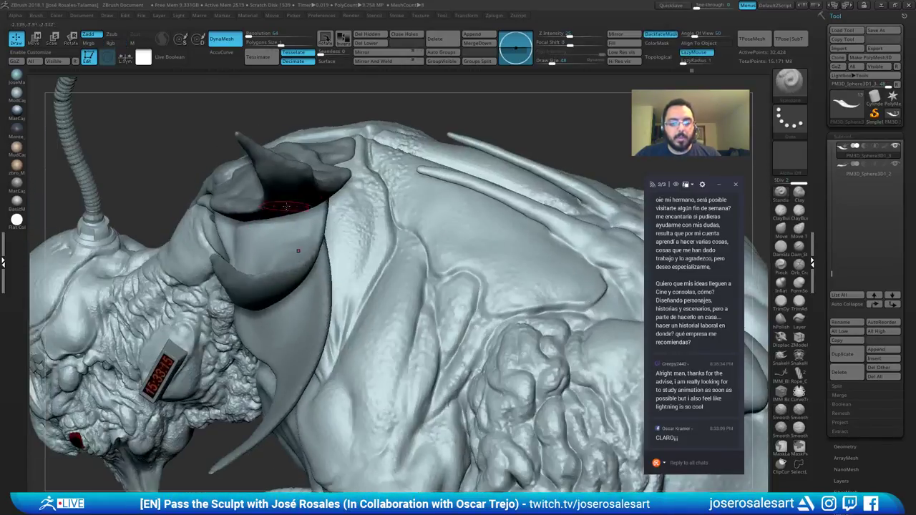
Step: Select the spike nearest the spine and build up the folds at its base with ClayBuildup at draw size 33
mouse_move(285, 259)
right_down()
mouse_move(274, 161)
mouse_move(265, 257)
mouse_move(281, 271)
mouse_move(259, 206)
mouse_move(278, 261)
mouse_move(294, 213)
mouse_move(270, 279)
right_up()
alt+click(285, 195)
key(b)
key(c)
key(b)
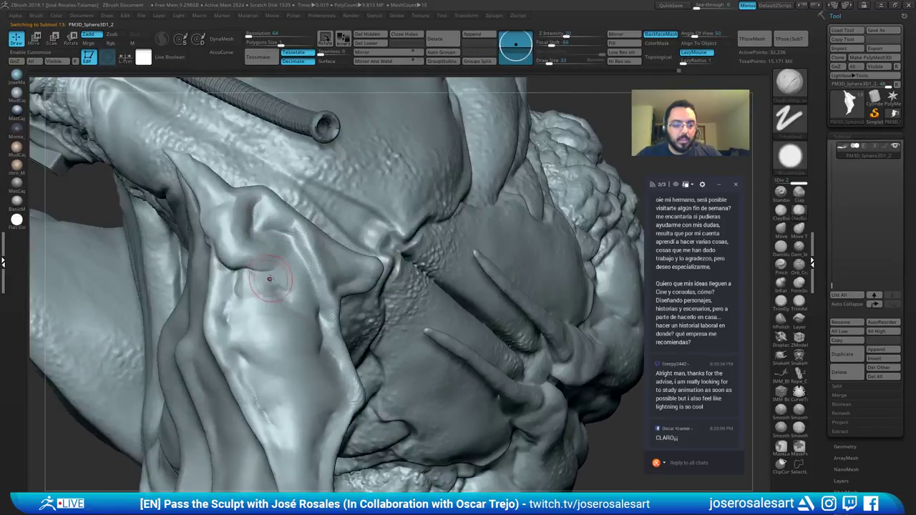
right_drag(242, 236, 236, 248)
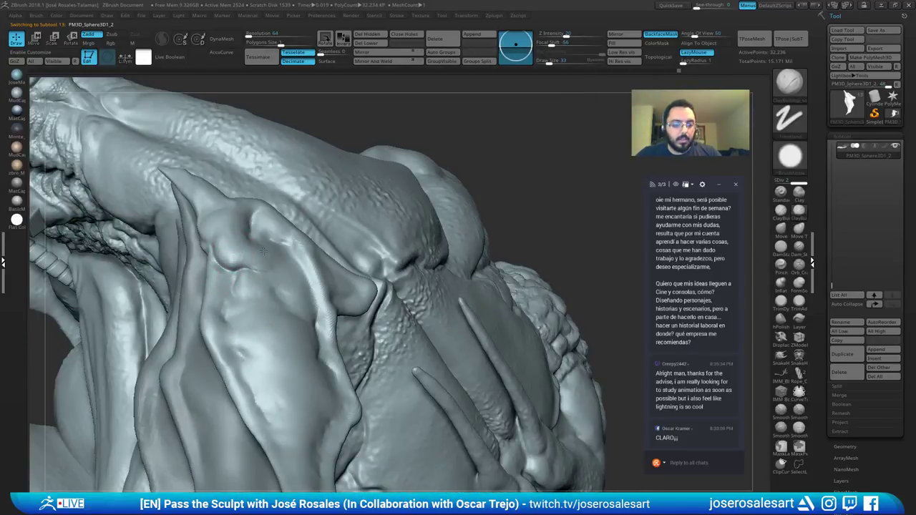
mouse_move(276, 270)
right_down()
mouse_move(265, 303)
mouse_move(277, 260)
right_up()
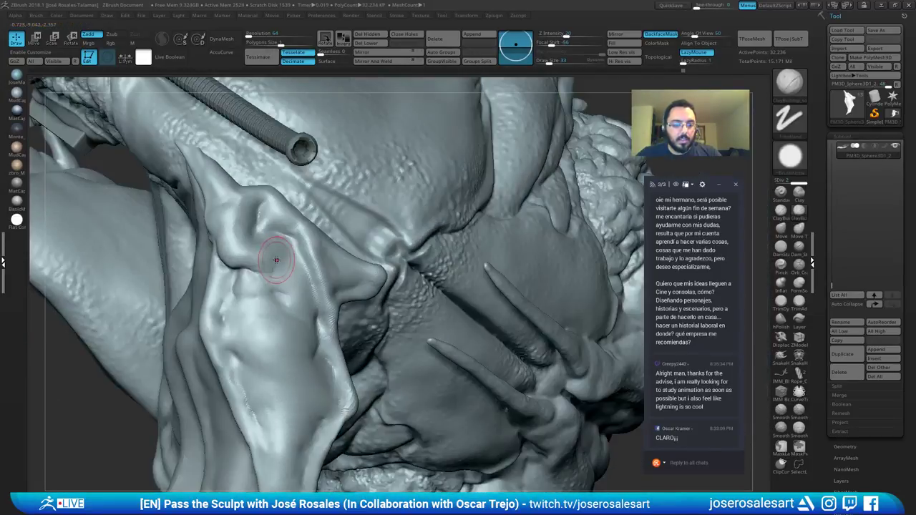
Step: Carve creases beside the fold at that spike's base with DamStandard at draw size 26
key(b)
key(d)
key(s)
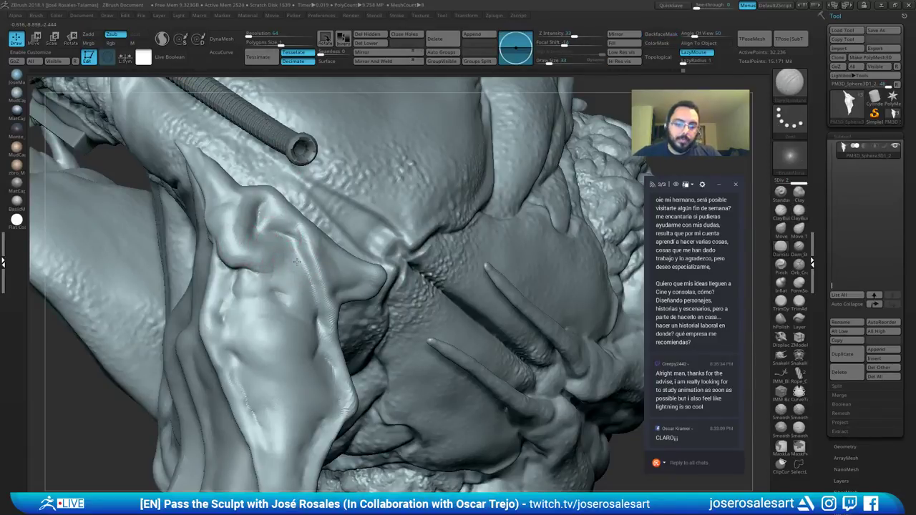
key(bracketleft)
drag(298, 236, 306, 282)
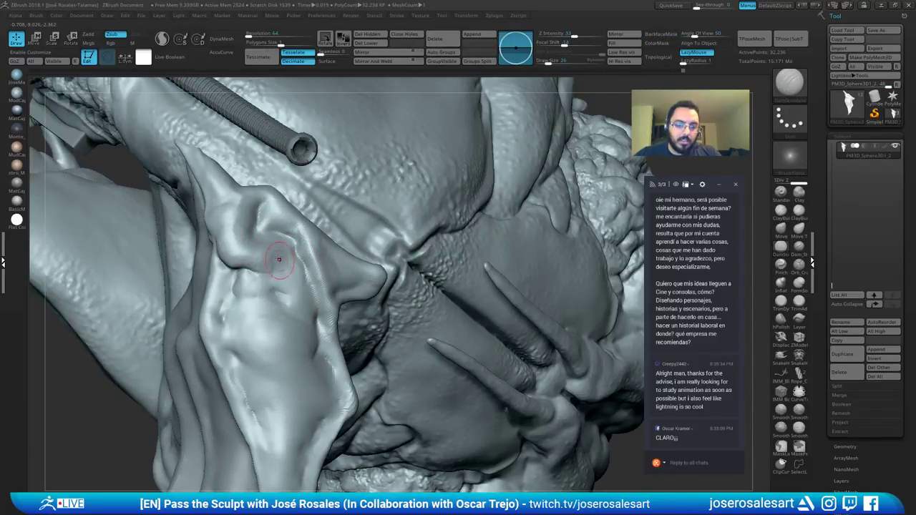
right_drag(279, 259, 297, 278)
drag(298, 278, 311, 299)
mouse_move(311, 300)
right_down()
mouse_move(345, 232)
mouse_move(331, 231)
mouse_move(358, 252)
mouse_move(326, 247)
mouse_move(311, 193)
mouse_move(267, 204)
right_up()
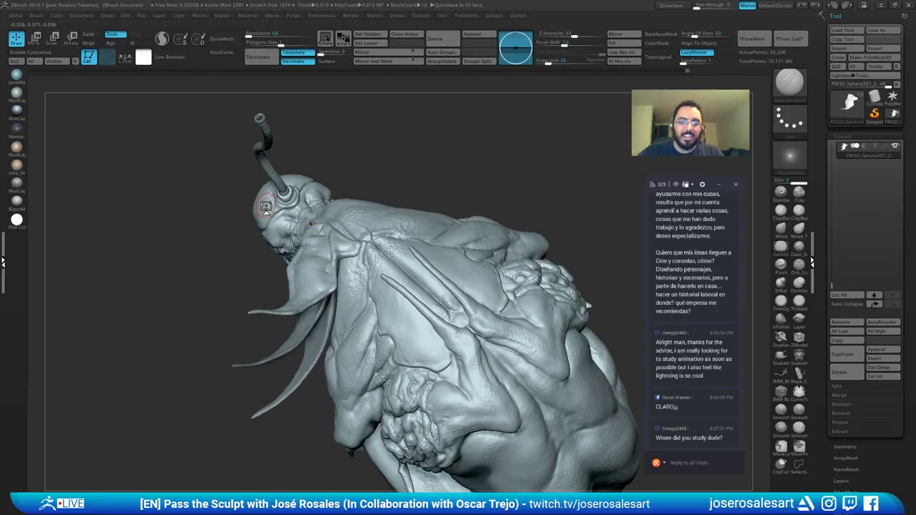
Step: Select the middle spike and add volume to its outer half with the Standard brush at draw size 48
right_drag(347, 173, 364, 176)
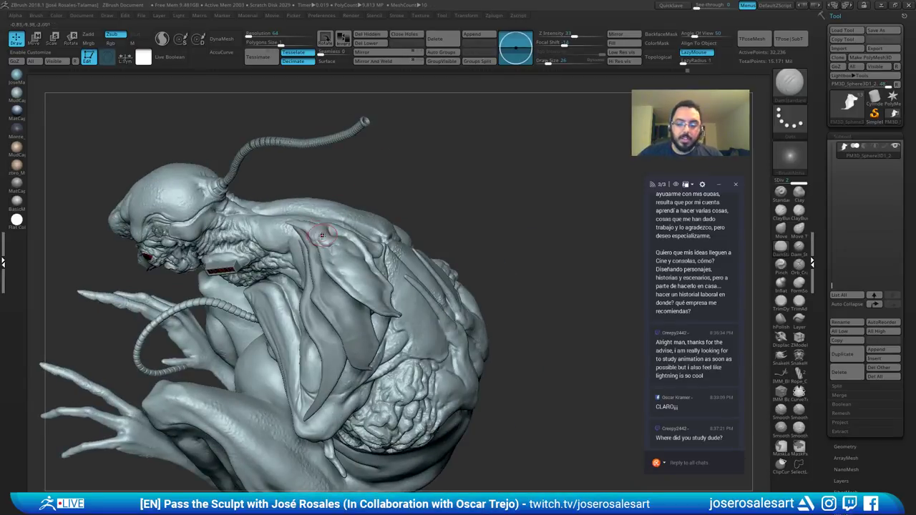
right_drag(316, 243, 339, 197)
mouse_move(289, 269)
alt+right_down()
mouse_move(308, 217)
mouse_move(366, 239)
alt+right_up()
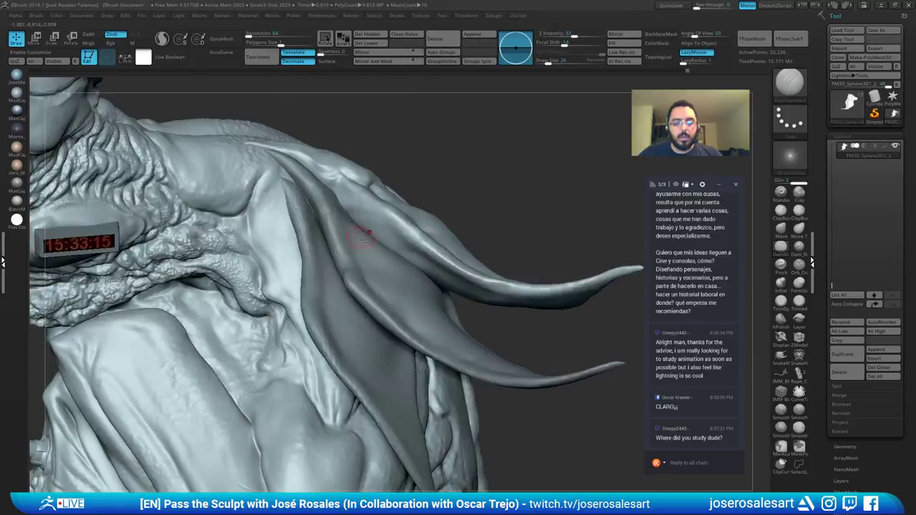
alt+click(358, 240)
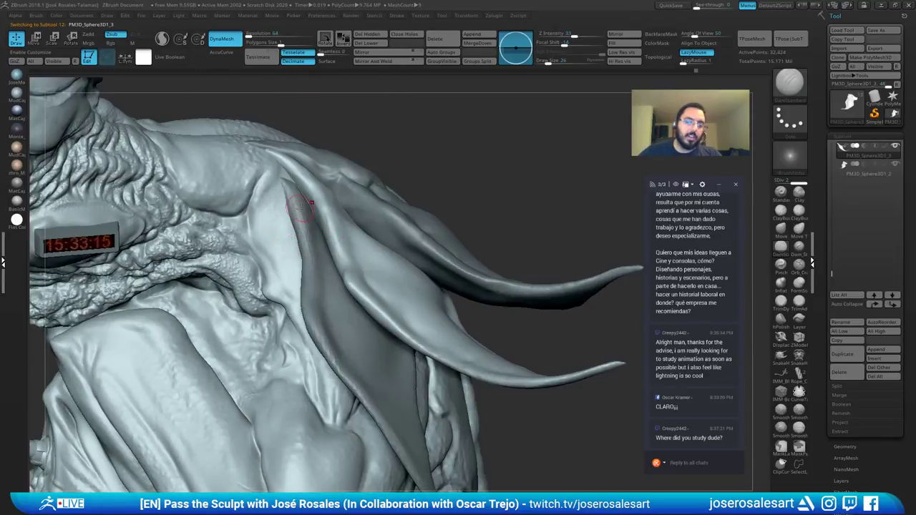
right_drag(308, 201, 328, 216)
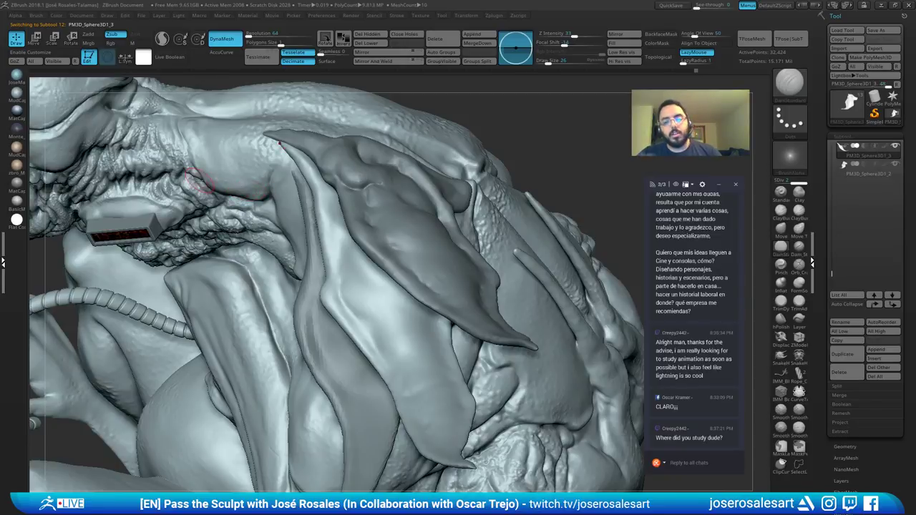
mouse_move(355, 262)
right_down()
mouse_move(370, 286)
mouse_move(289, 240)
mouse_move(288, 227)
right_up()
mouse_move(289, 227)
right_down()
mouse_move(372, 252)
mouse_move(465, 235)
right_up()
key(b)
key(s)
key(t)
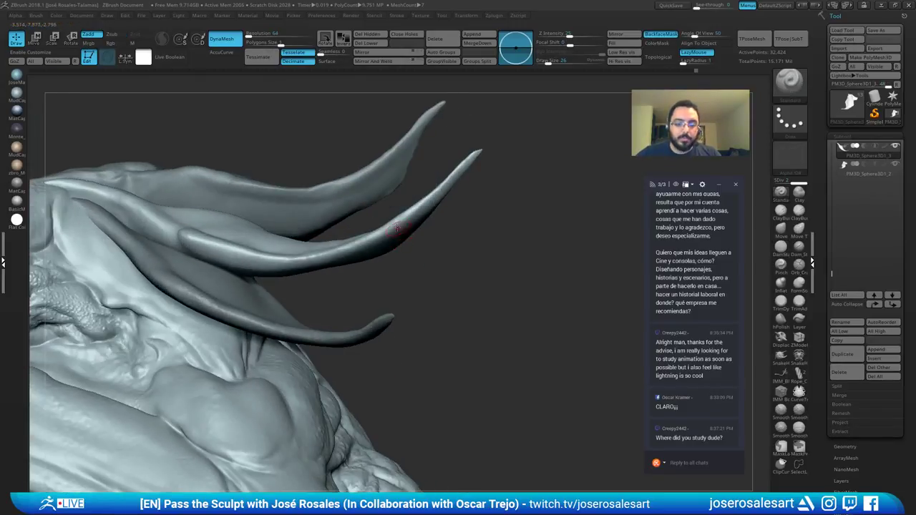
key(s)
click(415, 208)
right_drag(424, 209, 412, 201)
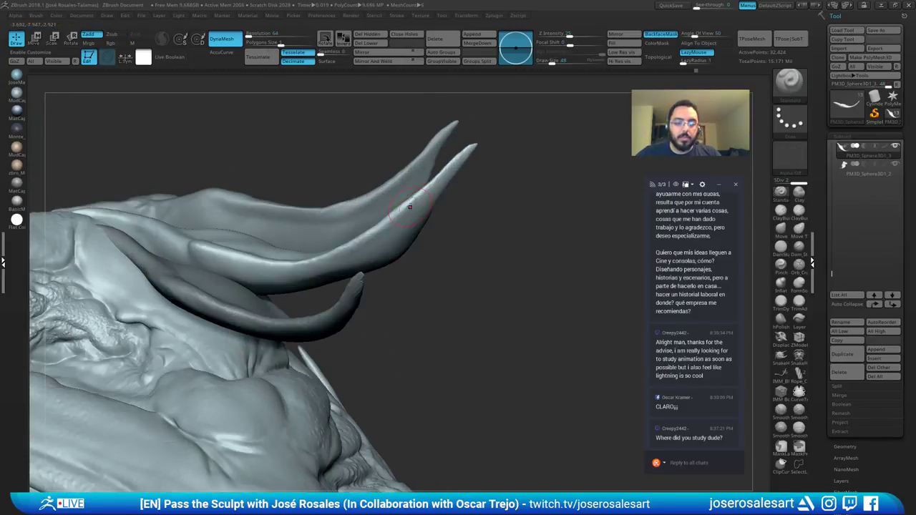
right_drag(302, 262, 398, 214)
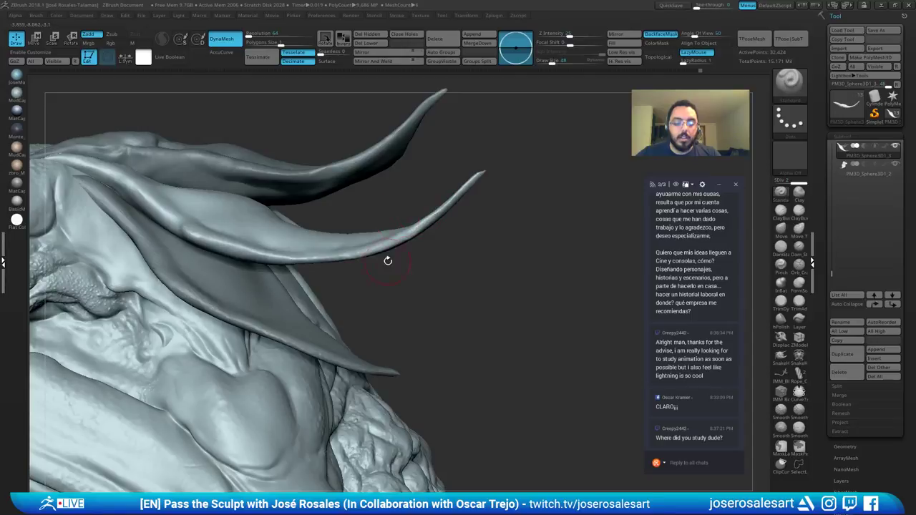
Step: Model the broad face of the middle spike toward its tip with the Standard brush at draw size 33
right_drag(388, 261, 435, 232)
mouse_move(436, 232)
mouse_down()
mouse_move(445, 219)
mouse_move(405, 236)
mouse_up()
right_drag(404, 235, 409, 189)
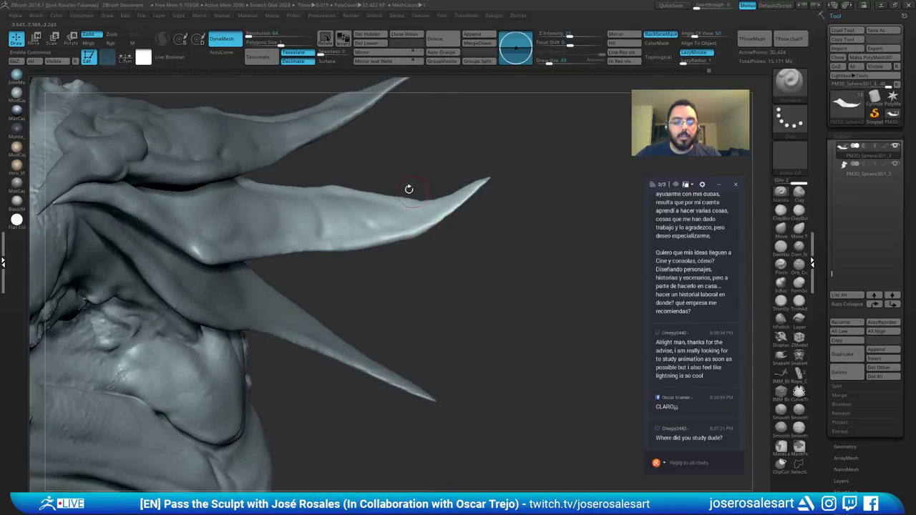
drag(401, 225, 367, 227)
mouse_move(325, 242)
right_down()
mouse_move(328, 227)
mouse_move(411, 250)
right_up()
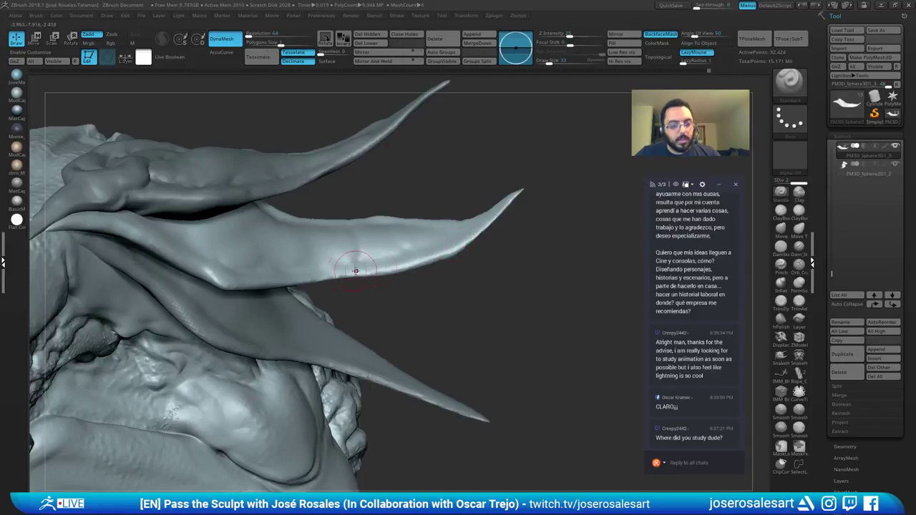
Step: Carve small creases into the outer half of the middle spike with DamStandard at draw size 19
key(b)
key(d)
key(s)
right_drag(339, 270, 373, 261)
key(s)
drag(386, 260, 382, 260)
right_drag(380, 261, 366, 266)
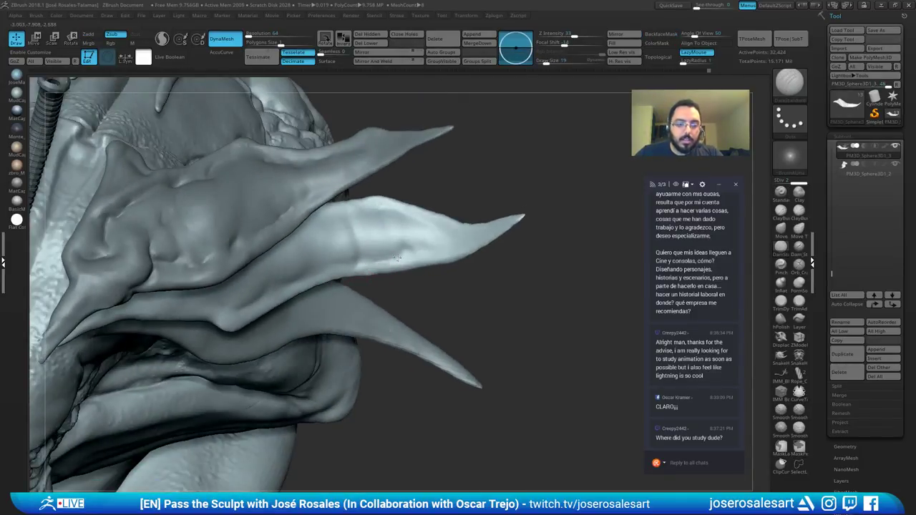
right_drag(419, 256, 459, 242)
drag(435, 224, 449, 233)
Step: Refine the crease beside the bend at the middle spike's base with DamStandard and smooth it
mouse_move(417, 222)
right_down()
mouse_move(475, 232)
mouse_move(410, 217)
mouse_move(343, 286)
mouse_move(274, 301)
mouse_move(285, 295)
right_up()
shift+drag(309, 301, 295, 298)
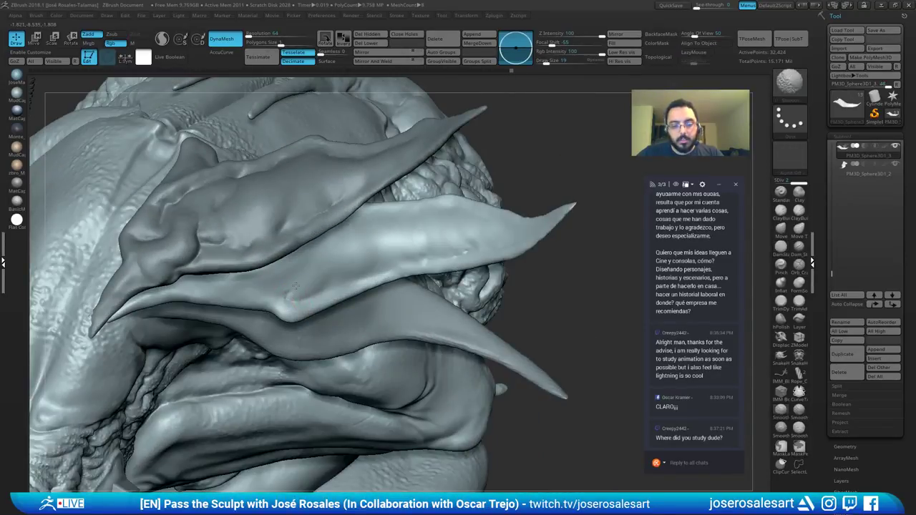
mouse_move(328, 289)
right_down()
mouse_move(293, 278)
mouse_move(324, 286)
mouse_move(290, 288)
mouse_move(272, 307)
mouse_move(293, 285)
right_up()
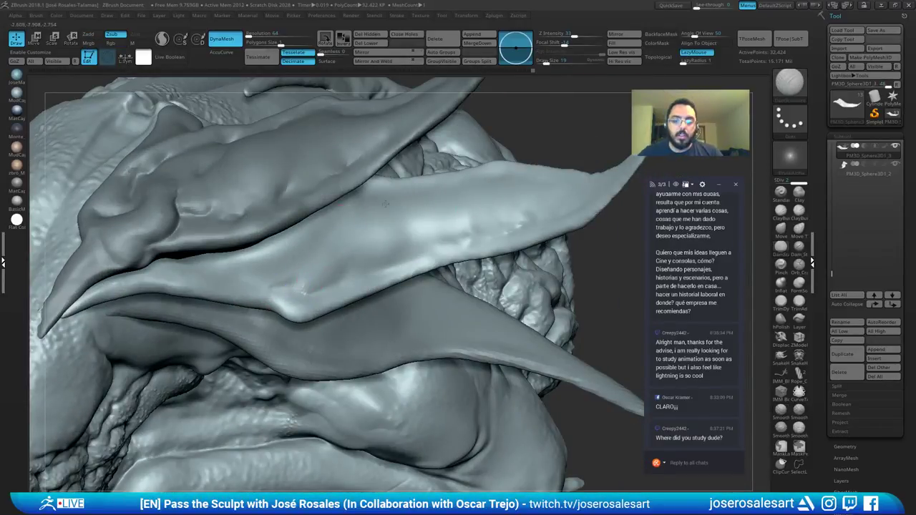
Step: Build up the surface around the middle spike's bend with ClayBuildup at draw size 19 and smooth the strokes
ctrl+right_drag(385, 204, 335, 197)
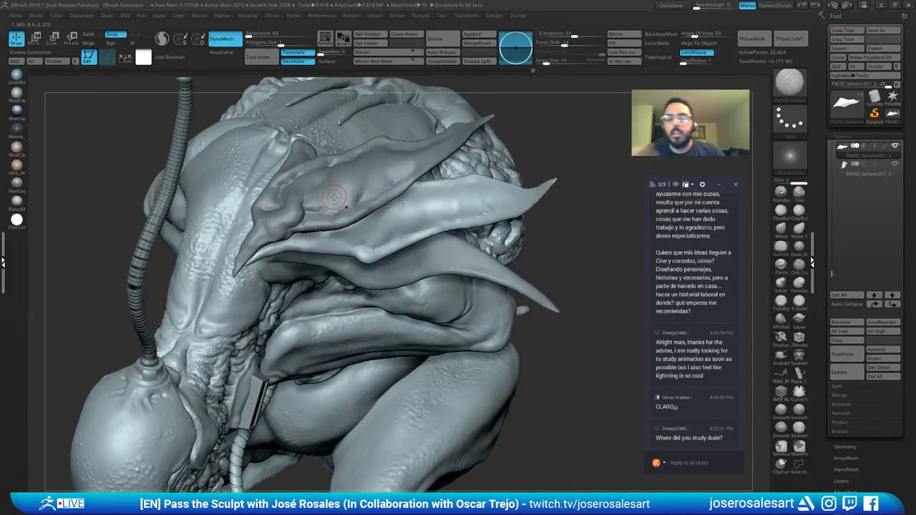
ctrl+right_drag(334, 197, 335, 230)
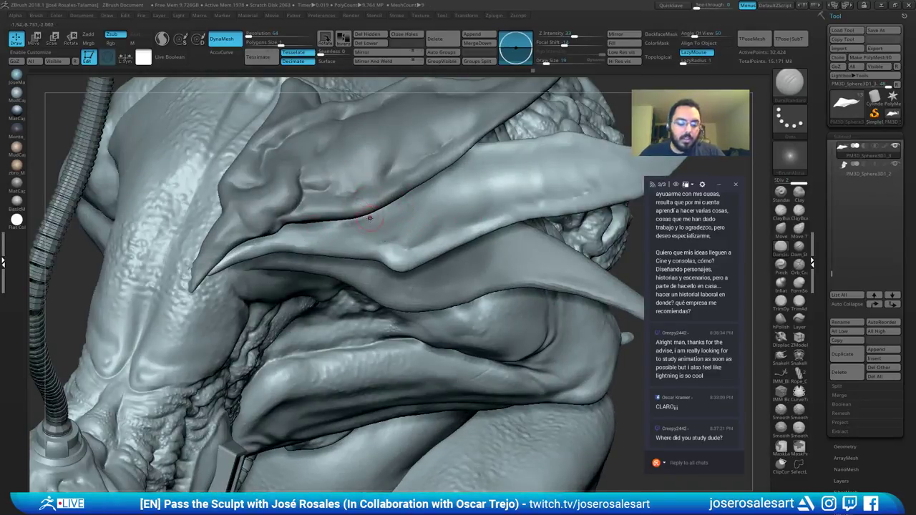
right_drag(352, 236, 398, 244)
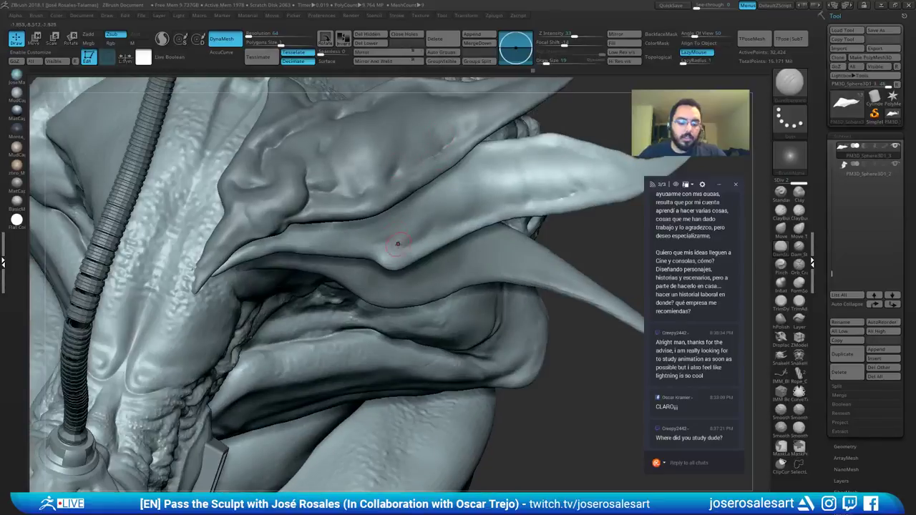
right_drag(387, 213, 430, 160)
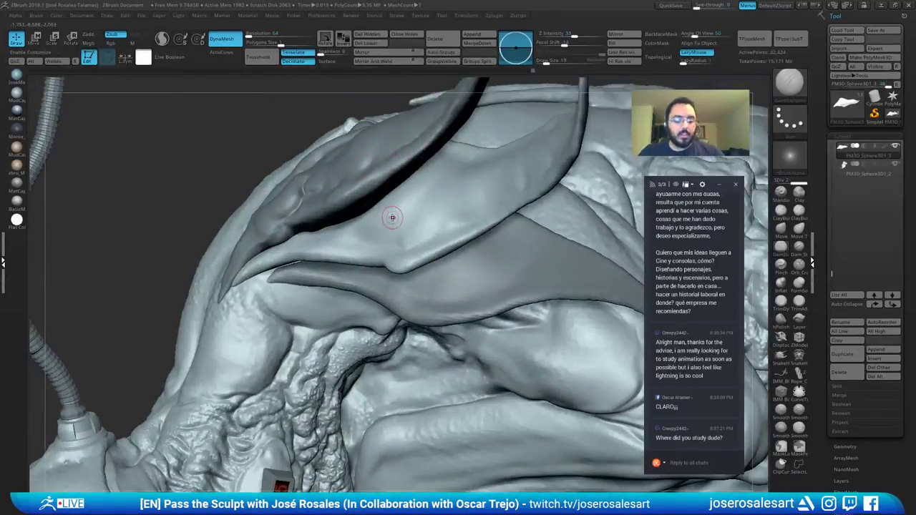
mouse_move(392, 226)
right_down()
mouse_move(398, 246)
mouse_move(373, 243)
mouse_move(391, 233)
right_up()
key(b)
key(c)
key(b)
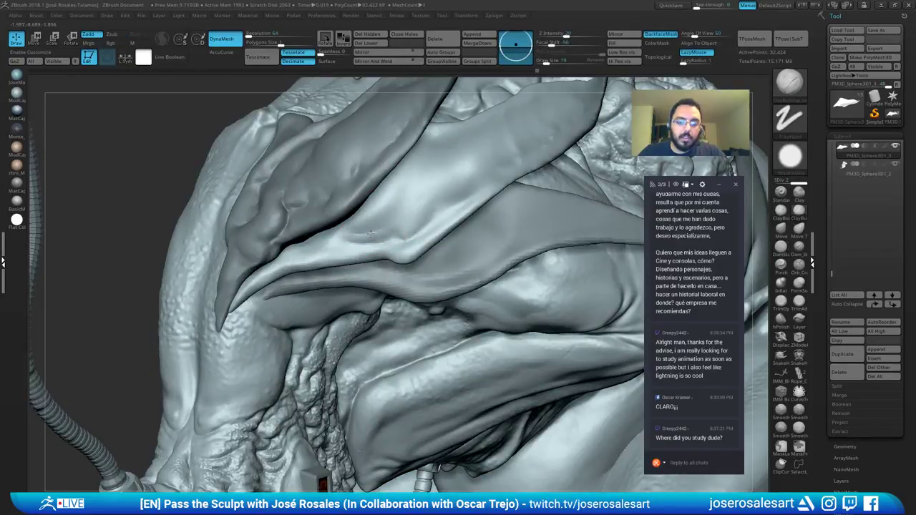
ctrl+right_drag(356, 206, 367, 229)
shift+drag(366, 227, 358, 229)
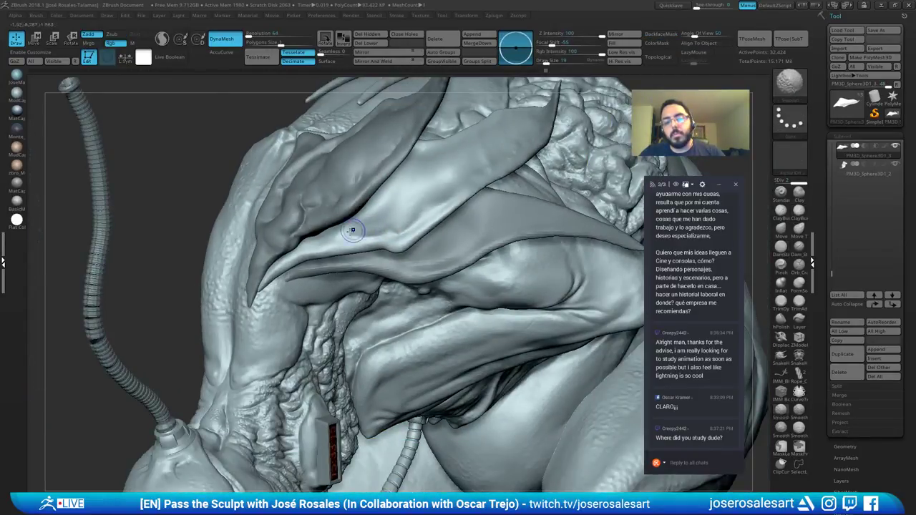
alt+right_drag(394, 235, 354, 260)
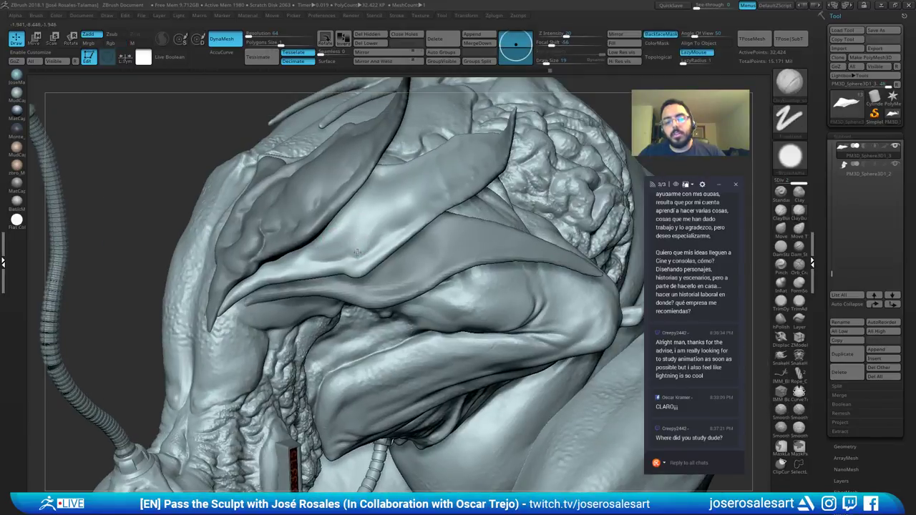
shift+drag(360, 240, 379, 240)
right_drag(380, 235, 327, 285)
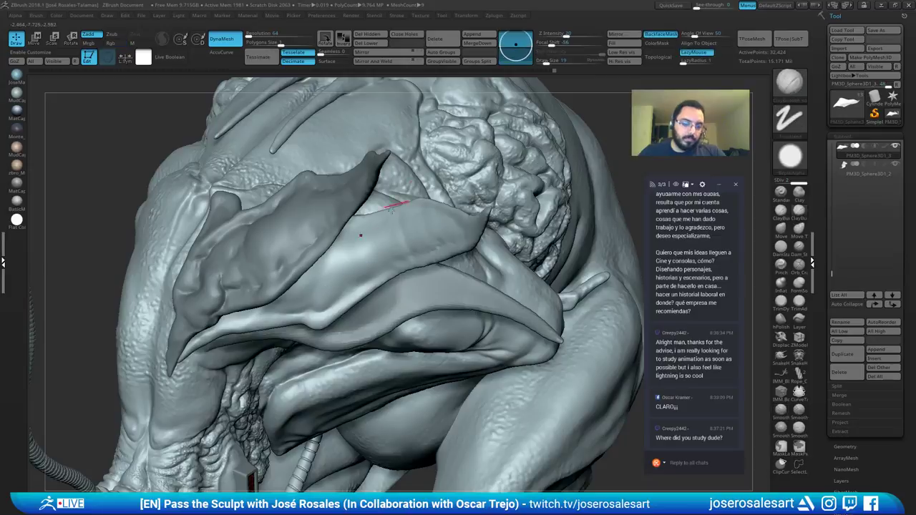
Step: Carve a row of short creases across the middle spike's broad face with DamStandard at draw size 19 and soften them
mouse_move(362, 235)
right_down()
mouse_move(385, 242)
mouse_move(358, 287)
right_up()
key(b)
key(d)
key(s)
mouse_move(308, 322)
right_down()
mouse_move(390, 271)
mouse_move(360, 292)
right_up()
right_drag(420, 247, 429, 259)
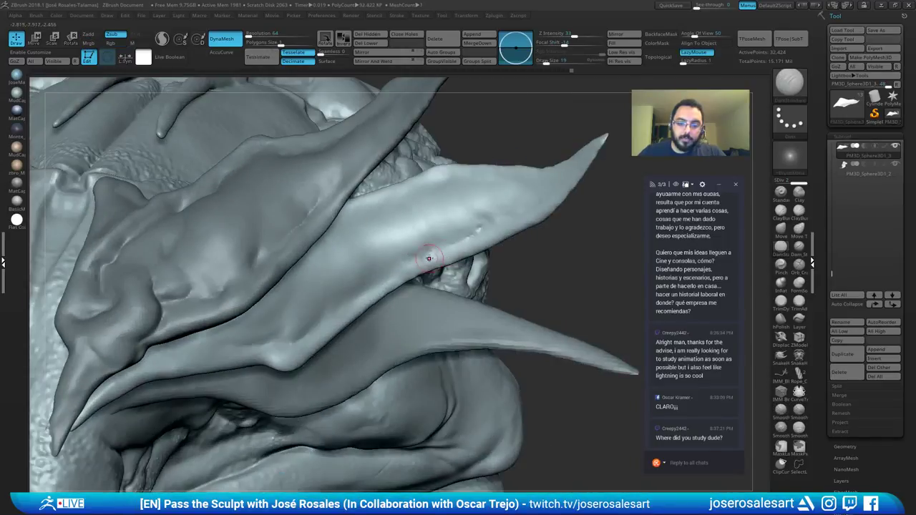
drag(429, 245, 481, 233)
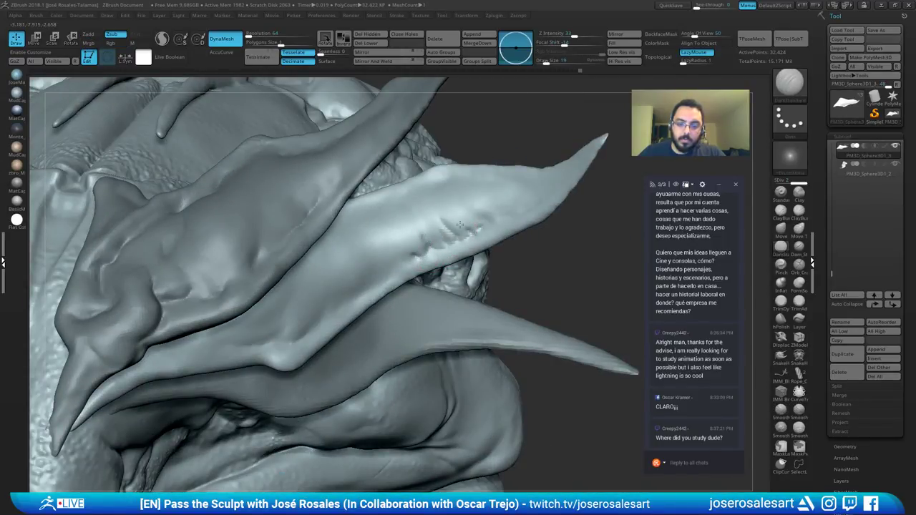
right_drag(451, 223, 444, 185)
mouse_move(444, 185)
mouse_down()
mouse_move(454, 217)
mouse_move(449, 209)
mouse_up()
right_drag(418, 216, 451, 230)
drag(452, 230, 461, 238)
shift+drag(438, 245, 431, 244)
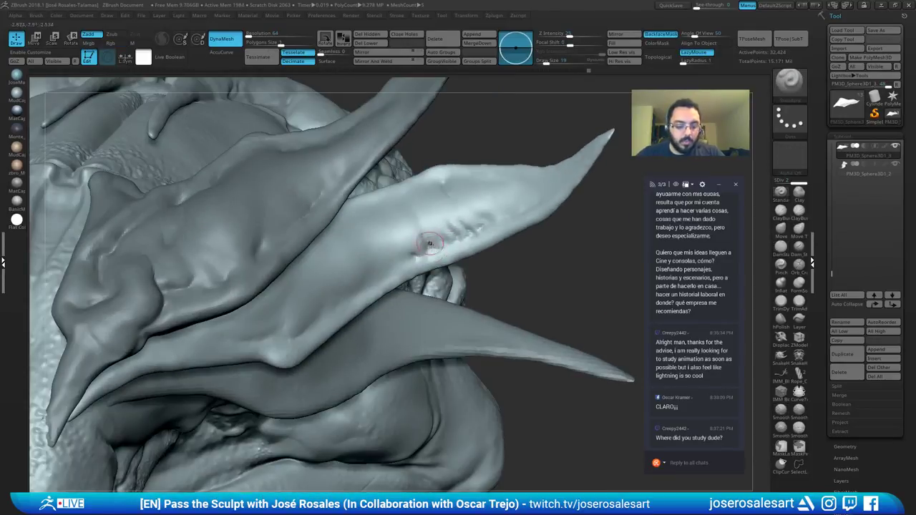
Step: Raise the surface beside the short creases on the middle spike with the Standard brush at draw size 19 and smooth it
drag(416, 201, 434, 243)
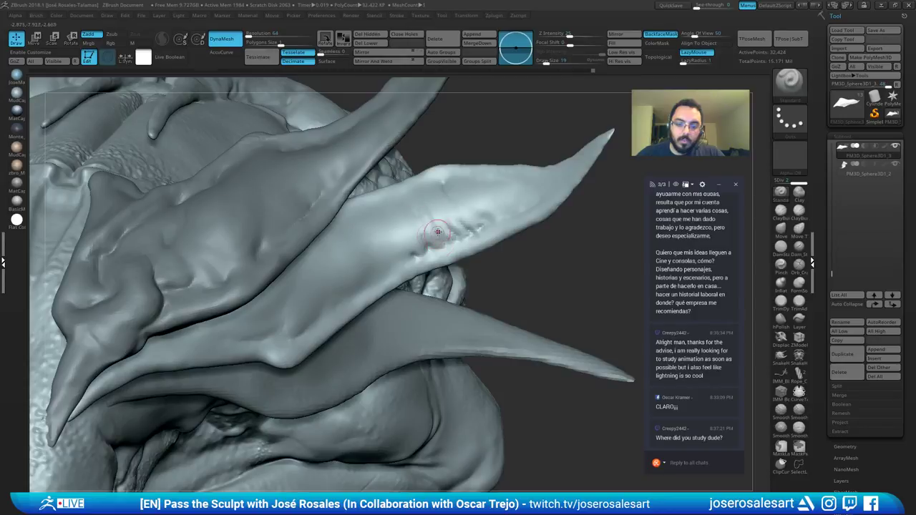
ctrl+right_drag(436, 231, 420, 224)
shift+drag(427, 216, 428, 236)
right_drag(411, 231, 408, 236)
Step: Build up ridges across the middle spike's broad face with ClayBuildup at draw size 19 and smooth them
key(b)
key(d)
key(s)
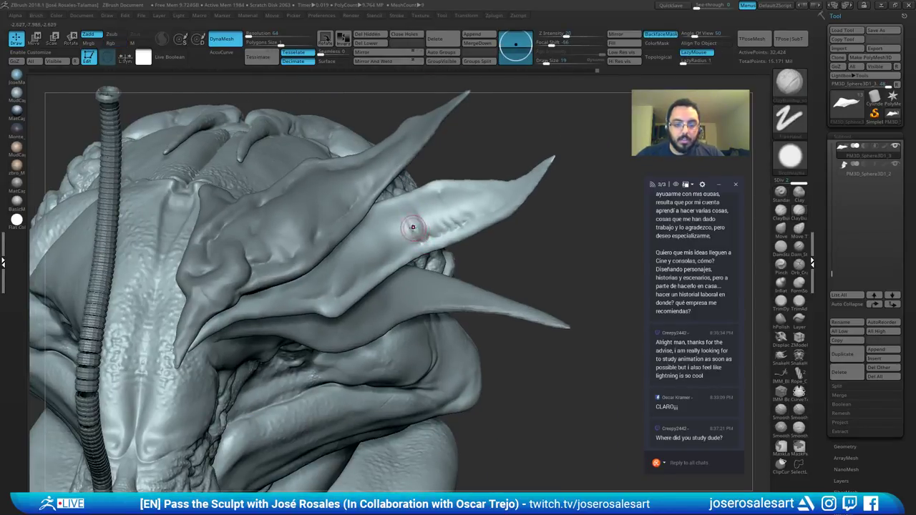
mouse_move(413, 223)
mouse_down()
mouse_move(424, 238)
mouse_move(414, 225)
mouse_up()
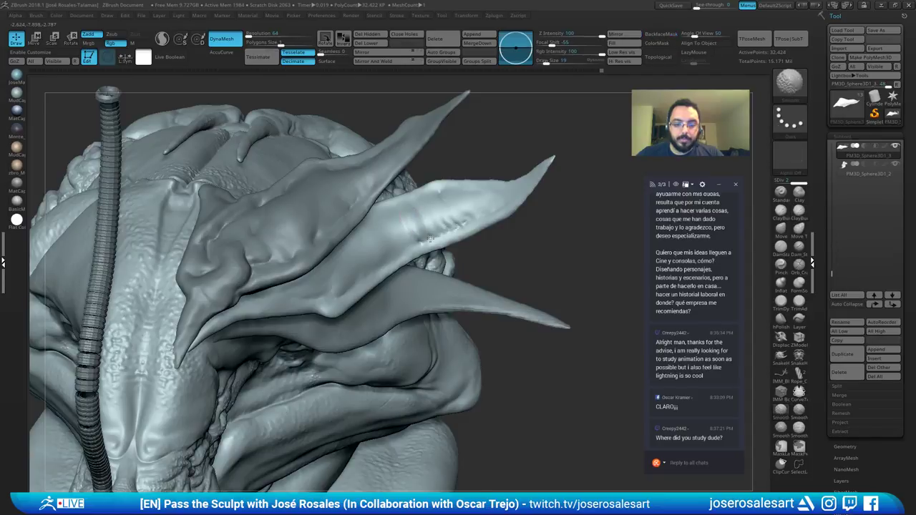
right_drag(430, 238, 433, 252)
shift+drag(466, 211, 460, 213)
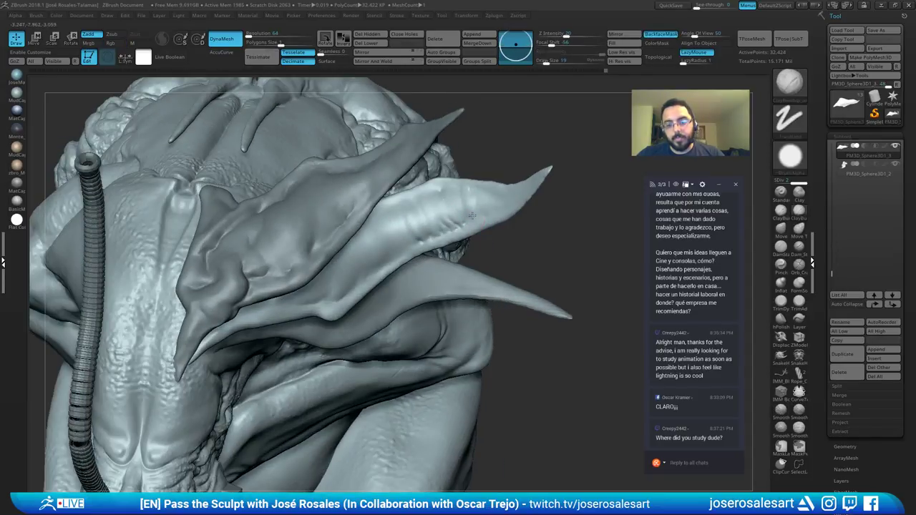
right_drag(438, 192, 457, 198)
shift+drag(473, 195, 483, 192)
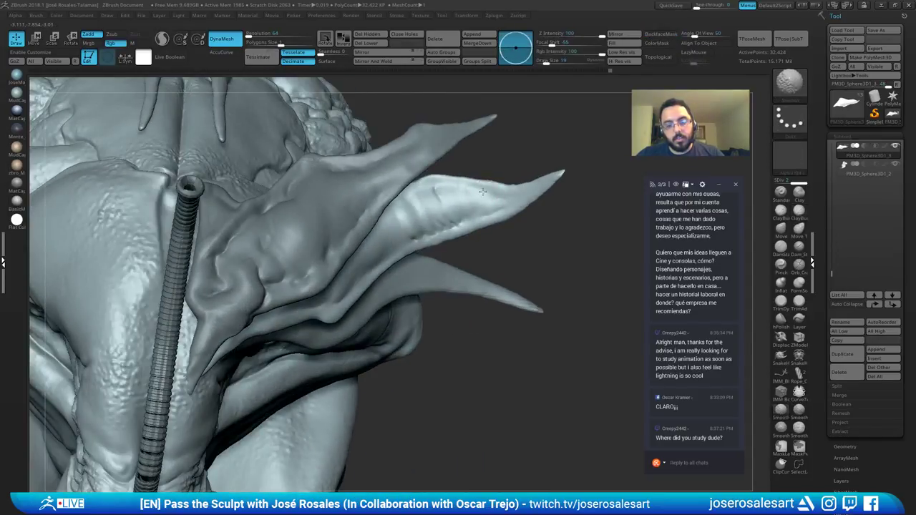
shift+drag(428, 191, 441, 222)
right_drag(441, 222, 423, 208)
shift+drag(432, 211, 434, 201)
Step: Select the spike nearest the spine and refine the creases along its outer face with DamStandard at draw size 19, smoothing rough spots
right_drag(434, 202, 425, 179)
mouse_move(425, 179)
ctrl+right_down()
mouse_move(403, 160)
mouse_move(437, 199)
mouse_move(408, 178)
mouse_move(393, 215)
mouse_move(427, 220)
ctrl+right_up()
alt+click(436, 199)
key(b)
key(d)
key(s)
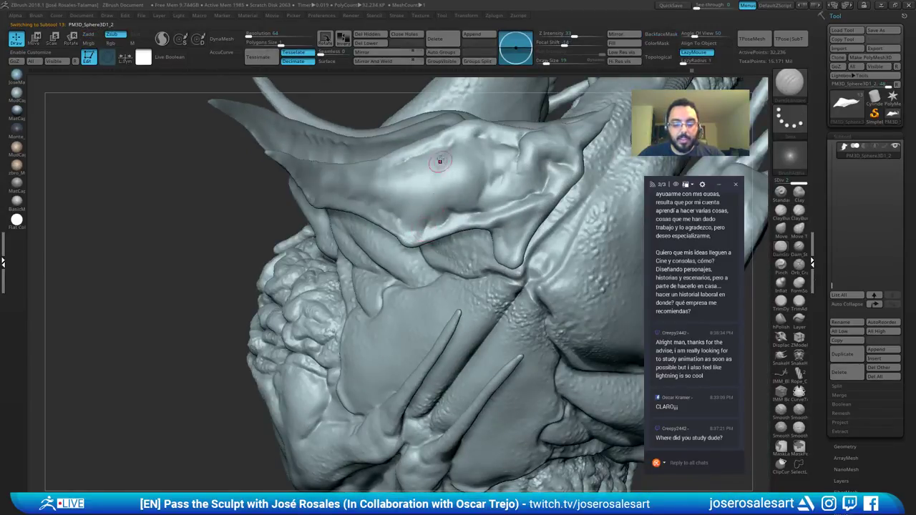
shift+drag(435, 208, 419, 192)
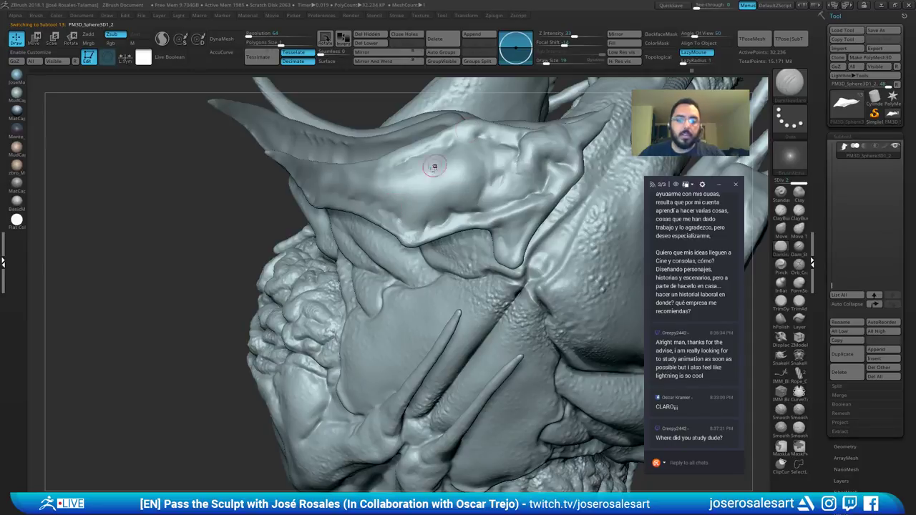
mouse_move(451, 158)
right_down()
mouse_move(392, 211)
mouse_move(389, 203)
right_up()
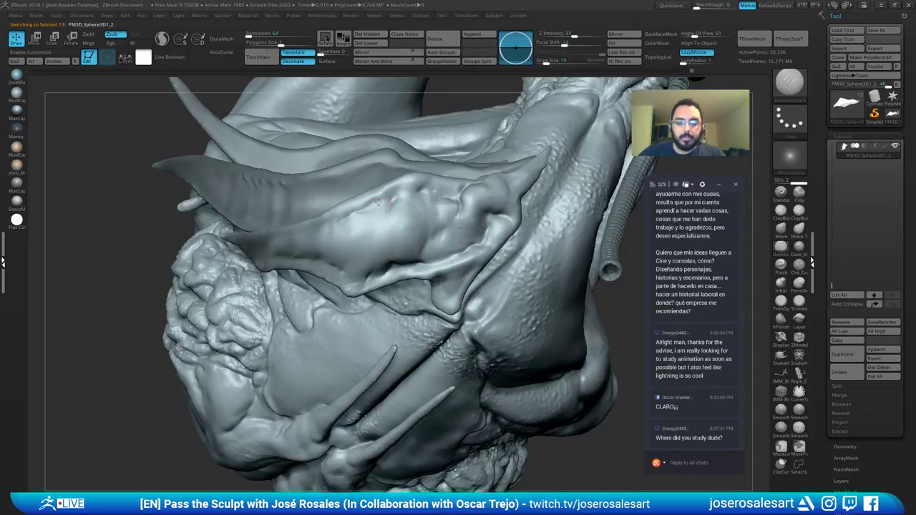
mouse_move(366, 238)
right_down()
mouse_move(372, 209)
mouse_move(352, 133)
right_up()
mouse_move(396, 215)
right_down()
mouse_move(409, 172)
mouse_move(394, 251)
mouse_move(373, 266)
mouse_move(331, 261)
mouse_move(337, 269)
mouse_move(350, 203)
right_up()
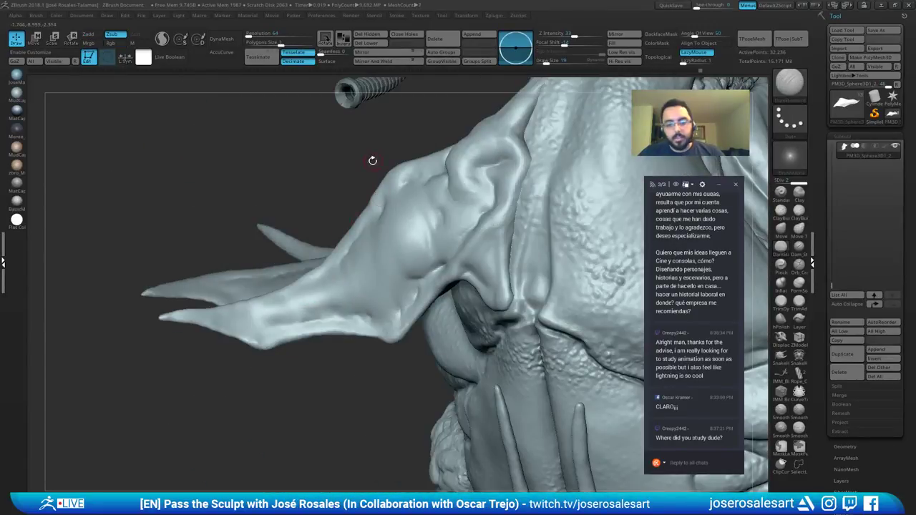
mouse_move(317, 279)
right_down()
mouse_move(352, 247)
mouse_move(367, 291)
right_up()
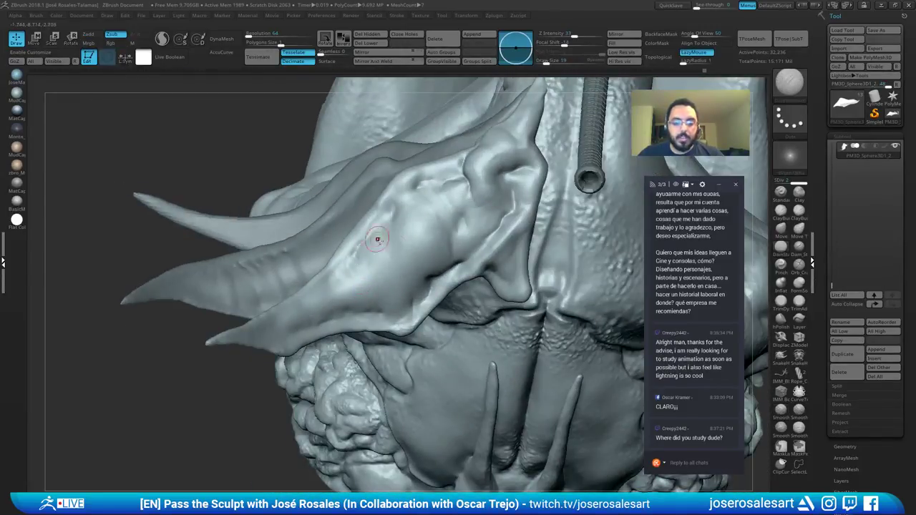
mouse_move(378, 239)
right_down()
mouse_move(308, 205)
mouse_move(378, 177)
right_up()
Step: Adjust the base of the spike nearest the spine with the SnakeHook brush at draw size 33
key(b)
key(m)
key(v)
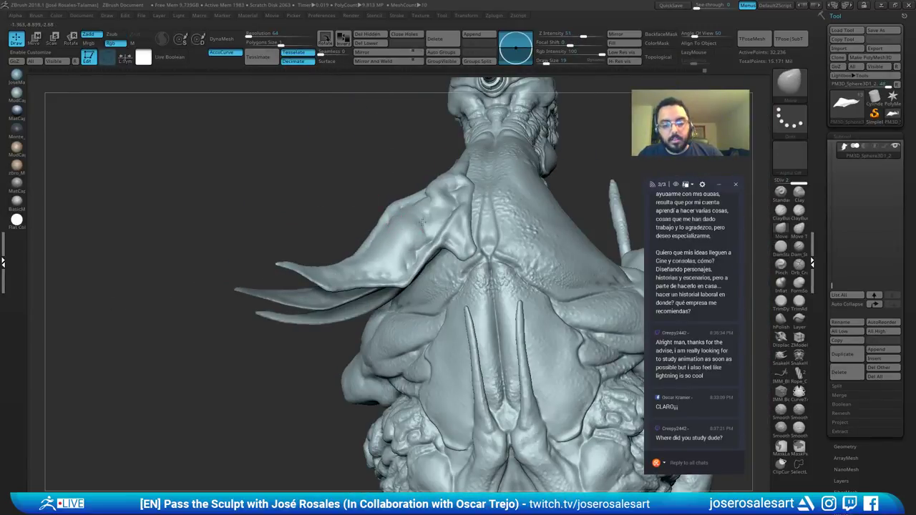
mouse_move(422, 222)
right_down()
mouse_move(450, 219)
mouse_move(456, 160)
mouse_move(462, 201)
mouse_move(469, 209)
mouse_move(484, 201)
right_up()
key(b)
key(s)
key(h)
shift+drag(482, 201, 470, 209)
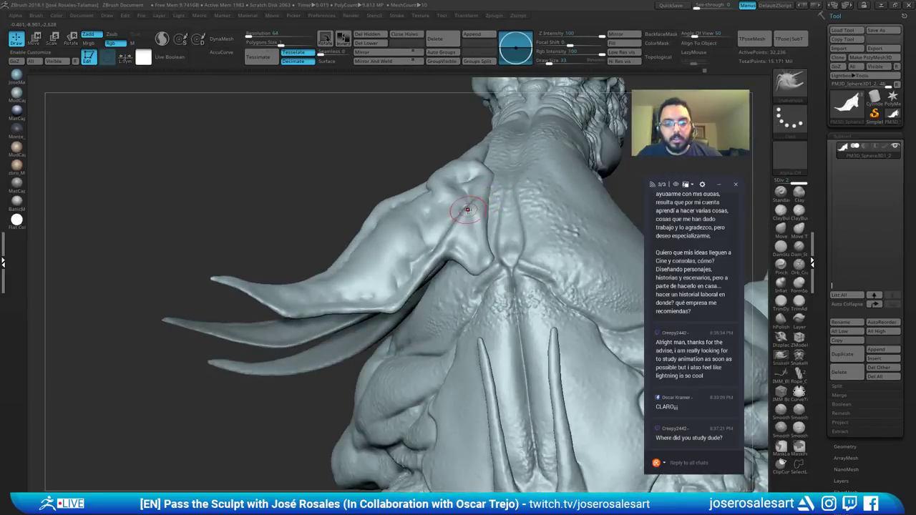
Step: Build up the fold at the base of the spike nearest the spine with ClayBuildup at draw size 33
mouse_move(472, 201)
right_down()
mouse_move(483, 198)
mouse_move(468, 234)
mouse_move(444, 238)
mouse_move(436, 221)
mouse_move(406, 262)
mouse_move(396, 262)
mouse_move(393, 206)
mouse_move(407, 235)
mouse_move(400, 311)
mouse_move(412, 269)
right_up()
key(b)
key(c)
key(b)
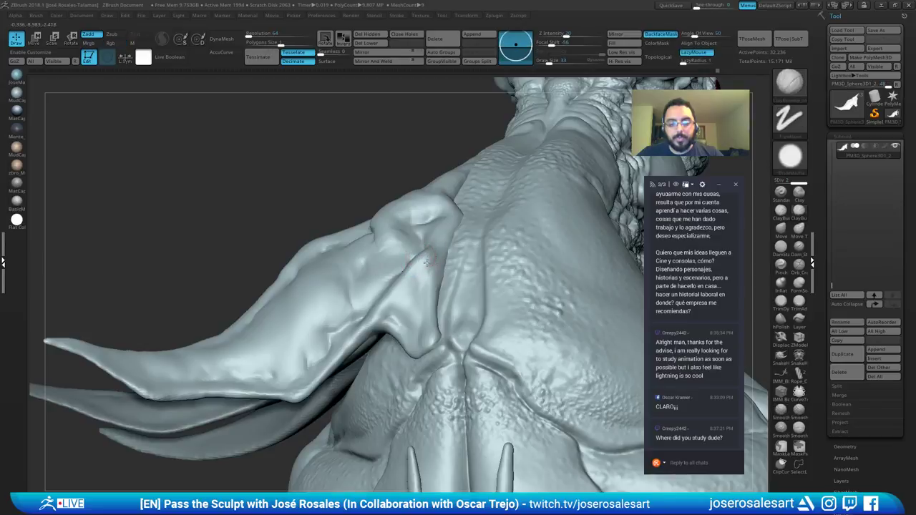
mouse_move(419, 265)
mouse_down()
mouse_move(417, 292)
mouse_move(418, 242)
mouse_move(408, 245)
mouse_up()
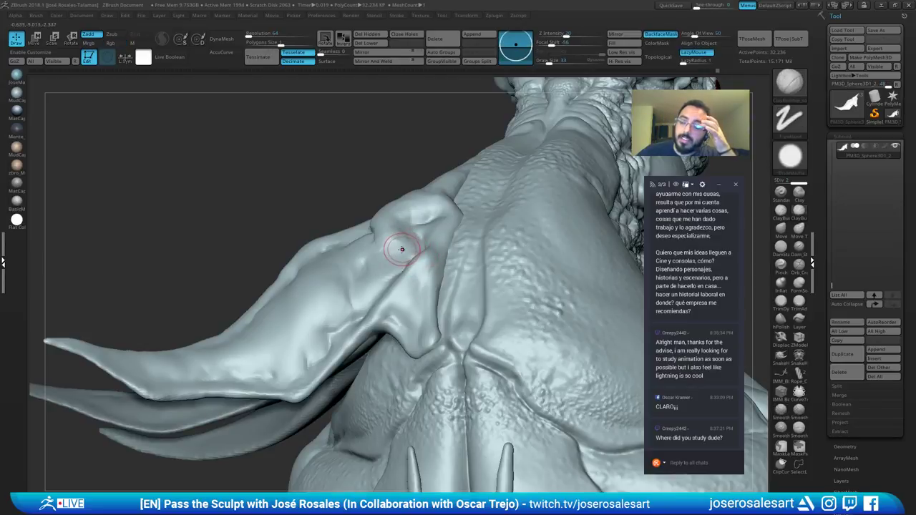
Step: Refine and smooth the pointed root of the spike nearest the spine with ClayBuildup at draw size 17
mouse_move(404, 249)
right_down()
mouse_move(399, 260)
mouse_move(429, 262)
mouse_move(385, 275)
mouse_move(433, 270)
mouse_move(426, 228)
right_up()
key(bracketleft)
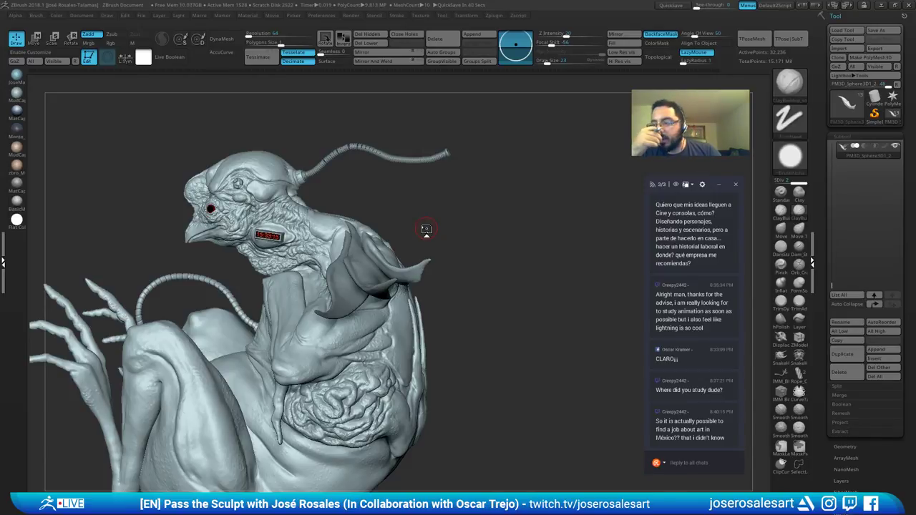
mouse_move(427, 229)
alt+mouse_down()
mouse_move(514, 224)
mouse_move(420, 243)
alt+mouse_up()
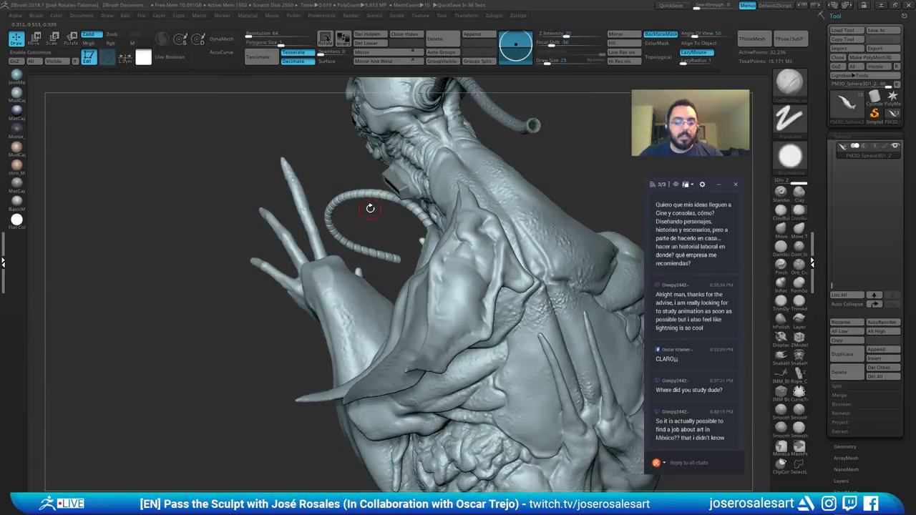
mouse_move(371, 208)
alt+right_down()
mouse_move(480, 222)
mouse_move(376, 213)
mouse_move(383, 304)
mouse_move(372, 286)
mouse_move(401, 226)
mouse_move(368, 224)
mouse_move(393, 209)
mouse_move(379, 204)
alt+right_up()
key(bracketleft)
shift+drag(368, 202, 376, 217)
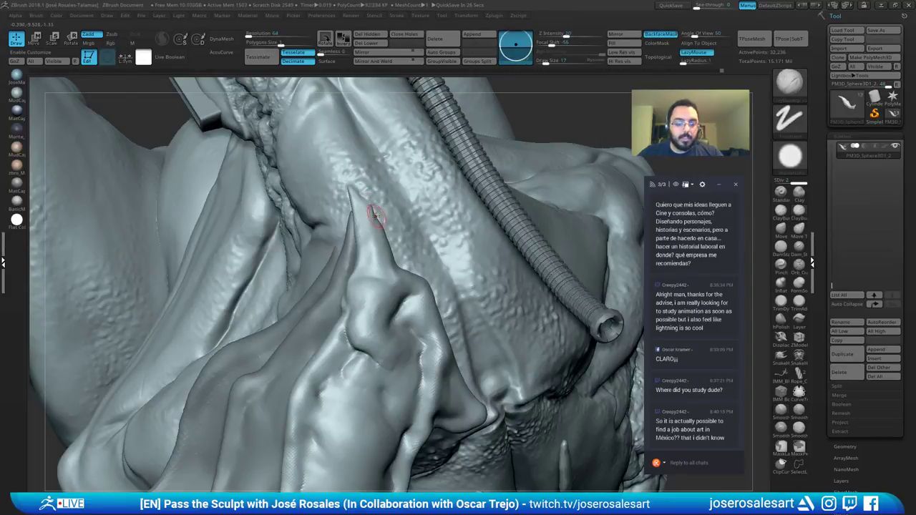
mouse_move(366, 223)
right_down()
mouse_move(364, 147)
mouse_move(380, 143)
mouse_move(368, 192)
right_up()
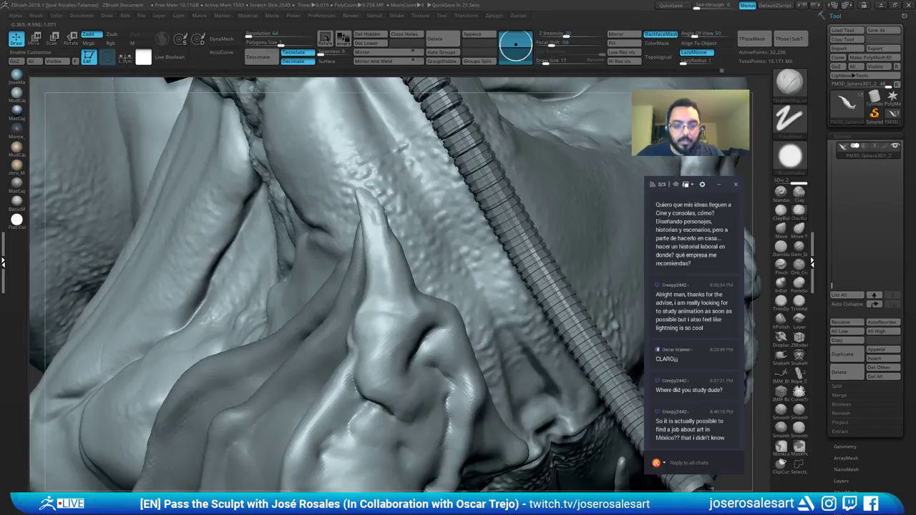
mouse_move(384, 244)
right_down()
mouse_move(382, 218)
mouse_move(386, 276)
right_up()
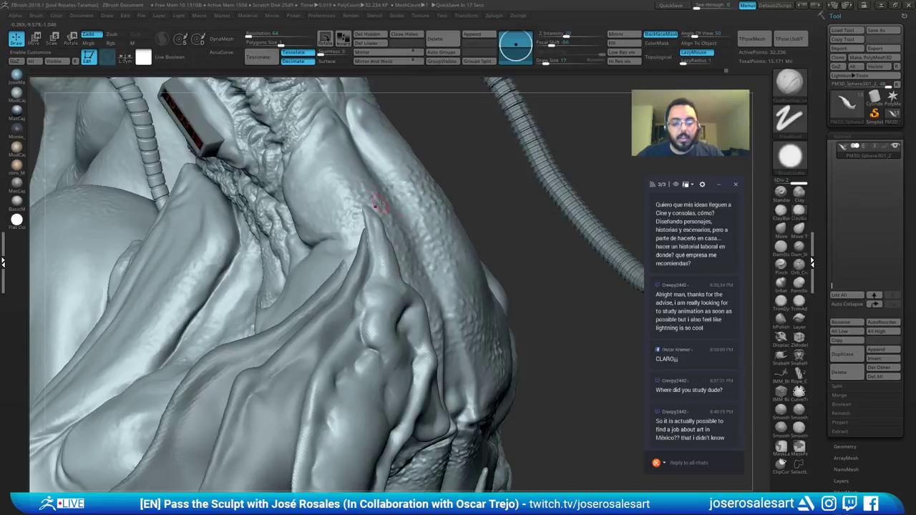
mouse_move(401, 235)
right_down()
mouse_move(365, 276)
mouse_move(321, 301)
mouse_move(286, 294)
mouse_move(303, 272)
mouse_move(316, 217)
mouse_move(352, 231)
mouse_move(391, 231)
mouse_move(368, 215)
mouse_move(368, 180)
mouse_move(443, 194)
right_up()
Step: Select the middle spike and ready the Standard brush at draw size 45
alt+click(361, 218)
key(b)
key(s)
key(t)
mouse_move(444, 194)
right_down()
mouse_move(413, 178)
mouse_move(408, 193)
mouse_move(458, 192)
mouse_move(403, 173)
mouse_move(428, 166)
mouse_move(435, 171)
mouse_move(366, 177)
mouse_move(386, 169)
mouse_move(403, 169)
mouse_move(336, 216)
right_up()
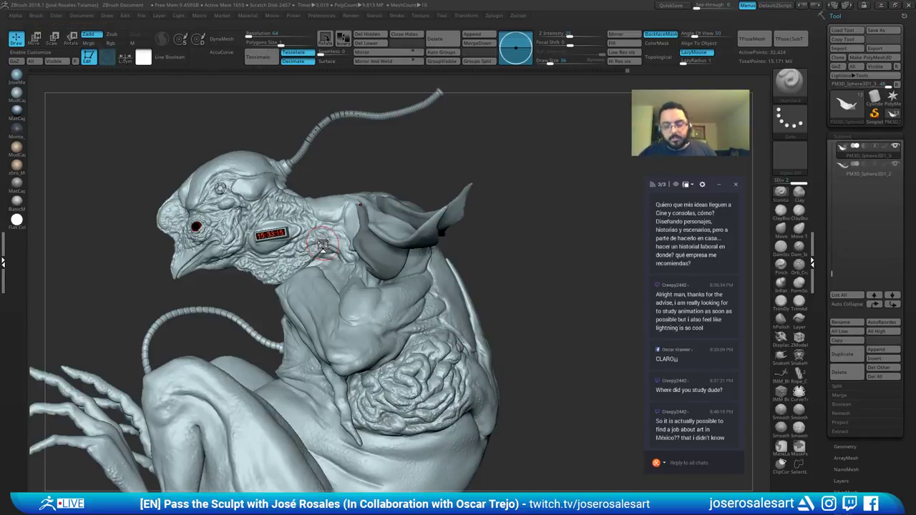
mouse_move(384, 179)
right_down()
mouse_move(401, 202)
mouse_move(374, 192)
mouse_move(330, 225)
mouse_move(358, 197)
mouse_move(410, 233)
mouse_move(351, 187)
mouse_move(393, 267)
mouse_move(396, 228)
right_up()
key(f)
key(s)
click(423, 245)
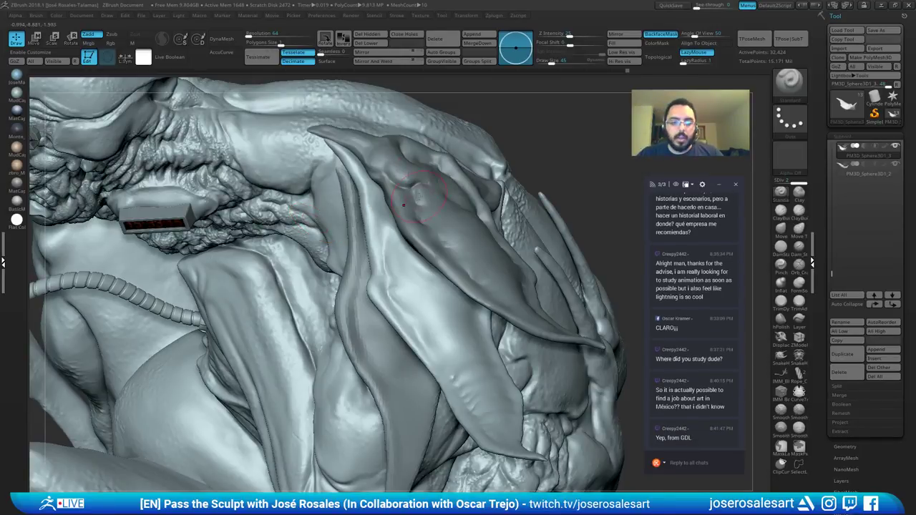
Step: Reselect the middle spike and reshape its narrow root with the Move brush at draw size 42
mouse_move(420, 196)
right_down()
mouse_move(364, 207)
mouse_move(382, 202)
right_up()
alt+click(356, 222)
key(space)
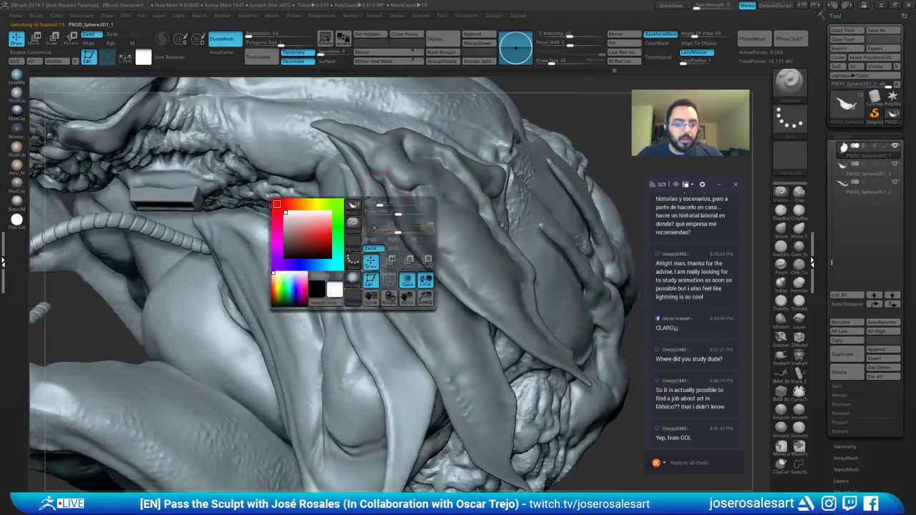
alt+click(361, 185)
key(b)
key(m)
key(v)
key(s)
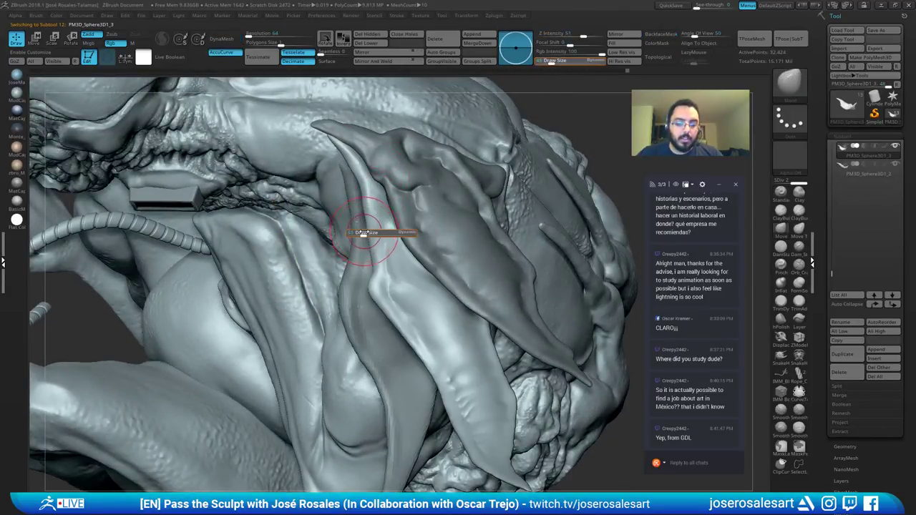
drag(364, 234, 369, 206)
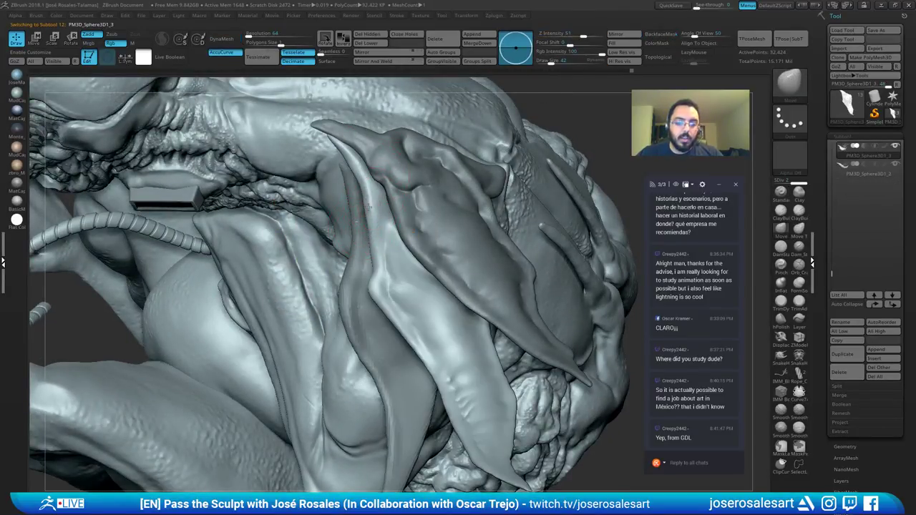
Step: Add volume along the middle spike's root and upper edge with ClayBuildup at draw size 36
mouse_move(369, 237)
right_down()
mouse_move(381, 234)
mouse_move(378, 204)
right_up()
right_drag(442, 204, 317, 115)
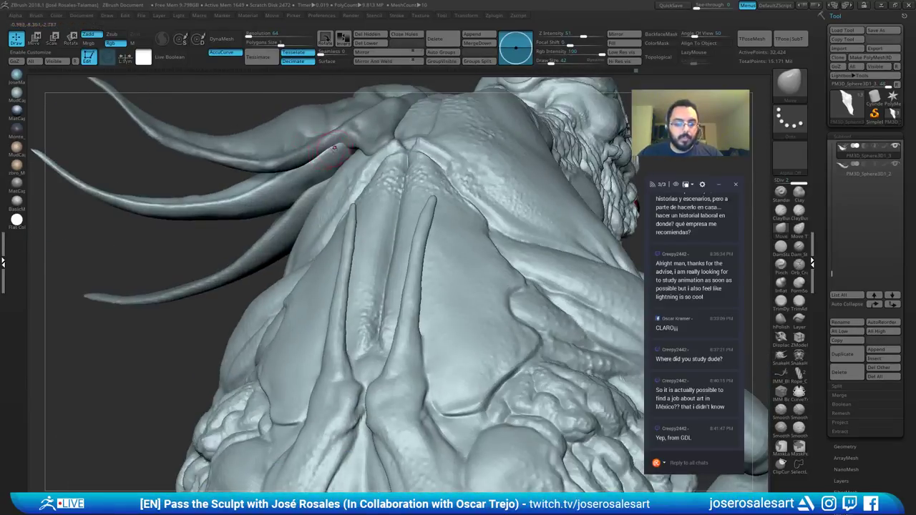
key(b)
key(c)
key(b)
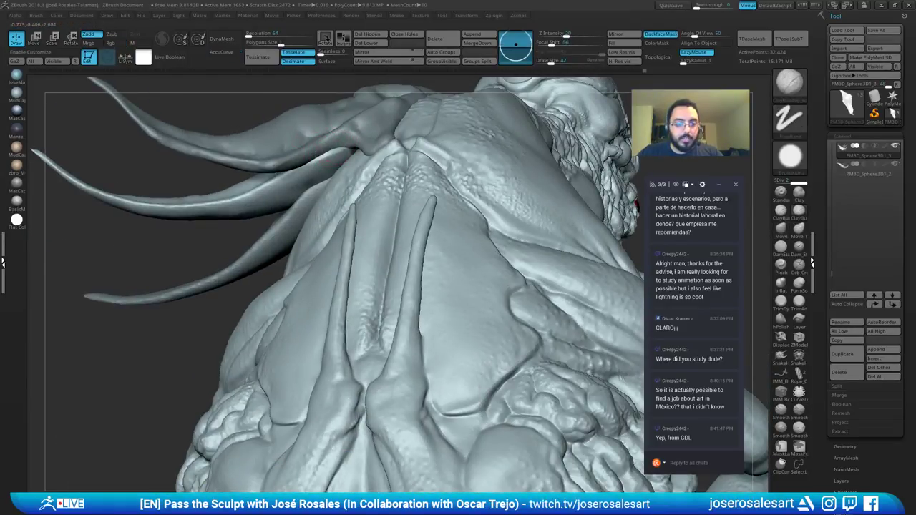
mouse_move(298, 164)
right_down()
mouse_move(351, 150)
mouse_move(267, 167)
right_up()
key(bracketleft)
mouse_move(330, 166)
right_down()
mouse_move(309, 189)
mouse_move(301, 172)
mouse_move(349, 175)
mouse_move(437, 111)
right_up()
mouse_move(169, 245)
right_down()
mouse_move(178, 250)
mouse_move(326, 179)
mouse_move(368, 191)
mouse_move(334, 198)
mouse_move(349, 169)
right_up()
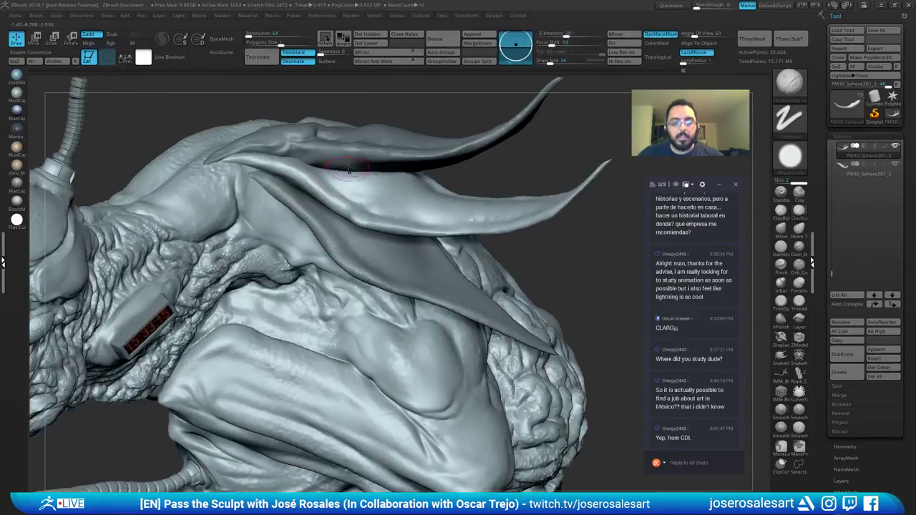
Step: Isolate the middle spike, build up and smooth the folds near its root at draw size 33, and show the whole creature again
key(shift+s)
right_drag(341, 228, 350, 186)
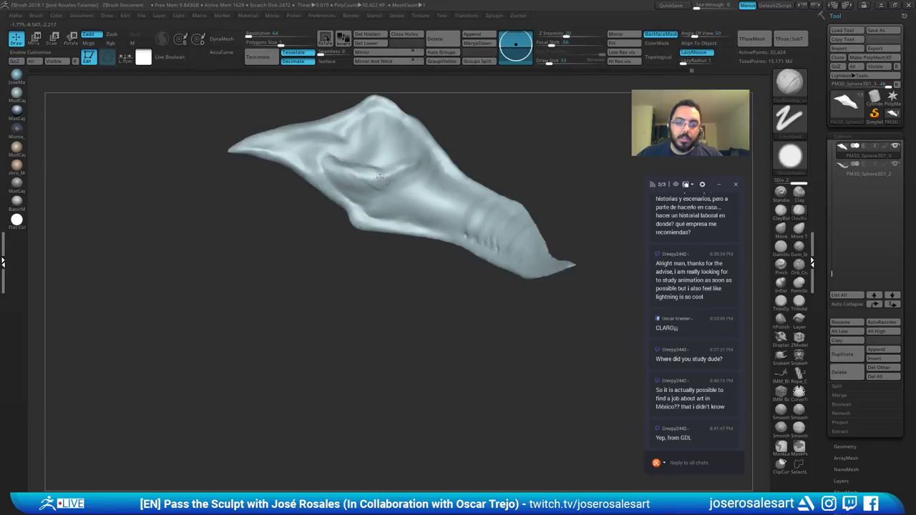
ctrl+right_drag(417, 139, 386, 78)
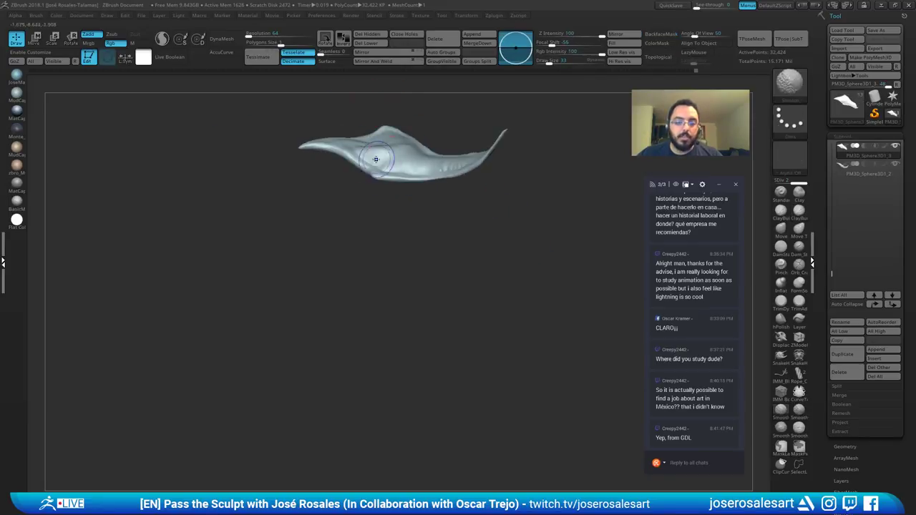
right_drag(398, 155, 419, 124)
key(shift+s)
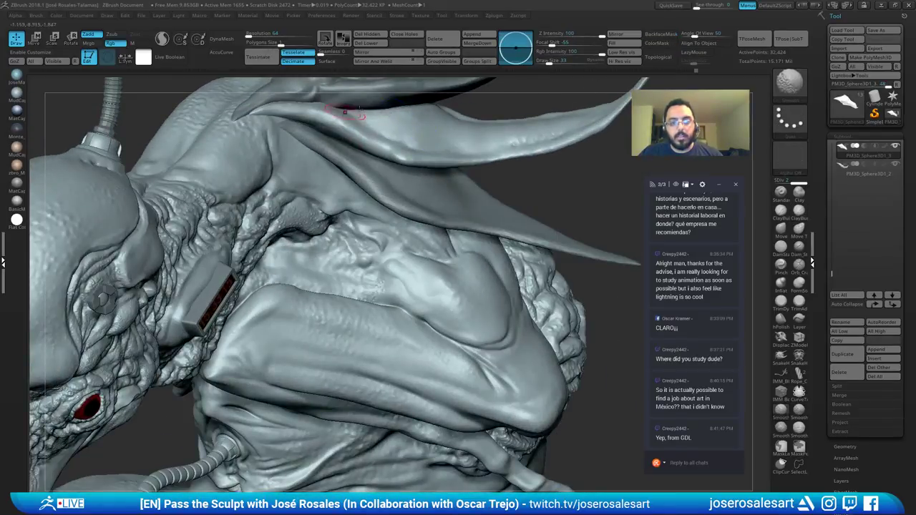
Step: Smooth the short creases near the middle spike's outer end at draw size 33
alt+right_drag(360, 113, 320, 209)
mouse_move(234, 209)
right_down()
mouse_move(236, 221)
mouse_move(238, 207)
right_up()
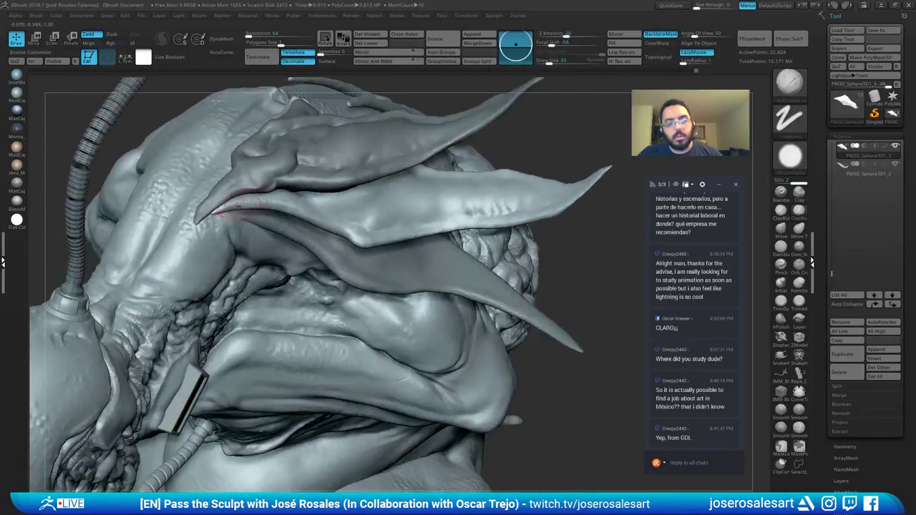
right_drag(350, 214, 312, 208)
shift+drag(469, 215, 501, 203)
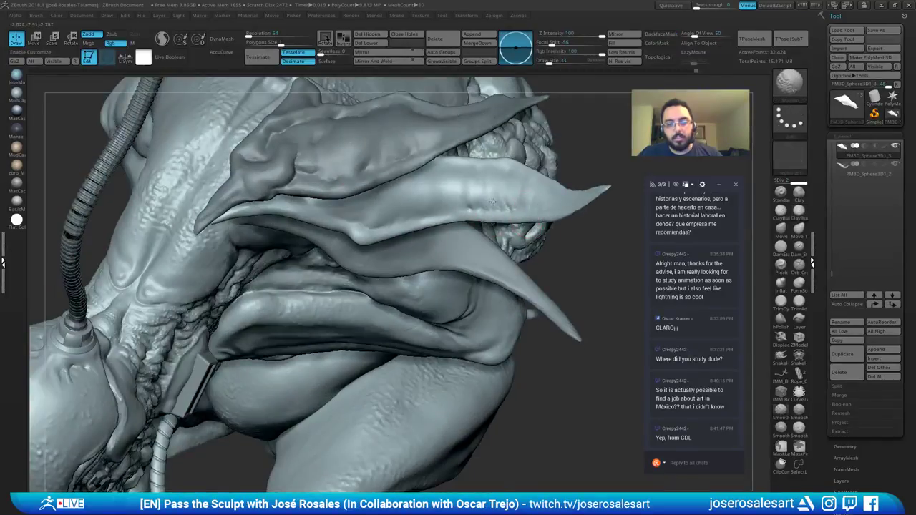
Step: Carve creases along the middle spike's lower edge with DamStandard at draw sizes 33 and 21, softening the strokes
right_drag(368, 218, 405, 170)
mouse_move(405, 171)
ctrl+right_down()
mouse_move(415, 195)
mouse_move(366, 218)
ctrl+right_up()
key(b)
key(d)
key(s)
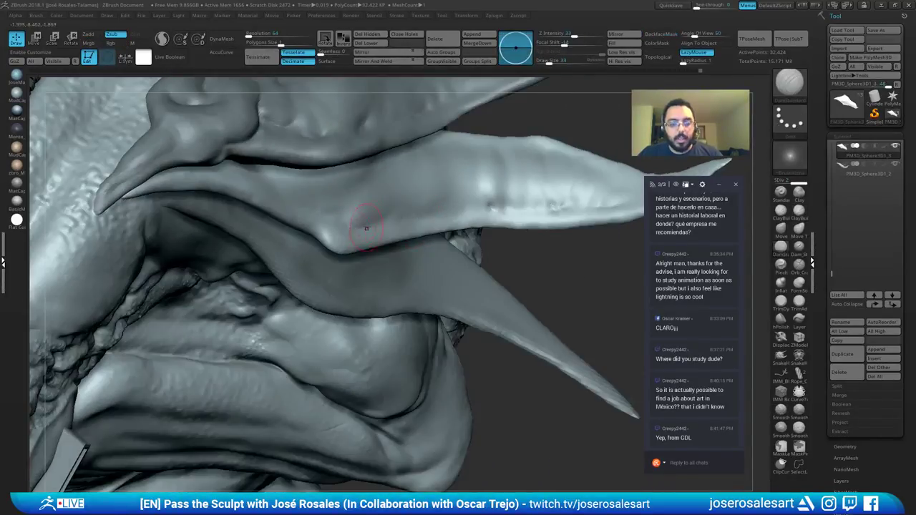
drag(364, 224, 391, 204)
right_drag(413, 217, 427, 207)
drag(422, 218, 417, 204)
right_drag(453, 195, 420, 189)
shift+drag(419, 190, 379, 204)
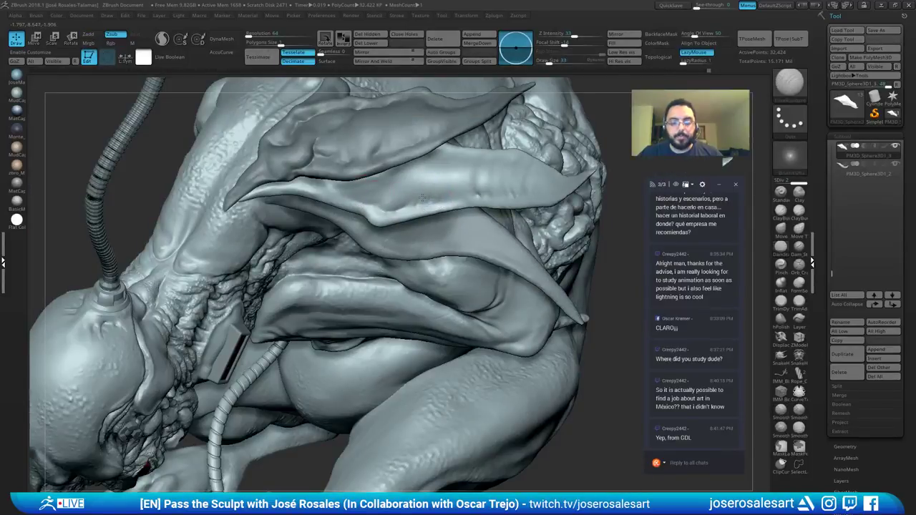
mouse_move(444, 184)
ctrl+right_down()
mouse_move(466, 200)
mouse_move(504, 206)
ctrl+right_up()
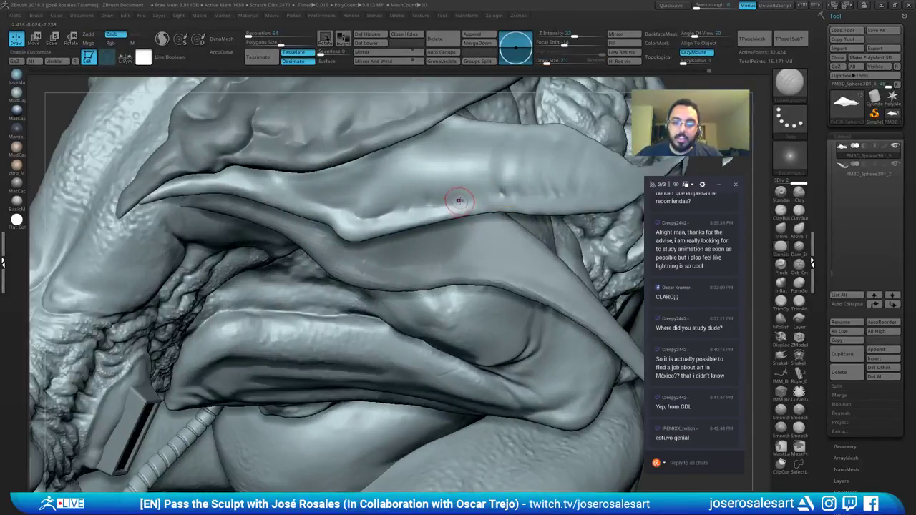
drag(459, 202, 455, 180)
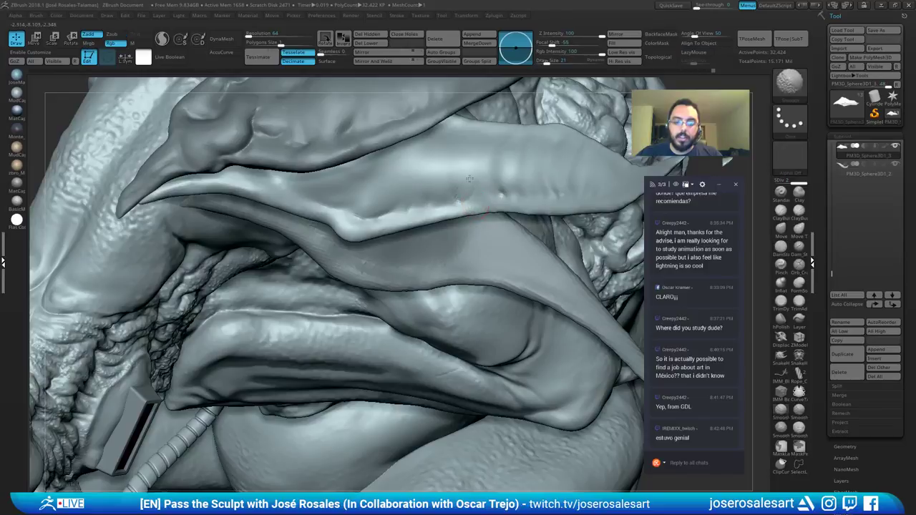
Step: Build up small folds on the middle spike's broad face with ClayBuildup at draw size 21 and smooth them
key(b)
key(c)
key(b)
ctrl+right_drag(469, 168, 465, 179)
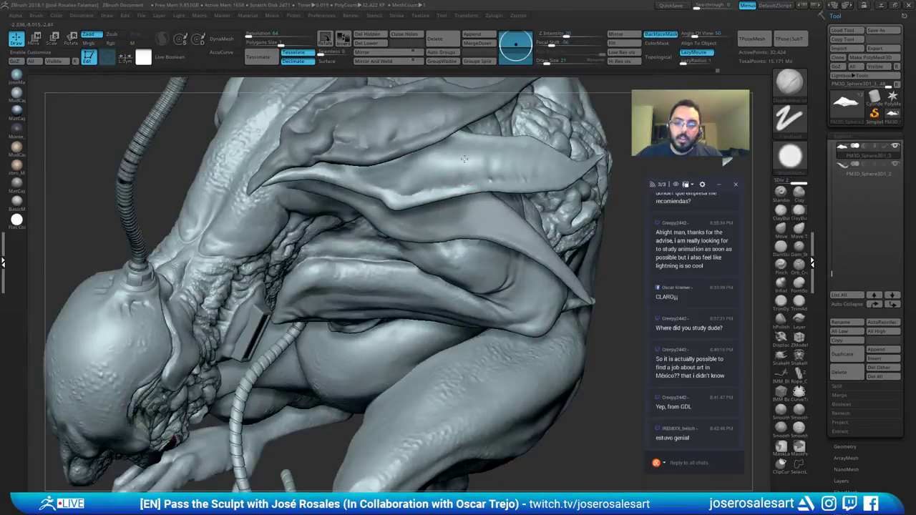
shift+drag(467, 190, 472, 203)
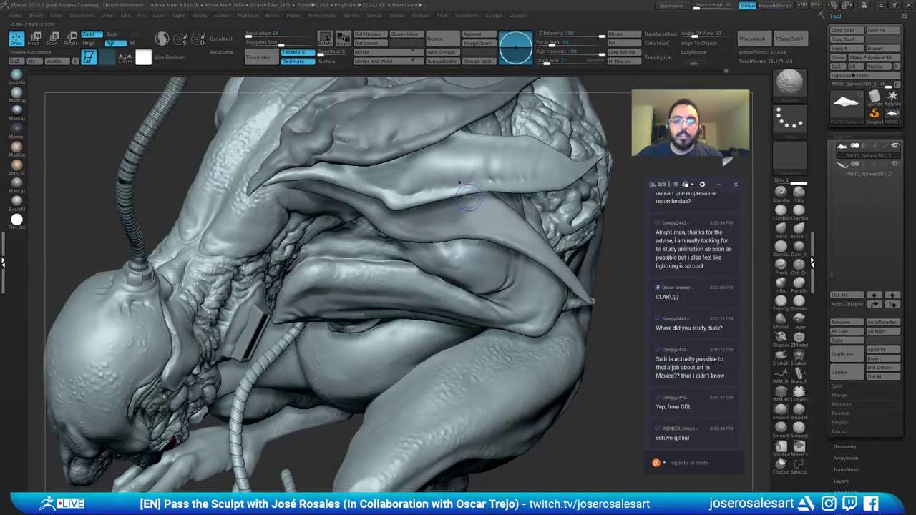
right_drag(471, 201, 401, 184)
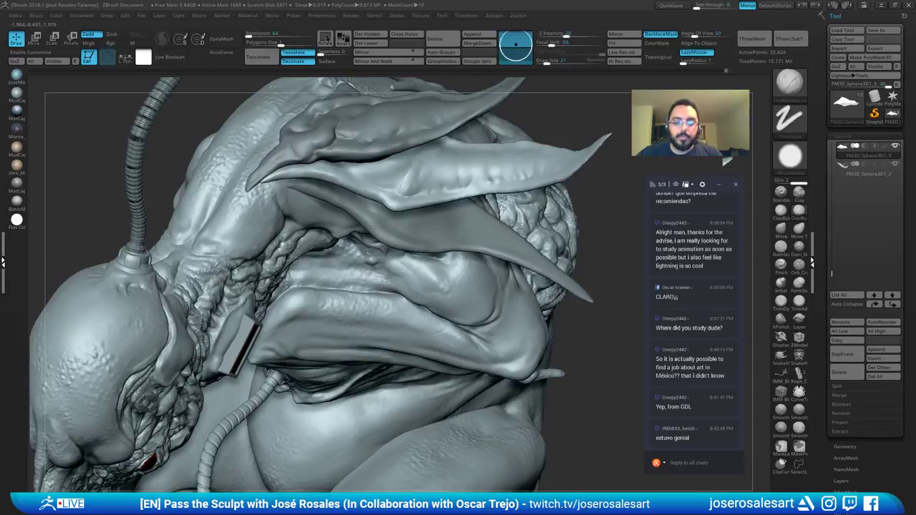
shift+drag(411, 192, 414, 176)
Step: Build up the bend in the middle spike's lower edge with ClayBuildup at draw size 21 and smooth it
mouse_move(458, 193)
right_down()
mouse_move(383, 192)
mouse_move(458, 193)
mouse_move(403, 182)
mouse_move(369, 212)
right_up()
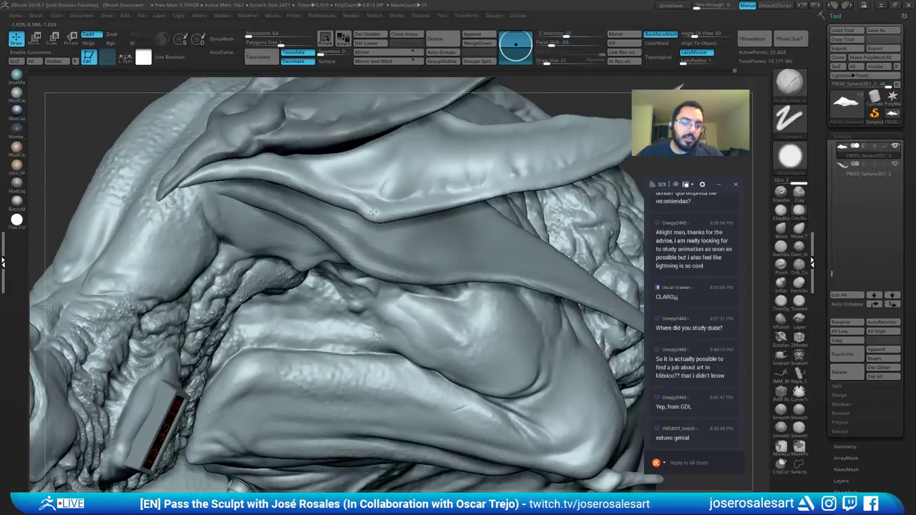
drag(373, 212, 350, 204)
mouse_move(374, 202)
ctrl+right_down()
mouse_move(342, 190)
mouse_move(351, 200)
ctrl+right_up()
shift+drag(351, 201, 341, 200)
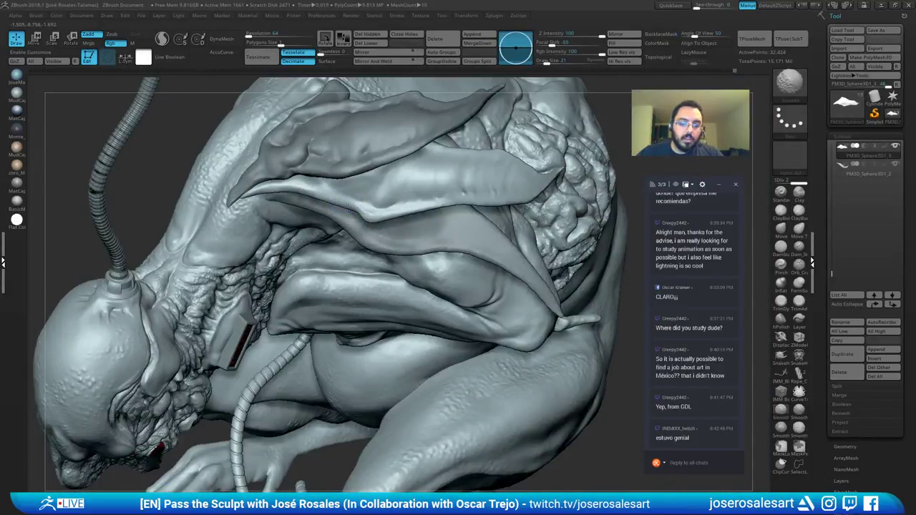
ctrl+right_drag(364, 198, 354, 172)
mouse_move(354, 172)
right_down()
mouse_move(343, 139)
mouse_move(423, 167)
mouse_move(369, 214)
mouse_move(316, 337)
mouse_move(359, 209)
right_up()
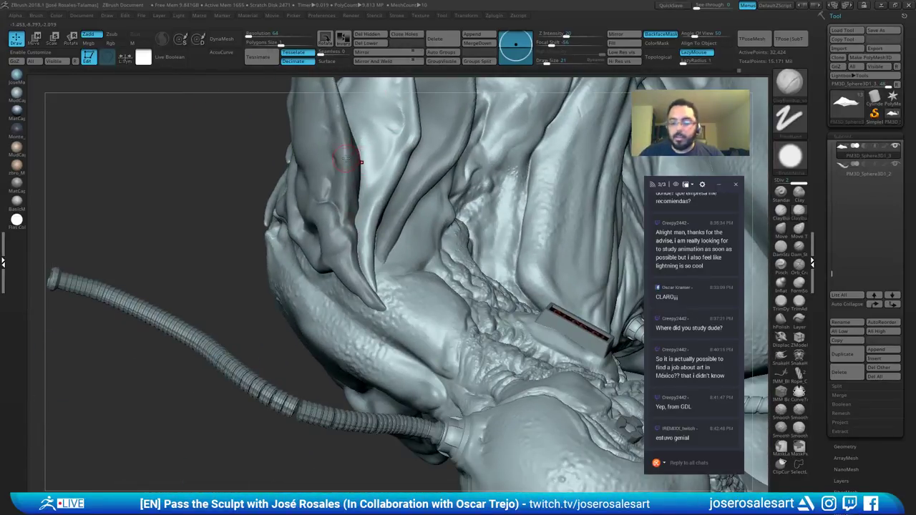
mouse_move(346, 159)
right_down()
mouse_move(406, 157)
mouse_move(390, 188)
mouse_move(407, 156)
right_up()
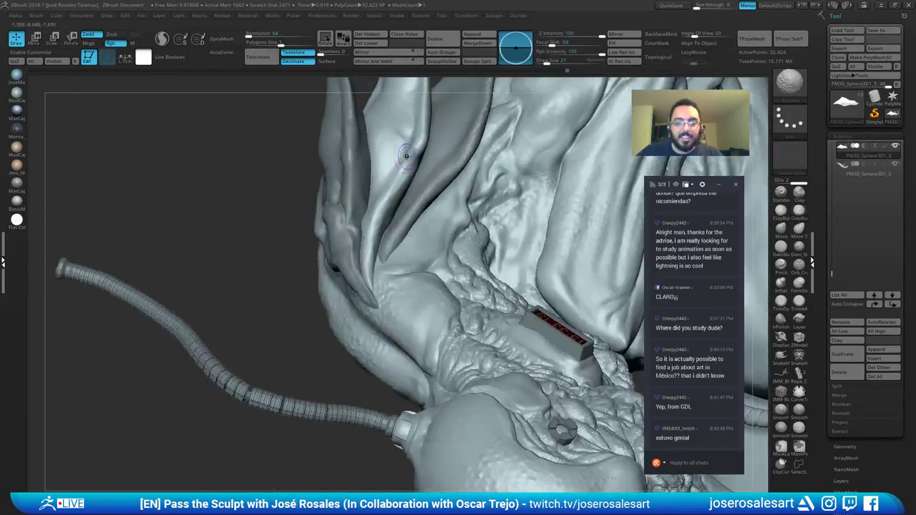
Step: Reshape the middle spike's lower edge with the Move brush at draw size 66
mouse_move(387, 193)
right_down()
mouse_move(408, 155)
mouse_move(418, 169)
mouse_move(407, 166)
right_up()
key(b)
key(m)
key(v)
key(bracketright)
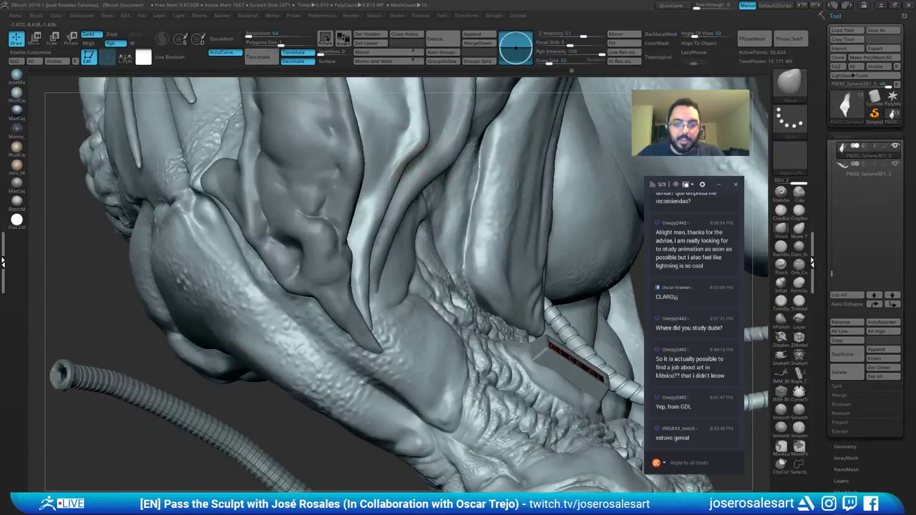
key(s)
drag(387, 205, 395, 205)
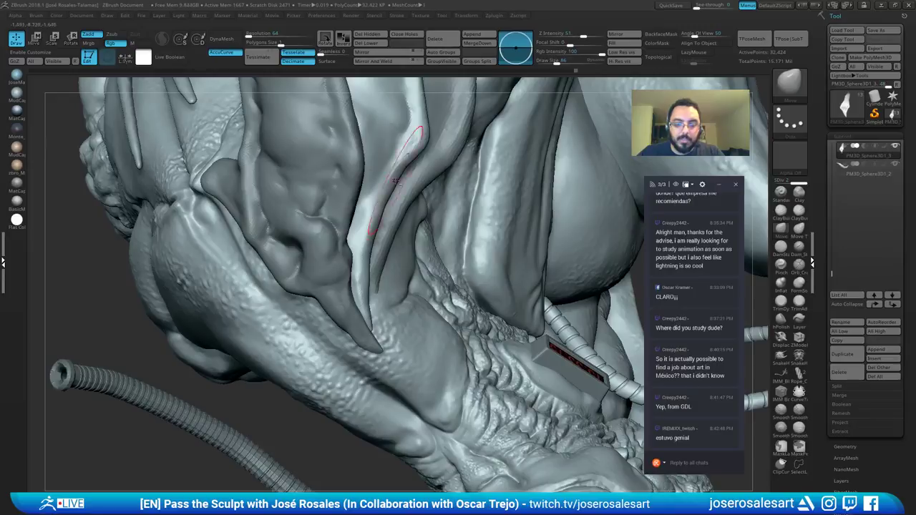
mouse_move(396, 181)
ctrl+right_down()
mouse_move(420, 155)
mouse_move(372, 127)
mouse_move(429, 105)
mouse_move(397, 168)
mouse_move(415, 147)
mouse_move(422, 179)
mouse_move(432, 139)
ctrl+right_up()
Step: Build up the middle spike's broad face with ClayBuildup at draw size 81 and smooth it
key(bracketleft)
key(b)
key(c)
key(b)
right_drag(454, 182, 432, 205)
key(bracketright)
key(bracketright)
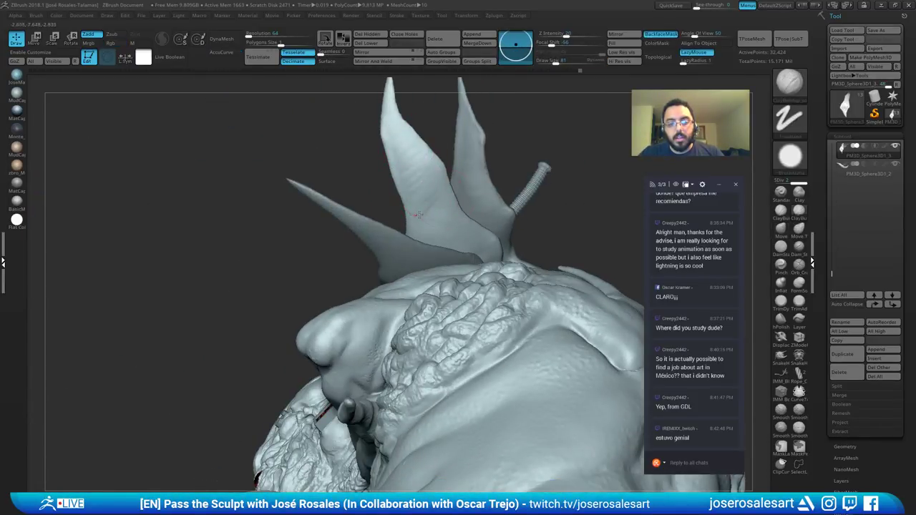
drag(420, 215, 424, 217)
mouse_move(425, 217)
right_down()
mouse_move(422, 197)
mouse_move(439, 230)
mouse_move(464, 247)
mouse_move(464, 235)
right_up()
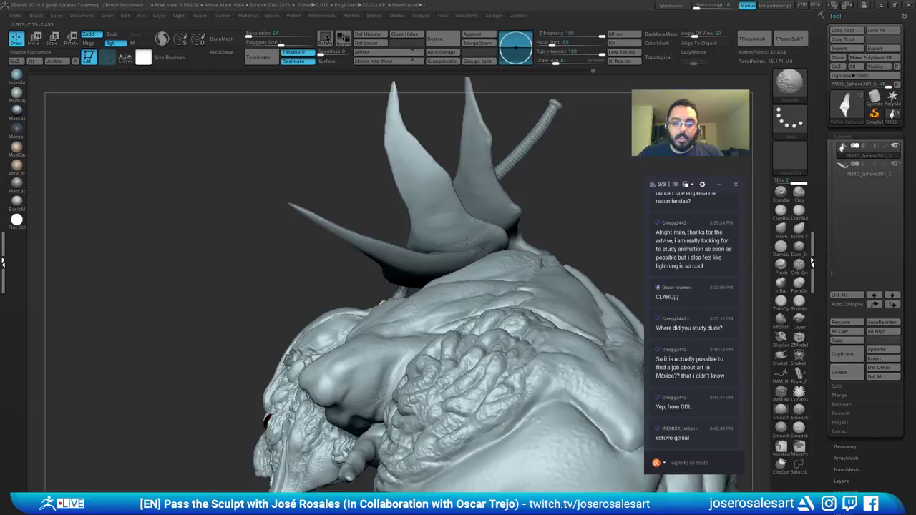
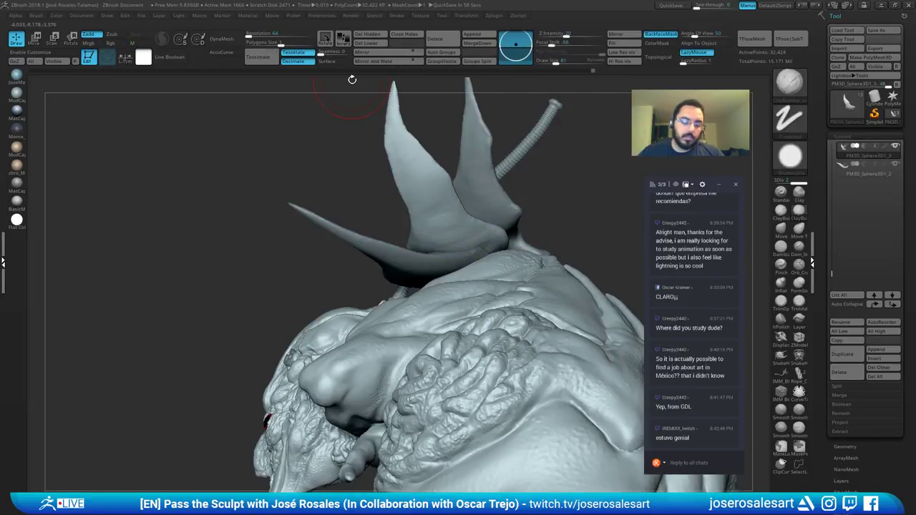
Step: Build up the side of the middle spike along its lower edge with ClayBuildup at draw size 58 and smooth the strokes
mouse_move(351, 79)
mouse_down()
mouse_move(408, 107)
mouse_move(446, 194)
mouse_move(426, 121)
mouse_up()
key(bracketleft)
key(bracketleft)
key(bracketleft)
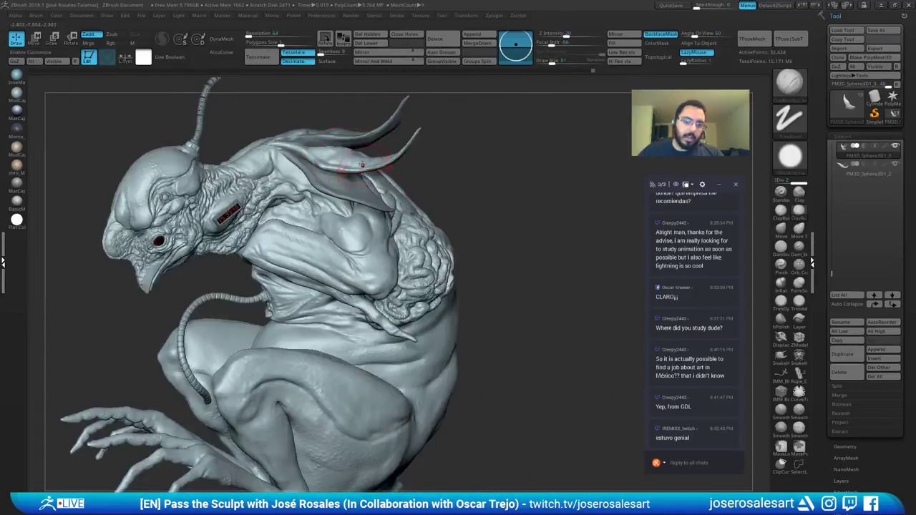
mouse_move(348, 113)
alt+mouse_down()
mouse_move(398, 145)
mouse_move(396, 188)
mouse_move(384, 200)
mouse_move(412, 222)
mouse_move(449, 275)
mouse_move(491, 213)
alt+mouse_up()
shift+drag(411, 204, 434, 206)
key(bracketleft)
key(bracketleft)
mouse_move(423, 198)
right_down()
mouse_move(340, 209)
mouse_move(401, 215)
mouse_move(420, 207)
mouse_move(428, 229)
right_up()
key(s)
drag(409, 207, 413, 207)
right_drag(413, 206, 476, 207)
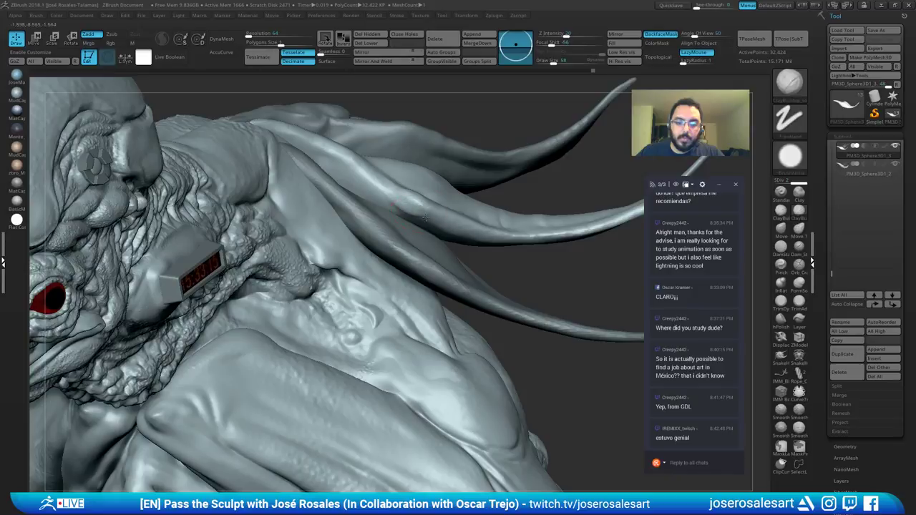
right_drag(382, 207, 368, 208)
ctrl+right_drag(368, 209, 373, 179)
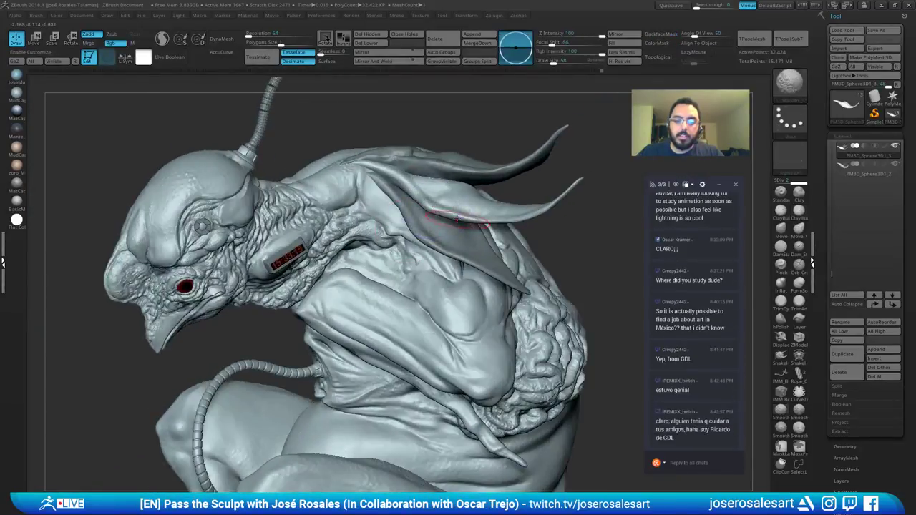
mouse_move(404, 222)
right_down()
mouse_move(361, 245)
mouse_move(390, 272)
right_up()
right_drag(429, 232, 402, 229)
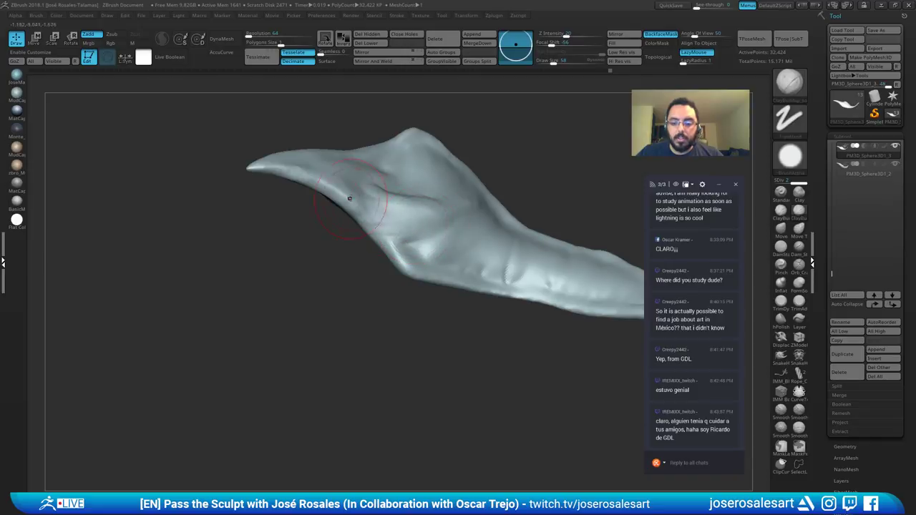
Step: Fill out the lower edge between the middle spike's broad part and its nearer point with ClayBuildup at draw size 39, smoothing the strokes
mouse_move(350, 198)
right_down()
mouse_move(366, 201)
mouse_move(370, 181)
mouse_move(397, 184)
mouse_move(400, 226)
mouse_move(381, 219)
mouse_move(405, 220)
mouse_move(413, 176)
right_up()
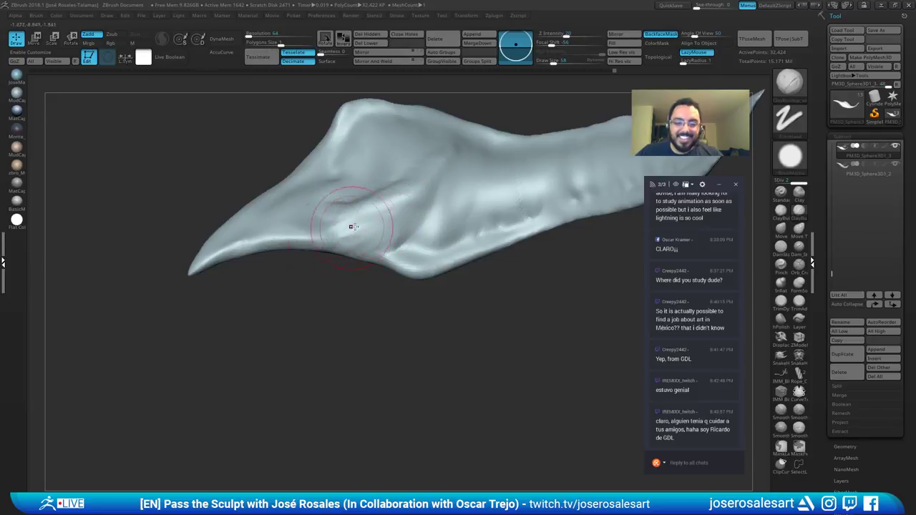
key(bracketleft)
key(bracketleft)
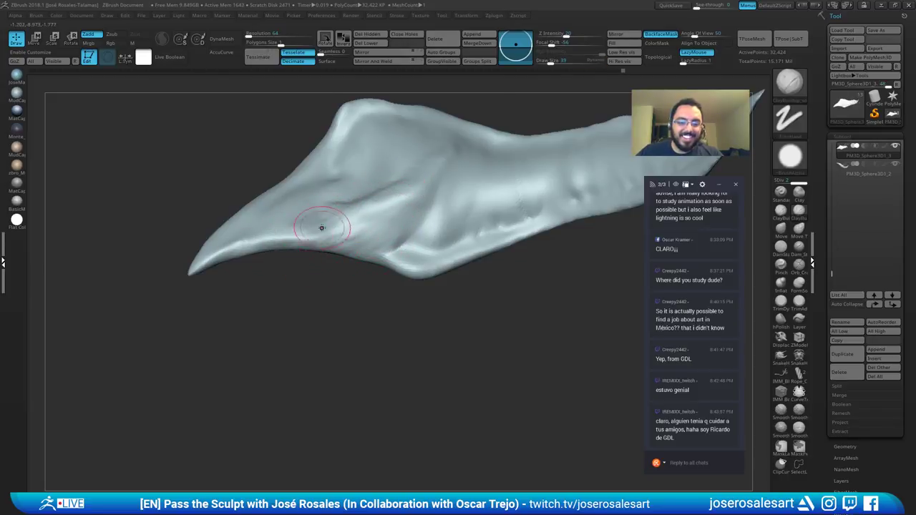
right_drag(322, 227, 316, 234)
mouse_move(227, 255)
mouse_down()
mouse_move(239, 247)
mouse_move(231, 248)
mouse_up()
right_drag(304, 232, 317, 242)
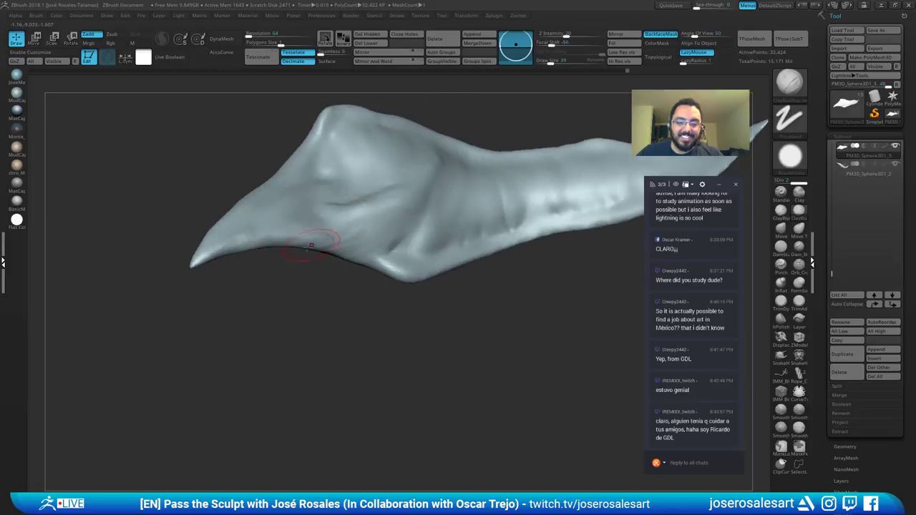
shift+drag(317, 242, 351, 238)
mouse_move(351, 238)
right_down()
mouse_move(370, 230)
mouse_move(384, 266)
mouse_move(391, 258)
mouse_move(351, 235)
mouse_move(374, 244)
right_up()
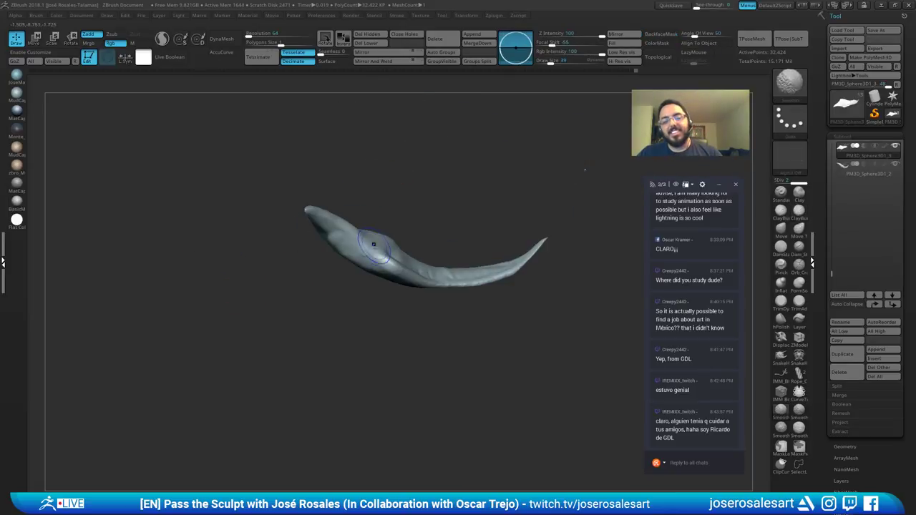
Step: Carve a curved crease across the middle spike from the lower-edge bend toward the upper edge with DamStandard at draw size 36
mouse_move(375, 280)
right_down()
mouse_move(342, 253)
mouse_move(423, 265)
mouse_move(383, 260)
mouse_move(386, 200)
right_up()
key(b)
key(s)
key(t)
alt+right_drag(466, 228, 407, 226)
key(b)
key(d)
key(s)
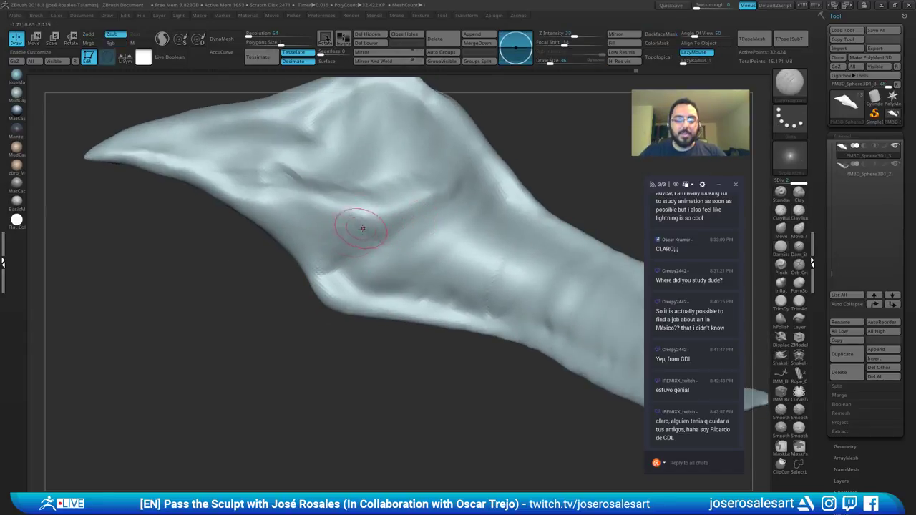
ctrl+right_drag(421, 211, 396, 212)
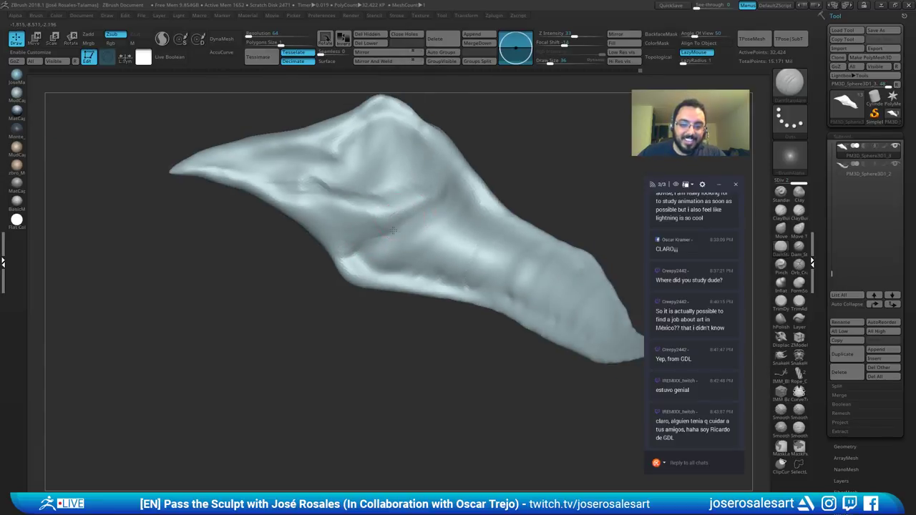
drag(378, 237, 434, 205)
alt+right_drag(470, 167, 426, 249)
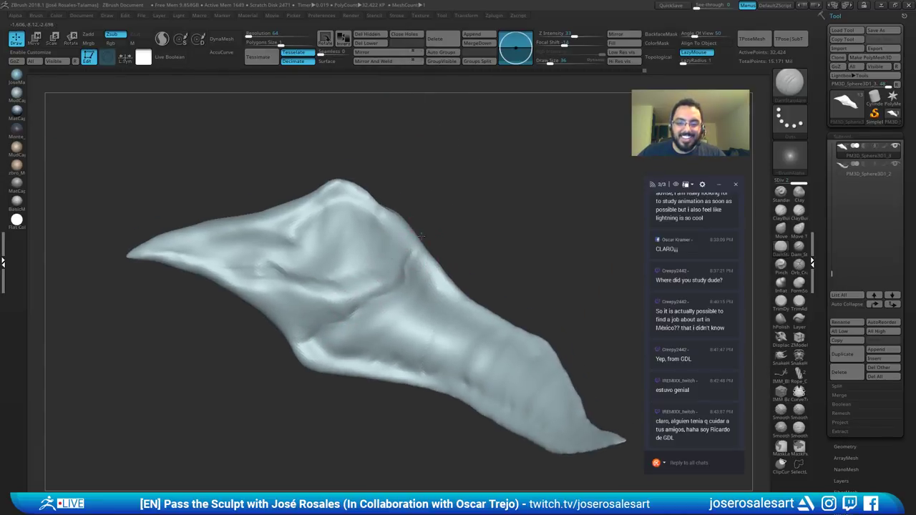
Step: Raise the surface around the upper end of the curved crease with the Standard brush at draw size 21
key(b)
key(s)
key(t)
key(s)
drag(425, 218, 421, 218)
right_drag(422, 217, 418, 237)
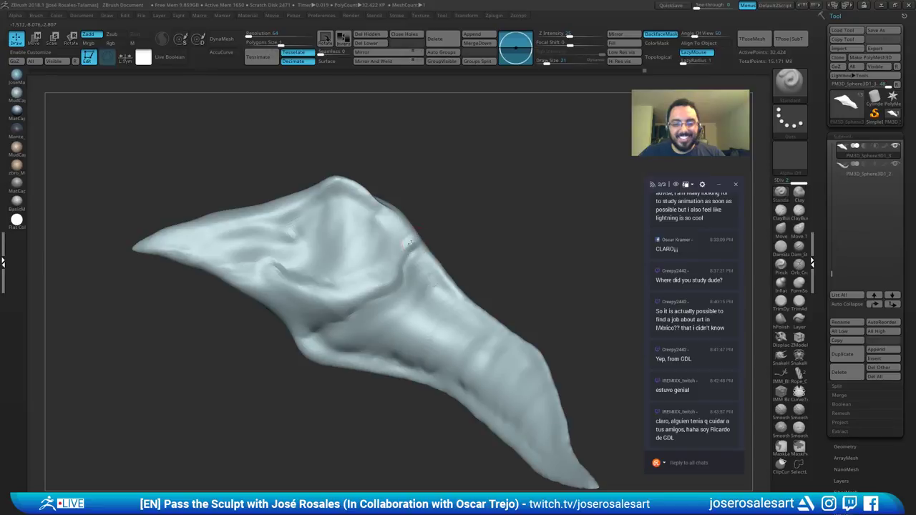
Step: Build up a fold alongside the curved crease with ClayBuildup at draw size 21 and smooth it
key(b)
key(c)
key(b)
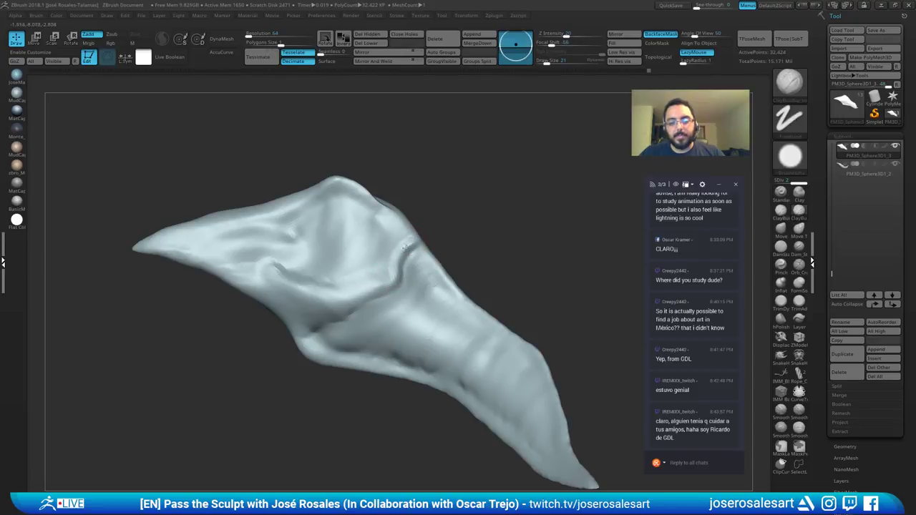
drag(405, 248, 379, 273)
right_drag(377, 274, 389, 274)
shift+drag(388, 274, 409, 248)
mouse_move(387, 265)
ctrl+right_down()
mouse_move(352, 247)
mouse_move(368, 215)
mouse_move(398, 231)
ctrl+right_up()
Step: Show the whole creature and examine how the back spikes look from the side, front and above
mouse_move(398, 231)
right_down()
mouse_move(349, 188)
mouse_move(305, 244)
mouse_move(412, 186)
mouse_move(390, 147)
right_up()
key(shift+s)
right_drag(390, 147, 431, 157)
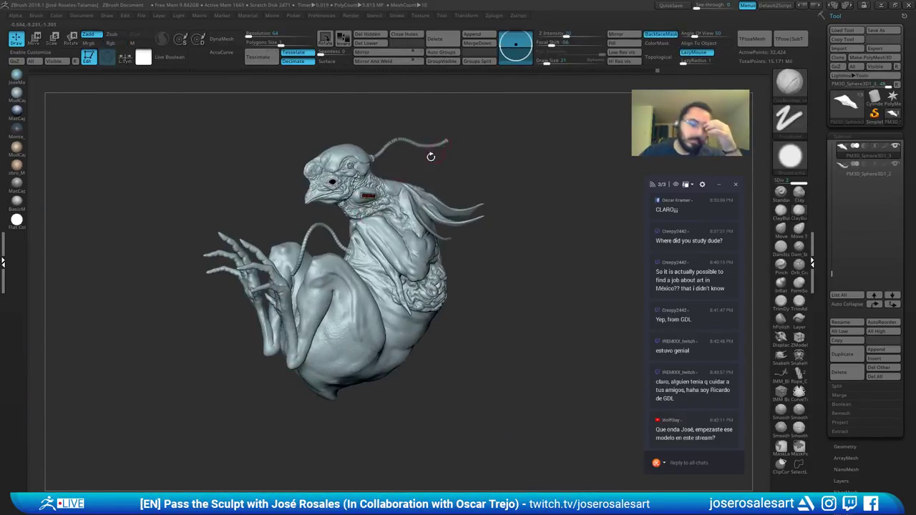
right_drag(400, 200, 501, 195)
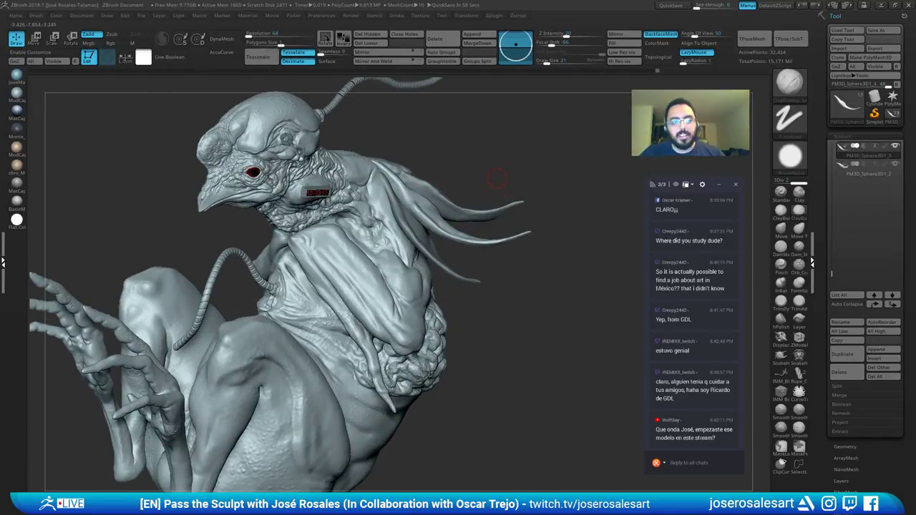
mouse_move(501, 184)
right_down()
mouse_move(513, 192)
mouse_move(473, 215)
right_up()
ctrl+right_drag(472, 215, 494, 236)
right_drag(456, 176, 462, 174)
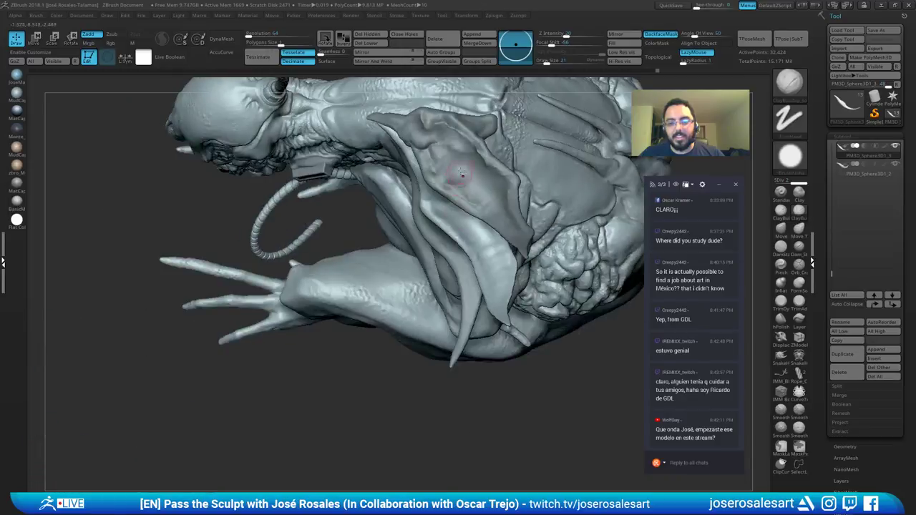
right_drag(454, 229, 426, 136)
key(f)
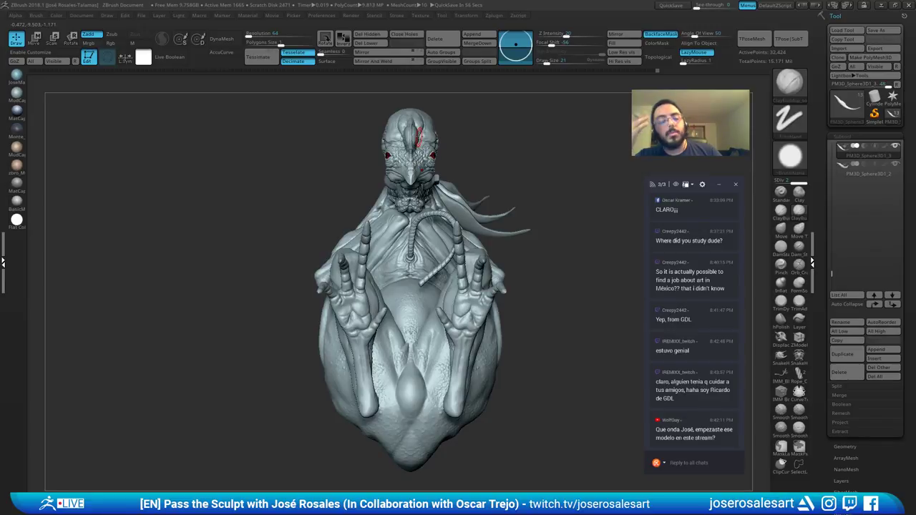
right_drag(466, 147, 422, 155)
right_drag(420, 222, 370, 201)
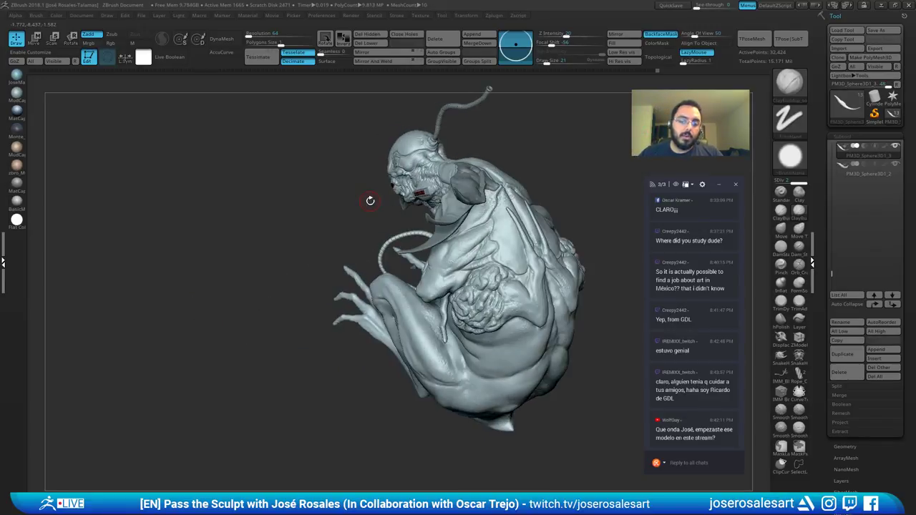
right_drag(434, 155, 376, 176)
right_drag(440, 200, 484, 188)
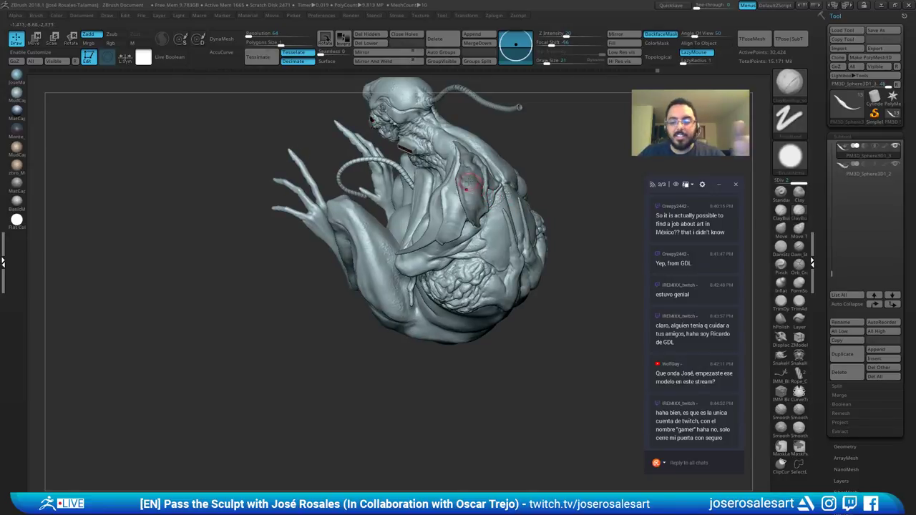
right_drag(459, 185, 442, 191)
mouse_move(417, 110)
right_down()
mouse_move(382, 228)
mouse_move(416, 282)
right_up()
drag(415, 281, 459, 191)
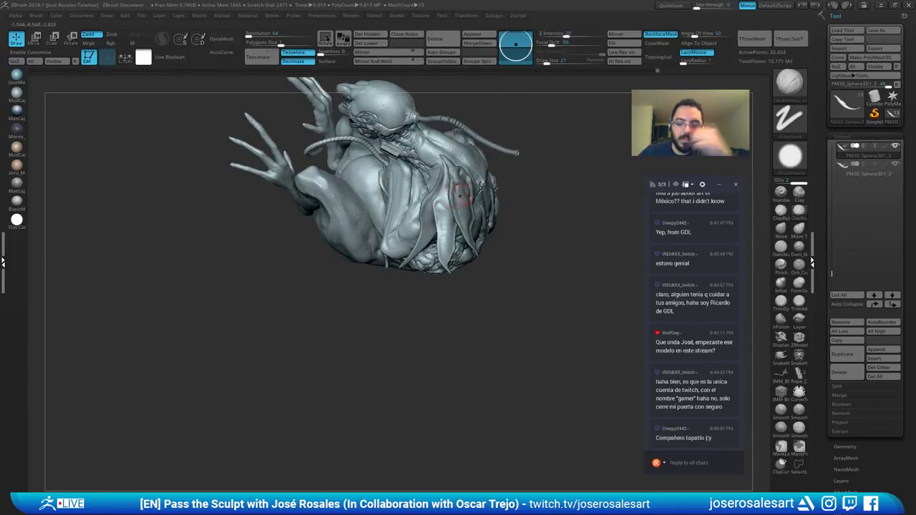
right_drag(461, 192, 433, 162)
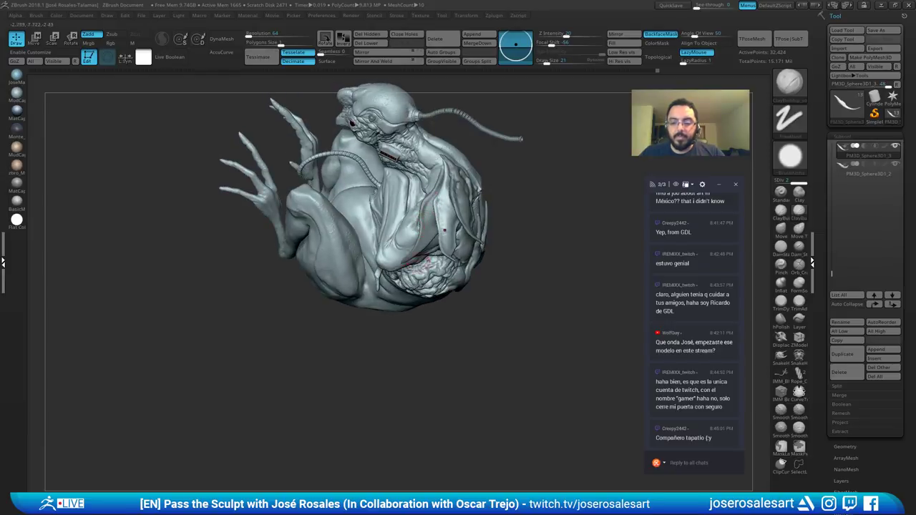
mouse_move(445, 231)
right_down()
mouse_move(431, 206)
mouse_move(429, 220)
mouse_move(460, 190)
mouse_move(455, 214)
mouse_move(465, 218)
right_up()
Step: Isolate the middle spike and refine the surface along its edge with the Standard brush at draw size 21
mouse_move(465, 217)
ctrl+right_down()
mouse_move(466, 184)
mouse_move(442, 188)
mouse_move(446, 144)
mouse_move(463, 178)
mouse_move(472, 145)
mouse_move(490, 145)
mouse_move(474, 144)
mouse_move(395, 222)
mouse_move(395, 195)
ctrl+right_up()
key(shift+s)
mouse_move(398, 217)
mouse_down()
mouse_move(396, 243)
mouse_move(402, 217)
mouse_up()
key(b)
key(s)
key(t)
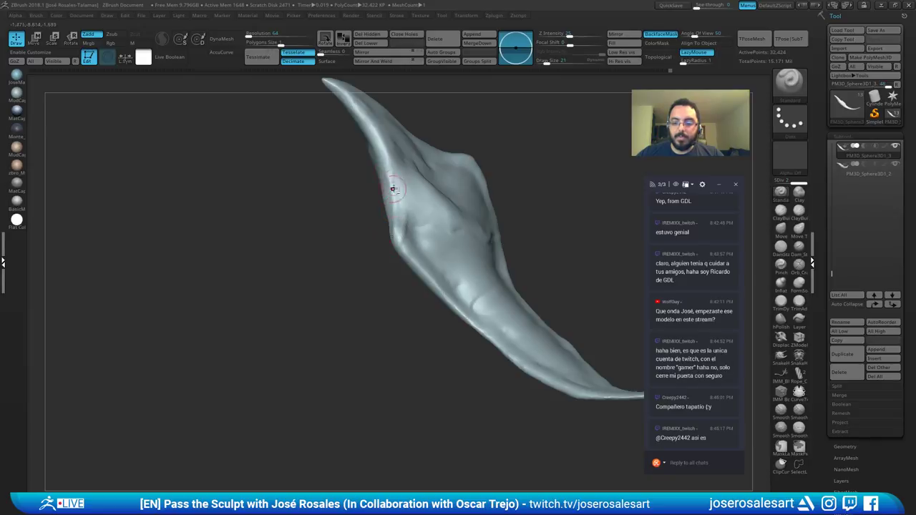
mouse_move(382, 169)
ctrl+right_down()
mouse_move(346, 222)
mouse_move(512, 234)
mouse_move(455, 230)
mouse_move(488, 231)
mouse_move(462, 215)
mouse_move(466, 139)
mouse_move(459, 161)
ctrl+right_up()
key(shift+s)
key(shift+s)
key(b)
key(c)
key(b)
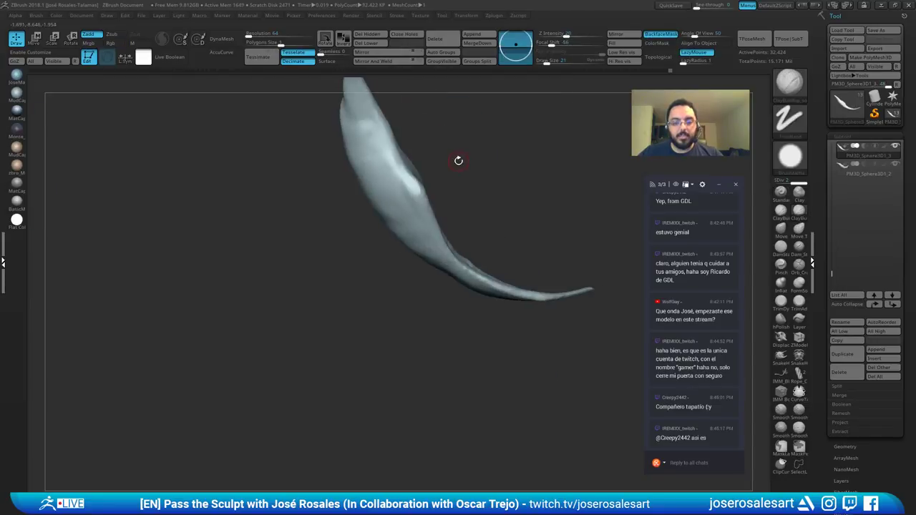
drag(458, 160, 470, 133)
Step: Carve a short crease inside the middle spike's lower-edge bend with DamStandard at draw size 21
key(b)
key(d)
key(s)
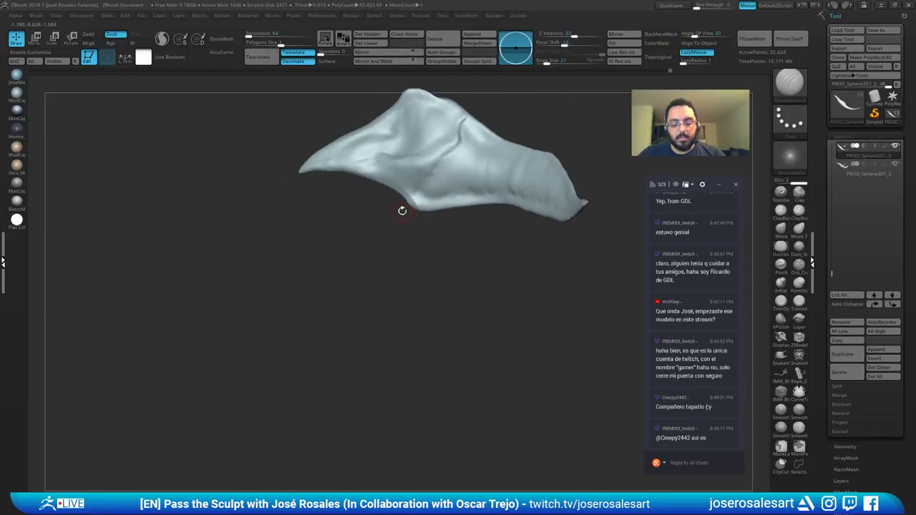
right_drag(402, 210, 429, 196)
Step: Build up a rounded fold inside the lower-edge bend with ClayBuildup at draw size 21 and smooth it
key(b)
key(c)
key(b)
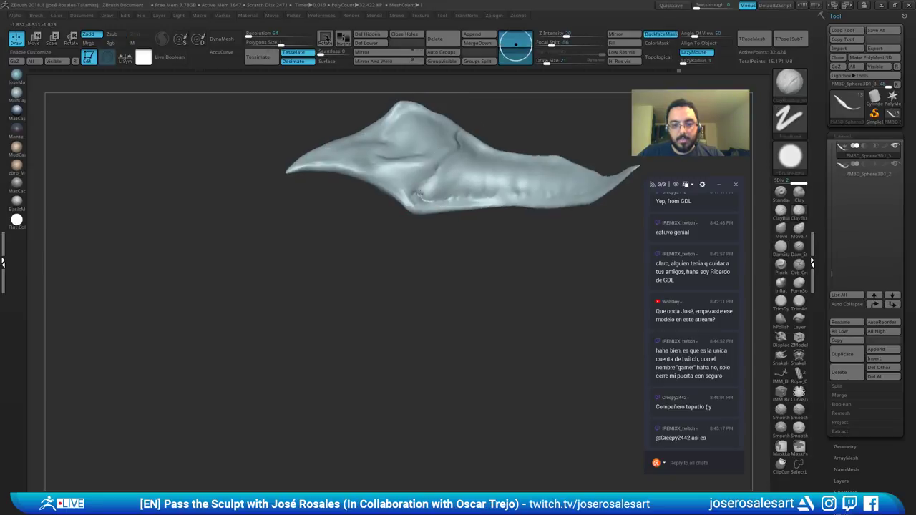
drag(430, 196, 435, 196)
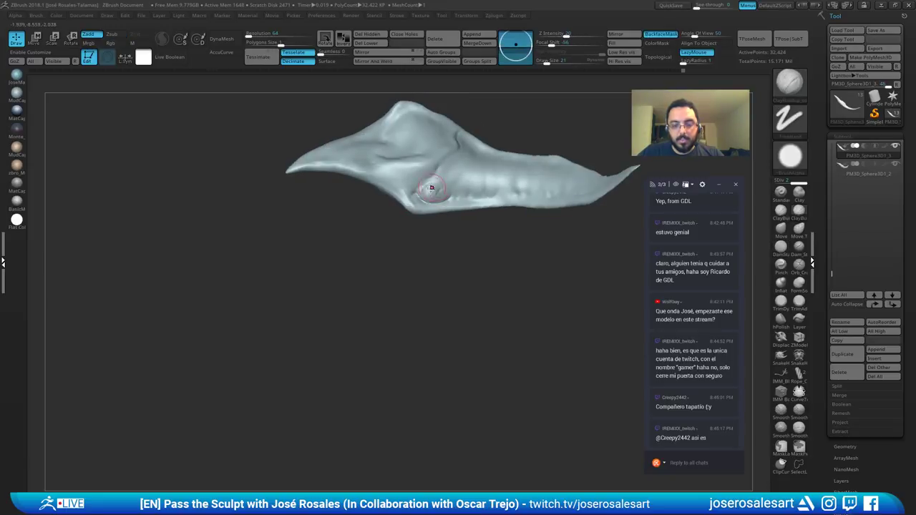
right_drag(424, 190, 437, 194)
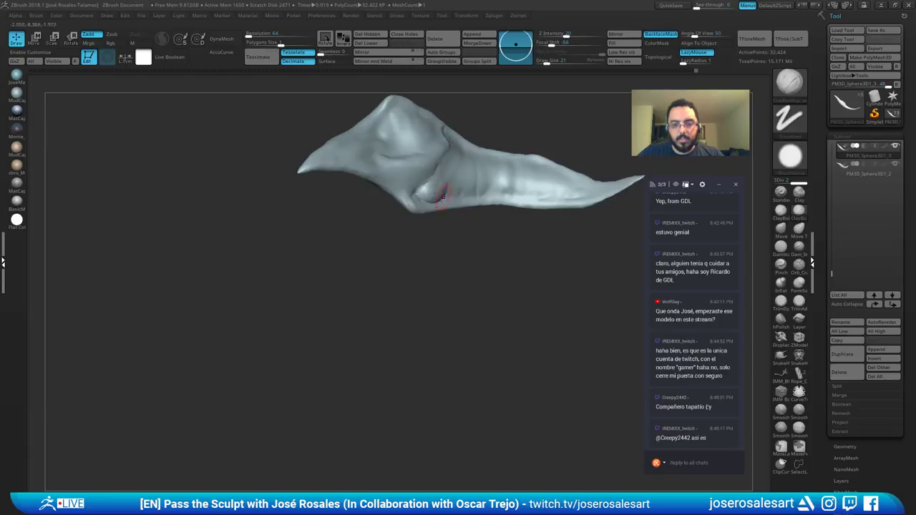
shift+drag(438, 194, 434, 189)
right_drag(434, 189, 405, 238)
drag(409, 234, 391, 250)
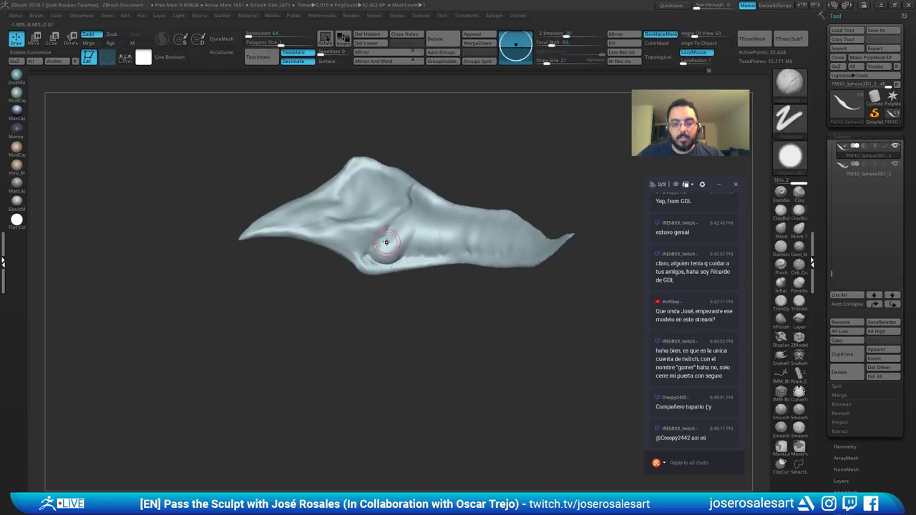
mouse_move(383, 243)
ctrl+right_down()
mouse_move(449, 243)
mouse_move(422, 260)
mouse_move(417, 205)
mouse_move(390, 240)
ctrl+right_up()
Step: Carve a diagonal crease beside the rounded fold, running up from the lower edge, with DamStandard at draw size 21
key(b)
key(d)
key(s)
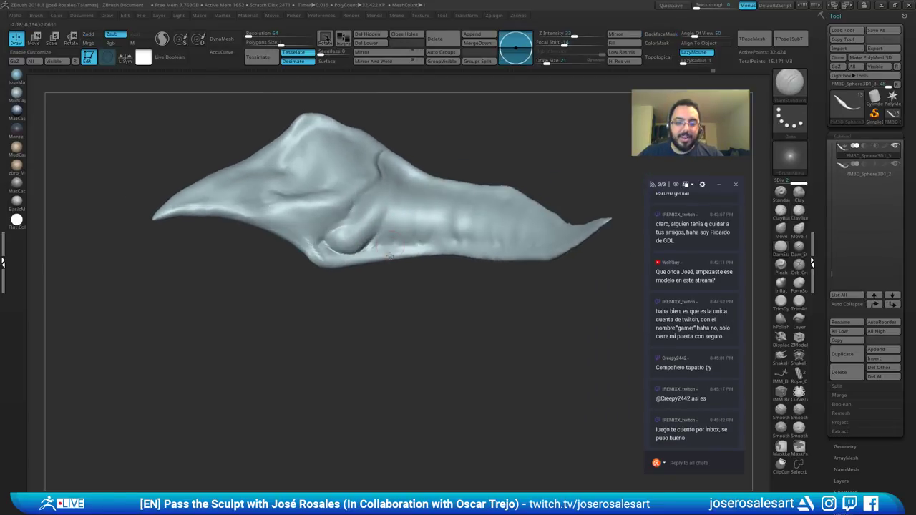
drag(385, 251, 412, 212)
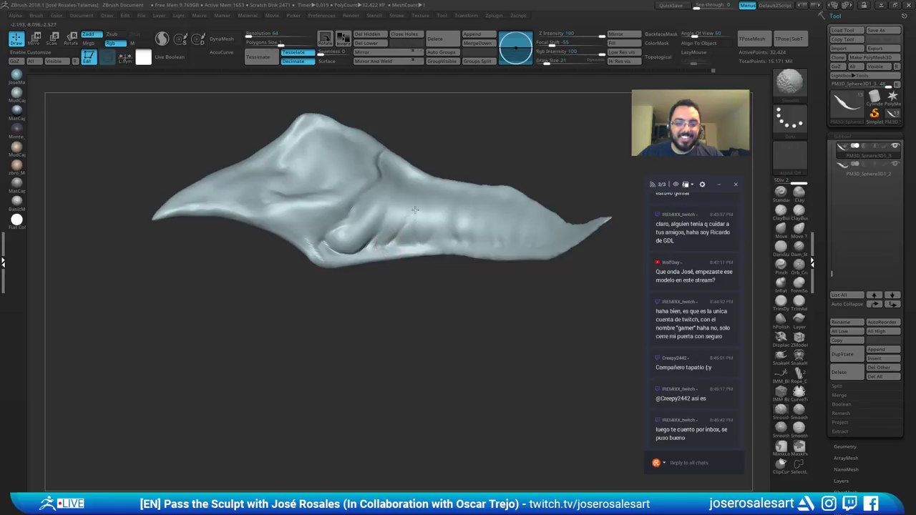
Step: Carve another diagonal crease along the middle spike's lower edge with DamStandard at draw size 21 and smooth the surrounding folds
right_drag(400, 245, 379, 234)
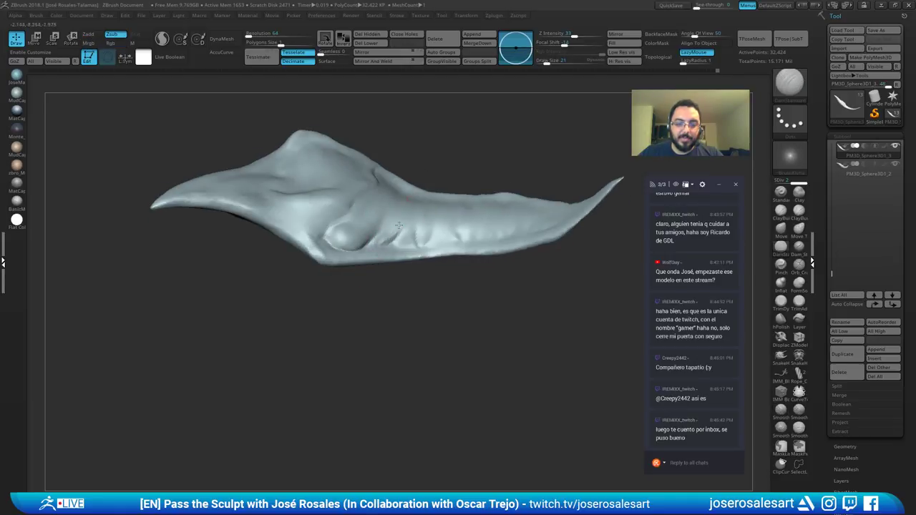
drag(399, 226, 383, 243)
mouse_move(392, 235)
right_down()
mouse_move(404, 221)
mouse_move(352, 240)
right_up()
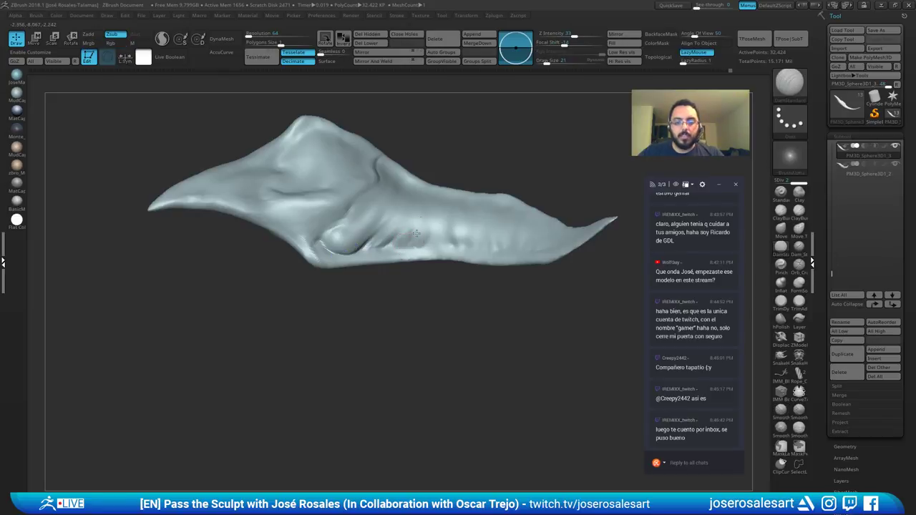
shift+drag(438, 219, 415, 216)
mouse_move(416, 216)
right_down()
mouse_move(363, 237)
mouse_move(337, 219)
right_up()
right_drag(258, 190, 288, 175)
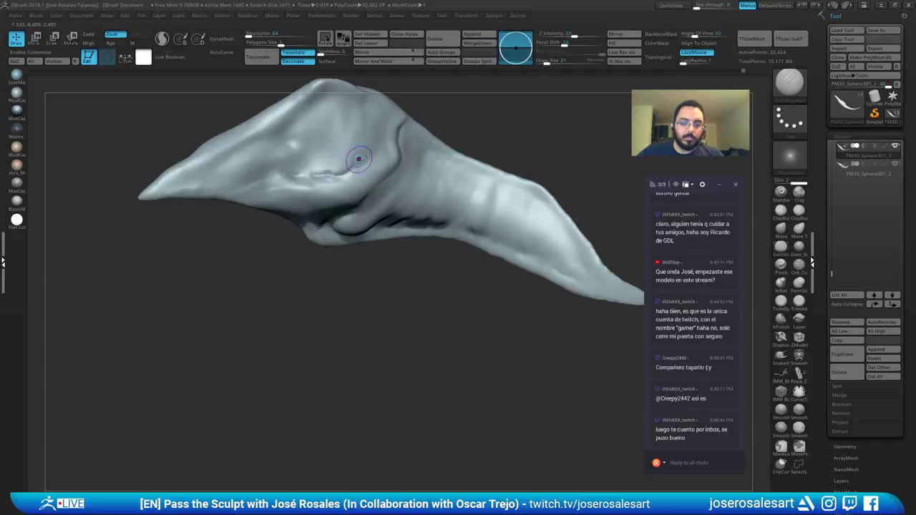
shift+drag(358, 159, 313, 156)
Step: Show the whole creature again and make the uppermost spike active for editing with the Move brush
key(shift+s)
mouse_move(482, 164)
ctrl+right_down()
mouse_move(469, 204)
mouse_move(436, 135)
mouse_move(369, 154)
mouse_move(326, 179)
mouse_move(358, 194)
mouse_move(352, 236)
mouse_move(403, 215)
mouse_move(371, 218)
mouse_move(423, 147)
mouse_move(368, 186)
ctrl+right_up()
key(b)
key(c)
key(b)
mouse_move(369, 186)
ctrl+right_down()
mouse_move(360, 158)
mouse_move(325, 154)
mouse_move(394, 189)
mouse_move(312, 285)
mouse_move(358, 236)
mouse_move(222, 225)
mouse_move(381, 198)
mouse_move(527, 187)
ctrl+right_up()
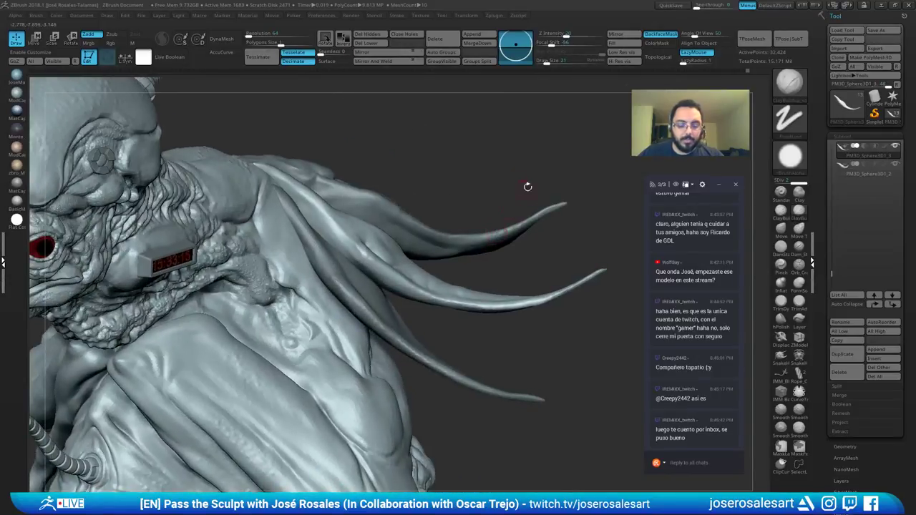
key(b)
key(m)
key(v)
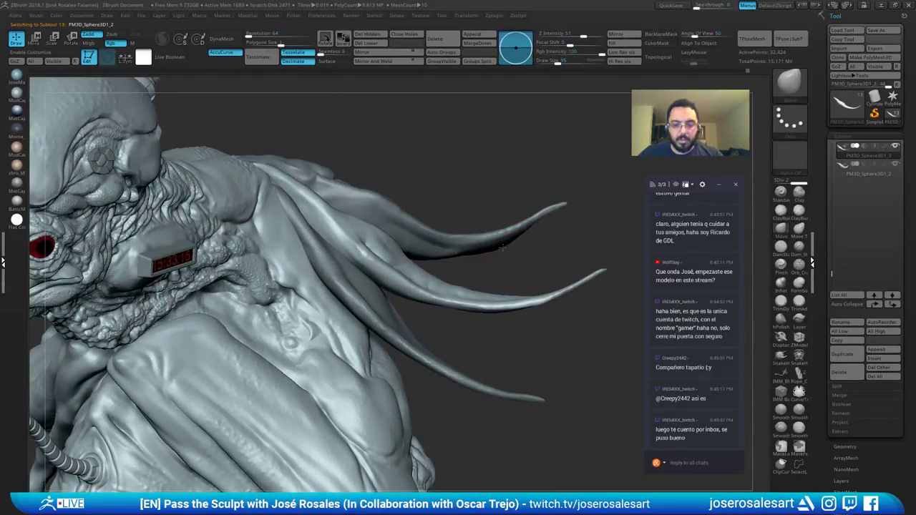
alt+click(503, 248)
right_drag(478, 247, 315, 247)
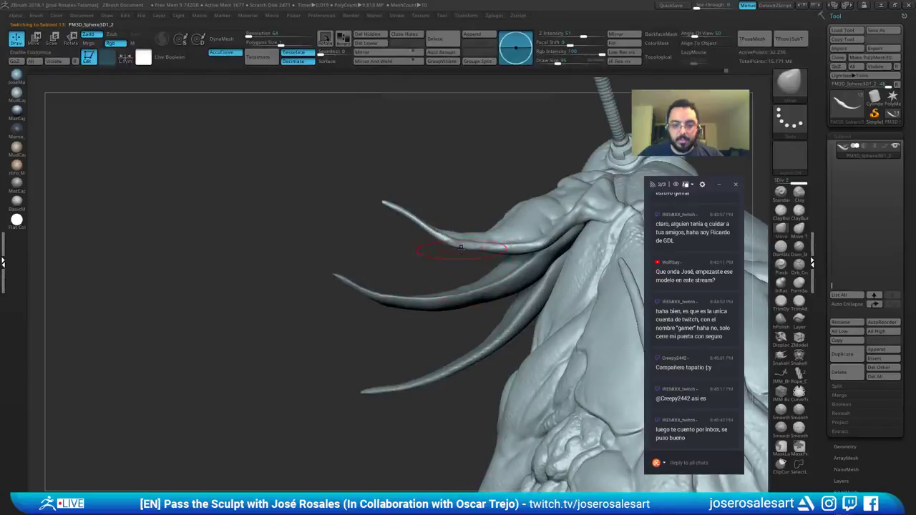
mouse_move(494, 231)
right_down()
mouse_move(416, 222)
mouse_move(460, 235)
mouse_move(429, 243)
right_up()
Step: Build up a bump on the upper spike's outer edge near the tip with ClayBuildup at draw size 54
key(b)
key(c)
key(b)
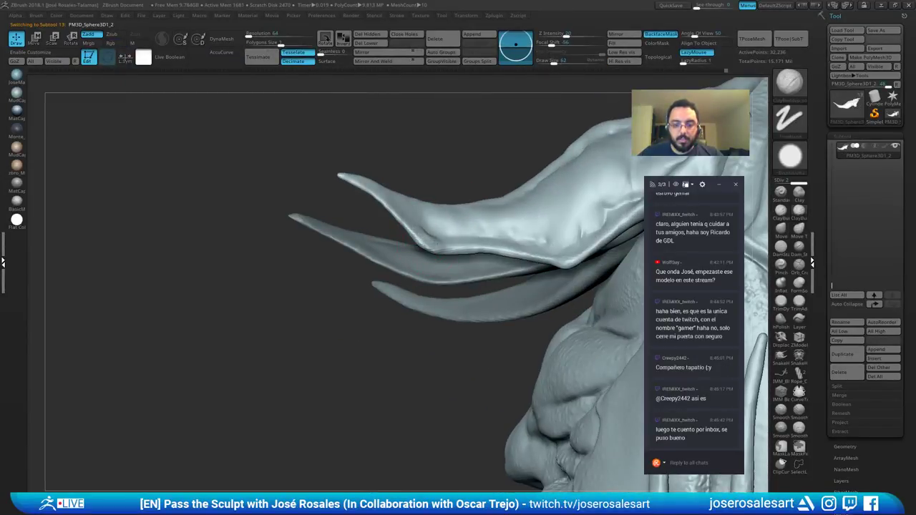
key(s)
drag(439, 245, 435, 244)
mouse_move(438, 244)
right_down()
mouse_move(422, 245)
mouse_move(420, 233)
mouse_move(438, 201)
mouse_move(487, 174)
mouse_move(494, 136)
right_up()
mouse_move(419, 207)
right_down()
mouse_move(384, 243)
mouse_move(448, 232)
right_up()
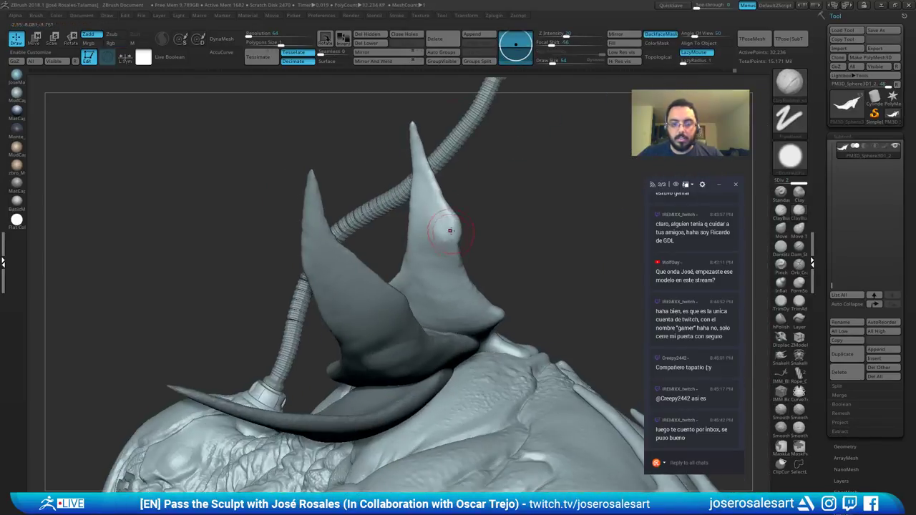
drag(450, 231, 463, 258)
mouse_move(462, 257)
right_down()
mouse_move(436, 233)
mouse_move(499, 245)
right_up()
right_drag(439, 201, 465, 201)
Step: Smooth the built-up bump on the upper spike's edge and the transition into the tip
key(shift)
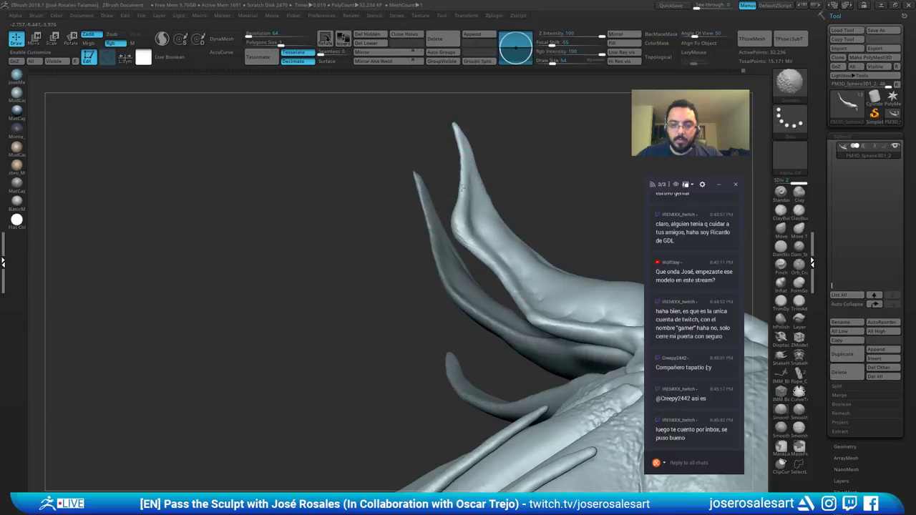
shift+drag(468, 239, 456, 225)
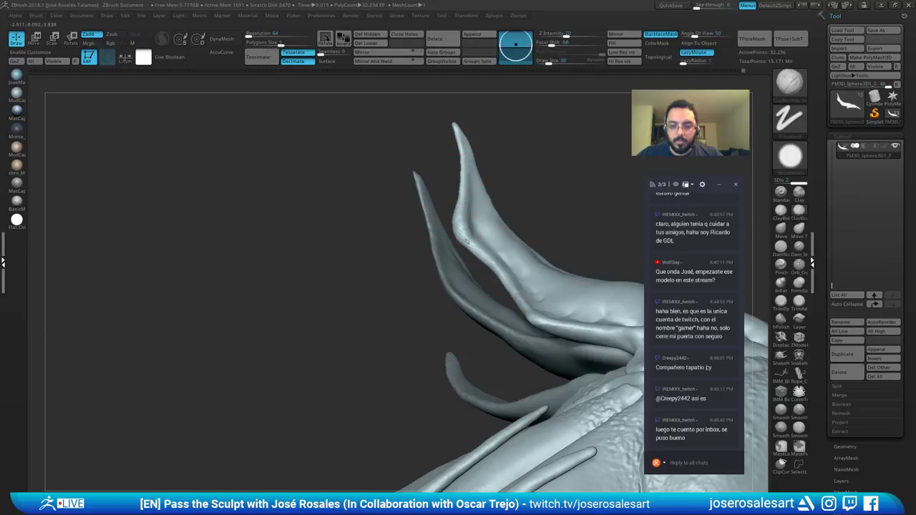
right_drag(466, 242, 459, 239)
shift+drag(452, 229, 460, 238)
mouse_move(460, 238)
right_down()
mouse_move(427, 251)
mouse_move(388, 302)
mouse_move(432, 254)
mouse_move(455, 193)
mouse_move(465, 214)
mouse_move(419, 154)
mouse_move(470, 205)
mouse_move(460, 154)
mouse_move(495, 150)
mouse_move(449, 172)
mouse_move(458, 157)
mouse_move(412, 140)
right_up()
Step: Select the middle spike, build up soft folds across its back surface with ClayBuildup at draw size 69, and smooth them
right_drag(412, 140, 445, 153)
right_drag(504, 132, 469, 169)
mouse_move(469, 168)
ctrl+right_down()
mouse_move(571, 116)
mouse_move(466, 254)
ctrl+right_up()
alt+click(410, 256)
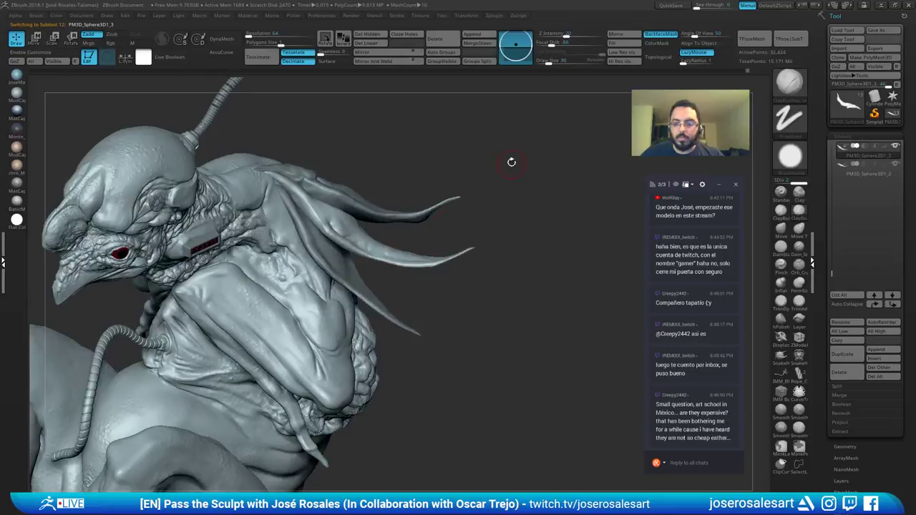
drag(446, 210, 485, 146)
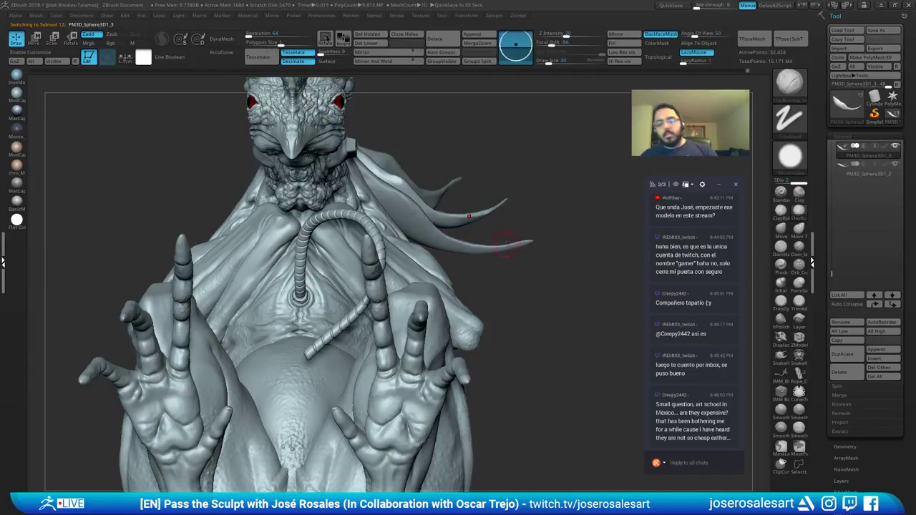
drag(517, 248, 433, 219)
mouse_move(432, 219)
ctrl+right_down()
mouse_move(351, 214)
mouse_move(331, 226)
mouse_move(344, 237)
mouse_move(421, 214)
ctrl+right_up()
mouse_move(420, 215)
mouse_down()
mouse_move(366, 268)
mouse_move(380, 280)
mouse_up()
right_drag(386, 280, 386, 252)
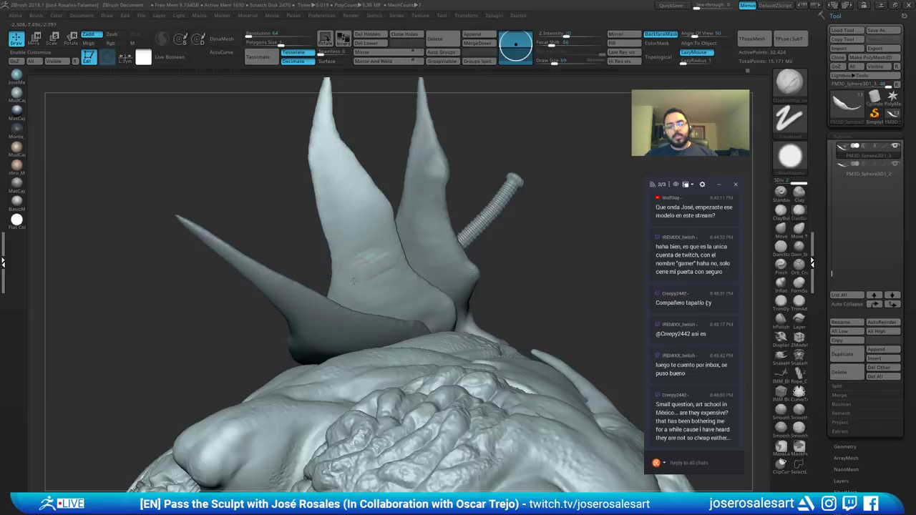
shift+drag(353, 282, 373, 251)
mouse_move(382, 277)
right_down()
mouse_move(260, 300)
mouse_move(193, 295)
right_up()
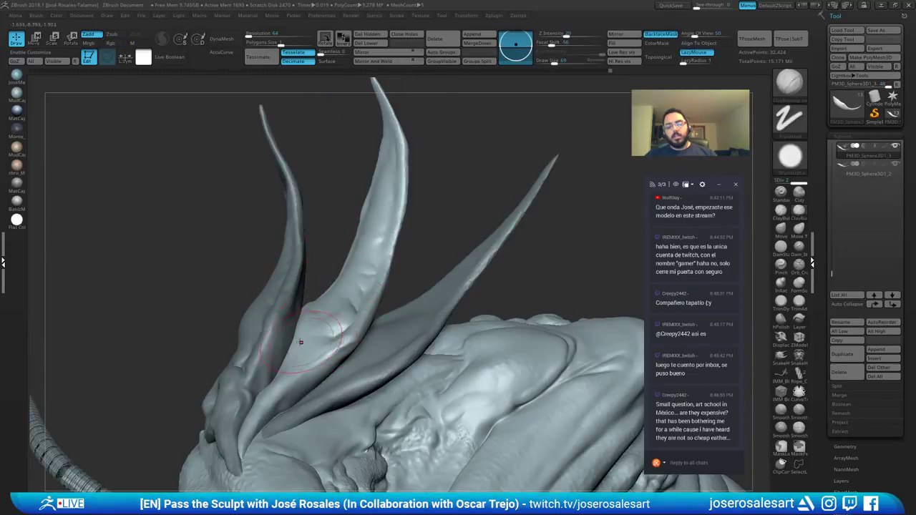
mouse_move(300, 343)
right_down()
mouse_move(380, 198)
mouse_move(360, 251)
mouse_move(363, 242)
mouse_move(369, 279)
mouse_move(394, 284)
mouse_move(407, 258)
mouse_move(403, 290)
right_up()
Step: Raise a ridge along the middle spike's lower edge toward its base with the Standard brush at draw size 26
key(b)
key(s)
key(t)
key(bracketleft)
right_drag(346, 250, 370, 196)
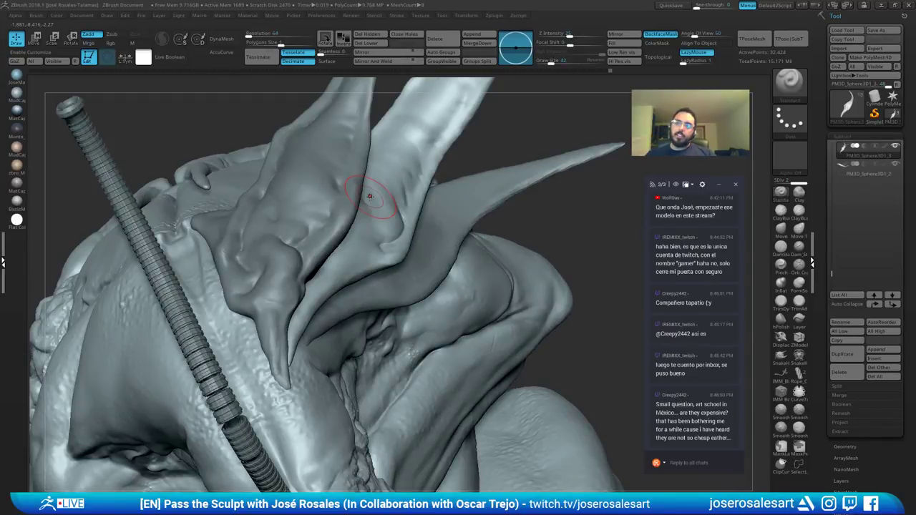
right_drag(348, 235, 355, 275)
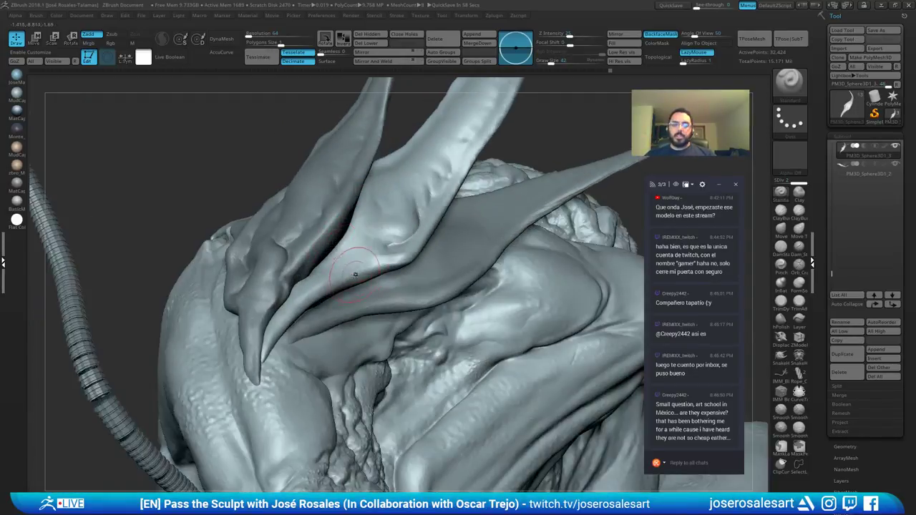
key(s)
drag(370, 277, 291, 312)
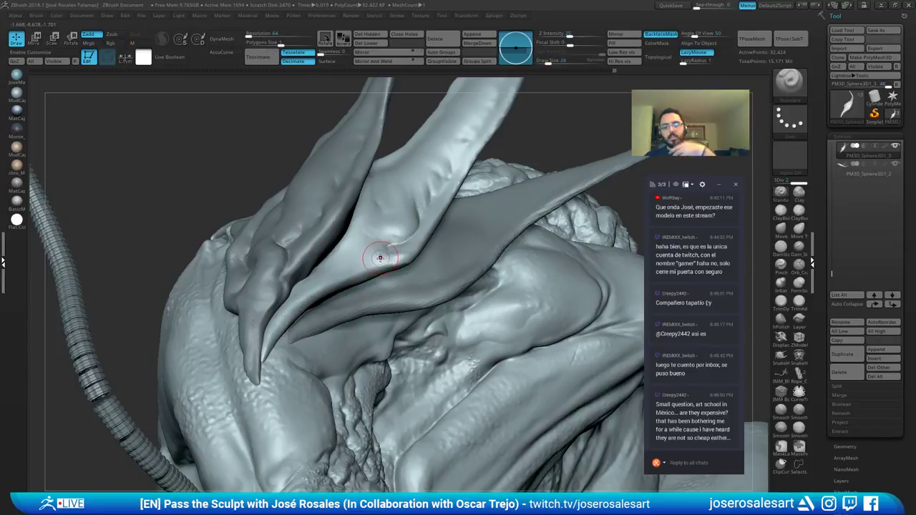
Step: Thicken the lower-edge bend near the middle spike's base with ClayBuildup at draw size 36
key(b)
key(c)
key(b)
key(s)
drag(396, 252, 399, 252)
mouse_move(395, 251)
ctrl+right_down()
mouse_move(379, 240)
mouse_move(372, 295)
mouse_move(438, 219)
mouse_move(408, 172)
ctrl+right_up()
mouse_move(408, 172)
right_down()
mouse_move(365, 207)
mouse_move(383, 279)
mouse_move(293, 370)
mouse_move(247, 337)
mouse_move(274, 304)
right_up()
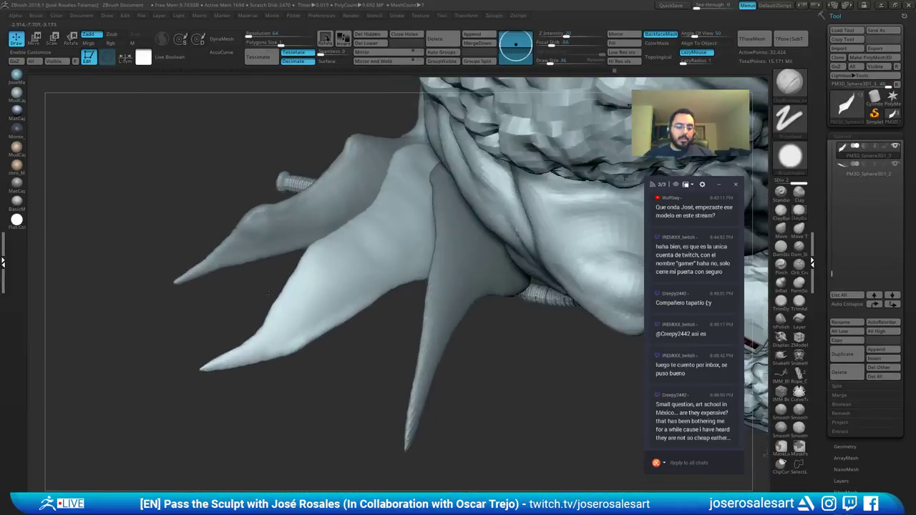
Step: Adjust the middle spike's outline along its outer edge with the Move brush at draw size 73
key(b)
key(m)
key(v)
key(s)
click(282, 306)
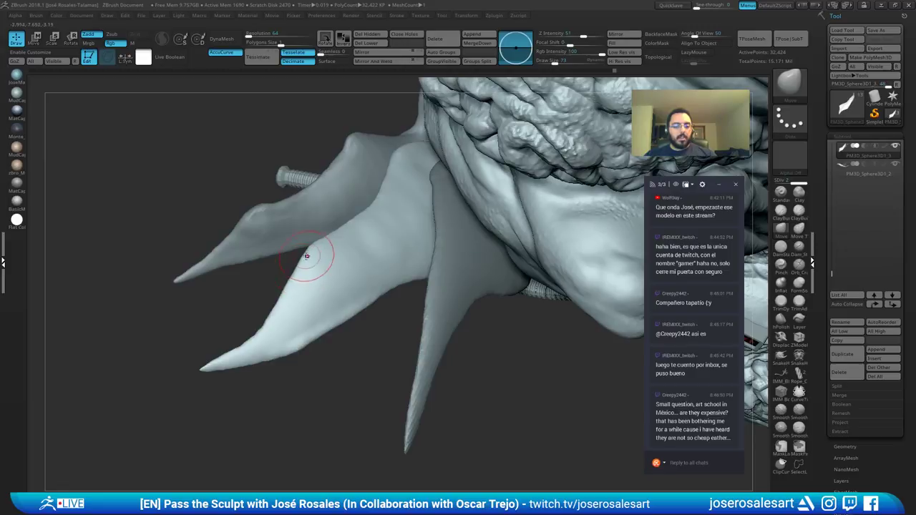
right_drag(286, 309, 312, 327)
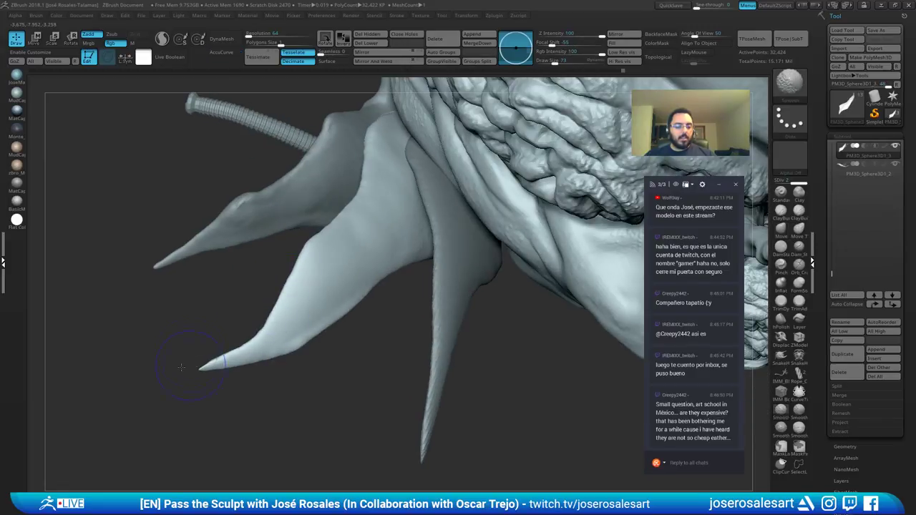
mouse_move(237, 287)
alt+right_down()
mouse_move(217, 288)
mouse_move(387, 290)
mouse_move(339, 280)
mouse_move(356, 193)
alt+right_up()
Step: Build up the middle spike's edge where it narrows into the tip with ClayBuildup at draw size 30
key(b)
key(c)
key(b)
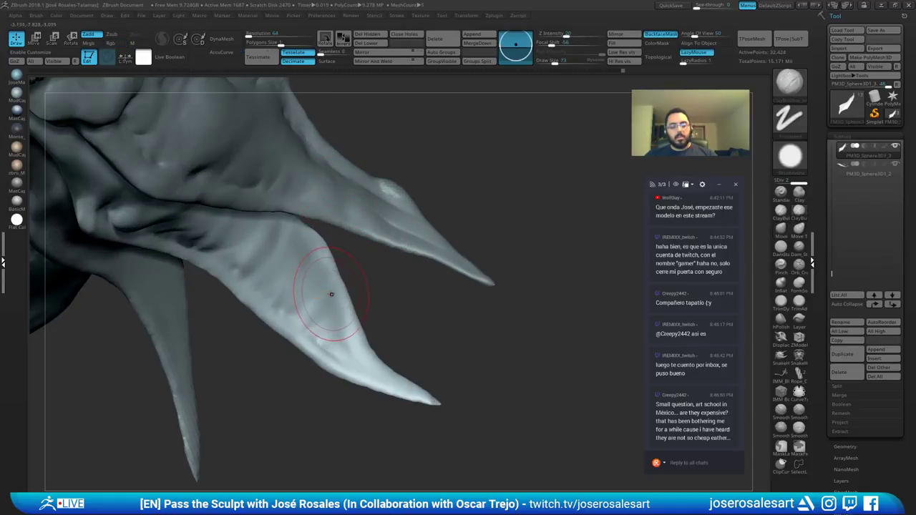
mouse_move(332, 294)
right_down()
mouse_move(321, 248)
mouse_move(286, 263)
mouse_move(298, 280)
mouse_move(317, 268)
mouse_move(284, 272)
mouse_move(293, 285)
mouse_move(284, 302)
mouse_move(401, 250)
right_up()
key(bracketleft)
key(bracketleft)
mouse_move(344, 272)
right_down()
mouse_move(315, 294)
mouse_move(374, 321)
mouse_move(334, 265)
right_up()
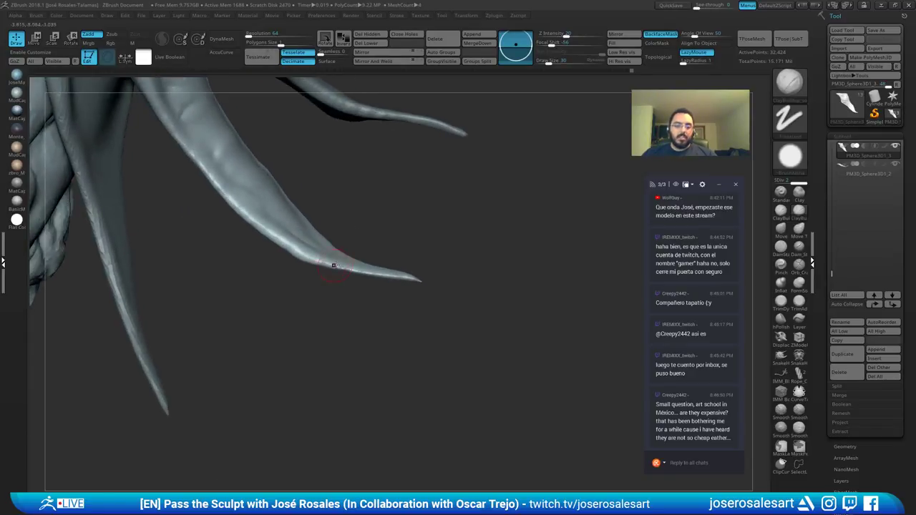
Step: Build up a diagonal fold across the middle spike's back near the tip with ClayBuildup at draw size 65 and smooth it
mouse_move(271, 291)
right_down()
mouse_move(305, 247)
mouse_move(313, 262)
right_up()
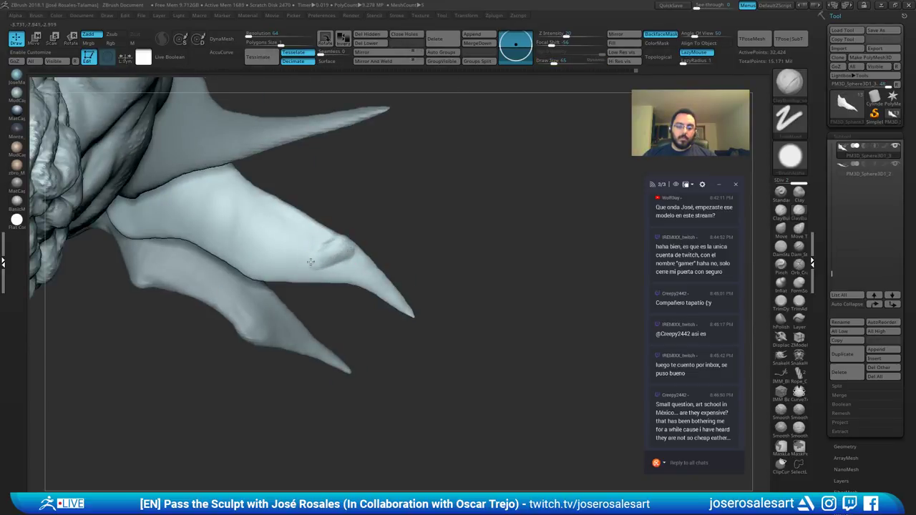
drag(333, 236, 280, 268)
right_drag(300, 264, 328, 245)
shift+drag(327, 246, 309, 248)
Step: Wrap the fold over the middle spike's edge onto its inner face with ClayBuildup at draw size 36 and smooth it
mouse_move(315, 247)
right_down()
mouse_move(343, 259)
mouse_move(380, 243)
mouse_move(393, 252)
mouse_move(315, 315)
mouse_move(338, 319)
mouse_move(296, 368)
right_up()
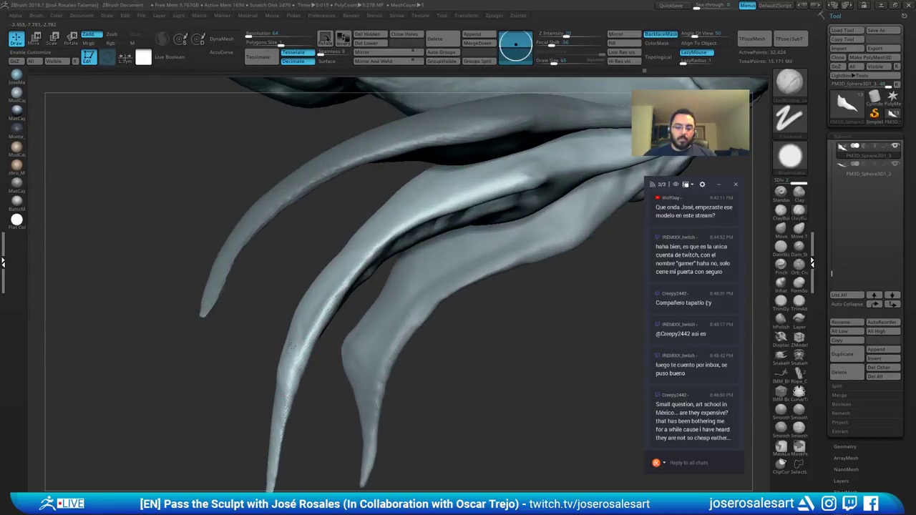
key(s)
drag(297, 354, 293, 353)
mouse_move(294, 351)
right_down()
mouse_move(260, 321)
mouse_move(283, 366)
right_up()
drag(283, 372, 291, 368)
right_drag(290, 368, 300, 360)
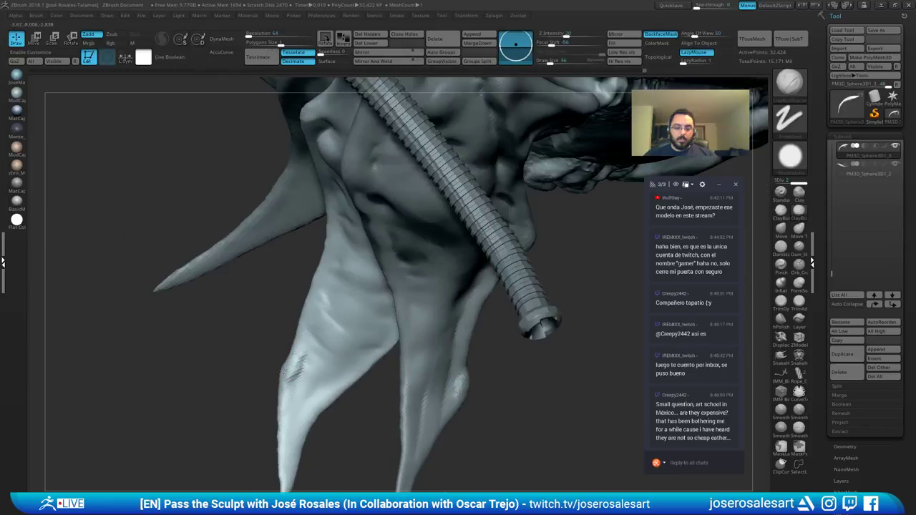
drag(299, 370, 289, 379)
right_drag(290, 379, 305, 329)
shift+drag(305, 329, 294, 367)
mouse_move(294, 367)
ctrl+right_down()
mouse_move(288, 294)
mouse_move(345, 263)
mouse_move(338, 304)
mouse_move(346, 275)
ctrl+right_up()
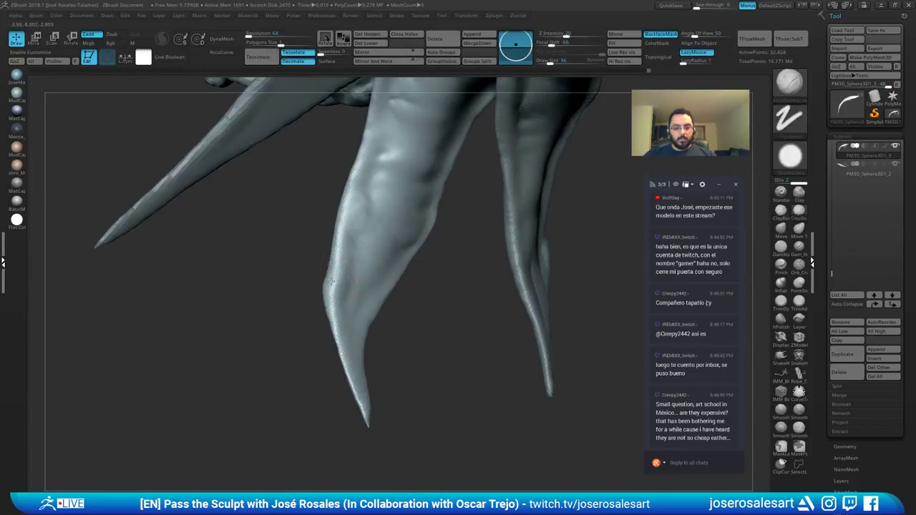
Step: Carve a short crease into the edge fold near the middle spike's tip with DamStandard at draw size 36
key(b)
key(d)
key(s)
drag(327, 289, 342, 295)
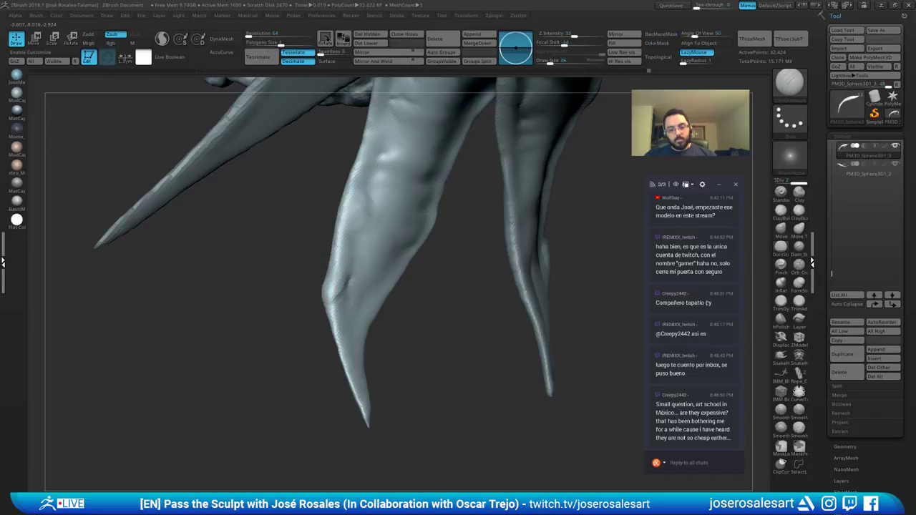
Step: Build up the surface around the new edge crease with ClayBuildup at draw size 36 and smooth toward the tip
key(b)
key(c)
key(b)
right_drag(332, 356, 338, 312)
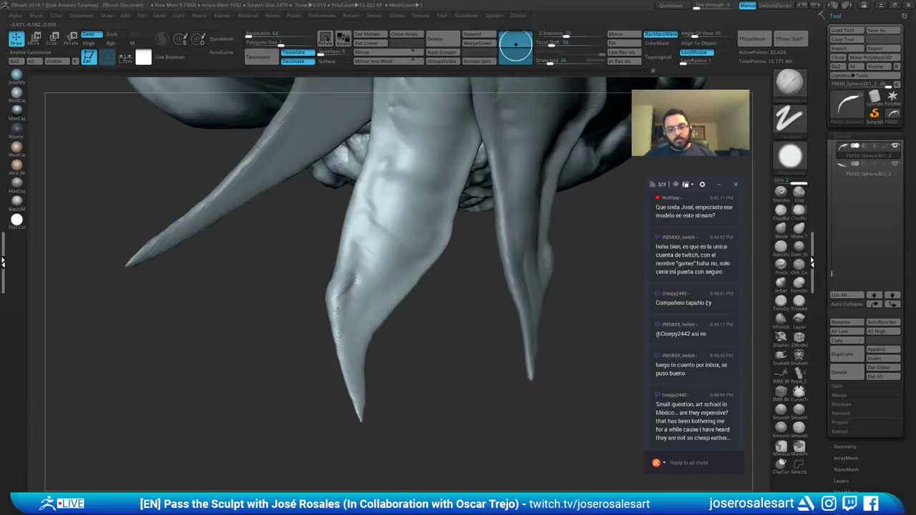
right_drag(345, 389, 340, 334)
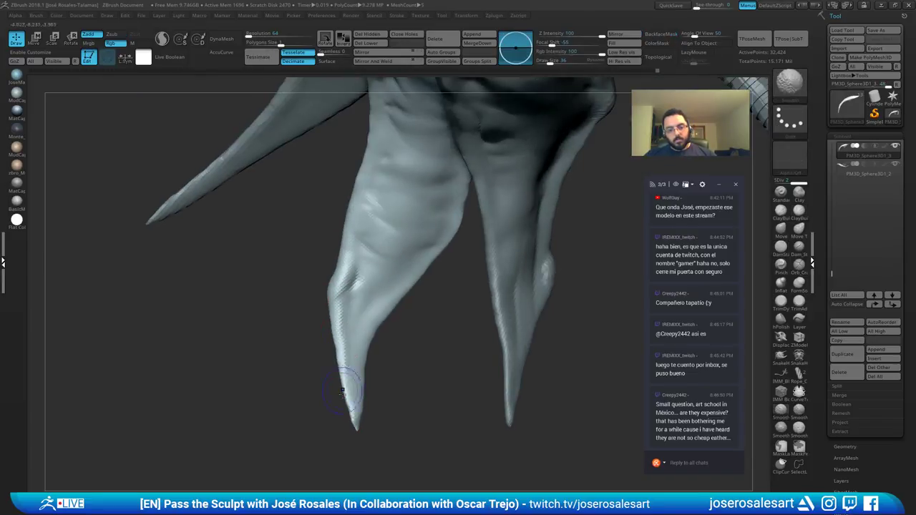
mouse_move(342, 391)
right_down()
mouse_move(327, 317)
mouse_move(332, 294)
mouse_move(319, 335)
mouse_move(313, 309)
mouse_move(309, 218)
right_up()
Step: Build up the back of the middle spike below the edge fold with ClayBuildup at draw size 51
key(b)
key(c)
key(b)
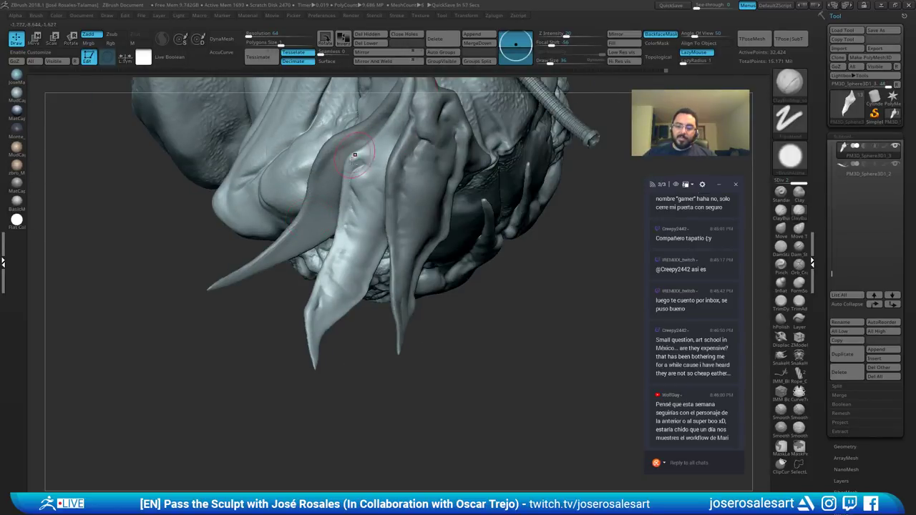
mouse_move(355, 154)
right_down()
mouse_move(338, 294)
mouse_move(315, 286)
mouse_move(268, 233)
mouse_move(401, 222)
mouse_move(380, 212)
mouse_move(416, 217)
mouse_move(401, 212)
right_up()
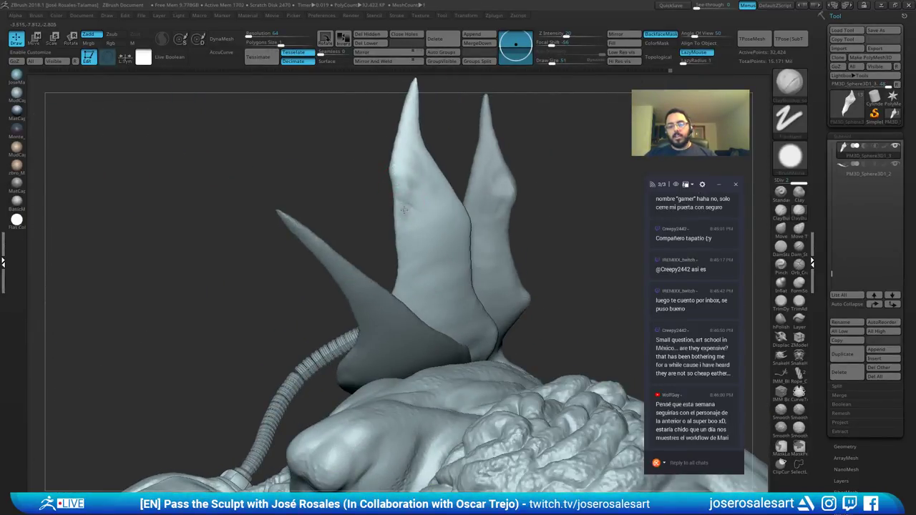
drag(411, 211, 406, 180)
mouse_move(373, 218)
right_down()
mouse_move(398, 206)
mouse_move(441, 223)
mouse_move(441, 236)
right_up()
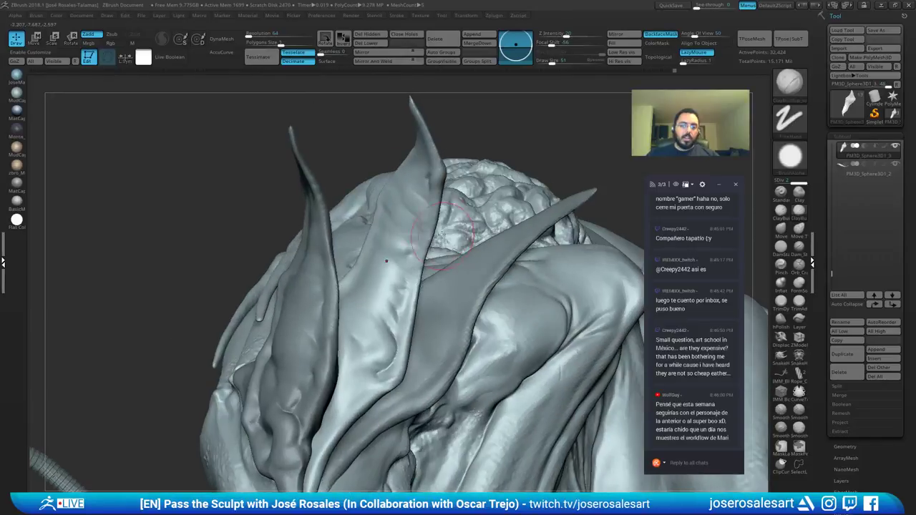
Step: Add volume along the middle spike's edge below the tip with ClayBuildup at draw size 51
drag(432, 217, 429, 218)
mouse_move(423, 215)
right_down()
mouse_move(405, 208)
mouse_move(374, 219)
mouse_move(448, 154)
mouse_move(424, 227)
mouse_move(427, 244)
mouse_move(468, 188)
mouse_move(434, 236)
right_up()
mouse_move(414, 249)
mouse_down()
mouse_move(430, 226)
mouse_move(424, 240)
mouse_up()
mouse_move(424, 233)
right_down()
mouse_move(408, 189)
mouse_move(375, 176)
mouse_move(448, 173)
mouse_move(477, 107)
mouse_move(407, 222)
mouse_move(422, 213)
right_up()
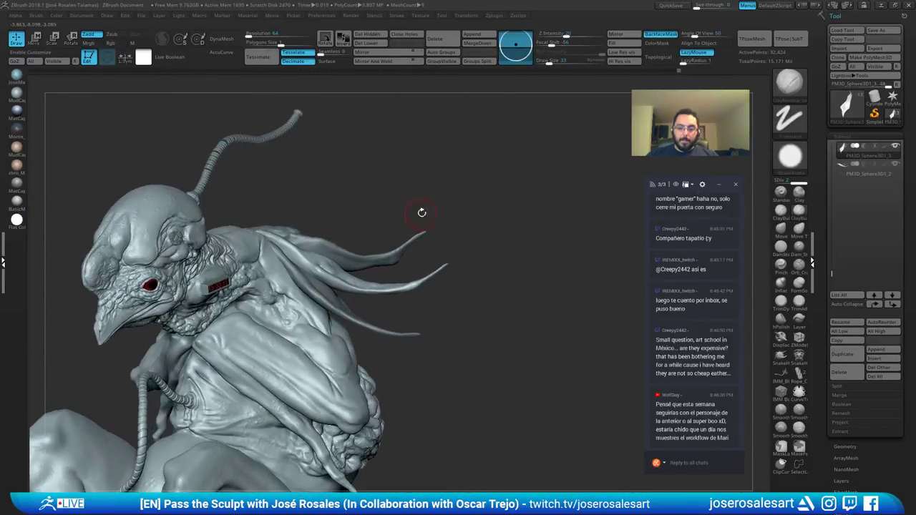
Step: Refine the middle spike's upper ridge toward its tip with ClayBuildup at draw size 33 and smooth it
mouse_move(497, 293)
alt+right_down()
mouse_move(525, 303)
mouse_move(336, 207)
mouse_move(280, 190)
alt+right_up()
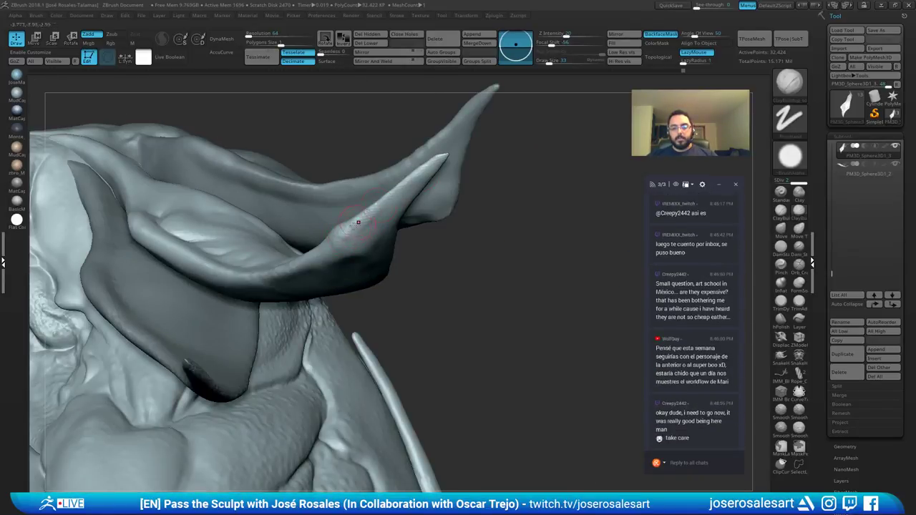
right_drag(390, 163, 392, 197)
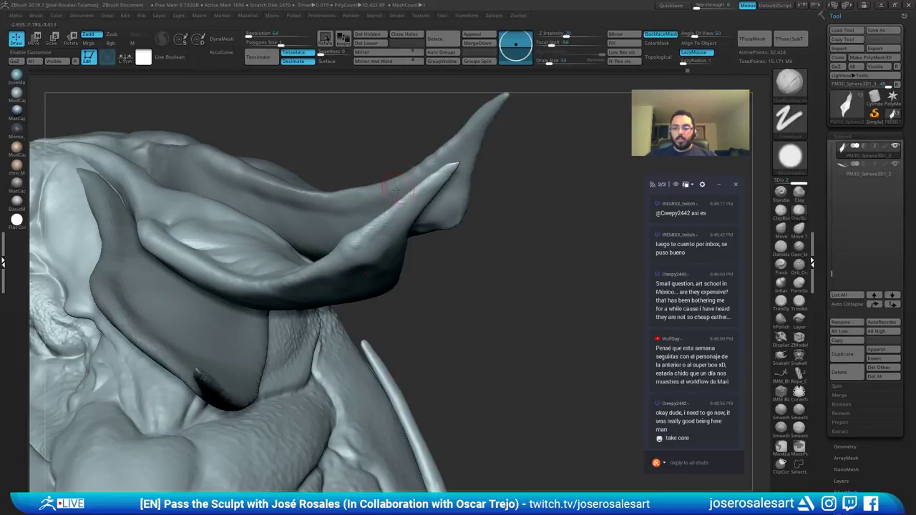
mouse_move(367, 245)
right_down()
mouse_move(360, 251)
mouse_move(403, 201)
mouse_move(372, 237)
mouse_move(430, 200)
mouse_move(355, 241)
mouse_move(351, 235)
right_up()
key(shift)
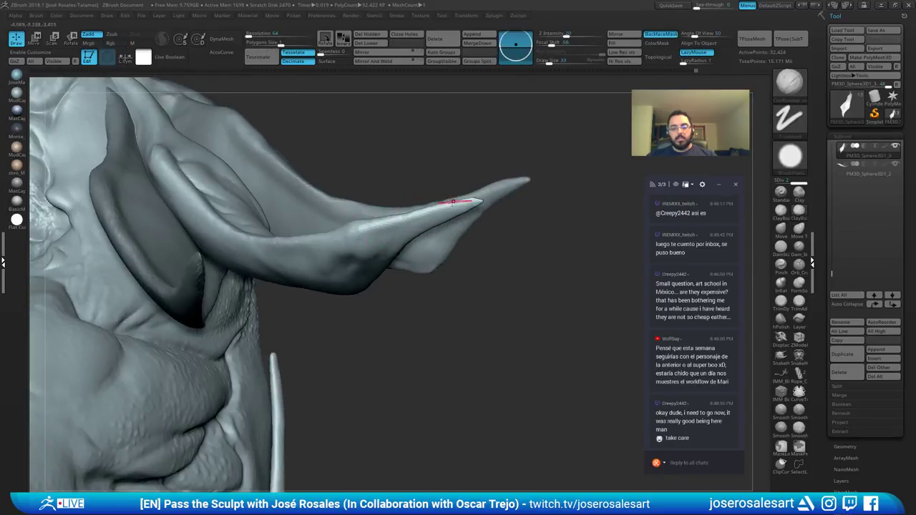
key(shift)
Step: Build up the outer side of the middle spike with ClayBuildup at draw size 33 and smooth the strokes
mouse_move(323, 166)
right_down()
mouse_move(342, 250)
mouse_move(338, 240)
right_up()
drag(304, 247, 289, 247)
mouse_move(300, 245)
right_down()
mouse_move(309, 227)
mouse_move(317, 235)
mouse_move(309, 208)
mouse_move(345, 212)
mouse_move(343, 220)
right_up()
shift+drag(342, 203, 320, 209)
mouse_move(326, 232)
right_down()
mouse_move(334, 197)
mouse_move(364, 239)
mouse_move(356, 245)
mouse_move(367, 228)
mouse_move(376, 236)
right_up()
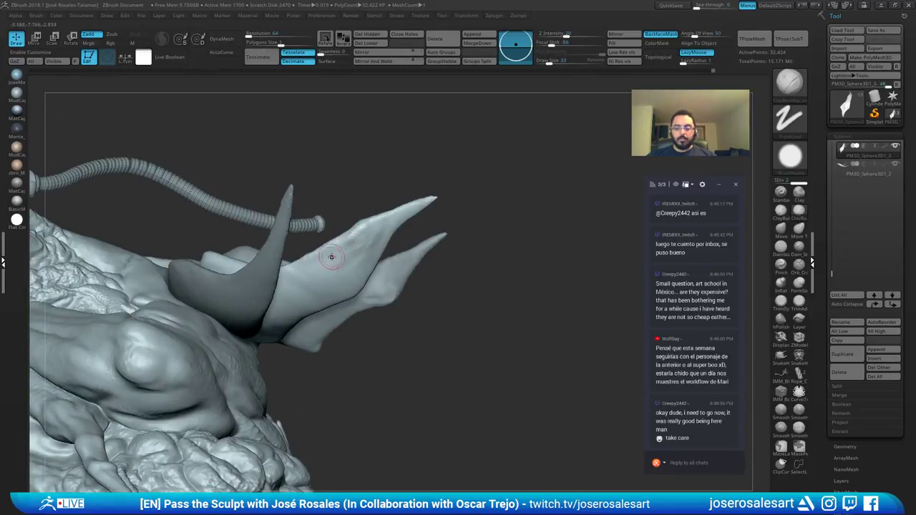
Step: Examine the three back spikes' silhouettes and surface folds from the front, the side and above
mouse_move(331, 257)
ctrl+right_down()
mouse_move(344, 214)
mouse_move(415, 160)
ctrl+right_up()
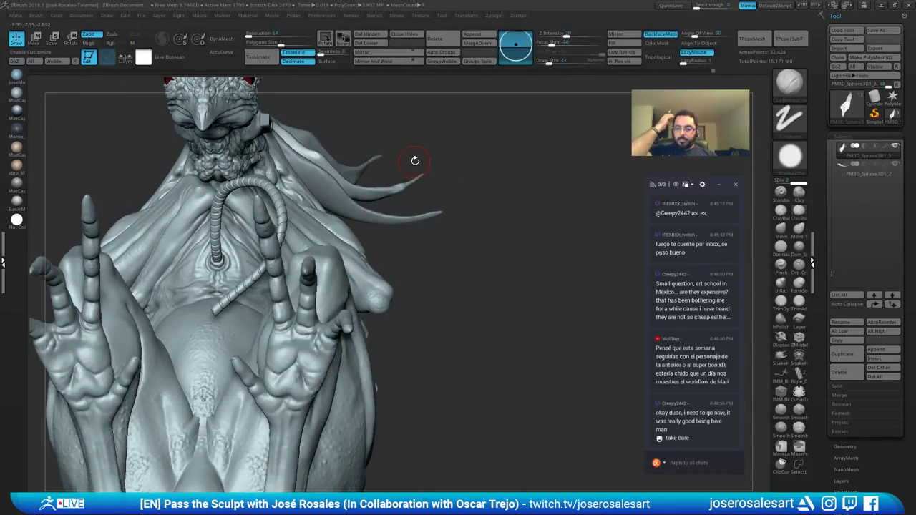
mouse_move(333, 172)
right_down()
mouse_move(331, 152)
mouse_move(315, 197)
right_up()
alt+right_drag(290, 132, 321, 260)
mouse_move(292, 205)
ctrl+right_down()
mouse_move(301, 244)
mouse_move(244, 242)
ctrl+right_up()
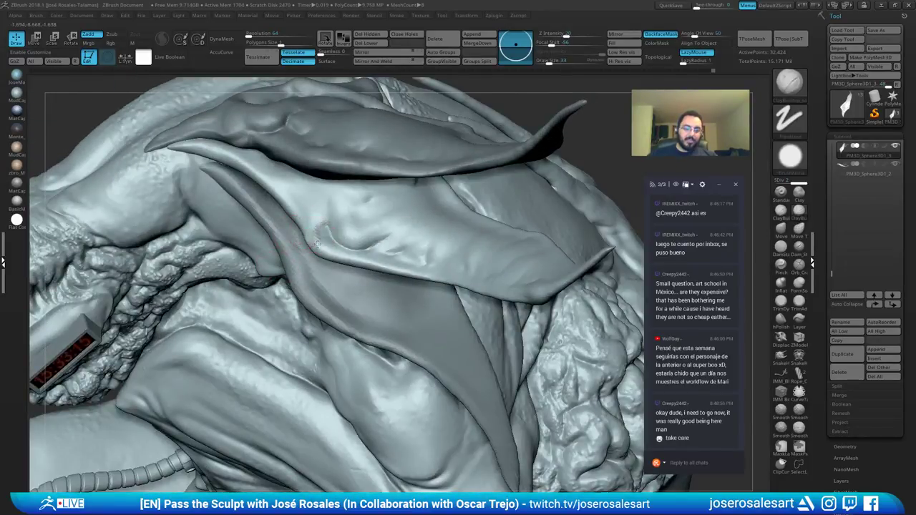
right_drag(318, 244, 312, 215)
mouse_move(317, 254)
right_down()
mouse_move(311, 229)
mouse_move(327, 189)
mouse_move(309, 220)
right_up()
key(shift+s)
drag(302, 237, 304, 236)
right_drag(304, 236, 322, 221)
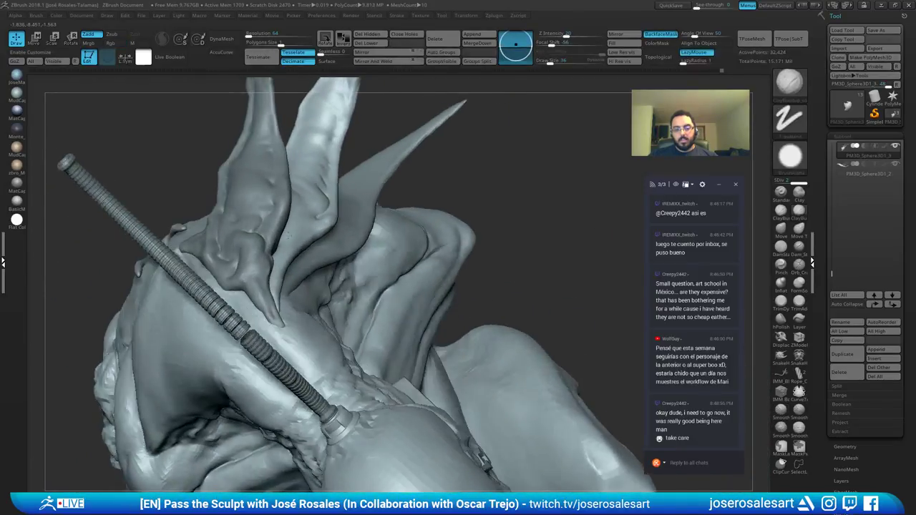
Step: Select the lowest back spike and reposition it with the move gizmo so it fans out below the middle spike
mouse_move(289, 236)
ctrl+right_down()
mouse_move(300, 193)
mouse_move(395, 136)
mouse_move(401, 295)
mouse_move(358, 275)
mouse_move(408, 222)
mouse_move(372, 193)
mouse_move(301, 181)
mouse_move(317, 153)
mouse_move(262, 169)
mouse_move(307, 237)
mouse_move(286, 222)
mouse_move(290, 193)
mouse_move(335, 212)
mouse_move(449, 197)
ctrl+right_up()
alt+click(356, 267)
key(shift+s)
key(f)
key(shift+s)
mouse_move(481, 244)
right_down()
mouse_move(443, 168)
mouse_move(583, 207)
mouse_move(565, 229)
mouse_move(438, 261)
right_up()
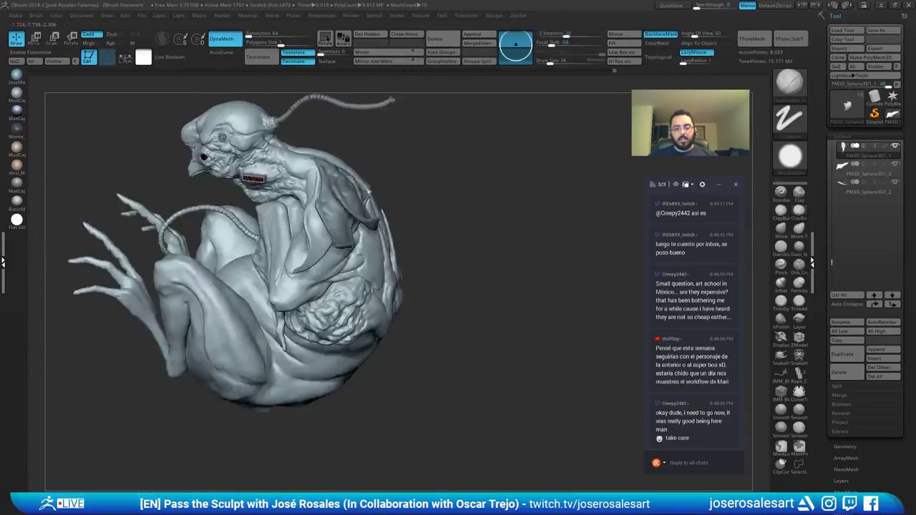
right_drag(368, 193, 339, 136)
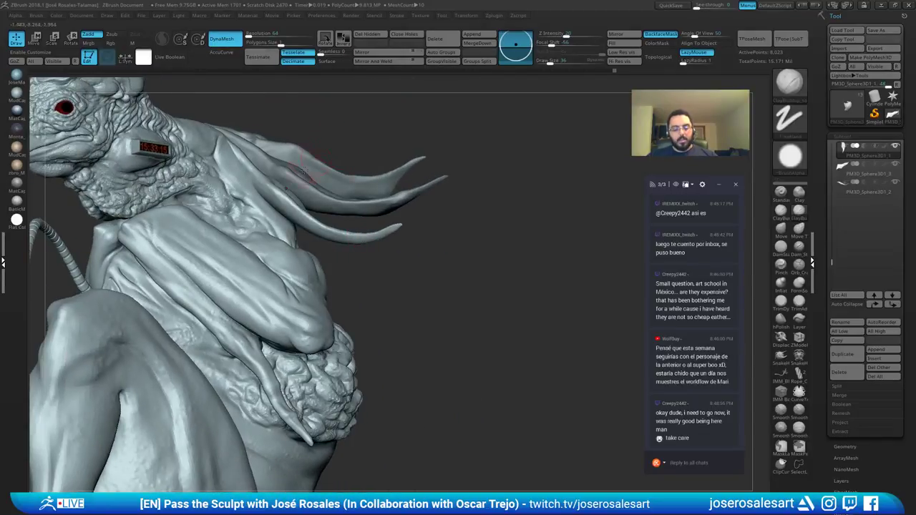
key(w)
right_drag(218, 139, 262, 169)
alt+drag(279, 108, 334, 161)
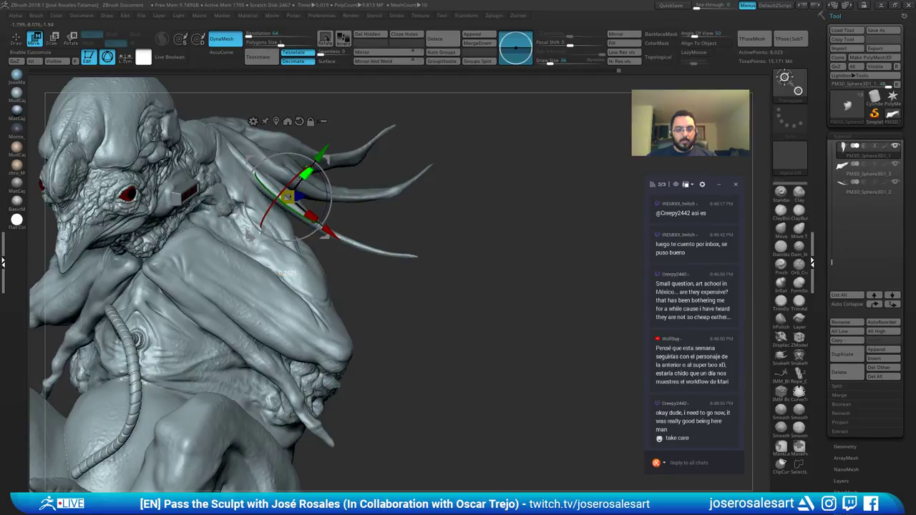
key(q)
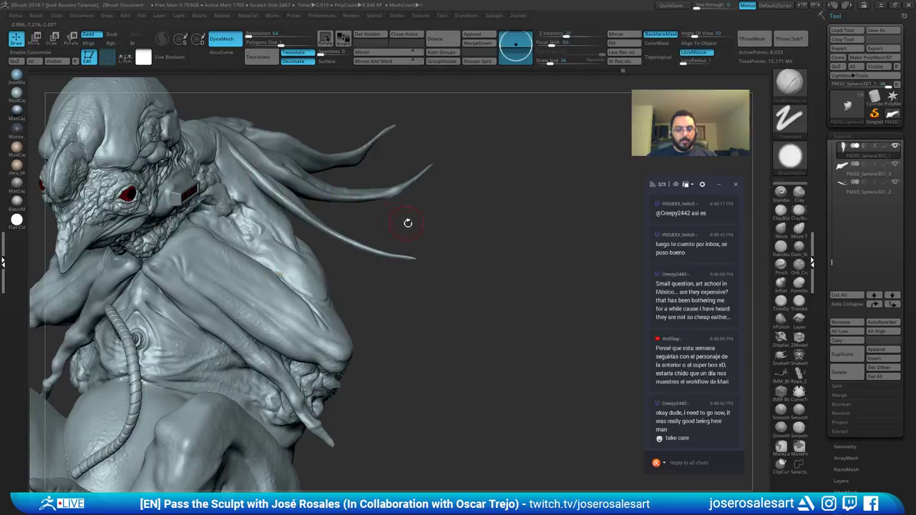
Step: Bend the lowest spike into a longer upward curve with SnakeHook at draw size 114
mouse_move(408, 223)
mouse_down()
mouse_move(325, 220)
mouse_move(394, 219)
mouse_move(379, 193)
mouse_up()
key(b)
key(s)
key(h)
key(s)
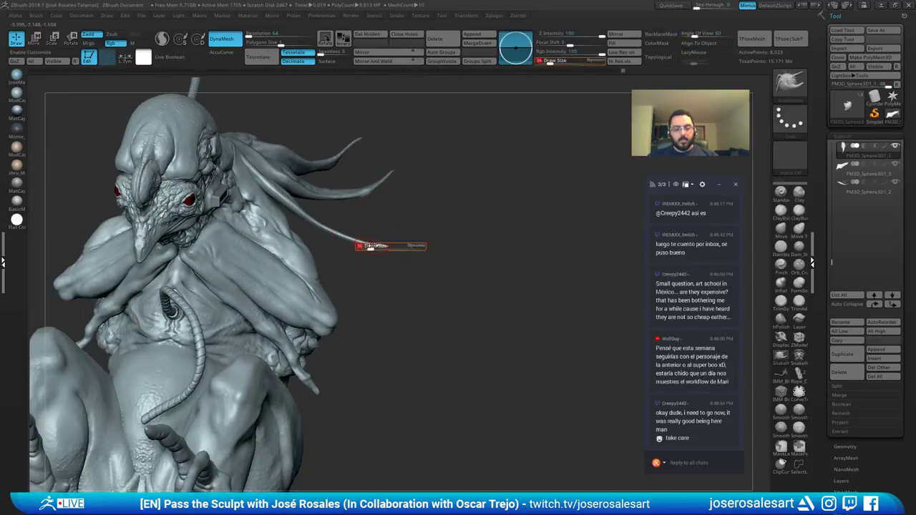
mouse_move(370, 247)
mouse_down()
mouse_move(386, 247)
mouse_move(349, 232)
mouse_move(416, 229)
mouse_move(348, 242)
mouse_move(363, 318)
mouse_move(360, 222)
mouse_move(287, 242)
mouse_move(242, 232)
mouse_up()
key(s)
drag(387, 267, 397, 150)
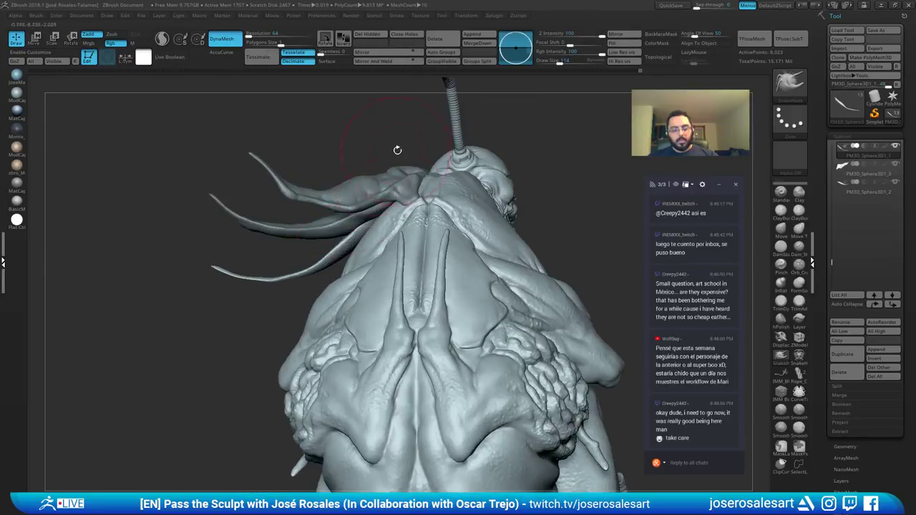
Step: Shift the lowest spike outward from the back with the move gizmo
key(w)
drag(316, 192, 312, 185)
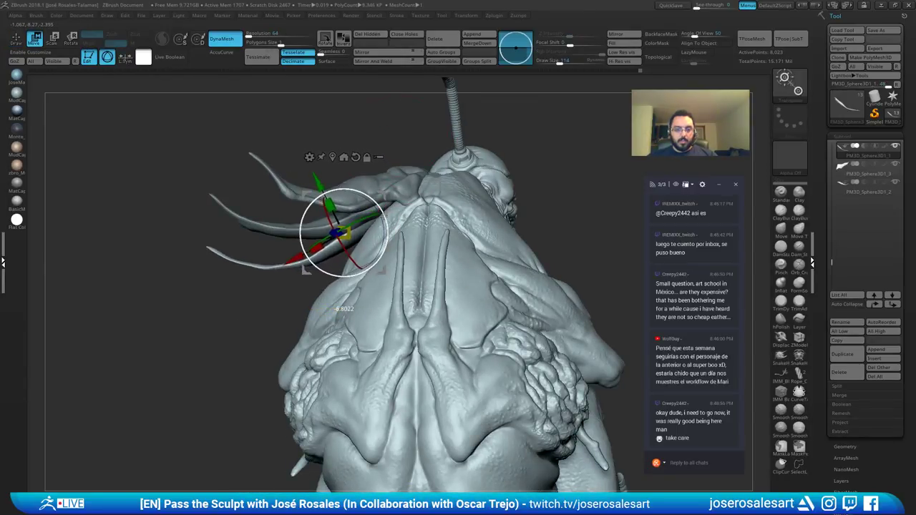
key(q)
Step: Thicken the thin outer end of the lowest spike with the Inflat brush at draw size 51
mouse_move(383, 214)
mouse_down()
mouse_move(323, 243)
mouse_move(494, 189)
mouse_move(398, 156)
mouse_up()
mouse_move(358, 194)
mouse_down()
mouse_move(411, 227)
mouse_move(405, 276)
mouse_move(387, 287)
mouse_move(356, 266)
mouse_move(369, 252)
mouse_move(351, 231)
mouse_up()
key(b)
key(i)
key(n)
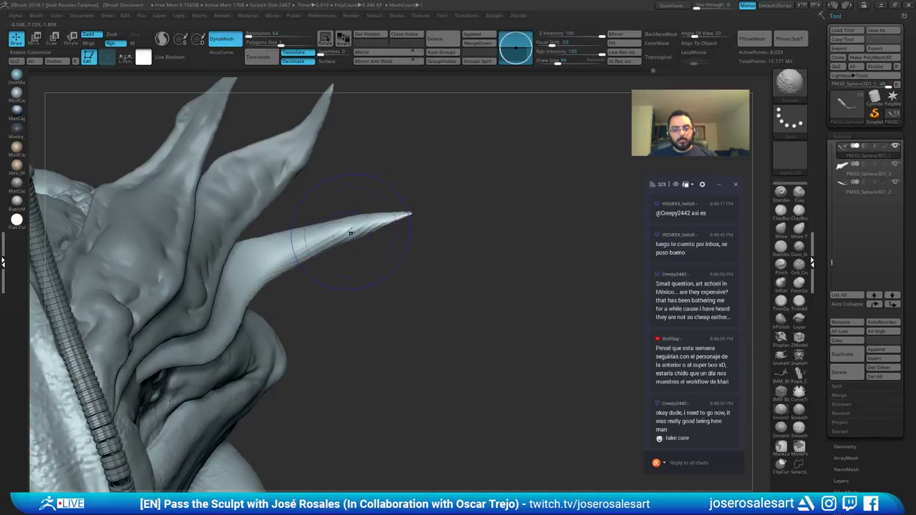
drag(368, 276, 390, 280)
key(s)
drag(356, 241, 347, 242)
click(347, 242)
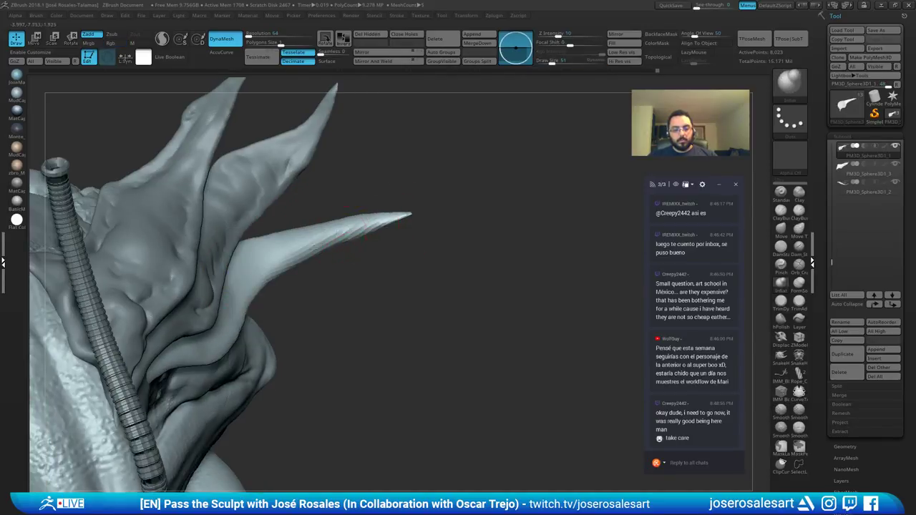
Step: Remesh the lowest spike with DynaMesh at resolution 64 and isolate it from the other parts
alt+drag(391, 280, 401, 211)
ctrl+drag(468, 204, 485, 257)
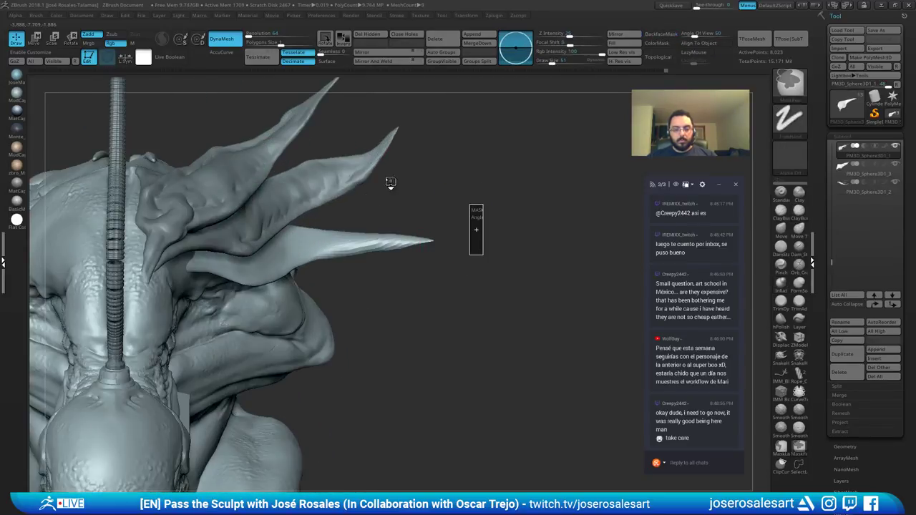
shift+drag(391, 183, 336, 303)
key(alt+s)
Step: Build up the rims and faces of the isolated spike toward its tip with ClayBuildup at draw size 51
mouse_move(377, 107)
alt+mouse_down()
mouse_move(304, 340)
mouse_move(312, 335)
mouse_move(320, 357)
alt+mouse_up()
mouse_move(351, 300)
mouse_down()
mouse_move(326, 345)
mouse_move(331, 374)
mouse_up()
mouse_move(311, 333)
alt+mouse_down()
mouse_move(323, 311)
mouse_move(323, 249)
alt+mouse_up()
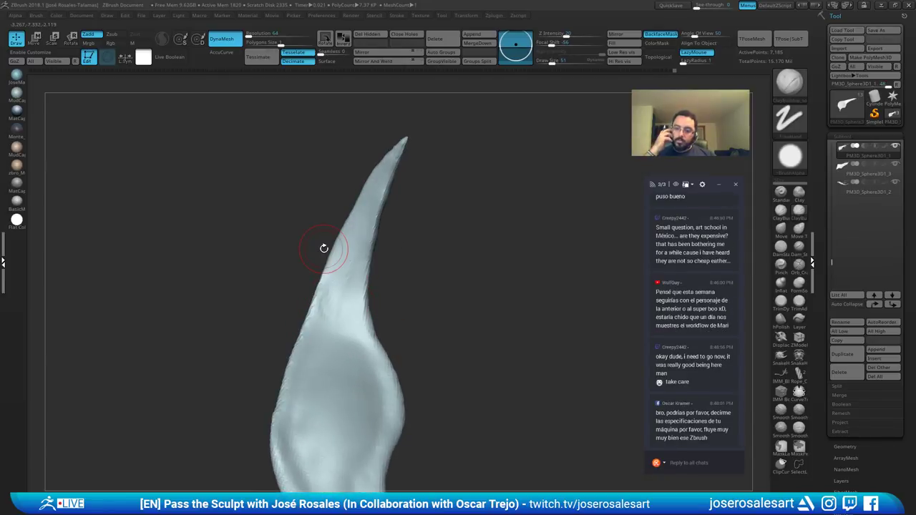
mouse_move(340, 190)
mouse_down()
mouse_move(336, 160)
mouse_move(353, 192)
mouse_move(348, 248)
mouse_up()
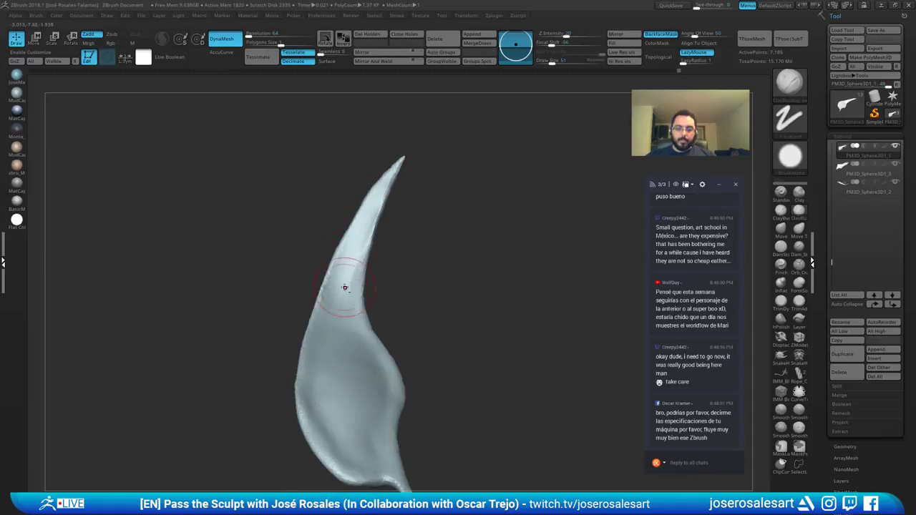
right_drag(345, 288, 346, 309)
mouse_move(410, 190)
mouse_down()
mouse_move(386, 180)
mouse_move(332, 250)
mouse_up()
drag(344, 296, 324, 264)
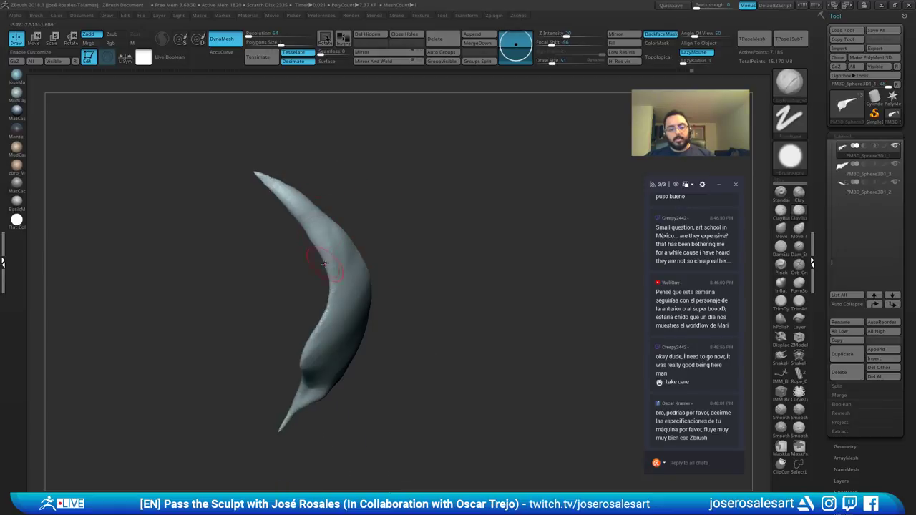
drag(282, 189, 237, 223)
alt+drag(320, 241, 302, 212)
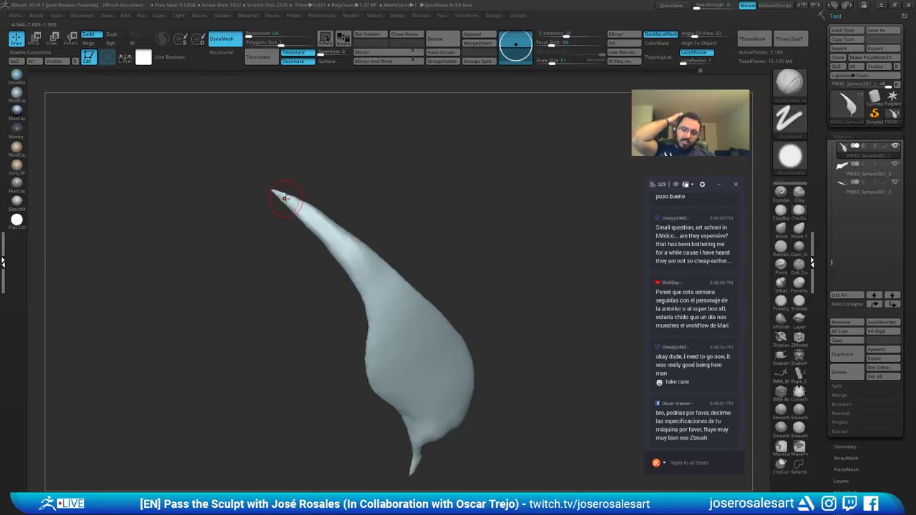
Step: Refine the spike's narrow upper part with ClayBuildup at draw size 42 and smooth above the inner hollow
right_drag(285, 200, 351, 250)
key(s)
mouse_move(350, 249)
mouse_down()
mouse_move(343, 244)
mouse_move(340, 252)
mouse_move(350, 253)
mouse_move(342, 284)
mouse_up()
key(s)
key(s)
right_drag(343, 284, 340, 337)
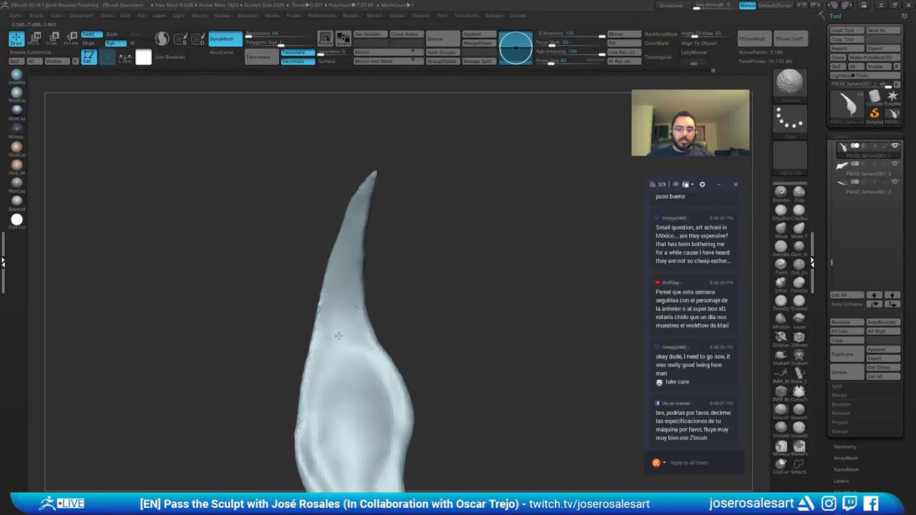
Step: Build up the upper end of the spike's inner hollow with ClayBuildup at draw size 30
mouse_move(340, 266)
right_down()
mouse_move(363, 260)
mouse_move(370, 331)
mouse_move(395, 271)
mouse_move(369, 322)
mouse_move(385, 320)
right_up()
mouse_move(393, 313)
mouse_down()
mouse_move(390, 258)
mouse_move(415, 235)
mouse_move(410, 293)
mouse_move(363, 297)
mouse_up()
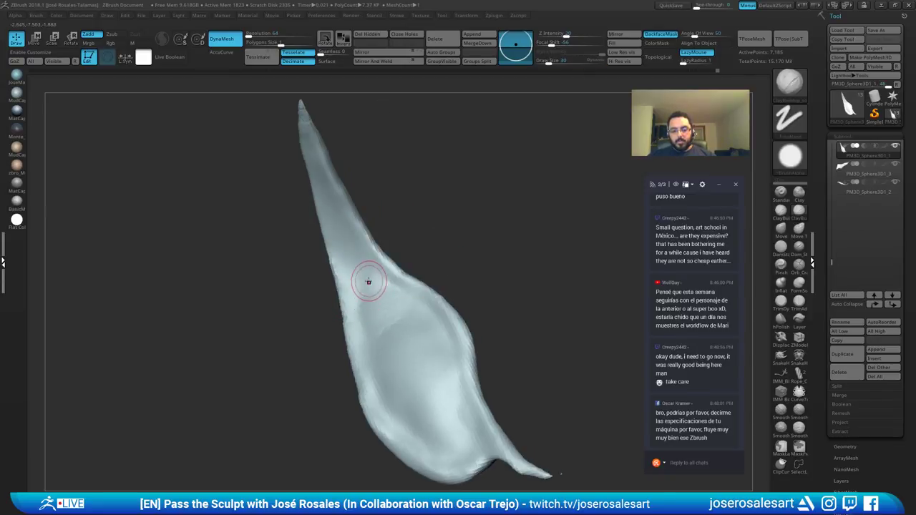
right_drag(387, 298, 417, 305)
Step: Shape the neck and side rims around the spike's inner hollow with ClayBuildup at draw size 39
key(s)
drag(365, 292, 379, 309)
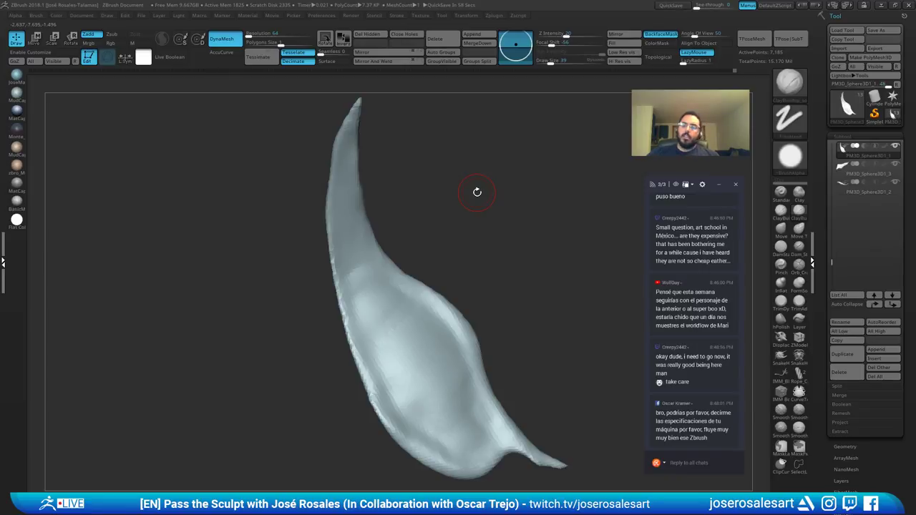
drag(403, 162, 402, 124)
drag(320, 249, 318, 280)
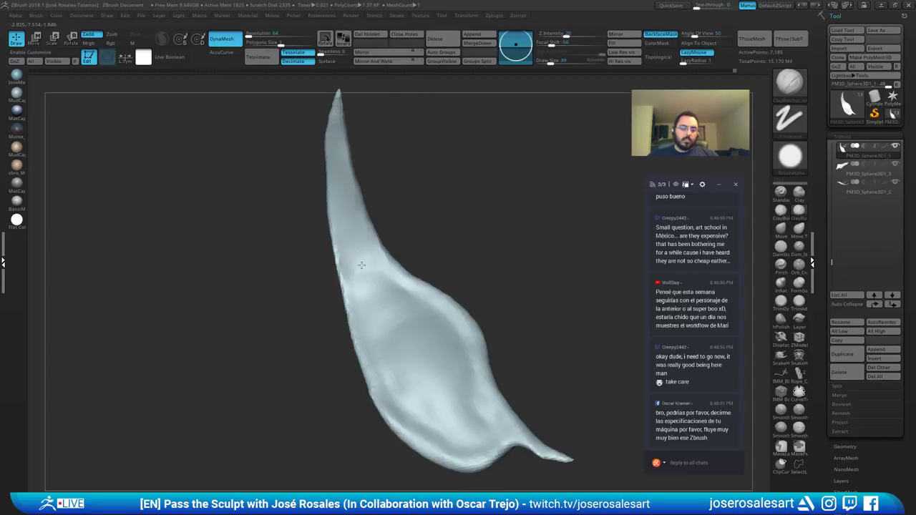
mouse_move(402, 242)
mouse_down()
mouse_move(403, 229)
mouse_move(356, 201)
mouse_move(371, 288)
mouse_move(395, 281)
mouse_up()
right_drag(401, 277, 383, 228)
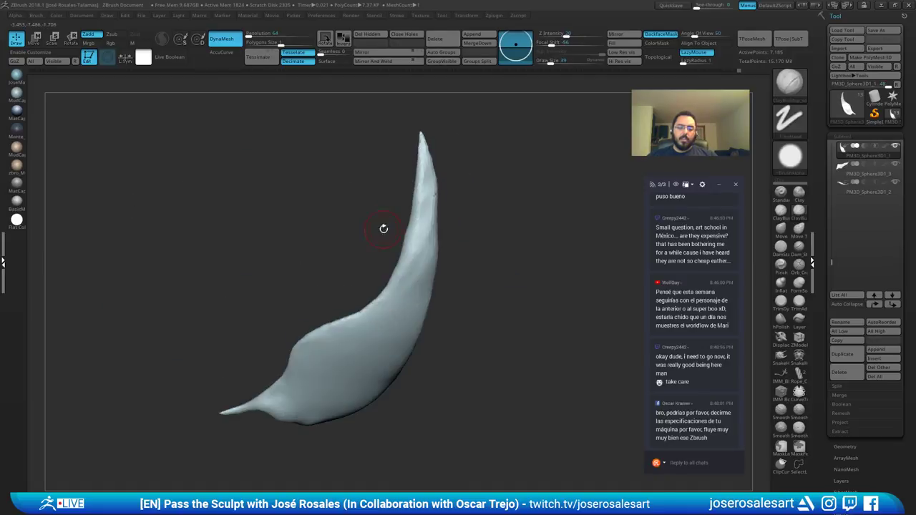
Step: Build up the back of the spike along its neck with ClayBuildup at draw size 62 and smooth it
key(s)
click(412, 264)
drag(406, 271, 415, 228)
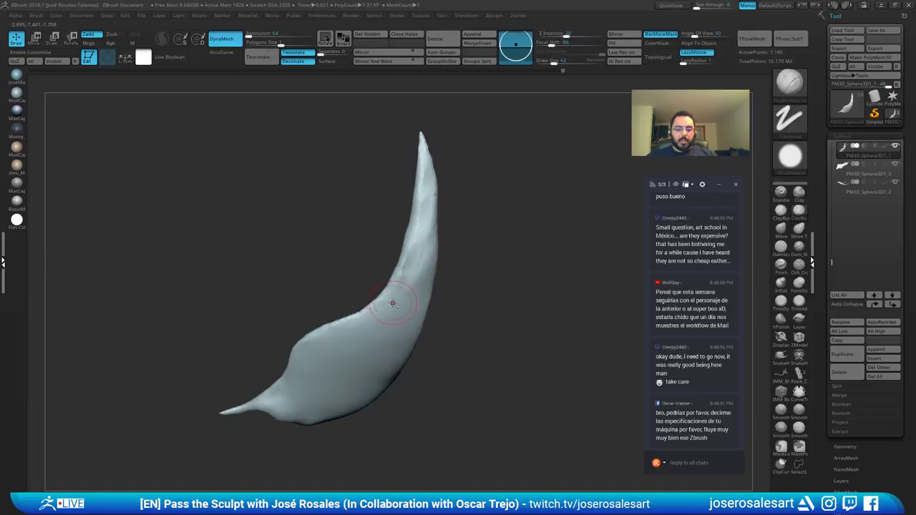
right_drag(415, 305, 420, 248)
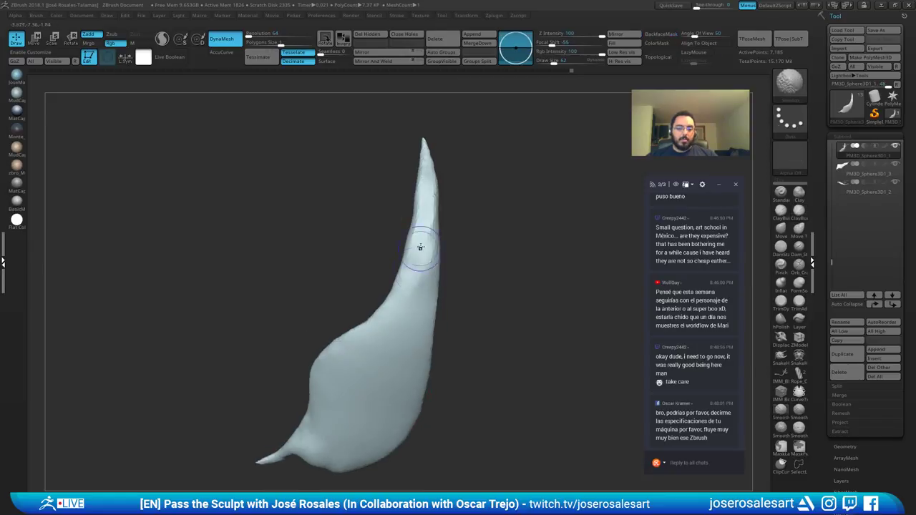
shift+drag(431, 255, 398, 287)
mouse_move(396, 287)
right_down()
mouse_move(433, 192)
mouse_move(421, 230)
mouse_move(462, 256)
mouse_move(434, 242)
mouse_move(461, 280)
mouse_move(430, 326)
mouse_move(387, 241)
mouse_move(340, 334)
mouse_move(393, 317)
mouse_move(392, 305)
right_up()
mouse_move(477, 283)
right_down()
mouse_move(415, 304)
mouse_move(377, 266)
right_up()
Step: Carve creases across the inner face at the spike's neck with DamStandard at draw size 54
key(b)
key(d)
key(s)
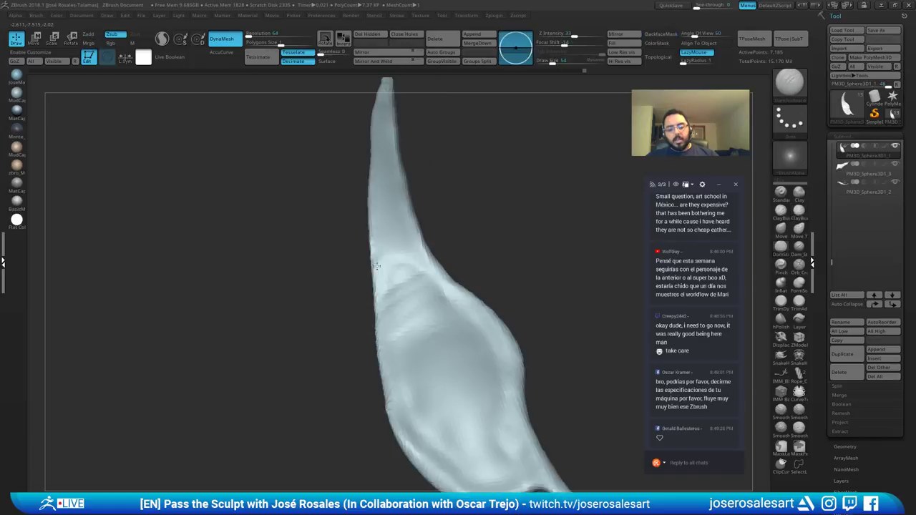
right_drag(384, 303, 381, 296)
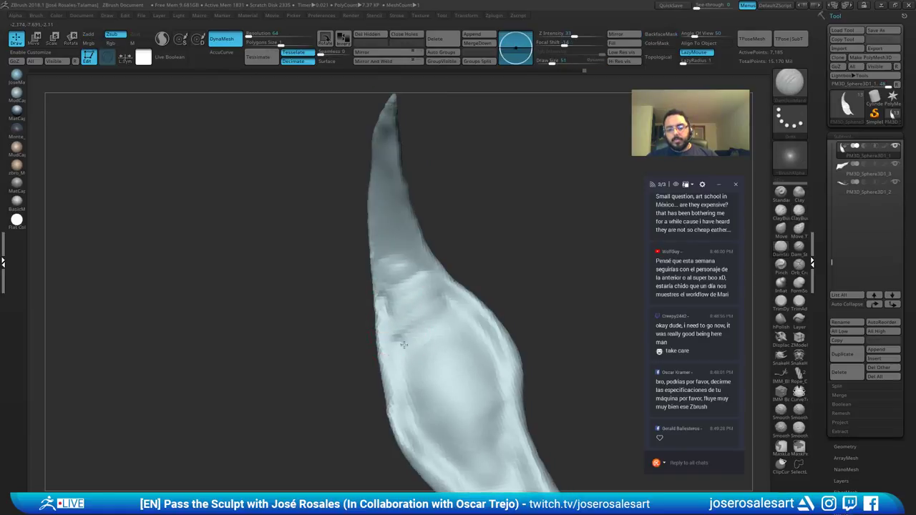
Step: Build up folds around the creases on the spike's inner face with ClayBuildup at draw size 54
key(b)
key(c)
key(b)
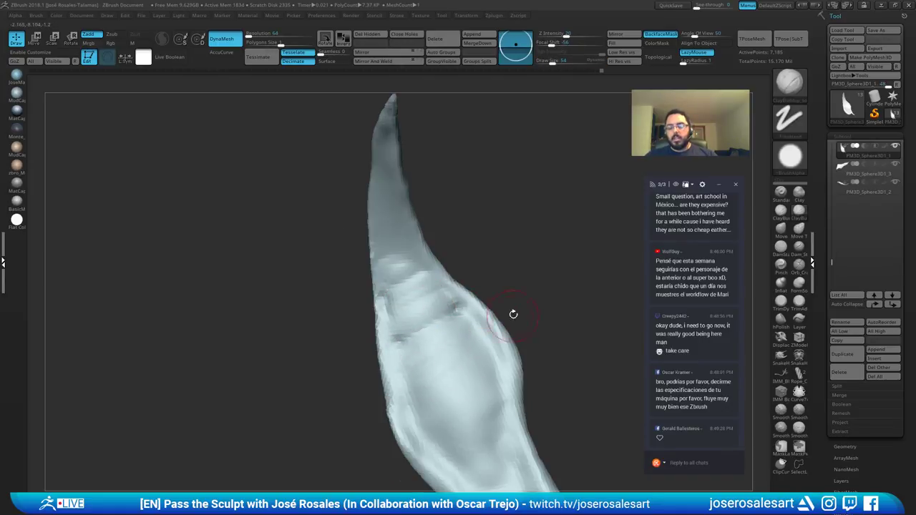
right_drag(514, 314, 501, 343)
mouse_move(501, 343)
ctrl+right_down()
mouse_move(464, 350)
mouse_move(499, 356)
ctrl+right_up()
right_drag(507, 324, 501, 341)
Step: Sharpen the fold creases at the top of the spike's inner hollow with DamStandard at draw size 54
key(b)
key(d)
key(s)
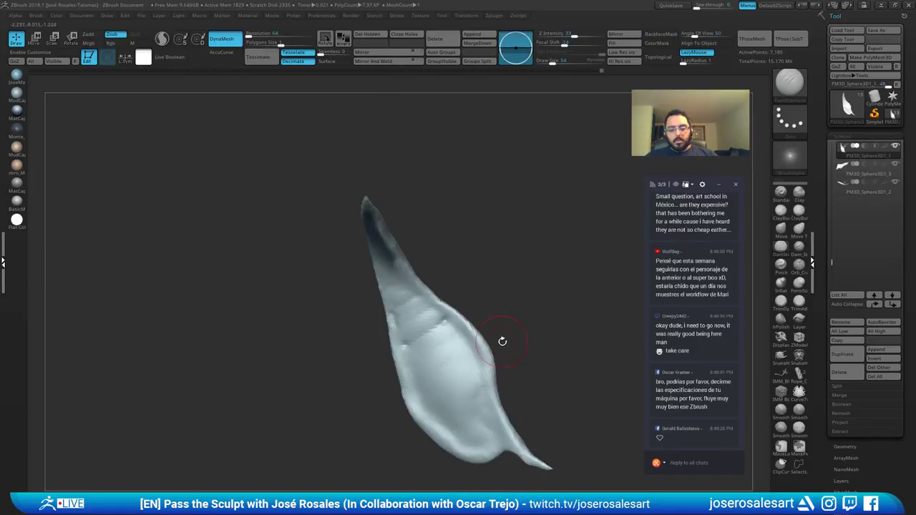
mouse_move(563, 253)
alt+right_down()
mouse_move(561, 230)
mouse_move(533, 240)
alt+right_up()
Step: Pull the spike's side edge outward with SnakeHook to make its silhouette more irregular
key(b)
key(s)
key(h)
mouse_move(438, 323)
right_down()
mouse_move(443, 308)
mouse_move(415, 349)
mouse_move(394, 341)
mouse_move(423, 313)
right_up()
Step: Build up the bulge along the spike's side edge with ClayBuildup at draw size 58
key(b)
key(c)
key(b)
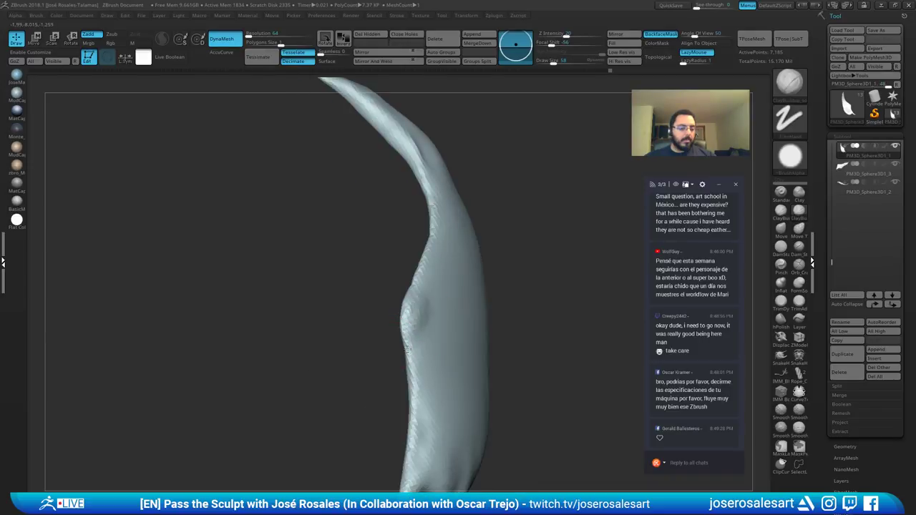
mouse_move(408, 350)
right_down()
mouse_move(420, 262)
mouse_move(453, 270)
right_up()
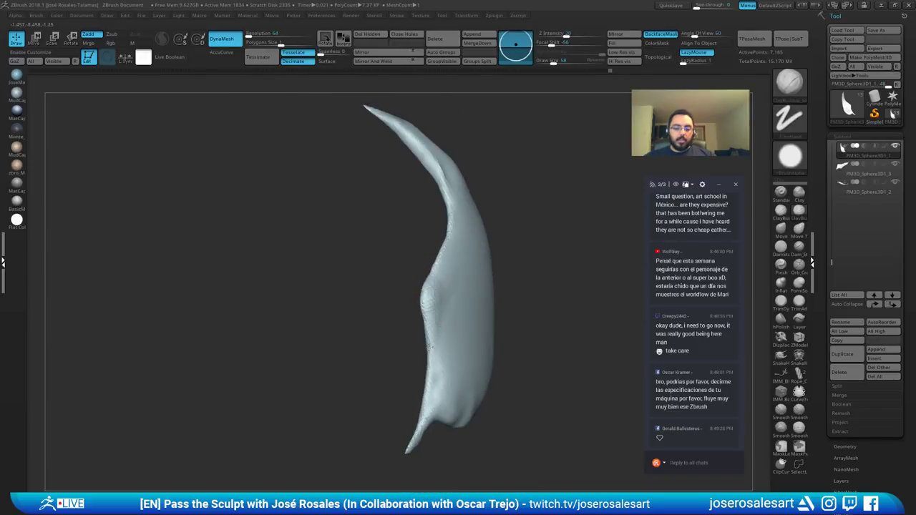
Step: Smooth the lowest spike's side bulge and back surface, and build up its inner fold with ClayBuildup at draw size 58
right_drag(432, 350, 409, 389)
shift+drag(422, 351, 445, 276)
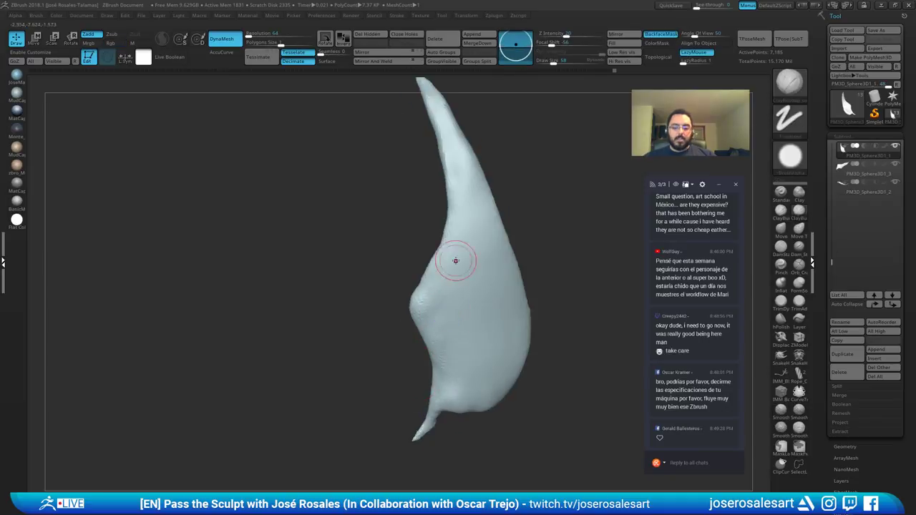
mouse_move(456, 287)
right_down()
mouse_move(439, 348)
mouse_move(502, 354)
mouse_move(411, 278)
mouse_move(419, 342)
right_up()
shift+drag(445, 233, 475, 203)
mouse_move(475, 202)
right_down()
mouse_move(385, 205)
mouse_move(397, 214)
right_up()
mouse_move(408, 251)
right_down()
mouse_move(434, 273)
mouse_move(424, 263)
mouse_move(432, 253)
right_up()
drag(421, 230, 411, 261)
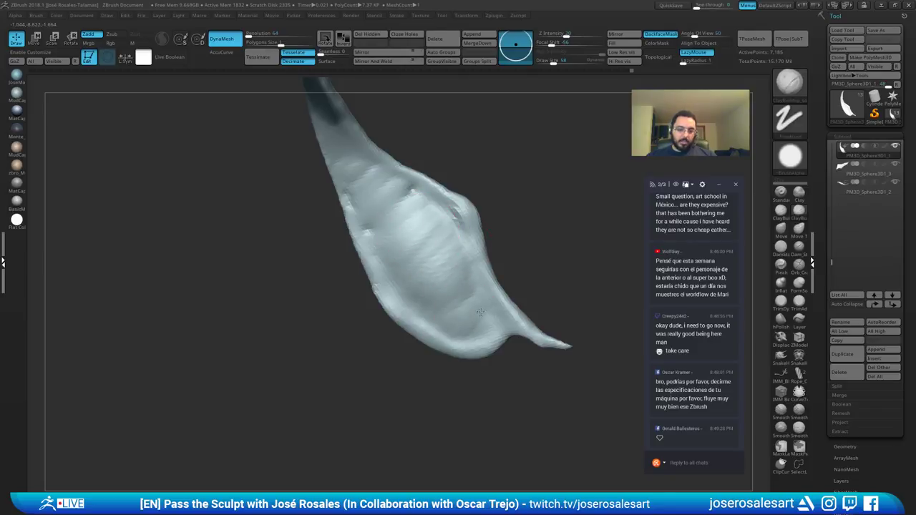
Step: Reduce the draw size to 42 and smooth the spike's lower rim
right_drag(481, 251, 486, 274)
key(s)
drag(489, 302, 485, 303)
mouse_move(462, 286)
right_down()
mouse_move(443, 282)
mouse_move(415, 351)
right_up()
right_drag(385, 257, 389, 302)
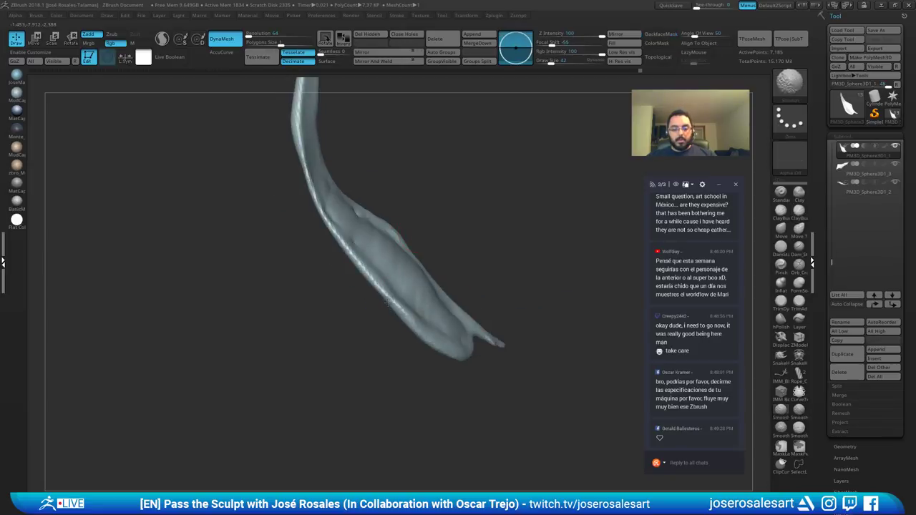
shift+drag(396, 305, 411, 322)
mouse_move(411, 322)
right_down()
mouse_move(360, 332)
mouse_move(399, 358)
mouse_move(417, 314)
right_up()
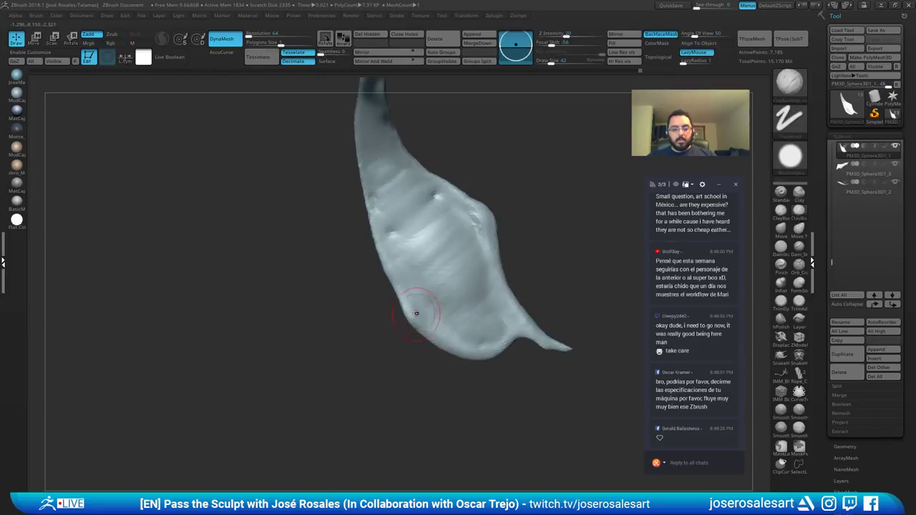
Step: Push a notch into the spike's smooth side edge with SnakeHook at draw size 48
key(b)
key(s)
key(h)
key(s)
drag(399, 273, 396, 293)
key(s)
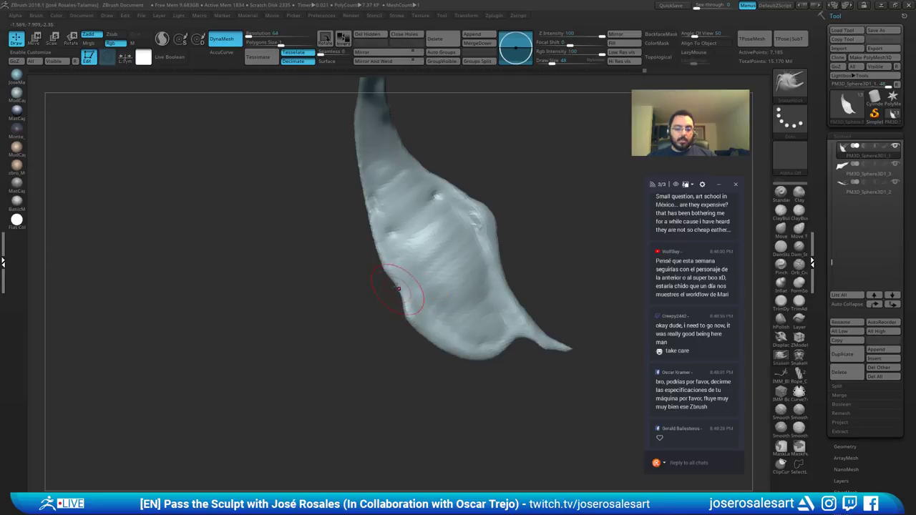
Step: Bring the whole creature back into view and smooth the upper end of the lowest spike where it meets the body
right_drag(376, 250, 422, 286)
mouse_move(490, 249)
ctrl+right_down()
mouse_move(418, 229)
mouse_move(455, 331)
mouse_move(462, 311)
mouse_move(458, 356)
mouse_move(392, 213)
ctrl+right_up()
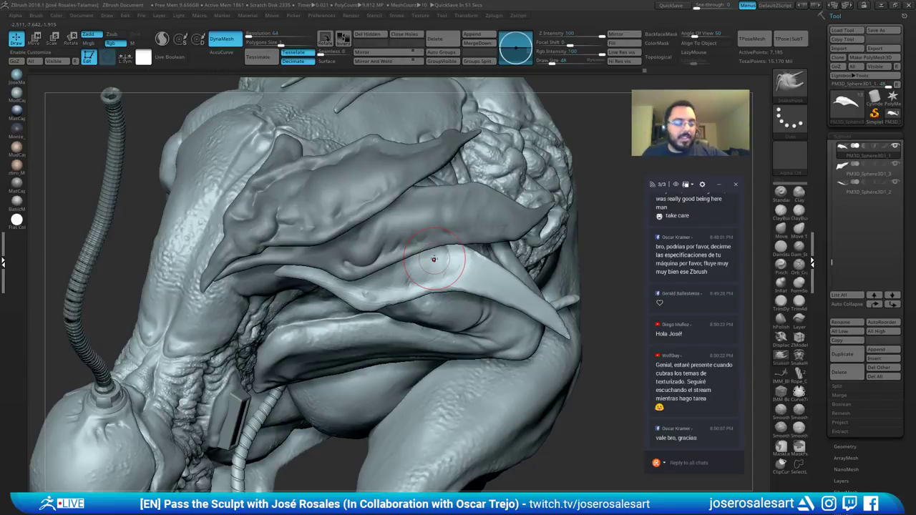
mouse_move(320, 200)
right_down()
mouse_move(358, 212)
mouse_move(379, 170)
right_up()
mouse_move(301, 242)
right_down()
mouse_move(308, 223)
mouse_move(256, 186)
mouse_move(265, 197)
right_up()
shift+drag(254, 208, 283, 189)
right_drag(283, 188, 273, 204)
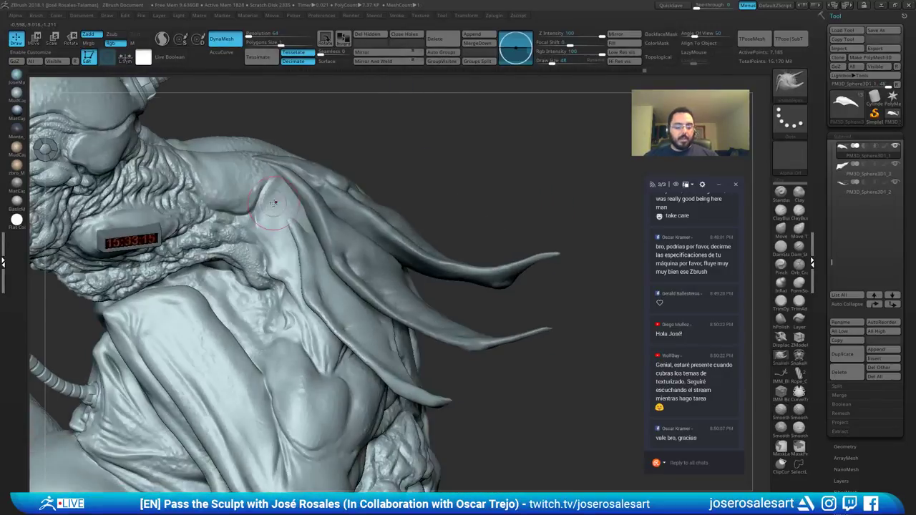
Step: Reshape the spike's upper end against the neck and shoulder with SnakeHook at draw size 104
key(s)
mouse_move(280, 207)
mouse_down()
mouse_move(292, 208)
mouse_move(295, 196)
mouse_up()
mouse_move(293, 199)
right_down()
mouse_move(266, 204)
mouse_move(262, 215)
right_up()
key(s)
drag(301, 194, 297, 194)
mouse_move(297, 194)
right_down()
mouse_move(288, 168)
mouse_move(267, 169)
right_up()
drag(267, 169, 264, 172)
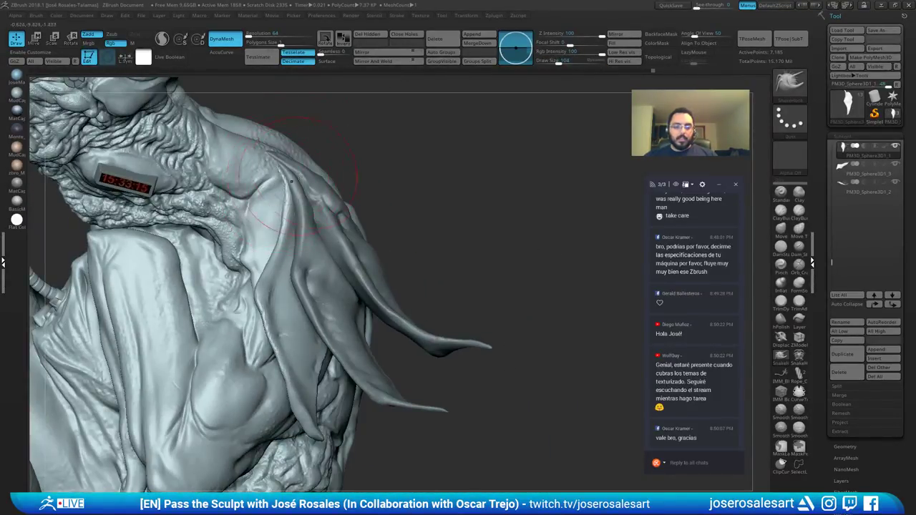
right_drag(264, 172, 302, 197)
key(s)
drag(357, 188, 352, 186)
mouse_move(351, 179)
right_down()
mouse_move(342, 209)
mouse_move(361, 195)
mouse_move(315, 143)
right_up()
mouse_move(210, 319)
right_down()
mouse_move(214, 251)
mouse_move(184, 169)
mouse_move(208, 254)
mouse_move(260, 262)
mouse_move(301, 202)
mouse_move(264, 296)
mouse_move(272, 300)
right_up()
Step: Isolate the spike and build up its pointed tip with ClayBuildup at draw size 33
key(shift+s)
key(b)
key(c)
key(b)
shift+drag(243, 264, 246, 275)
mouse_move(246, 276)
right_down()
mouse_move(250, 299)
mouse_move(180, 233)
mouse_move(208, 238)
mouse_move(227, 201)
right_up()
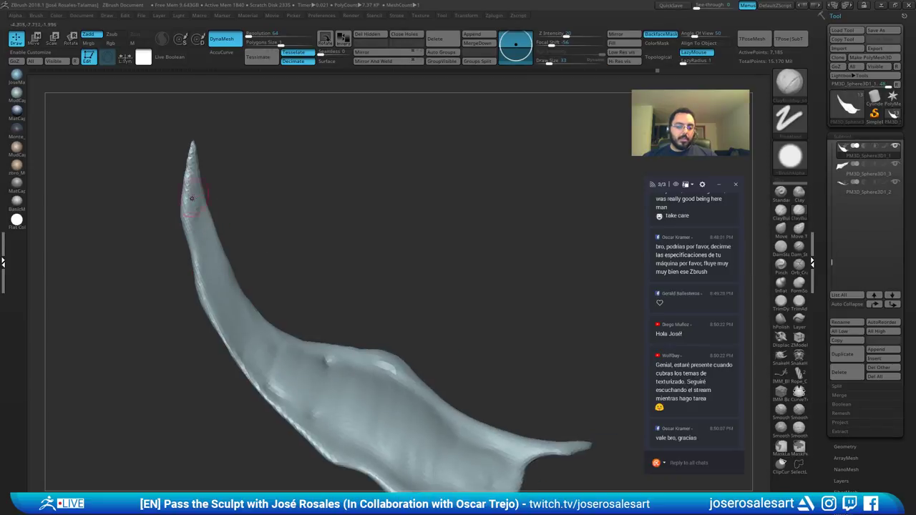
drag(191, 198, 186, 235)
right_drag(201, 230, 320, 104)
Step: Show the creature again, build up the spike's curved tip section with ClayBuildup, and smooth its attached end
key(shift+s)
right_drag(279, 192, 277, 252)
drag(182, 234, 239, 255)
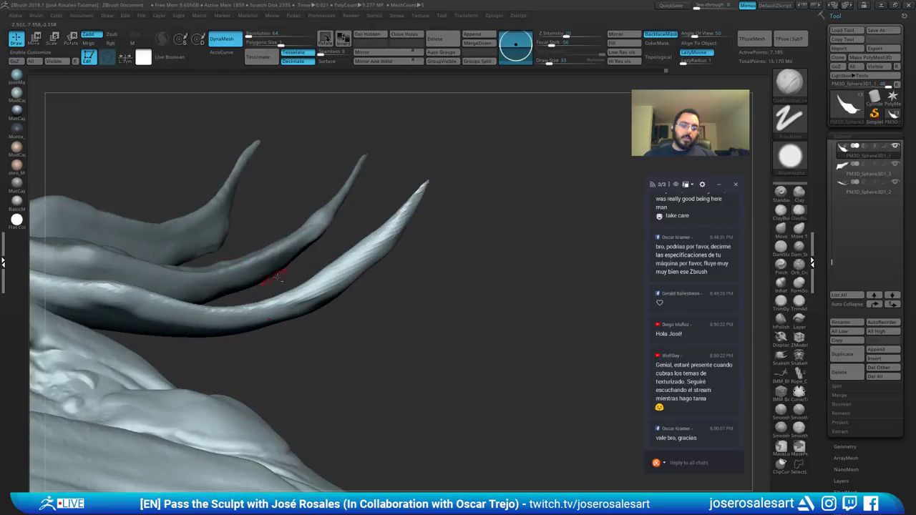
right_drag(322, 215, 293, 296)
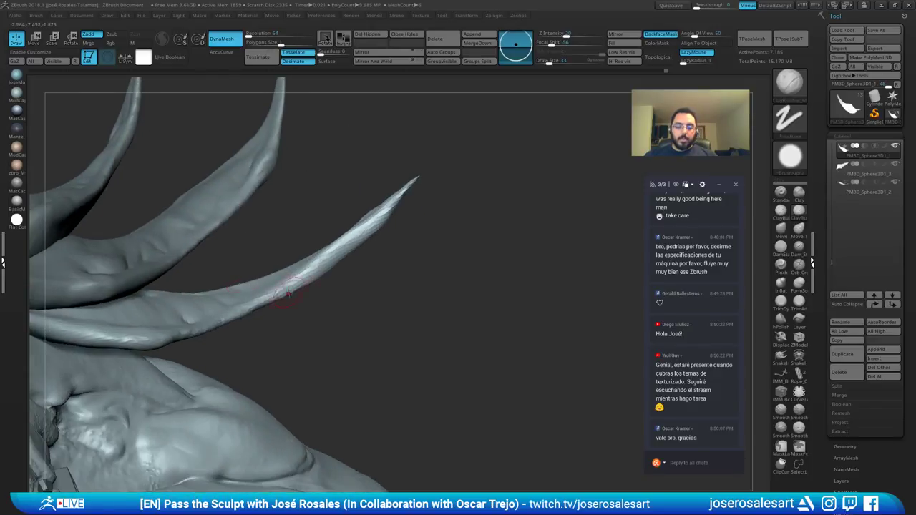
mouse_move(123, 320)
alt+right_down()
mouse_move(294, 261)
mouse_move(314, 293)
mouse_move(304, 304)
mouse_move(286, 303)
mouse_move(301, 274)
mouse_move(335, 259)
mouse_move(301, 259)
alt+right_up()
shift+drag(348, 257, 365, 256)
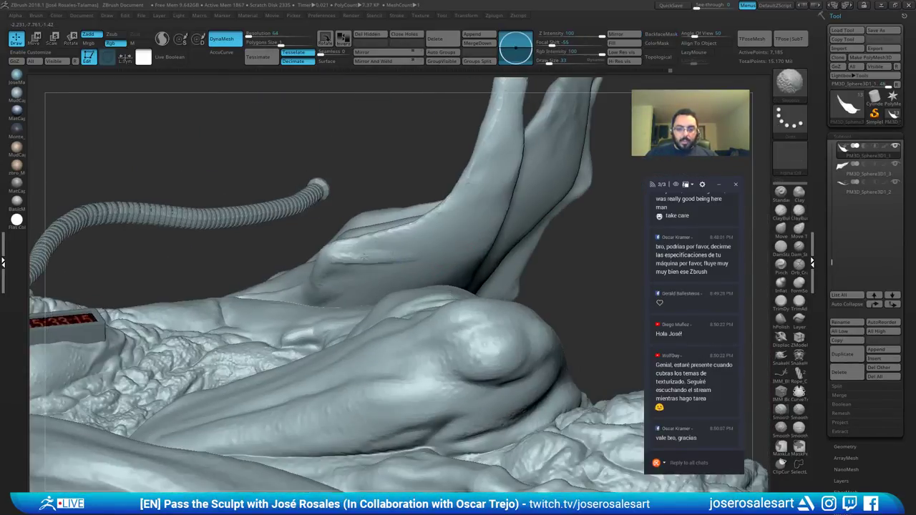
mouse_move(327, 221)
right_down()
mouse_move(378, 315)
mouse_move(356, 208)
mouse_move(330, 304)
mouse_move(338, 315)
mouse_move(348, 272)
right_up()
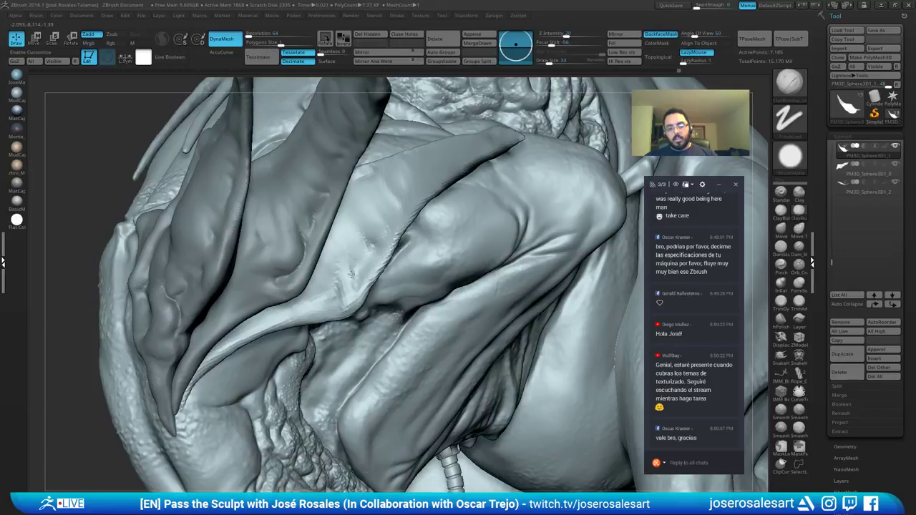
Step: Refine the creases across the spike's wide inner face with DamStandard
mouse_move(358, 240)
right_down()
mouse_move(327, 215)
mouse_move(350, 278)
right_up()
key(b)
key(d)
key(s)
right_drag(385, 160, 379, 207)
Step: Build up the folds along the spike's wide section with ClayBuildup and adjust the draw size
key(b)
key(c)
key(b)
mouse_move(334, 294)
right_down()
mouse_move(332, 286)
mouse_move(391, 253)
right_up()
key(bracketleft)
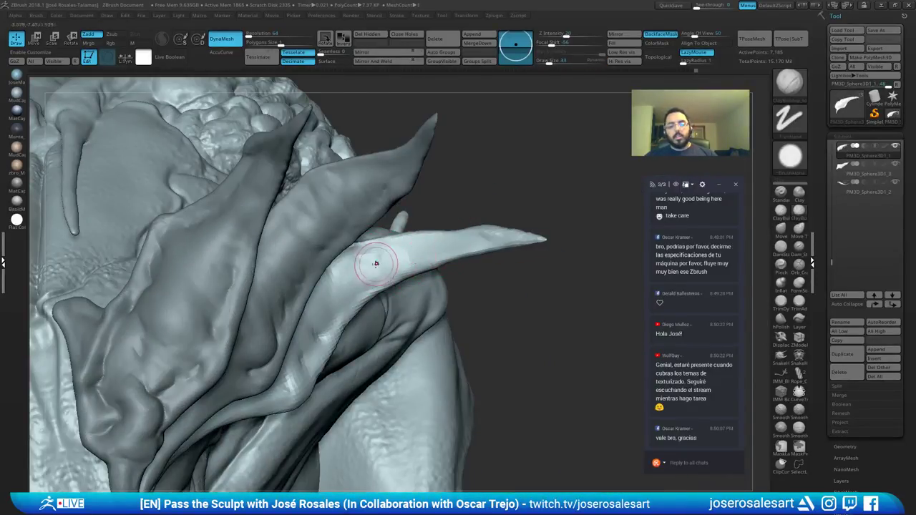
mouse_move(346, 294)
right_down()
mouse_move(304, 285)
mouse_move(247, 240)
mouse_move(322, 247)
mouse_move(286, 267)
mouse_move(389, 242)
mouse_move(466, 256)
mouse_move(408, 239)
mouse_move(393, 245)
mouse_move(376, 223)
mouse_move(347, 287)
right_up()
key(s)
drag(347, 287, 353, 286)
Step: Isolate the spike and define the crease at its side notch with DamStandard at draw size 77
mouse_move(405, 217)
right_down()
mouse_move(386, 215)
mouse_move(462, 236)
mouse_move(497, 276)
mouse_move(503, 241)
right_up()
key(shift+s)
drag(527, 266, 514, 271)
right_drag(452, 289, 540, 259)
mouse_move(470, 317)
right_down()
mouse_move(447, 301)
mouse_move(477, 303)
mouse_move(452, 322)
mouse_move(460, 324)
right_up()
key(b)
key(d)
key(s)
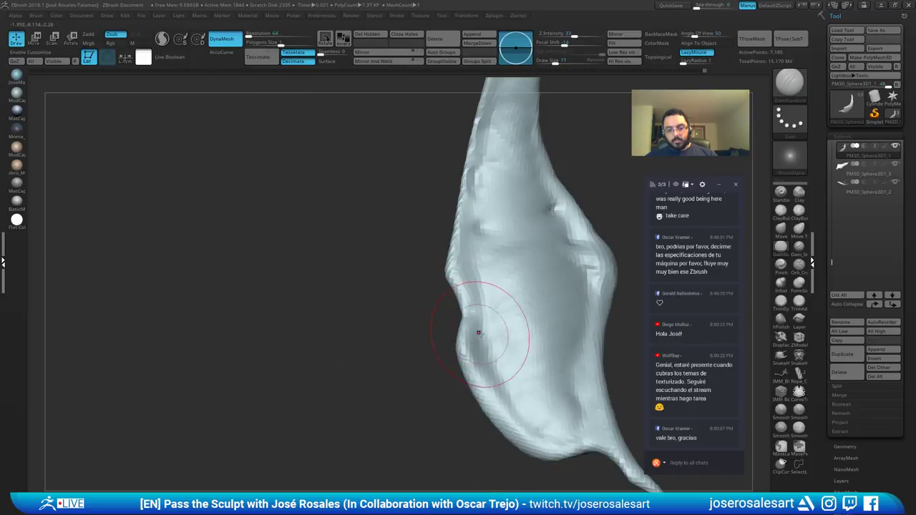
Step: Build up the rim below the side notch and around the hollow's lower end with ClayBuildup at draw size 39
right_drag(489, 362, 487, 354)
key(b)
key(c)
key(b)
drag(488, 353, 476, 342)
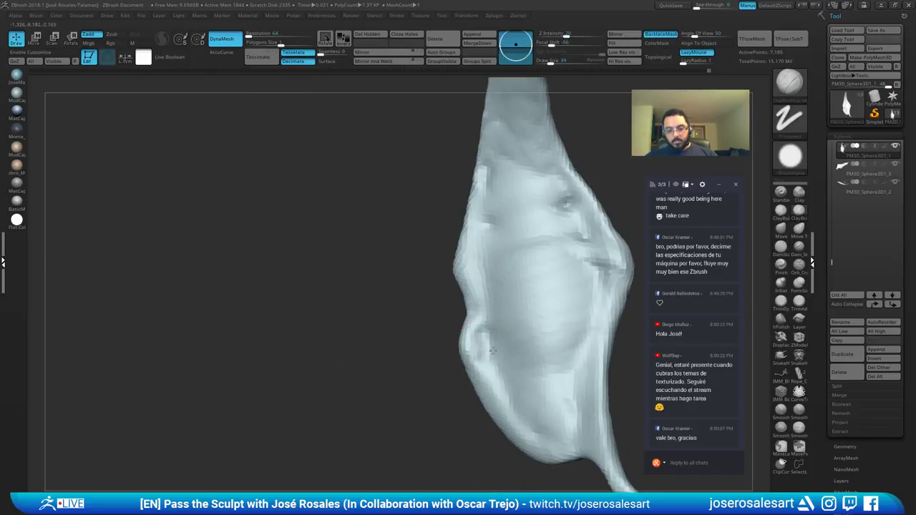
drag(481, 389, 505, 418)
right_drag(507, 420, 511, 333)
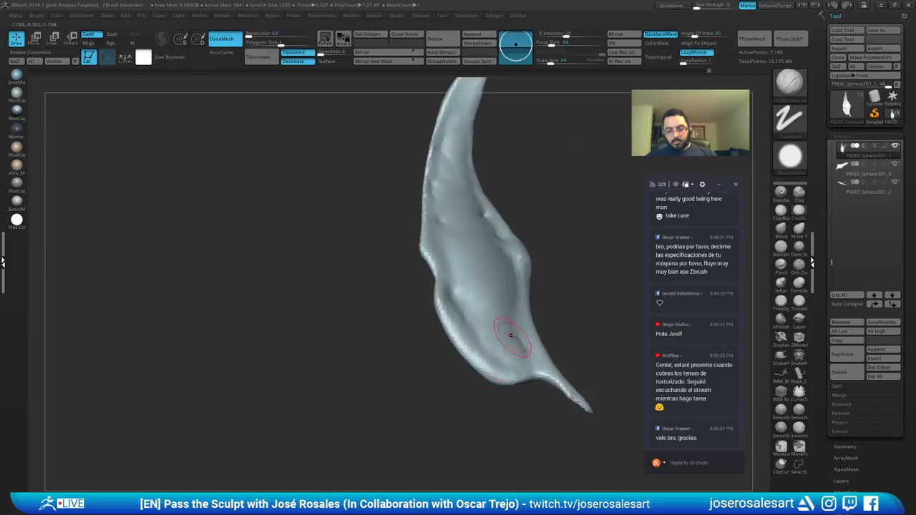
mouse_move(500, 380)
mouse_down()
mouse_move(487, 385)
mouse_move(512, 378)
mouse_move(501, 385)
mouse_move(516, 349)
mouse_up()
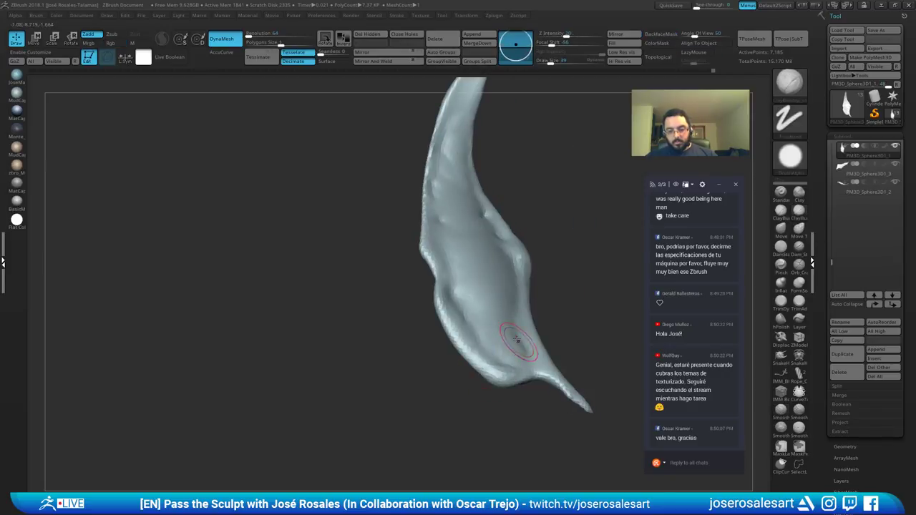
Step: Smooth the lower part of the spike's hollow and subdivide the mesh to level 2
right_drag(499, 324, 490, 343)
shift+drag(490, 343, 486, 348)
key(shift+alt+s)
mouse_move(488, 346)
right_down()
mouse_move(531, 323)
mouse_move(420, 322)
right_up()
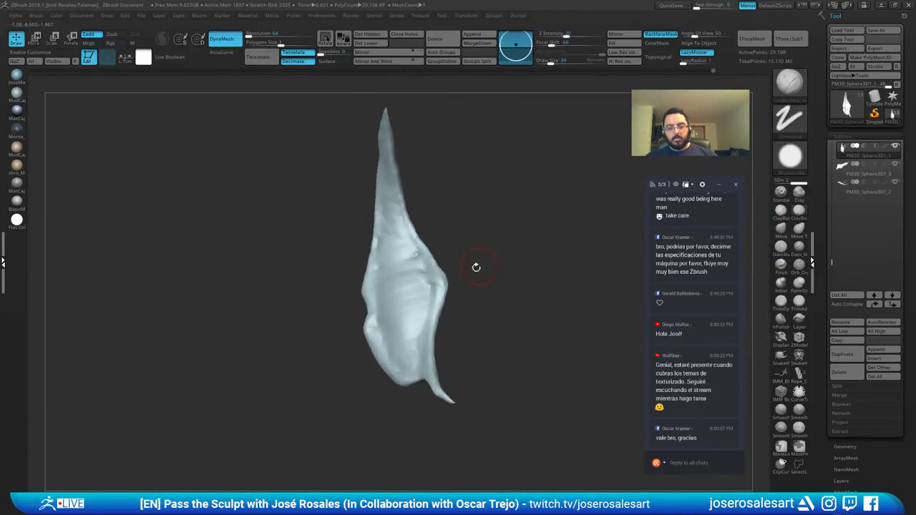
mouse_move(477, 265)
right_down()
mouse_move(466, 292)
mouse_move(481, 296)
mouse_move(459, 287)
right_up()
Step: Shape the inner side of the edge bulge down toward the tail with the Standard brush at draw size 39
key(b)
key(s)
key(t)
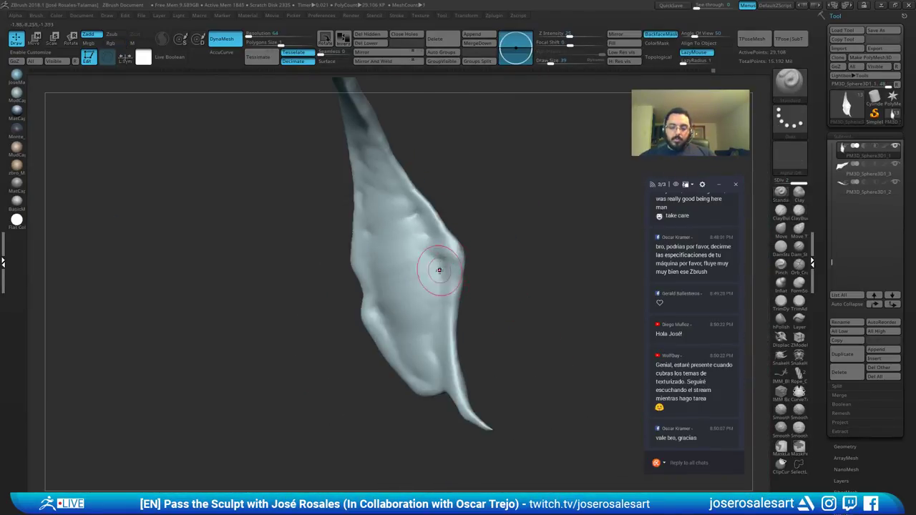
drag(460, 257, 446, 305)
drag(454, 275, 445, 351)
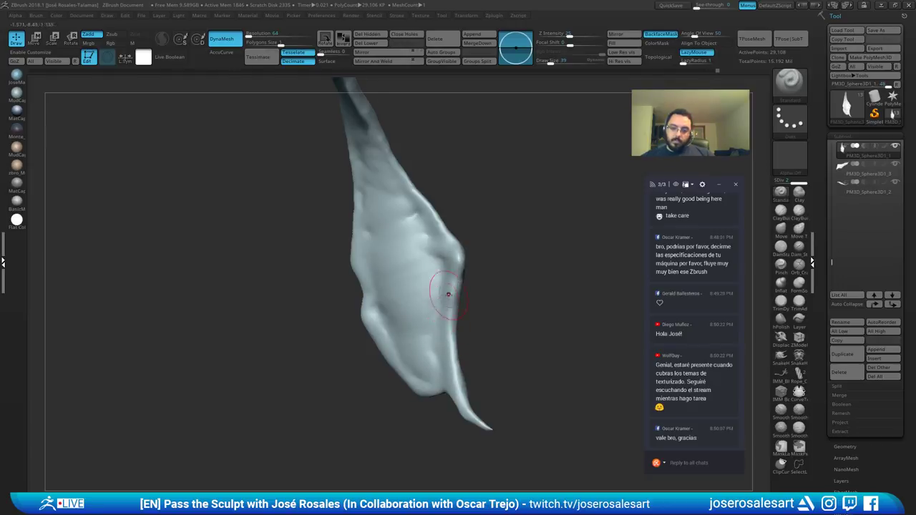
Step: Build up diagonal folds running from the edge bulge into the hollow with ClayBuildup at draw size 39
right_drag(449, 293, 425, 315)
key(b)
key(c)
key(b)
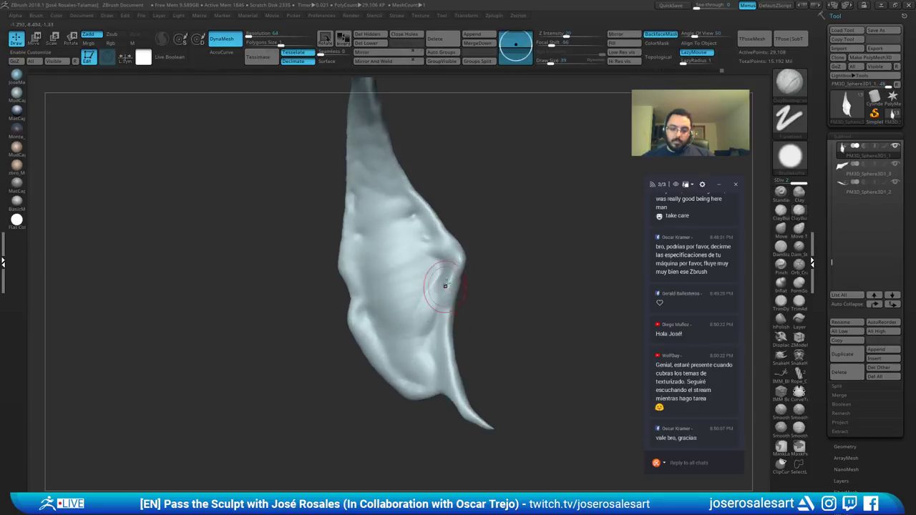
mouse_move(444, 287)
mouse_down()
mouse_move(423, 338)
mouse_move(433, 302)
mouse_move(428, 319)
mouse_up()
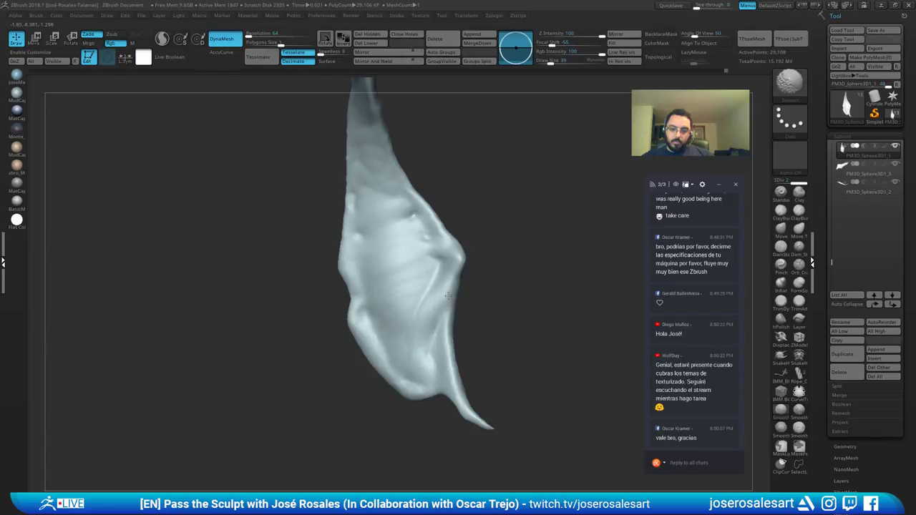
drag(447, 286, 424, 333)
drag(444, 270, 405, 305)
Step: Strengthen the fold around the edge bulge and blend it down along the side ridge
right_drag(406, 305, 413, 308)
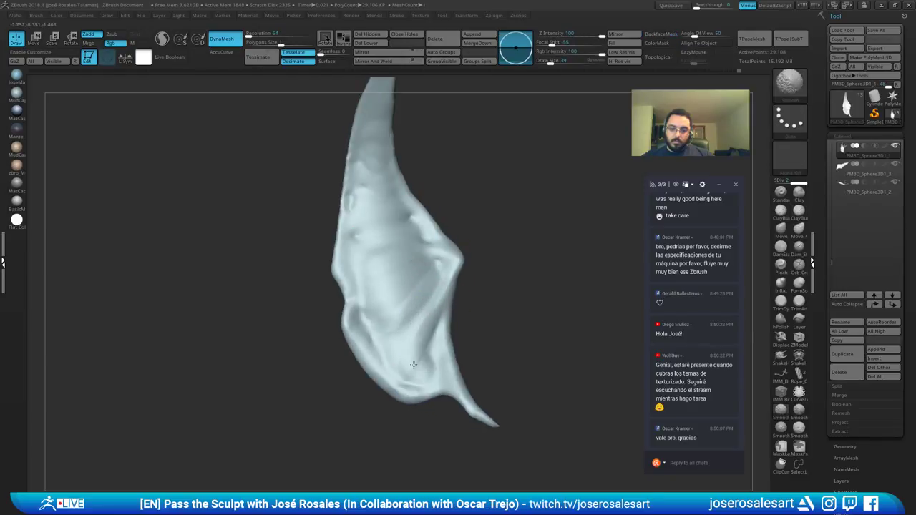
right_drag(414, 365, 393, 358)
drag(436, 278, 459, 270)
mouse_move(458, 272)
right_down()
mouse_move(372, 279)
mouse_move(445, 264)
right_up()
drag(443, 260, 429, 294)
right_drag(429, 295, 465, 279)
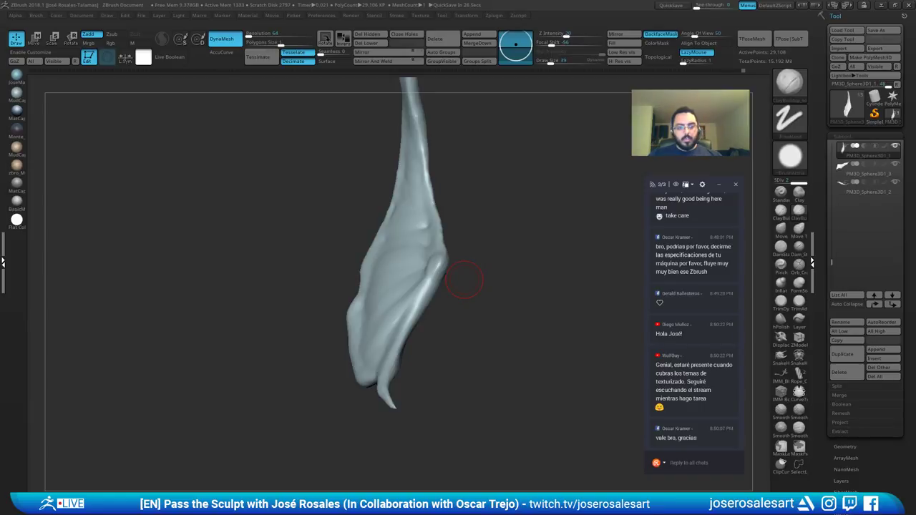
Step: Build up soft folds in the middle of the spike's hollow with ClayBuildup at draw size 54 and smooth them
mouse_move(332, 264)
right_down()
mouse_move(401, 294)
mouse_move(402, 337)
right_up()
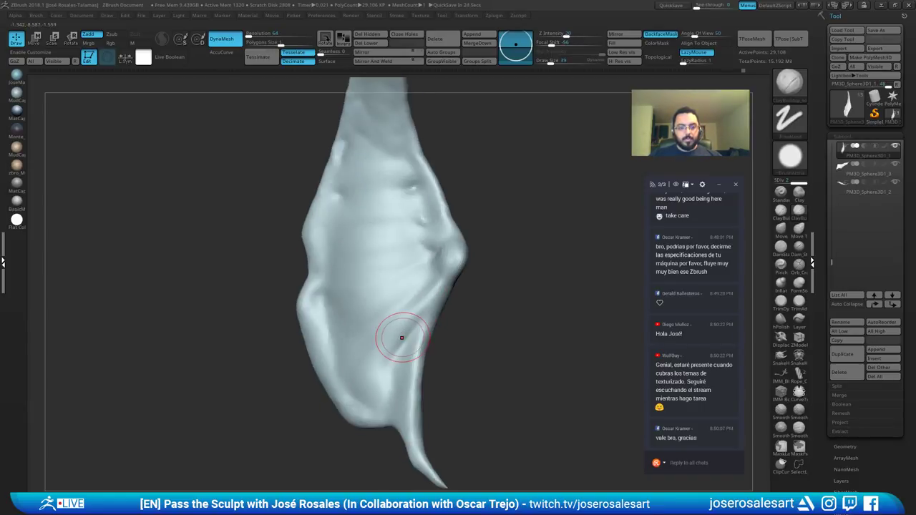
mouse_move(391, 248)
right_down()
mouse_move(409, 255)
mouse_move(407, 236)
right_up()
key(bracketright)
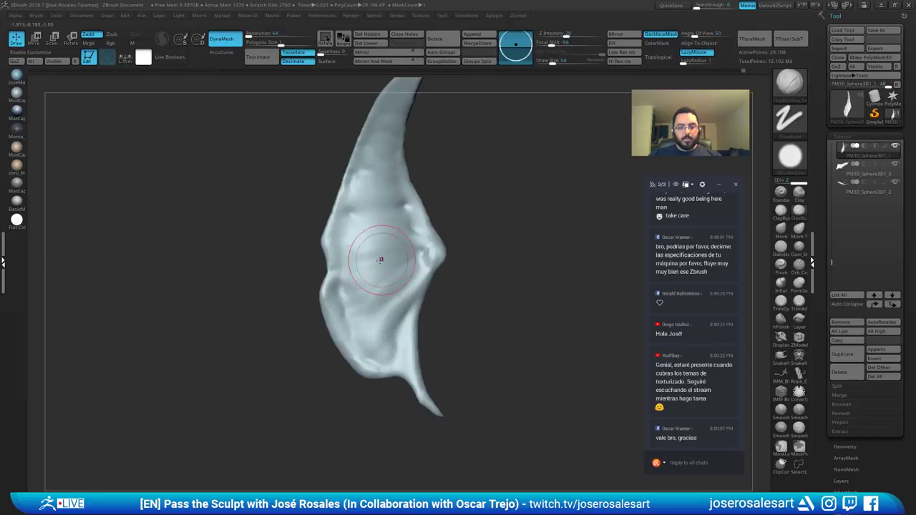
drag(403, 226, 399, 280)
drag(406, 247, 412, 237)
right_drag(377, 192, 391, 202)
drag(391, 229, 395, 278)
mouse_move(394, 271)
shift+mouse_down()
mouse_move(396, 258)
mouse_move(390, 282)
shift+mouse_up()
Step: Build up a raised oval fold across the upper end of the spike's hollow with ClayBuildup at draw size 54
ctrl+right_drag(369, 333, 489, 183)
key(alt+s)
key(shift+s)
mouse_move(417, 181)
right_down()
mouse_move(401, 239)
mouse_move(375, 269)
right_up()
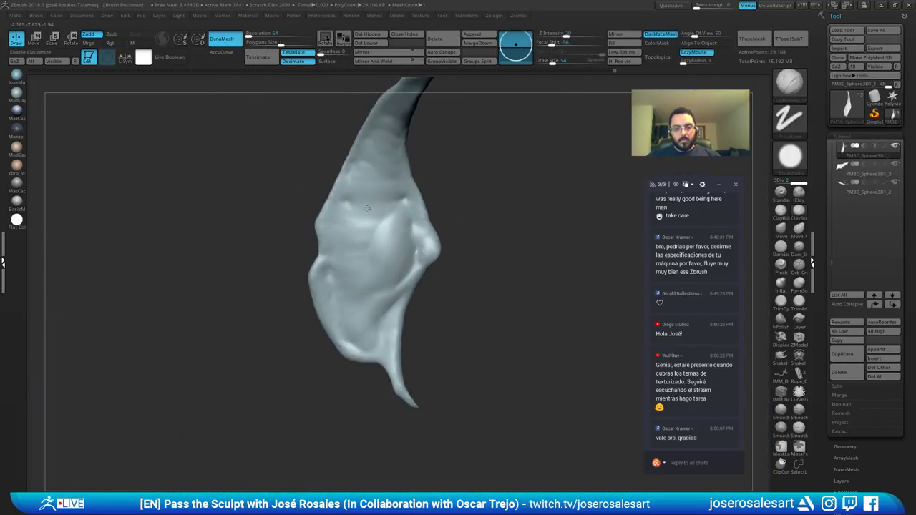
mouse_move(367, 210)
mouse_down()
mouse_move(385, 209)
mouse_move(368, 197)
mouse_up()
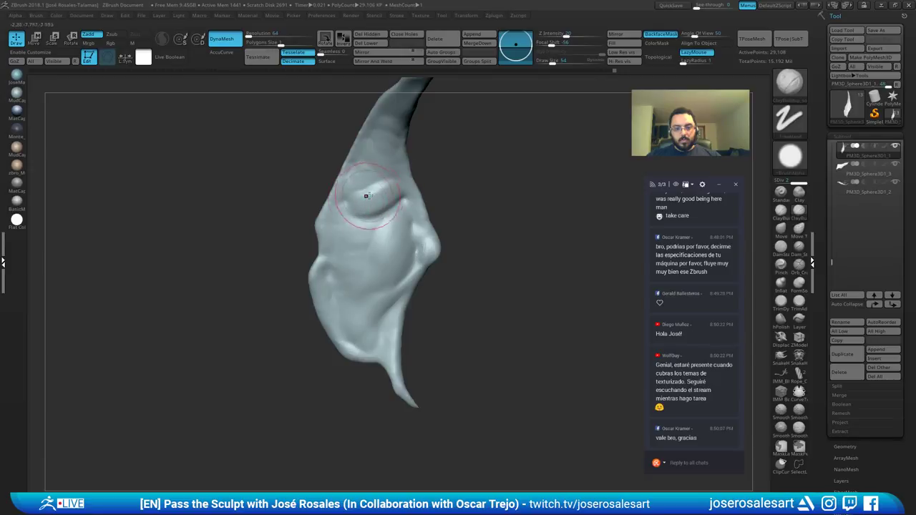
right_drag(368, 198, 368, 209)
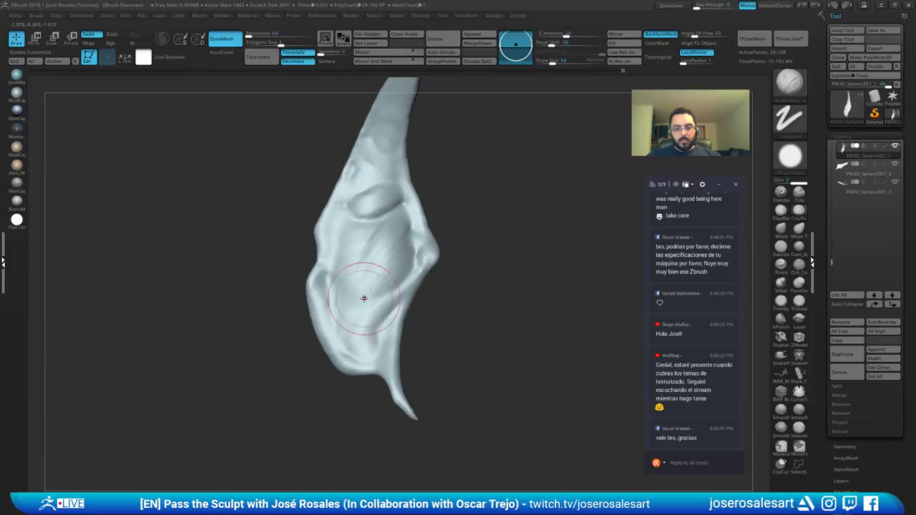
Step: Smooth the folds in the hollow and along the spike's side edge at draw size 54
right_drag(389, 241, 405, 239)
shift+drag(405, 239, 406, 247)
mouse_move(401, 236)
right_down()
mouse_move(406, 218)
mouse_move(389, 209)
mouse_move(382, 244)
mouse_move(379, 215)
mouse_move(371, 237)
mouse_move(398, 251)
mouse_move(391, 243)
right_up()
key(b)
key(s)
key(t)
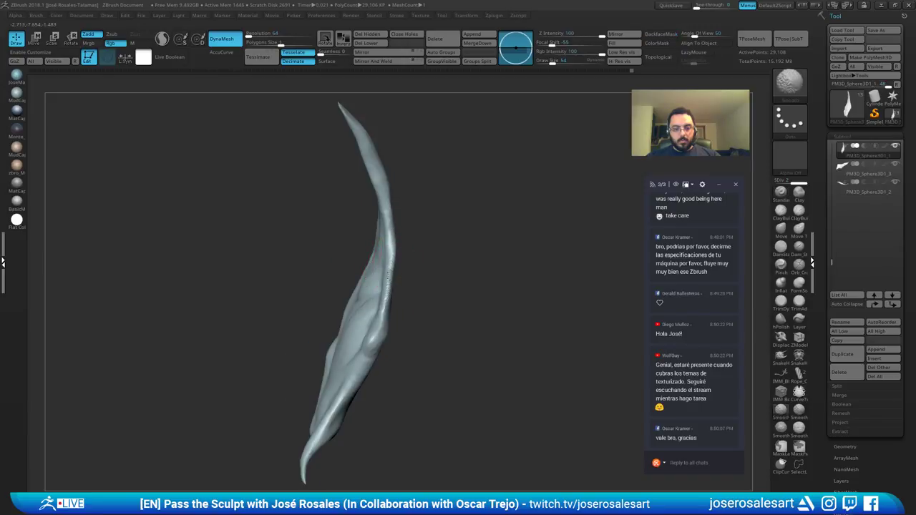
mouse_move(372, 310)
right_down()
mouse_move(365, 328)
mouse_move(405, 298)
mouse_move(422, 310)
right_up()
ctrl+right_drag(422, 309, 360, 259)
Step: Adjust the spike's upper side edge with SnakeHook at draw size 54 and smooth the matching edge on its back
key(b)
key(s)
key(h)
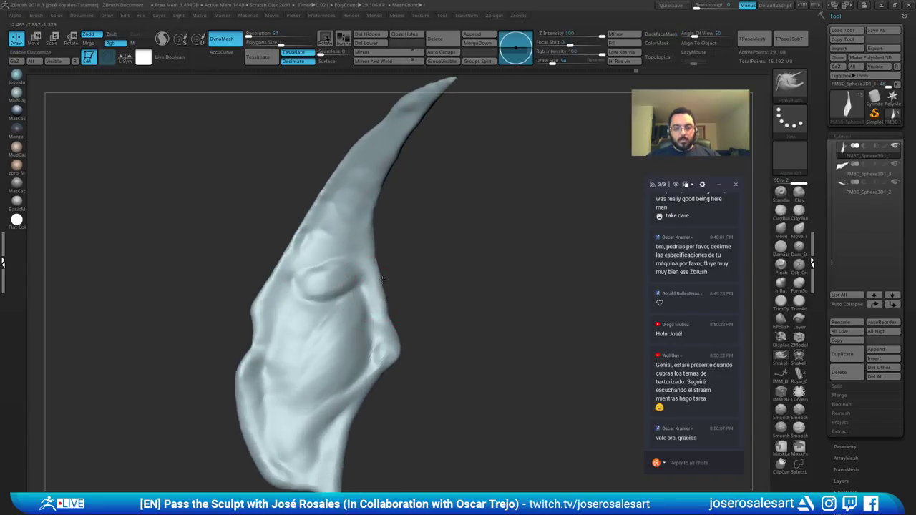
drag(364, 207, 380, 198)
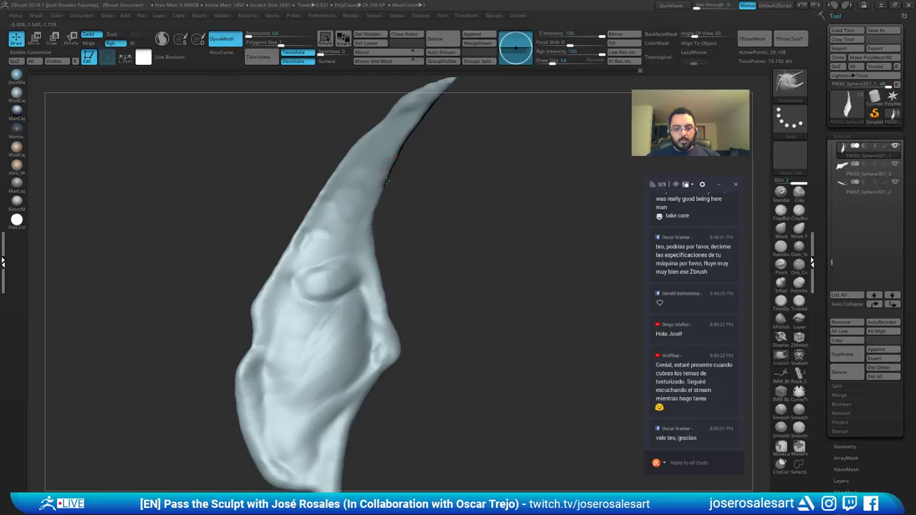
mouse_move(380, 198)
ctrl+right_down()
mouse_move(363, 201)
mouse_move(372, 241)
mouse_move(344, 235)
mouse_move(372, 236)
ctrl+right_up()
ctrl+right_drag(372, 236, 350, 244)
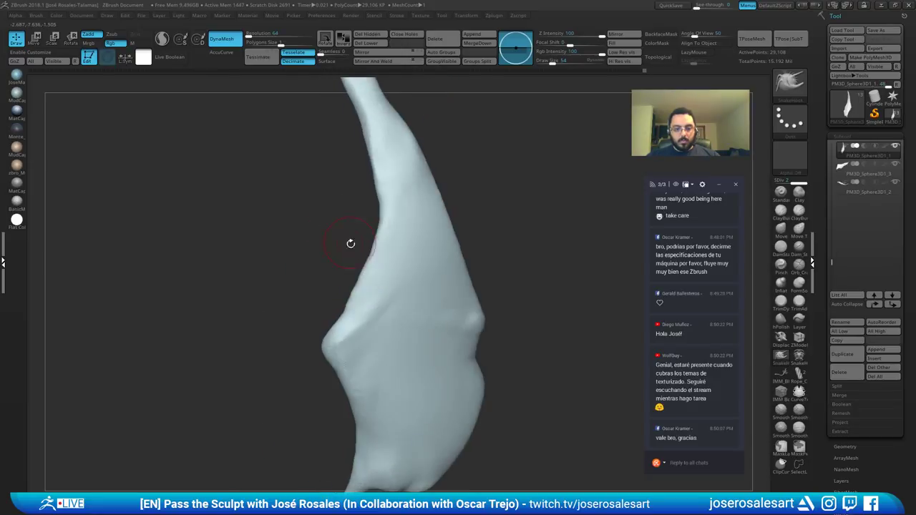
mouse_move(369, 269)
shift+mouse_down()
mouse_move(363, 290)
mouse_move(374, 298)
shift+mouse_up()
alt+right_drag(374, 298, 381, 283)
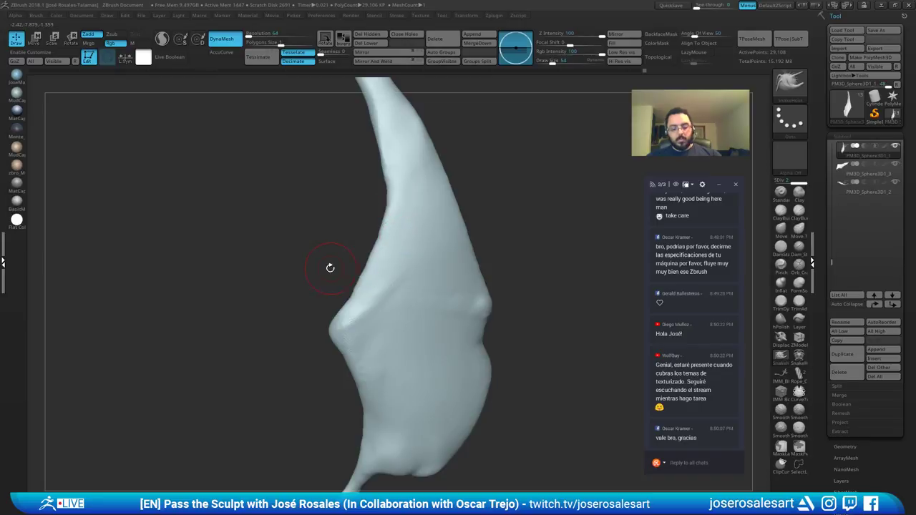
Step: Smooth the spike's back and the side edge beside its hollow at draw size 54
key(b)
key(i)
key(n)
right_drag(330, 266, 366, 266)
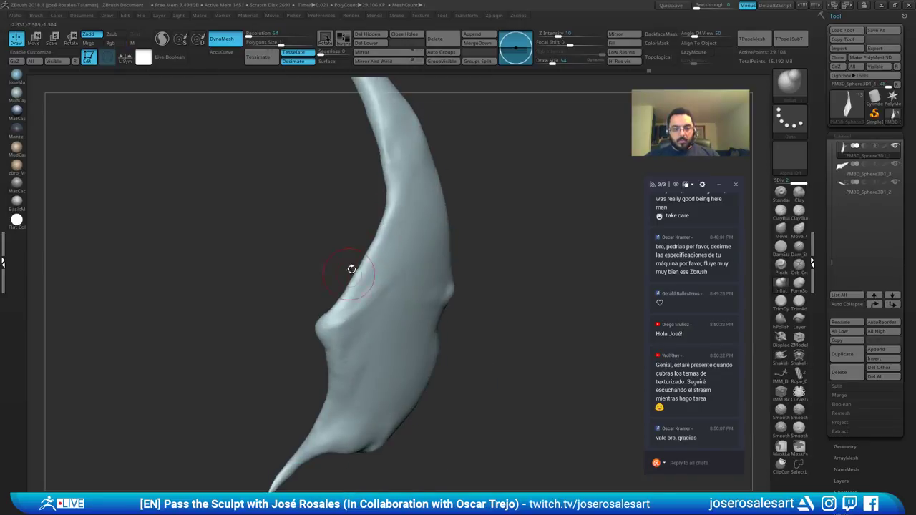
right_drag(309, 282, 369, 248)
right_drag(322, 303, 357, 264)
mouse_move(356, 264)
shift+mouse_down()
mouse_move(375, 236)
mouse_move(364, 252)
shift+mouse_up()
right_drag(364, 252, 343, 291)
shift+drag(342, 291, 385, 231)
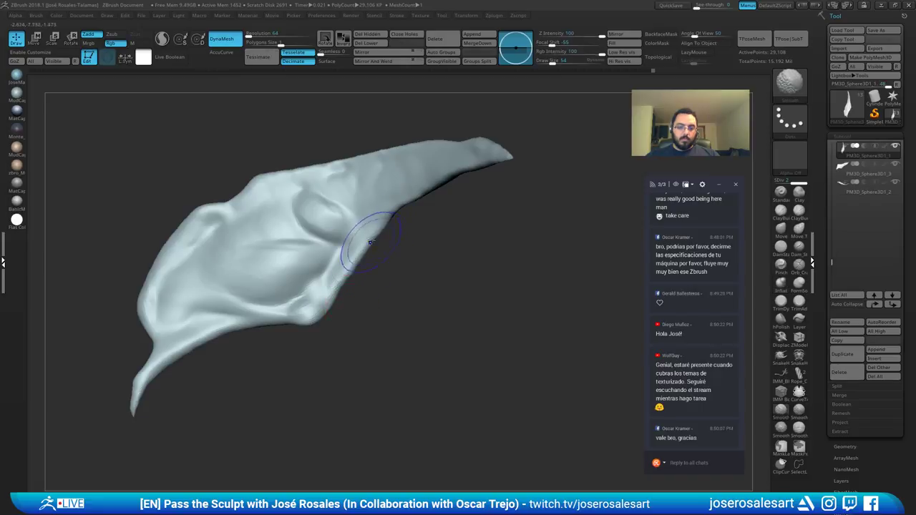
Step: Build up the raised fold at the upper end of the spike's hollow with ClayBuildup at draw size 48
mouse_move(340, 290)
ctrl+right_down()
mouse_move(303, 265)
mouse_move(348, 255)
mouse_move(319, 245)
mouse_move(342, 202)
mouse_move(365, 209)
ctrl+right_up()
key(b)
key(c)
key(b)
key(s)
drag(366, 209, 373, 208)
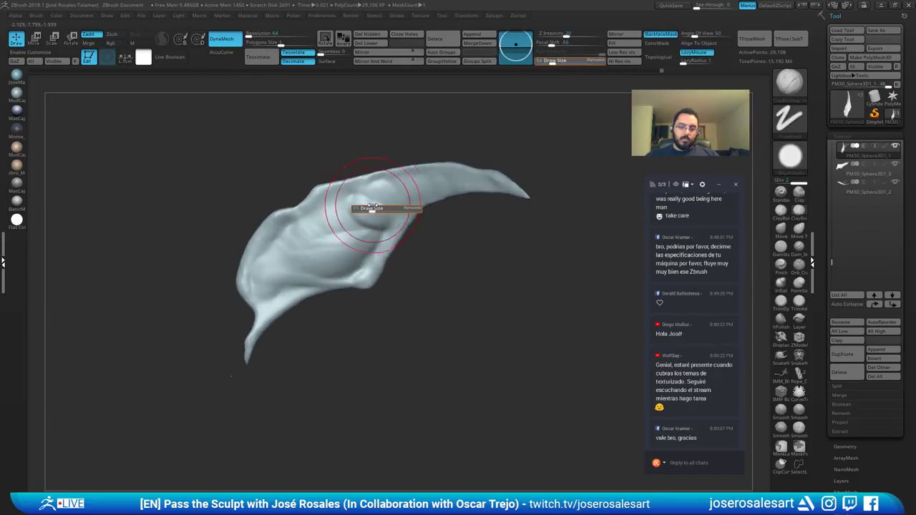
mouse_move(373, 208)
right_down()
mouse_move(379, 148)
mouse_move(380, 215)
mouse_move(350, 223)
mouse_move(347, 256)
right_up()
key(s)
drag(353, 244, 350, 244)
right_drag(349, 244, 336, 237)
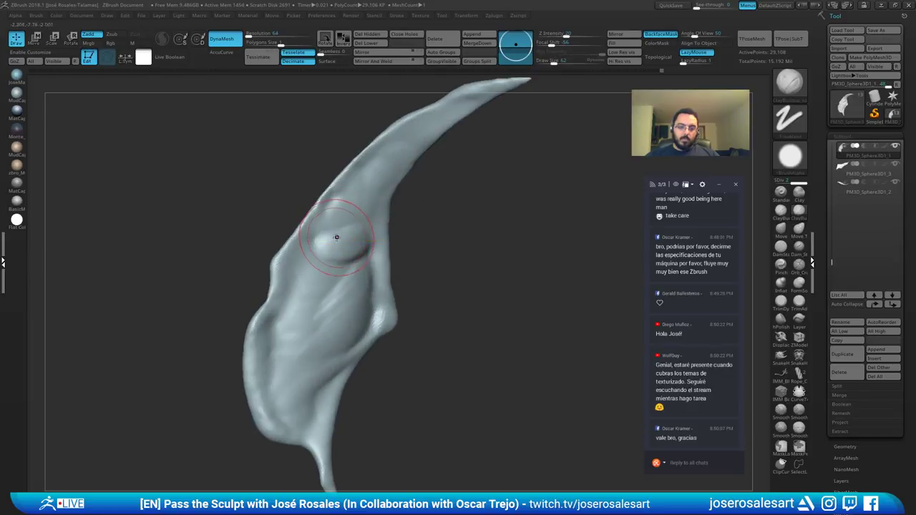
key(s)
drag(337, 237, 331, 237)
right_drag(341, 237, 330, 235)
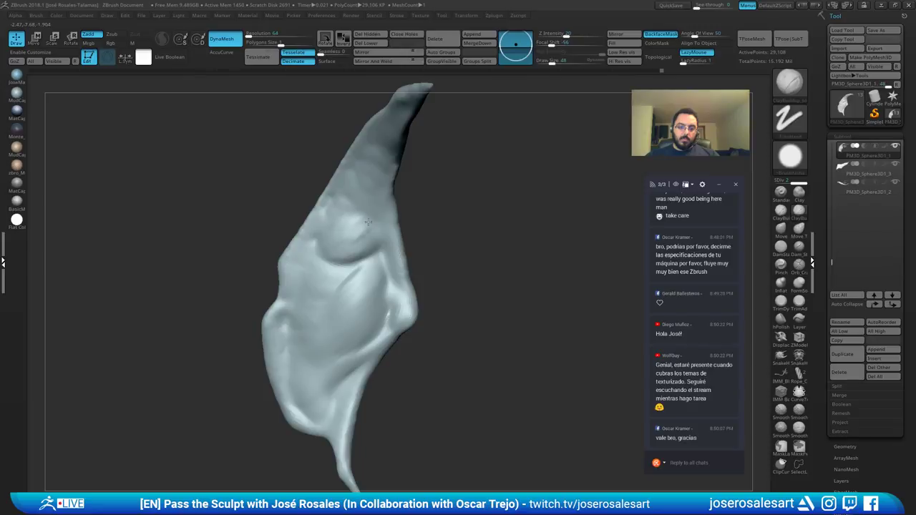
drag(368, 222, 353, 223)
right_drag(352, 219, 343, 189)
drag(326, 252, 355, 248)
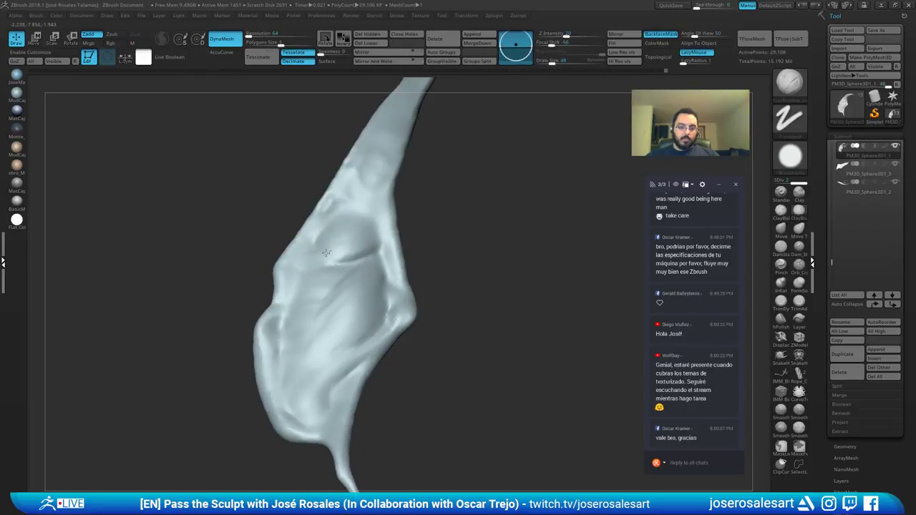
Step: Carve a crease beneath the raised fold with DamStandard at draw size 30 and soften it by smoothing
mouse_move(351, 245)
right_down()
mouse_move(318, 258)
mouse_move(337, 213)
mouse_move(372, 243)
right_up()
key(b)
key(d)
key(s)
drag(379, 251, 332, 265)
right_drag(332, 266, 361, 259)
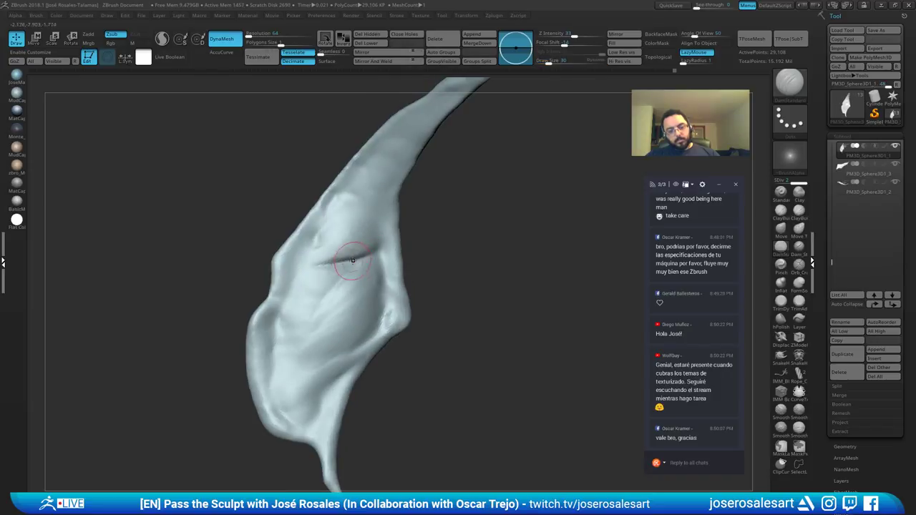
mouse_move(351, 269)
shift+mouse_down()
mouse_move(324, 273)
mouse_move(348, 250)
shift+mouse_up()
Step: Build up the fold above the crease and the adjoining inner side edge with ClayBuildup at draw size 30
key(b)
key(c)
key(b)
mouse_move(348, 249)
right_down()
mouse_move(341, 252)
mouse_move(358, 232)
right_up()
drag(345, 252, 338, 268)
mouse_move(362, 231)
right_down()
mouse_move(393, 219)
mouse_move(380, 241)
right_up()
drag(387, 239, 377, 248)
right_drag(377, 248, 381, 265)
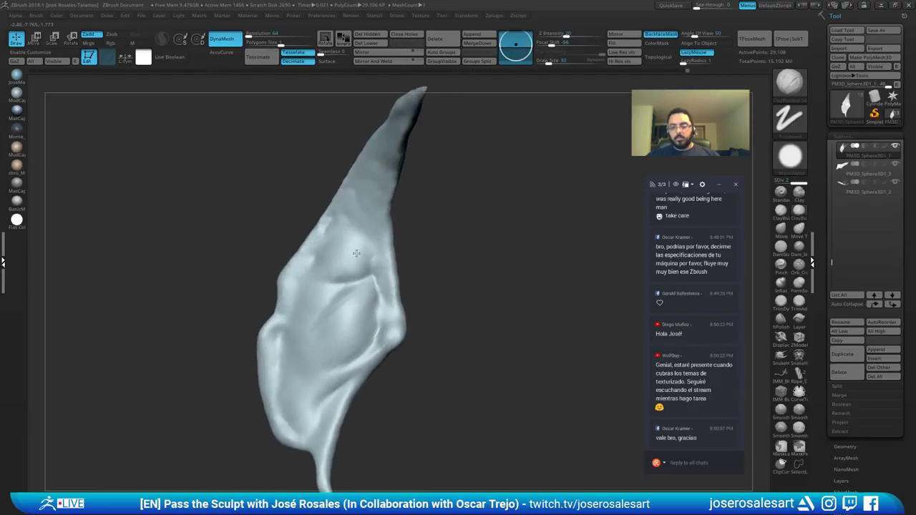
drag(379, 272, 387, 300)
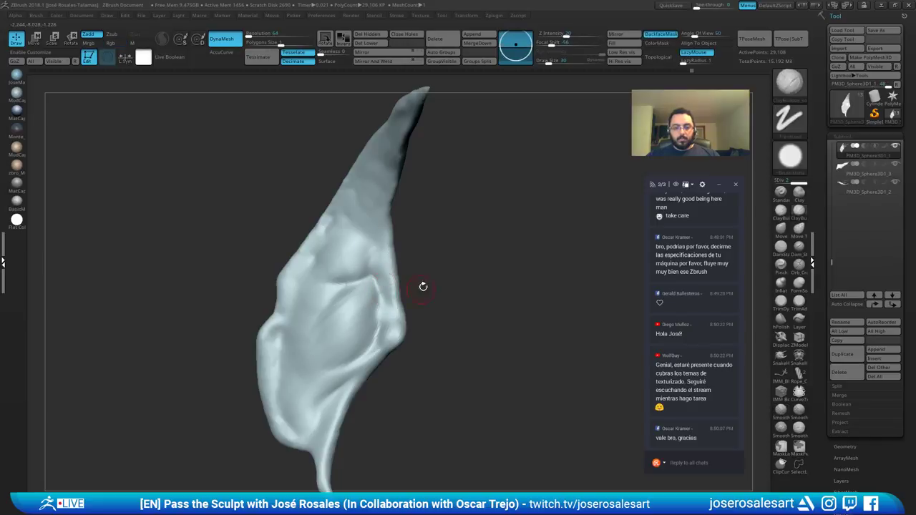
Step: Show the whole creature again and save the tool
ctrl+right_drag(423, 286, 404, 240)
mouse_move(405, 240)
right_down()
mouse_move(303, 270)
mouse_move(376, 260)
mouse_move(399, 267)
mouse_move(421, 372)
mouse_move(390, 344)
right_up()
key(shift+s)
shift+drag(294, 288, 291, 292)
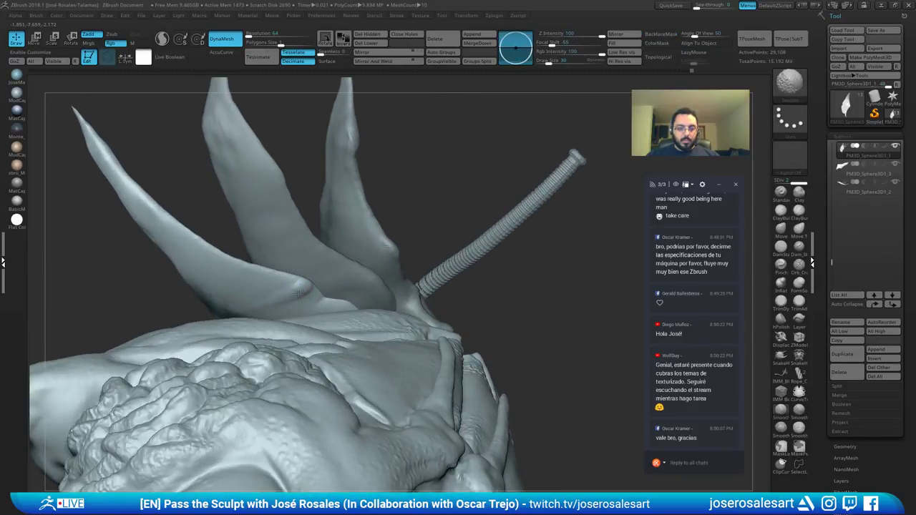
mouse_move(300, 294)
right_down()
mouse_move(372, 290)
mouse_move(304, 275)
mouse_move(317, 282)
right_up()
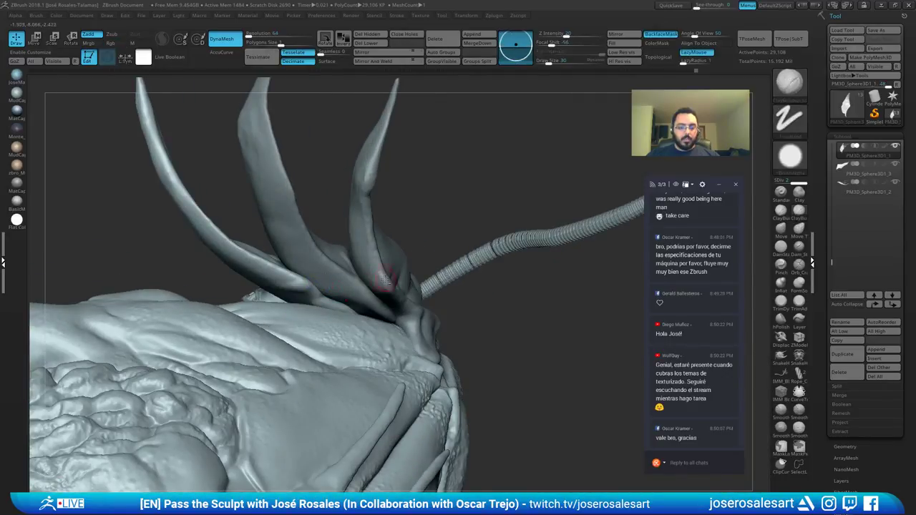
ctrl+right_drag(386, 279, 382, 215)
mouse_move(382, 215)
right_down()
mouse_move(387, 289)
mouse_move(461, 336)
mouse_move(458, 312)
mouse_move(386, 347)
mouse_move(427, 317)
mouse_move(523, 180)
mouse_move(496, 244)
mouse_move(559, 128)
right_up()
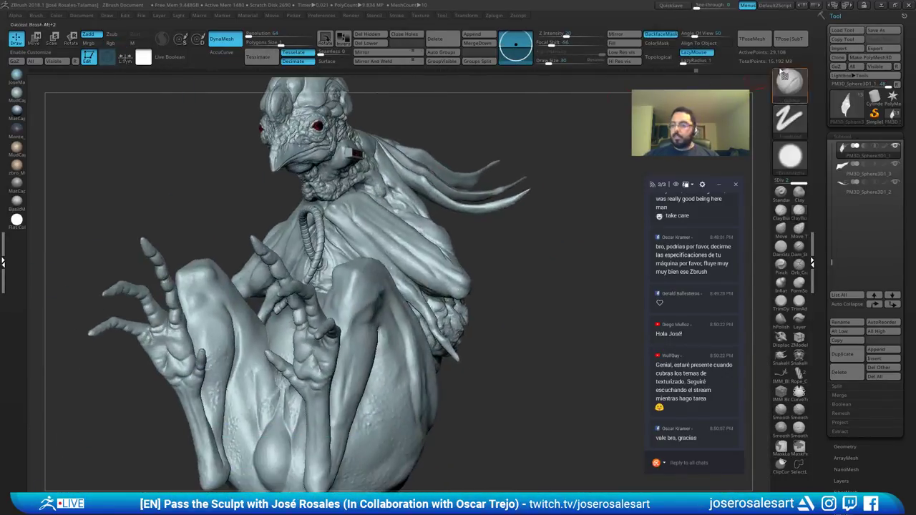
click(879, 32)
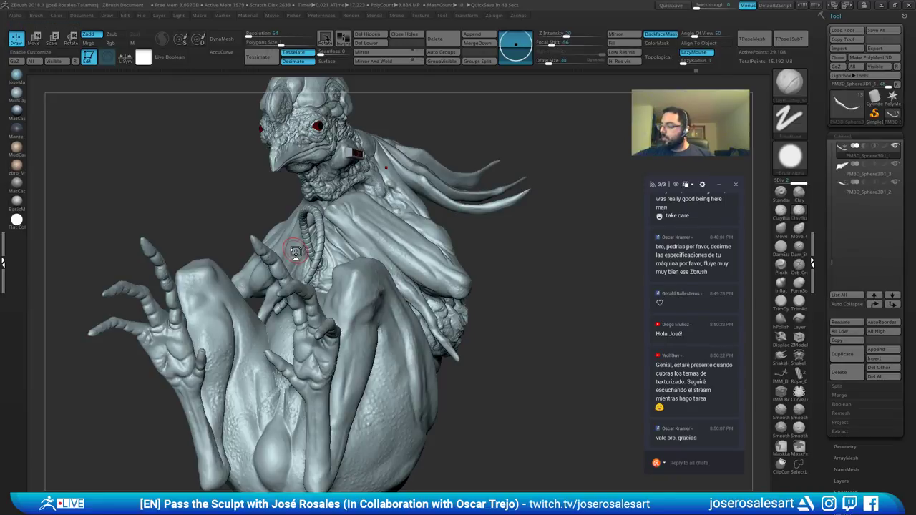
Step: Build up the ridge at the lowest spike's base beside the neck with Standard at draw size 30 and ClayBuildup at draw size 39
right_drag(296, 252, 264, 161)
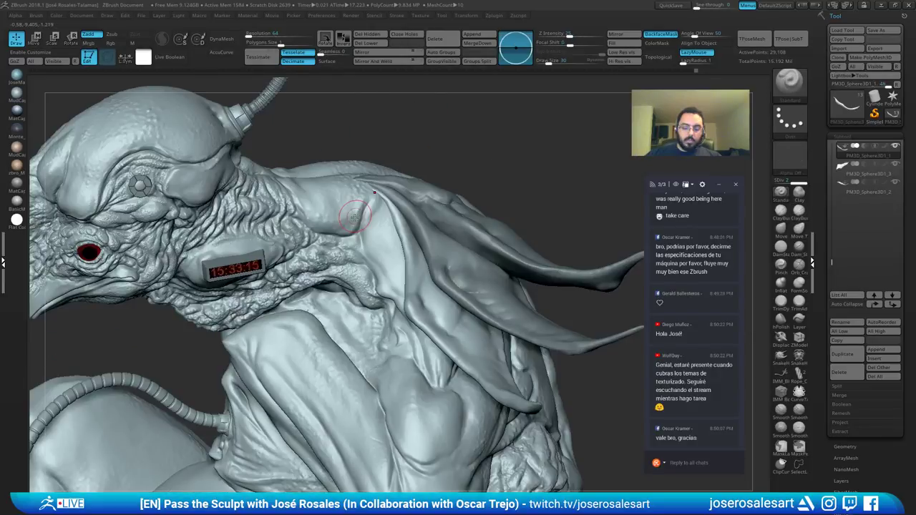
ctrl+right_drag(356, 217, 372, 243)
drag(385, 198, 411, 242)
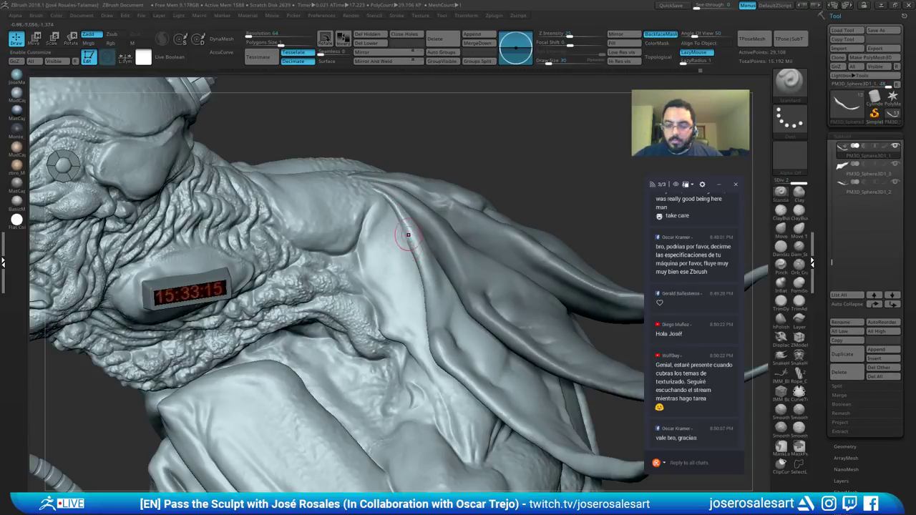
right_drag(402, 236, 395, 217)
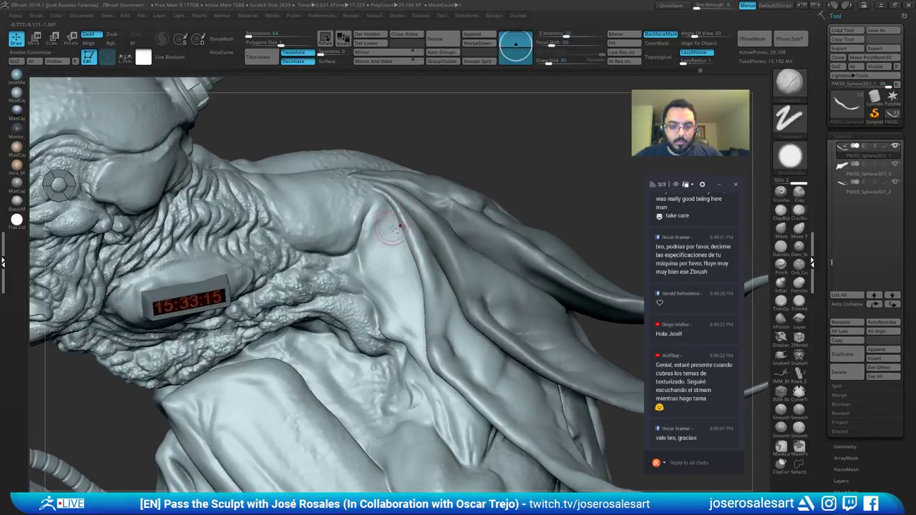
key(b)
key(c)
key(b)
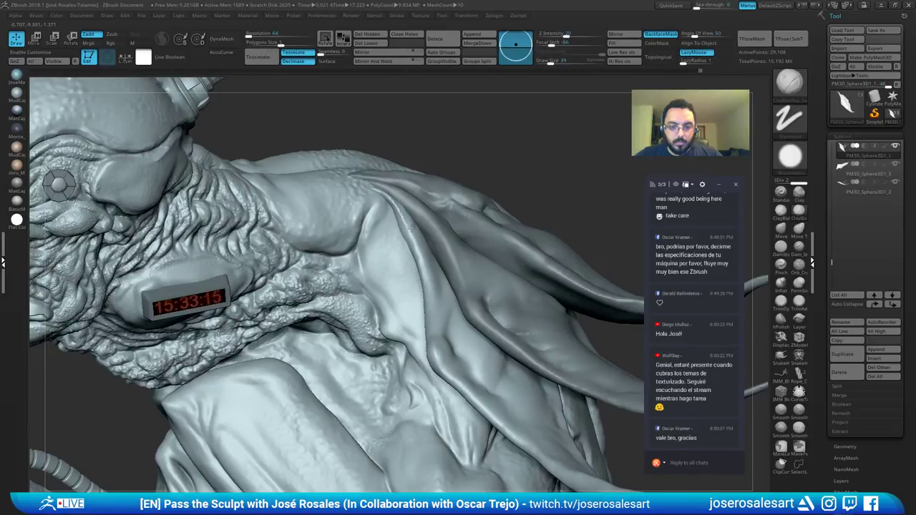
drag(409, 228, 402, 251)
Step: Select the creature's body subtool and open its layers
mouse_move(402, 247)
ctrl+right_down()
mouse_move(396, 194)
mouse_move(378, 199)
mouse_move(405, 248)
mouse_move(419, 240)
mouse_move(430, 205)
ctrl+right_up()
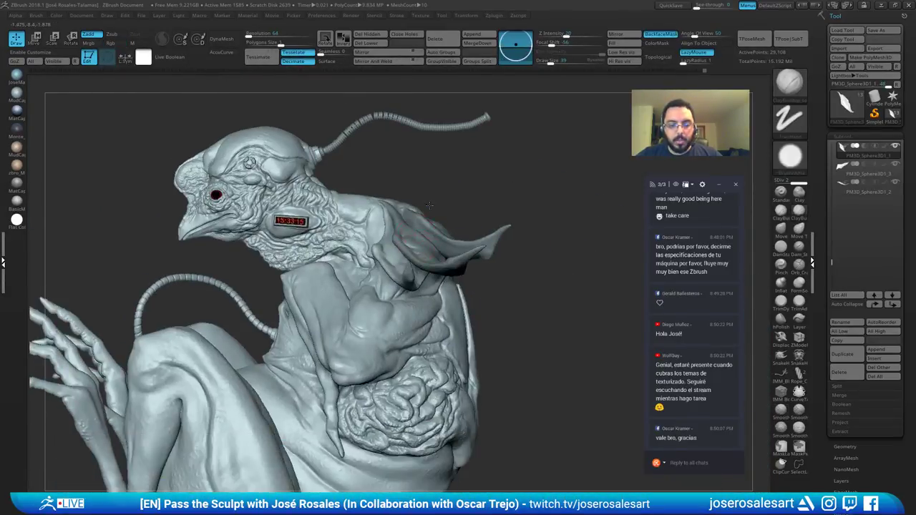
drag(429, 206, 432, 190)
alt+click(405, 271)
right_drag(432, 190, 580, 244)
click(861, 137)
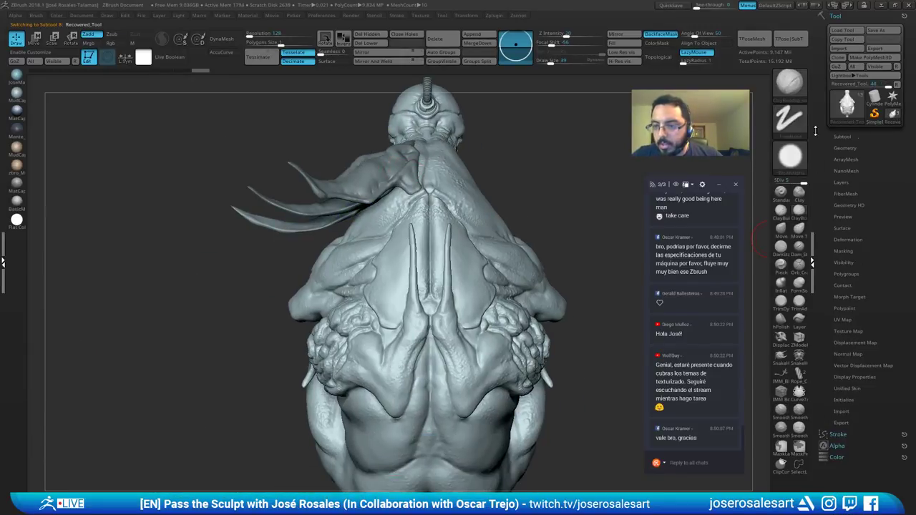
click(843, 183)
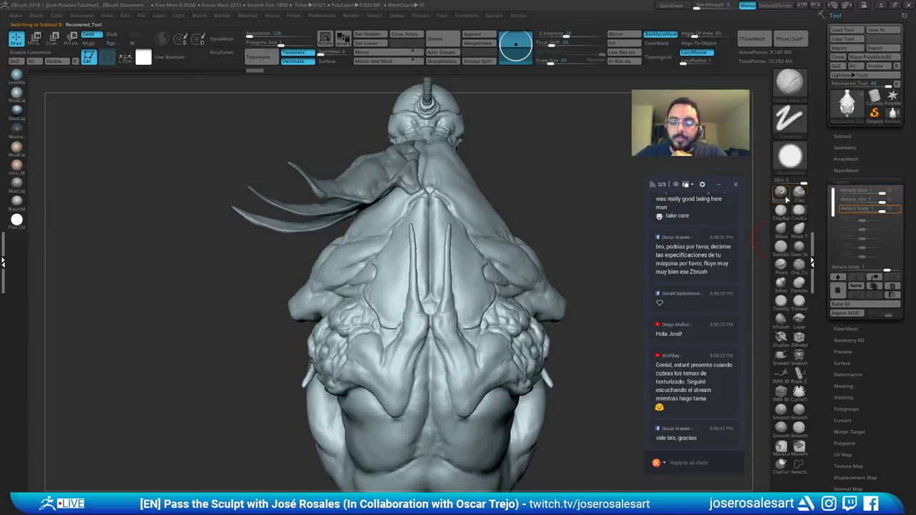
Step: Adjust the slope between neck and shoulders symmetrically on the isolated body with the Move brush
mouse_move(438, 174)
right_down()
mouse_move(506, 191)
mouse_move(420, 167)
mouse_move(379, 187)
mouse_move(289, 129)
right_up()
key(b)
key(m)
key(v)
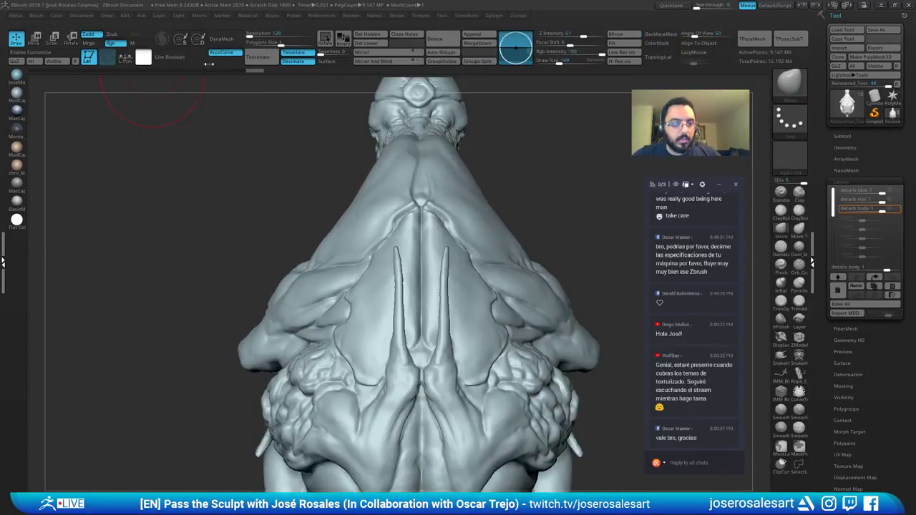
mouse_move(320, 201)
alt+right_down()
mouse_move(273, 180)
mouse_move(285, 215)
alt+right_up()
right_drag(297, 184, 286, 210)
key(bracketright)
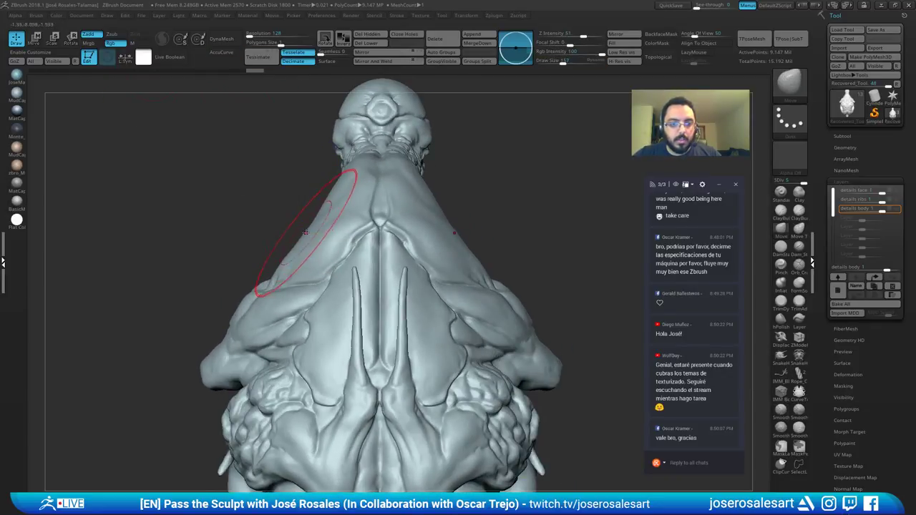
drag(341, 188, 343, 206)
Step: Refine the contour of the upper back and shoulder slopes with the Move brush at draw size 119
key(s)
right_drag(342, 179, 342, 205)
key(s)
drag(342, 206, 337, 205)
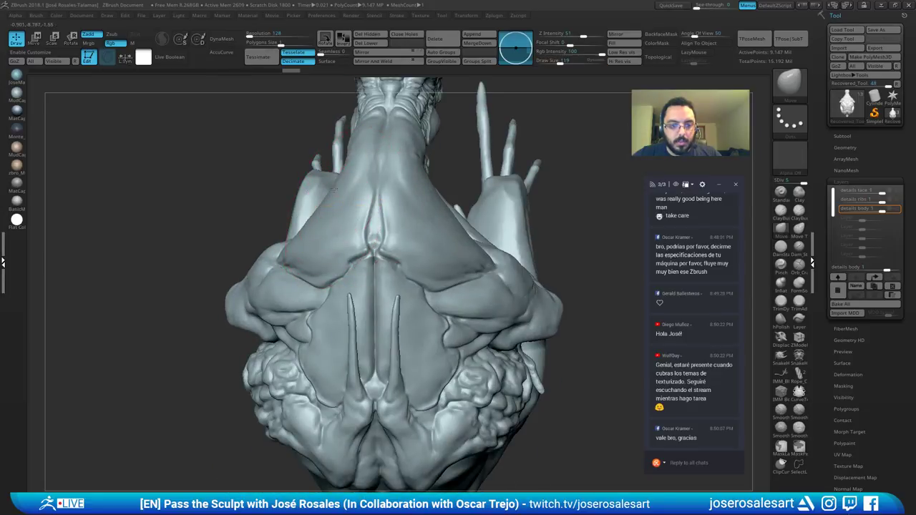
right_drag(333, 192, 310, 236)
drag(311, 224, 317, 227)
right_drag(316, 227, 336, 231)
drag(323, 221, 329, 227)
ctrl+drag(501, 219, 641, 241)
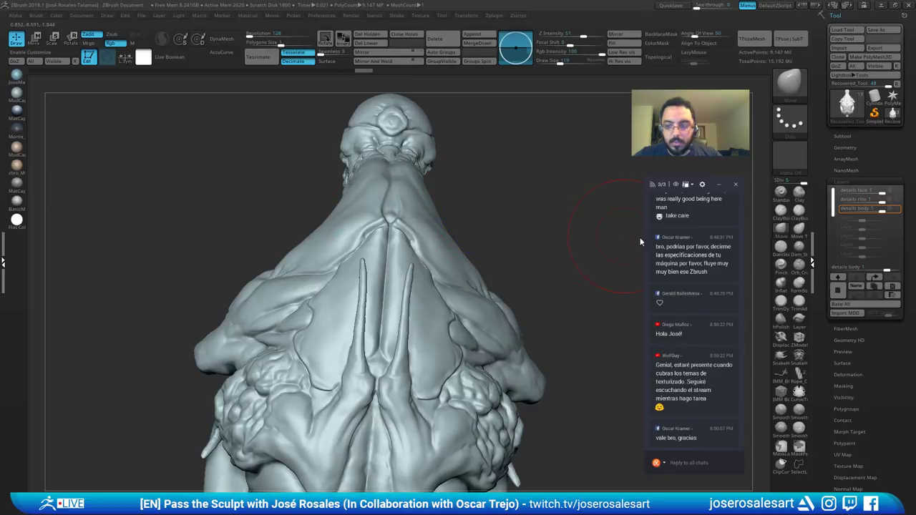
Step: Show the whole creature, check the other back spikes in turn with the Move gizmo and select the lowest spike
key(ctrl+shift+s)
mouse_move(423, 155)
right_down()
mouse_move(398, 194)
mouse_move(380, 191)
mouse_move(444, 168)
right_up()
mouse_move(443, 167)
mouse_down()
mouse_move(383, 223)
mouse_move(389, 184)
mouse_move(308, 226)
mouse_up()
mouse_move(308, 226)
ctrl+right_down()
mouse_move(351, 208)
mouse_move(441, 203)
mouse_move(342, 262)
mouse_move(385, 196)
mouse_move(437, 182)
mouse_move(415, 181)
ctrl+right_up()
alt+click(402, 204)
key(w)
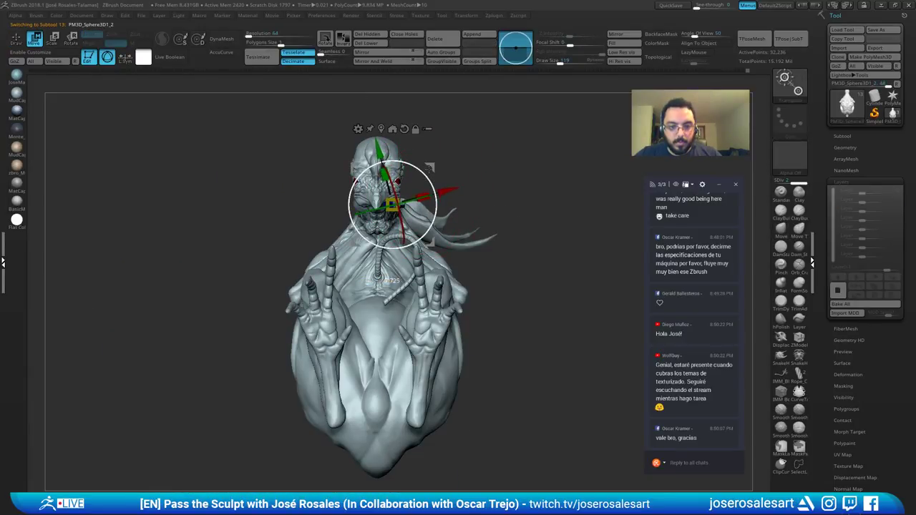
alt+click(458, 230)
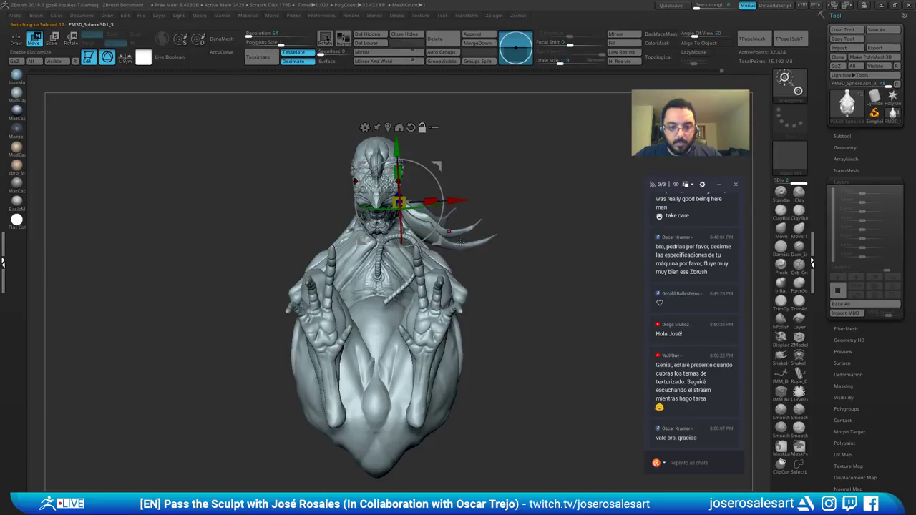
key(q)
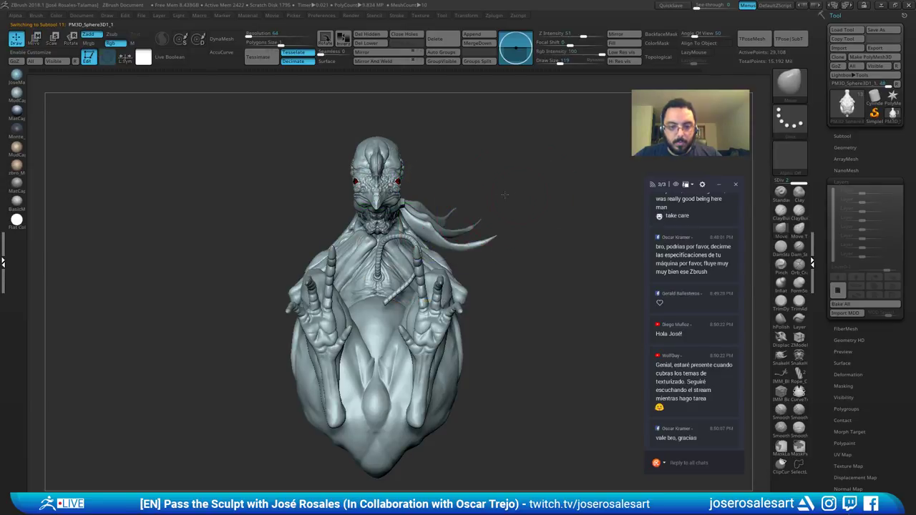
Step: Adjust the lowest spike's base against the neck with SnakeHook and Inflate at draw size 86
mouse_move(505, 194)
right_down()
mouse_move(504, 222)
mouse_move(519, 193)
mouse_move(523, 207)
mouse_move(516, 243)
right_up()
mouse_move(398, 169)
alt+right_down()
mouse_move(400, 222)
mouse_move(405, 149)
mouse_move(423, 129)
alt+right_up()
key(b)
key(s)
key(h)
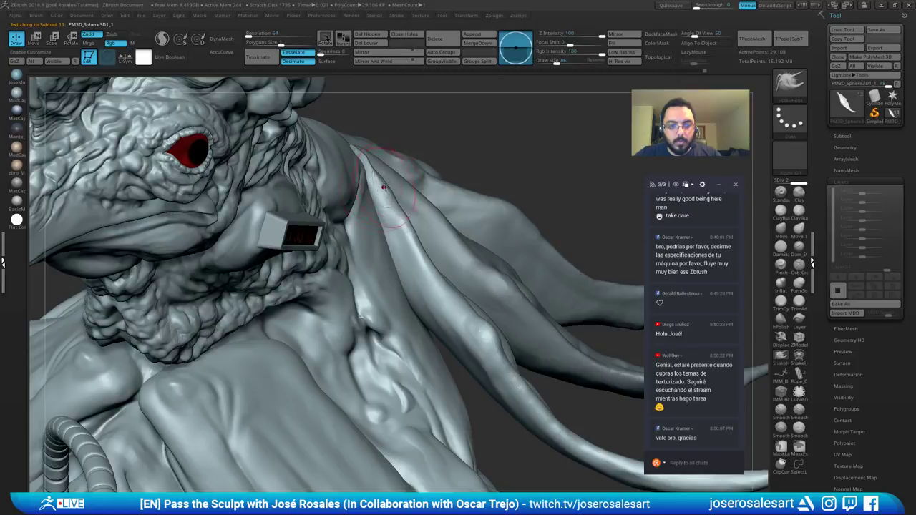
mouse_move(384, 188)
right_down()
mouse_move(356, 179)
mouse_move(365, 176)
mouse_move(347, 185)
mouse_move(374, 183)
mouse_move(379, 171)
right_up()
key(b)
key(i)
key(n)
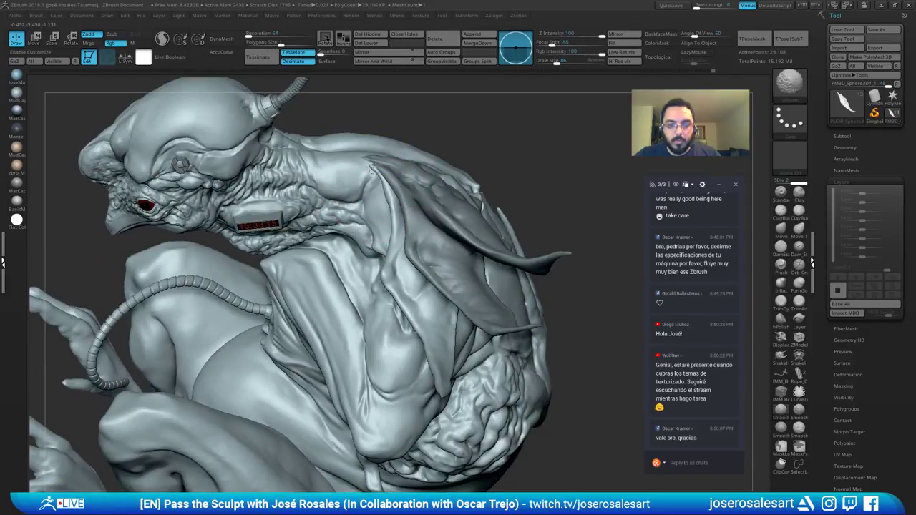
Step: Isolate the spike PM3D_Sphere3D1_2, smooth its surface at draw size 81, and show the whole creature again
mouse_move(384, 207)
ctrl+right_down()
mouse_move(383, 168)
mouse_move(363, 236)
mouse_move(383, 182)
mouse_move(315, 193)
mouse_move(318, 208)
mouse_move(479, 219)
ctrl+right_up()
mouse_move(474, 176)
right_down()
mouse_move(440, 134)
mouse_move(358, 147)
mouse_move(459, 172)
mouse_move(422, 172)
mouse_move(484, 152)
mouse_move(430, 153)
mouse_move(504, 164)
mouse_move(492, 188)
mouse_move(389, 194)
mouse_move(379, 127)
mouse_move(377, 179)
mouse_move(338, 202)
right_up()
alt+click(434, 156)
key(shift+s)
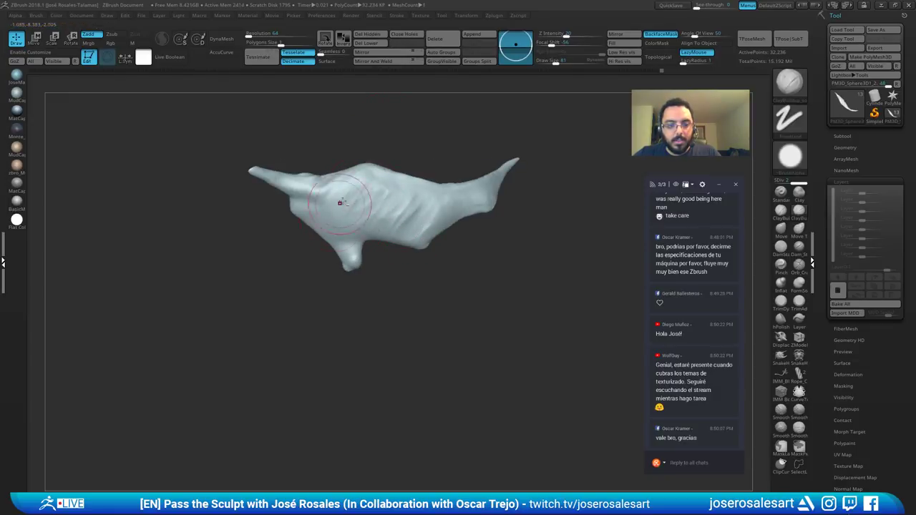
shift+drag(359, 211, 398, 217)
key(shift+s)
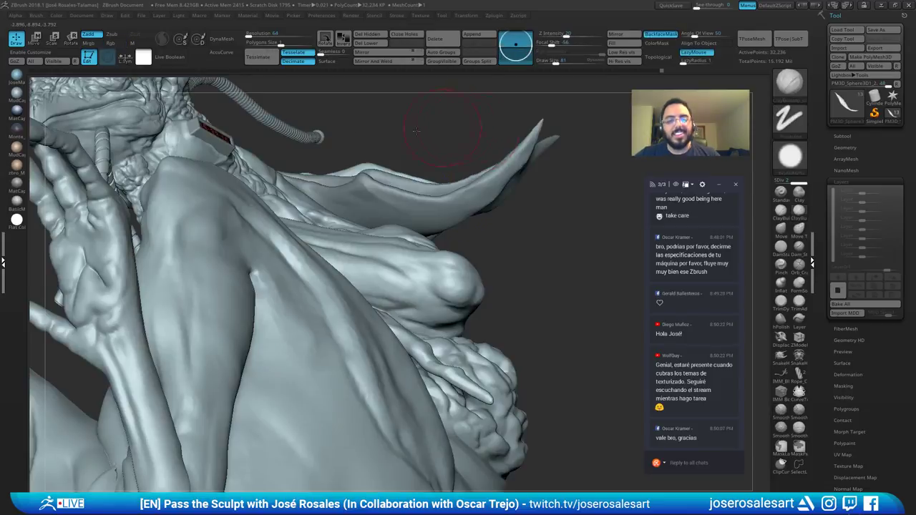
Step: Select the body and smooth its surface where the spikes attach to the neck at draw size 26
mouse_move(417, 131)
ctrl+right_down()
mouse_move(390, 161)
mouse_move(411, 204)
mouse_move(371, 181)
mouse_move(462, 150)
mouse_move(415, 159)
ctrl+right_up()
key(s)
drag(414, 162, 408, 162)
mouse_move(407, 162)
right_down()
mouse_move(380, 154)
mouse_move(302, 166)
mouse_move(362, 165)
mouse_move(395, 186)
mouse_move(381, 197)
mouse_move(394, 188)
mouse_move(395, 158)
mouse_move(393, 166)
right_up()
alt+click(390, 195)
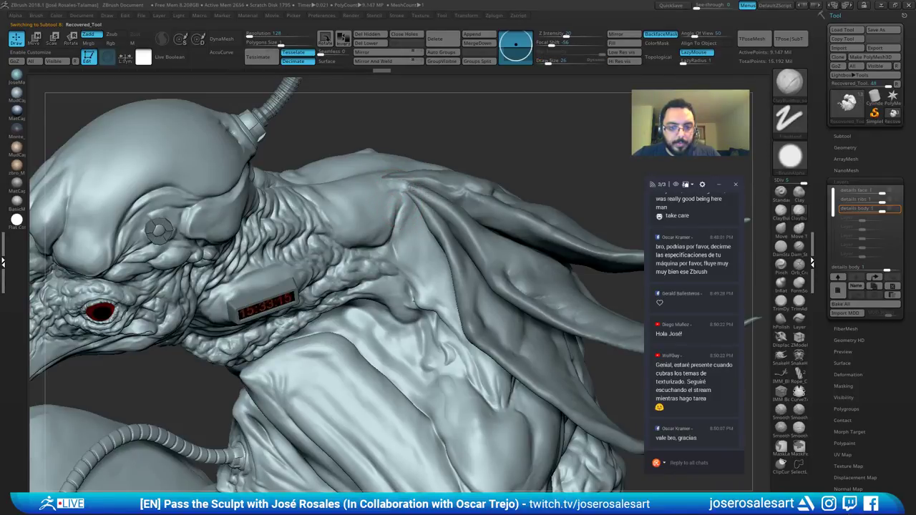
ctrl+right_drag(391, 180, 406, 178)
shift+drag(422, 188, 411, 185)
right_drag(383, 159, 380, 178)
shift+drag(370, 179, 374, 177)
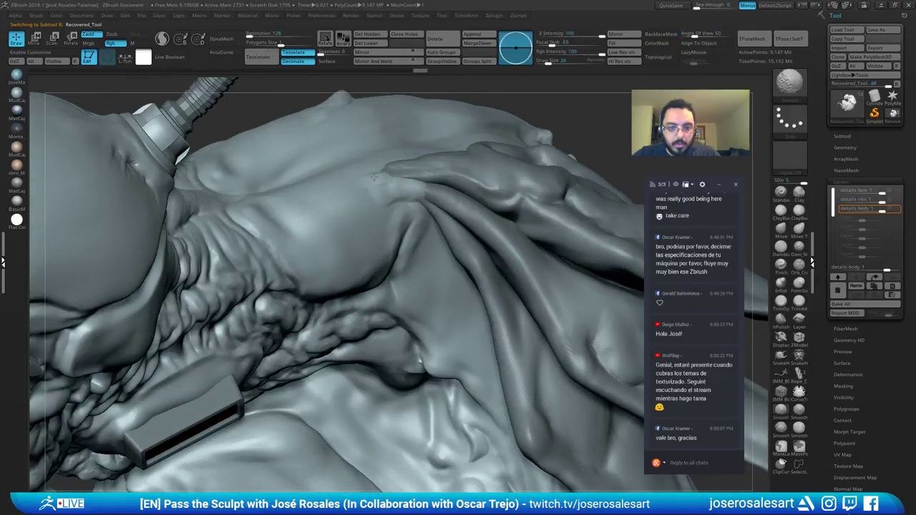
Step: Build up the body's skin around the spikes' root with ClayBuildup at draw size 26
right_drag(373, 177, 388, 147)
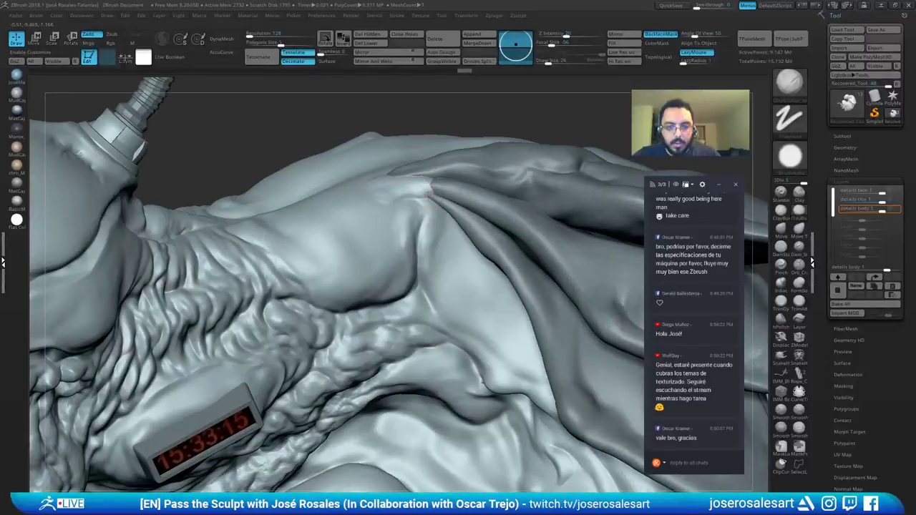
mouse_move(431, 188)
mouse_down()
mouse_move(452, 212)
mouse_move(440, 200)
mouse_up()
mouse_move(445, 186)
ctrl+right_down()
mouse_move(378, 121)
mouse_move(450, 148)
mouse_move(343, 152)
mouse_move(458, 179)
mouse_move(476, 165)
mouse_move(407, 179)
ctrl+right_up()
right_drag(363, 222, 398, 182)
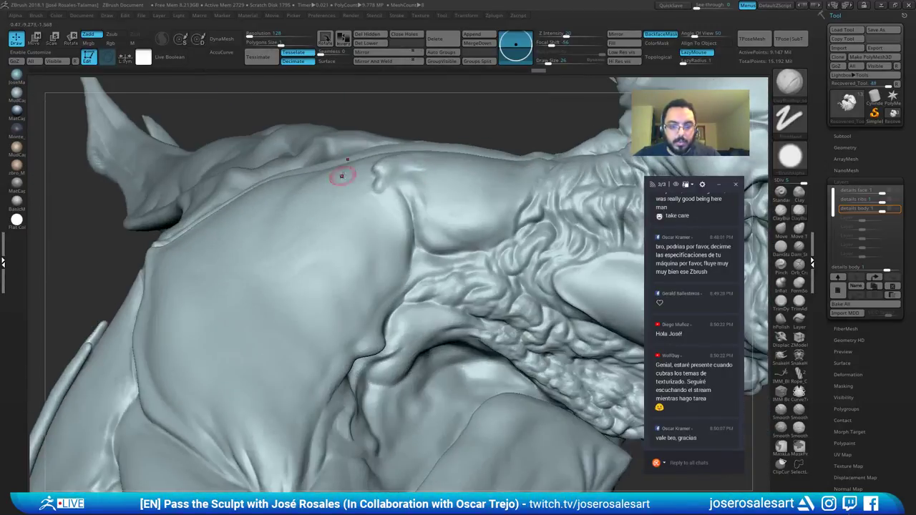
Step: Build up and smooth the neck skin just in front of the spikes' root with ClayBuildup at draw size 26
mouse_move(388, 148)
right_down()
mouse_move(330, 170)
mouse_move(366, 158)
mouse_move(341, 153)
mouse_move(334, 135)
mouse_move(315, 140)
mouse_move(329, 147)
mouse_move(326, 130)
mouse_move(327, 159)
right_up()
key(b)
key(d)
key(s)
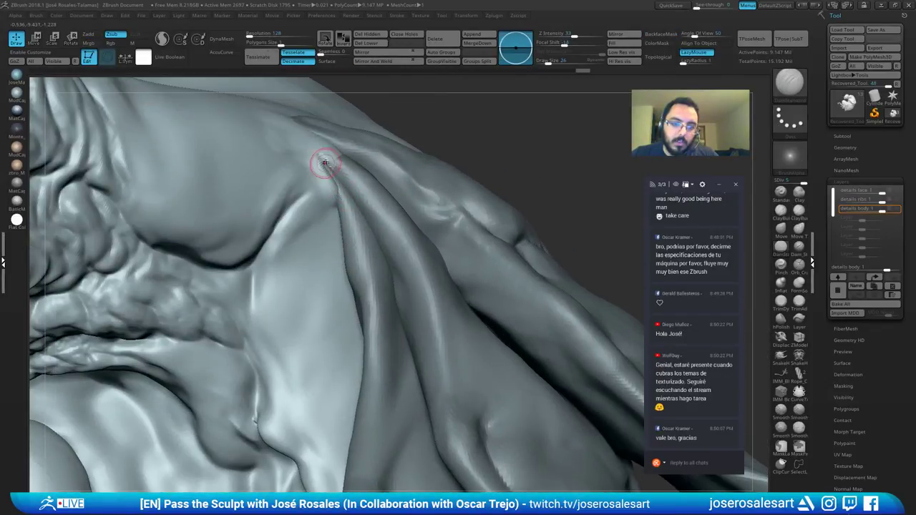
key(b)
key(c)
key(b)
shift+drag(310, 160, 318, 172)
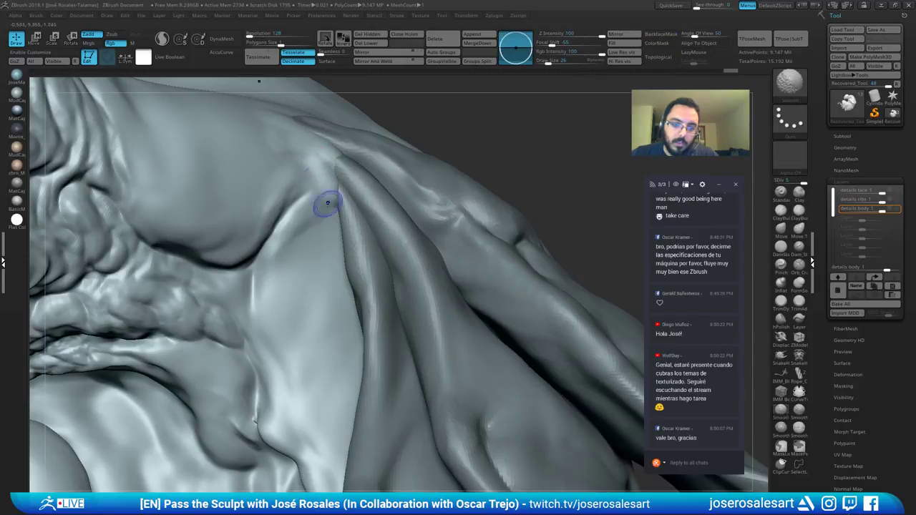
drag(317, 217, 332, 211)
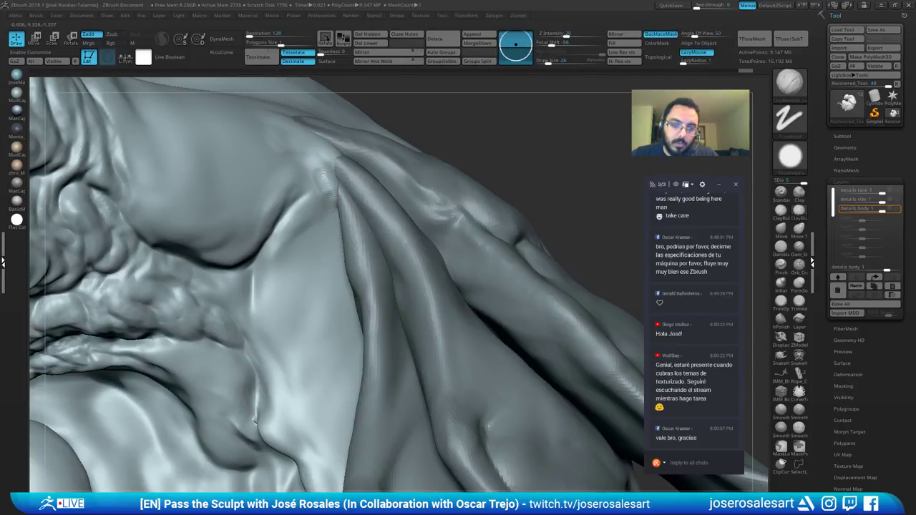
shift+drag(324, 173, 325, 215)
mouse_move(321, 233)
ctrl+right_down()
mouse_move(307, 182)
mouse_move(288, 215)
ctrl+right_up()
shift+drag(319, 187, 314, 172)
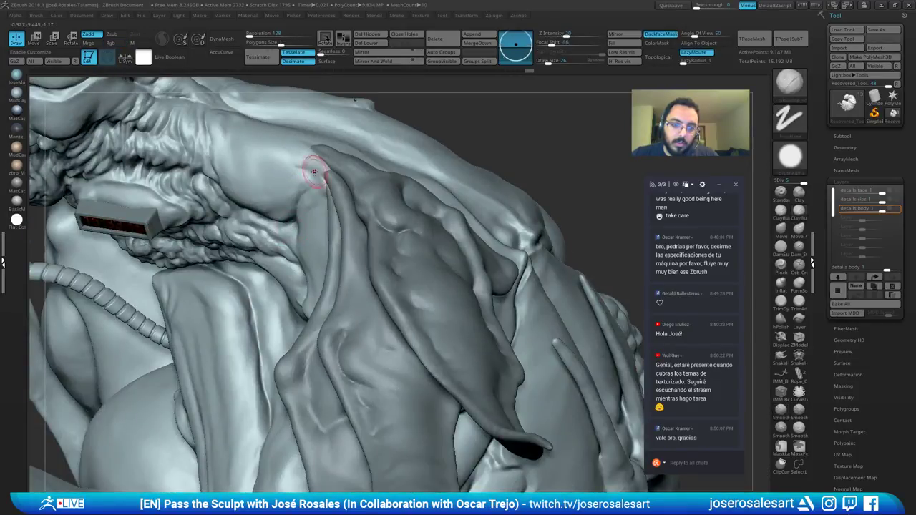
Step: Blend the bulge on the shoulder side into the spikes' root with alternating ClayBuildup and smoothing strokes at draw size 26
right_drag(313, 172, 296, 151)
right_drag(294, 187, 288, 166)
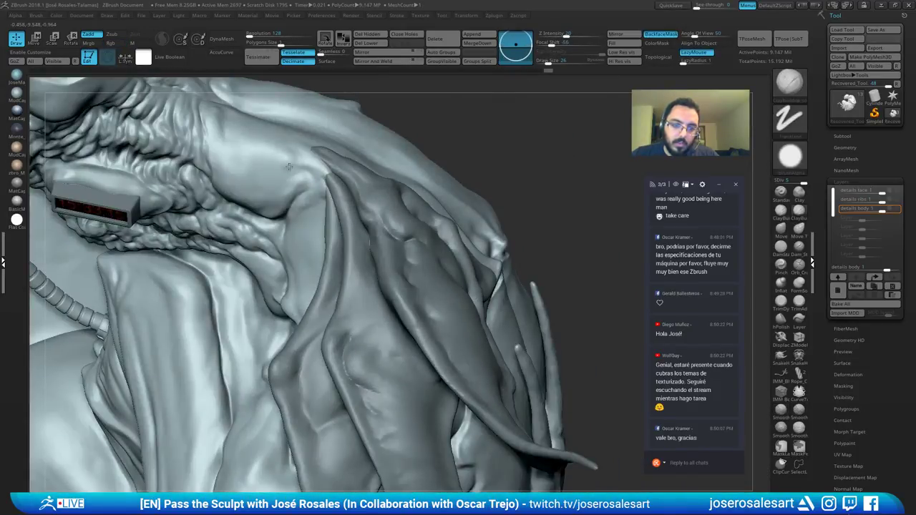
drag(301, 169, 309, 174)
right_drag(306, 176, 292, 202)
shift+drag(309, 182, 290, 180)
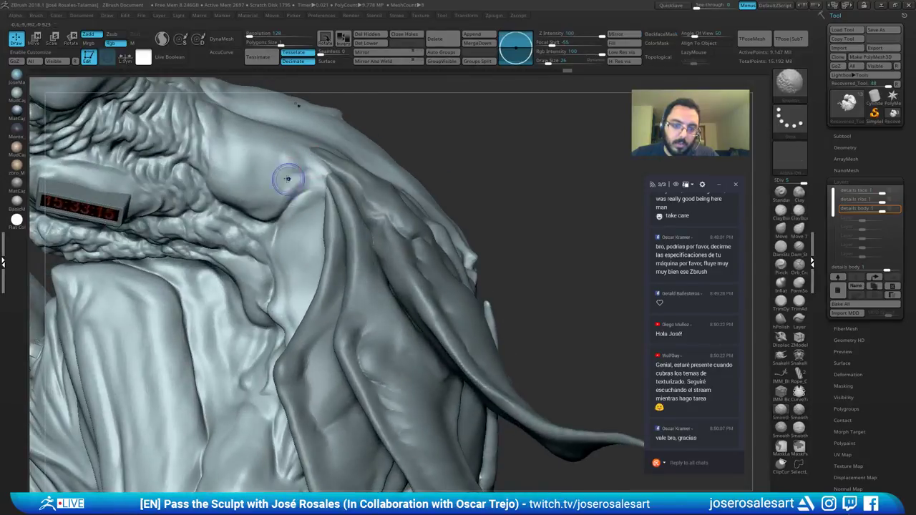
right_drag(292, 189, 292, 167)
drag(306, 166, 304, 164)
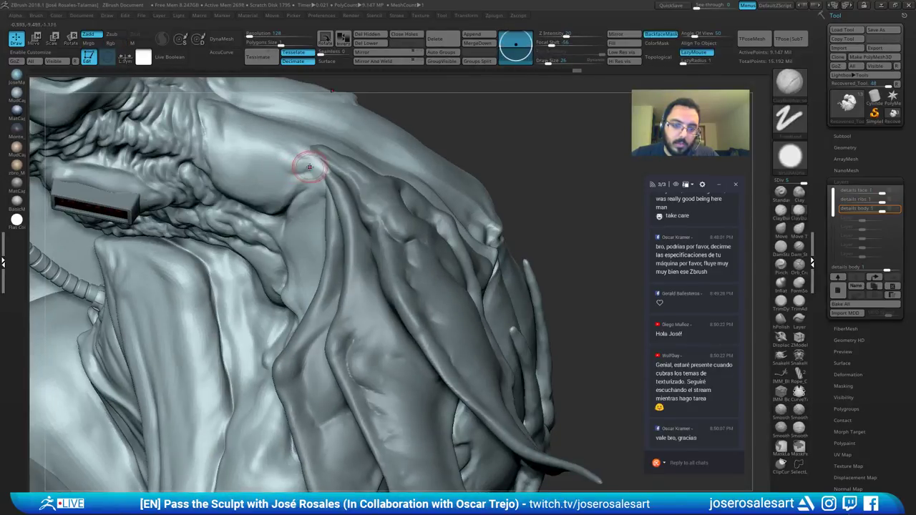
right_drag(304, 164, 296, 177)
shift+drag(295, 156, 285, 181)
right_drag(285, 181, 307, 160)
drag(308, 157, 314, 164)
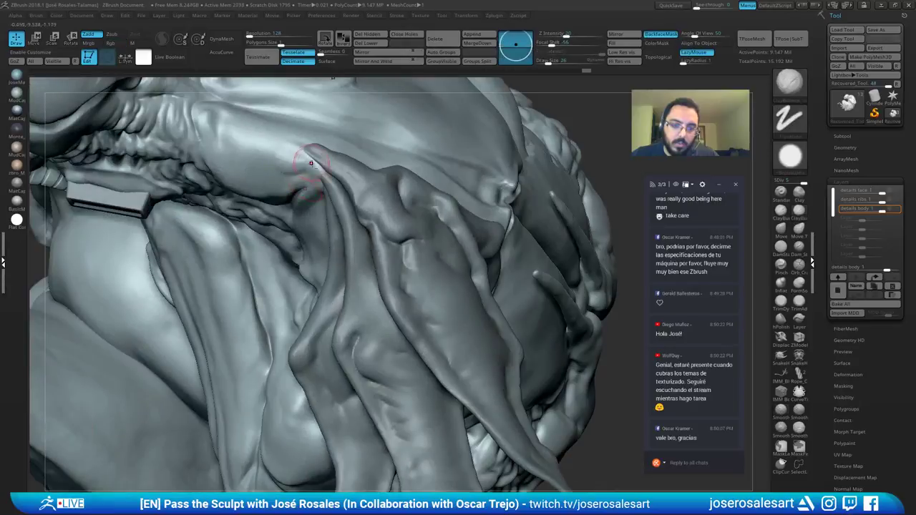
Step: Add clay on the body at the uppermost spike's pointed base and smooth the transition at draw size 19
mouse_move(313, 163)
right_down()
mouse_move(303, 186)
mouse_move(317, 179)
mouse_move(323, 202)
right_up()
right_drag(339, 112, 342, 129)
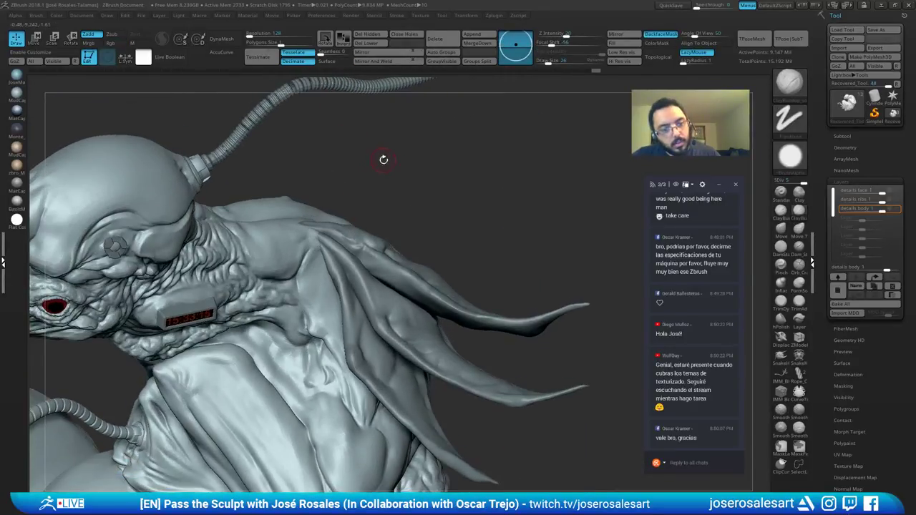
right_drag(384, 160, 322, 195)
right_drag(261, 240, 280, 308)
right_drag(335, 194, 333, 192)
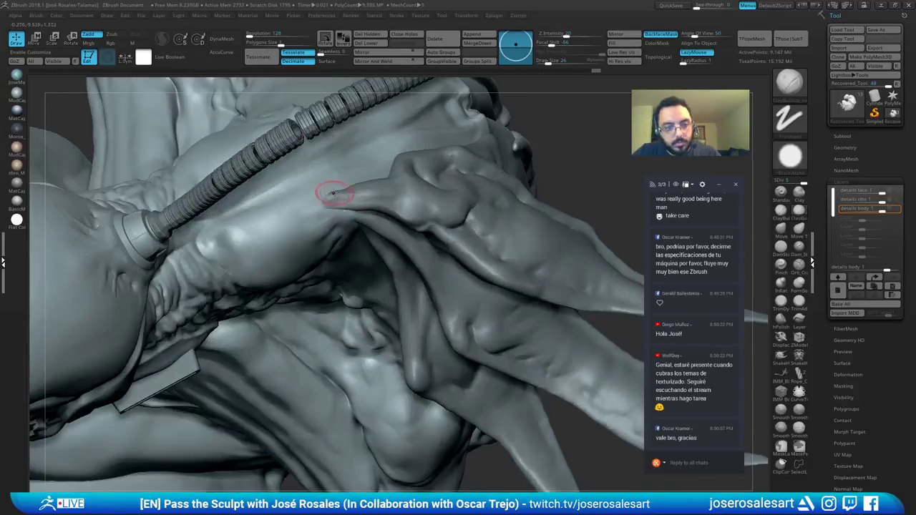
drag(321, 197, 327, 191)
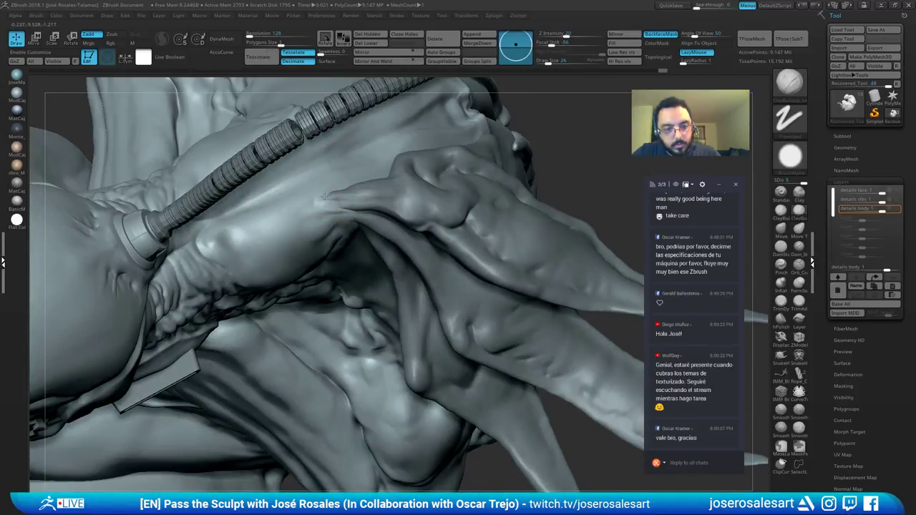
shift+drag(333, 201, 334, 205)
mouse_move(335, 199)
right_down()
mouse_move(352, 201)
mouse_move(356, 191)
right_up()
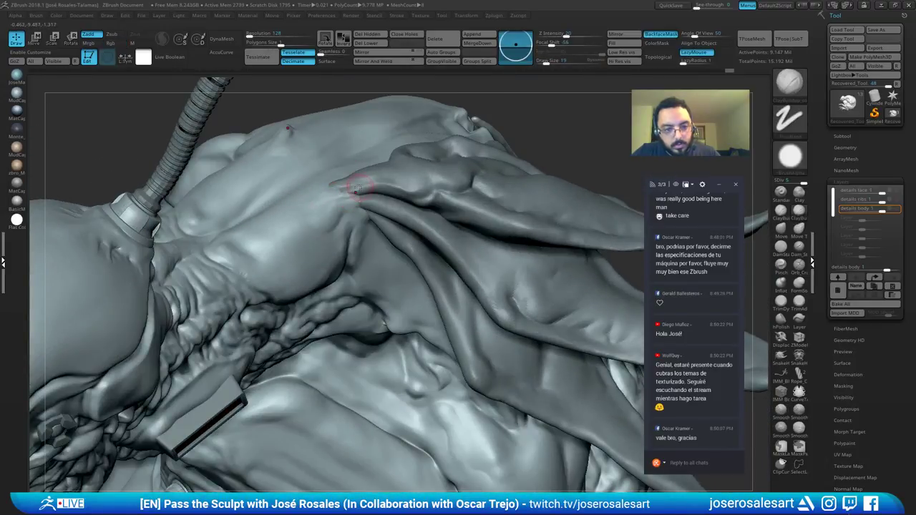
shift+drag(363, 186, 345, 192)
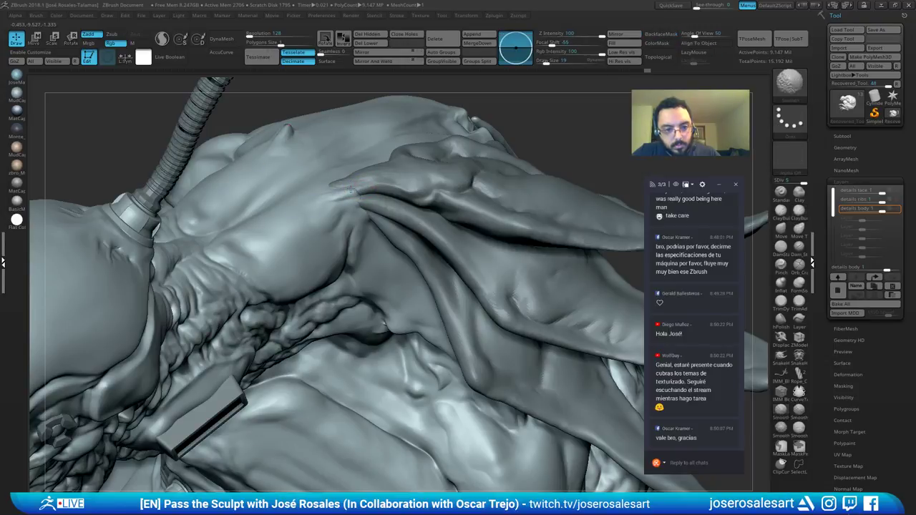
right_drag(345, 190, 331, 190)
shift+drag(331, 189, 327, 193)
right_drag(260, 232, 315, 200)
shift+drag(315, 199, 326, 202)
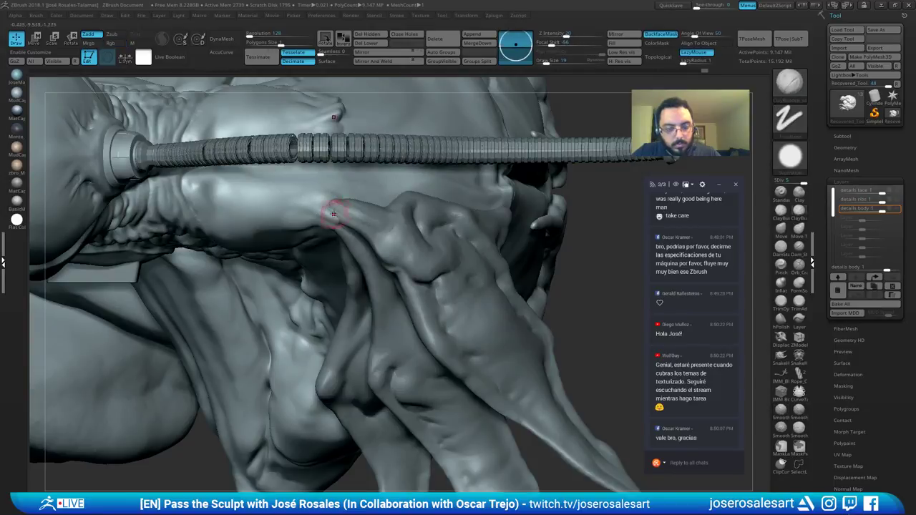
Step: Carve creases into the neck skin between the spikes' bases with DamStandard at draw size 19, softening them where needed
mouse_move(337, 208)
right_down()
mouse_move(326, 165)
mouse_move(325, 197)
mouse_move(333, 182)
mouse_move(473, 158)
right_up()
key(b)
key(d)
key(s)
mouse_move(520, 189)
right_down()
mouse_move(523, 205)
mouse_move(475, 211)
right_up()
mouse_move(305, 208)
right_down()
mouse_move(321, 210)
mouse_move(344, 247)
right_up()
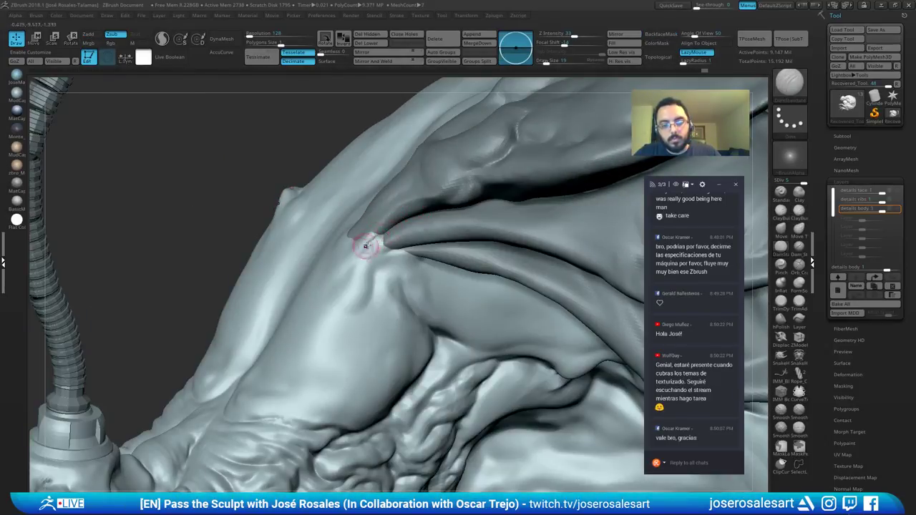
right_drag(352, 255, 380, 227)
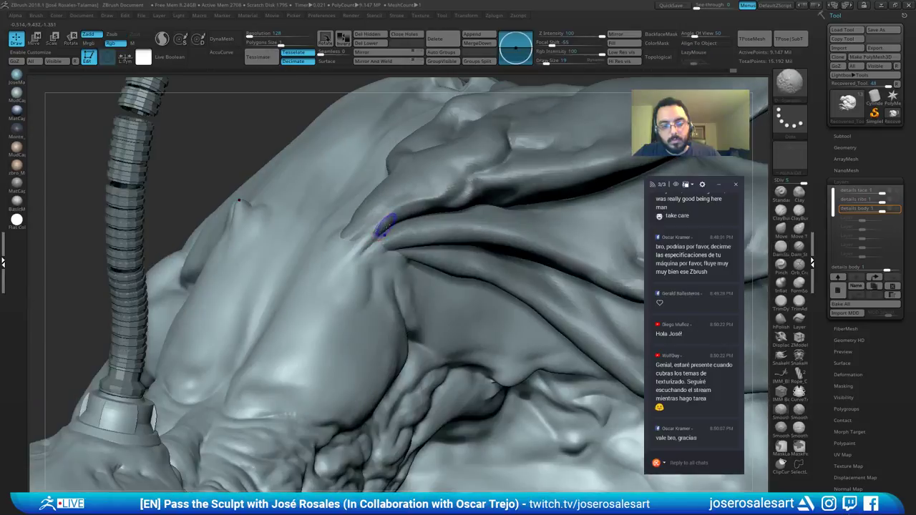
shift+drag(380, 227, 377, 236)
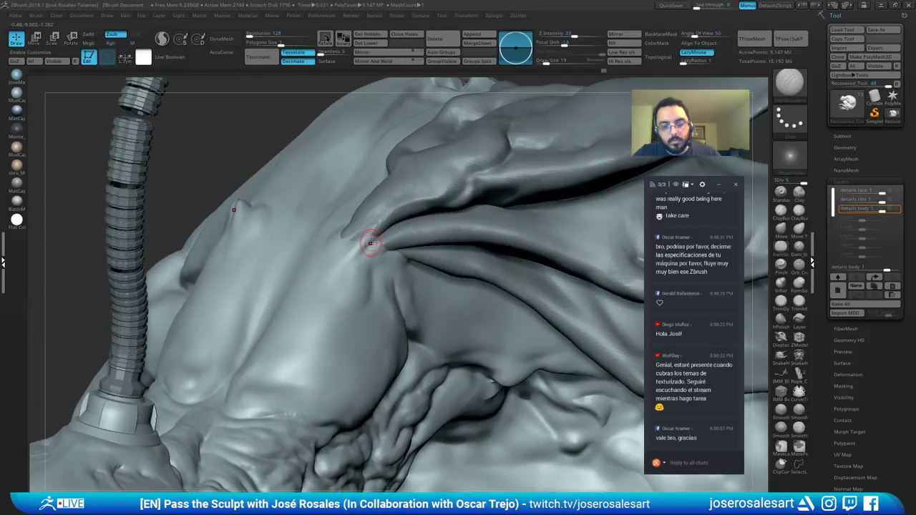
right_drag(370, 243, 399, 253)
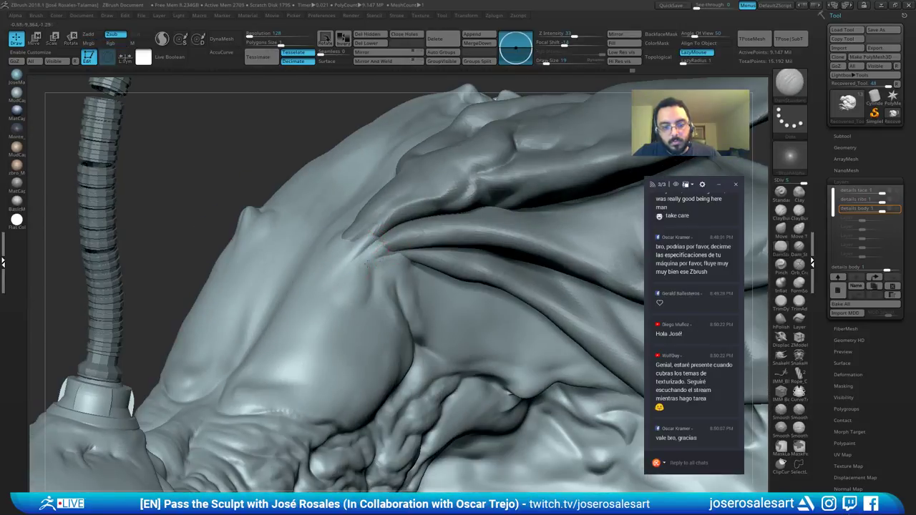
drag(393, 253, 359, 264)
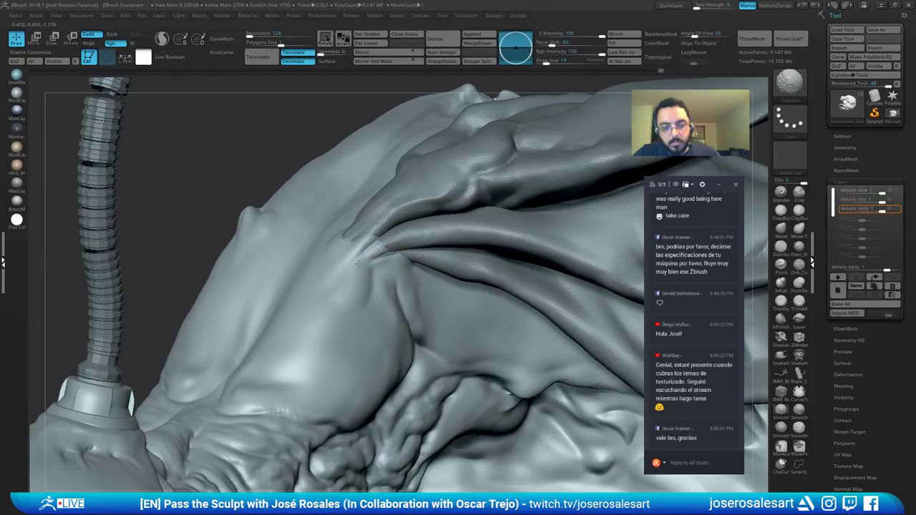
Step: Fill the skin beside the new creases with ClayBuildup at draw size 19 and smooth it into the neck
key(2)
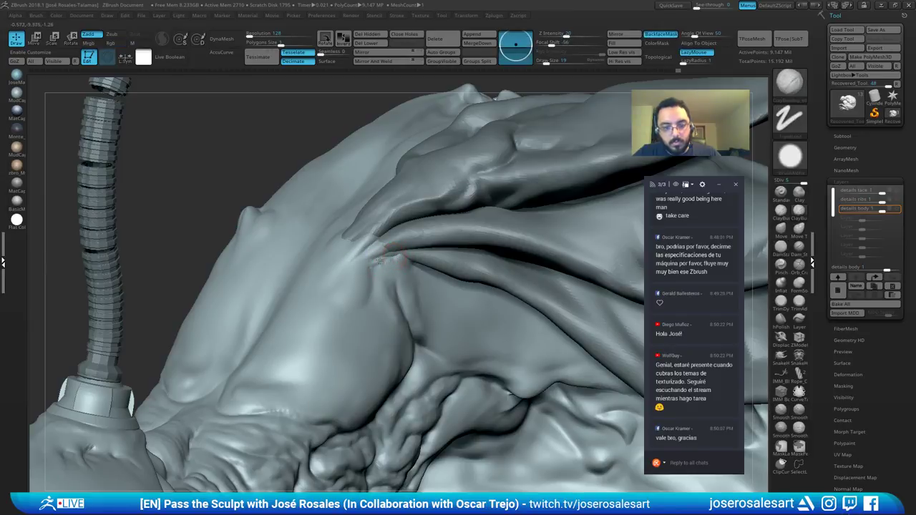
drag(390, 258, 377, 266)
mouse_move(379, 271)
right_down()
mouse_move(395, 256)
mouse_move(370, 241)
right_up()
shift+drag(370, 241, 362, 239)
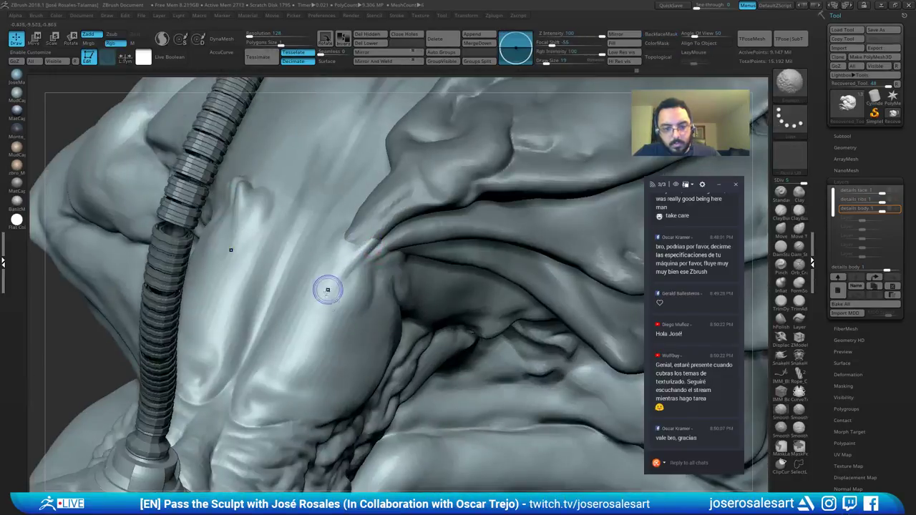
Step: Examine the spikes' placement on the whole creature from the side, front and back, with the spike PM3D_Sphere3D1_1 selected
mouse_move(376, 253)
right_down()
mouse_move(398, 307)
mouse_move(418, 248)
mouse_move(610, 165)
right_up()
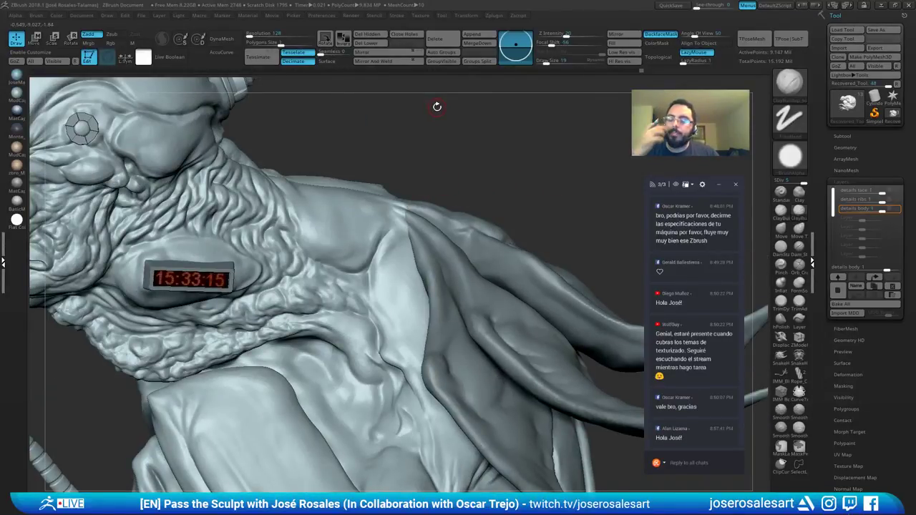
alt+drag(480, 201, 456, 203)
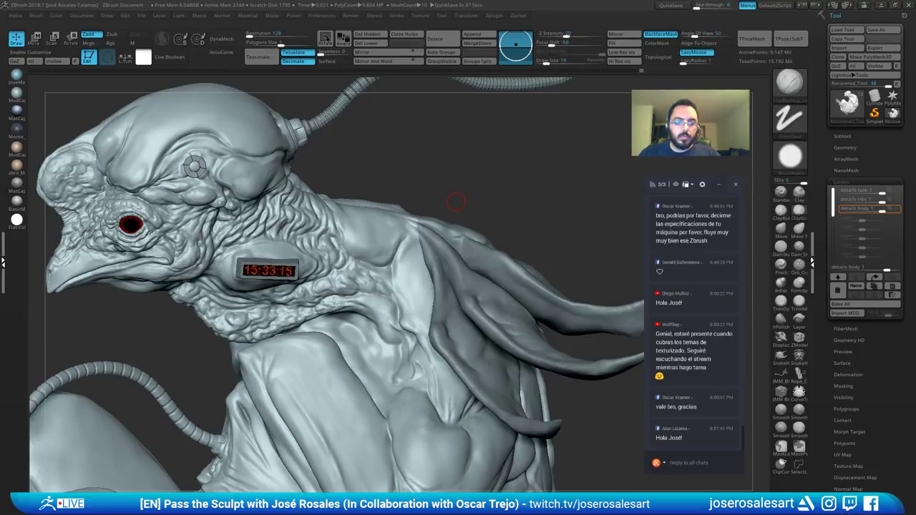
mouse_move(520, 215)
alt+mouse_down()
mouse_move(479, 207)
mouse_move(464, 190)
mouse_move(422, 190)
mouse_move(461, 251)
alt+mouse_up()
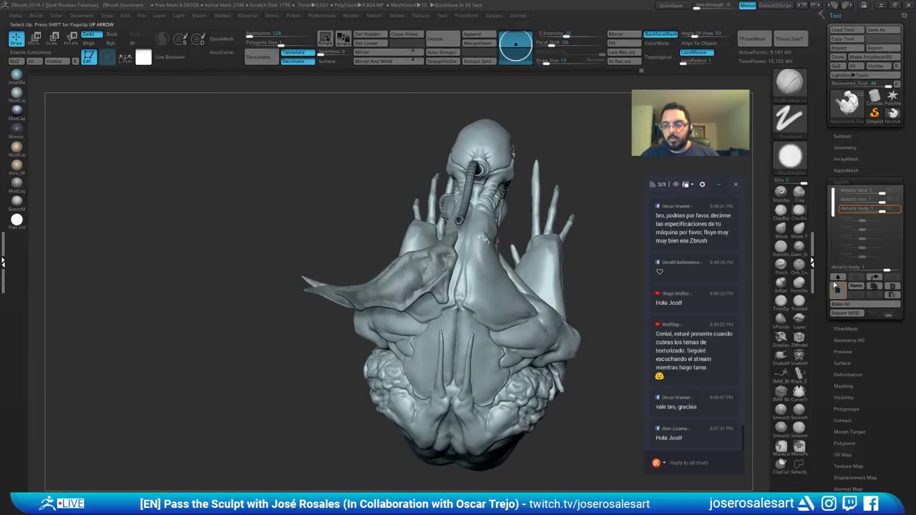
mouse_move(466, 310)
right_down()
mouse_move(521, 259)
mouse_move(510, 248)
mouse_move(531, 237)
mouse_move(453, 184)
right_up()
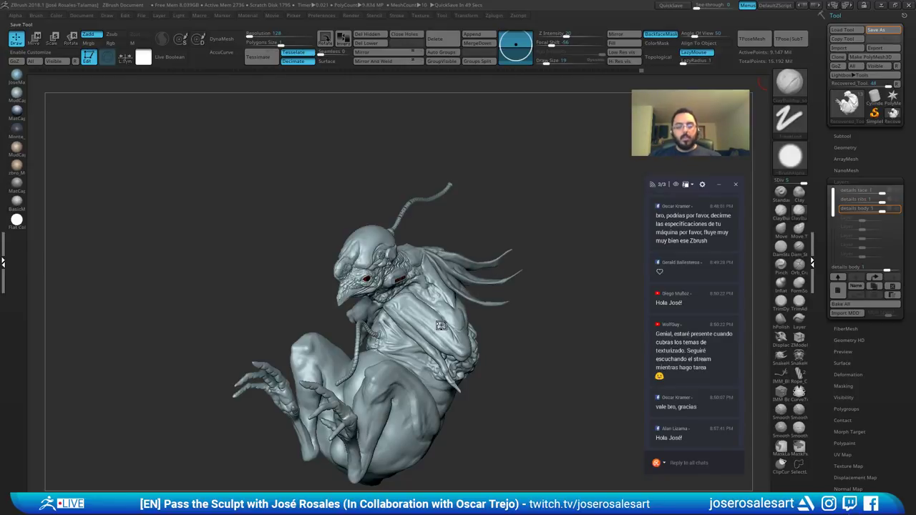
alt+click(494, 305)
drag(527, 299, 436, 304)
alt+drag(573, 301, 425, 309)
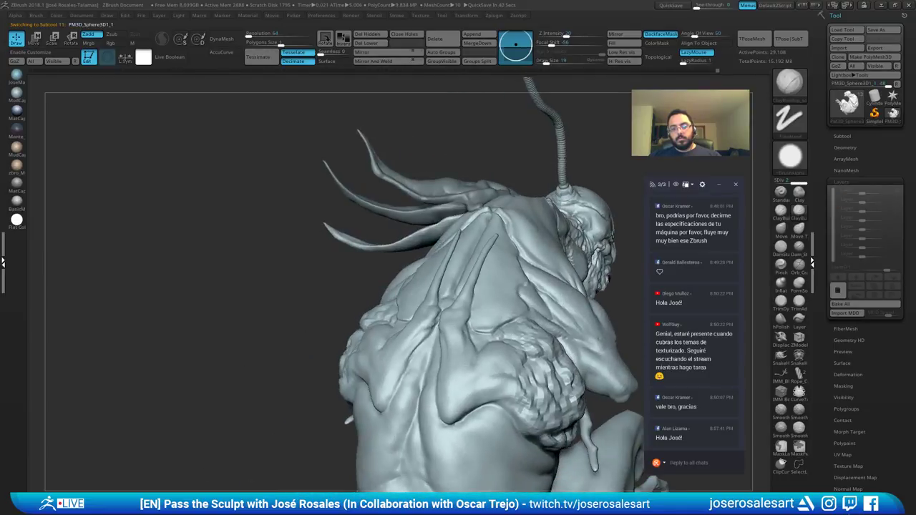
drag(308, 351, 415, 337)
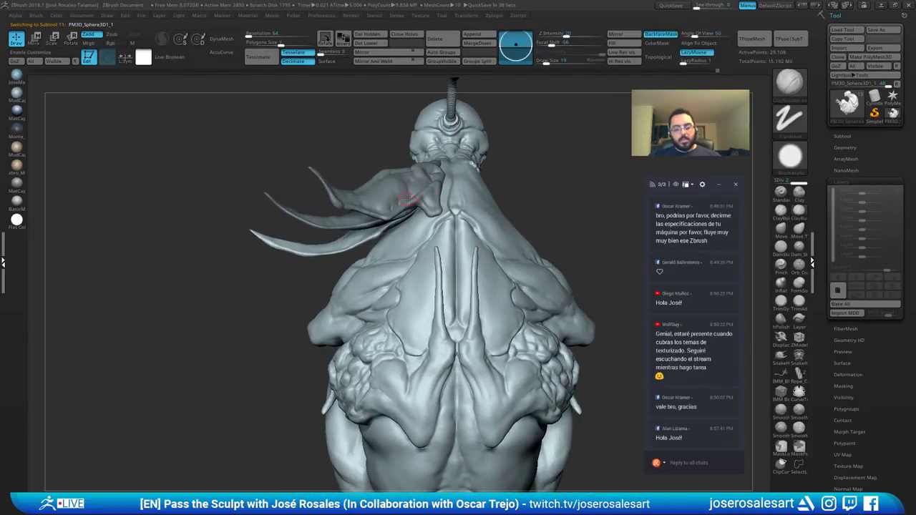
Step: Duplicate the lowest back spike and offset the copy from the original with the move gizmo
mouse_move(363, 247)
mouse_down()
mouse_move(445, 259)
mouse_move(364, 244)
mouse_move(344, 224)
mouse_up()
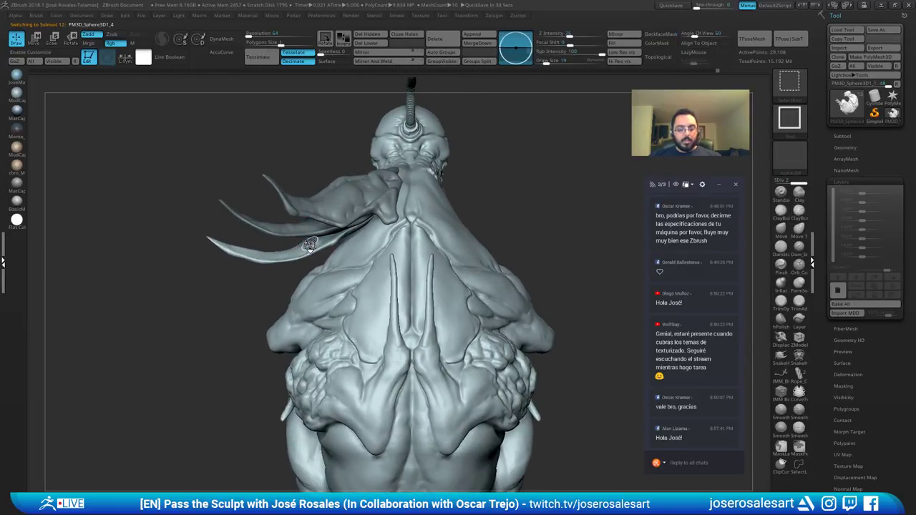
key(ctrl+shift+d)
alt+right_drag(352, 217, 370, 235)
key(w)
drag(321, 188, 327, 200)
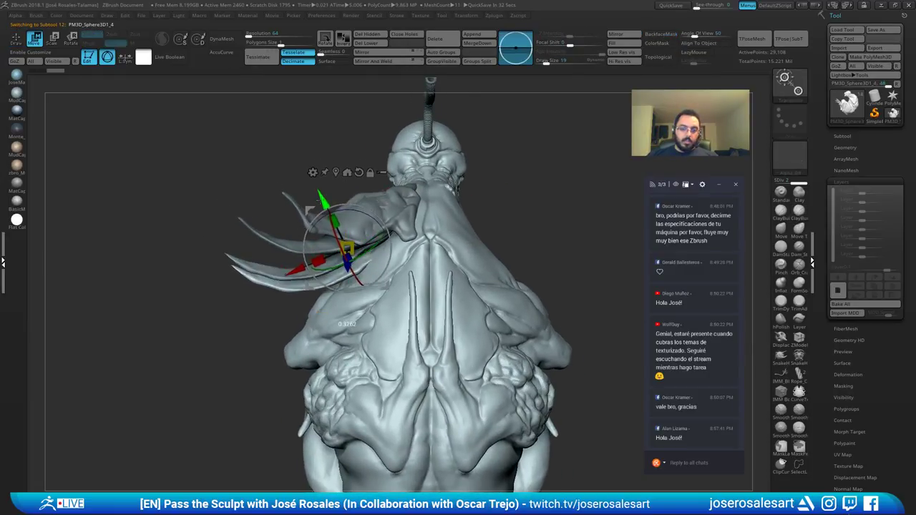
Step: Place the gizmo's pivot at the duplicated spike's base, and rotate and move the copy to fan out between its neighbours
right_drag(326, 242, 380, 226)
alt+drag(367, 199, 393, 164)
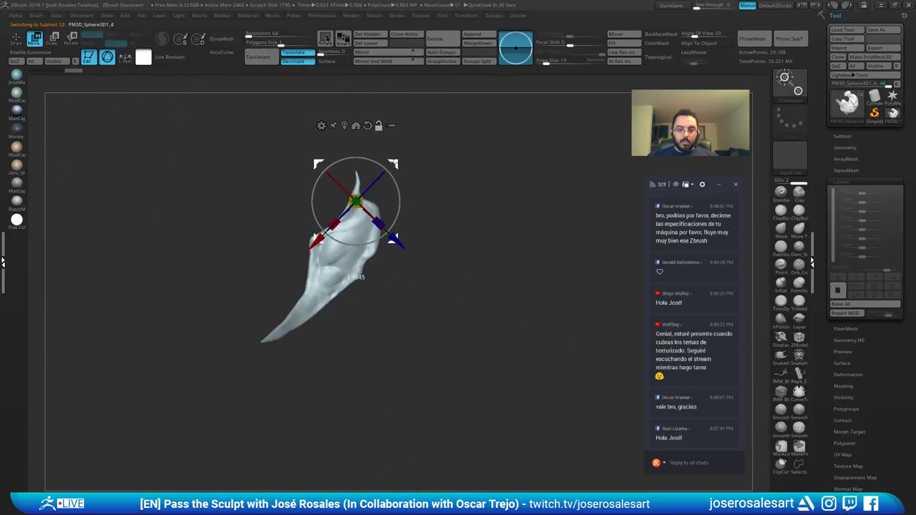
right_drag(386, 263, 380, 221)
drag(389, 222, 389, 223)
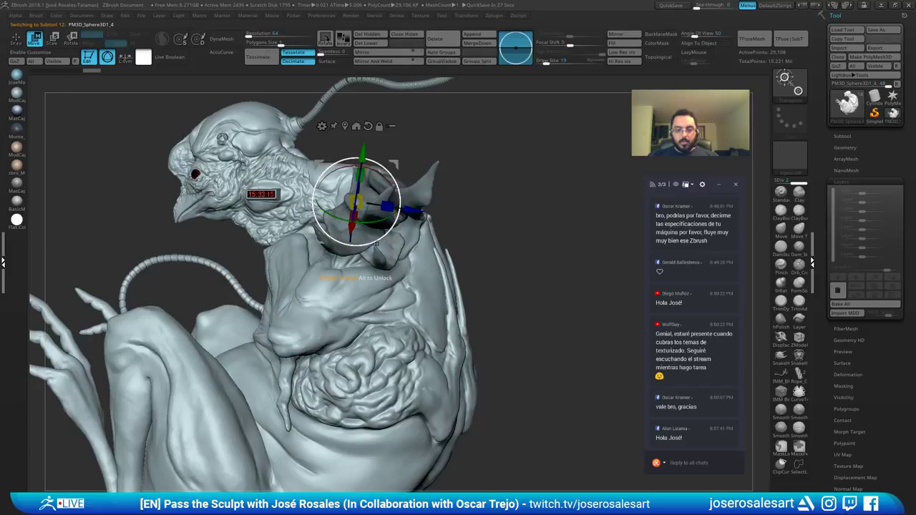
mouse_move(393, 257)
right_down()
mouse_move(371, 256)
mouse_move(393, 261)
right_up()
drag(407, 201, 422, 203)
right_drag(454, 219, 390, 272)
drag(342, 146, 340, 141)
right_drag(351, 187, 401, 204)
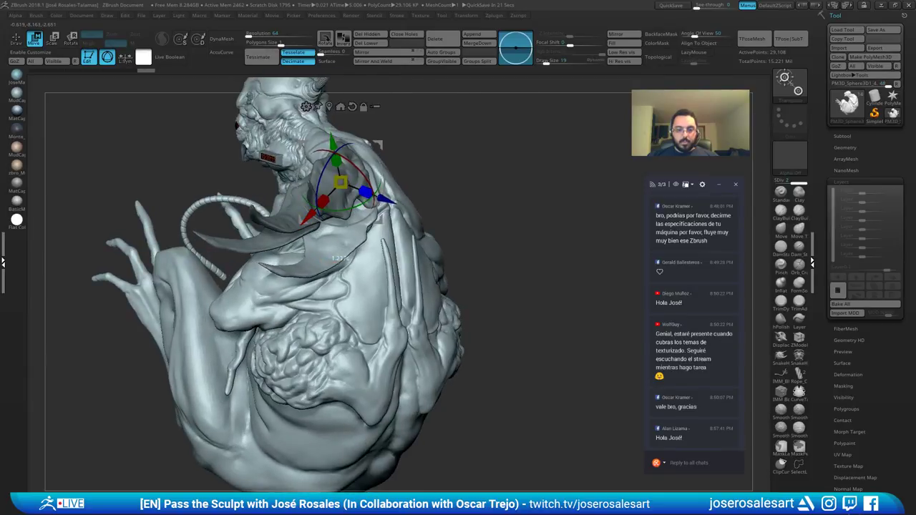
drag(350, 210, 366, 207)
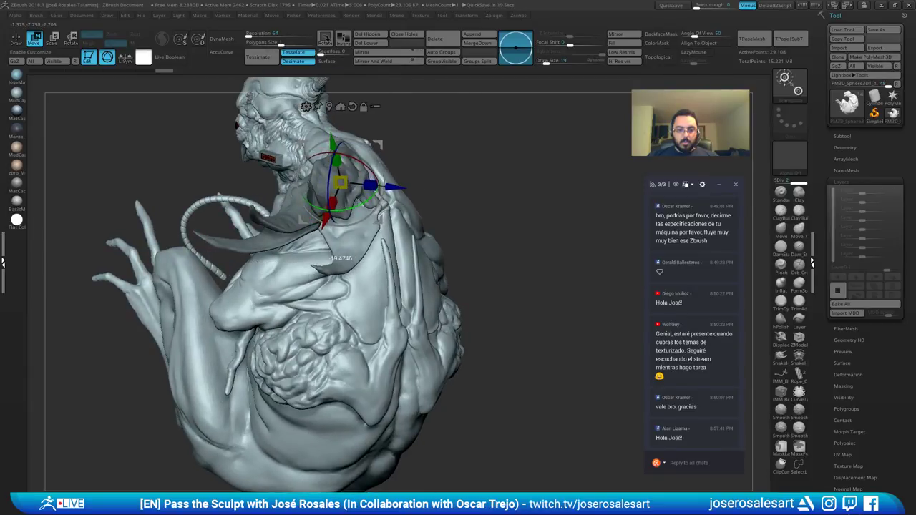
mouse_move(367, 207)
right_down()
mouse_move(320, 202)
mouse_move(377, 214)
mouse_move(481, 262)
mouse_move(421, 243)
mouse_move(426, 265)
right_up()
Step: Return to sculpting the duplicated spike with draw size 104 and clear its mask
key(q)
shift+drag(424, 237, 405, 252)
right_drag(410, 250, 450, 252)
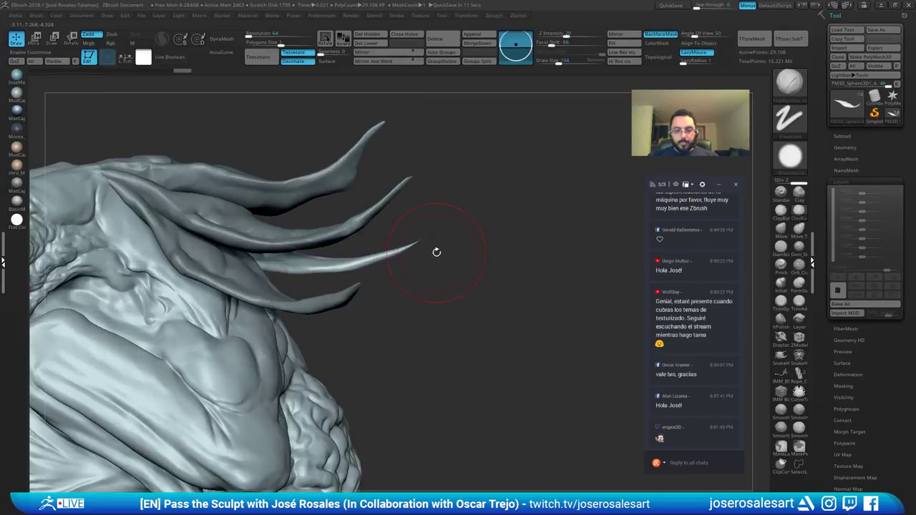
ctrl+drag(466, 245, 476, 307)
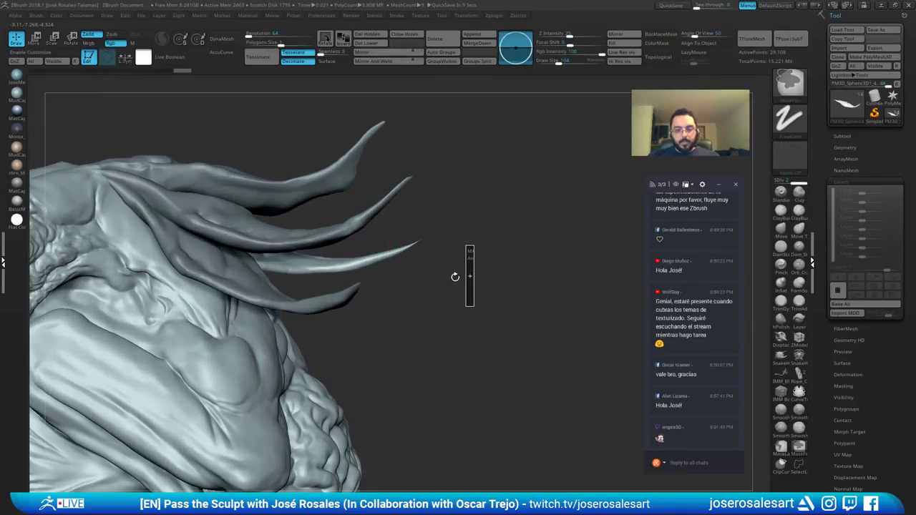
Step: Thicken the duplicated spike's thin tip using the Inflat brush at draw size 77
key(bracketleft)
ctrl+right_drag(439, 264, 433, 248)
key(b)
key(i)
key(n)
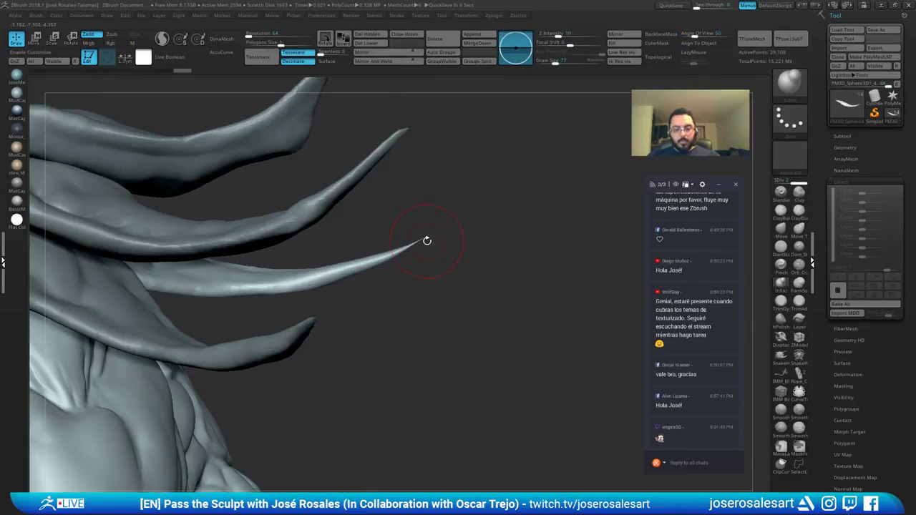
mouse_move(428, 240)
mouse_down()
mouse_move(372, 258)
mouse_move(381, 257)
mouse_up()
Step: Set up the Move brush at draw size 90 and smooth the bulbous end of the duplicated spike
key(b)
key(m)
key(v)
ctrl+right_drag(393, 260, 372, 275)
right_drag(351, 272, 396, 248)
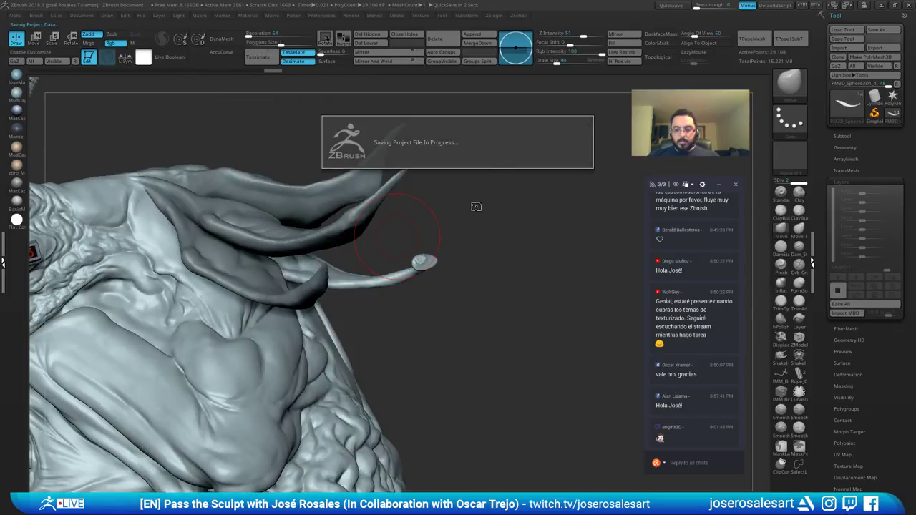
mouse_move(486, 251)
right_down()
mouse_move(478, 246)
mouse_move(434, 306)
right_up()
shift+drag(405, 347, 409, 341)
ctrl+right_drag(434, 296, 516, 302)
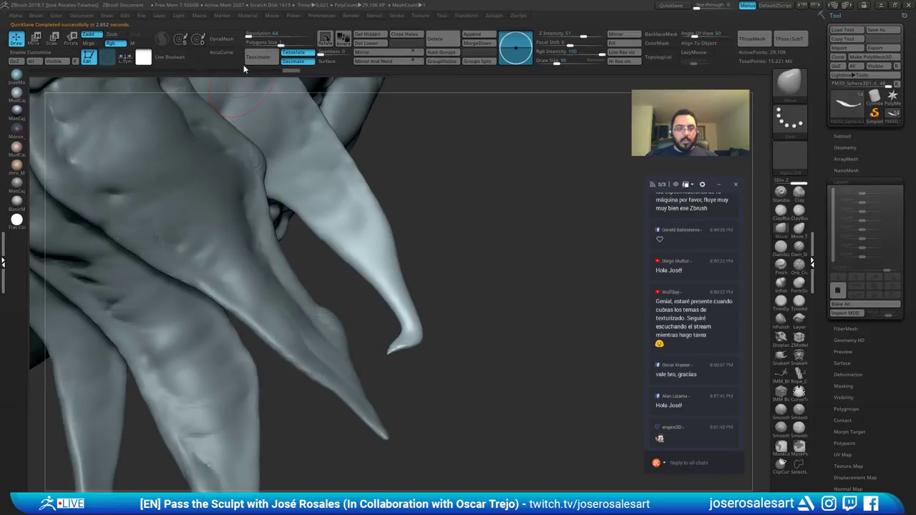
Step: Convert the spike to DynaMesh at resolution 64 without freezing subdivision levels, smooth its hooked tip and remesh it
click(221, 39)
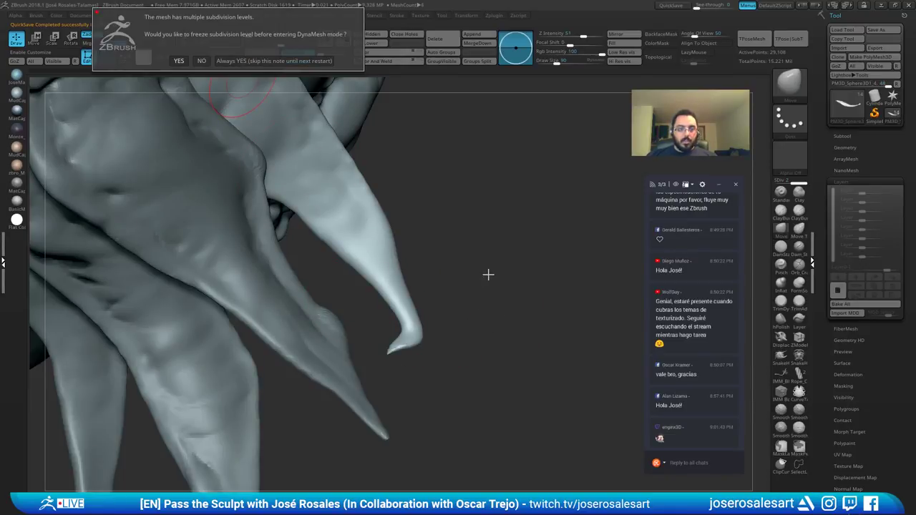
click(201, 63)
ctrl+right_drag(485, 311, 429, 308)
shift+drag(403, 345, 408, 333)
ctrl+drag(458, 293, 453, 277)
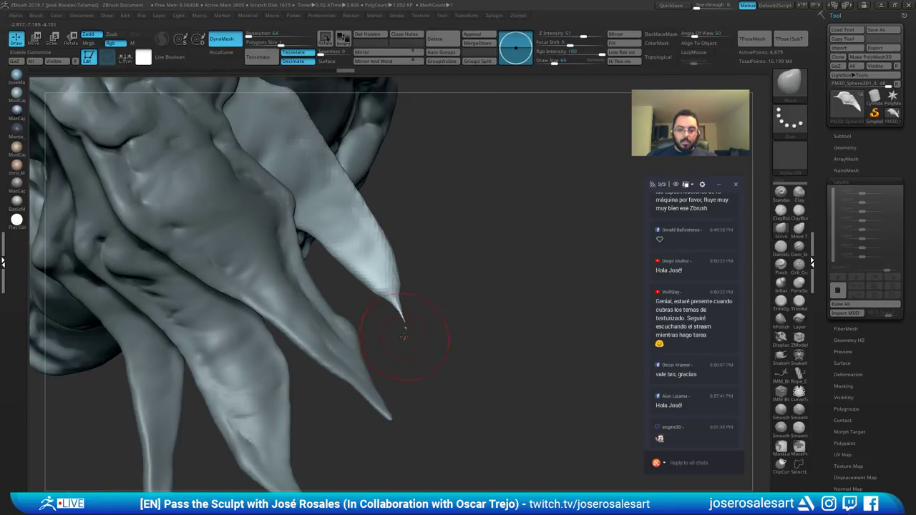
Step: Remesh the spike again and smooth the sharp remainder of its tip from a closer angle
ctrl+right_drag(405, 337, 407, 336)
ctrl+drag(461, 284, 492, 343)
right_drag(429, 344, 393, 287)
shift+drag(396, 289, 396, 297)
Step: Inflate the very end of the shortened spike using the Inflat brush at draw size 51
key(b)
key(i)
key(n)
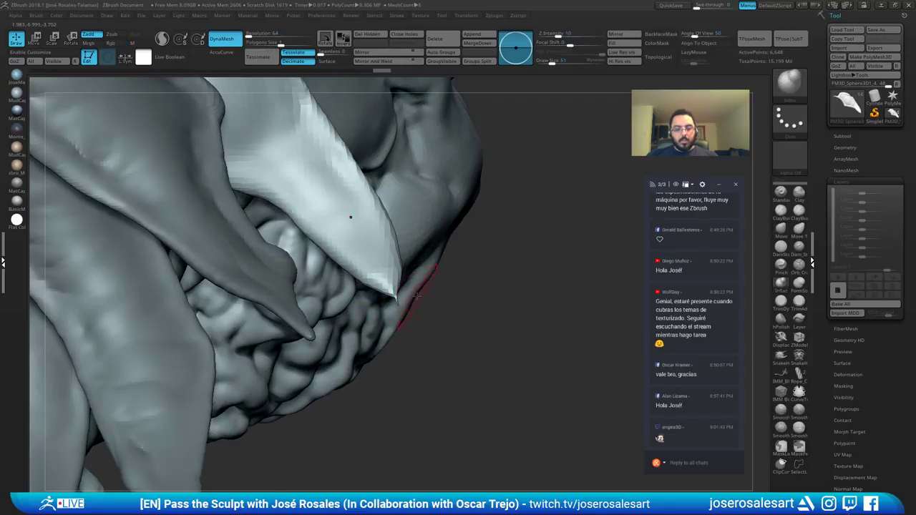
right_drag(421, 295, 425, 323)
drag(399, 309, 396, 304)
right_drag(416, 299, 454, 327)
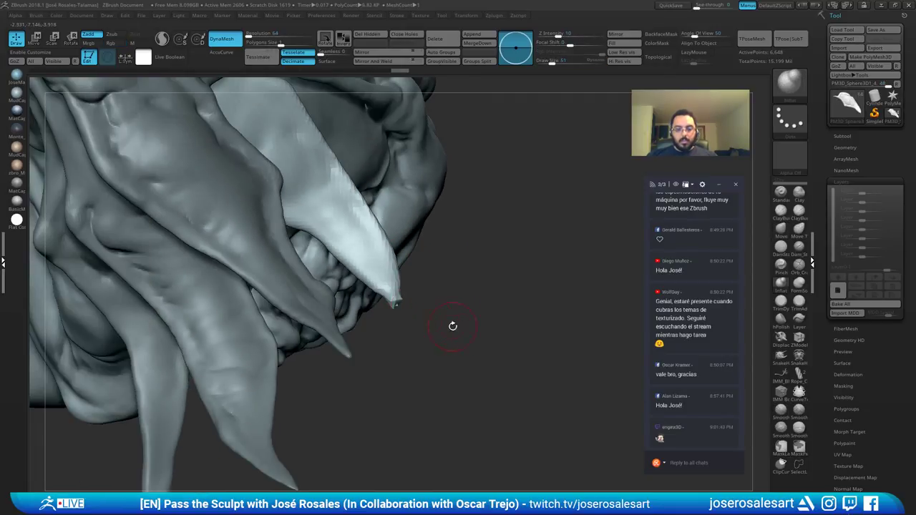
Step: Alternate DynaMesh remeshing and smoothing on the inflated tip to clean up its shape
ctrl+drag(474, 291, 500, 365)
shift+drag(395, 291, 397, 310)
ctrl+drag(454, 294, 469, 338)
mouse_move(407, 306)
right_down()
mouse_move(398, 322)
mouse_move(398, 310)
right_up()
shift+drag(398, 308, 397, 304)
mouse_move(397, 306)
right_down()
mouse_move(369, 366)
mouse_move(374, 286)
mouse_move(343, 308)
mouse_move(399, 274)
mouse_move(391, 290)
mouse_move(409, 249)
mouse_move(387, 293)
right_up()
Step: Reshape the spike's outer end from behind and from the side using the Move brush, enlarging it to draw size 109
key(b)
key(m)
key(v)
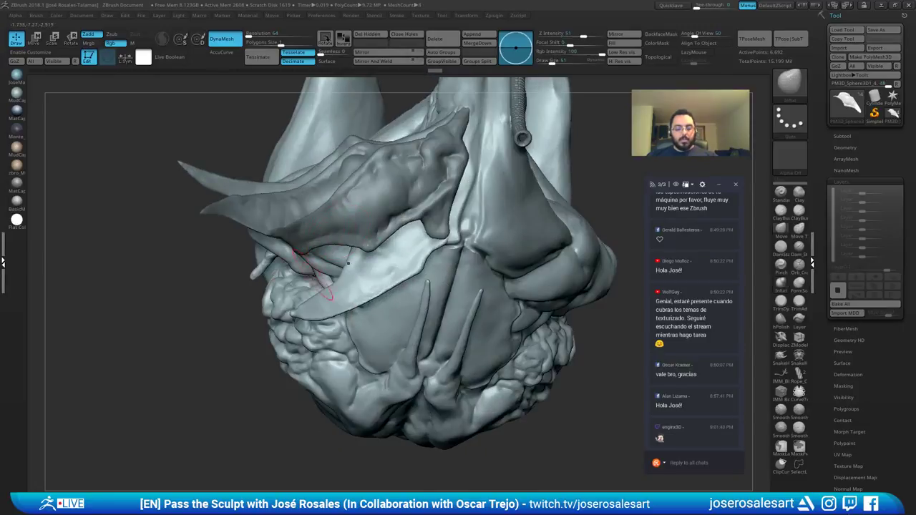
key(s)
drag(321, 287, 328, 288)
mouse_move(322, 290)
right_down()
mouse_move(342, 283)
mouse_move(315, 304)
right_up()
drag(321, 318, 316, 314)
mouse_move(317, 313)
right_down()
mouse_move(344, 325)
mouse_move(311, 290)
mouse_move(279, 287)
right_up()
drag(246, 283, 260, 286)
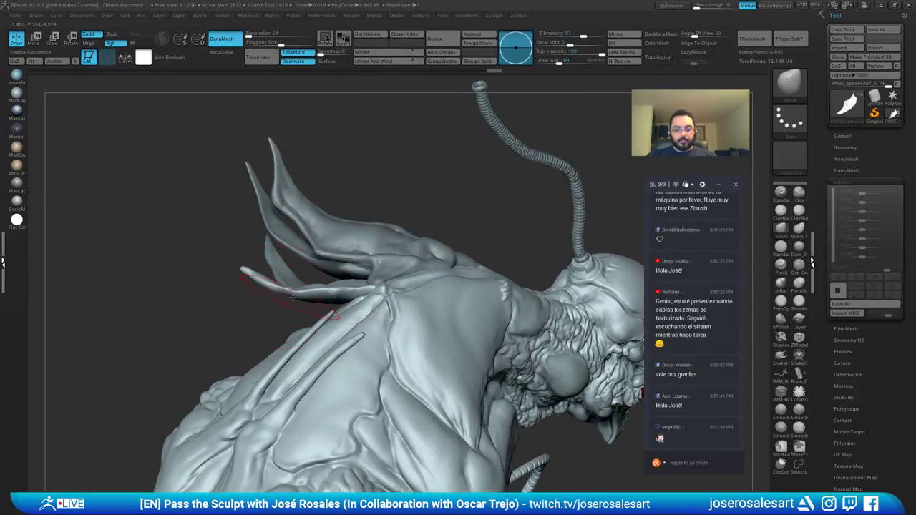
Step: Remesh the reshaped spike with DynaMesh after checking its silhouette from the side
mouse_move(272, 284)
ctrl+right_down()
mouse_move(292, 218)
mouse_move(353, 234)
ctrl+right_up()
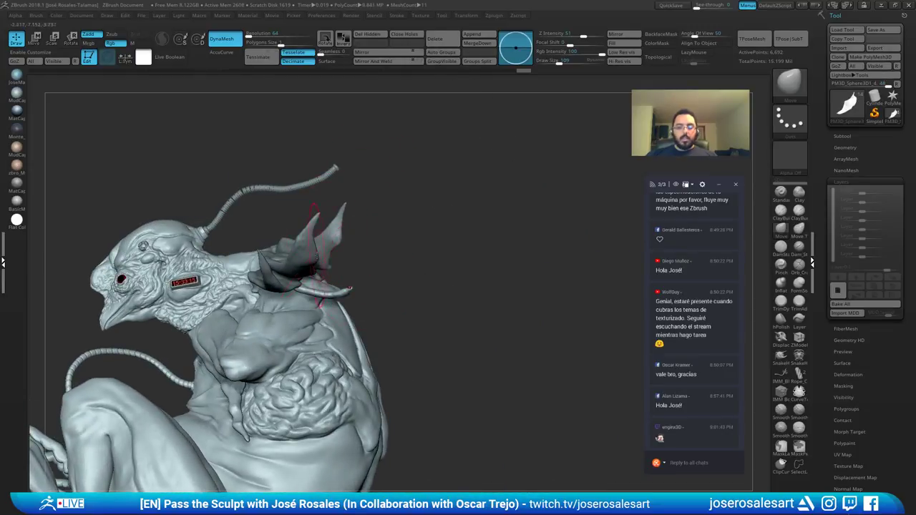
right_drag(316, 285, 458, 279)
ctrl+drag(514, 254, 504, 308)
mouse_move(504, 308)
right_down()
mouse_move(494, 294)
mouse_move(430, 265)
mouse_move(364, 266)
mouse_move(368, 298)
mouse_move(364, 265)
right_up()
Step: Build up the spike's lower edge from base to tip with Clay Buildup at draw size 65, and remesh it
key(b)
key(c)
key(b)
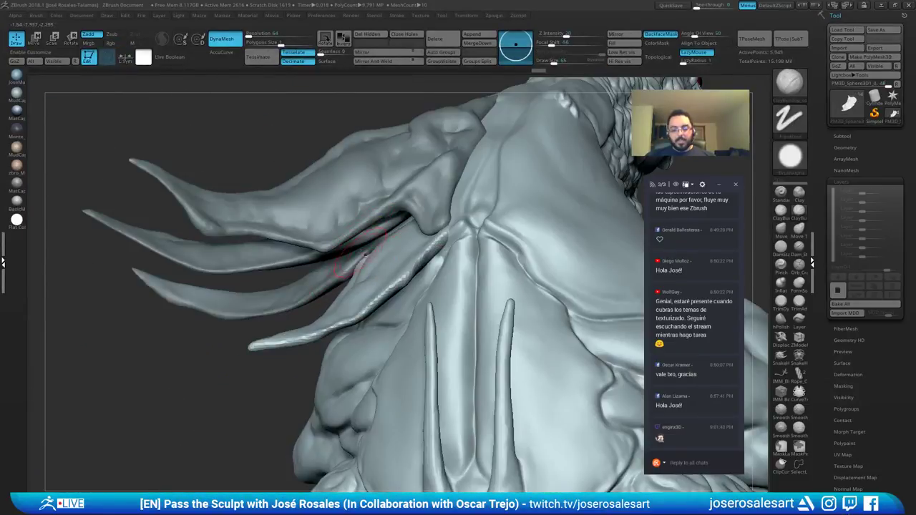
drag(450, 243, 265, 340)
mouse_move(268, 339)
right_down()
mouse_move(310, 350)
mouse_move(164, 348)
right_up()
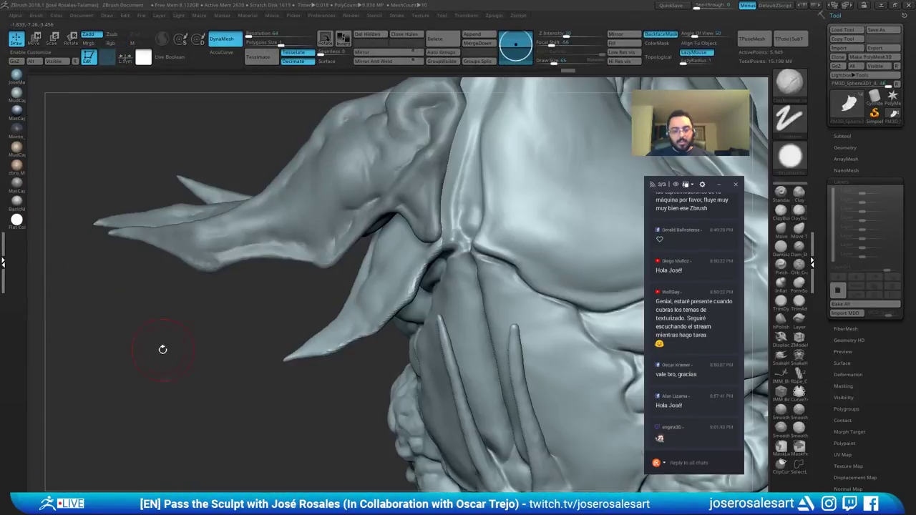
ctrl+drag(197, 345, 233, 405)
Step: Add clay at the spike's base beside the spine using a smaller draw size of 39
right_drag(280, 368, 361, 298)
key(shift+s)
key(shift+s)
ctrl+right_drag(449, 275, 383, 259)
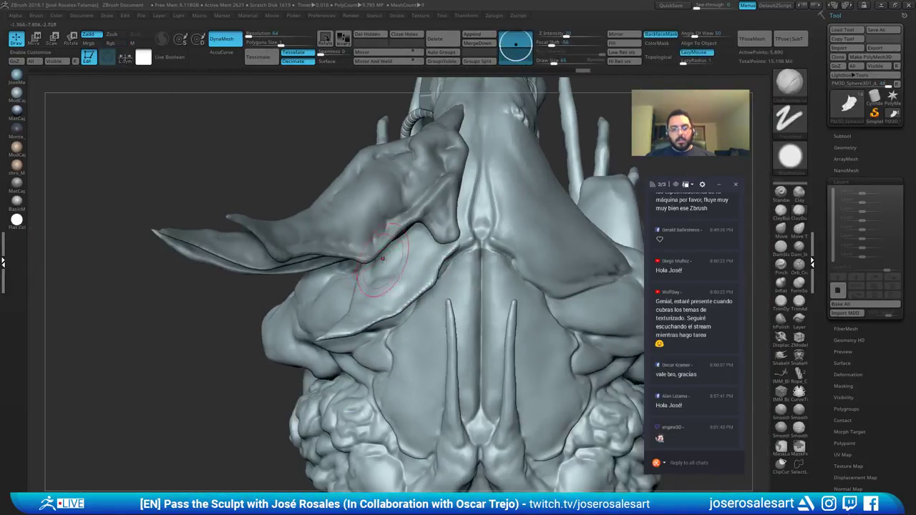
mouse_move(451, 254)
alt+right_down()
mouse_move(387, 277)
mouse_move(438, 273)
mouse_move(381, 281)
mouse_move(429, 284)
mouse_move(414, 282)
alt+right_up()
key(bracketleft)
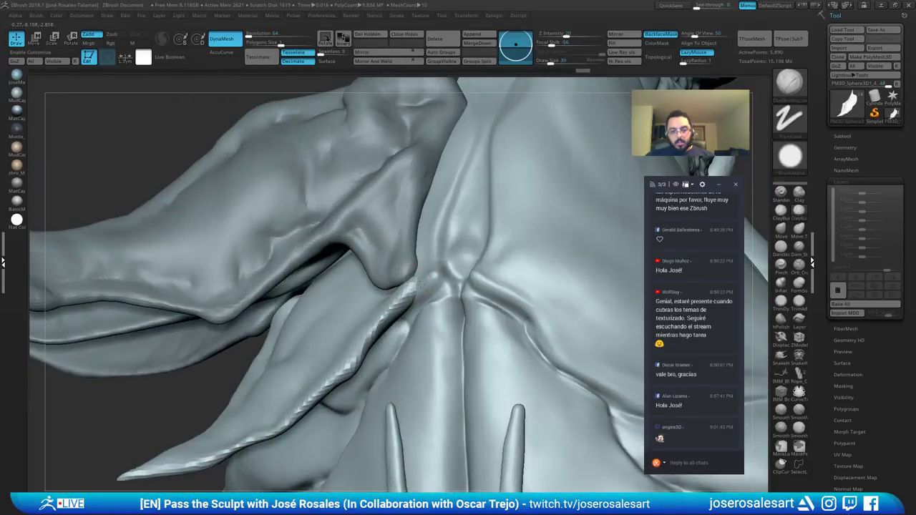
drag(437, 278, 391, 309)
right_drag(391, 309, 433, 287)
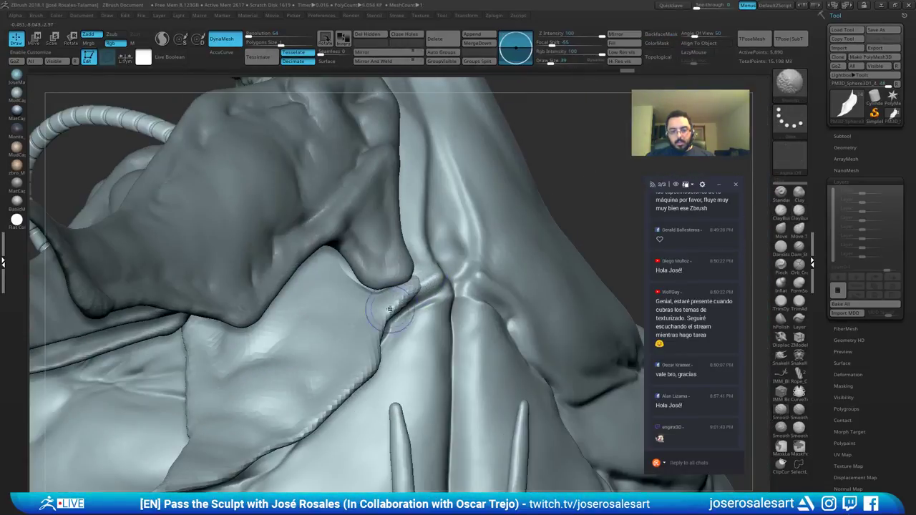
Step: Pull the spike's base toward the middle of the upper back with the Snakehook brush, and remesh the spike
right_drag(390, 309, 433, 273)
key(b)
key(s)
key(h)
key(ctrl+z)
key(s)
drag(444, 272, 448, 270)
ctrl+drag(568, 211, 581, 265)
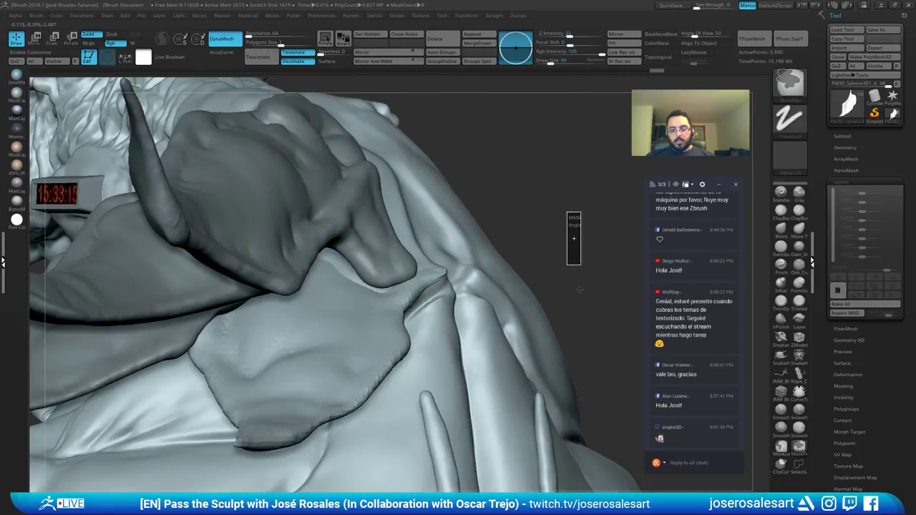
Step: Smooth the pulled-out base of the spike along its inner edge
right_drag(459, 259, 439, 275)
shift+drag(434, 278, 410, 313)
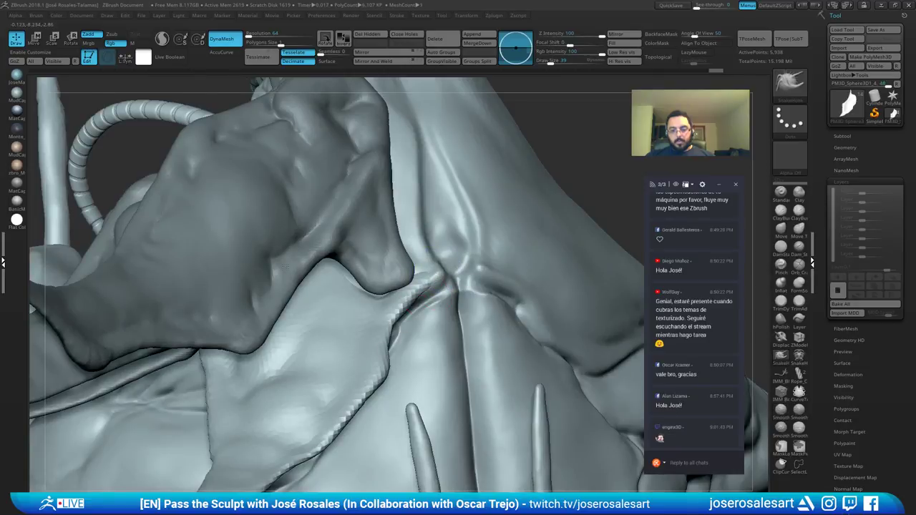
mouse_move(410, 313)
ctrl+right_down()
mouse_move(405, 303)
mouse_move(443, 272)
mouse_move(435, 270)
mouse_move(458, 273)
mouse_move(447, 262)
mouse_move(422, 301)
ctrl+right_up()
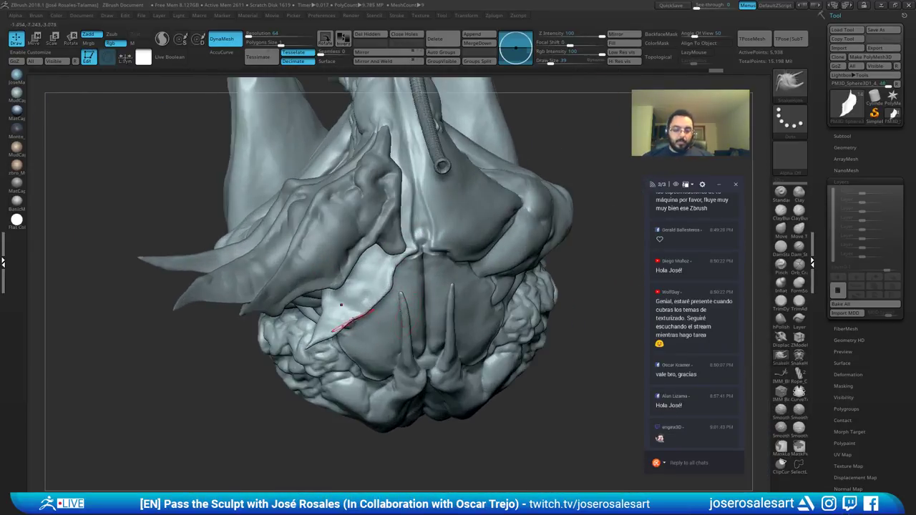
Step: Enable AccuCurve for the Move brush and pull points out along the spike's edge
key(b)
key(m)
key(v)
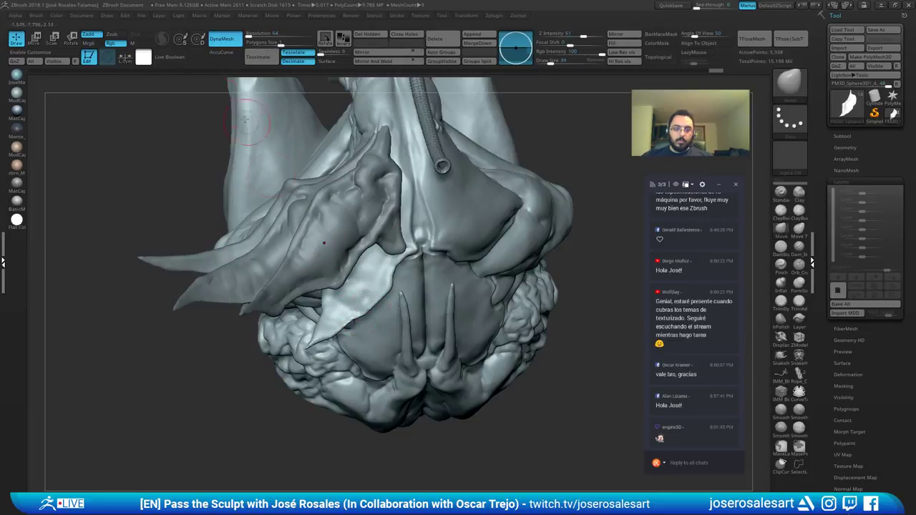
click(225, 53)
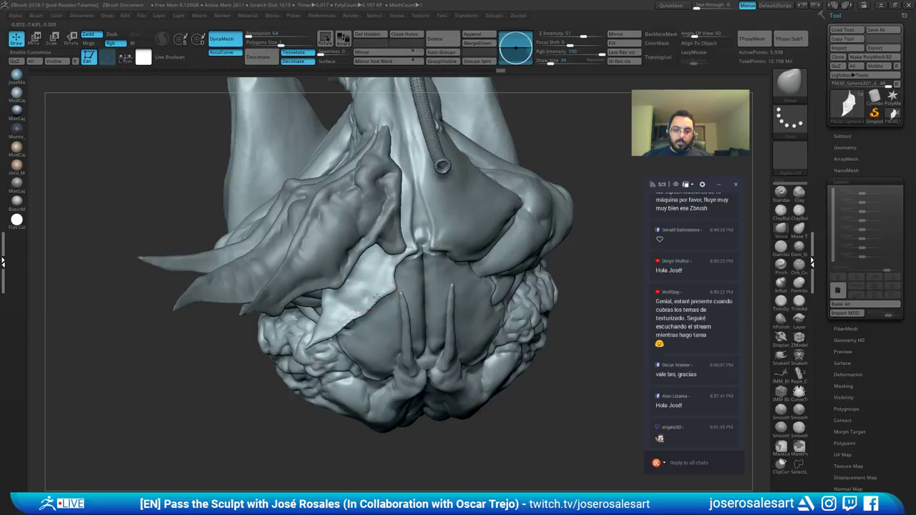
mouse_move(376, 295)
right_down()
mouse_move(383, 223)
mouse_move(392, 243)
right_up()
Step: Select the Clay Buildup brush and examine how the spike sits among its neighbours from behind and above
key(b)
key(c)
key(b)
key(s)
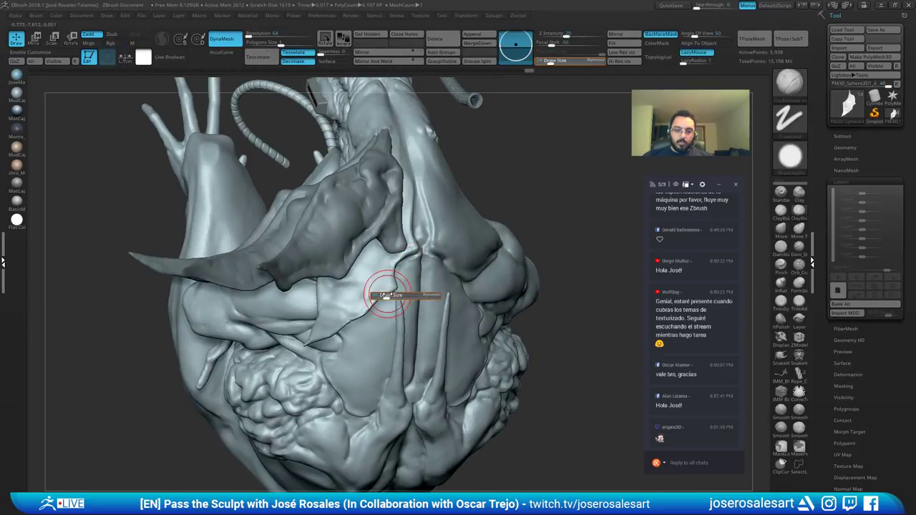
ctrl+right_drag(473, 87, 481, 172)
mouse_move(458, 236)
right_down()
mouse_move(401, 283)
mouse_move(368, 276)
mouse_move(358, 237)
right_up()
mouse_move(358, 236)
right_down()
mouse_move(257, 247)
mouse_move(334, 260)
mouse_move(348, 250)
mouse_move(351, 214)
mouse_move(429, 266)
mouse_move(413, 320)
mouse_move(422, 316)
right_up()
ctrl+right_drag(422, 317, 423, 351)
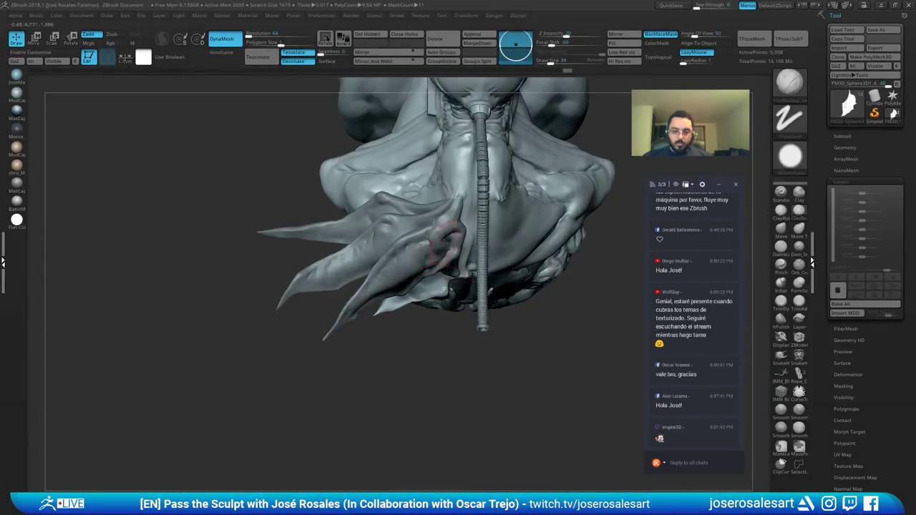
key(shift+s)
ctrl+right_drag(405, 290, 387, 315)
Step: Mask the outer half of the isolated spike and invert the mask, leaving that half free to edit
ctrl+drag(397, 272, 360, 317)
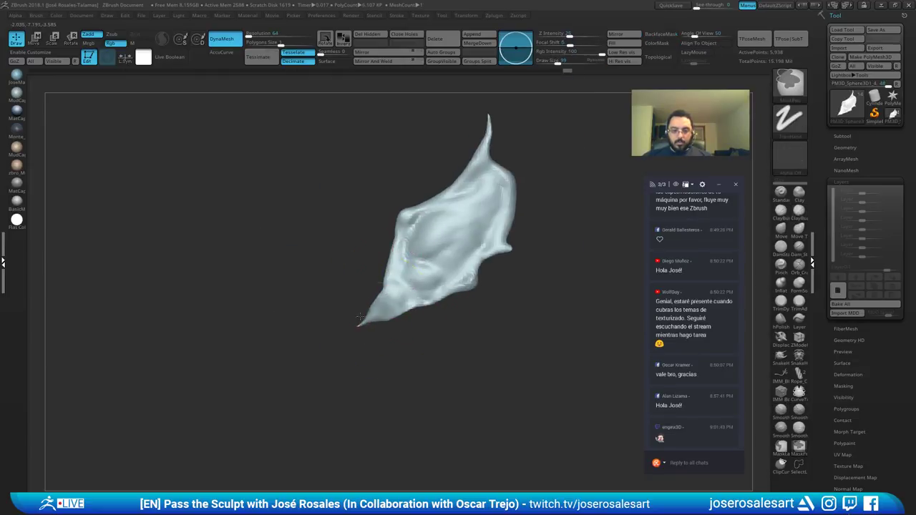
ctrl+drag(413, 262, 454, 290)
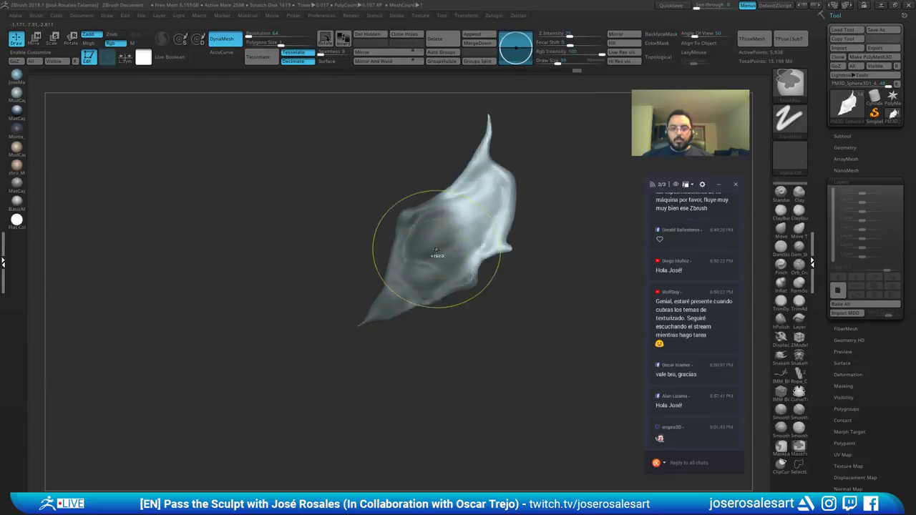
ctrl+click(534, 217)
Step: Place the gizmo at the spike's middle, rotate and shift the unmasked outer half, and clear the mask
key(e)
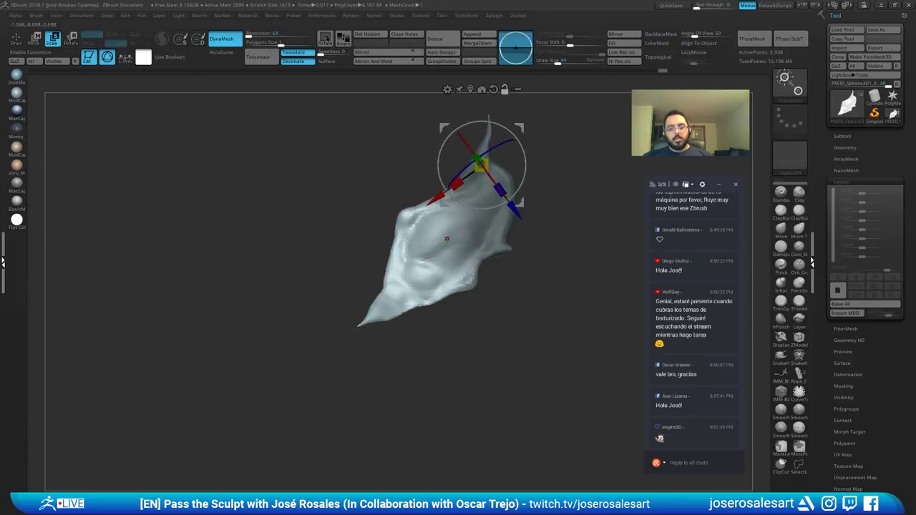
alt+click(447, 240)
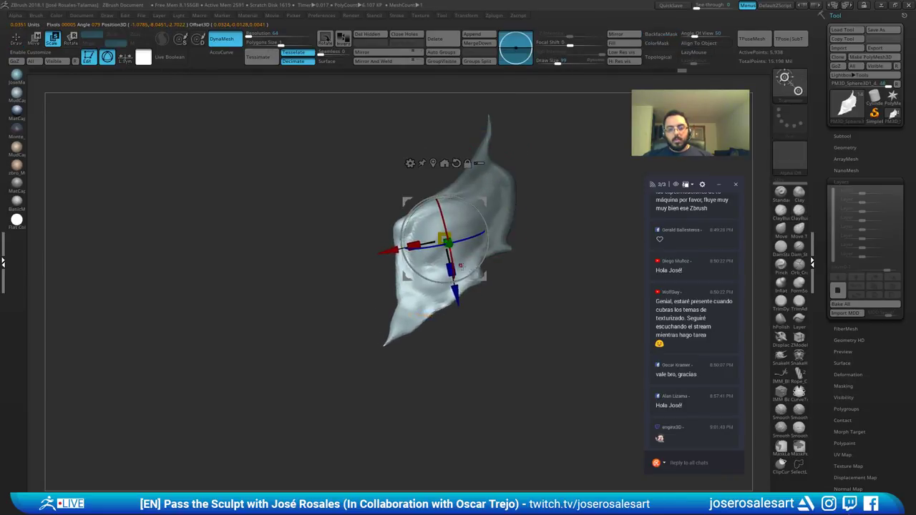
mouse_move(487, 210)
mouse_down()
mouse_move(492, 222)
mouse_move(479, 229)
mouse_up()
key(q)
ctrl+right_drag(335, 337, 335, 290)
ctrl+drag(335, 290, 362, 355)
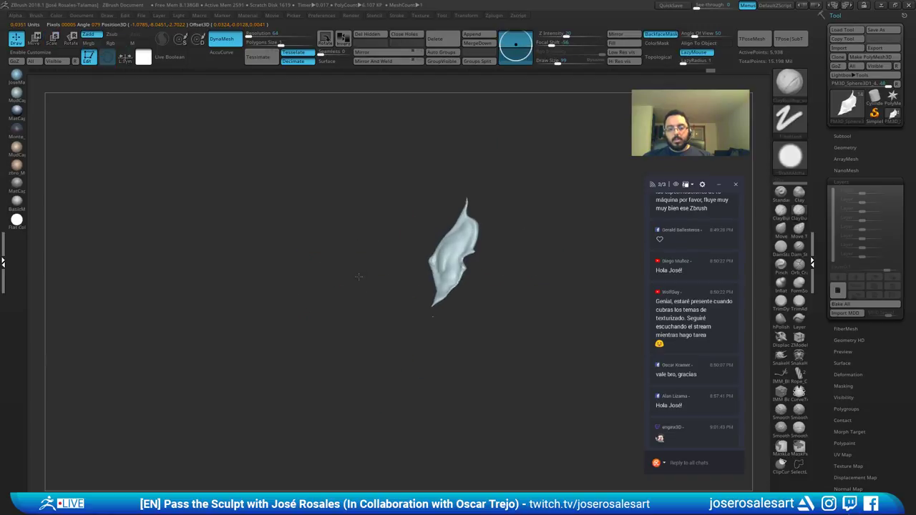
Step: Check the bent spike on the creature, isolate it, and build up clay around the small protrusions on its edge
drag(399, 303, 397, 305)
mouse_move(381, 336)
mouse_down()
mouse_move(390, 286)
mouse_move(435, 281)
mouse_move(433, 323)
mouse_up()
drag(369, 251, 509, 267)
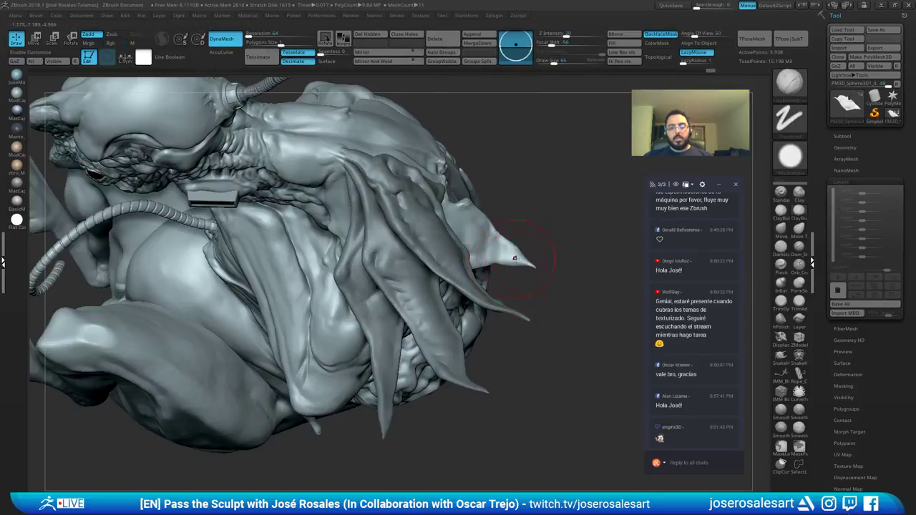
drag(344, 286, 372, 286)
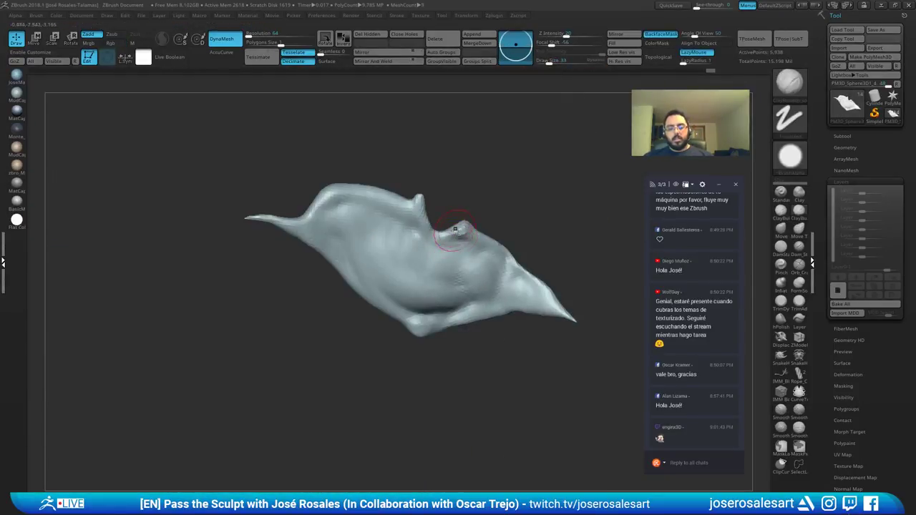
mouse_move(436, 242)
mouse_down()
mouse_move(467, 237)
mouse_move(451, 251)
mouse_up()
Step: Enlarge the Clay Buildup brush and add clay across the broad inner surface of the isolated spike
right_drag(450, 251, 380, 266)
key(s)
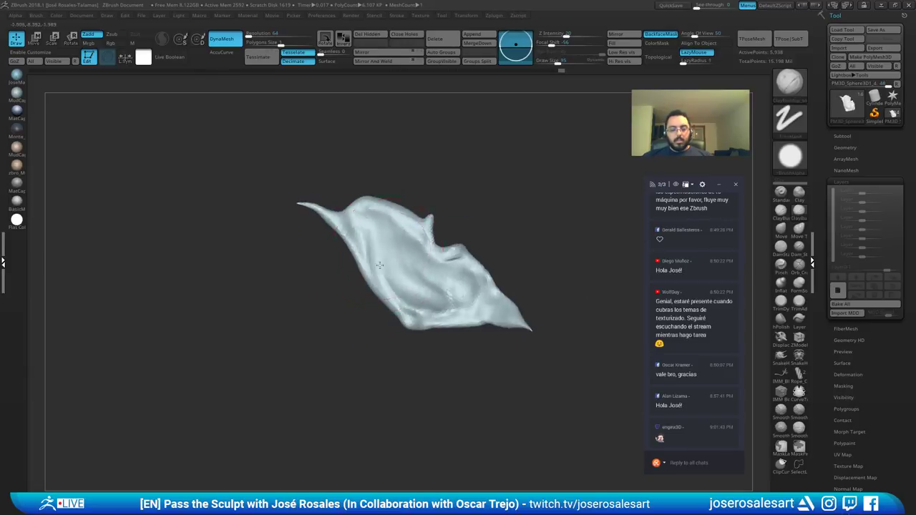
mouse_move(370, 247)
mouse_down()
mouse_move(378, 226)
mouse_move(362, 243)
mouse_up()
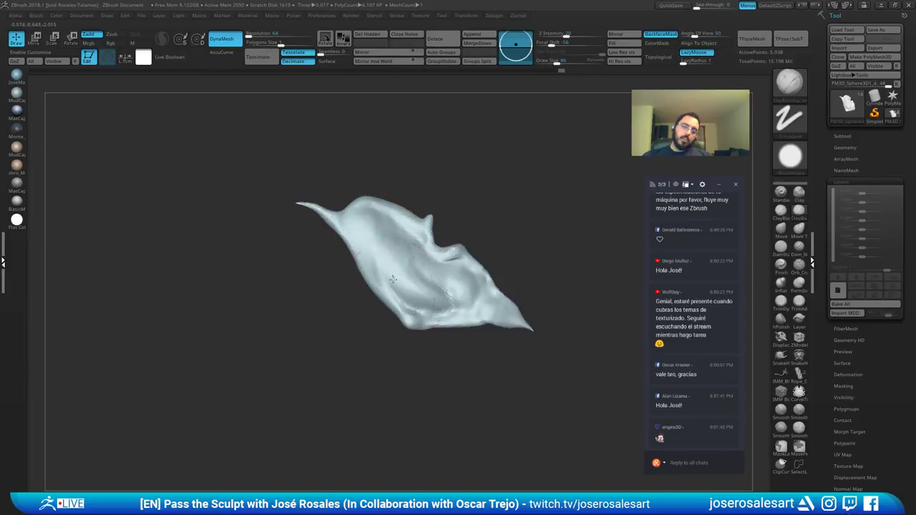
Step: Bring the full creature back into view, select the body subtool and lower it to its lowest subdivision level
right_drag(420, 301, 436, 256)
key(shift+s)
mouse_move(522, 201)
right_down()
mouse_move(494, 219)
mouse_move(487, 279)
mouse_move(526, 233)
mouse_move(441, 235)
mouse_move(440, 266)
mouse_move(420, 243)
mouse_move(430, 301)
mouse_move(417, 284)
mouse_move(386, 308)
mouse_move(441, 278)
mouse_move(425, 264)
right_up()
alt+click(420, 282)
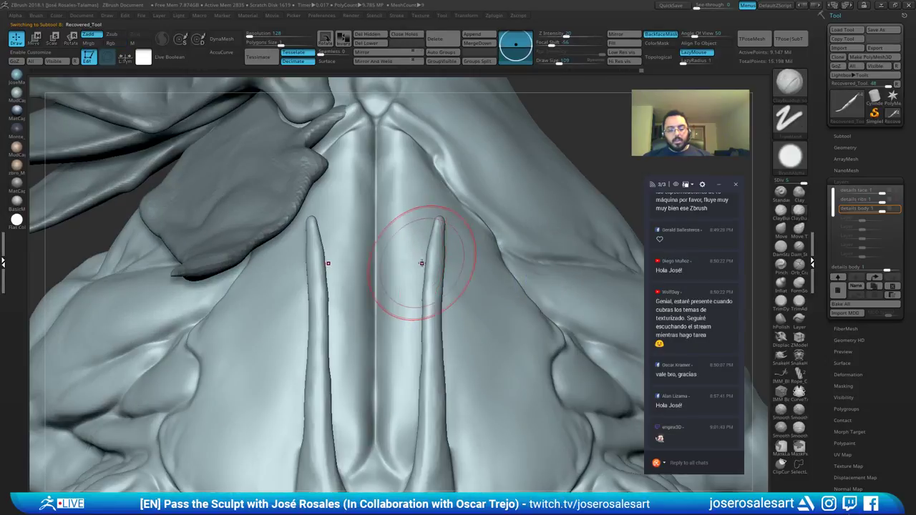
key(shift+d)
key(shift+d)
key(shift+d)
key(shift+d)
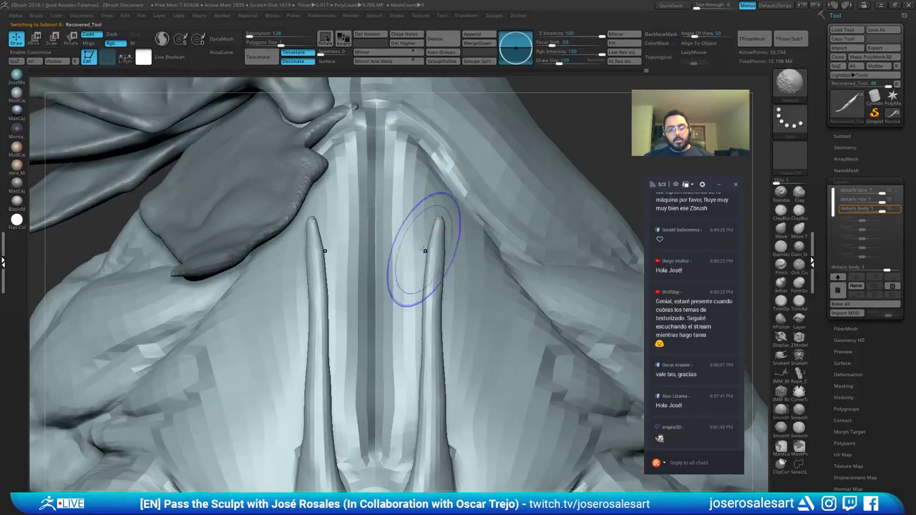
Step: Try to reshape the tip of the body's paired spikes with the Move Topological brush
mouse_move(463, 247)
right_down()
mouse_move(407, 220)
mouse_move(436, 243)
mouse_move(374, 229)
mouse_move(341, 246)
mouse_move(423, 236)
mouse_move(355, 247)
right_up()
key(b)
key(m)
key(t)
key(bracketleft)
key(bracketleft)
key(bracketleft)
key(bracketleft)
key(bracketleft)
key(bracketleft)
key(s)
drag(355, 247, 376, 247)
mouse_move(373, 228)
mouse_down()
mouse_move(358, 268)
mouse_move(360, 261)
mouse_up()
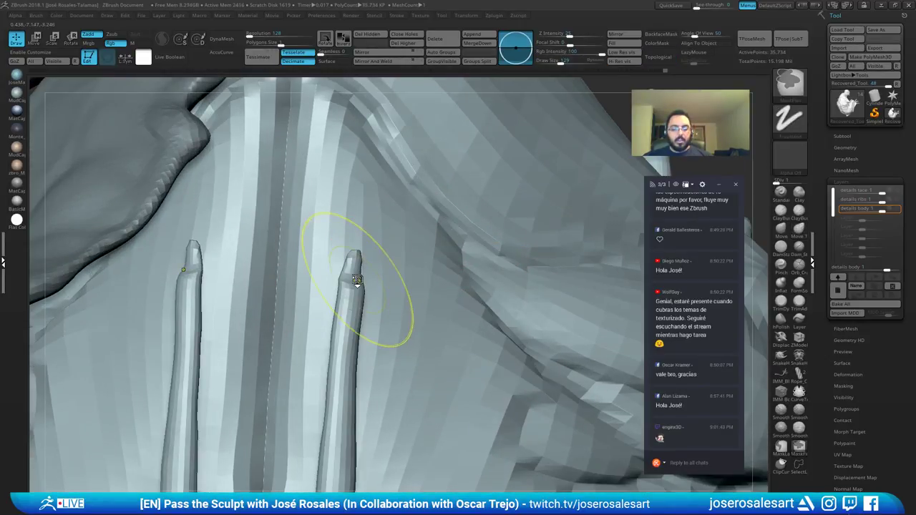
key(ctrl+z)
Step: Try to pull the paired spikes' tips into shape with the regular Move brush
ctrl+right_drag(360, 259, 376, 179)
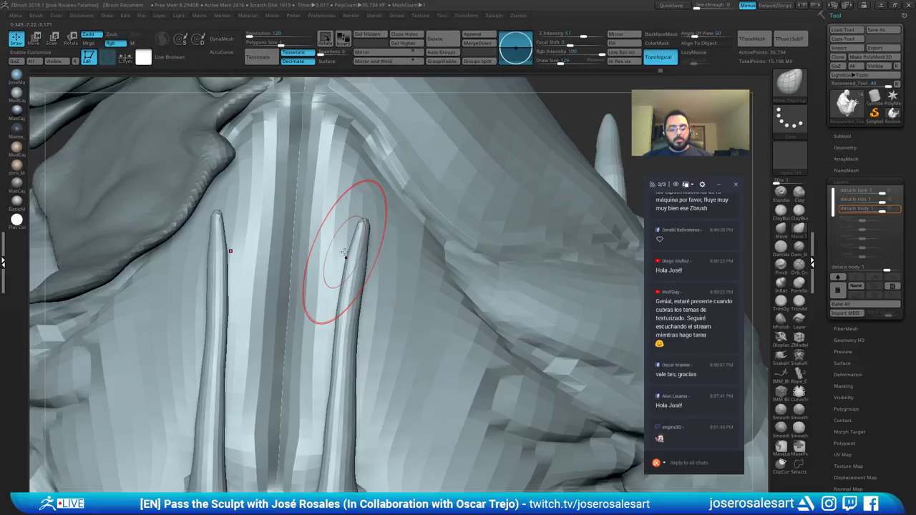
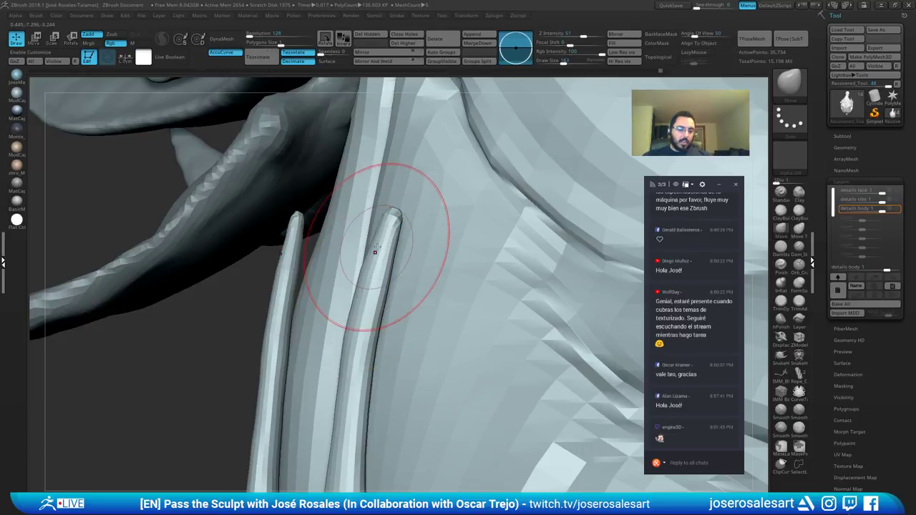
mouse_move(376, 249)
right_down()
mouse_move(406, 256)
mouse_move(425, 242)
mouse_move(389, 247)
right_up()
drag(389, 247, 356, 368)
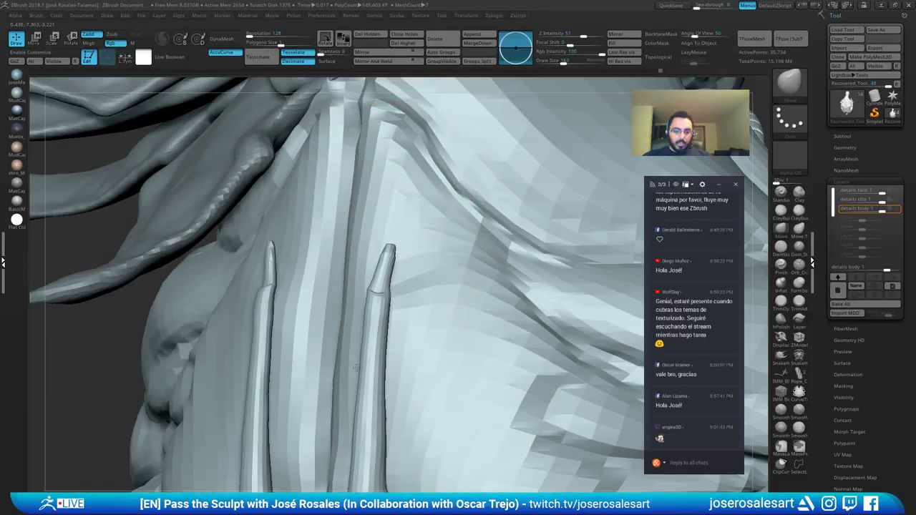
key(ctrl+z)
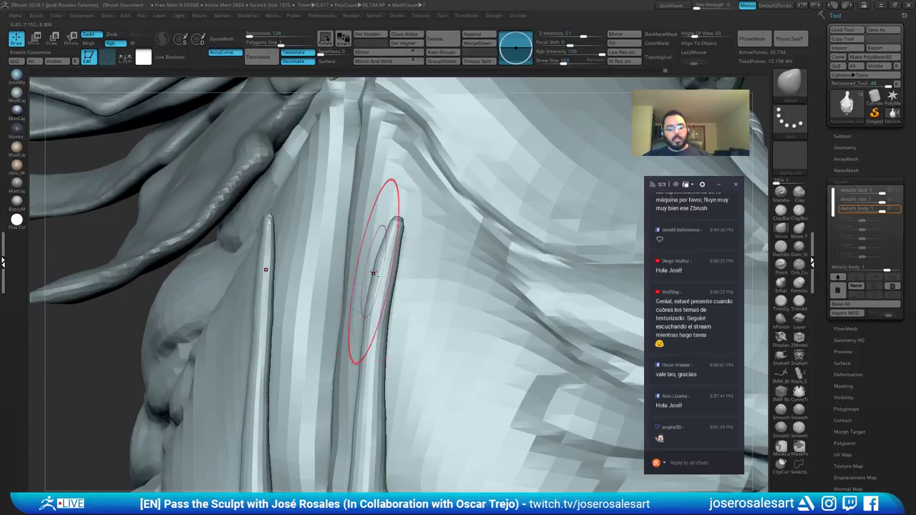
Step: Switch back to the Move Topological brush and display the polygon wireframe around the paired spikes
key(b)
key(m)
key(t)
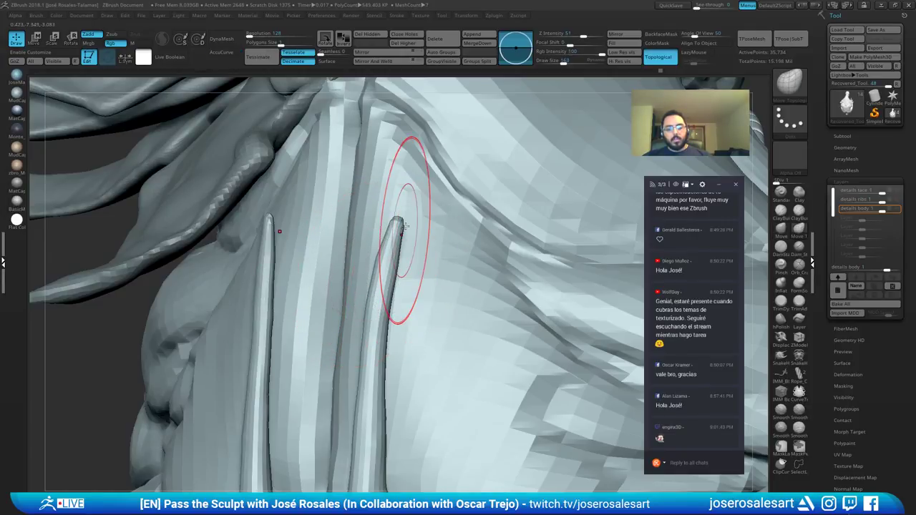
right_drag(406, 226, 323, 311)
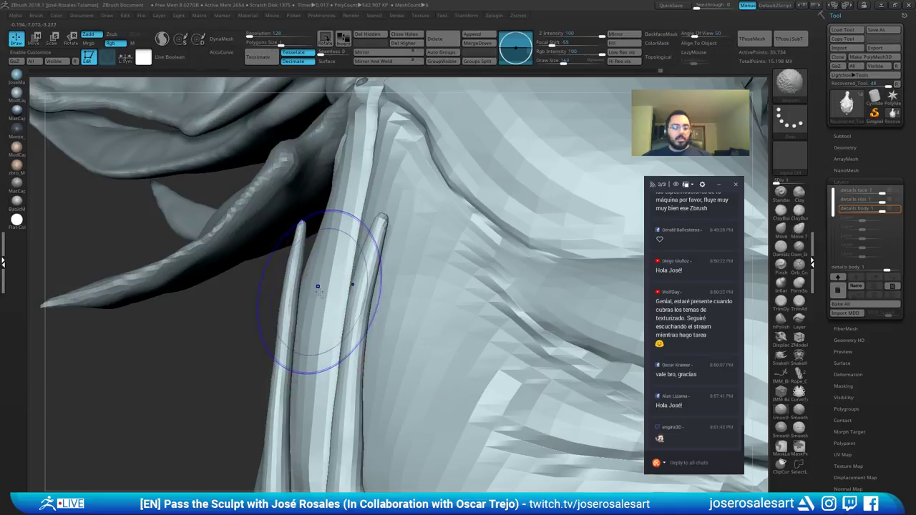
key(shift+f)
alt+right_drag(376, 233, 395, 181)
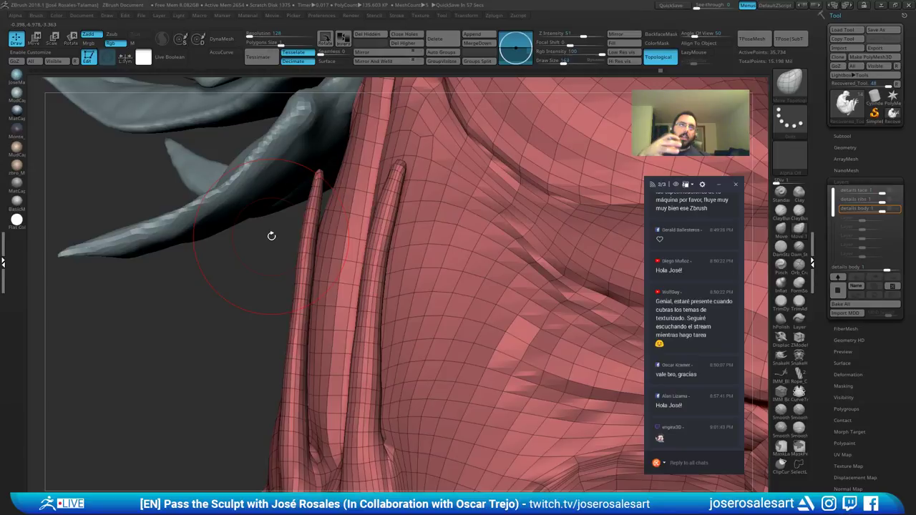
Step: Adjust the curve and taper of the paired spikes, and raise the body to subdivision level 2
drag(272, 236, 321, 228)
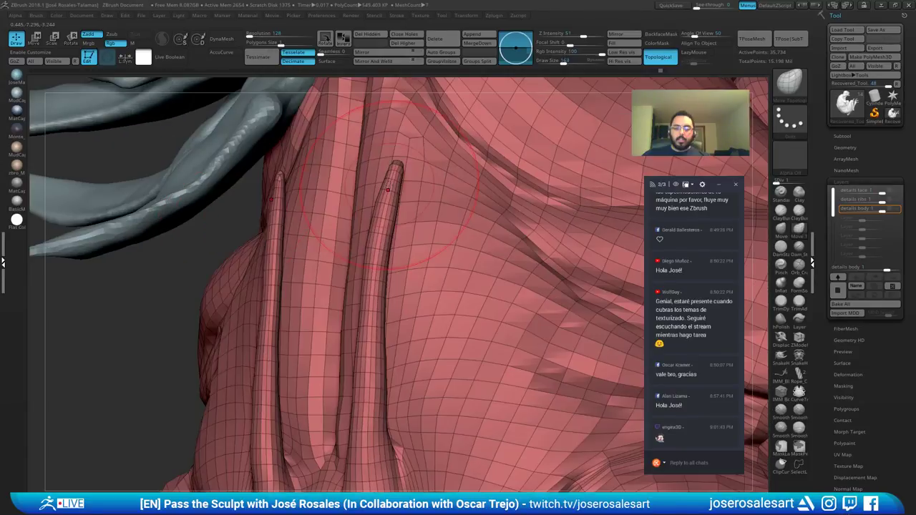
right_drag(388, 189, 380, 285)
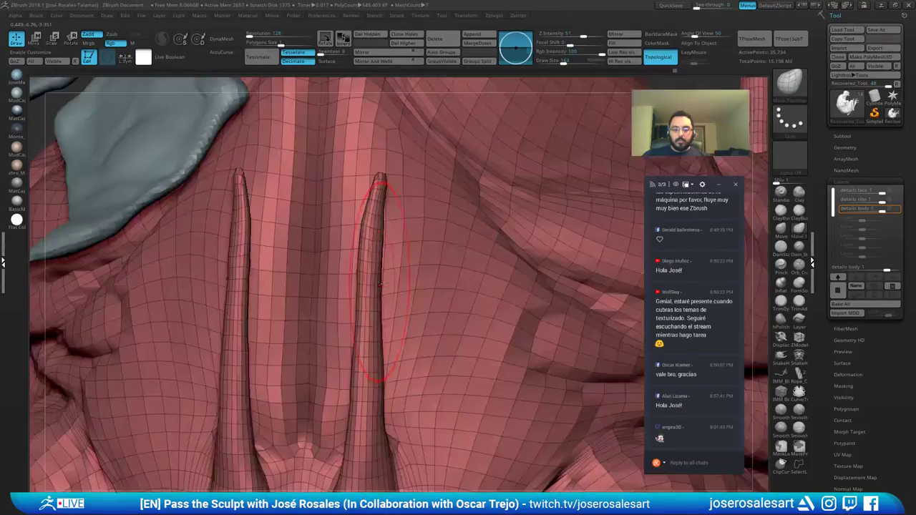
drag(380, 285, 374, 205)
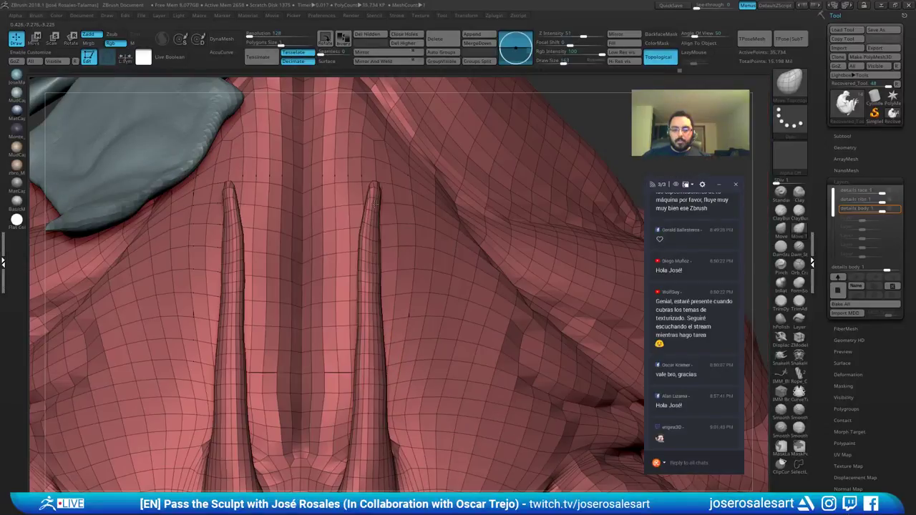
drag(368, 280, 372, 284)
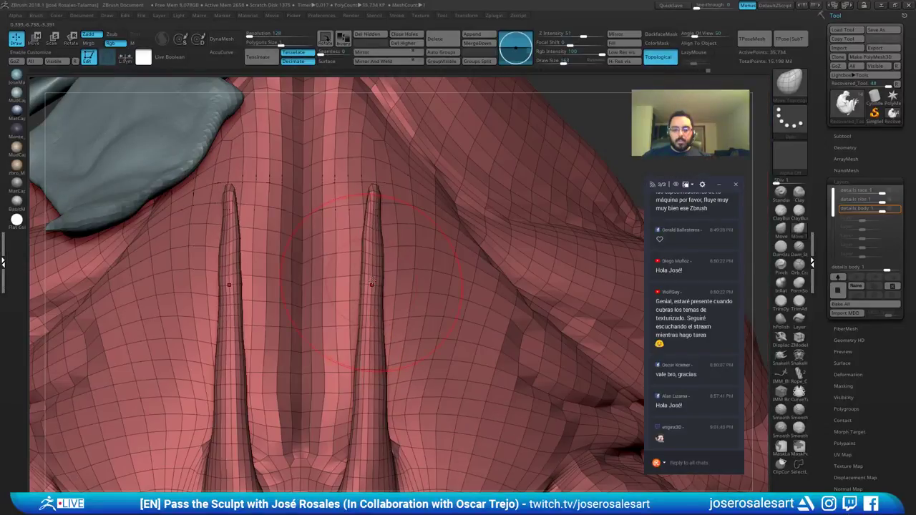
mouse_move(372, 282)
right_down()
mouse_move(304, 206)
mouse_move(421, 230)
right_up()
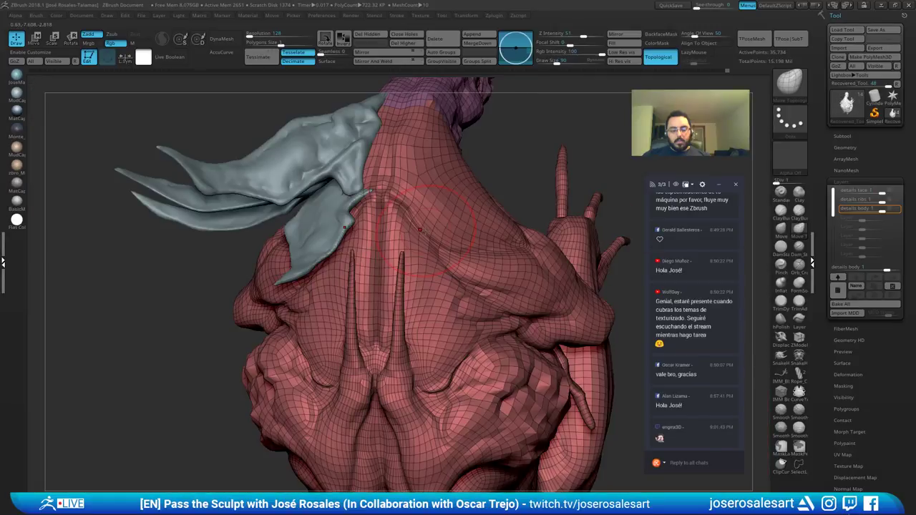
key(ctrl+d)
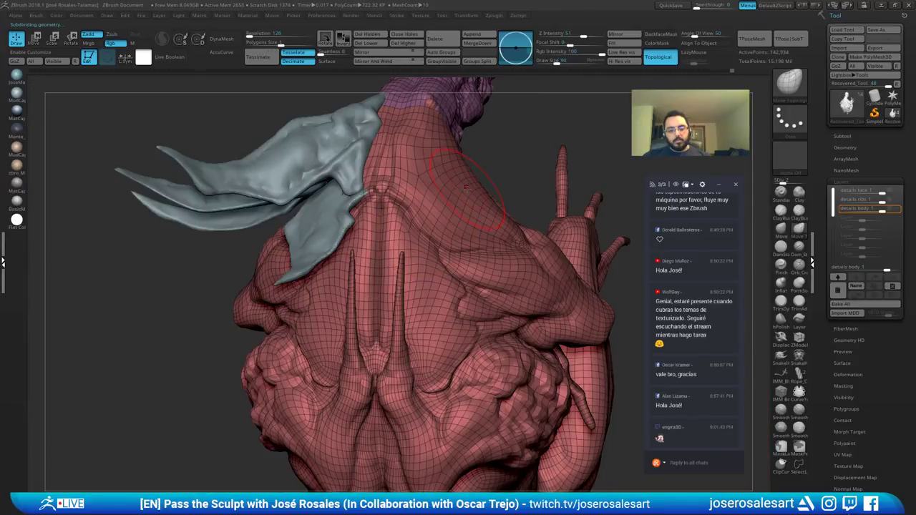
Step: Select the small membrane flap beside the spikes and adjust its shape with the Move brush
alt+click(315, 232)
right_drag(315, 233, 344, 262)
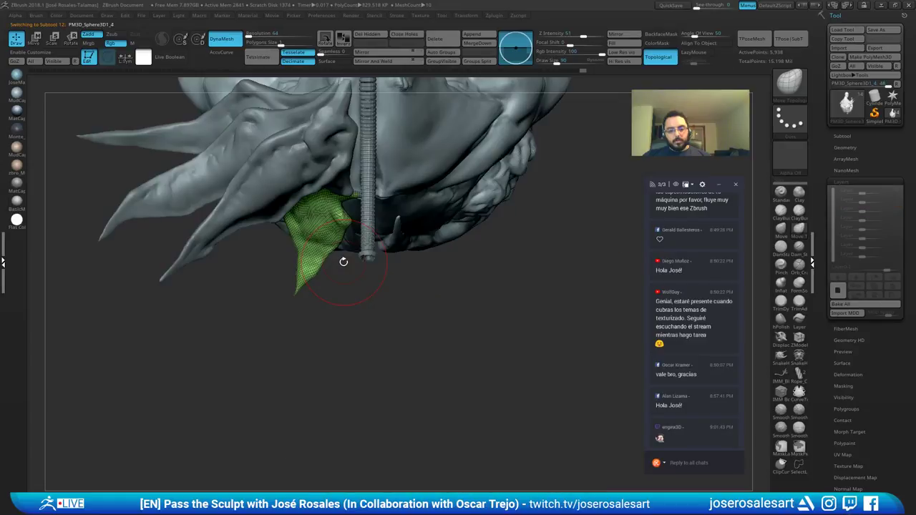
key(s)
drag(344, 262, 340, 226)
drag(345, 228, 328, 233)
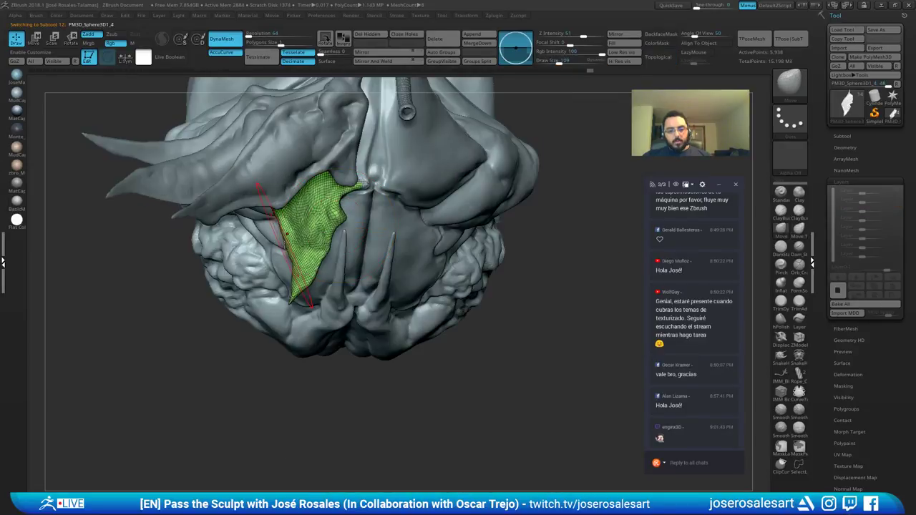
right_drag(285, 246, 371, 233)
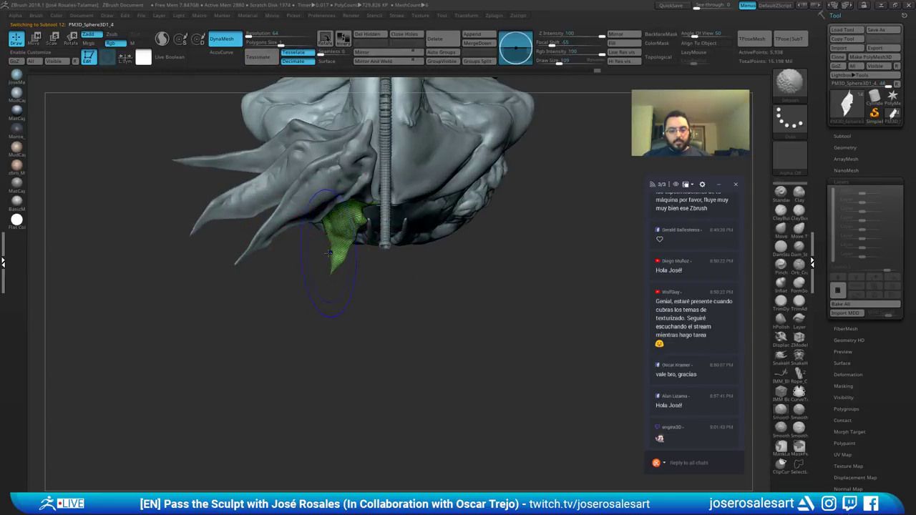
Step: Isolate the membrane flap and mask its upper part with a softened edge, leaving the lower tip free
key(shift+s)
ctrl+click(391, 342)
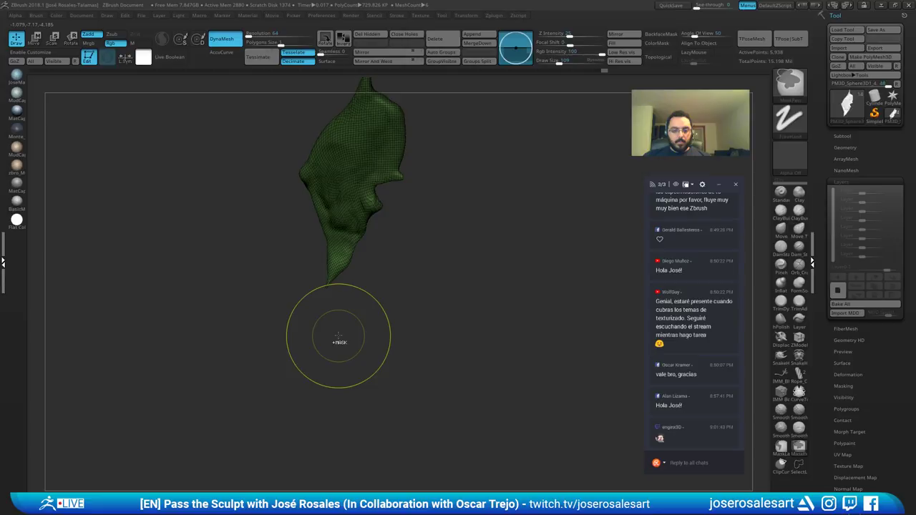
ctrl+click(339, 335)
mouse_move(337, 279)
ctrl+mouse_down()
mouse_move(326, 187)
mouse_move(348, 212)
mouse_move(381, 172)
mouse_move(350, 218)
ctrl+mouse_up()
ctrl+click(413, 227)
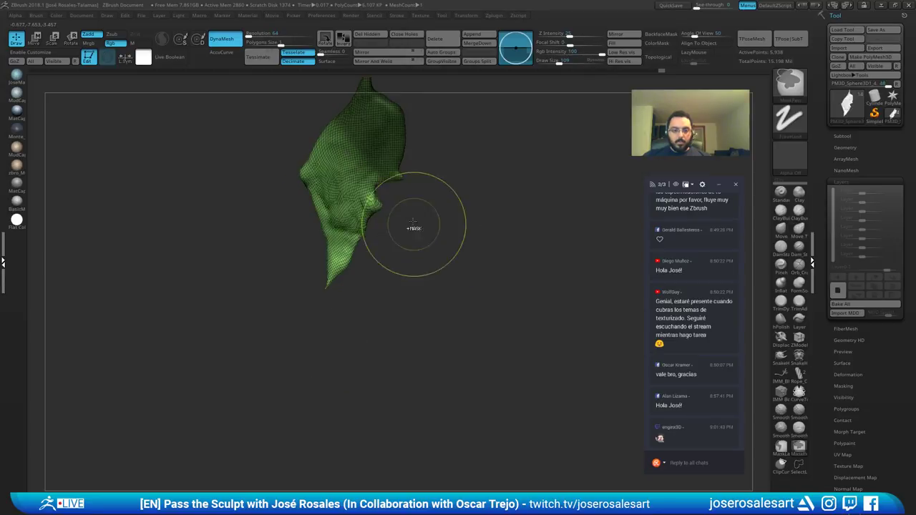
ctrl+click(387, 168)
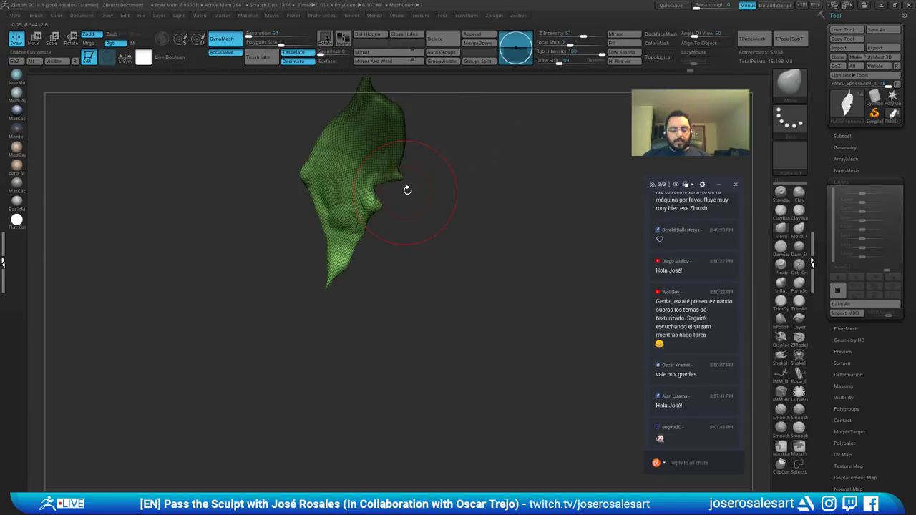
Step: Rotate and reposition the flap's unmasked lower tip with the transform gizmo, and check it against the whole creature
key(e)
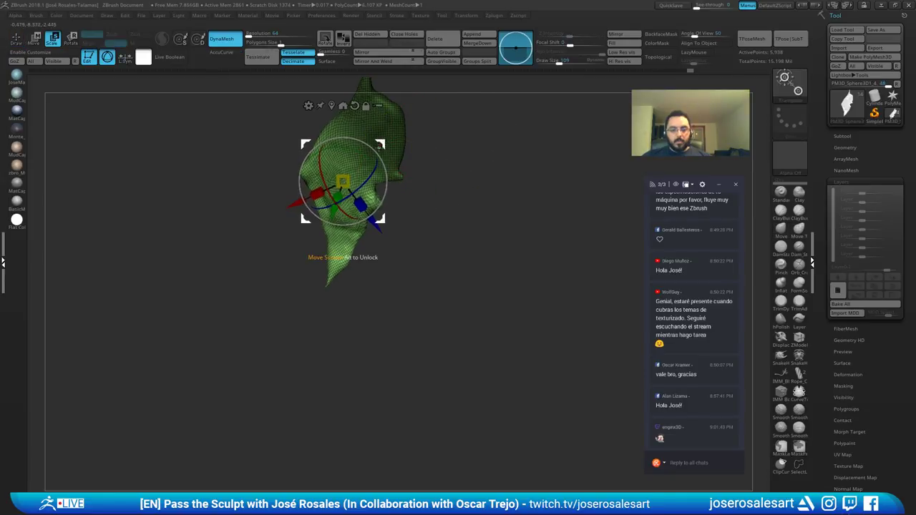
drag(372, 152, 379, 143)
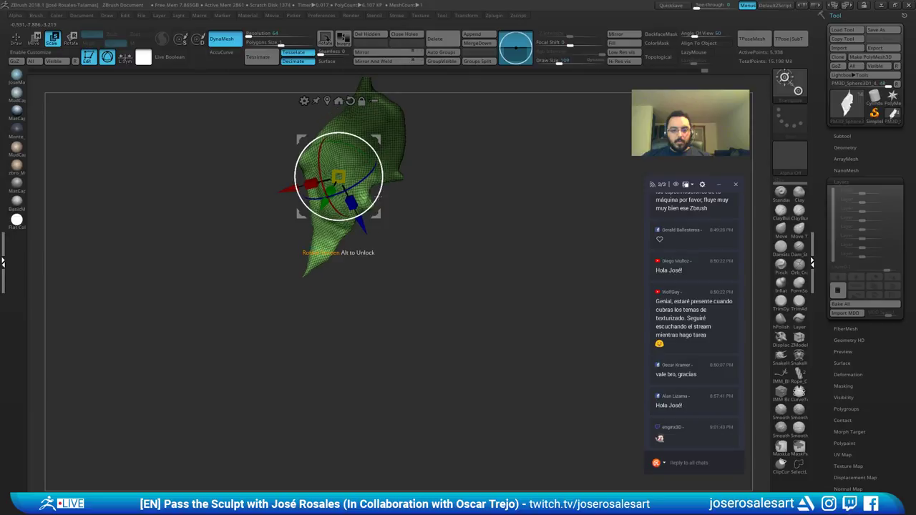
key(q)
alt+drag(390, 197, 409, 192)
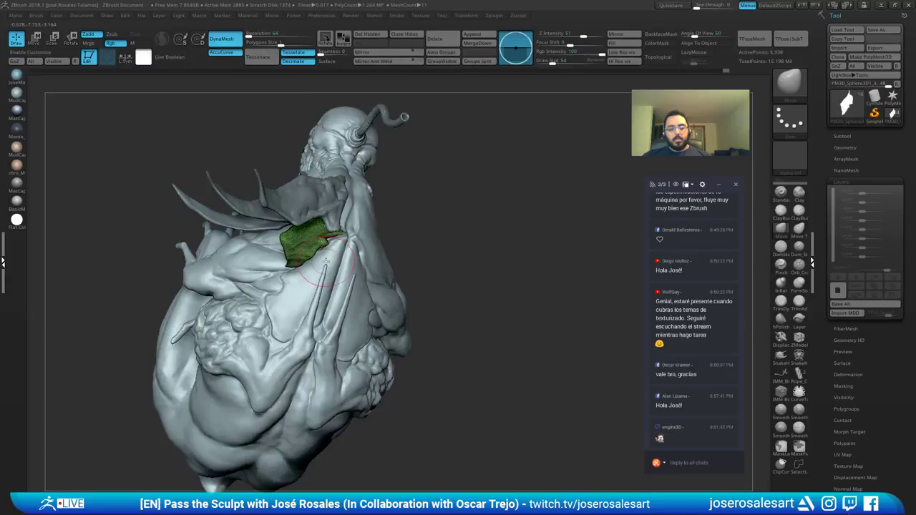
drag(326, 261, 407, 242)
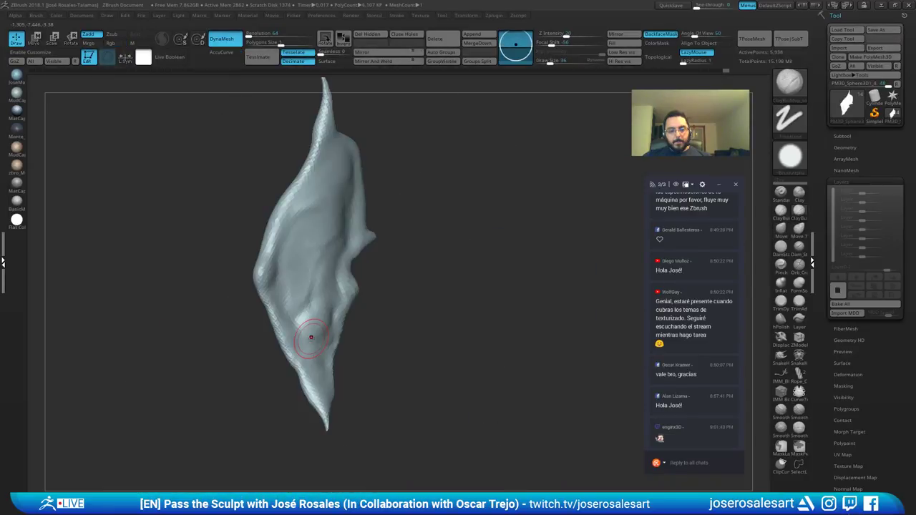
Step: Build up and define the ridge along the isolated flap's outer edge with clay brush strokes
mouse_move(311, 337)
ctrl+right_down()
mouse_move(280, 265)
mouse_move(253, 262)
ctrl+right_up()
drag(254, 262, 248, 286)
mouse_move(249, 286)
right_down()
mouse_move(277, 293)
mouse_move(248, 269)
mouse_move(255, 296)
right_up()
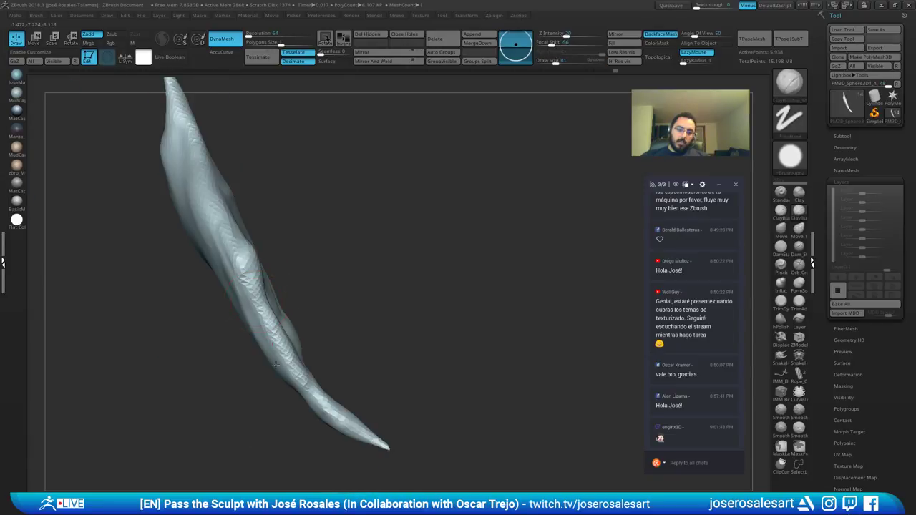
mouse_move(276, 366)
right_down()
mouse_move(227, 303)
mouse_move(227, 272)
right_up()
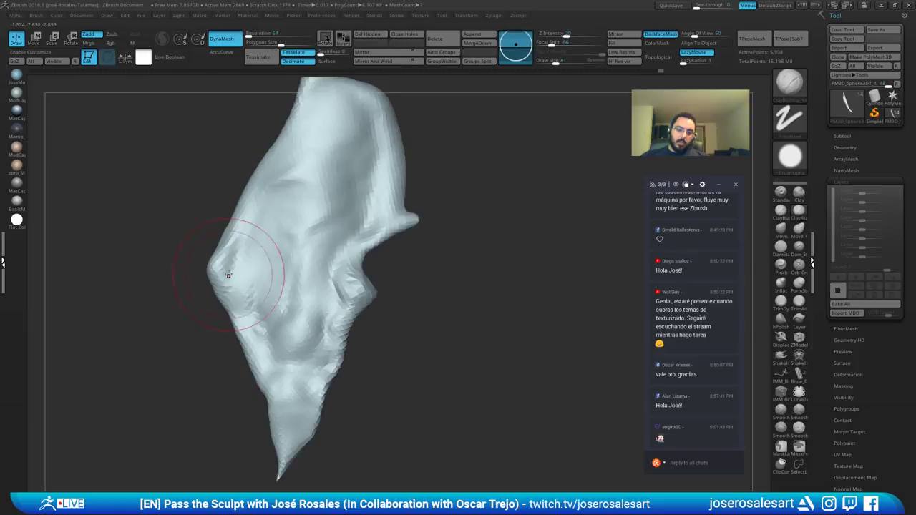
drag(227, 272, 239, 347)
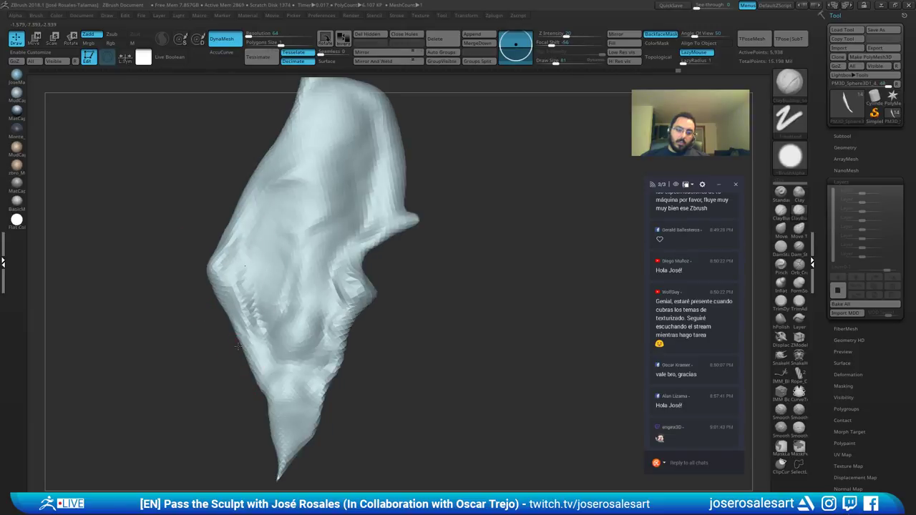
right_drag(237, 346, 259, 351)
Step: Reduce the brush size and sculpt ridges and creases along the flap's pointed lower end
key(space)
mouse_move(295, 299)
mouse_down()
mouse_move(287, 298)
mouse_move(288, 331)
mouse_up()
key(s)
right_drag(289, 331, 299, 322)
drag(299, 308, 290, 344)
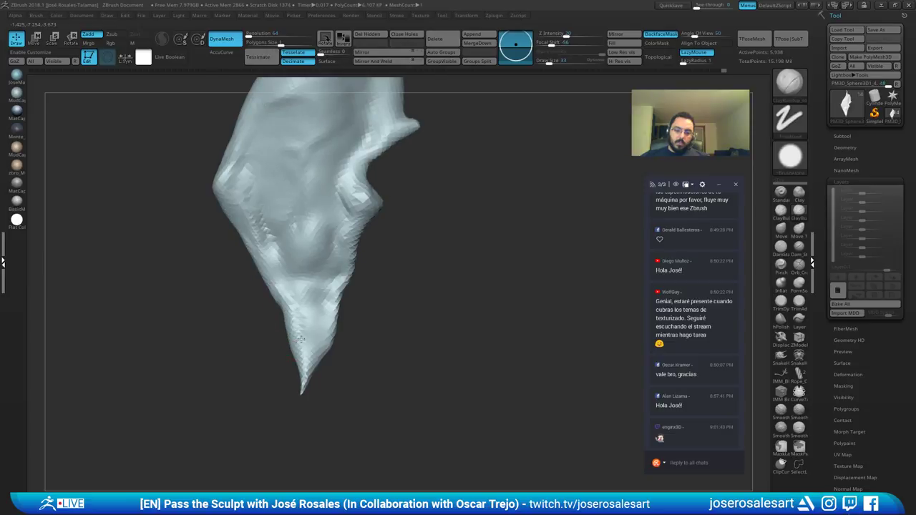
right_drag(310, 323, 295, 317)
right_drag(297, 362, 304, 327)
drag(290, 324, 293, 289)
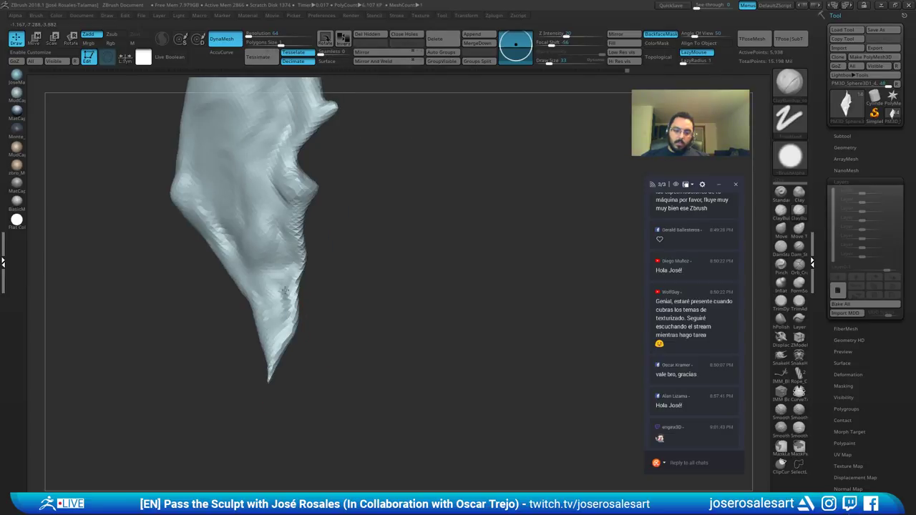
Step: Subdivide the membrane flap once and sculpt a small fold near its notched edge
key(f)
key(ctrl+d)
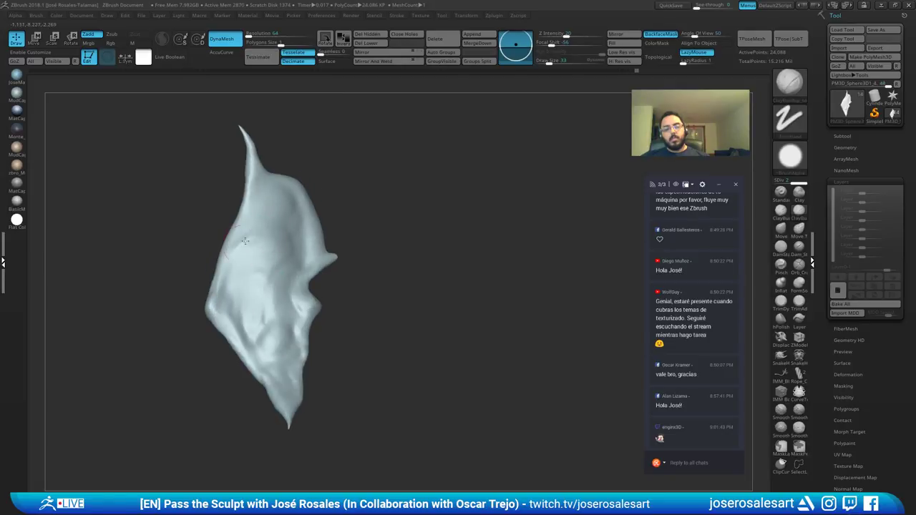
right_drag(247, 244, 288, 252)
drag(288, 255, 293, 262)
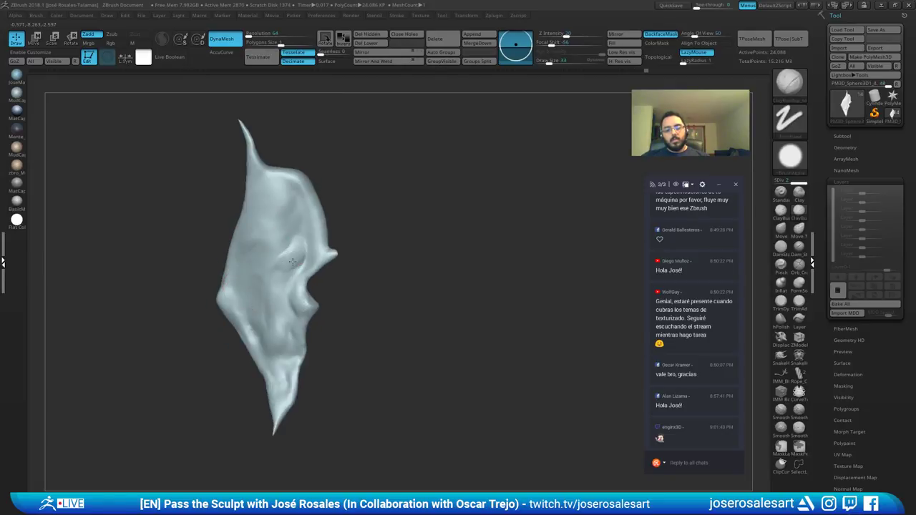
Step: Check the flap in place on the creature, isolate it again and build up the curved fold across its middle
key(shift+s)
ctrl+right_drag(293, 263, 311, 216)
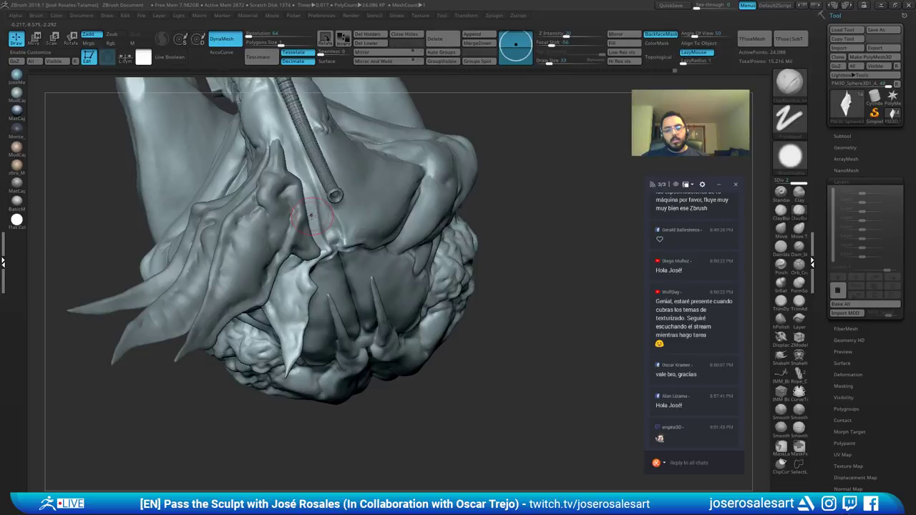
key(shift+s)
key(f)
mouse_move(288, 258)
mouse_down()
mouse_move(305, 249)
mouse_move(283, 281)
mouse_move(287, 259)
mouse_move(273, 260)
mouse_up()
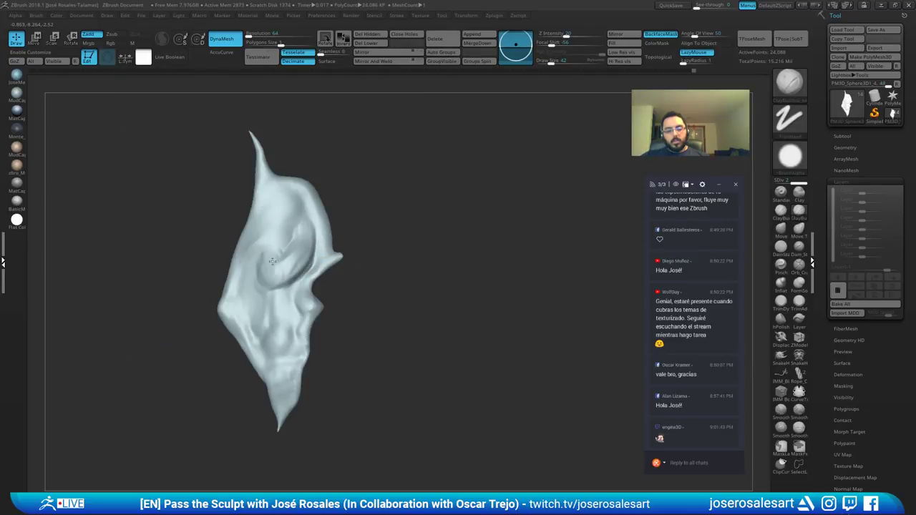
Step: Show the whole creature again, then build up and smooth the flap's upper corner beneath the larger membrane's lobe
mouse_move(272, 261)
right_down()
mouse_move(264, 235)
mouse_move(273, 276)
mouse_move(336, 156)
mouse_move(310, 188)
mouse_move(300, 232)
right_up()
key(shift+s)
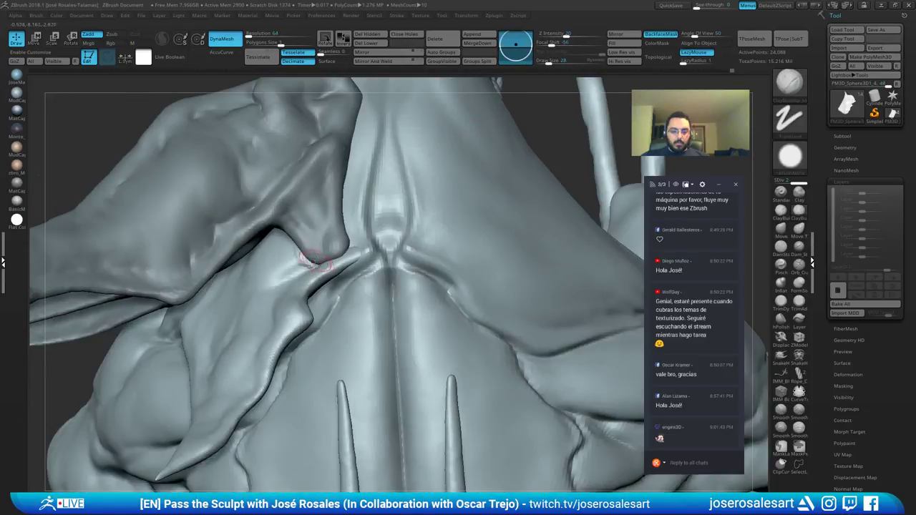
drag(321, 261, 296, 254)
right_drag(296, 254, 320, 256)
drag(311, 262, 350, 250)
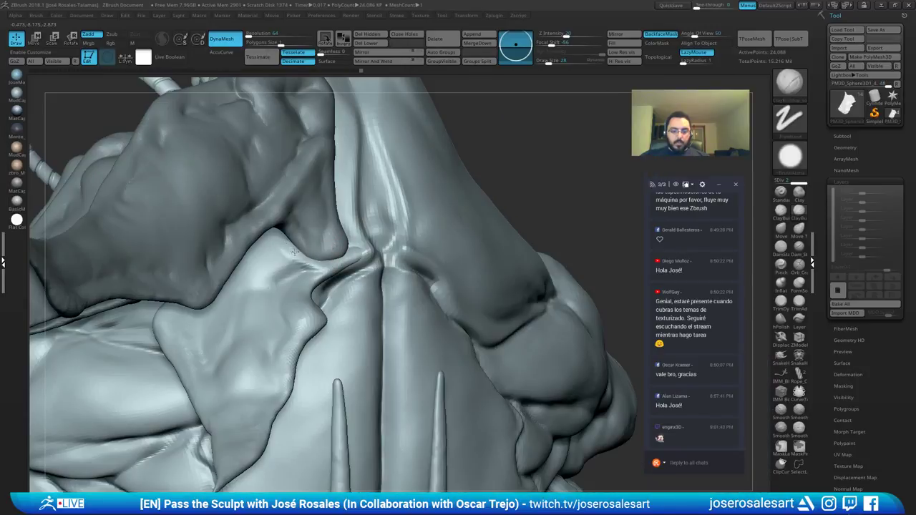
mouse_move(319, 263)
right_down()
mouse_move(286, 252)
mouse_move(312, 253)
right_up()
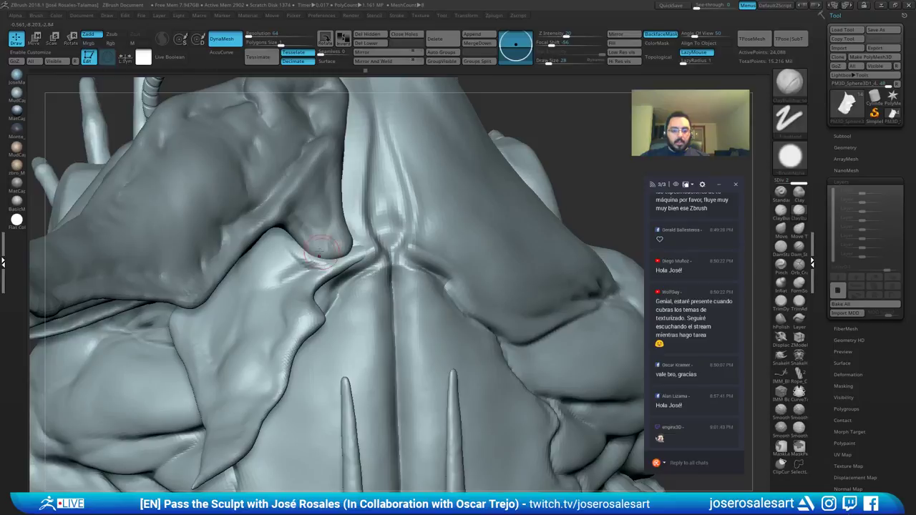
shift+drag(305, 258, 317, 260)
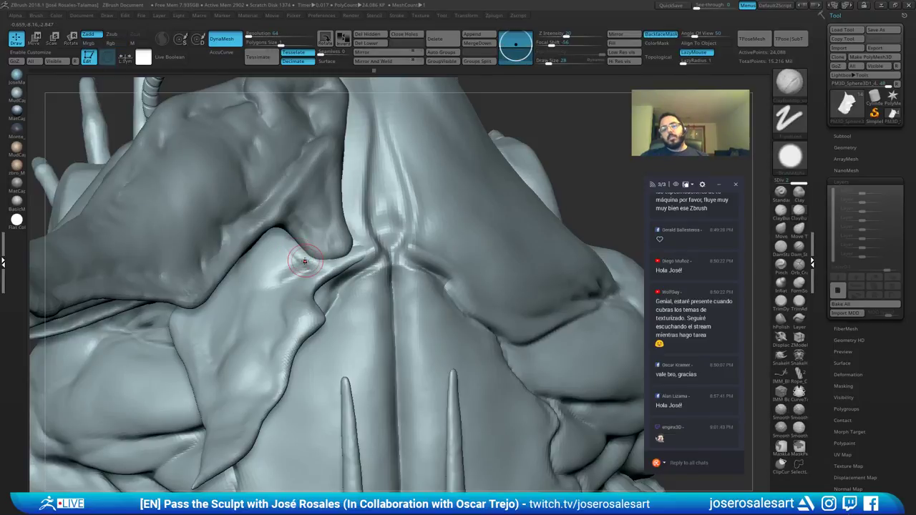
Step: Carve a small crease into the flap's upper corner with the Dam Standard brush
key(b)
key(d)
key(s)
right_drag(305, 261, 303, 292)
drag(309, 301, 291, 290)
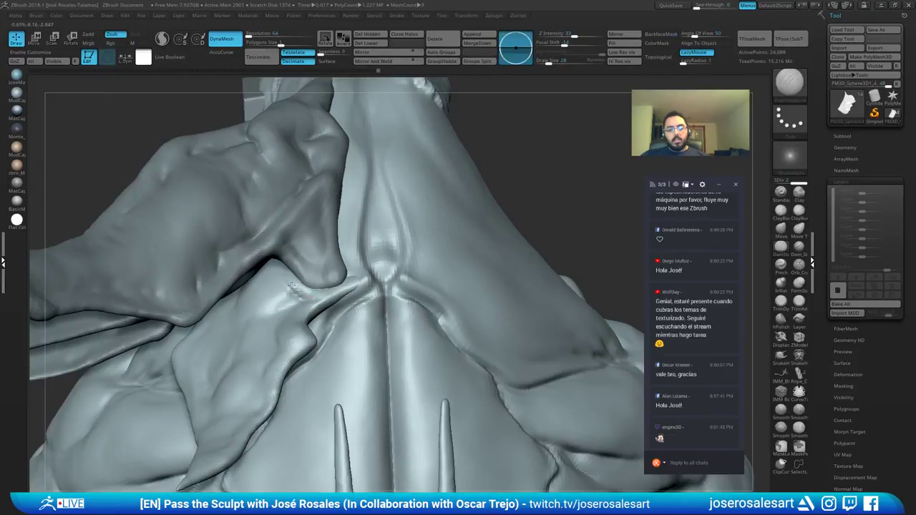
right_drag(284, 284, 296, 298)
drag(307, 301, 275, 289)
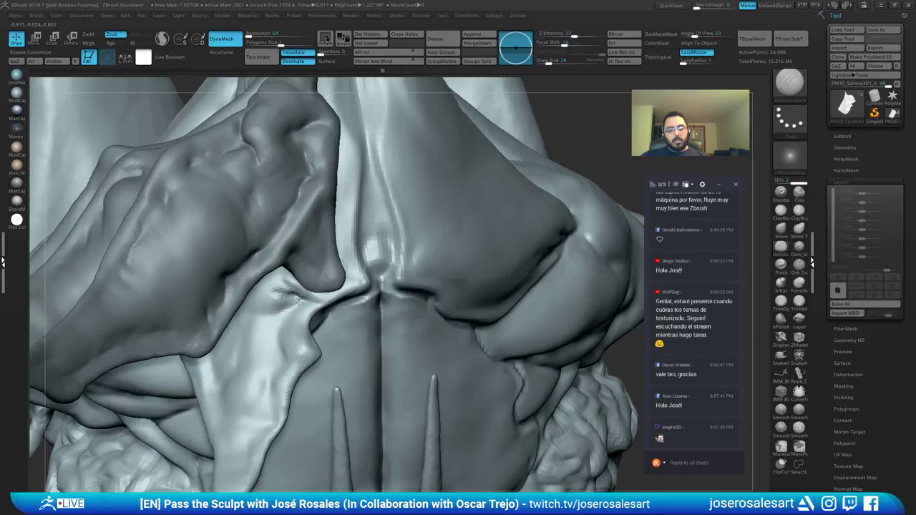
mouse_move(300, 302)
right_down()
mouse_move(266, 313)
mouse_move(324, 260)
mouse_move(323, 244)
mouse_move(320, 262)
right_up()
Step: Build up clay around the small crease in the flap's upper corner
key(b)
key(c)
key(b)
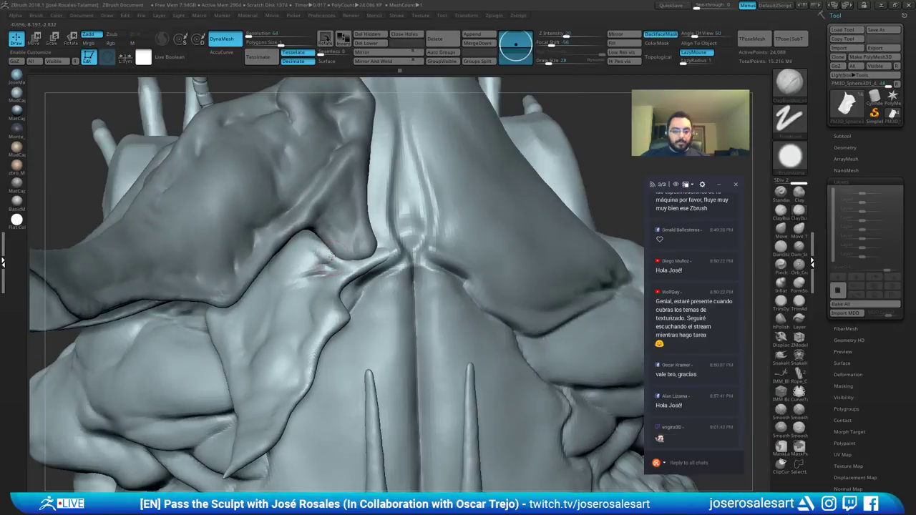
mouse_move(320, 259)
mouse_down()
mouse_move(306, 261)
mouse_move(314, 247)
mouse_move(315, 257)
mouse_up()
right_drag(308, 282, 322, 271)
mouse_move(324, 267)
mouse_down()
mouse_move(311, 246)
mouse_move(316, 253)
mouse_up()
Step: Switch to the Dam Standard brush and smooth the surface around the upper-corner crease
key(b)
key(d)
key(s)
ctrl+right_drag(366, 226, 337, 245)
shift+drag(338, 245, 330, 246)
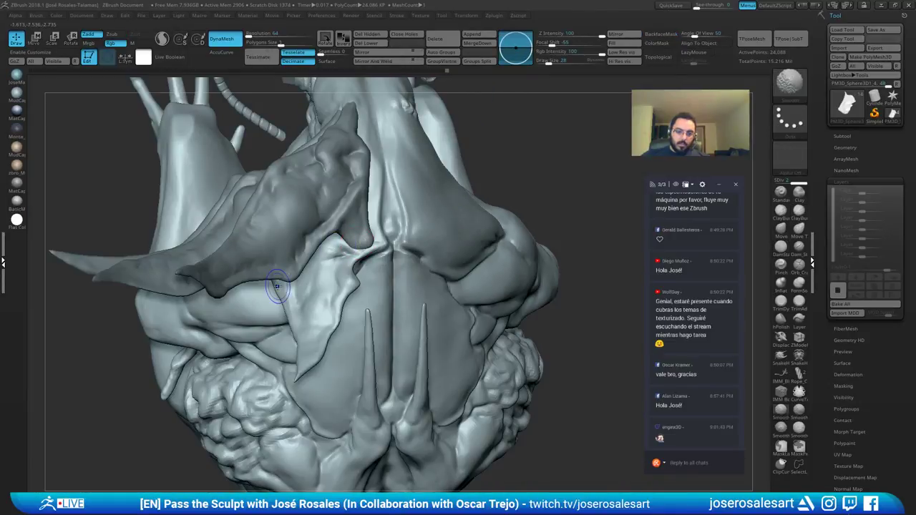
right_drag(278, 286, 358, 279)
Step: Build up clay along the flap's narrow tab toward the creature's midline
ctrl+right_drag(358, 279, 392, 250)
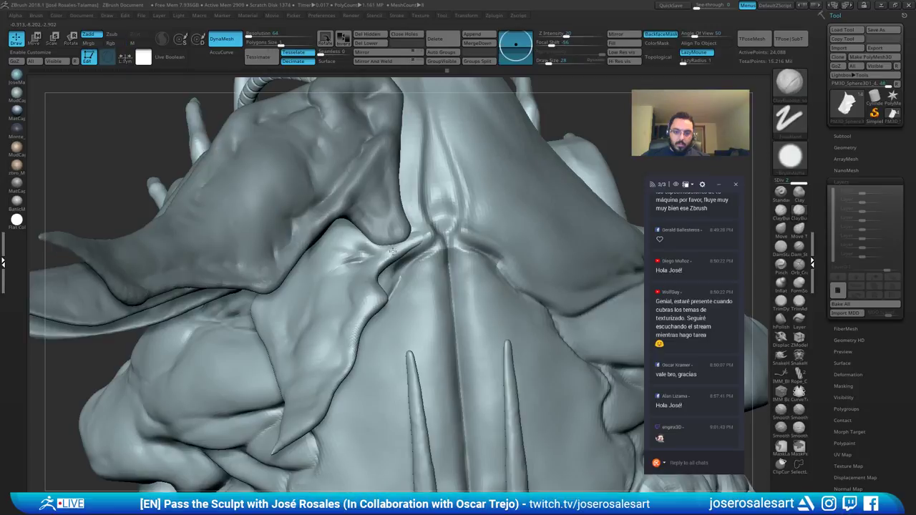
drag(392, 250, 410, 247)
key(b)
key(s)
key(t)
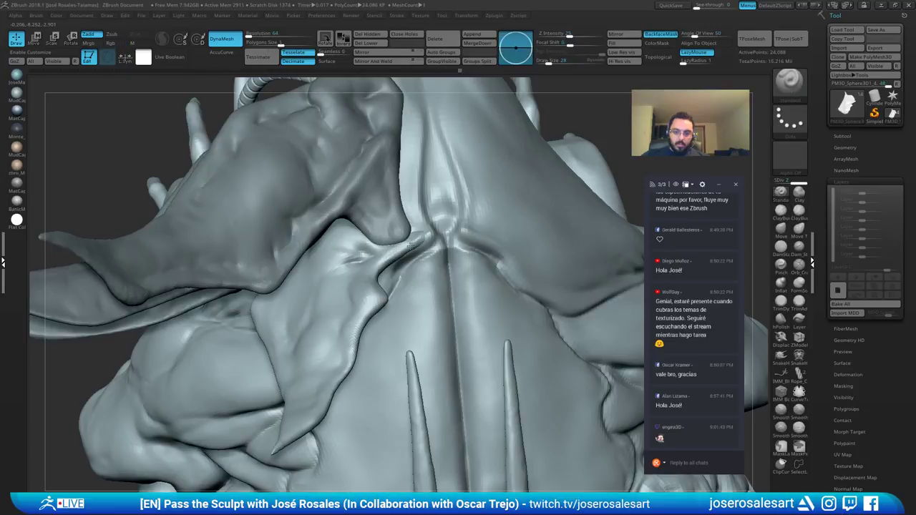
mouse_move(409, 246)
right_down()
mouse_move(416, 265)
mouse_move(387, 248)
mouse_move(417, 236)
right_up()
key(b)
key(c)
key(b)
mouse_move(420, 233)
mouse_down()
mouse_move(425, 222)
mouse_move(434, 229)
mouse_up()
mouse_move(441, 236)
ctrl+right_down()
mouse_move(442, 184)
mouse_move(439, 221)
mouse_move(432, 207)
mouse_move(424, 239)
ctrl+right_up()
Step: Pull the tip of the flap's tab into the creature's central ridge with the Snake Hook brush
key(b)
key(m)
key(v)
key(b)
key(s)
key(h)
drag(427, 242, 439, 239)
mouse_move(439, 238)
right_down()
mouse_move(451, 222)
mouse_move(437, 239)
right_up()
drag(436, 239, 446, 235)
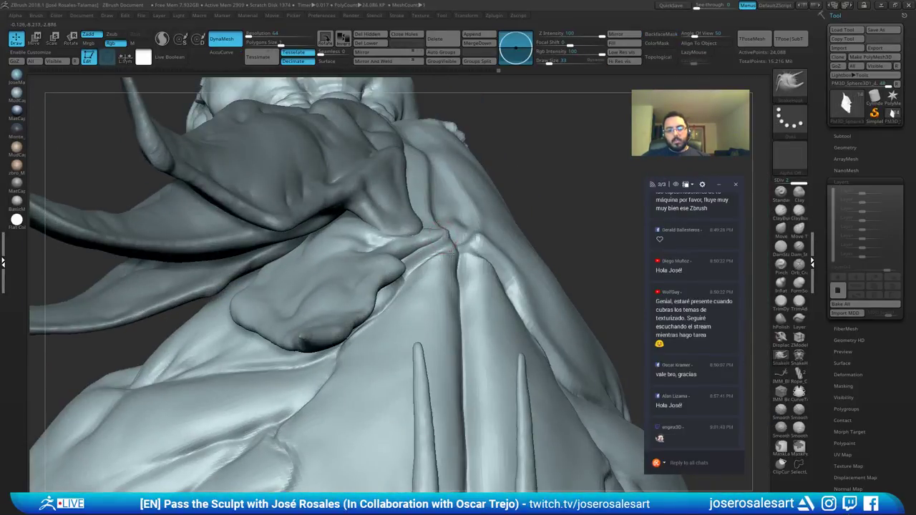
right_drag(445, 236, 447, 227)
right_drag(445, 271, 453, 239)
Step: Build up clay where the flap's tab meets the central ridge
key(b)
key(c)
key(b)
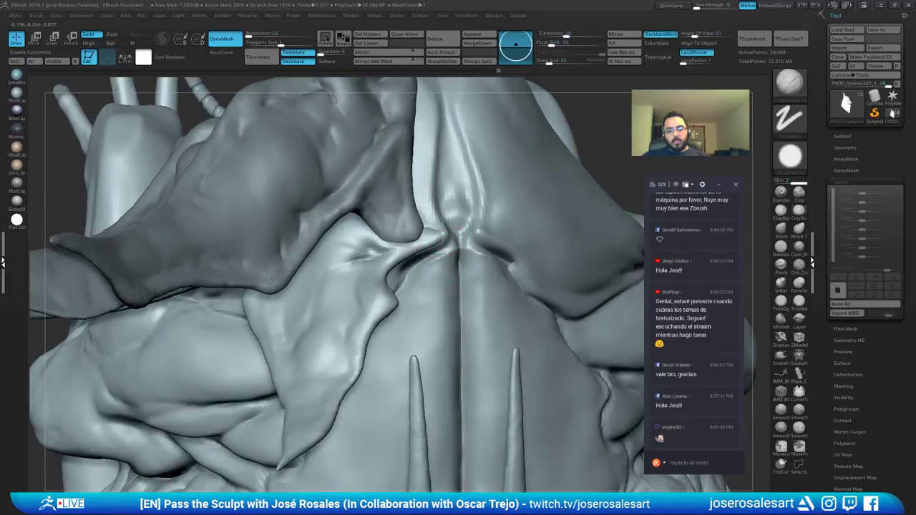
mouse_move(433, 218)
mouse_down()
mouse_move(448, 216)
mouse_move(438, 226)
mouse_move(462, 216)
mouse_up()
mouse_move(462, 216)
ctrl+right_down()
mouse_move(429, 260)
mouse_move(372, 262)
mouse_move(361, 287)
mouse_move(588, 282)
mouse_move(431, 259)
mouse_move(501, 255)
mouse_move(452, 245)
ctrl+right_up()
Step: Select the Dam Standard brush at draw size 17 and smooth the flap's pointed lower tip
key(b)
key(d)
key(s)
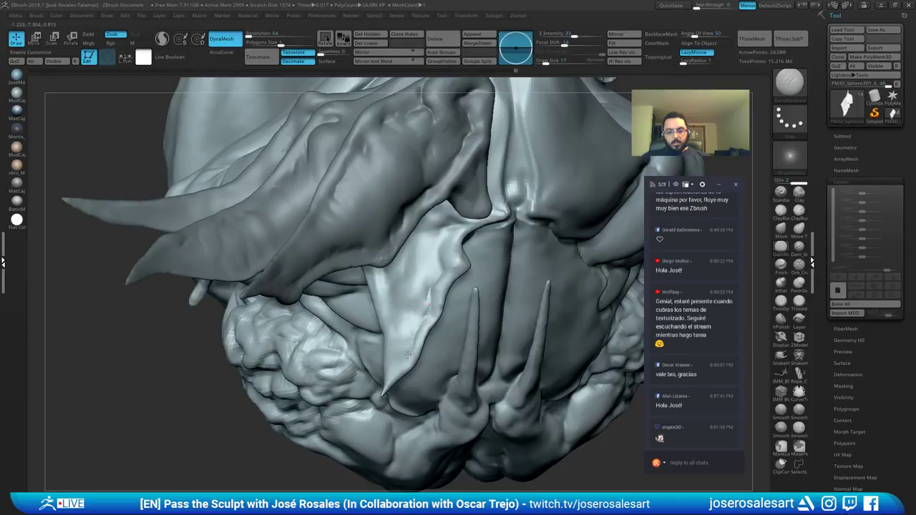
right_drag(393, 370, 398, 368)
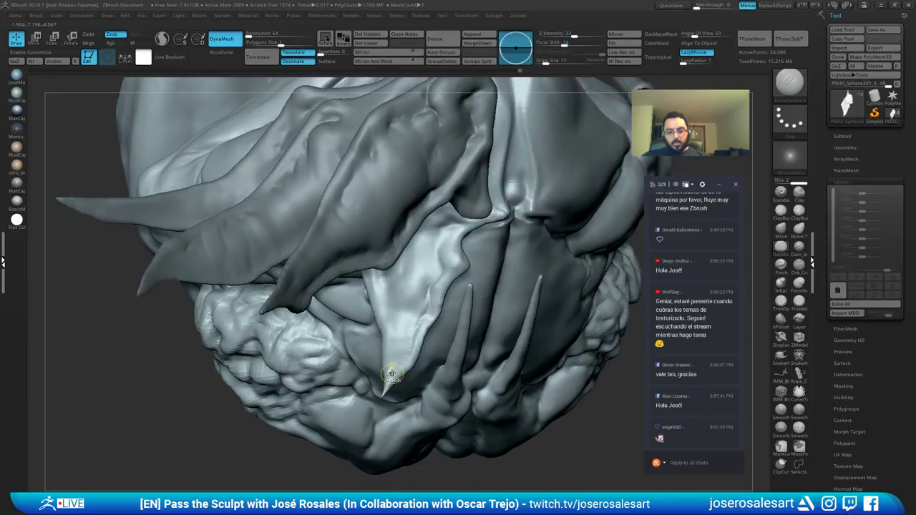
shift+drag(392, 373, 391, 376)
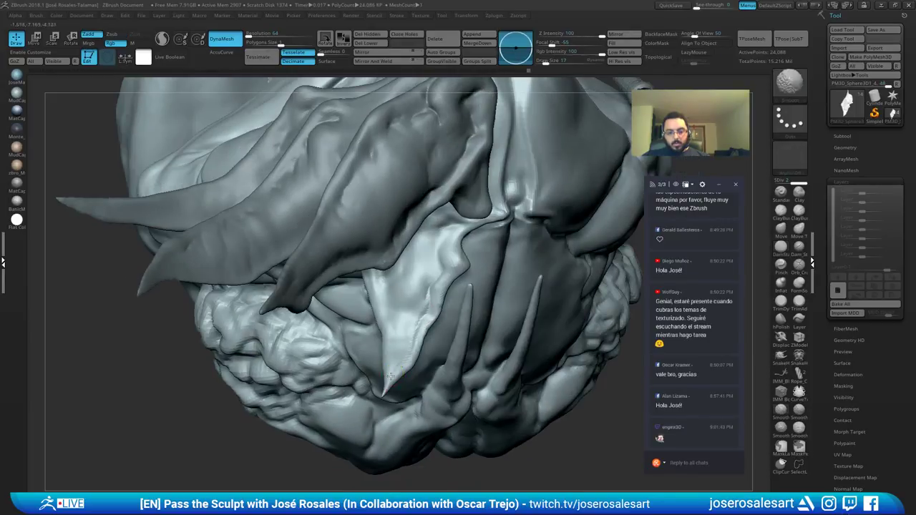
Step: Stroke down the flap's notched side and smooth the bumps across its middle and lower end
mouse_move(425, 297)
right_down()
mouse_move(407, 329)
mouse_move(427, 295)
right_up()
drag(427, 295, 398, 338)
right_drag(397, 339, 415, 292)
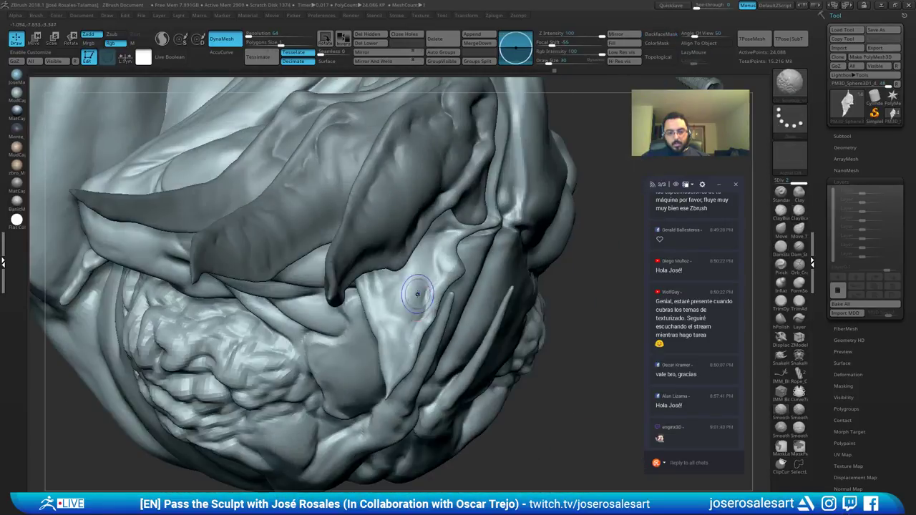
shift+drag(417, 292, 402, 284)
mouse_move(402, 285)
right_down()
mouse_move(387, 301)
mouse_move(396, 305)
mouse_move(391, 332)
right_up()
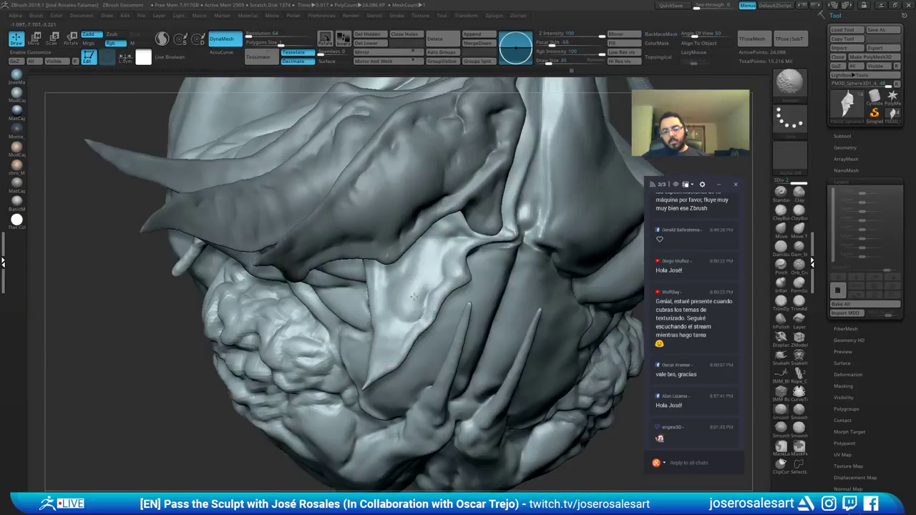
shift+drag(390, 332, 401, 342)
Step: Refine the flap's notched edge with clay strokes at draw size 28
mouse_move(401, 342)
right_down()
mouse_move(406, 263)
mouse_move(359, 322)
mouse_move(391, 317)
right_up()
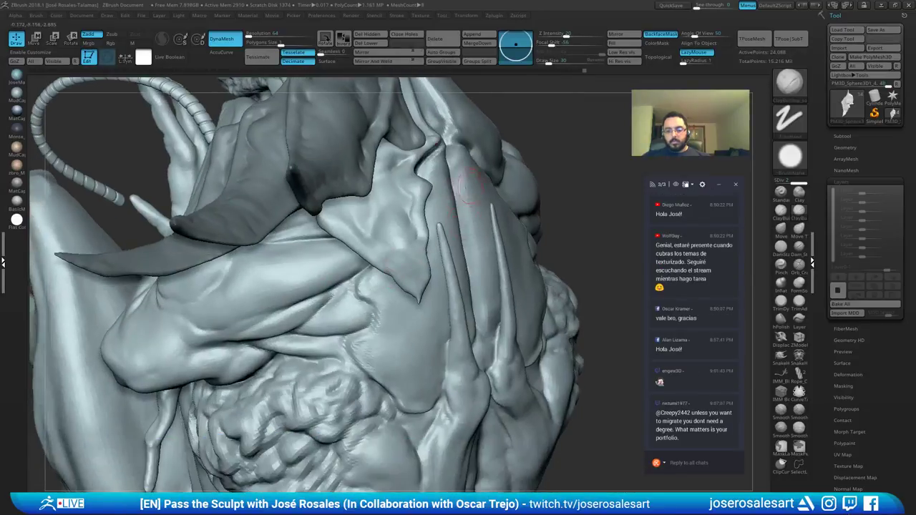
mouse_move(377, 278)
right_down()
mouse_move(372, 296)
mouse_move(356, 276)
mouse_move(341, 292)
mouse_move(399, 249)
right_up()
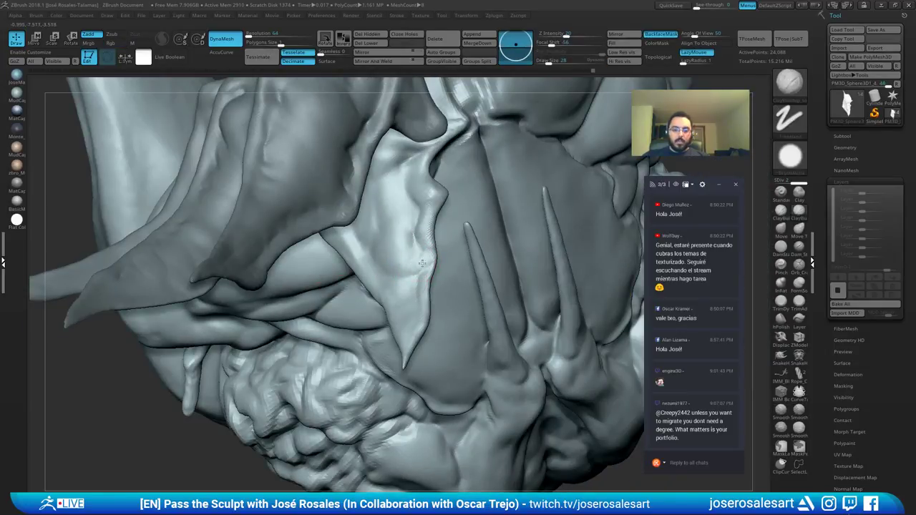
mouse_move(423, 263)
right_down()
mouse_move(416, 223)
mouse_move(390, 276)
mouse_move(354, 313)
mouse_move(377, 153)
right_up()
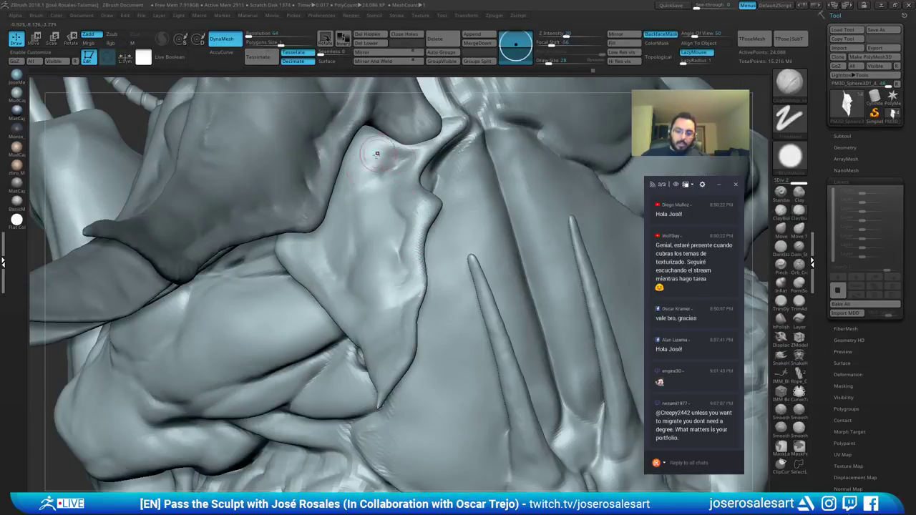
right_drag(355, 255, 366, 222)
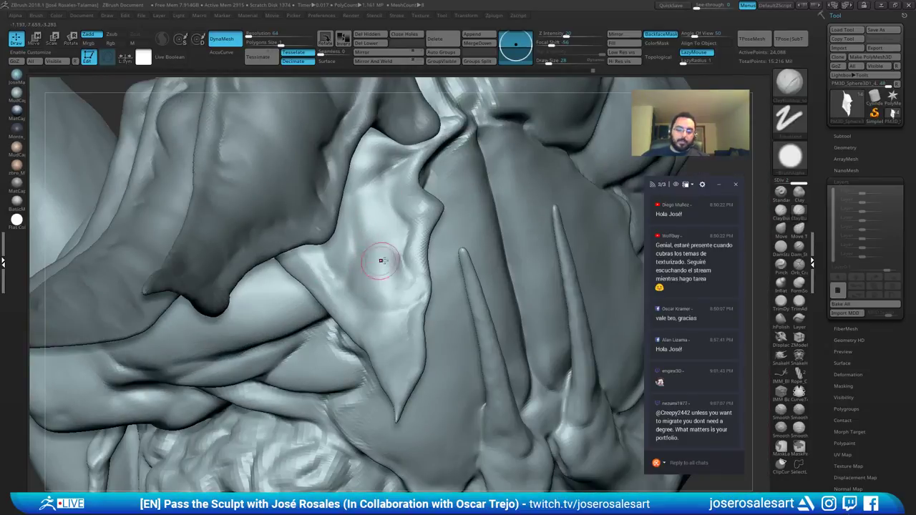
mouse_move(380, 261)
right_down()
mouse_move(408, 270)
mouse_move(378, 264)
mouse_move(428, 208)
mouse_move(498, 229)
mouse_move(421, 229)
mouse_move(374, 273)
mouse_move(404, 215)
mouse_move(378, 265)
mouse_move(385, 256)
mouse_move(382, 272)
mouse_move(408, 297)
mouse_move(386, 308)
mouse_move(393, 212)
right_up()
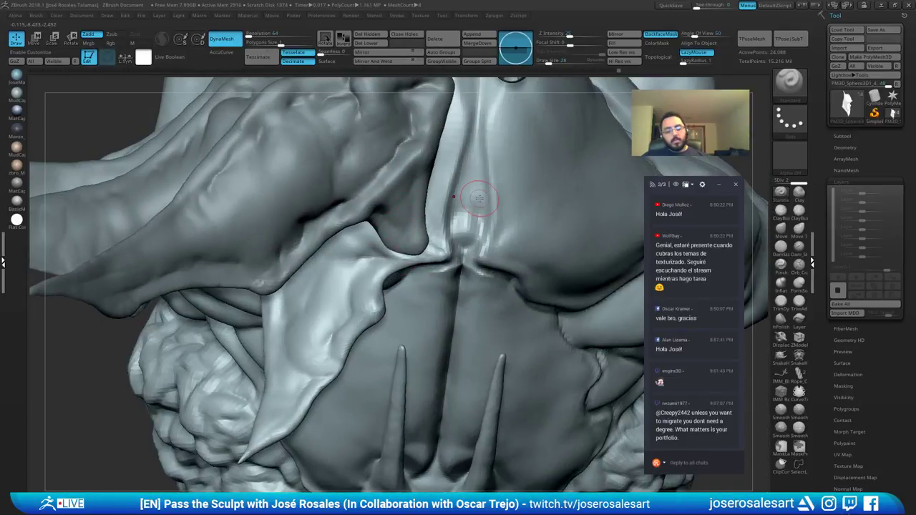
Step: Cut a crease into the flap's upper corner beside the tab with the Dam Standard brush
key(b)
key(d)
key(s)
right_drag(479, 199, 372, 254)
drag(363, 259, 344, 260)
right_drag(343, 259, 261, 277)
Step: Work on the flap in isolation, smoothing its middle fold and the surface toward its outer edge
key(f)
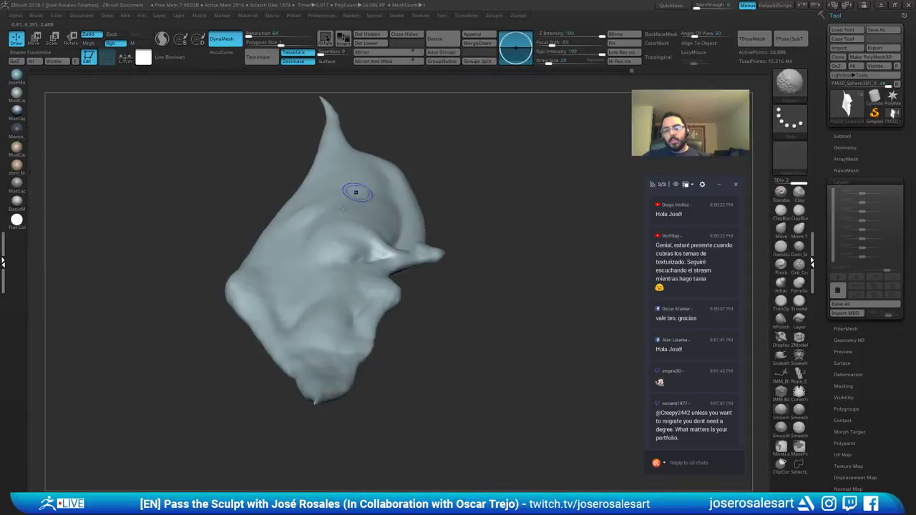
right_drag(356, 191, 342, 253)
shift+drag(319, 252, 321, 269)
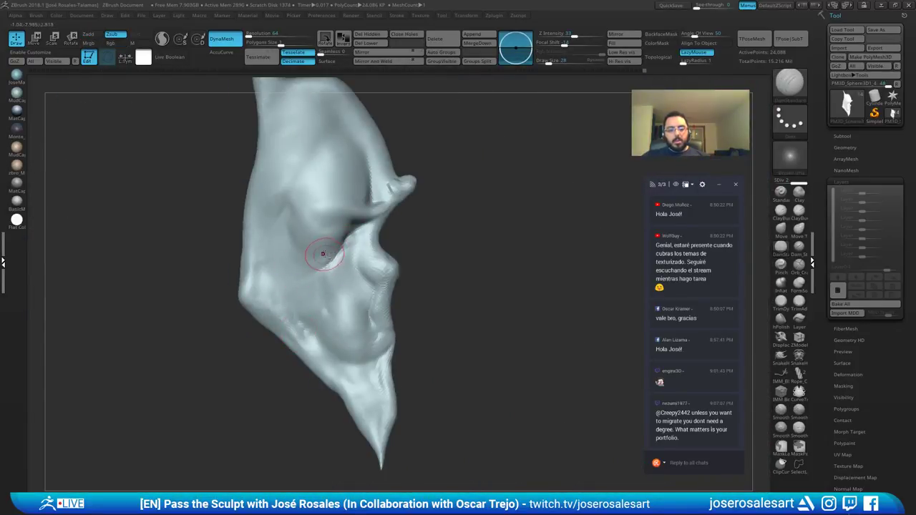
key(2)
right_drag(294, 259, 325, 257)
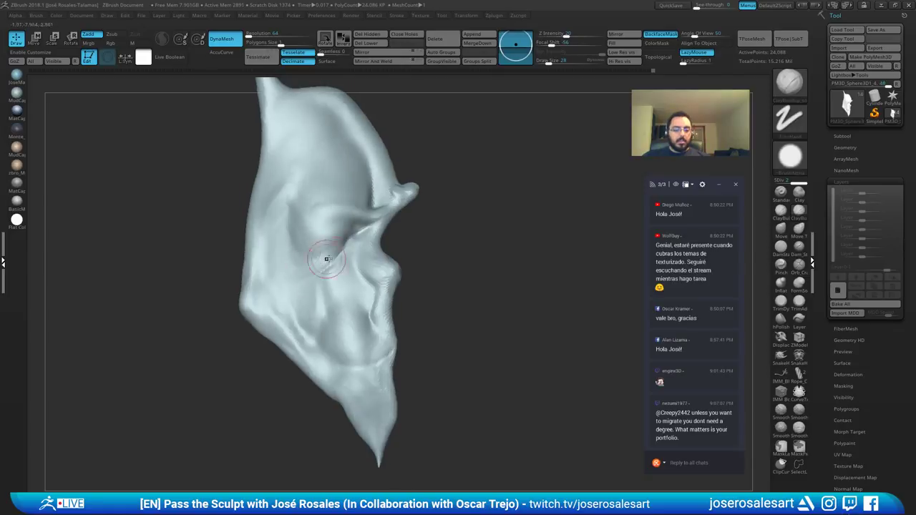
shift+drag(325, 257, 260, 269)
Step: Bring back the whole creature and check the flap's shape in place
mouse_move(259, 270)
right_down()
mouse_move(272, 236)
mouse_move(324, 283)
mouse_move(321, 262)
right_up()
mouse_move(378, 194)
ctrl+right_down()
mouse_move(350, 232)
mouse_move(366, 228)
mouse_move(358, 227)
ctrl+right_up()
key(shift+s)
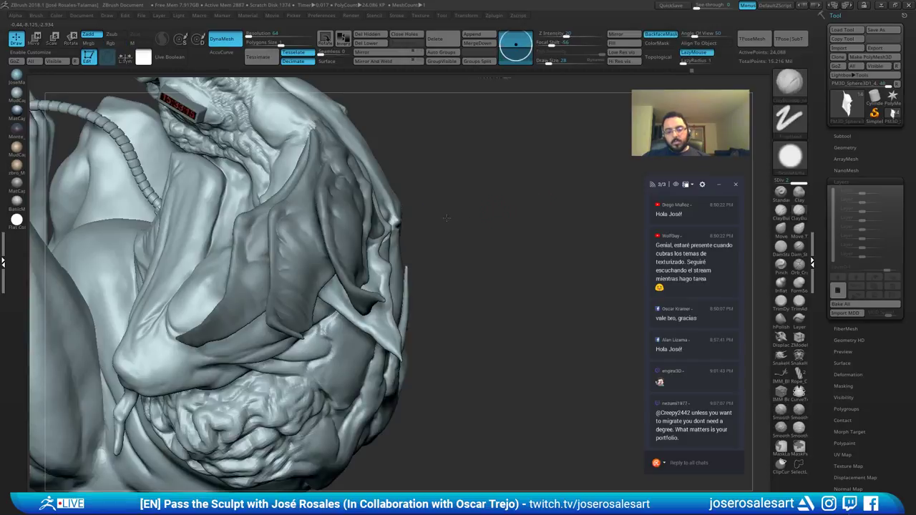
key(f)
mouse_move(451, 215)
right_down()
mouse_move(393, 214)
mouse_move(448, 182)
mouse_move(405, 223)
mouse_move(424, 252)
mouse_move(406, 262)
mouse_move(401, 251)
mouse_move(399, 270)
mouse_move(415, 282)
mouse_move(414, 262)
right_up()
Step: Isolate the flap again, build up the ridges around its middle fold and smooth its lower half
key(shift+s)
drag(395, 276, 423, 268)
mouse_move(423, 268)
mouse_down()
mouse_move(384, 275)
mouse_move(407, 288)
mouse_up()
mouse_move(406, 291)
right_down()
mouse_move(416, 278)
mouse_move(397, 268)
mouse_move(420, 253)
right_up()
right_drag(430, 312, 410, 276)
shift+drag(416, 306, 420, 327)
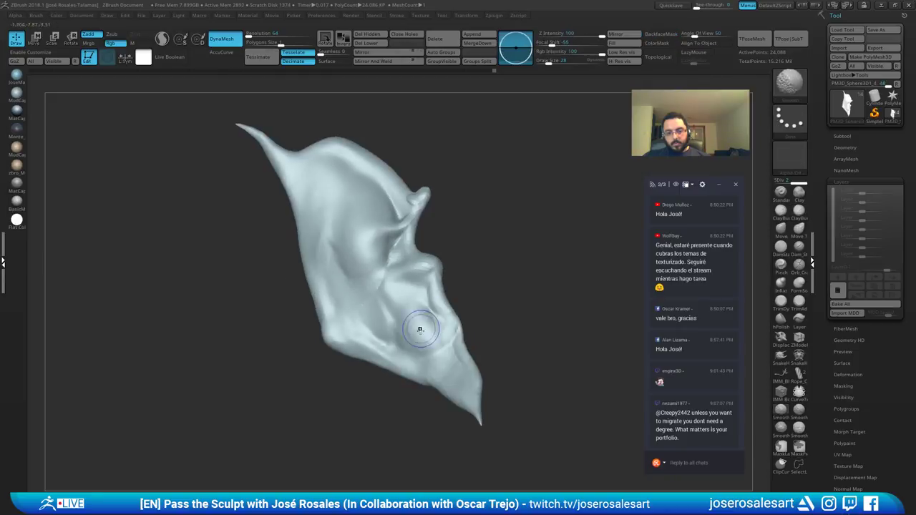
Step: Smooth the flap's upper hollow and reduce the brush draw size to 23
ctrl+right_drag(391, 275, 403, 253)
mouse_move(394, 175)
shift+mouse_down()
mouse_move(379, 215)
mouse_move(391, 220)
shift+mouse_up()
key(s)
key(s)
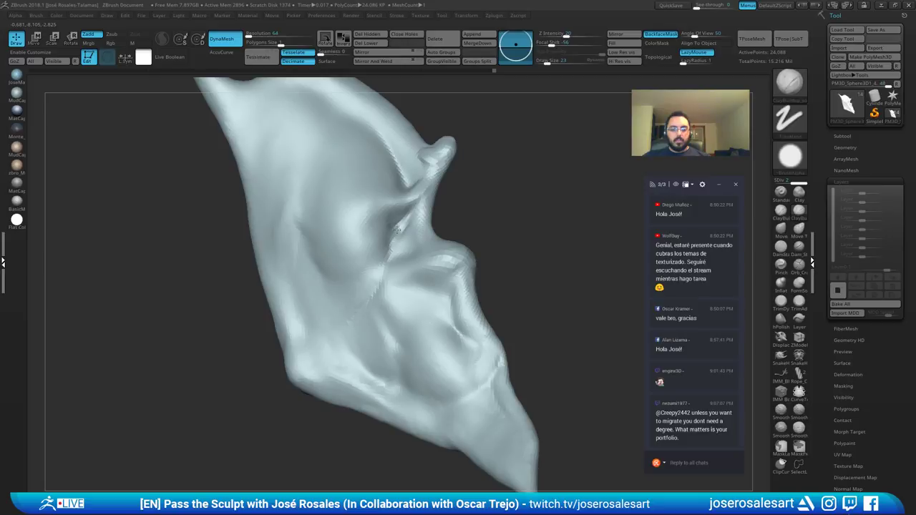
Step: Carve a small ringed pit at the base of the flap's tab with the Dam Standard brush
key(b)
key(s)
key(t)
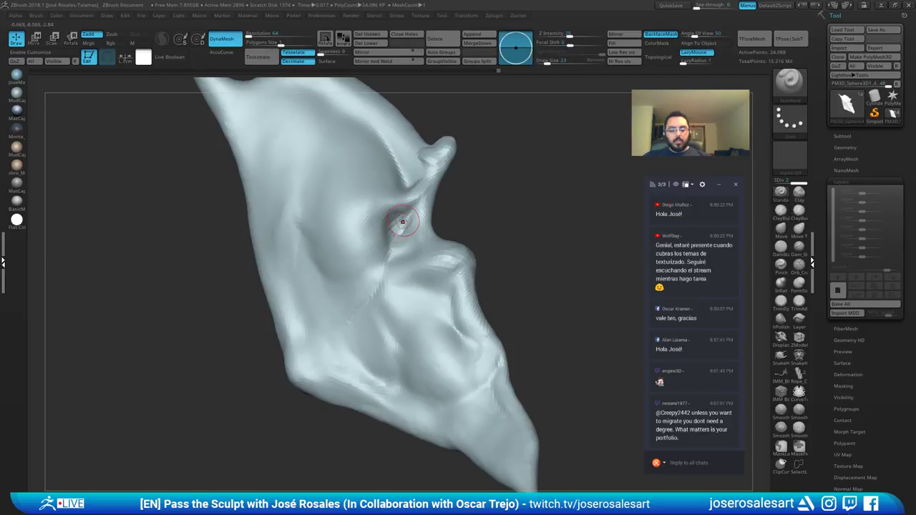
key(b)
key(d)
key(s)
drag(415, 205, 389, 226)
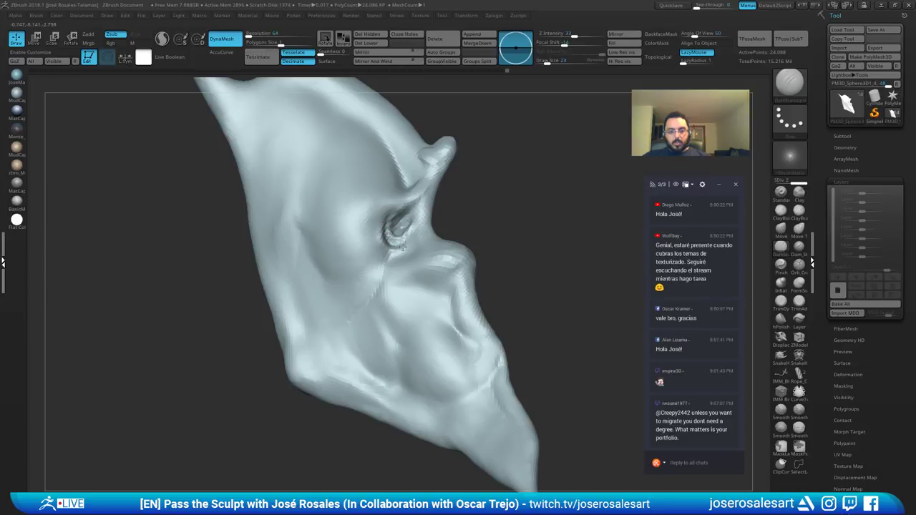
drag(418, 223, 436, 192)
ctrl+right_drag(440, 188, 430, 164)
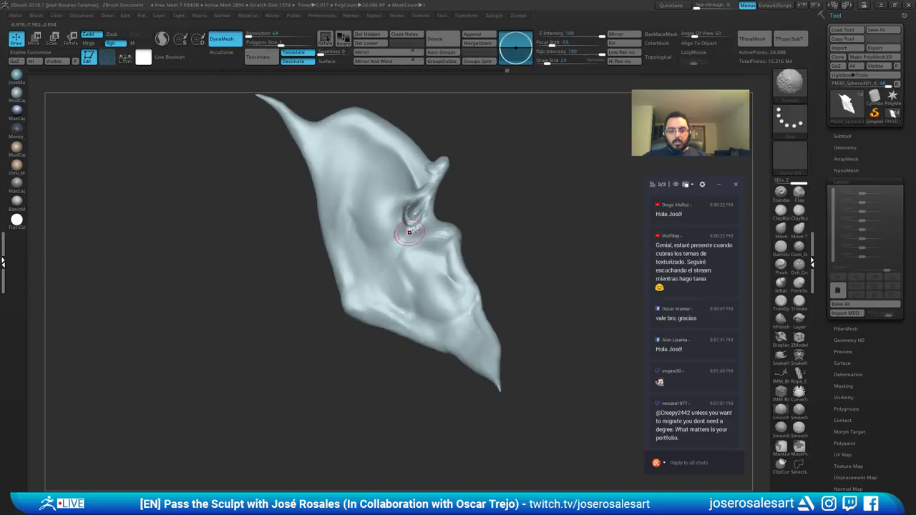
Step: Show the whole creature and check the flap's new pit from several angles
ctrl+right_drag(409, 233, 429, 245)
key(shift+s)
mouse_move(435, 299)
right_down()
mouse_move(435, 234)
mouse_move(419, 234)
mouse_move(433, 260)
mouse_move(459, 222)
mouse_move(489, 206)
mouse_move(476, 202)
mouse_move(481, 227)
mouse_move(530, 262)
right_up()
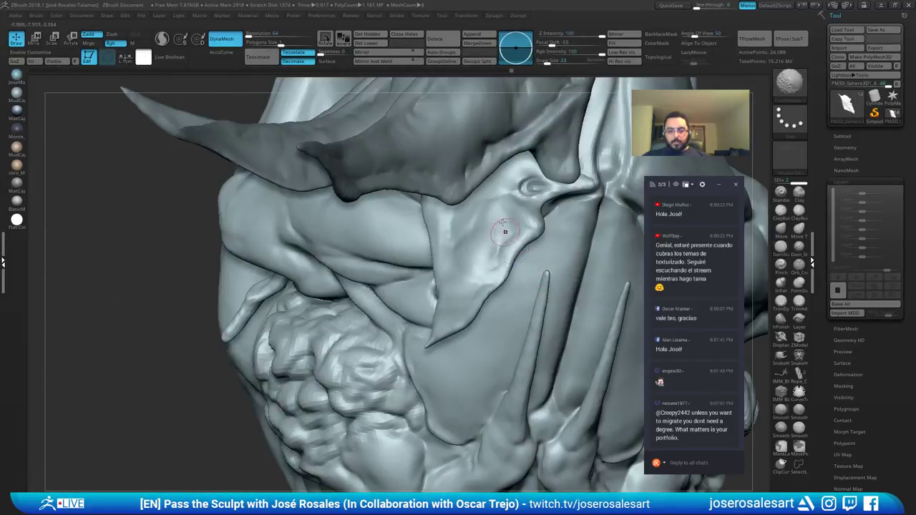
mouse_move(505, 232)
right_down()
mouse_move(434, 247)
mouse_move(427, 295)
mouse_move(438, 293)
mouse_move(436, 282)
right_up()
Step: Switch to the large membrane above the flap and carve a crease near its lower edge with the Dam Standard brush
alt+click(433, 241)
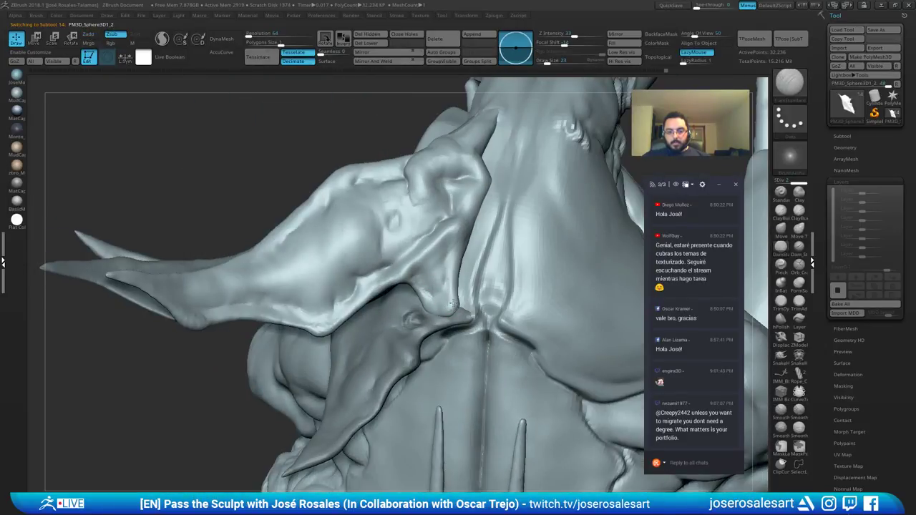
drag(453, 304, 430, 285)
key(ctrl+z)
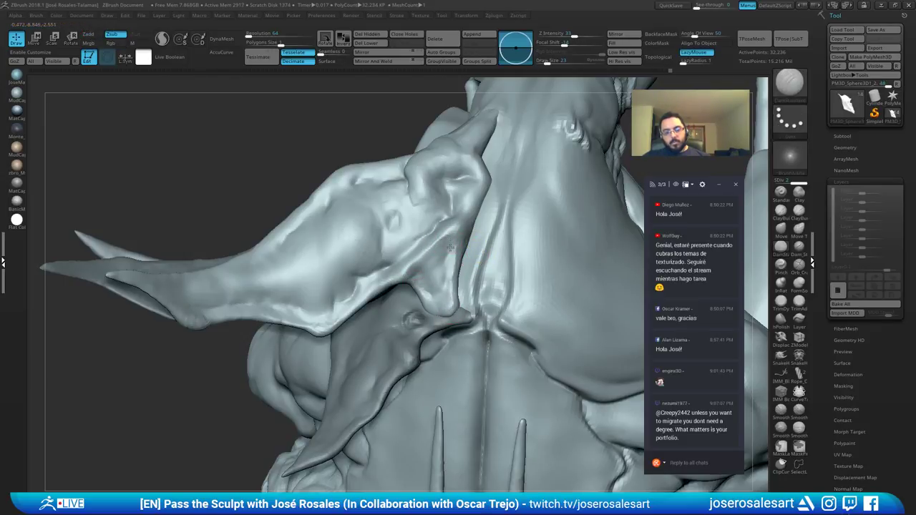
mouse_move(451, 232)
right_down()
mouse_move(453, 247)
mouse_move(423, 270)
mouse_move(384, 276)
right_up()
right_drag(326, 279, 379, 266)
drag(388, 263, 359, 267)
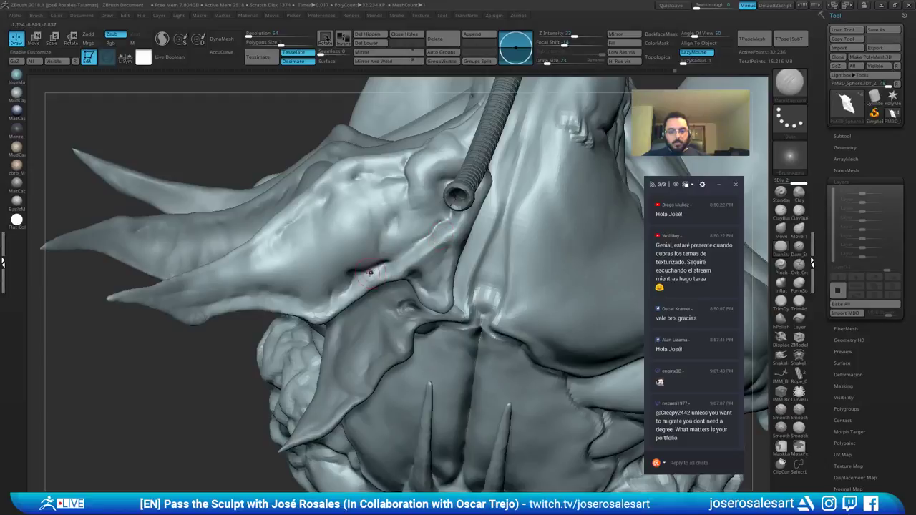
Step: Refine the large membrane's lower edge out toward its pointed tip with Dam Standard and smoothing strokes
mouse_move(371, 272)
right_down()
mouse_move(323, 296)
mouse_move(313, 319)
right_up()
drag(315, 322, 296, 309)
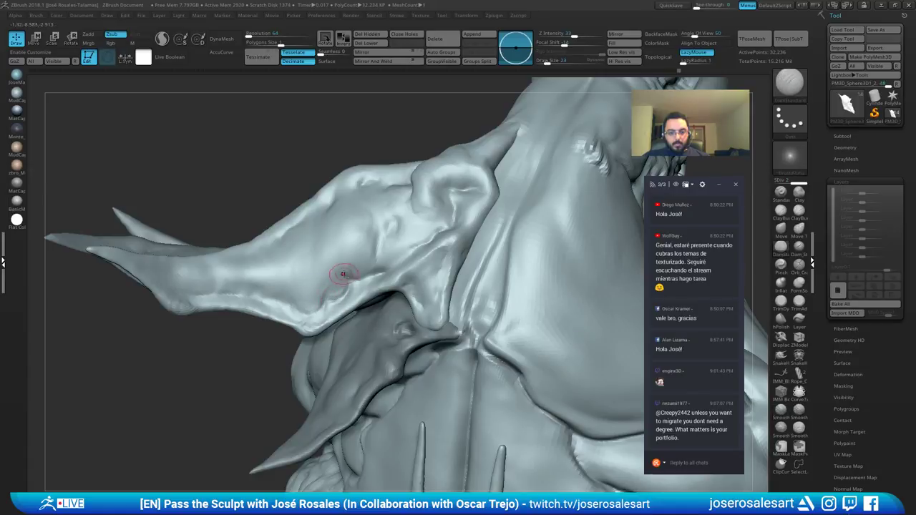
mouse_move(343, 274)
right_down()
mouse_move(286, 311)
mouse_move(258, 283)
right_up()
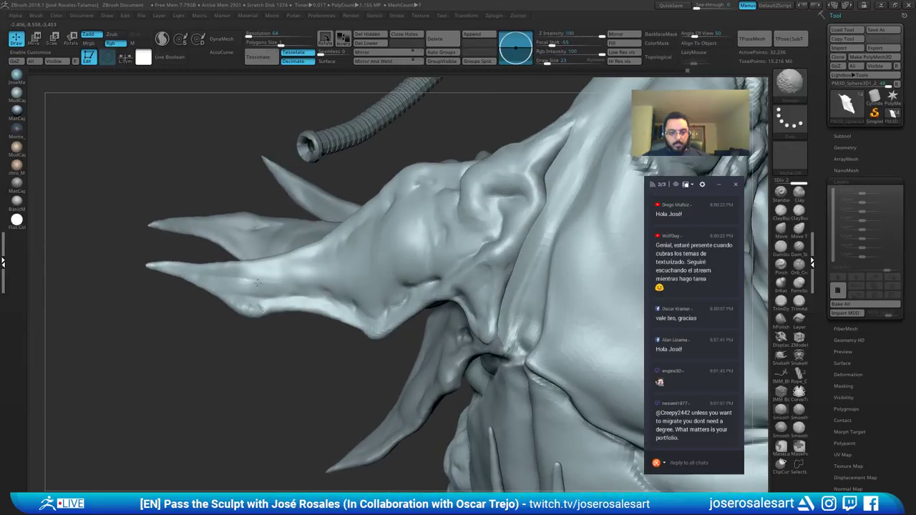
drag(244, 305, 232, 294)
mouse_move(224, 309)
right_down()
mouse_move(222, 287)
mouse_move(251, 273)
mouse_move(237, 274)
mouse_move(344, 268)
mouse_move(369, 286)
mouse_move(384, 273)
mouse_move(397, 338)
mouse_move(476, 309)
mouse_move(394, 272)
right_up()
Step: Mirror the large membrane and the neighbouring one across the X axis, merging each into one SubTool
alt+right_drag(462, 231, 401, 329)
right_drag(459, 240, 423, 279)
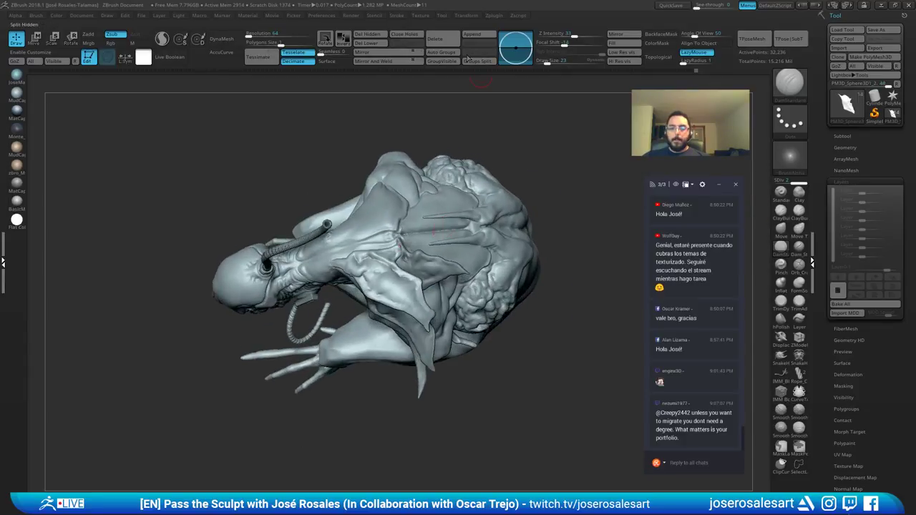
click(617, 34)
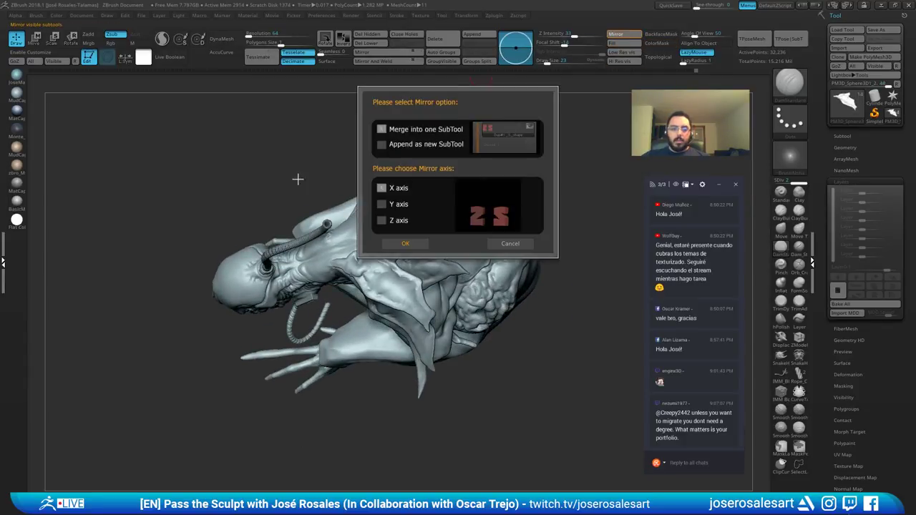
click(401, 245)
right_drag(416, 272, 383, 274)
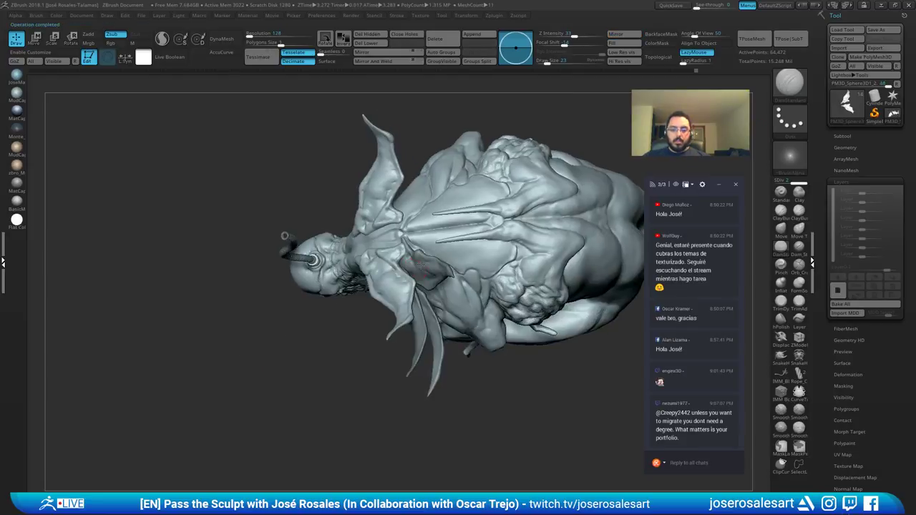
alt+click(428, 268)
click(633, 35)
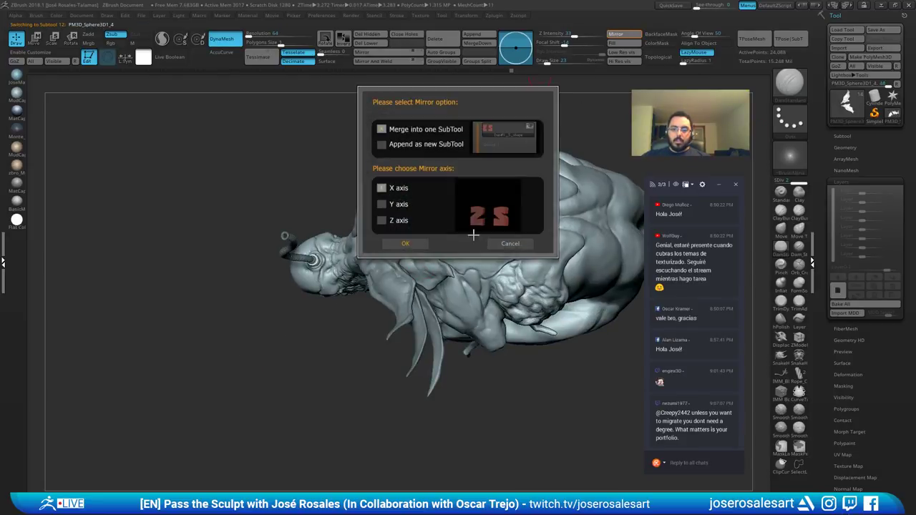
click(413, 244)
mouse_move(412, 315)
right_down()
mouse_move(437, 273)
mouse_move(423, 275)
mouse_move(403, 310)
right_up()
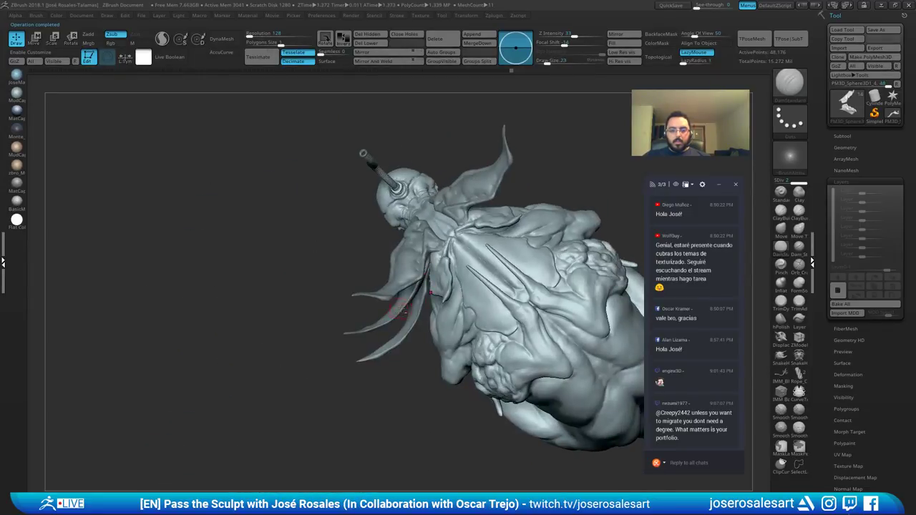
Step: Mirror the two remaining membranes across the X axis, merging each into one SubTool
alt+click(481, 246)
click(620, 35)
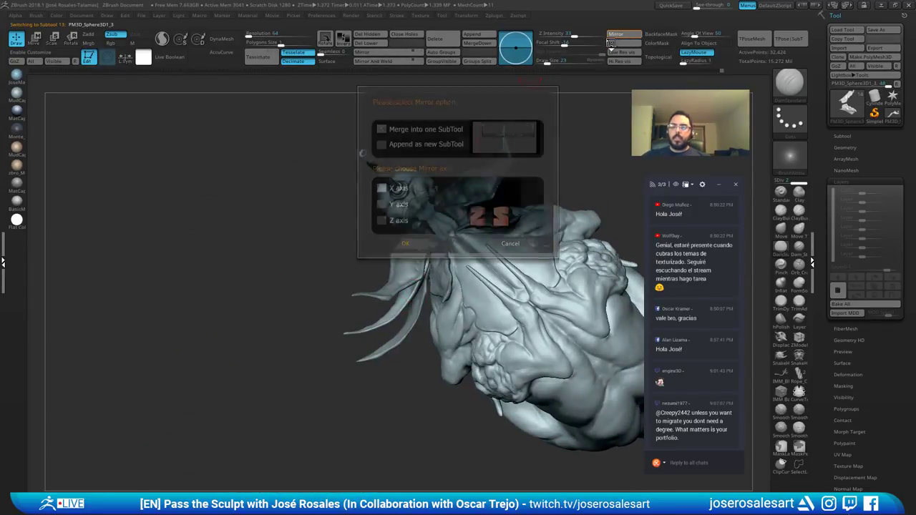
click(410, 245)
right_drag(435, 285, 400, 344)
right_drag(482, 188, 438, 231)
click(620, 34)
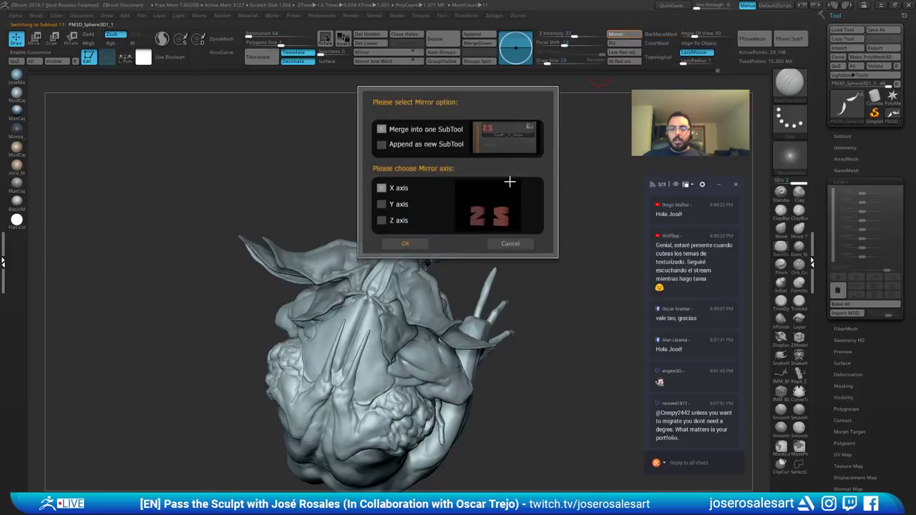
click(411, 244)
key(f)
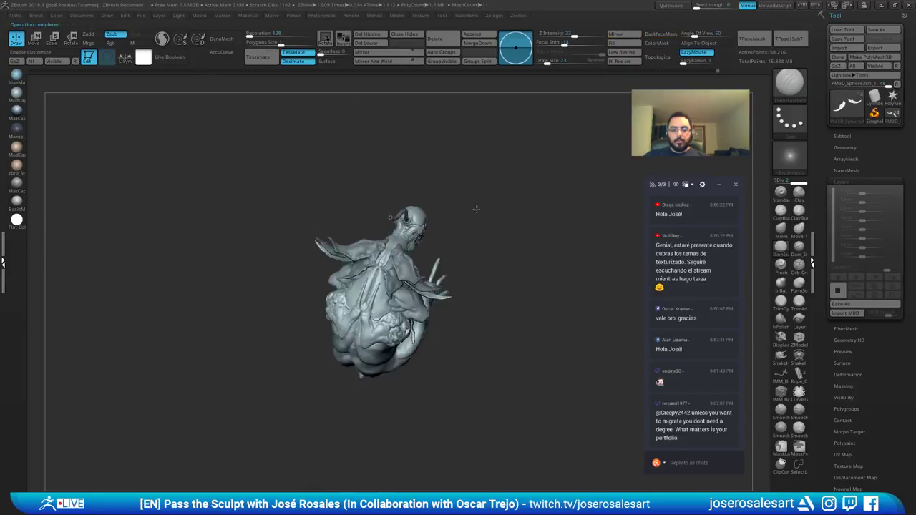
Step: Examine the creature's head, neck and mirrored membranes from the back, side and front
shift+right_drag(477, 207, 376, 145)
right_drag(307, 193, 251, 200)
ctrl+right_drag(401, 179, 436, 236)
mouse_move(436, 236)
right_down()
mouse_move(374, 209)
mouse_move(334, 206)
right_up()
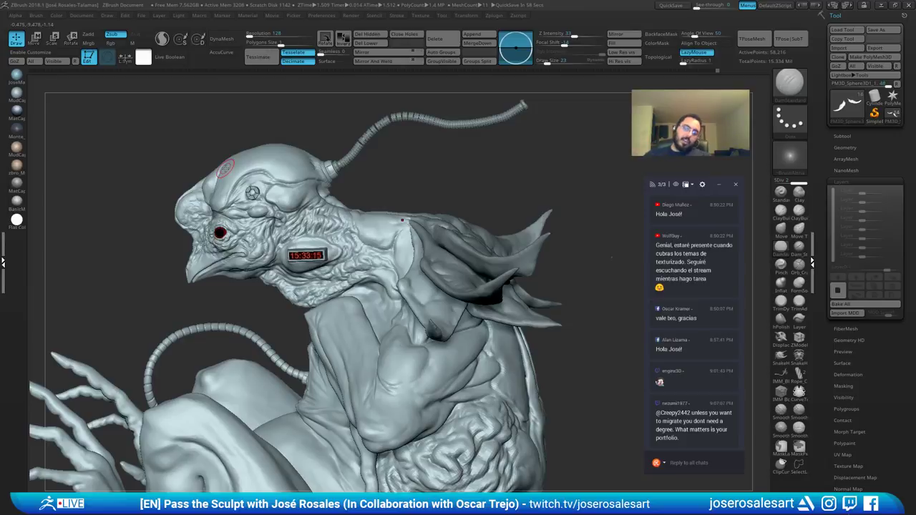
mouse_move(225, 168)
right_down()
mouse_move(265, 212)
mouse_move(357, 225)
right_up()
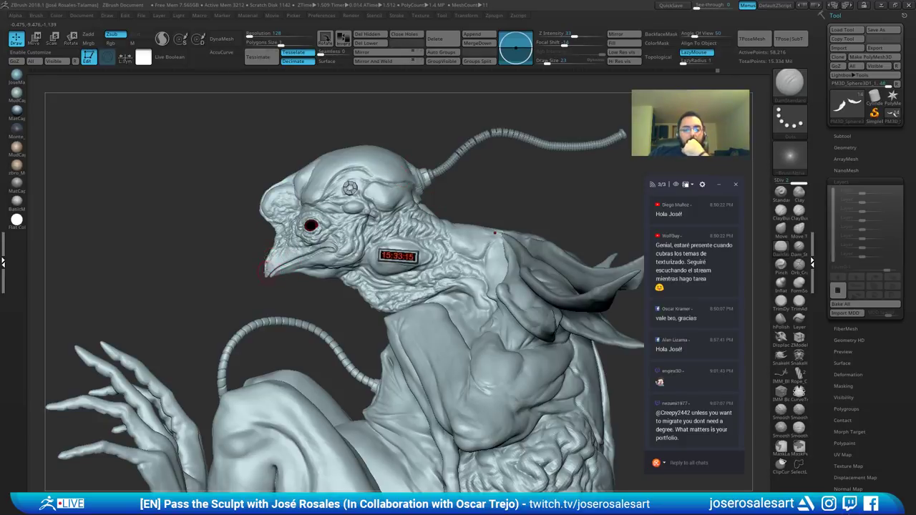
right_drag(361, 217, 427, 200)
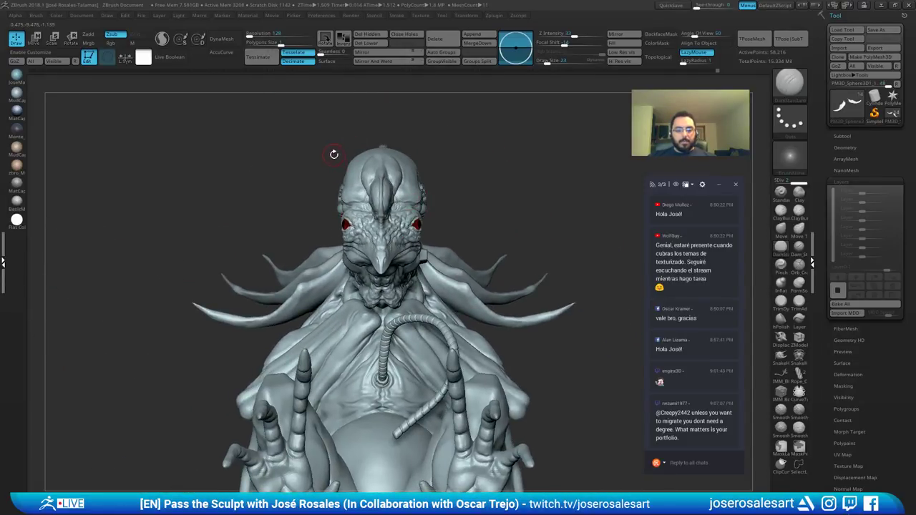
right_drag(338, 280, 378, 235)
mouse_move(373, 227)
mouse_down()
mouse_move(411, 234)
mouse_move(399, 236)
mouse_move(514, 194)
mouse_move(466, 199)
mouse_move(510, 192)
mouse_up()
Step: Combine all SubTools into a low-resolution TPoseMesh with Transpose Master and display its polygroups as a polyframe
click(747, 40)
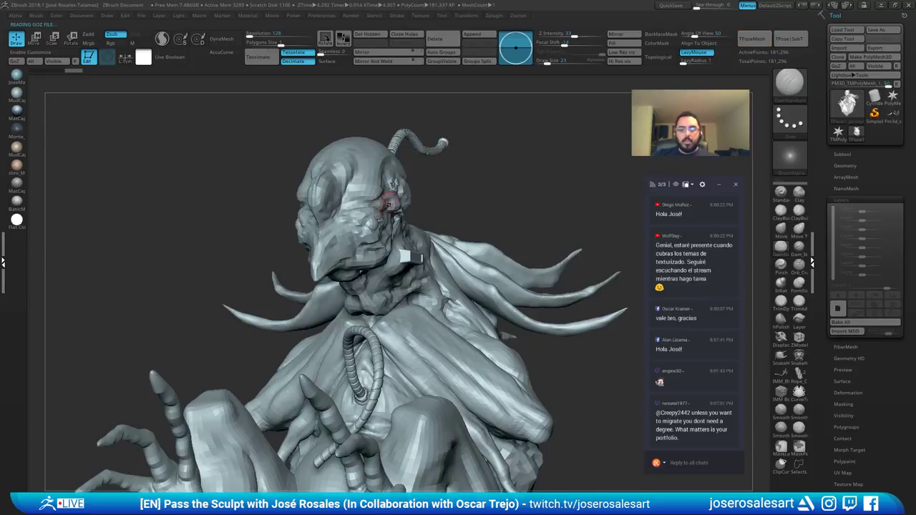
mouse_move(388, 206)
right_down()
mouse_move(343, 207)
mouse_move(398, 244)
mouse_move(469, 229)
mouse_move(421, 235)
mouse_move(451, 237)
right_up()
key(shift+f)
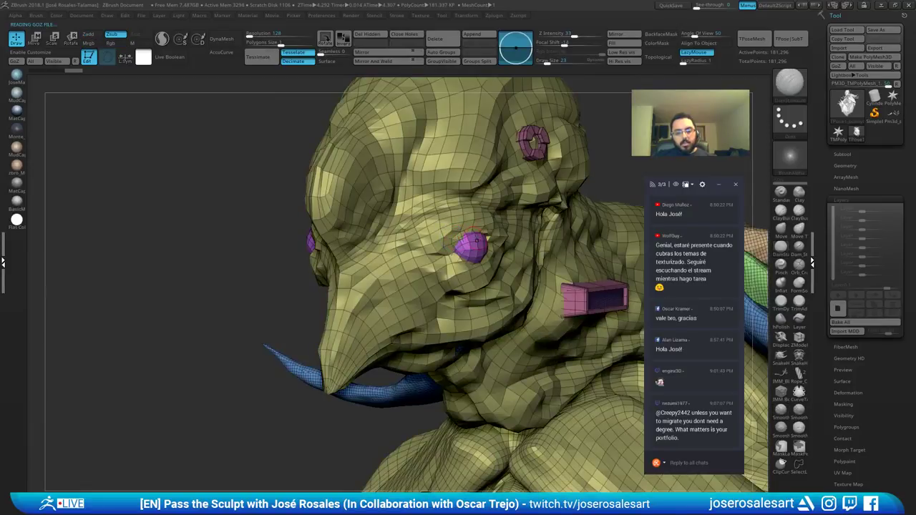
Step: Isolate the polygroup of the two eyes, mask it fully and unhide the rest of the creature
ctrl+shift+click(469, 243)
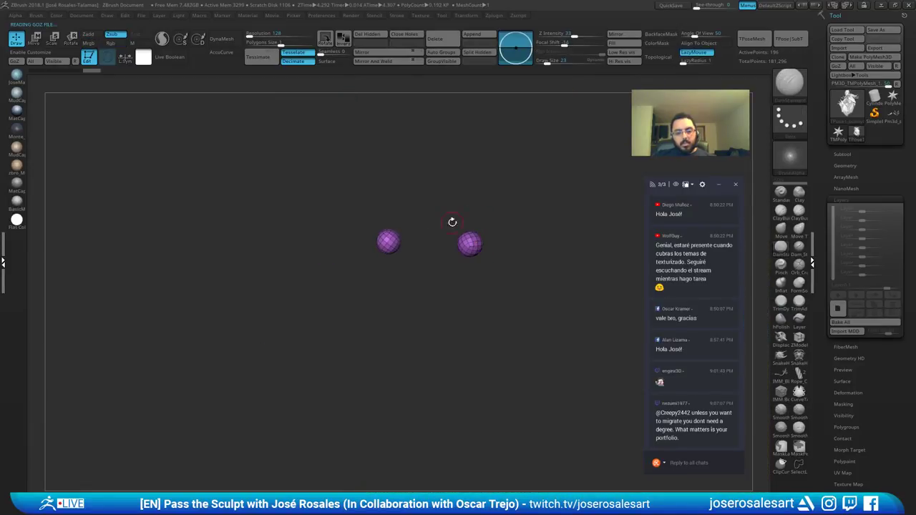
ctrl+click(349, 276)
ctrl+shift+click(314, 298)
mouse_move(314, 297)
right_down()
mouse_move(360, 262)
mouse_move(486, 262)
right_up()
right_drag(406, 228, 290, 230)
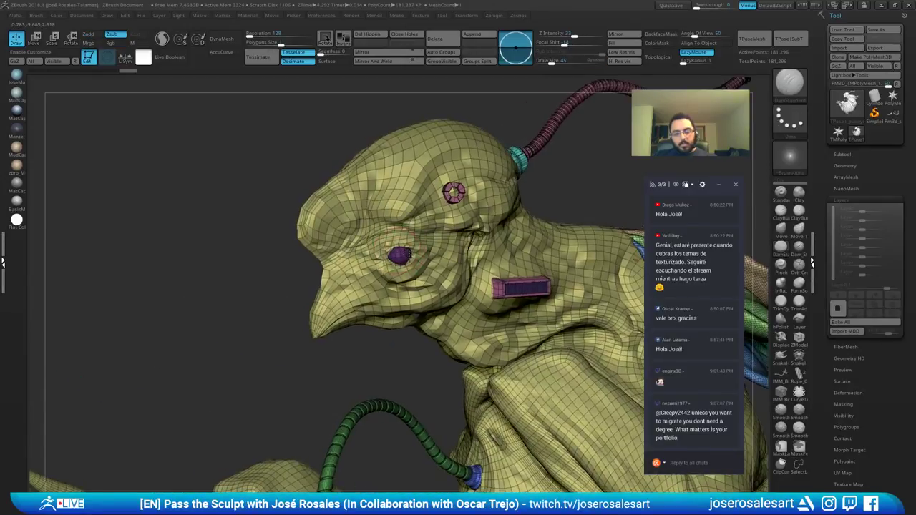
Step: Paint a mask over the skin around the first eye socket
ctrl+right_drag(396, 244, 399, 270)
ctrl+drag(402, 273, 399, 271)
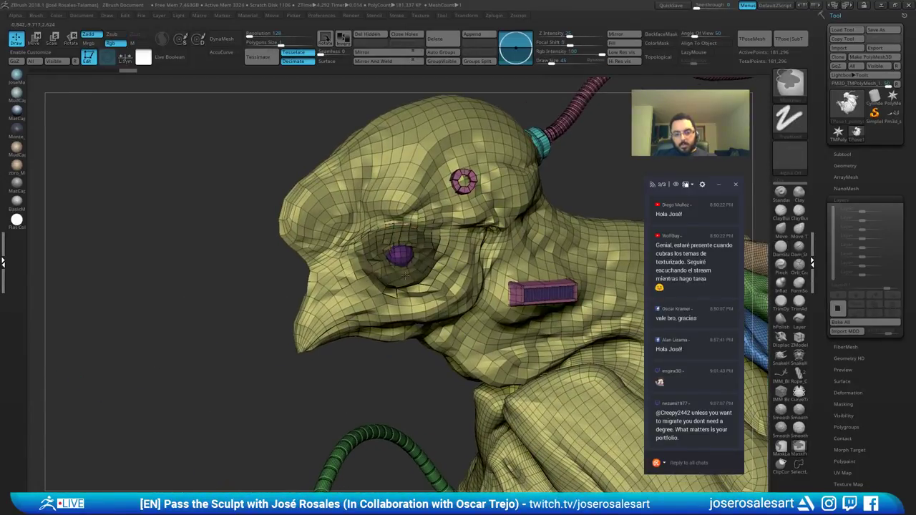
right_drag(315, 265, 368, 265)
ctrl+drag(354, 251, 356, 284)
right_drag(309, 248, 423, 211)
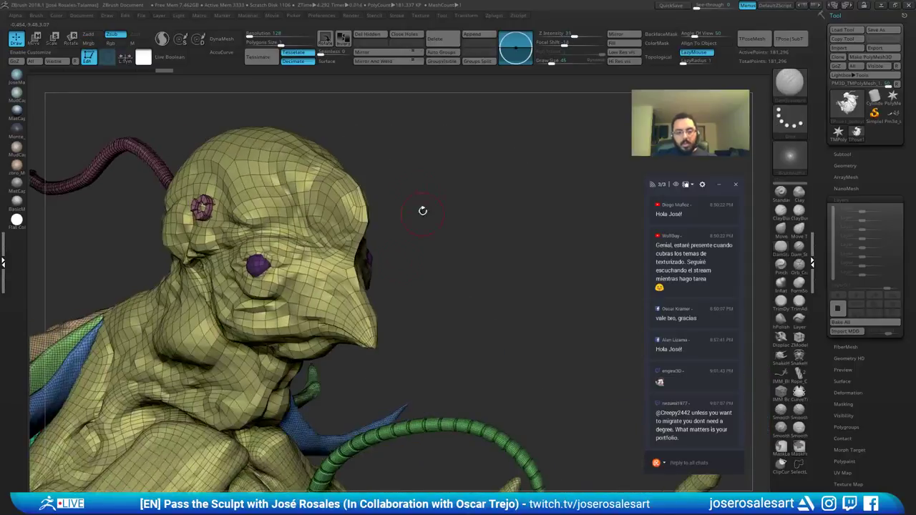
Step: Paint a matching mask around the eye socket on the other side of the head
right_drag(253, 245, 319, 244)
ctrl+drag(268, 276, 220, 265)
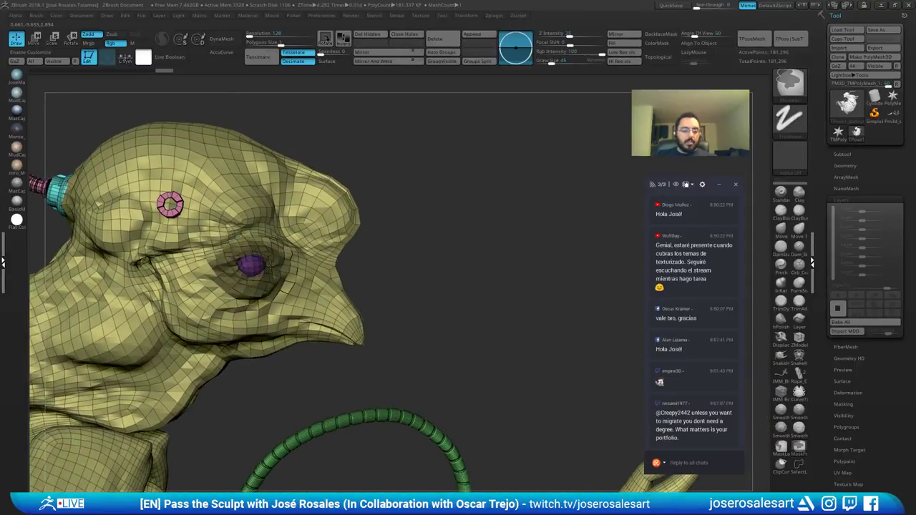
right_drag(301, 276, 225, 272)
mouse_move(268, 292)
ctrl+mouse_down()
mouse_move(292, 282)
mouse_move(281, 244)
ctrl+mouse_up()
right_drag(244, 251, 322, 251)
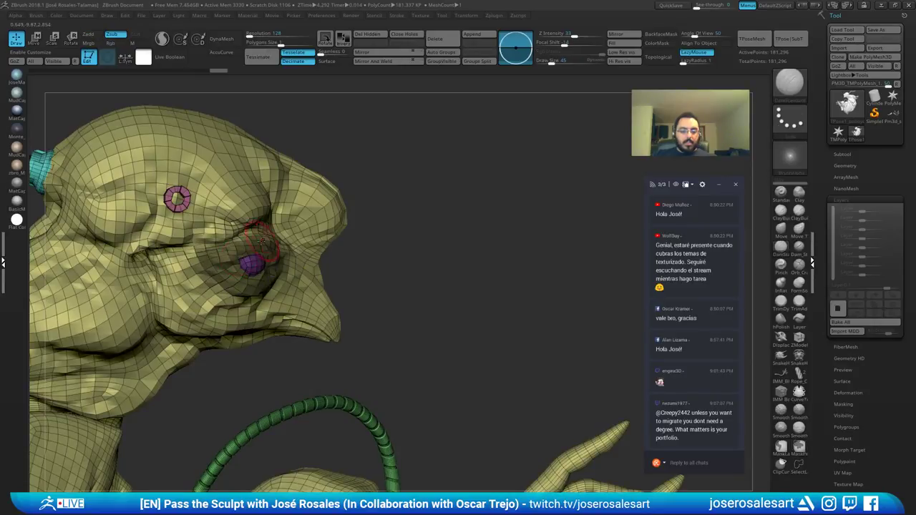
mouse_move(253, 236)
right_down()
mouse_move(275, 247)
mouse_move(276, 228)
mouse_move(277, 255)
mouse_move(280, 233)
right_up()
ctrl+drag(236, 286, 319, 276)
Step: Soften the mask edges and invert the mask so only the eyes and their sockets can be edited
right_drag(320, 231, 295, 229)
mouse_move(295, 229)
ctrl+right_down()
mouse_move(297, 211)
mouse_move(307, 211)
mouse_move(259, 234)
mouse_move(230, 234)
mouse_move(252, 236)
mouse_move(266, 223)
mouse_move(276, 238)
mouse_move(371, 237)
mouse_move(379, 255)
mouse_move(347, 259)
ctrl+right_up()
ctrl+click(451, 215)
ctrl+click(389, 276)
ctrl+click(334, 305)
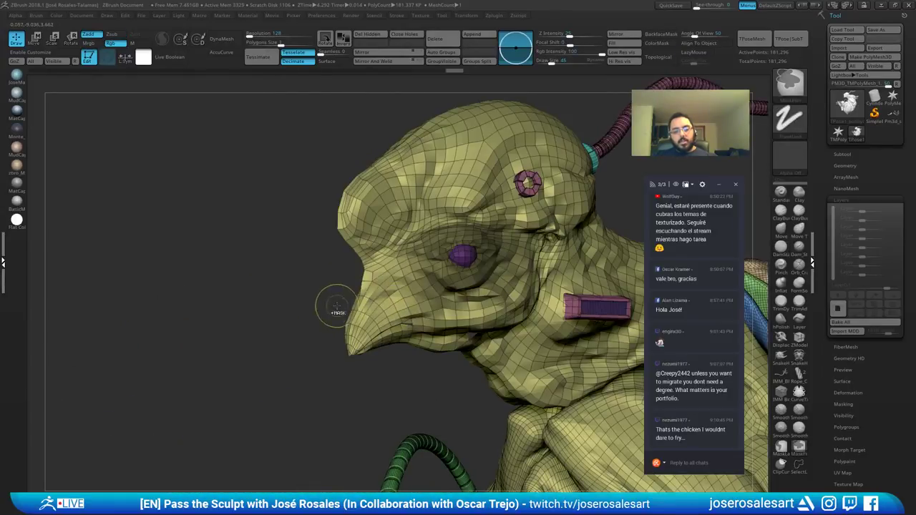
ctrl+click(269, 318)
Step: Place the gizmo at the eye and push both eyes with their sockets outward along the X axis
mouse_move(268, 318)
right_down()
mouse_move(394, 236)
mouse_move(436, 184)
right_up()
key(w)
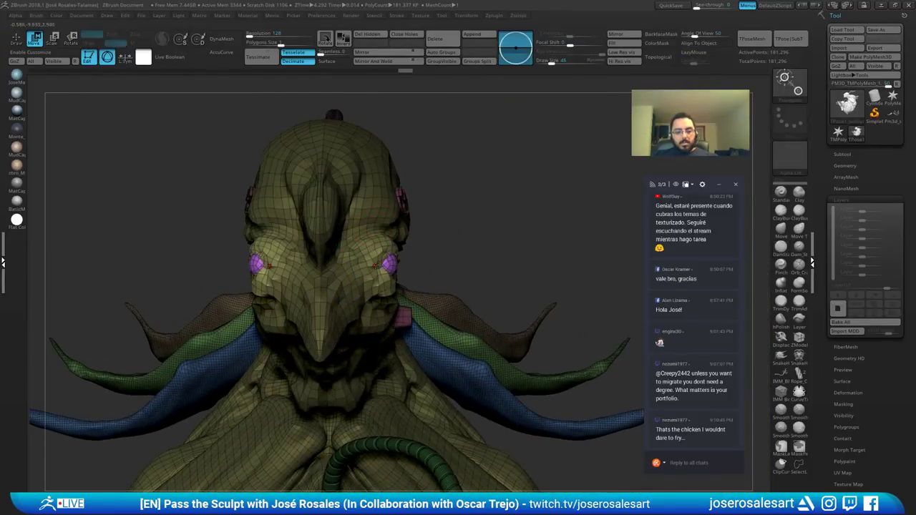
alt+click(399, 196)
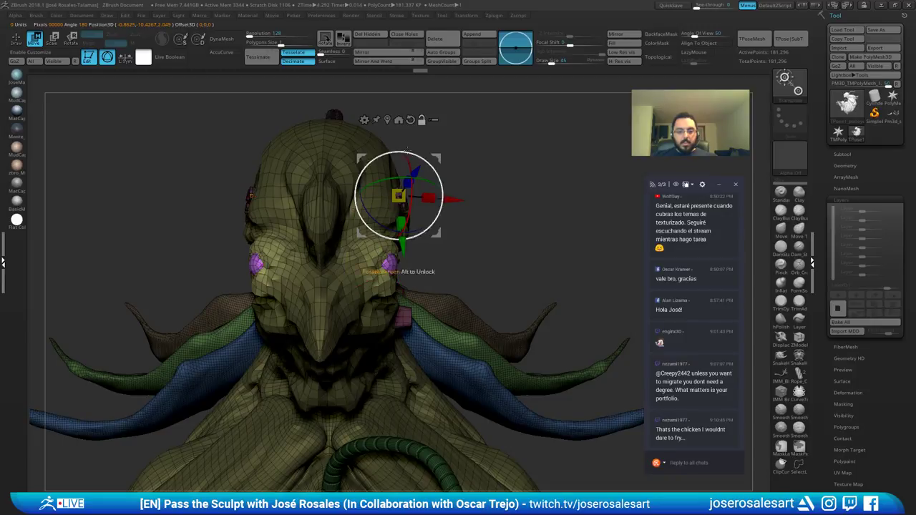
alt+click(384, 266)
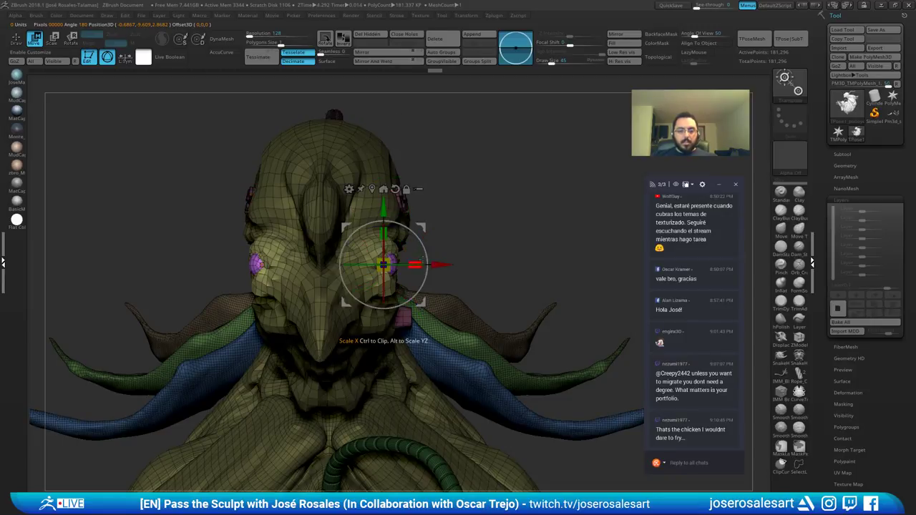
key(q)
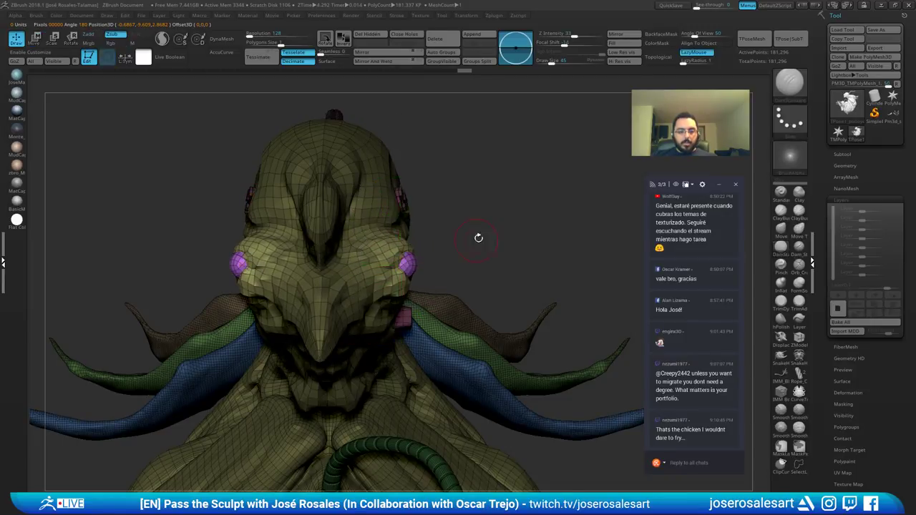
Step: Check the repositioned eyes from the front and above, and clear the mask
mouse_move(478, 238)
ctrl+right_down()
mouse_move(446, 193)
mouse_move(408, 163)
ctrl+right_up()
mouse_move(343, 214)
right_down()
mouse_move(428, 238)
mouse_move(478, 239)
mouse_move(439, 236)
mouse_move(445, 239)
mouse_move(437, 204)
right_up()
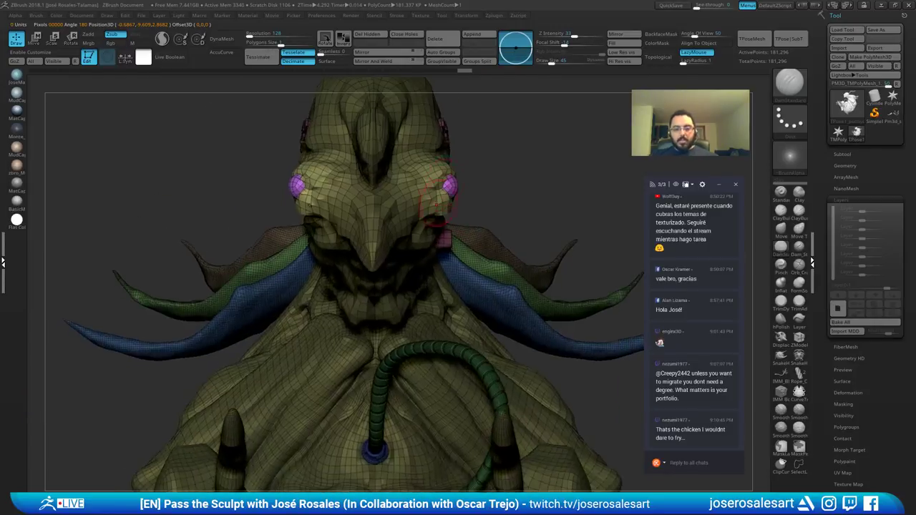
alt+right_drag(422, 166, 423, 192)
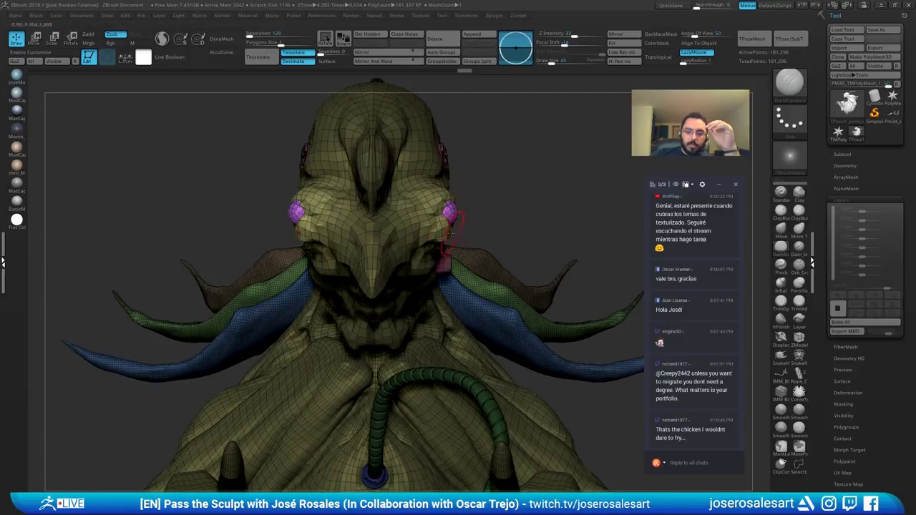
right_drag(466, 145, 435, 253)
ctrl+drag(565, 214, 577, 224)
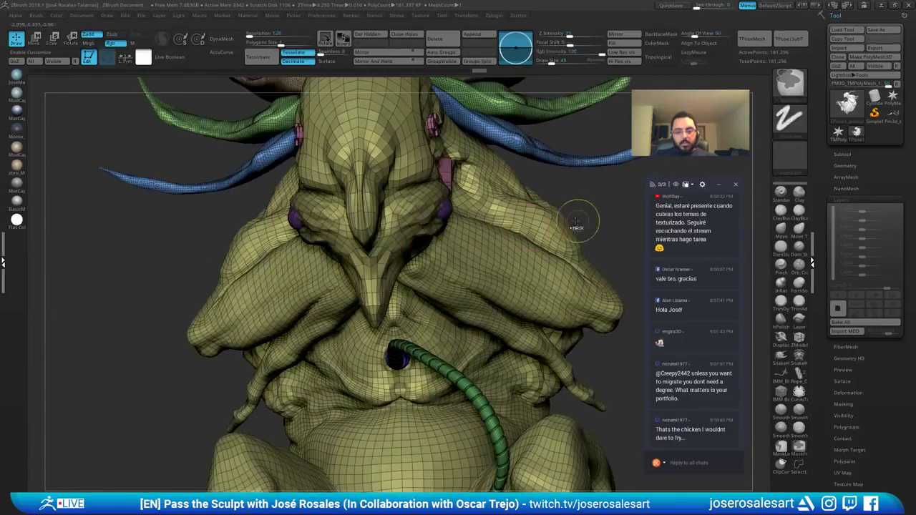
Step: Switch to the Move brush and check the head and eye area from both sides
alt+right_drag(577, 224, 499, 226)
right_drag(147, 288, 243, 195)
key(b)
key(m)
key(v)
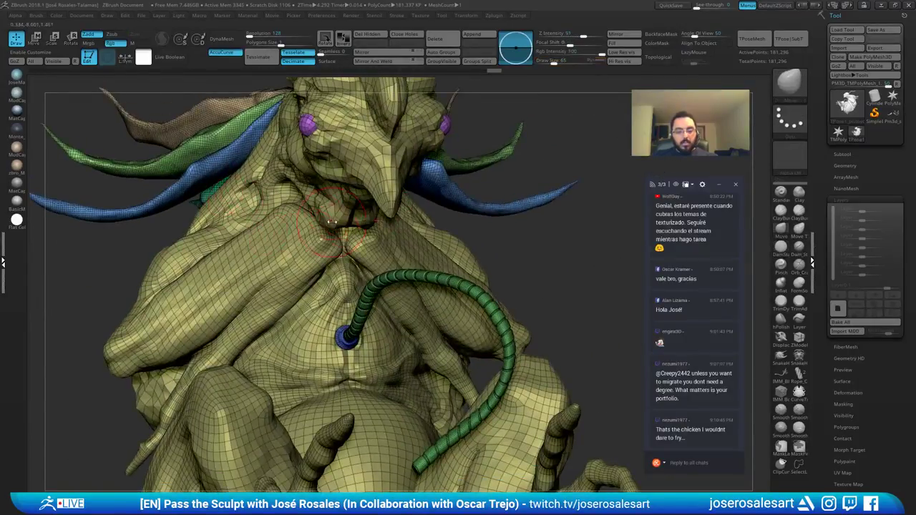
mouse_move(332, 151)
alt+right_down()
mouse_move(350, 185)
mouse_move(361, 171)
mouse_move(433, 162)
mouse_move(458, 142)
alt+right_up()
mouse_move(458, 142)
alt+right_down()
mouse_move(458, 207)
mouse_move(367, 214)
mouse_move(439, 219)
mouse_move(423, 220)
alt+right_up()
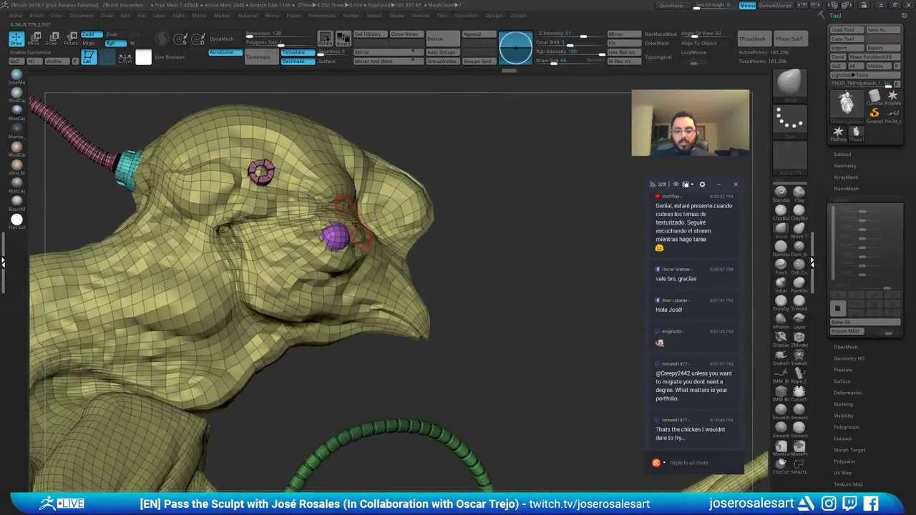
right_drag(384, 130, 265, 239)
alt+right_drag(361, 236, 288, 197)
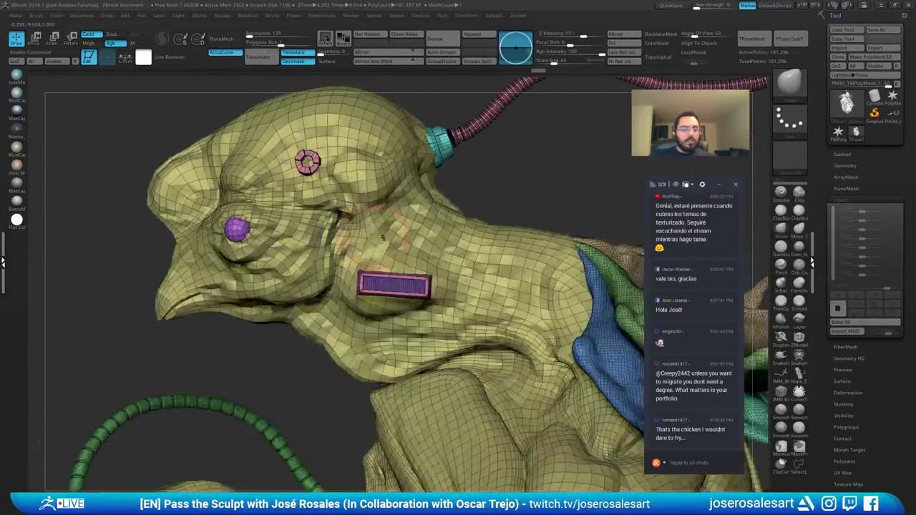
Step: Examine the whole creature's silhouette, the knees and the front view
ctrl+right_drag(344, 215, 365, 215)
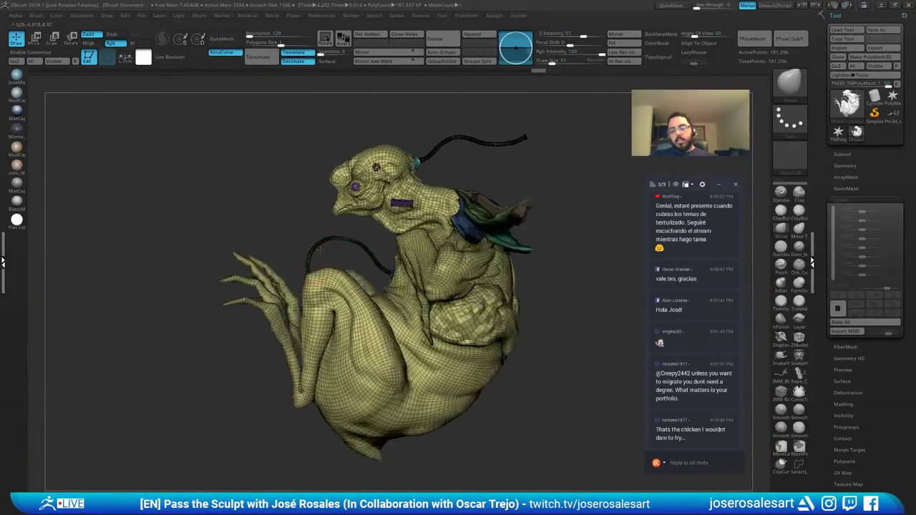
mouse_move(343, 247)
right_down()
mouse_move(379, 247)
mouse_move(333, 255)
mouse_move(353, 223)
right_up()
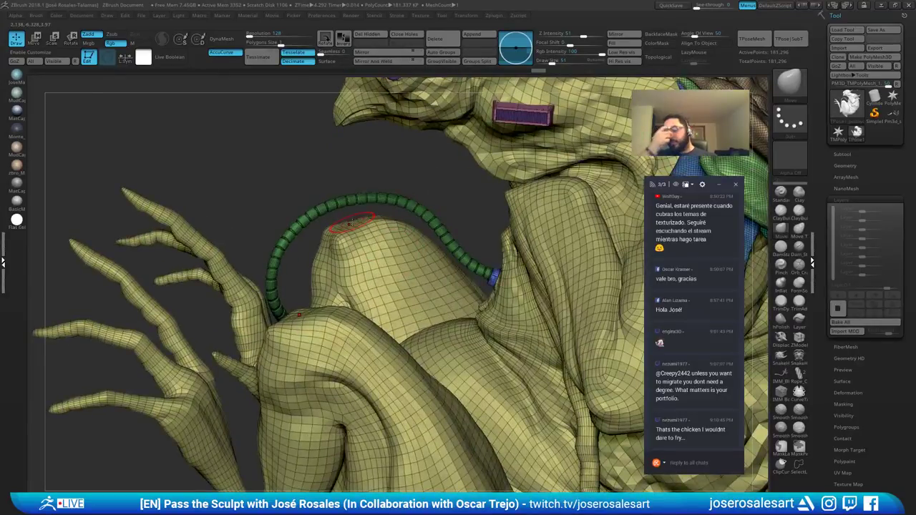
alt+right_drag(324, 175, 326, 265)
mouse_move(333, 148)
right_down()
mouse_move(390, 147)
mouse_move(343, 154)
right_up()
mouse_move(272, 194)
ctrl+right_down()
mouse_move(255, 167)
mouse_move(330, 153)
mouse_move(315, 188)
ctrl+right_up()
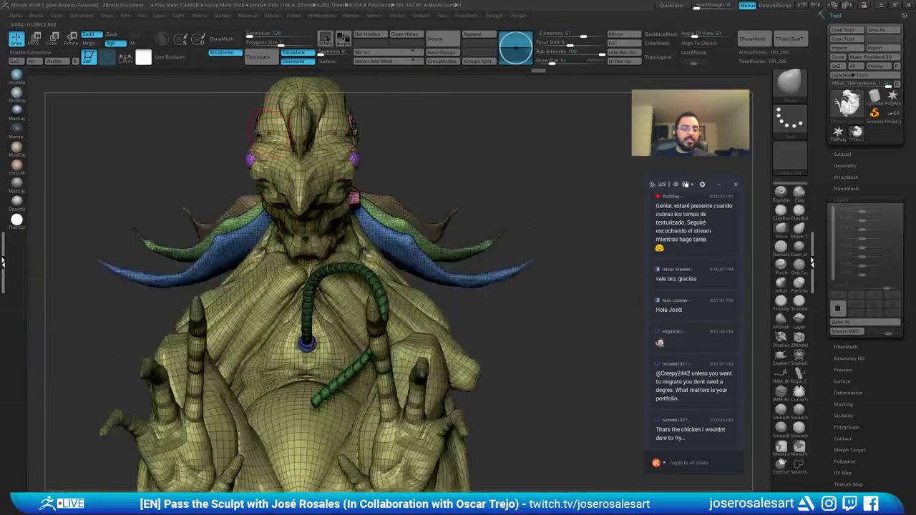
Step: Set the Move brush's draw size to 62 and transfer the Transpose Master changes back to the subtools
alt+right_drag(279, 123, 277, 173)
key(s)
drag(267, 173, 275, 172)
right_drag(261, 173, 321, 178)
mouse_move(229, 169)
right_down()
mouse_move(219, 159)
mouse_move(269, 179)
right_up()
key(s)
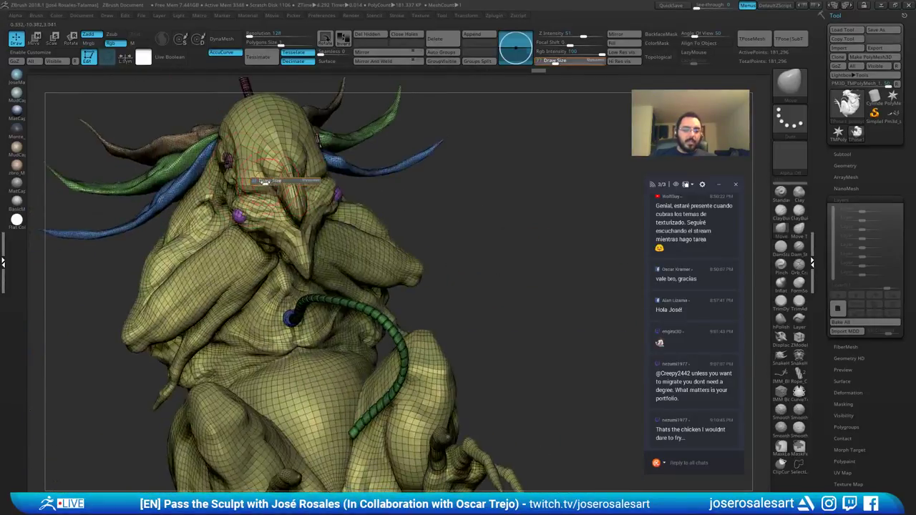
drag(271, 180, 264, 180)
mouse_move(265, 180)
right_down()
mouse_move(245, 177)
mouse_move(244, 159)
mouse_move(223, 147)
right_up()
shift+drag(243, 166, 251, 149)
right_drag(243, 153, 263, 161)
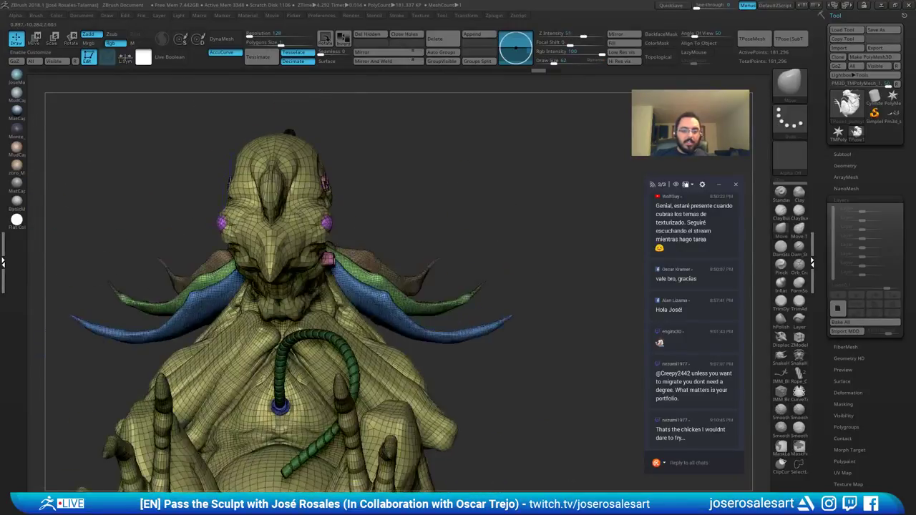
ctrl+right_drag(317, 176, 496, 153)
click(787, 41)
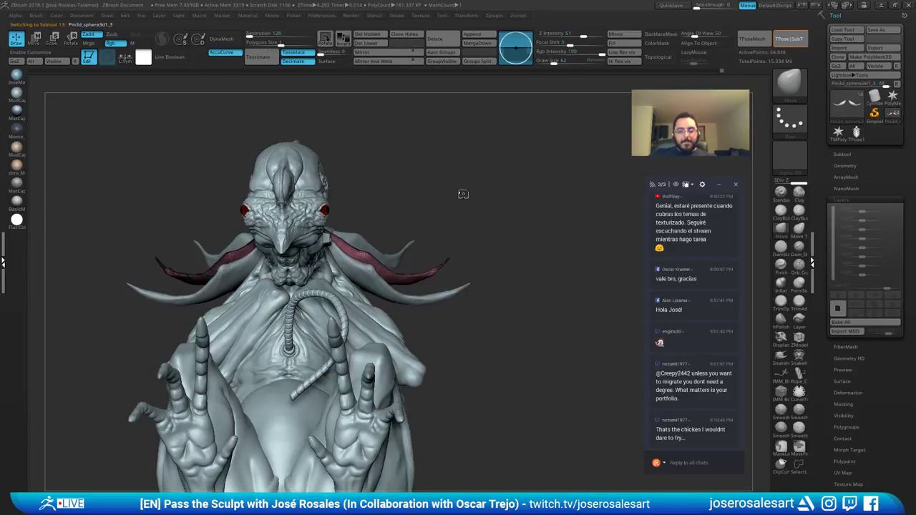
Step: Examine the detailed creature's silhouette, head, eyes and neck from the front and both sides
mouse_move(403, 207)
mouse_down()
mouse_move(299, 212)
mouse_move(425, 177)
mouse_move(300, 184)
mouse_move(408, 179)
mouse_move(293, 223)
mouse_move(533, 204)
mouse_move(407, 206)
mouse_move(413, 203)
mouse_up()
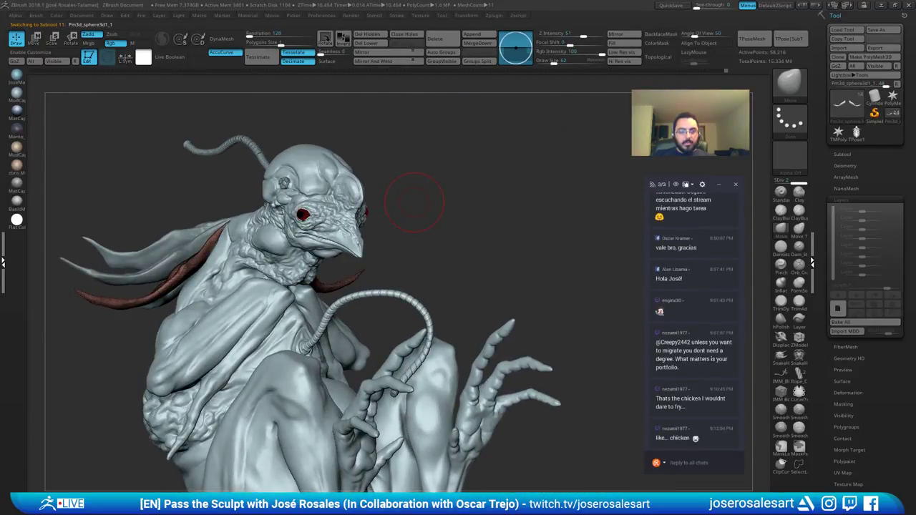
drag(407, 231, 387, 225)
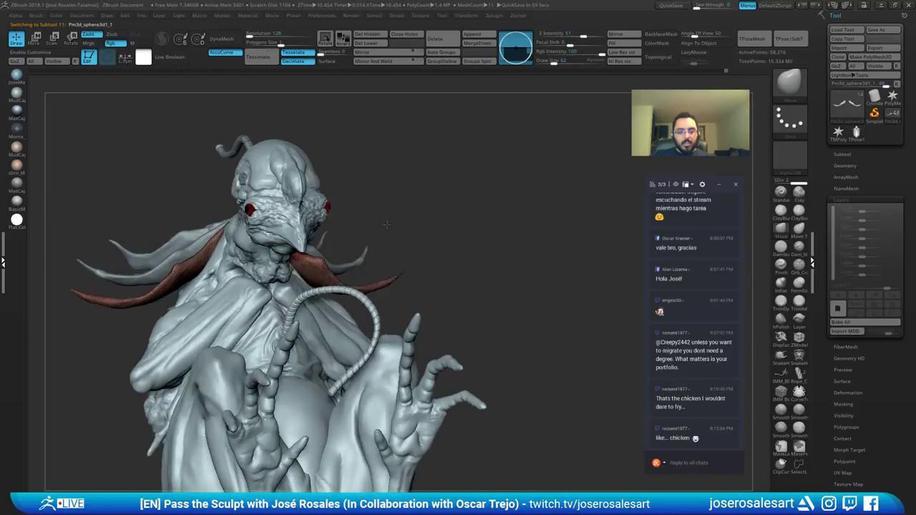
alt+drag(364, 180, 446, 190)
mouse_move(445, 190)
mouse_down()
mouse_move(395, 193)
mouse_move(415, 193)
mouse_move(387, 207)
mouse_move(461, 185)
mouse_up()
mouse_move(407, 206)
mouse_down()
mouse_move(419, 201)
mouse_move(425, 142)
mouse_up()
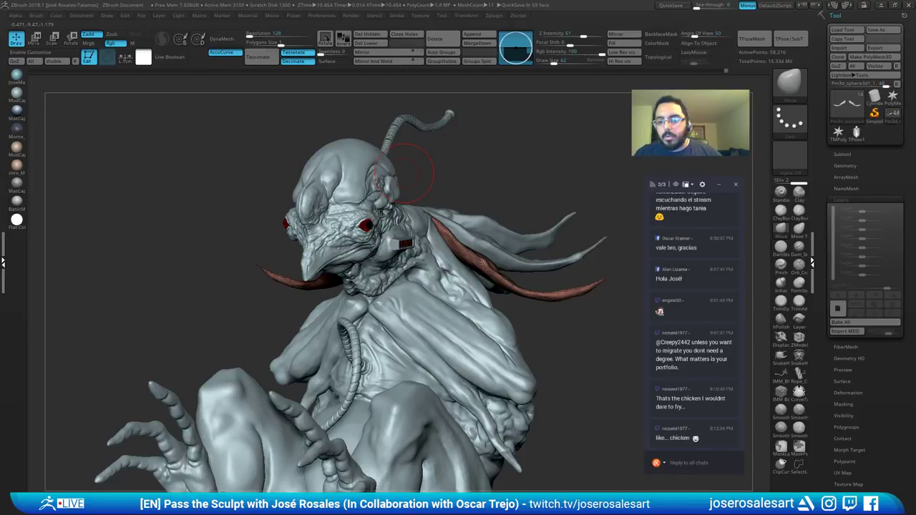
mouse_move(380, 225)
right_down()
mouse_move(329, 228)
mouse_move(344, 230)
mouse_move(358, 286)
mouse_move(447, 275)
mouse_move(407, 315)
right_up()
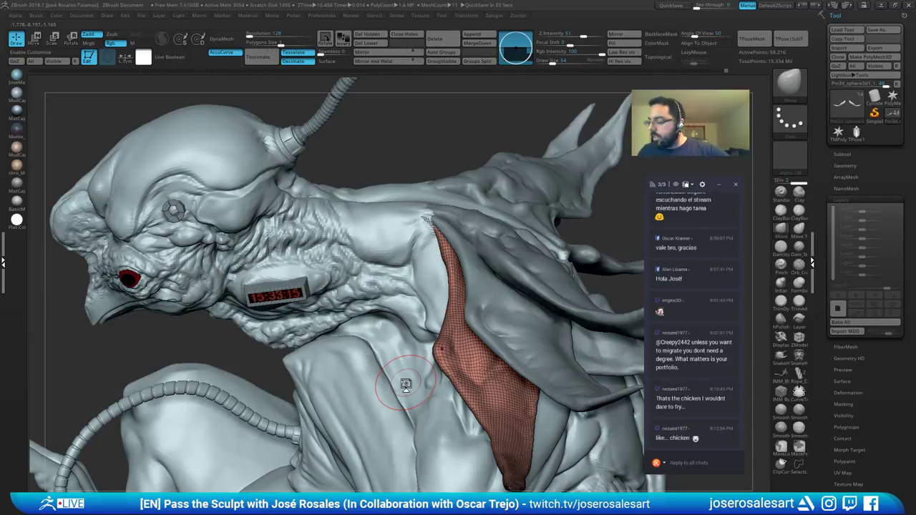
right_drag(244, 235, 313, 217)
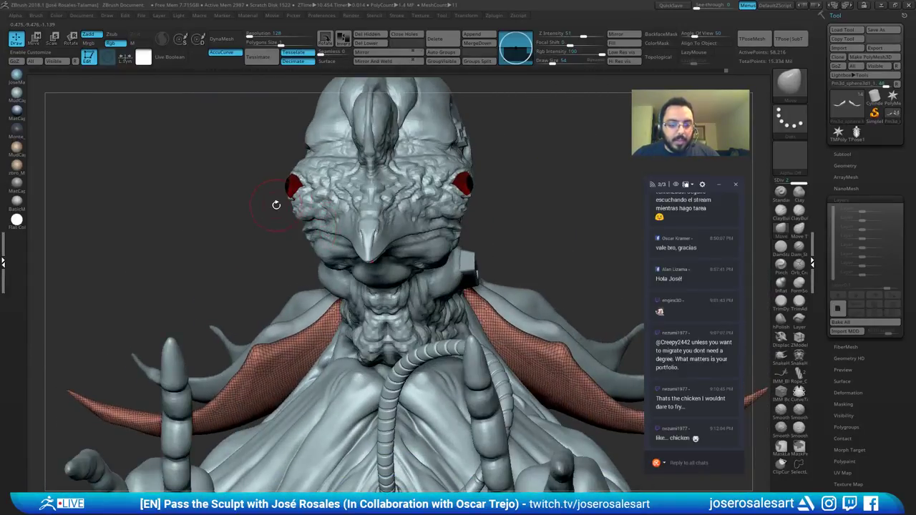
right_drag(402, 216, 276, 211)
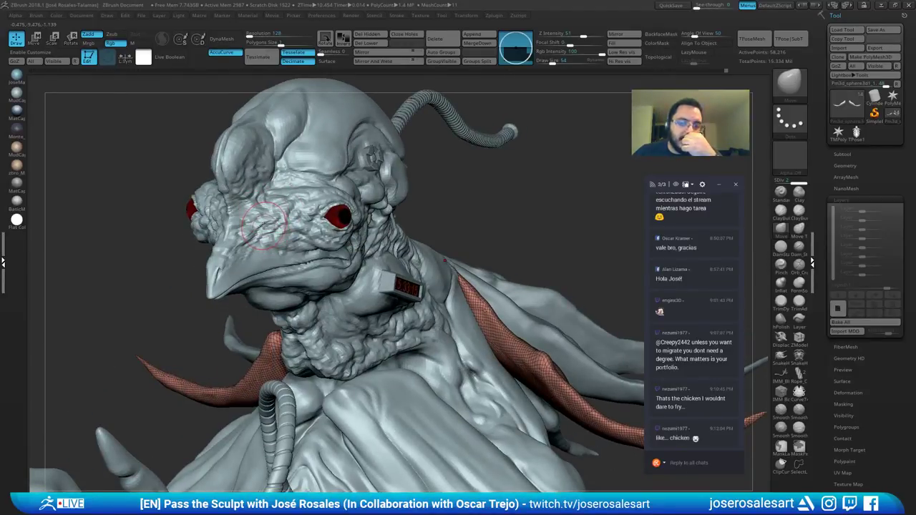
mouse_move(265, 227)
right_down()
mouse_move(315, 238)
mouse_move(349, 200)
mouse_move(328, 191)
mouse_move(315, 222)
mouse_move(348, 211)
mouse_move(345, 169)
mouse_move(308, 186)
right_up()
alt+right_drag(431, 186, 322, 188)
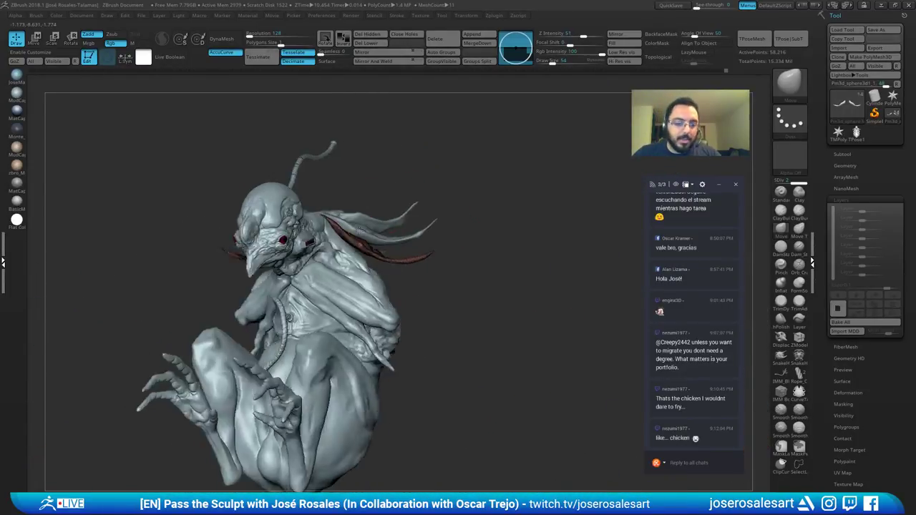
alt+right_drag(359, 230, 494, 252)
Step: Select the body subtool, hide the polyframe and check the face from the front and side
alt+click(501, 224)
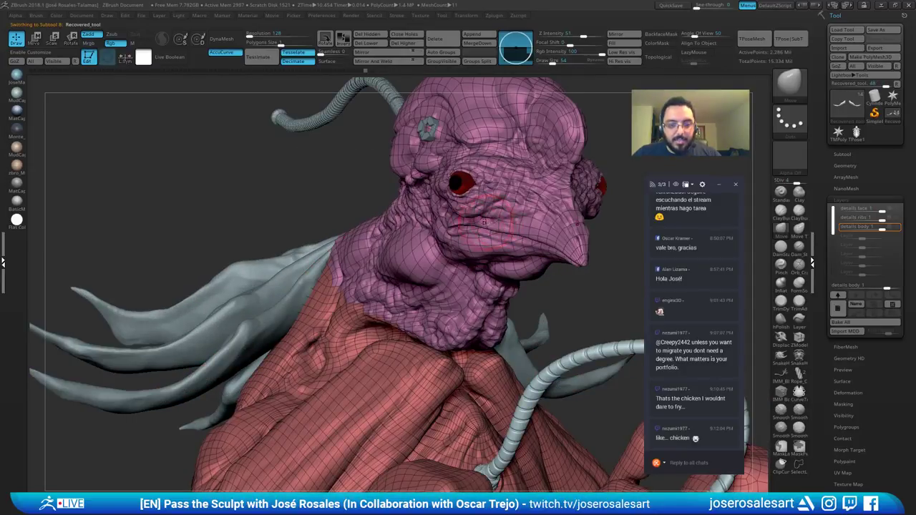
right_drag(318, 223, 270, 220)
key(shift+f)
right_drag(437, 217, 353, 213)
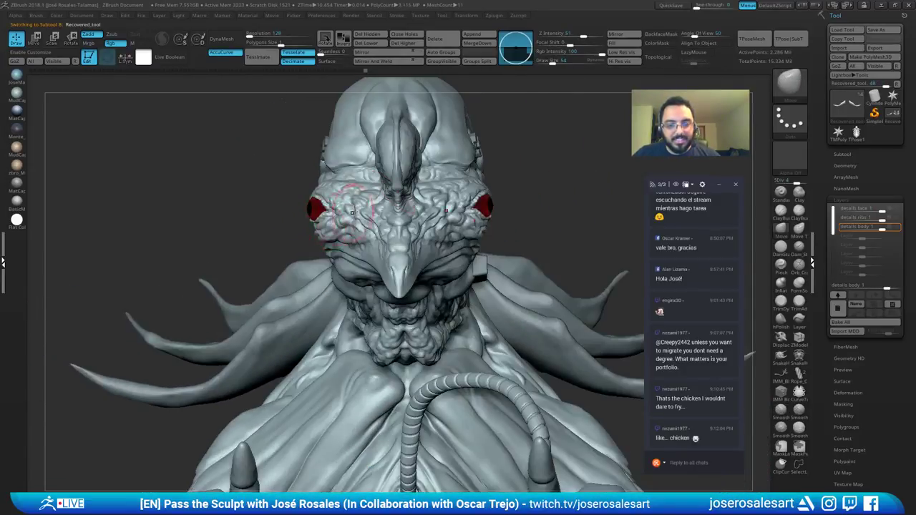
mouse_move(416, 222)
ctrl+right_down()
mouse_move(431, 192)
mouse_move(380, 159)
ctrl+right_up()
right_drag(386, 226, 298, 236)
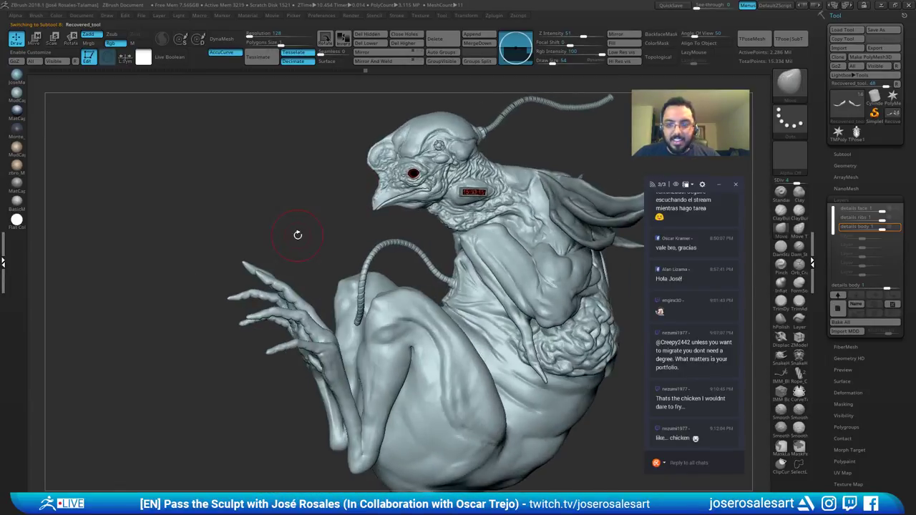
ctrl+right_drag(394, 193, 429, 232)
mouse_move(459, 204)
right_down()
mouse_move(498, 179)
mouse_move(446, 185)
right_up()
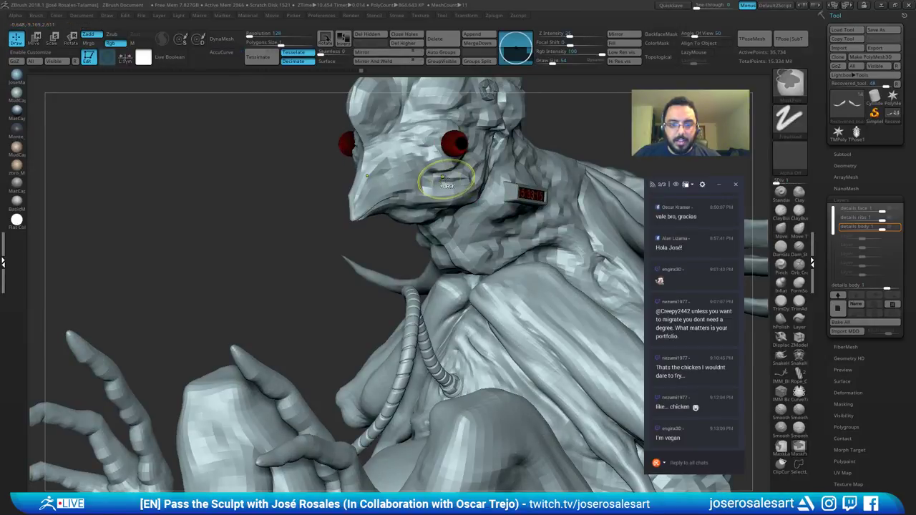
Step: Reselect the body subtool and raise it to subdivision level 4
alt+click(432, 172)
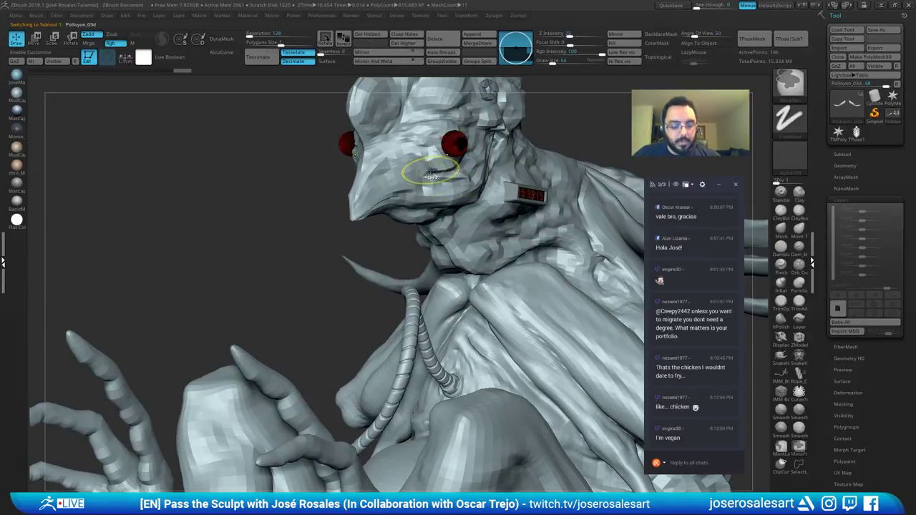
mouse_move(412, 182)
ctrl+right_down()
mouse_move(324, 200)
mouse_move(482, 164)
ctrl+right_up()
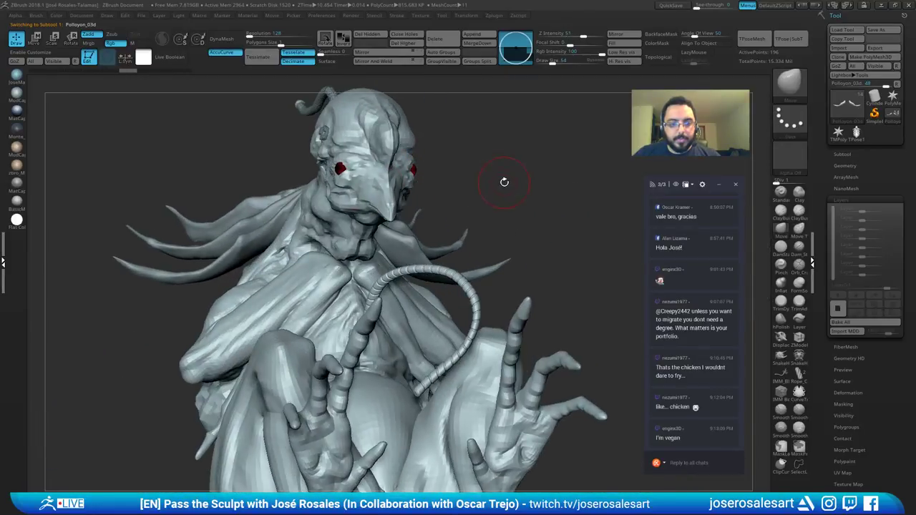
alt+click(403, 162)
key(d)
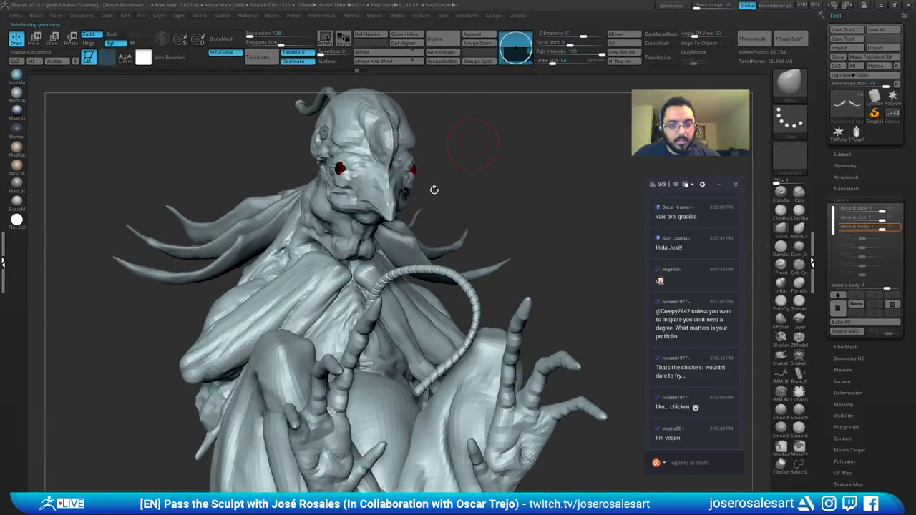
key(d)
key(d)
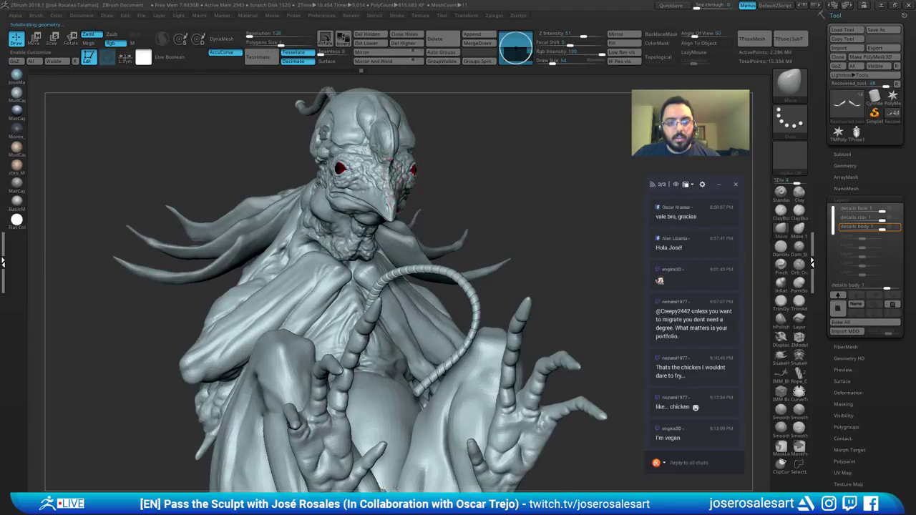
Step: Switch to the Dam_Standard brush and reduce its draw size for carving fine skin wrinkles on the neck
mouse_move(443, 179)
right_down()
mouse_move(389, 168)
mouse_move(494, 182)
mouse_move(461, 173)
mouse_move(304, 214)
right_up()
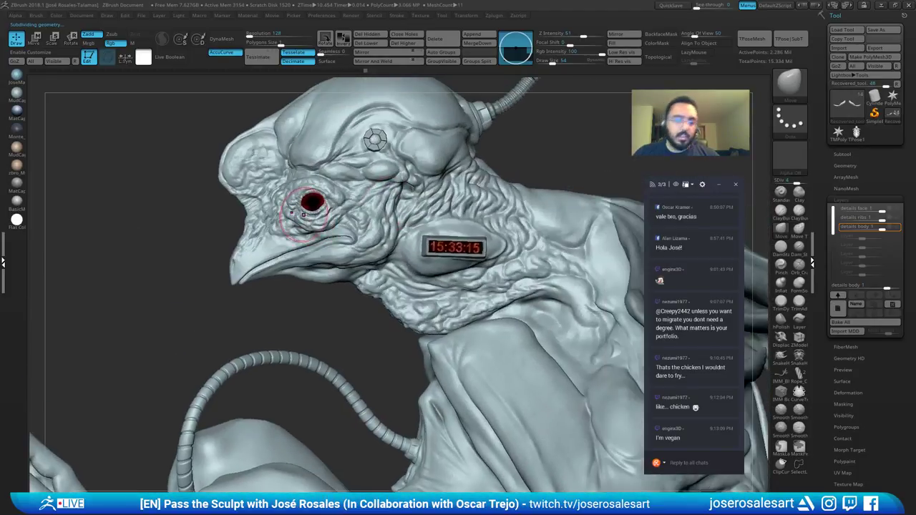
mouse_move(408, 159)
right_down()
mouse_move(426, 165)
mouse_move(262, 242)
right_up()
mouse_move(205, 265)
right_down()
mouse_move(177, 307)
mouse_move(282, 305)
mouse_move(362, 288)
mouse_move(330, 308)
mouse_move(348, 304)
mouse_move(346, 262)
right_up()
mouse_move(292, 272)
right_down()
mouse_move(408, 221)
mouse_move(438, 228)
mouse_move(424, 223)
mouse_move(449, 216)
mouse_move(440, 219)
right_up()
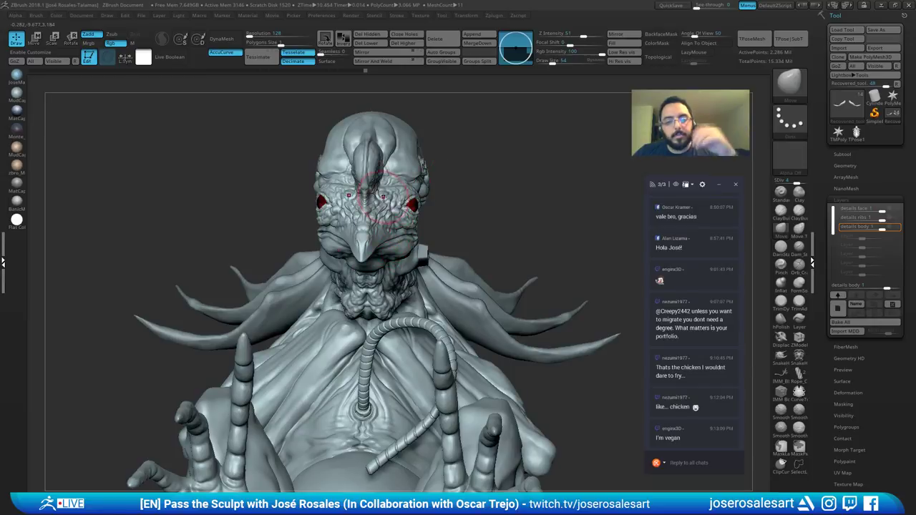
mouse_move(422, 170)
right_down()
mouse_move(400, 229)
mouse_move(360, 242)
right_up()
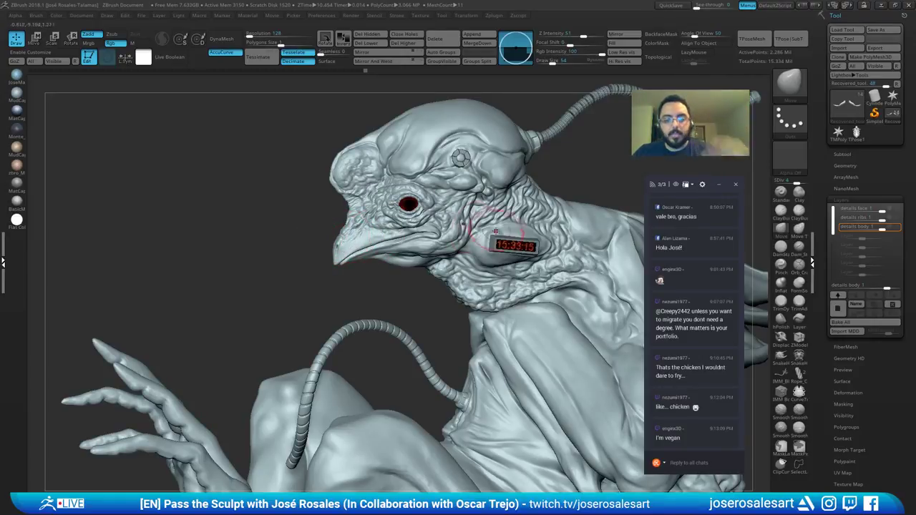
key(b)
key(d)
key(s)
key(s)
drag(448, 240, 458, 239)
alt+click(461, 233)
ctrl+right_drag(461, 233, 520, 250)
key(s)
drag(505, 230, 491, 227)
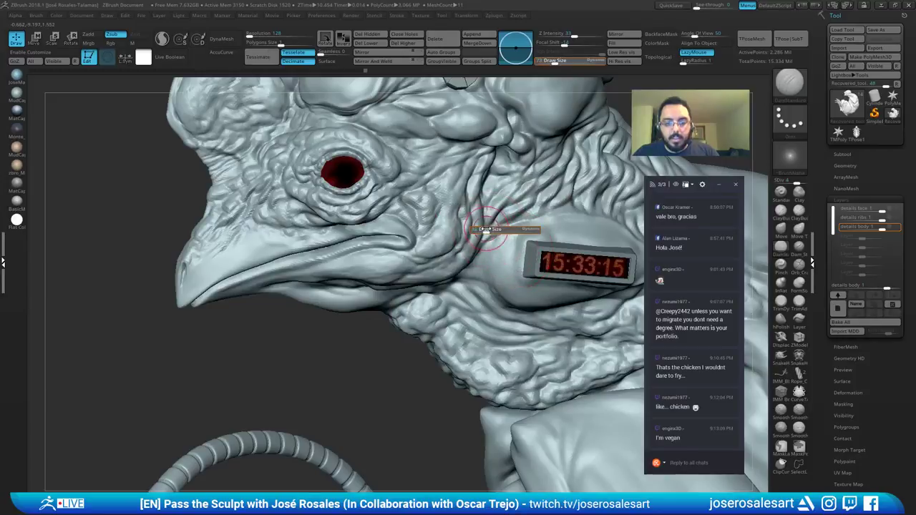
Step: Carve wrinkles into the neck skin behind the jaw, above the digital clock
alt+right_drag(491, 228, 436, 275)
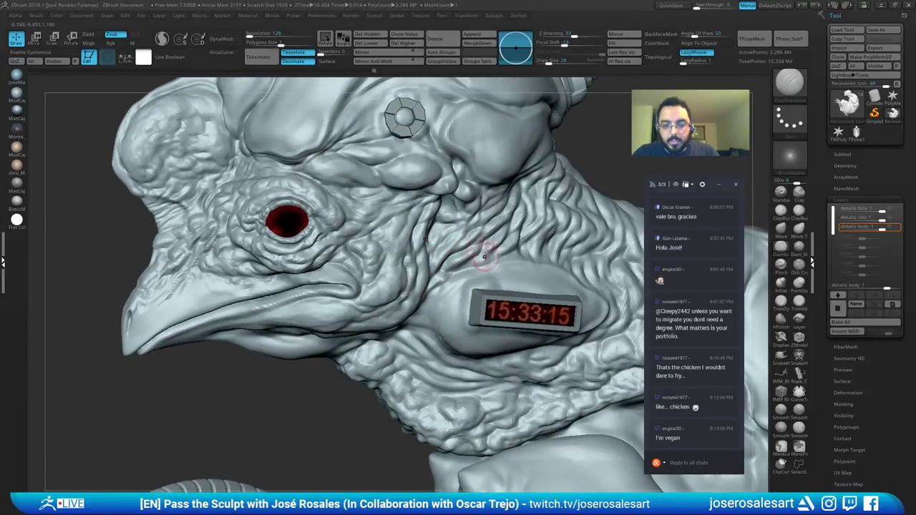
right_drag(466, 266, 436, 267)
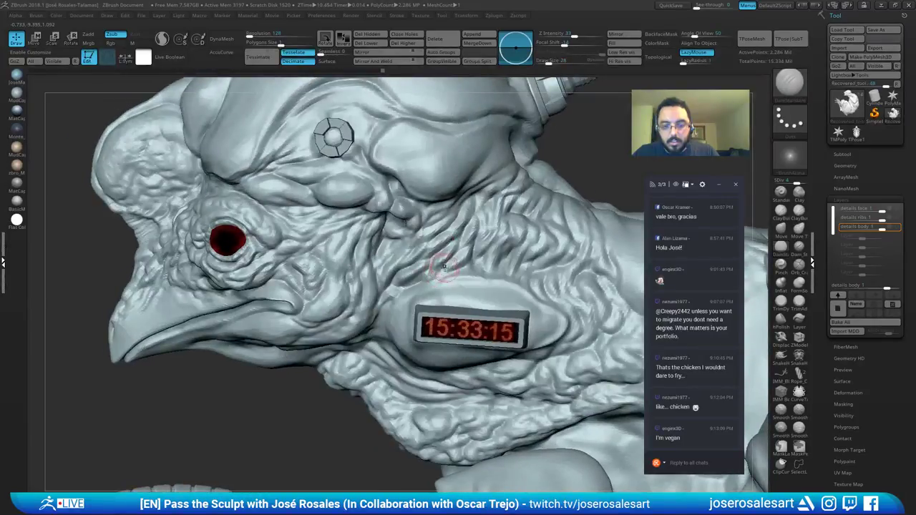
drag(441, 272, 457, 271)
alt+right_drag(460, 252, 413, 263)
drag(421, 214, 430, 198)
mouse_move(429, 198)
ctrl+right_down()
mouse_move(437, 235)
mouse_move(410, 214)
mouse_move(415, 197)
mouse_move(291, 271)
mouse_move(324, 284)
mouse_move(323, 275)
ctrl+right_up()
drag(321, 266, 311, 282)
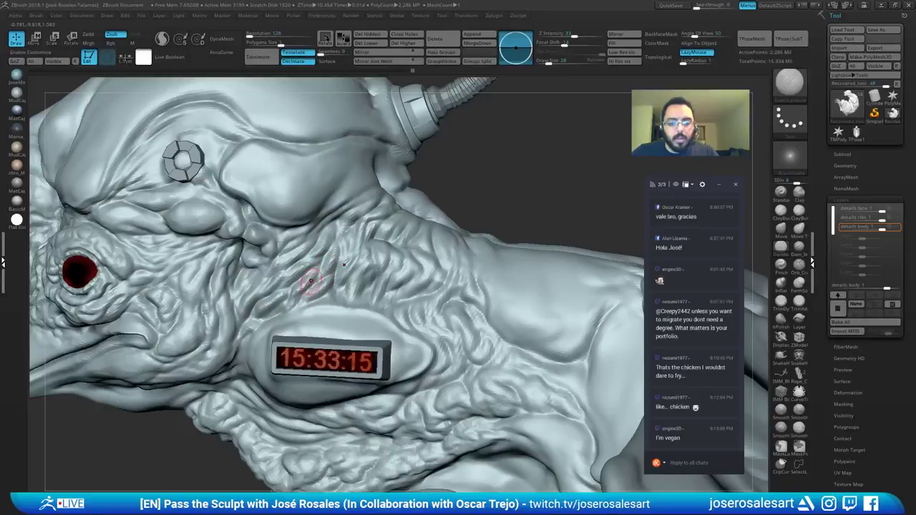
right_drag(312, 281, 334, 272)
drag(335, 261, 326, 299)
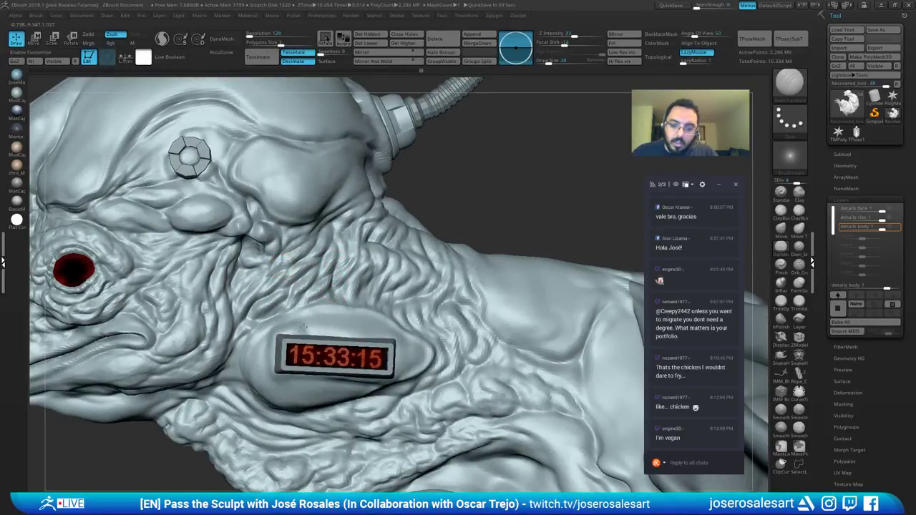
Step: Deepen the neck folds behind the clock and up toward the base of the skull
right_drag(303, 328, 415, 330)
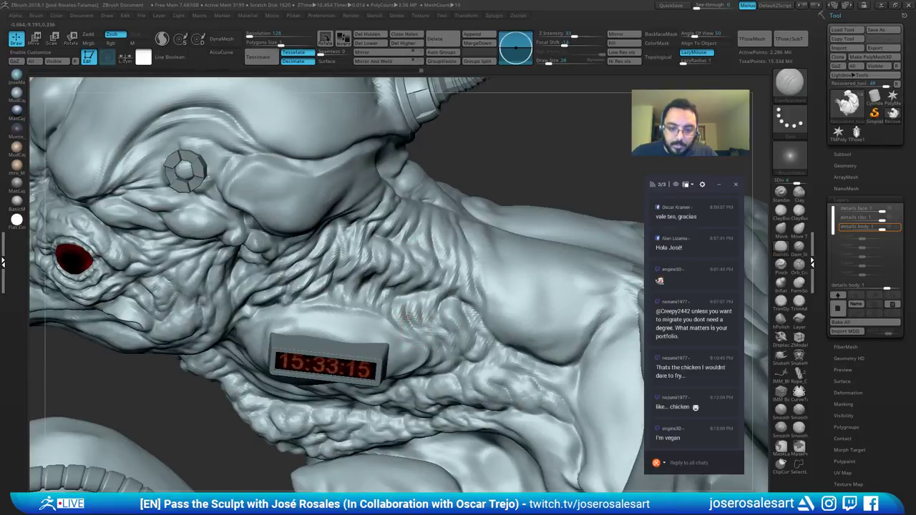
right_drag(387, 303, 384, 278)
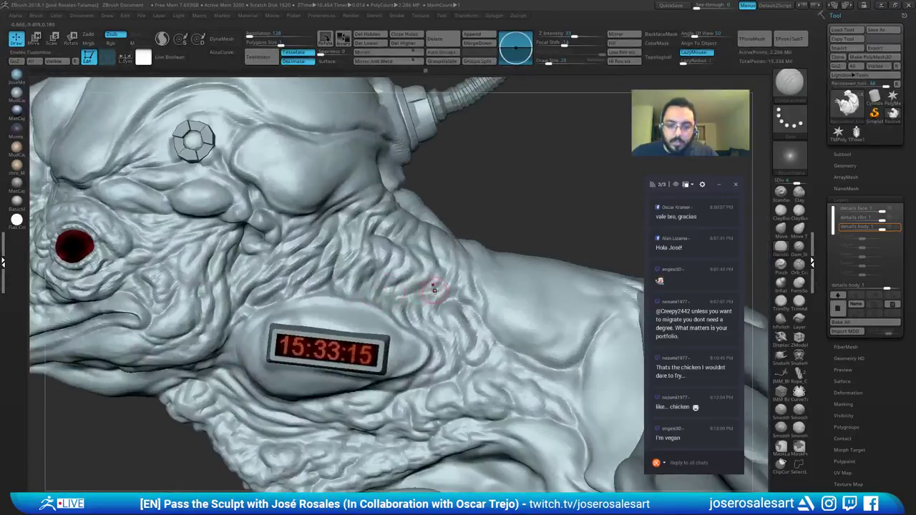
right_drag(432, 329, 438, 322)
right_drag(461, 278, 419, 195)
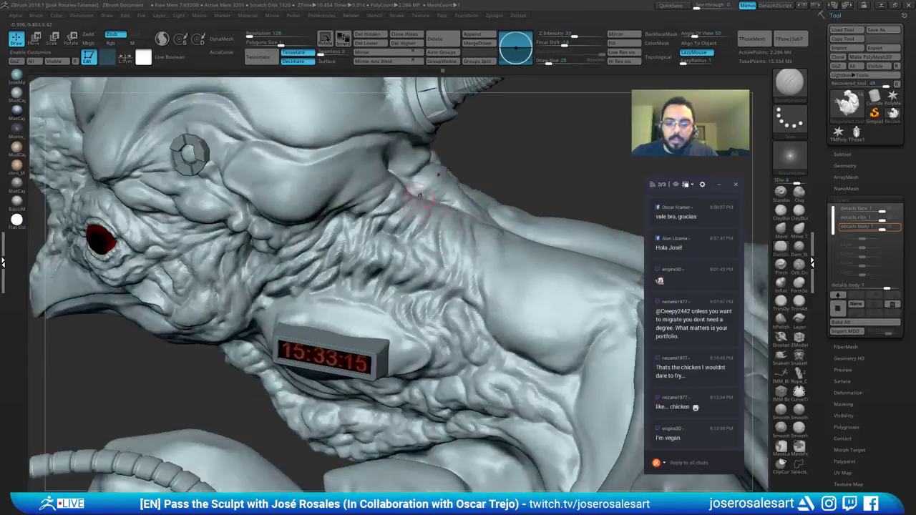
right_drag(438, 259, 442, 267)
drag(442, 268, 405, 291)
mouse_move(405, 291)
right_down()
mouse_move(424, 271)
mouse_move(415, 282)
right_up()
Step: Build up the ridges between the neck folds with the ClayBuildup brush
key(b)
key(c)
key(b)
drag(428, 280, 442, 275)
mouse_move(442, 275)
ctrl+right_down()
mouse_move(455, 271)
mouse_move(452, 277)
ctrl+right_up()
right_drag(453, 278, 433, 254)
right_drag(358, 283, 369, 275)
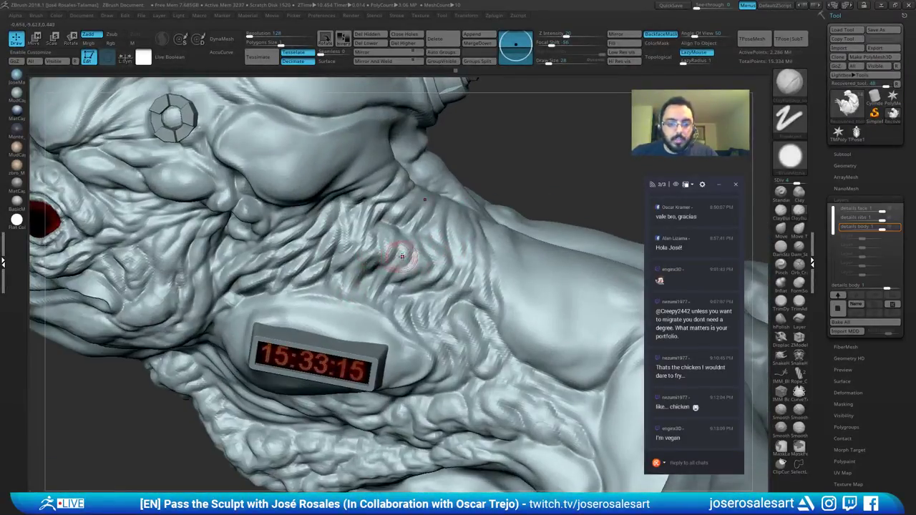
Step: Return to the Dam_Standard brush and cut creases into the fleshy crest above the beak
key(b)
key(d)
key(s)
mouse_move(399, 236)
right_down()
mouse_move(391, 248)
mouse_move(419, 250)
mouse_move(401, 218)
mouse_move(343, 243)
mouse_move(318, 284)
mouse_move(335, 272)
right_up()
right_drag(324, 218, 344, 216)
mouse_move(230, 204)
alt+right_down()
mouse_move(301, 218)
mouse_move(308, 228)
alt+right_up()
right_drag(205, 210, 161, 208)
ctrl+right_drag(326, 114, 340, 164)
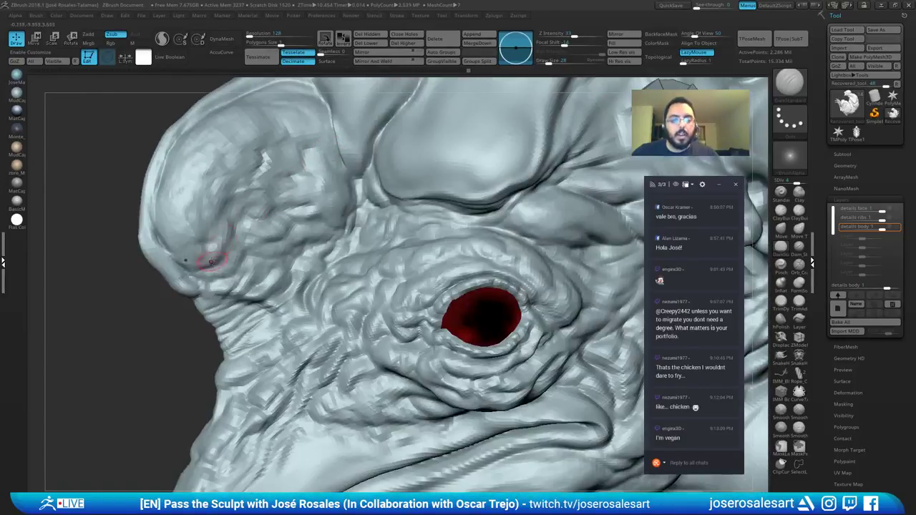
mouse_move(200, 260)
right_down()
mouse_move(228, 256)
mouse_move(221, 230)
mouse_move(224, 265)
right_up()
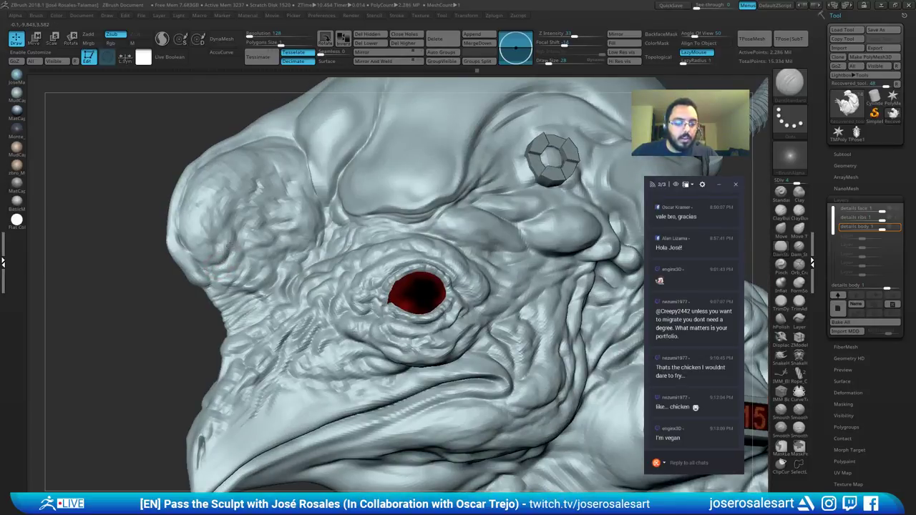
Step: Build up skin folds on the upper beak between the eye and nostril with the ClayBuildup and Standard brushes
mouse_move(239, 226)
right_down()
mouse_move(231, 254)
mouse_move(189, 269)
mouse_move(221, 242)
mouse_move(308, 240)
right_up()
key(2)
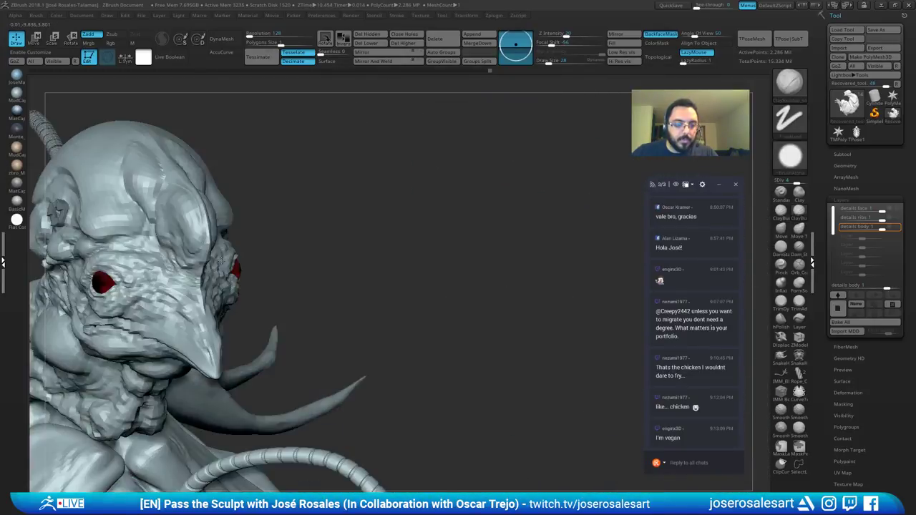
alt+right_drag(193, 247, 320, 225)
mouse_move(237, 310)
alt+right_down()
mouse_move(341, 292)
mouse_move(475, 315)
mouse_move(393, 270)
mouse_move(405, 255)
alt+right_up()
key(1)
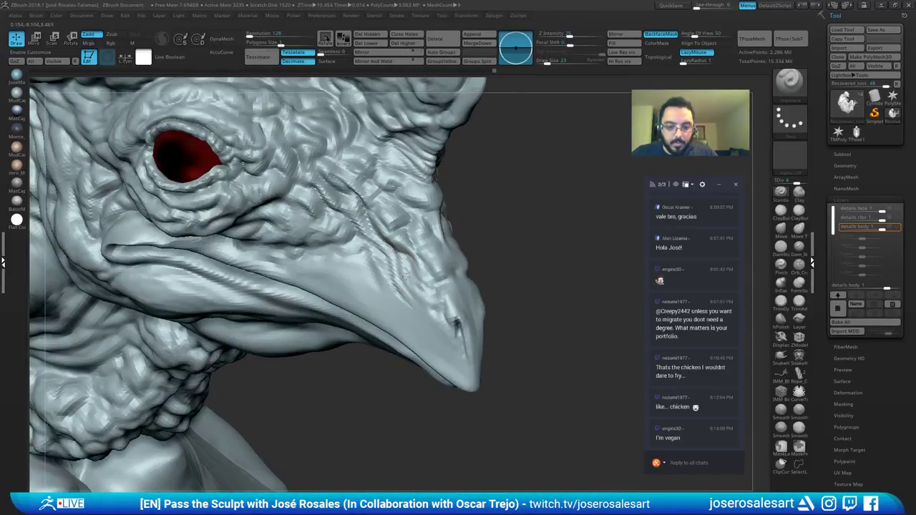
alt+right_drag(425, 303, 385, 246)
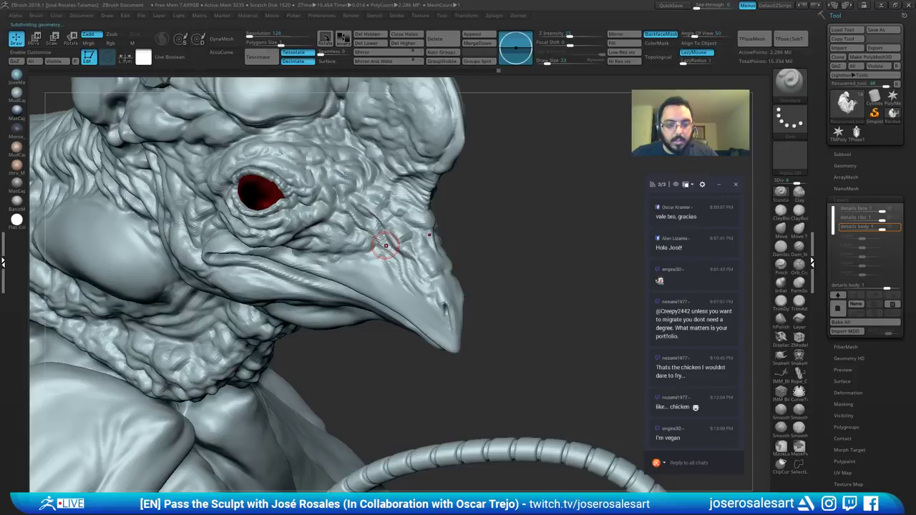
Step: Raise the body mesh to subdivision level 5 and bring the side of the head into close view
key(d)
mouse_move(356, 274)
right_down()
mouse_move(371, 272)
mouse_move(348, 272)
right_up()
ctrl+right_drag(348, 272, 115, 239)
ctrl+right_drag(386, 215, 295, 179)
right_drag(285, 220, 326, 208)
right_drag(323, 277, 305, 250)
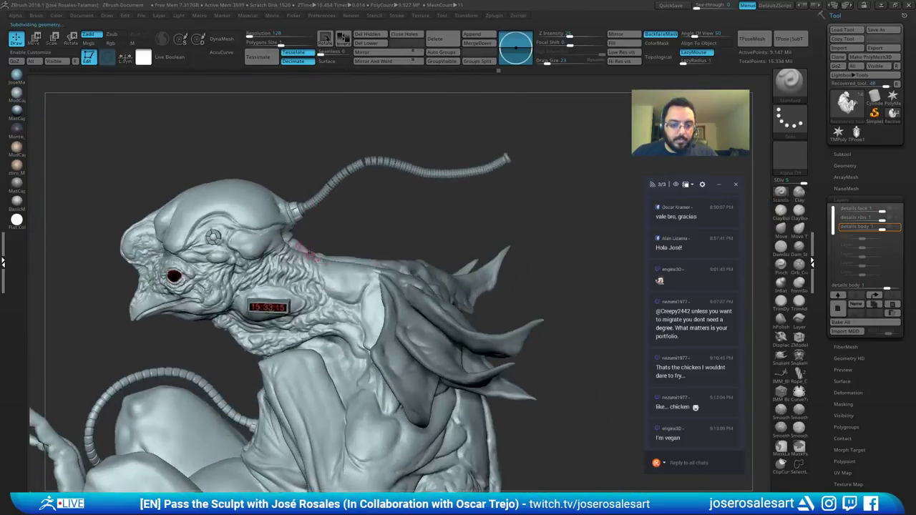
alt+right_drag(226, 256, 240, 217)
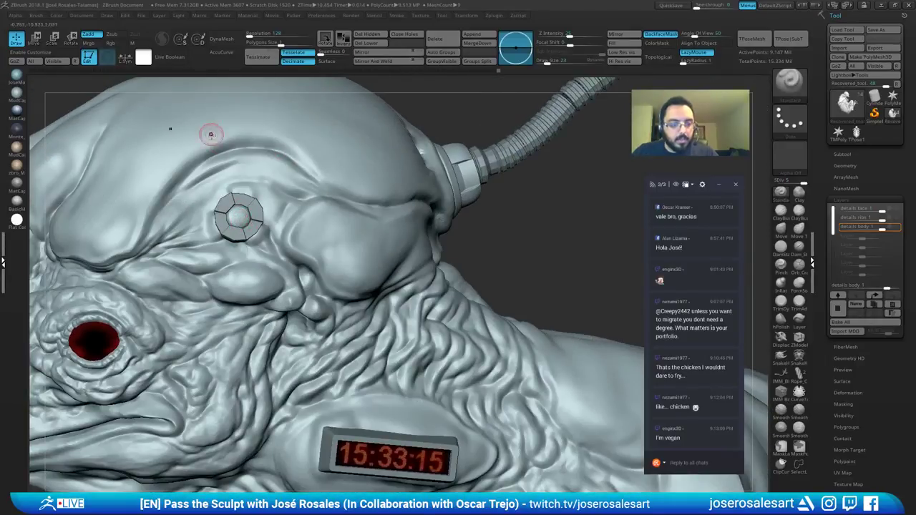
Step: Select the Dam_Standard brush and cut fine creases along the forehead fold above the eye
key(b)
key(d)
key(s)
ctrl+right_drag(198, 245, 201, 227)
mouse_move(200, 228)
alt+right_down()
mouse_move(262, 248)
mouse_move(299, 239)
alt+right_up()
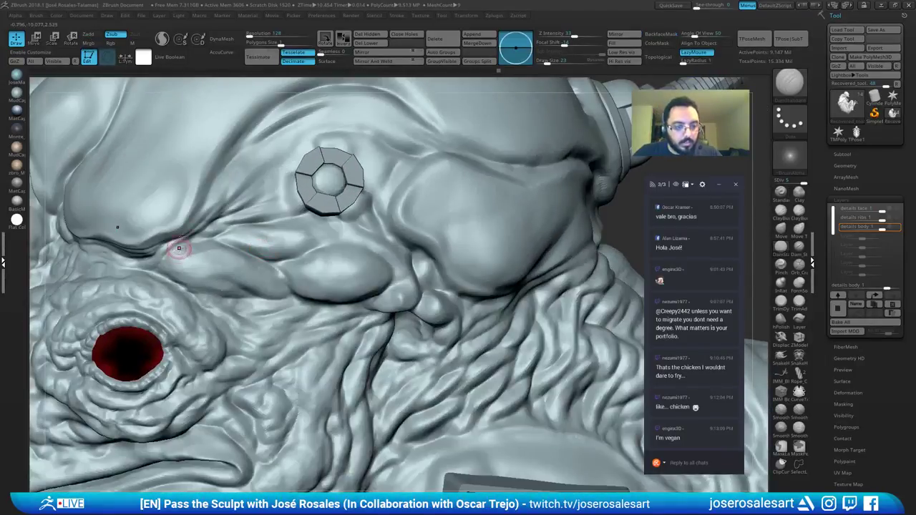
key(s)
right_drag(179, 249, 182, 227)
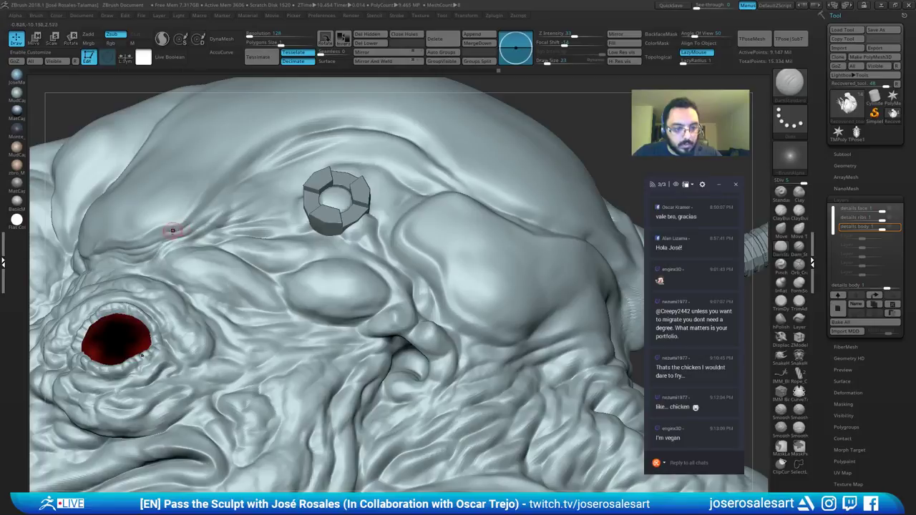
Step: Turn on LazyMouse for the Dam_Standard brush and set its LazyRadius to 32
key(l)
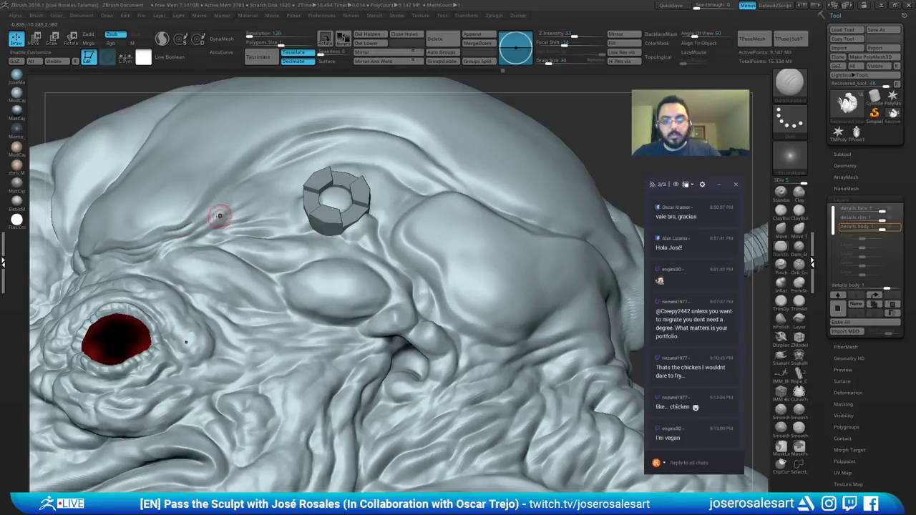
click(692, 53)
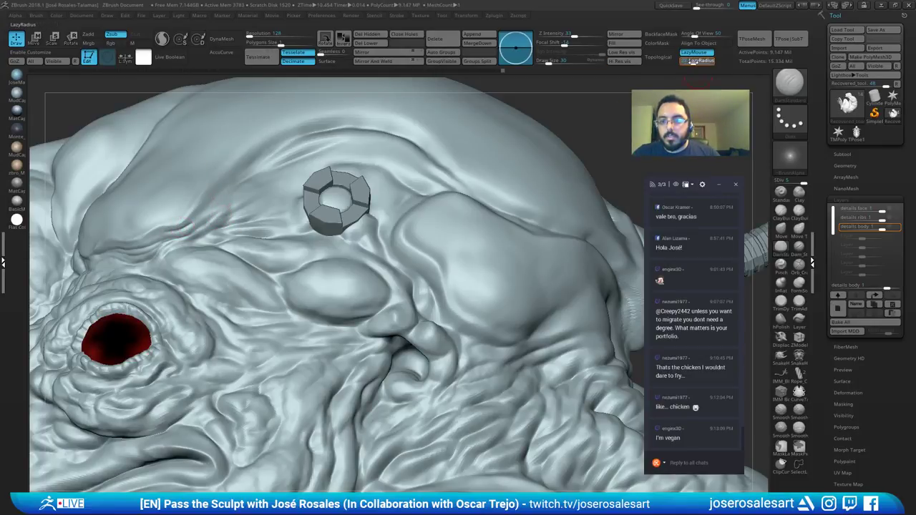
drag(693, 61, 695, 62)
right_drag(189, 224, 177, 233)
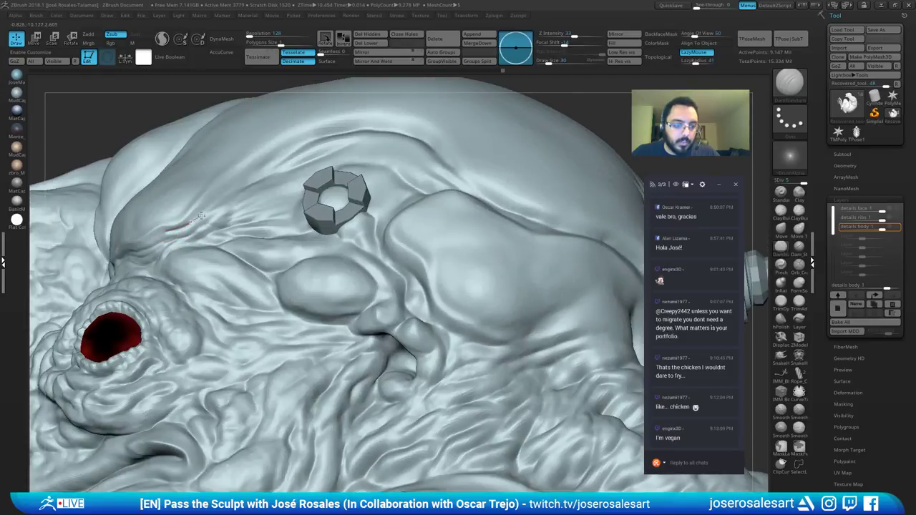
key(])
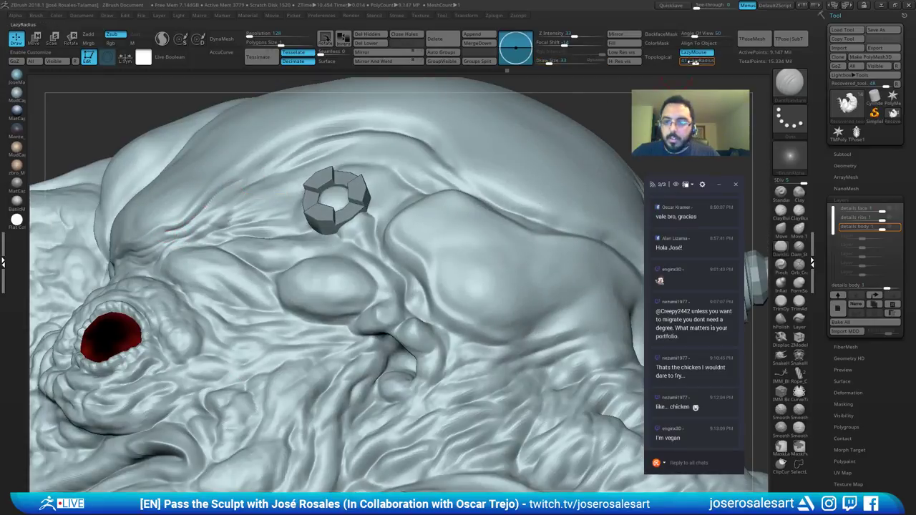
drag(694, 61, 692, 62)
Step: Carve creases along the lower edge of the smooth forehead bulge above the eye, up toward the round port
mouse_move(209, 237)
right_down()
mouse_move(247, 208)
mouse_move(233, 190)
right_up()
drag(207, 199, 195, 200)
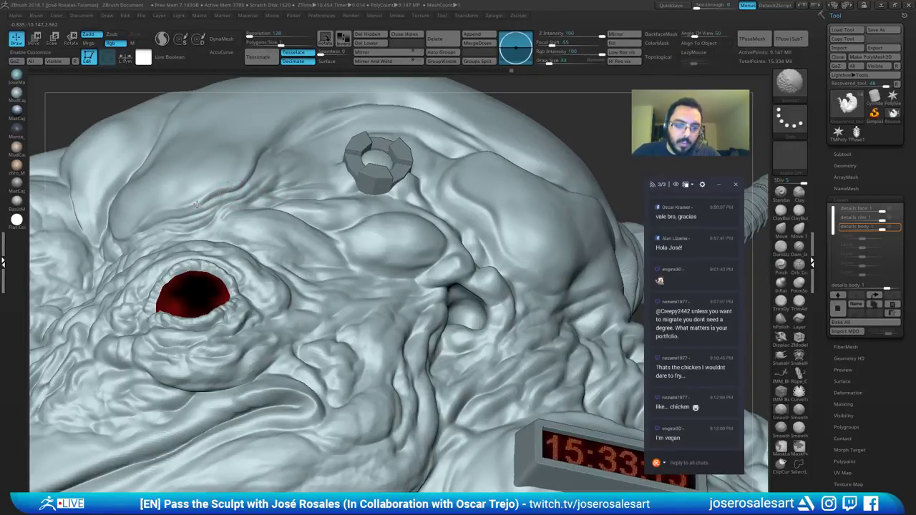
right_drag(171, 229, 206, 206)
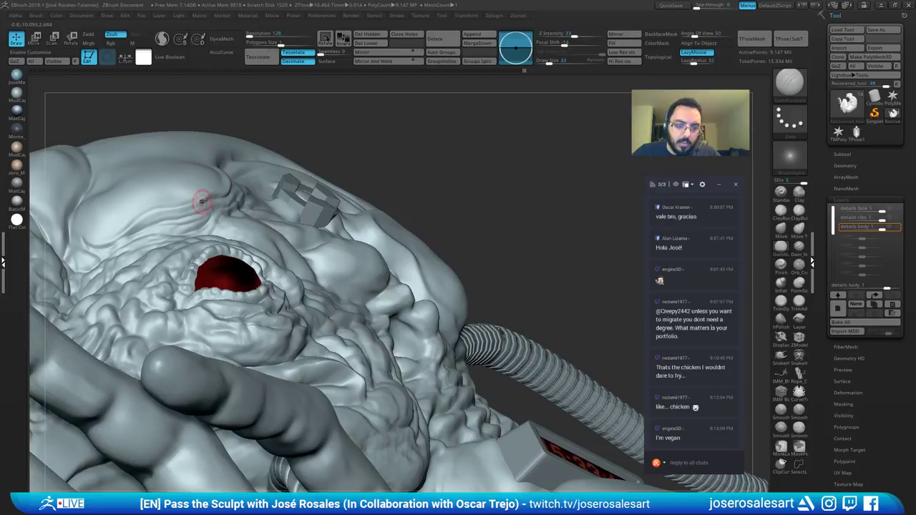
drag(203, 201, 168, 216)
mouse_move(180, 203)
right_down()
mouse_move(169, 212)
mouse_move(183, 201)
mouse_move(248, 241)
right_up()
ctrl+right_drag(248, 241, 266, 220)
mouse_move(242, 219)
mouse_down()
mouse_move(306, 131)
mouse_move(284, 167)
mouse_up()
right_drag(282, 169, 315, 156)
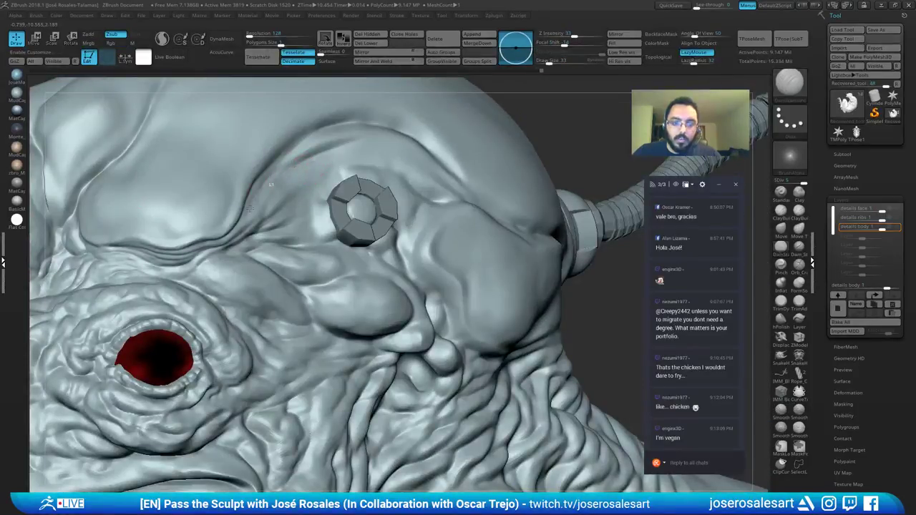
Step: Cut and smooth wrinkles in the skin between the forehead bulge and the round port, continuing over the port
right_drag(259, 211, 281, 176)
mouse_move(305, 171)
shift+mouse_down()
mouse_move(313, 149)
mouse_move(289, 170)
shift+mouse_up()
right_drag(265, 188, 241, 239)
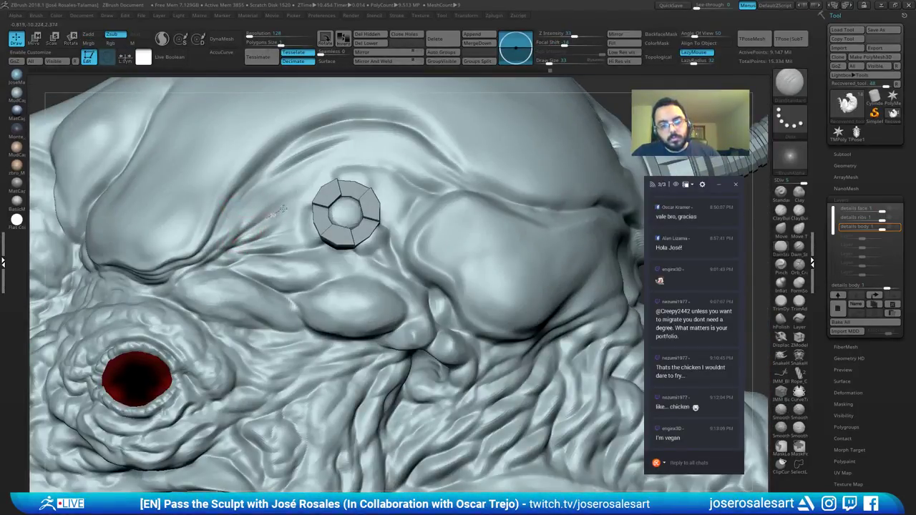
drag(284, 209, 310, 180)
right_drag(309, 170, 293, 199)
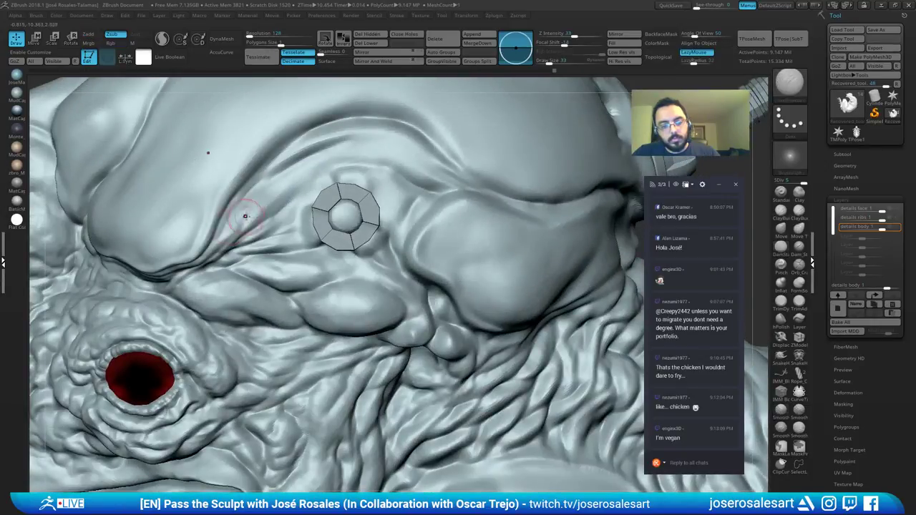
mouse_move(245, 216)
right_down()
mouse_move(285, 219)
mouse_move(252, 232)
mouse_move(290, 247)
mouse_move(297, 263)
mouse_move(301, 176)
right_up()
mouse_move(328, 240)
right_down()
mouse_move(335, 207)
mouse_move(351, 238)
right_up()
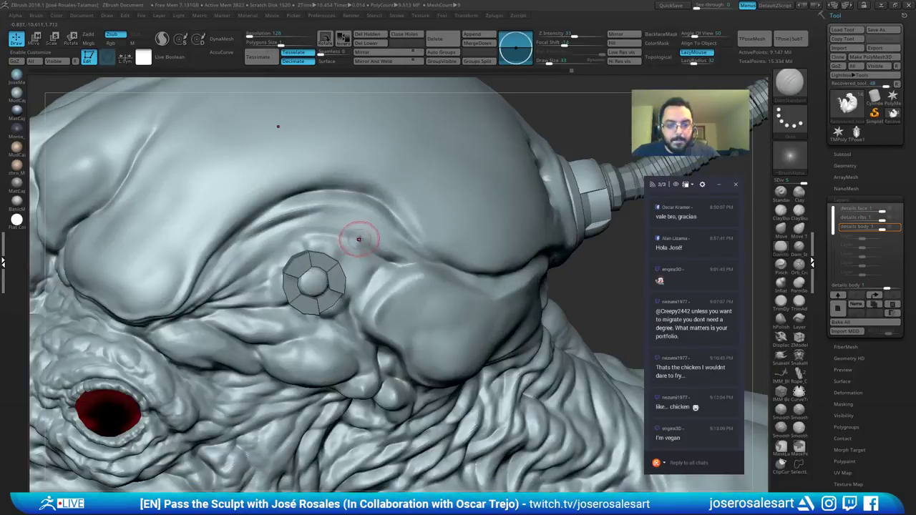
drag(364, 251, 356, 240)
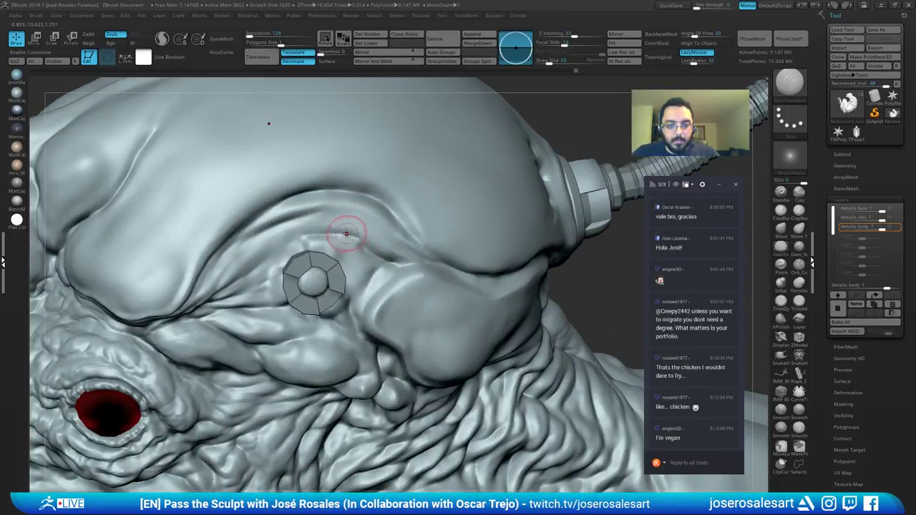
Step: Examine the creature's back, side and head from several angles to judge the detail so far
right_drag(384, 256, 412, 256)
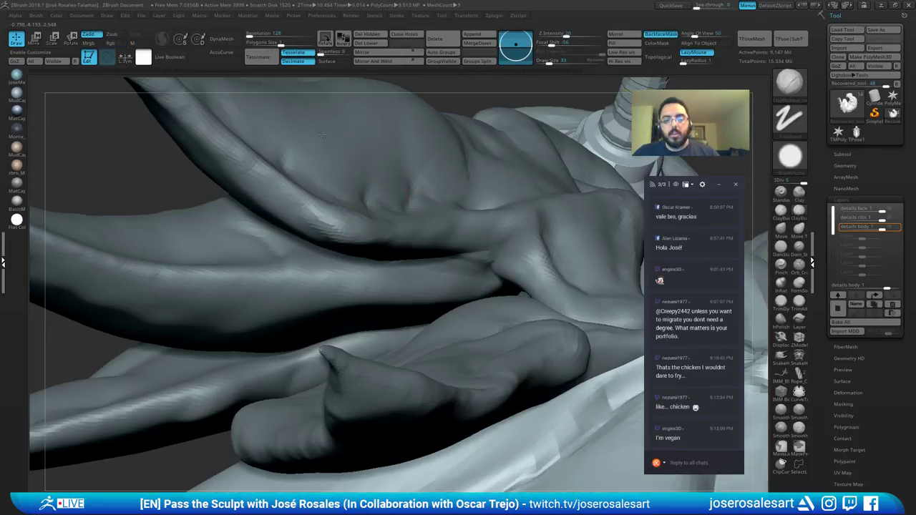
ctrl+right_drag(408, 180, 423, 167)
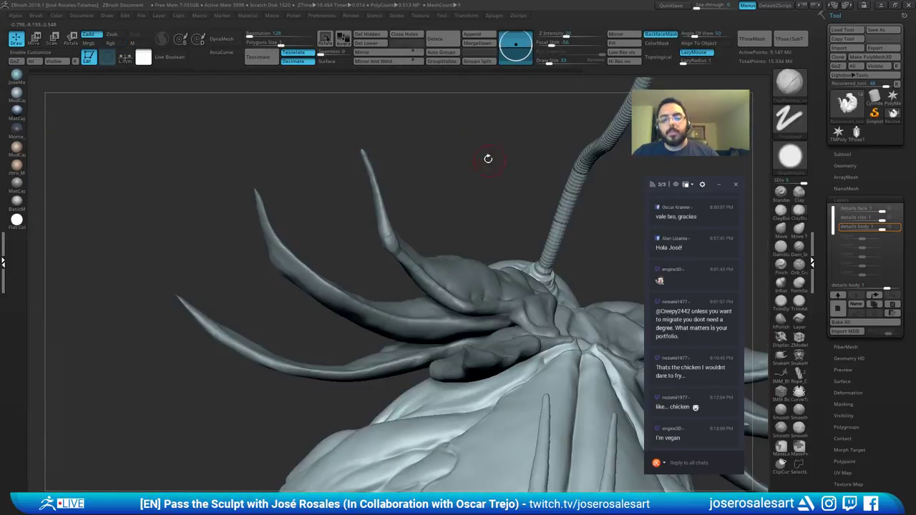
mouse_move(488, 159)
right_down()
mouse_move(458, 212)
mouse_move(488, 172)
right_up()
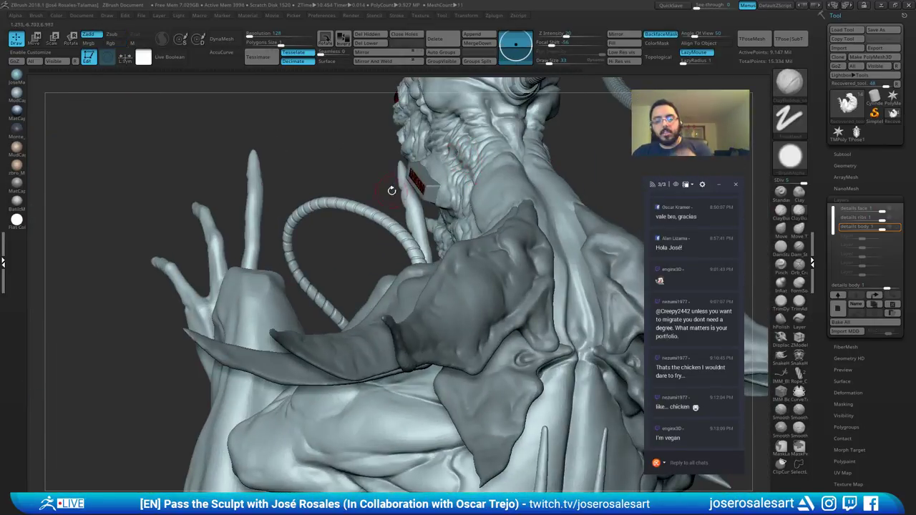
right_drag(393, 189, 465, 168)
alt+right_drag(501, 133, 301, 287)
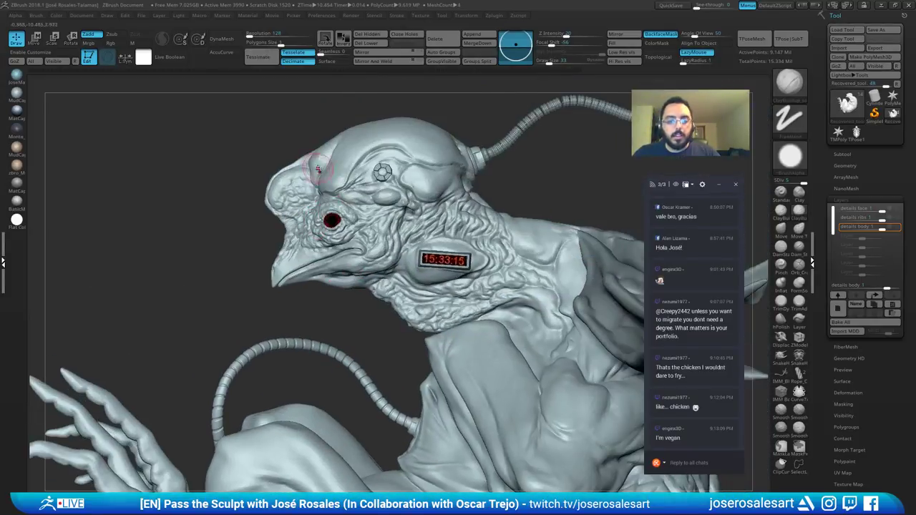
alt+right_drag(377, 217, 415, 186)
alt+right_drag(290, 147, 248, 239)
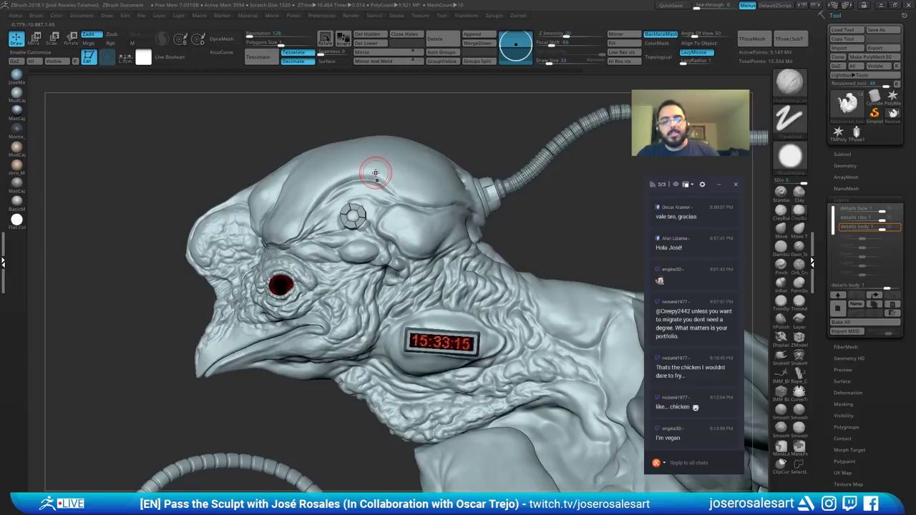
alt+right_drag(390, 218, 424, 209)
ctrl+right_drag(333, 215, 291, 232)
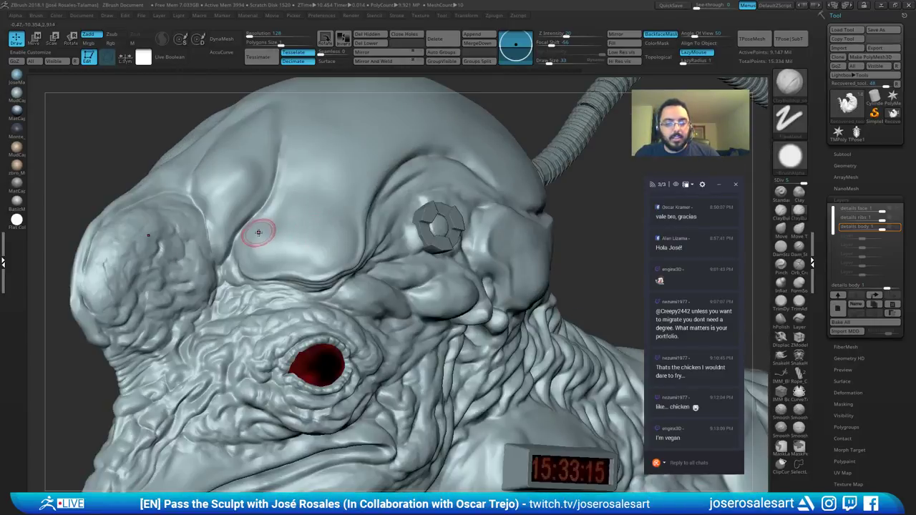
Step: Build up the fleshy folds between the eye and the round port with the ClayBuildup brush
right_drag(213, 234, 193, 231)
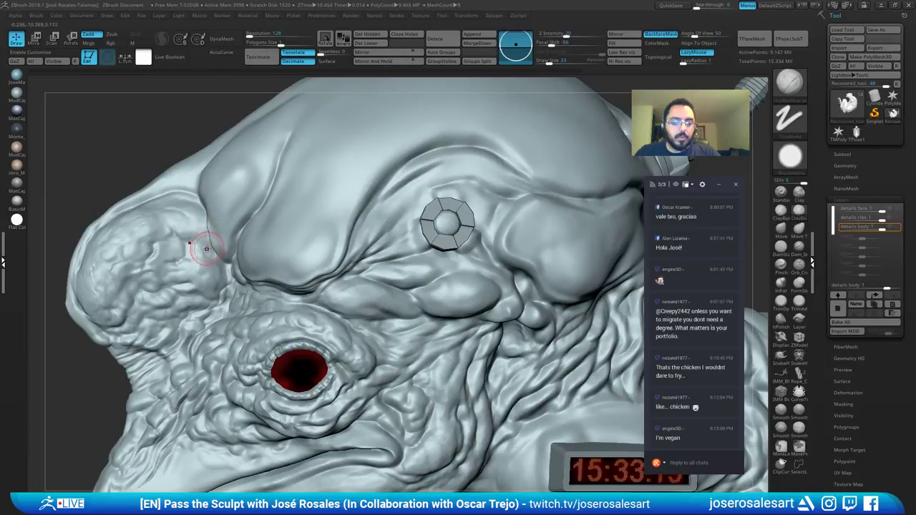
right_drag(377, 292, 386, 265)
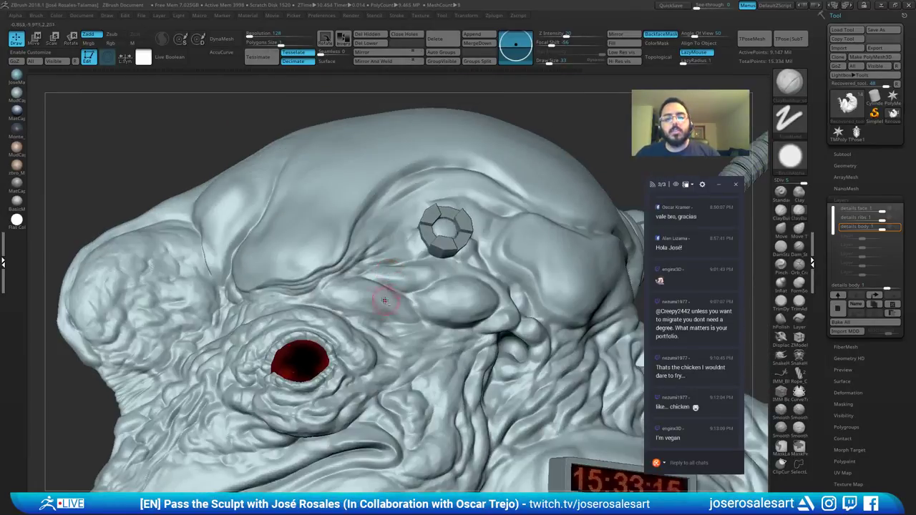
ctrl+right_drag(360, 307, 388, 317)
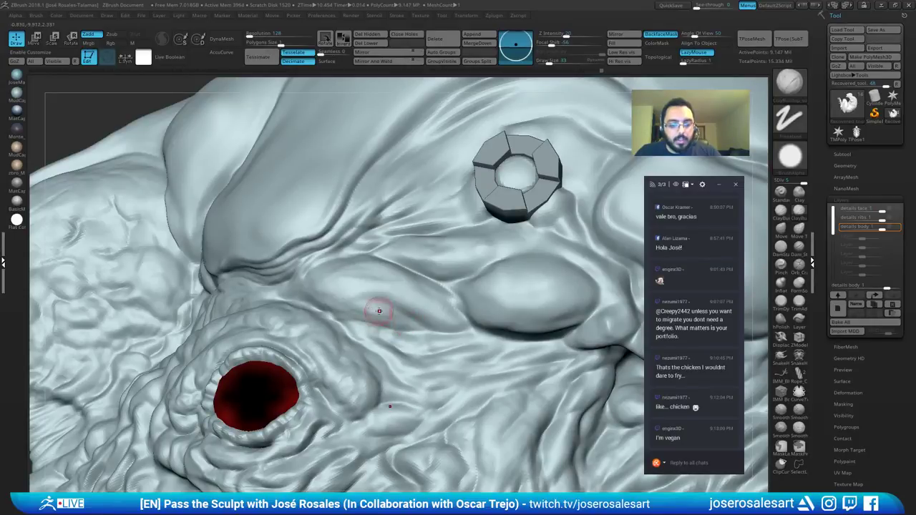
key(shift)
ctrl+right_drag(404, 314, 434, 268)
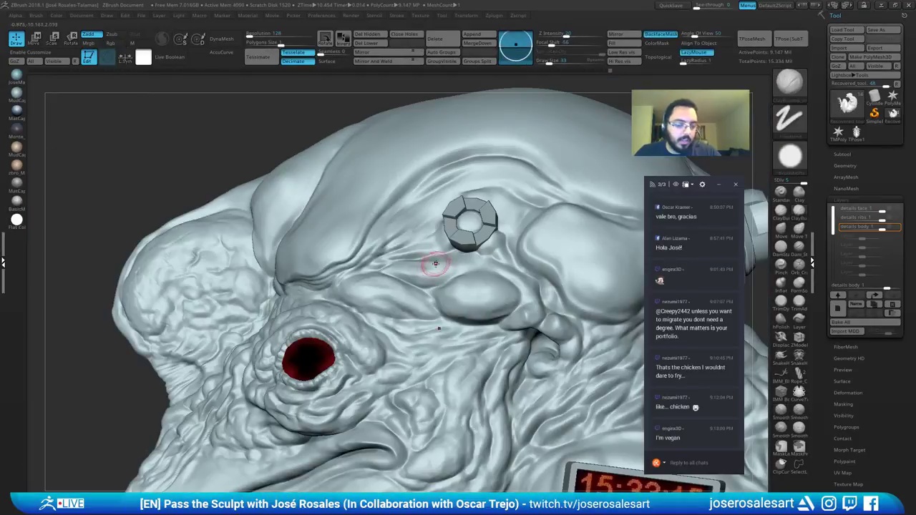
mouse_move(424, 302)
right_down()
mouse_move(395, 303)
mouse_move(370, 280)
mouse_move(367, 315)
right_up()
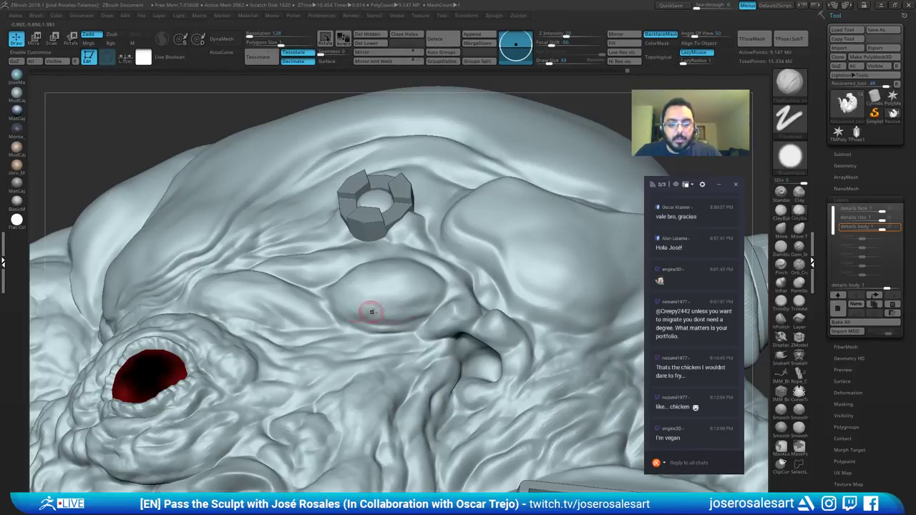
key(1)
ctrl+right_drag(391, 327, 401, 269)
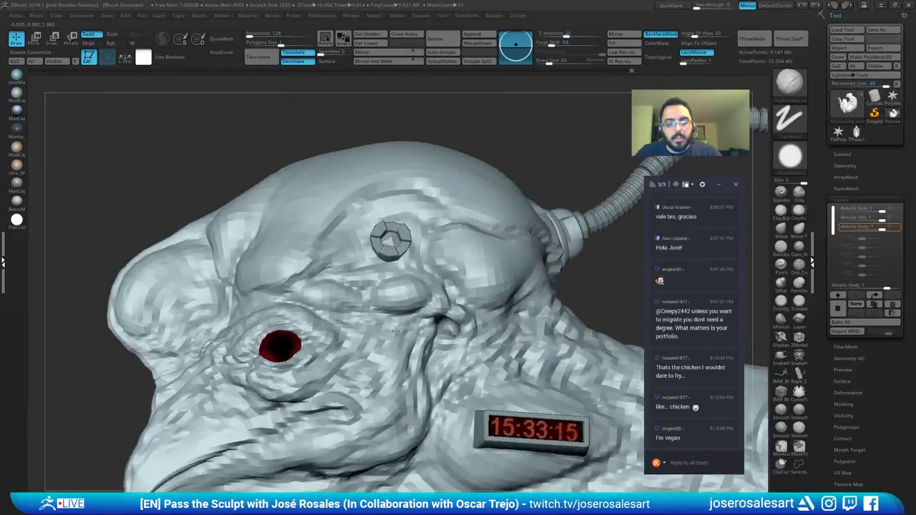
mouse_move(422, 323)
right_down()
mouse_move(403, 311)
mouse_move(390, 256)
mouse_move(479, 263)
right_up()
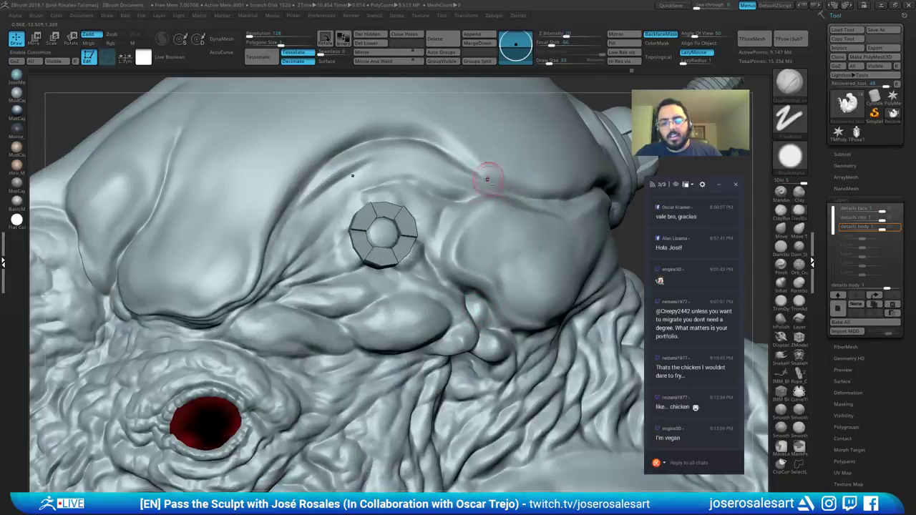
mouse_move(489, 178)
alt+right_down()
mouse_move(397, 242)
mouse_move(398, 272)
mouse_move(406, 265)
mouse_move(387, 273)
alt+right_up()
Step: Return to the Dam_Standard brush and deepen the crease between the skull and the bulge behind the round port
key(2)
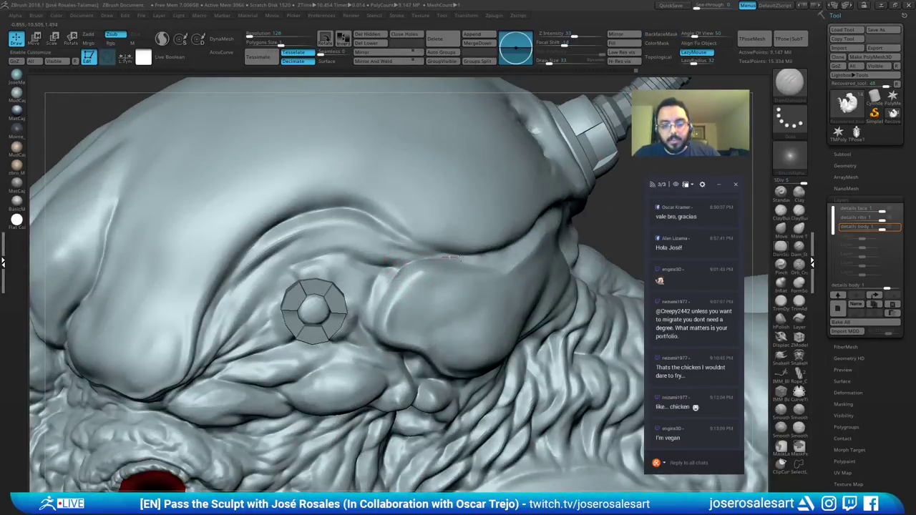
mouse_move(451, 256)
right_down()
mouse_move(465, 254)
mouse_move(386, 280)
right_up()
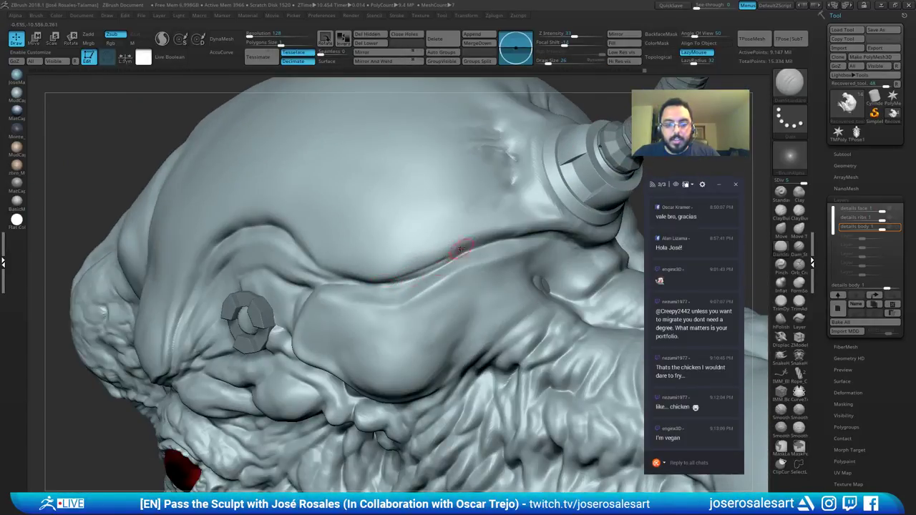
right_drag(462, 248, 449, 256)
right_drag(328, 258, 317, 243)
right_drag(257, 194, 317, 225)
Step: Carve creases where the crest meets the forehead and at the rear corner of the forehead fold above the eye
mouse_move(240, 294)
right_down()
mouse_move(269, 277)
mouse_move(174, 293)
mouse_move(211, 239)
mouse_move(199, 306)
mouse_move(217, 296)
right_up()
alt+right_drag(200, 249, 401, 208)
alt+right_drag(176, 143, 428, 125)
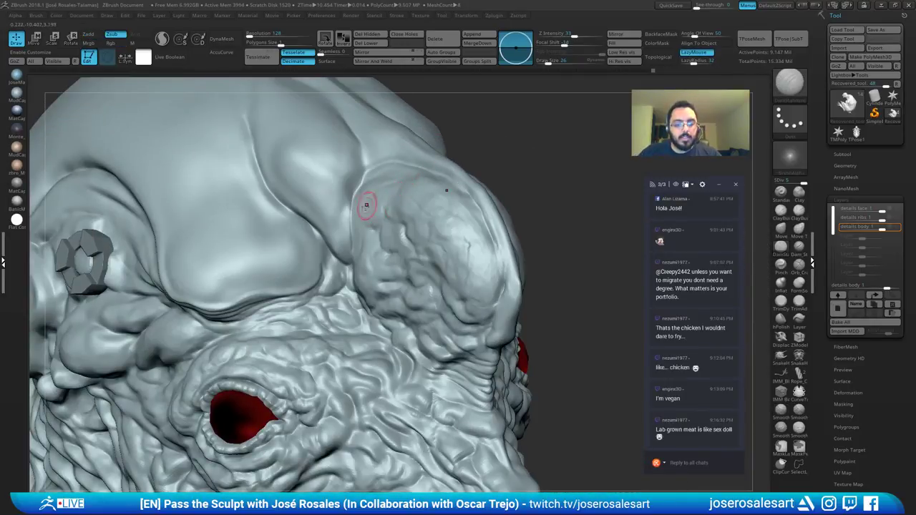
alt+right_drag(366, 205, 443, 173)
mouse_move(403, 201)
right_down()
mouse_move(428, 207)
mouse_move(496, 198)
right_up()
mouse_move(378, 190)
right_down()
mouse_move(409, 215)
mouse_move(351, 245)
mouse_move(280, 235)
mouse_move(422, 239)
mouse_move(376, 273)
mouse_move(394, 267)
right_up()
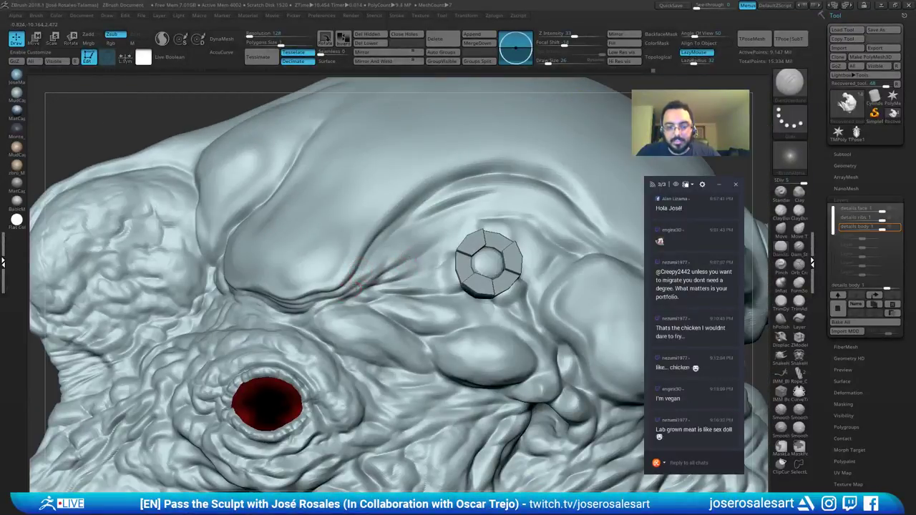
Step: Carve a crease along the curved fold above the round port with Dam_Standard and smooth around it
alt+right_drag(415, 236, 386, 265)
right_drag(335, 277, 464, 346)
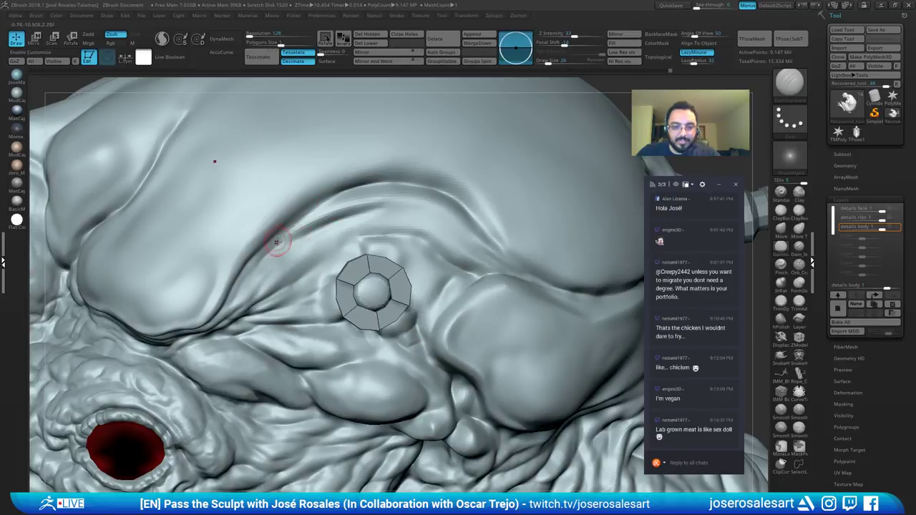
mouse_move(276, 237)
mouse_down()
mouse_move(401, 190)
mouse_move(345, 209)
mouse_up()
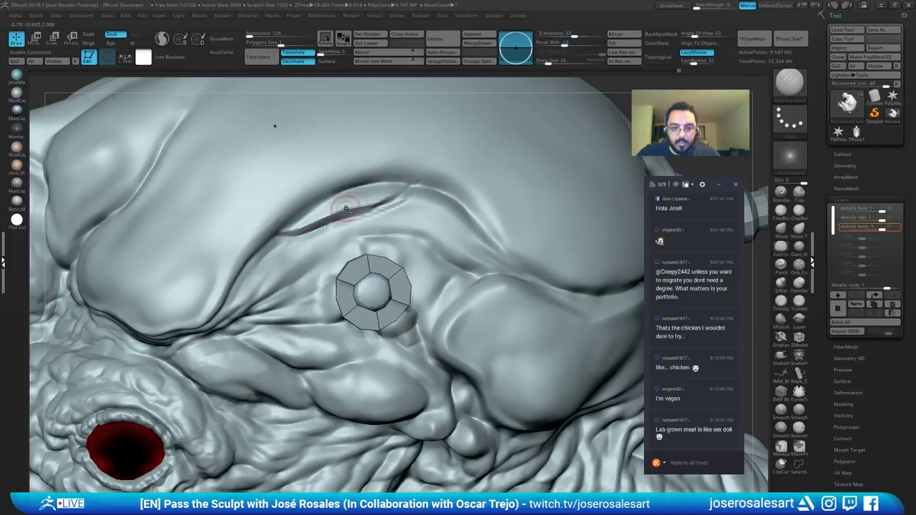
ctrl+right_drag(345, 209, 397, 194)
mouse_move(396, 194)
shift+mouse_down()
mouse_move(343, 220)
mouse_move(349, 213)
mouse_move(428, 216)
shift+mouse_up()
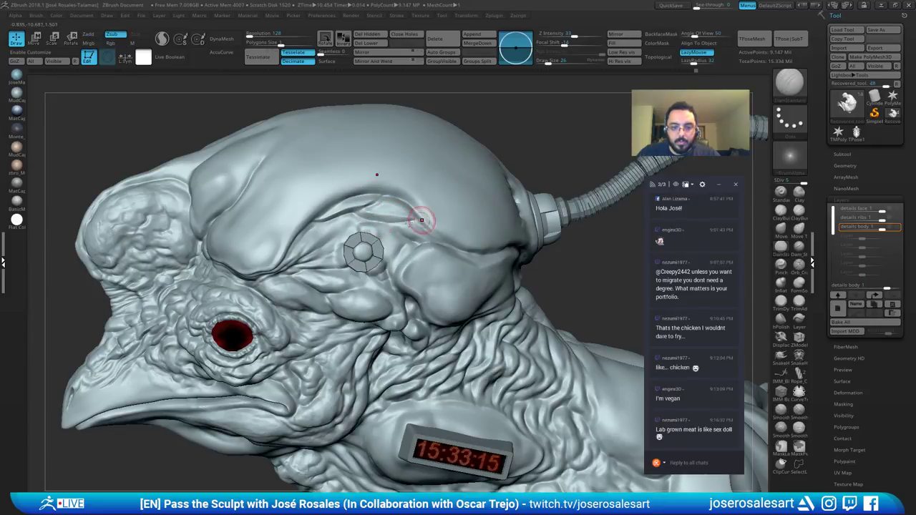
shift+drag(326, 208, 312, 212)
Step: Build up the forehead fold above the eye with the ClayBuildup brush at draw size 36 and smooth the strokes
mouse_move(313, 210)
right_down()
mouse_move(395, 200)
mouse_move(357, 199)
right_up()
mouse_move(313, 242)
right_down()
mouse_move(297, 240)
mouse_move(329, 243)
right_up()
key(1)
mouse_move(256, 255)
ctrl+right_down()
mouse_move(229, 257)
mouse_move(247, 261)
ctrl+right_up()
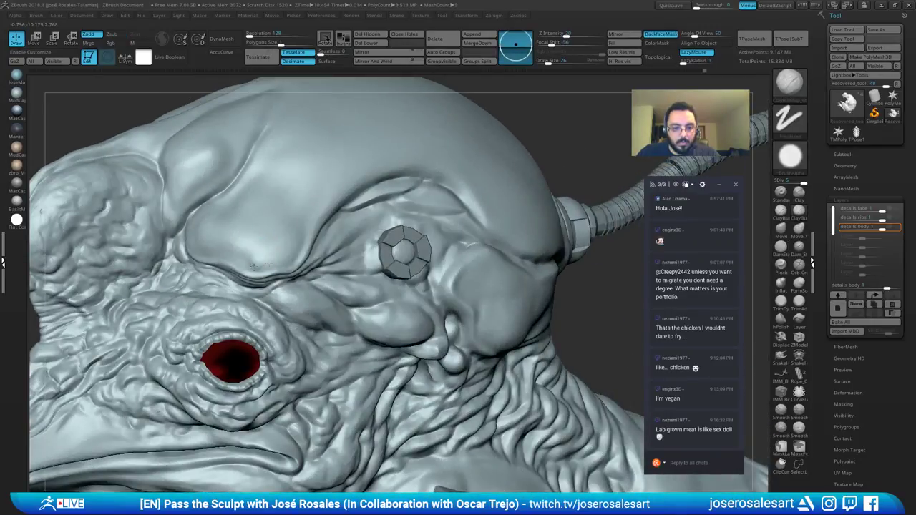
right_click(257, 254)
mouse_move(263, 245)
mouse_down()
mouse_move(294, 243)
mouse_move(274, 243)
mouse_up()
key(s)
mouse_move(288, 237)
right_down()
mouse_move(303, 255)
mouse_move(245, 241)
right_up()
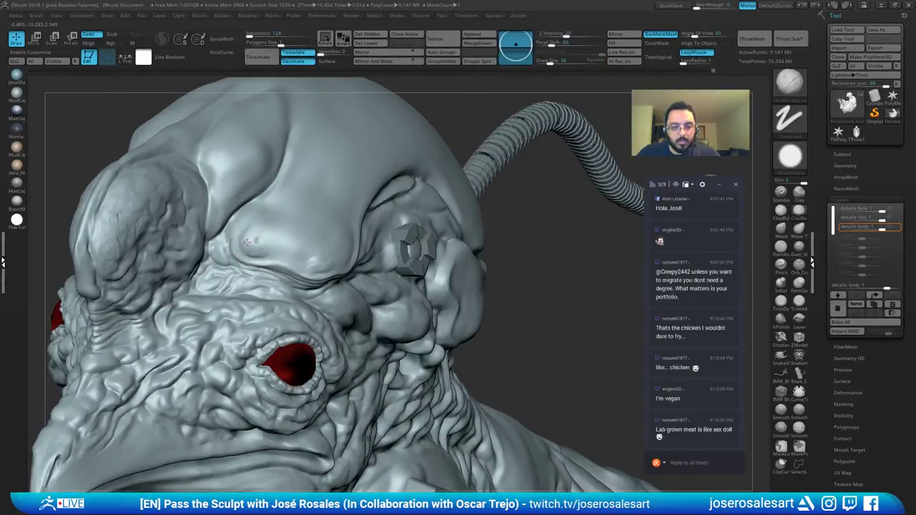
shift+drag(269, 238, 263, 242)
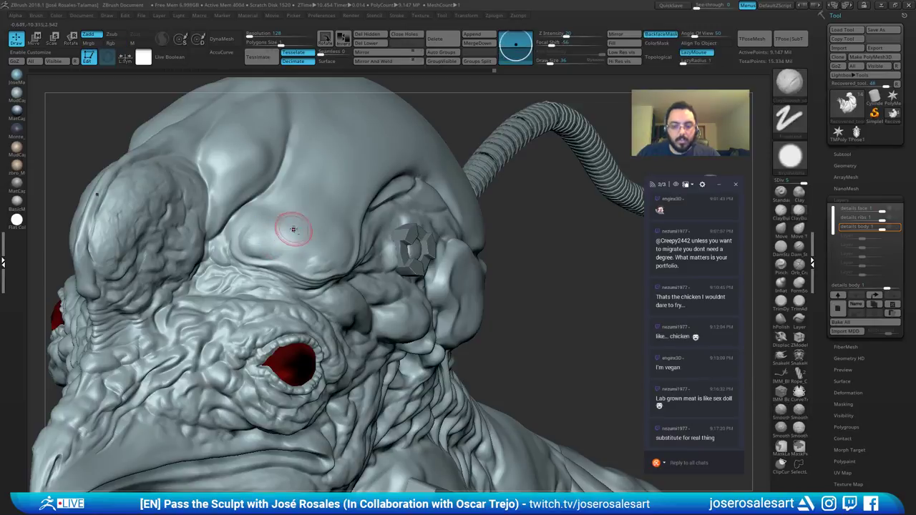
Step: Switch to the Standard brush and add volume along the lower edge of the forehead fold near the crest
mouse_move(294, 229)
right_down()
mouse_move(301, 260)
mouse_move(320, 229)
right_up()
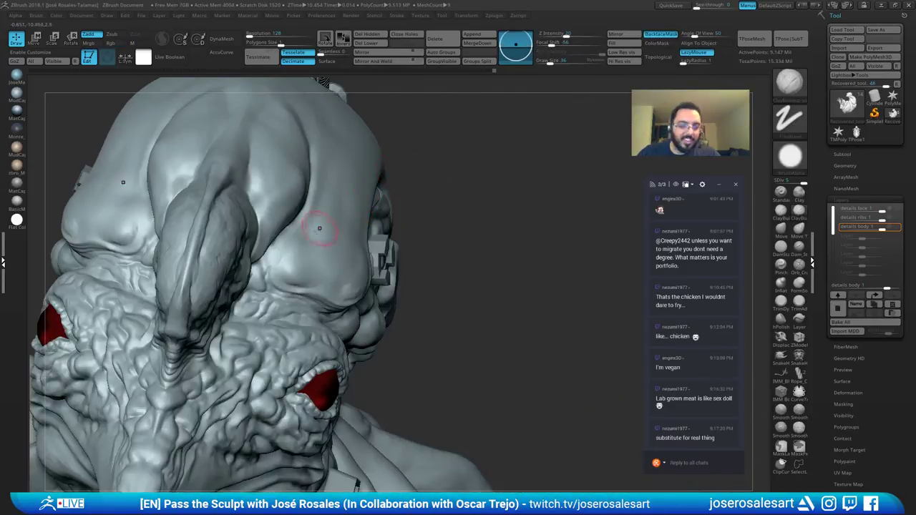
right_drag(297, 287, 306, 256)
key(b)
key(s)
key(t)
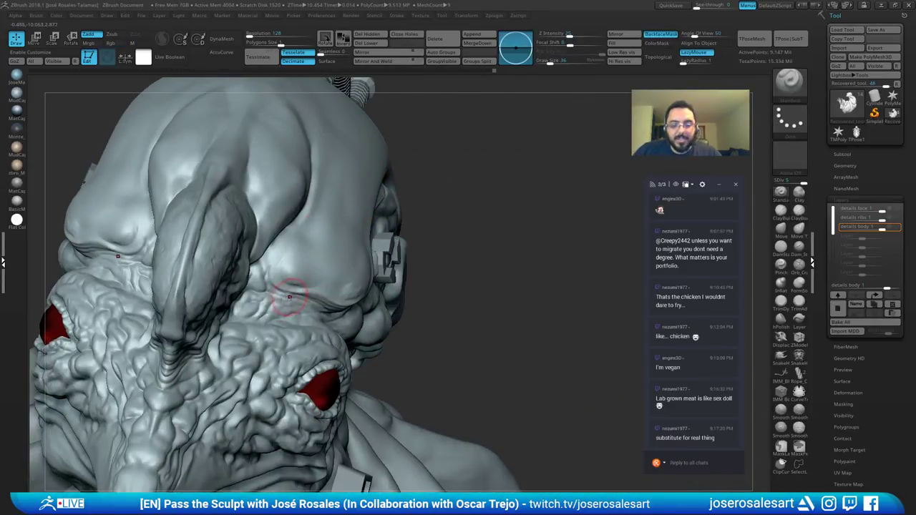
key(s)
drag(280, 284, 278, 284)
right_drag(280, 284, 278, 272)
drag(281, 272, 275, 265)
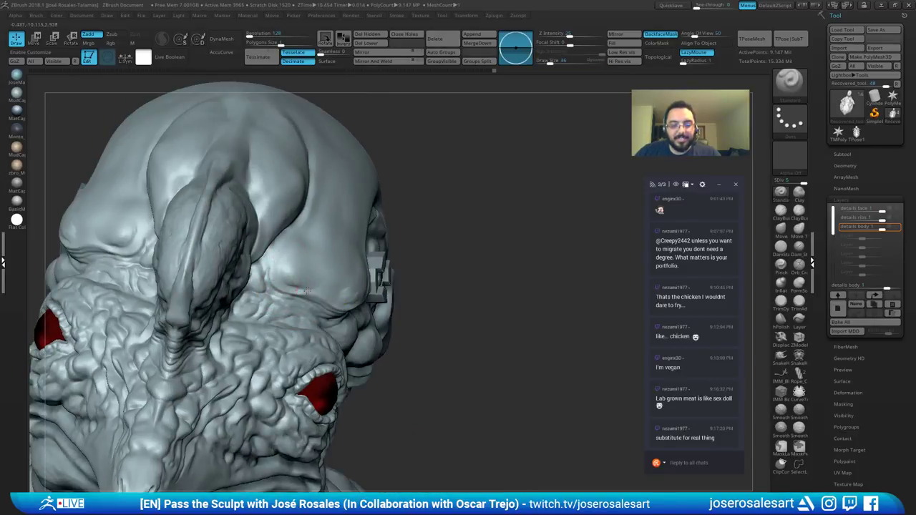
right_drag(322, 308, 280, 283)
right_drag(335, 276, 358, 302)
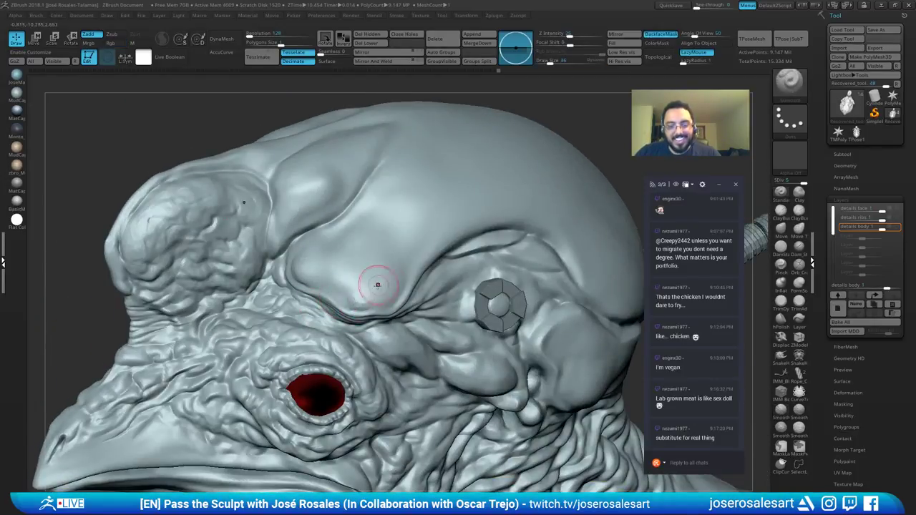
Step: Refine the lower rim of the forehead fold with the ClayBuildup brush and smooth its surface
key(2)
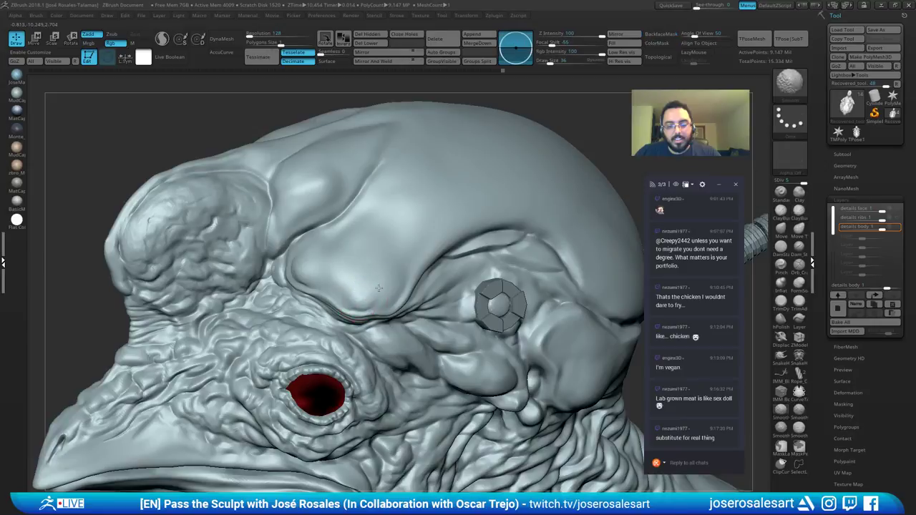
mouse_move(358, 292)
right_down()
mouse_move(377, 299)
mouse_move(394, 285)
mouse_move(379, 290)
mouse_move(391, 288)
mouse_move(384, 290)
mouse_move(378, 252)
right_up()
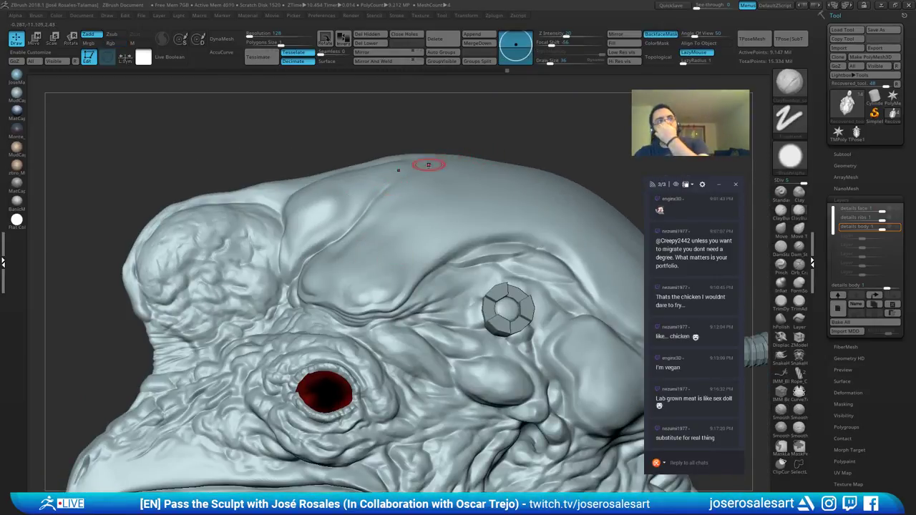
mouse_move(423, 253)
right_down()
mouse_move(442, 297)
mouse_move(379, 294)
right_up()
shift+drag(351, 293, 356, 288)
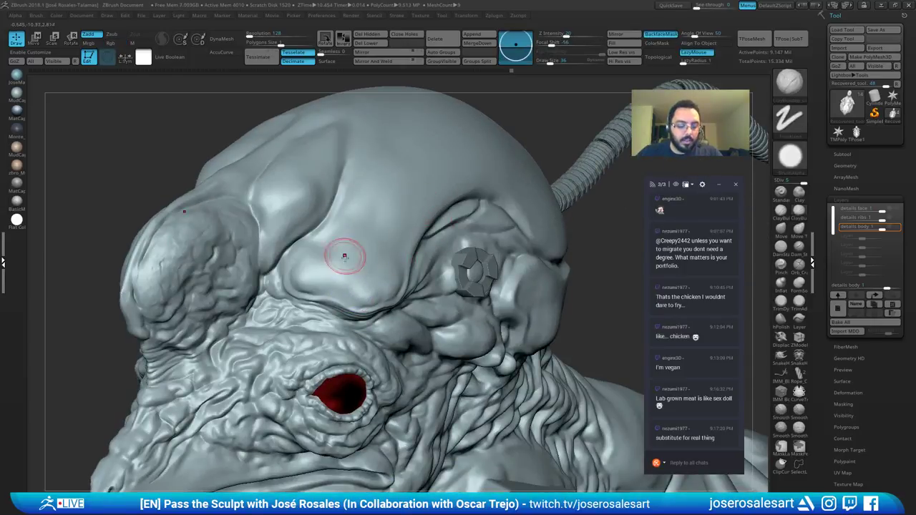
Step: Raise a ridge on the front part of the forehead fold with the Standard brush
key(b)
key(s)
key(t)
drag(321, 270, 344, 276)
mouse_move(369, 190)
right_down()
mouse_move(388, 227)
mouse_move(320, 267)
mouse_move(404, 253)
right_up()
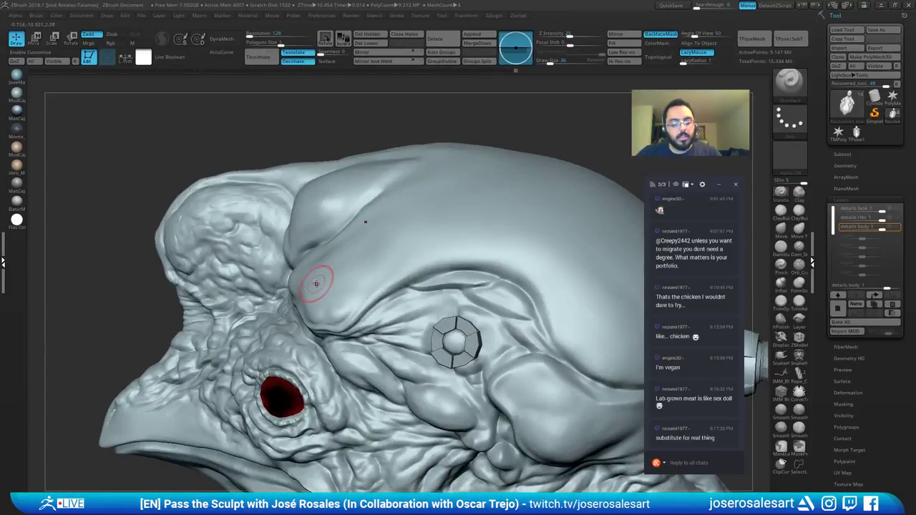
Step: Carve a fine crease across the lower forehead fold with Dam_Standard at draw size 21 and smooth its inner end
key(b)
key(d)
key(s)
mouse_move(322, 294)
right_down()
mouse_move(311, 290)
mouse_move(314, 271)
mouse_move(310, 306)
mouse_move(361, 256)
mouse_move(390, 267)
mouse_move(416, 258)
right_up()
key(s)
key(s)
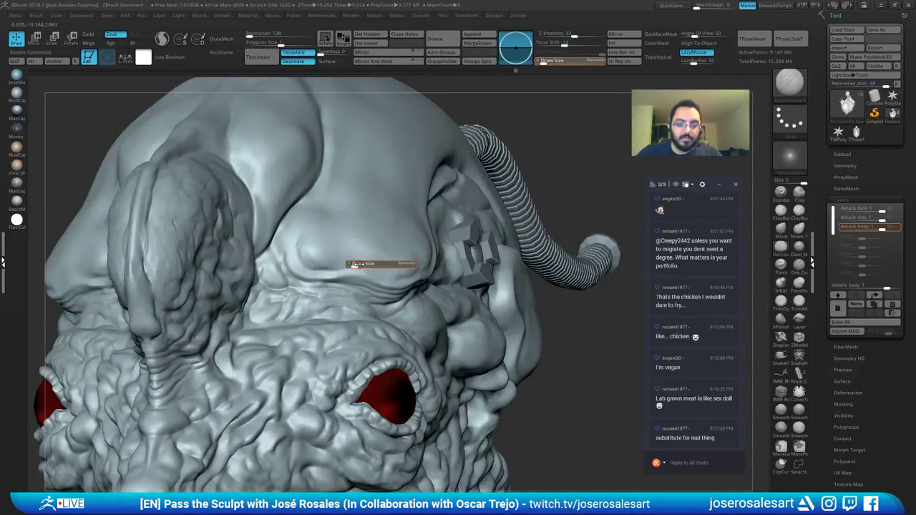
drag(352, 265, 332, 265)
key(s)
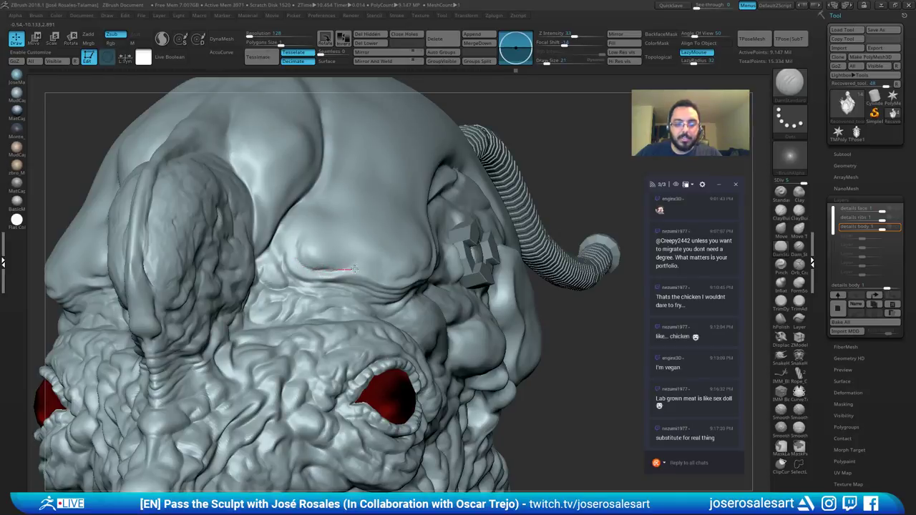
drag(354, 269, 362, 267)
right_drag(373, 254, 363, 257)
shift+drag(296, 261, 297, 245)
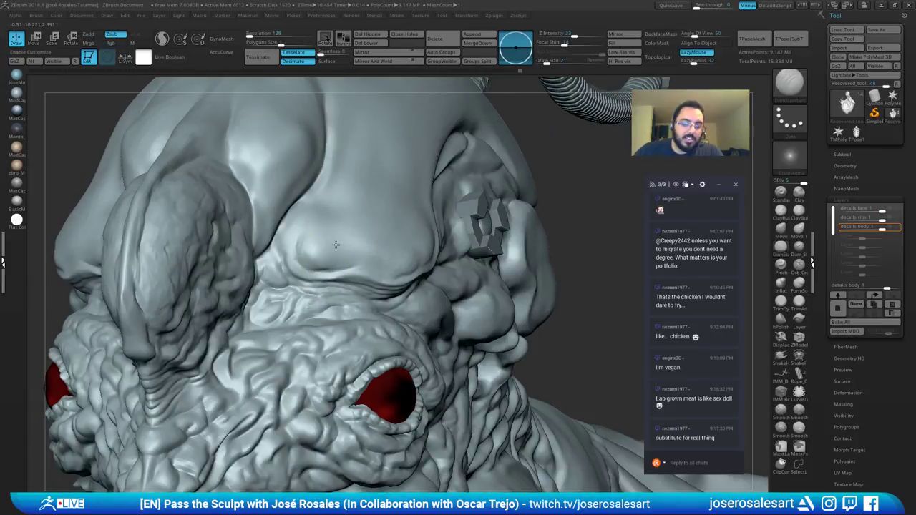
Step: Swell the skin just below the new forehead crease with the Standard brush and smooth the result
right_drag(292, 247, 321, 247)
key(b)
key(s)
key(t)
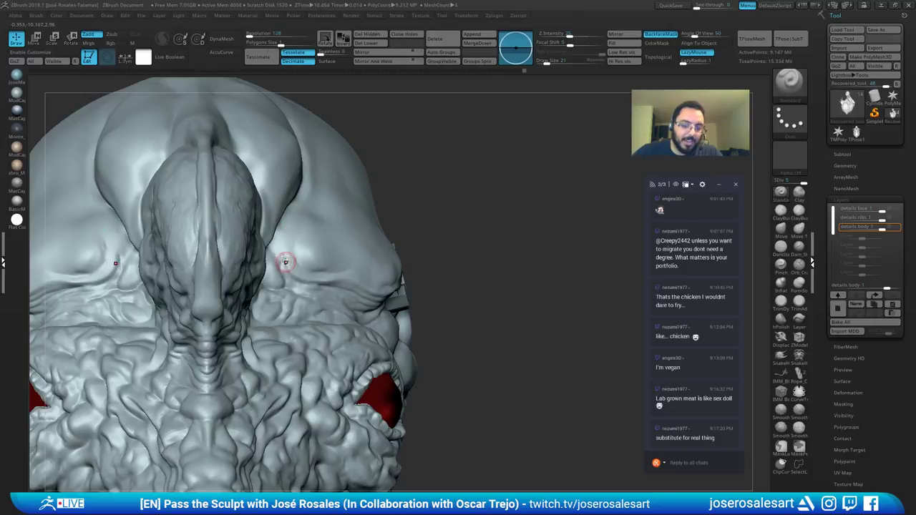
right_drag(325, 265, 303, 286)
drag(304, 286, 358, 281)
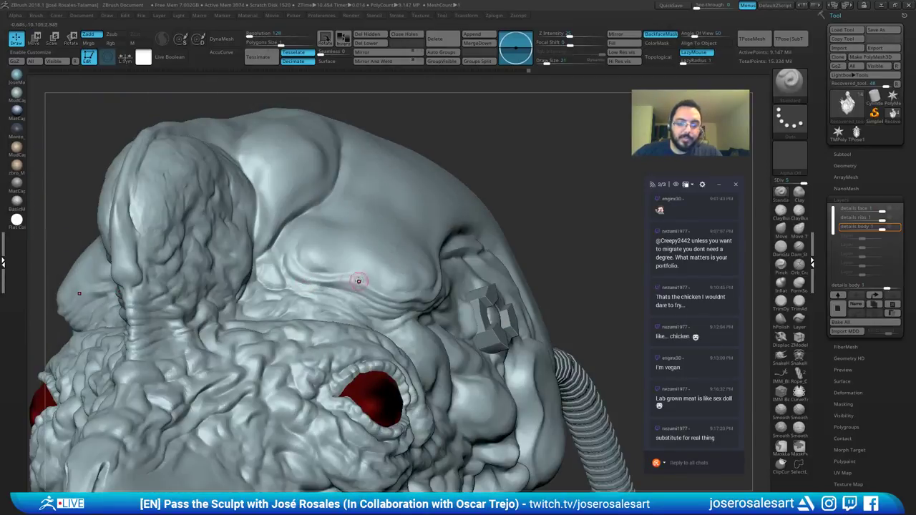
right_drag(358, 281, 307, 274)
mouse_move(313, 275)
shift+mouse_down()
mouse_move(289, 262)
mouse_move(346, 308)
shift+mouse_up()
Step: Return to the Dam_Standard brush and deepen the wrinkles at the rear corner below the eye
mouse_move(402, 186)
right_down()
mouse_move(339, 200)
mouse_move(326, 231)
right_up()
mouse_move(394, 299)
right_down()
mouse_move(430, 322)
mouse_move(390, 241)
mouse_move(354, 201)
right_up()
key(b)
key(d)
key(s)
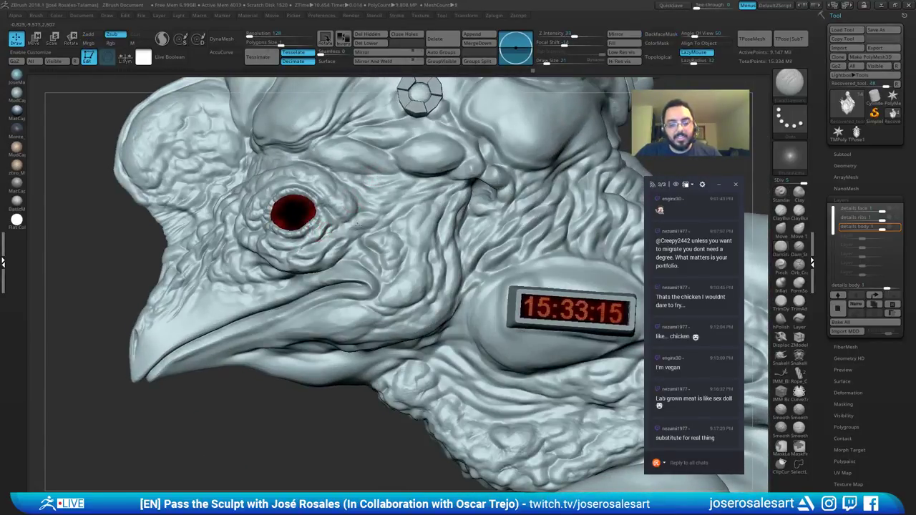
ctrl+right_drag(334, 231, 361, 212)
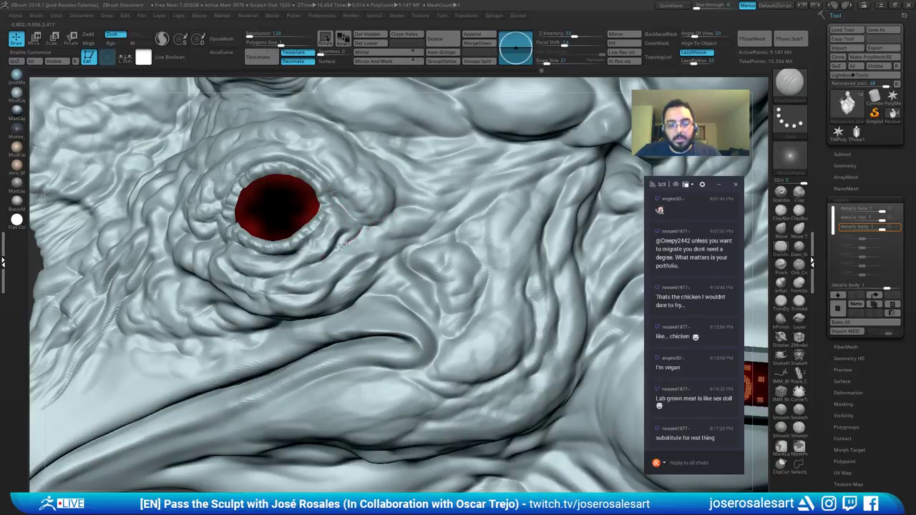
Step: Examine the whole creature from both sides to judge how the head detail compares with the body
ctrl+right_drag(371, 232, 421, 262)
alt+right_drag(439, 222, 390, 233)
ctrl+right_drag(391, 233, 401, 204)
right_drag(243, 204, 266, 189)
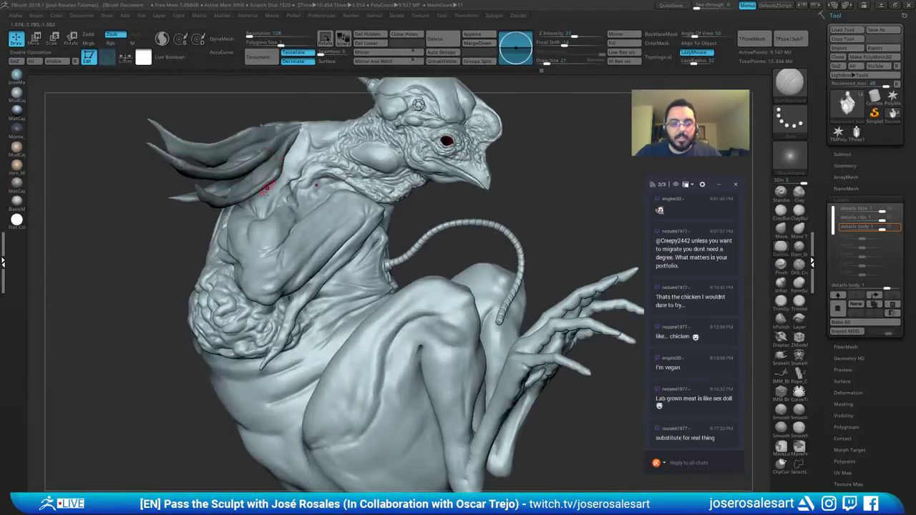
alt+right_drag(371, 182, 335, 232)
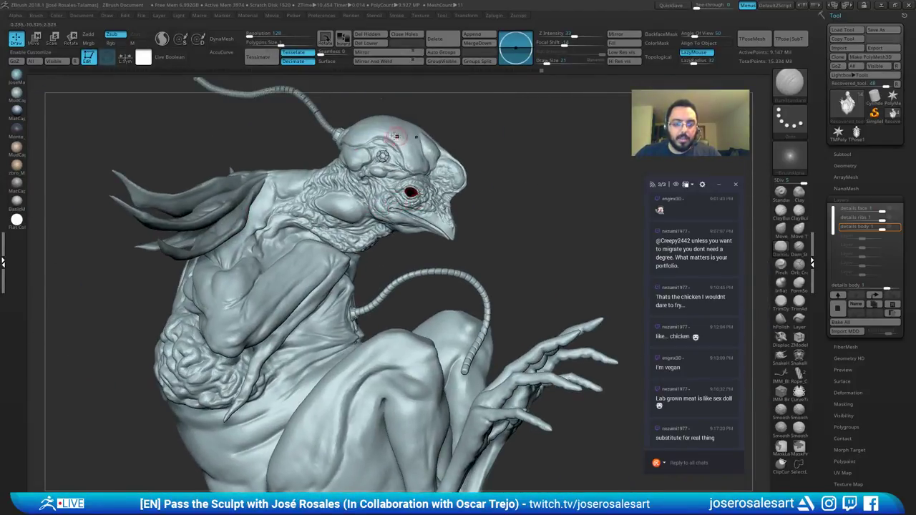
mouse_move(353, 197)
right_down()
mouse_move(412, 171)
mouse_move(395, 143)
mouse_move(336, 197)
right_up()
alt+right_drag(493, 182, 331, 224)
ctrl+right_drag(407, 211, 390, 167)
alt+right_drag(293, 166, 268, 195)
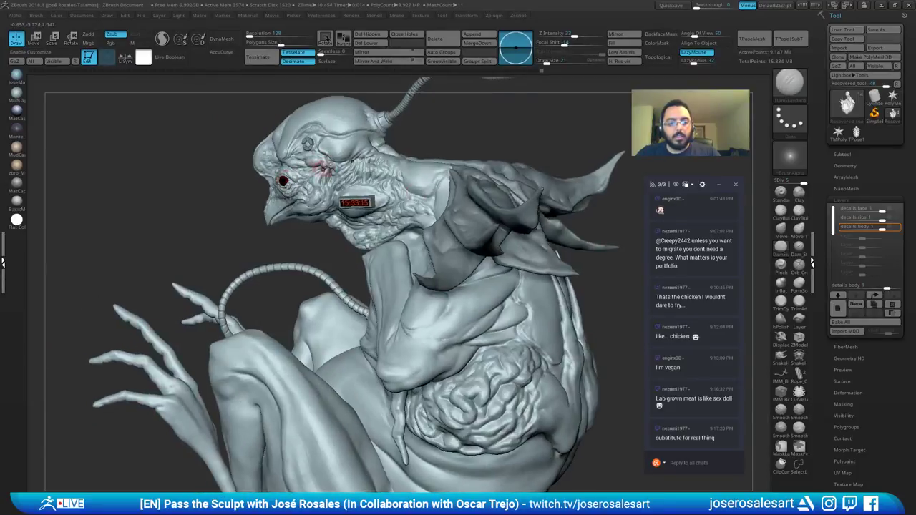
right_drag(321, 168, 358, 175)
mouse_move(283, 210)
right_down()
mouse_move(233, 179)
mouse_move(254, 162)
right_up()
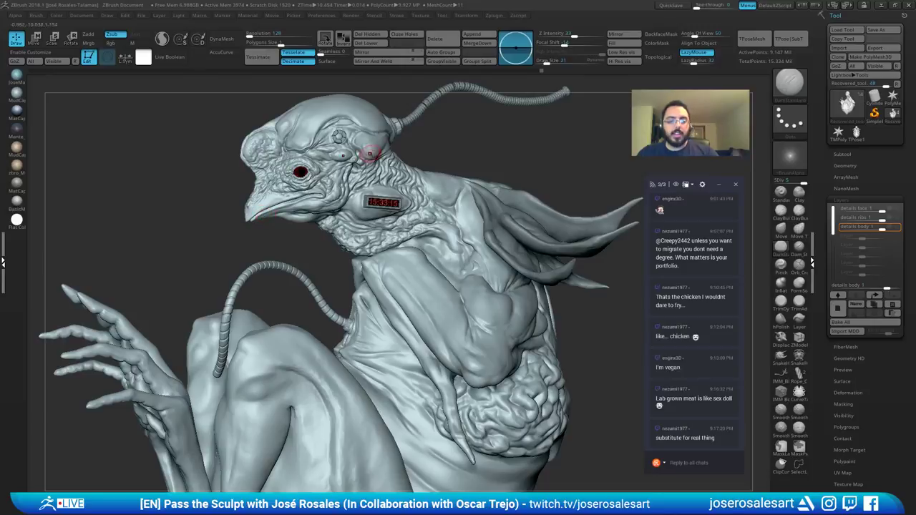
Step: Carve creases at the upper end of the smooth bulges on the nape and soften them
mouse_move(370, 156)
right_down()
mouse_move(333, 163)
mouse_move(289, 215)
mouse_move(337, 248)
mouse_move(345, 233)
mouse_move(361, 276)
mouse_move(382, 229)
mouse_move(350, 227)
mouse_move(344, 206)
mouse_move(288, 156)
mouse_move(317, 179)
mouse_move(328, 215)
mouse_move(293, 154)
right_up()
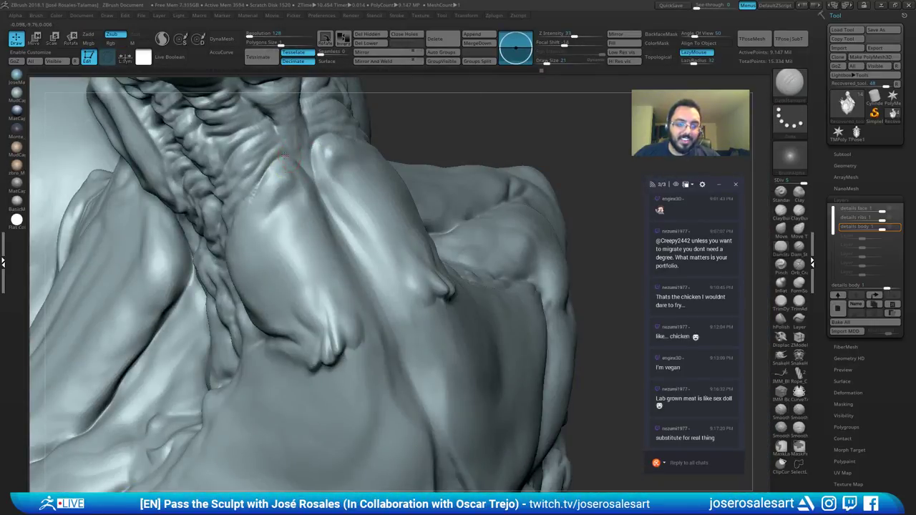
right_drag(242, 196, 262, 179)
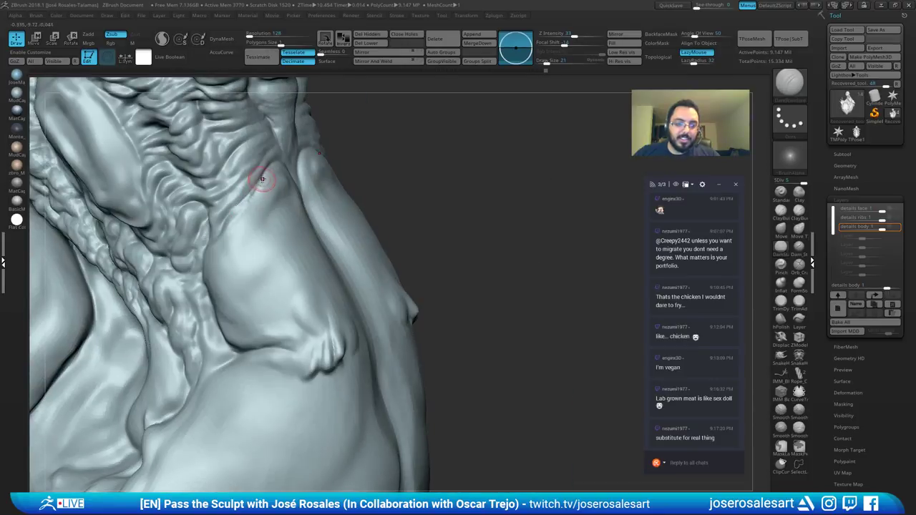
right_drag(202, 234, 251, 200)
shift+drag(251, 200, 193, 268)
mouse_move(192, 268)
right_down()
mouse_move(307, 125)
mouse_move(277, 205)
mouse_move(293, 212)
mouse_move(299, 189)
right_up()
drag(286, 192, 264, 216)
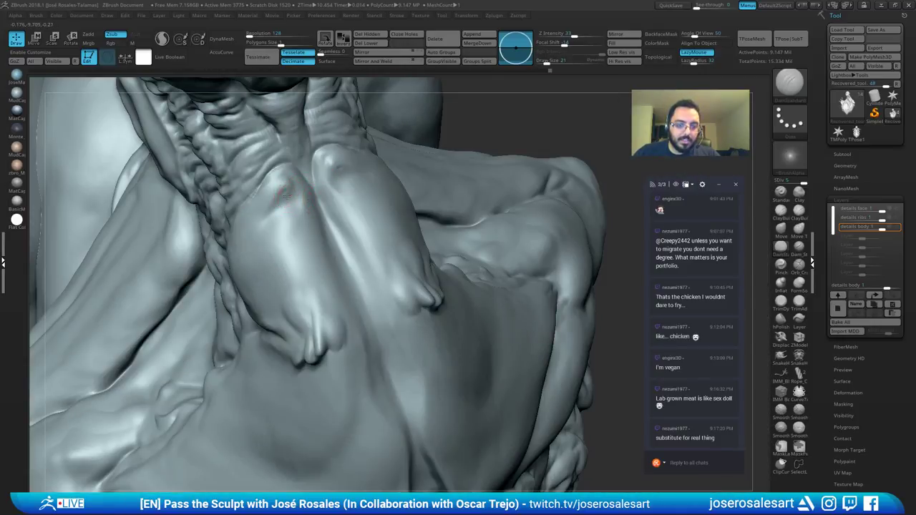
right_drag(263, 218, 318, 212)
shift+drag(271, 214, 254, 223)
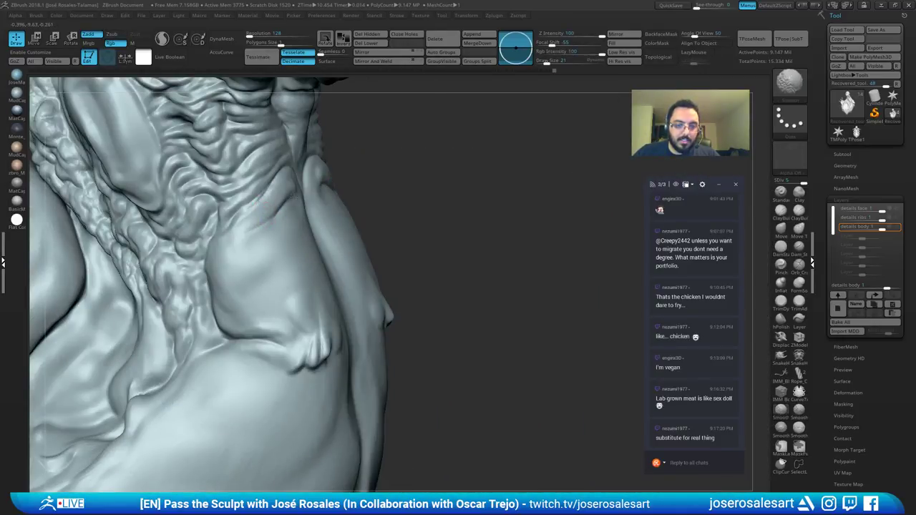
Step: Build up the top ends of both nape bulges with the ClayBuildup brush and blend them by smoothing
right_drag(266, 199, 280, 187)
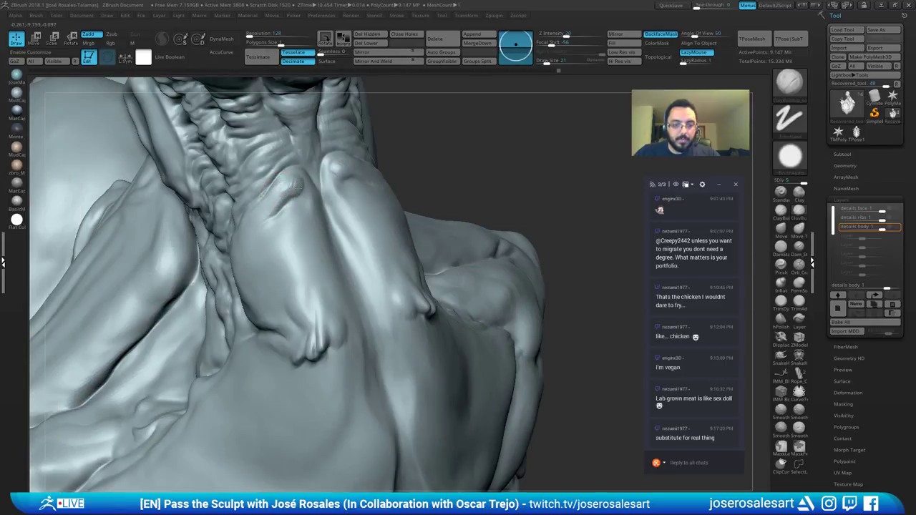
shift+drag(266, 217, 255, 233)
mouse_move(270, 213)
right_down()
mouse_move(248, 206)
mouse_move(260, 202)
right_up()
shift+drag(280, 190, 271, 206)
right_drag(273, 198, 317, 185)
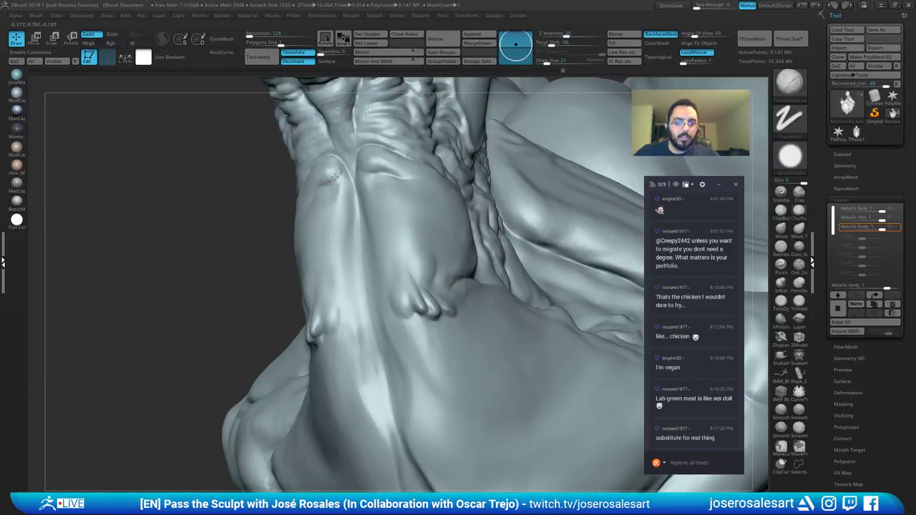
drag(336, 176, 332, 177)
right_drag(340, 192, 360, 190)
shift+drag(337, 195, 340, 188)
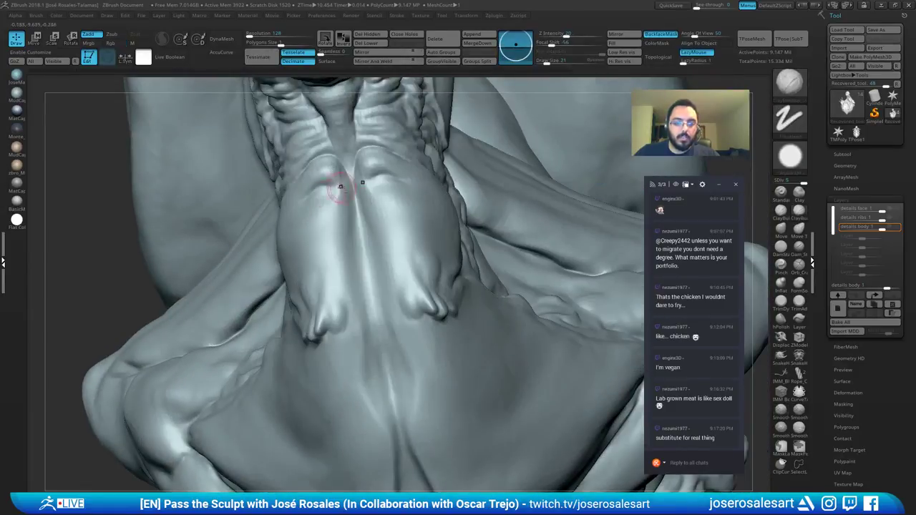
Step: Smooth the side of the nape bulge and set the body to subdivision level 4 for broader shaping
mouse_move(340, 187)
ctrl+right_down()
mouse_move(342, 154)
mouse_move(405, 161)
mouse_move(425, 241)
ctrl+right_up()
shift+drag(427, 241, 430, 237)
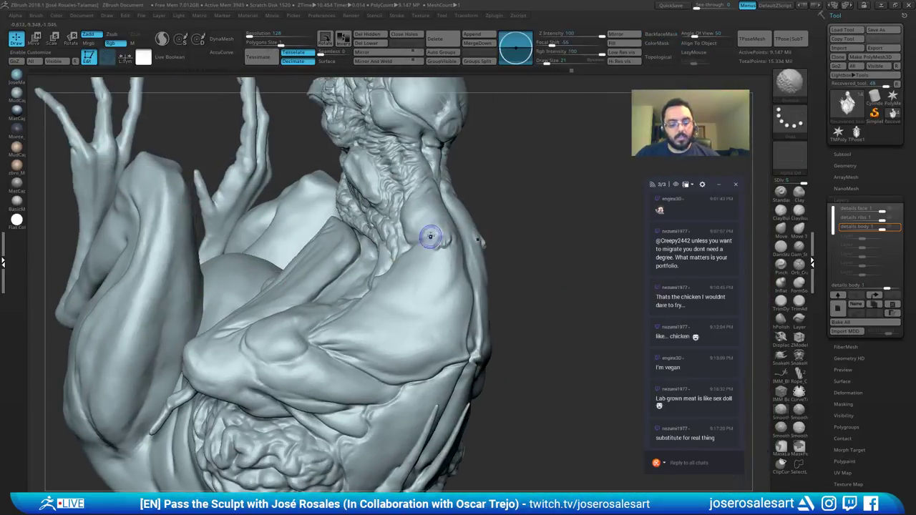
key(shift+f)
key(shift+f)
key(shift+d)
key(shift+d)
right_drag(517, 191, 465, 145)
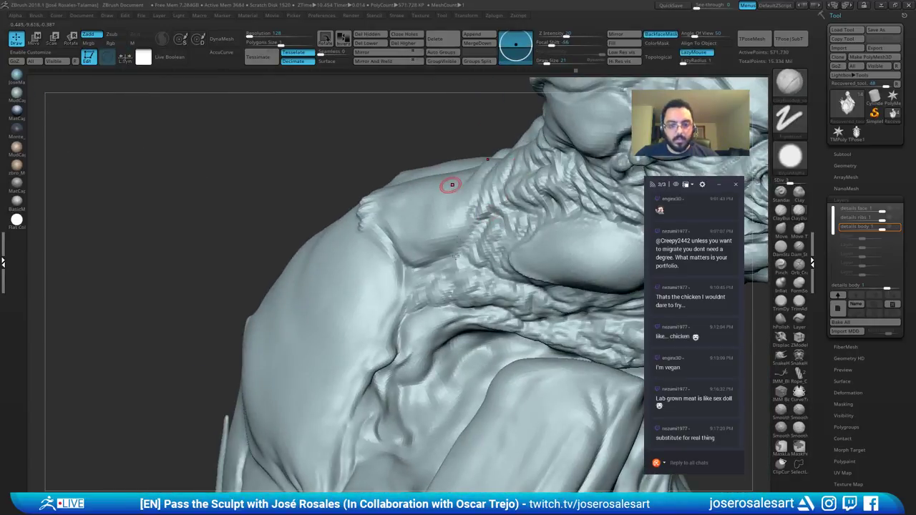
right_drag(423, 247, 445, 215)
ctrl+right_drag(446, 215, 493, 206)
key(d)
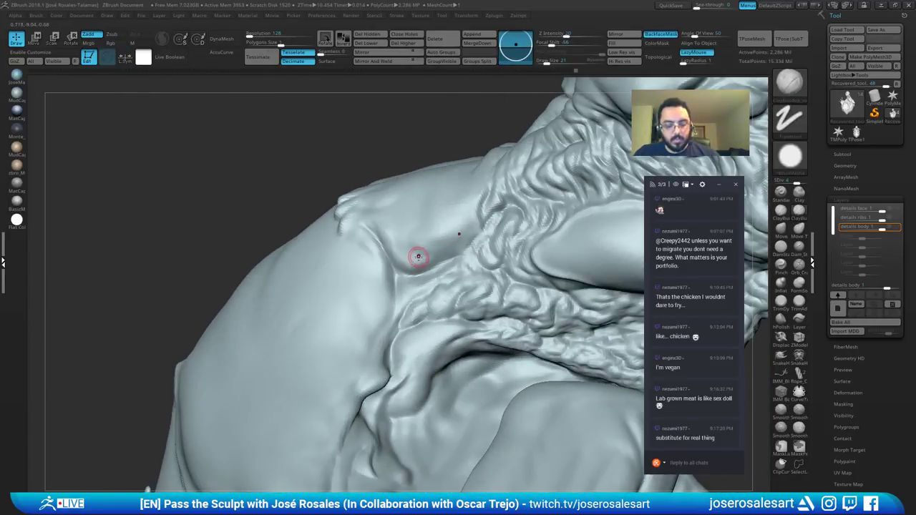
Step: Carve the crease along the lower side of the nape bulge with the DamStandard brush at draw size 21 and lazy radius 14
key(b)
key(d)
key(s)
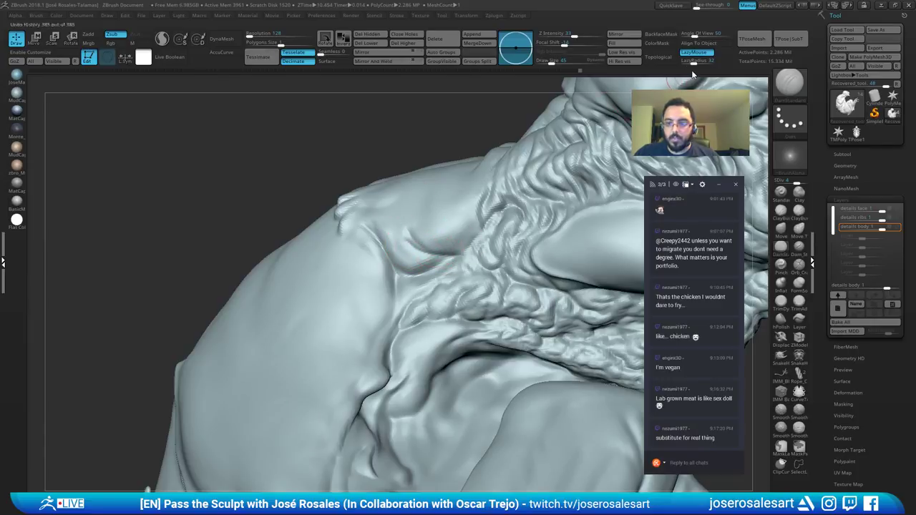
key(s)
drag(422, 230, 418, 231)
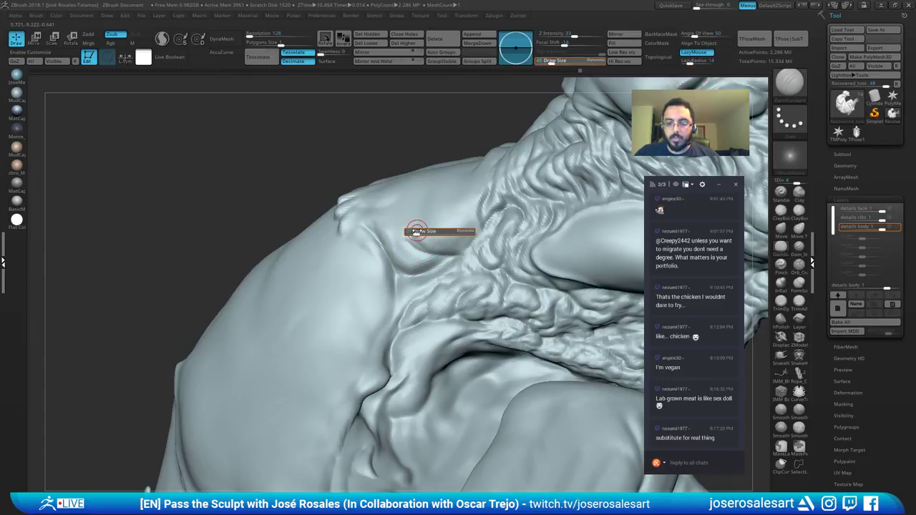
mouse_move(417, 231)
right_down()
mouse_move(361, 233)
mouse_move(359, 267)
right_up()
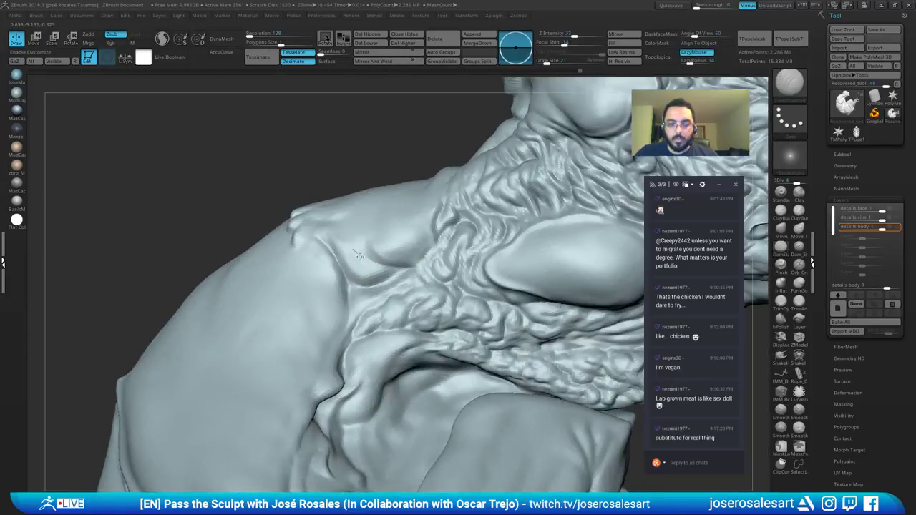
right_drag(414, 263, 371, 259)
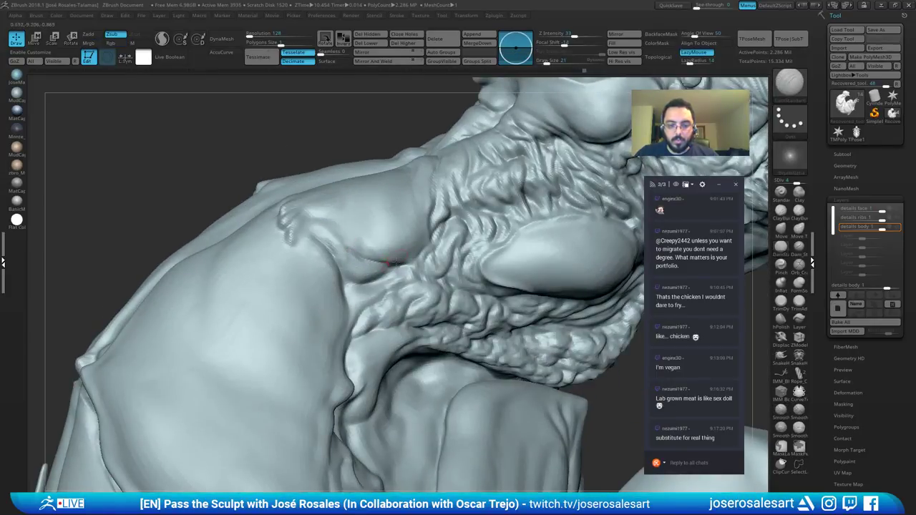
Step: Deepen the crease under the nape bulge and build up its edge with the ClayBuildup brush at draw size 39
mouse_move(354, 220)
right_down()
mouse_move(340, 242)
mouse_move(398, 266)
mouse_move(390, 304)
mouse_move(413, 227)
mouse_move(366, 203)
mouse_move(379, 214)
right_up()
key(1)
key(2)
mouse_move(446, 249)
mouse_down()
mouse_move(390, 260)
mouse_move(430, 216)
mouse_up()
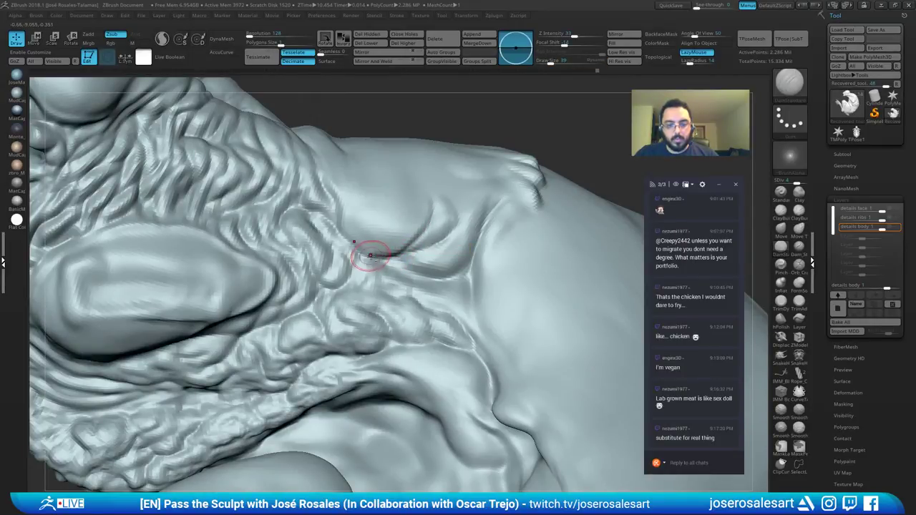
key(1)
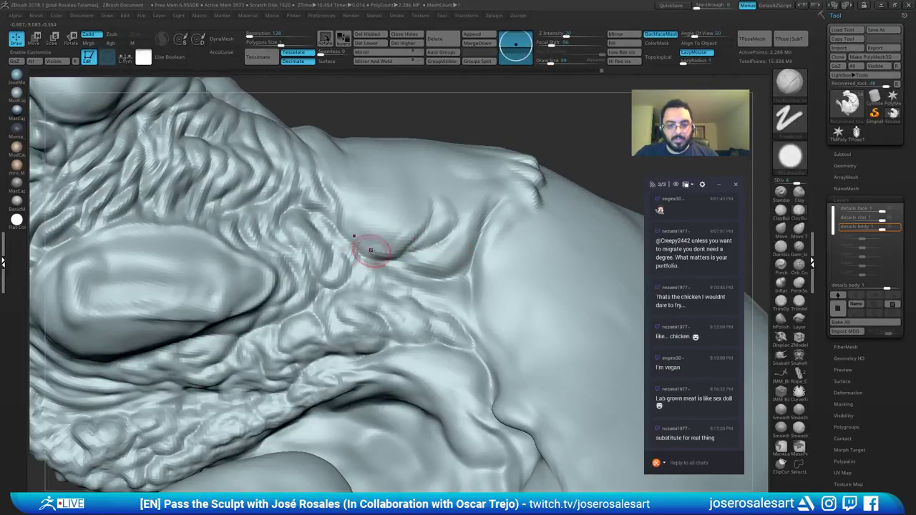
mouse_move(357, 229)
mouse_down()
mouse_move(379, 247)
mouse_move(390, 240)
mouse_up()
Step: Reduce the draw size to 26 and smooth the built-up side of the nape bulge
mouse_move(394, 215)
ctrl+right_down()
mouse_move(397, 197)
mouse_move(412, 215)
ctrl+right_up()
key(s)
drag(413, 215, 410, 215)
ctrl+right_drag(411, 215, 415, 242)
shift+drag(420, 193, 415, 210)
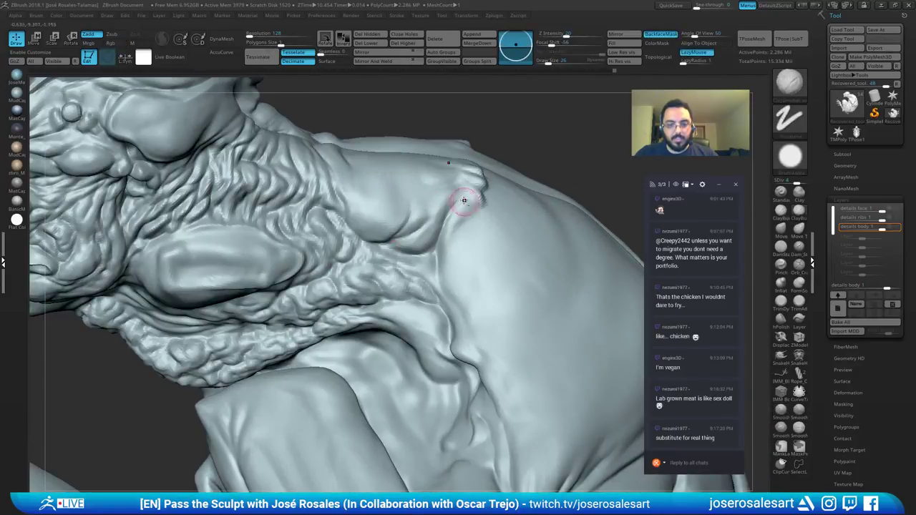
Step: Examine the nape bulge against the whole creature and close up from the side
mouse_move(465, 200)
ctrl+right_down()
mouse_move(493, 136)
mouse_move(472, 204)
mouse_move(499, 143)
ctrl+right_up()
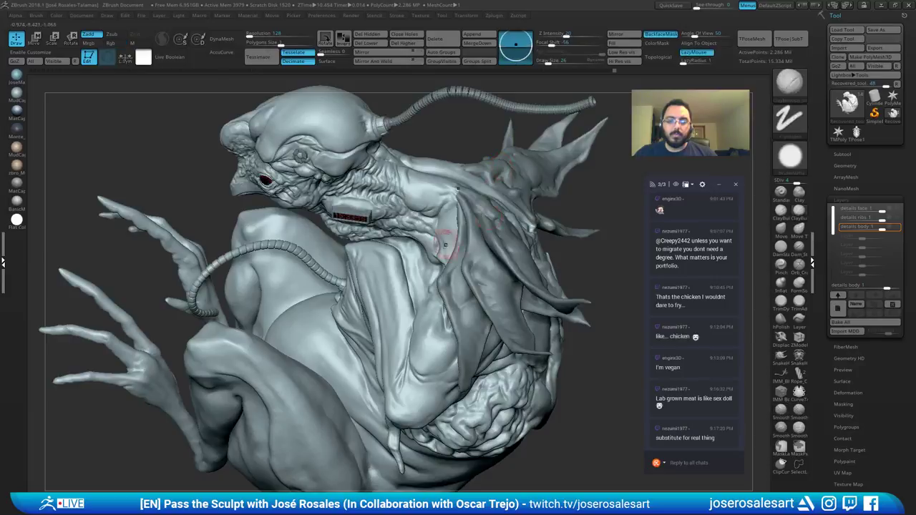
right_drag(444, 241, 420, 223)
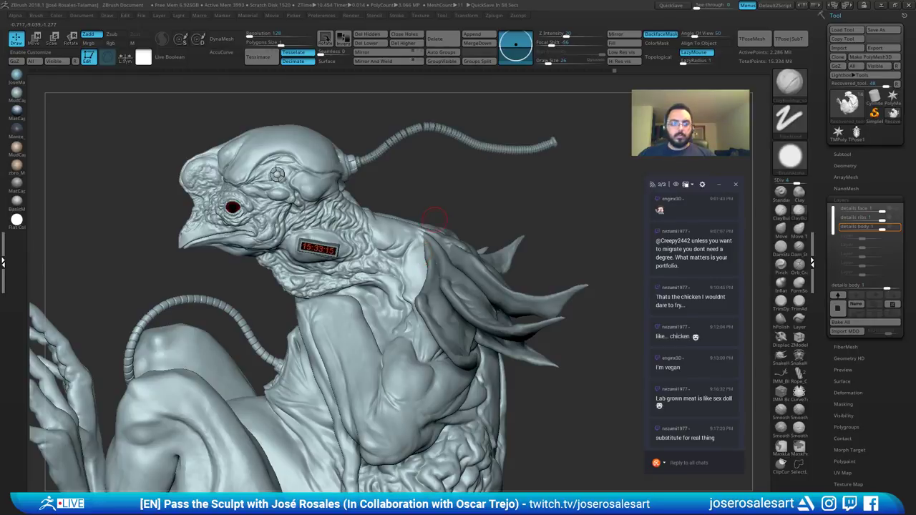
ctrl+right_drag(376, 223, 403, 207)
key(1)
key(s)
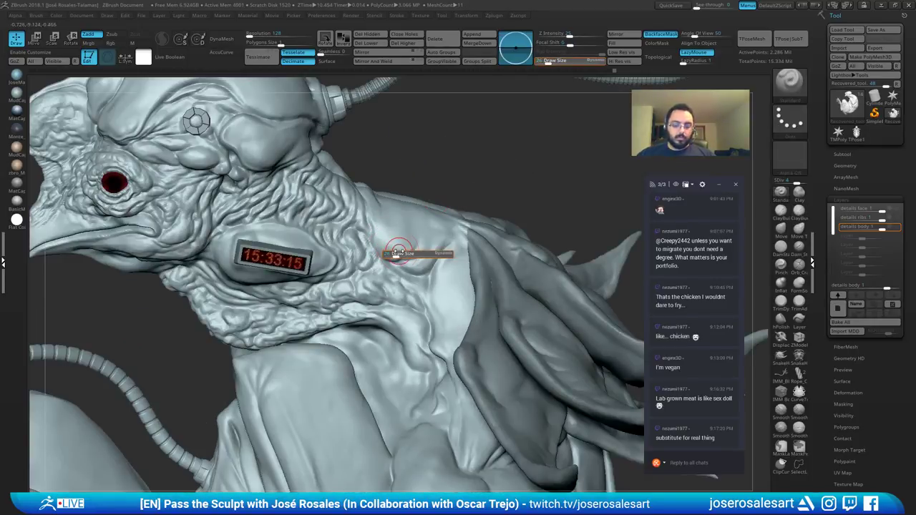
mouse_move(401, 245)
right_down()
mouse_move(397, 233)
mouse_move(371, 265)
mouse_move(379, 265)
right_up()
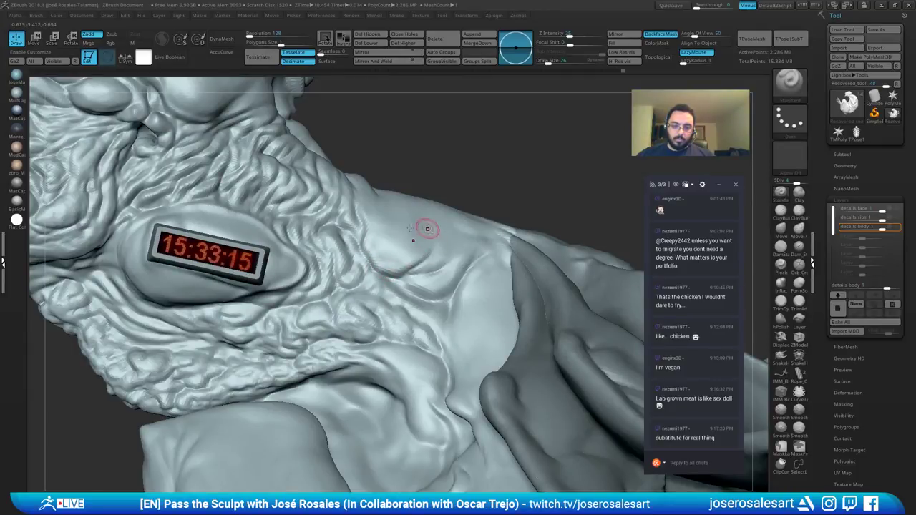
mouse_move(426, 229)
ctrl+right_down()
mouse_move(401, 241)
mouse_move(399, 196)
ctrl+right_up()
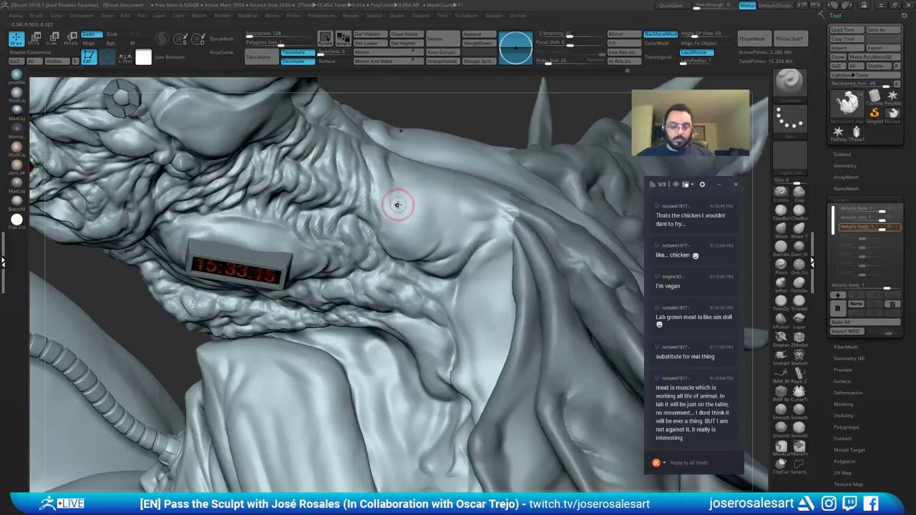
Step: Raise the body to subdivision level 5 and carve creases on the side of the nape bulge with the DamStandard brush
key(d)
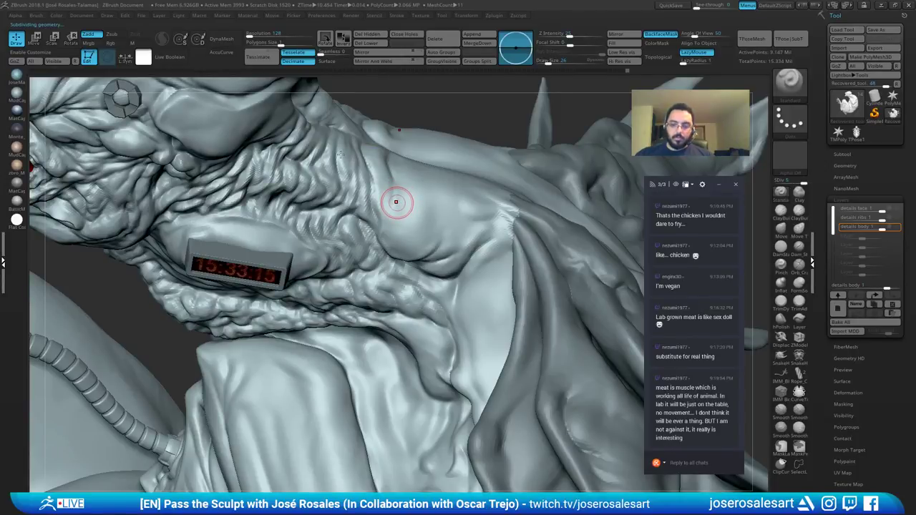
right_drag(365, 197, 355, 179)
ctrl+right_drag(356, 179, 343, 156)
mouse_move(372, 210)
right_down()
mouse_move(359, 239)
mouse_move(311, 216)
right_up()
key(b)
key(d)
key(s)
mouse_move(319, 253)
right_down()
mouse_move(325, 268)
mouse_move(272, 299)
mouse_move(303, 264)
right_up()
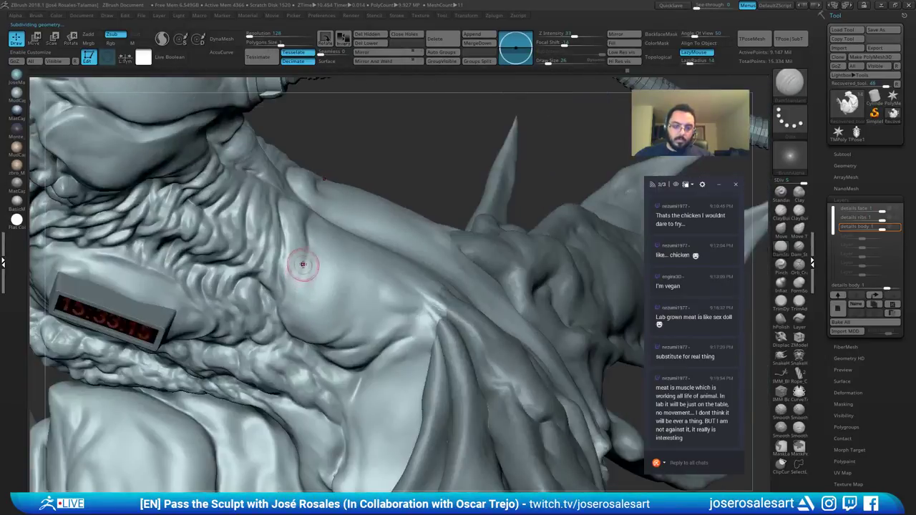
drag(302, 288, 295, 305)
right_drag(295, 305, 290, 288)
drag(306, 285, 289, 320)
Step: Carve wrinkles across the upper part of the nape bulge and soften them by smoothing
right_drag(297, 319, 309, 351)
drag(337, 195, 306, 227)
mouse_move(306, 228)
right_down()
mouse_move(315, 268)
mouse_move(336, 197)
mouse_move(313, 258)
mouse_move(337, 213)
right_up()
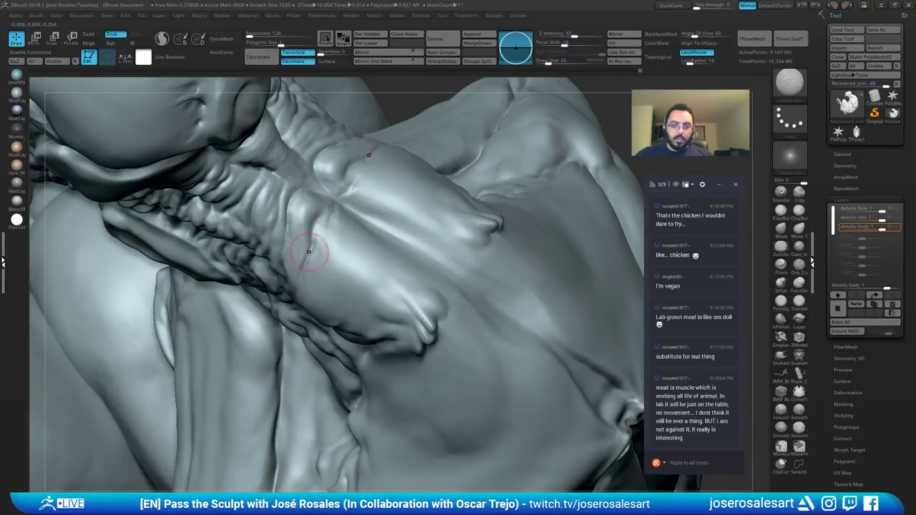
right_drag(307, 250, 332, 218)
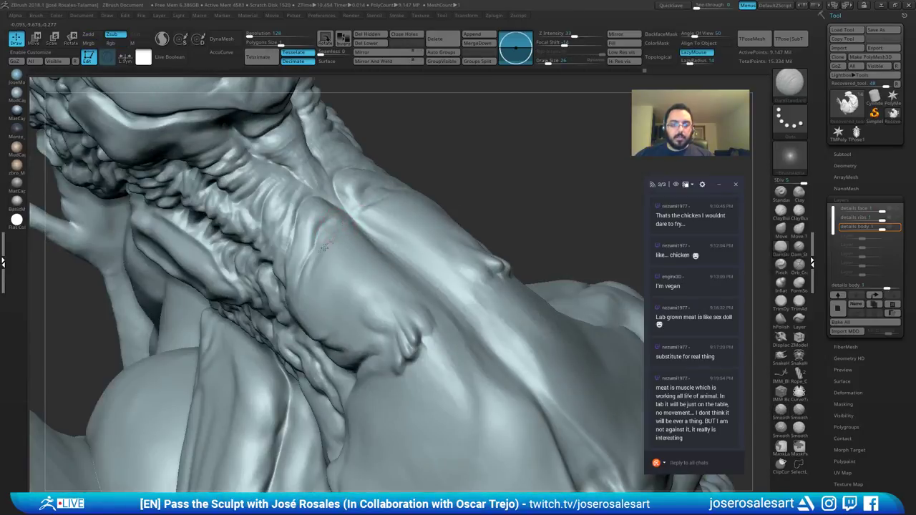
drag(325, 248, 309, 304)
right_drag(309, 305, 319, 242)
shift+drag(323, 239, 313, 253)
right_drag(299, 301, 305, 303)
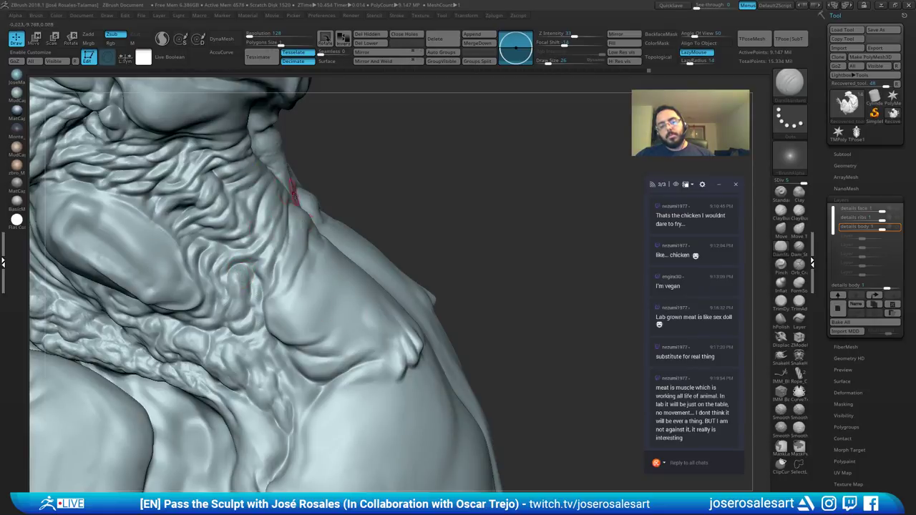
drag(290, 323, 295, 317)
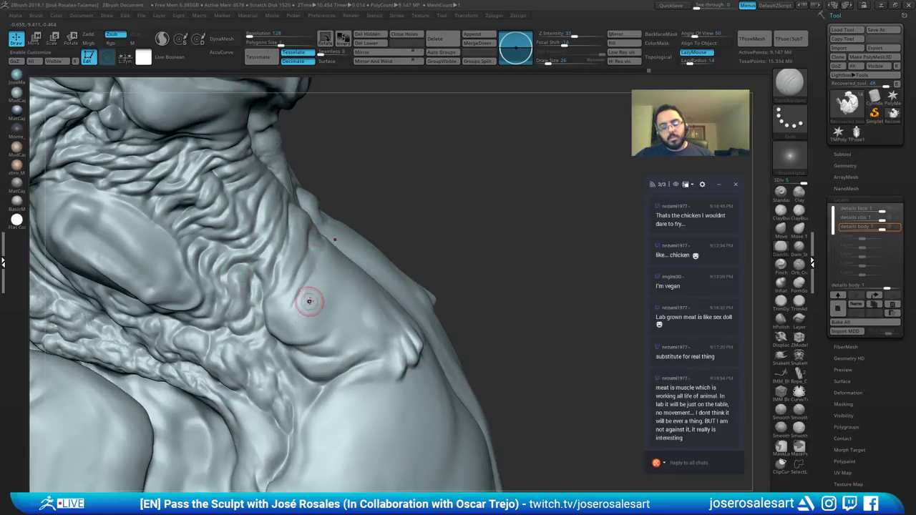
Step: Lower the body to subdivision level 4 and build up skin folds across the nape bulges with the ClayBuildup brush
key(shift+d)
right_drag(312, 301, 351, 275)
key(b)
key(c)
key(b)
drag(345, 231, 376, 202)
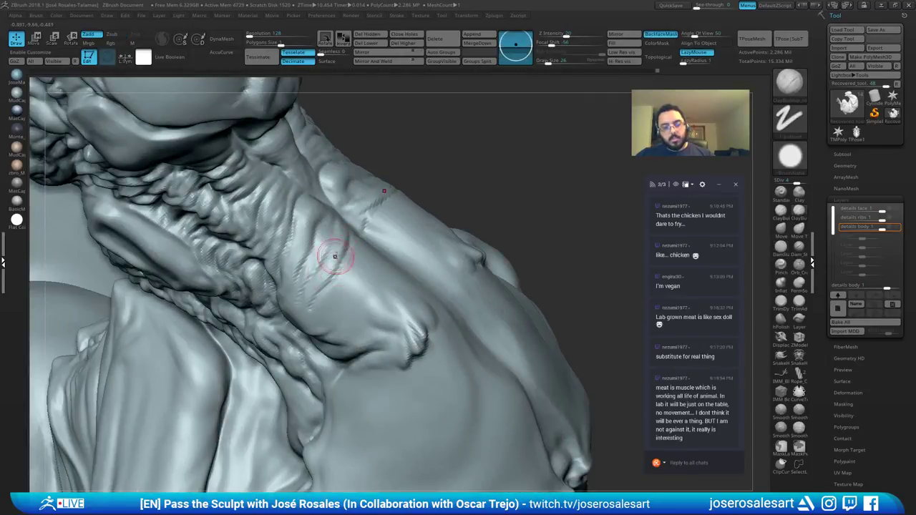
right_drag(312, 277, 312, 300)
drag(313, 300, 328, 259)
right_drag(329, 260, 356, 237)
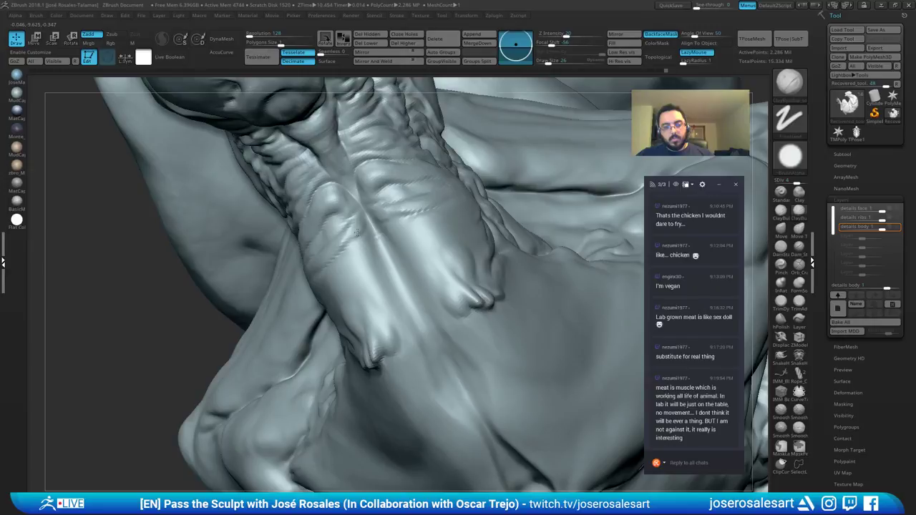
Step: Smooth the new folds where they meet the groove between the two nape bulges
right_drag(346, 234, 346, 237)
shift+drag(347, 237, 364, 228)
ctrl+right_drag(363, 228, 375, 189)
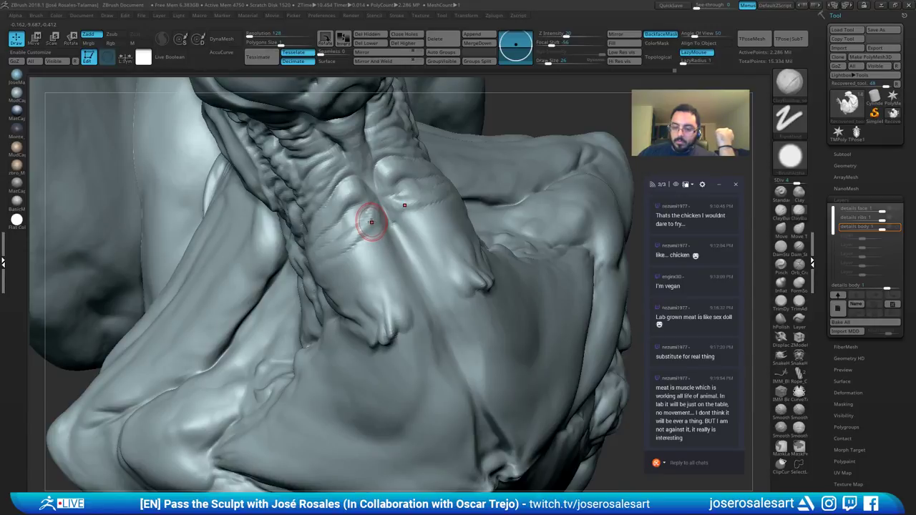
mouse_move(408, 187)
right_down()
mouse_move(348, 261)
mouse_move(380, 214)
right_up()
drag(391, 223, 393, 233)
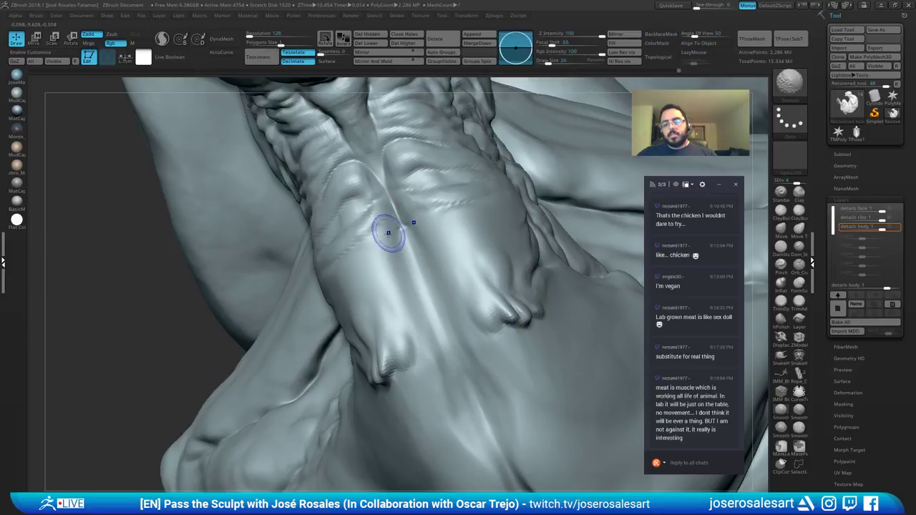
mouse_move(389, 231)
right_down()
mouse_move(348, 237)
mouse_move(394, 213)
mouse_move(401, 195)
right_up()
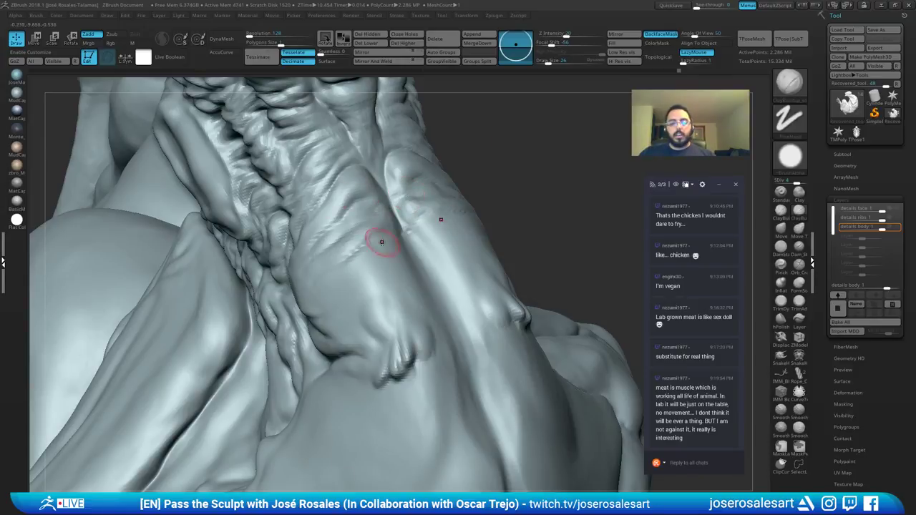
mouse_move(382, 242)
right_down()
mouse_move(374, 207)
mouse_move(387, 219)
mouse_move(383, 235)
mouse_move(358, 217)
mouse_move(415, 152)
right_up()
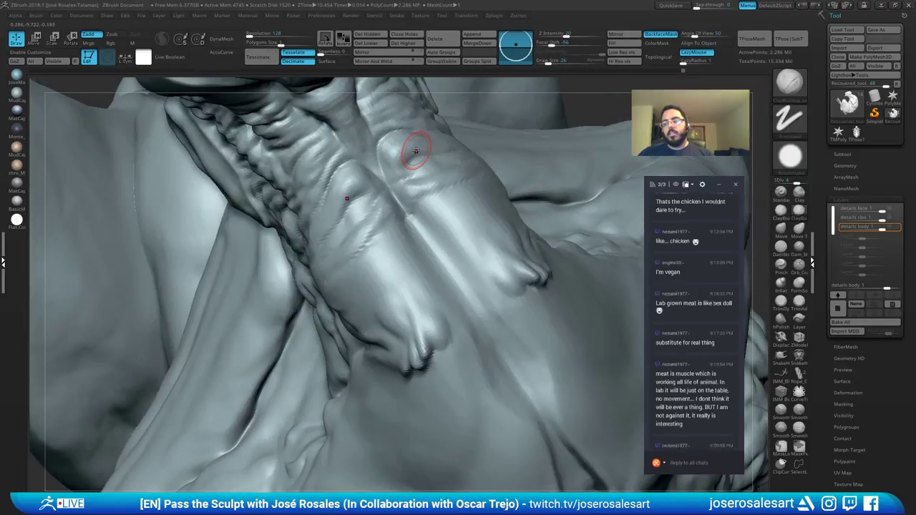
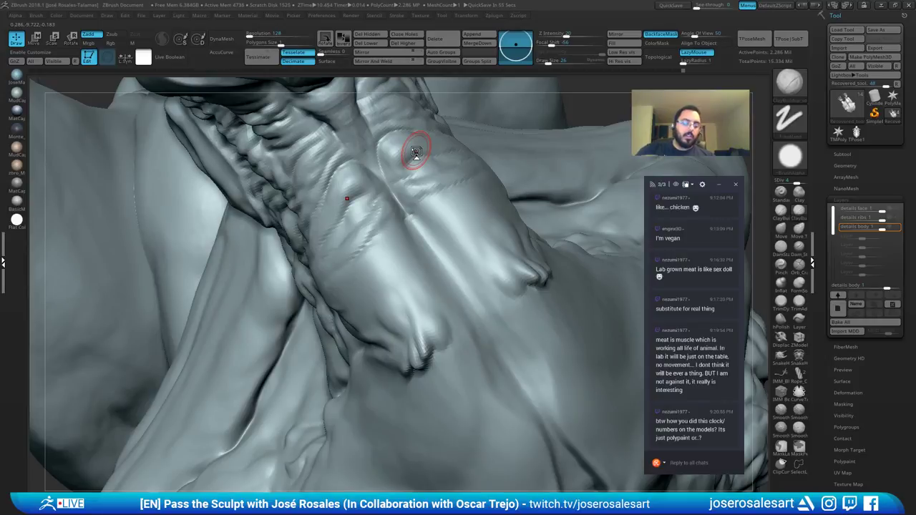
Step: Carve a crease along the lower edge of the folds across the nape bulge with the DamStandard brush
ctrl+right_drag(417, 152, 360, 217)
mouse_move(377, 327)
right_down()
mouse_move(393, 239)
mouse_move(373, 253)
mouse_move(403, 219)
mouse_move(396, 234)
right_up()
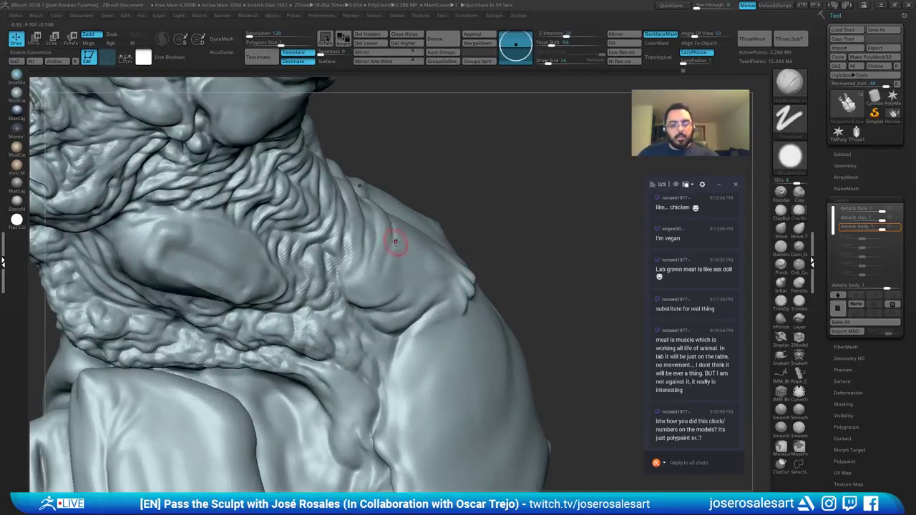
right_drag(377, 266, 443, 216)
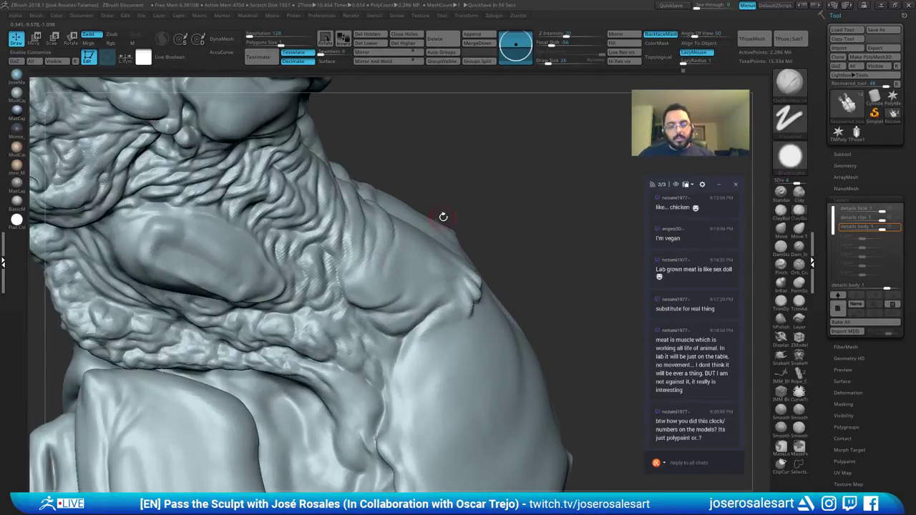
mouse_move(350, 259)
right_down()
mouse_move(363, 286)
mouse_move(433, 217)
mouse_move(387, 193)
right_up()
mouse_move(370, 237)
right_down()
mouse_move(387, 262)
mouse_move(352, 249)
right_up()
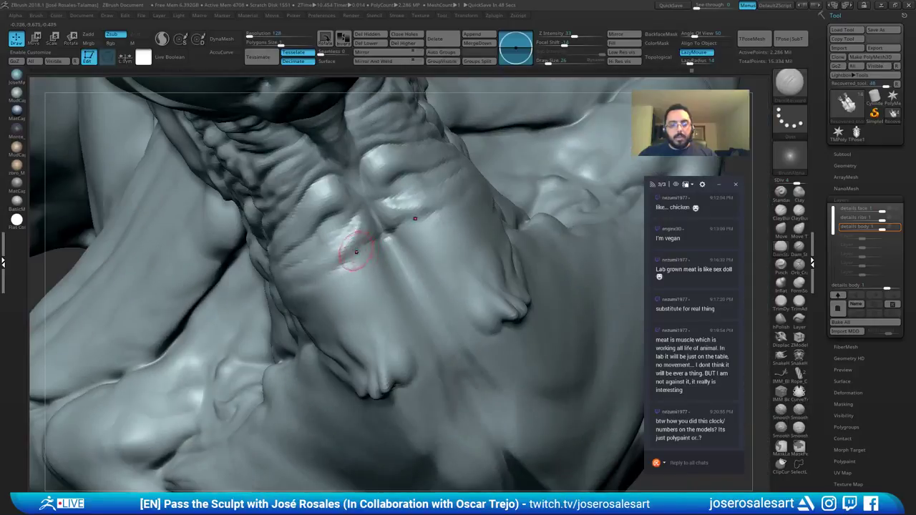
drag(353, 249, 284, 269)
right_drag(282, 269, 332, 268)
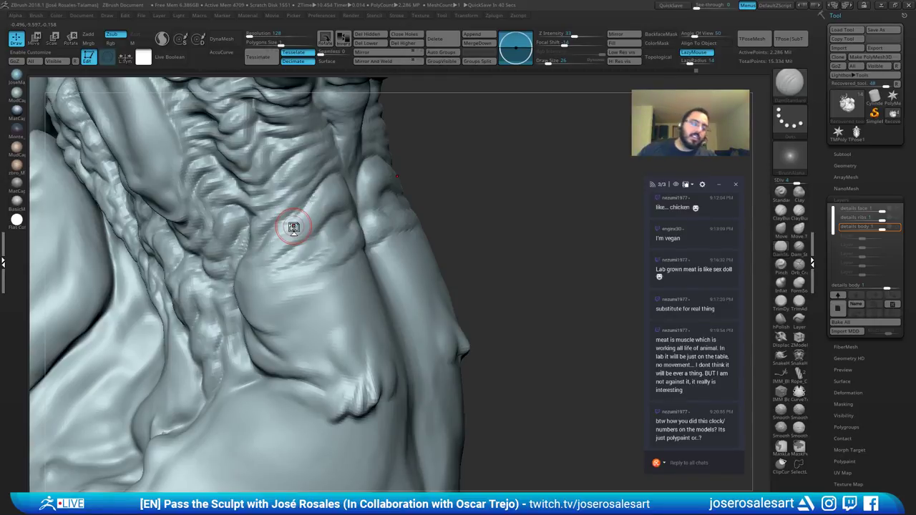
right_drag(334, 275, 299, 267)
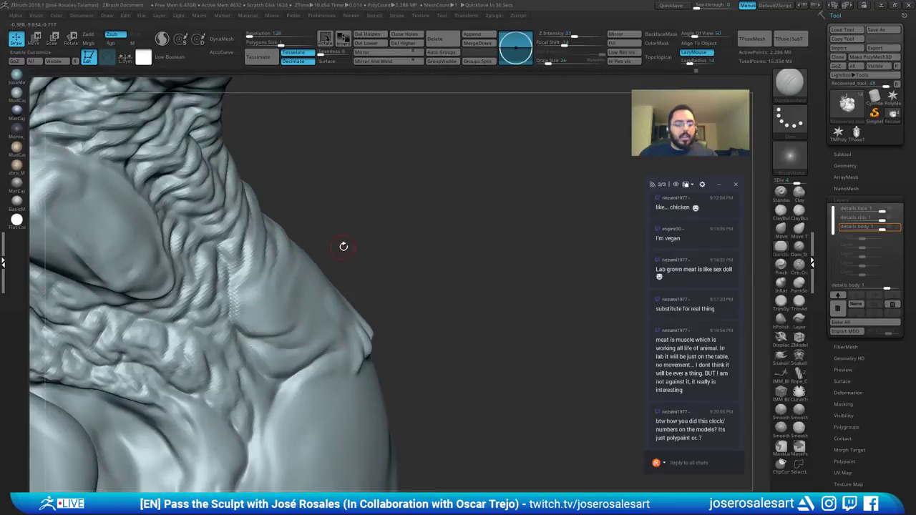
Step: Add volume to the side of the nape bulge with the ClayBuildup brush and smooth its far end
key(b)
key(c)
key(b)
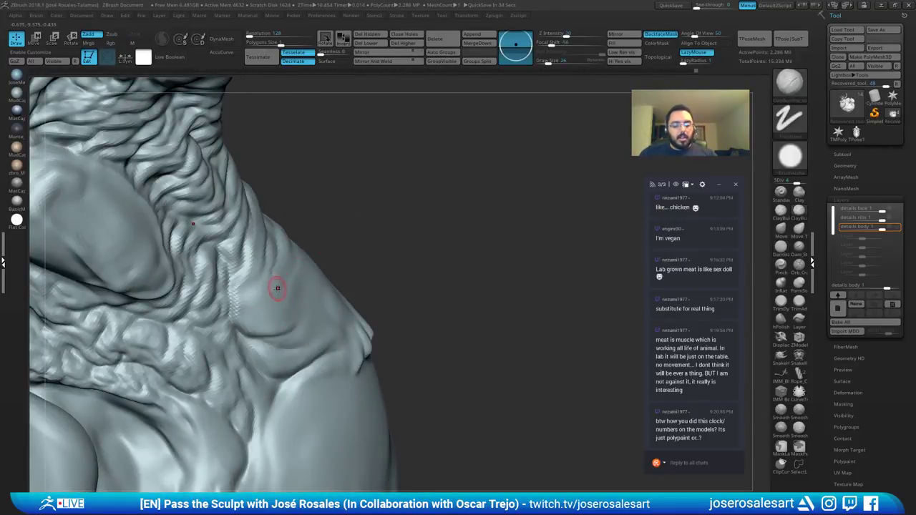
key(s)
mouse_move(279, 287)
right_down()
mouse_move(249, 312)
mouse_move(303, 321)
right_up()
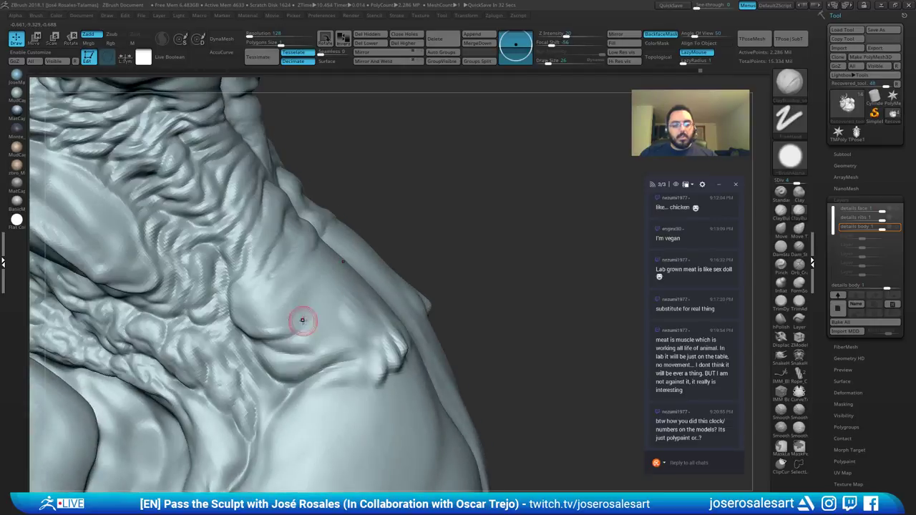
mouse_move(303, 321)
mouse_down()
mouse_move(292, 322)
mouse_move(316, 308)
mouse_move(298, 321)
mouse_up()
mouse_move(270, 355)
right_down()
mouse_move(315, 337)
mouse_move(332, 313)
mouse_move(287, 303)
mouse_move(288, 311)
right_up()
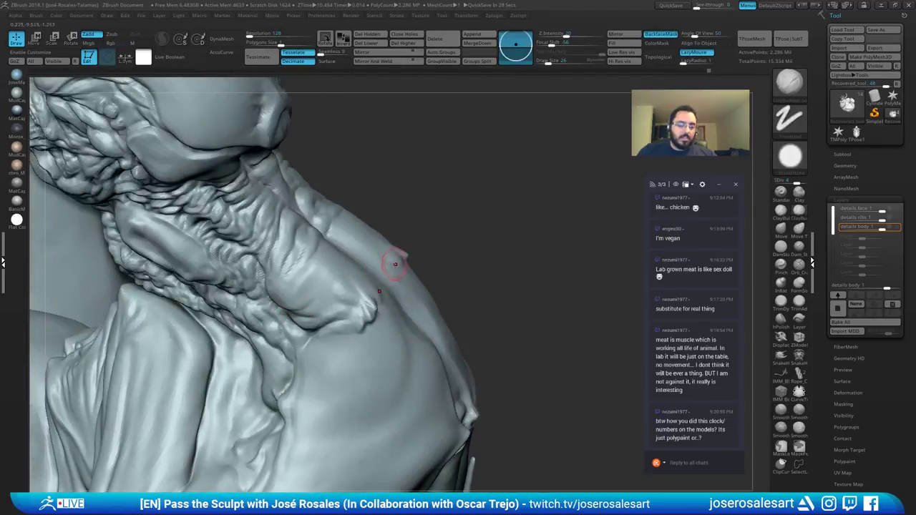
mouse_move(394, 263)
shift+mouse_down()
mouse_move(397, 257)
mouse_move(378, 266)
mouse_move(391, 263)
shift+mouse_up()
Step: Carve creases across the folded part of the nape bulge with the DamStandard brush at draw size 42
mouse_move(326, 281)
ctrl+right_down()
mouse_move(372, 237)
mouse_move(377, 219)
mouse_move(355, 243)
ctrl+right_up()
key(b)
key(d)
key(s)
key(s)
drag(356, 239, 358, 238)
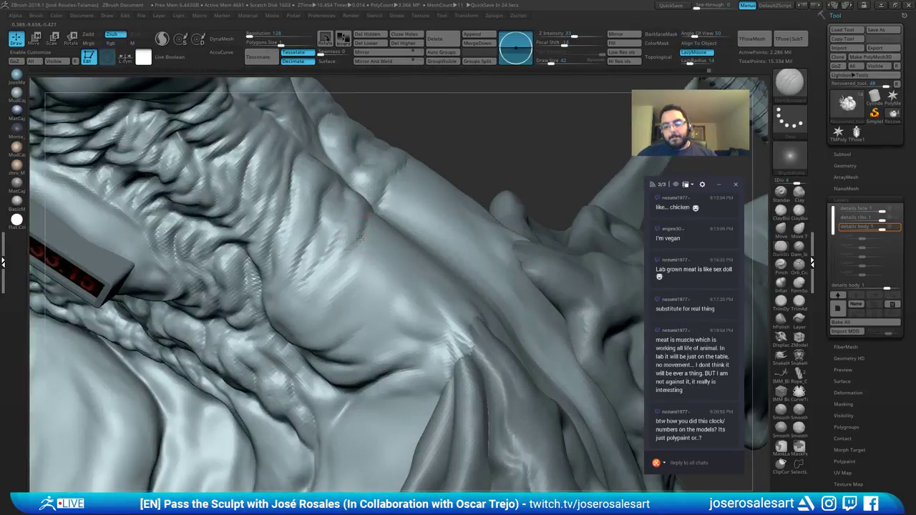
ctrl+right_drag(358, 233, 345, 248)
right_drag(327, 214, 318, 201)
key(s)
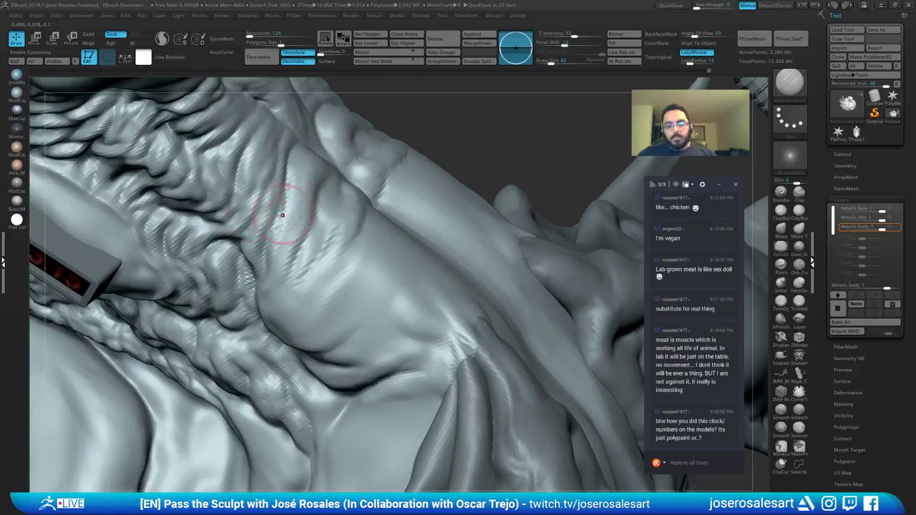
Step: Select the clock's red digit display and isolate it from the other subtools
alt+click(91, 252)
mouse_move(91, 252)
right_down()
mouse_move(184, 238)
mouse_move(148, 248)
mouse_move(479, 292)
right_up()
alt+click(159, 257)
key(shift+s)
ctrl+right_drag(479, 293, 409, 241)
key(space)
drag(399, 252, 457, 252)
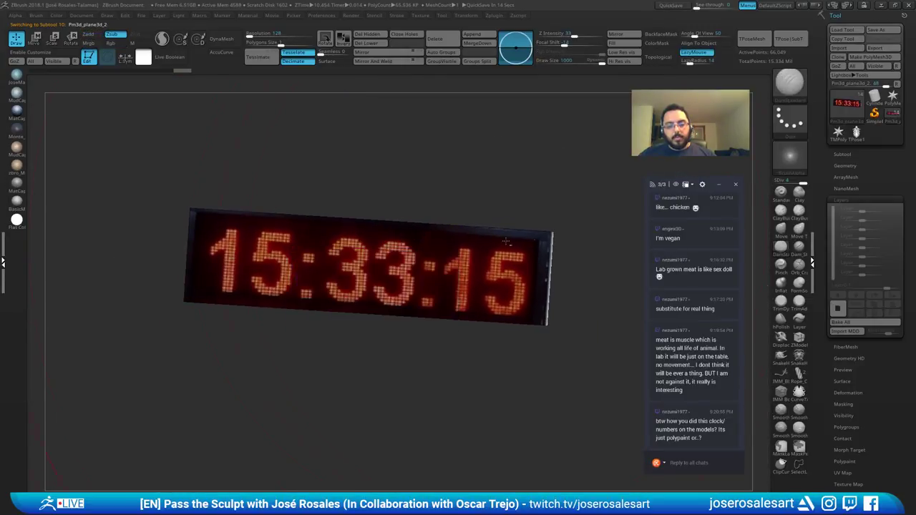
Step: Examine the isolated digit display's painted surface and wireframe, and show all subtools again
ctrl+right_drag(442, 240, 483, 265)
key(s)
drag(482, 265, 442, 265)
mouse_move(437, 262)
right_down()
mouse_move(409, 276)
mouse_move(419, 281)
right_up()
key(shift+f)
key(shift+f)
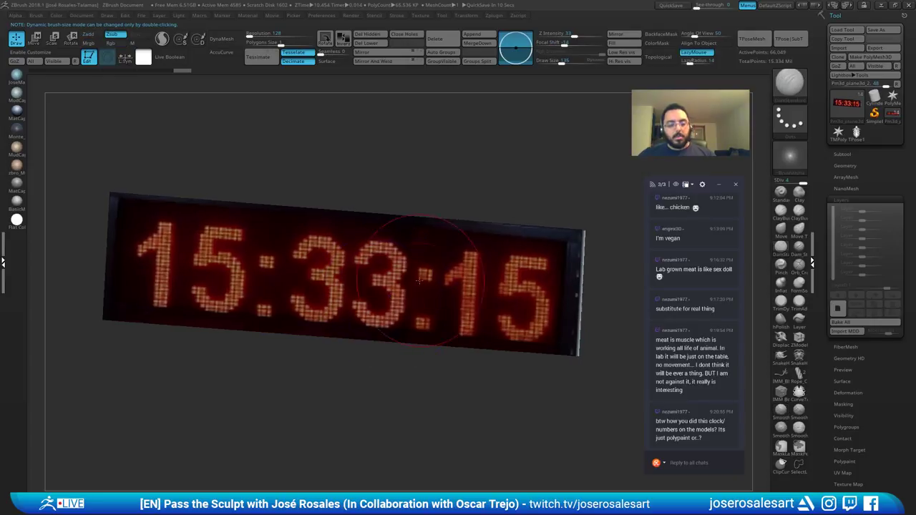
mouse_move(164, 230)
right_down()
mouse_move(240, 247)
mouse_move(172, 242)
right_up()
key(shift+f)
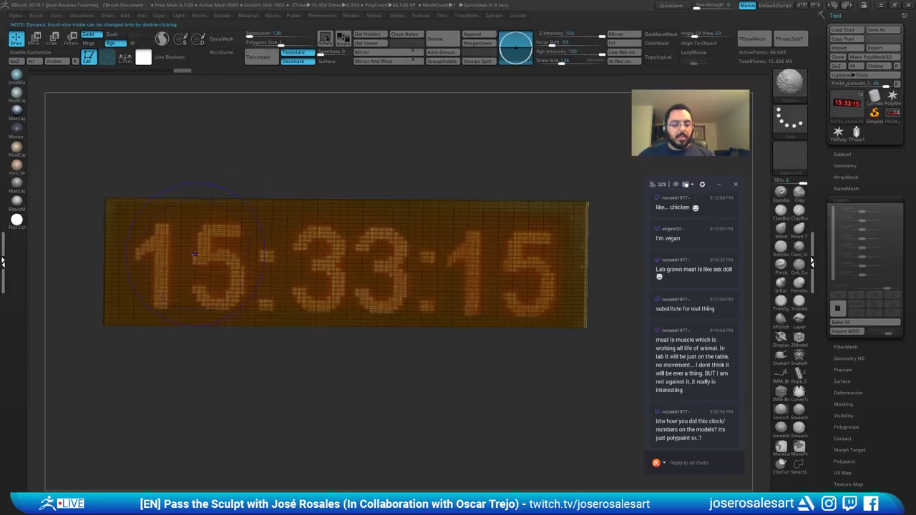
key(shift+f)
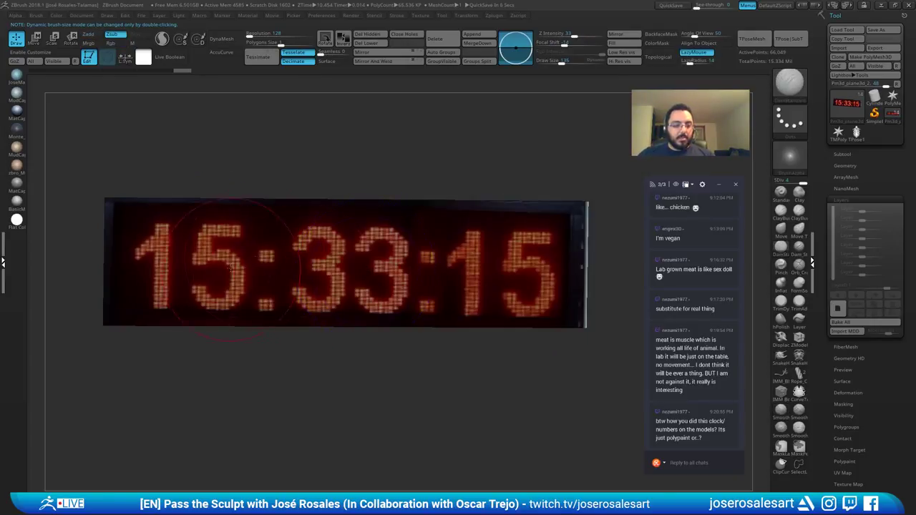
mouse_move(342, 242)
right_down()
mouse_move(322, 229)
mouse_move(319, 242)
mouse_move(409, 252)
mouse_move(362, 264)
right_up()
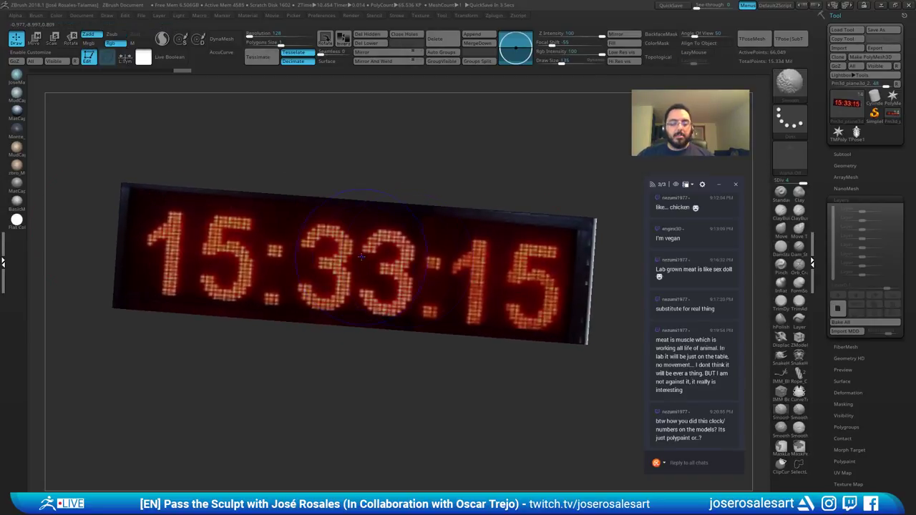
key(shift+s)
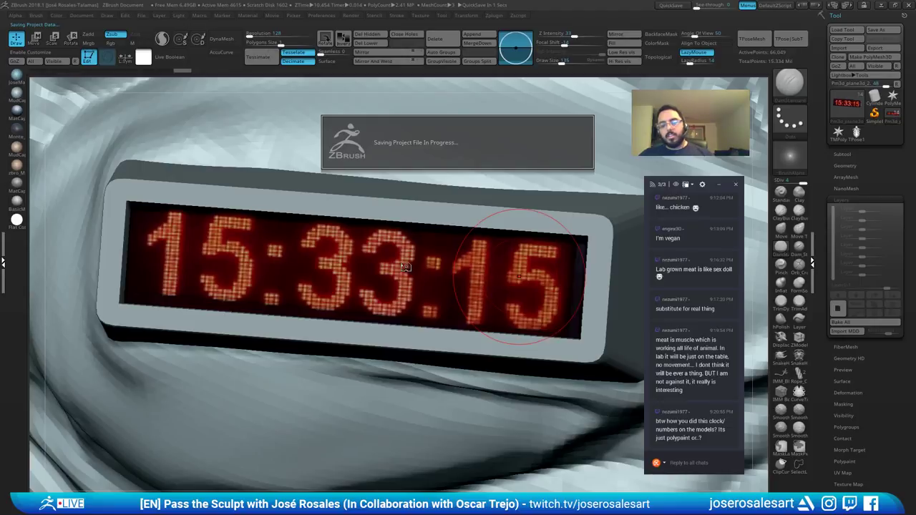
Step: Make the body the active subtool again and set the draw size to 21
mouse_move(498, 275)
ctrl+right_down()
mouse_move(503, 249)
mouse_move(394, 247)
mouse_move(460, 231)
ctrl+right_up()
key(s)
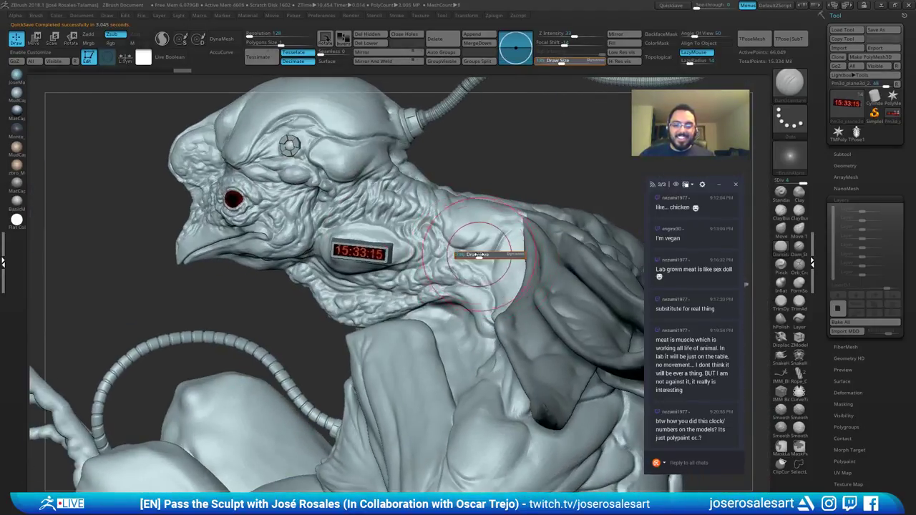
drag(482, 255, 473, 255)
alt+right_drag(493, 260, 445, 256)
right_drag(305, 172, 428, 178)
right_drag(482, 197, 466, 168)
ctrl+right_drag(466, 168, 398, 186)
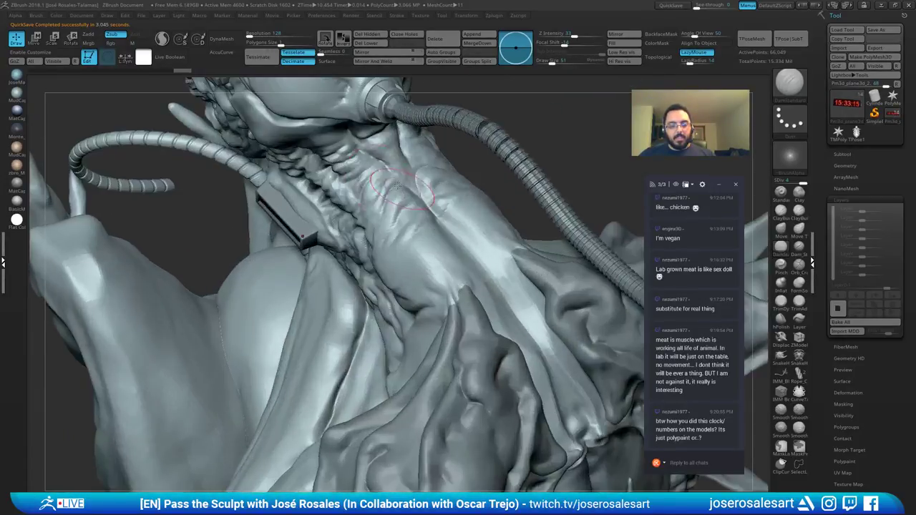
alt+click(413, 236)
mouse_move(413, 237)
right_down()
mouse_move(380, 226)
mouse_move(384, 265)
right_up()
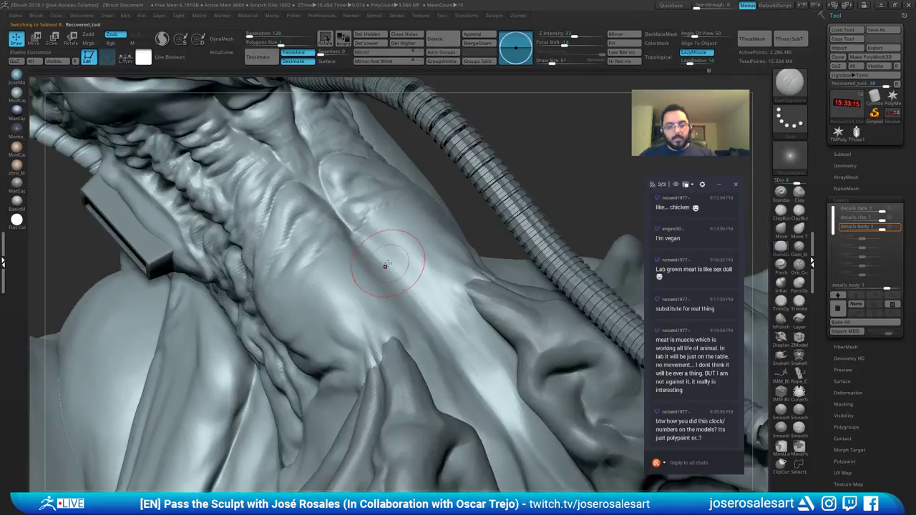
key(s)
drag(385, 266, 383, 266)
Step: Carve fine wrinkles along the folds across both nape bulges with the DamStandard brush and smooth them near the central groove
right_drag(317, 241, 349, 183)
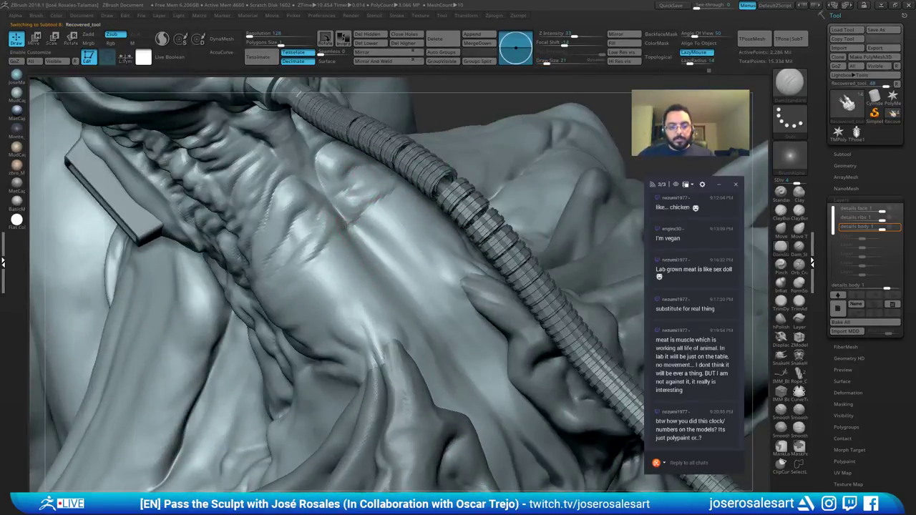
right_drag(306, 225, 298, 269)
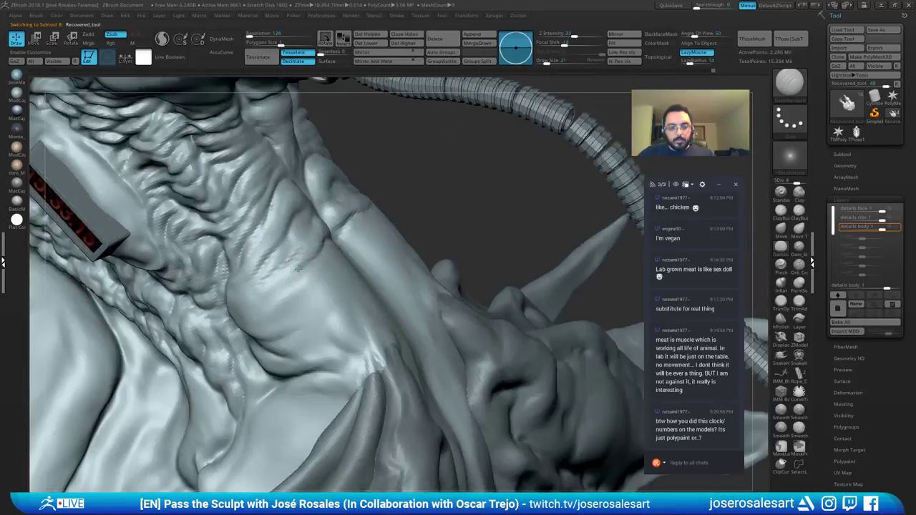
right_drag(231, 286, 246, 313)
mouse_move(277, 314)
mouse_down()
mouse_move(291, 308)
mouse_move(279, 306)
mouse_up()
right_drag(300, 233, 304, 275)
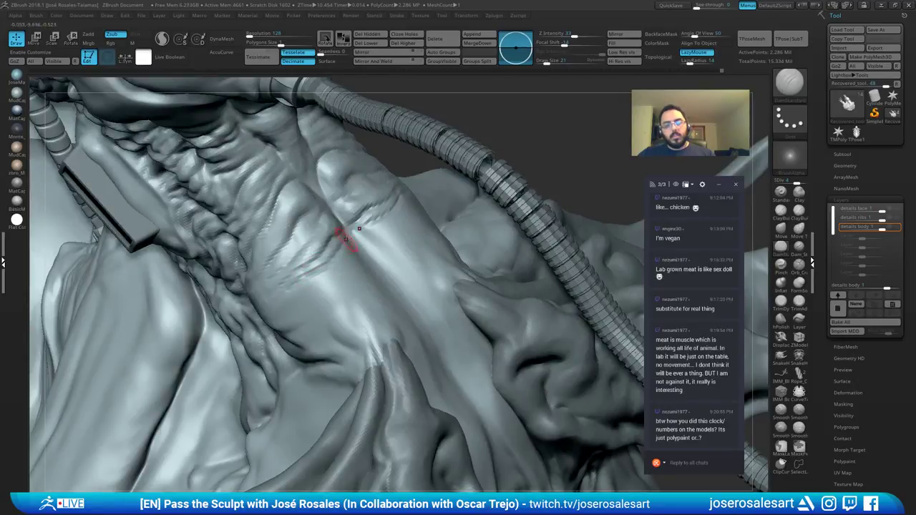
right_drag(346, 239, 343, 252)
shift+drag(337, 257, 323, 250)
right_drag(323, 250, 344, 255)
Step: Build up small skin folds between the wrinkles and down the side of the nape bulge with the ClayBuildup brush
drag(368, 215, 345, 237)
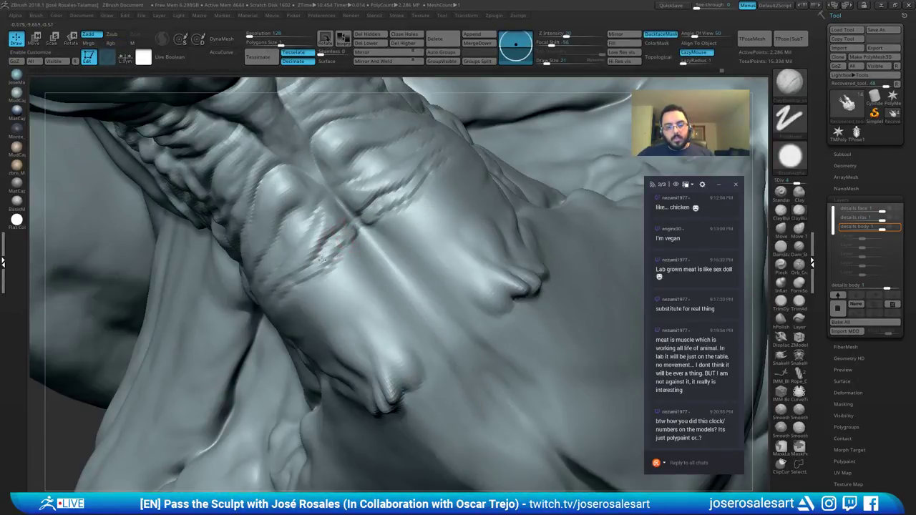
right_drag(393, 194, 316, 219)
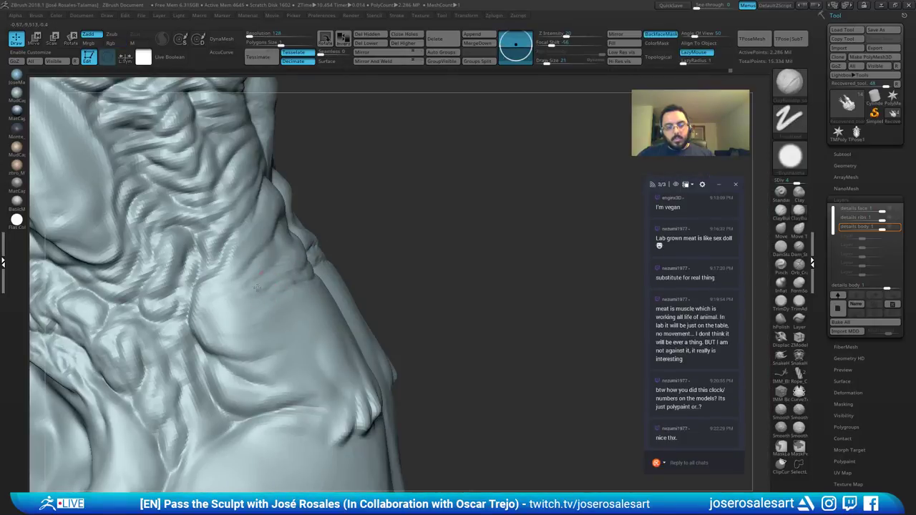
ctrl+right_drag(242, 287, 304, 305)
mouse_move(222, 249)
right_down()
mouse_move(184, 184)
mouse_move(150, 197)
mouse_move(201, 251)
right_up()
drag(222, 280, 223, 298)
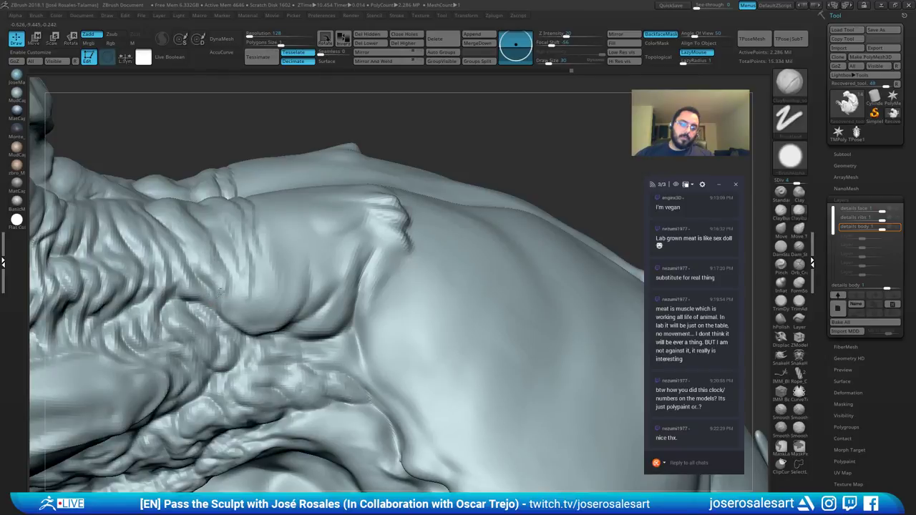
Step: Examine the head, neck and nape folds from the front, the side and close up
mouse_move(232, 304)
right_down()
mouse_move(224, 274)
mouse_move(160, 265)
mouse_move(174, 220)
right_up()
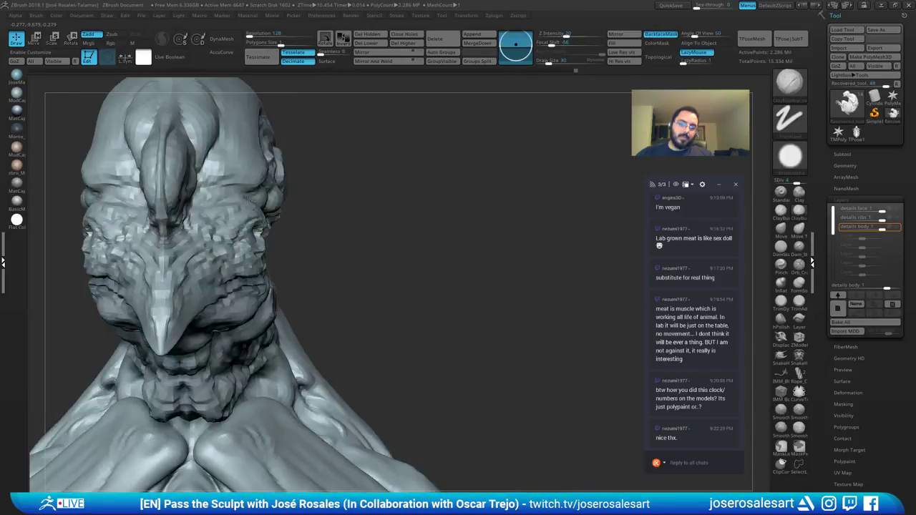
right_drag(370, 171, 315, 146)
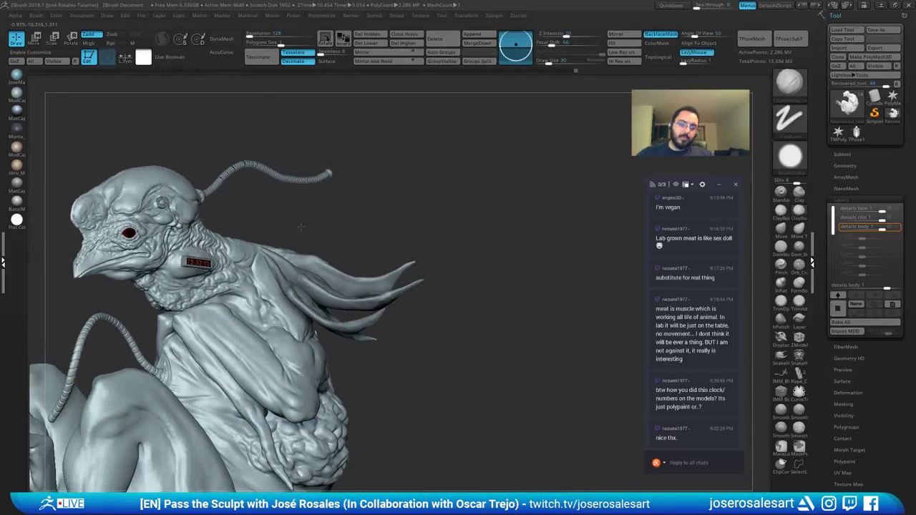
right_drag(337, 207, 322, 183)
right_drag(322, 294, 309, 300)
ctrl+right_drag(326, 236, 351, 287)
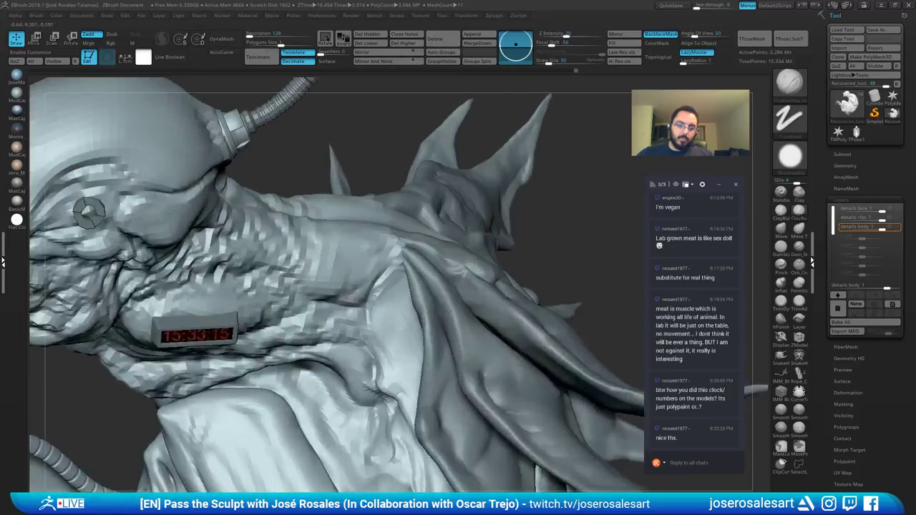
right_drag(350, 250, 280, 245)
right_drag(297, 165, 278, 235)
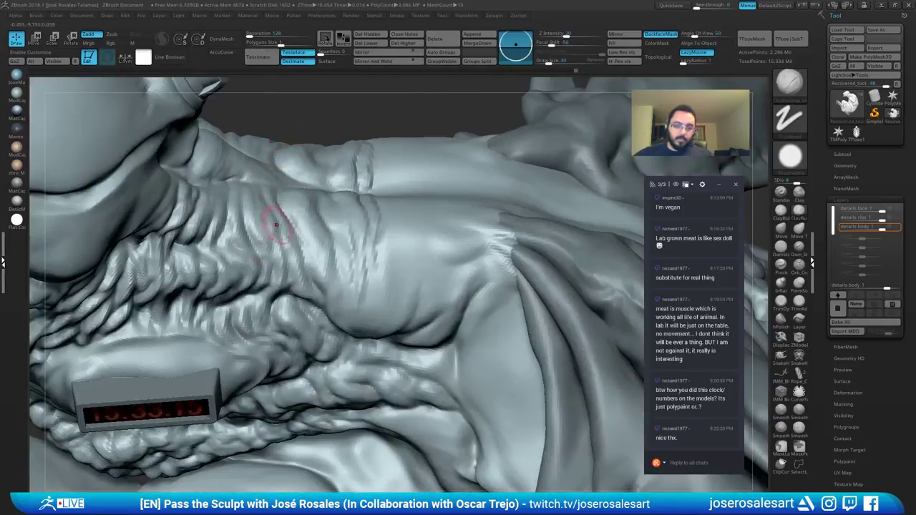
right_drag(279, 187, 292, 208)
Step: Carve a crease between the nape folds nearer the head with the DamStandard brush at draw size 26
key(b)
key(d)
key(s)
key(s)
click(296, 208)
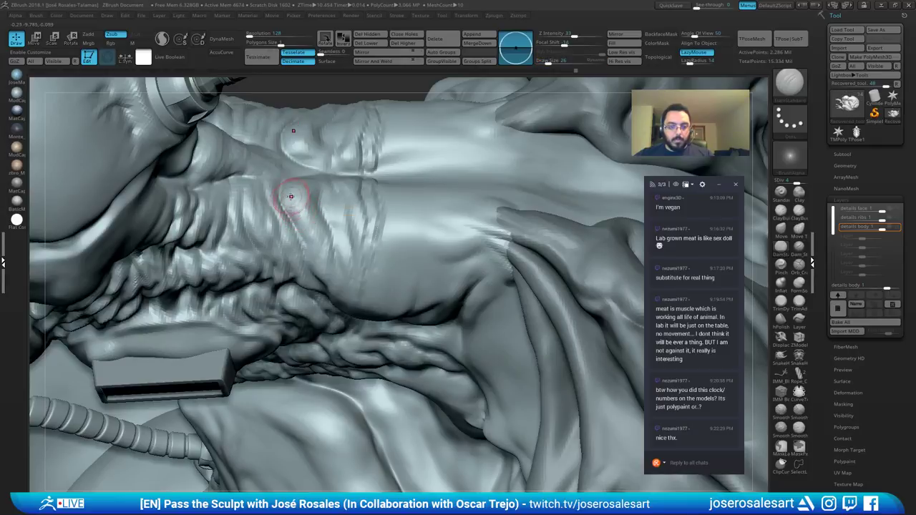
drag(285, 193, 295, 217)
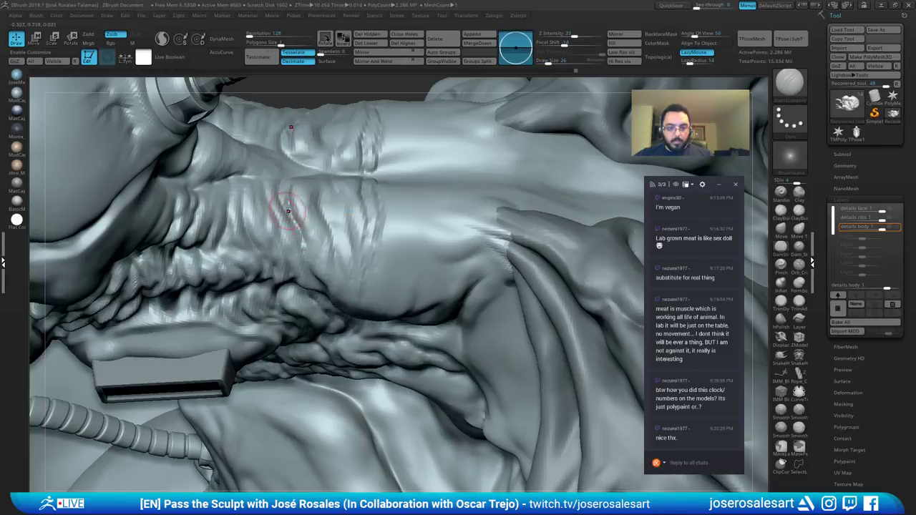
Step: Build up the skin fold beside the new crease with the ClayBuildup brush
key(b)
key(c)
key(b)
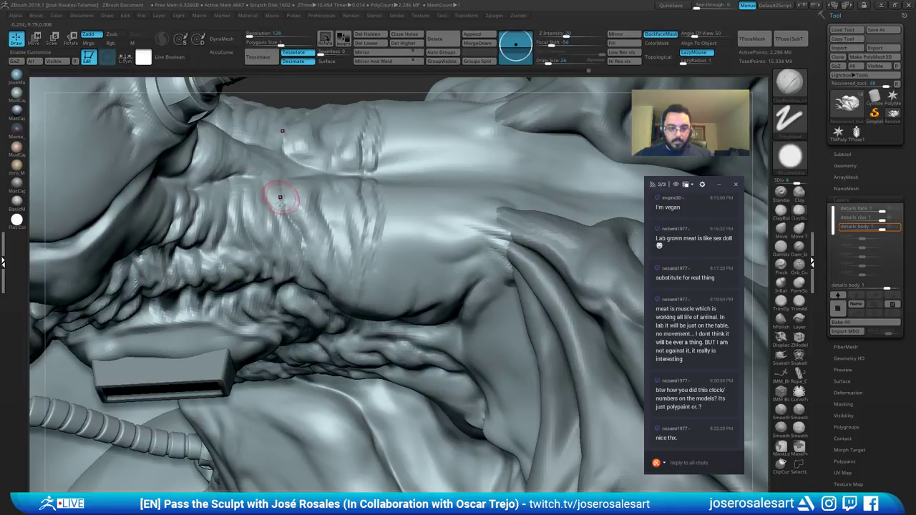
right_drag(280, 197, 294, 202)
Step: Sharpen the crease beside that fold with the DamStandard brush at draw size 19 and smooth the area around it
key(b)
key(d)
key(s)
drag(288, 182, 289, 219)
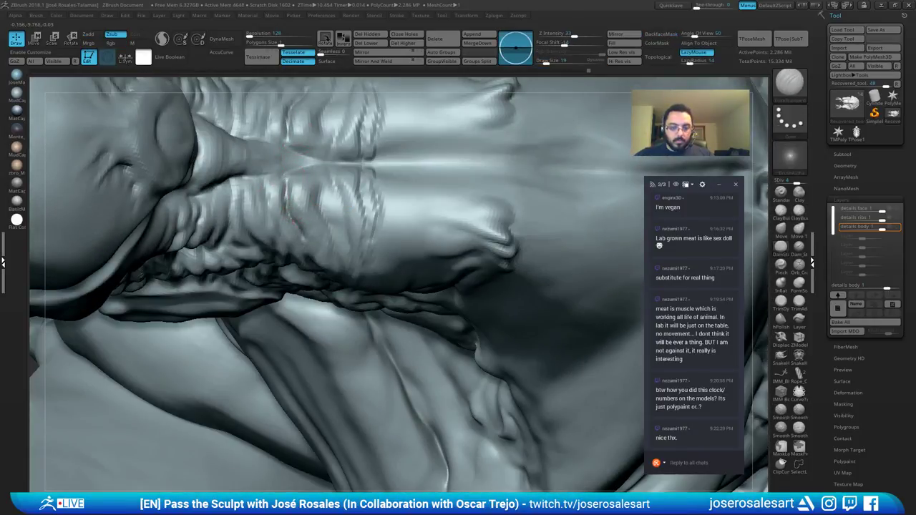
right_drag(290, 218, 284, 194)
shift+drag(284, 194, 298, 246)
mouse_move(299, 247)
right_down()
mouse_move(315, 104)
mouse_move(310, 200)
right_up()
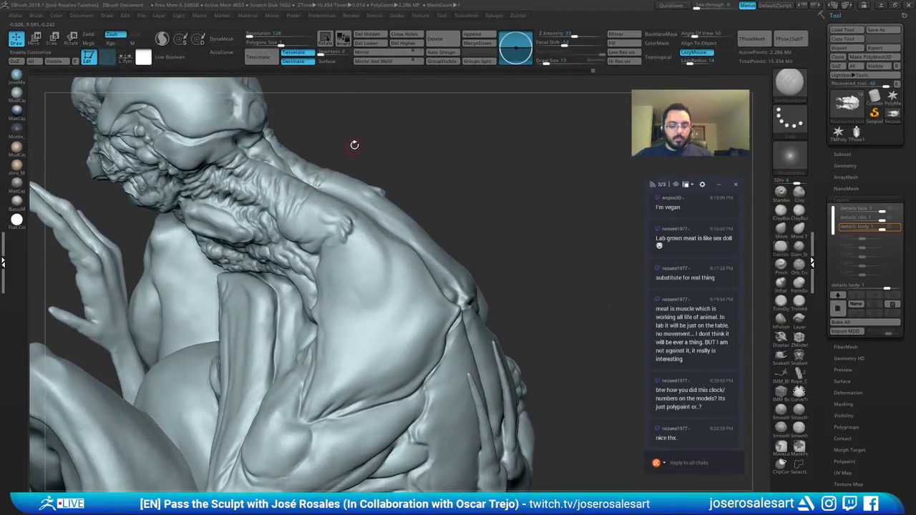
Step: Subdivide the body to subdivision level 5
key(d)
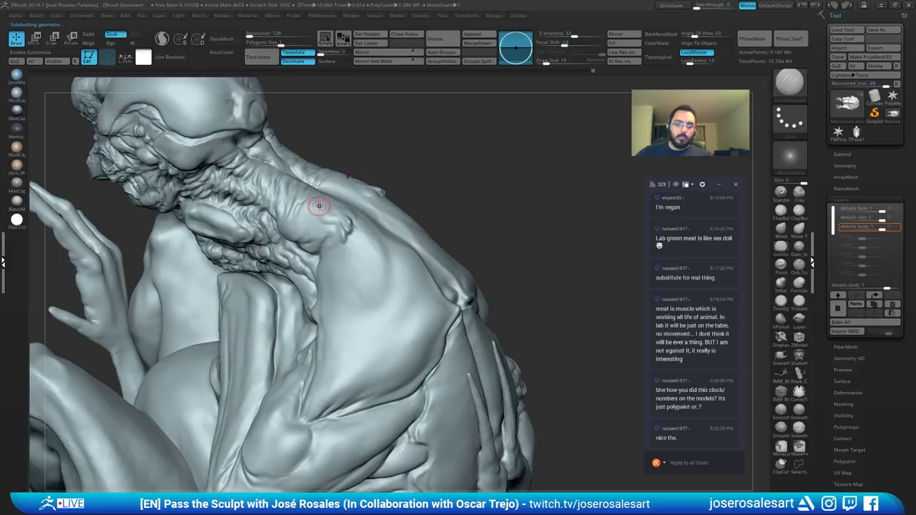
mouse_move(317, 208)
right_down()
mouse_move(348, 192)
mouse_move(366, 151)
mouse_move(335, 183)
mouse_move(343, 211)
right_up()
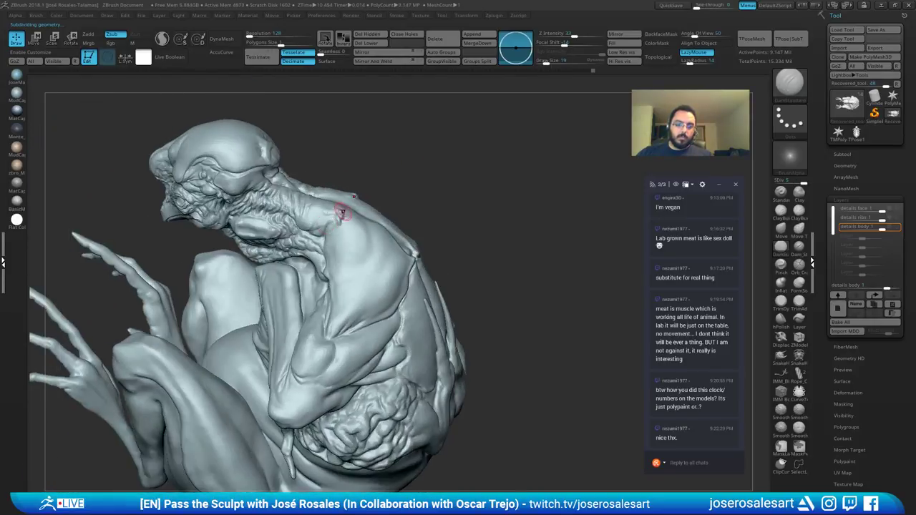
ctrl+shift+click(415, 193)
right_drag(416, 193, 378, 122)
mouse_move(332, 187)
right_down()
mouse_move(351, 197)
mouse_move(344, 216)
right_up()
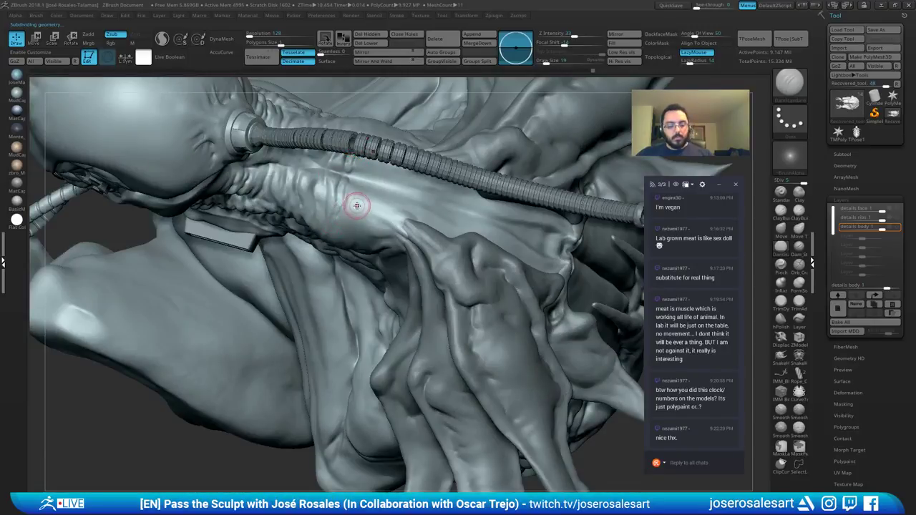
Step: Carve soft creases across the smooth rear part of the nape bulge with DamStandard at draw size 30 and smooth them
key(s)
drag(357, 206, 363, 206)
key(s)
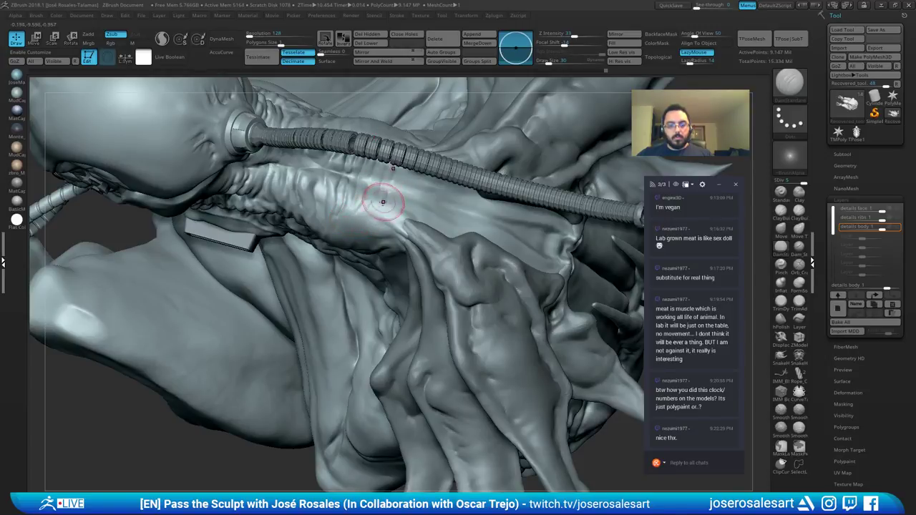
mouse_move(364, 243)
right_down()
mouse_move(358, 218)
mouse_move(379, 243)
right_up()
mouse_move(402, 179)
shift+mouse_down()
mouse_move(374, 226)
mouse_move(362, 221)
shift+mouse_up()
Step: Add thin wrinkles across the nape bulges with the ClayBuildup brush at draw size 15 and smooth them along the side
key(s)
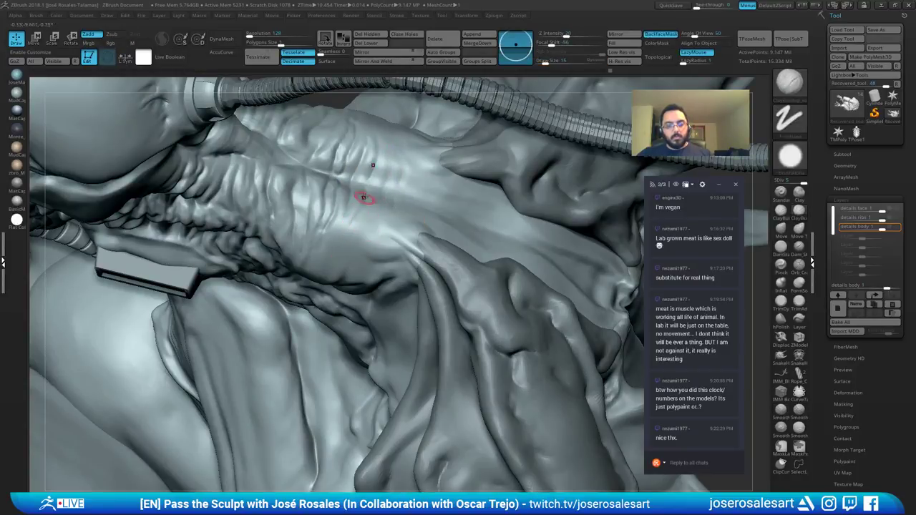
mouse_move(364, 236)
right_down()
mouse_move(357, 186)
mouse_move(358, 198)
right_up()
right_drag(357, 206, 355, 179)
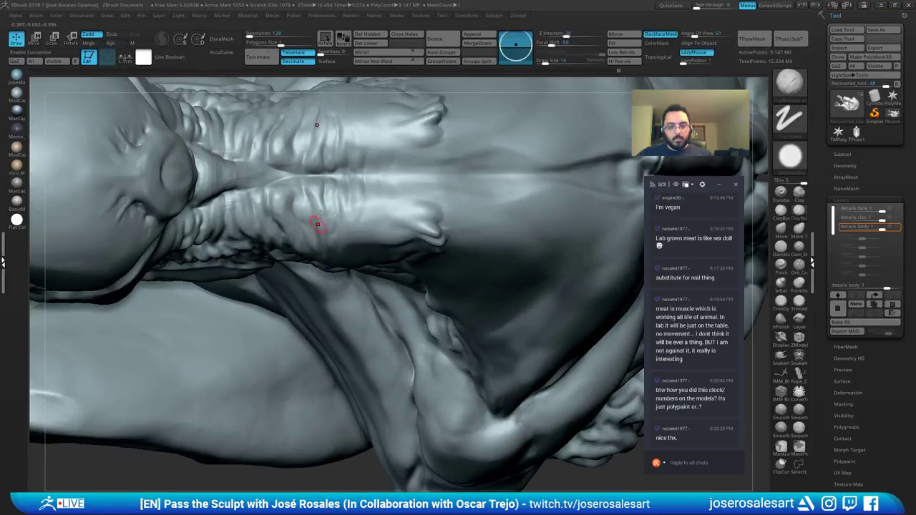
right_drag(316, 227, 331, 212)
right_drag(292, 316, 311, 258)
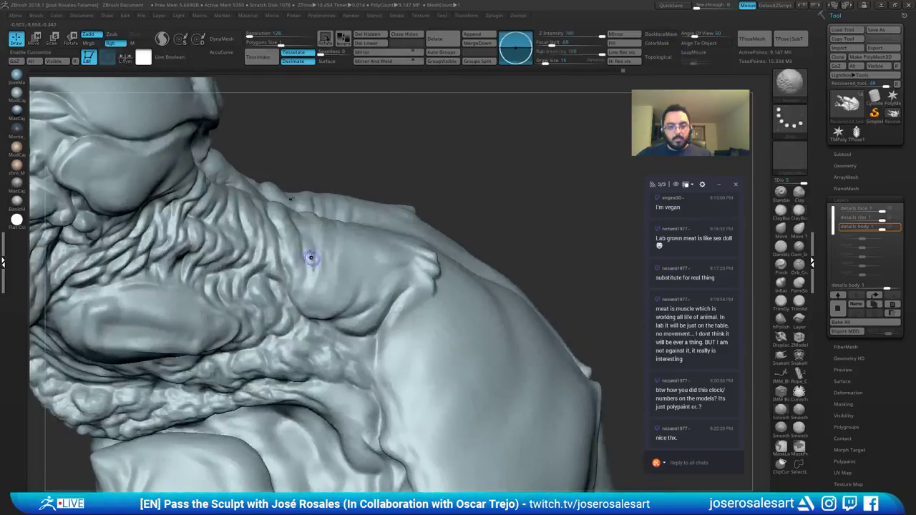
mouse_move(311, 257)
shift+mouse_down()
mouse_move(295, 321)
mouse_move(314, 270)
shift+mouse_up()
right_drag(353, 258, 354, 243)
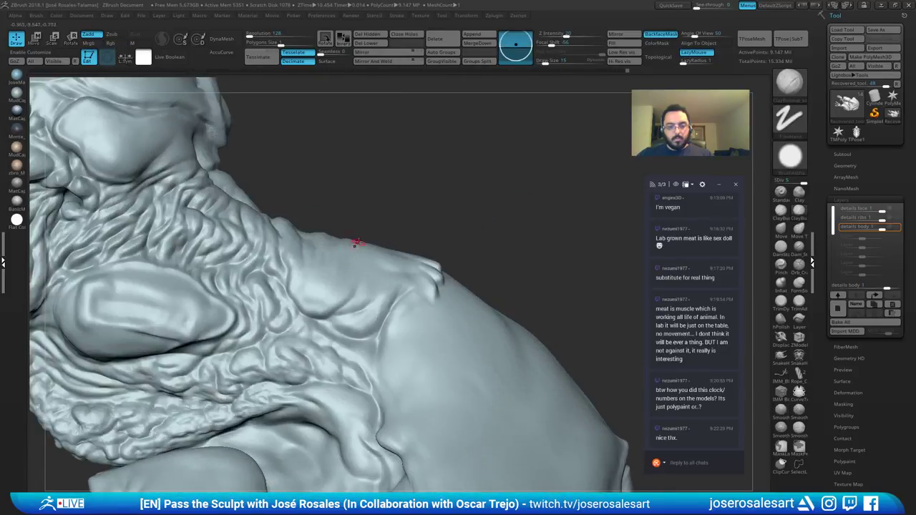
Step: Carve creases up the lower side of the nape bulge with the DamStandard brush at draw size 42
key(b)
key(d)
key(s)
key(s)
mouse_move(338, 278)
right_down()
mouse_move(345, 289)
mouse_move(329, 302)
right_up()
drag(352, 283, 361, 265)
right_drag(361, 265, 356, 282)
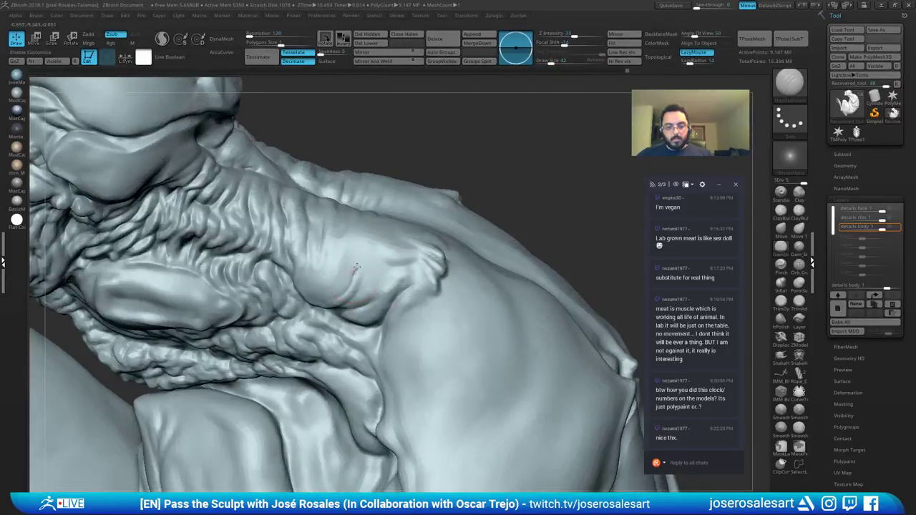
Step: Carve another crease into the lower flank of the nape bulge at draw size 42 and soften its front end
mouse_move(346, 275)
mouse_down()
mouse_move(364, 255)
mouse_move(340, 290)
mouse_up()
right_drag(340, 290, 332, 291)
mouse_move(332, 290)
shift+mouse_down()
mouse_move(344, 282)
mouse_move(313, 303)
shift+mouse_up()
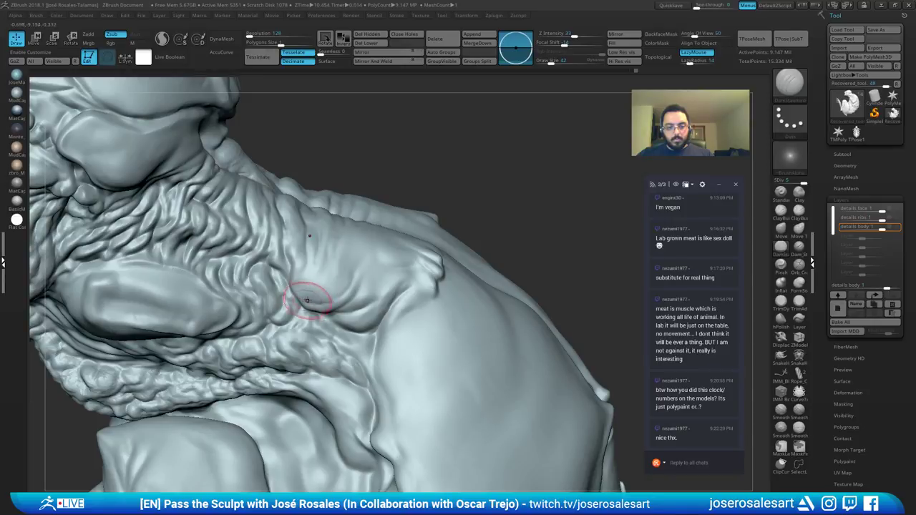
right_drag(304, 293, 329, 302)
Step: Carve fine creases along the nape bulge's lower edge with DamStandard at draw size 15 and smooth them at draw size 23
key([)
key([)
key([)
drag(304, 303, 297, 281)
right_drag(296, 285, 310, 304)
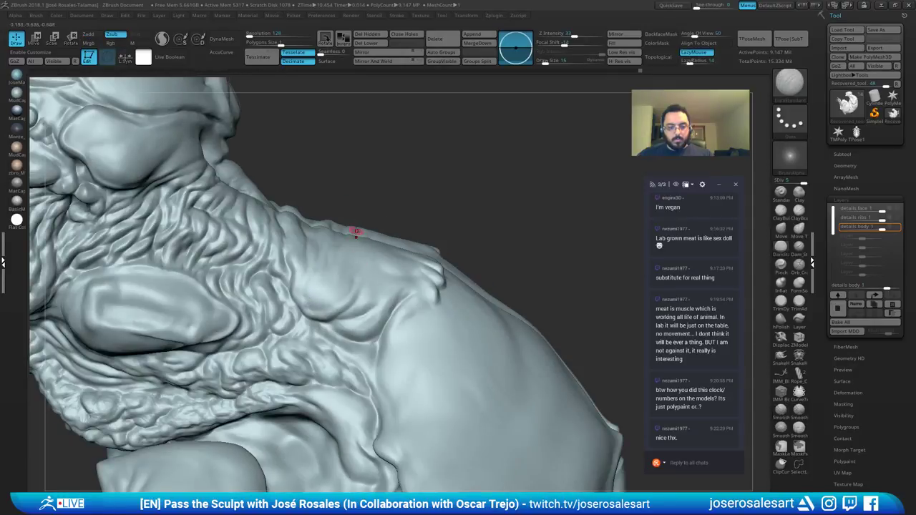
mouse_move(355, 231)
right_down()
mouse_move(345, 299)
mouse_move(356, 315)
right_up()
mouse_move(356, 315)
shift+mouse_down()
mouse_move(345, 317)
mouse_move(342, 337)
shift+mouse_up()
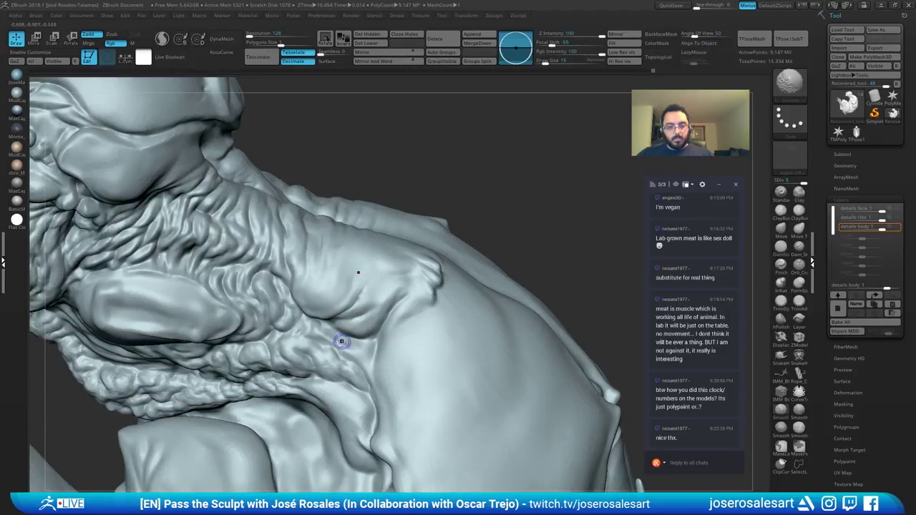
right_drag(342, 341, 331, 341)
drag(358, 301, 367, 300)
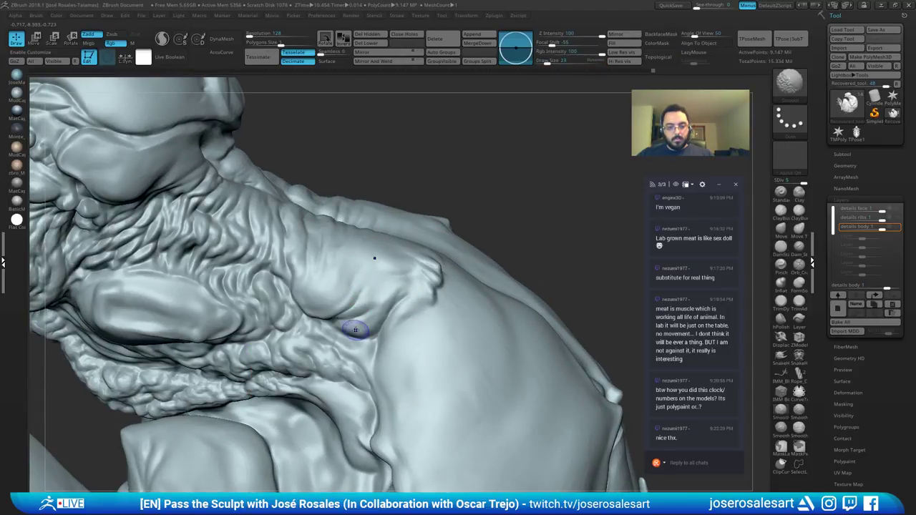
right_drag(356, 330, 378, 291)
Step: Build up the skin fold along the nape bulge's lower edge with ClayBuildup at draw size 23 and smooth it
key(1)
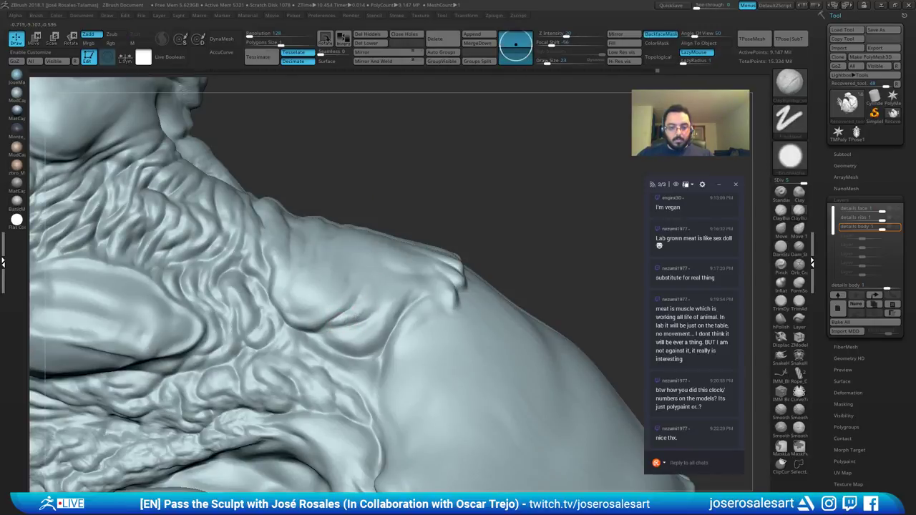
mouse_move(342, 315)
mouse_down()
mouse_move(366, 310)
mouse_move(334, 338)
mouse_up()
mouse_move(344, 322)
right_down()
mouse_move(404, 241)
mouse_move(358, 301)
right_up()
key(2)
drag(305, 327, 370, 319)
shift+drag(370, 320, 366, 313)
right_drag(327, 262, 322, 219)
Step: Deepen the creases between the folds under the nape bulge with DamStandard at draw size 39
drag(360, 326, 367, 323)
right_drag(367, 323, 362, 336)
drag(308, 334, 331, 326)
right_drag(331, 325, 326, 340)
drag(292, 328, 315, 340)
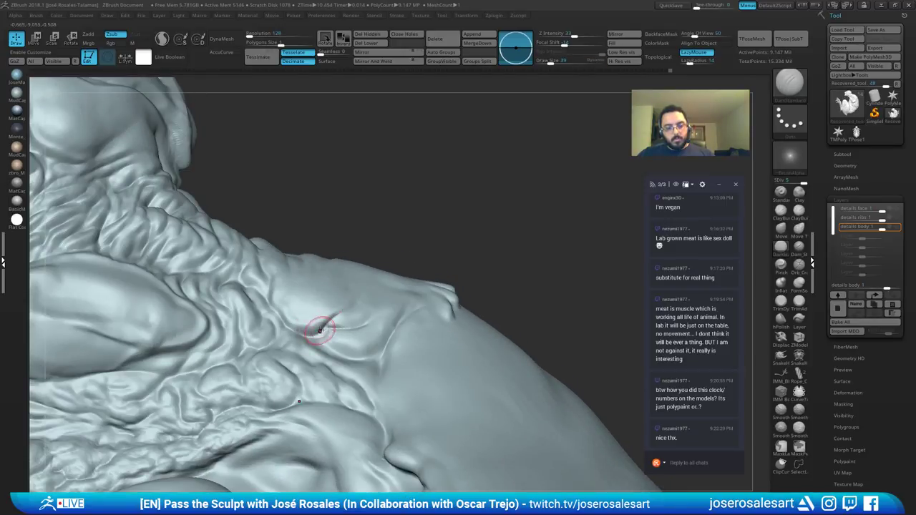
right_drag(315, 326, 317, 344)
Step: Fill out the fold beside the deep lower crease with ClayBuildup at draw size 30 and smooth the transition
key(2)
key(s)
drag(323, 328, 319, 328)
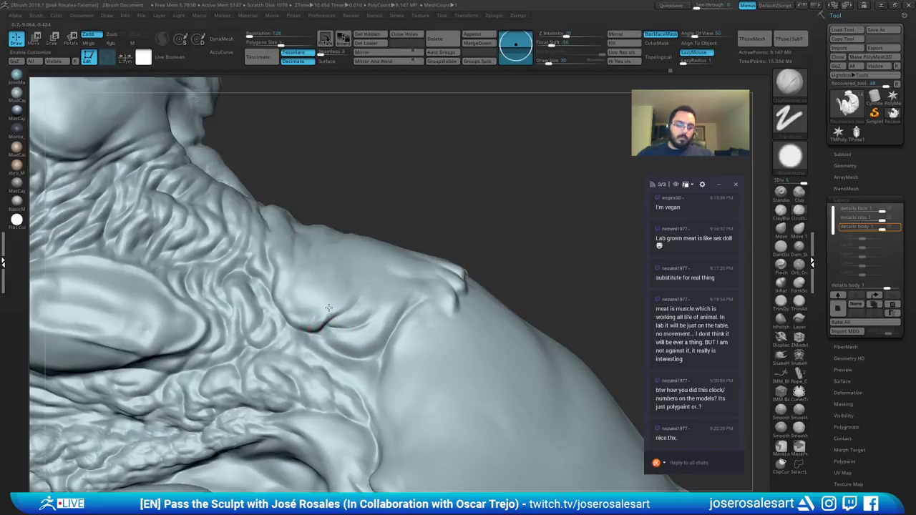
right_drag(343, 305, 331, 310)
shift+drag(315, 322, 331, 315)
right_drag(331, 315, 338, 329)
mouse_move(344, 313)
shift+mouse_down()
mouse_move(328, 318)
mouse_move(358, 318)
shift+mouse_up()
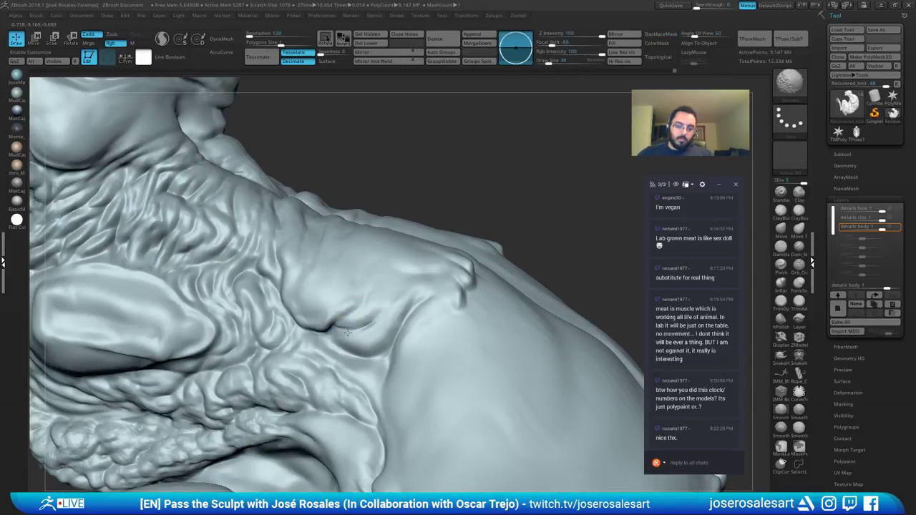
mouse_move(351, 310)
right_down()
mouse_move(348, 286)
mouse_move(401, 287)
right_up()
Step: Sharpen the crease running up from the nape bulge's lower edge with DamStandard at draw size 30
key(shift+f)
key(shift+f)
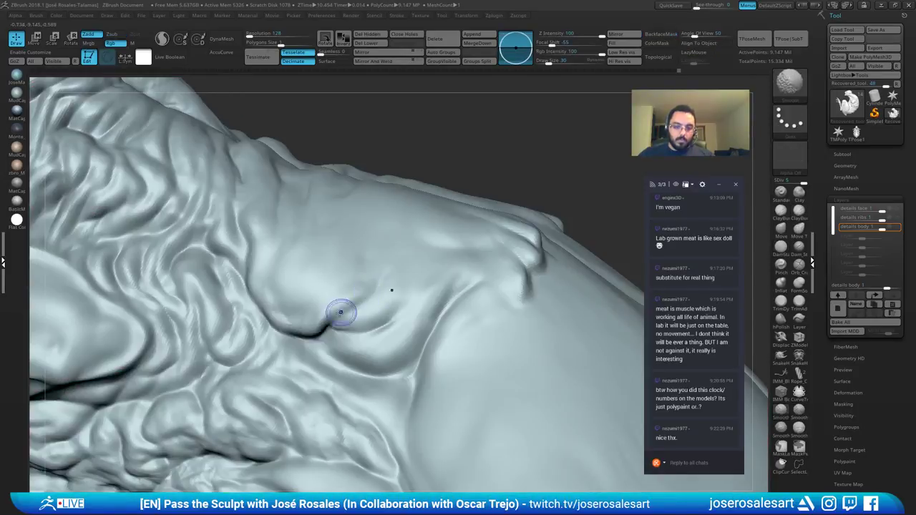
right_drag(339, 313, 349, 309)
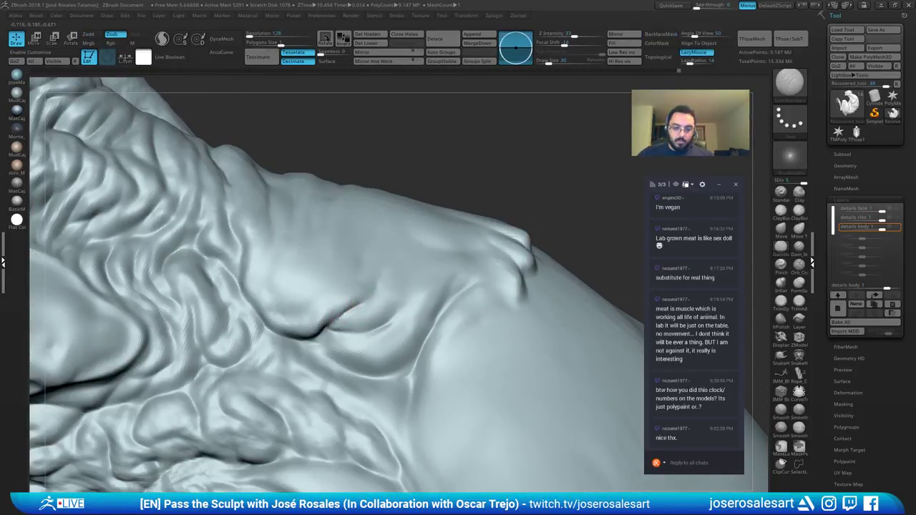
mouse_move(396, 250)
ctrl+right_down()
mouse_move(392, 271)
mouse_move(393, 249)
mouse_move(466, 241)
mouse_move(373, 326)
mouse_move(567, 277)
mouse_move(612, 322)
mouse_move(494, 236)
ctrl+right_up()
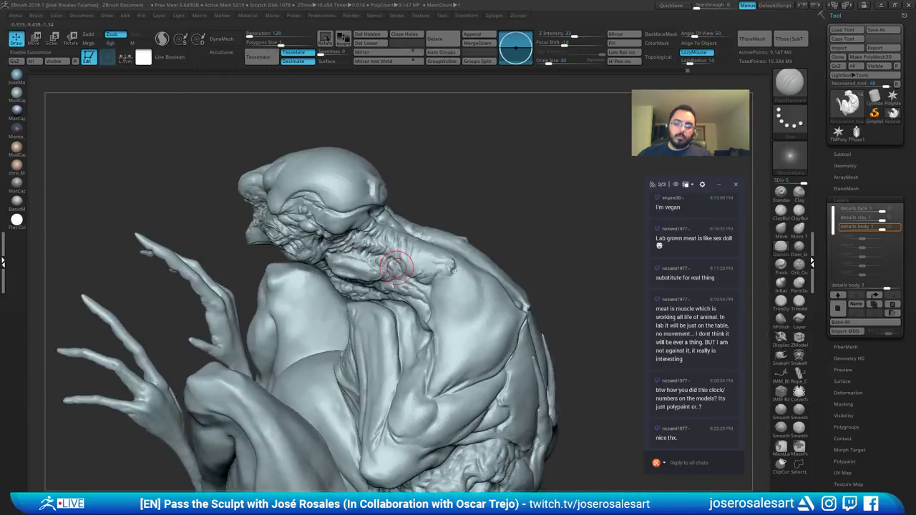
Step: Sculpt thin wrinkle ridges up the side of the nape bulge with the Standard brush at draw size 23
mouse_move(393, 266)
ctrl+right_down()
mouse_move(394, 230)
mouse_move(425, 262)
ctrl+right_up()
key(b)
key(s)
key(t)
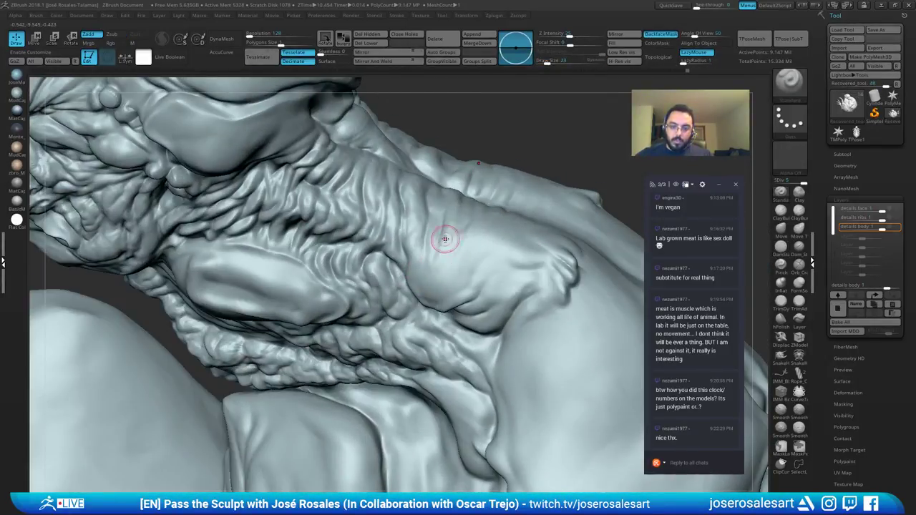
drag(446, 239, 428, 266)
right_drag(427, 266, 415, 245)
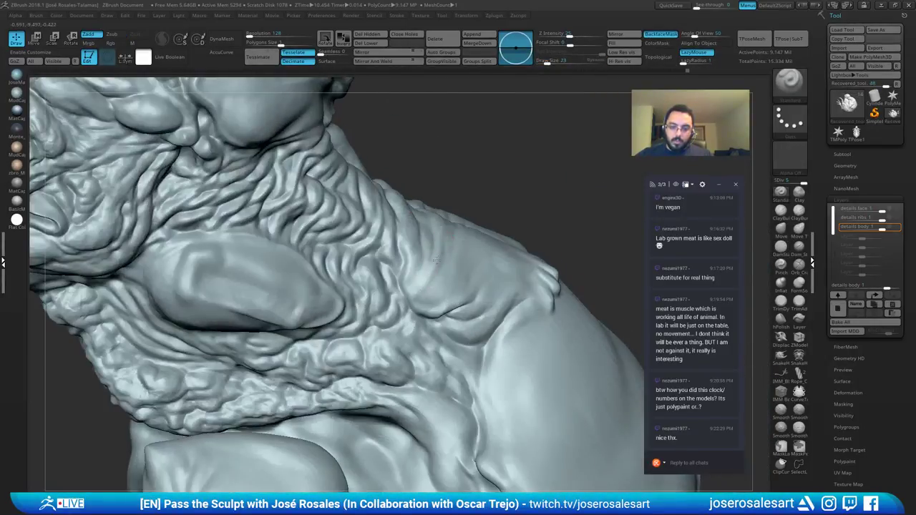
drag(422, 286, 438, 255)
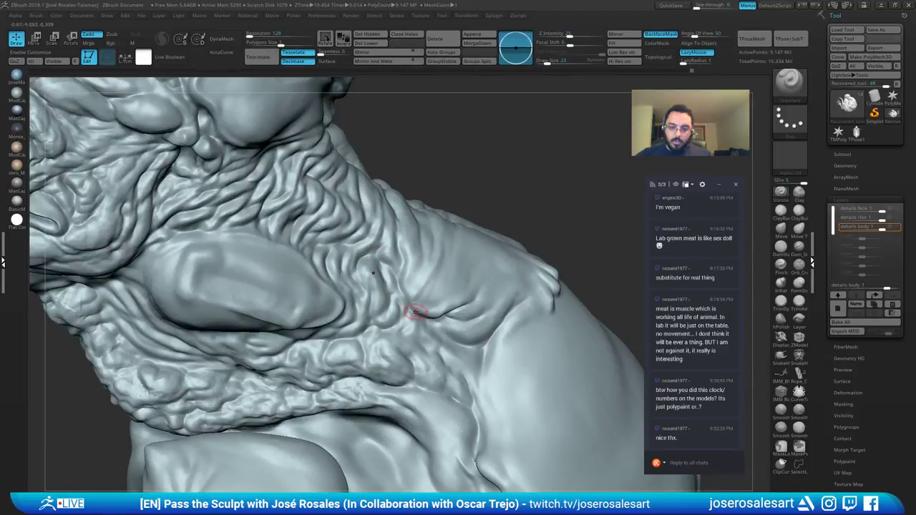
drag(442, 306, 485, 234)
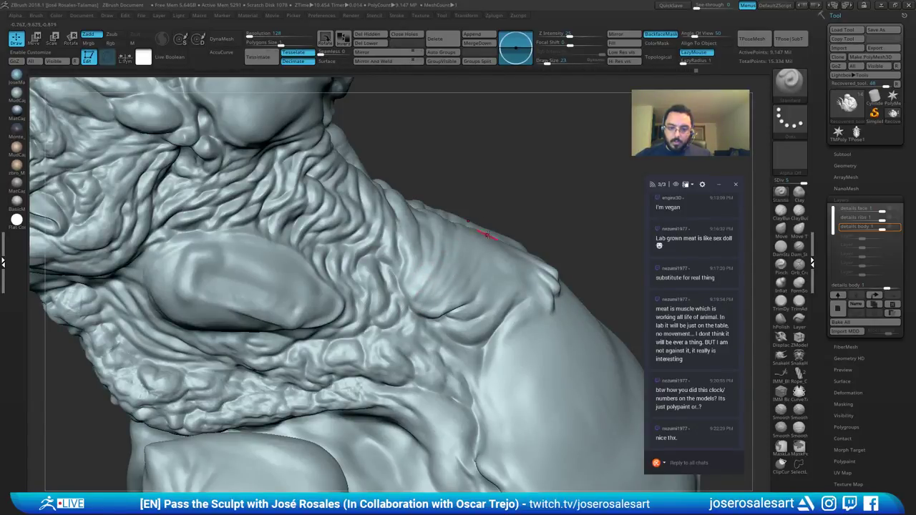
Step: Extend the wrinkle ridges over the rear part of the nape bulge with the Standard brush
key(shift)
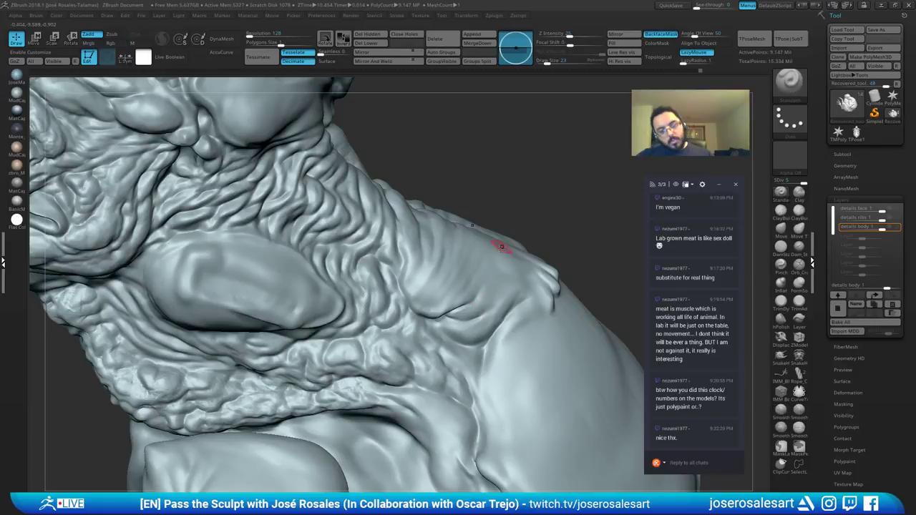
right_drag(494, 272, 495, 273)
drag(489, 287, 514, 238)
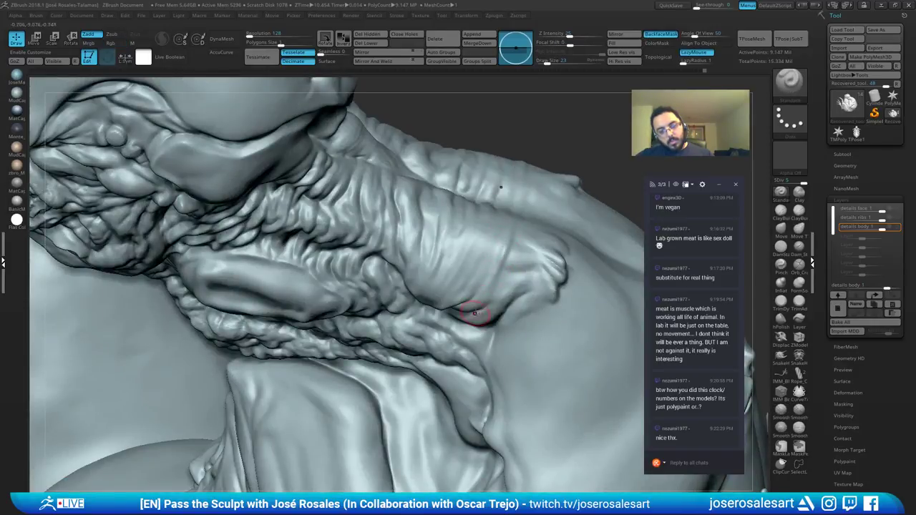
drag(478, 310, 519, 226)
mouse_move(505, 209)
right_down()
mouse_move(507, 228)
mouse_move(487, 264)
mouse_move(437, 272)
mouse_move(426, 257)
mouse_move(432, 270)
right_up()
key(shift)
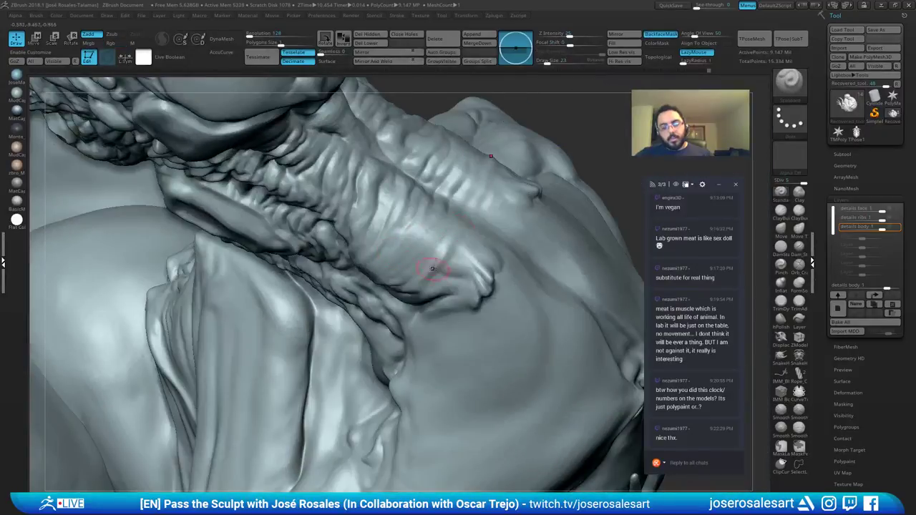
Step: Carve creases between the new wrinkles on the nape bulge with DamStandard at draw size 23
key(b)
key(d)
key(s)
key(s)
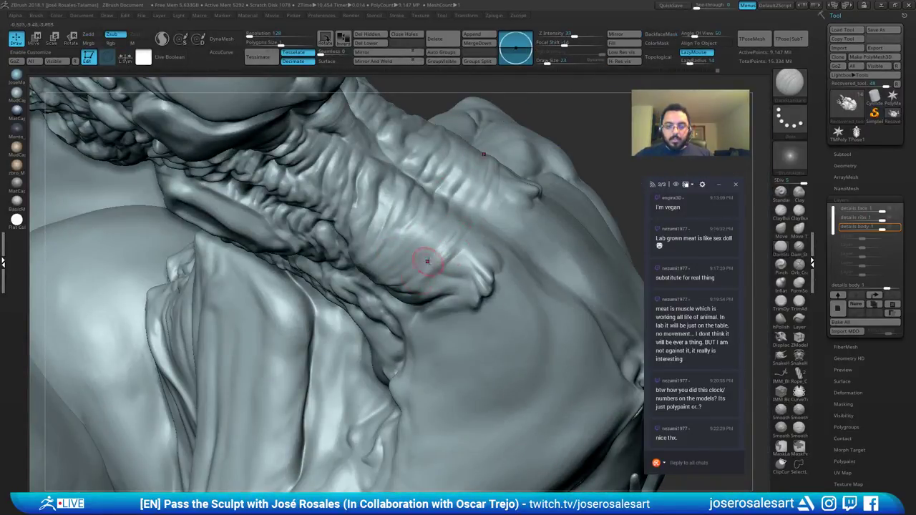
right_drag(428, 260, 452, 235)
key(shift)
right_drag(385, 315, 429, 232)
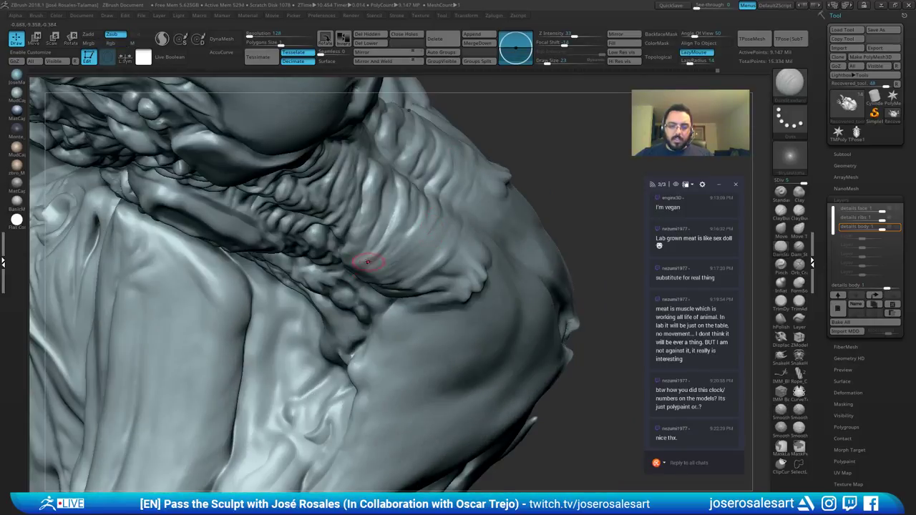
right_drag(368, 262, 420, 243)
right_drag(333, 287, 379, 268)
key(shift)
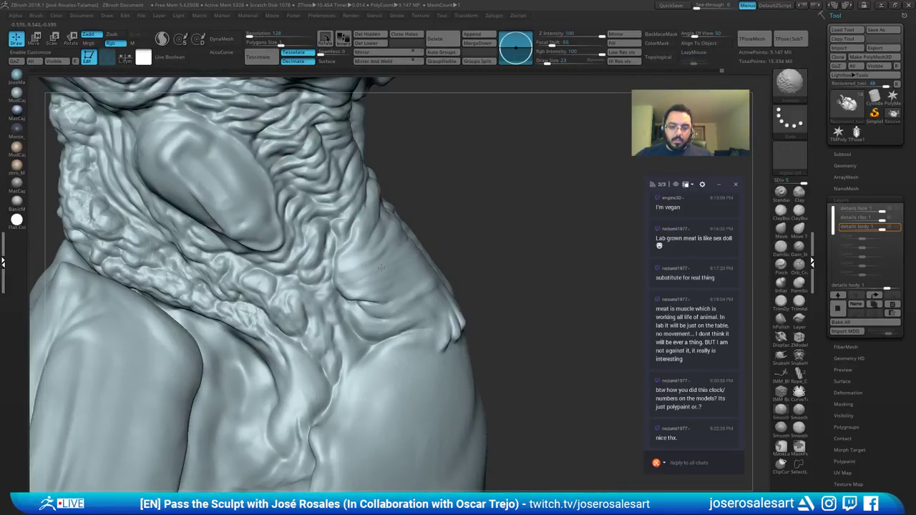
Step: Soften the side wrinkles and carve a long crease around the rear of the nape bulge to the central groove
drag(382, 276, 361, 292)
key(shift)
right_drag(345, 278, 427, 250)
mouse_move(373, 282)
right_down()
mouse_move(346, 287)
mouse_move(446, 215)
mouse_move(410, 223)
right_up()
drag(472, 194, 452, 211)
mouse_move(453, 210)
right_down()
mouse_move(412, 236)
mouse_move(453, 206)
right_up()
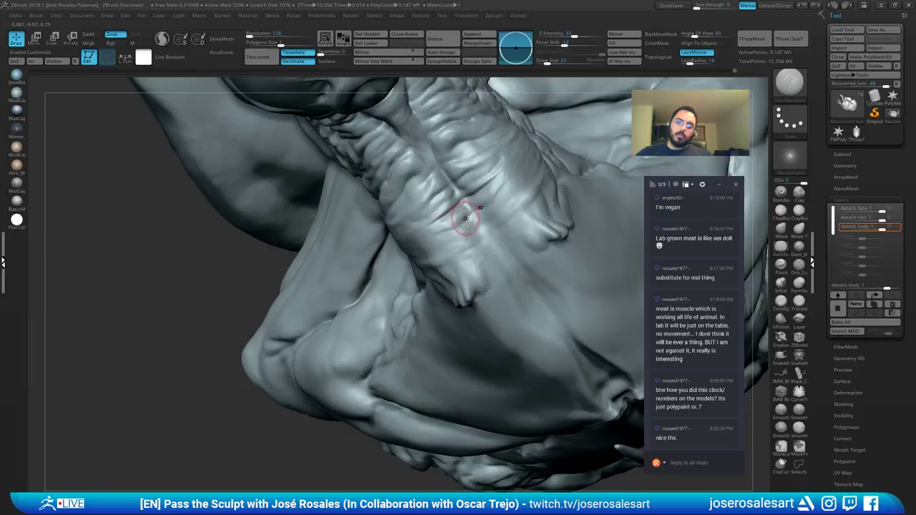
drag(440, 236, 401, 235)
right_drag(388, 230, 458, 226)
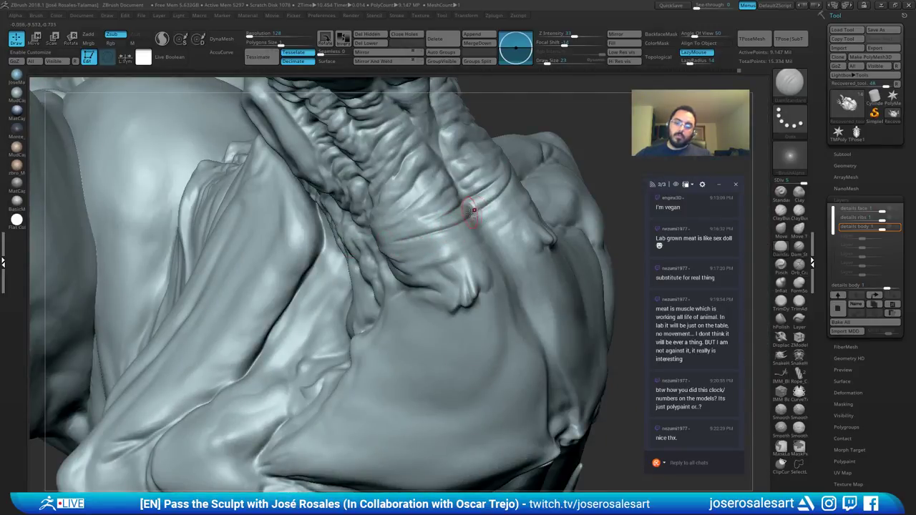
Step: Build up the skin beside the long rear crease with ClayBuildup at draw size 12 and smooth it
key(2)
key(s)
drag(469, 214, 464, 214)
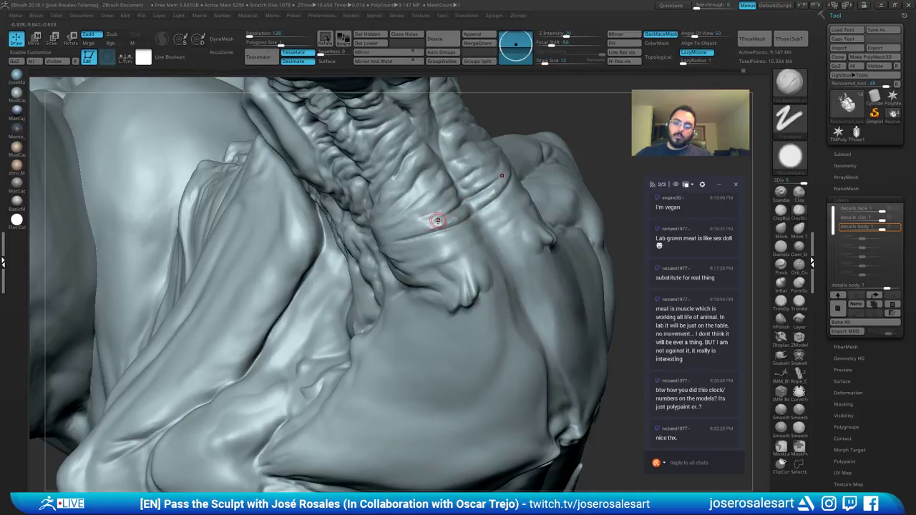
mouse_move(458, 231)
right_down()
mouse_move(441, 226)
mouse_move(398, 266)
right_up()
shift+drag(400, 267, 337, 308)
mouse_move(380, 298)
right_down()
mouse_move(423, 319)
mouse_move(444, 294)
right_up()
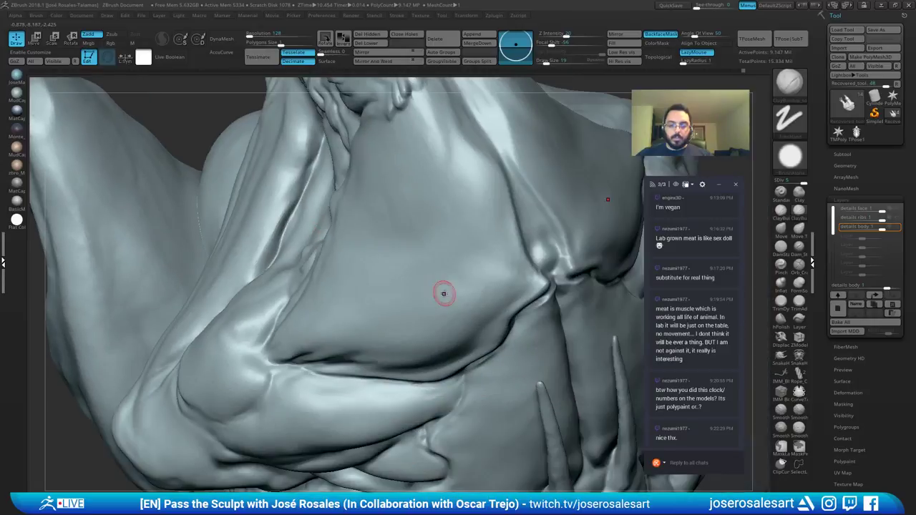
key(s)
drag(443, 294, 447, 292)
mouse_move(443, 259)
mouse_down()
mouse_move(457, 265)
mouse_move(447, 305)
mouse_up()
key(ctrl+z)
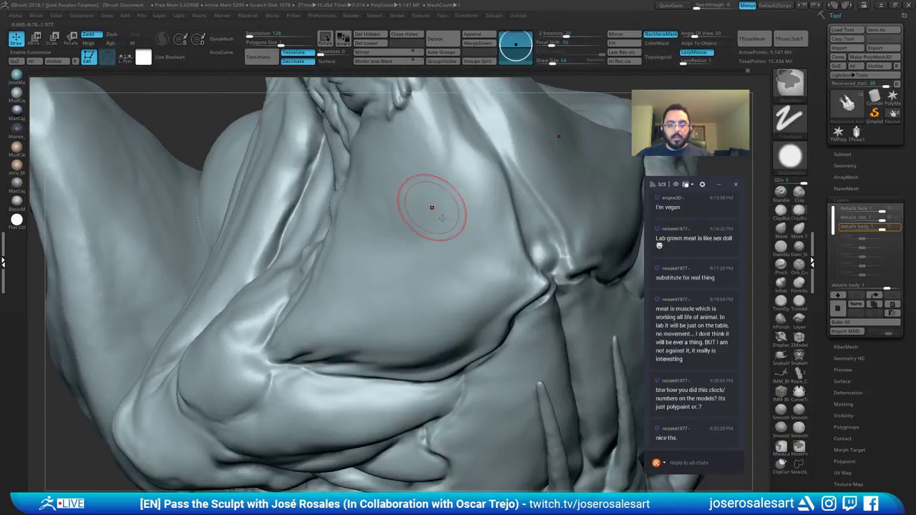
Step: Set the ClayBuildup draw size to 23 and thicken the fold where the two nape bulges meet
alt+right_drag(426, 186, 417, 343)
key(s)
drag(396, 221, 385, 222)
mouse_move(384, 223)
right_down()
mouse_move(364, 192)
mouse_move(384, 150)
right_up()
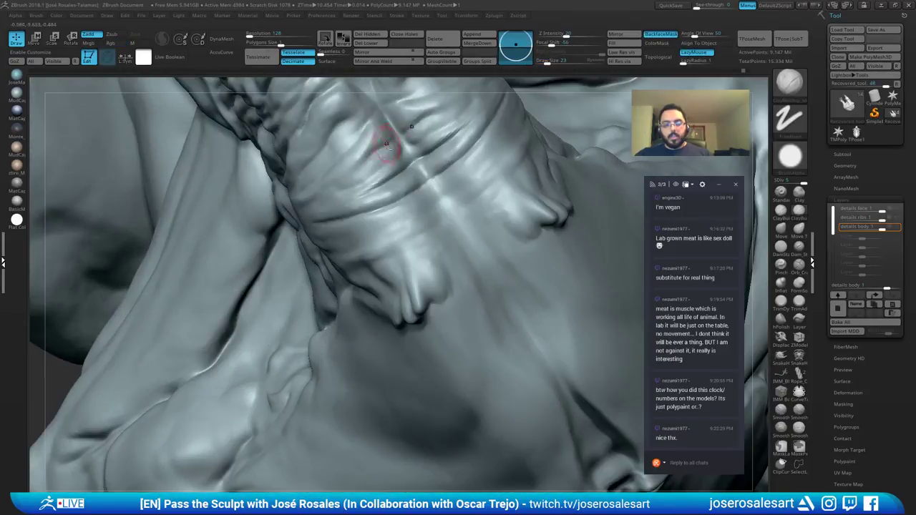
key(s)
drag(416, 185, 413, 185)
mouse_move(413, 185)
right_down()
mouse_move(376, 185)
mouse_move(394, 190)
mouse_move(446, 167)
mouse_move(401, 211)
mouse_move(420, 184)
right_up()
Step: Build up the fold across the central groove of the nape and smooth it along its length
key(shift+f)
key(shift+f)
key(s)
drag(419, 184, 424, 184)
right_drag(424, 184, 414, 168)
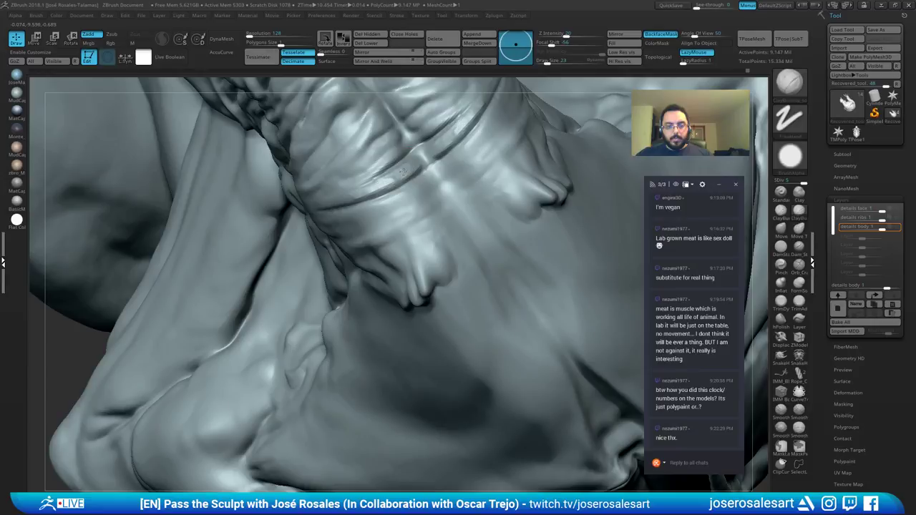
mouse_move(375, 184)
shift+mouse_down()
mouse_move(429, 161)
mouse_move(478, 117)
shift+mouse_up()
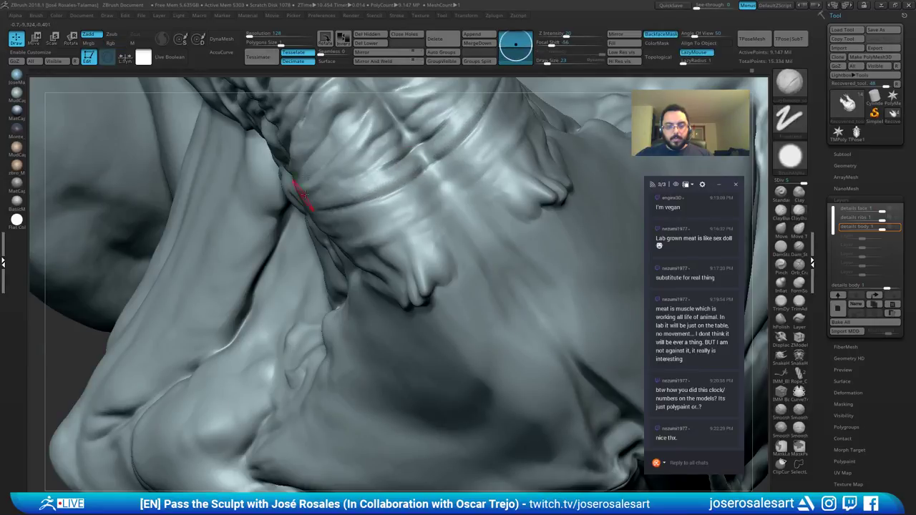
Step: Reinforce the ridge beside the long crease from the groove to the bulge's outer edge and smooth it
right_drag(304, 193, 396, 164)
drag(415, 153, 353, 174)
right_drag(313, 202, 386, 171)
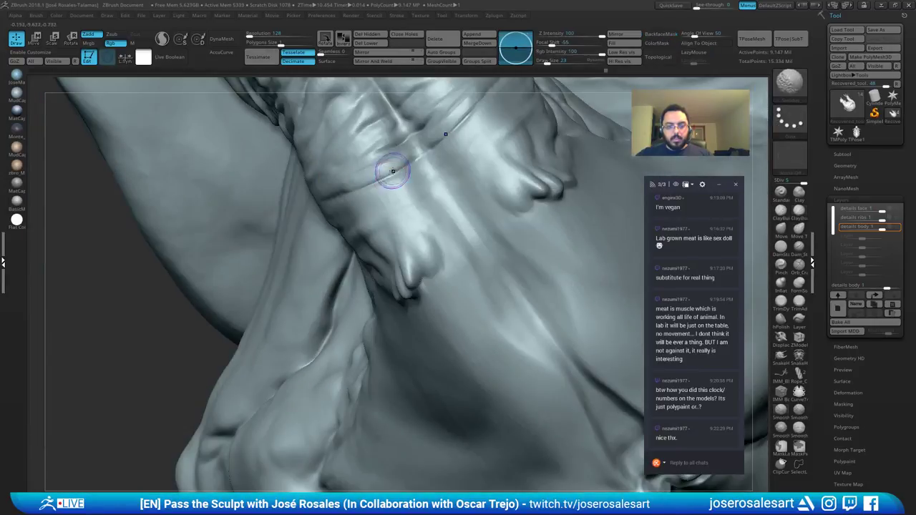
shift+drag(395, 168, 358, 182)
right_drag(329, 188, 370, 176)
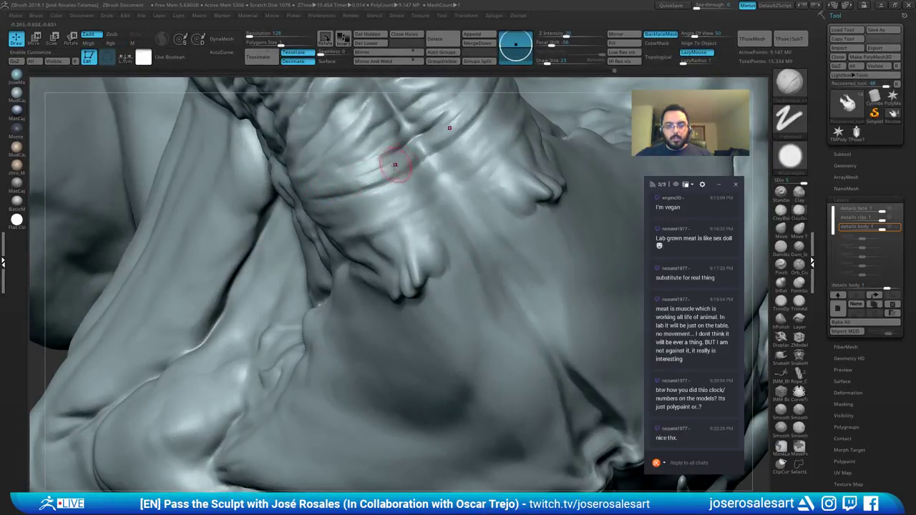
Step: Refine the creases at the groove between the nape bulges with DamStandard at draw size 14
mouse_move(413, 154)
right_down()
mouse_move(370, 174)
mouse_move(414, 155)
mouse_move(384, 162)
mouse_move(400, 215)
mouse_move(351, 220)
mouse_move(373, 212)
right_up()
key(s)
key(s)
click(369, 211)
drag(368, 212, 372, 212)
mouse_move(404, 174)
alt+right_down()
mouse_move(365, 224)
mouse_move(347, 203)
mouse_move(363, 174)
alt+right_up()
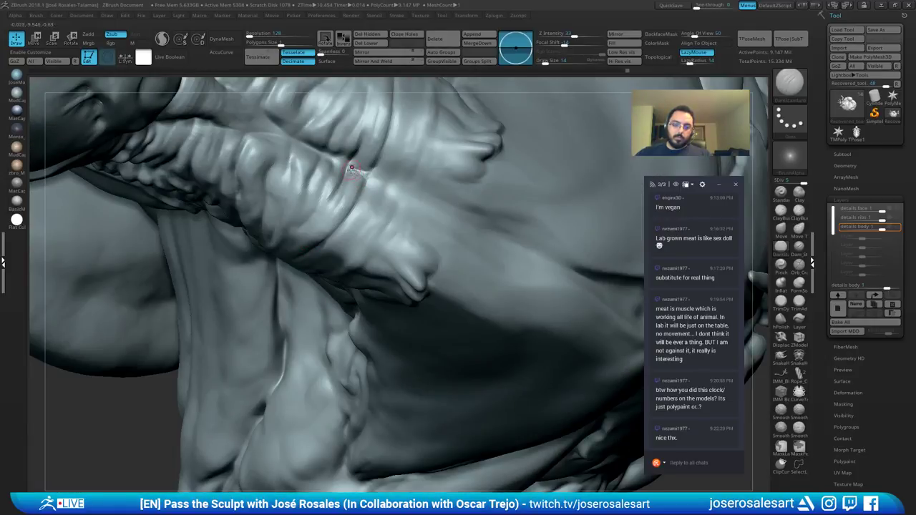
mouse_move(333, 201)
right_down()
mouse_move(273, 250)
mouse_move(358, 185)
mouse_move(336, 190)
mouse_move(383, 201)
right_up()
mouse_move(294, 215)
right_down()
mouse_move(373, 228)
mouse_move(427, 179)
mouse_move(440, 239)
right_up()
mouse_move(425, 192)
right_down()
mouse_move(465, 222)
mouse_move(422, 179)
mouse_move(352, 194)
mouse_move(437, 206)
mouse_move(453, 192)
mouse_move(337, 207)
mouse_move(315, 197)
mouse_move(284, 214)
mouse_move(341, 219)
mouse_move(381, 256)
mouse_move(356, 188)
mouse_move(379, 217)
mouse_move(350, 281)
right_up()
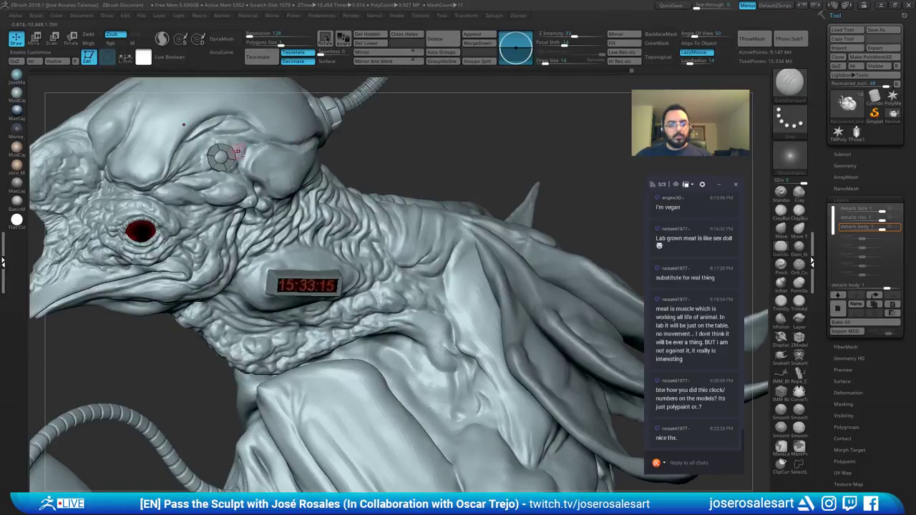
Step: Switch to the Standard brush at draw size 15 and check the head and the whole figure
mouse_move(235, 147)
alt+right_down()
mouse_move(280, 189)
mouse_move(307, 172)
mouse_move(312, 198)
mouse_move(327, 200)
mouse_move(317, 188)
alt+right_up()
key(s)
drag(318, 188, 319, 188)
mouse_move(324, 159)
right_down()
mouse_move(330, 146)
mouse_move(287, 94)
right_up()
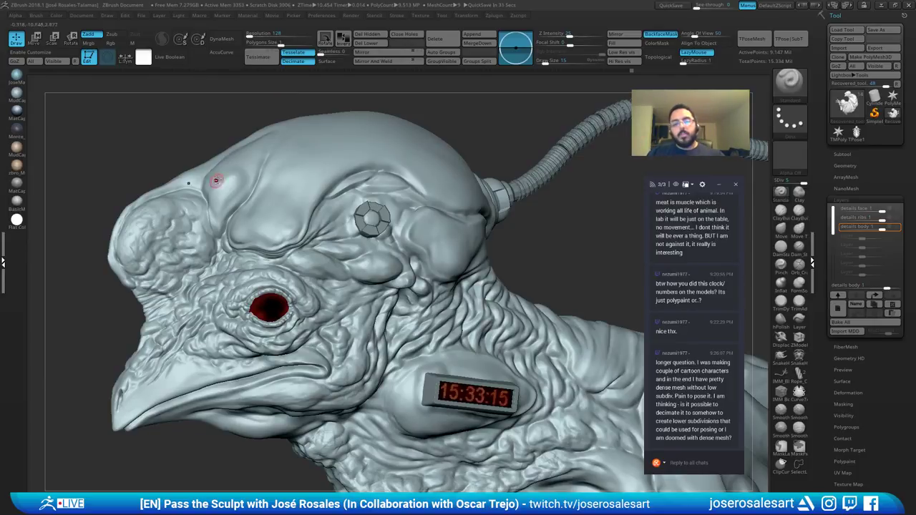
alt+right_drag(263, 202, 326, 199)
mouse_move(426, 186)
ctrl+right_down()
mouse_move(358, 167)
mouse_move(364, 151)
mouse_move(391, 139)
ctrl+right_up()
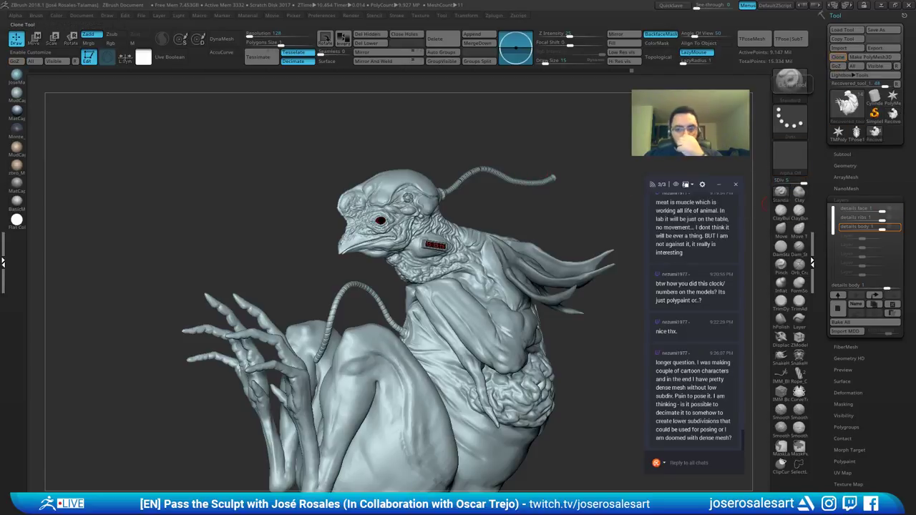
Step: Switch to the cloned copy of the creature and delete its face, ribs and body detail layers
click(894, 115)
right_drag(425, 179, 429, 276)
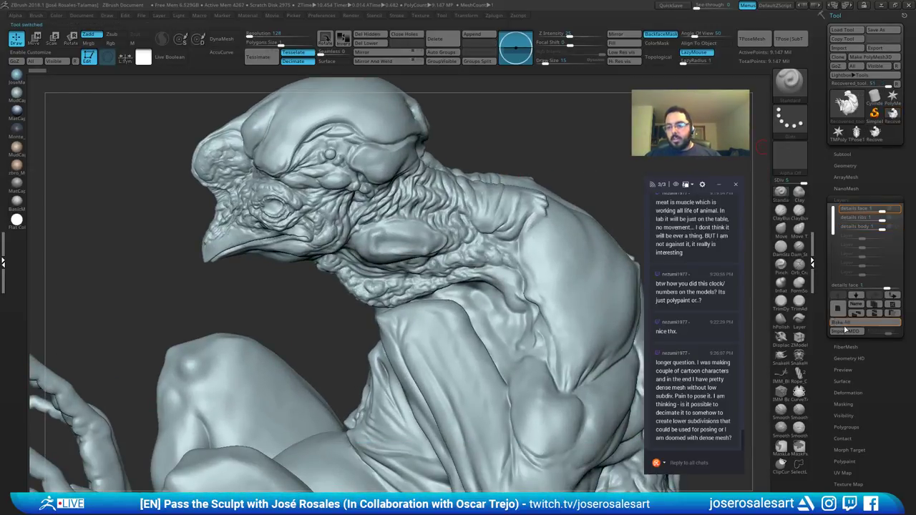
click(891, 306)
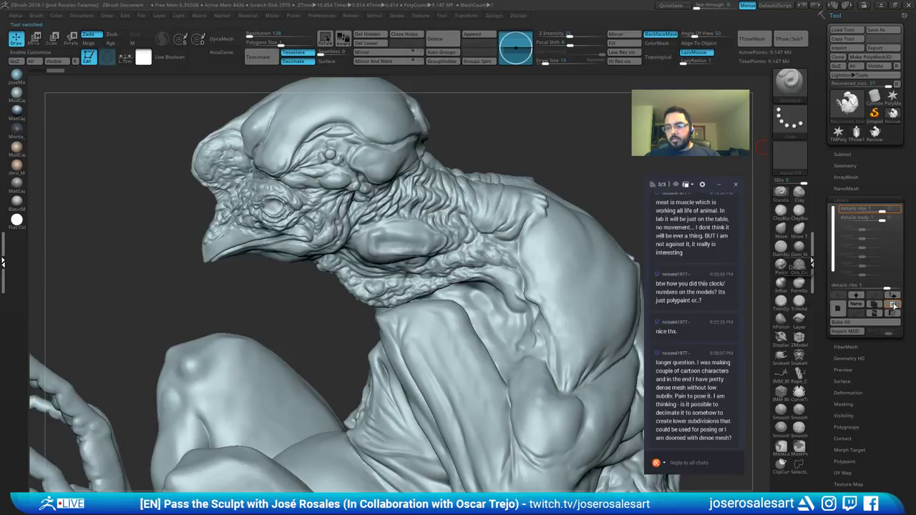
click(894, 308)
click(893, 306)
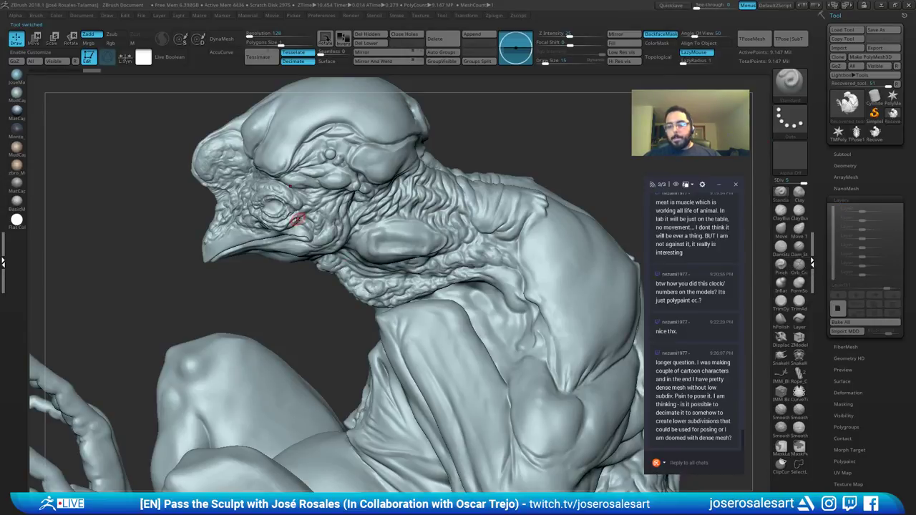
Step: Review the ZRemesher geometry settings for the cloned creature and look at the figure from the front and side
right_drag(375, 229, 384, 192)
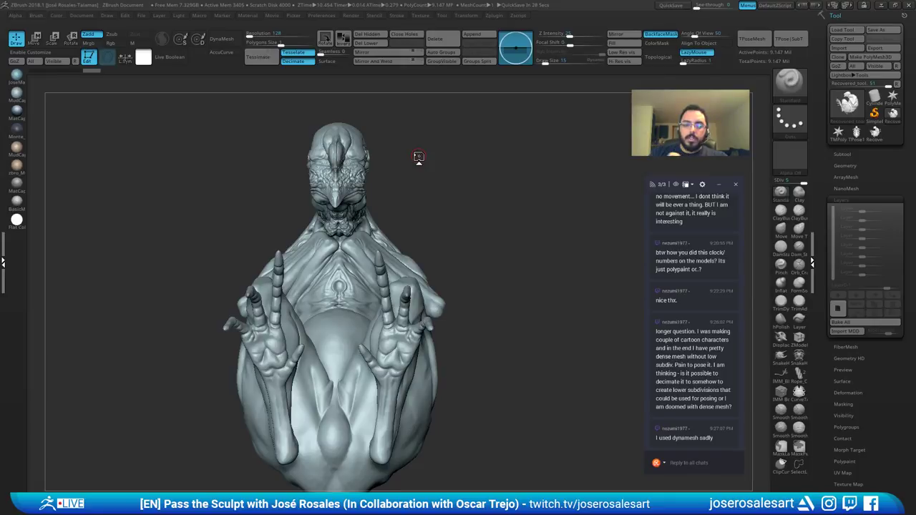
click(850, 167)
click(845, 311)
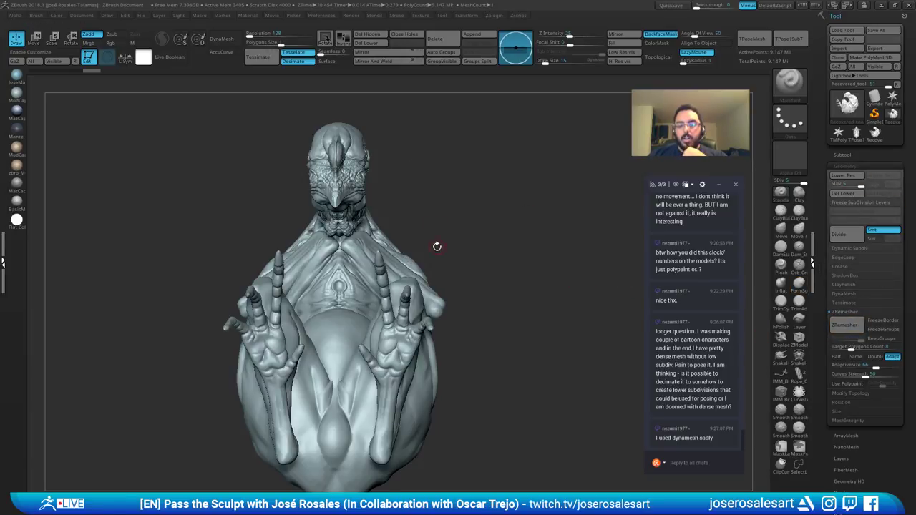
drag(436, 248, 336, 247)
click(845, 166)
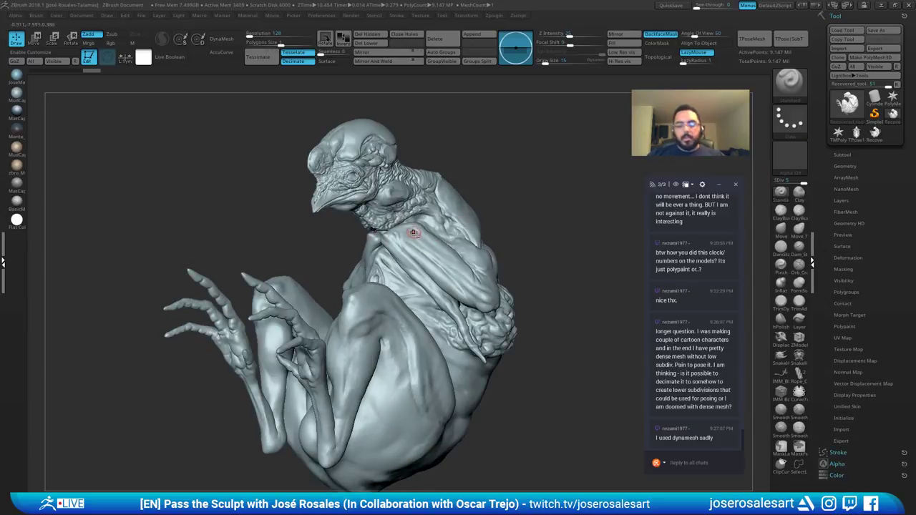
Step: Subdivide the cloned creature once more to subdivision level 6
mouse_move(411, 232)
ctrl+right_down()
mouse_move(524, 236)
mouse_move(537, 247)
ctrl+right_up()
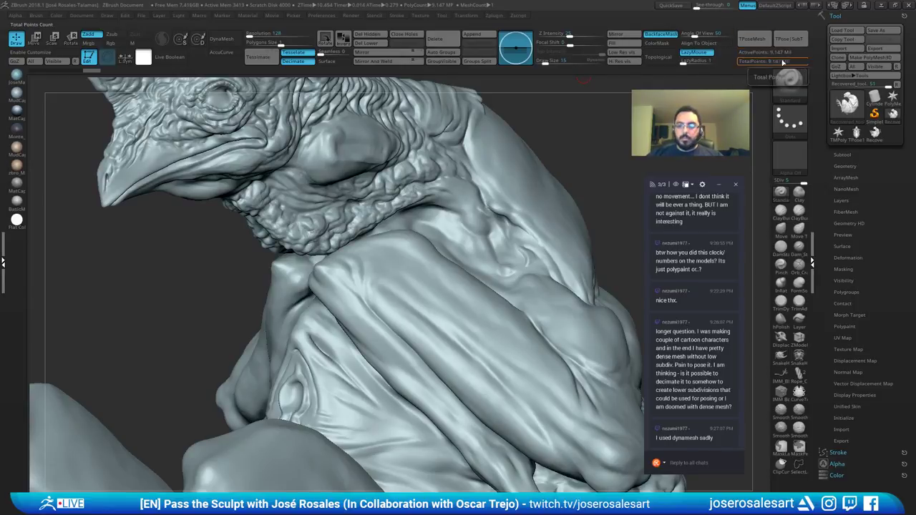
mouse_move(458, 233)
right_down()
mouse_move(427, 225)
mouse_move(462, 203)
mouse_move(525, 226)
right_up()
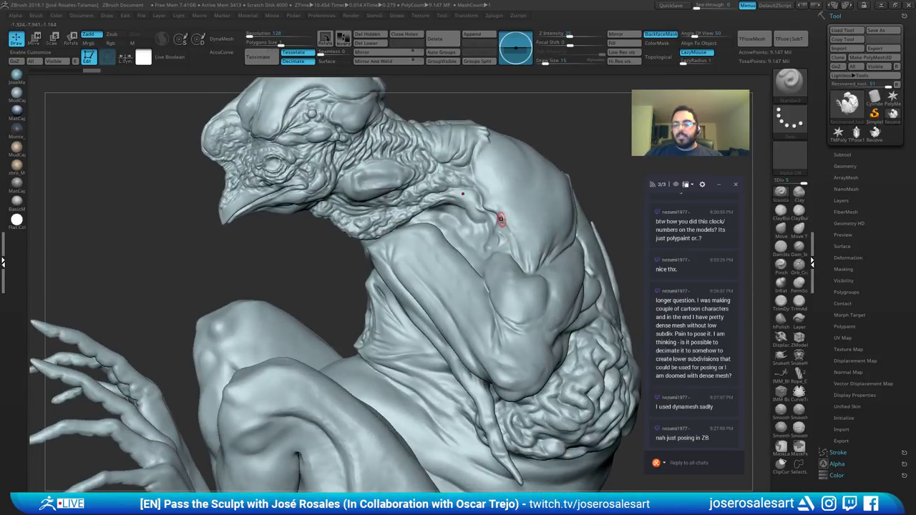
mouse_move(399, 274)
right_down()
mouse_move(580, 251)
mouse_move(473, 189)
right_up()
right_drag(424, 236, 365, 247)
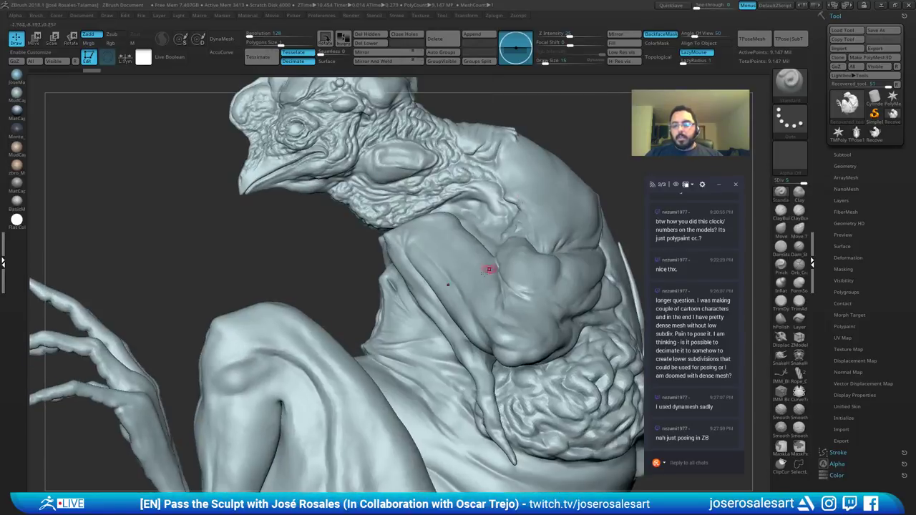
mouse_move(494, 227)
right_down()
mouse_move(349, 235)
mouse_move(578, 106)
right_up()
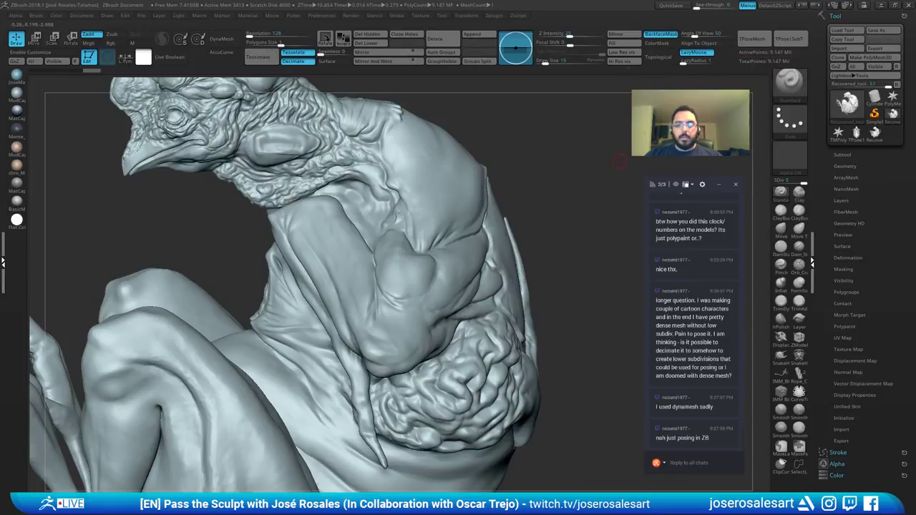
alt+right_drag(392, 205, 456, 202)
right_drag(641, 141, 611, 161)
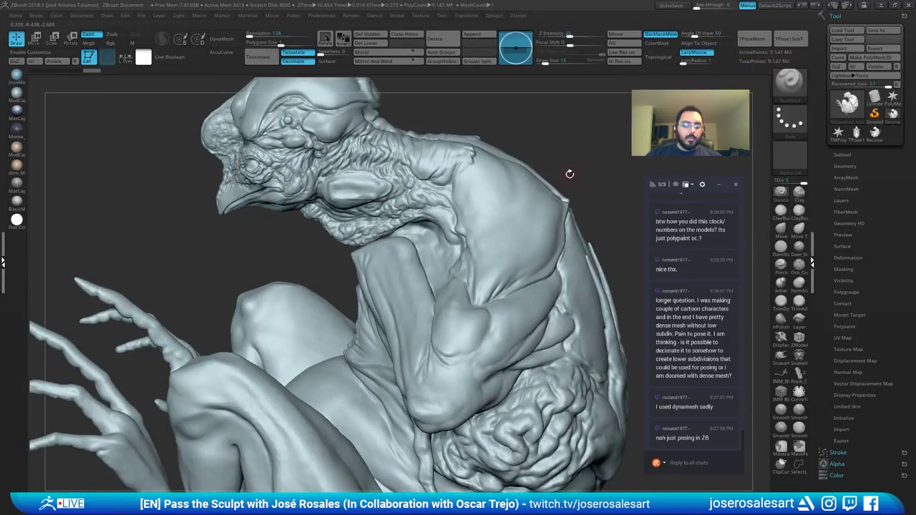
key(ctrl+d)
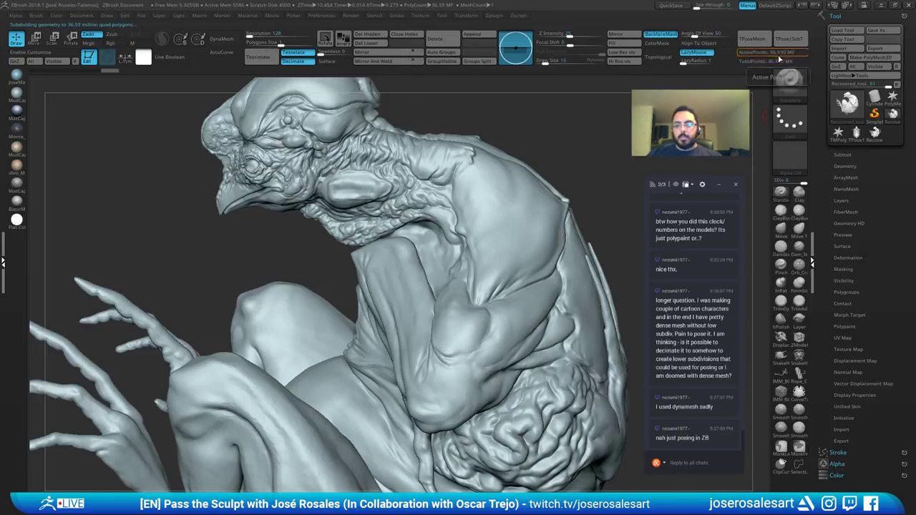
mouse_move(351, 173)
right_down()
mouse_move(491, 176)
mouse_move(368, 188)
mouse_move(415, 172)
mouse_move(356, 202)
mouse_move(529, 287)
mouse_move(749, 371)
mouse_move(587, 315)
right_up()
mouse_move(587, 315)
ctrl+right_down()
mouse_move(392, 220)
mouse_move(279, 208)
mouse_move(489, 248)
mouse_move(293, 232)
mouse_move(466, 250)
ctrl+right_up()
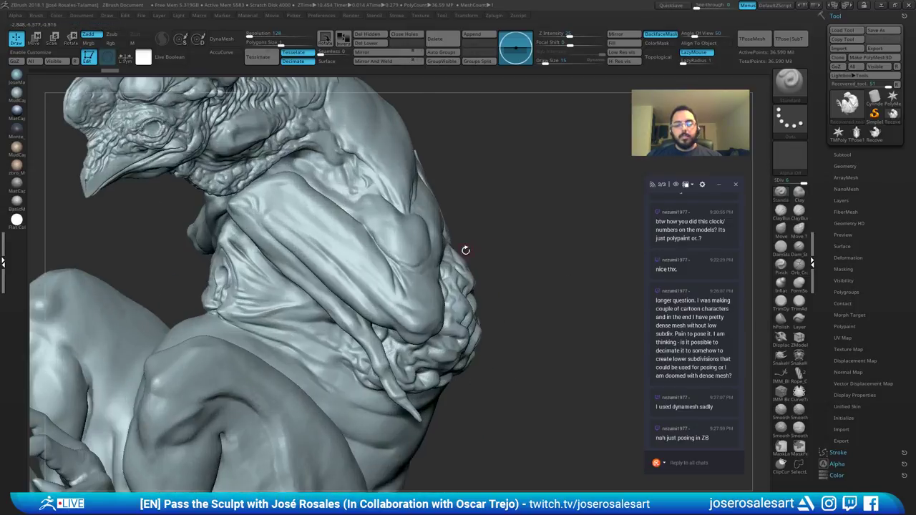
Step: Set the brush draw size to 54 and examine the wrinkles on the neck up close
key(s)
drag(457, 235, 473, 234)
right_drag(473, 233, 422, 228)
mouse_move(423, 227)
ctrl+right_down()
mouse_move(343, 212)
mouse_move(397, 205)
mouse_move(494, 222)
mouse_move(432, 219)
ctrl+right_up()
key(s)
drag(432, 219, 417, 212)
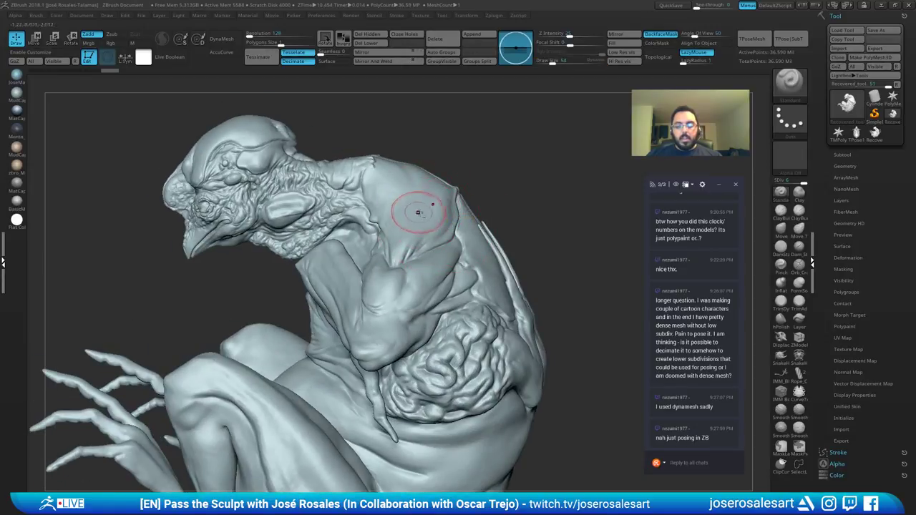
right_drag(417, 212, 401, 212)
right_drag(478, 215, 419, 193)
ctrl+right_drag(419, 193, 472, 208)
mouse_move(401, 172)
right_down()
mouse_move(280, 108)
mouse_move(322, 202)
mouse_move(446, 256)
right_up()
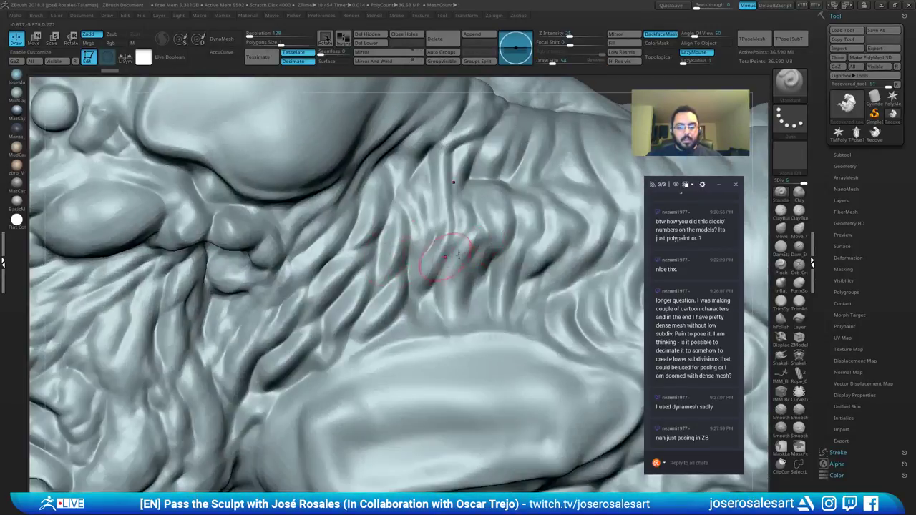
Step: Duplicate the creature subtool and delete the duplicate's lower subdivision levels
click(843, 155)
key(ctrl+shift)
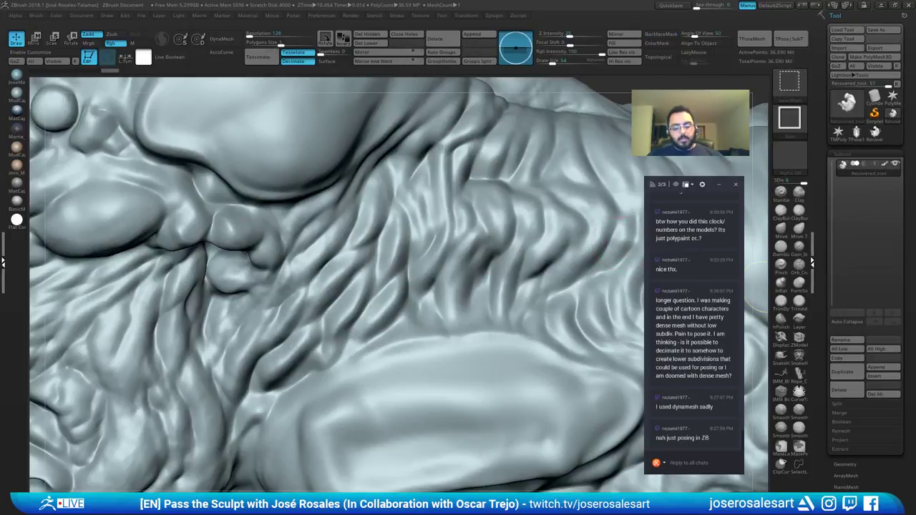
key(ctrl+shift+d)
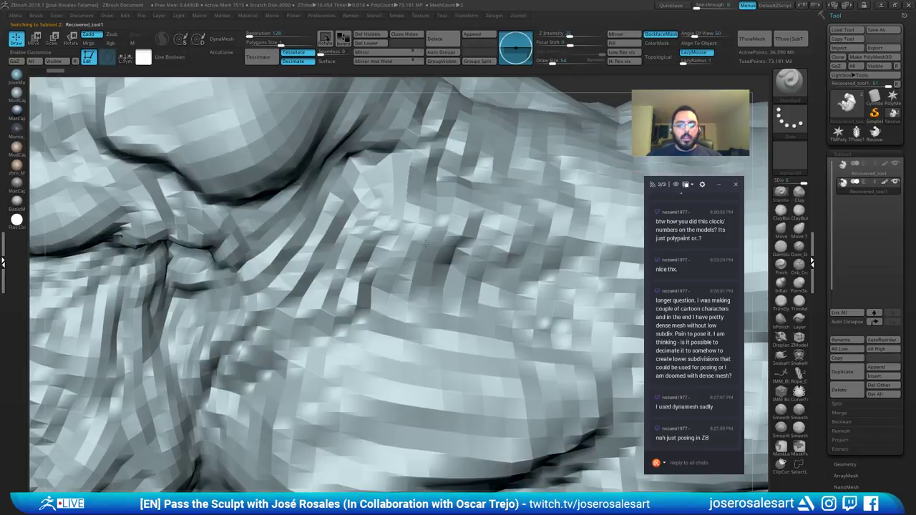
ctrl+right_drag(426, 243, 617, 238)
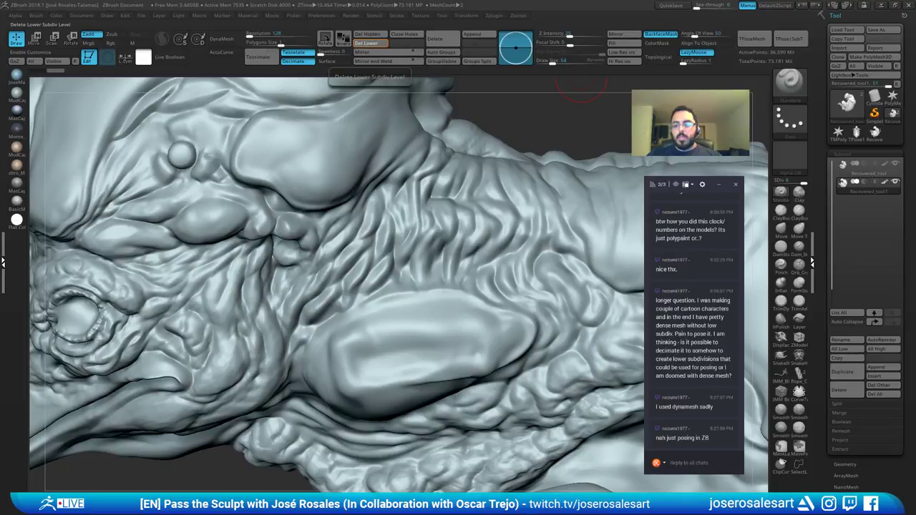
click(366, 43)
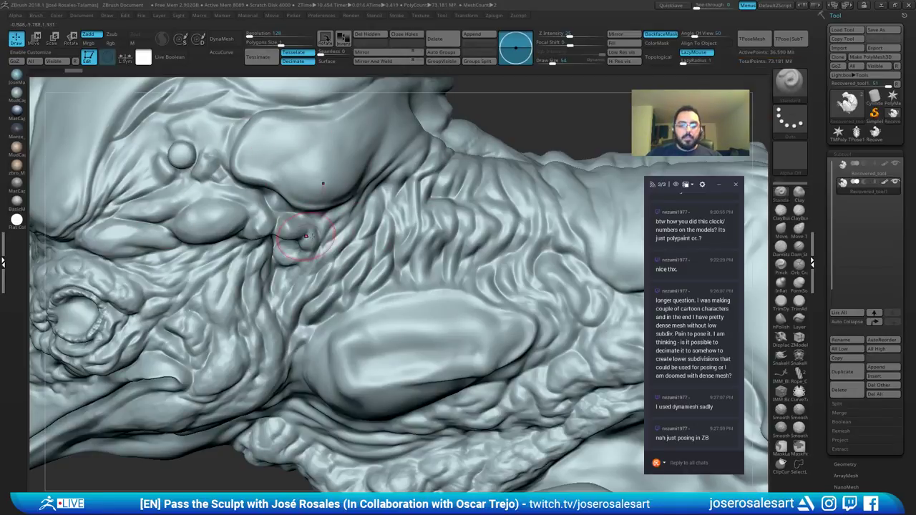
Step: Compare the original subtool with its duplicate and inspect the duplicate's head, face, arms and back for preserved detail
click(857, 166)
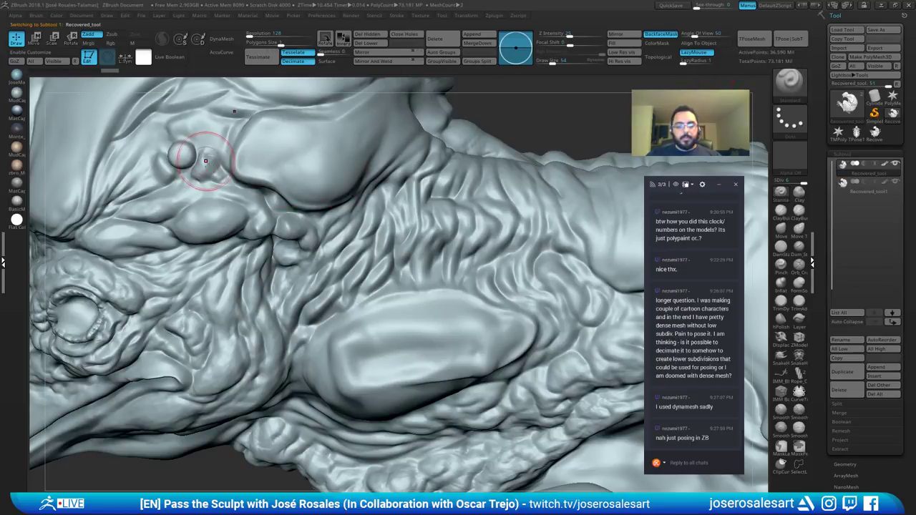
ctrl+right_drag(857, 199, 875, 194)
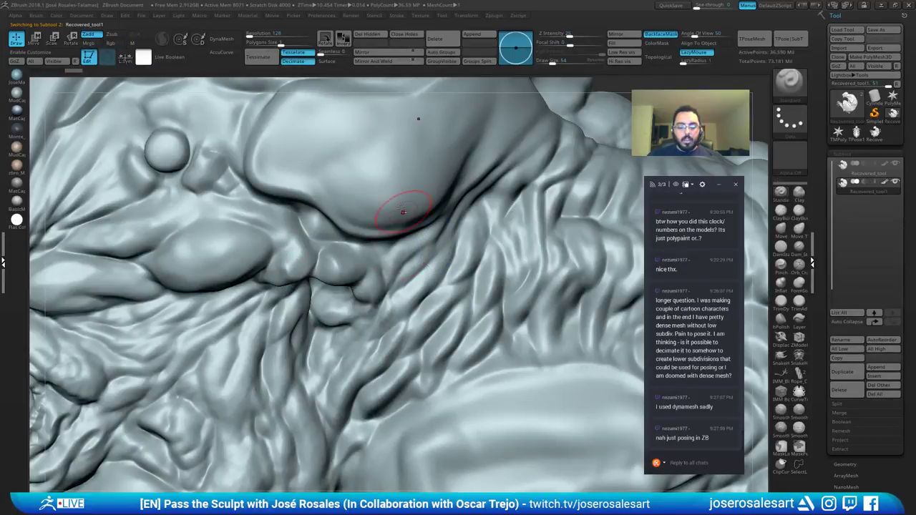
ctrl+right_drag(327, 202, 262, 219)
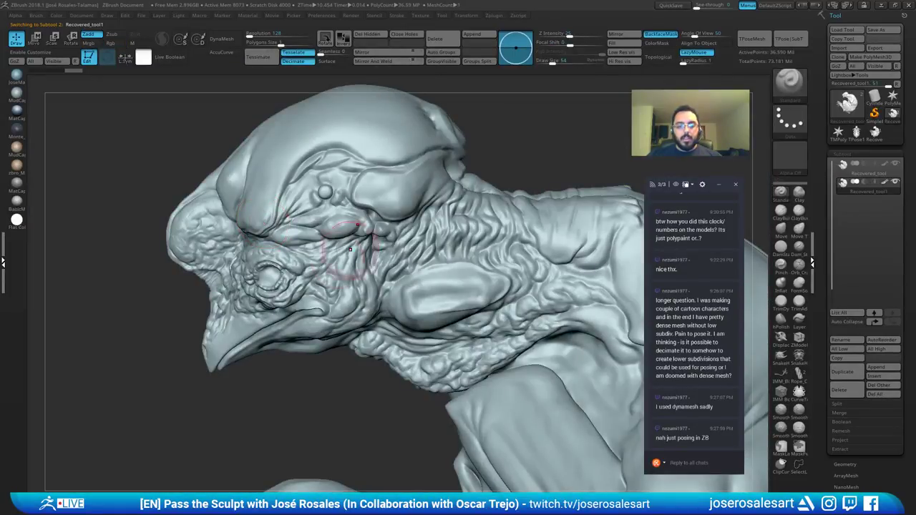
right_drag(341, 242, 406, 245)
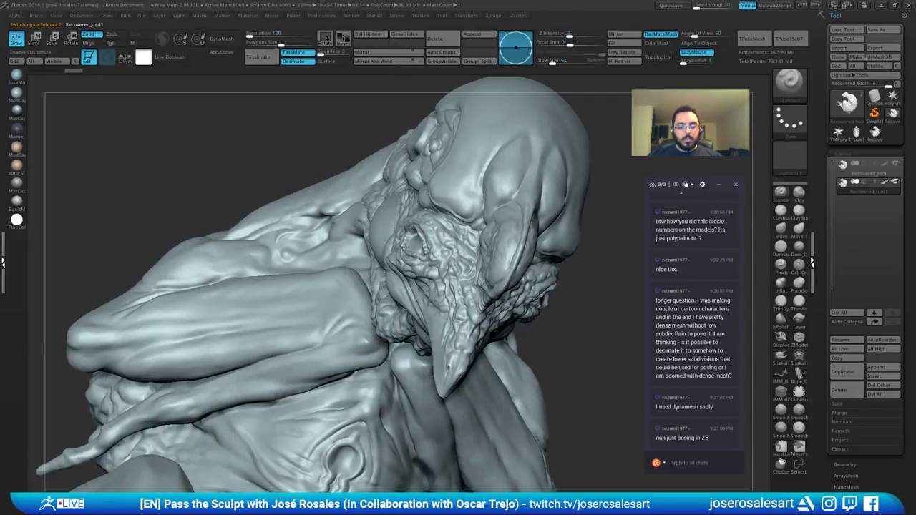
ctrl+right_drag(336, 218, 420, 229)
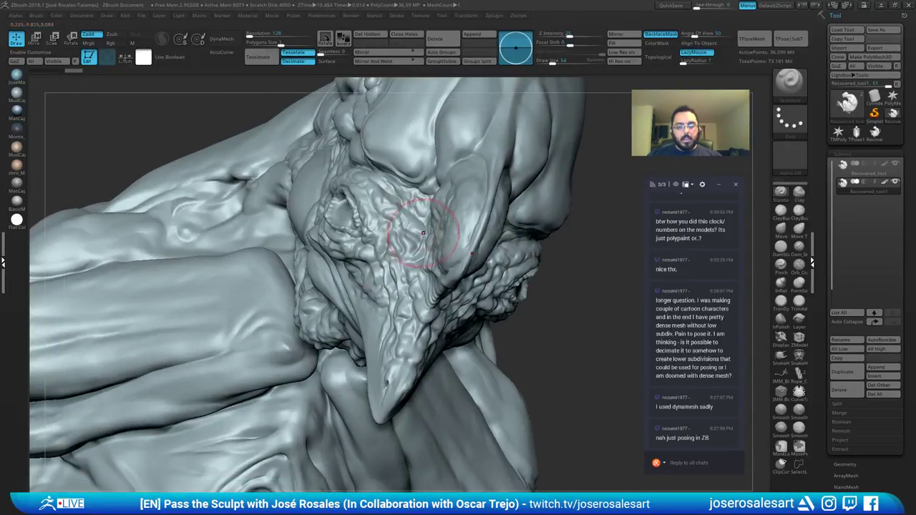
ctrl+right_drag(342, 222, 281, 286)
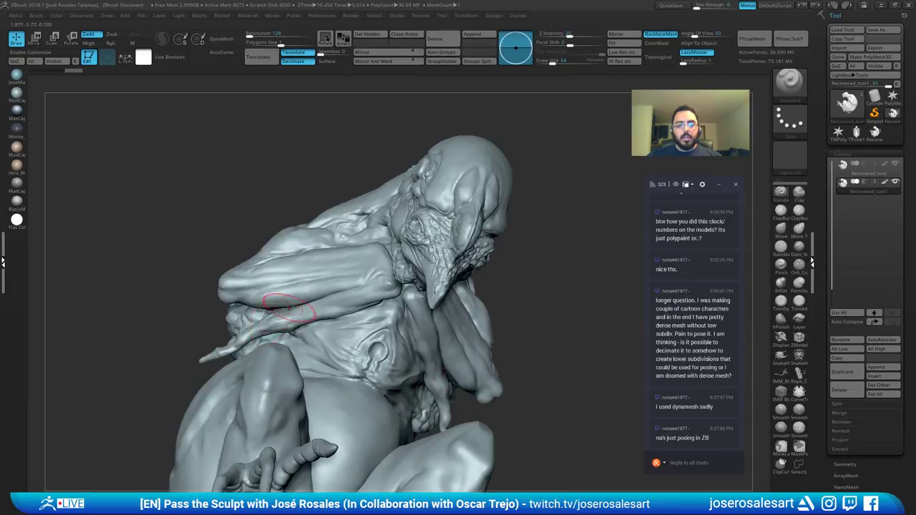
right_drag(215, 275, 280, 265)
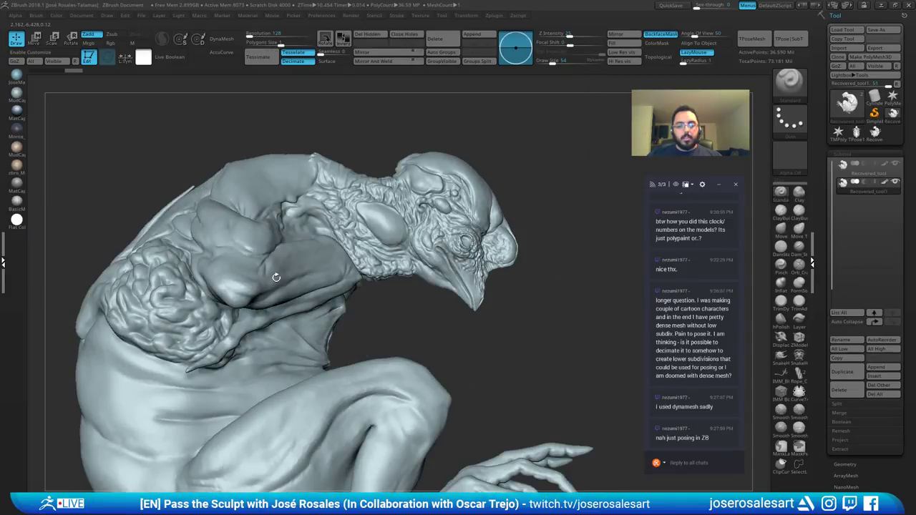
drag(276, 277, 364, 195)
alt+right_drag(395, 296, 268, 353)
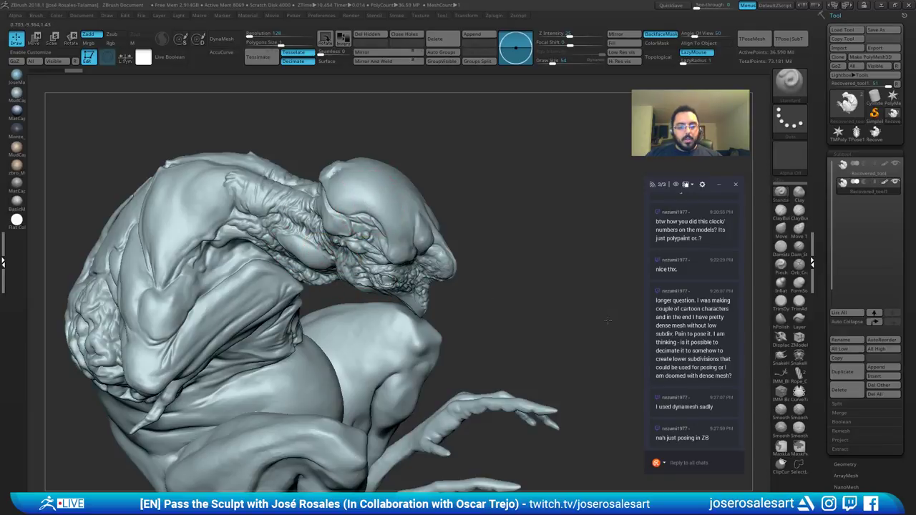
mouse_move(515, 282)
ctrl+right_down()
mouse_move(497, 223)
mouse_move(459, 212)
ctrl+right_up()
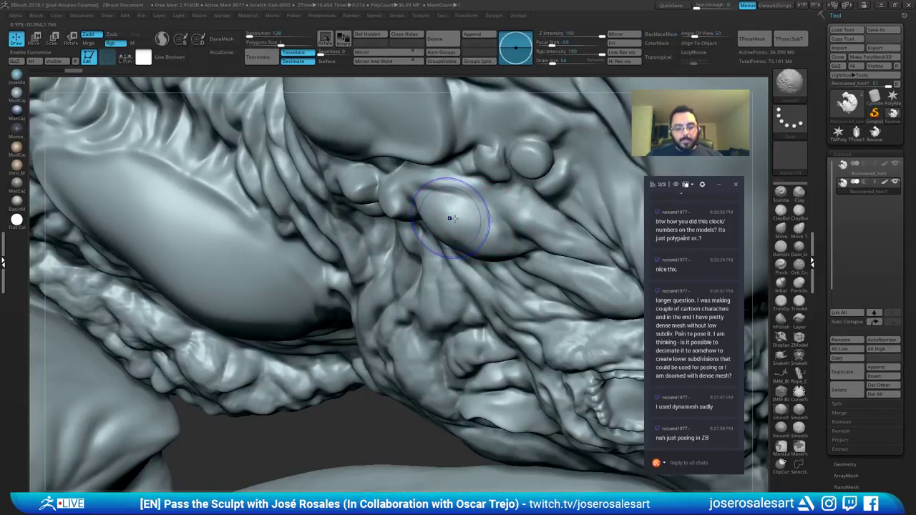
Step: Show the polyframe to examine the duplicate's mesh density around the cheek folds, and hide it to check the shaded head
key(shift+f)
drag(420, 221, 520, 254)
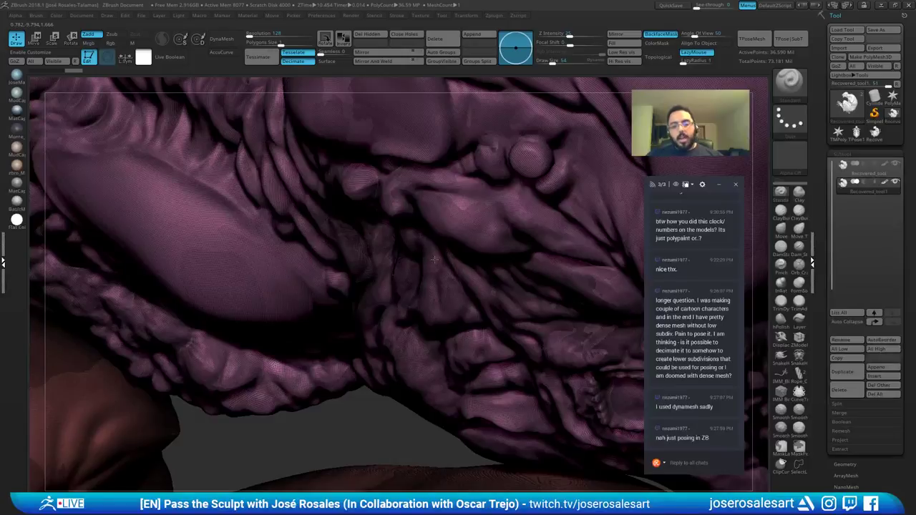
ctrl+right_drag(435, 260, 444, 236)
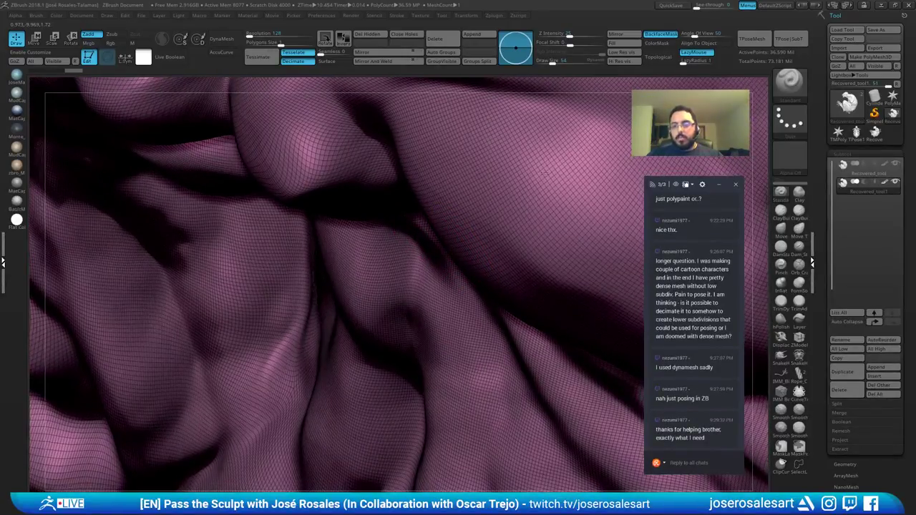
key(d)
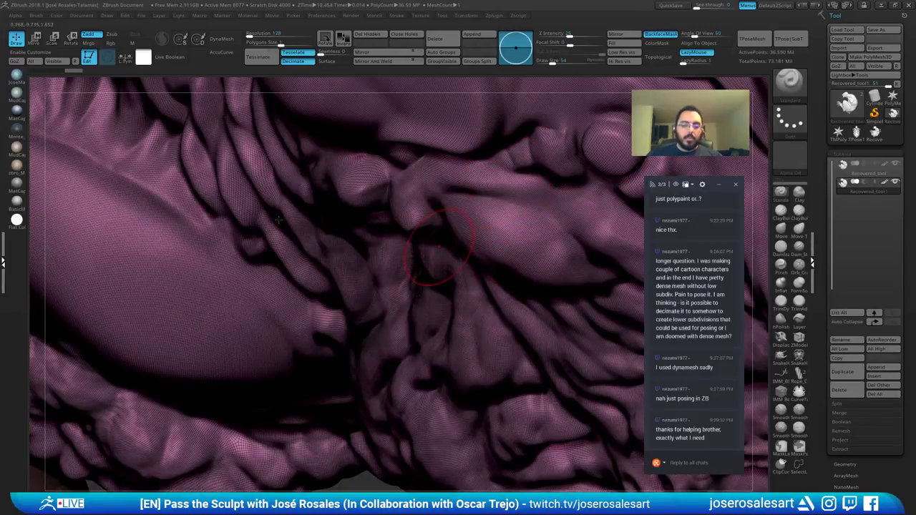
alt+right_drag(295, 223, 287, 220)
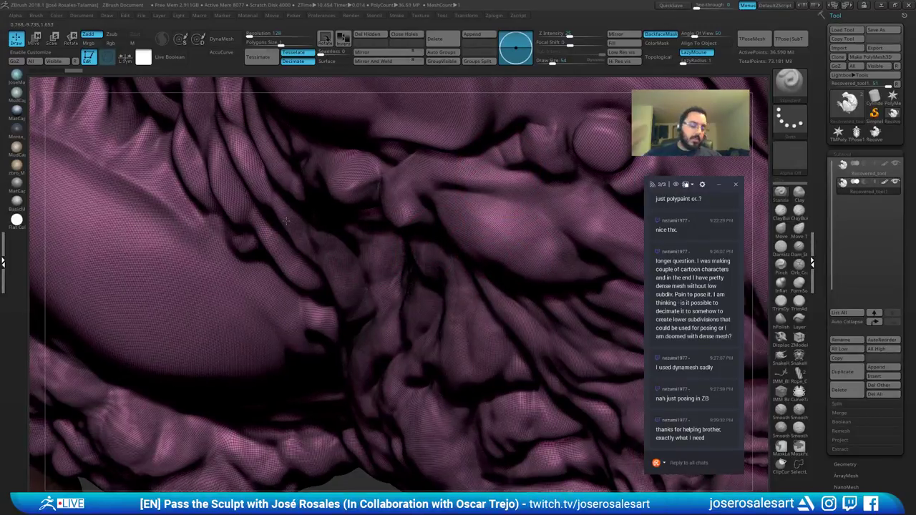
key(p)
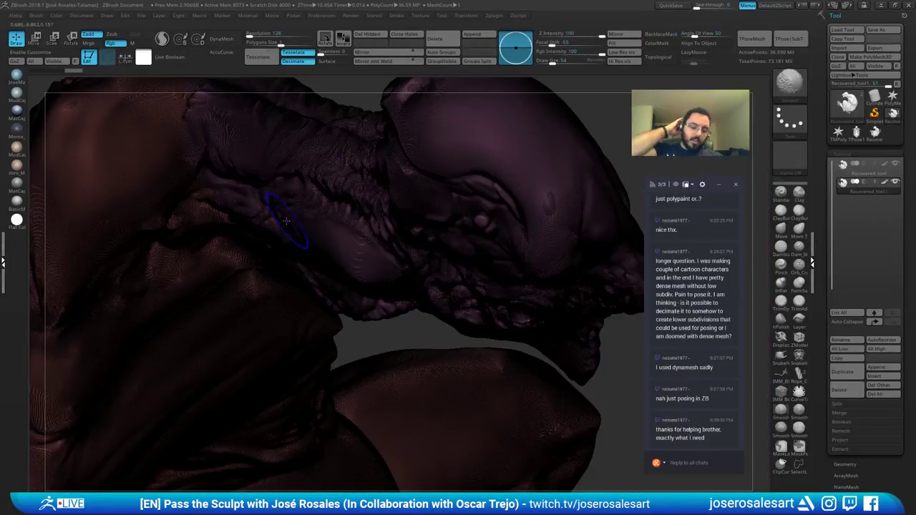
key(shift+f)
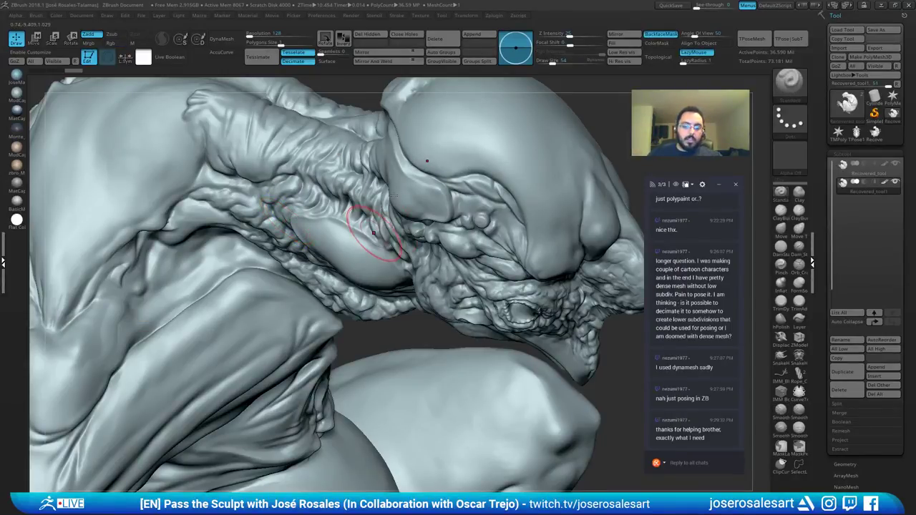
mouse_move(377, 242)
right_down()
mouse_move(346, 276)
mouse_move(235, 278)
right_up()
right_drag(397, 173, 421, 159)
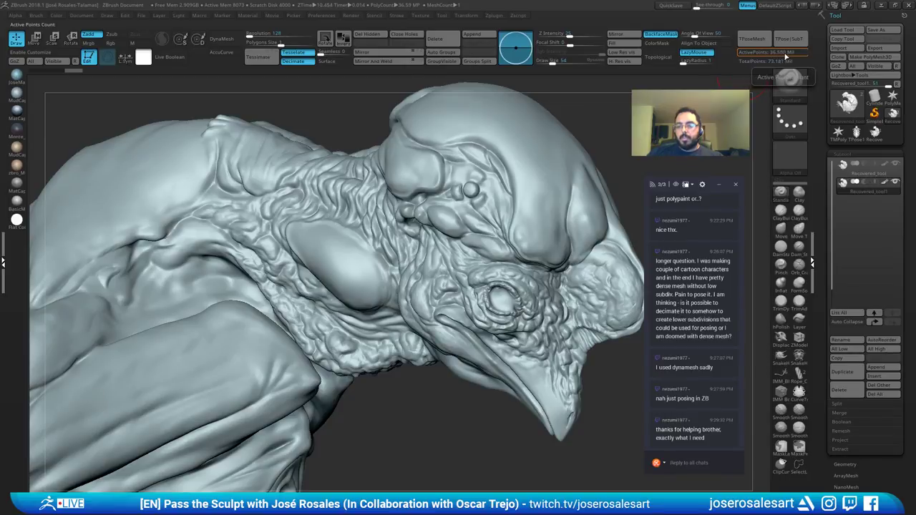
Step: Alternate between the original creature subtool and its duplicate to compare their surface detail on the head and body
mouse_move(348, 220)
right_down()
mouse_move(358, 227)
mouse_move(296, 263)
mouse_move(245, 179)
right_up()
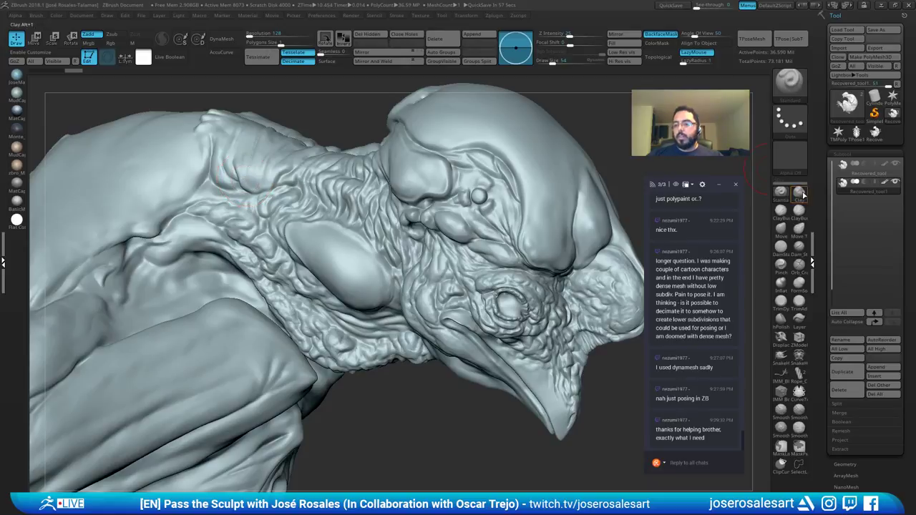
click(851, 173)
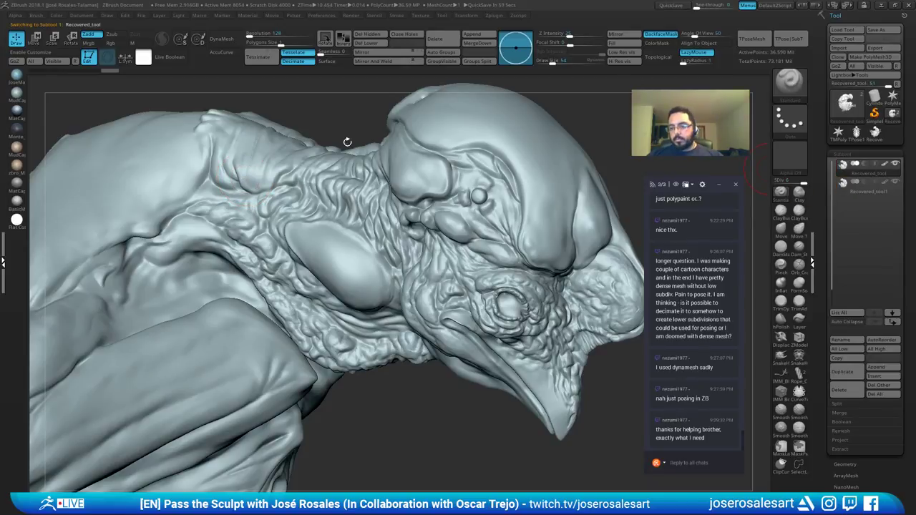
right_drag(311, 184, 240, 195)
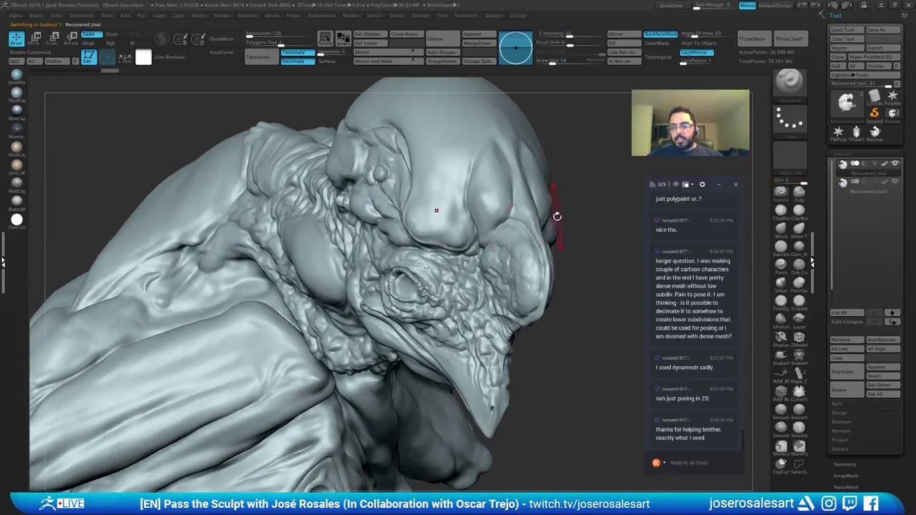
mouse_move(556, 215)
right_down()
mouse_move(424, 194)
mouse_move(421, 203)
mouse_move(358, 164)
mouse_move(403, 198)
mouse_move(368, 173)
right_up()
mouse_move(402, 200)
right_down()
mouse_move(393, 247)
mouse_move(433, 244)
right_up()
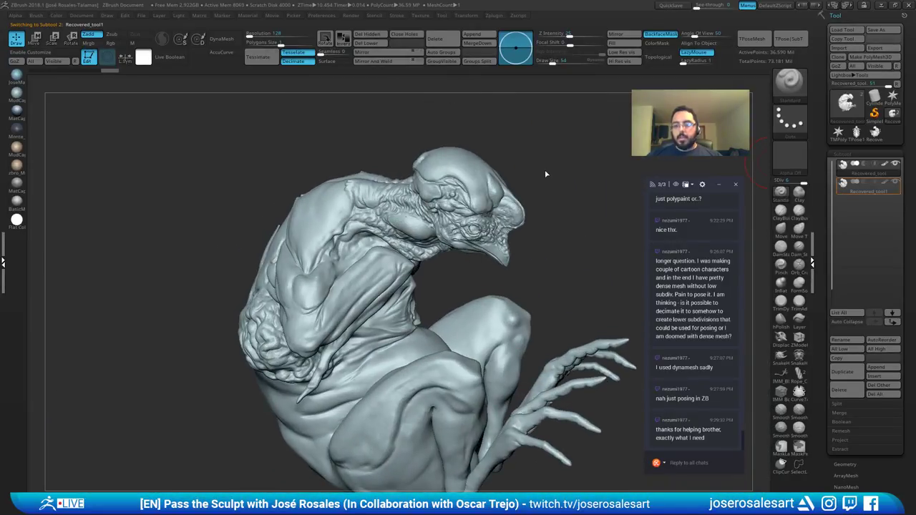
mouse_move(372, 233)
right_down()
mouse_move(462, 247)
mouse_move(355, 221)
right_up()
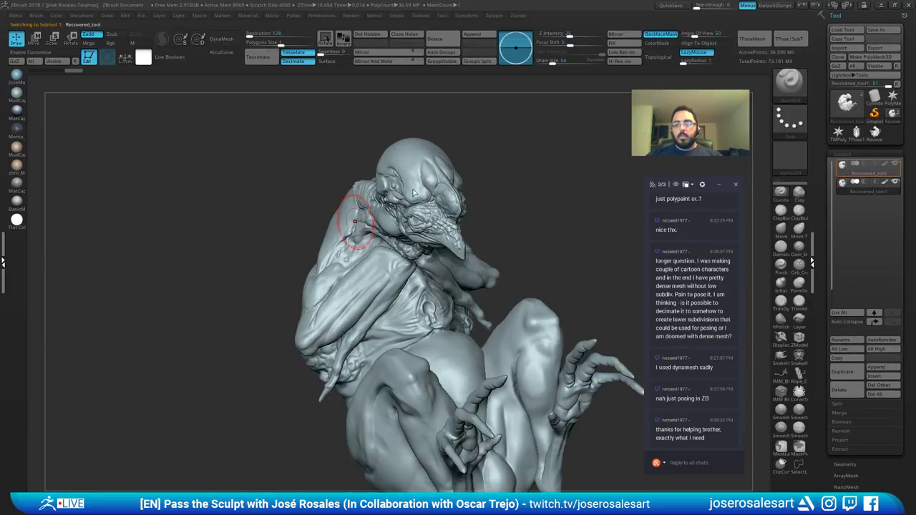
mouse_move(414, 192)
ctrl+right_down()
mouse_move(458, 215)
mouse_move(376, 204)
mouse_move(384, 170)
ctrl+right_up()
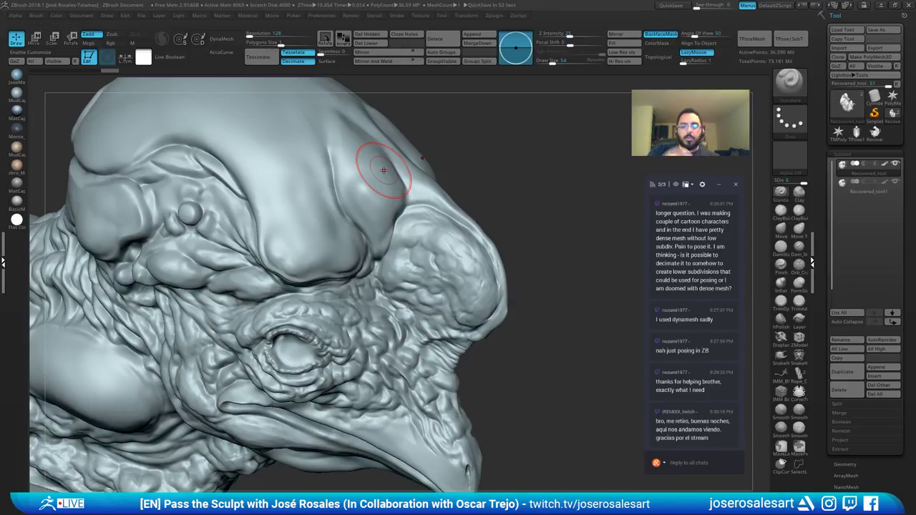
Step: Examine the original creature's forehead, brow folds, eye area and beak base at close range
mouse_move(299, 184)
alt+right_down()
mouse_move(405, 184)
mouse_move(405, 235)
mouse_move(373, 207)
alt+right_up()
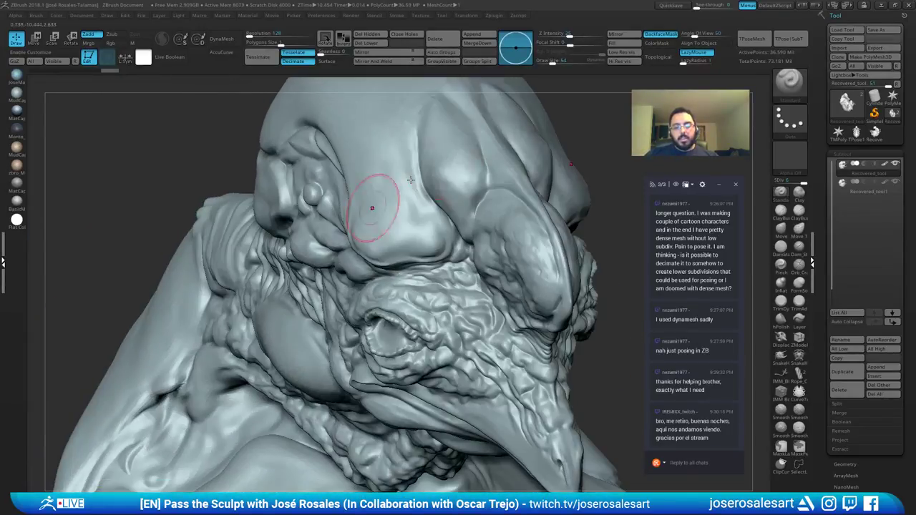
mouse_move(424, 172)
alt+right_down()
mouse_move(403, 246)
mouse_move(451, 233)
alt+right_up()
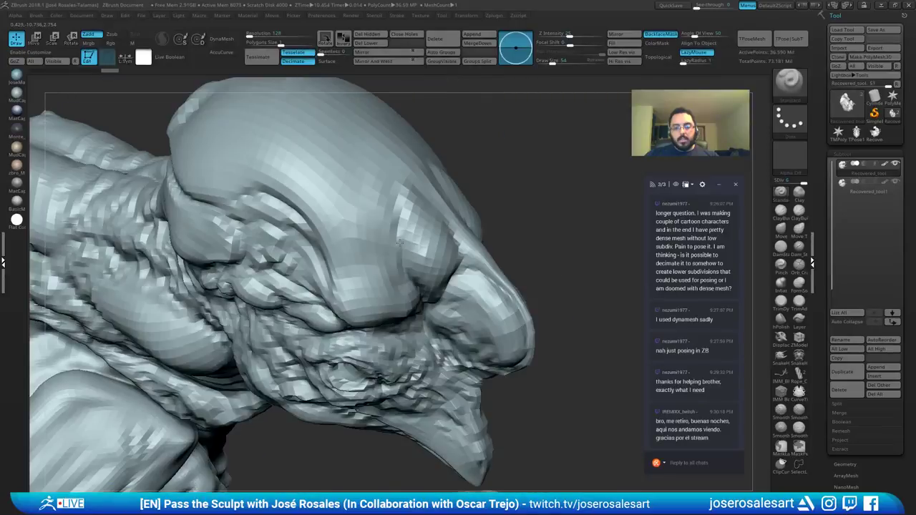
mouse_move(399, 208)
ctrl+right_down()
mouse_move(434, 246)
mouse_move(425, 245)
mouse_move(471, 246)
mouse_move(446, 240)
mouse_move(467, 243)
mouse_move(464, 233)
ctrl+right_up()
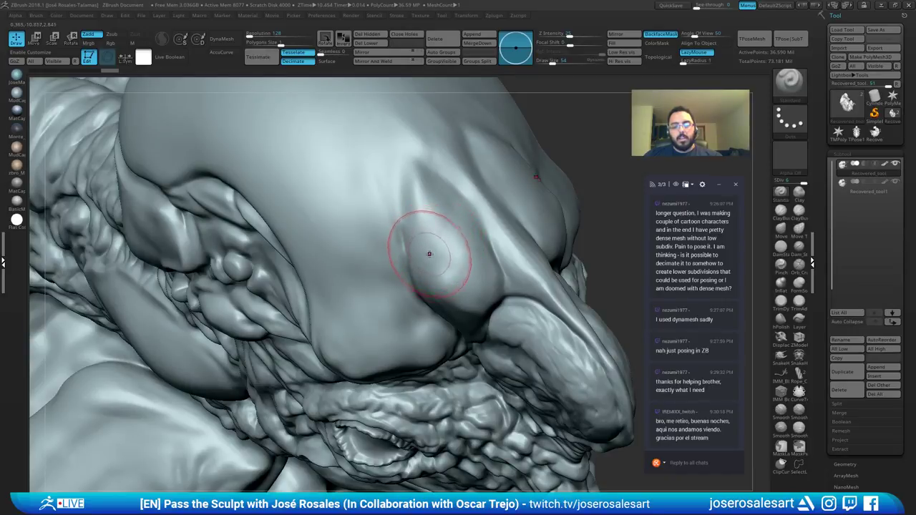
mouse_move(420, 280)
right_down()
mouse_move(453, 252)
mouse_move(434, 250)
mouse_move(439, 244)
mouse_move(417, 262)
mouse_move(240, 215)
right_up()
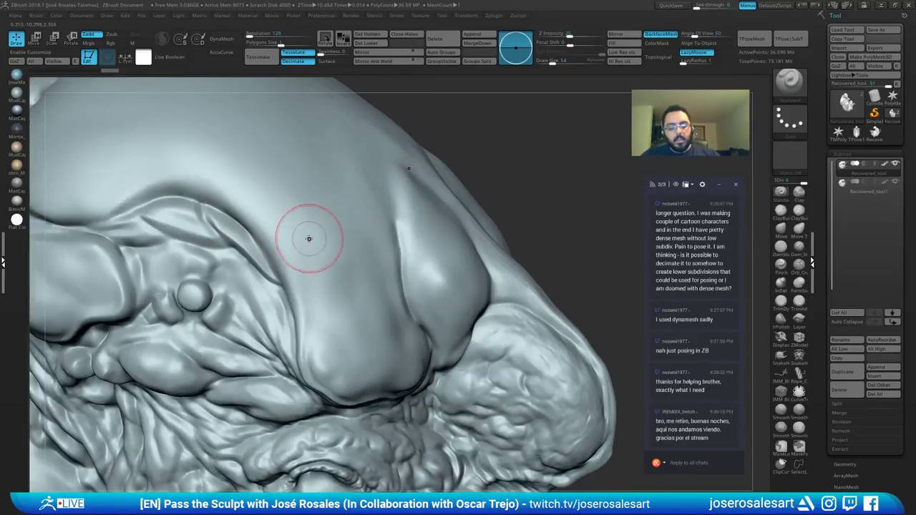
mouse_move(309, 238)
right_down()
mouse_move(597, 222)
mouse_move(766, 187)
right_up()
mouse_move(348, 253)
right_down()
mouse_move(149, 223)
mouse_move(247, 199)
right_up()
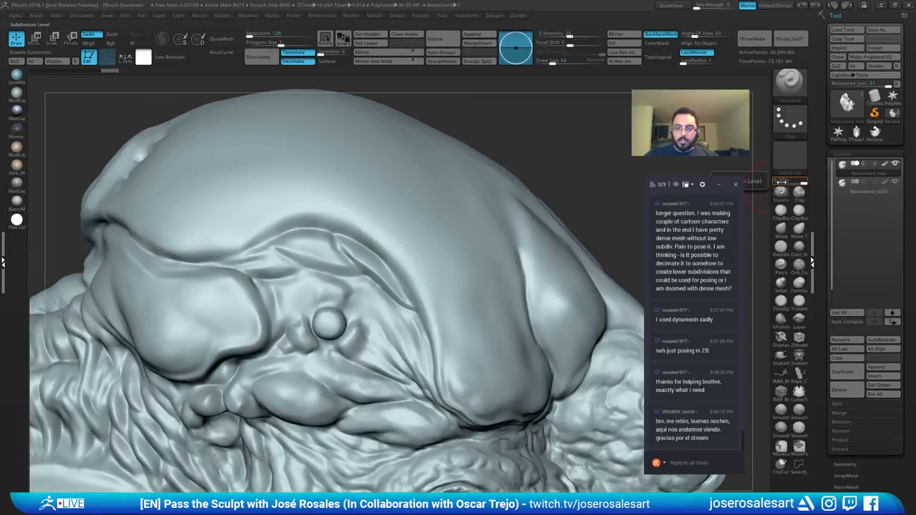
mouse_move(344, 260)
right_down()
mouse_move(148, 208)
mouse_move(331, 229)
mouse_move(342, 201)
mouse_move(307, 172)
mouse_move(366, 228)
mouse_move(308, 251)
right_up()
mouse_move(466, 302)
right_down()
mouse_move(437, 282)
mouse_move(434, 252)
mouse_move(433, 262)
mouse_move(420, 260)
mouse_move(430, 244)
mouse_move(419, 239)
right_up()
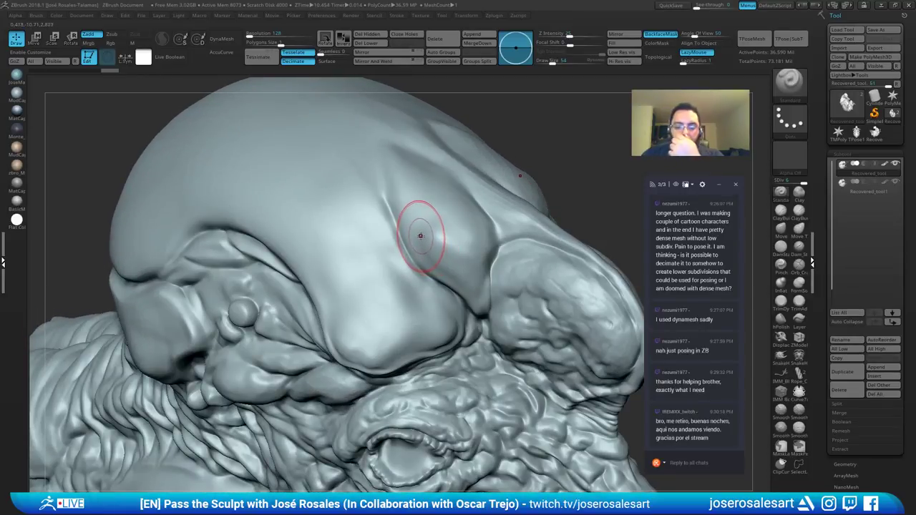
mouse_move(491, 262)
right_down()
mouse_move(479, 264)
mouse_move(478, 255)
right_up()
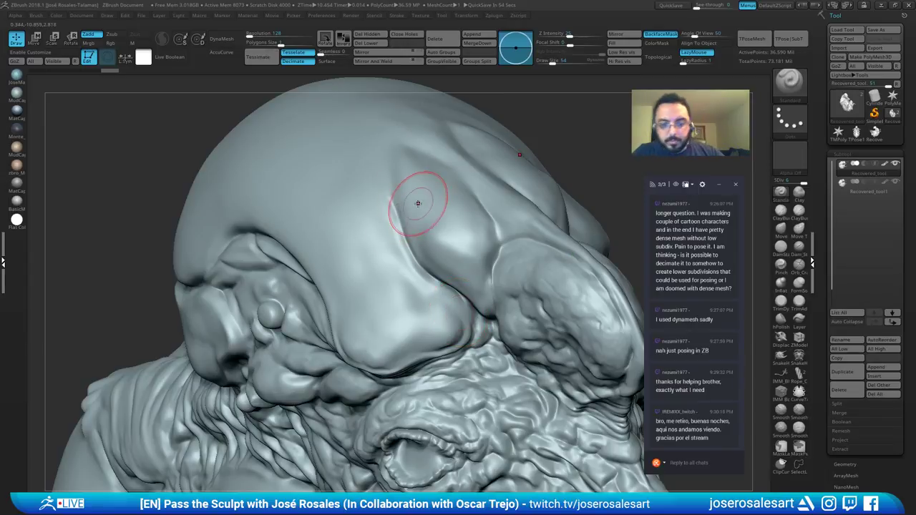
Step: Examine the back of the original creature's skull, its neck wrinkles and cheek folds, and the face from the front
mouse_move(375, 237)
right_down()
mouse_move(407, 235)
mouse_move(250, 247)
mouse_move(275, 251)
mouse_move(268, 254)
mouse_move(279, 208)
mouse_move(223, 218)
mouse_move(247, 231)
mouse_move(289, 179)
right_up()
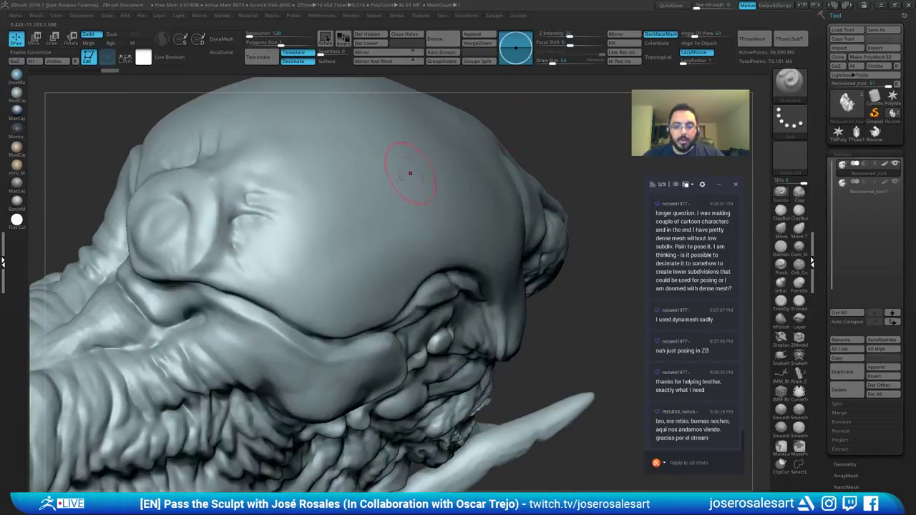
right_drag(408, 174, 336, 251)
mouse_move(241, 405)
right_down()
mouse_move(445, 358)
mouse_move(507, 320)
mouse_move(497, 278)
mouse_move(342, 276)
mouse_move(344, 262)
right_up()
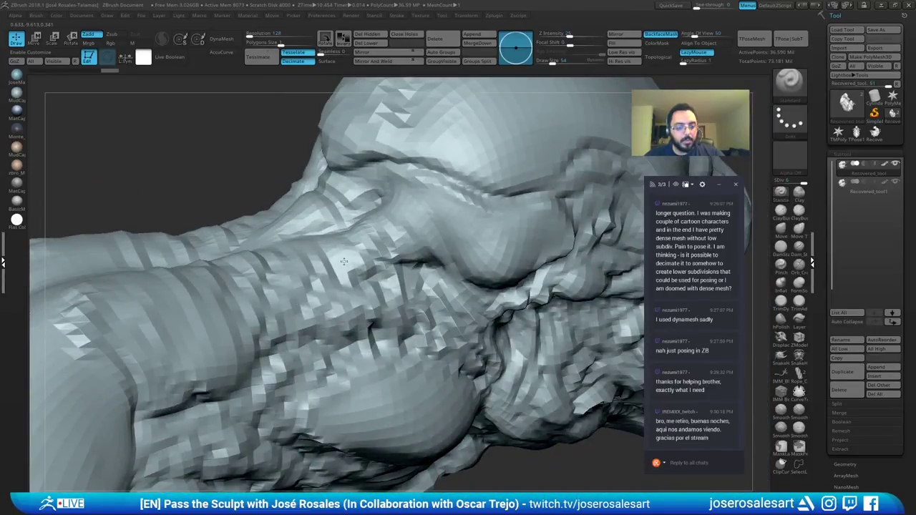
mouse_move(344, 262)
right_down()
mouse_move(309, 219)
mouse_move(315, 227)
right_up()
right_drag(319, 272, 343, 268)
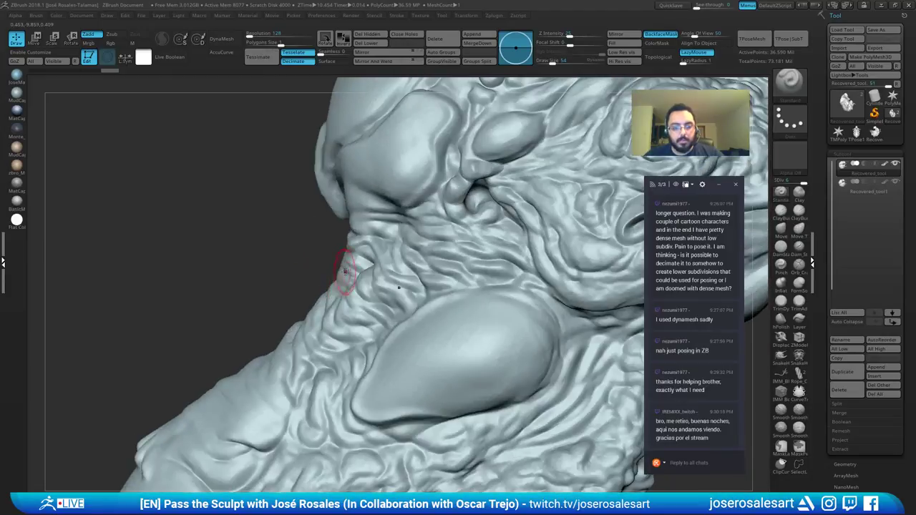
mouse_move(395, 248)
ctrl+right_down()
mouse_move(462, 262)
mouse_move(415, 245)
mouse_move(458, 278)
ctrl+right_up()
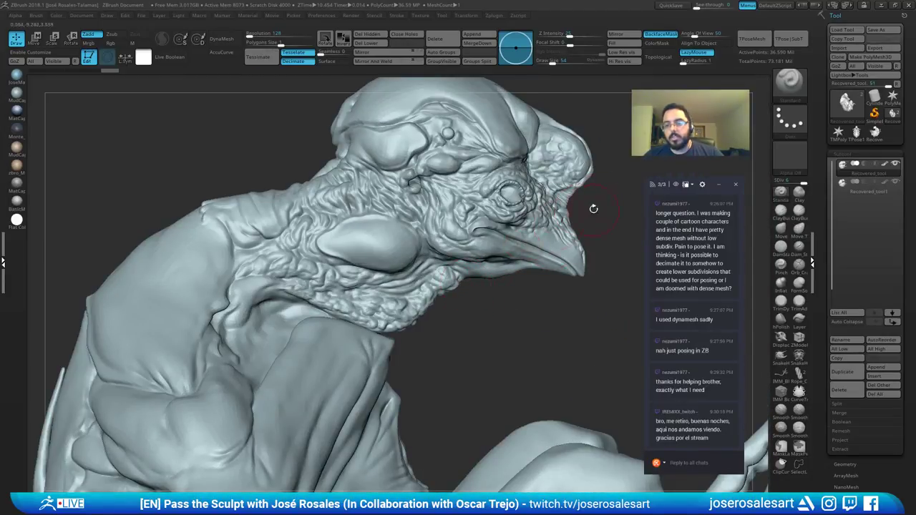
mouse_move(538, 244)
alt+right_down()
mouse_move(480, 270)
mouse_move(451, 265)
mouse_move(595, 219)
alt+right_up()
mouse_move(538, 260)
right_down()
mouse_move(472, 269)
mouse_move(438, 258)
right_up()
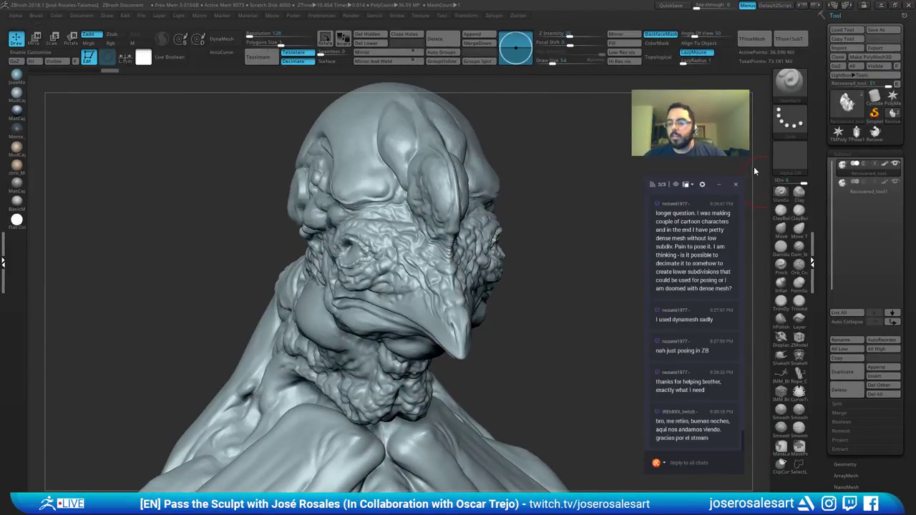
Step: Check the TPose mesh and make the multi-part creature tool Recovered_tool_1 the active tool
click(855, 138)
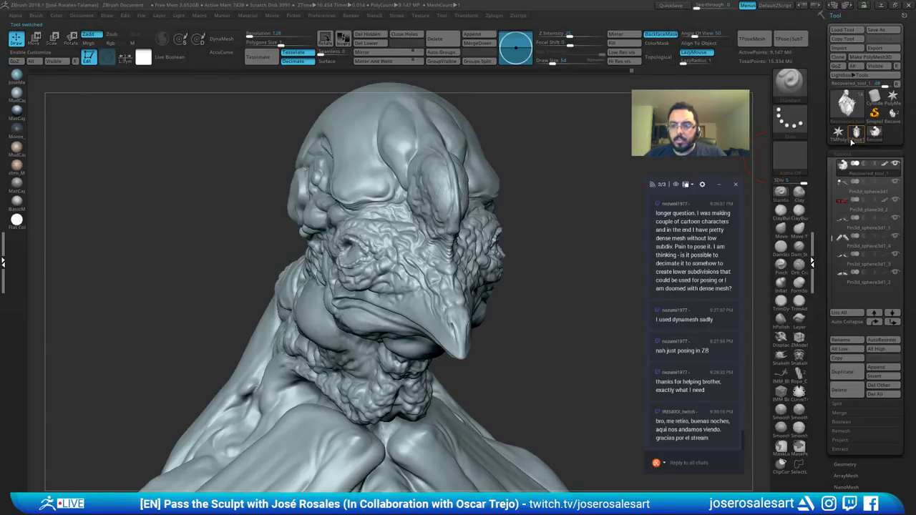
right_drag(455, 193, 609, 116)
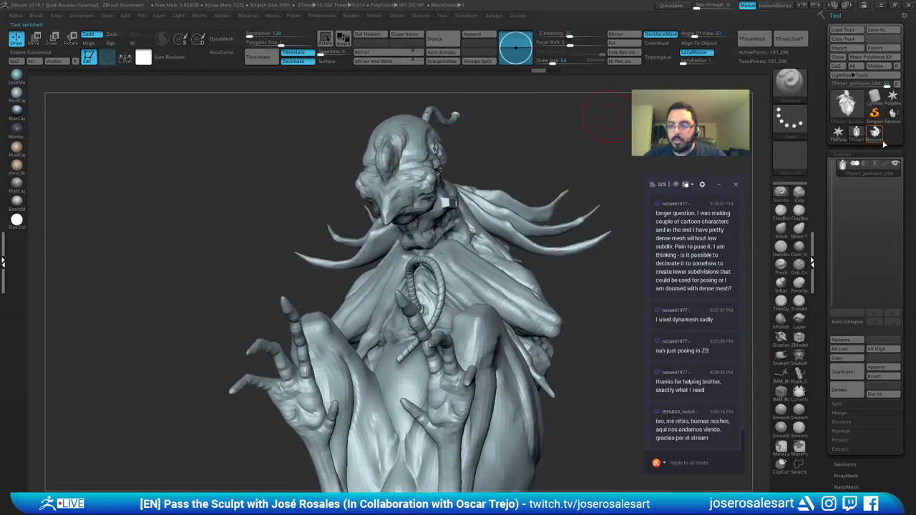
right_drag(416, 184, 308, 180)
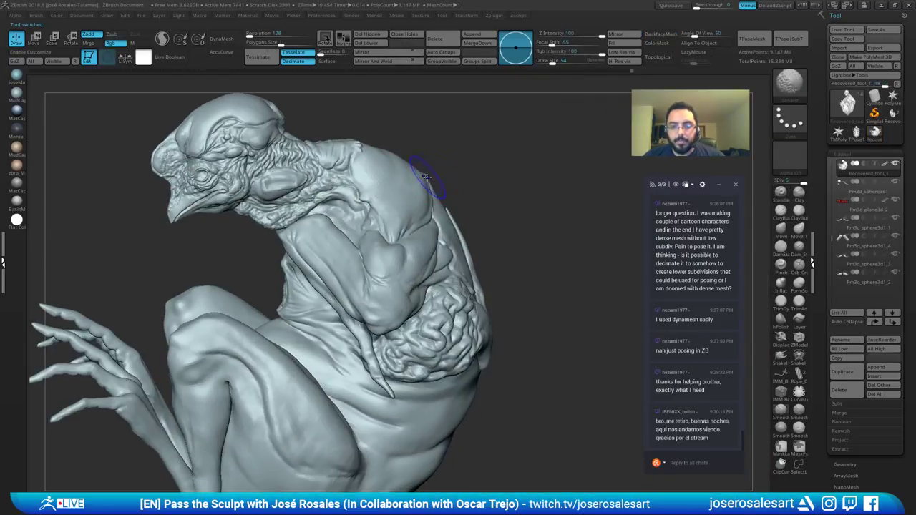
right_drag(454, 134, 454, 238)
Step: Select the Pm3d_sphere3d1_2 subtool and show its polyframe to examine the mesh topology up close
alt+click(434, 116)
key(f)
key(shift+s)
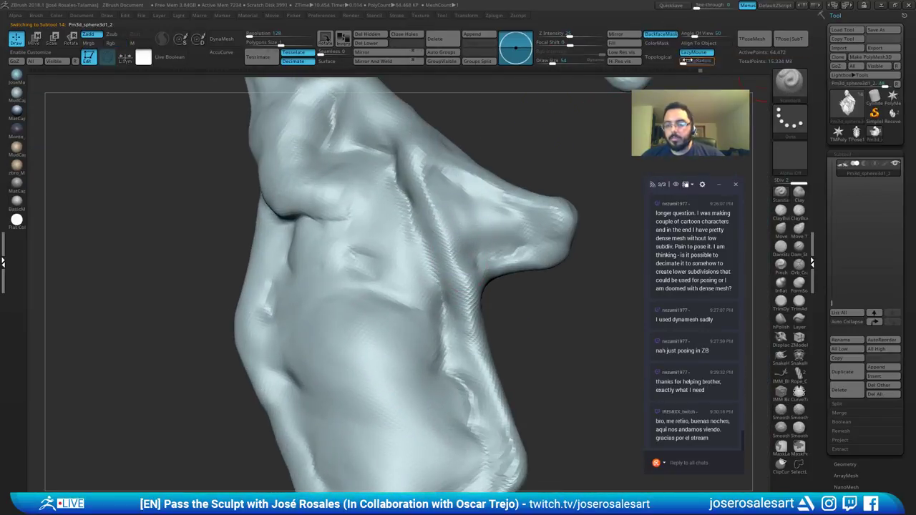
key(shift+f)
ctrl+right_drag(403, 229, 461, 234)
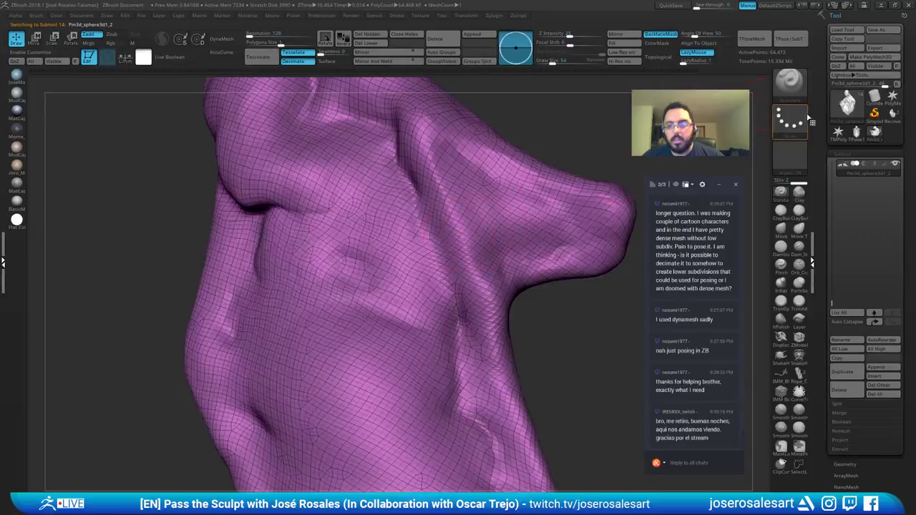
Step: Hide the wireframe, set the draw size to 39 and sculpt a short stroke on the isolated fin pieces
key(shift+f)
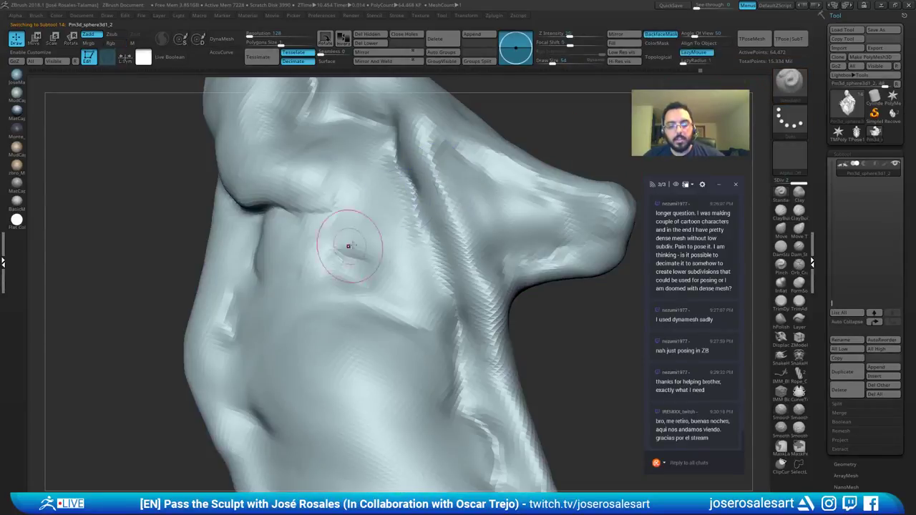
mouse_move(348, 246)
ctrl+right_down()
mouse_move(363, 213)
mouse_move(422, 228)
ctrl+right_up()
key(s)
drag(426, 227, 422, 228)
mouse_move(482, 149)
alt+right_down()
mouse_move(362, 205)
mouse_move(368, 146)
alt+right_up()
mouse_move(369, 147)
right_down()
mouse_move(394, 168)
mouse_move(365, 171)
mouse_move(429, 218)
mouse_move(379, 196)
mouse_move(433, 199)
mouse_move(369, 267)
mouse_move(419, 147)
mouse_move(497, 220)
mouse_move(538, 231)
mouse_move(339, 243)
right_up()
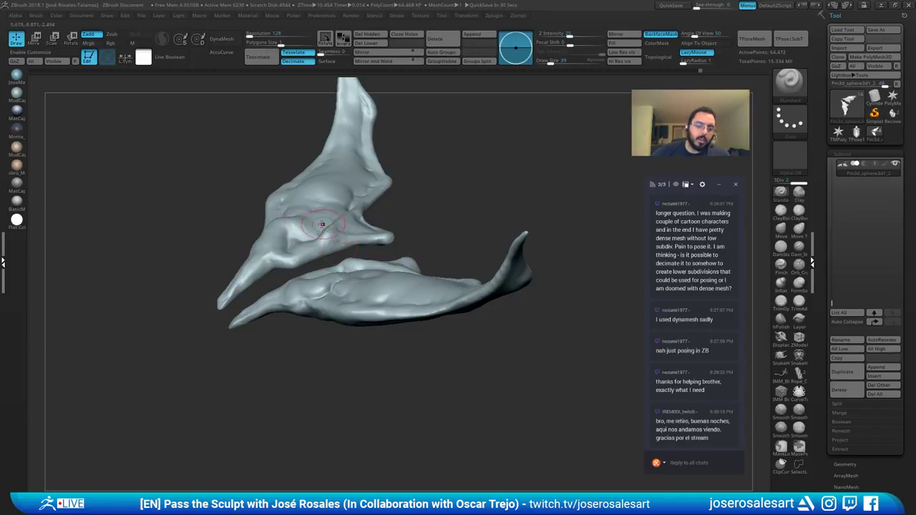
drag(332, 259, 335, 273)
right_drag(371, 270, 392, 235)
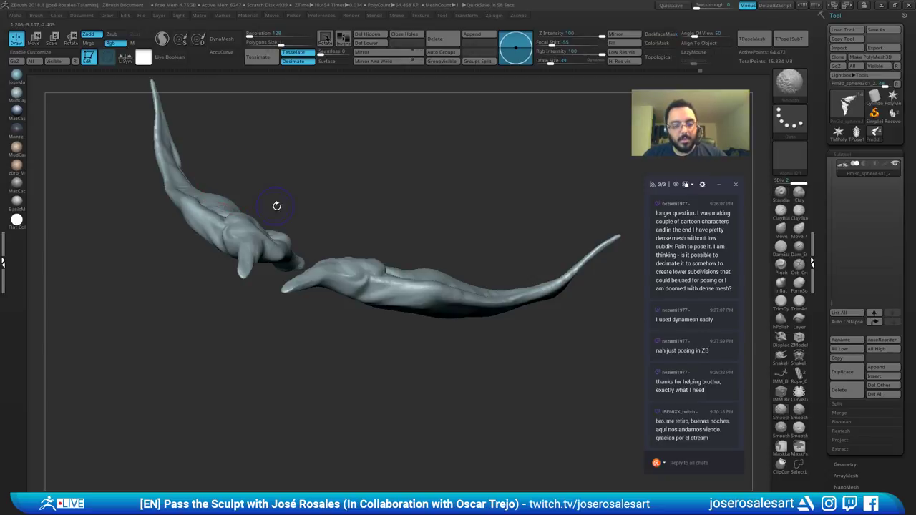
Step: Bring the whole creature back into view and examine it from the side and the front
ctrl+shift+click(277, 204)
mouse_move(276, 204)
right_down()
mouse_move(352, 194)
mouse_move(263, 177)
mouse_move(286, 150)
mouse_move(312, 194)
mouse_move(353, 154)
right_up()
right_drag(312, 190, 372, 183)
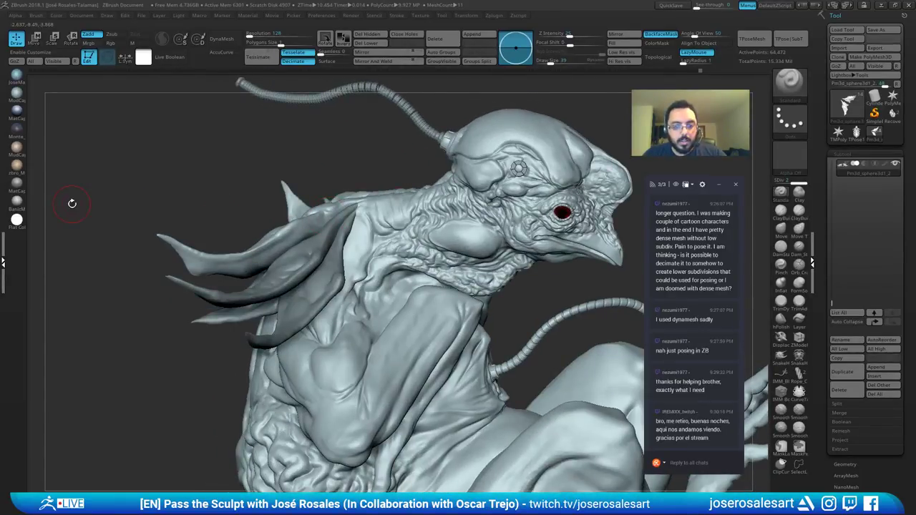
ctrl+right_drag(308, 213, 423, 188)
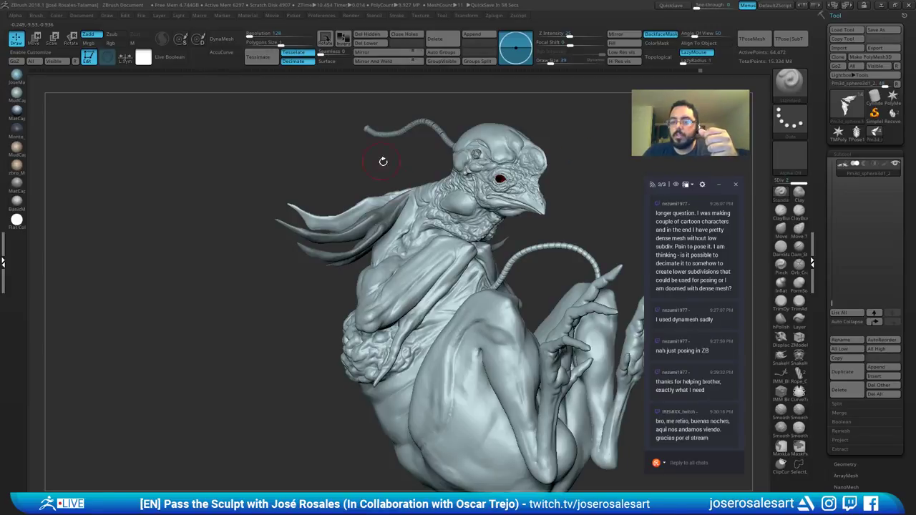
mouse_move(383, 162)
right_down()
mouse_move(319, 226)
mouse_move(339, 270)
right_up()
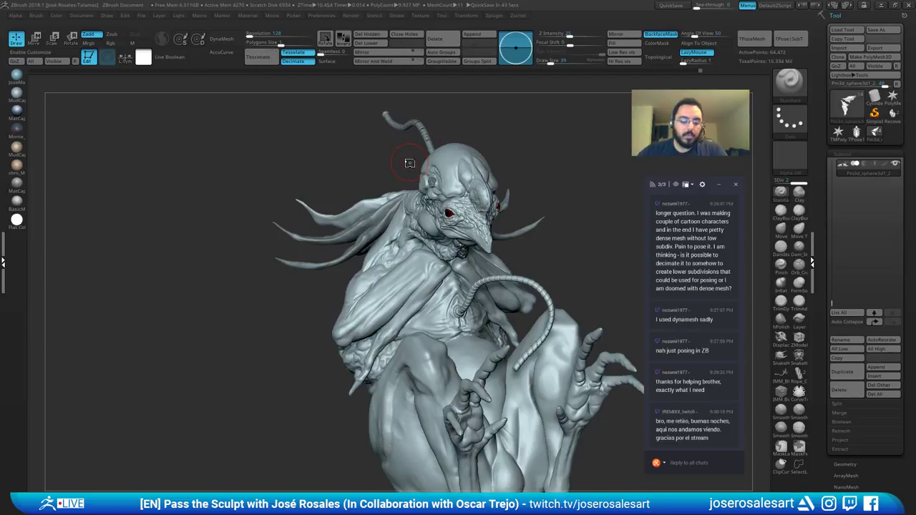
Step: Select the body subtool Recovered_tool_1, show its wireframe and lower it four levels to its lowest subdivision
alt+click(422, 249)
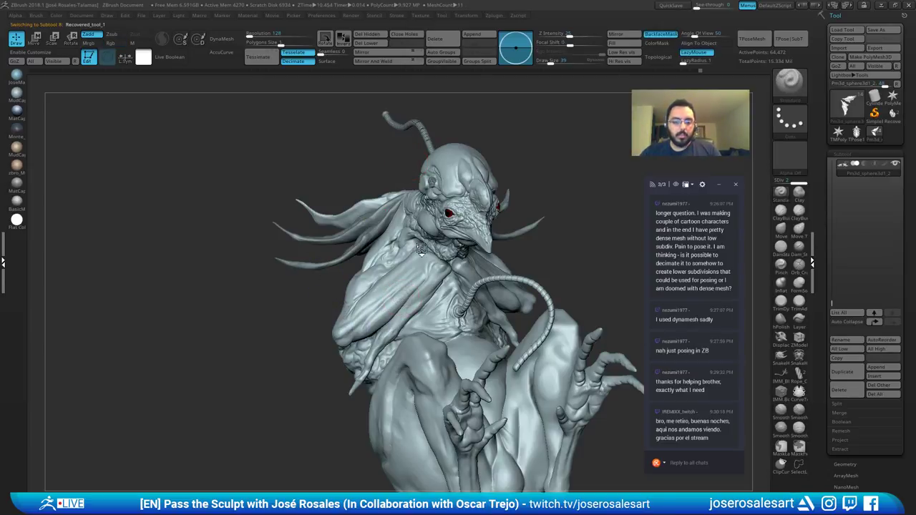
right_drag(421, 248, 482, 241)
key(shift+f)
right_drag(387, 272, 303, 240)
key(shift+d)
key(shift+d)
key(shift+d)
key(shift+d)
alt+right_drag(156, 383, 356, 248)
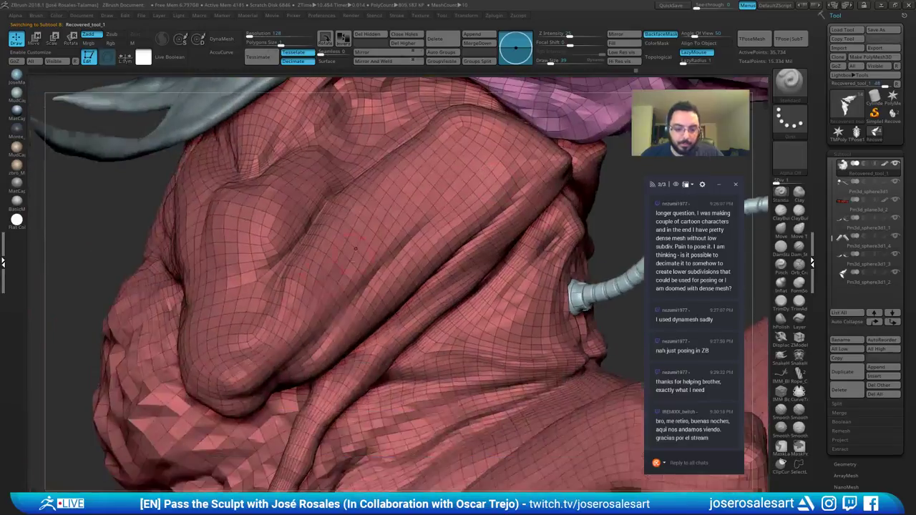
Step: Examine the body's topology from both sides and raise its mesh by two subdivision levels
right_drag(349, 405, 93, 365)
right_drag(401, 343, 300, 343)
right_drag(731, 241, 373, 229)
right_drag(580, 209, 454, 222)
key(d)
key(d)
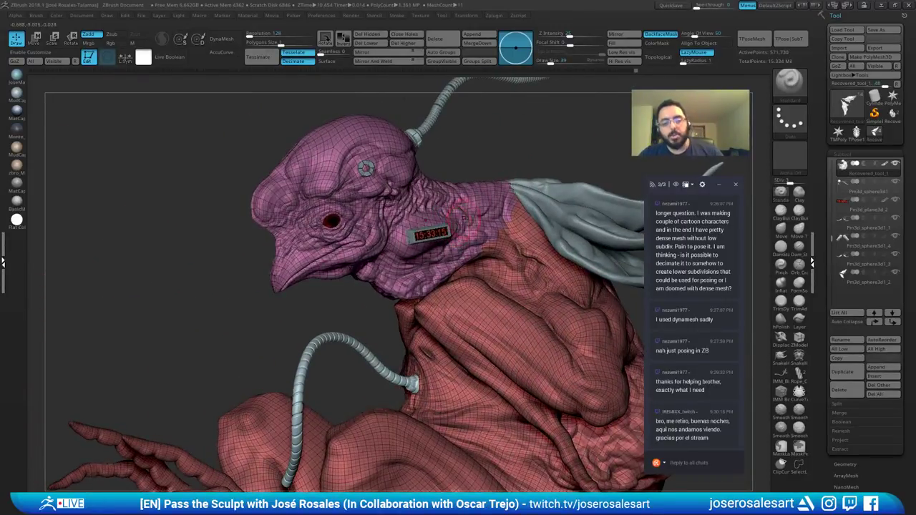
Step: Hide the wireframe, raise the body to subdivision level 5 and examine the head and torso surface
key(shift+f)
right_drag(426, 230, 612, 215)
ctrl+right_drag(459, 216, 530, 186)
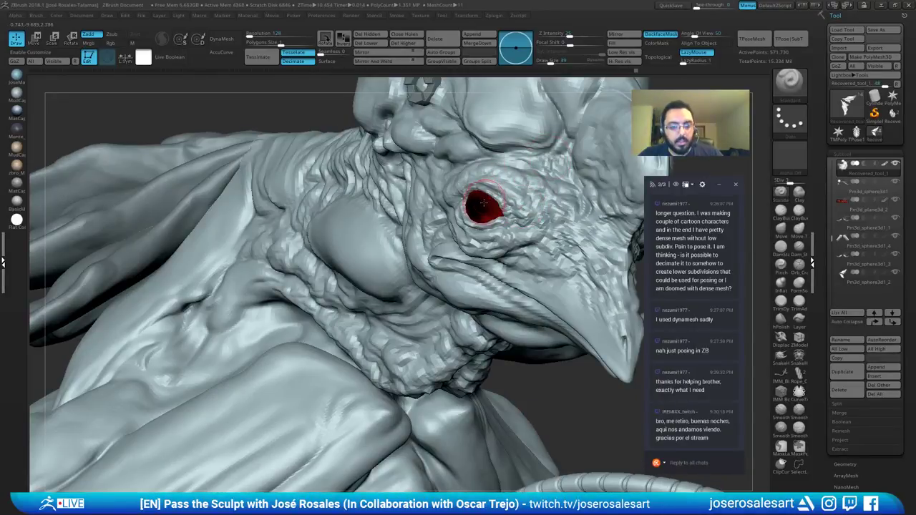
key(d)
key(d)
ctrl+right_drag(448, 199, 344, 215)
right_drag(401, 204, 313, 196)
right_drag(380, 147, 454, 244)
alt+right_drag(463, 275, 429, 235)
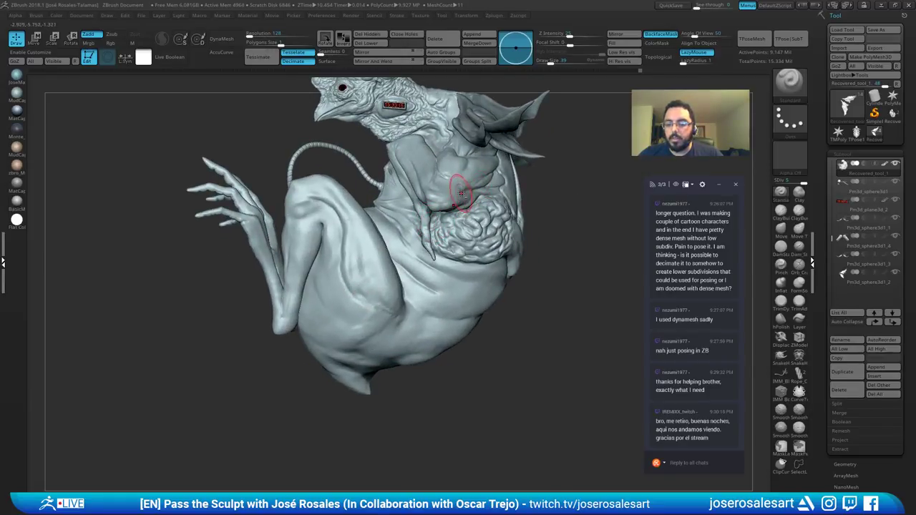
Step: Append a Sphere3D primitive to the creature as a new subtool
right_drag(460, 184, 445, 258)
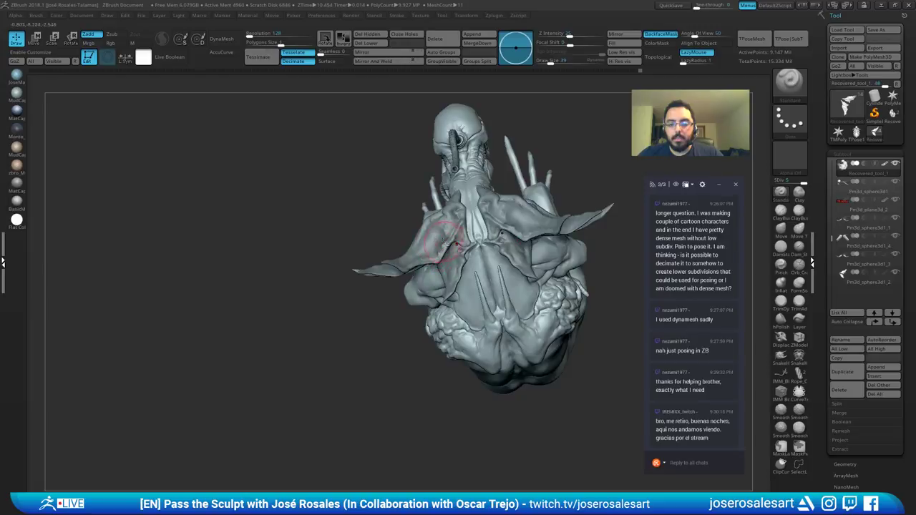
right_drag(418, 287, 377, 301)
key(a)
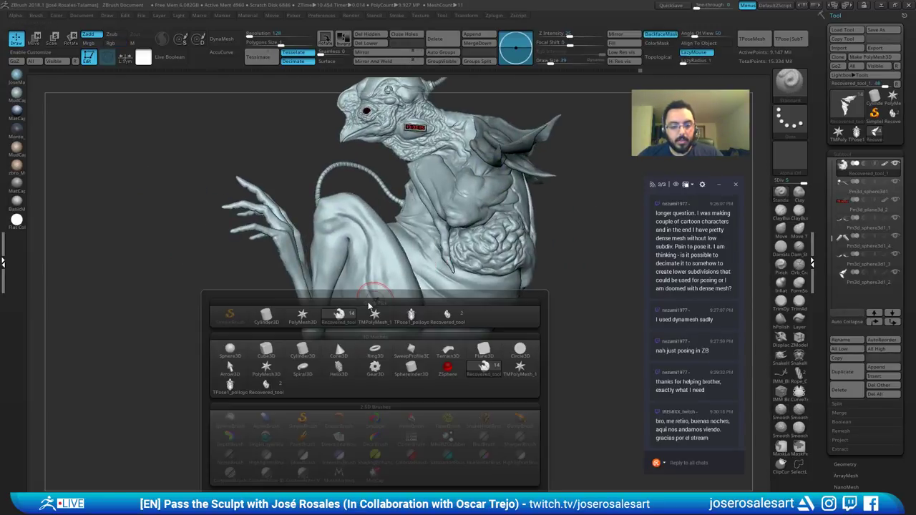
click(247, 348)
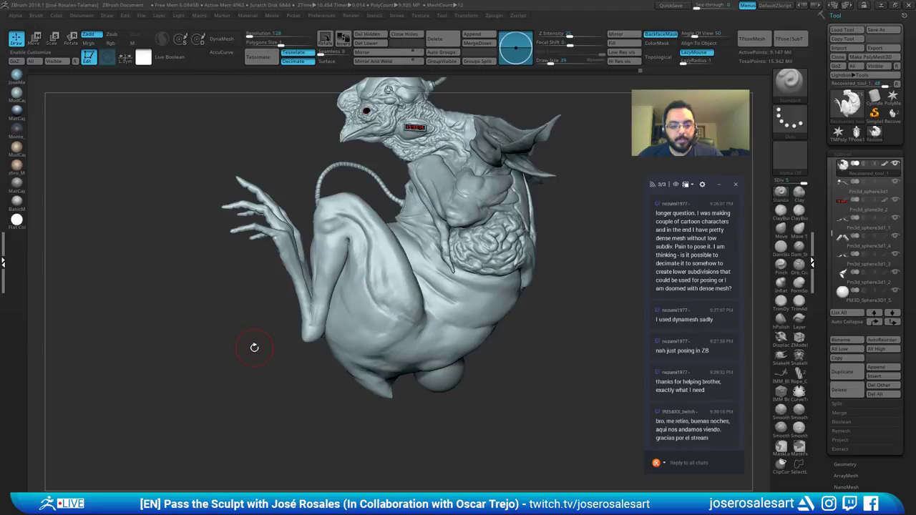
Step: Select the new sphere and move it sideways and up so it sits beside the creature's body
alt+click(444, 377)
key(w)
shift+right_drag(441, 364, 458, 330)
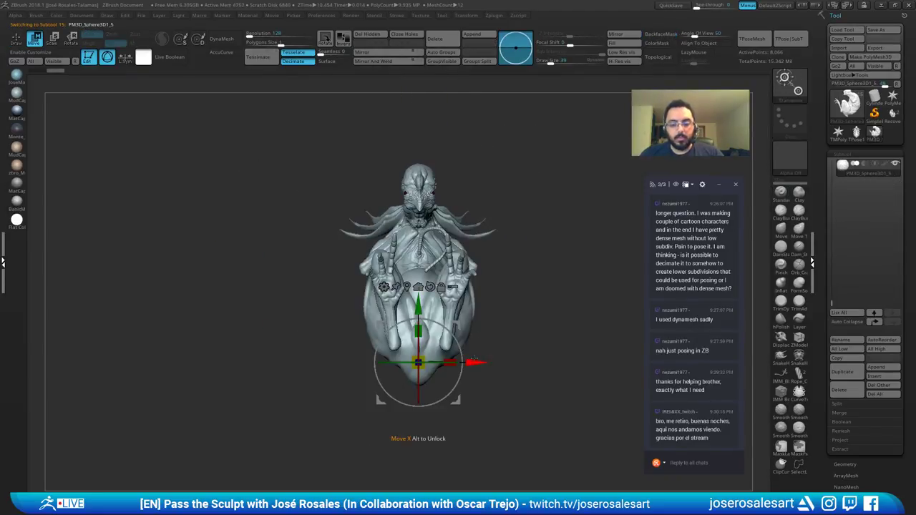
drag(476, 362, 538, 362)
drag(481, 307, 480, 269)
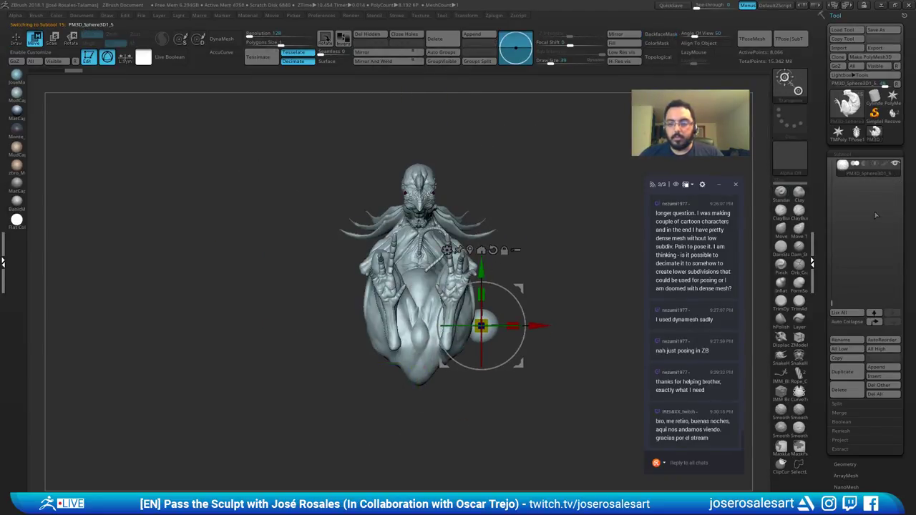
Step: Switch to the separate two-part Recovered_tool, delete both of its subtools and return to the creature's tool
click(891, 111)
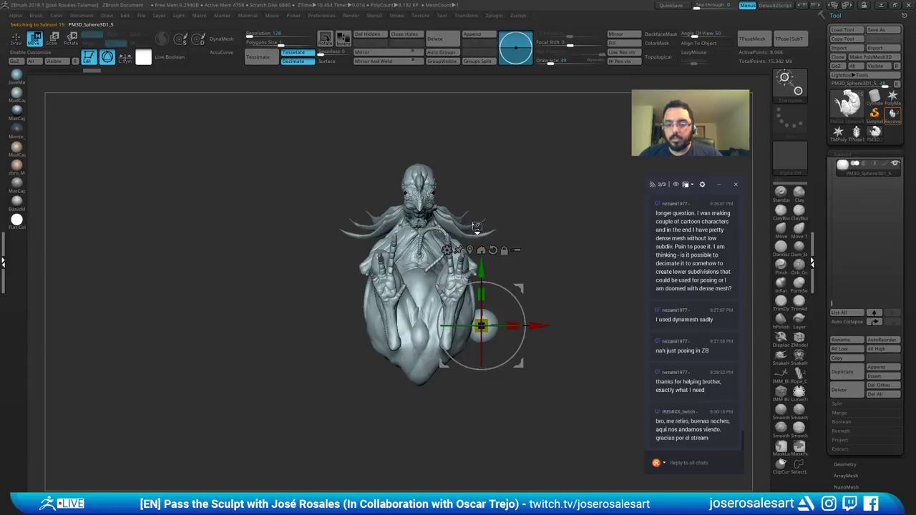
click(839, 392)
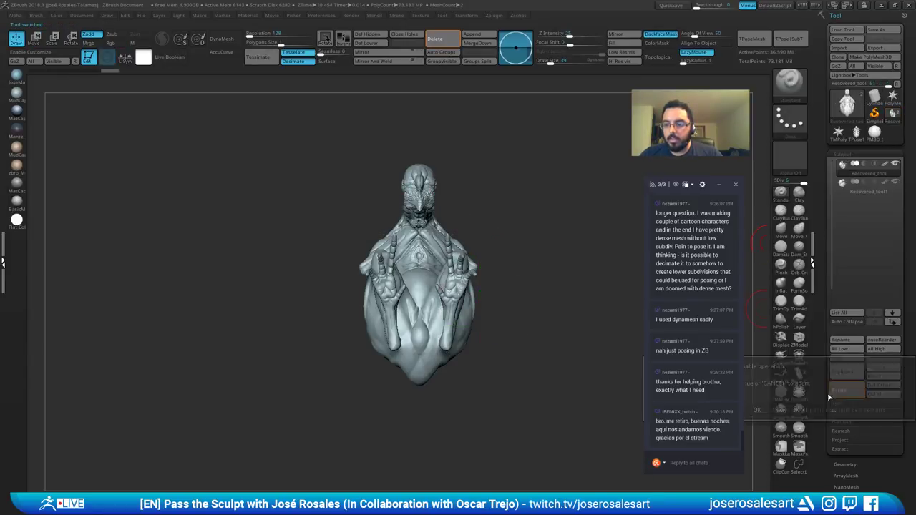
click(779, 411)
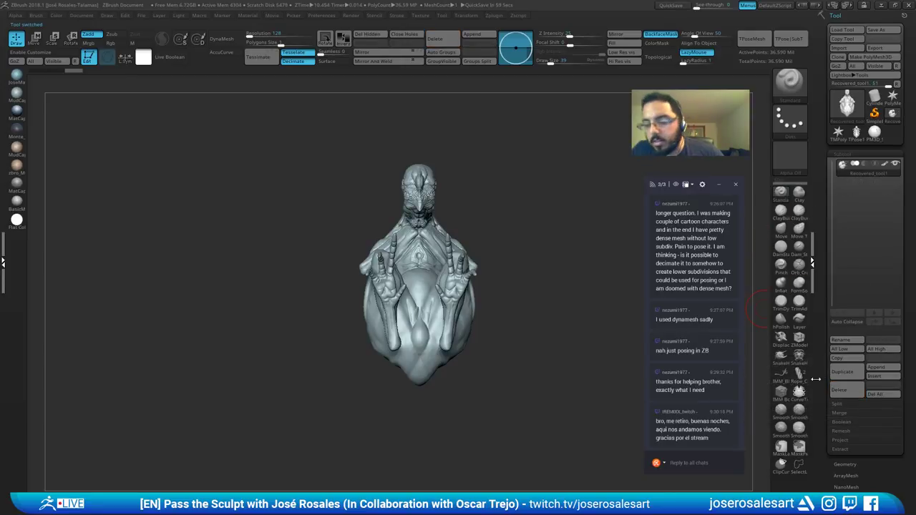
click(841, 391)
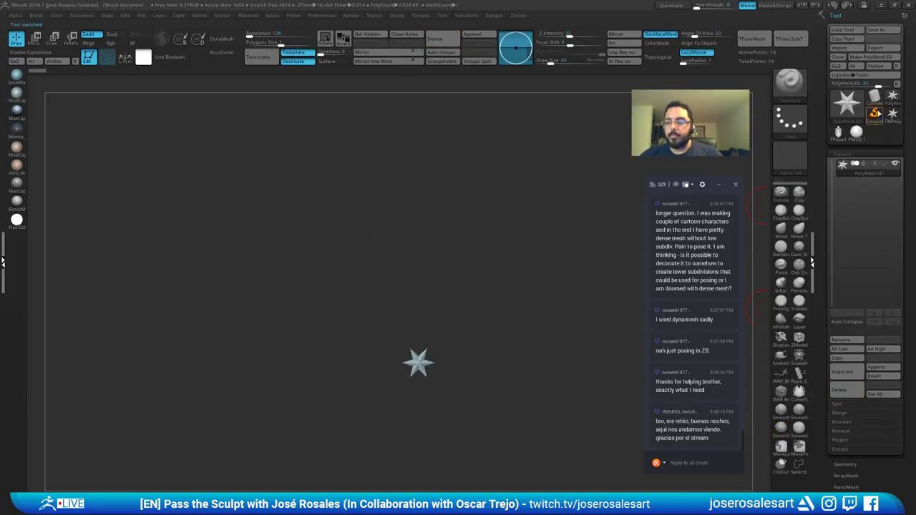
click(857, 132)
Step: Move the sphere next to the creature's thigh and rotate it to follow the leg's angle
right_drag(566, 286, 469, 321)
key(w)
drag(487, 375, 416, 383)
alt+right_drag(416, 383, 468, 326)
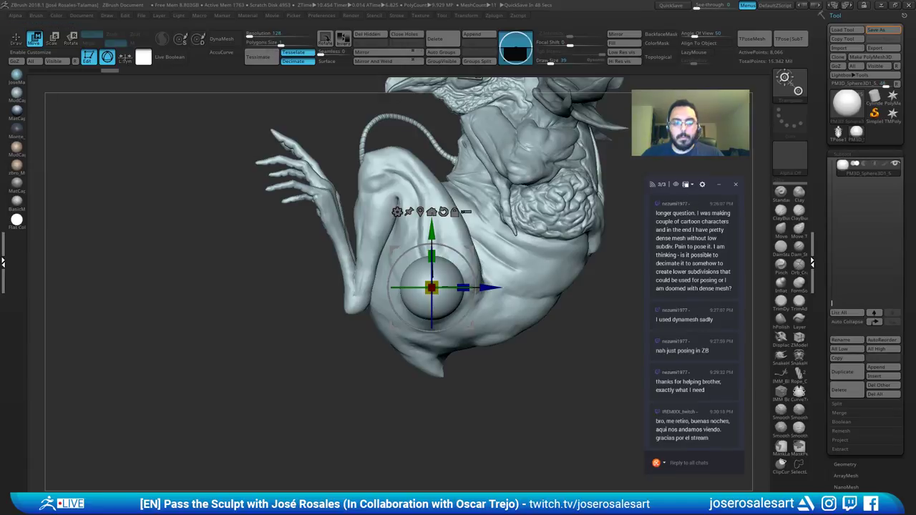
alt+right_drag(458, 247, 431, 294)
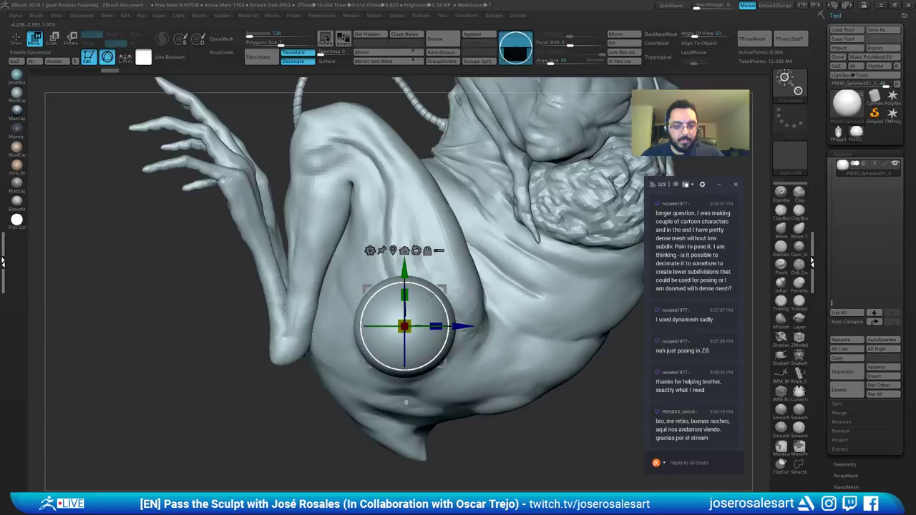
drag(433, 294, 443, 311)
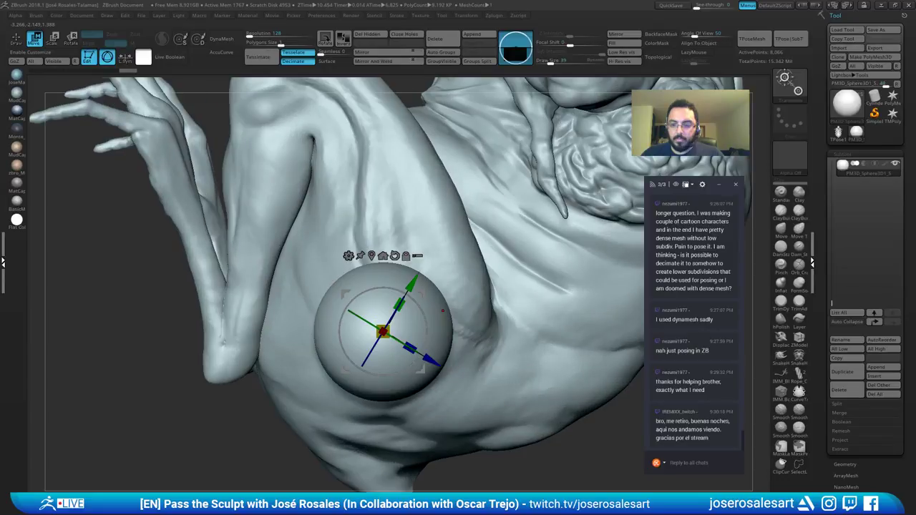
mouse_move(443, 310)
right_down()
mouse_move(494, 323)
mouse_move(477, 300)
right_up()
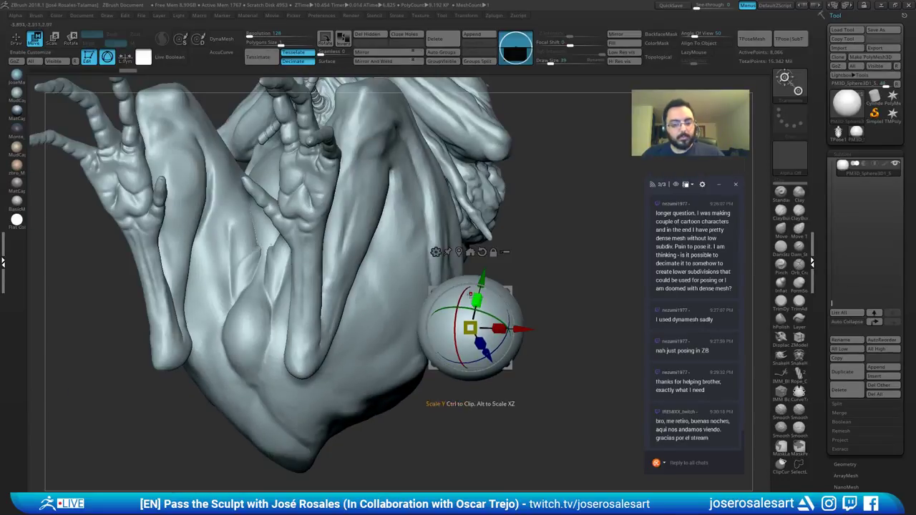
Step: Leave the transform gizmo and set up the Move brush with a draw size of 151
key(q)
key(s)
drag(505, 304, 518, 306)
key(ctrl+shift+z)
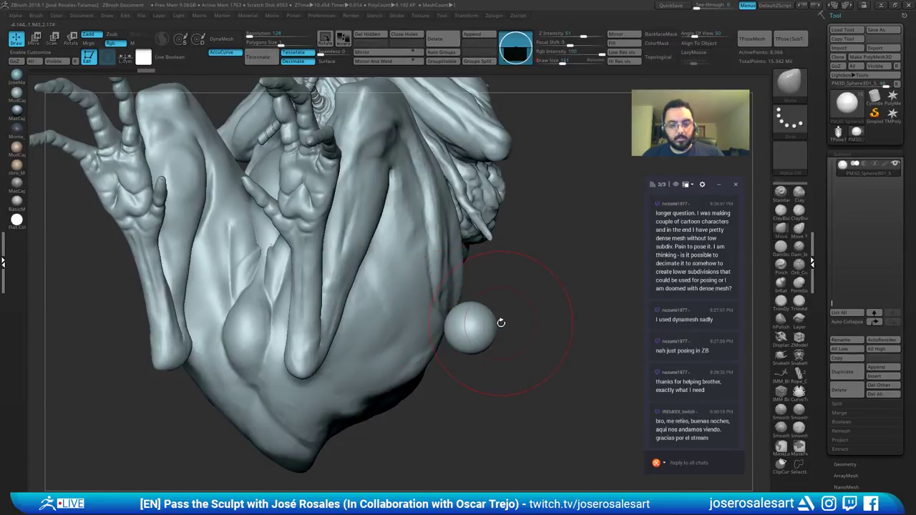
Step: Try pulling the sphere with the Move brush, undo the stroke and turn off AccuCurve
key(s)
right_drag(504, 289, 469, 334)
drag(465, 333, 413, 429)
key(ctrl+z)
click(226, 53)
Step: DynaMesh the sphere at resolution 64 and try stretching it with the Move brush
ctrl+right_drag(293, 124, 306, 82)
text(64)
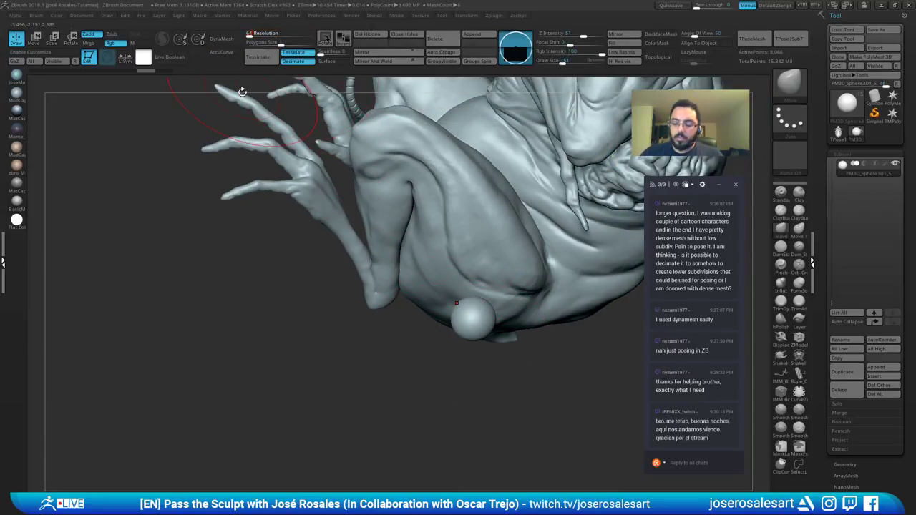
click(222, 40)
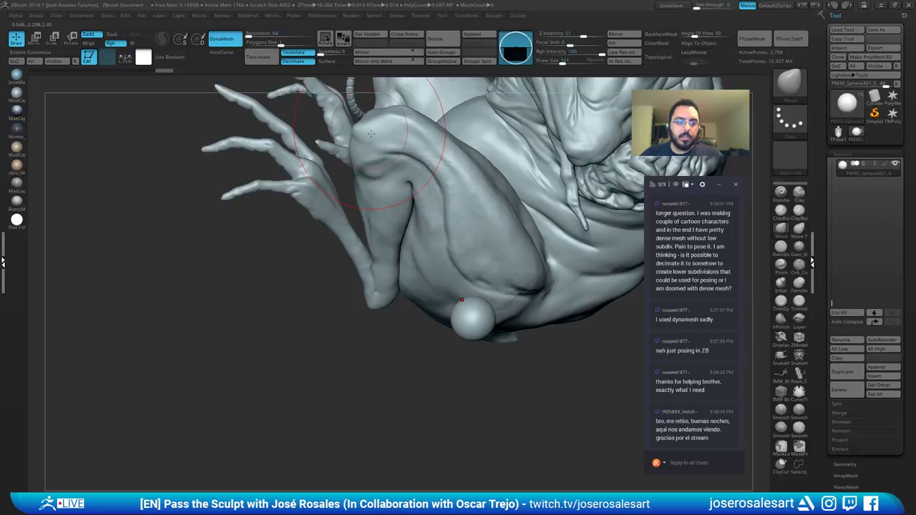
right_drag(371, 134, 323, 293)
mouse_move(323, 293)
mouse_down()
mouse_move(260, 315)
mouse_move(371, 293)
mouse_move(341, 249)
mouse_up()
ctrl+right_drag(341, 248, 315, 193)
mouse_move(315, 193)
right_down()
mouse_move(357, 216)
mouse_move(330, 221)
mouse_move(379, 262)
mouse_move(267, 125)
right_up()
Step: Undo the sphere's stretching and its DynaMesh conversion
key(ctrl+z)
key(ctrl+z)
key(ctrl+z)
key(ctrl+z)
key(ctrl+z)
key(ctrl+z)
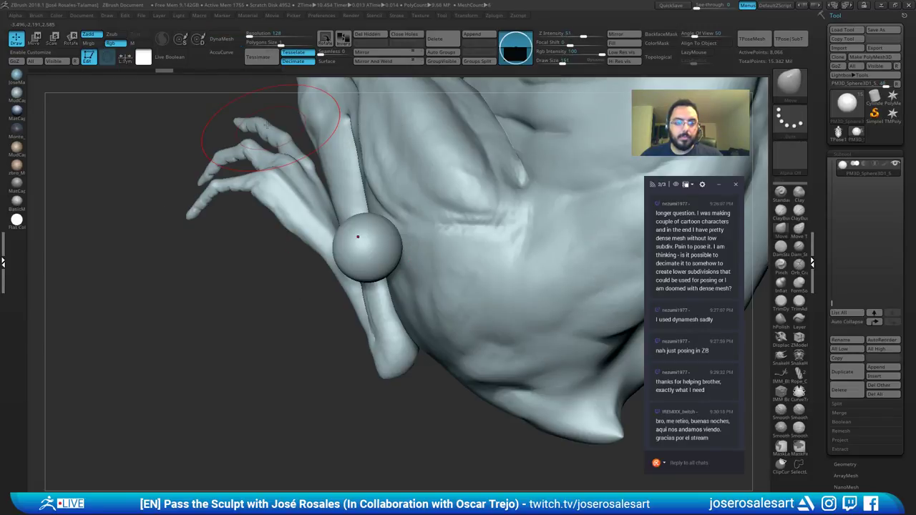
Step: Enable DynaMesh on the sphere, set its resolution to 64 and remesh it
click(222, 39)
click(250, 37)
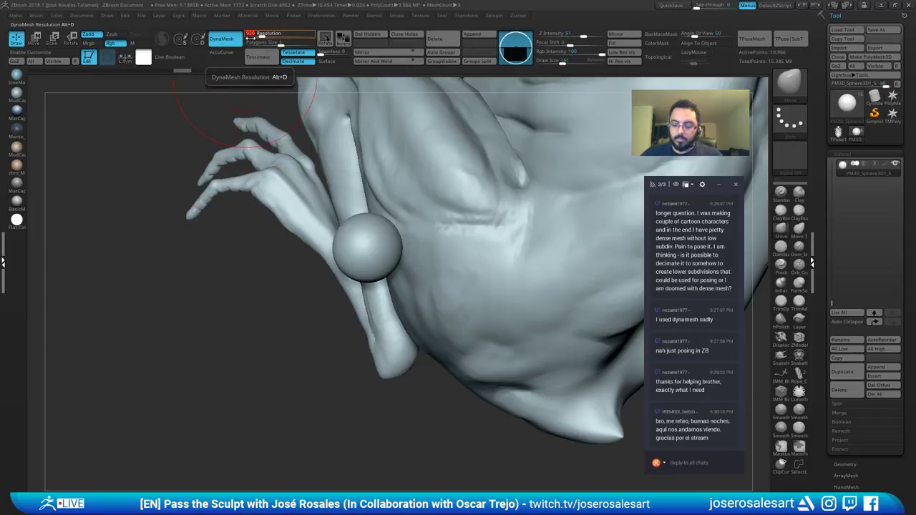
text(64)
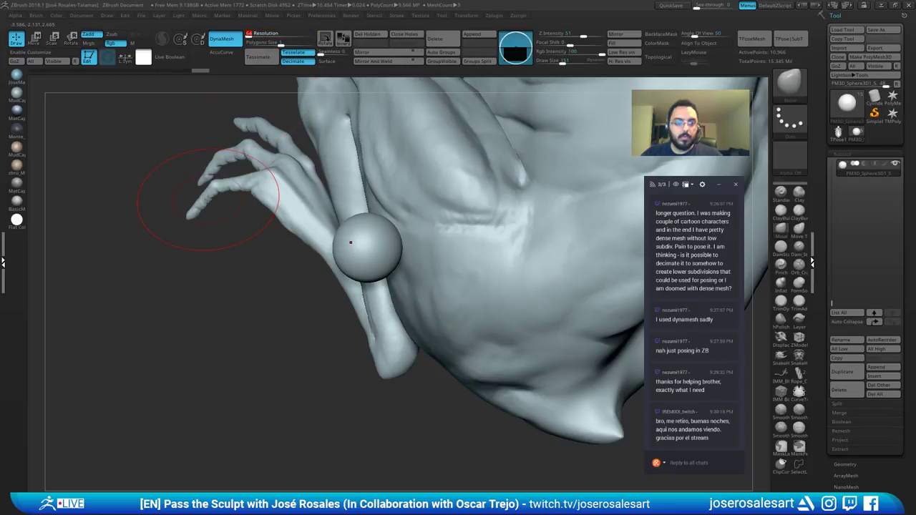
ctrl+drag(208, 200, 226, 218)
Step: Stretch the sphere into a flattened egg shape beside the thigh with the Move brush and check its wireframe
mouse_move(226, 219)
right_down()
mouse_move(305, 218)
mouse_move(286, 240)
right_up()
drag(329, 258, 289, 305)
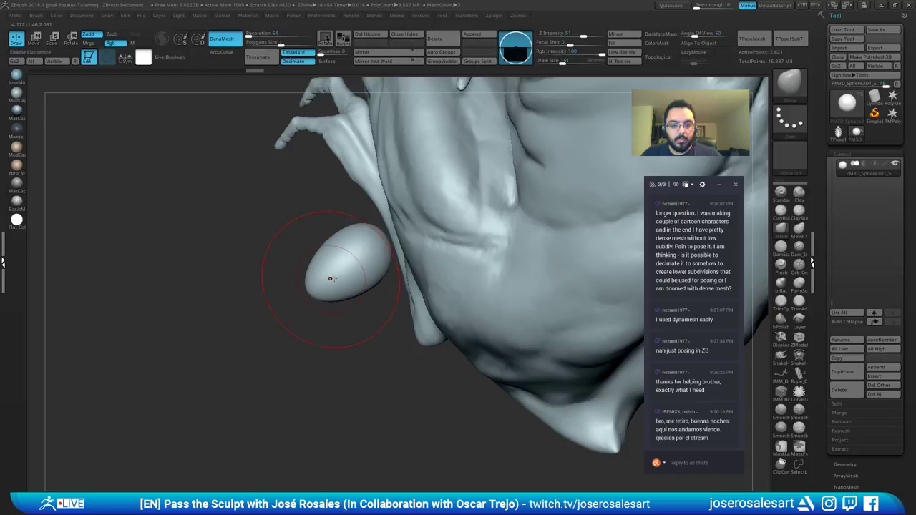
right_drag(331, 278, 387, 269)
mouse_move(292, 240)
mouse_down()
mouse_move(281, 223)
mouse_move(312, 230)
mouse_move(341, 261)
mouse_up()
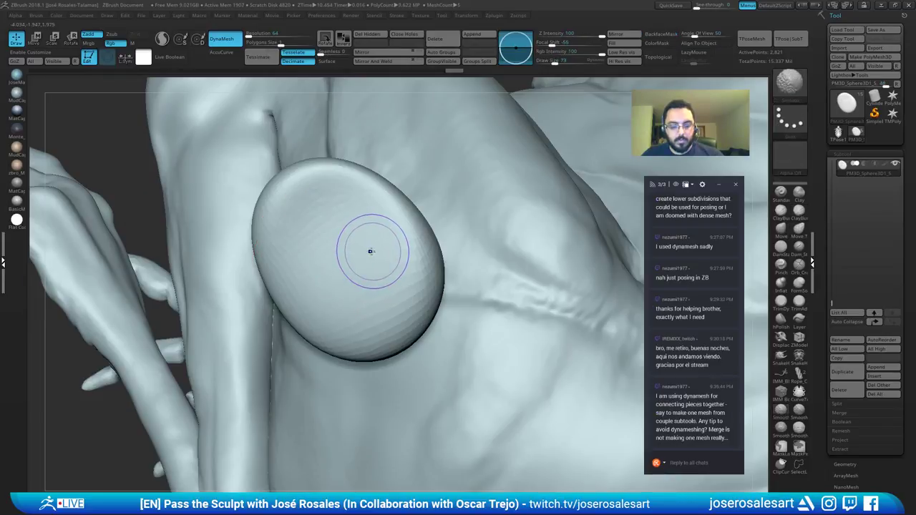
key(shift+f)
key(shift+f)
mouse_move(381, 213)
right_down()
mouse_move(376, 242)
mouse_move(365, 245)
mouse_move(395, 248)
right_up()
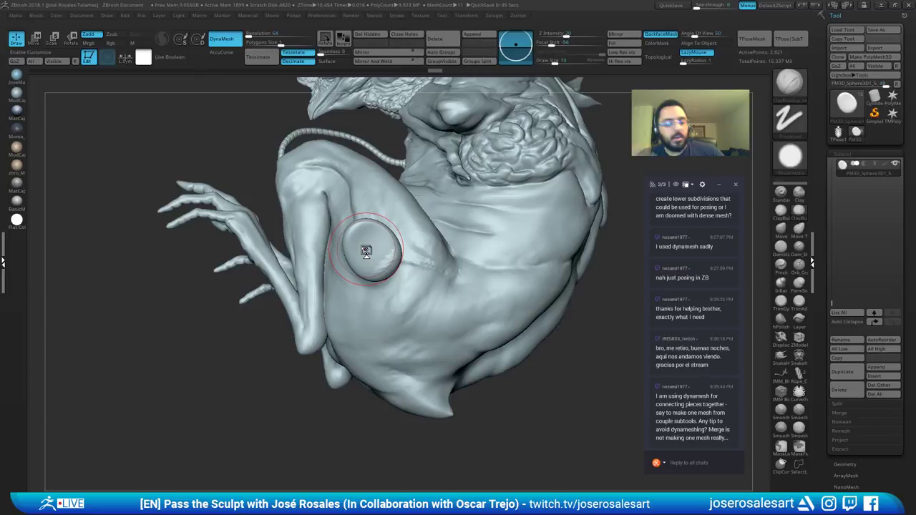
Step: Select the body subtool Recovered_tool_1 and display its wireframe around the head and shoulder
mouse_move(390, 167)
alt+right_down()
mouse_move(359, 235)
mouse_move(396, 224)
mouse_move(352, 219)
mouse_move(370, 214)
alt+right_up()
alt+click(351, 218)
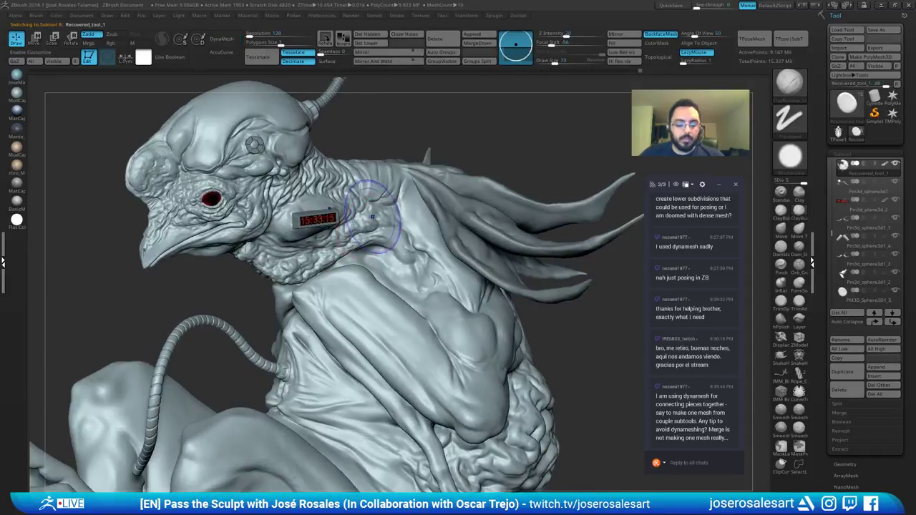
key(shift+f)
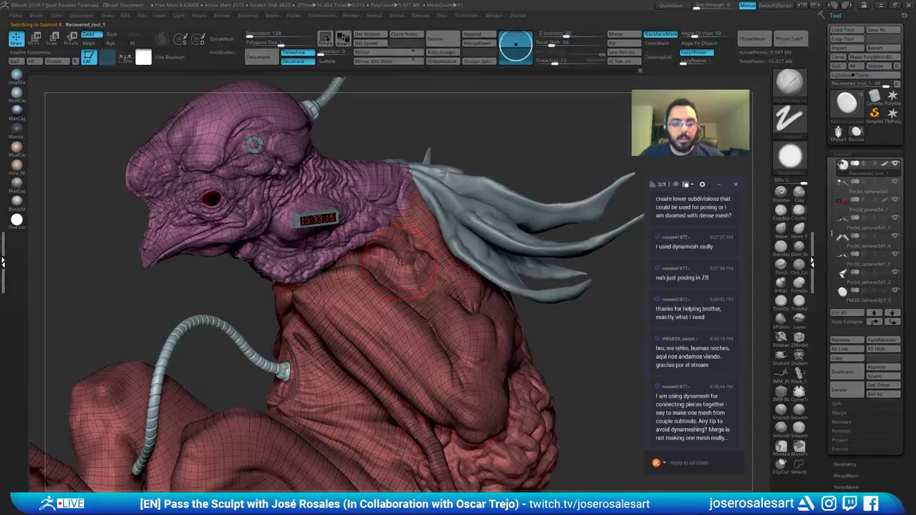
Step: Examine the body's wireframe around the neck, shoulder and feathers, comparing the lowest subdivision level with the highest
ctrl+right_drag(400, 262, 445, 179)
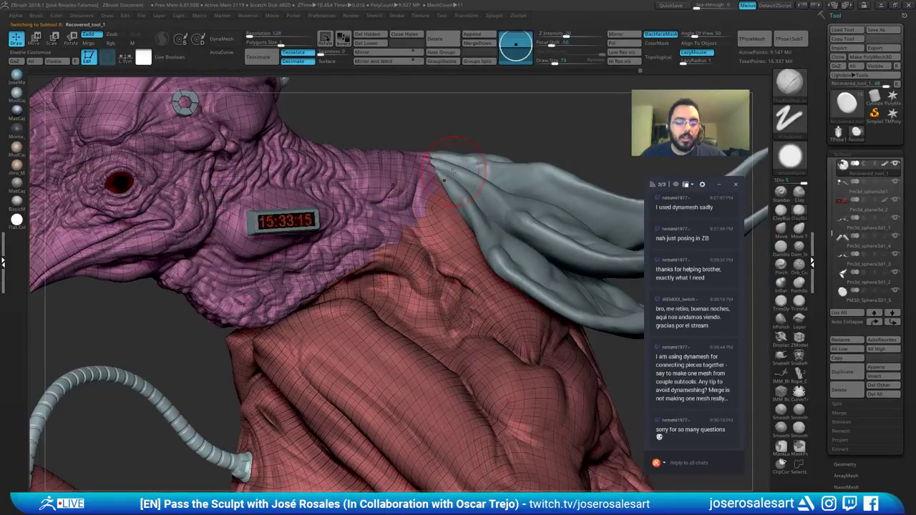
key(bracketleft)
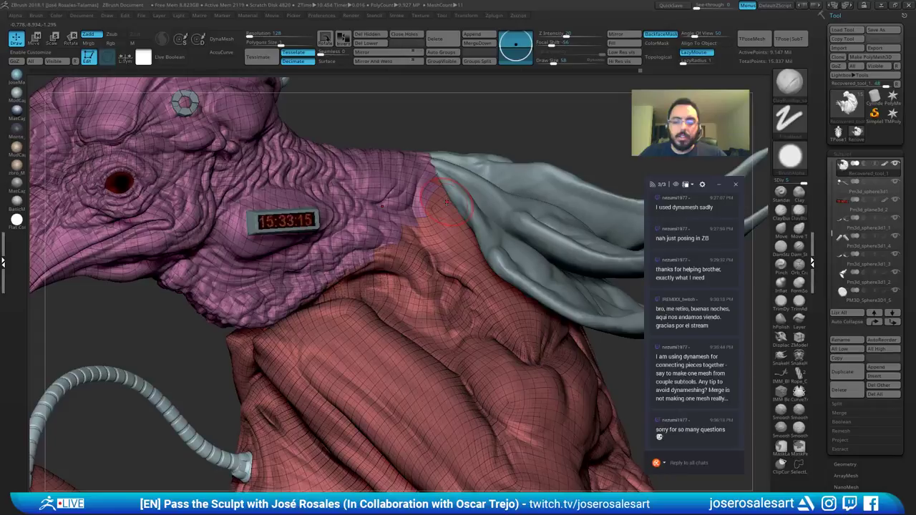
mouse_move(447, 202)
right_down()
mouse_move(383, 232)
mouse_move(444, 208)
mouse_move(462, 234)
right_up()
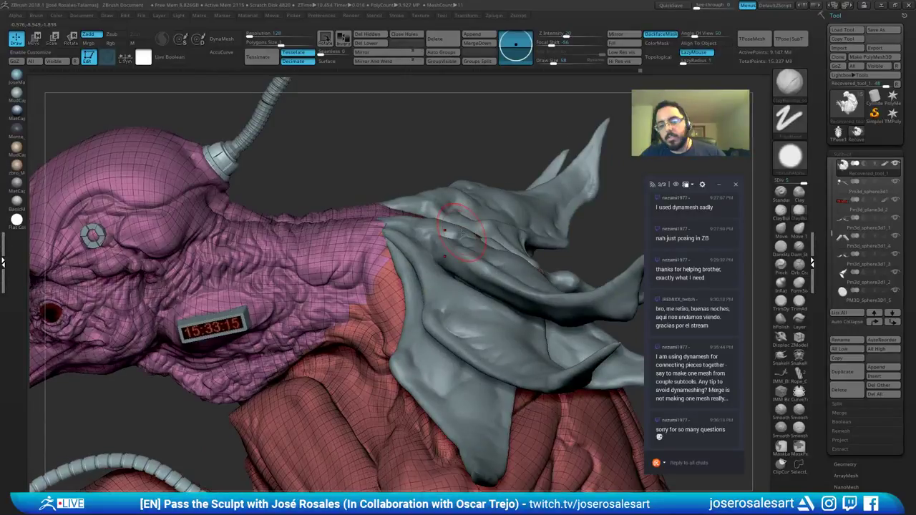
right_drag(534, 233, 405, 216)
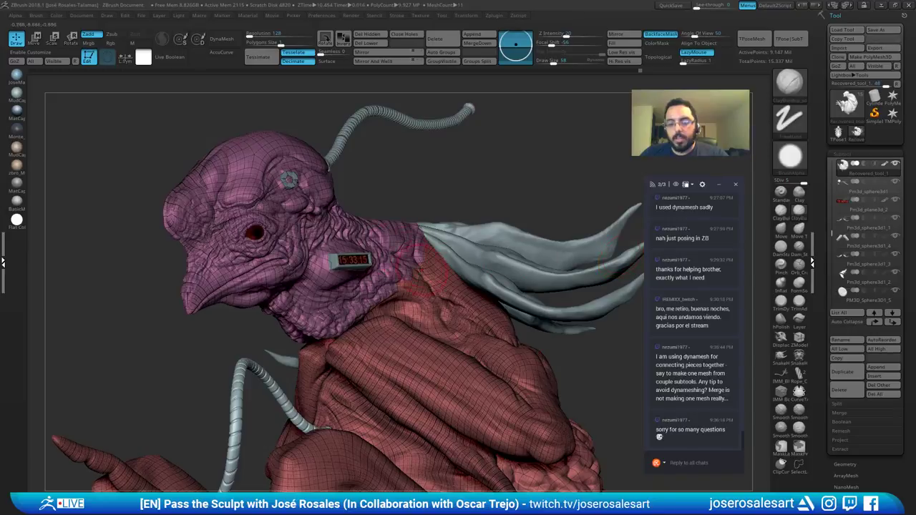
right_drag(512, 226, 494, 241)
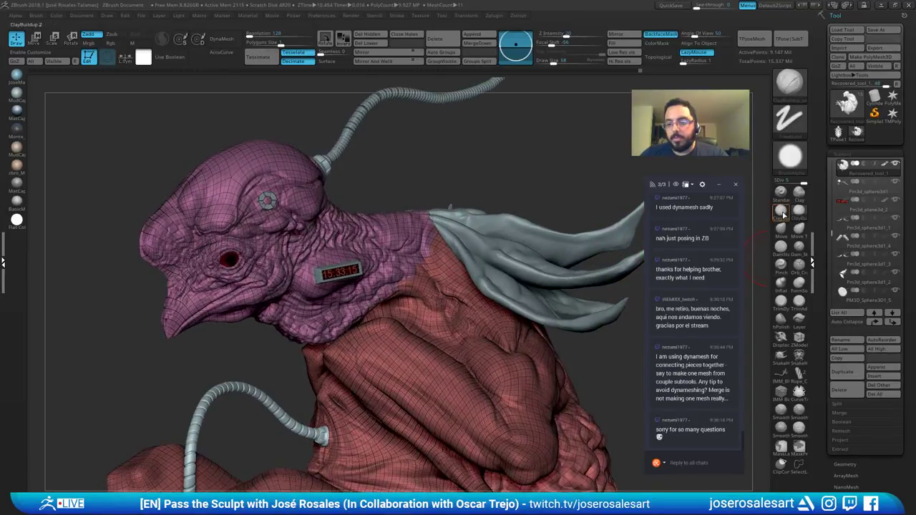
click(779, 183)
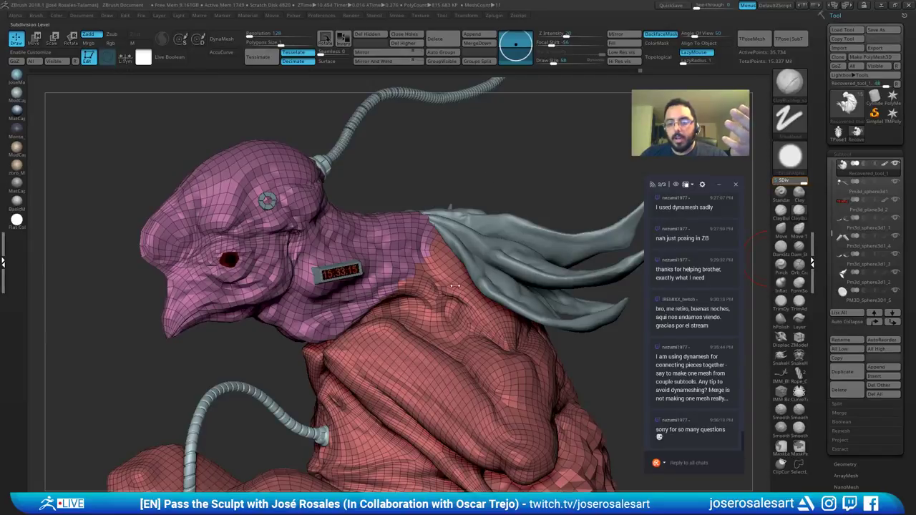
key(d)
key(d)
key(d)
key(d)
right_drag(540, 207, 494, 263)
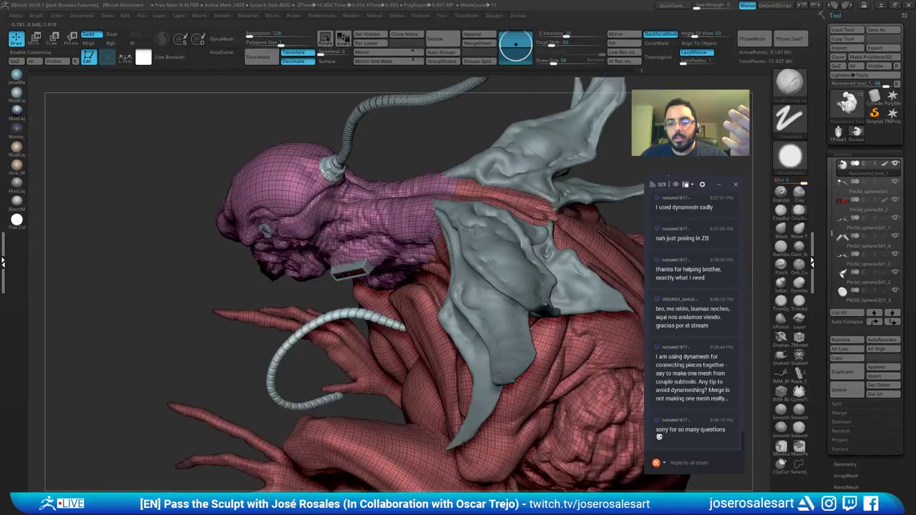
Step: Select the feather piece Pm3d_sphere3d1_4 to inspect it, and return to the body subtool Recovered_tool_1
alt+click(554, 274)
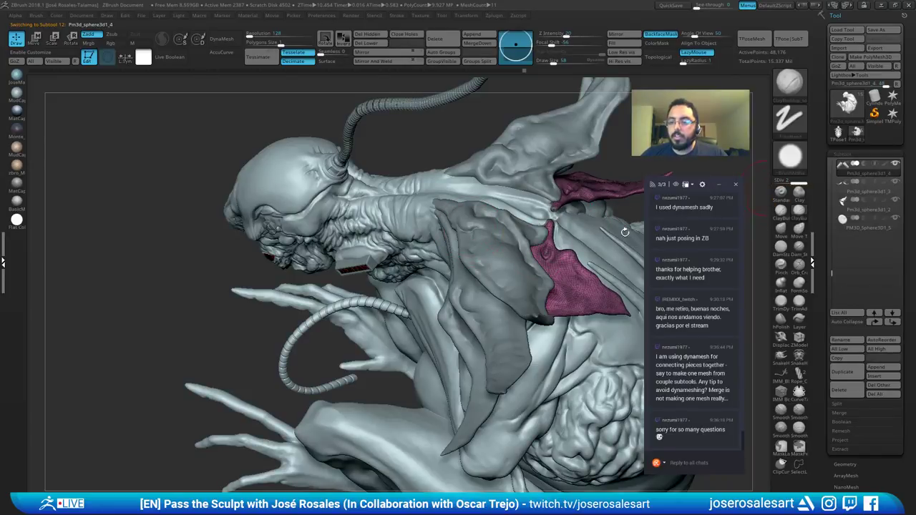
mouse_move(533, 219)
alt+right_down()
mouse_move(460, 234)
mouse_move(326, 92)
mouse_move(408, 176)
mouse_move(429, 211)
mouse_move(304, 166)
mouse_move(267, 204)
mouse_move(327, 220)
mouse_move(269, 252)
mouse_move(274, 266)
alt+right_up()
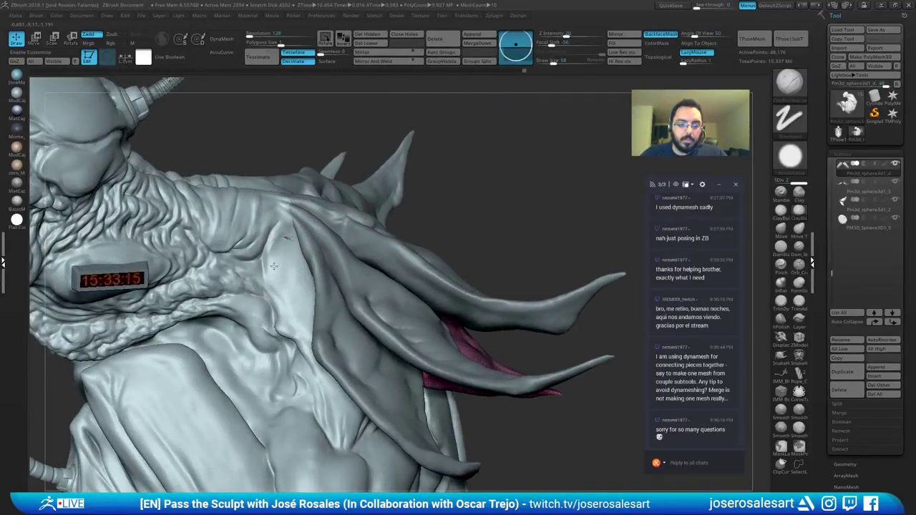
alt+click(274, 267)
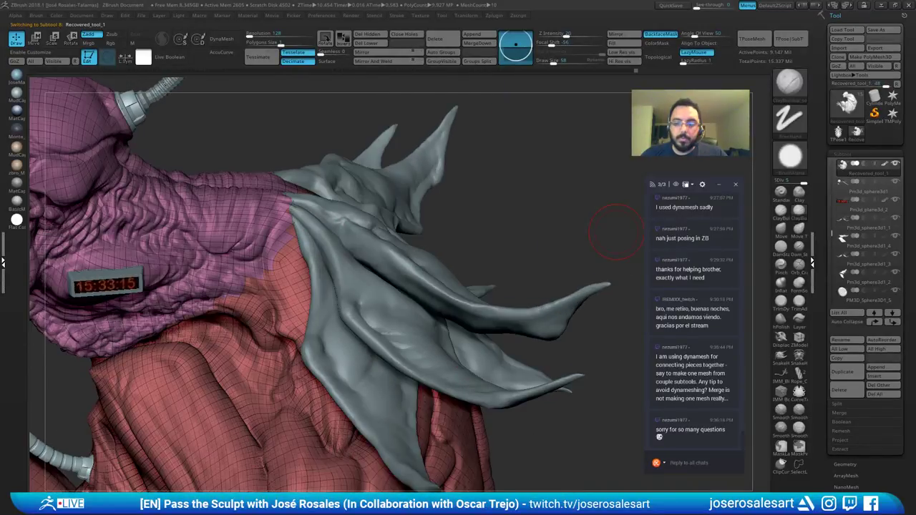
Step: Select the feather subtool Pm3d_sphere3d1_1 and move it directly below Recovered_tool_1 in the subtool order
mouse_move(833, 232)
mouse_down()
mouse_move(839, 211)
mouse_move(833, 216)
mouse_up()
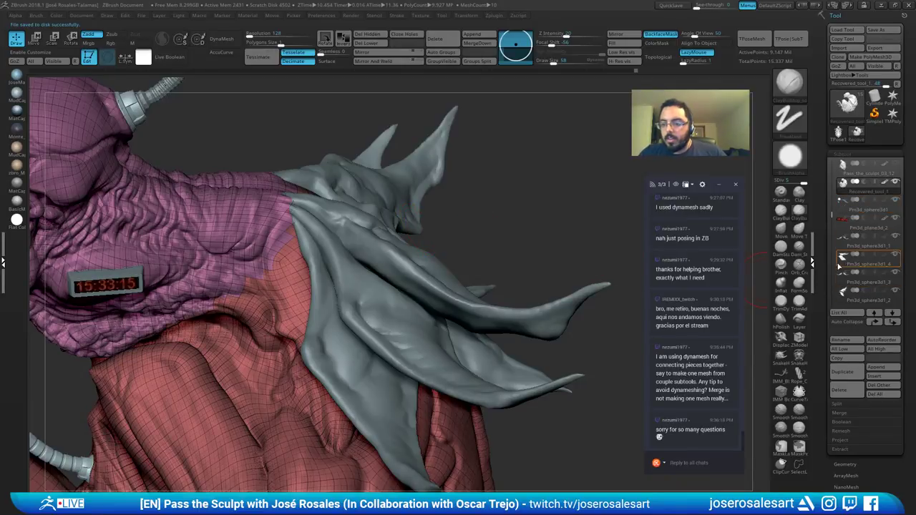
click(844, 247)
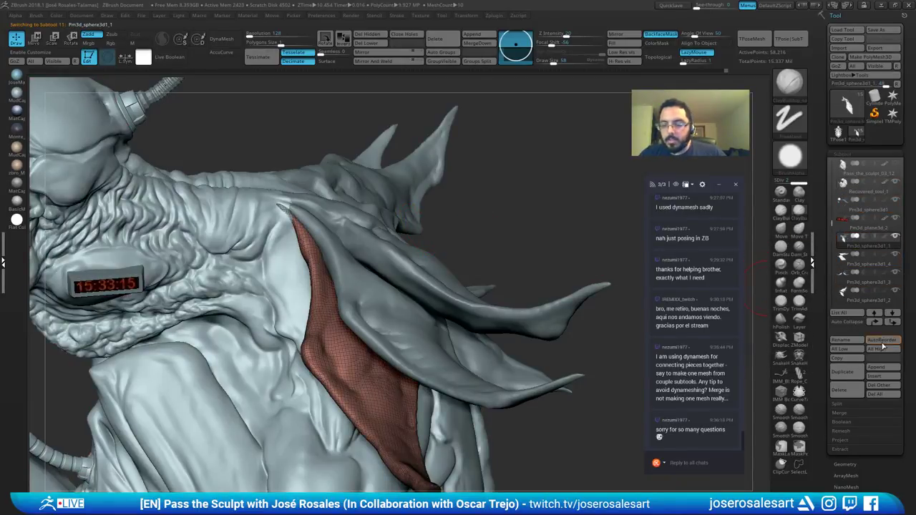
click(874, 323)
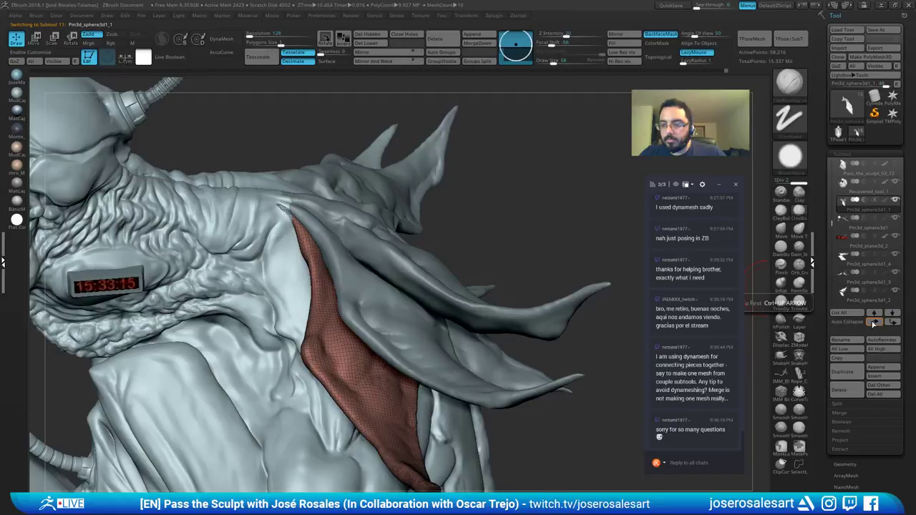
Step: Select the body subtool Recovered_tool_1 and merge it down with the feather subtool beneath it
alt+click(458, 408)
alt+drag(516, 236, 505, 179)
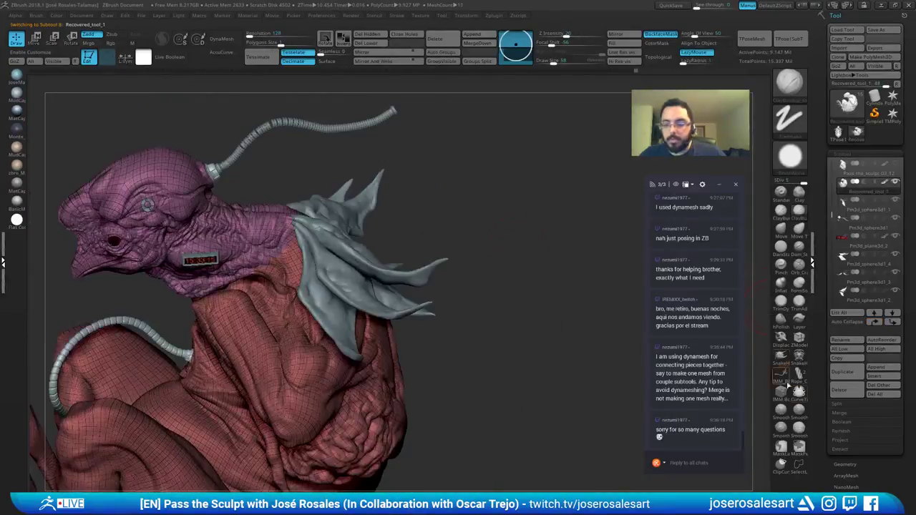
click(850, 414)
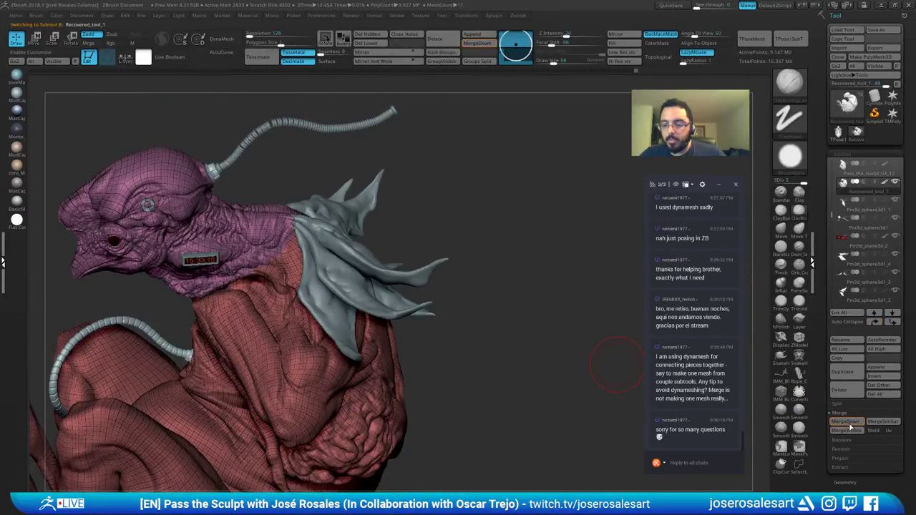
click(847, 422)
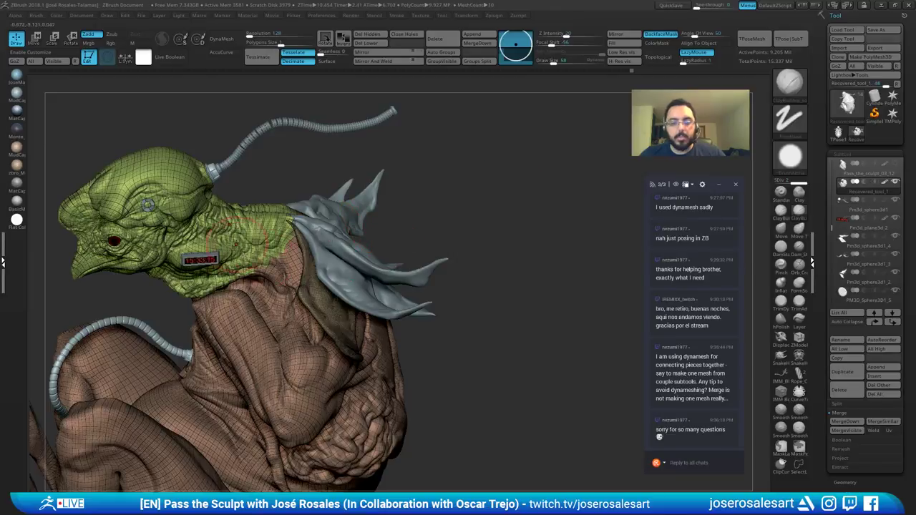
Step: Lower the merged body by one subdivision level and inspect the wireframe where the feather meets the neck and shoulder
ctrl+right_drag(321, 164, 307, 201)
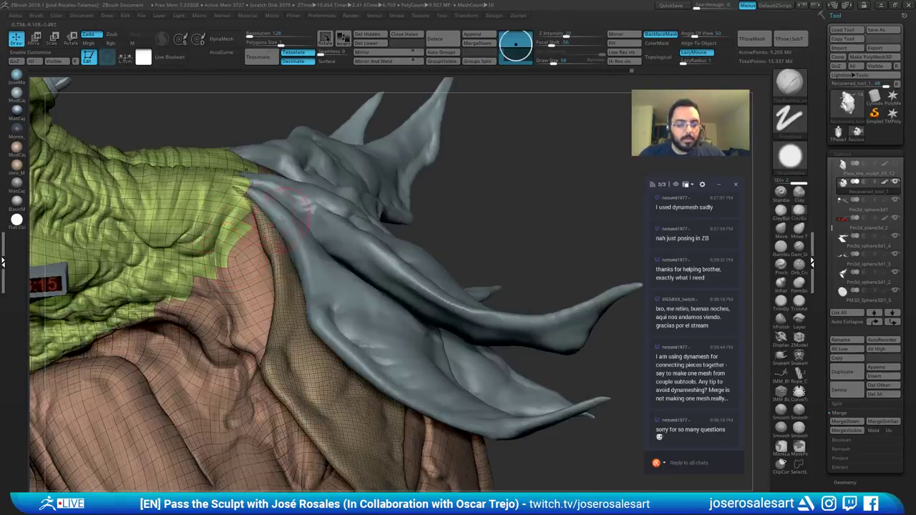
right_drag(215, 204, 513, 187)
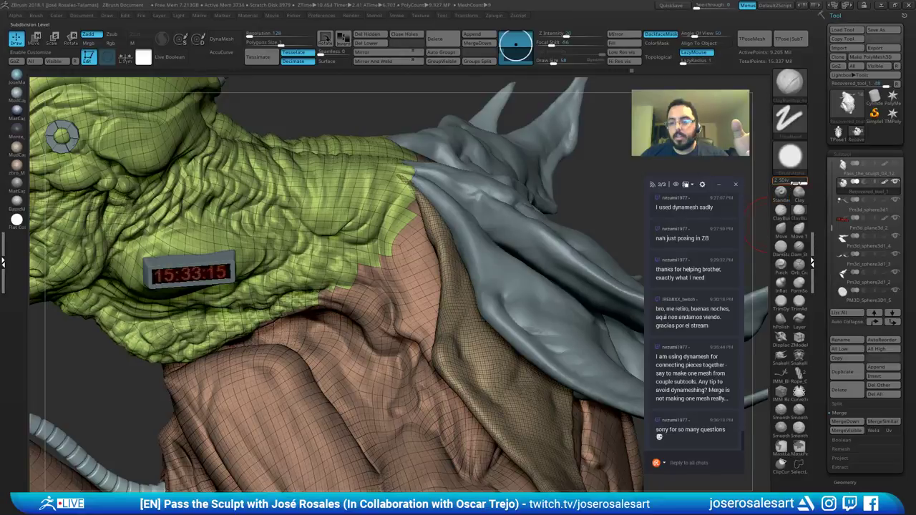
drag(797, 183, 781, 182)
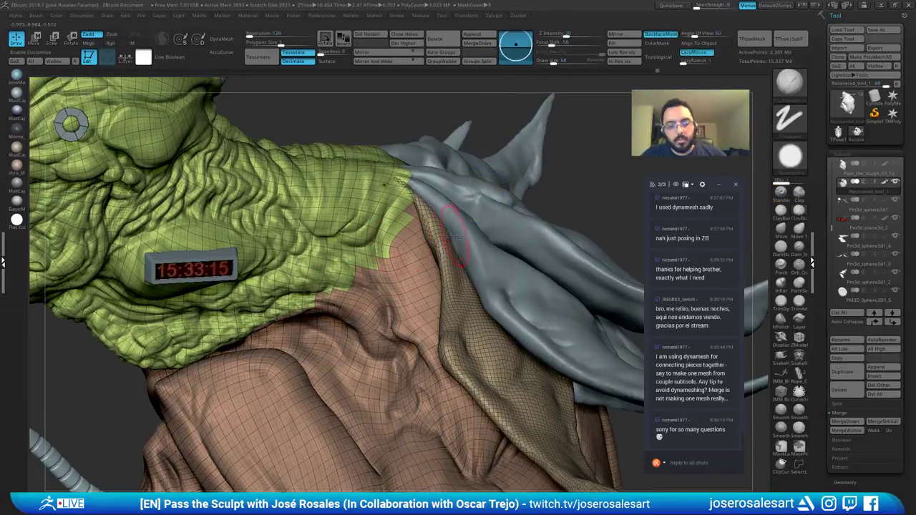
ctrl+right_drag(446, 209, 325, 227)
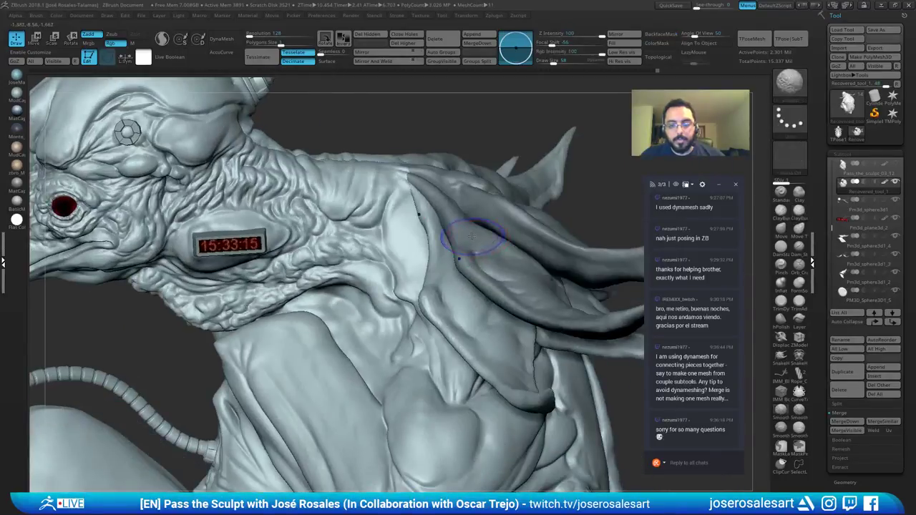
right_drag(440, 229, 397, 147)
mouse_move(465, 222)
right_down()
mouse_move(490, 186)
mouse_move(426, 194)
right_up()
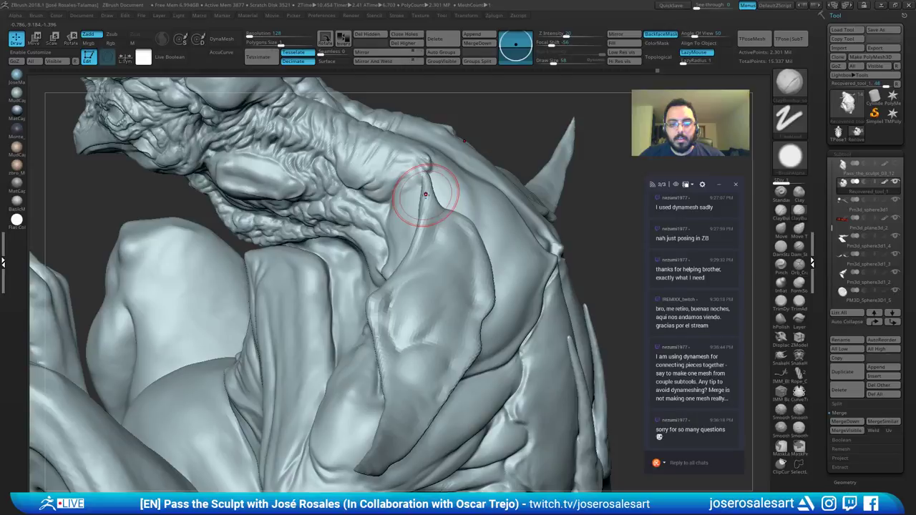
key(shift+f)
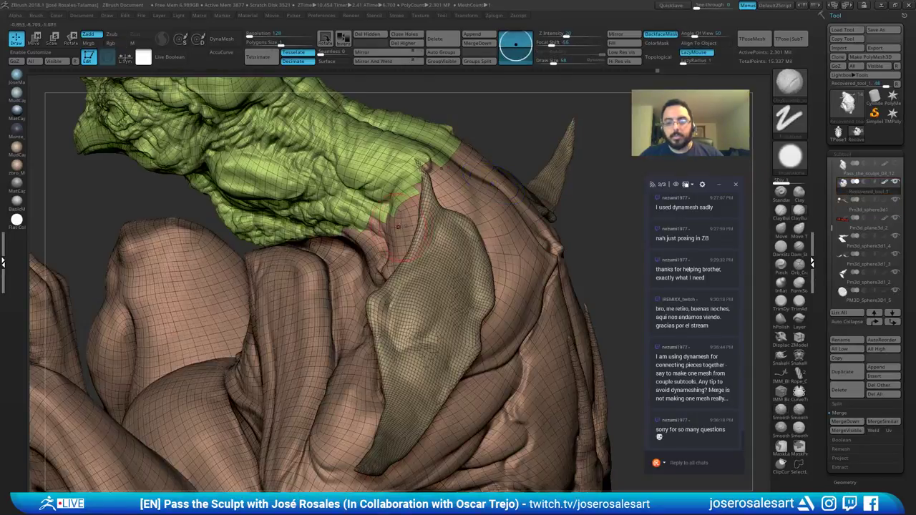
mouse_move(392, 224)
right_down()
mouse_move(409, 262)
mouse_move(421, 218)
right_up()
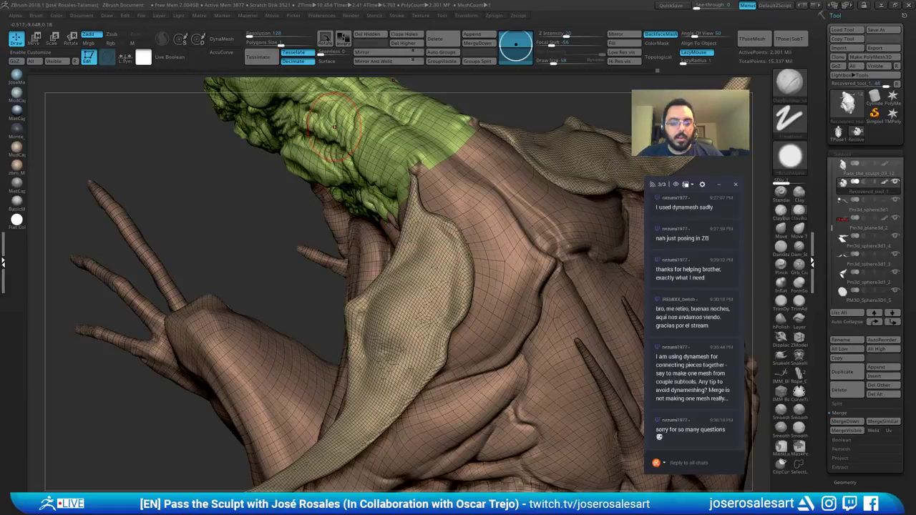
mouse_move(334, 128)
right_down()
mouse_move(313, 125)
mouse_move(296, 223)
mouse_move(277, 269)
right_up()
Step: Convert the merged body to DynaMesh at resolution 256 without freezing its subdivision levels
key(shift+f)
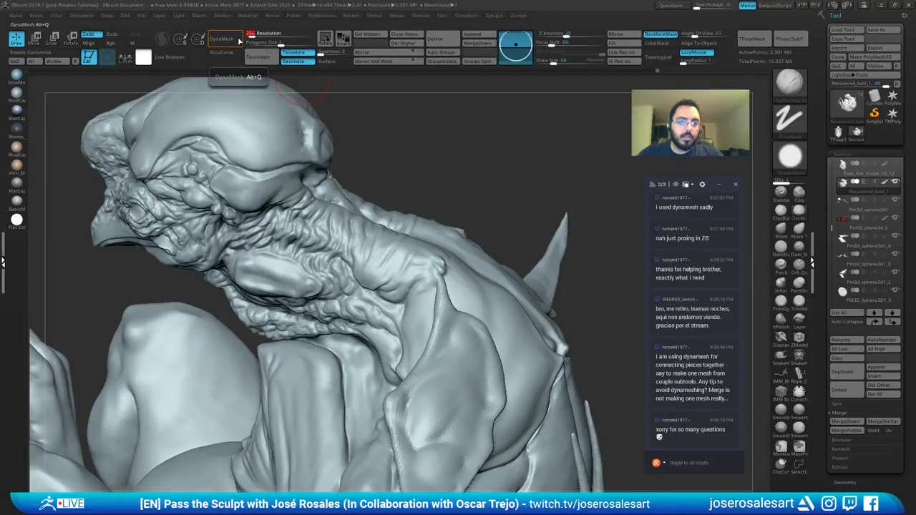
click(239, 41)
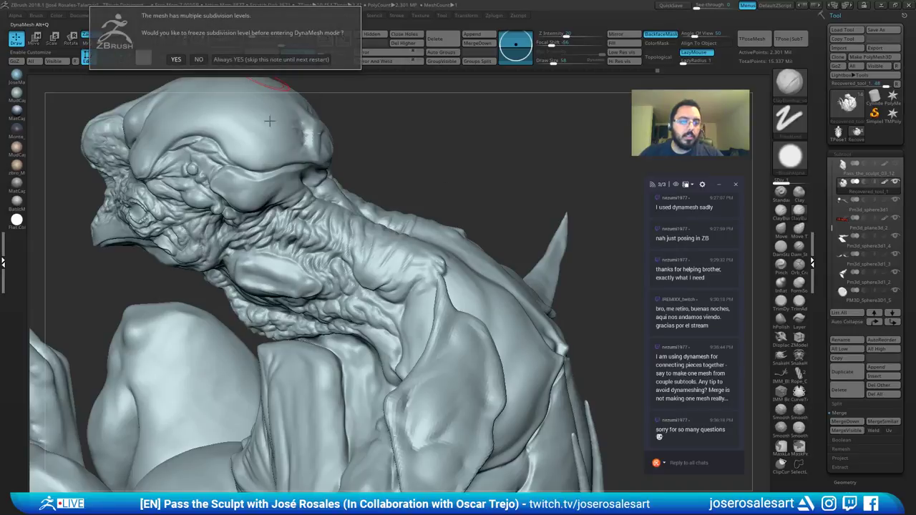
click(199, 62)
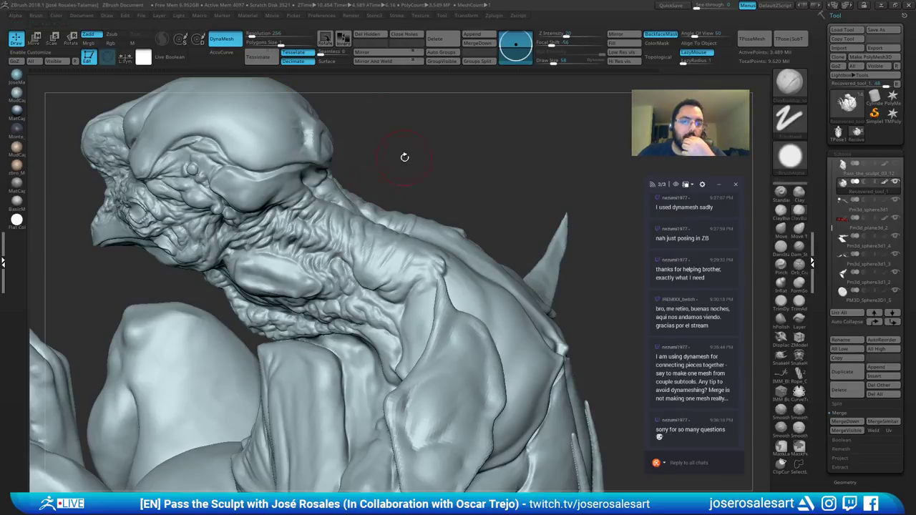
Step: Examine the remeshed body's wireframe and surface around the head, neck and attached feather
right_drag(436, 269, 425, 249)
mouse_move(250, 158)
right_down()
mouse_move(278, 126)
mouse_move(282, 203)
right_up()
key(shift+f)
right_drag(286, 154, 419, 85)
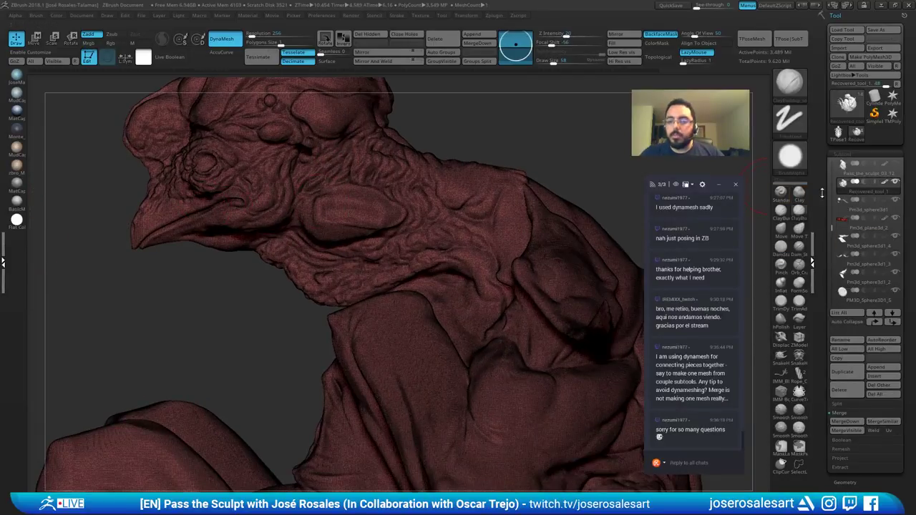
alt+right_drag(437, 202, 473, 156)
alt+right_drag(630, 204, 290, 219)
key(shift+f)
Step: Reduce the brush size to 36, build up material across the feather's seam on the upper back and smooth the transition
mouse_move(494, 306)
ctrl+right_down()
mouse_move(513, 285)
mouse_move(383, 250)
mouse_move(390, 304)
mouse_move(403, 268)
ctrl+right_up()
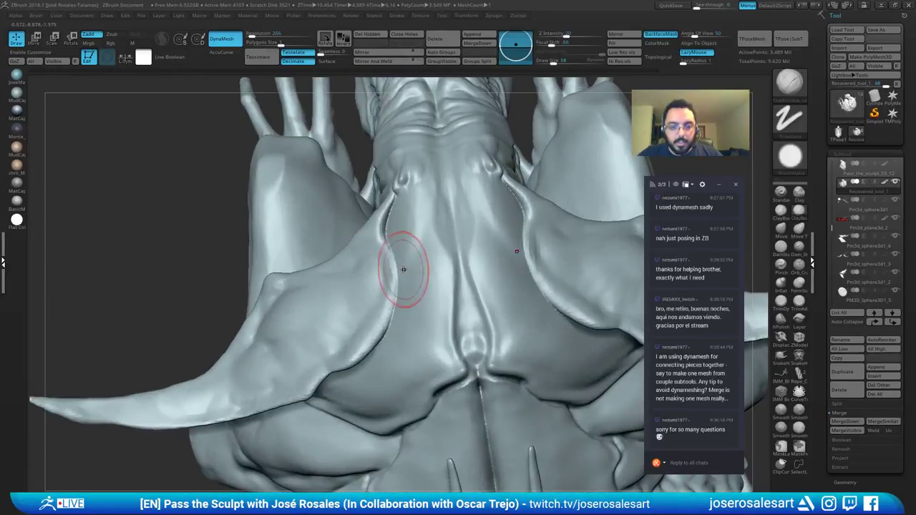
key(bracketleft)
key(bracketleft)
mouse_move(394, 278)
mouse_down()
mouse_move(399, 270)
mouse_move(382, 303)
mouse_move(402, 271)
mouse_move(365, 323)
mouse_up()
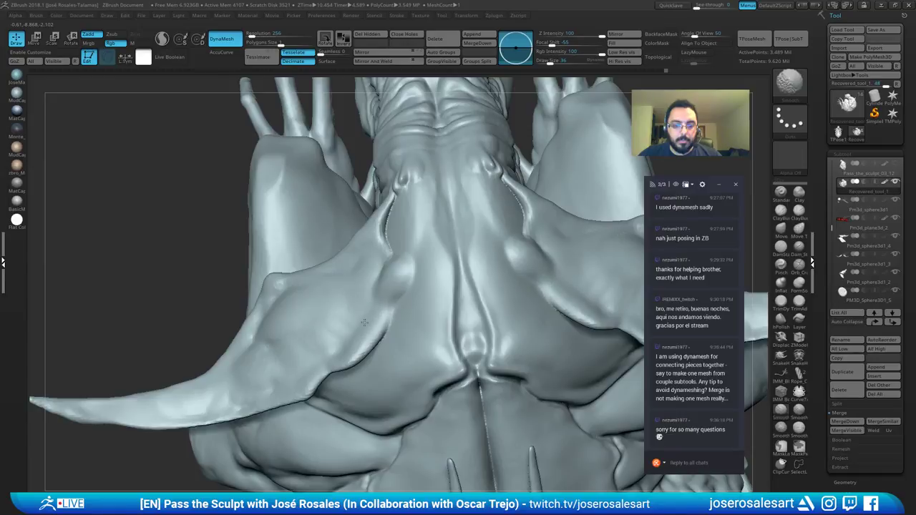
right_drag(364, 322, 401, 265)
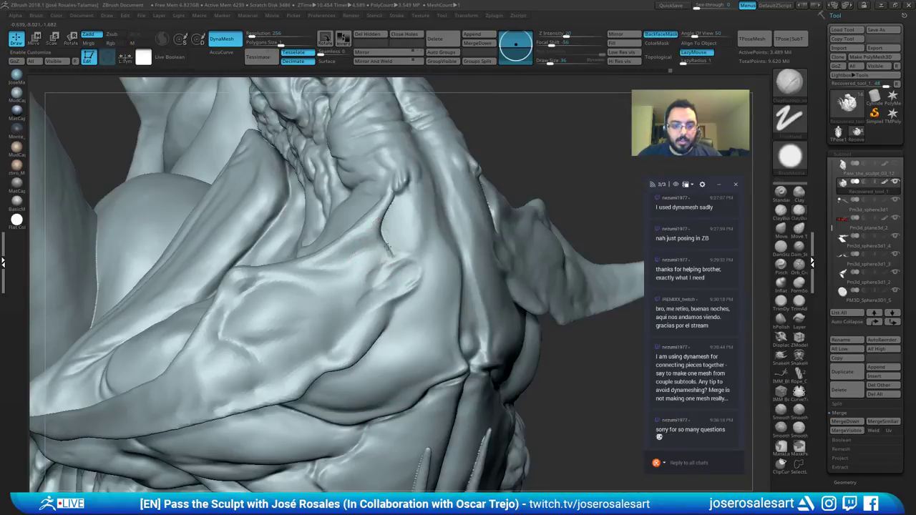
mouse_move(389, 246)
mouse_down()
mouse_move(387, 208)
mouse_move(387, 257)
mouse_up()
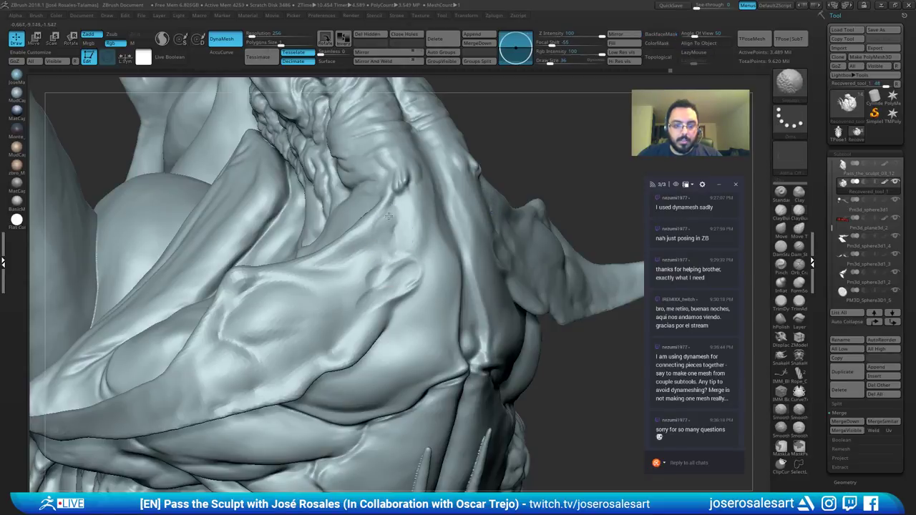
shift+drag(389, 217, 390, 243)
shift+drag(353, 319, 392, 288)
Step: Examine the fused feather and the creature's back from the side and rear
mouse_move(393, 290)
right_down()
mouse_move(396, 300)
mouse_move(401, 286)
mouse_move(343, 348)
mouse_move(394, 301)
mouse_move(434, 317)
mouse_move(445, 286)
mouse_move(373, 265)
mouse_move(298, 211)
mouse_move(388, 237)
right_up()
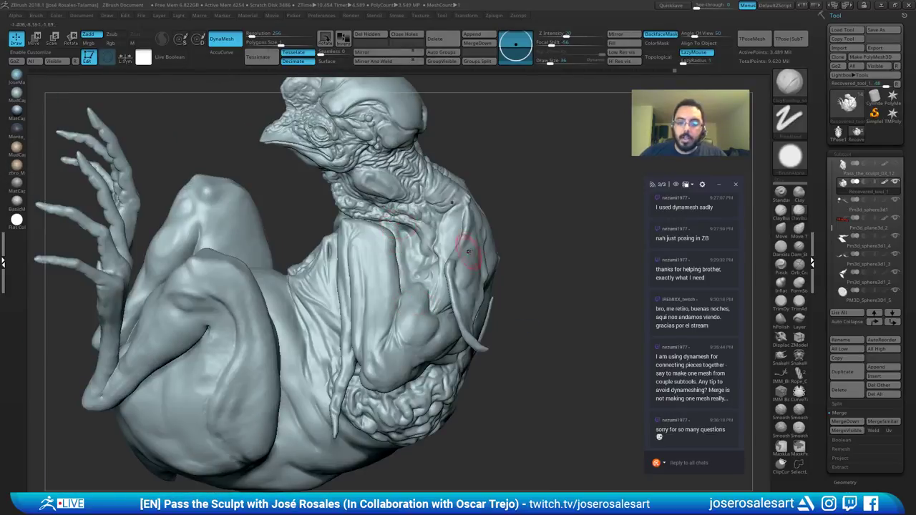
alt+right_drag(490, 230, 380, 261)
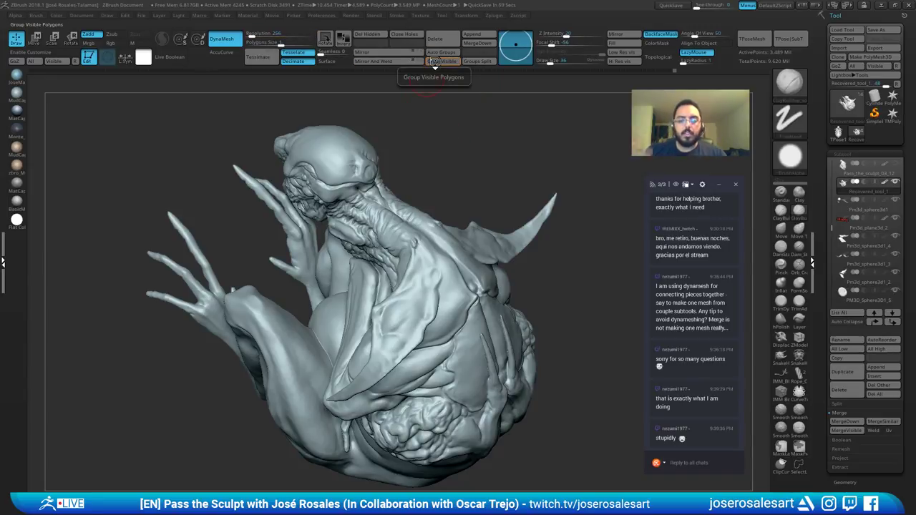
mouse_move(404, 225)
alt+right_down()
mouse_move(467, 281)
mouse_move(491, 250)
mouse_move(464, 297)
mouse_move(480, 267)
mouse_move(416, 202)
mouse_move(542, 211)
mouse_move(306, 248)
mouse_move(429, 221)
mouse_move(474, 222)
alt+right_up()
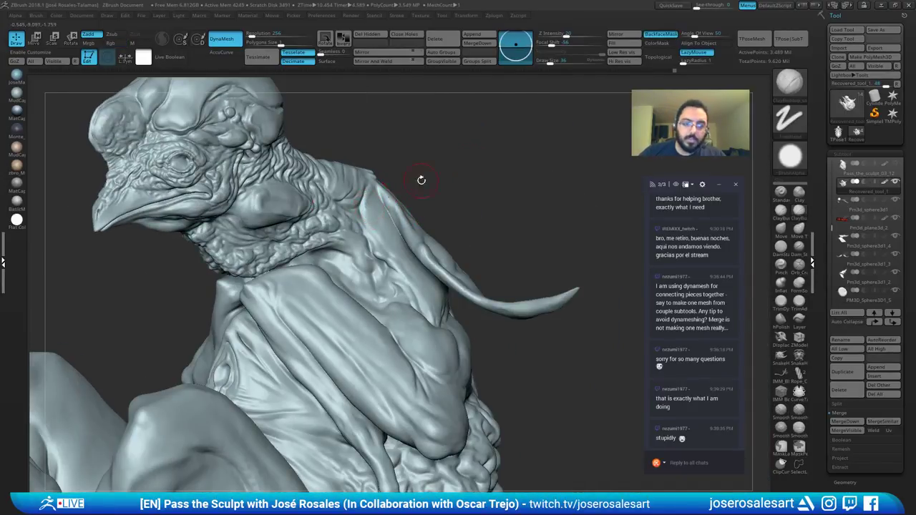
mouse_move(421, 180)
right_down()
mouse_move(455, 226)
mouse_move(312, 225)
right_up()
right_drag(428, 222, 404, 199)
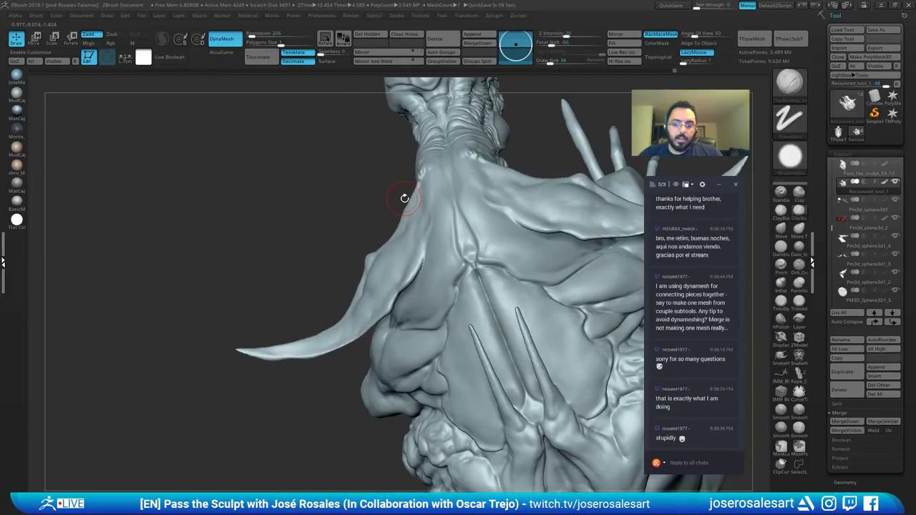
Step: Touch up and smooth the surface around the fused feather's seam on the creature's upper back
drag(512, 123, 630, 146)
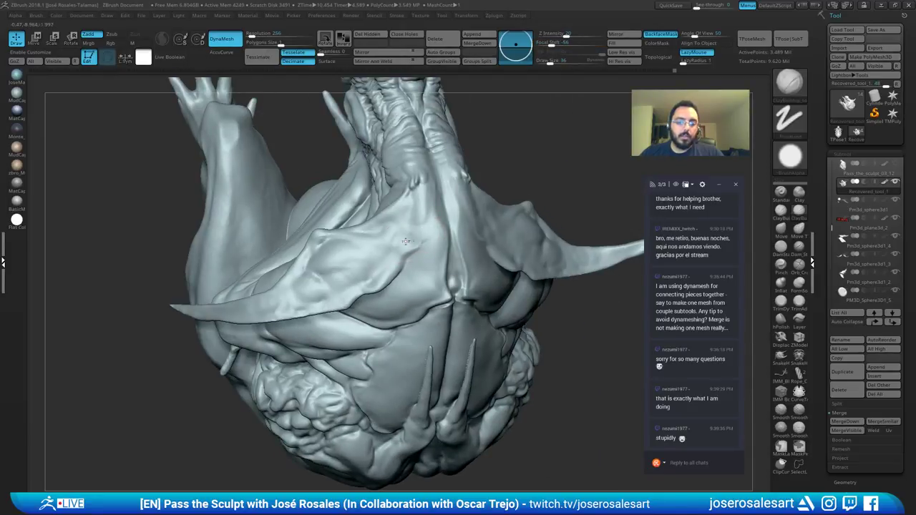
drag(406, 241, 434, 179)
shift+drag(440, 242, 427, 233)
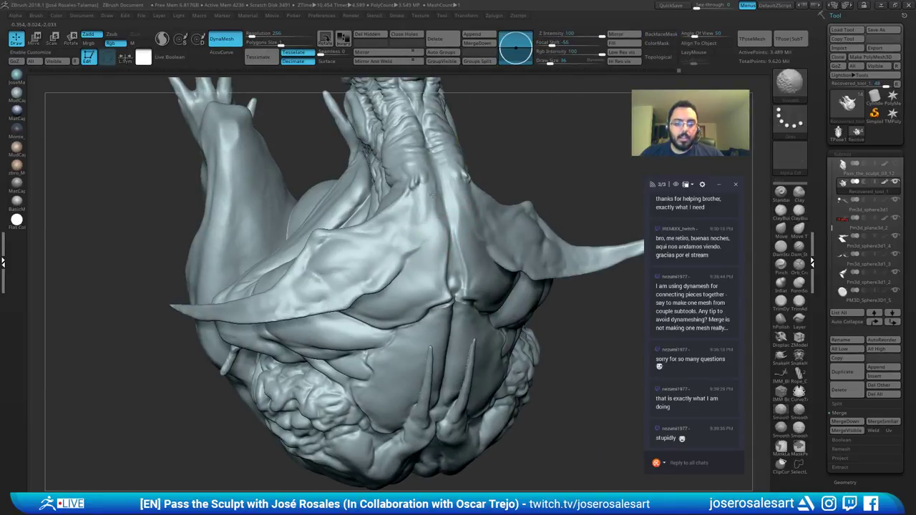
shift+drag(397, 195, 403, 192)
right_drag(423, 187, 415, 155)
mouse_move(389, 208)
right_down()
mouse_move(448, 174)
mouse_move(356, 178)
mouse_move(411, 179)
mouse_move(394, 127)
mouse_move(447, 176)
right_up()
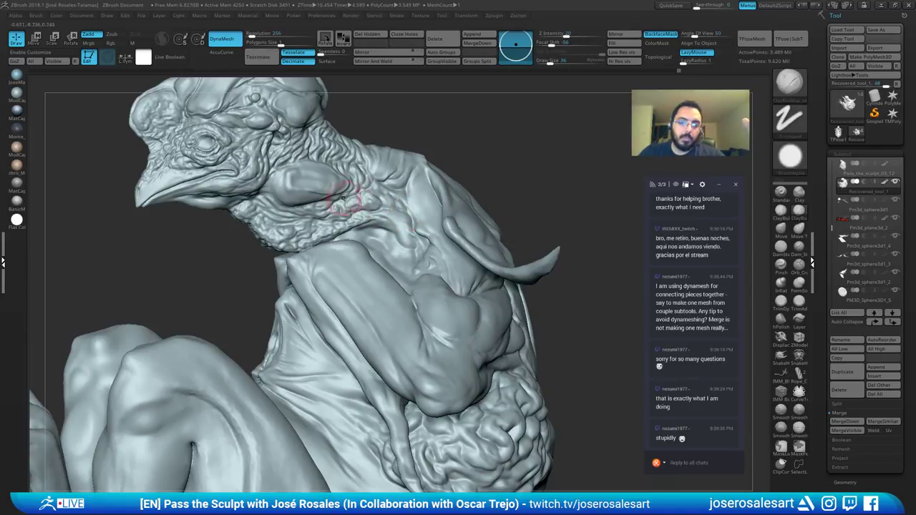
Step: Review the body's Geometry settings, including the subdivision and ZRemesher options, and view the creature from the side and rear
click(842, 153)
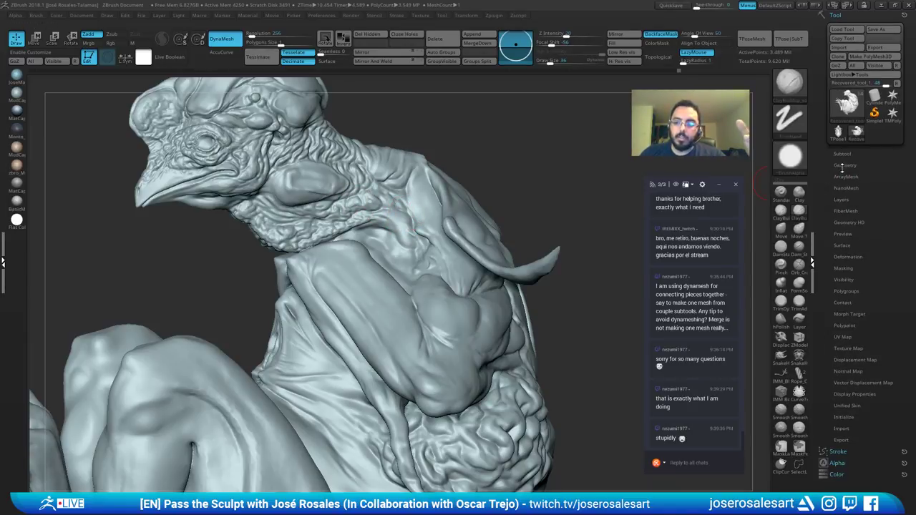
click(844, 164)
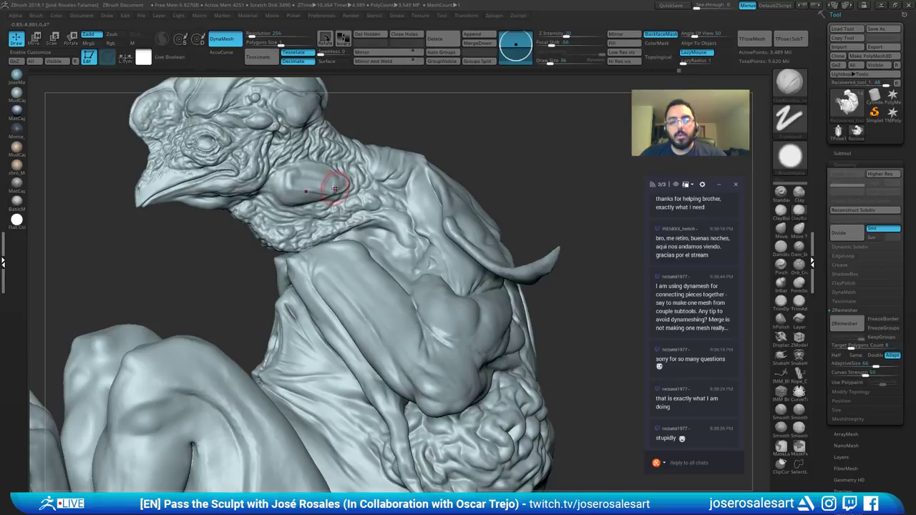
drag(344, 192, 412, 181)
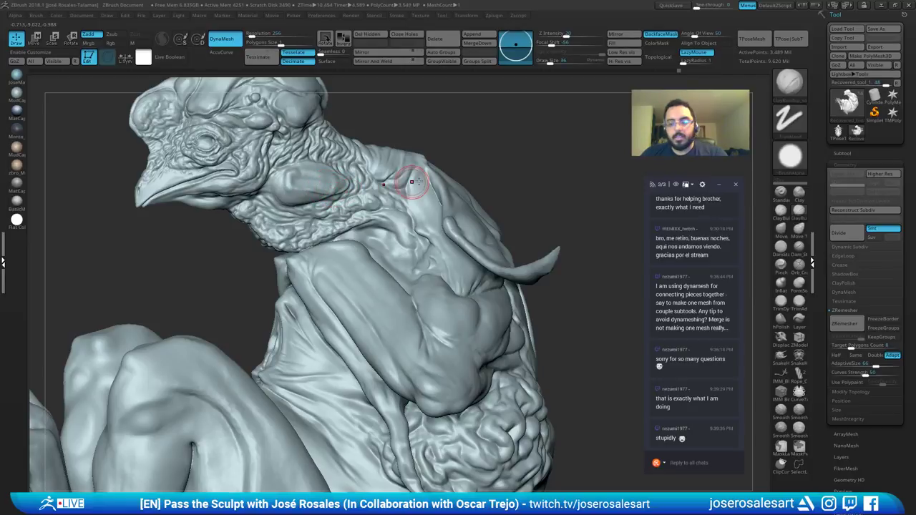
click(835, 166)
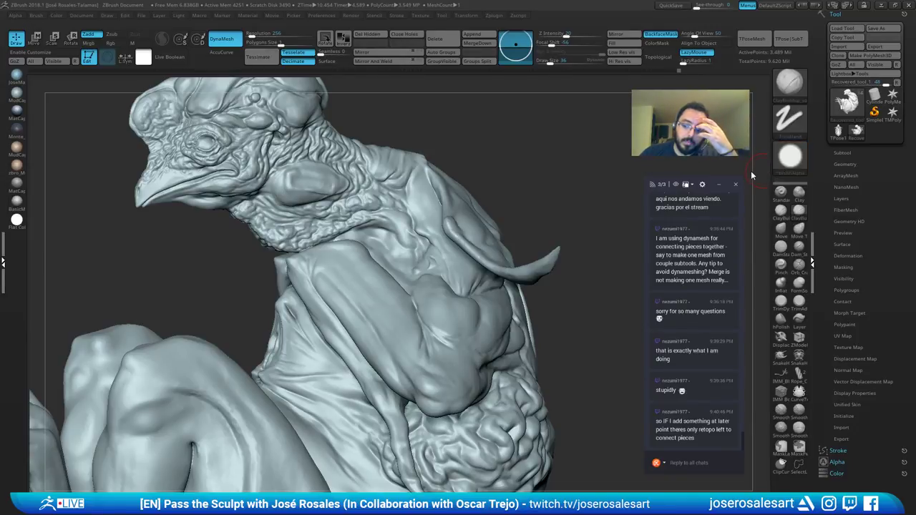
drag(752, 176, 696, 172)
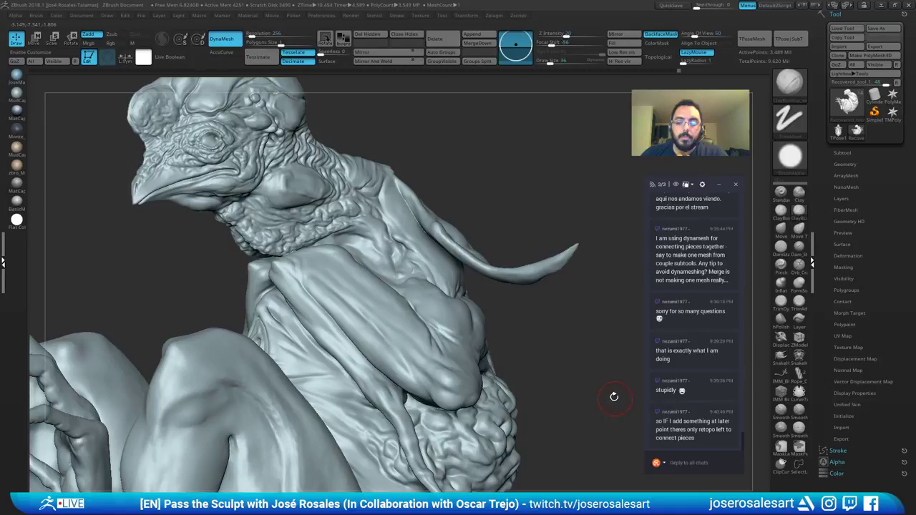
drag(615, 397, 456, 278)
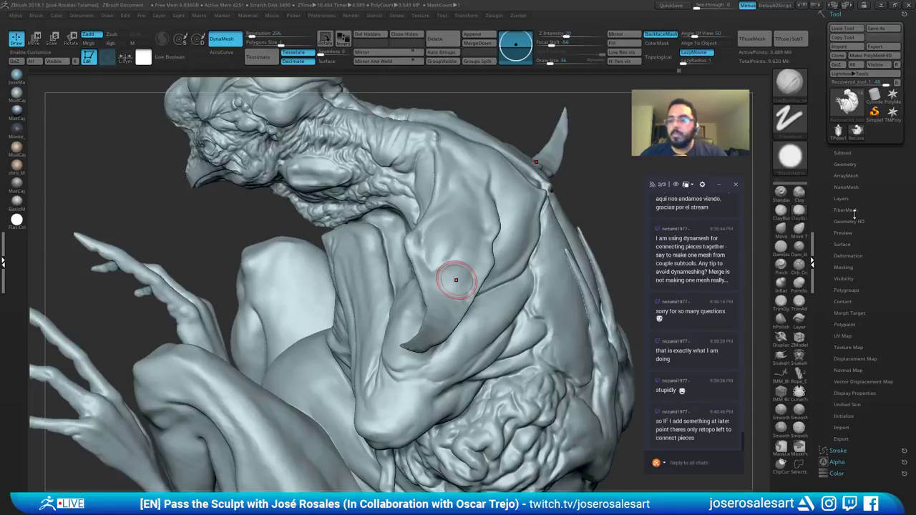
Step: View the low-resolution TPose mesh for comparison and return to the recovered body tool
click(839, 132)
right_drag(393, 187, 342, 255)
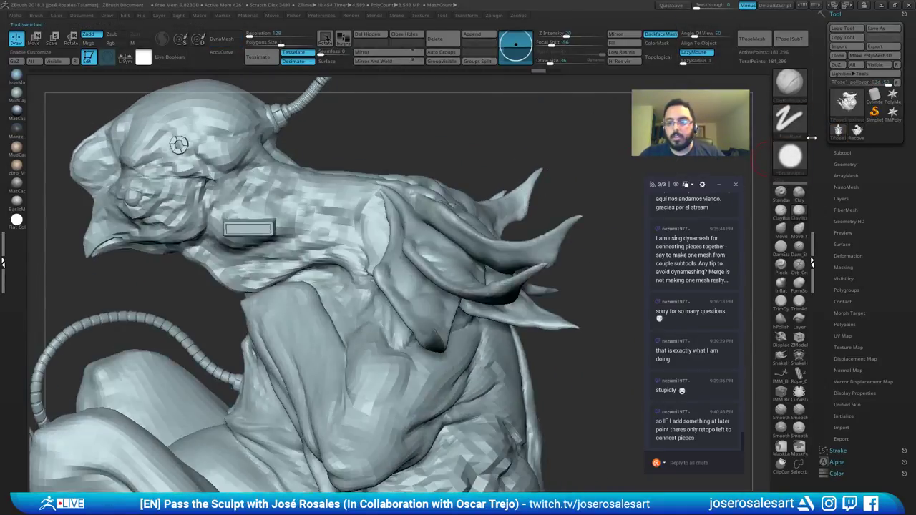
click(857, 132)
ctrl+right_drag(689, 163, 632, 161)
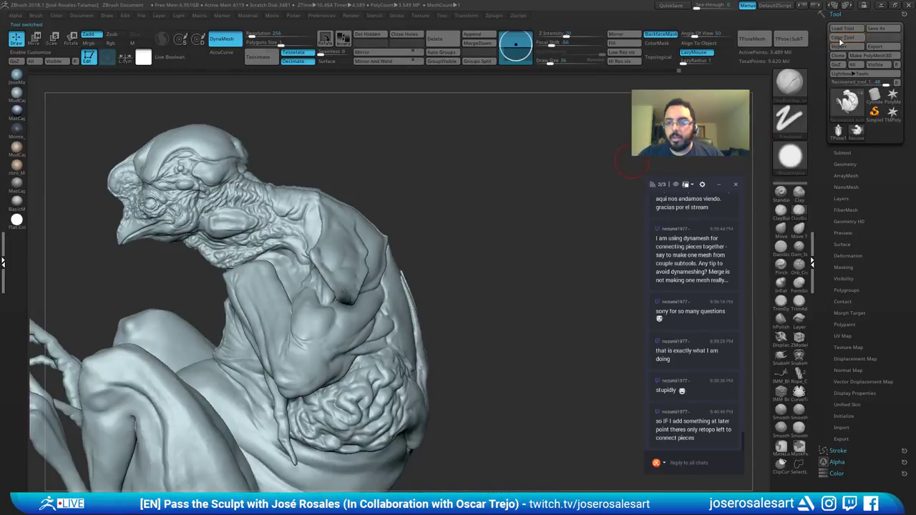
Step: Load a saved version of the creature tool and examine its body, feathers and added sphere
click(844, 30)
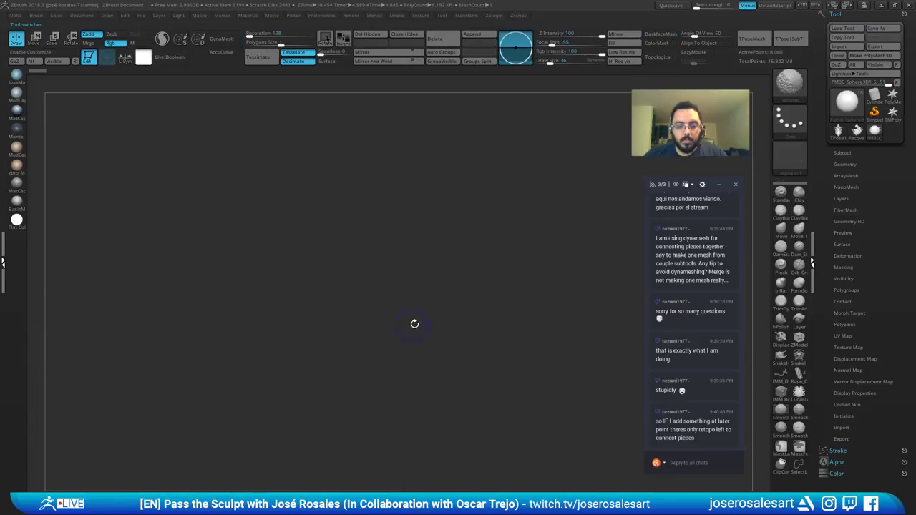
key(f)
ctrl+right_drag(470, 238, 362, 204)
key(shift+s)
mouse_move(485, 233)
ctrl+right_down()
mouse_move(371, 200)
mouse_move(421, 248)
mouse_move(466, 170)
mouse_move(392, 249)
mouse_move(451, 240)
mouse_move(467, 219)
mouse_move(450, 197)
ctrl+right_up()
key(shift)
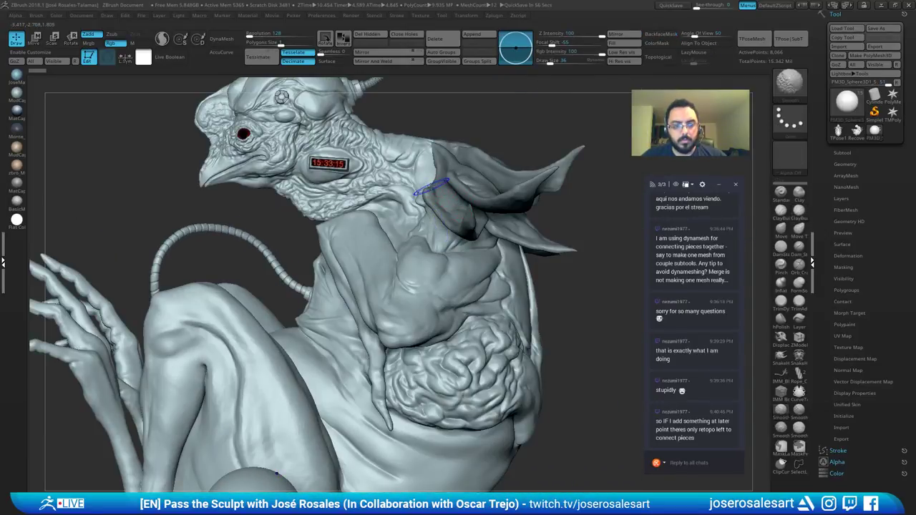
alt+right_drag(278, 494, 307, 414)
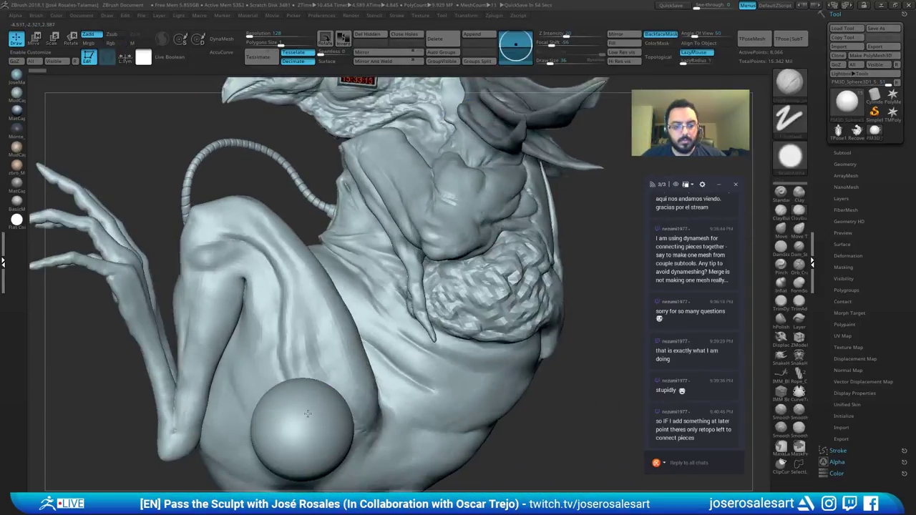
right_drag(410, 269, 386, 280)
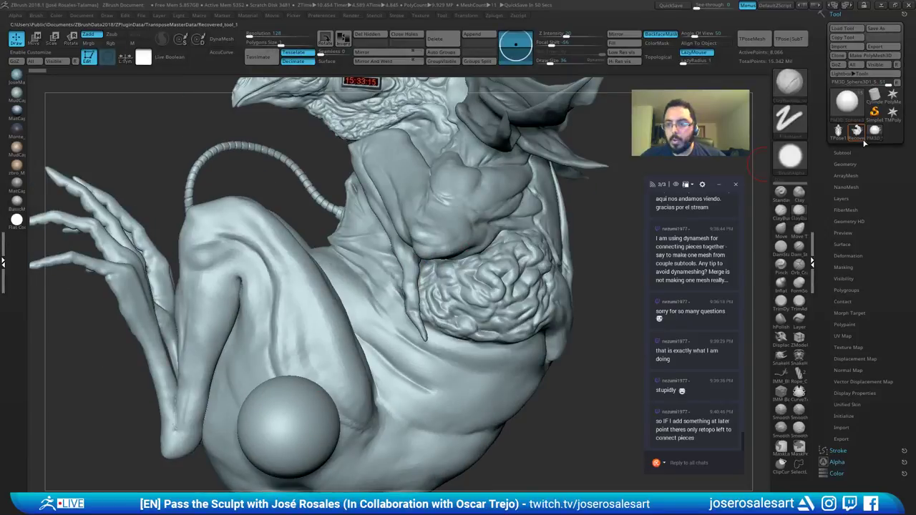
Step: Load another saved version of the creature whose body has subdivision levels and make it the active tool
click(845, 29)
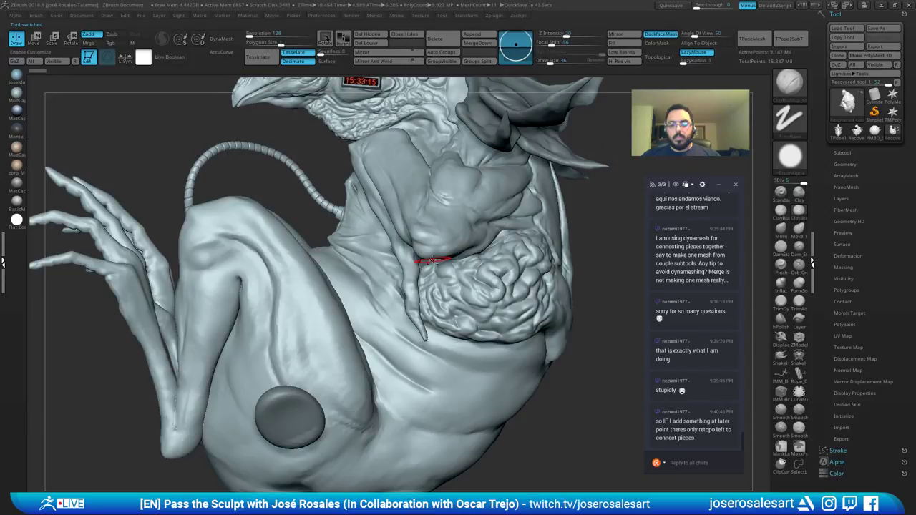
key(f)
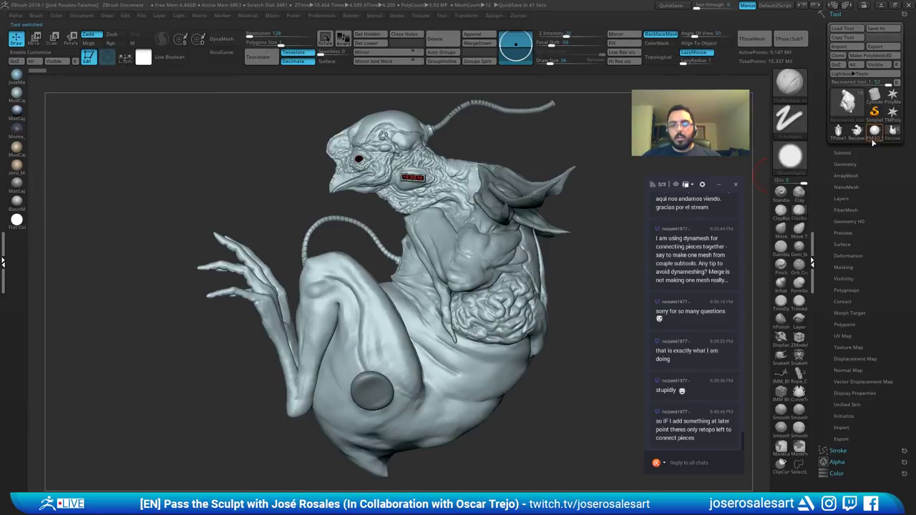
click(873, 141)
click(892, 137)
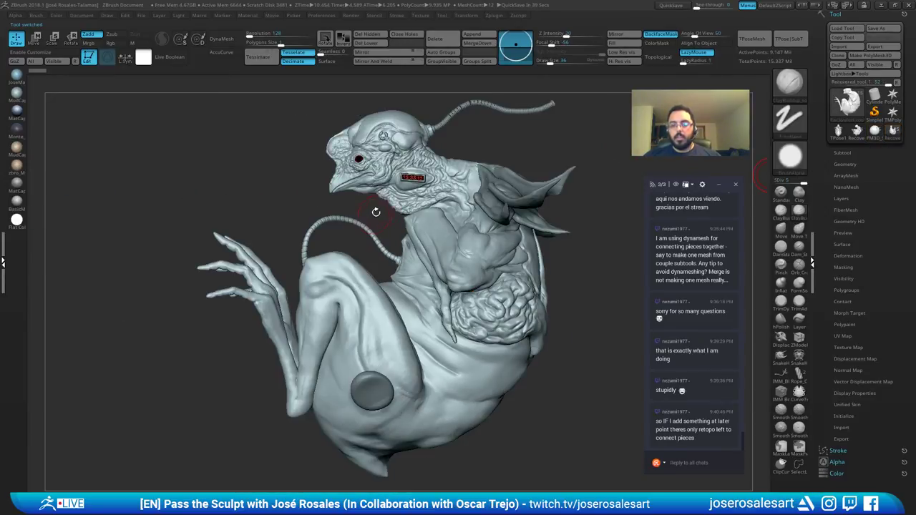
Step: Show the body's polygroup wireframe around the neck and lower the body to subdivision level 1
drag(376, 212, 429, 252)
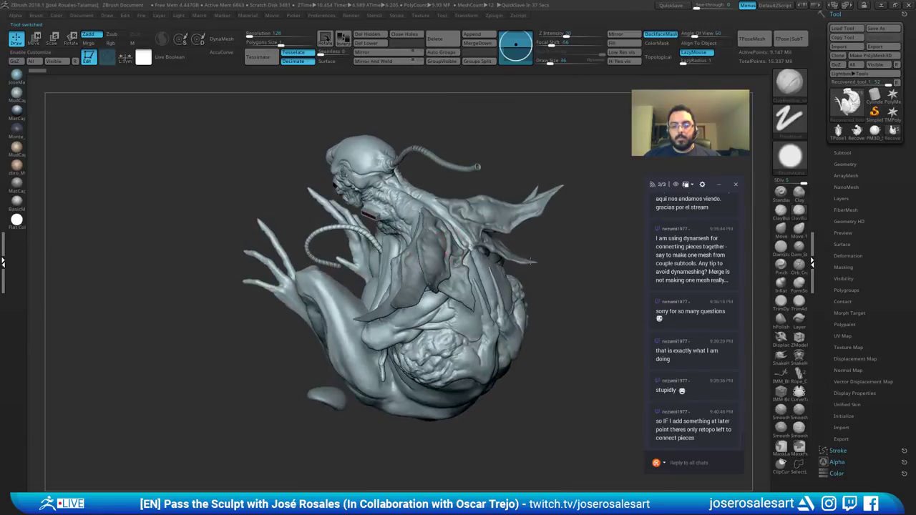
ctrl+right_drag(531, 260, 390, 175)
drag(390, 175, 398, 177)
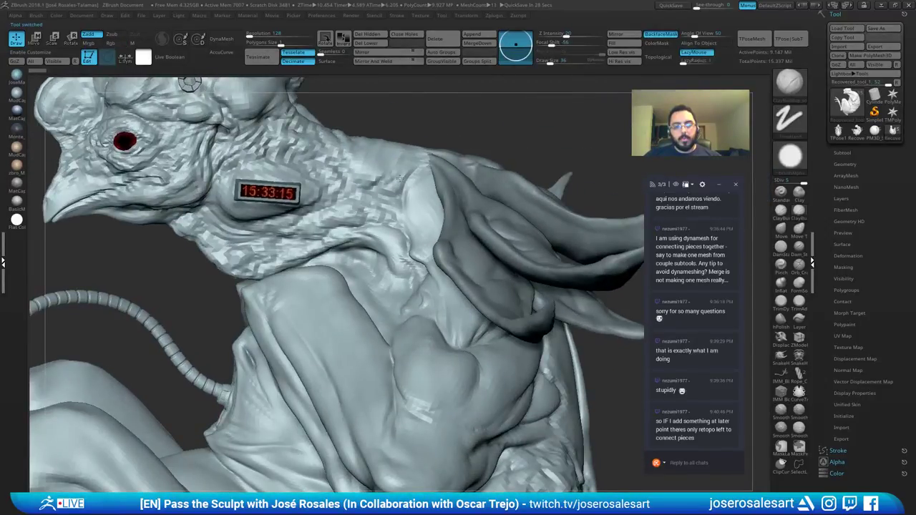
right_drag(400, 178, 407, 202)
key(shift+f)
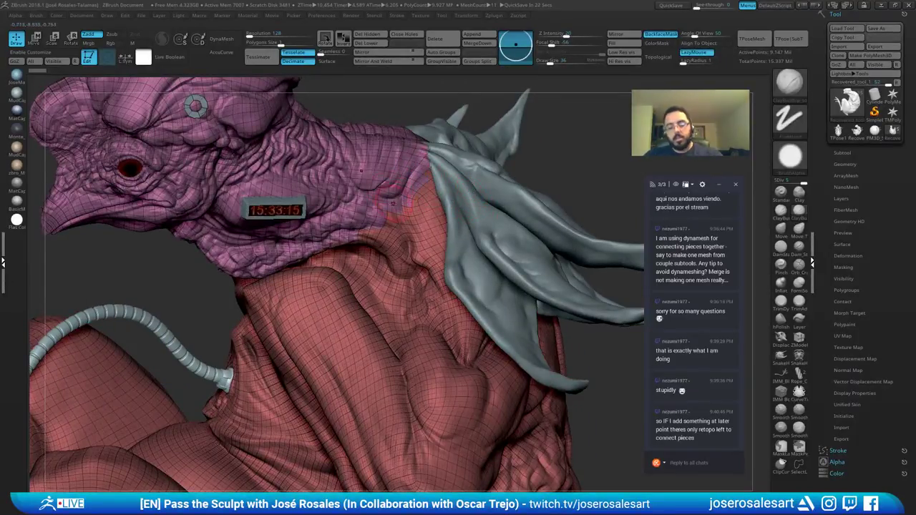
key(shift)
key(shift+d)
key(shift+d)
key(shift+d)
key(shift+d)
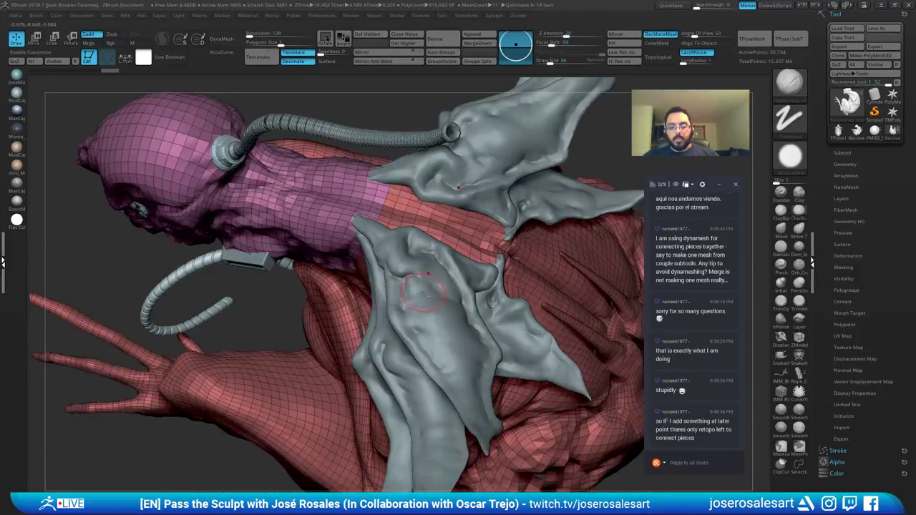
Step: Select the separate feather pieces and the body in turn to compare their wireframe density where they meet
alt+click(424, 292)
alt+click(368, 390)
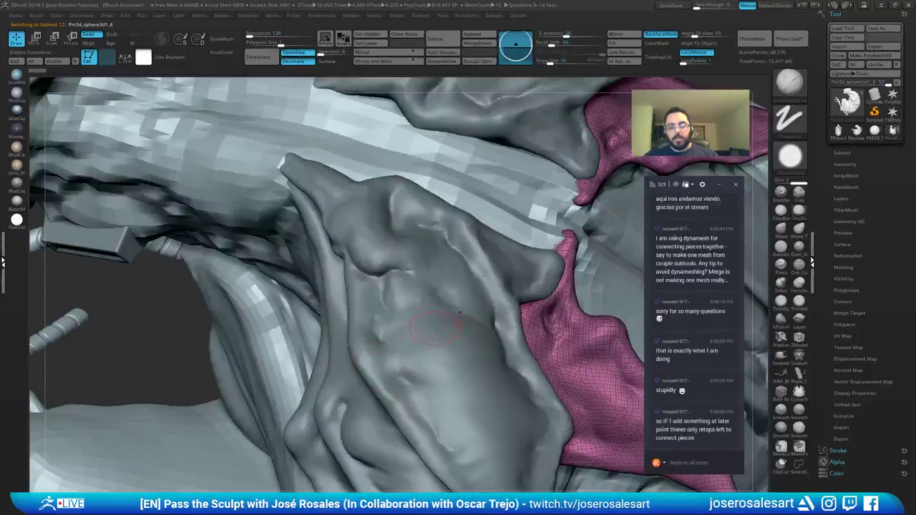
right_drag(435, 327, 299, 221)
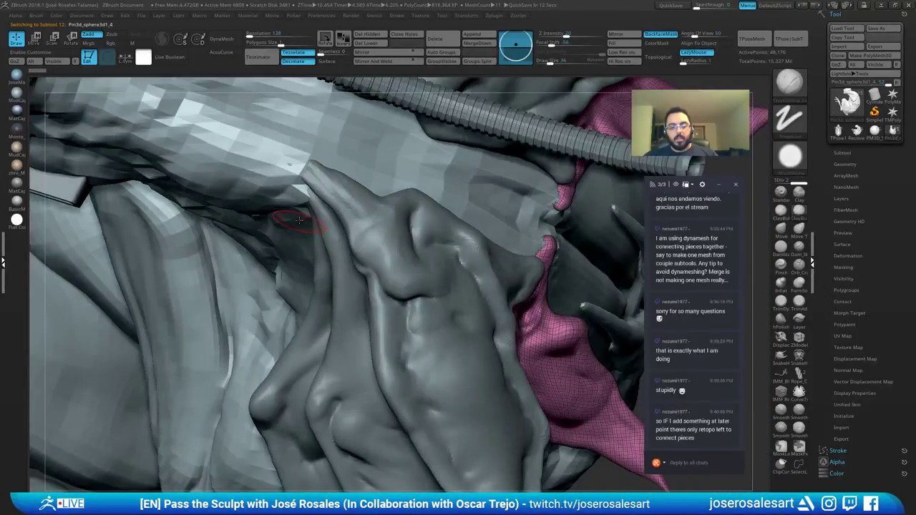
alt+click(305, 164)
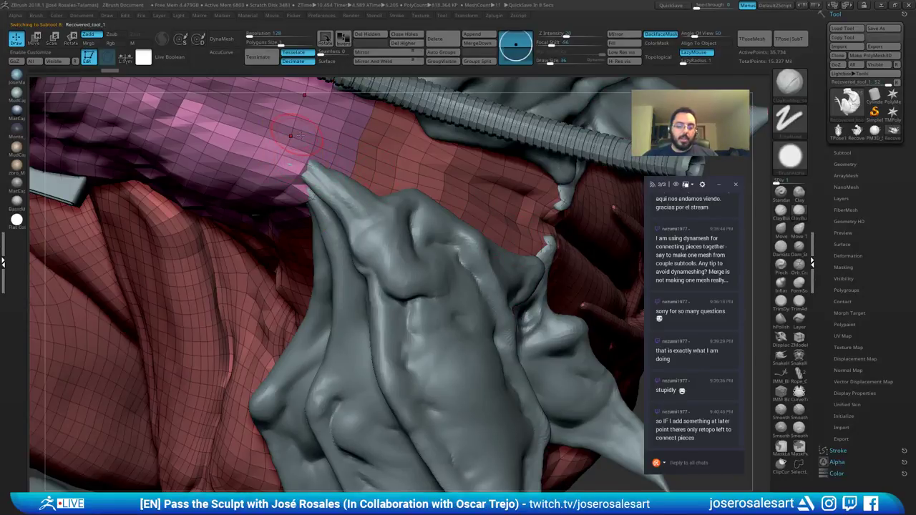
right_drag(300, 136, 385, 258)
alt+click(383, 258)
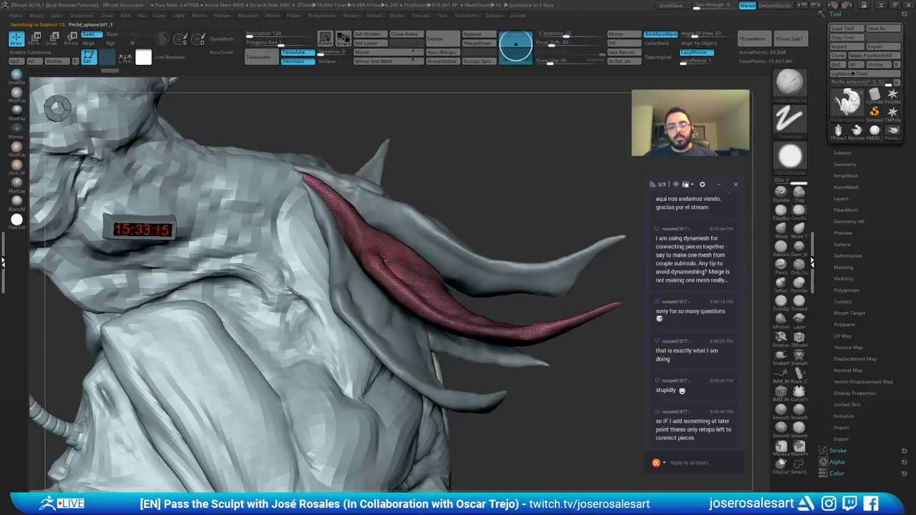
alt+click(268, 220)
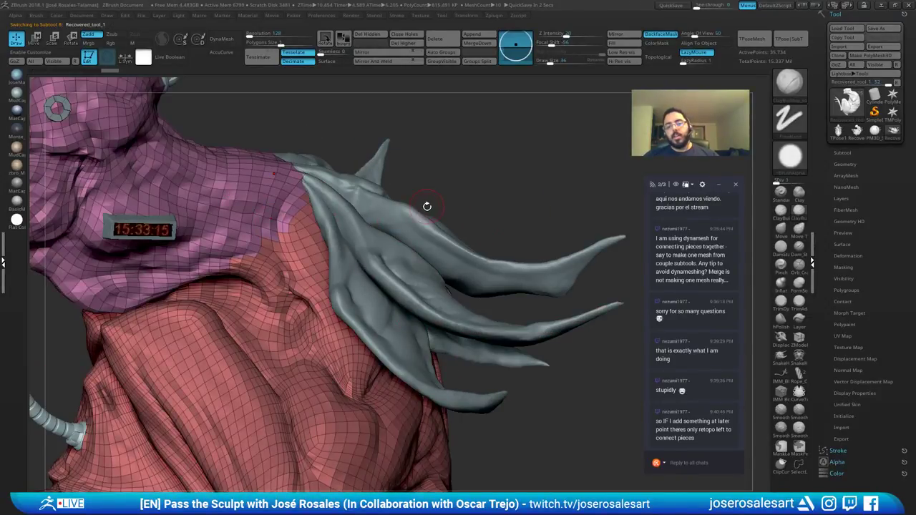
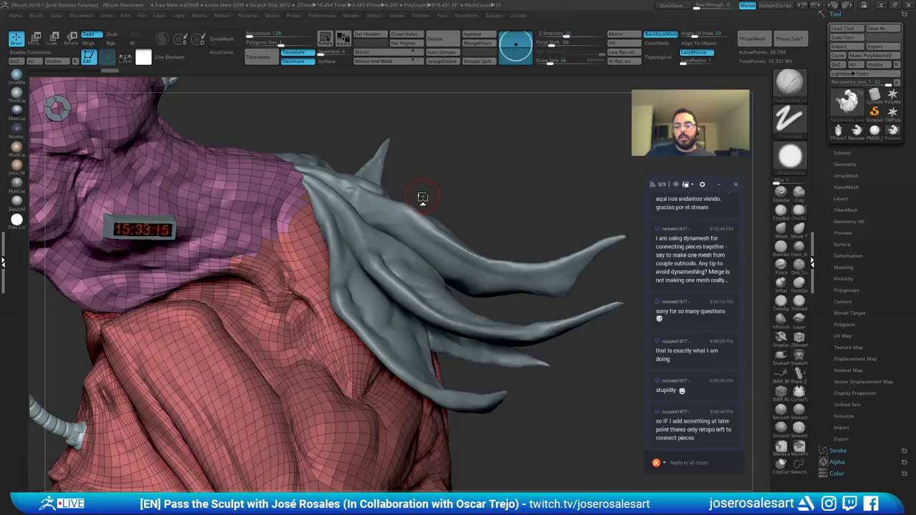
Step: Examine the low-resolution body and its overlapping feather pieces from the side, rear and front
drag(331, 134, 483, 127)
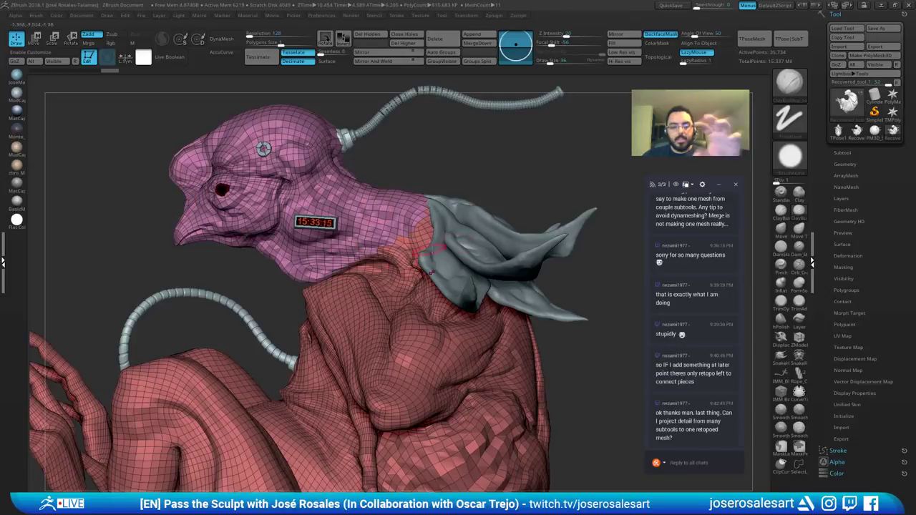
drag(185, 201, 406, 288)
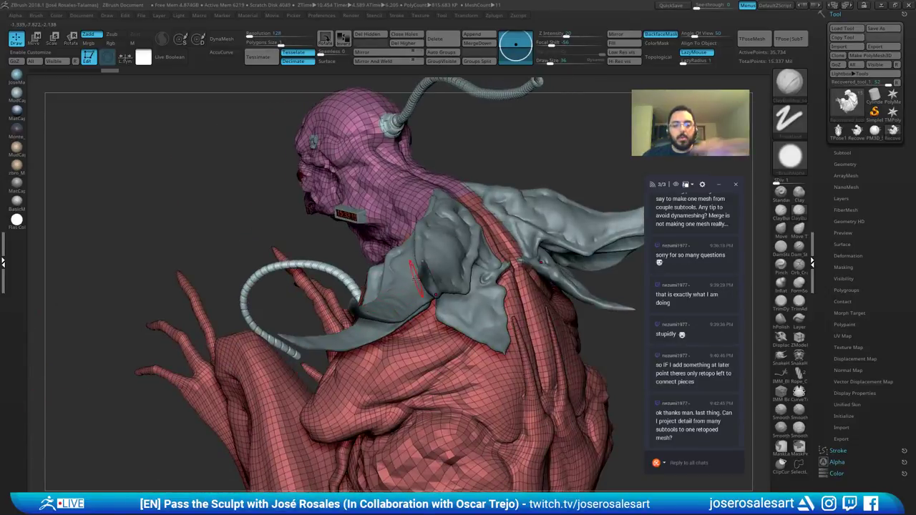
right_drag(416, 280, 316, 299)
drag(316, 298, 368, 289)
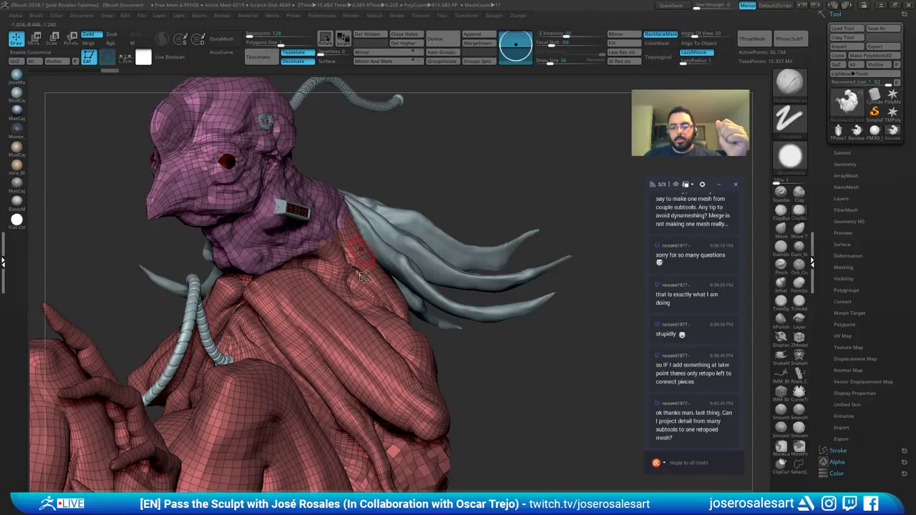
right_drag(364, 277, 298, 275)
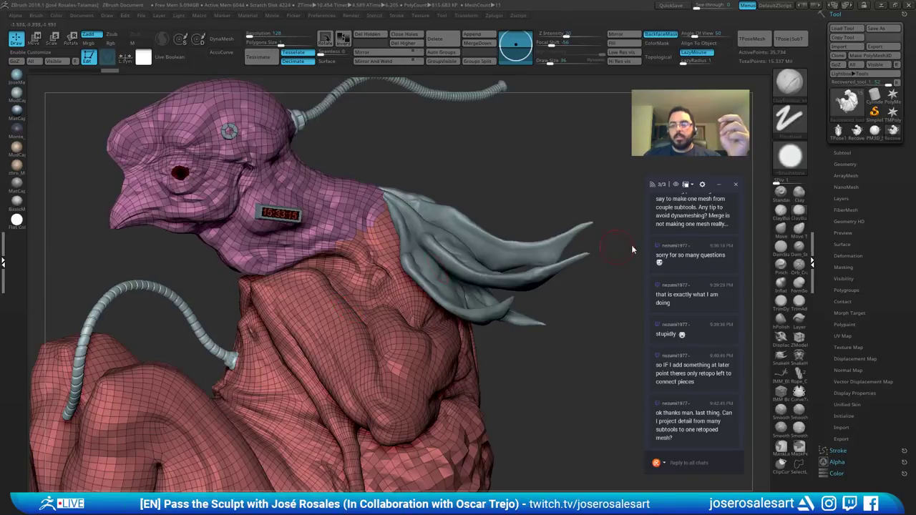
Step: Show the subtool list and look through the body and separate feather pieces
click(843, 152)
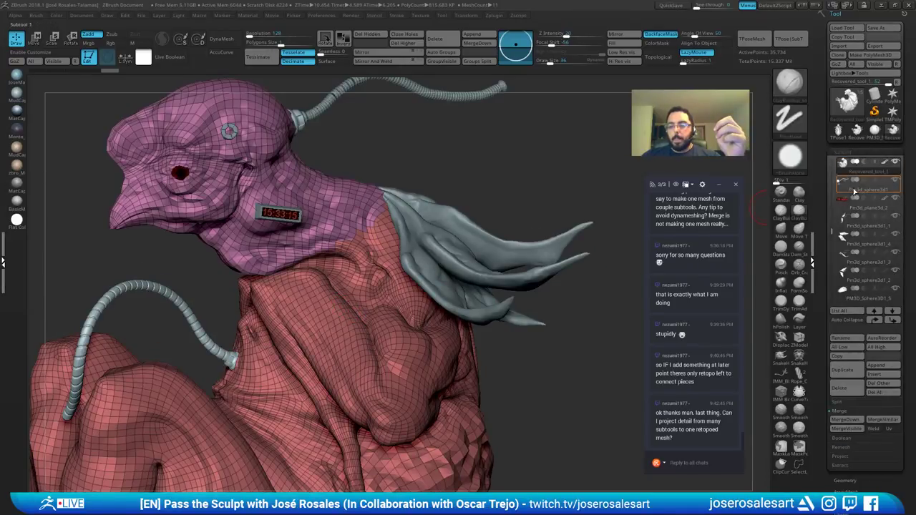
drag(832, 229, 832, 207)
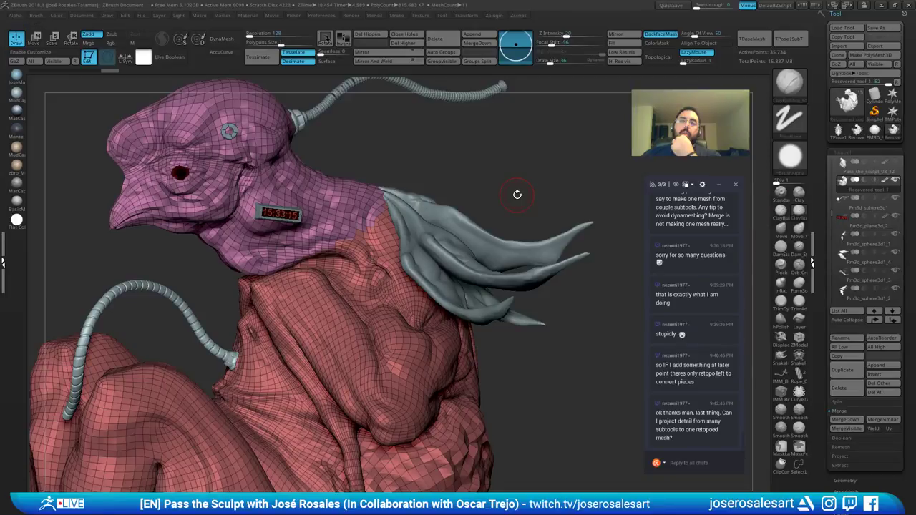
drag(516, 194, 530, 209)
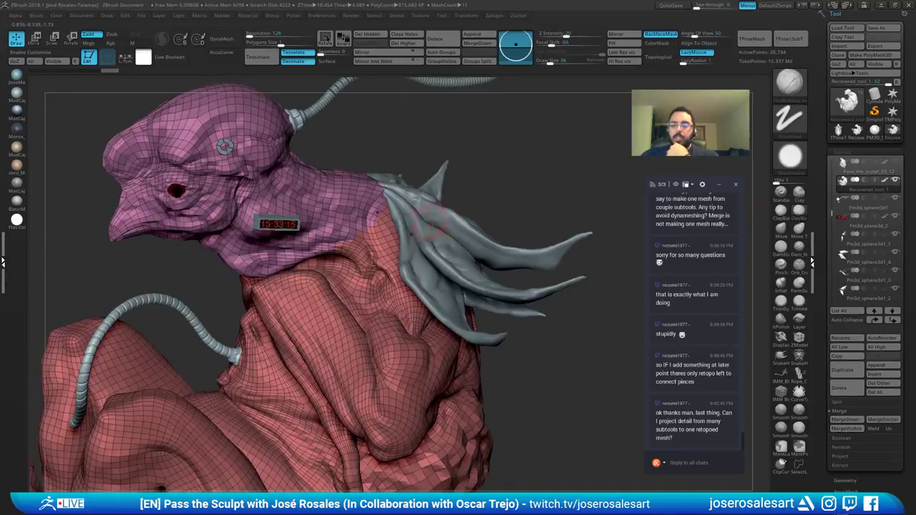
Step: Show the Project settings and examine where the separate cables and feather pieces meet the low-resolution wireframe body
right_drag(440, 210, 401, 236)
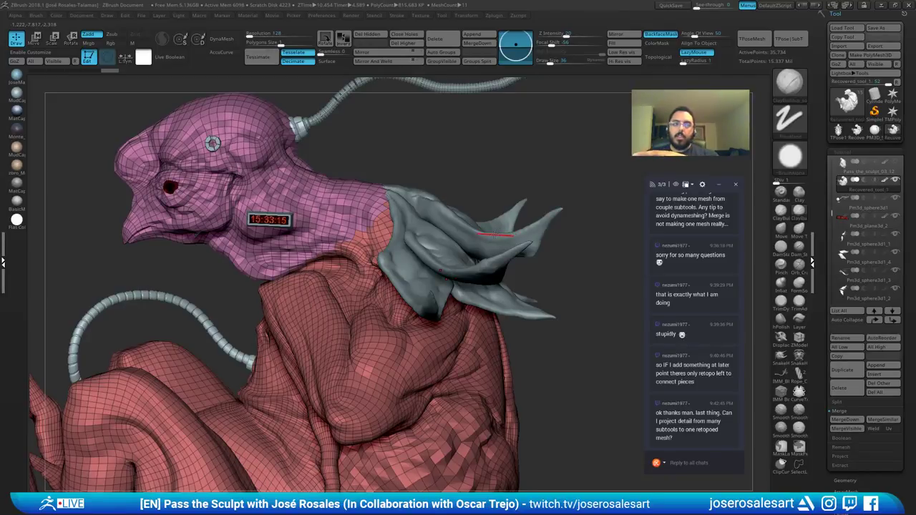
click(841, 457)
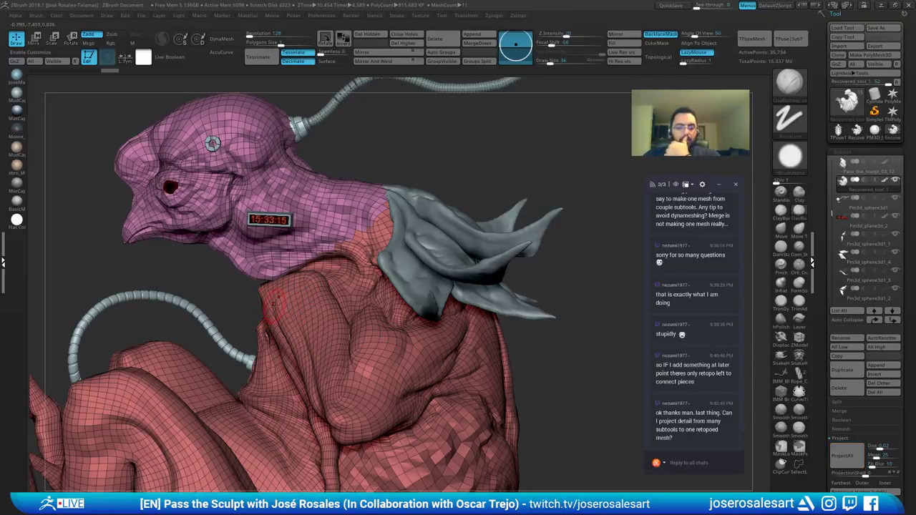
mouse_move(336, 167)
mouse_down()
mouse_move(387, 177)
mouse_move(390, 236)
mouse_up()
mouse_move(422, 179)
alt+mouse_down()
mouse_move(389, 214)
mouse_move(367, 217)
alt+mouse_up()
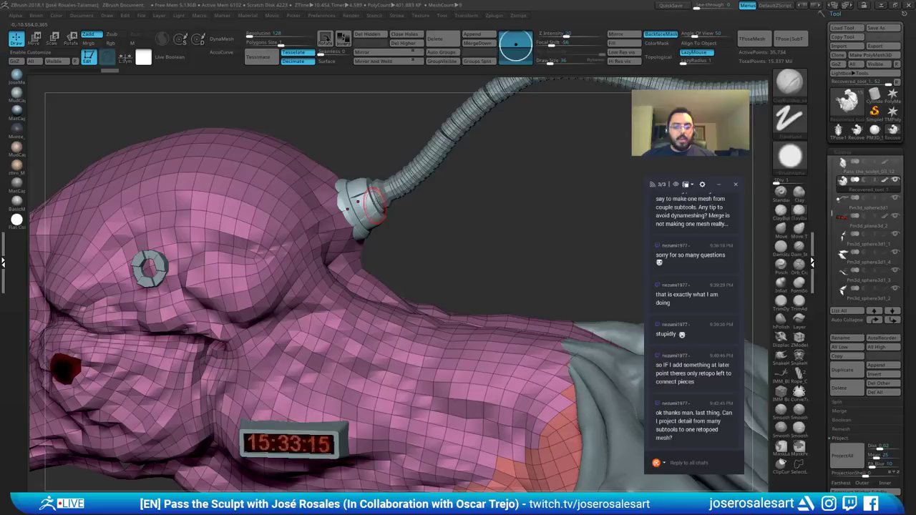
drag(390, 212, 363, 223)
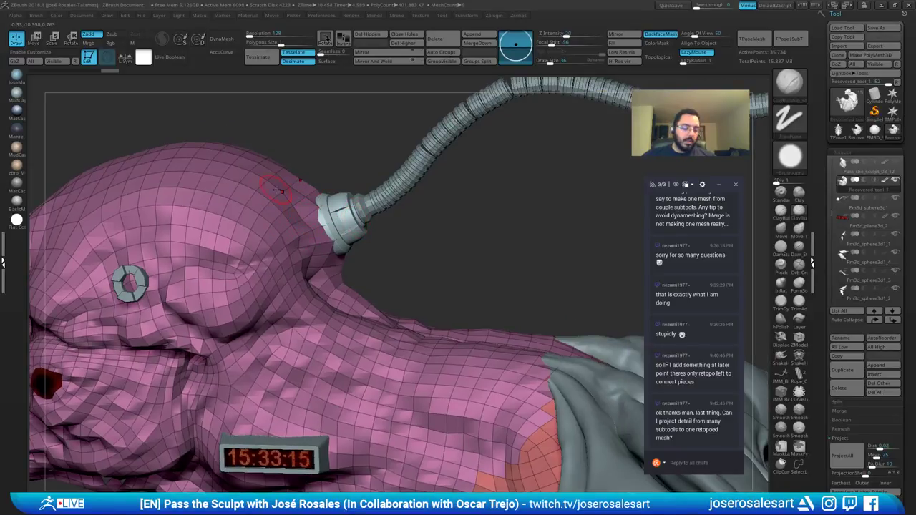
key(f)
drag(609, 215, 458, 288)
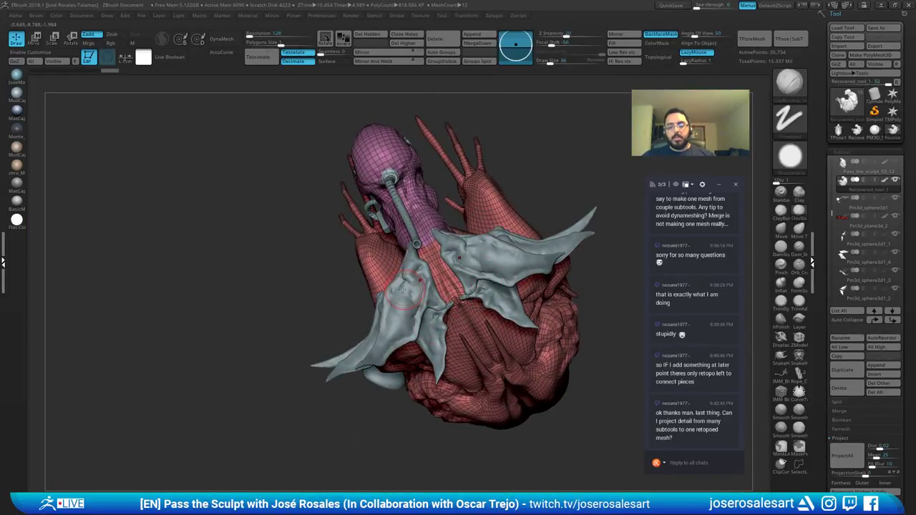
drag(294, 287, 526, 205)
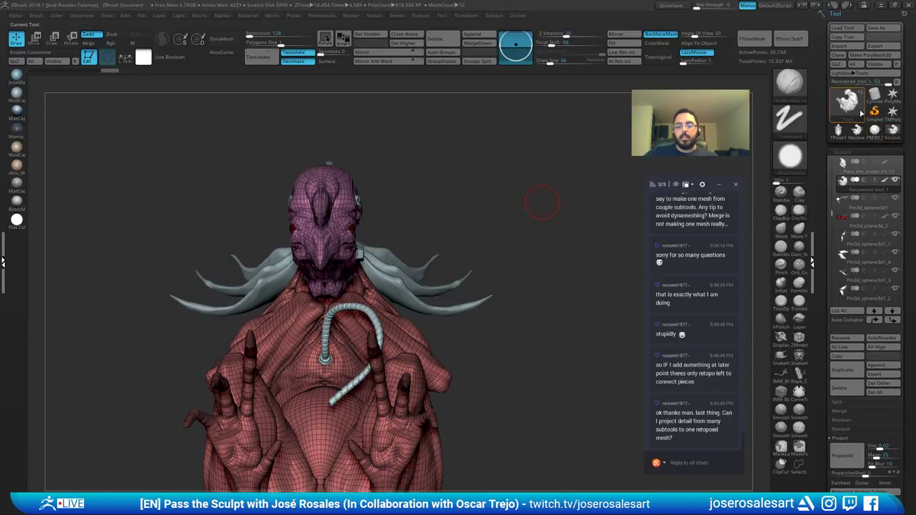
drag(543, 203, 380, 179)
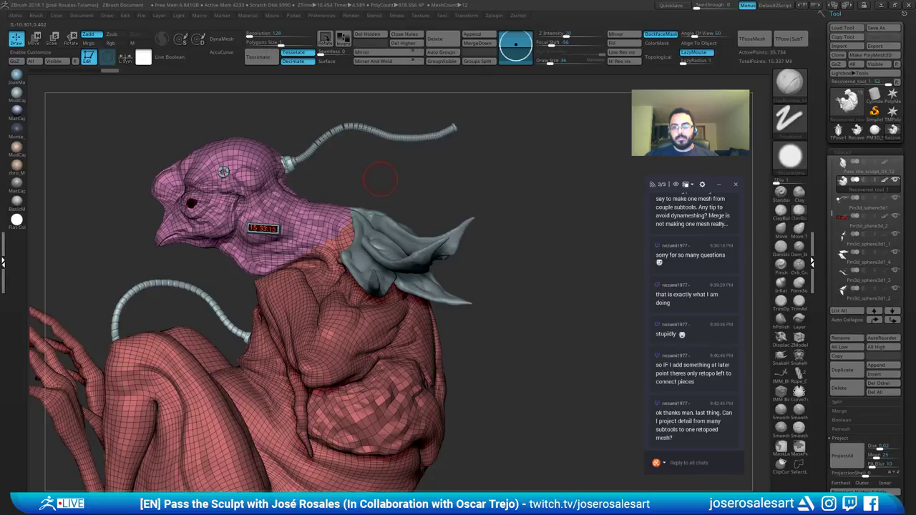
alt+right_drag(380, 179, 440, 177)
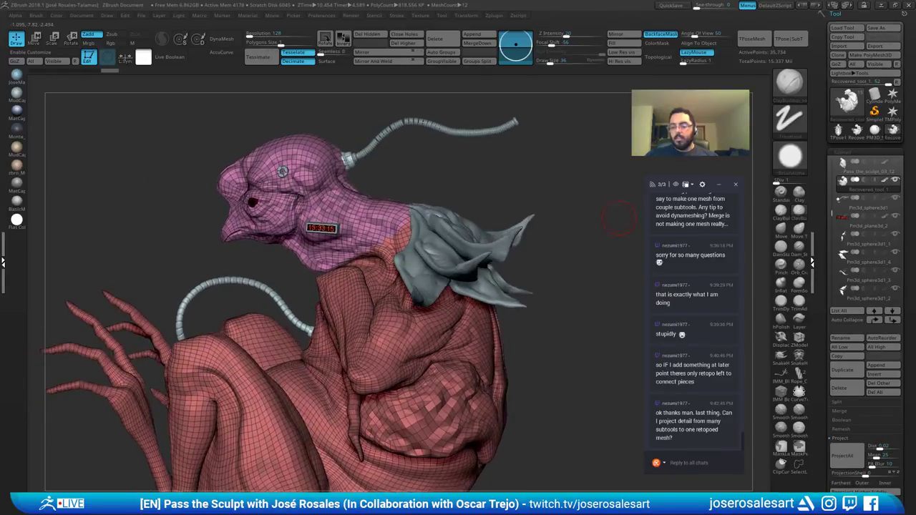
Step: Hide the wireframe, select the creature's body and raise its subdivision level
key(shift+f)
alt+right_drag(387, 246, 437, 158)
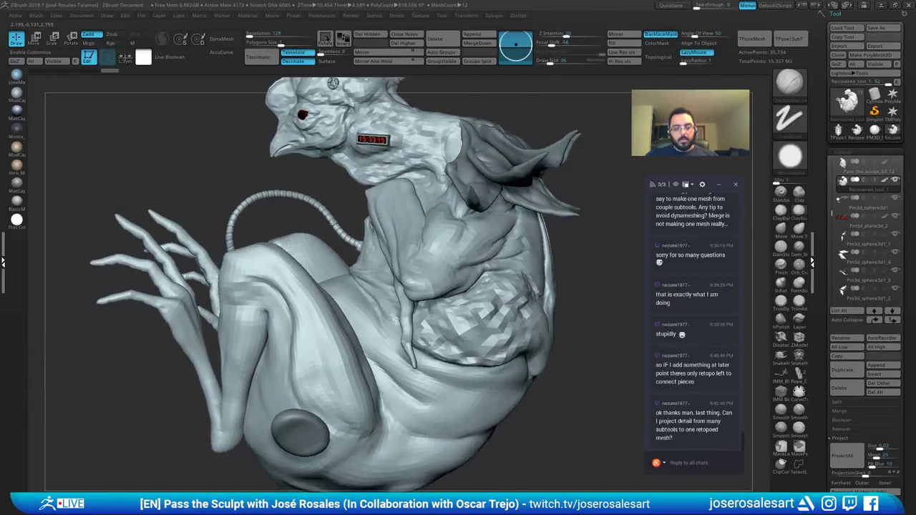
alt+click(374, 288)
key(d)
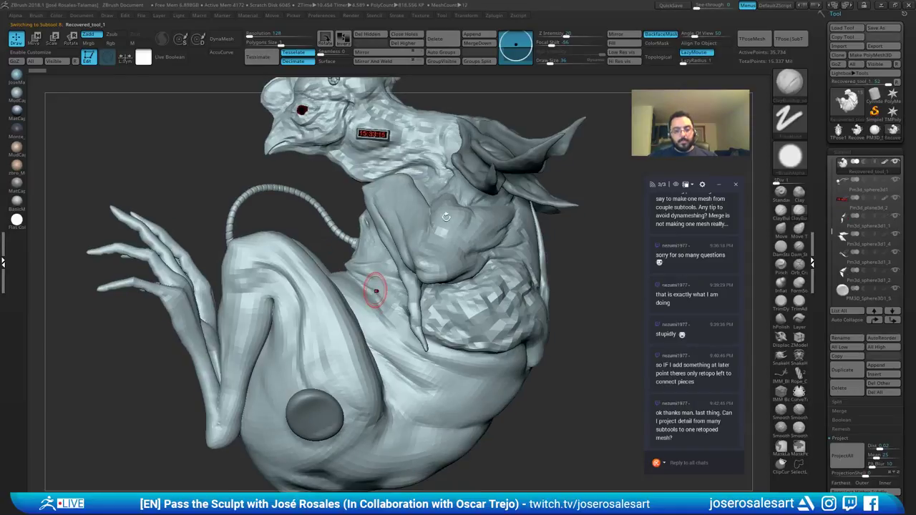
key(d)
Step: Select the flattened sphere on the outer thigh and move it partly into the creature's hip
alt+click(303, 411)
alt+right_drag(306, 363, 320, 289)
right_drag(365, 237, 426, 225)
mouse_move(426, 226)
alt+right_down()
mouse_move(370, 316)
mouse_move(458, 337)
mouse_move(350, 247)
mouse_move(354, 240)
alt+right_up()
alt+right_drag(245, 333, 326, 276)
key(w)
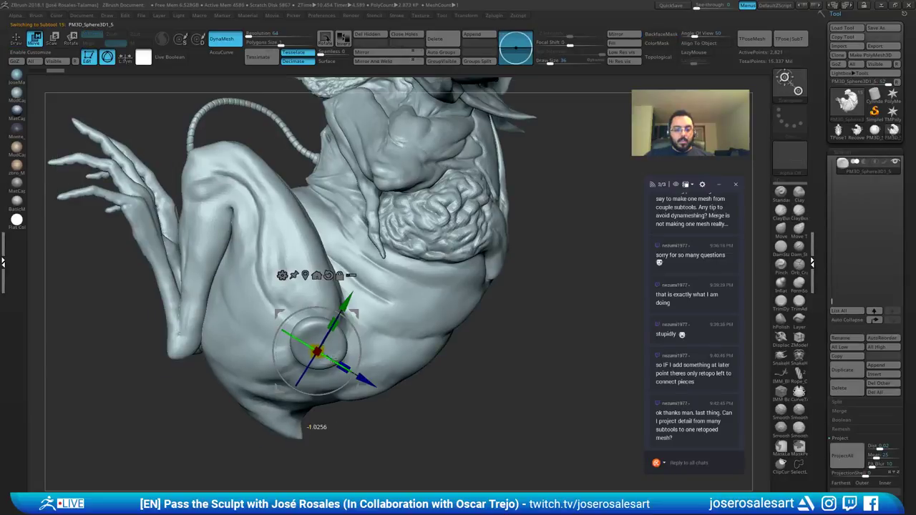
right_drag(361, 323, 312, 309)
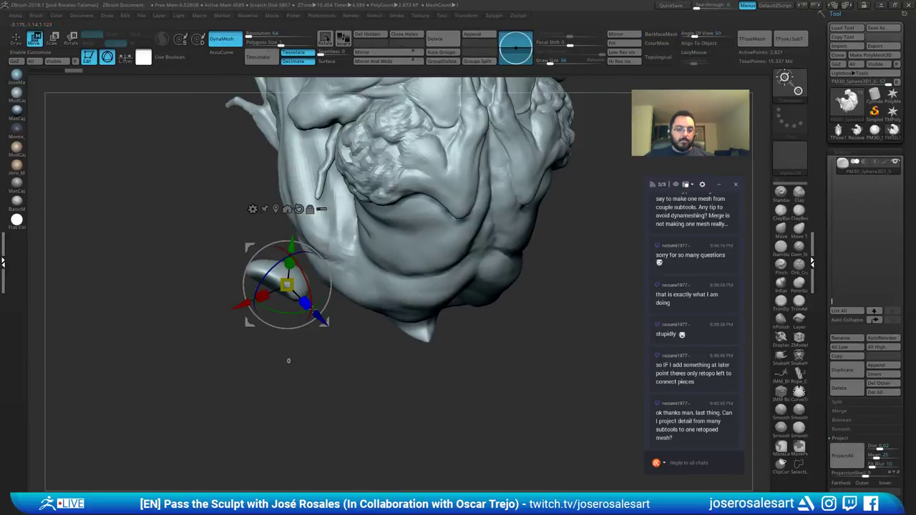
drag(312, 309, 290, 291)
Step: Stretch the sphere outward into a long flattened shape with the SnakeHook brush and re-DynaMesh it at resolution 64
key(q)
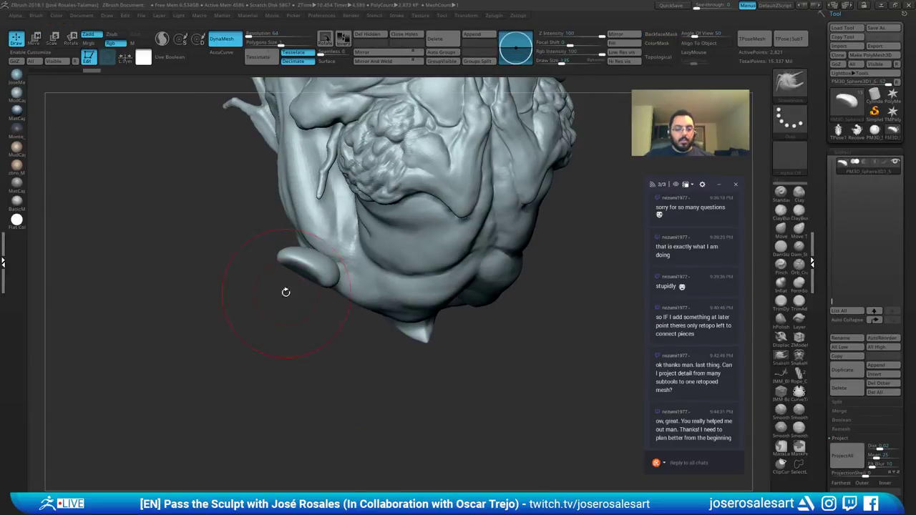
right_drag(286, 291, 312, 279)
drag(289, 258, 238, 239)
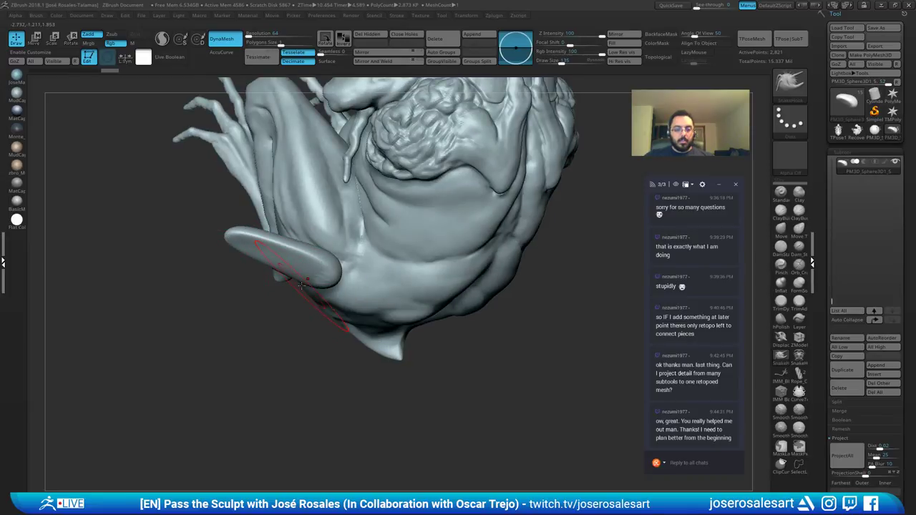
mouse_move(301, 285)
right_down()
mouse_move(292, 277)
mouse_move(338, 289)
mouse_move(286, 289)
right_up()
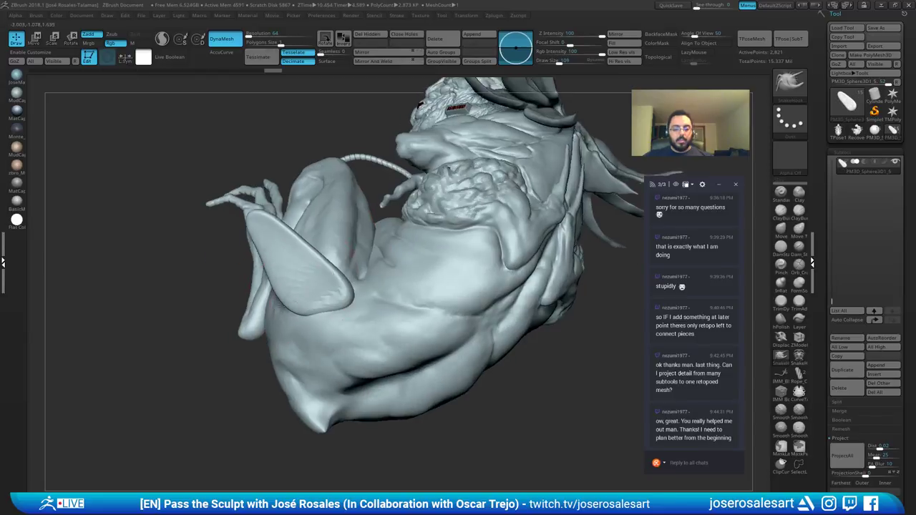
ctrl+drag(193, 282, 239, 336)
Step: Bend the stretched piece with the SnakeHook brush so that it curves away from the hip
shift+right_drag(289, 288, 277, 288)
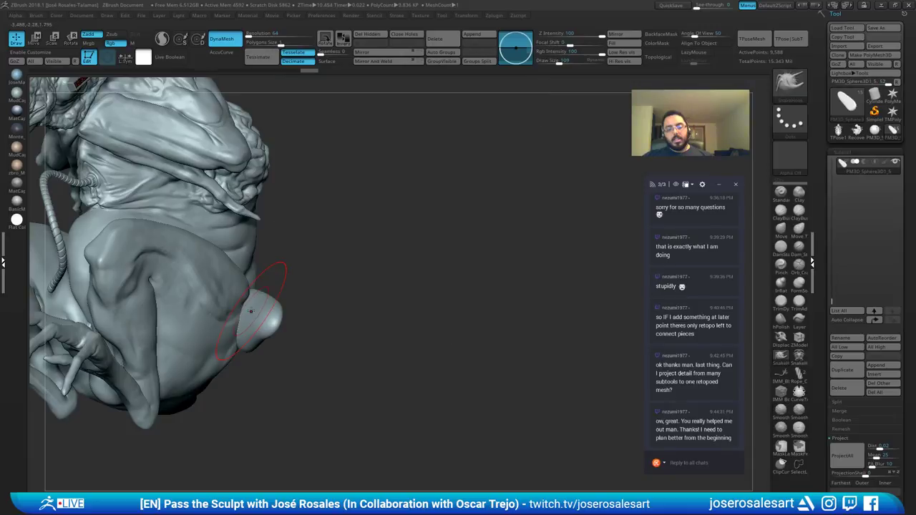
mouse_move(250, 311)
mouse_down()
mouse_move(301, 314)
mouse_move(293, 298)
mouse_up()
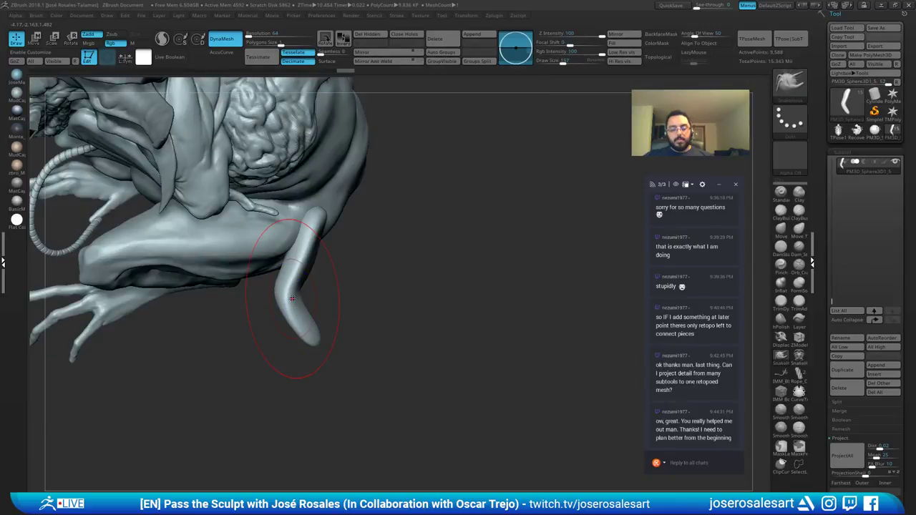
ctrl+right_drag(292, 299, 292, 292)
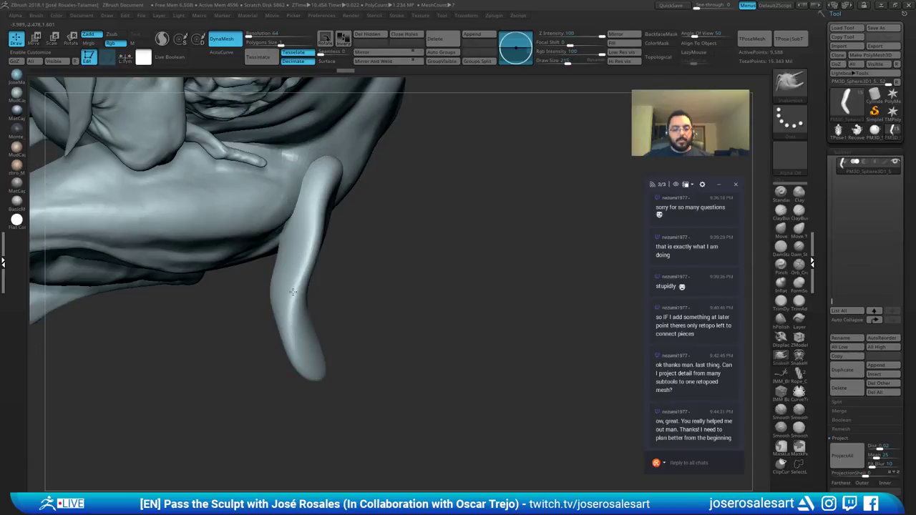
key(ctrl+shift+z)
key(ctrl+shift+z)
key(ctrl+shift+z)
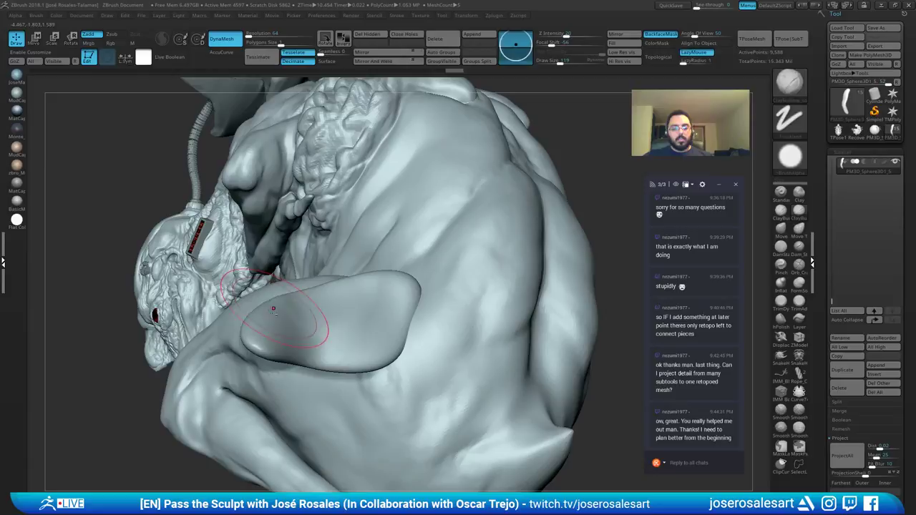
Step: Build up the outer surface of the curved piece with the ClayBuildup brush and smooth the strokes
mouse_move(274, 307)
right_down()
mouse_move(235, 334)
mouse_move(258, 335)
right_up()
drag(258, 335, 235, 357)
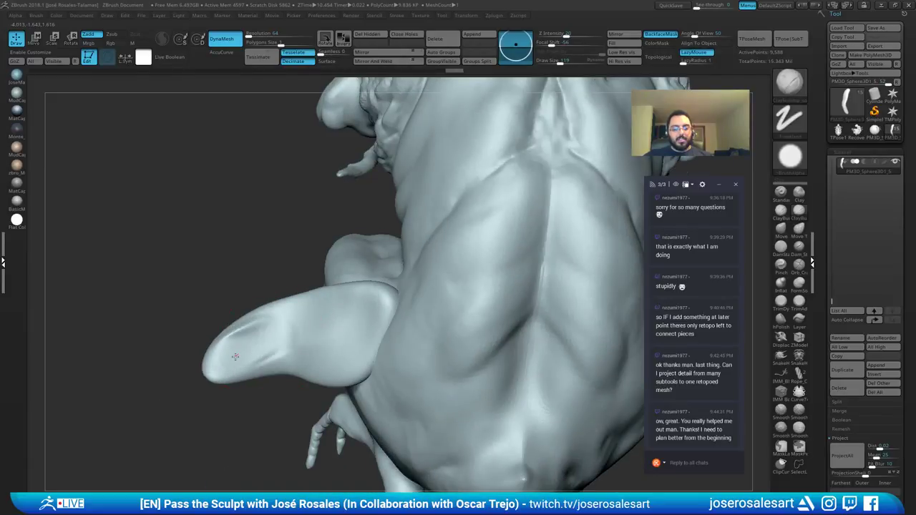
right_drag(235, 357, 240, 370)
mouse_move(244, 342)
shift+mouse_down()
mouse_move(239, 335)
mouse_move(281, 351)
shift+mouse_up()
drag(283, 307, 343, 286)
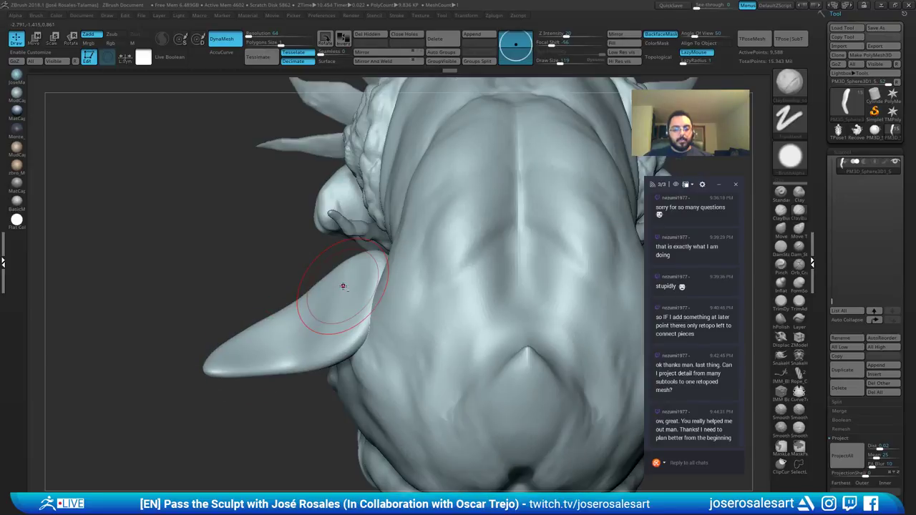
right_drag(343, 286, 251, 358)
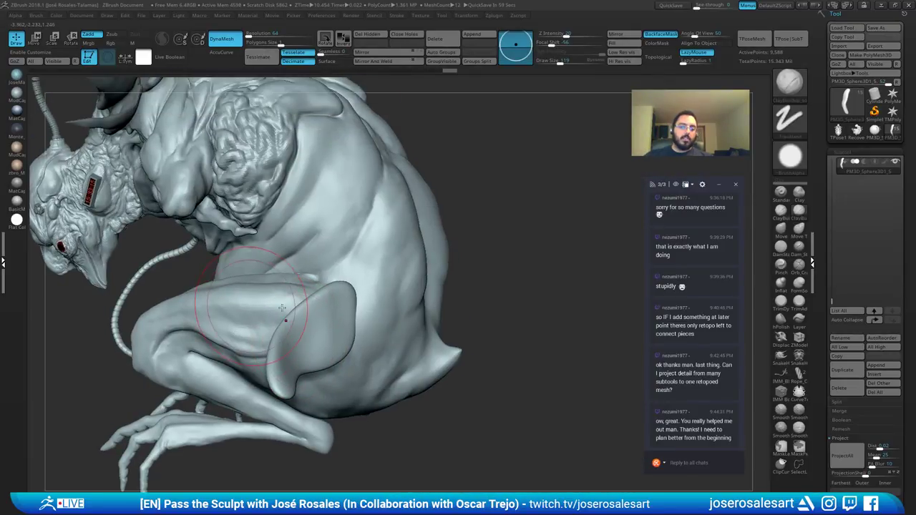
Step: Build up and smooth the piece's base at the thigh, and pull its lower corner toward the body with SnakeHook
right_drag(282, 308, 335, 213)
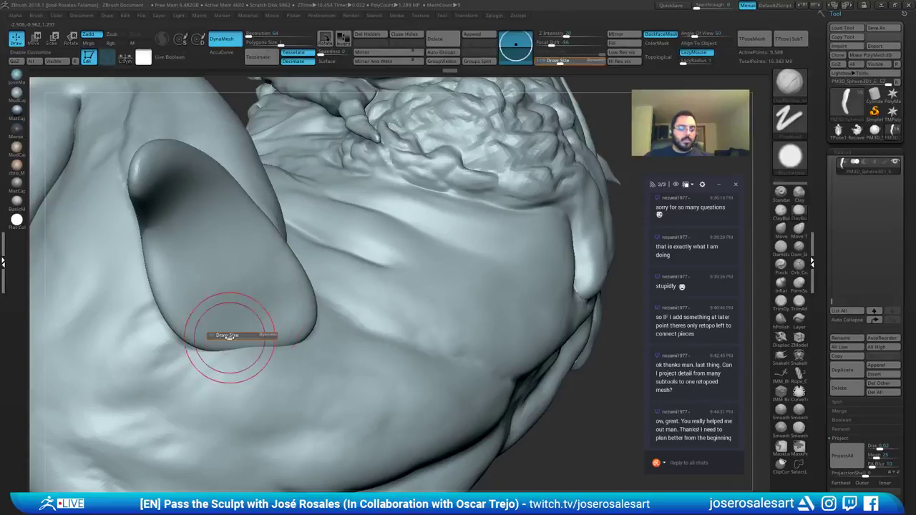
right_drag(236, 328, 204, 323)
drag(204, 322, 195, 316)
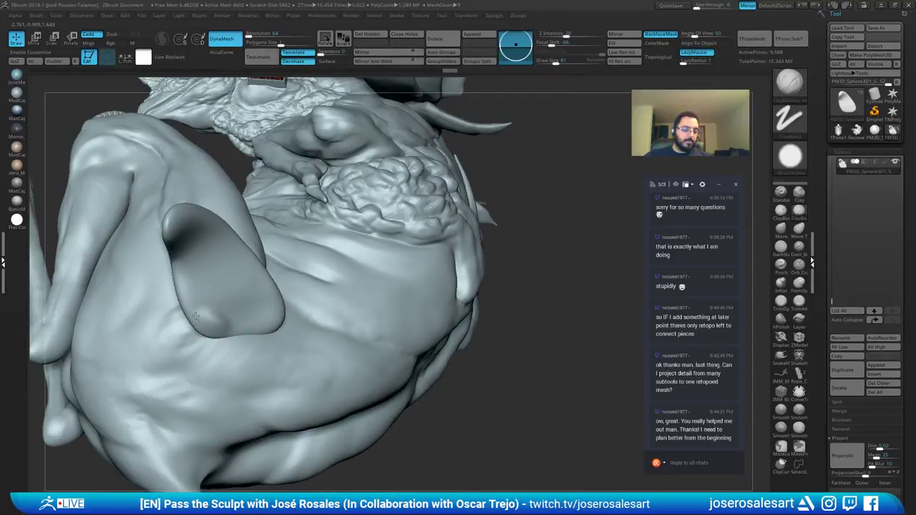
mouse_move(195, 316)
right_down()
mouse_move(215, 311)
mouse_move(284, 328)
mouse_move(245, 331)
right_up()
shift+drag(245, 331, 266, 331)
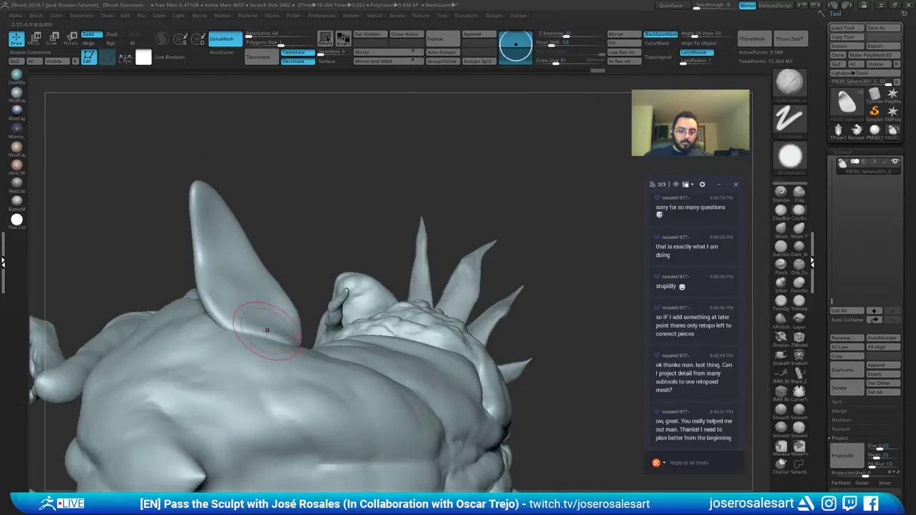
mouse_move(265, 332)
right_down()
mouse_move(241, 399)
mouse_move(268, 373)
mouse_move(279, 321)
mouse_move(307, 312)
mouse_move(323, 291)
right_up()
drag(323, 291, 312, 301)
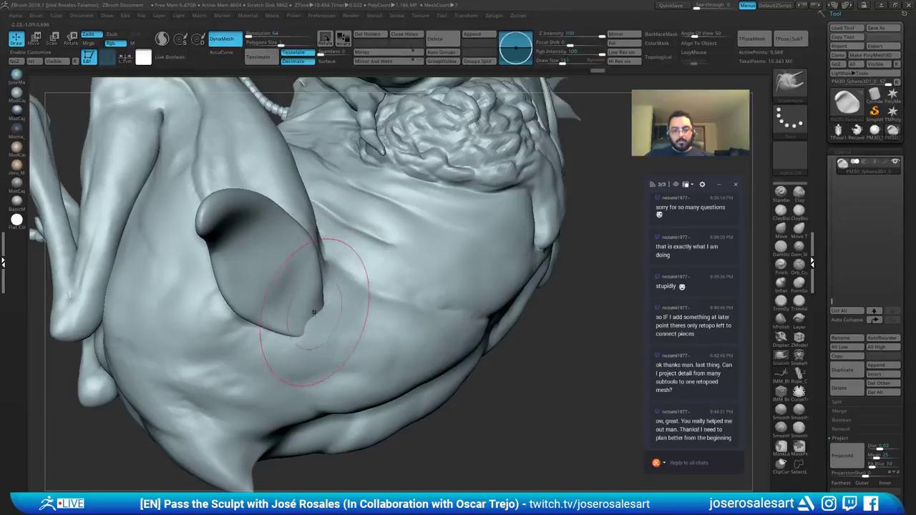
Step: Add volume to the piece's base where it meets the body, using the ClayBuildup brush at draw size 73
mouse_move(298, 283)
right_down()
mouse_move(298, 306)
mouse_move(231, 316)
mouse_move(315, 330)
right_up()
key(s)
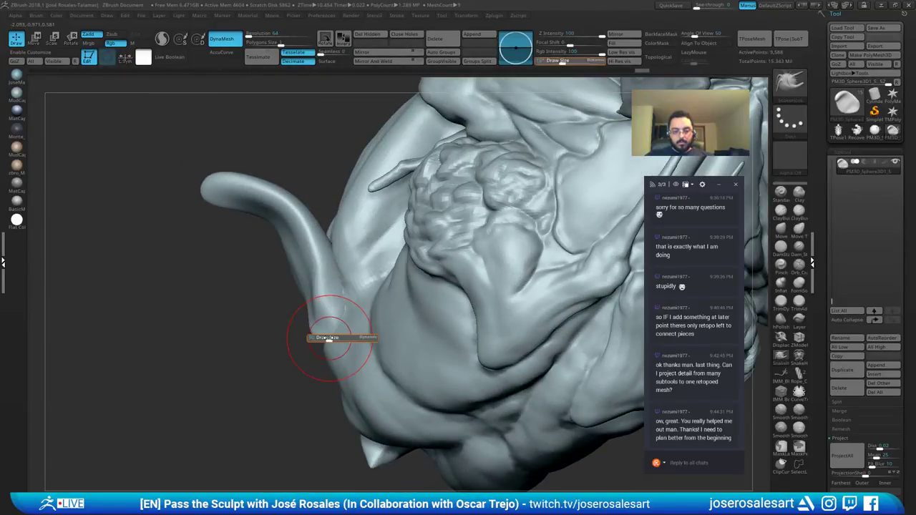
key(b)
key(c)
key(b)
right_drag(329, 339, 322, 332)
drag(321, 331, 308, 331)
right_drag(308, 331, 320, 327)
drag(319, 327, 288, 321)
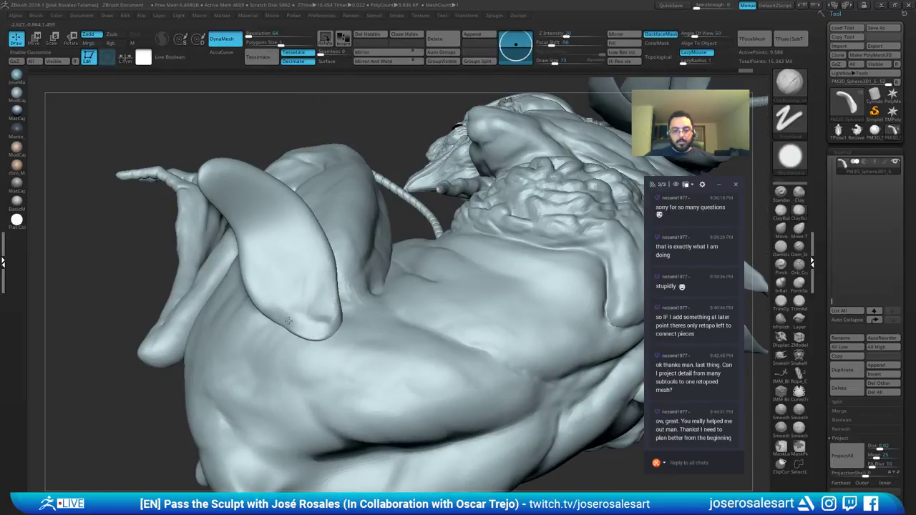
Step: Pull the free end of the piece outward into a tapered point with the SnakeHook brush
ctrl+right_drag(313, 322, 315, 301)
mouse_move(315, 300)
shift+right_down()
mouse_move(322, 286)
mouse_move(308, 301)
mouse_move(337, 302)
mouse_move(278, 297)
mouse_move(279, 322)
shift+right_up()
key(b)
key(s)
key(h)
mouse_move(279, 323)
right_down()
mouse_move(229, 308)
mouse_move(268, 306)
right_up()
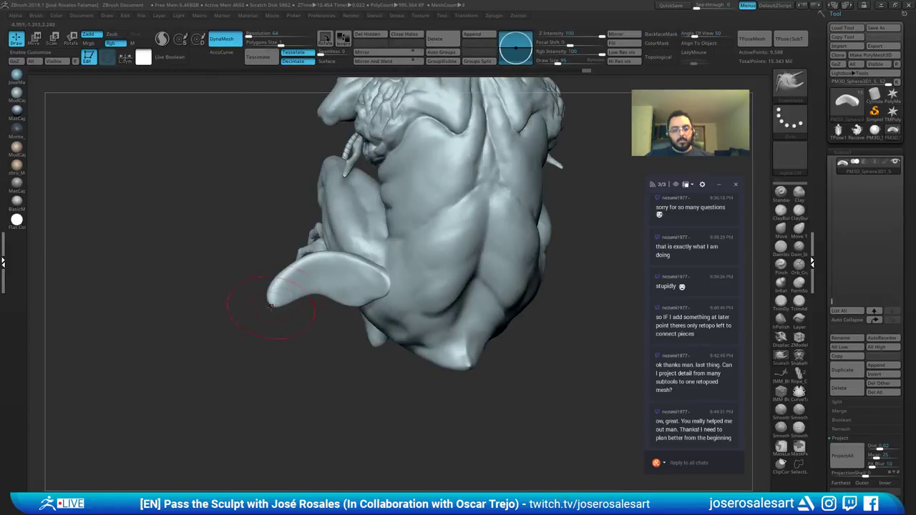
drag(270, 305, 234, 303)
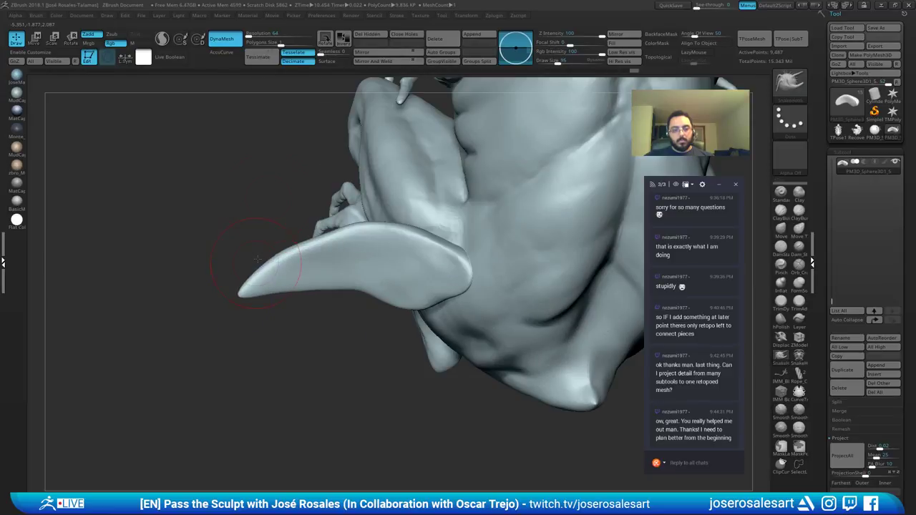
Step: Re-DynaMesh the piece at resolution 32, and smooth and thin its curved tip
click(282, 34)
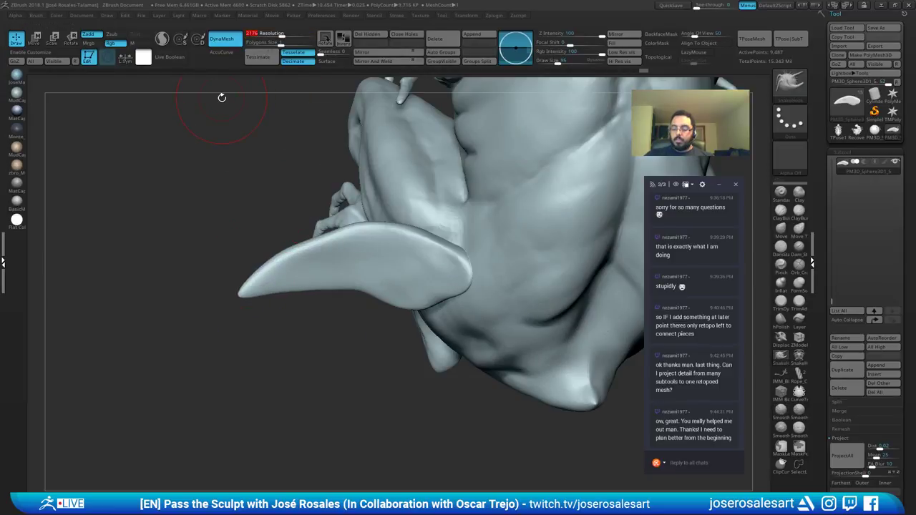
ctrl+drag(194, 186, 195, 205)
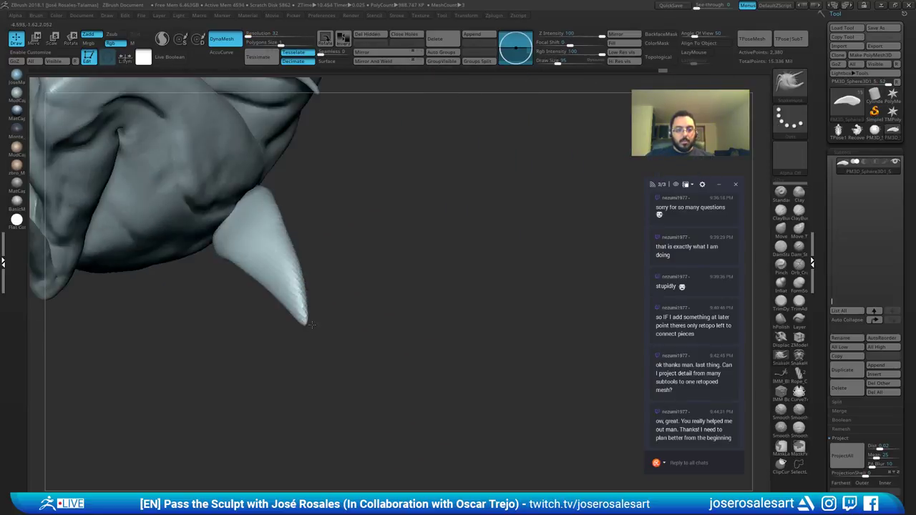
right_drag(311, 324, 283, 258)
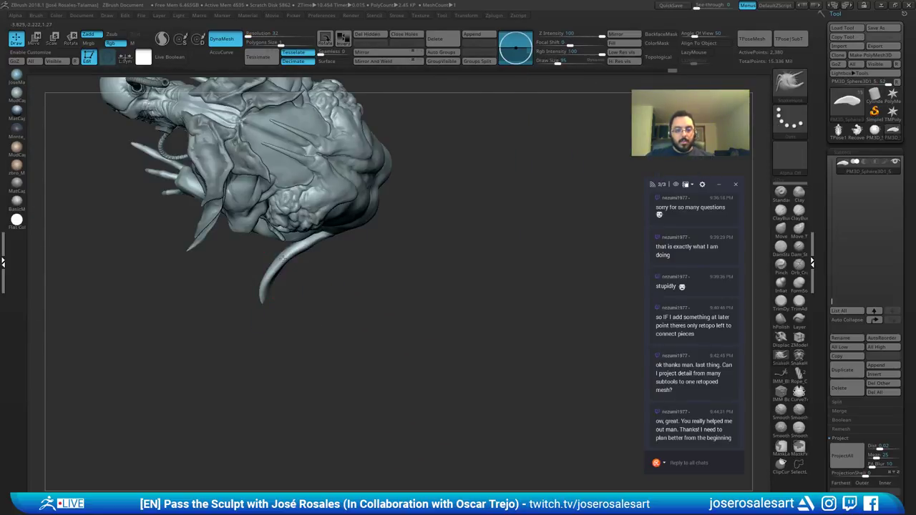
shift+drag(282, 259, 251, 288)
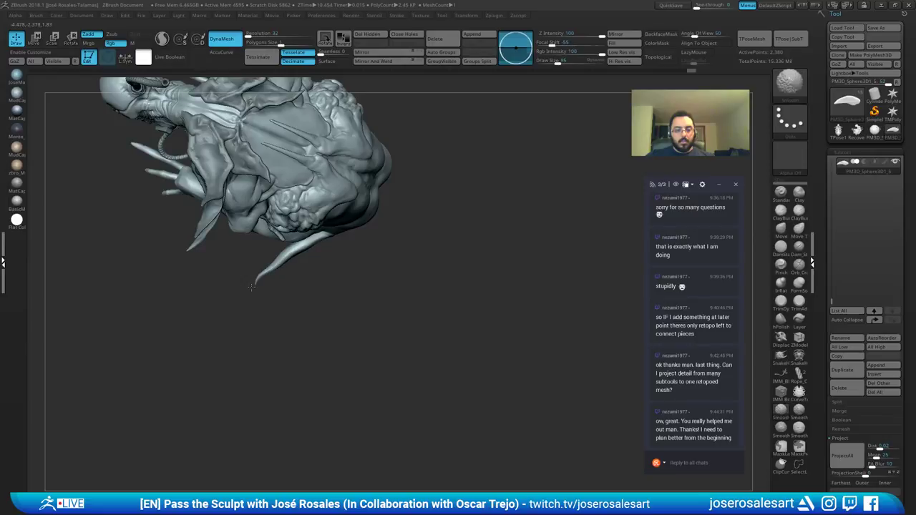
mouse_move(251, 288)
right_down()
mouse_move(234, 256)
mouse_move(224, 300)
right_up()
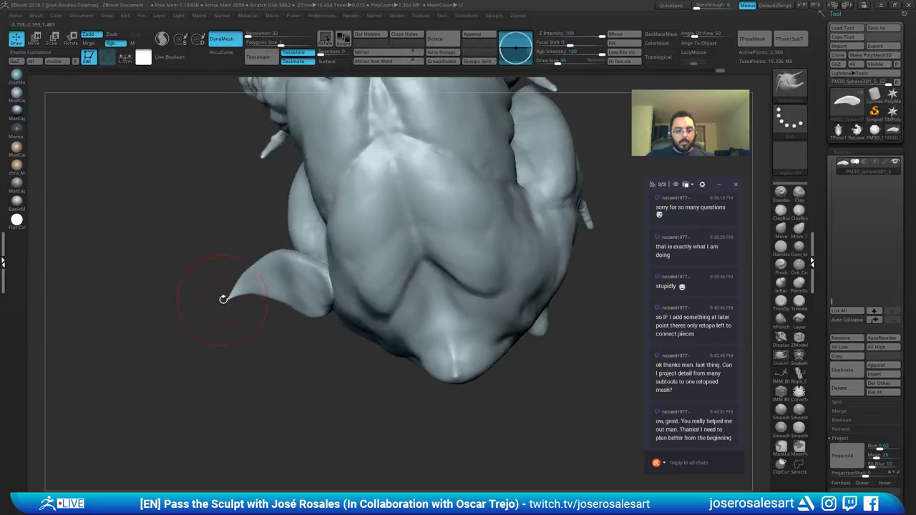
Step: Thicken the thin curved tip of the hip appendage with the Inflate brush at Z intensity 10
key(b)
key(i)
key(n)
mouse_move(287, 232)
right_down()
mouse_move(257, 276)
mouse_move(219, 299)
right_up()
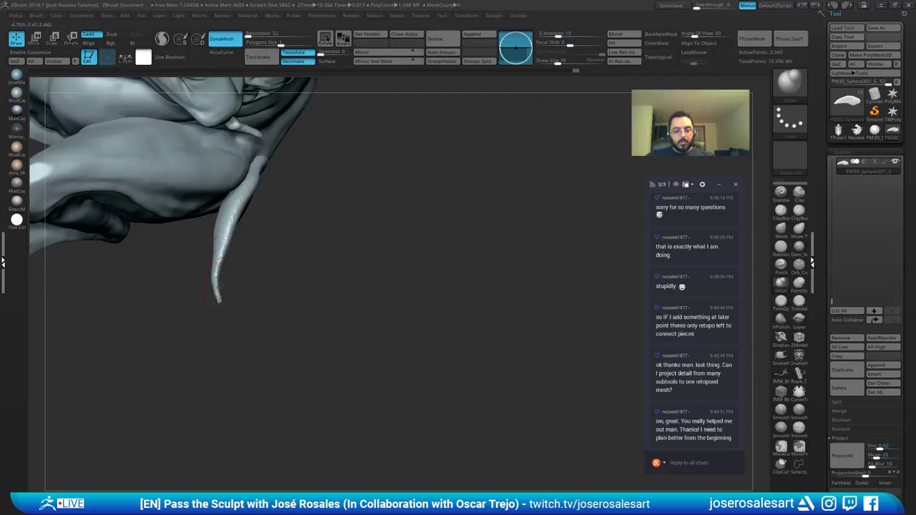
mouse_move(218, 278)
mouse_down()
mouse_move(217, 303)
mouse_move(212, 253)
mouse_up()
right_drag(209, 253, 286, 302)
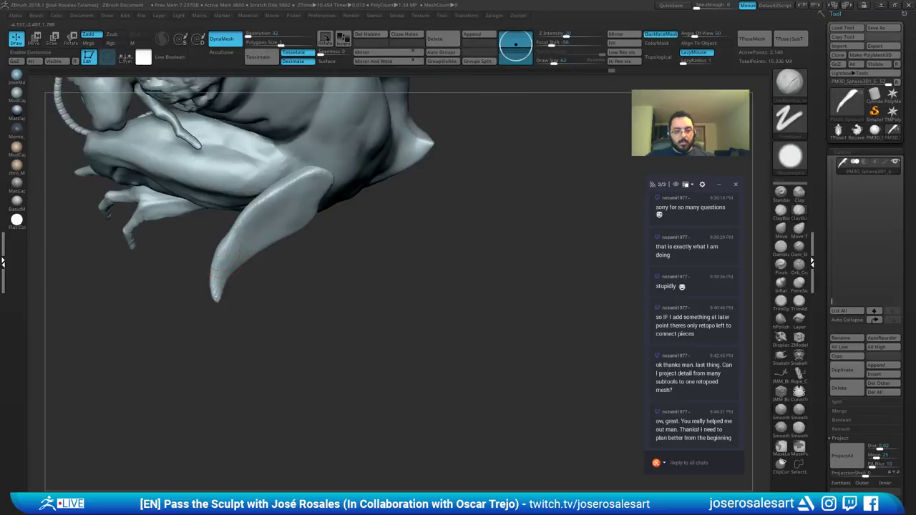
Step: Add clay around the tapered end of the appendage with the ClayBuildup brush at draw size 62, and smooth its tip
right_drag(194, 286, 228, 276)
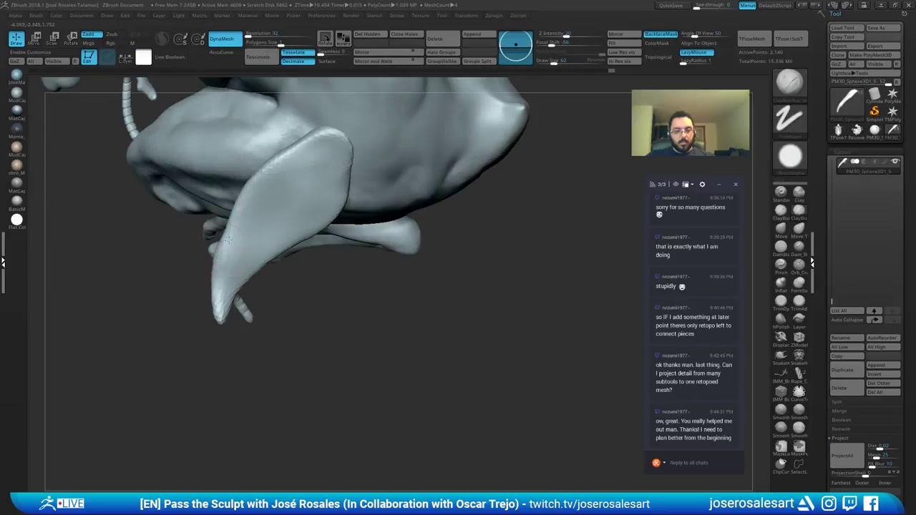
mouse_move(222, 259)
mouse_down()
mouse_move(232, 235)
mouse_move(225, 284)
mouse_move(228, 268)
mouse_up()
right_drag(228, 269, 287, 280)
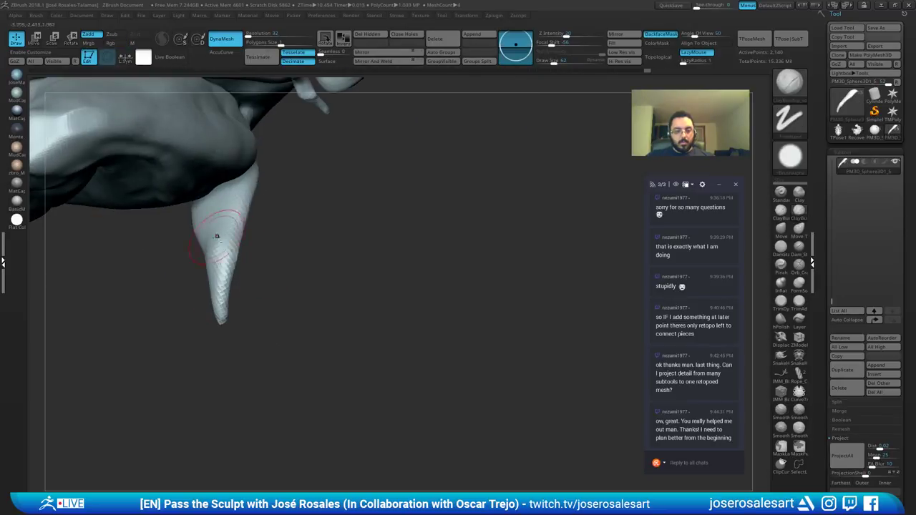
mouse_move(219, 237)
mouse_down()
mouse_move(216, 270)
mouse_move(214, 247)
mouse_up()
mouse_move(219, 268)
right_down()
mouse_move(227, 258)
mouse_move(204, 252)
right_up()
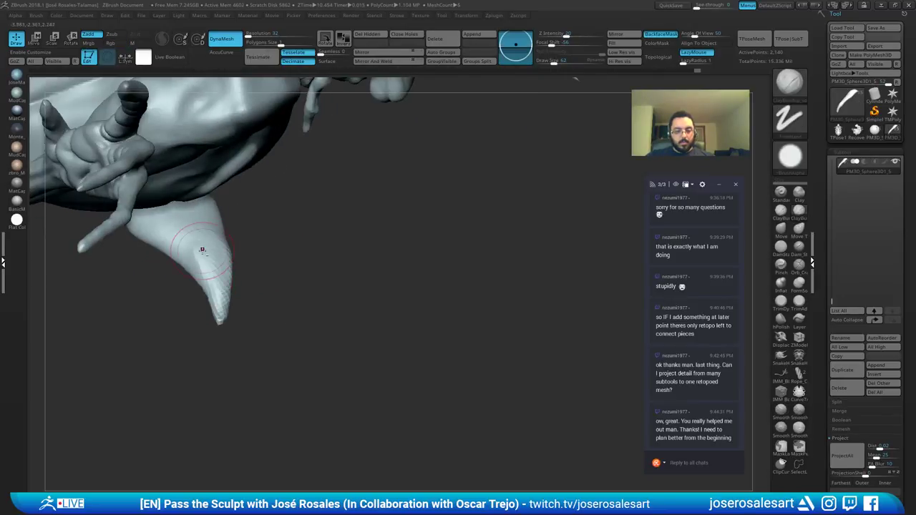
mouse_move(200, 249)
mouse_down()
mouse_move(188, 229)
mouse_move(214, 265)
mouse_up()
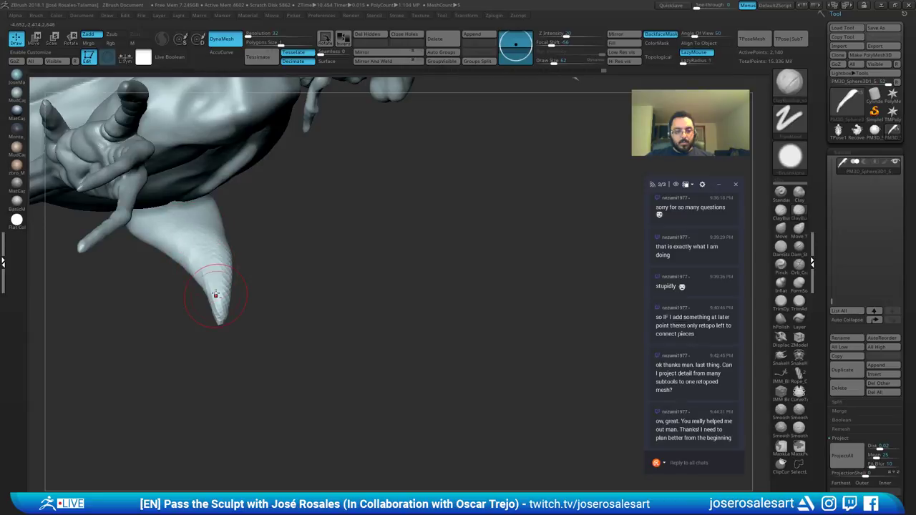
mouse_move(215, 294)
right_down()
mouse_move(236, 285)
mouse_move(231, 268)
right_up()
mouse_move(224, 268)
shift+mouse_down()
mouse_move(224, 252)
mouse_move(220, 295)
shift+mouse_up()
mouse_move(220, 295)
right_down()
mouse_move(234, 233)
mouse_move(257, 231)
right_up()
Step: Build up the upper corner of the appendage's base with ClayBuildup at draw size 48, and smooth it toward the hip
key(shift+s)
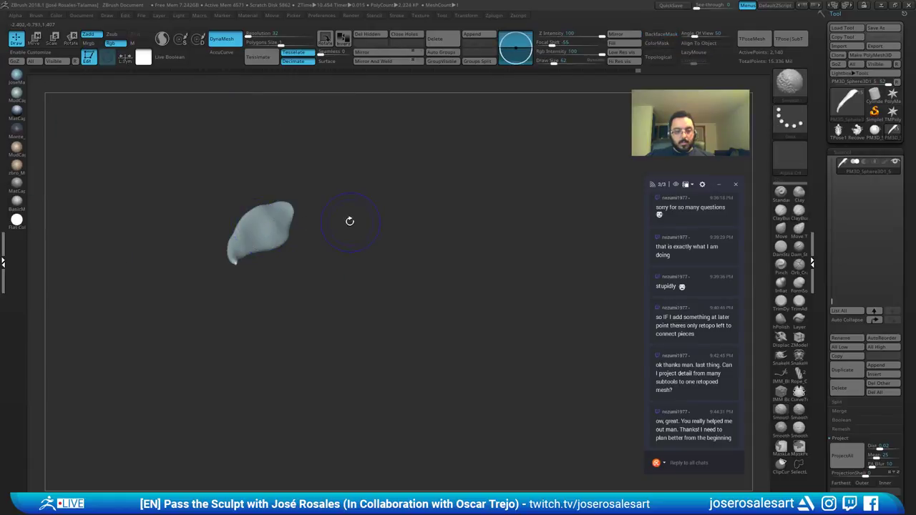
key(shift+s)
mouse_move(349, 220)
ctrl+right_down()
mouse_move(227, 272)
mouse_move(300, 279)
ctrl+right_up()
mouse_move(301, 280)
ctrl+right_down()
mouse_move(186, 285)
mouse_move(261, 265)
ctrl+right_up()
ctrl+right_drag(261, 265, 274, 250)
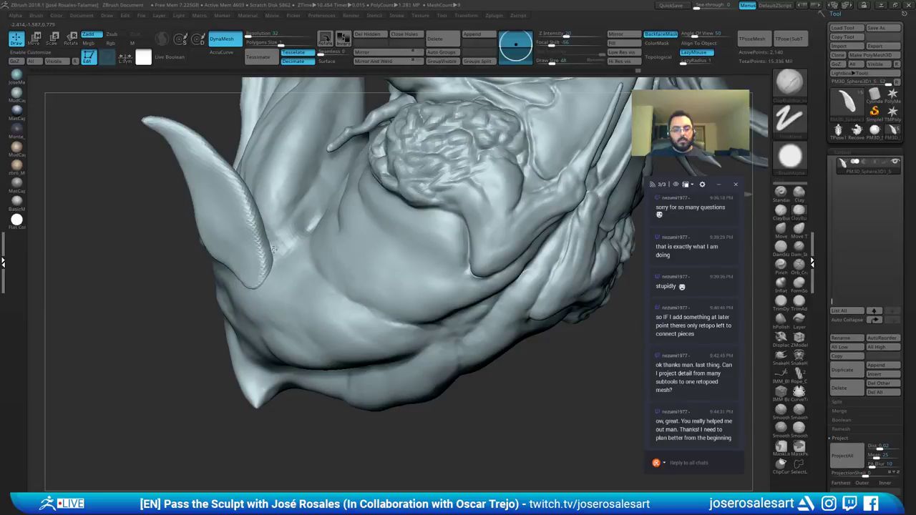
drag(268, 251, 269, 258)
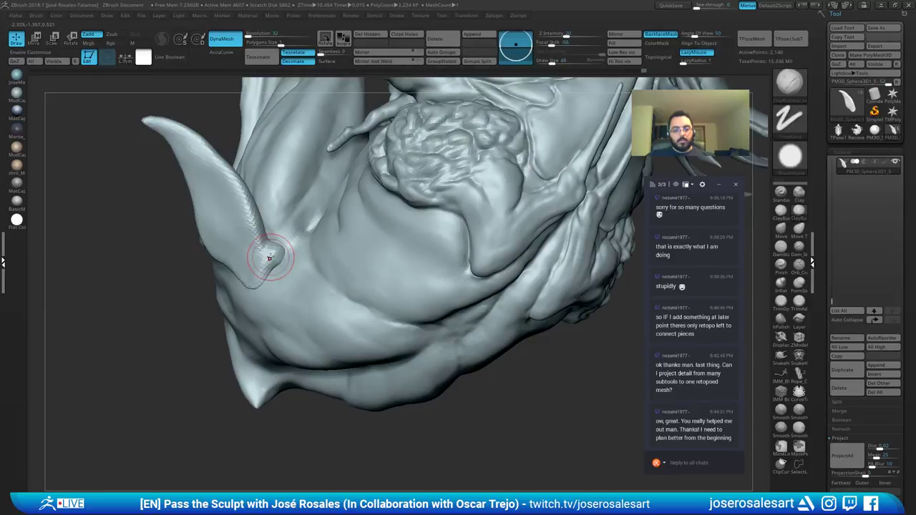
right_drag(270, 257, 215, 287)
ctrl+right_drag(215, 287, 180, 311)
shift+drag(275, 247, 261, 250)
mouse_move(180, 310)
ctrl+right_down()
mouse_move(232, 248)
mouse_move(194, 308)
ctrl+right_up()
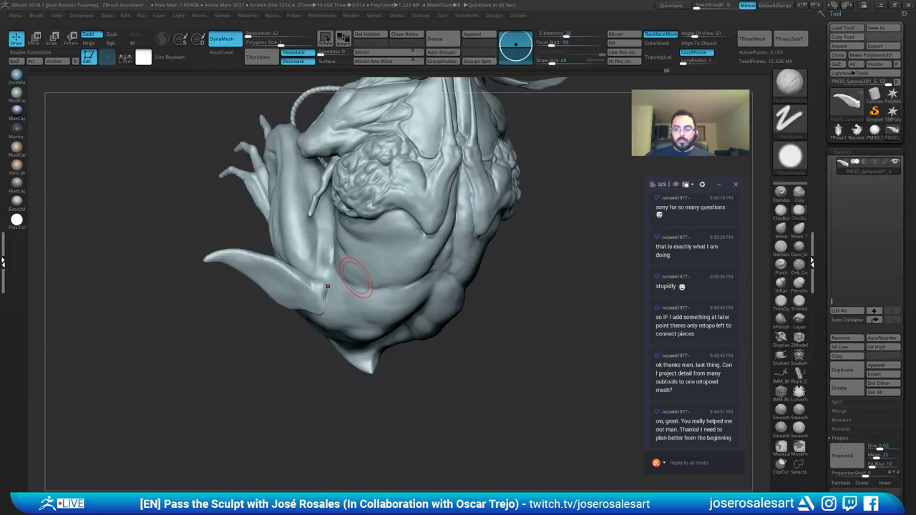
Step: Build a ridge along the appendage's upper edge from the hip corner to the tip with ClayBuildup
mouse_move(396, 282)
right_down()
mouse_move(343, 239)
mouse_move(246, 291)
mouse_move(276, 295)
right_up()
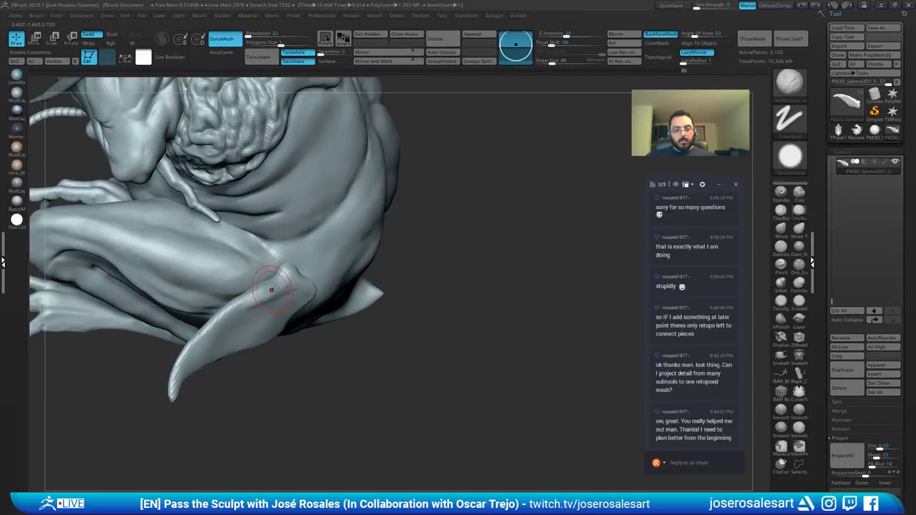
mouse_move(272, 290)
ctrl+right_down()
mouse_move(337, 256)
mouse_move(341, 269)
mouse_move(345, 247)
ctrl+right_up()
drag(353, 232, 378, 249)
mouse_move(372, 247)
right_down()
mouse_move(340, 286)
mouse_move(351, 280)
right_up()
mouse_move(315, 242)
mouse_down()
mouse_move(213, 301)
mouse_move(176, 334)
mouse_move(139, 416)
mouse_up()
drag(204, 321, 339, 277)
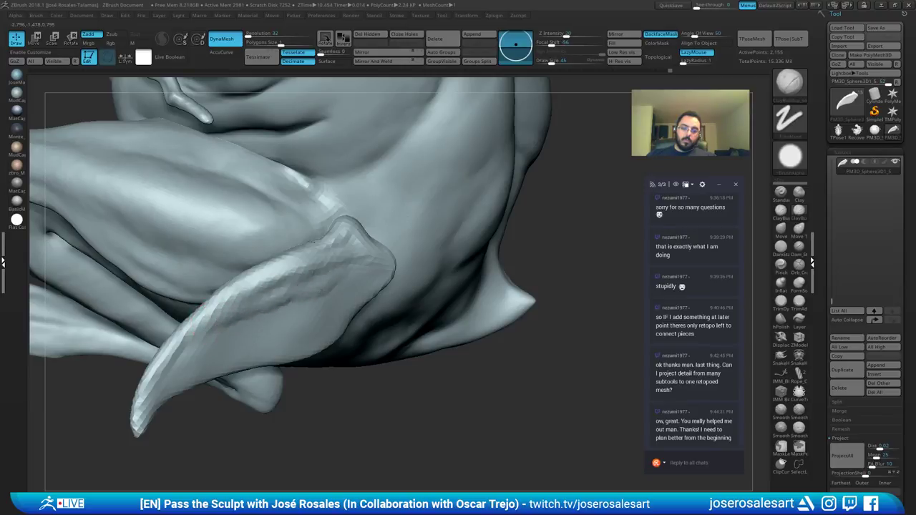
Step: Add volume along the middle of the appendage's outer face with ClayBuildup at draw size 45
right_drag(313, 242, 286, 272)
ctrl+right_drag(286, 272, 255, 305)
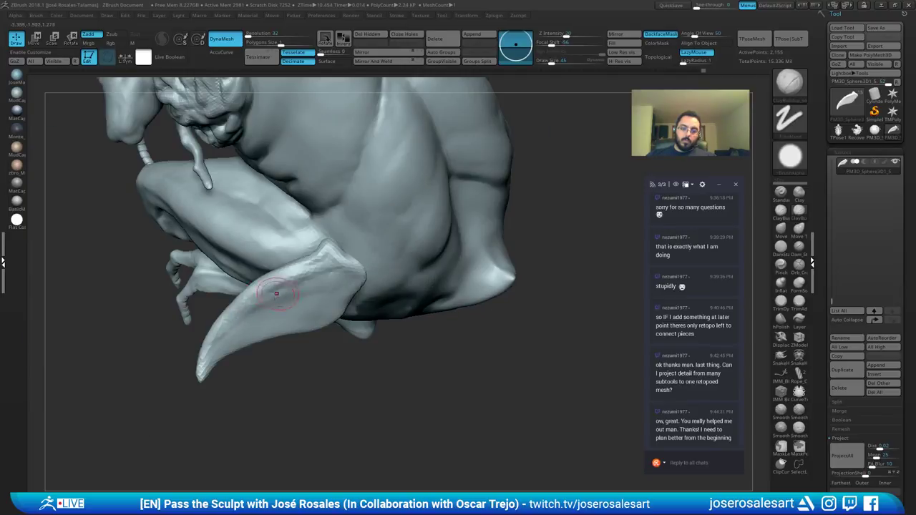
drag(245, 313, 298, 302)
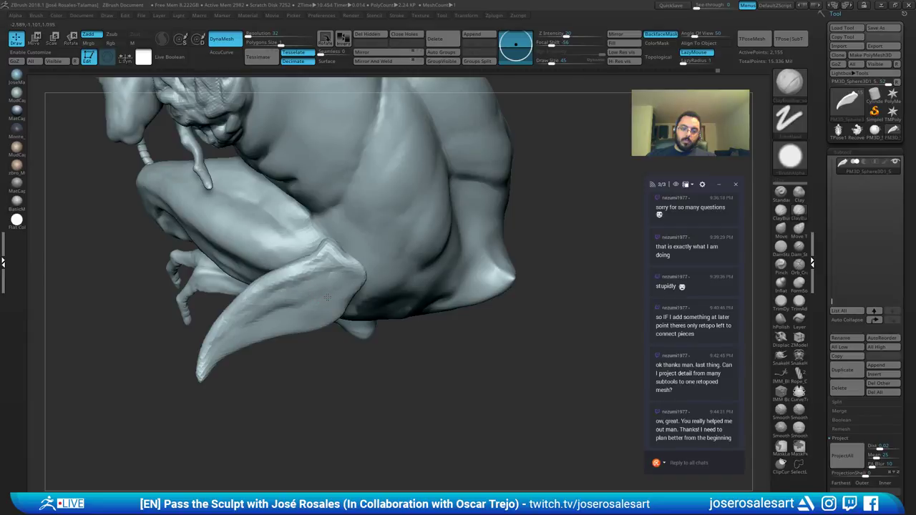
ctrl+right_drag(327, 297, 409, 327)
drag(408, 327, 349, 296)
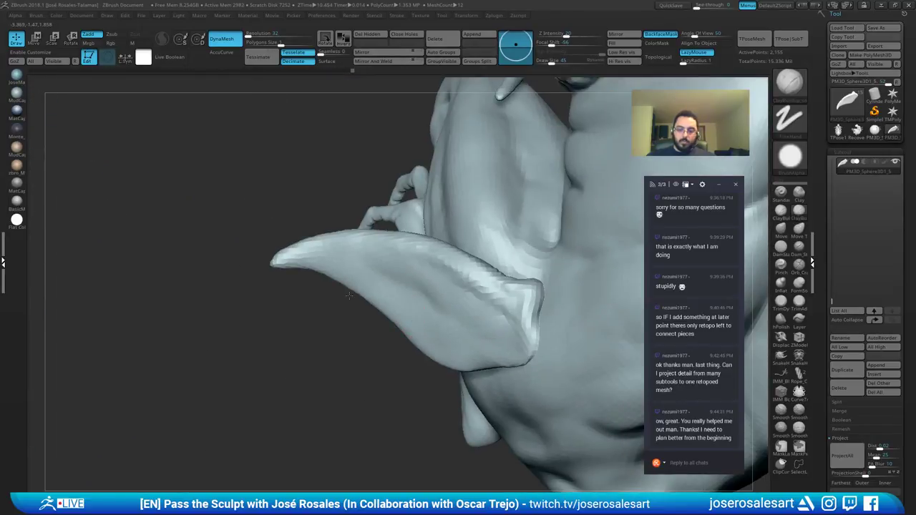
Step: Build up raised folds on the appendage's broad face near the base, and smooth them toward the body
right_drag(349, 296, 309, 285)
mouse_move(421, 292)
mouse_down()
mouse_move(391, 272)
mouse_move(344, 279)
mouse_move(381, 277)
mouse_move(358, 247)
mouse_up()
drag(366, 283, 428, 282)
right_drag(427, 283, 369, 251)
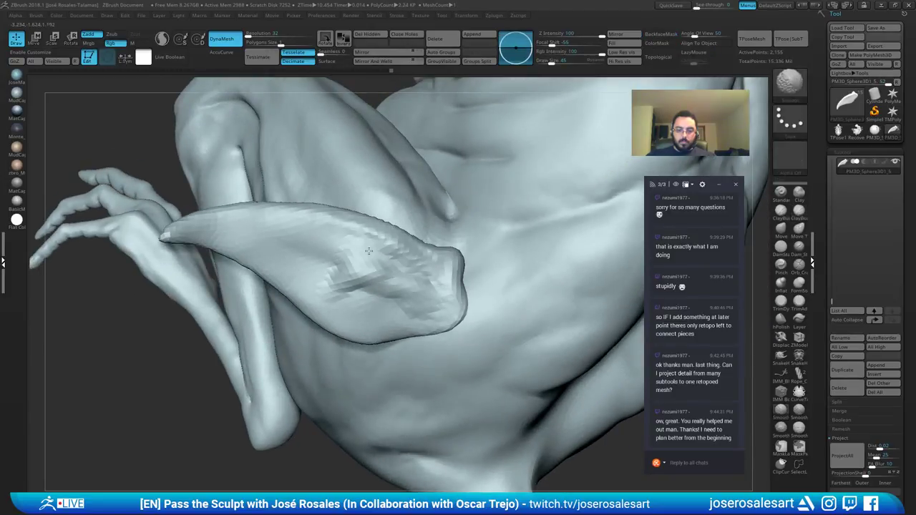
mouse_move(369, 251)
shift+mouse_down()
mouse_move(386, 283)
mouse_move(345, 298)
mouse_move(459, 317)
shift+mouse_up()
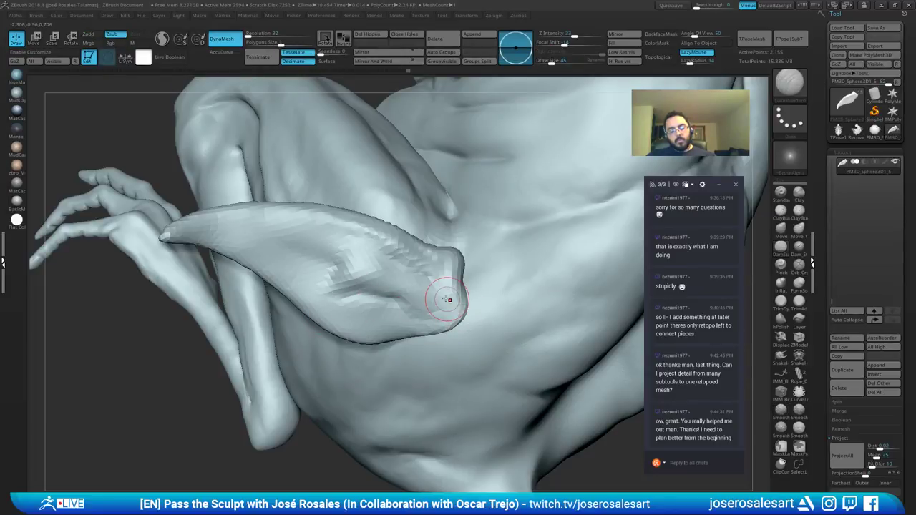
Step: Refine the base's rim where it meets the body, and pull its upper corner outward with SnakeHook at draw size 73
right_drag(448, 299, 341, 318)
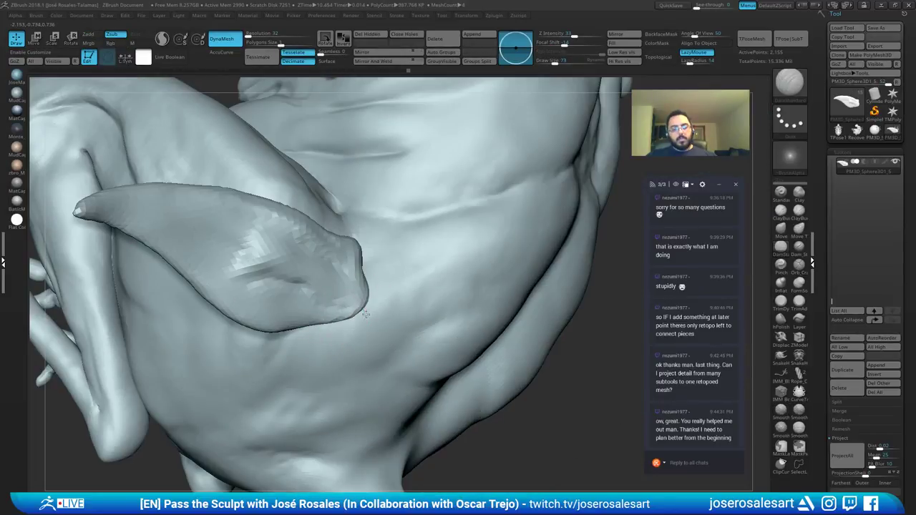
drag(340, 318, 358, 308)
mouse_move(358, 308)
right_down()
mouse_move(365, 282)
mouse_move(338, 250)
mouse_move(332, 294)
mouse_move(362, 251)
right_up()
key(b)
key(s)
key(h)
drag(364, 235, 383, 229)
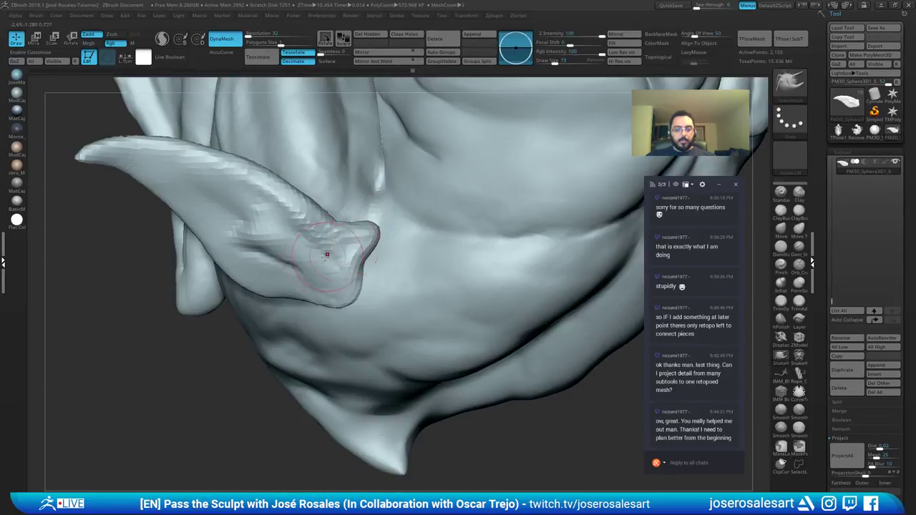
Step: Pull the appendage's lower edge near the base down into a pointed corner along the body with SnakeHook
mouse_move(328, 255)
right_down()
mouse_move(287, 293)
mouse_move(240, 285)
right_up()
drag(240, 282, 242, 294)
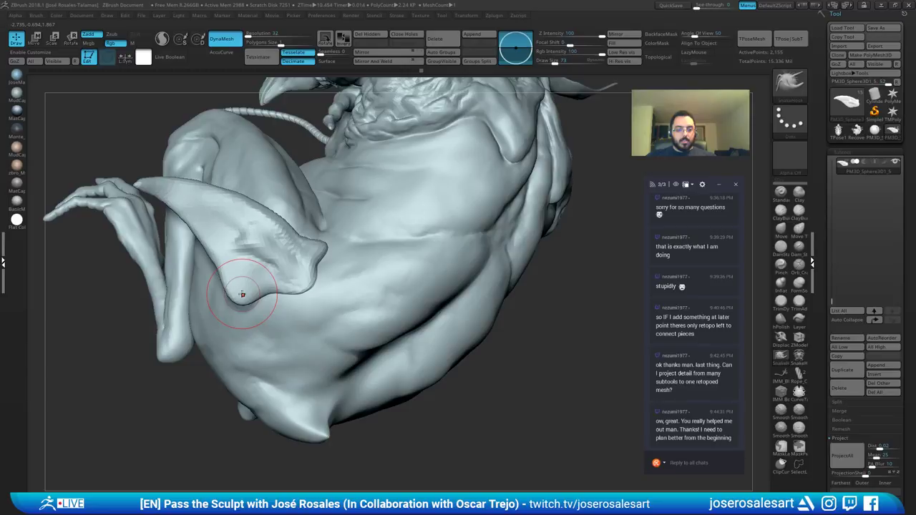
right_drag(242, 294, 214, 286)
drag(247, 285, 244, 292)
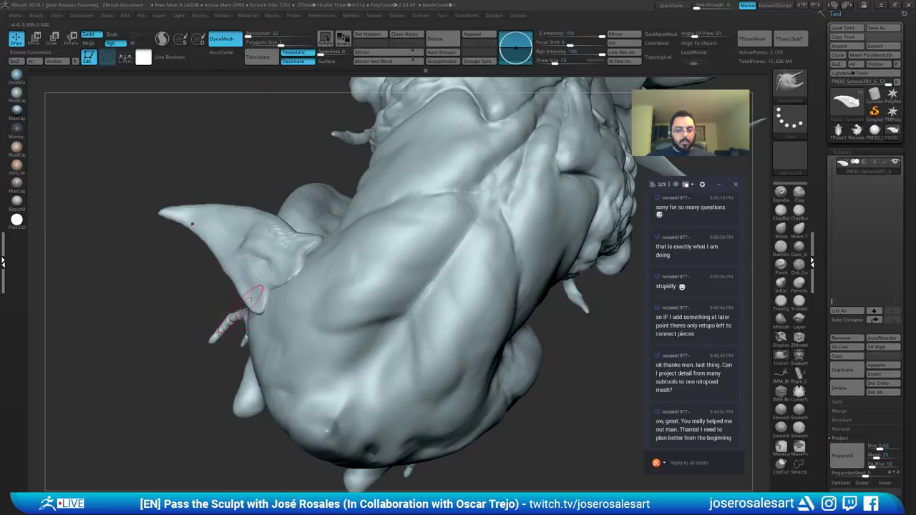
right_drag(244, 285, 242, 292)
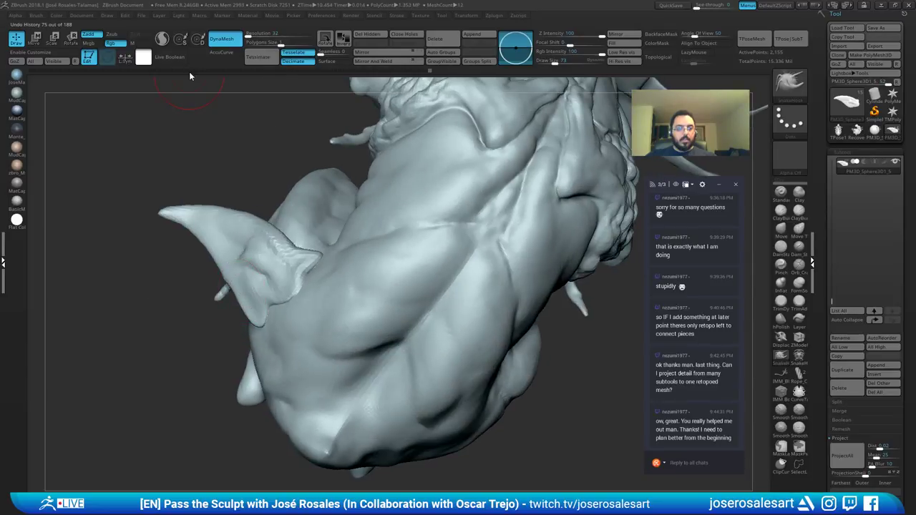
Step: Nudge the middle of the appendage into shape with the Move brush at draw size 119
key(b)
key(m)
key(v)
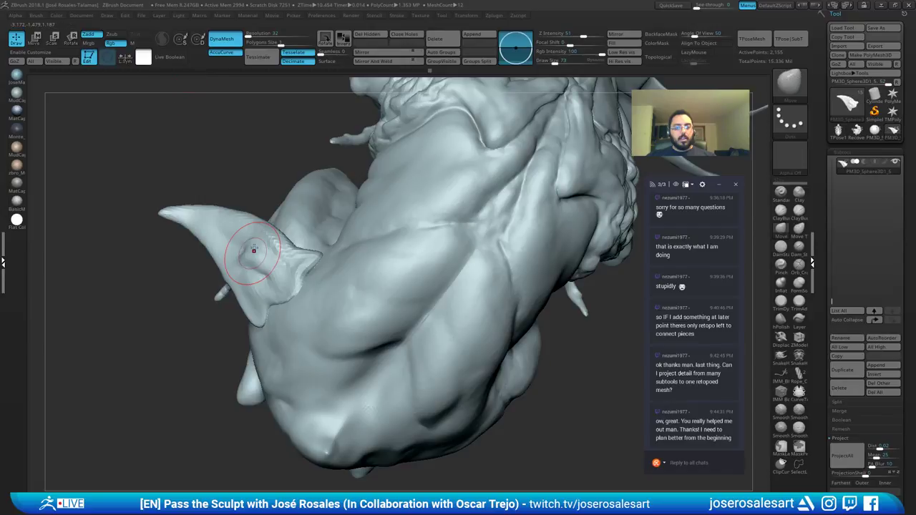
key(s)
mouse_move(275, 239)
mouse_down()
mouse_move(256, 233)
mouse_move(277, 240)
mouse_up()
ctrl+right_drag(277, 240, 229, 59)
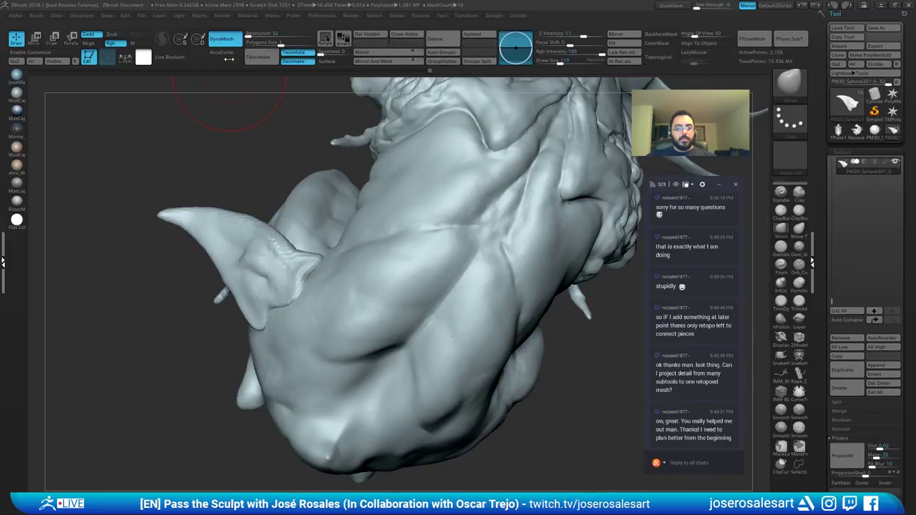
Step: Reshape the appendage's outer lower edge with the Move brush, starting at draw size 188
key(s)
mouse_move(203, 260)
mouse_down()
mouse_move(160, 291)
mouse_move(211, 261)
mouse_up()
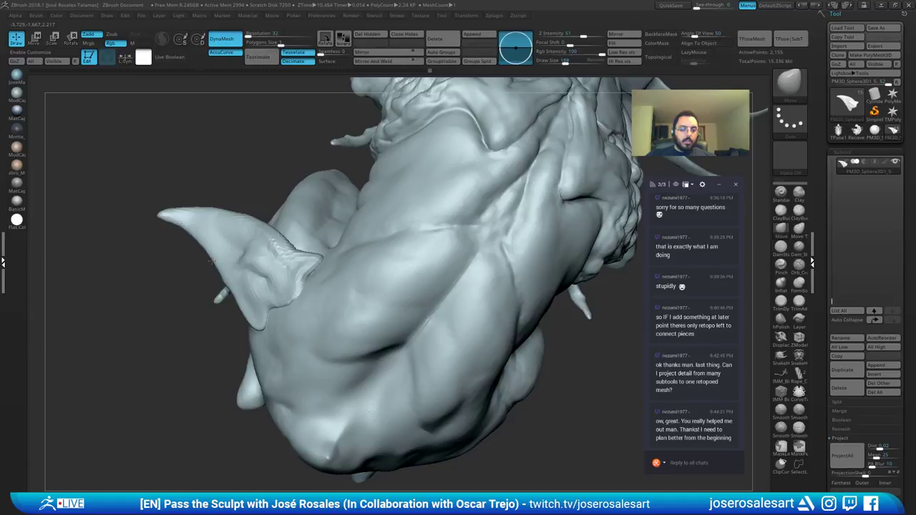
drag(161, 287, 153, 331)
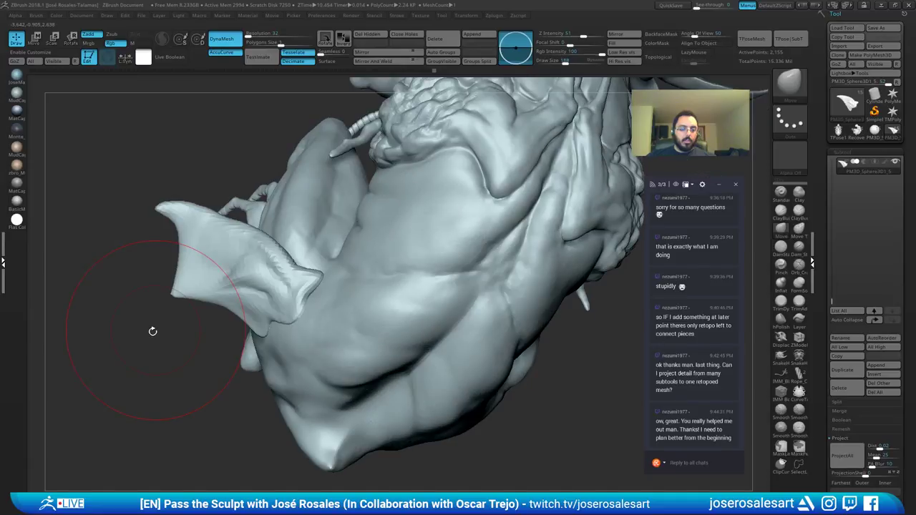
drag(183, 288, 231, 266)
mouse_move(154, 300)
mouse_down()
mouse_move(231, 283)
mouse_move(157, 298)
mouse_up()
drag(226, 291, 201, 301)
mouse_move(143, 318)
mouse_down()
mouse_move(197, 331)
mouse_move(152, 307)
mouse_up()
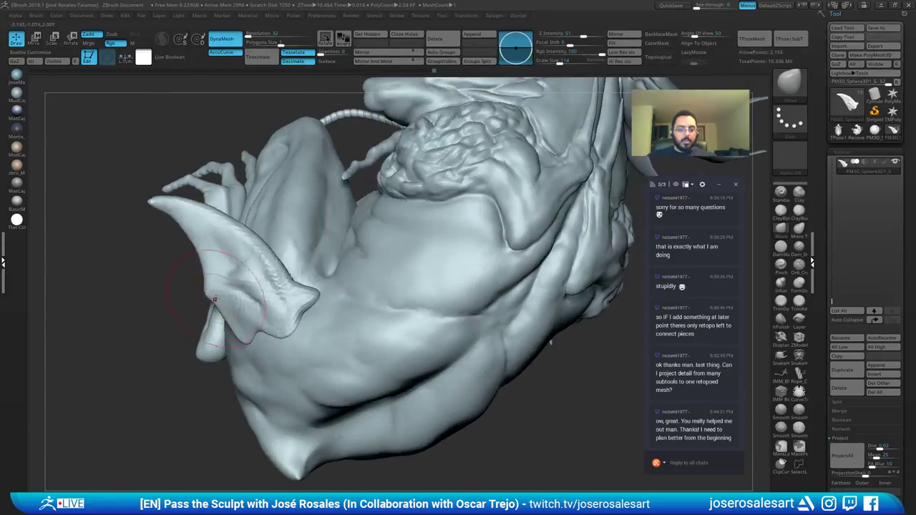
Step: Refine the appendage's concave lower edge and upward-curving tip with the Move brush at draw size 114
drag(208, 298, 221, 289)
mouse_move(157, 308)
mouse_down()
mouse_move(258, 310)
mouse_move(161, 268)
mouse_move(191, 256)
mouse_up()
drag(143, 287, 179, 261)
mouse_move(261, 266)
alt+mouse_down()
mouse_move(243, 215)
mouse_move(143, 237)
mouse_move(129, 194)
mouse_move(193, 278)
alt+mouse_up()
right_drag(193, 276, 162, 273)
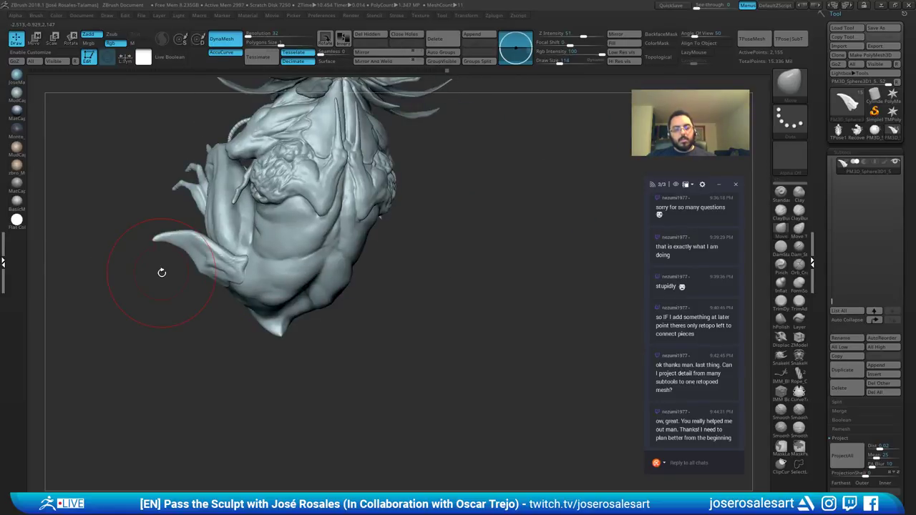
drag(162, 273, 143, 247)
mouse_move(143, 247)
alt+mouse_down()
mouse_move(122, 211)
mouse_move(76, 213)
mouse_move(109, 204)
alt+mouse_up()
alt+right_drag(110, 203, 124, 211)
drag(114, 207, 106, 208)
Step: Thicken the appendage's thin lower edge and lower base corner with ClayBuildup at draw size 48
key(b)
key(c)
key(b)
mouse_move(171, 226)
right_down()
mouse_move(202, 260)
mouse_move(207, 304)
mouse_move(209, 275)
right_up()
key([)
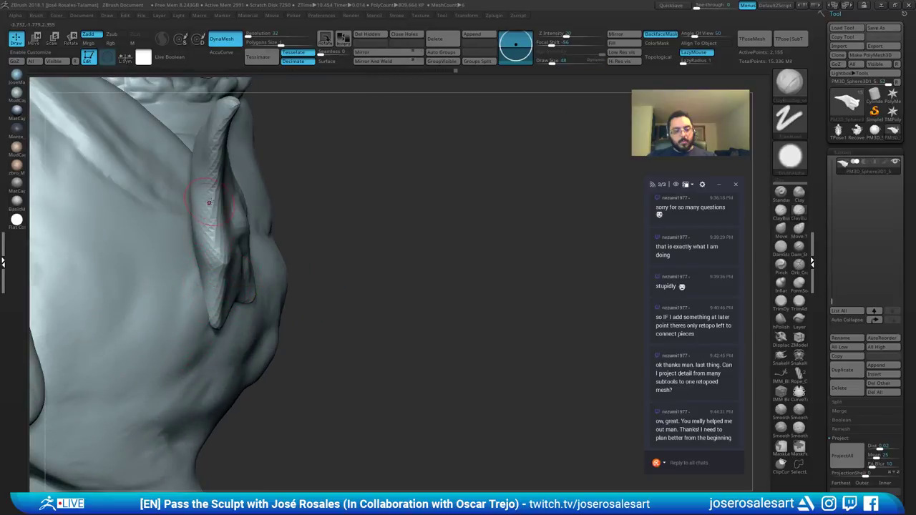
drag(217, 260, 213, 308)
mouse_move(213, 308)
right_down()
mouse_move(210, 255)
mouse_move(207, 263)
right_up()
right_drag(235, 339, 236, 312)
drag(232, 326, 235, 339)
Step: Pull the lower base corner along the body with SnakeHook at draw size 119, and re-DynaMesh the piece at resolution 32
key(])
key(])
key(b)
key(s)
key(h)
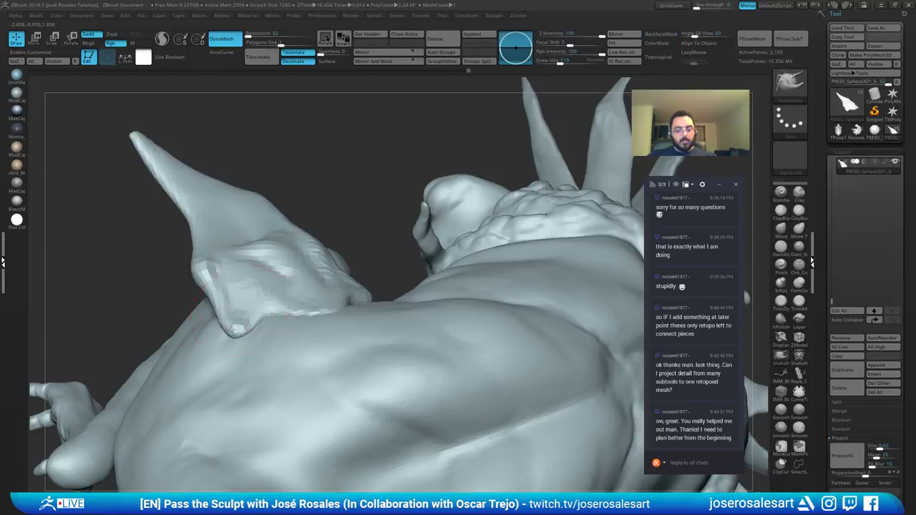
mouse_move(237, 316)
right_down()
mouse_move(223, 329)
mouse_move(249, 337)
right_up()
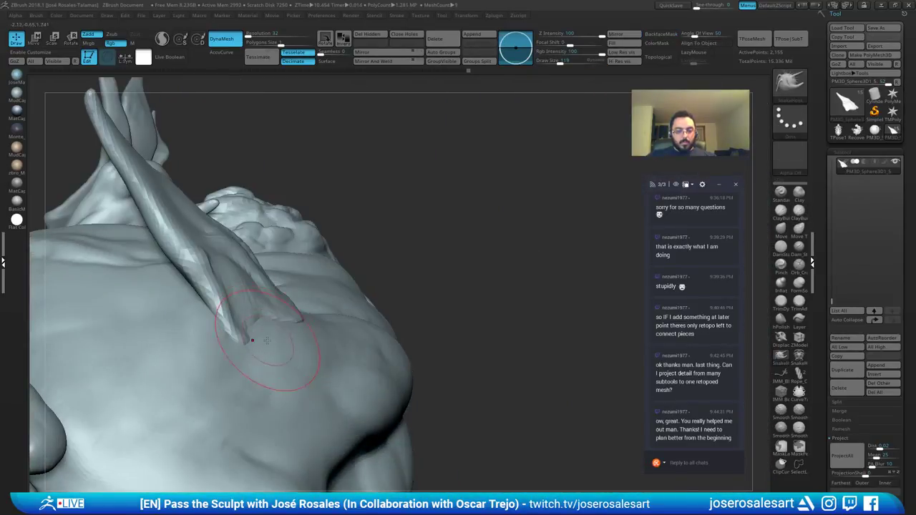
ctrl+drag(454, 272, 456, 317)
Step: Build up the stretched lower corner and the folds above it with ClayBuildup at draw size 48
key(b)
key(c)
key(b)
mouse_move(251, 328)
right_down()
mouse_move(243, 330)
mouse_move(274, 326)
mouse_move(258, 332)
right_up()
mouse_move(262, 328)
mouse_down()
mouse_move(268, 322)
mouse_move(250, 329)
mouse_up()
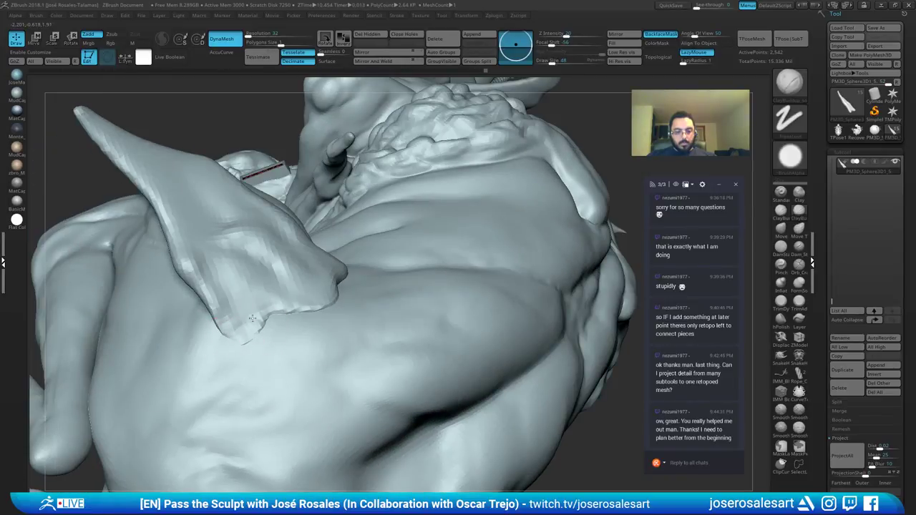
right_drag(253, 319, 207, 283)
mouse_move(197, 272)
mouse_down()
mouse_move(229, 297)
mouse_move(275, 288)
mouse_up()
mouse_move(247, 305)
ctrl+right_down()
mouse_move(221, 313)
mouse_move(255, 225)
mouse_move(322, 305)
mouse_move(390, 269)
ctrl+right_up()
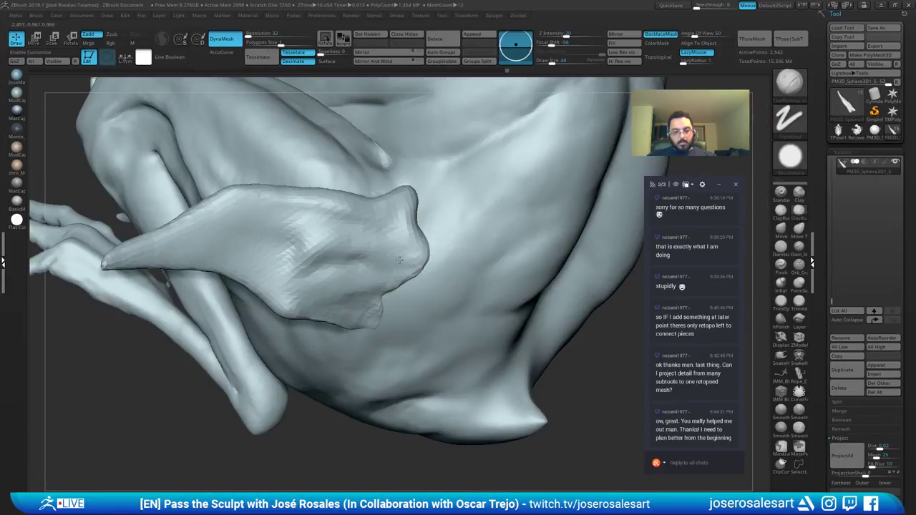
Step: Add clay along the base's edge up to its upper corner, and switch to the Move brush
mouse_move(396, 265)
mouse_down()
mouse_move(419, 240)
mouse_move(410, 193)
mouse_up()
mouse_move(428, 180)
alt+right_down()
mouse_move(307, 252)
mouse_move(315, 240)
mouse_move(340, 240)
mouse_move(348, 228)
mouse_move(329, 240)
mouse_move(329, 231)
mouse_move(337, 254)
mouse_move(310, 262)
alt+right_up()
key(b)
key(m)
key(v)
Step: Return to ClayBuildup at draw size 51, and smooth the appendage's upper edge and face near the base
key(b)
key(c)
key(b)
shift+drag(284, 276, 281, 279)
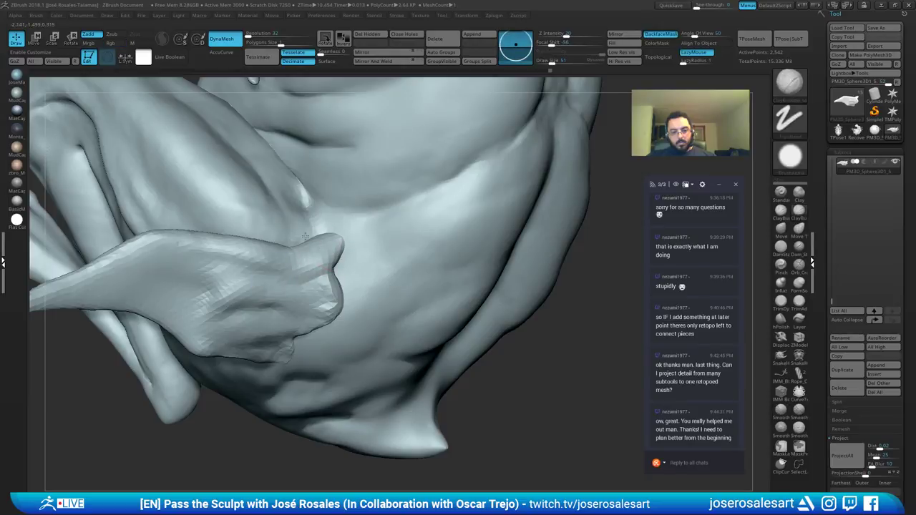
mouse_move(283, 276)
ctrl+right_down()
mouse_move(287, 227)
mouse_move(270, 228)
ctrl+right_up()
shift+drag(270, 228, 276, 238)
mouse_move(276, 238)
right_down()
mouse_move(282, 228)
mouse_move(286, 254)
right_up()
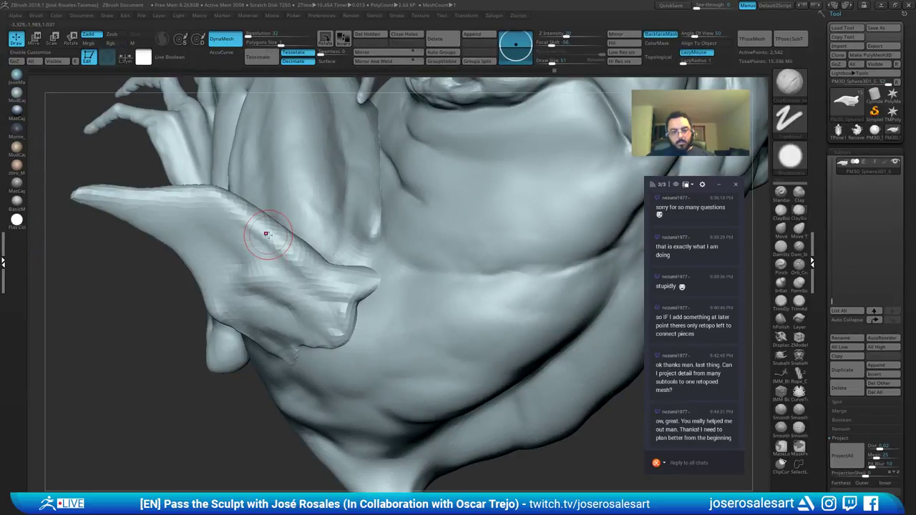
Step: Smooth the bend of the appendage's upper edge
right_drag(266, 234, 286, 245)
mouse_move(230, 225)
right_down()
mouse_move(265, 264)
mouse_move(264, 250)
right_up()
shift+drag(263, 250, 269, 252)
mouse_move(262, 251)
right_down()
mouse_move(289, 247)
mouse_move(256, 242)
right_up()
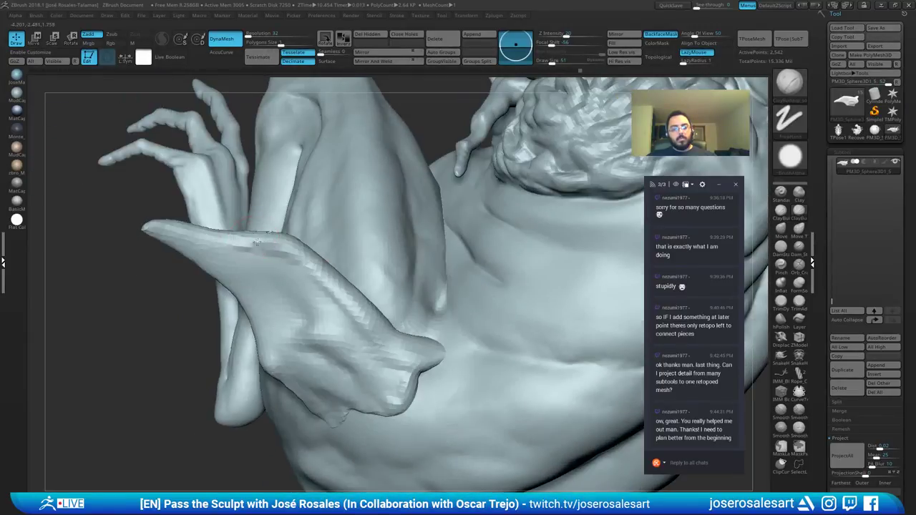
mouse_move(201, 248)
right_down()
mouse_move(177, 245)
mouse_move(188, 241)
mouse_move(222, 275)
mouse_move(233, 236)
mouse_move(289, 244)
right_up()
mouse_move(301, 275)
right_down()
mouse_move(305, 267)
mouse_move(319, 287)
mouse_move(278, 270)
right_up()
Step: Clear the canvas, place the model on it again and return it to Edit mode
key(t)
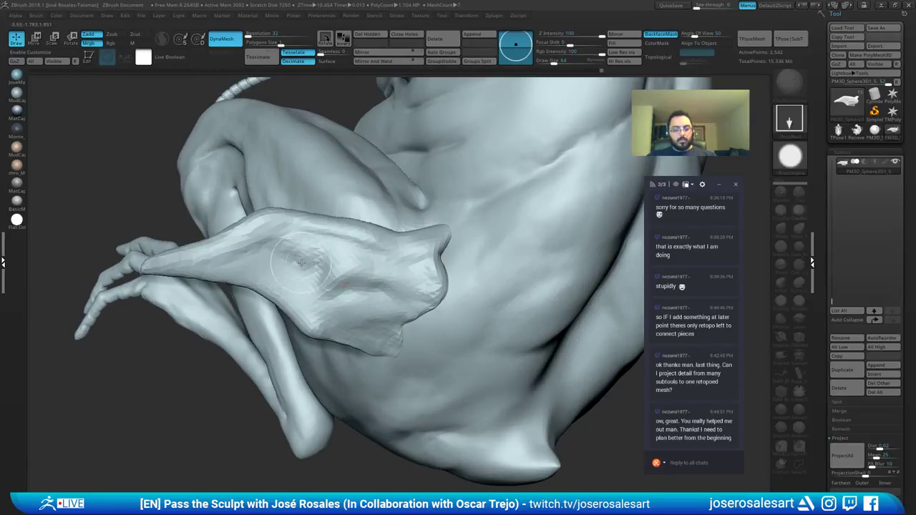
key(ctrl+n)
mouse_move(361, 252)
mouse_down()
mouse_move(325, 298)
mouse_move(330, 313)
mouse_up()
key(t)
key(f)
mouse_move(330, 313)
right_down()
mouse_move(280, 300)
mouse_move(241, 265)
mouse_move(305, 262)
mouse_move(247, 269)
mouse_move(256, 299)
mouse_move(328, 288)
mouse_move(297, 230)
mouse_move(289, 265)
right_up()
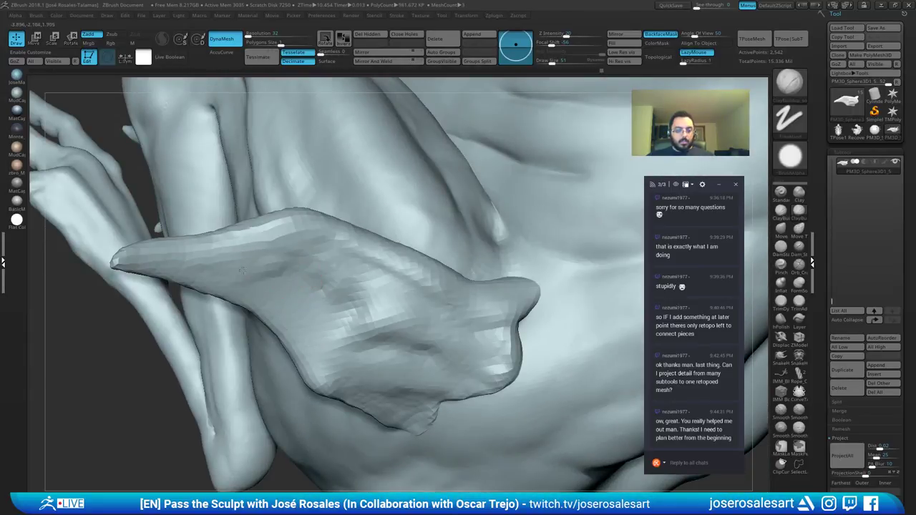
Step: Add a small ClayBuildup stroke on the appendage's face beneath the bend of its upper edge
key(b)
key(d)
key(s)
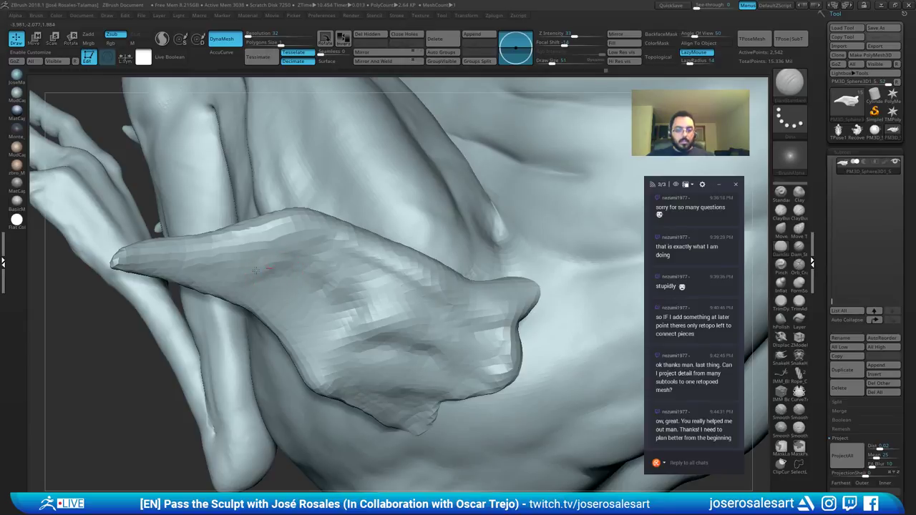
mouse_move(287, 252)
ctrl+right_down()
mouse_move(302, 267)
mouse_move(358, 282)
mouse_move(380, 284)
mouse_move(429, 262)
ctrl+right_up()
ctrl+right_drag(429, 261, 285, 244)
key(b)
key(c)
key(b)
drag(295, 255, 308, 266)
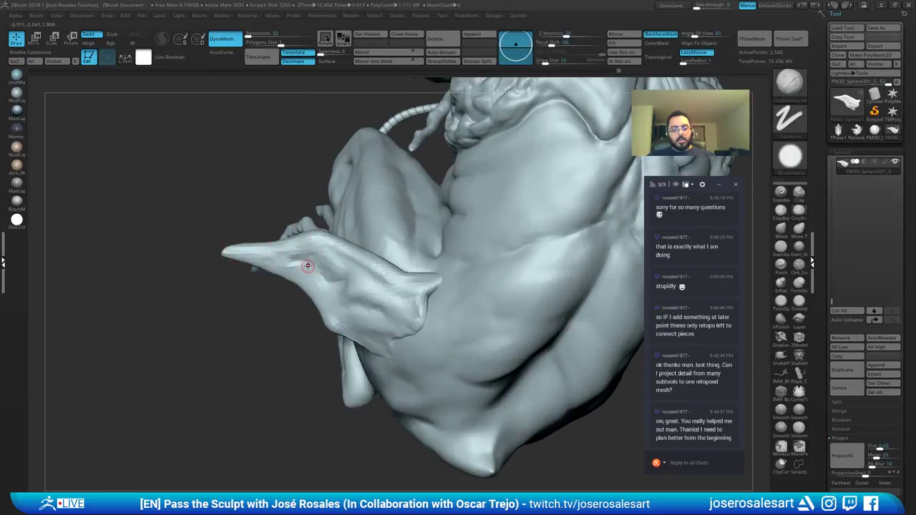
right_drag(308, 267, 389, 239)
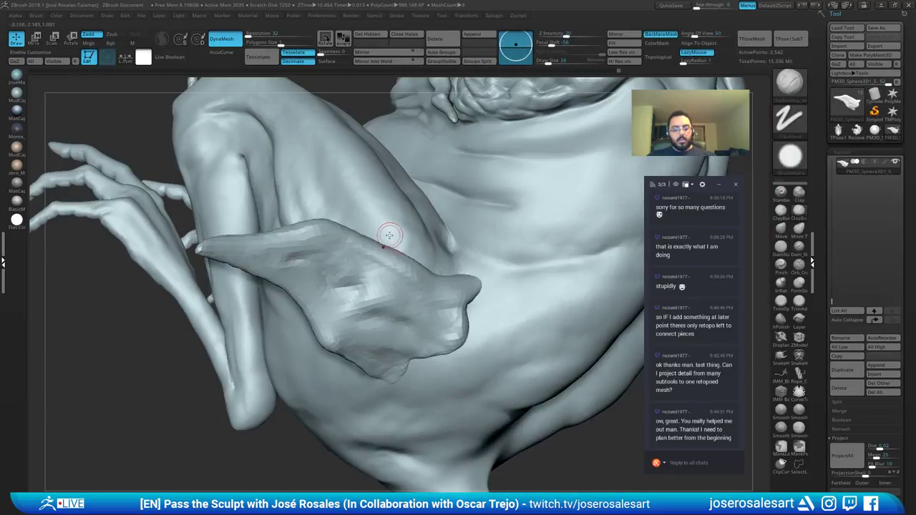
Step: Build up and smooth the folds in the middle of the appendage's face with ClayBuildup at draw size 26
key(b)
key(s)
key(h)
mouse_move(321, 288)
right_down()
mouse_move(290, 272)
mouse_move(369, 264)
right_up()
key(b)
key(c)
key(b)
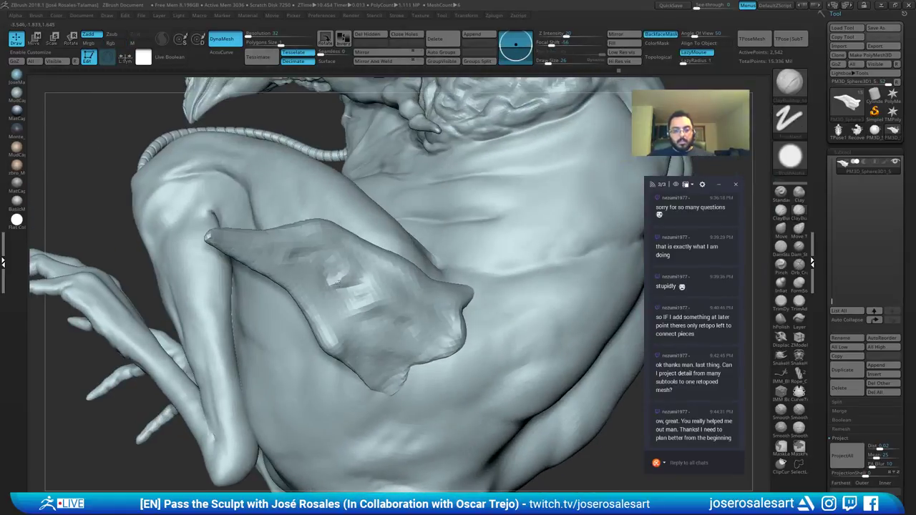
drag(318, 300, 352, 271)
right_drag(342, 273, 323, 297)
shift+drag(335, 295, 339, 276)
right_drag(327, 272, 333, 256)
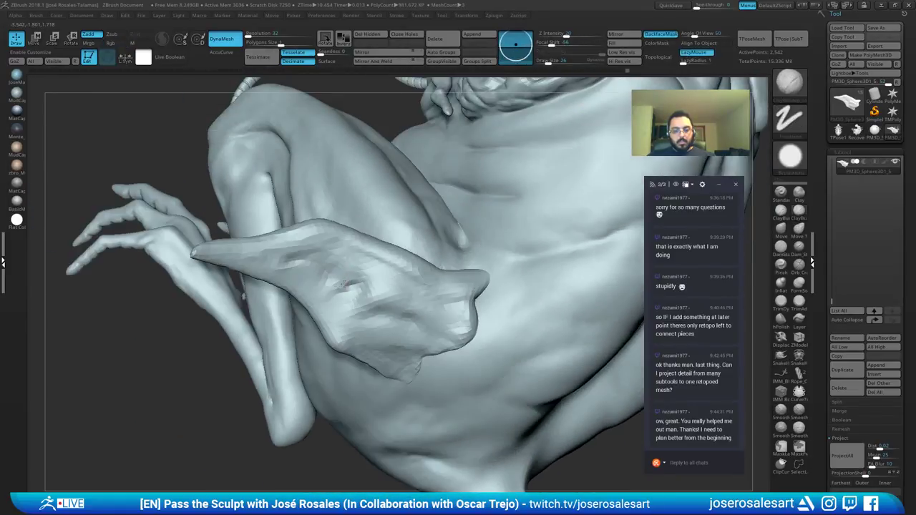
mouse_move(364, 278)
mouse_down()
mouse_move(319, 289)
mouse_move(352, 269)
mouse_up()
Step: Build up the bend beneath the appendage's upper edge with ClayBuildup at draw sizes 26 and 19
mouse_move(351, 268)
right_down()
mouse_move(339, 276)
mouse_move(260, 242)
right_up()
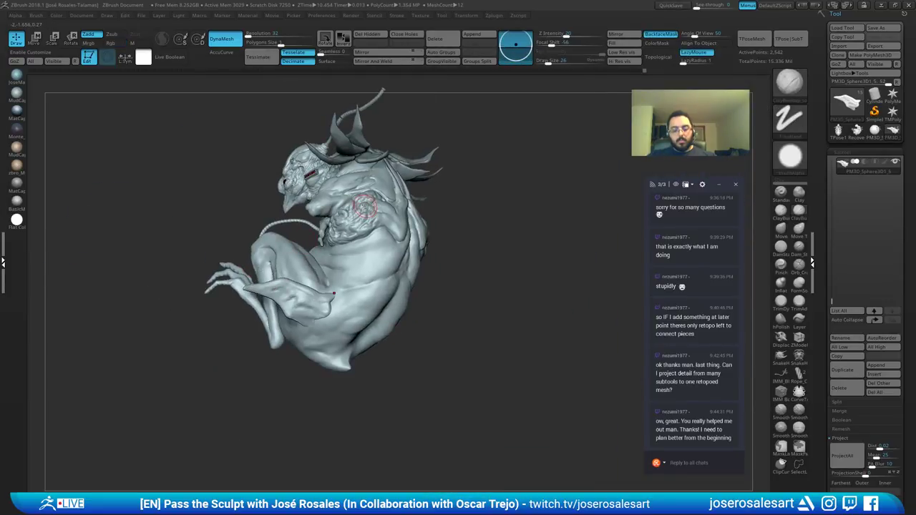
mouse_move(365, 206)
ctrl+right_down()
mouse_move(372, 286)
mouse_move(344, 290)
ctrl+right_up()
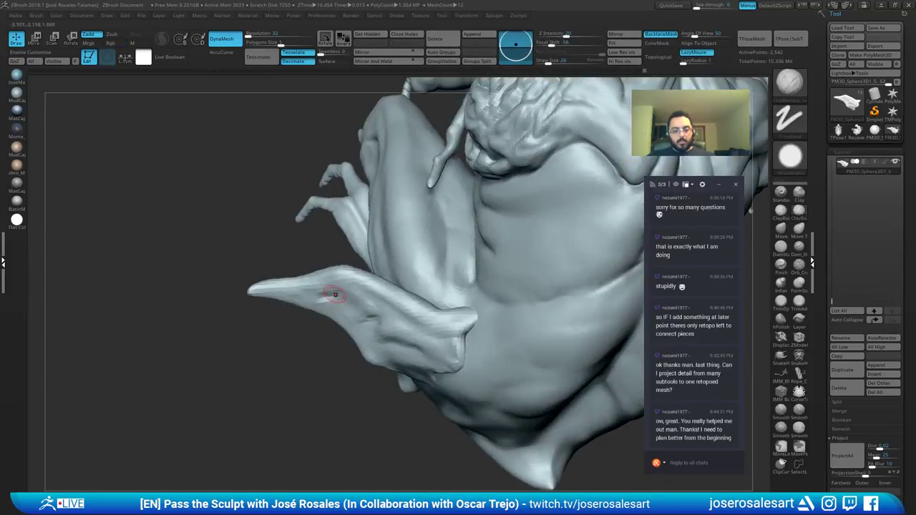
drag(334, 294, 372, 288)
right_drag(372, 287, 319, 287)
mouse_move(310, 285)
mouse_down()
mouse_move(340, 276)
mouse_move(374, 283)
mouse_up()
mouse_move(374, 284)
right_down()
mouse_move(371, 308)
mouse_move(358, 269)
mouse_move(337, 259)
right_up()
key(bracketleft)
key(bracketleft)
key(bracketleft)
drag(327, 287, 340, 283)
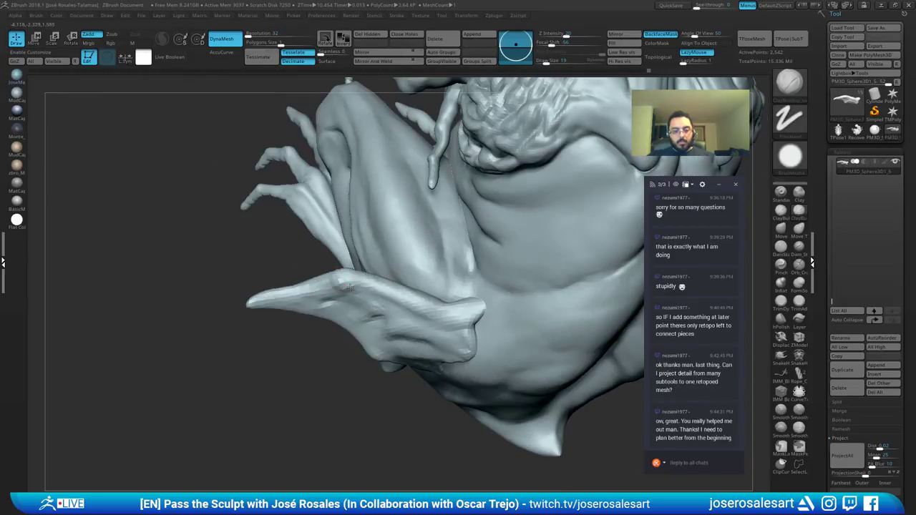
Step: Extend the clay toward the tip and smooth it, adding another ClayBuildup stroke on the face at a larger draw size
mouse_move(343, 300)
right_down()
mouse_move(341, 287)
mouse_move(288, 293)
right_up()
drag(326, 292, 286, 293)
right_drag(315, 292, 296, 295)
shift+drag(283, 292, 309, 294)
mouse_move(286, 292)
right_down()
mouse_move(333, 272)
mouse_move(323, 227)
mouse_move(327, 268)
mouse_move(344, 295)
mouse_move(368, 264)
right_up()
key(bracketright)
key(bracketright)
drag(368, 263, 379, 271)
mouse_move(380, 271)
right_down()
mouse_move(370, 269)
mouse_move(432, 260)
mouse_move(389, 260)
mouse_move(356, 245)
mouse_move(433, 242)
right_up()
Step: Duplicate the appendage, then move and rotate the copy so it sits below the original at the hip
key(ctrl+shift+d)
key(w)
drag(371, 216, 389, 243)
right_drag(382, 247, 436, 255)
drag(424, 282, 447, 288)
right_drag(395, 281, 403, 293)
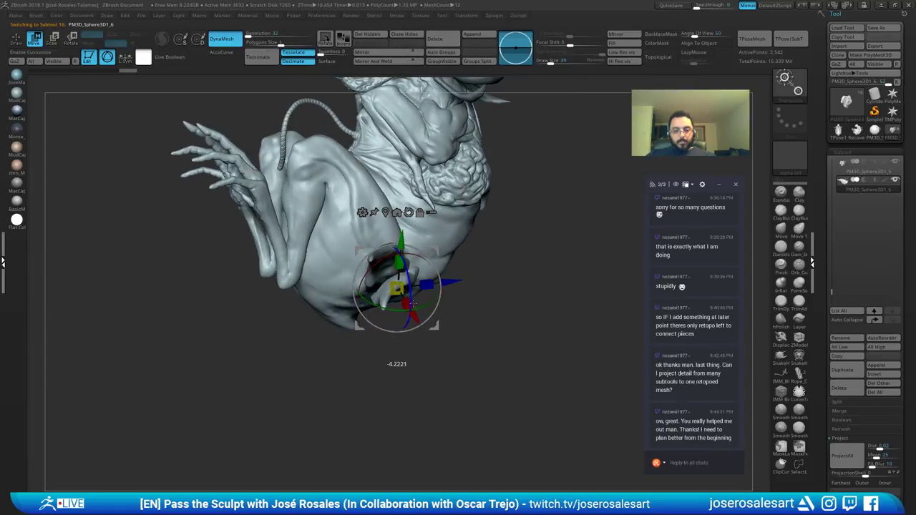
mouse_move(413, 304)
mouse_down()
mouse_move(412, 313)
mouse_move(430, 308)
mouse_up()
mouse_move(435, 294)
right_down()
mouse_move(393, 285)
mouse_move(427, 294)
right_up()
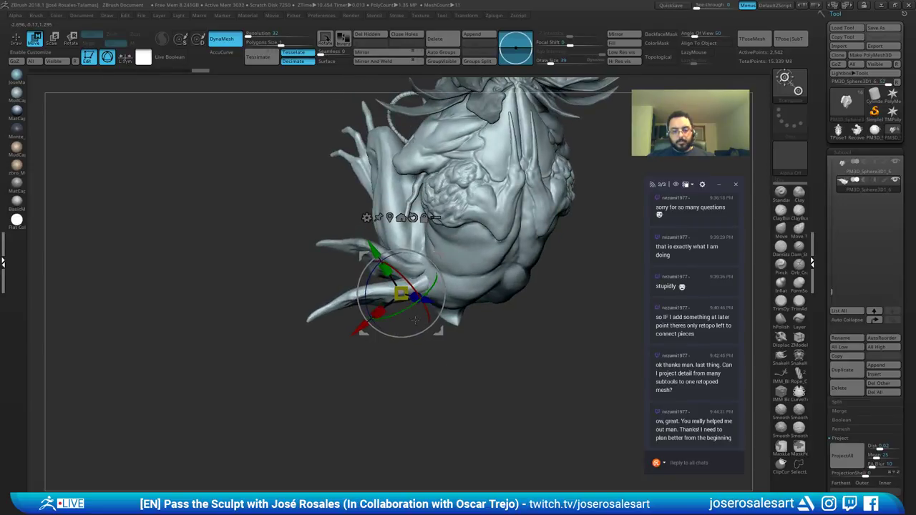
Step: Pull the lower corner of the duplicated appendage's base onto the body with SnakeHook
right_drag(416, 320, 415, 313)
key(q)
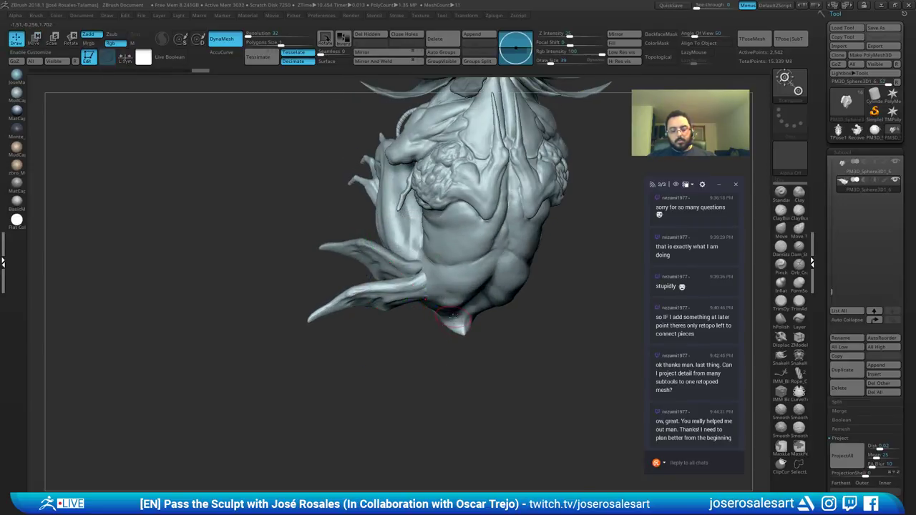
alt+click(453, 319)
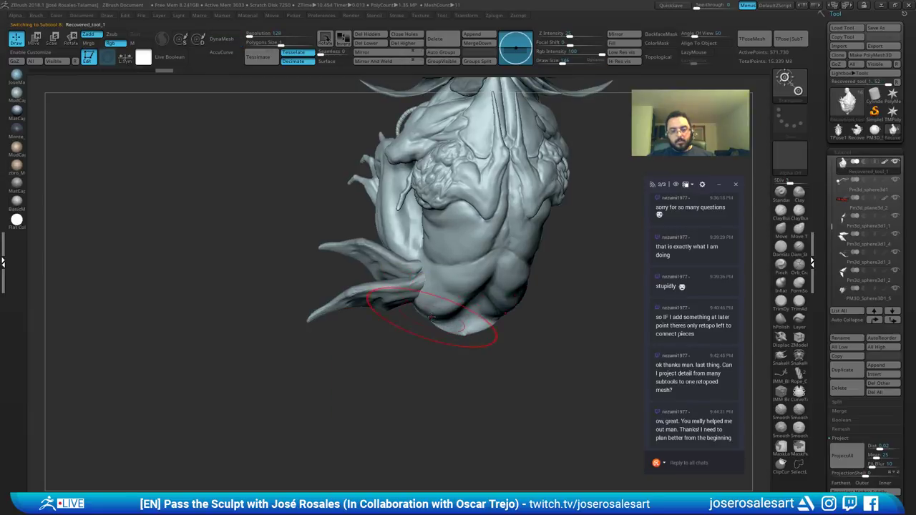
key(w)
alt+click(408, 292)
key(q)
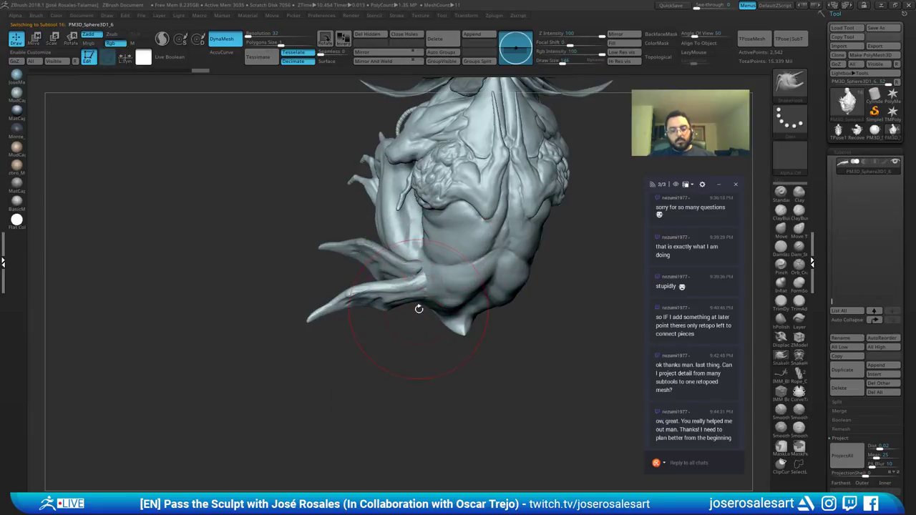
ctrl+right_drag(431, 316, 435, 287)
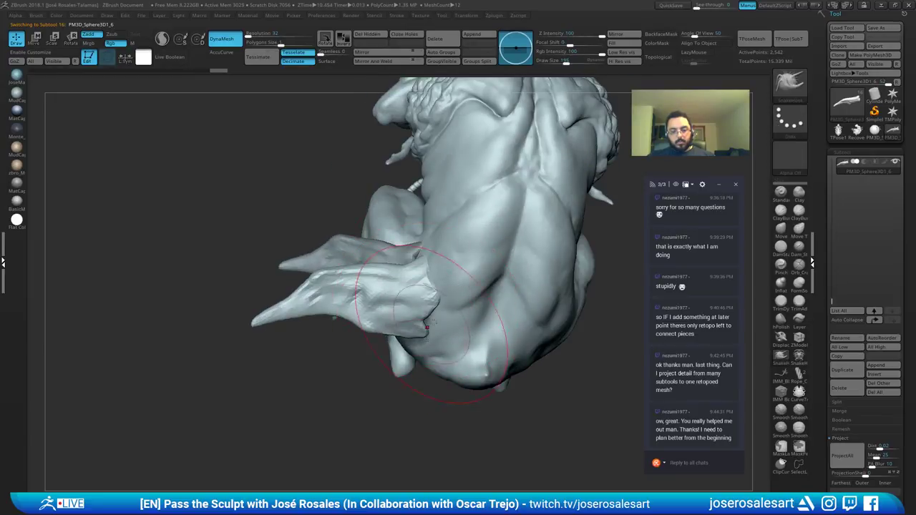
drag(427, 328, 433, 323)
right_drag(433, 323, 432, 324)
drag(418, 331, 422, 325)
mouse_move(423, 325)
right_down()
mouse_move(490, 305)
mouse_move(427, 319)
right_up()
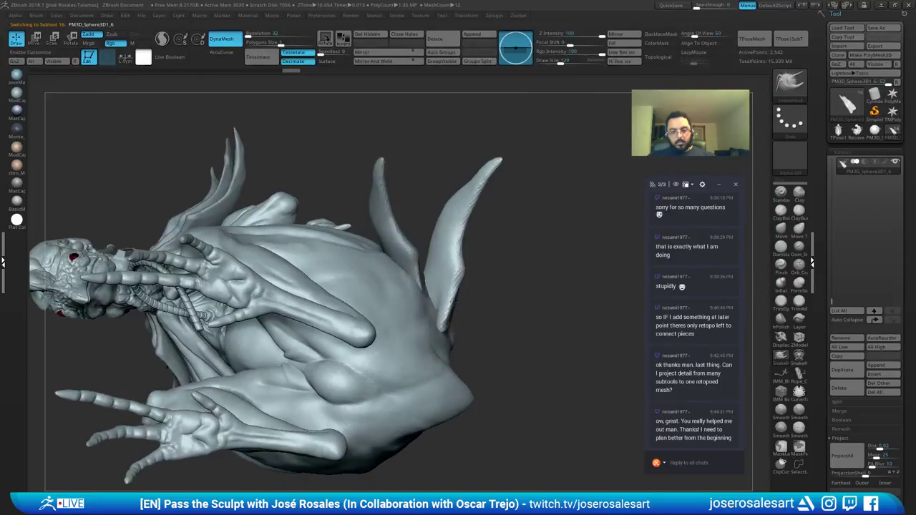
Step: Fit the copy's base edge against the body's underside with SnakeHook, starting at draw size 129
drag(433, 315, 430, 319)
right_drag(430, 319, 435, 337)
drag(435, 329, 441, 325)
drag(443, 322, 437, 306)
Step: Reshape the copy's tip and upper curve with SnakeHook at draw size 114
key([)
mouse_move(438, 307)
right_down()
mouse_move(413, 327)
mouse_move(313, 256)
mouse_move(325, 241)
right_up()
mouse_move(215, 265)
mouse_down()
mouse_move(210, 278)
mouse_move(200, 269)
mouse_up()
right_drag(201, 270, 239, 247)
drag(239, 243, 251, 247)
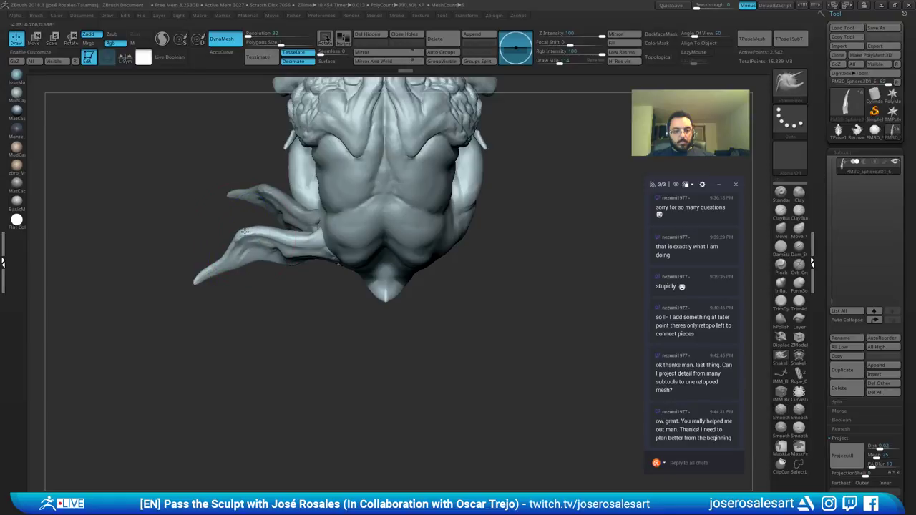
mouse_move(215, 251)
right_down()
mouse_move(243, 264)
mouse_move(257, 248)
mouse_move(212, 235)
right_up()
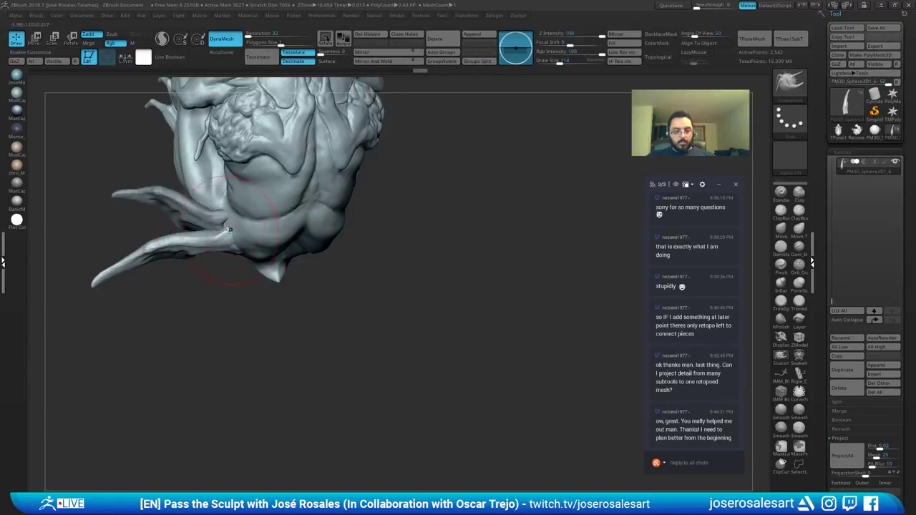
mouse_move(212, 235)
mouse_down()
mouse_move(195, 224)
mouse_move(199, 242)
mouse_up()
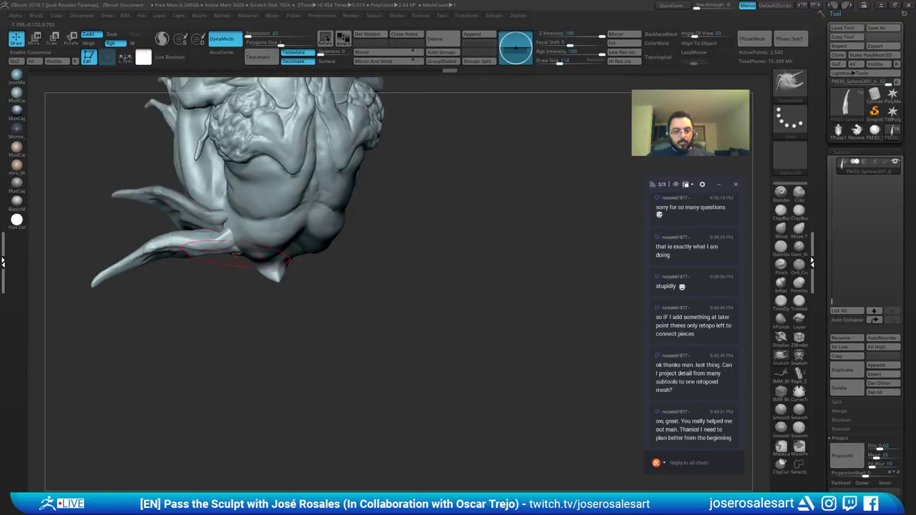
Step: Move the original upper appendage closer to the body and scale it uniformly to about 0.93
ctrl+right_drag(237, 253, 275, 251)
right_drag(275, 250, 350, 308)
alt+click(356, 281)
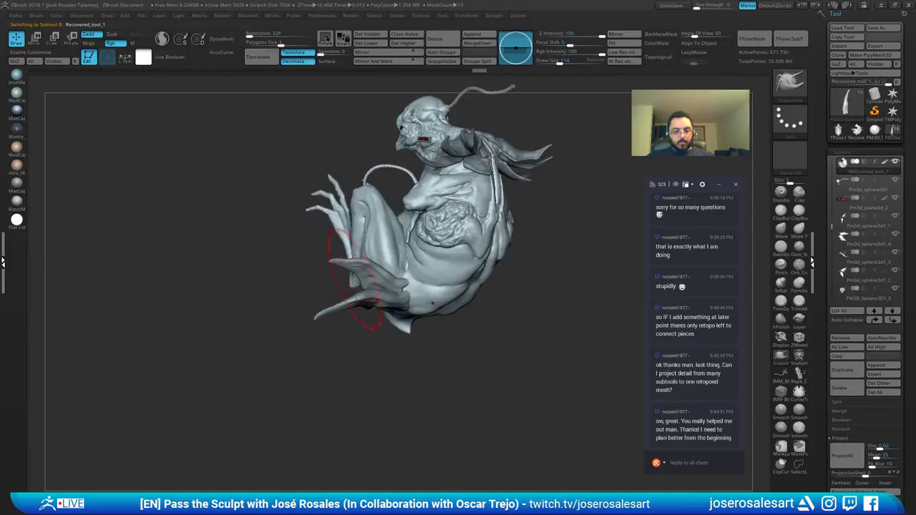
alt+click(366, 275)
ctrl+right_drag(366, 275, 458, 250)
key(e)
right_drag(374, 280, 419, 278)
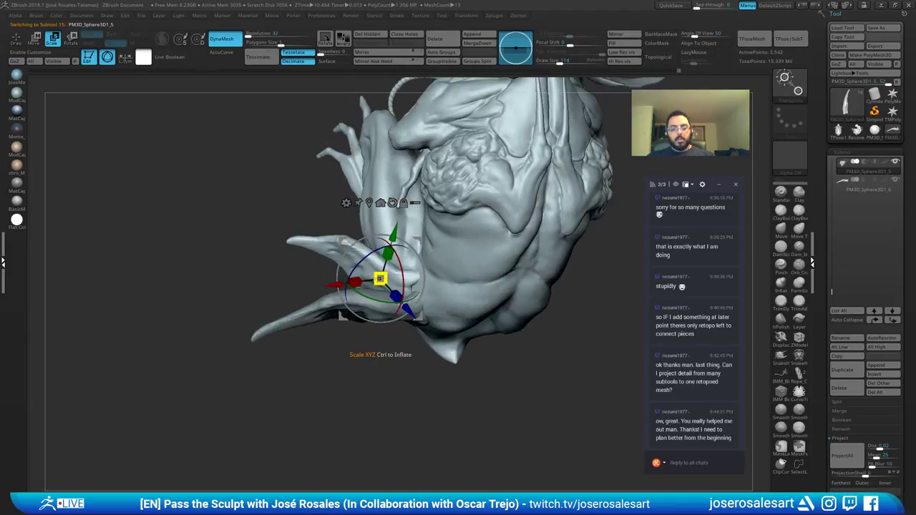
drag(417, 241, 434, 247)
drag(402, 277, 401, 280)
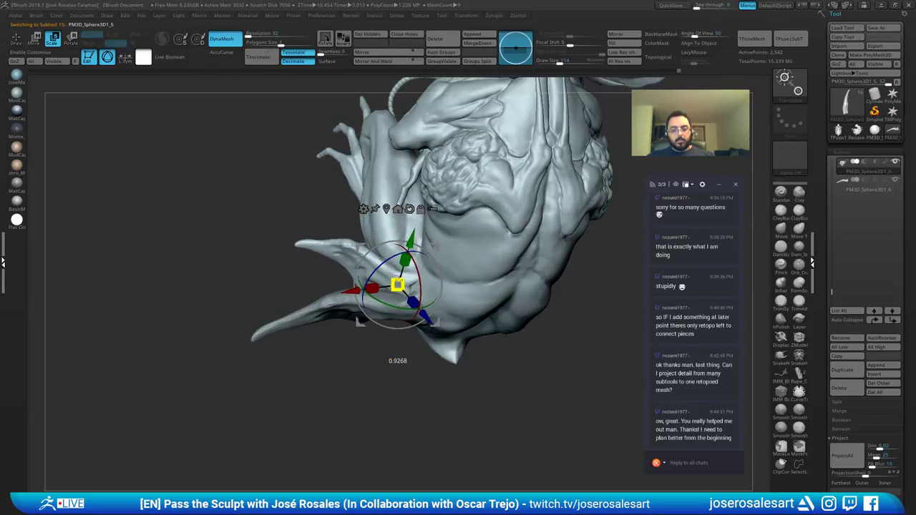
Step: Scale down the lower appendage uniformly
alt+click(378, 306)
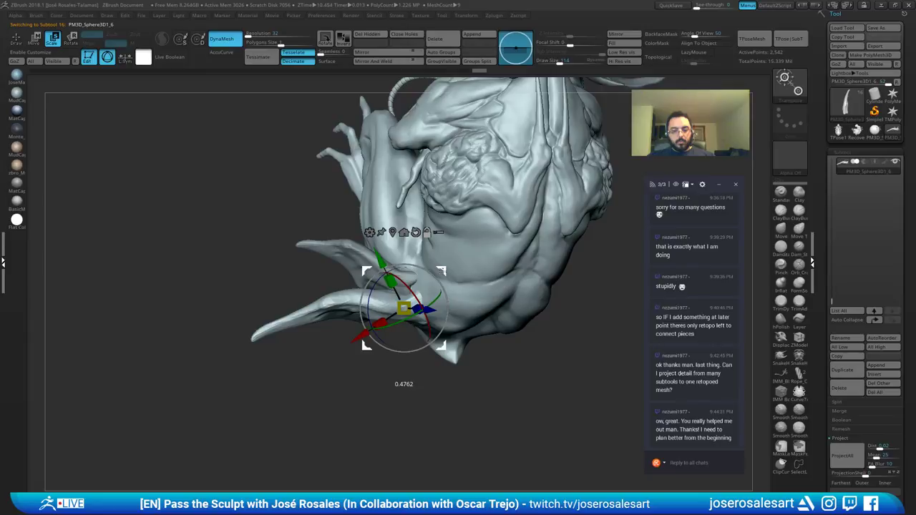
drag(404, 309, 401, 312)
key(q)
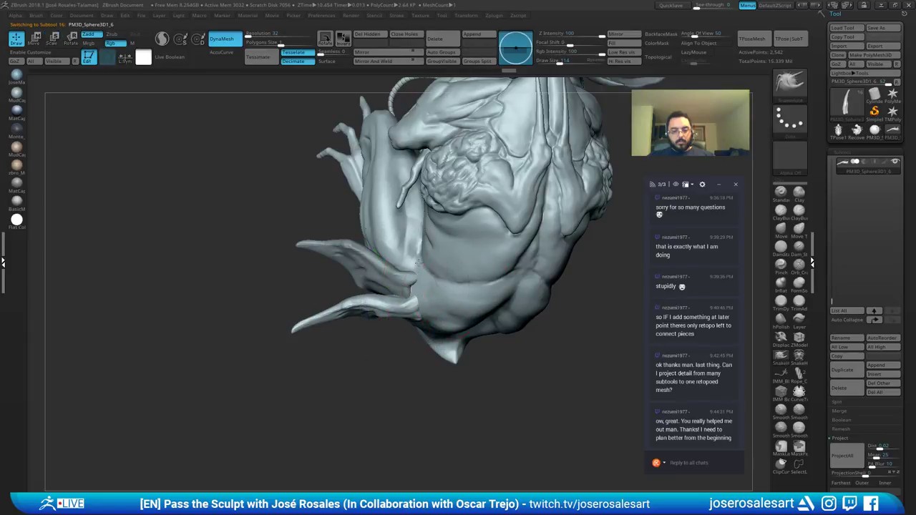
Step: Duplicate the upper appendage and move the copy up along its Y axis to sit above the original
ctrl+right_drag(444, 307, 423, 279)
mouse_move(422, 279)
right_down()
mouse_move(367, 302)
mouse_move(383, 313)
right_up()
mouse_move(383, 313)
ctrl+right_down()
mouse_move(385, 349)
mouse_move(340, 346)
mouse_move(387, 315)
ctrl+right_up()
alt+click(340, 346)
key(ctrl+shift+d)
key(Down)
key(w)
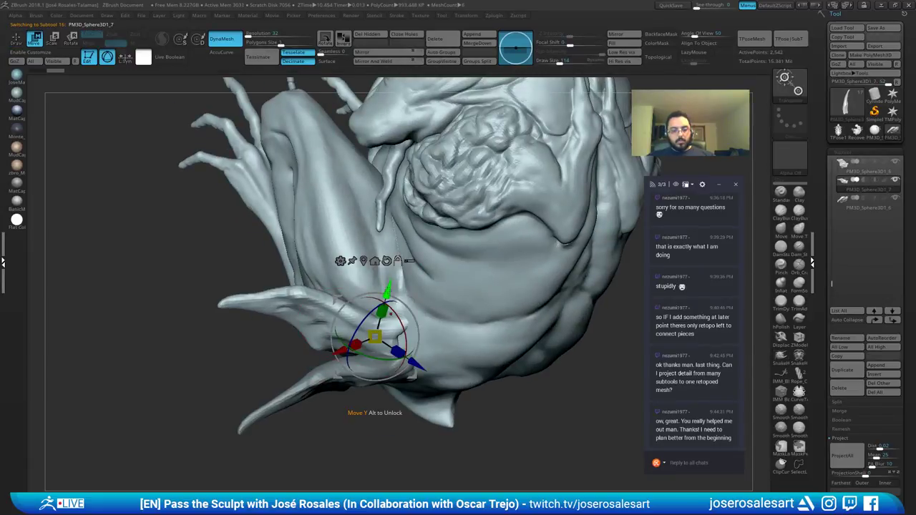
drag(387, 291, 369, 202)
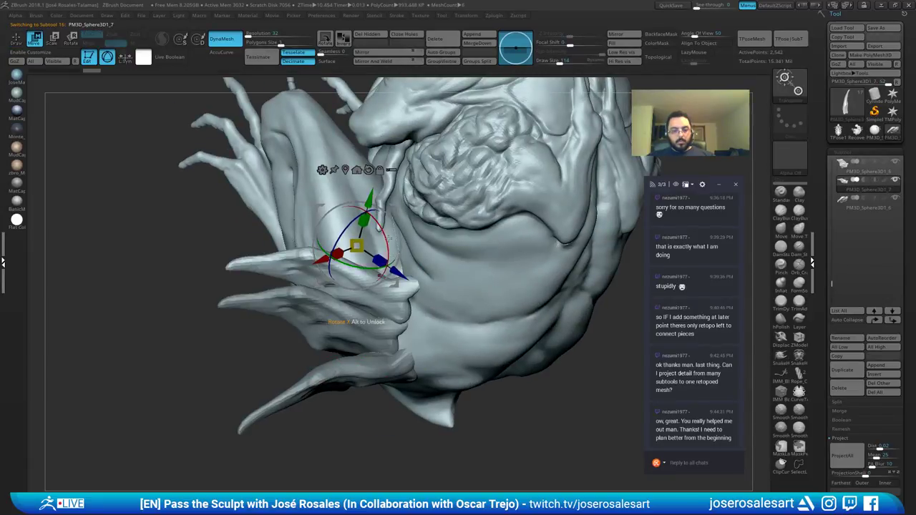
Step: Rotate the topmost appendage so its tip lifts, and lower it slightly toward the one beneath
drag(389, 238, 383, 272)
alt+click(369, 170)
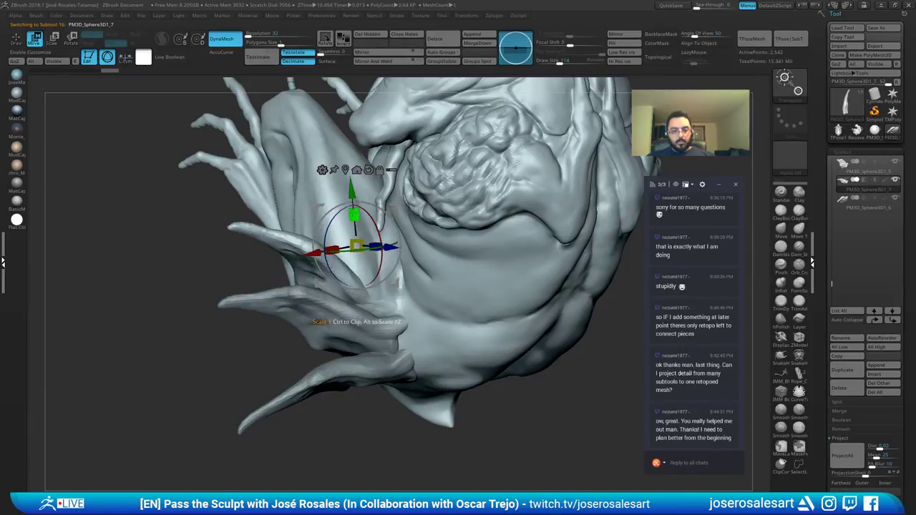
right_drag(353, 213, 336, 189)
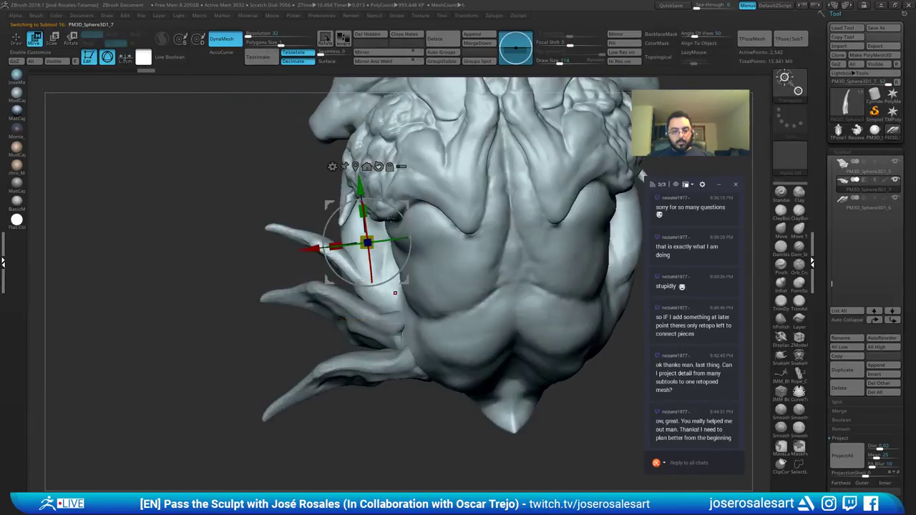
drag(359, 184, 361, 199)
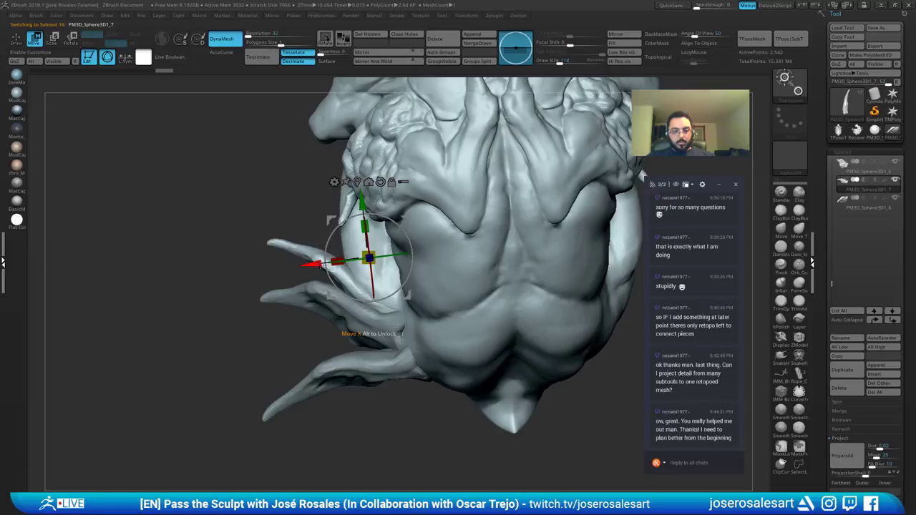
key(q)
Step: Duplicate the lowest appendage, shift the copy along its Z axis toward the back and rotate it by about 50 degrees
mouse_move(320, 264)
right_down()
mouse_move(401, 272)
mouse_move(408, 315)
mouse_move(472, 300)
mouse_move(424, 285)
mouse_move(446, 280)
mouse_move(416, 253)
right_up()
right_drag(416, 253, 380, 308)
right_drag(379, 308, 387, 352)
alt+click(413, 352)
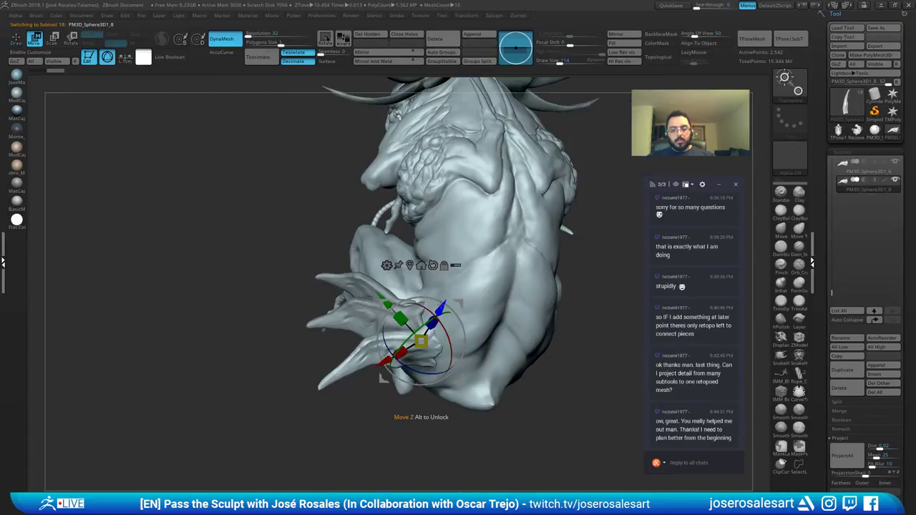
drag(439, 310, 453, 290)
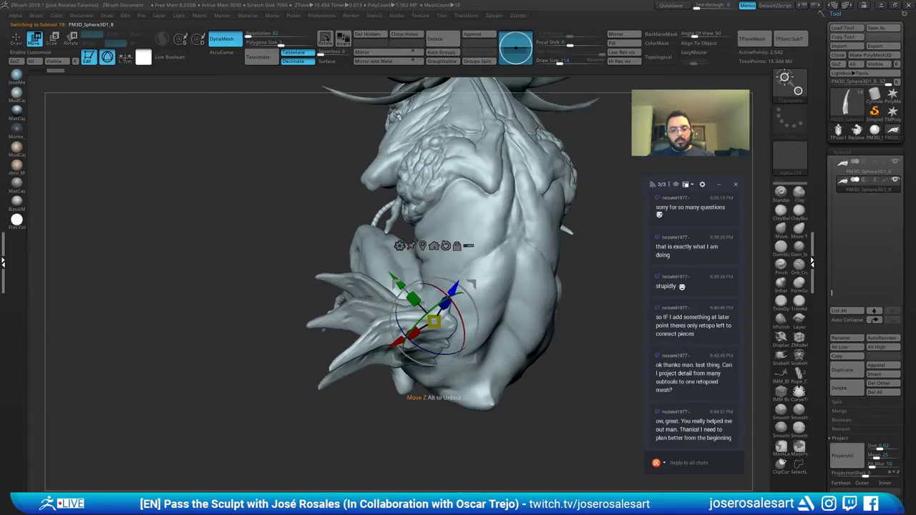
drag(464, 333, 453, 281)
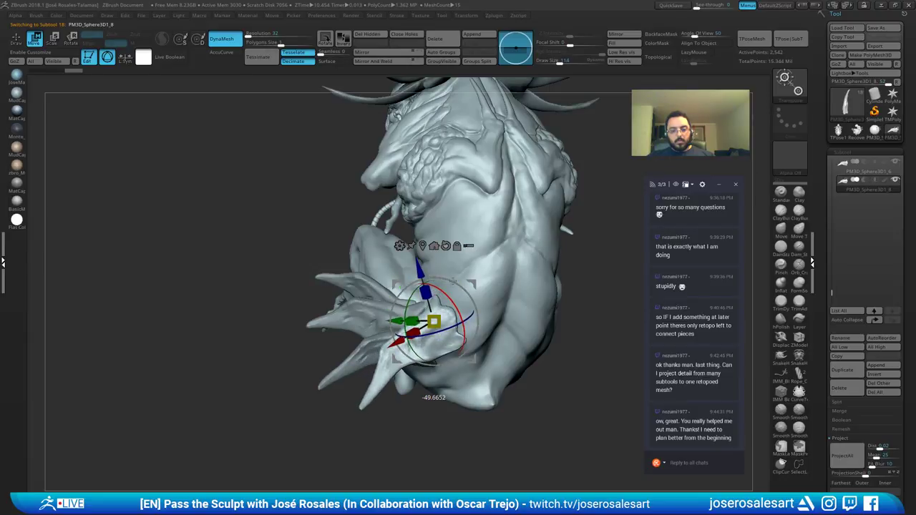
Step: Adjust the placement of the rotated copy against the lower hip, and switch to the Move brush
right_drag(454, 281, 427, 293)
drag(431, 344, 430, 315)
mouse_move(401, 351)
right_down()
mouse_move(356, 357)
mouse_move(410, 318)
right_up()
drag(411, 315, 419, 311)
key(q)
mouse_move(448, 304)
right_down()
mouse_move(387, 301)
mouse_move(383, 258)
mouse_move(368, 268)
mouse_move(364, 315)
mouse_move(401, 307)
right_up()
key(b)
key(m)
key(v)
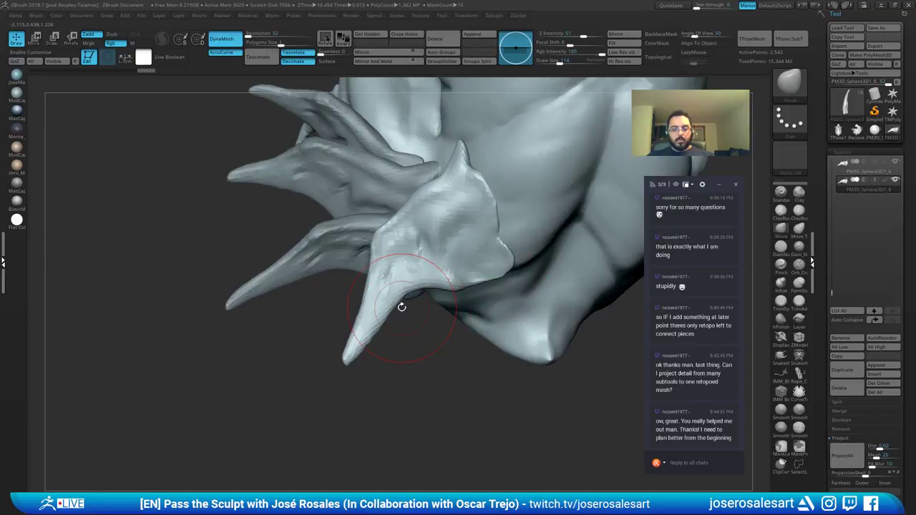
Step: Pull the lowest hip fin wider and lengthen its tip downward with the SnakeHook brush, and remesh it with DynaMesh
key(b)
key(s)
key(h)
drag(368, 285, 353, 281)
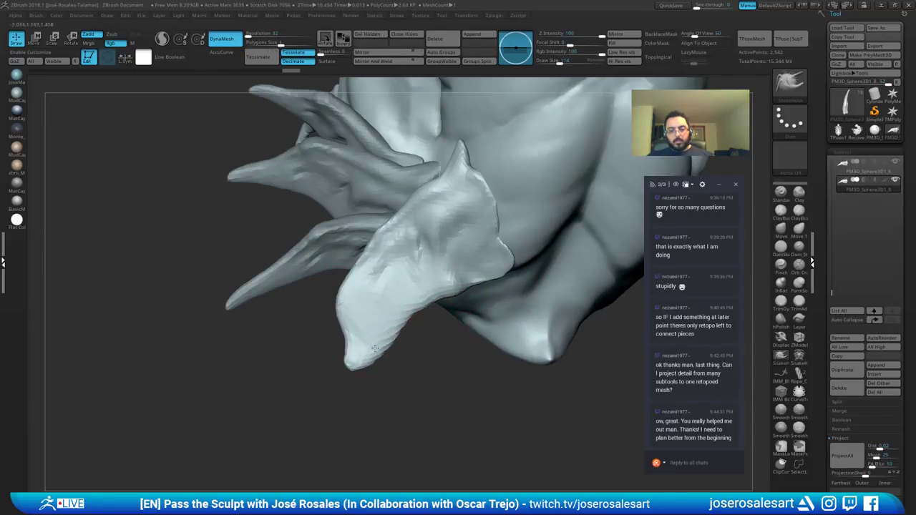
drag(359, 356, 361, 391)
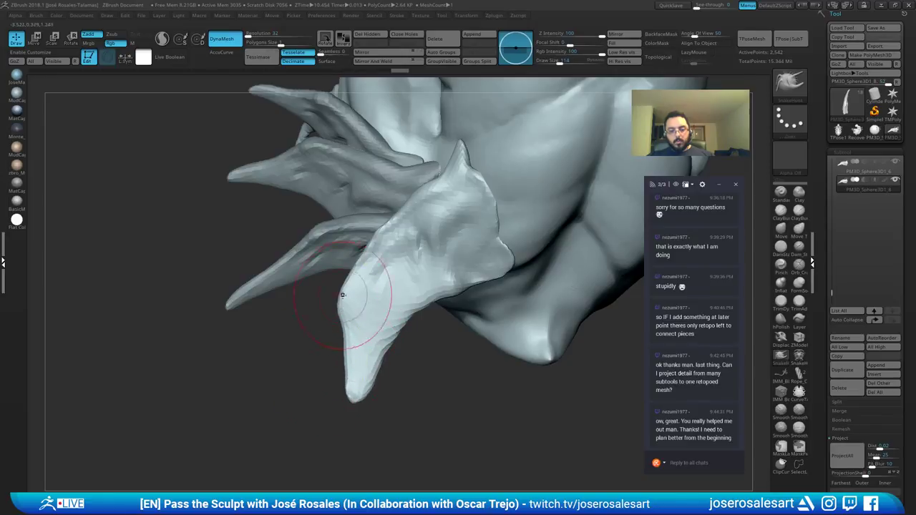
mouse_move(341, 303)
mouse_down()
mouse_move(368, 276)
mouse_move(367, 264)
mouse_up()
ctrl+drag(280, 353, 287, 410)
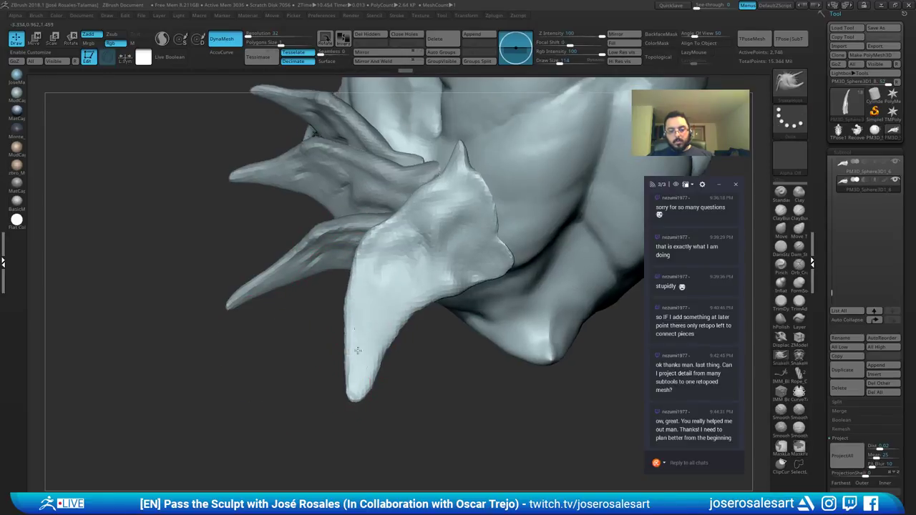
Step: Smooth the surface and tip of the lowest hip fin and refine its outline
right_drag(358, 348, 376, 345)
shift+drag(353, 358, 348, 397)
ctrl+right_drag(346, 394, 326, 322)
mouse_move(428, 264)
mouse_down()
mouse_move(402, 261)
mouse_move(409, 315)
mouse_up()
right_drag(409, 315, 336, 326)
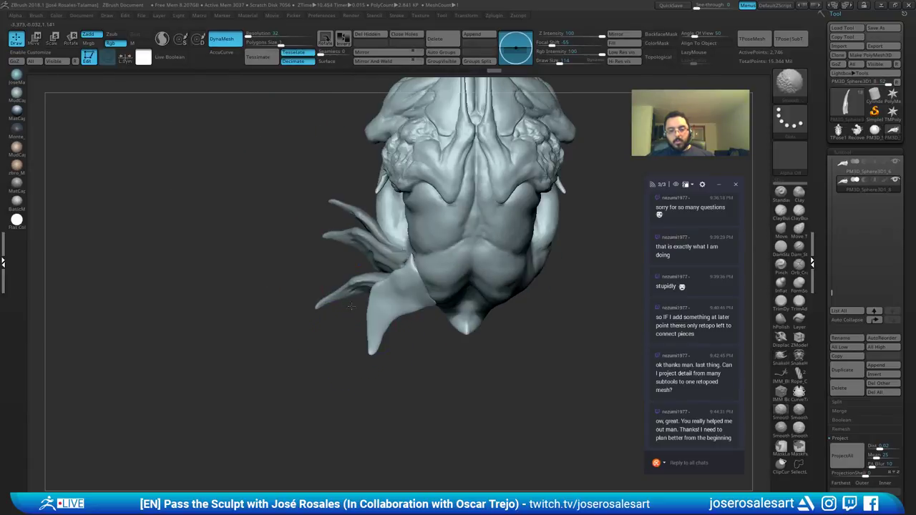
Step: Select the hip fin just above, stretch its tip outward and down with the SnakeHook brush, and remesh it
mouse_move(331, 168)
ctrl+right_down()
mouse_move(321, 222)
mouse_move(343, 179)
ctrl+right_up()
alt+click(313, 207)
mouse_move(313, 208)
alt+right_down()
mouse_move(310, 247)
mouse_move(411, 250)
mouse_move(388, 271)
mouse_move(308, 286)
alt+right_up()
alt+click(276, 325)
mouse_move(232, 348)
shift+mouse_down()
mouse_move(212, 365)
mouse_move(269, 326)
mouse_move(228, 349)
shift+mouse_up()
mouse_move(215, 344)
right_down()
mouse_move(241, 323)
mouse_move(247, 344)
right_up()
drag(247, 343, 234, 348)
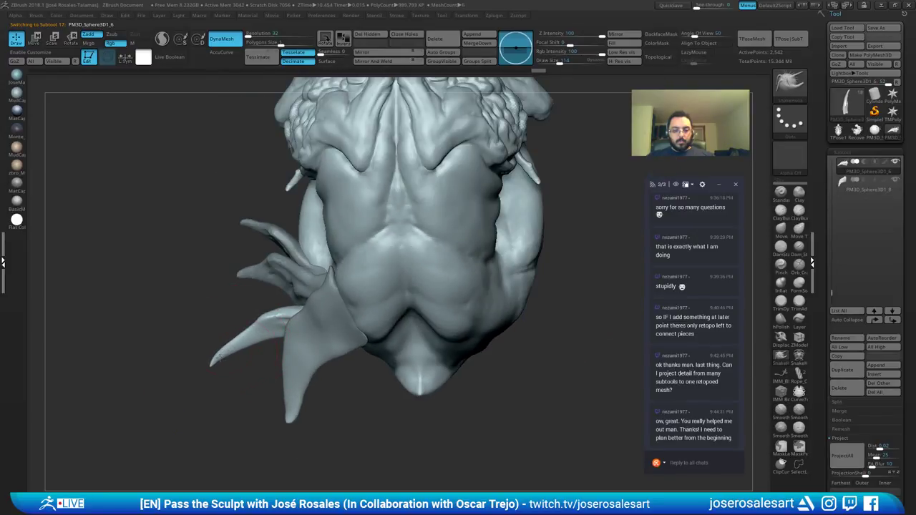
ctrl+drag(174, 332, 165, 403)
Step: Select the topmost hip fin, bend its tip upward into a longer curve with the SnakeHook brush, and remesh it
right_drag(155, 366, 237, 389)
drag(237, 390, 228, 161)
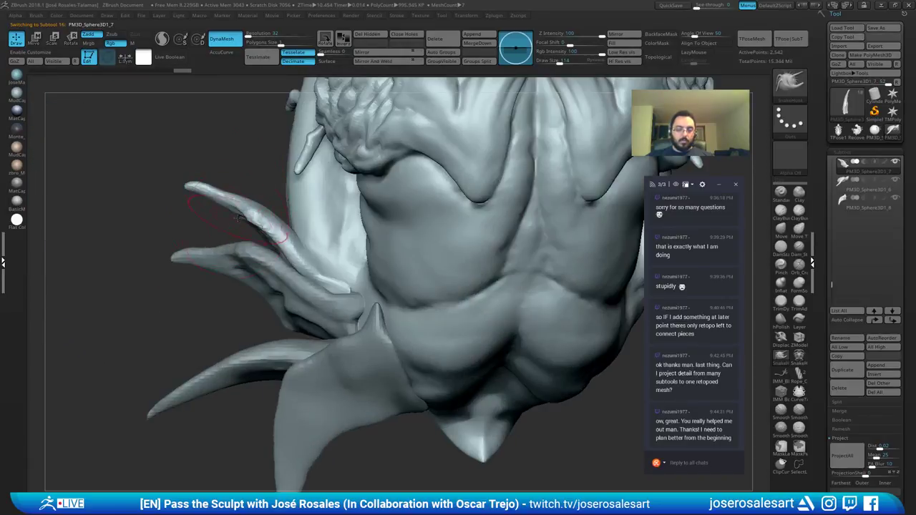
drag(214, 192, 235, 158)
mouse_move(252, 197)
mouse_down()
mouse_move(200, 168)
mouse_move(244, 156)
mouse_move(230, 171)
mouse_move(202, 172)
mouse_move(208, 206)
mouse_up()
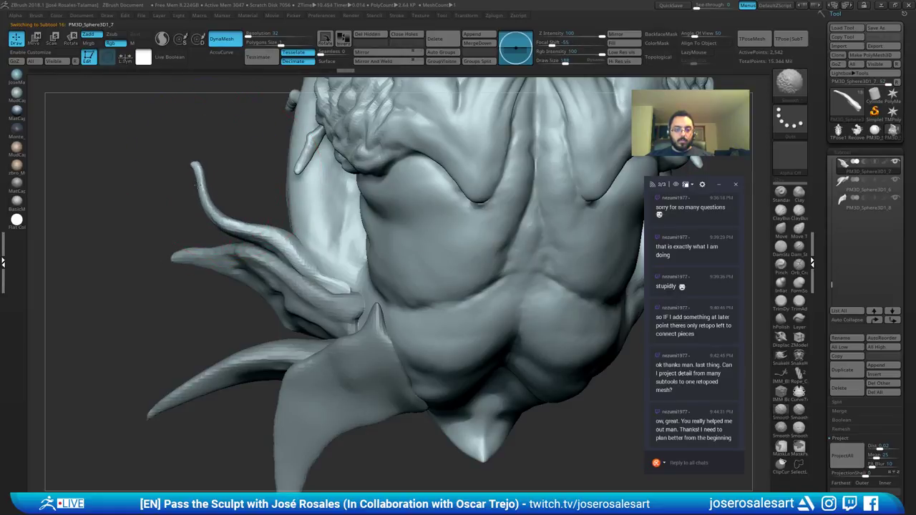
drag(200, 172, 217, 156)
drag(221, 197, 243, 203)
ctrl+drag(176, 208, 161, 223)
mouse_move(162, 218)
mouse_down()
mouse_move(248, 208)
mouse_move(136, 223)
mouse_up()
Step: Isolate the topmost hip fin, thicken its thin tip and shaft with the Inflate brush, and show the whole creature again
key(alt+shift+s)
key(bracketleft)
mouse_move(207, 222)
mouse_down()
mouse_move(225, 233)
mouse_move(194, 254)
mouse_up()
mouse_move(158, 247)
mouse_down()
mouse_move(204, 244)
mouse_move(168, 168)
mouse_move(128, 148)
mouse_up()
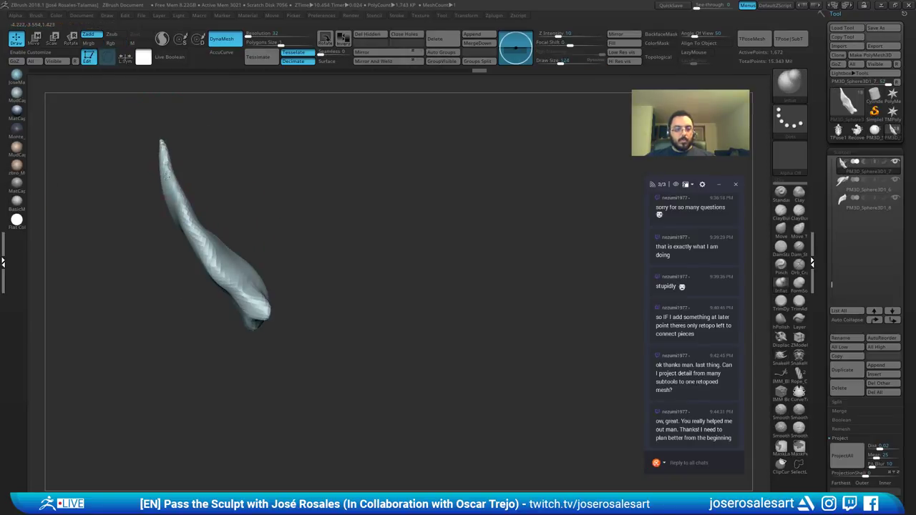
drag(167, 176, 172, 204)
mouse_move(204, 193)
mouse_down()
mouse_move(246, 196)
mouse_move(268, 184)
mouse_up()
mouse_move(267, 197)
alt+mouse_down()
mouse_move(268, 184)
mouse_move(168, 229)
mouse_move(204, 279)
mouse_move(240, 276)
alt+mouse_up()
key(alt+shift+s)
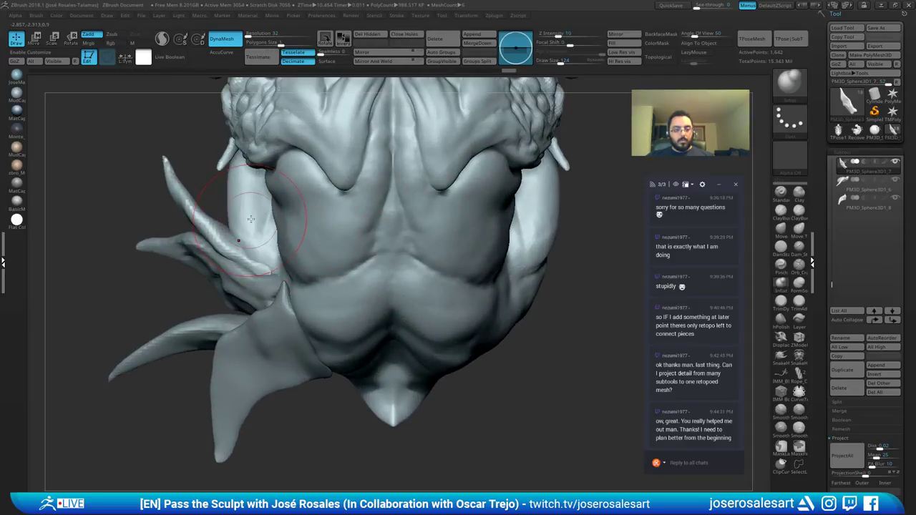
Step: Select the second hip fin from the top and adjust it with the transform gizmo
alt+click(226, 263)
key(e)
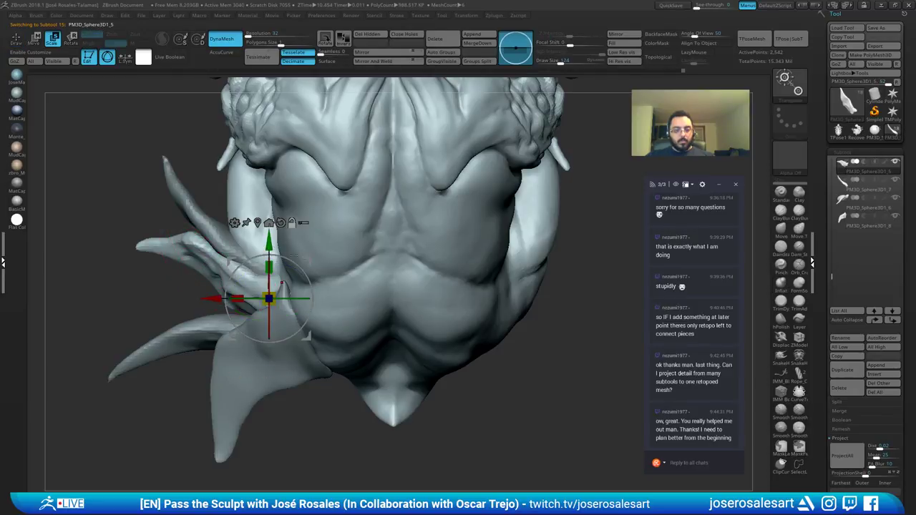
mouse_move(239, 277)
mouse_down()
mouse_move(233, 287)
mouse_move(227, 228)
mouse_move(281, 233)
mouse_move(278, 257)
mouse_move(295, 279)
mouse_move(196, 254)
mouse_move(308, 266)
mouse_move(150, 268)
mouse_move(204, 208)
mouse_move(267, 244)
mouse_move(299, 279)
mouse_move(315, 208)
mouse_up()
key(q)
Step: Select the lowest pair of shoulder fins and try to pull one fin's lower edge into a bend with the Move brush
alt+drag(358, 287, 376, 322)
drag(286, 372, 337, 350)
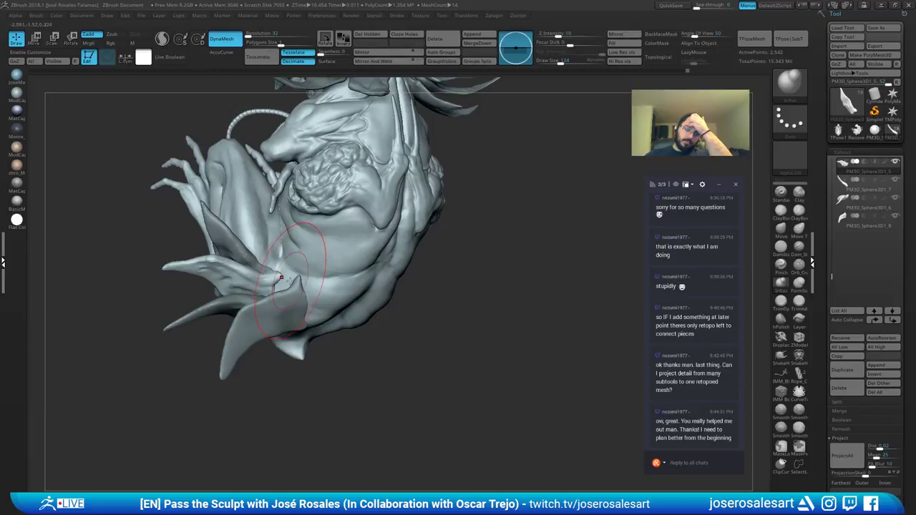
drag(343, 350, 65, 293)
drag(154, 343, 274, 349)
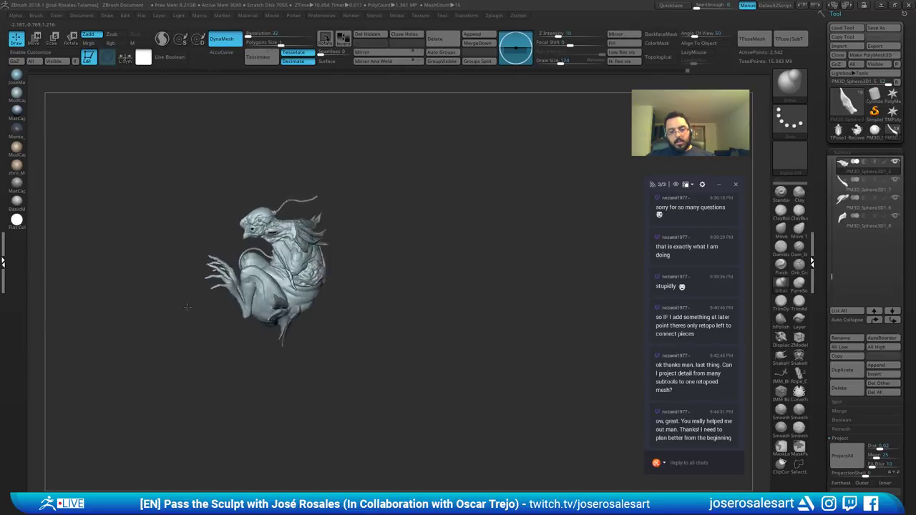
drag(188, 307, 378, 232)
alt+click(334, 198)
ctrl+right_drag(333, 199, 353, 255)
drag(353, 254, 327, 270)
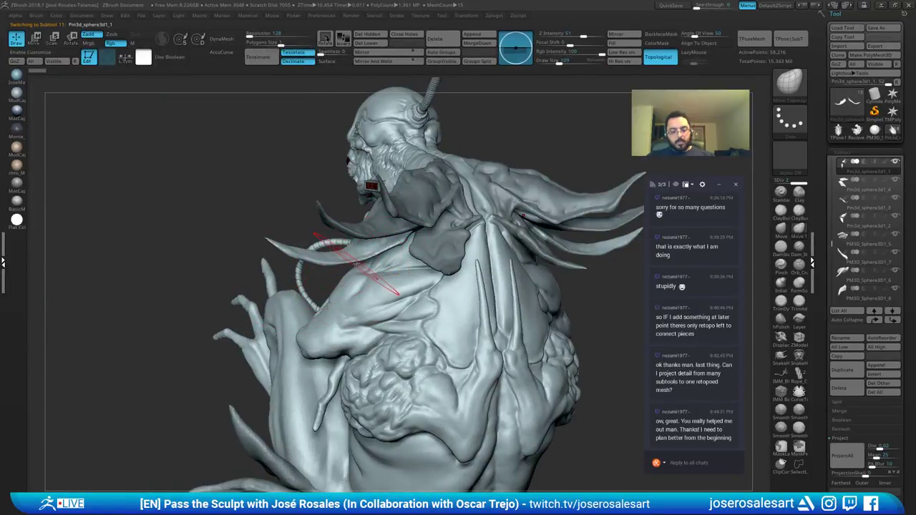
key(b)
key(m)
key(v)
drag(356, 258, 316, 270)
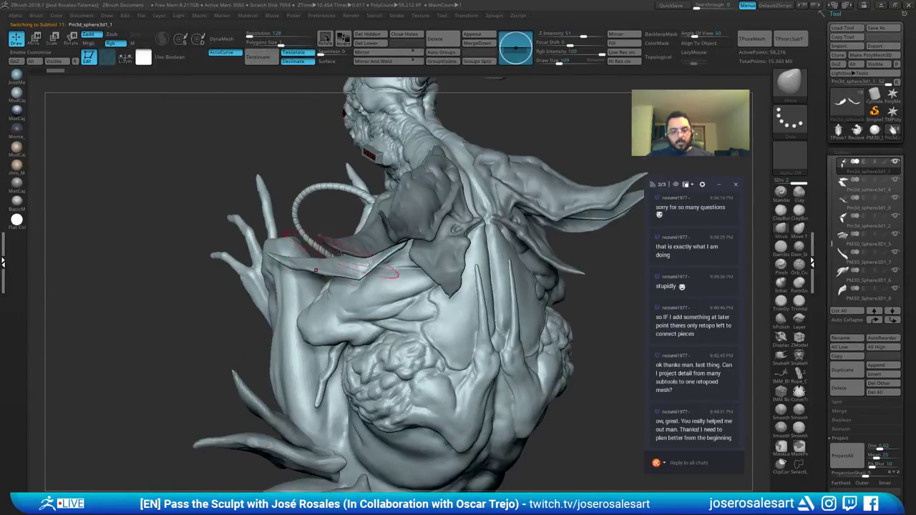
Step: Check the shoulder fins from behind with the ClayBuildup brush active, and undo the one-sided bend
key(b)
key(c)
key(b)
mouse_move(361, 273)
right_down()
mouse_move(371, 258)
mouse_move(393, 266)
right_up()
right_drag(530, 283, 451, 289)
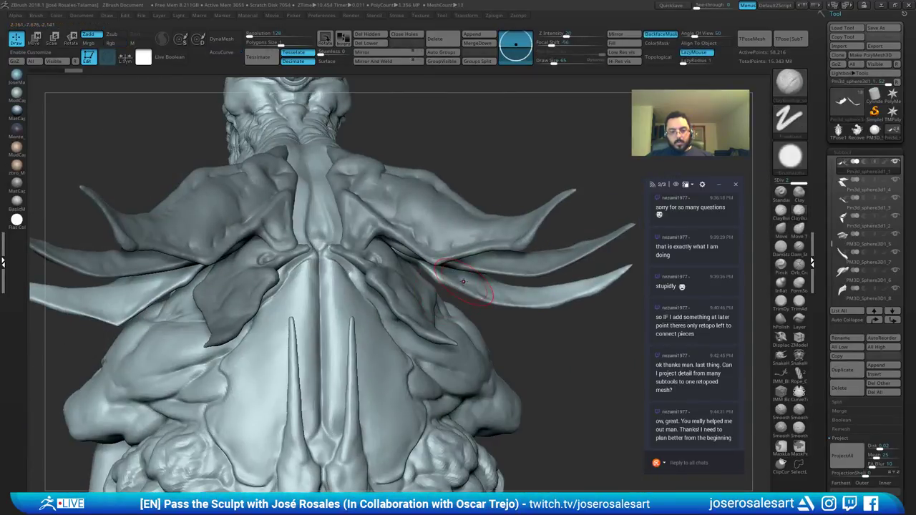
key(ctrl+z)
key(ctrl+z)
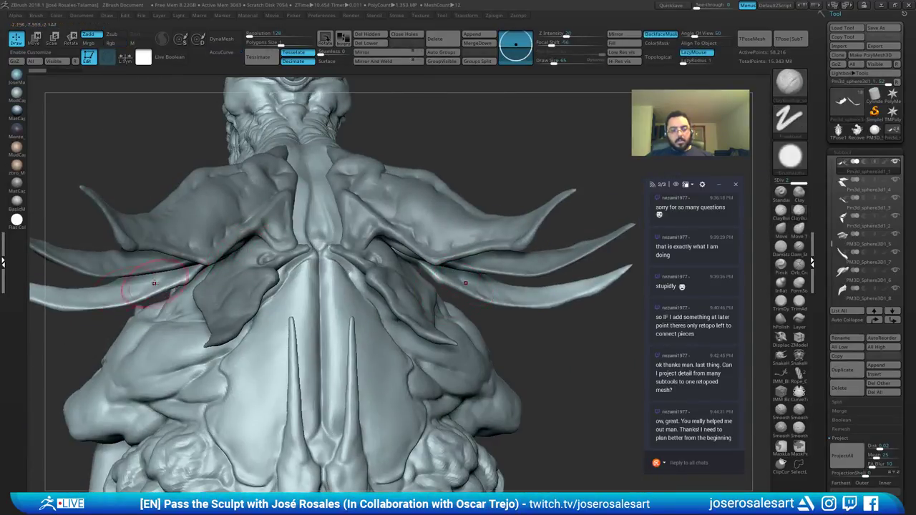
Step: Pull the lower edge of the lowest shoulder fins down into an angular bend with the Move brush, and smooth it
key(b)
key(m)
key(v)
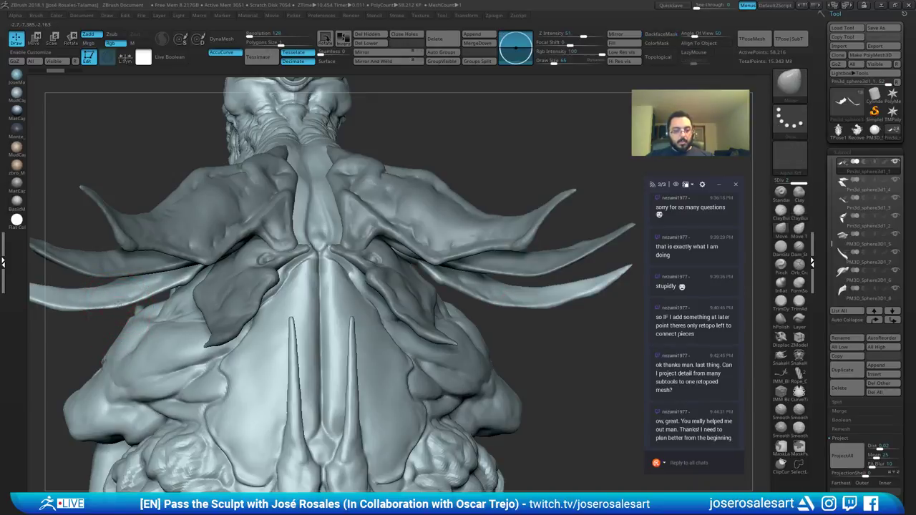
drag(120, 308, 109, 335)
shift+drag(150, 301, 135, 306)
mouse_move(136, 306)
alt+right_down()
mouse_move(113, 308)
mouse_move(107, 283)
mouse_move(184, 313)
alt+right_up()
key(bracketright)
key(bracketright)
drag(182, 315, 183, 333)
Step: Build up the pointed corner and lower edge of the bent shoulder fin with the ClayBuildup brush
mouse_move(181, 331)
right_down()
mouse_move(255, 322)
mouse_move(187, 298)
mouse_move(353, 295)
mouse_move(325, 276)
mouse_move(410, 350)
right_up()
key(b)
key(c)
key(b)
key(s)
drag(410, 350, 406, 350)
mouse_move(405, 350)
right_down()
mouse_move(224, 293)
mouse_move(419, 305)
mouse_move(461, 363)
right_up()
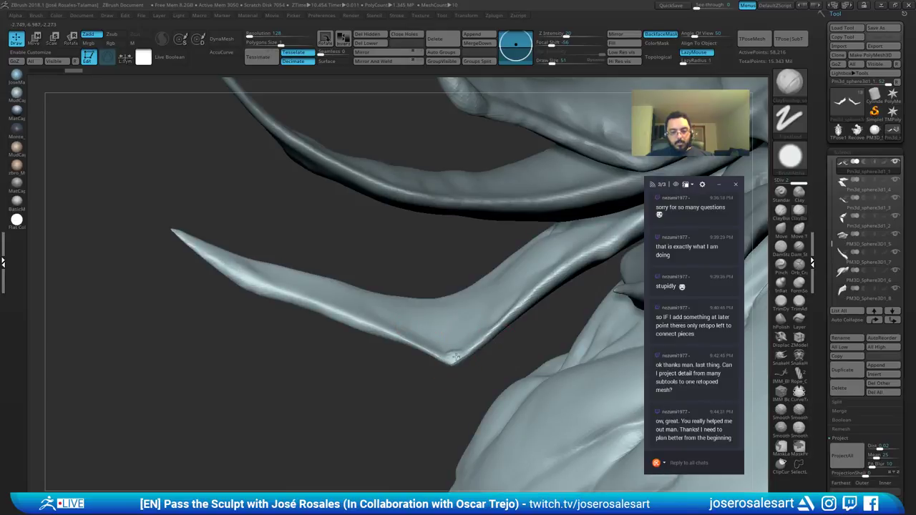
drag(452, 361, 455, 357)
right_drag(454, 357, 480, 340)
drag(456, 353, 454, 358)
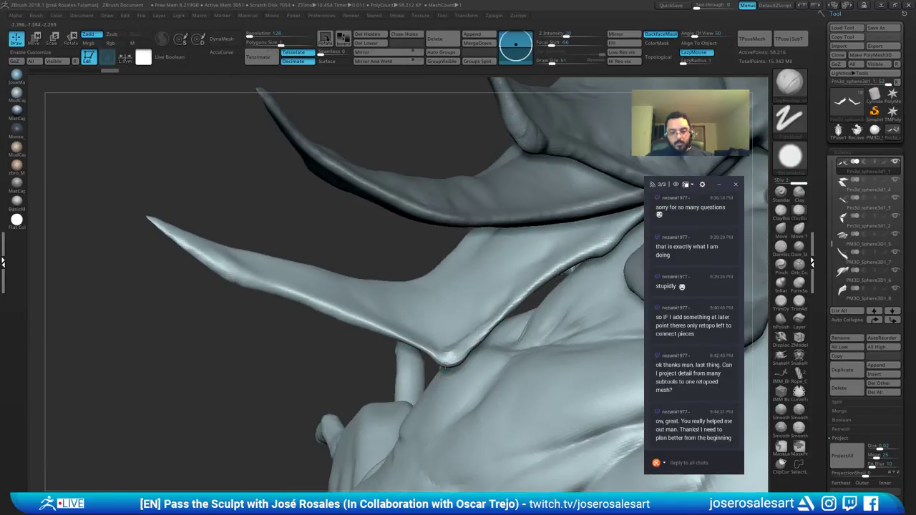
right_drag(444, 367, 441, 361)
drag(442, 358, 394, 327)
mouse_move(394, 327)
right_down()
mouse_move(439, 288)
mouse_move(413, 253)
mouse_move(452, 285)
right_up()
Step: Isolate the shoulder fins, add clay around the bend from several angles, and smooth the strokes toward the tip
key(shift+s)
drag(463, 279, 517, 282)
right_drag(428, 285, 438, 281)
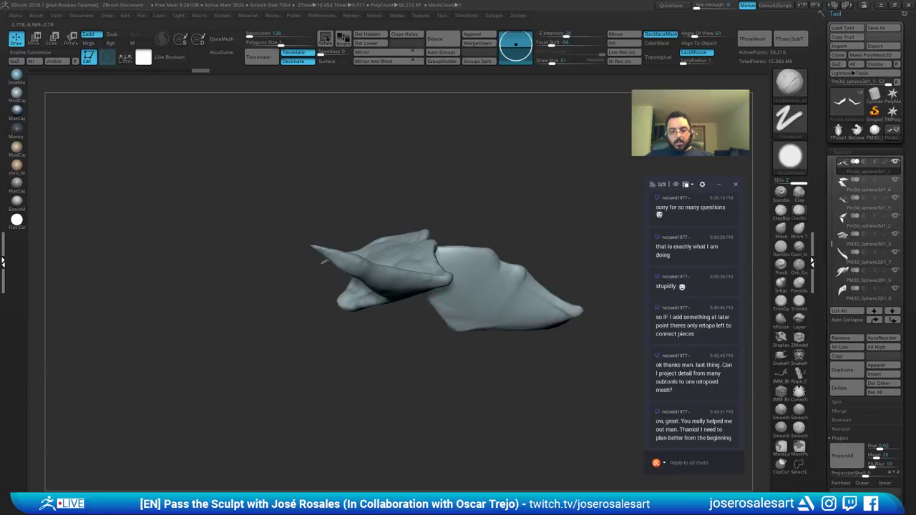
drag(438, 280, 421, 288)
mouse_move(421, 288)
right_down()
mouse_move(409, 360)
mouse_move(440, 275)
right_up()
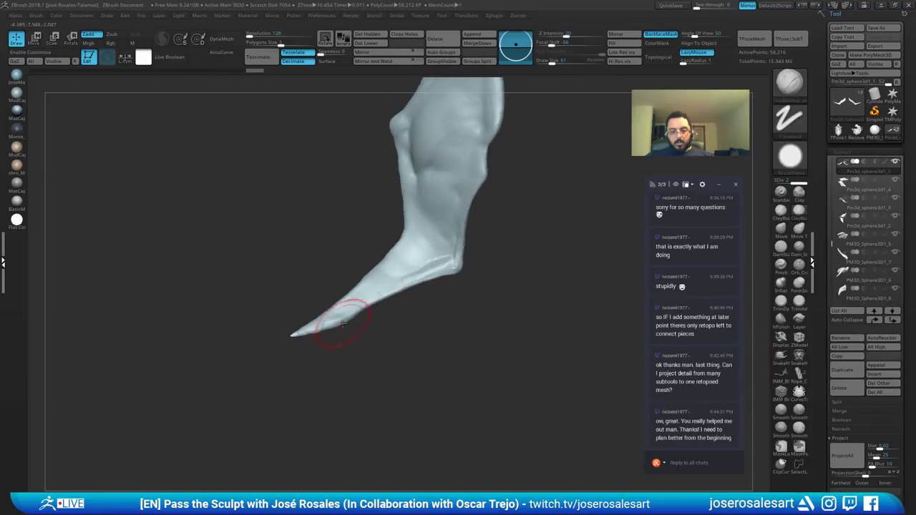
mouse_move(438, 246)
mouse_down()
mouse_move(407, 269)
mouse_move(445, 259)
mouse_up()
mouse_move(446, 260)
right_down()
mouse_move(438, 242)
mouse_move(396, 235)
mouse_move(441, 236)
mouse_move(431, 219)
right_up()
shift+drag(432, 219, 361, 284)
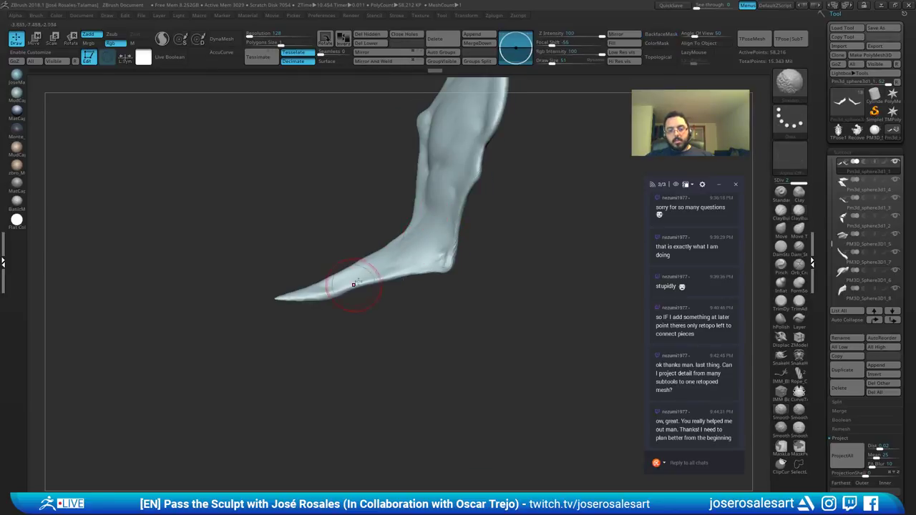
Step: Refine the corner of the bend with a smaller ClayBuildup brush, smooth it, and show the whole creature again
key(bracketleft)
key(bracketleft)
key(bracketleft)
mouse_move(360, 284)
right_down()
mouse_move(431, 256)
mouse_move(431, 267)
right_up()
drag(431, 262, 419, 266)
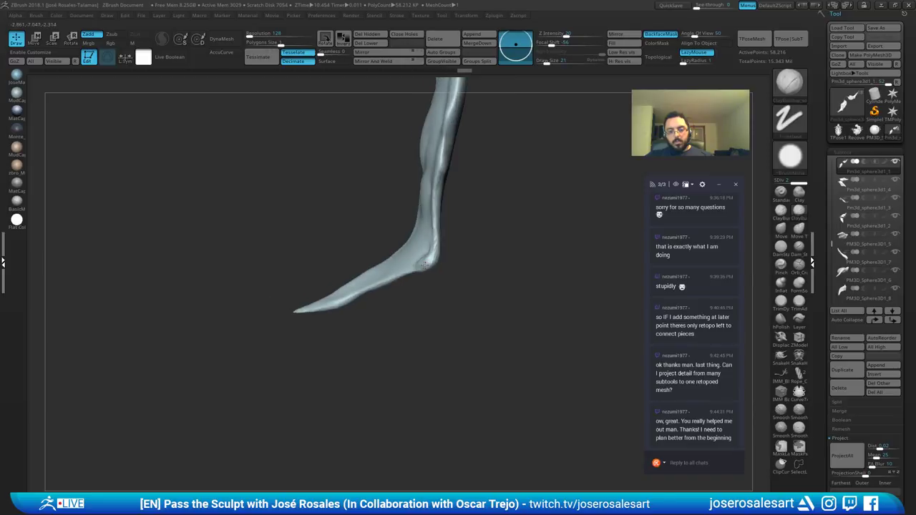
mouse_move(411, 267)
right_down()
mouse_move(419, 254)
mouse_move(428, 259)
right_up()
drag(429, 259, 418, 270)
mouse_move(401, 279)
right_down()
mouse_move(436, 277)
mouse_move(377, 267)
mouse_move(377, 312)
mouse_move(346, 280)
mouse_move(315, 285)
right_up()
shift+drag(360, 266, 360, 281)
ctrl+right_drag(315, 284, 253, 253)
key(shift+s)
right_drag(454, 227, 437, 292)
alt+right_drag(407, 247, 348, 315)
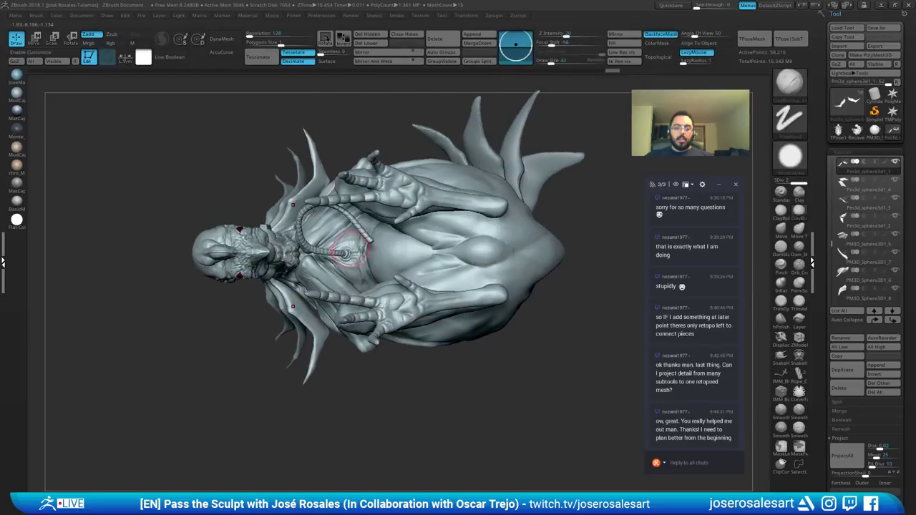
Step: Examine the full creature's silhouette and the shoulder and hip fin clusters from the front, side, back and above
right_drag(348, 251, 304, 244)
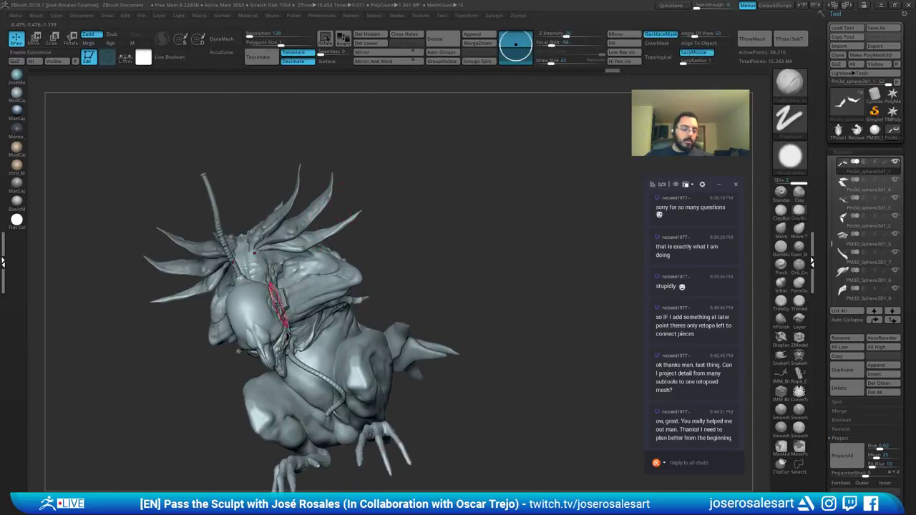
right_drag(281, 302, 370, 250)
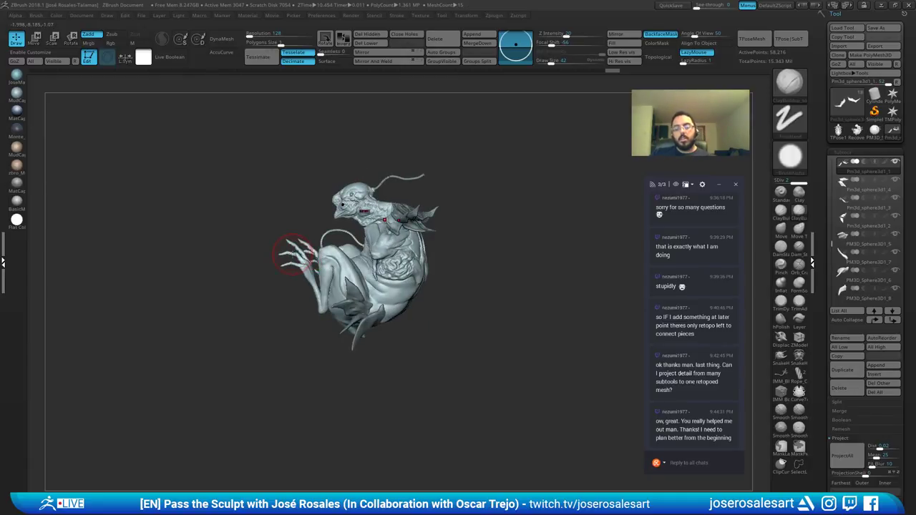
right_drag(429, 146, 383, 221)
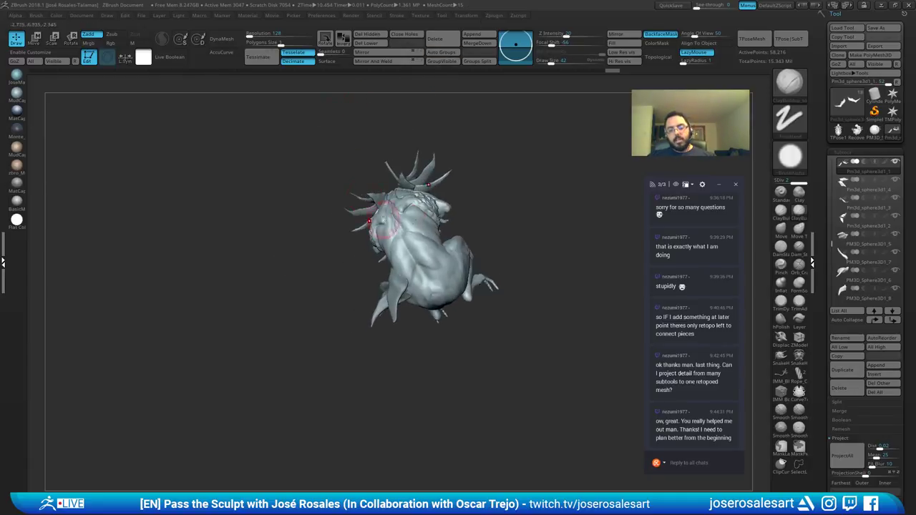
right_drag(381, 275, 306, 328)
right_drag(244, 307, 273, 286)
mouse_move(273, 285)
mouse_down()
mouse_move(217, 282)
mouse_move(297, 242)
mouse_move(332, 295)
mouse_move(413, 258)
mouse_move(335, 259)
mouse_move(348, 299)
mouse_move(272, 214)
mouse_move(423, 205)
mouse_up()
shift+drag(305, 287, 282, 195)
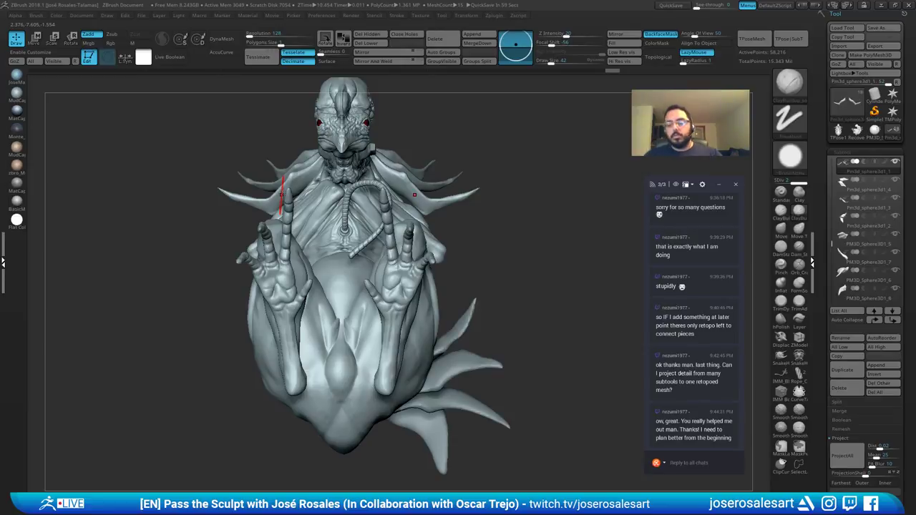
alt+right_drag(345, 222, 383, 260)
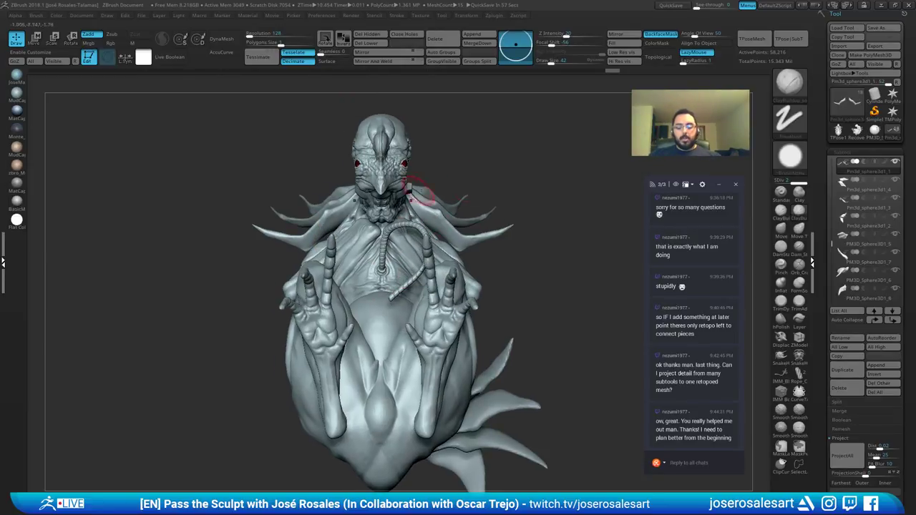
mouse_move(420, 191)
right_down()
mouse_move(411, 214)
mouse_move(444, 187)
right_up()
mouse_move(444, 188)
ctrl+right_down()
mouse_move(402, 221)
mouse_move(362, 236)
mouse_move(398, 242)
mouse_move(423, 219)
mouse_move(373, 194)
mouse_move(354, 195)
ctrl+right_up()
drag(446, 205, 392, 240)
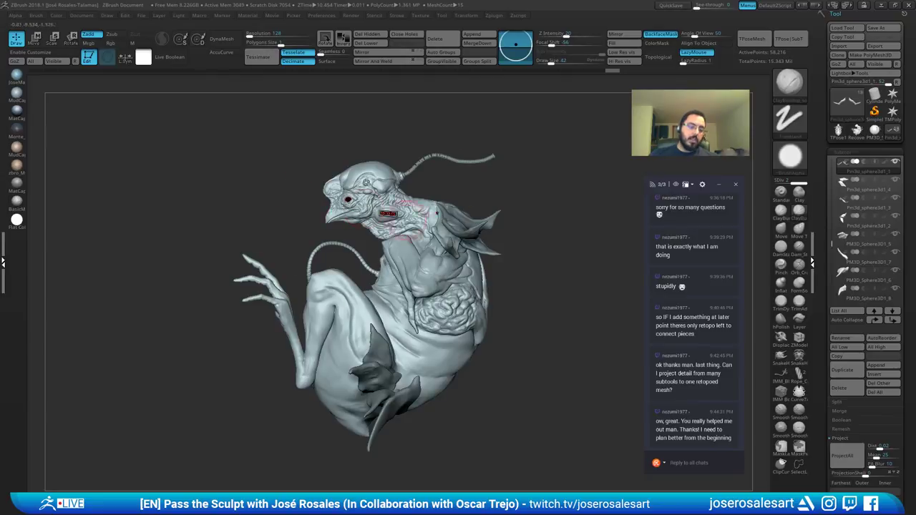
drag(301, 115, 310, 172)
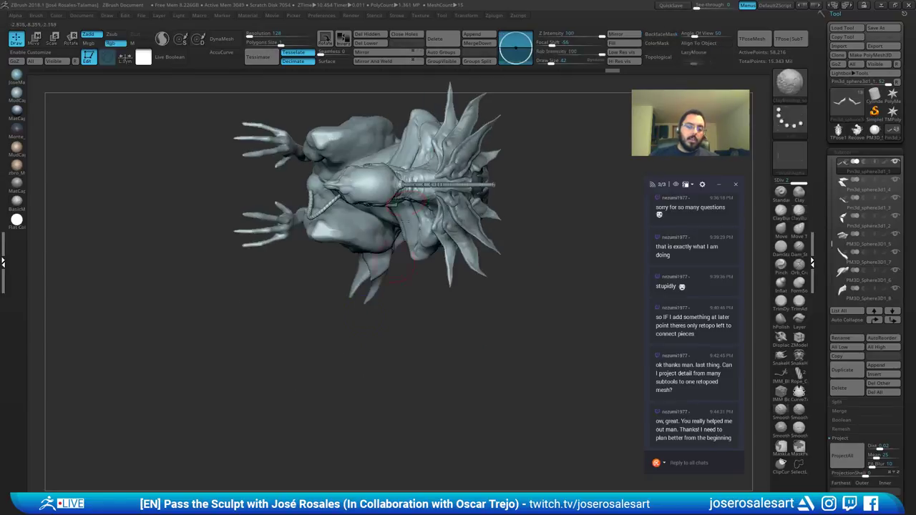
alt+drag(312, 100, 315, 163)
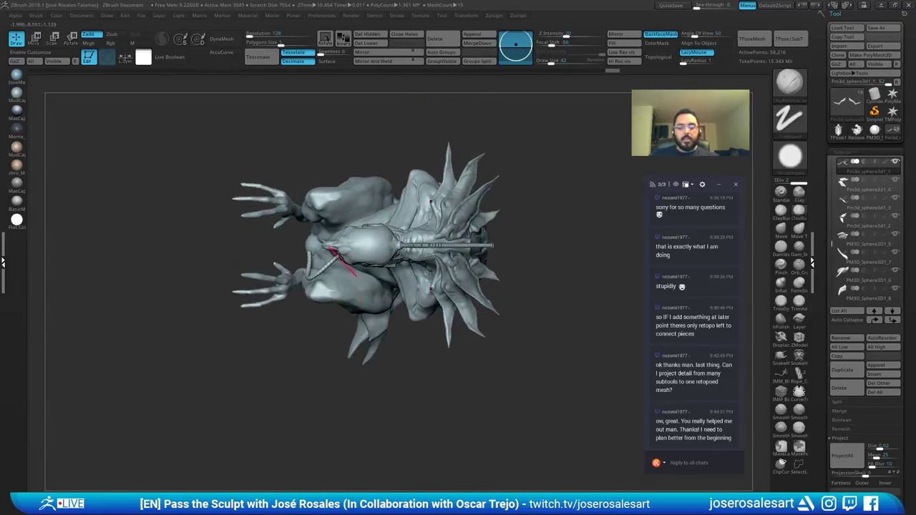
mouse_move(330, 249)
right_down()
mouse_move(337, 194)
mouse_move(305, 220)
mouse_move(350, 247)
mouse_move(385, 230)
right_up()
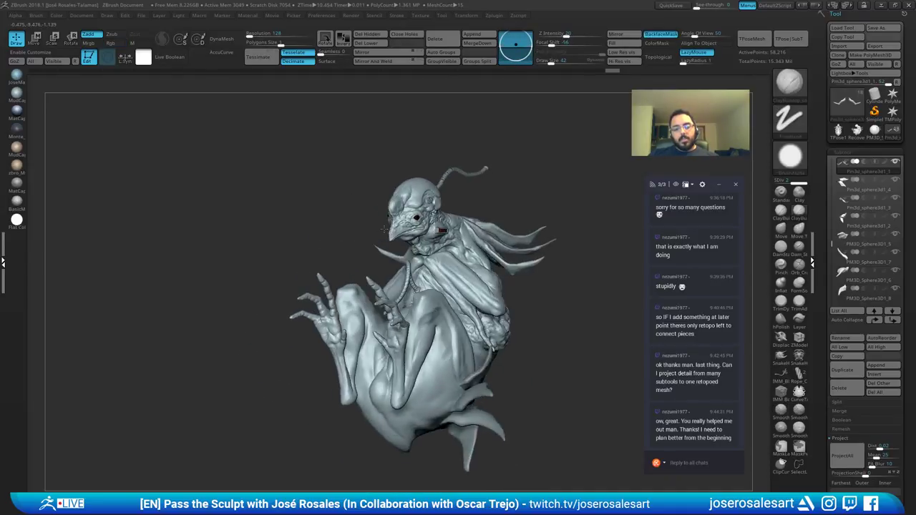
mouse_move(384, 229)
mouse_down()
mouse_move(337, 222)
mouse_move(352, 213)
mouse_up()
mouse_move(399, 245)
alt+right_down()
mouse_move(421, 270)
mouse_move(410, 250)
mouse_move(394, 295)
mouse_move(378, 273)
mouse_move(405, 302)
mouse_move(410, 287)
mouse_move(358, 222)
mouse_move(275, 286)
mouse_move(232, 339)
mouse_move(270, 225)
alt+right_up()
drag(269, 224, 374, 225)
mouse_move(375, 227)
right_down()
mouse_move(331, 339)
mouse_move(272, 289)
mouse_move(385, 207)
mouse_move(264, 260)
mouse_move(247, 343)
mouse_move(200, 310)
mouse_move(364, 327)
mouse_move(304, 297)
mouse_move(282, 153)
right_up()
right_drag(246, 269, 362, 170)
Step: Select the largest hip fin and add clay to the pointed upper end of its base with the ClayBuildup brush
alt+click(309, 343)
right_drag(309, 343, 399, 272)
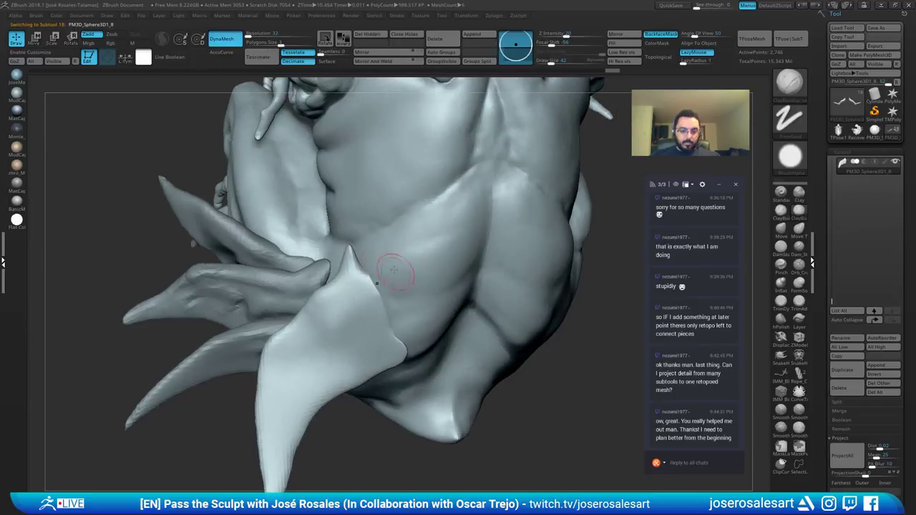
key(s)
drag(341, 295, 348, 294)
mouse_move(348, 294)
right_down()
mouse_move(375, 244)
mouse_move(342, 252)
right_up()
key(b)
key(s)
key(h)
key(b)
key(c)
key(b)
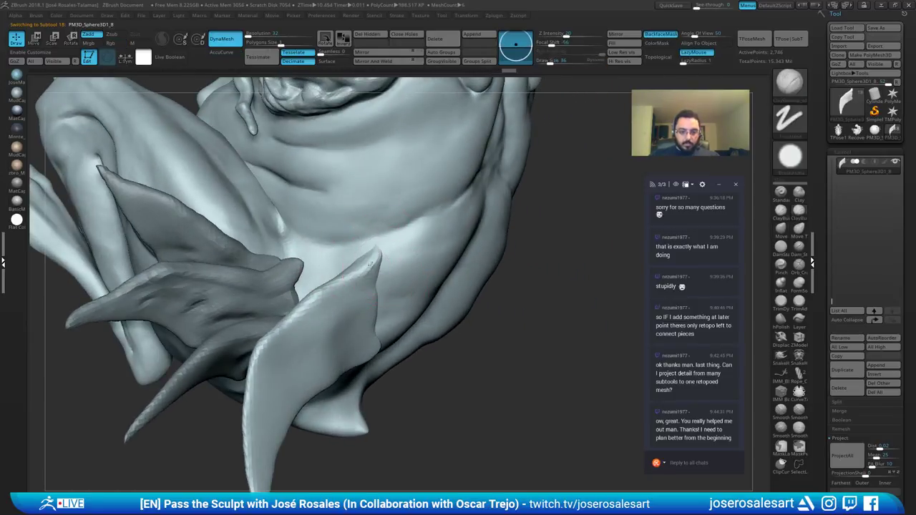
drag(371, 265, 382, 249)
Step: Build up diagonal ClayBuildup strokes across the largest hip fin's base, just below its upper point
right_drag(309, 275, 342, 275)
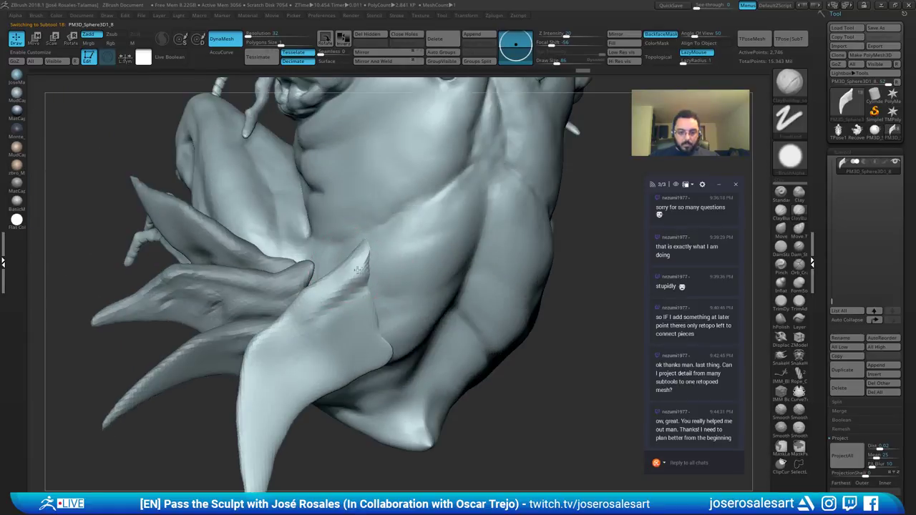
drag(324, 307, 355, 287)
right_drag(315, 292, 379, 293)
drag(313, 318, 368, 300)
mouse_move(501, 287)
right_down()
mouse_move(463, 285)
mouse_move(487, 272)
mouse_move(401, 297)
right_up()
Step: Add clay to the body mesh along the inner edge of the largest hip fin and smooth it into the base
alt+click(442, 258)
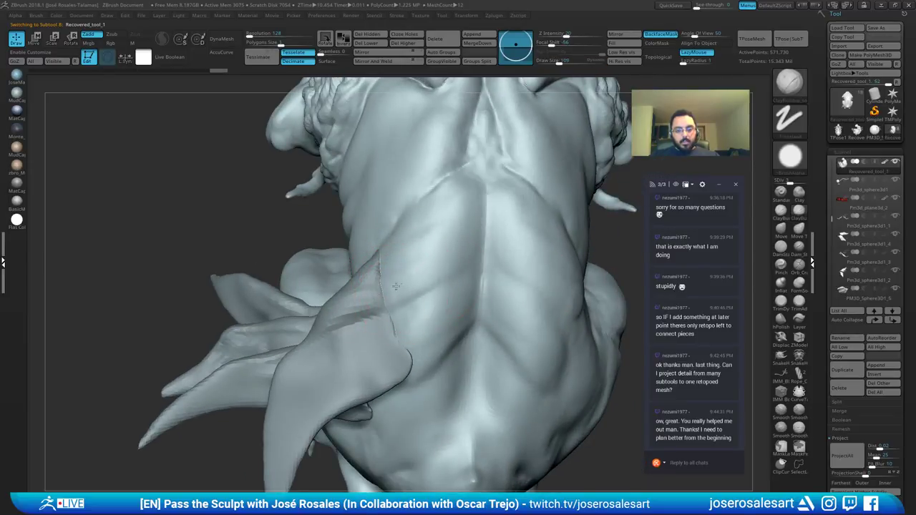
right_drag(396, 287, 403, 277)
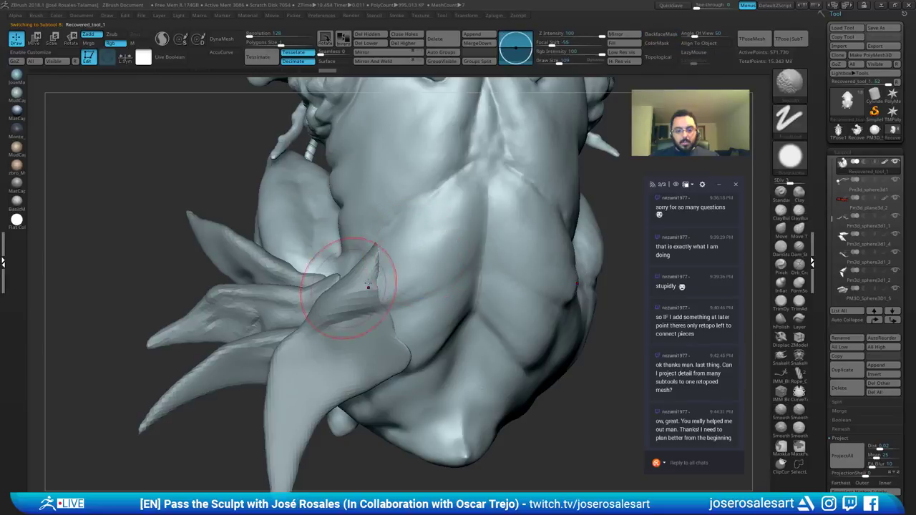
mouse_move(340, 310)
ctrl+right_down()
mouse_move(338, 293)
mouse_move(287, 297)
mouse_move(398, 285)
mouse_move(389, 287)
mouse_move(398, 309)
ctrl+right_up()
mouse_move(398, 309)
right_down()
mouse_move(392, 297)
mouse_move(428, 287)
right_up()
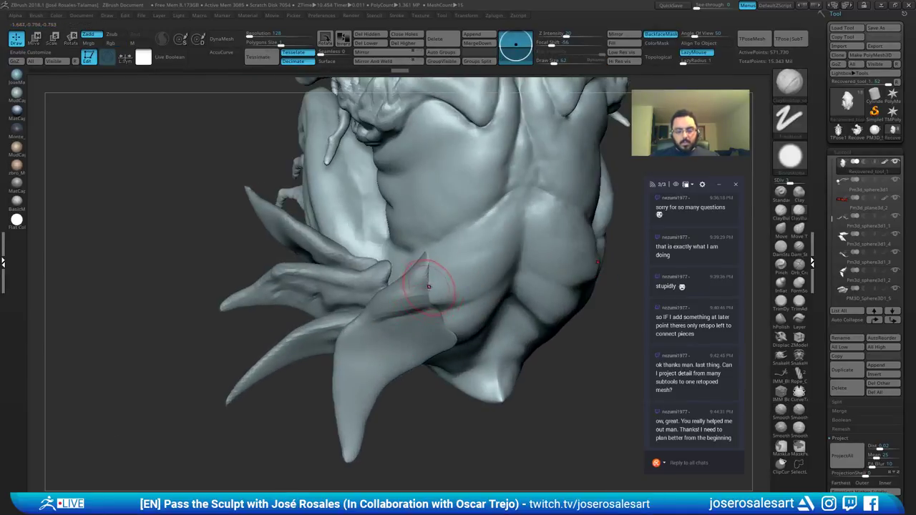
drag(428, 282, 432, 258)
right_drag(391, 313, 419, 331)
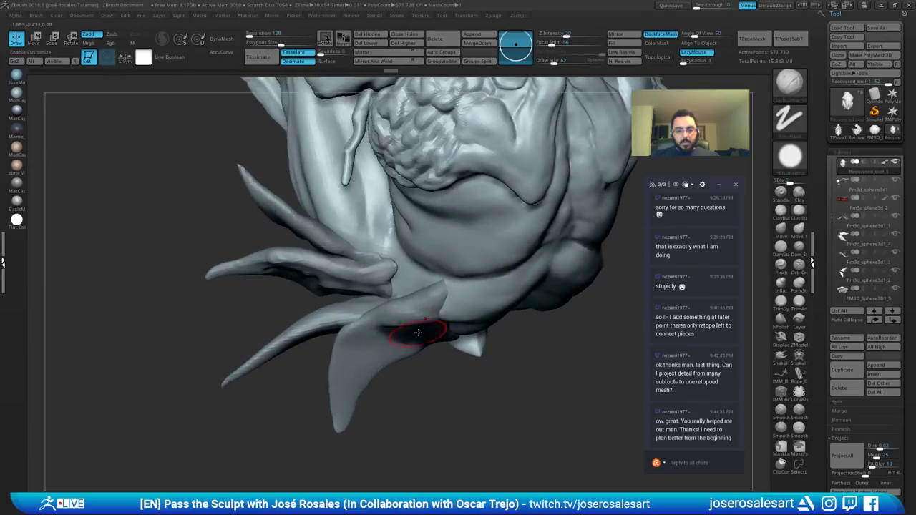
shift+drag(419, 331, 430, 326)
mouse_move(429, 325)
right_down()
mouse_move(398, 308)
mouse_move(424, 320)
right_up()
shift+drag(424, 320, 425, 322)
mouse_move(425, 322)
right_down()
mouse_move(464, 305)
mouse_move(412, 267)
right_up()
Step: Switch to the DamStandard brush and smooth the body along the seam with the largest hip fin
key(b)
key(d)
key(s)
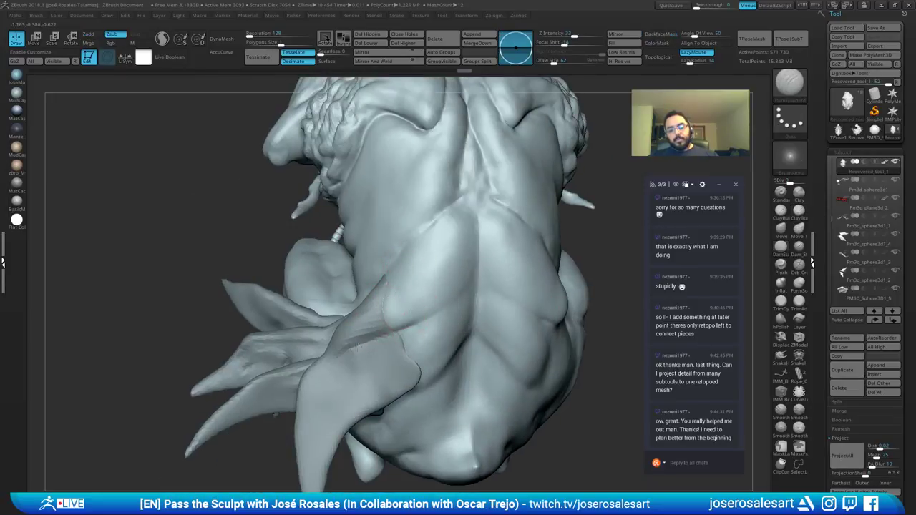
shift+drag(387, 333, 403, 325)
mouse_move(403, 325)
ctrl+right_down()
mouse_move(386, 287)
mouse_move(365, 300)
mouse_move(354, 336)
mouse_move(394, 342)
mouse_move(404, 358)
mouse_move(425, 338)
ctrl+right_up()
Step: Reselect the largest hip fin and add ClayBuildup strokes toward the upper point of its base
alt+click(363, 337)
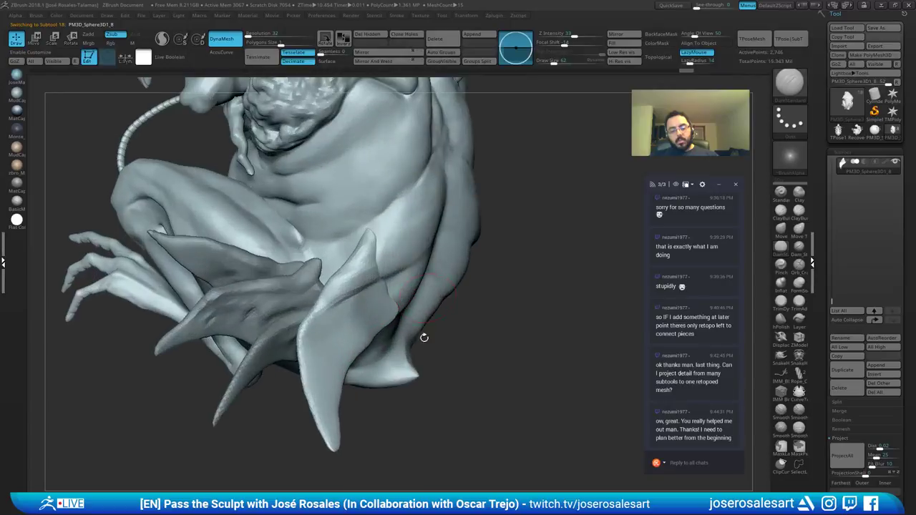
key(b)
key(c)
key(b)
drag(364, 250, 372, 236)
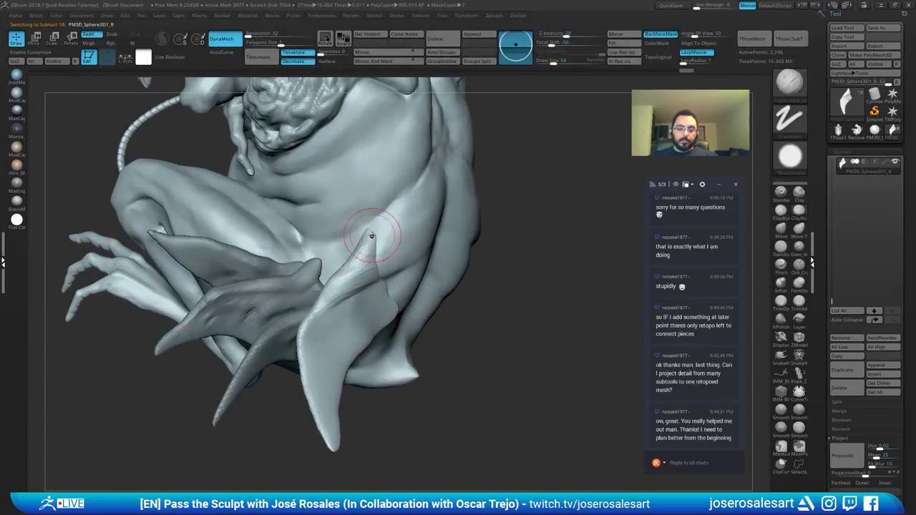
mouse_move(372, 235)
right_down()
mouse_move(380, 231)
mouse_move(331, 194)
right_up()
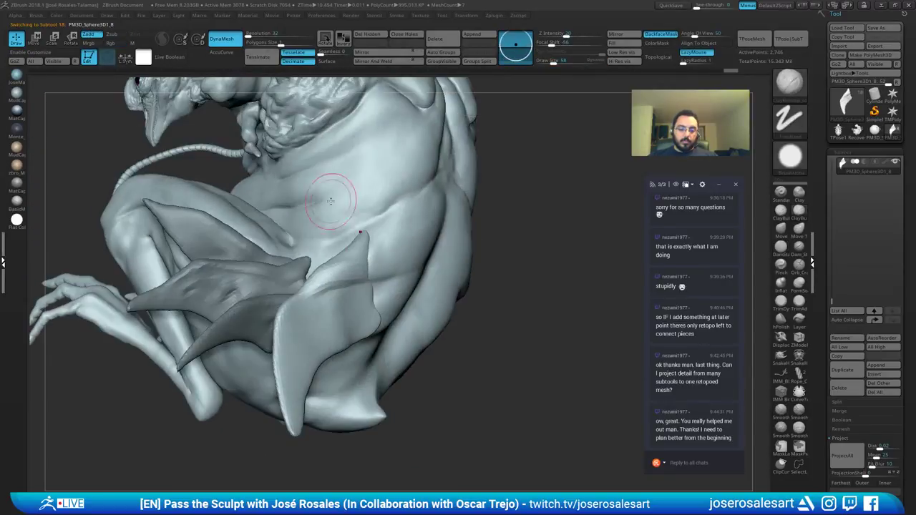
mouse_move(320, 254)
right_down()
mouse_move(267, 200)
mouse_move(268, 236)
right_up()
Step: Select the narrow fin beside the largest one and reshape its base with a large SnakeHook brush
alt+click(268, 333)
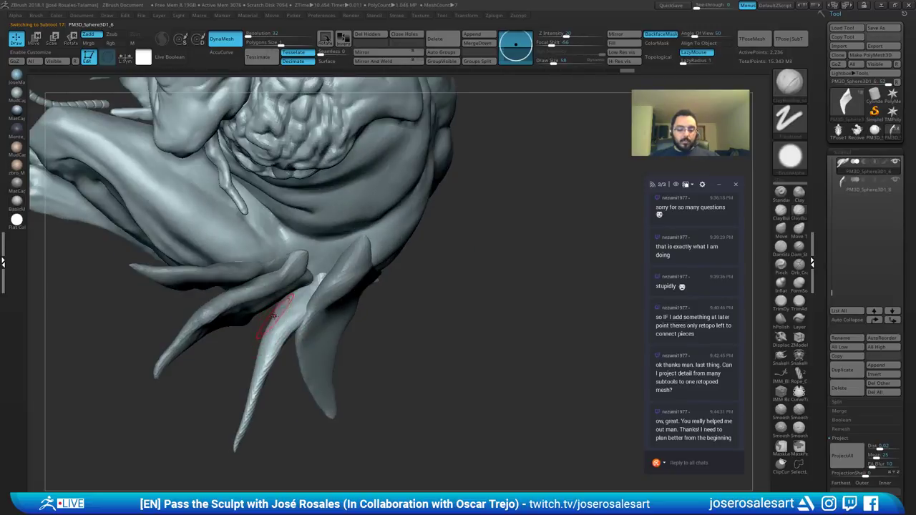
key(b)
key(s)
key(h)
drag(278, 331, 290, 313)
right_click(265, 351)
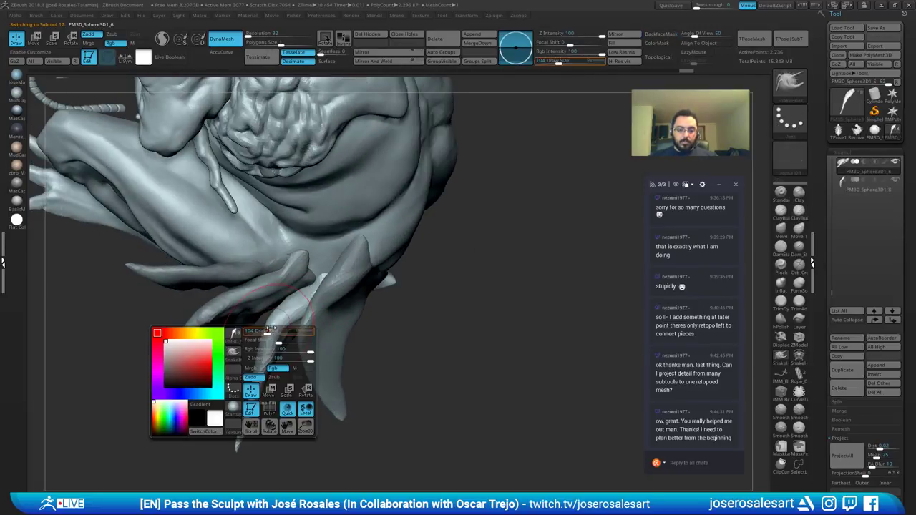
mouse_move(264, 352)
ctrl+right_down()
mouse_move(275, 308)
mouse_move(333, 319)
mouse_move(339, 278)
mouse_move(317, 332)
mouse_move(294, 336)
mouse_move(298, 325)
ctrl+right_up()
Step: Return to the largest hip fin and build up clay along its front edge and base with ClayBuildup
alt+click(338, 321)
key(b)
key(c)
key(b)
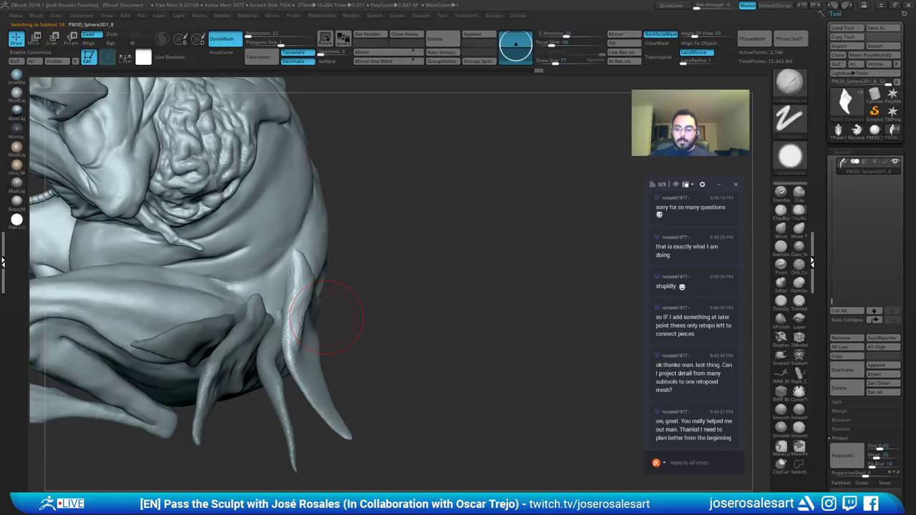
key(s)
right_drag(377, 303, 316, 314)
Step: Reduce the draw size to 30, switch to DamStandard, and smooth the front edge of the largest hip fin below its base ridge
key(s)
drag(316, 313, 313, 316)
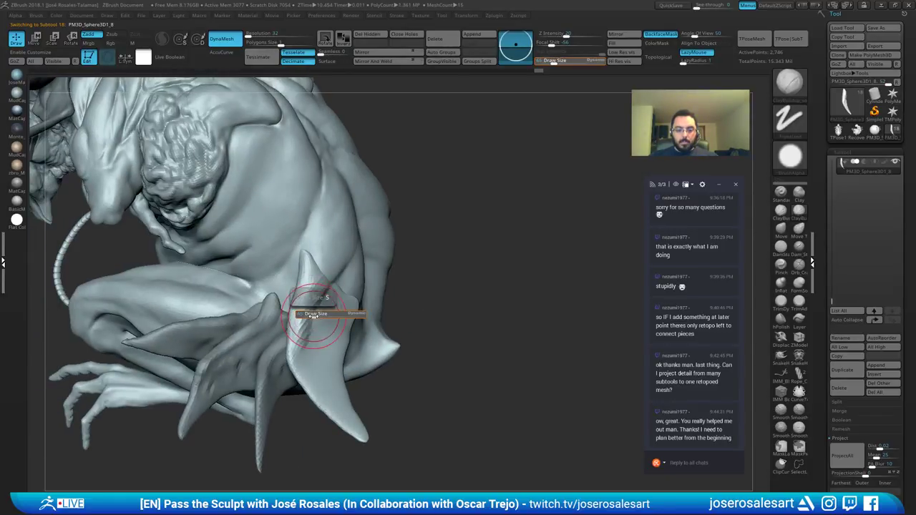
key(b)
key(d)
key(s)
ctrl+right_drag(314, 315, 326, 310)
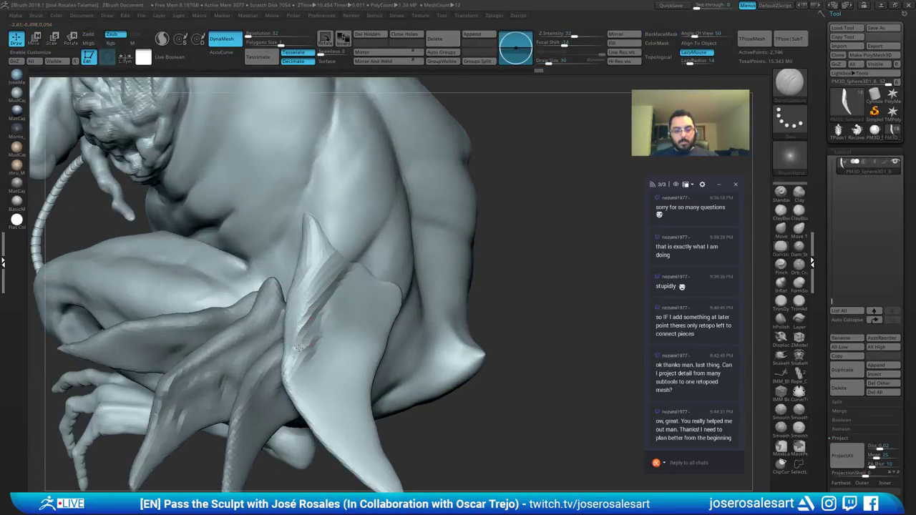
shift+drag(293, 368, 306, 341)
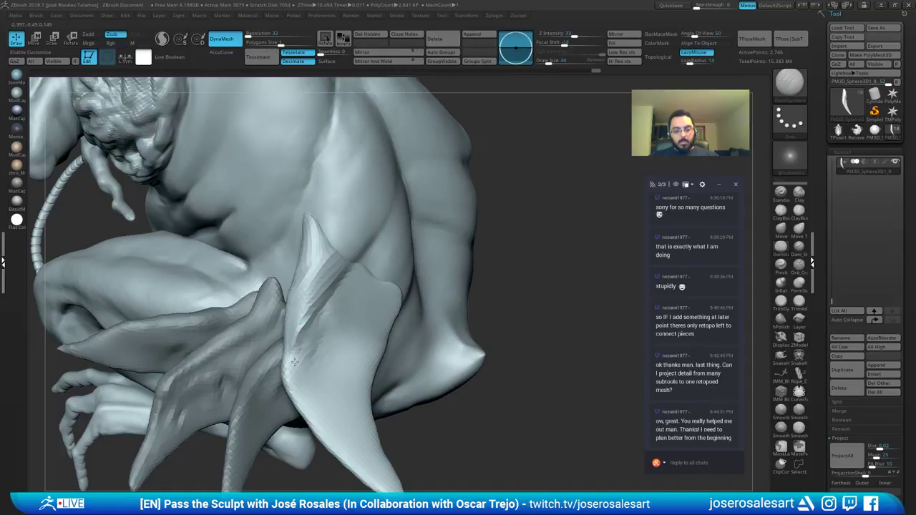
shift+drag(290, 376, 304, 346)
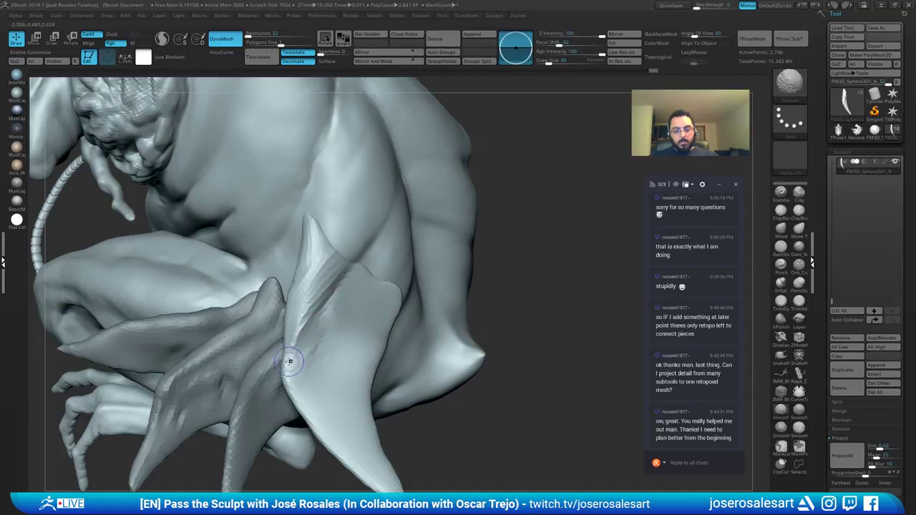
mouse_move(289, 361)
ctrl+right_down()
mouse_move(285, 269)
mouse_move(343, 287)
mouse_move(377, 270)
mouse_move(317, 332)
mouse_move(334, 247)
mouse_move(323, 292)
mouse_move(345, 280)
mouse_move(341, 295)
mouse_move(353, 309)
mouse_move(418, 305)
mouse_move(358, 268)
mouse_move(506, 293)
mouse_move(378, 235)
mouse_move(385, 272)
mouse_move(365, 317)
ctrl+right_up()
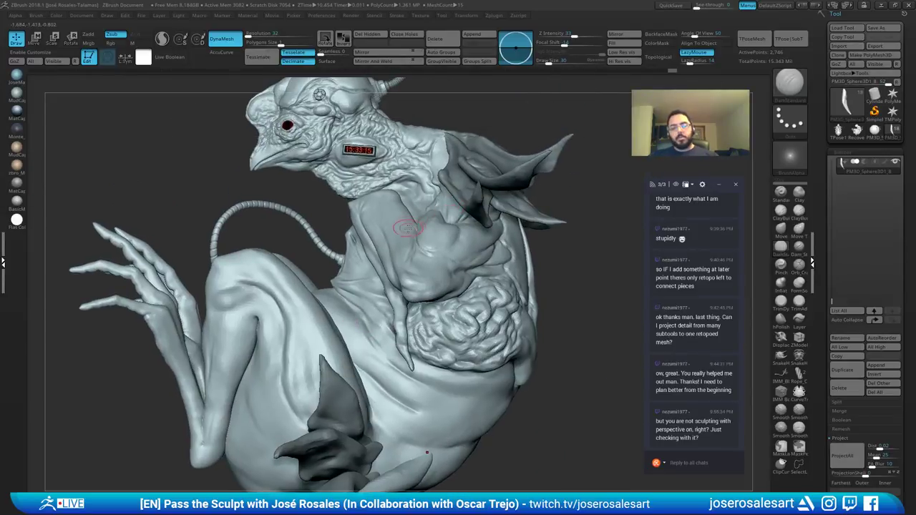
Step: Compare the whole creature's front view with perspective on and off
right_drag(376, 241, 375, 240)
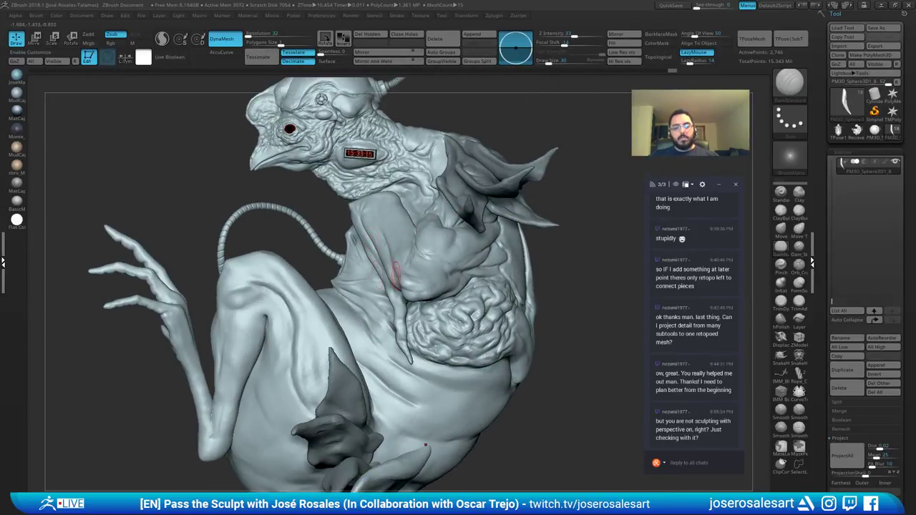
ctrl+right_drag(409, 270, 420, 241)
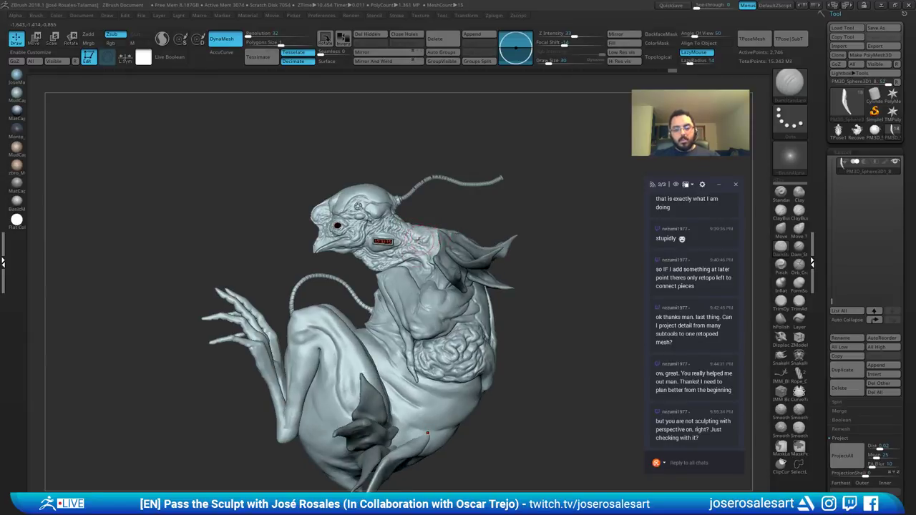
right_drag(358, 280, 411, 255)
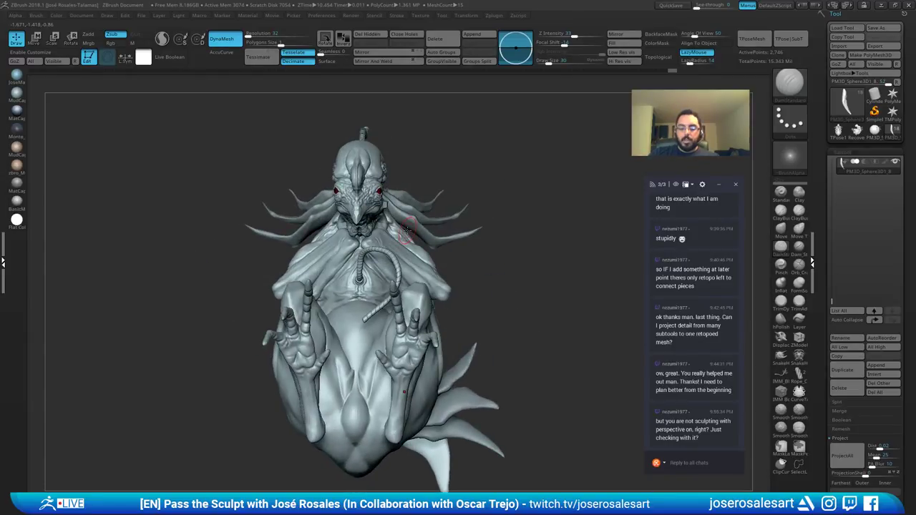
key(p)
key(p)
key(p)
key(p)
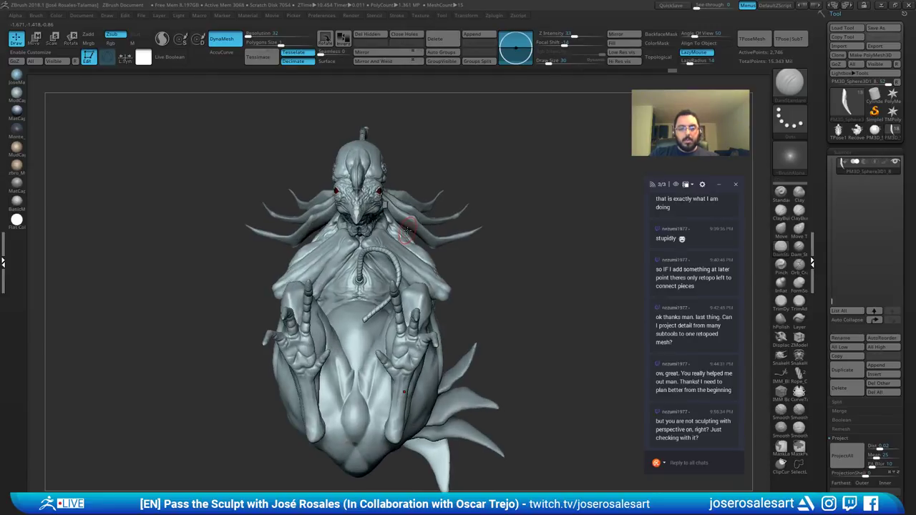
Step: Check the creature's side profile while toggling perspective on and off
drag(464, 204, 448, 217)
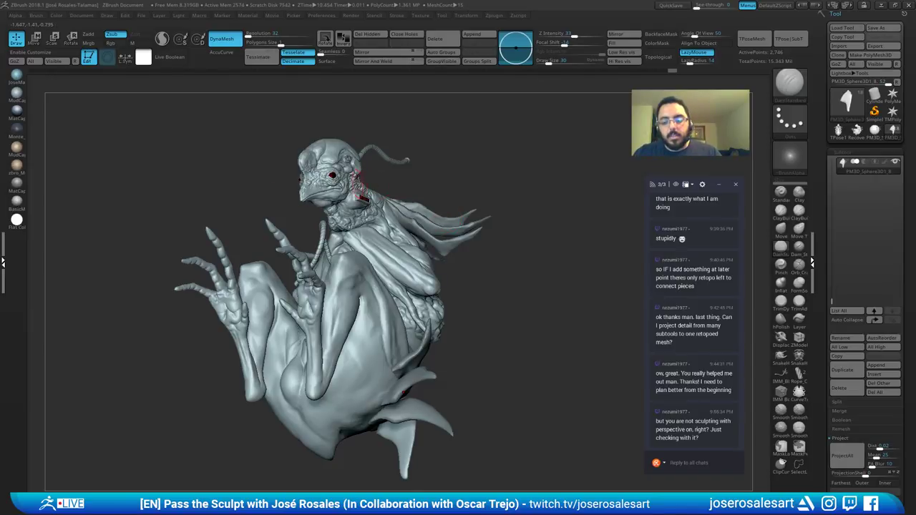
drag(264, 204, 337, 261)
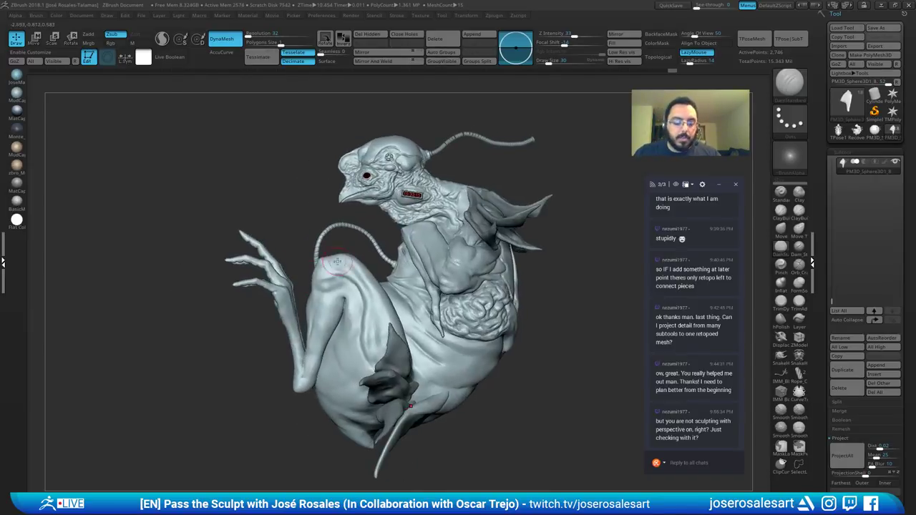
drag(297, 172, 321, 189)
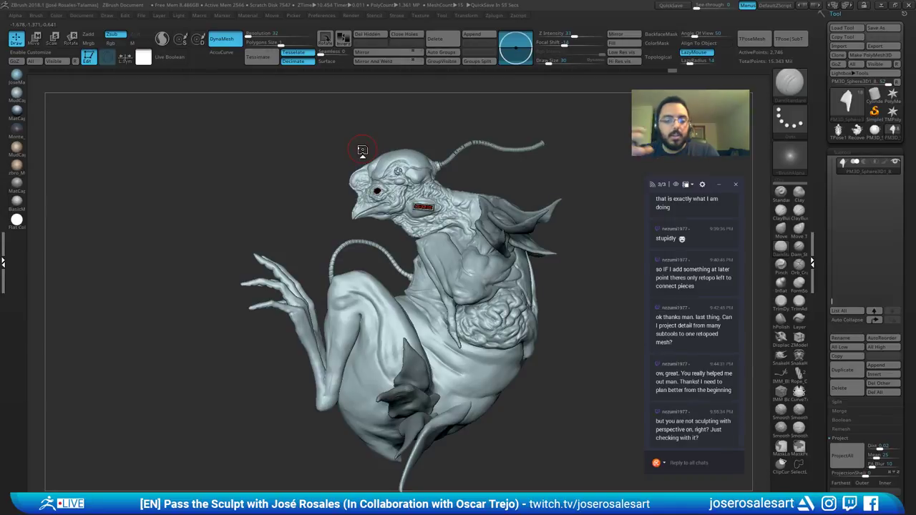
key(p)
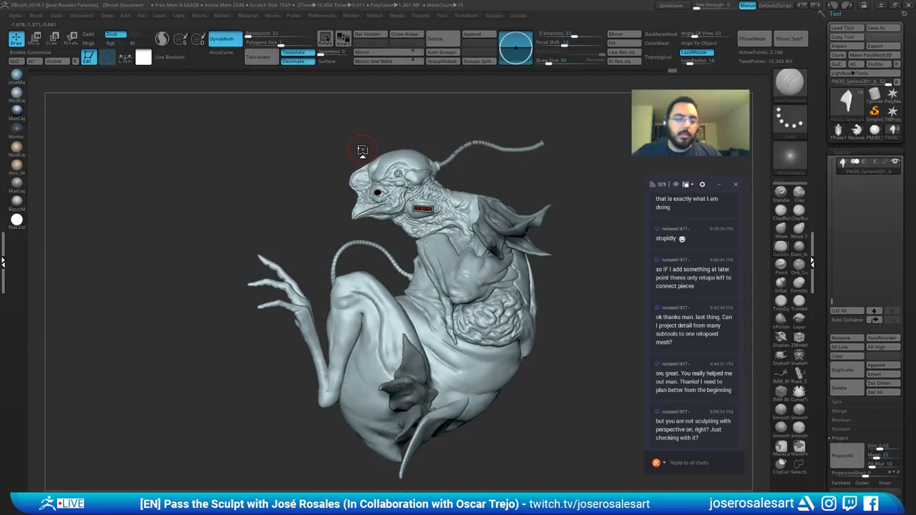
mouse_move(388, 238)
alt+mouse_down()
mouse_move(381, 211)
mouse_move(450, 459)
alt+mouse_up()
key(p)
key(p)
ctrl+right_drag(426, 206, 371, 206)
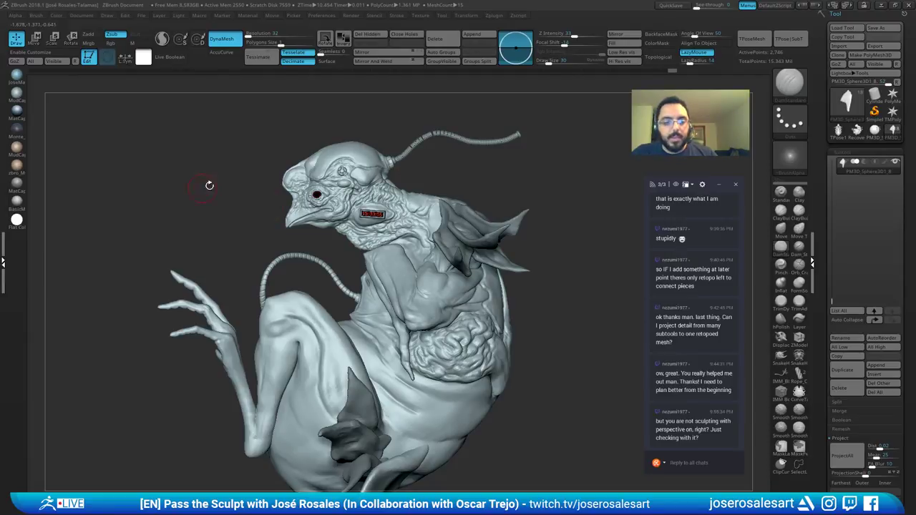
Step: Try moving the lowest pair of shoulder fins sideways with the Move gizmo in the front view, and undo the move
alt+right_drag(380, 254, 386, 265)
mouse_move(385, 265)
ctrl+right_down()
mouse_move(389, 253)
mouse_move(414, 244)
mouse_move(422, 218)
ctrl+right_up()
alt+right_drag(422, 218, 418, 288)
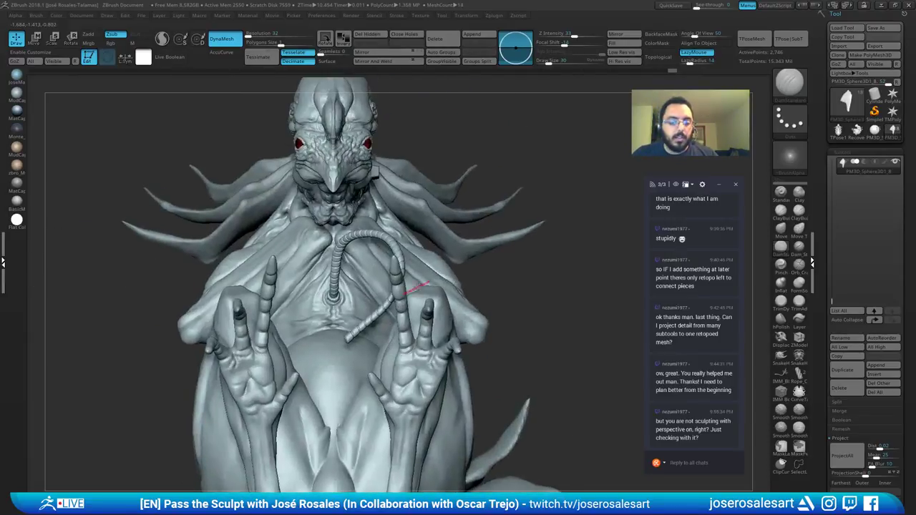
alt+click(478, 224)
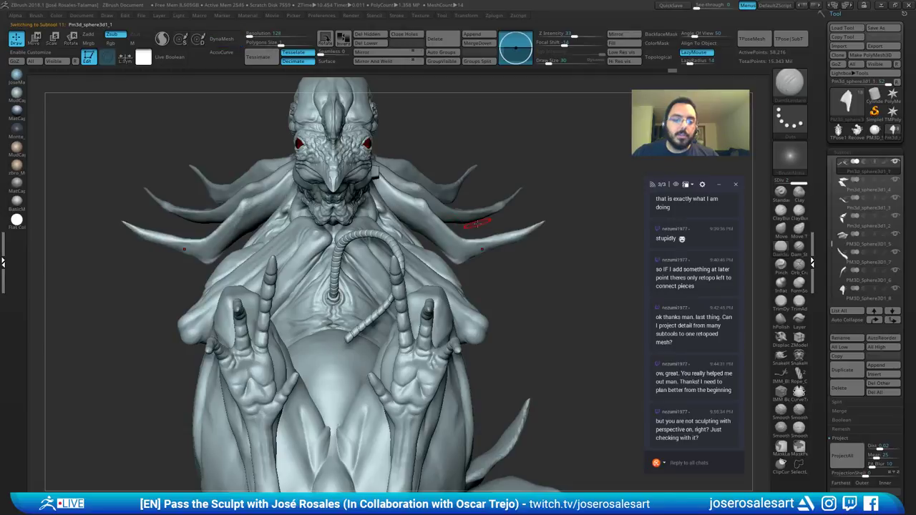
drag(496, 225, 439, 242)
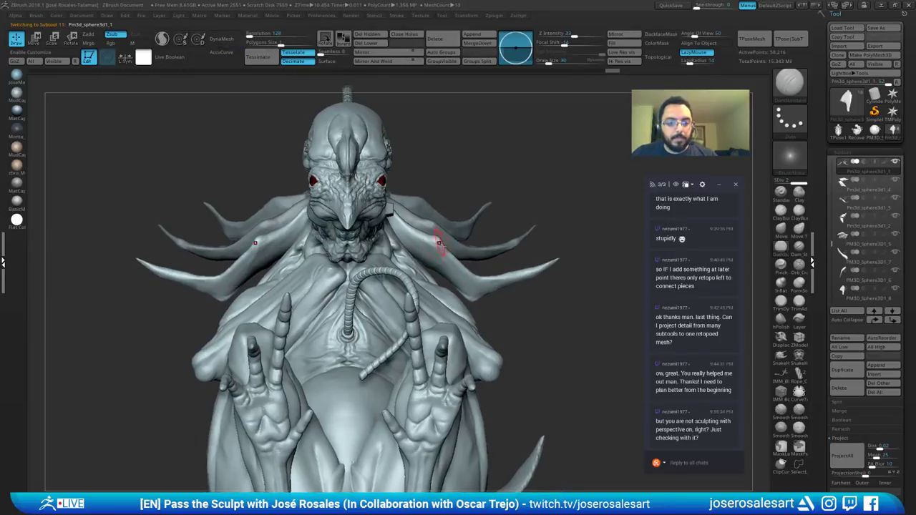
mouse_move(457, 238)
alt+right_down()
mouse_move(394, 222)
mouse_move(386, 233)
mouse_move(430, 235)
alt+right_up()
key(w)
alt+click(449, 182)
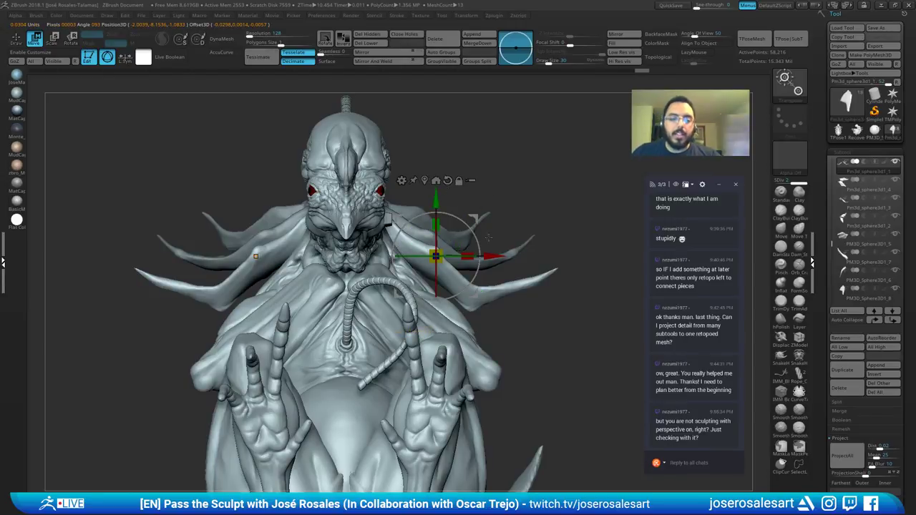
drag(495, 256, 534, 303)
key(ctrl+z)
Step: Compare the head and shoulder fins from the front with perspective toggled
key(p)
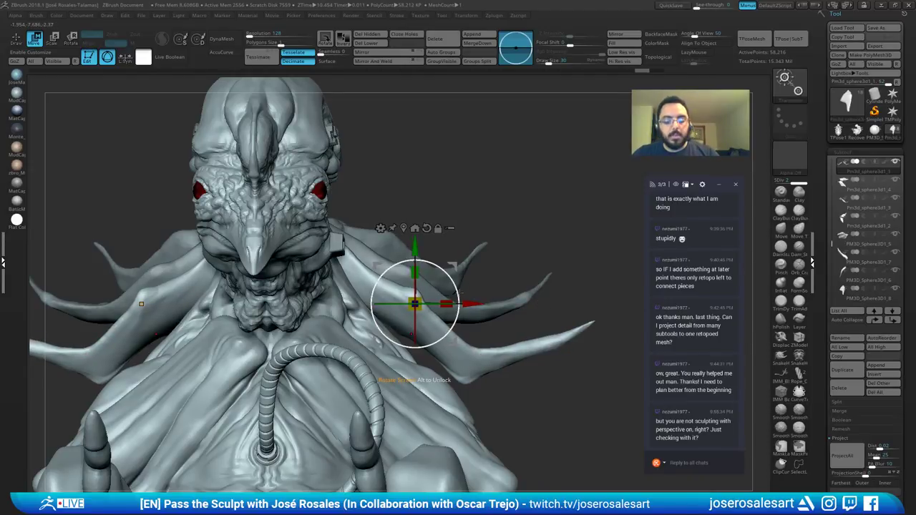
key(p)
alt+drag(469, 292, 424, 265)
alt+right_drag(423, 264, 407, 236)
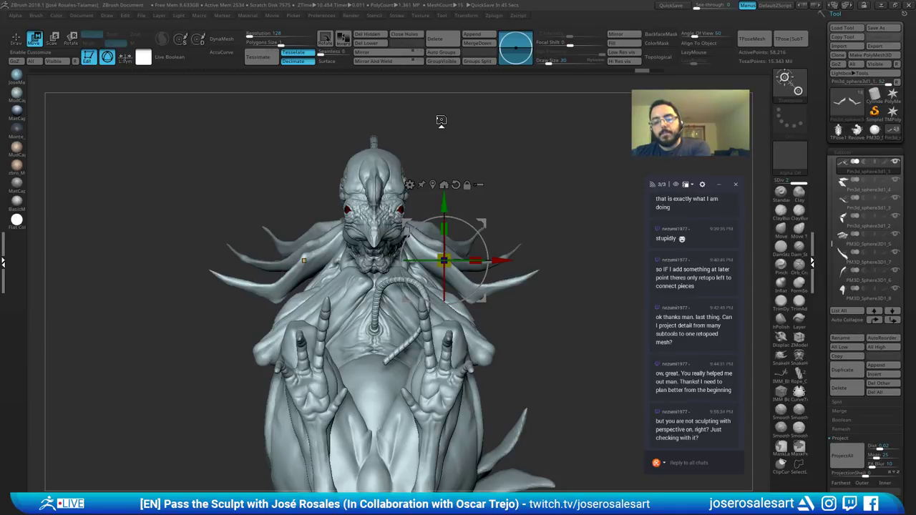
Step: Make the upper hip fin beside the thigh the active subtool and pull its shape with the SnakeHook brush
right_drag(461, 326, 442, 148)
alt+click(338, 288)
alt+click(339, 260)
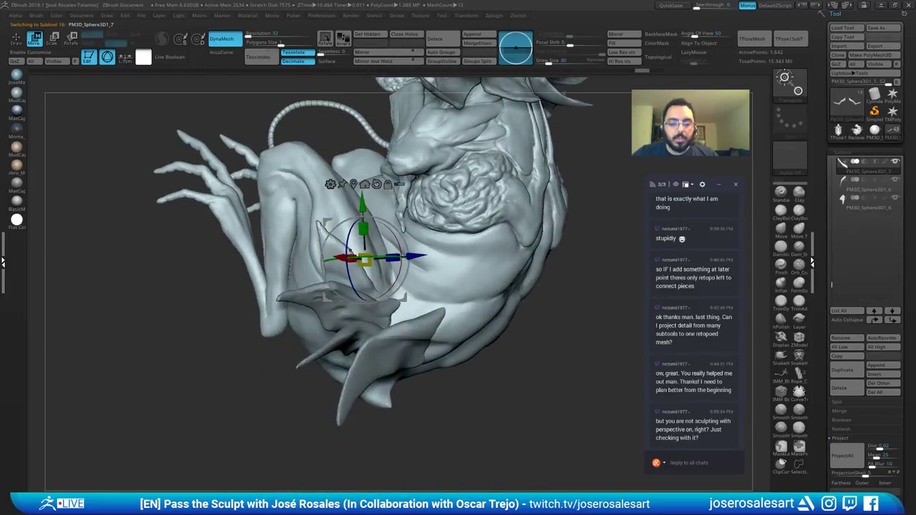
key(q)
ctrl+right_drag(365, 278, 372, 293)
key(b)
key(m)
key(v)
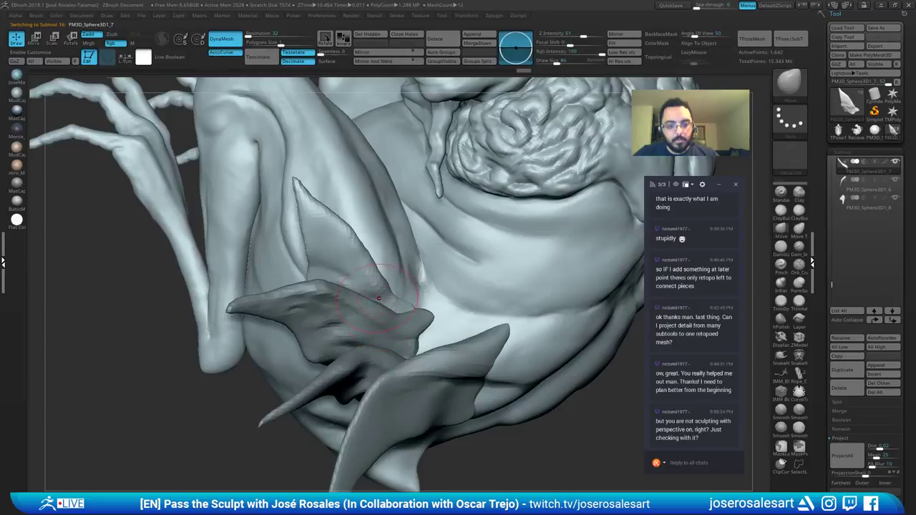
right_drag(393, 240, 362, 229)
key(b)
key(s)
key(h)
mouse_move(372, 279)
right_down()
mouse_move(358, 286)
mouse_move(367, 274)
right_up()
drag(367, 274, 301, 229)
Step: Build up the surface of the upper hip fin near its tip with the ClayBuildup brush
right_drag(297, 227, 307, 239)
key(b)
key(c)
key(b)
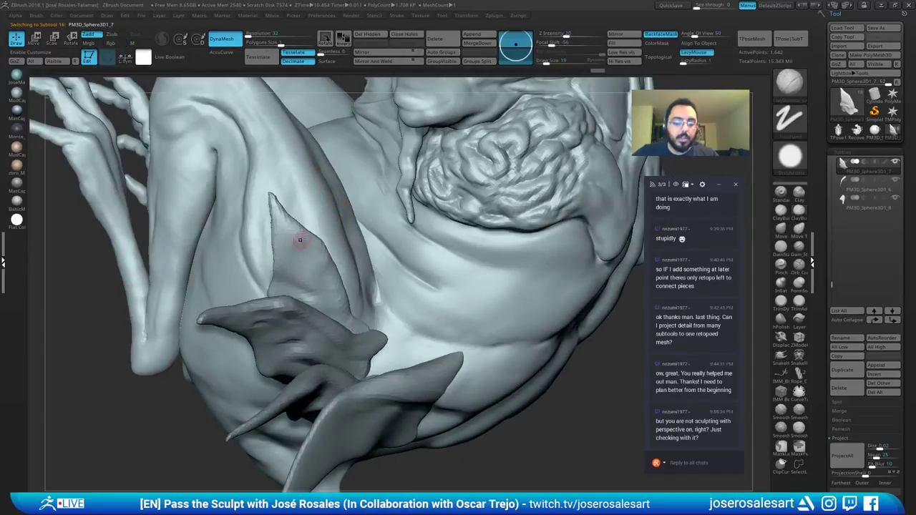
key(s)
drag(302, 262, 305, 263)
mouse_move(305, 263)
right_down()
mouse_move(307, 248)
mouse_move(310, 276)
mouse_move(297, 265)
mouse_move(339, 280)
mouse_move(331, 266)
mouse_move(334, 294)
right_up()
Step: Isolate the upper hip fin, add a clay stroke along its fold, and subdivide it to level 2
key(shift+s)
right_drag(378, 324, 335, 284)
right_drag(373, 317, 330, 273)
mouse_move(329, 273)
mouse_down()
mouse_move(297, 268)
mouse_move(354, 259)
mouse_up()
key(ctrl+d)
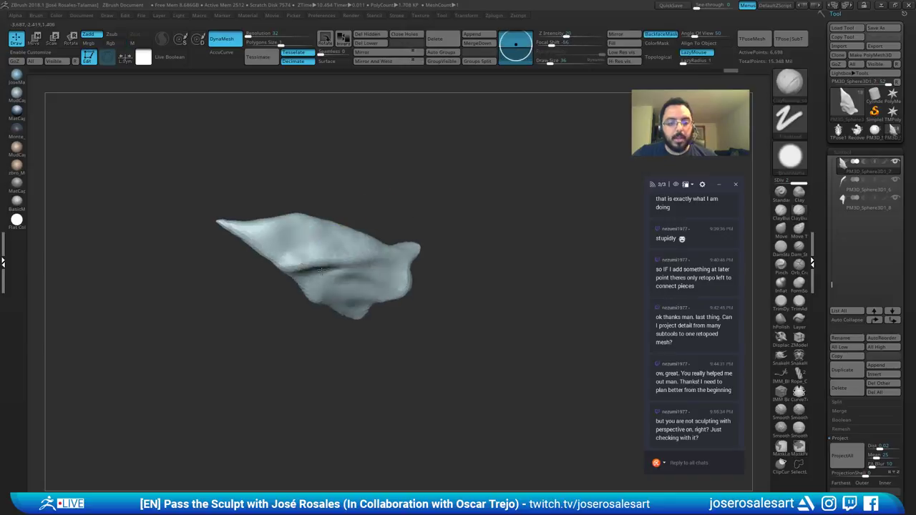
Step: Raise a ridge along the isolated fin's central fold with the Standard brush
mouse_move(399, 228)
right_down()
mouse_move(324, 247)
mouse_move(348, 257)
mouse_move(398, 248)
mouse_move(405, 256)
right_up()
key(b)
key(s)
key(t)
key(s)
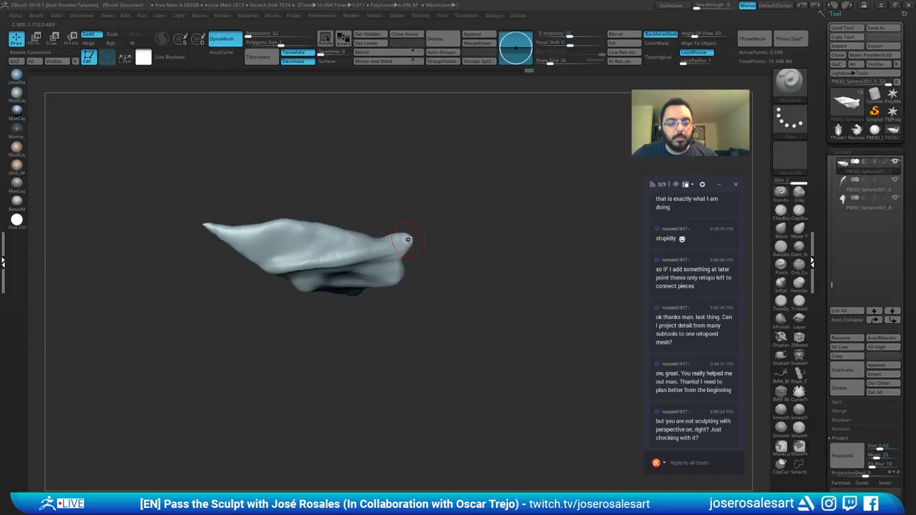
drag(392, 252, 339, 267)
right_drag(352, 253, 353, 278)
drag(368, 255, 314, 260)
mouse_move(313, 259)
right_down()
mouse_move(318, 203)
mouse_move(351, 247)
right_up()
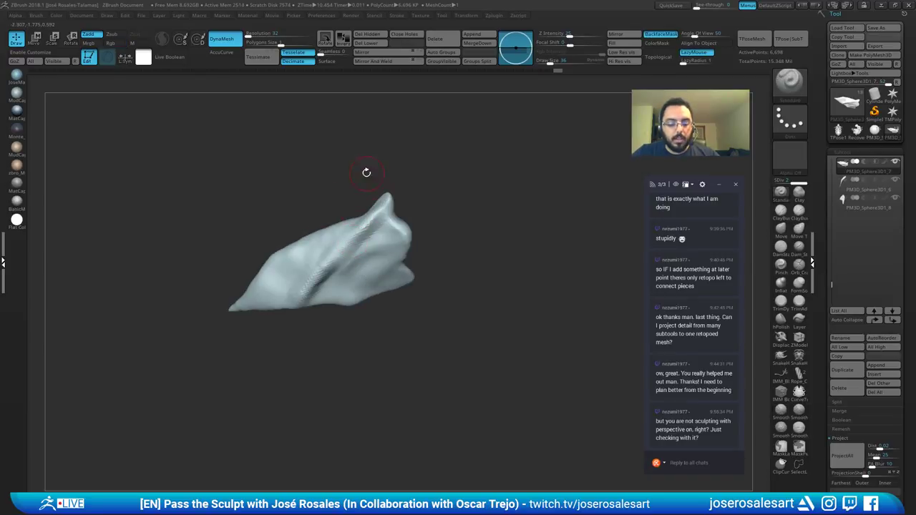
Step: Cut a crease beneath the isolated fin's ridge with the DamStandard brush
key(b)
key(d)
key(s)
right_drag(366, 172, 347, 235)
mouse_move(354, 239)
mouse_down()
mouse_move(350, 260)
mouse_move(295, 311)
mouse_up()
mouse_move(345, 249)
right_down()
mouse_move(418, 187)
mouse_move(385, 194)
right_up()
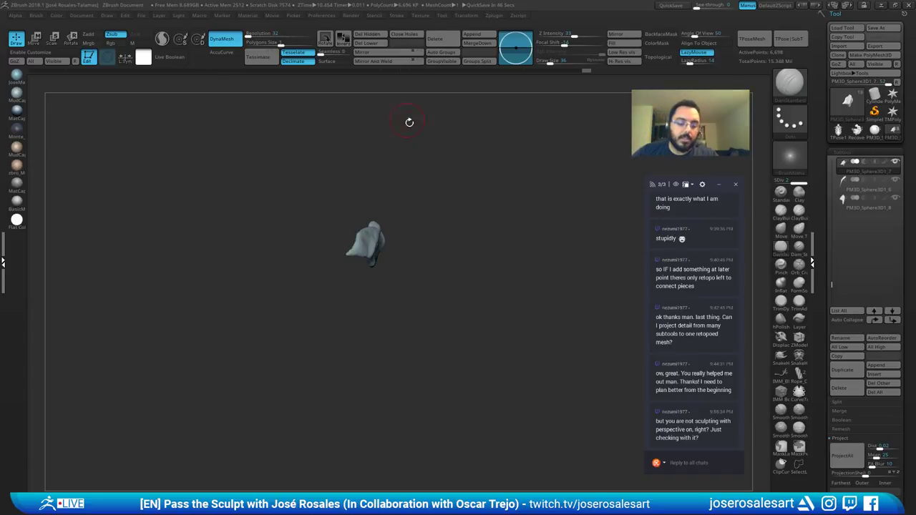
Step: Build up the broad outer face of the isolated fin with the ClayBuildup brush
mouse_move(362, 212)
mouse_down()
mouse_move(336, 217)
mouse_move(328, 288)
mouse_move(296, 278)
mouse_move(278, 286)
mouse_move(309, 274)
mouse_move(252, 284)
mouse_up()
key(b)
key(c)
key(b)
mouse_move(205, 300)
mouse_down()
mouse_move(268, 226)
mouse_move(337, 224)
mouse_up()
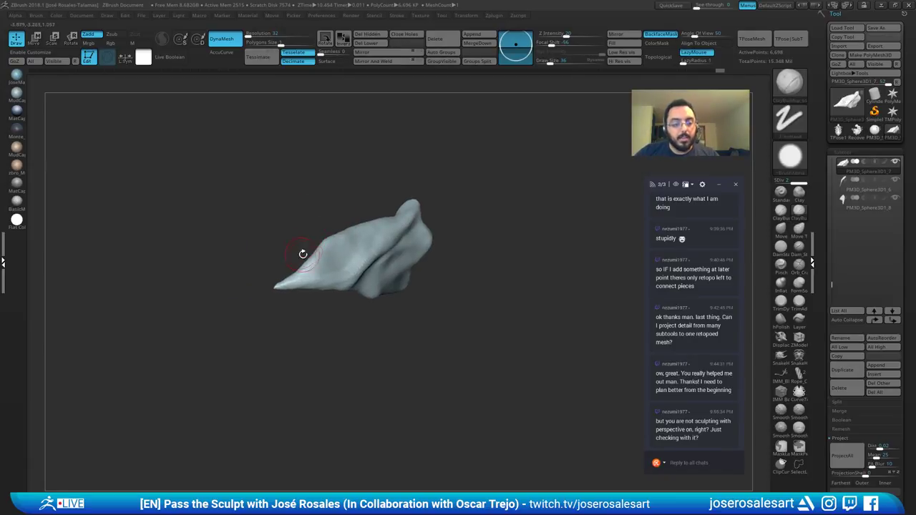
mouse_move(303, 254)
mouse_down()
mouse_move(308, 276)
mouse_move(309, 259)
mouse_move(351, 262)
mouse_move(312, 269)
mouse_up()
mouse_move(277, 244)
alt+mouse_down()
mouse_move(286, 286)
mouse_move(299, 247)
mouse_move(372, 175)
mouse_move(340, 315)
alt+mouse_up()
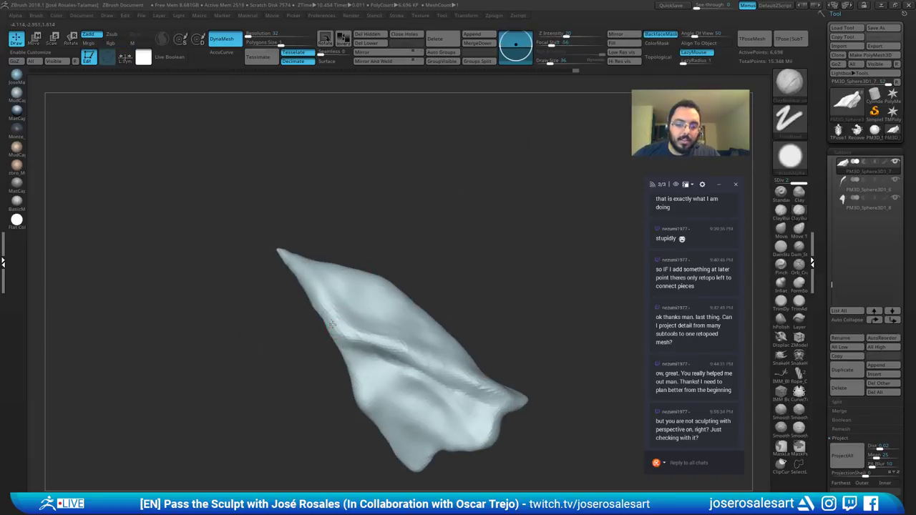
right_drag(333, 324, 358, 275)
mouse_move(358, 276)
right_down()
mouse_move(368, 334)
mouse_move(412, 323)
mouse_move(361, 324)
mouse_move(381, 320)
right_up()
drag(355, 314, 367, 309)
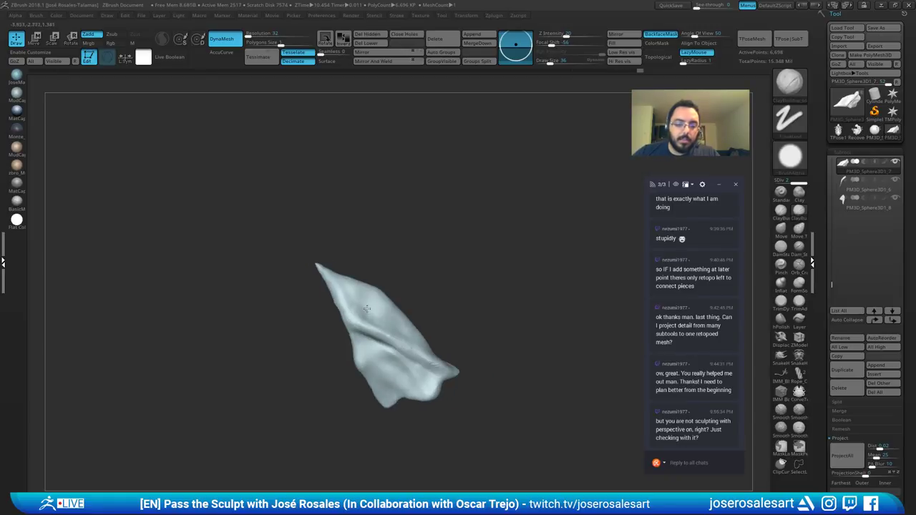
Step: Smooth the isolated fin's central fold and add another clay stroke along it
right_drag(386, 340, 369, 319)
shift+drag(372, 322, 403, 342)
right_drag(403, 341, 399, 347)
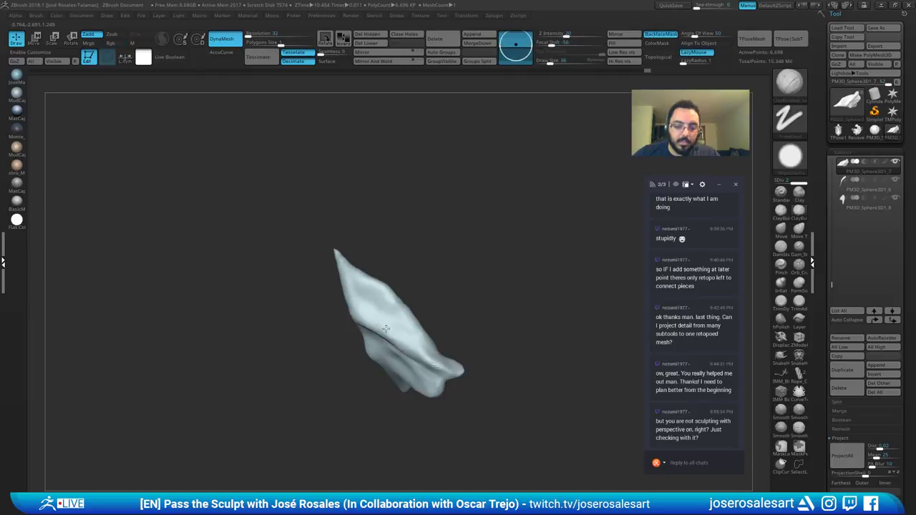
drag(390, 331, 412, 337)
mouse_move(412, 335)
right_down()
mouse_move(412, 277)
mouse_move(390, 315)
right_up()
shift+drag(388, 319, 392, 330)
Step: Sharpen the crease under the fold toward the fin's base with the DamStandard brush
mouse_move(392, 330)
right_down()
mouse_move(391, 340)
mouse_move(391, 267)
mouse_move(527, 209)
right_up()
mouse_move(425, 288)
ctrl+right_down()
mouse_move(474, 284)
mouse_move(441, 209)
ctrl+right_up()
key(b)
key(d)
key(s)
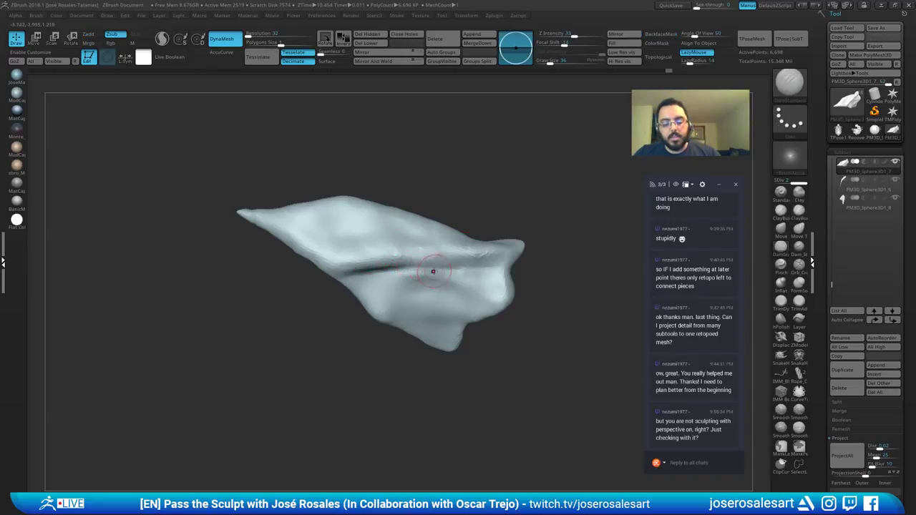
mouse_move(411, 272)
right_down()
mouse_move(386, 257)
mouse_move(413, 271)
right_up()
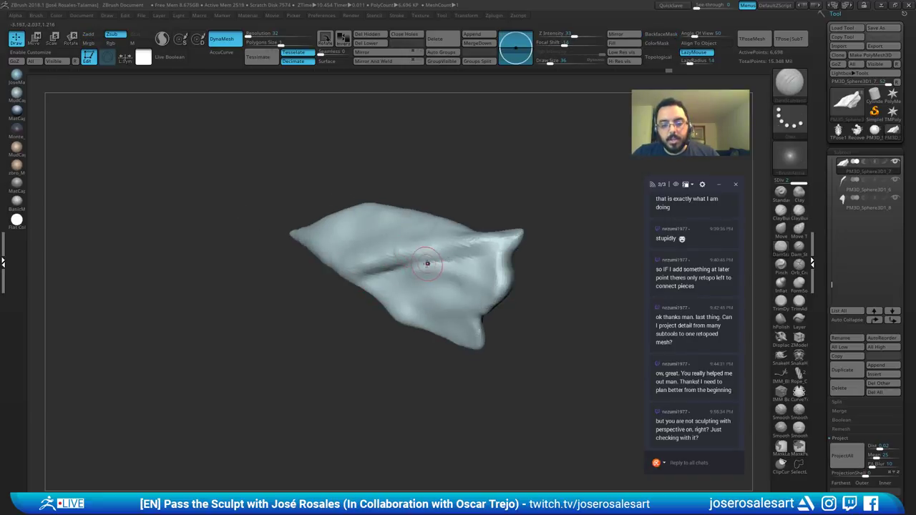
drag(501, 252, 494, 253)
ctrl+right_drag(515, 245, 444, 248)
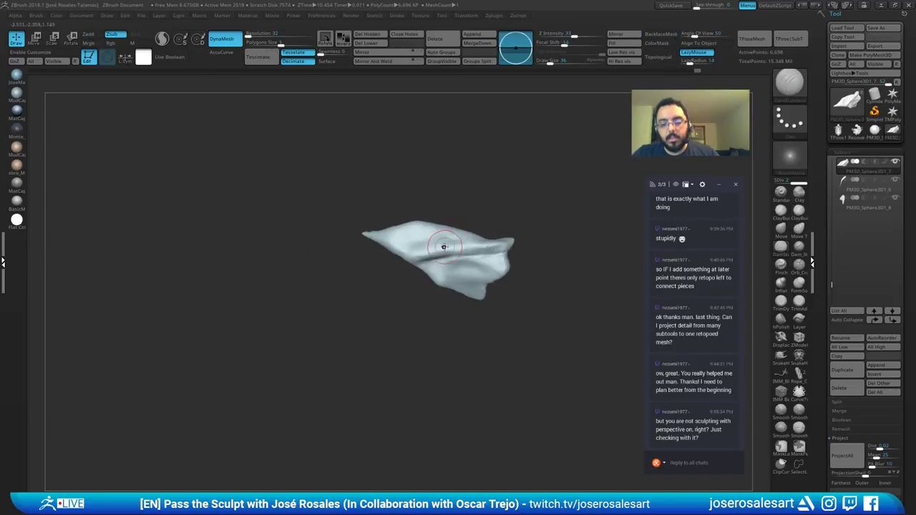
Step: Show all subtools again and inspect the whole creature from several angles with perspective on and off
mouse_move(497, 224)
alt+right_down()
mouse_move(459, 228)
mouse_move(438, 242)
alt+right_up()
key(shift+s)
right_drag(438, 242, 398, 278)
right_drag(430, 198, 356, 213)
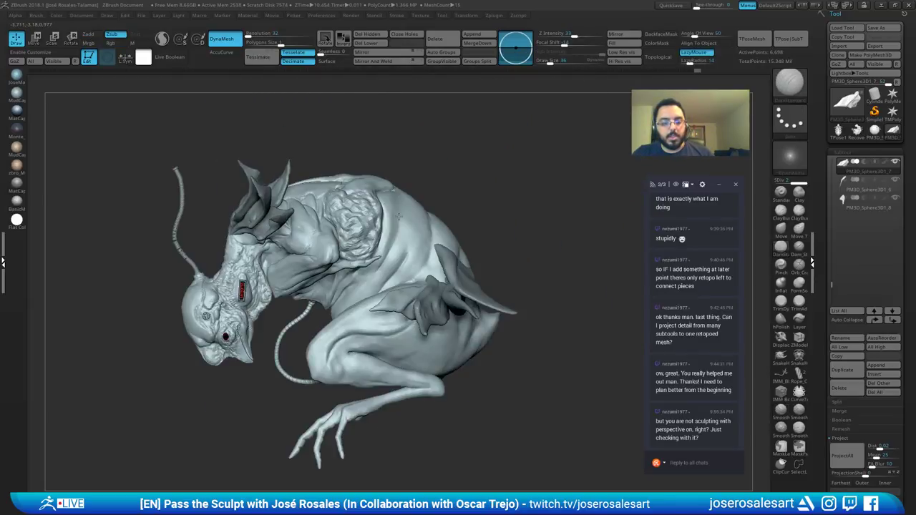
right_drag(240, 268, 299, 176)
alt+right_drag(360, 198, 429, 219)
right_drag(491, 217, 345, 223)
key(p)
key(p)
key(p)
key(p)
key(p)
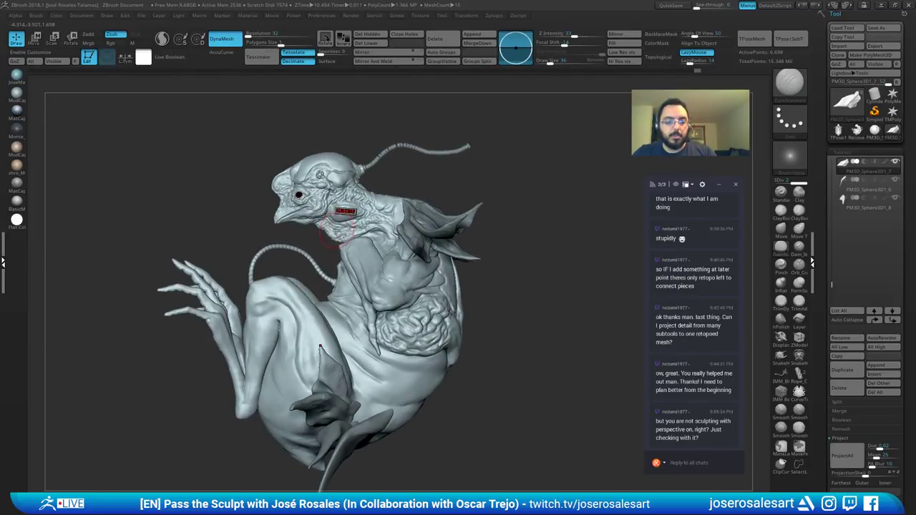
right_drag(331, 261, 378, 266)
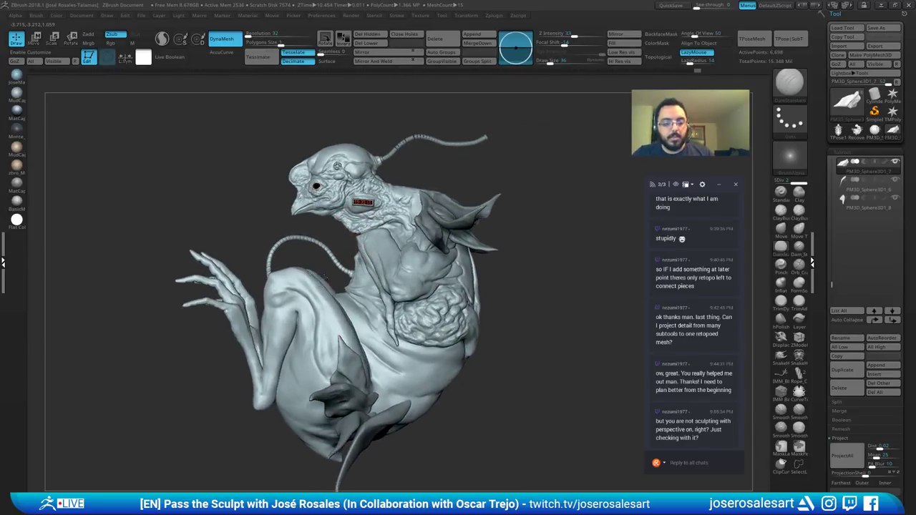
Step: Make the middle hip fin the active subtool and build up its surface with the ClayBuildup brush
ctrl+right_drag(365, 379, 408, 286)
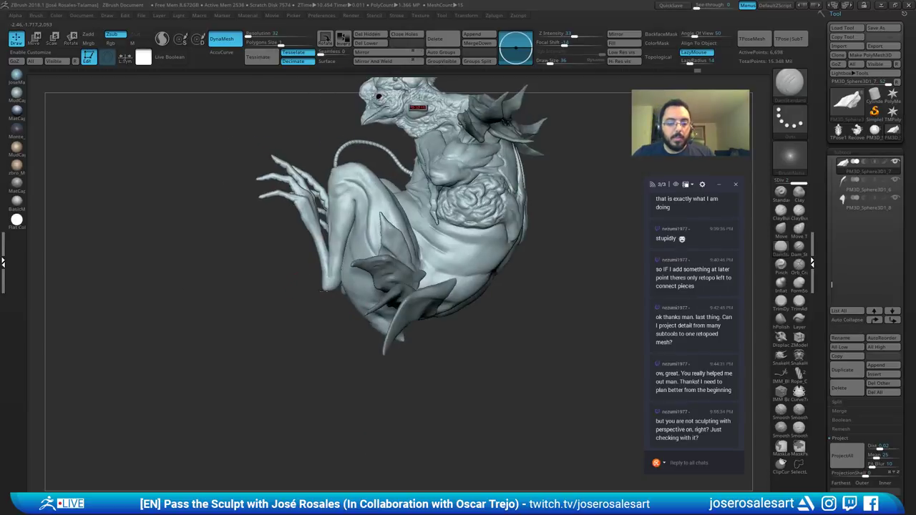
mouse_move(405, 221)
ctrl+right_down()
mouse_move(449, 290)
mouse_move(455, 255)
mouse_move(440, 270)
mouse_move(456, 257)
mouse_move(462, 270)
ctrl+right_up()
alt+click(452, 288)
key(b)
key(c)
key(b)
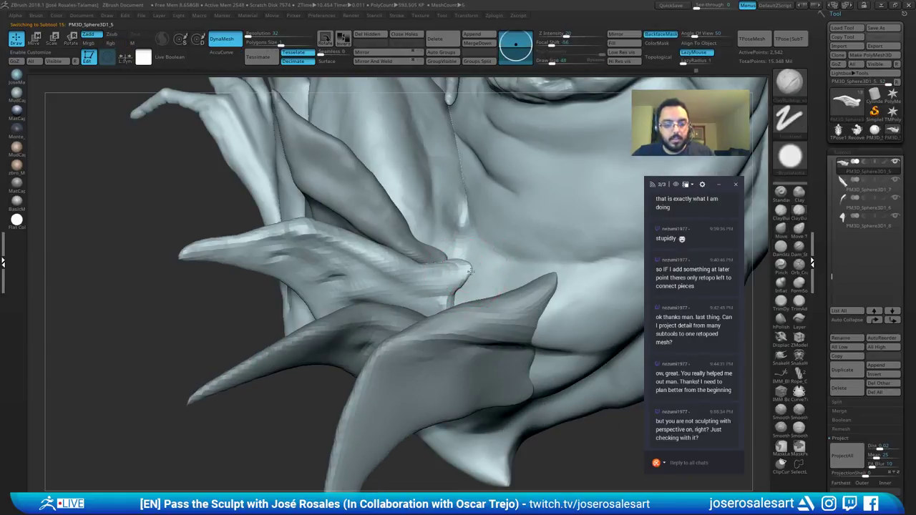
mouse_move(401, 285)
ctrl+right_down()
mouse_move(412, 267)
mouse_move(401, 282)
mouse_move(379, 247)
mouse_move(376, 272)
mouse_move(389, 286)
ctrl+right_up()
drag(389, 280, 409, 274)
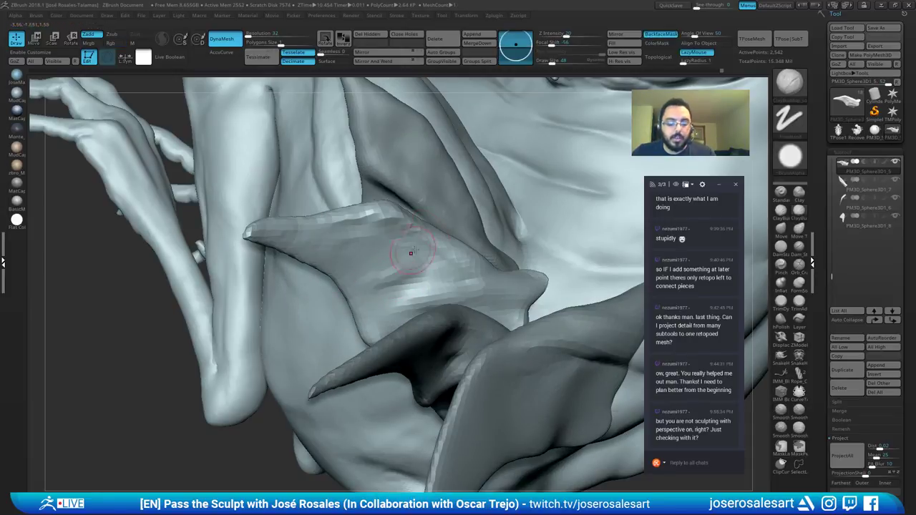
Step: Cut creases along the middle hip fin's folds with the DamStandard brush
key(b)
key(d)
key(s)
ctrl+right_drag(359, 251, 556, 209)
right_drag(299, 261, 393, 208)
alt+right_drag(394, 207, 406, 269)
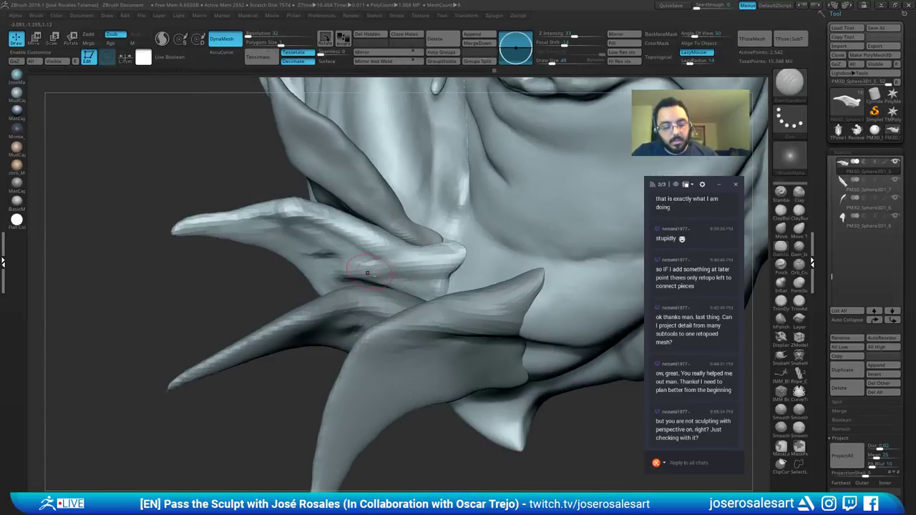
Step: Build up a ridge on the middle hip fin toward its base with a smaller ClayBuildup brush
key(b)
key(c)
key(b)
key(s)
mouse_move(389, 268)
mouse_down()
mouse_move(381, 269)
mouse_move(460, 248)
mouse_up()
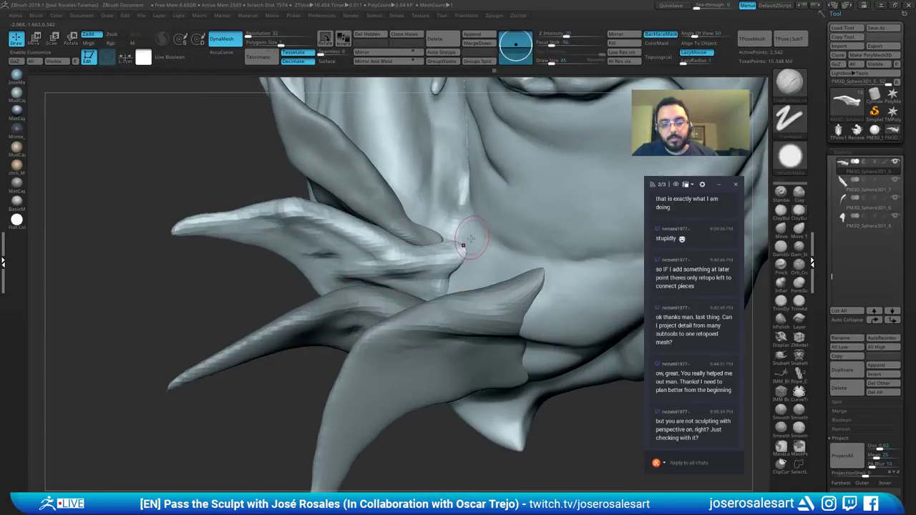
Step: Switch back to the upper hip fin and add volume across its outer face with the Standard brush
mouse_move(462, 248)
right_down()
mouse_move(410, 247)
mouse_move(420, 217)
right_up()
alt+click(411, 217)
alt+right_drag(346, 143, 337, 205)
key(b)
key(s)
key(t)
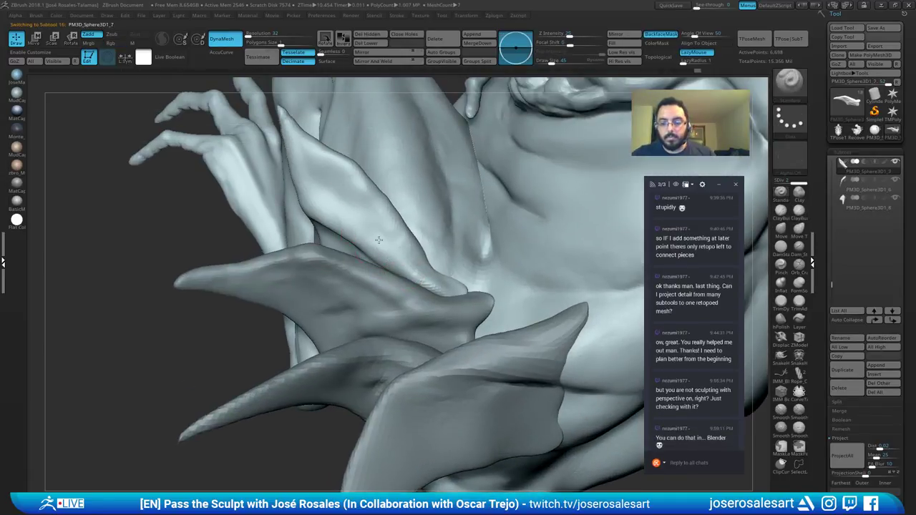
drag(377, 233, 379, 242)
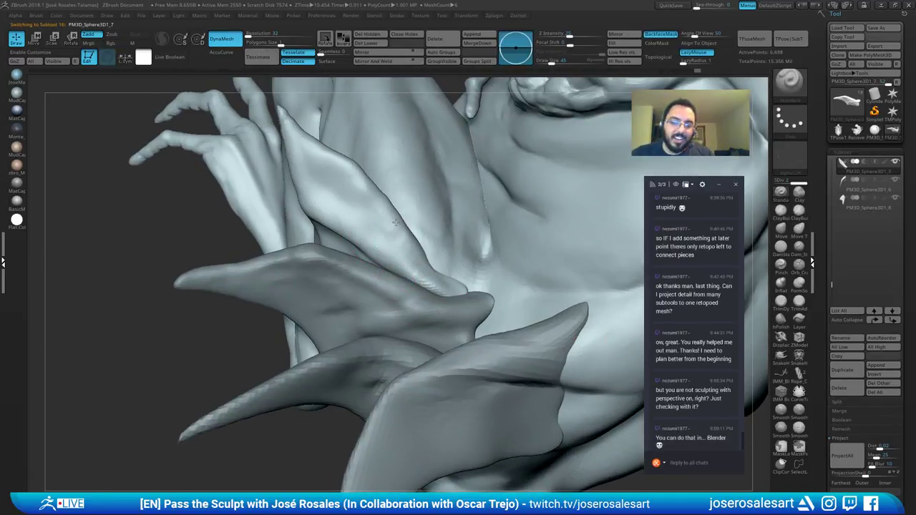
mouse_move(396, 222)
right_down()
mouse_move(393, 200)
mouse_move(408, 229)
right_up()
Step: Smooth the upper hip fin's front edge and choose a smaller ClayBuildup brush for it
right_drag(326, 204, 368, 213)
key(b)
key(c)
key(b)
mouse_move(301, 213)
right_down()
mouse_move(286, 201)
mouse_move(298, 206)
mouse_move(296, 180)
right_up()
shift+drag(343, 148, 350, 178)
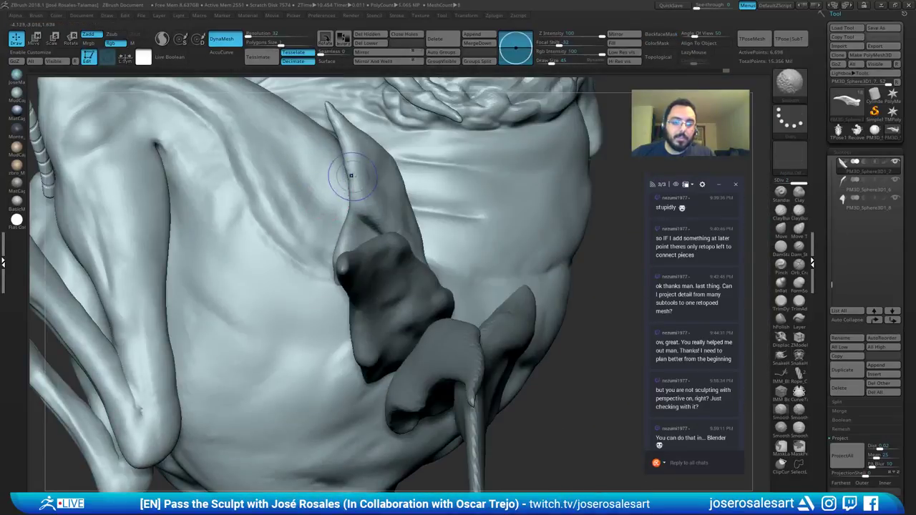
right_drag(350, 178, 336, 176)
key(bracketleft)
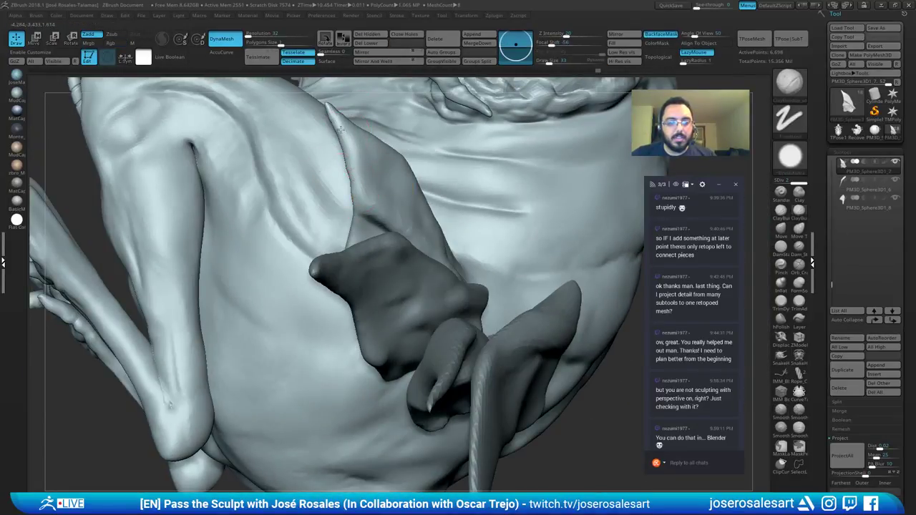
Step: Smooth the upper hip fin from its tip down along the thigh-side edge
mouse_move(327, 197)
right_down()
mouse_move(312, 177)
mouse_move(324, 159)
mouse_move(289, 140)
mouse_move(331, 189)
mouse_move(378, 170)
mouse_move(402, 197)
mouse_move(424, 188)
mouse_move(412, 180)
right_up()
right_drag(373, 158, 315, 164)
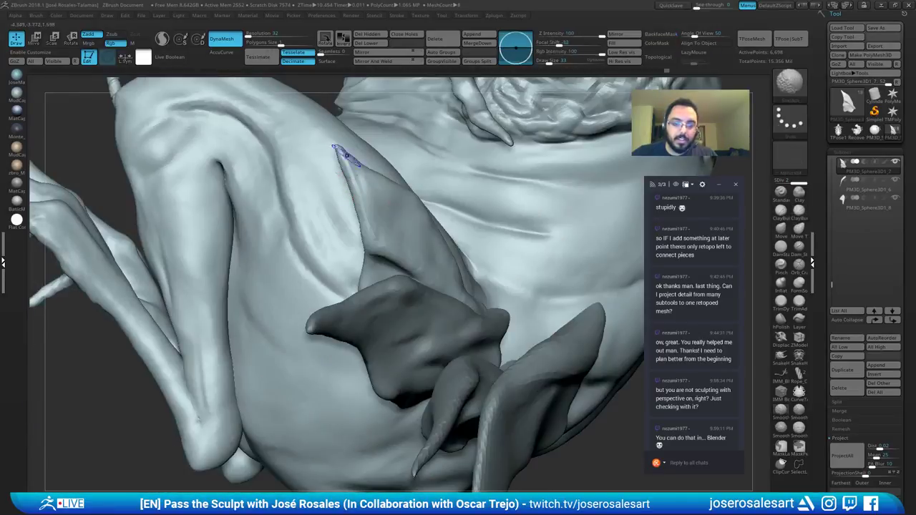
mouse_move(343, 154)
shift+mouse_down()
mouse_move(364, 206)
mouse_move(354, 231)
shift+mouse_up()
mouse_move(354, 230)
right_down()
mouse_move(339, 212)
mouse_move(310, 219)
mouse_move(346, 212)
right_up()
Step: Work on the upper hip fin's lower edge with the Standard brush and isolate the fin
mouse_move(372, 184)
right_down()
mouse_move(378, 239)
mouse_move(344, 208)
mouse_move(301, 241)
mouse_move(344, 259)
mouse_move(364, 229)
right_up()
key(b)
key(s)
key(t)
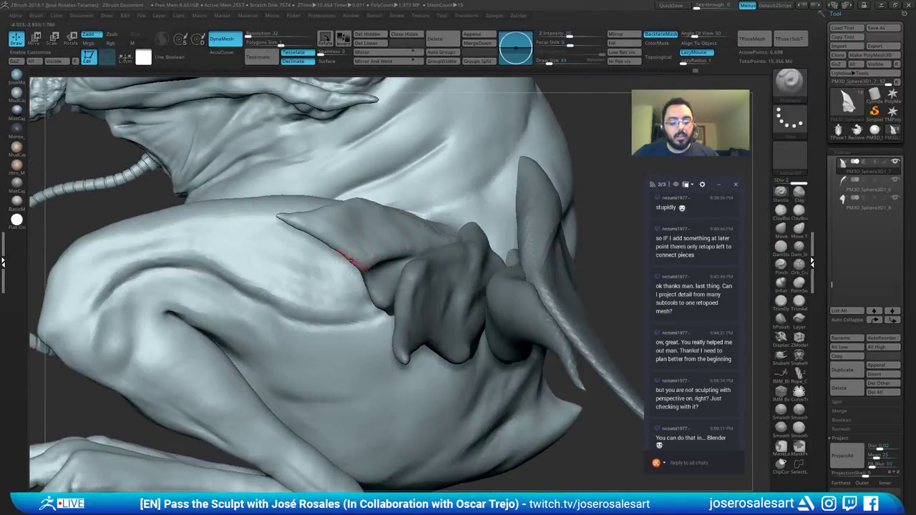
key(shift+s)
mouse_move(387, 259)
right_down()
mouse_move(385, 236)
mouse_move(391, 254)
mouse_move(346, 265)
right_up()
Step: Smooth the isolated fin's fold and build up the ridge from its base with the ClayBuildup brush
key(b)
key(c)
key(b)
shift+drag(361, 269, 358, 254)
right_drag(310, 262, 359, 256)
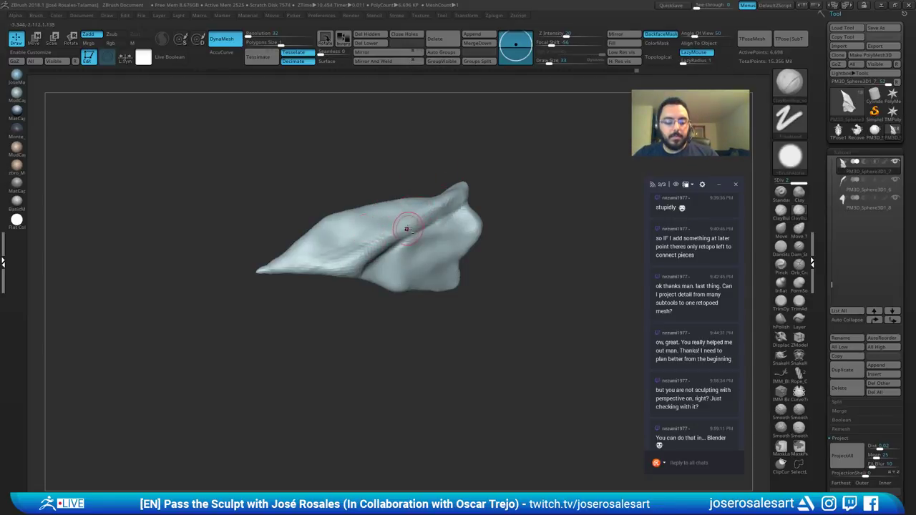
right_drag(407, 229, 451, 206)
mouse_move(460, 202)
mouse_down()
mouse_move(387, 227)
mouse_move(368, 252)
mouse_up()
right_drag(379, 257, 373, 247)
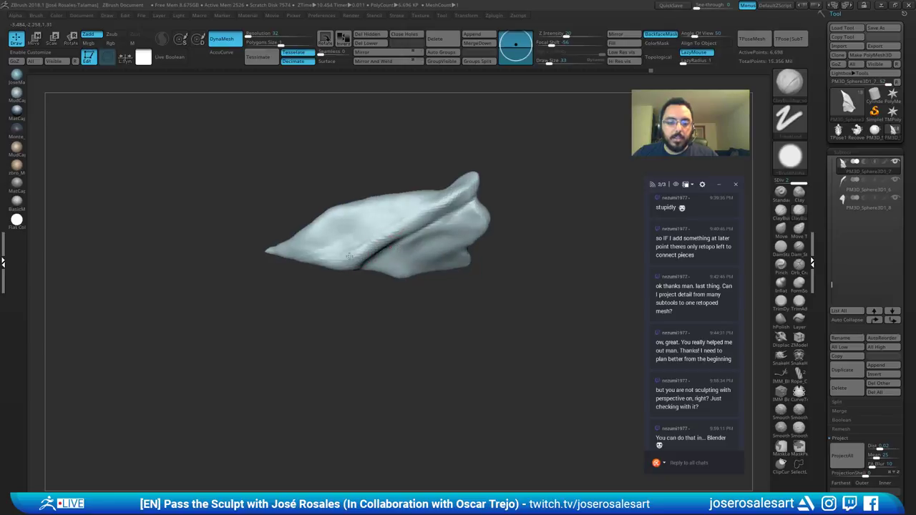
Step: Smooth the isolated fin's lower edge out to its pointed tip
right_drag(265, 273, 296, 274)
shift+drag(290, 261, 333, 263)
right_drag(342, 275, 342, 206)
shift+drag(295, 259, 278, 260)
right_drag(295, 262, 274, 282)
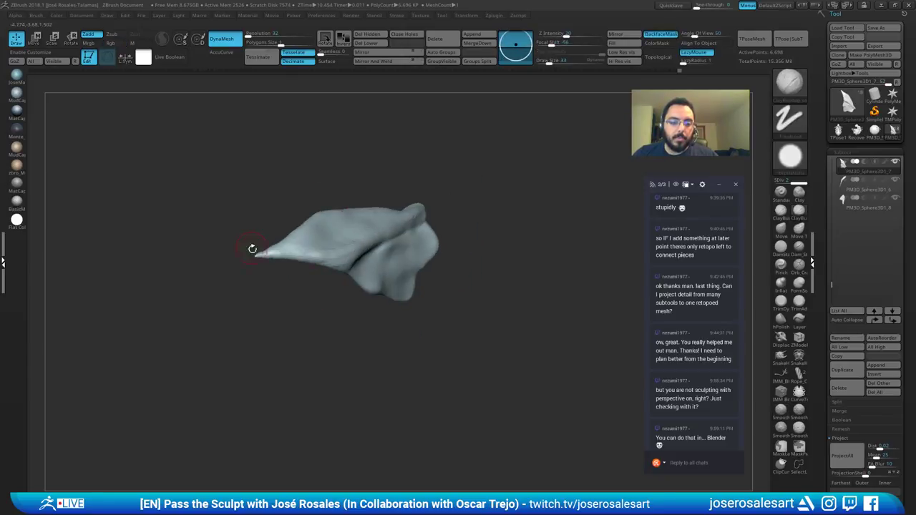
ctrl+right_drag(251, 248, 264, 256)
shift+drag(265, 250, 249, 251)
mouse_move(252, 266)
right_down()
mouse_move(292, 275)
mouse_move(234, 270)
right_up()
Step: Refine the thickness of the fin's tip with the Inflat brush and smooth it
key(b)
key(i)
key(n)
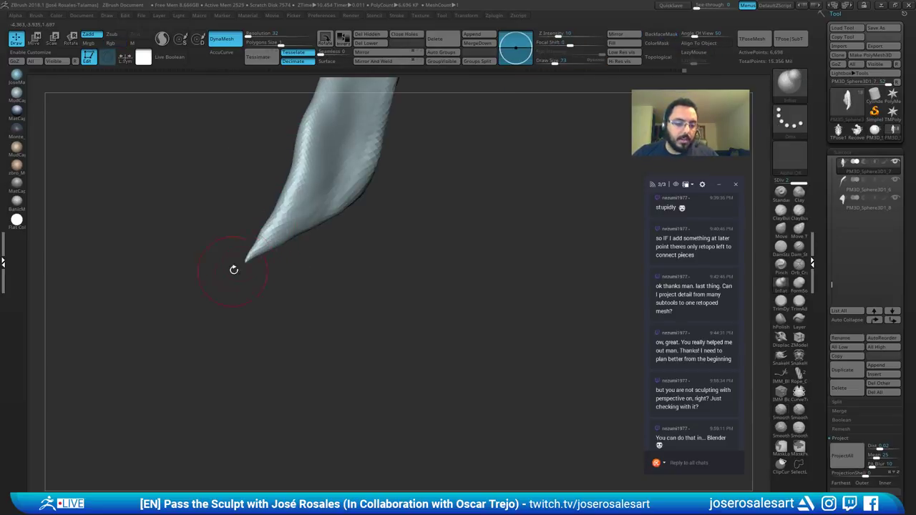
shift+drag(251, 252, 253, 250)
mouse_move(250, 235)
right_down()
mouse_move(236, 227)
mouse_move(242, 221)
mouse_move(252, 240)
mouse_move(242, 232)
right_up()
Step: Build up the fin's edge behind the tip with the ClayBuildup brush and smooth the transition
drag(286, 172, 279, 196)
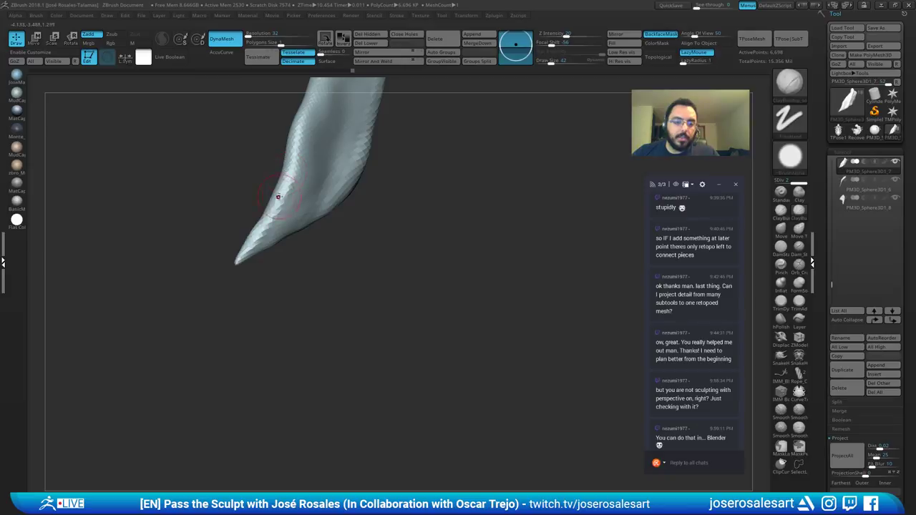
mouse_move(278, 196)
alt+right_down()
mouse_move(255, 252)
mouse_move(267, 256)
alt+right_up()
shift+drag(241, 288, 271, 241)
drag(191, 198, 206, 205)
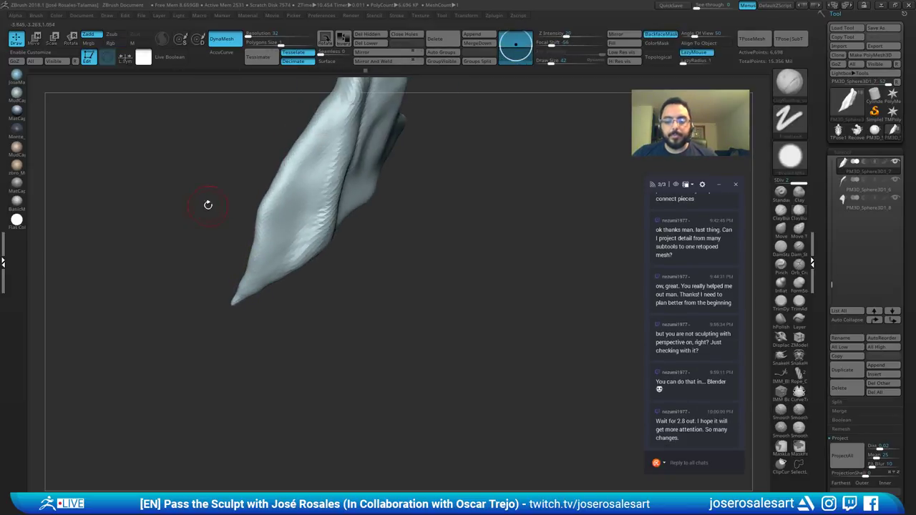
mouse_move(228, 239)
mouse_down()
mouse_move(241, 220)
mouse_move(290, 217)
mouse_move(260, 265)
mouse_move(233, 280)
mouse_move(224, 306)
mouse_up()
mouse_move(192, 269)
mouse_down()
mouse_move(210, 239)
mouse_move(202, 216)
mouse_up()
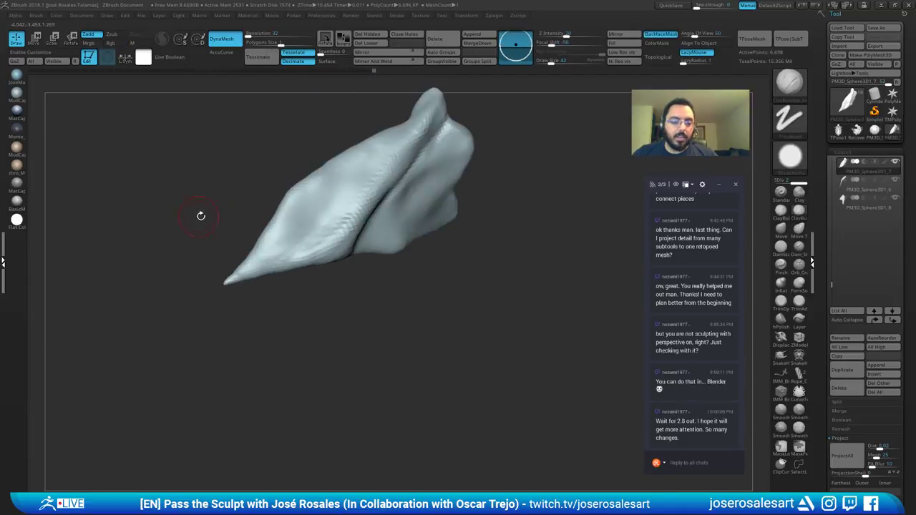
Step: Deepen the crease under the isolated fin's fold with the DamStandard brush at a smaller brush size
key(shift+s)
mouse_move(356, 208)
right_down()
mouse_move(347, 186)
mouse_move(344, 203)
mouse_move(328, 181)
mouse_move(252, 210)
right_up()
key(b)
key(d)
key(s)
key(s)
key(shift+s)
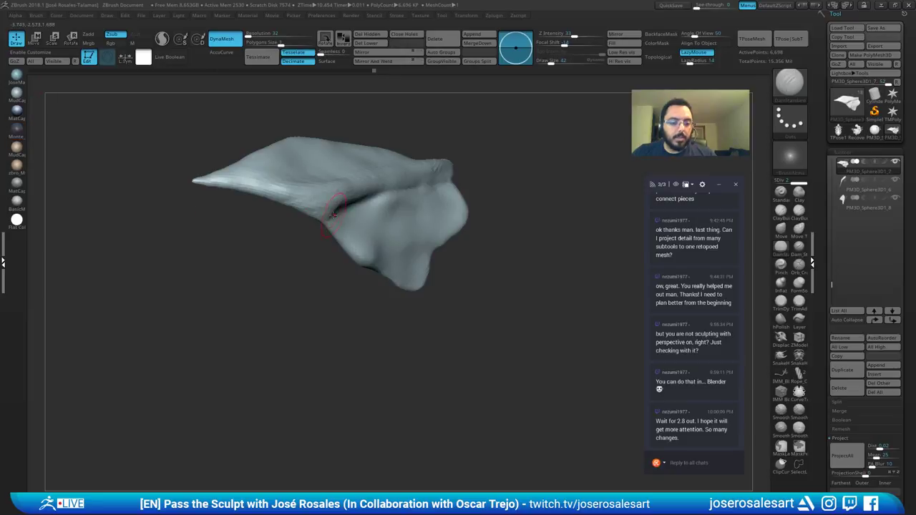
right_drag(351, 211, 327, 200)
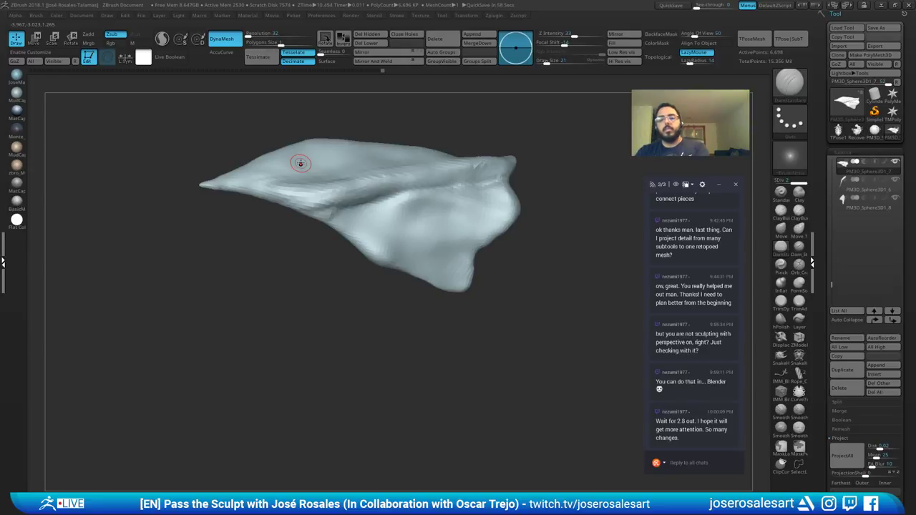
mouse_move(446, 113)
right_down()
mouse_move(408, 170)
mouse_move(489, 141)
right_up()
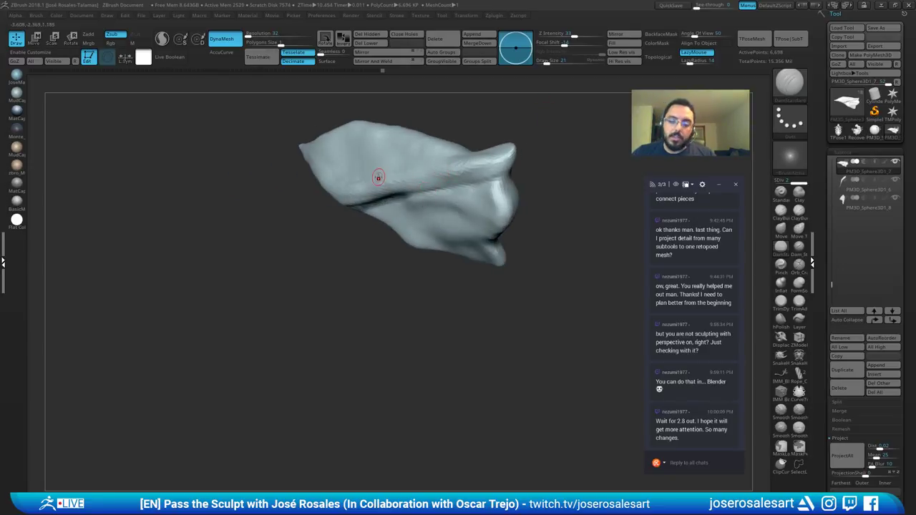
mouse_move(385, 184)
right_down()
mouse_move(402, 157)
mouse_move(377, 186)
mouse_move(356, 161)
mouse_move(302, 206)
right_up()
right_drag(337, 180, 375, 189)
Step: Build up the isolated fin's surface between tip and base with the ClayBuildup brush and smooth it
key(b)
key(c)
key(b)
mouse_move(329, 247)
mouse_down()
mouse_move(334, 225)
mouse_move(363, 274)
mouse_move(380, 344)
mouse_up()
right_drag(380, 345, 405, 315)
shift+drag(329, 240, 386, 308)
right_drag(401, 310, 405, 160)
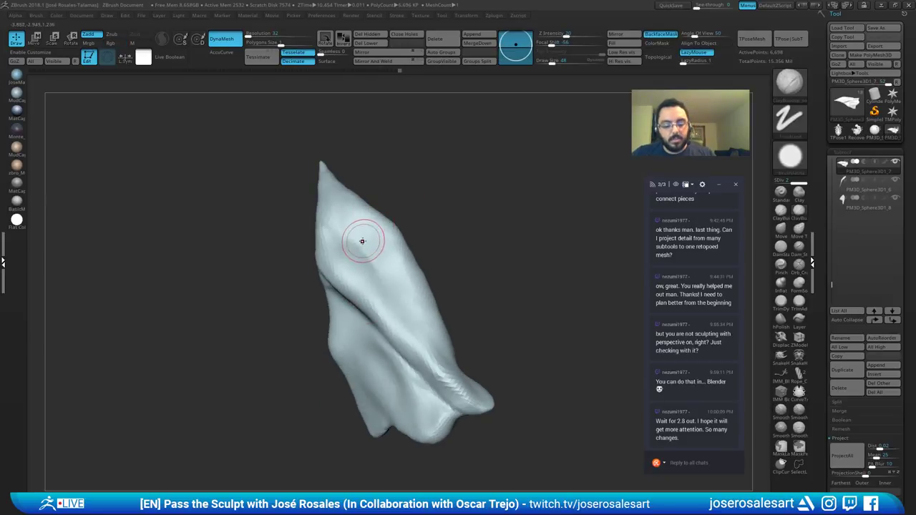
mouse_move(362, 241)
mouse_down()
mouse_move(348, 254)
mouse_move(353, 245)
mouse_up()
mouse_move(352, 245)
right_down()
mouse_move(343, 284)
mouse_move(380, 276)
right_up()
Step: Add clay along the length of the fin's upper fold with the ClayBuildup brush and smooth the transition
key(b)
key(d)
key(s)
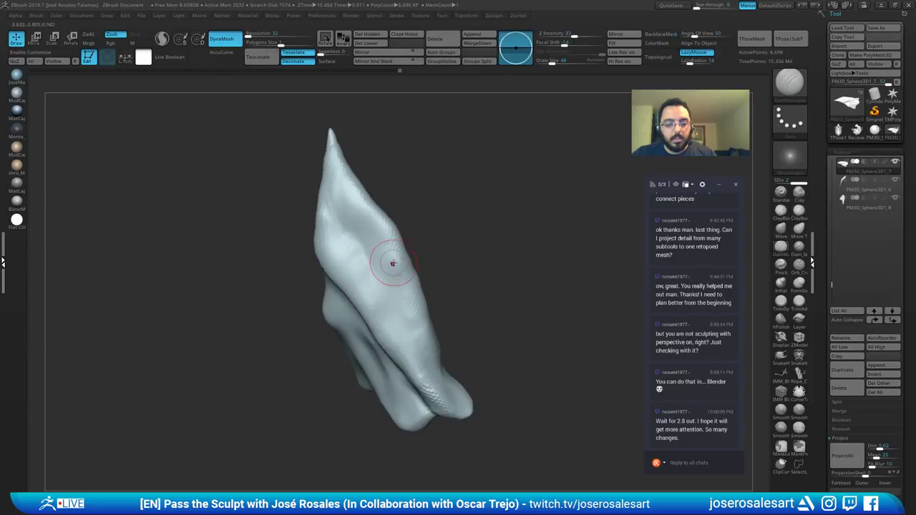
key(b)
key(c)
key(b)
mouse_move(376, 225)
right_down()
mouse_move(385, 231)
mouse_move(358, 230)
right_up()
mouse_move(358, 231)
mouse_down()
mouse_move(394, 268)
mouse_move(387, 338)
mouse_up()
alt+right_drag(385, 332, 387, 266)
shift+drag(385, 228, 384, 222)
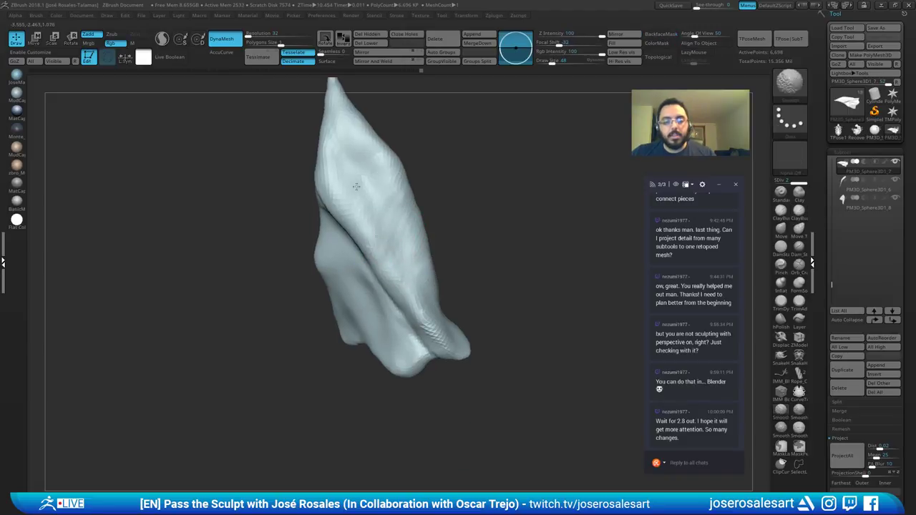
mouse_move(357, 187)
ctrl+right_down()
mouse_move(340, 229)
mouse_move(374, 215)
ctrl+right_up()
shift+drag(409, 219, 403, 211)
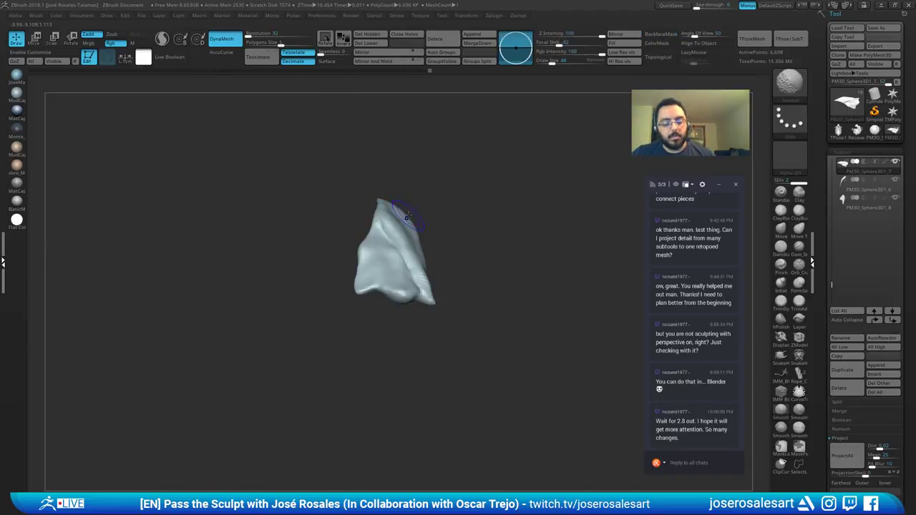
Step: Show the whole creature again and make the neighbouring hip fin active for sculpting with the ClayBuildup brush
key(shift+s)
mouse_move(405, 209)
right_down()
mouse_move(429, 197)
mouse_move(386, 254)
mouse_move(321, 262)
mouse_move(295, 197)
mouse_move(329, 191)
mouse_move(374, 243)
right_up()
alt+click(377, 271)
key(b)
key(s)
key(t)
key(s)
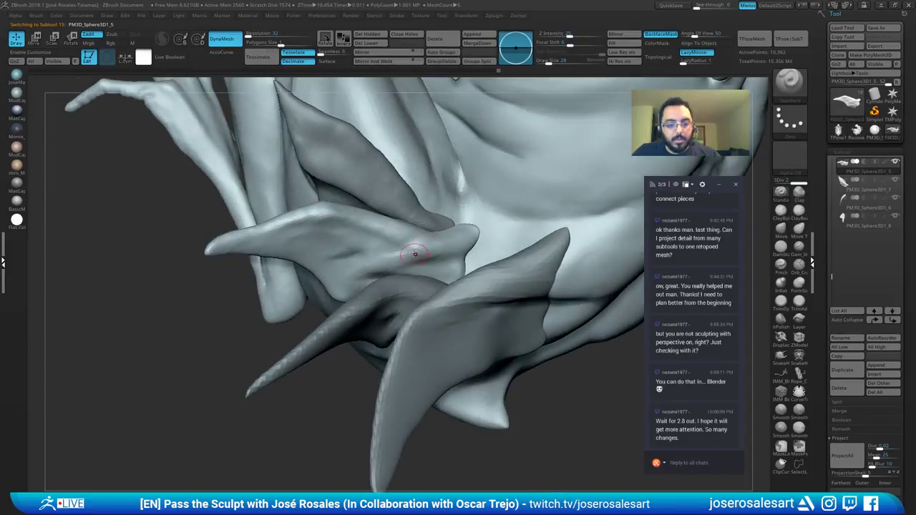
key(b)
key(c)
key(b)
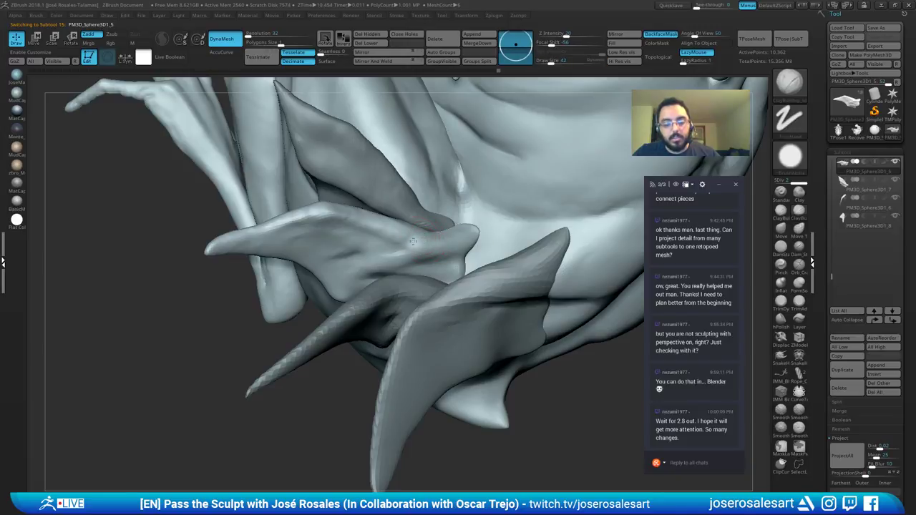
Step: Define the folds near the active fin's base with the DamStandard brush, then isolate the fin and smooth it
mouse_move(440, 236)
right_down()
mouse_move(412, 247)
mouse_move(435, 222)
right_up()
key(b)
key(d)
key(s)
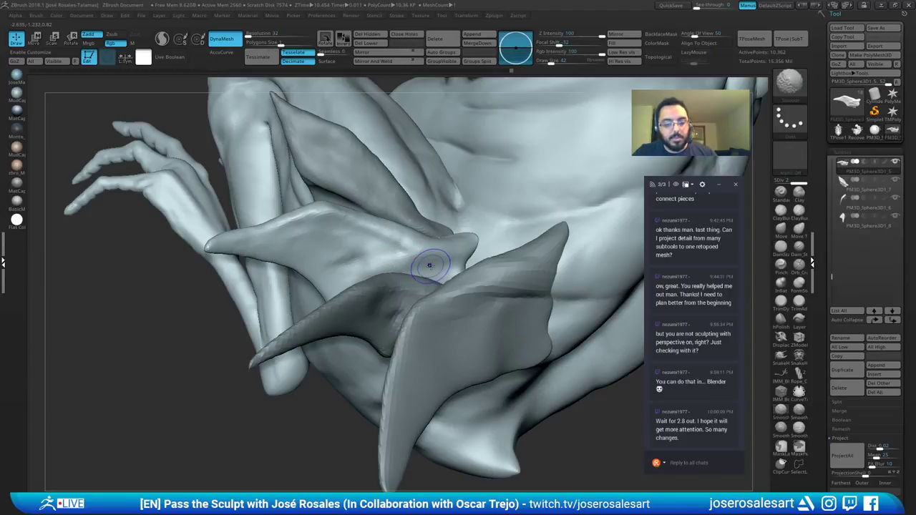
ctrl+shift+click(429, 266)
mouse_move(418, 242)
right_down()
mouse_move(416, 273)
mouse_move(434, 248)
mouse_move(452, 258)
mouse_move(449, 266)
right_up()
shift+drag(448, 250, 454, 246)
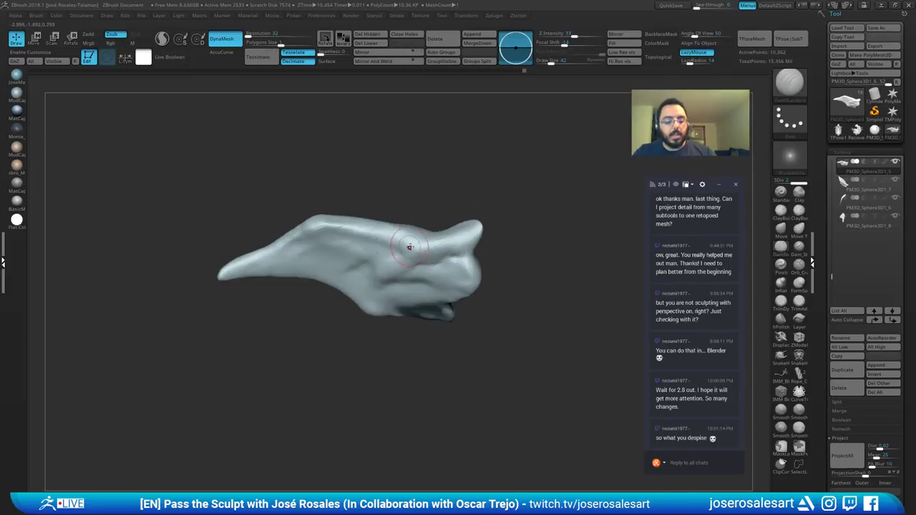
Step: Carve the creases between the isolated fin's base folds and smooth the surface toward its tip
right_drag(403, 277, 415, 270)
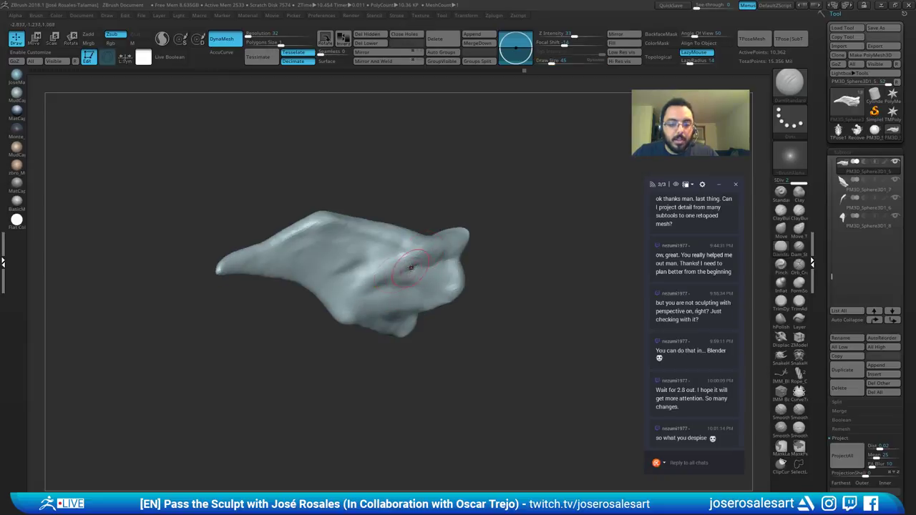
mouse_move(384, 254)
mouse_down()
mouse_move(351, 272)
mouse_move(374, 258)
mouse_up()
shift+drag(305, 247, 295, 247)
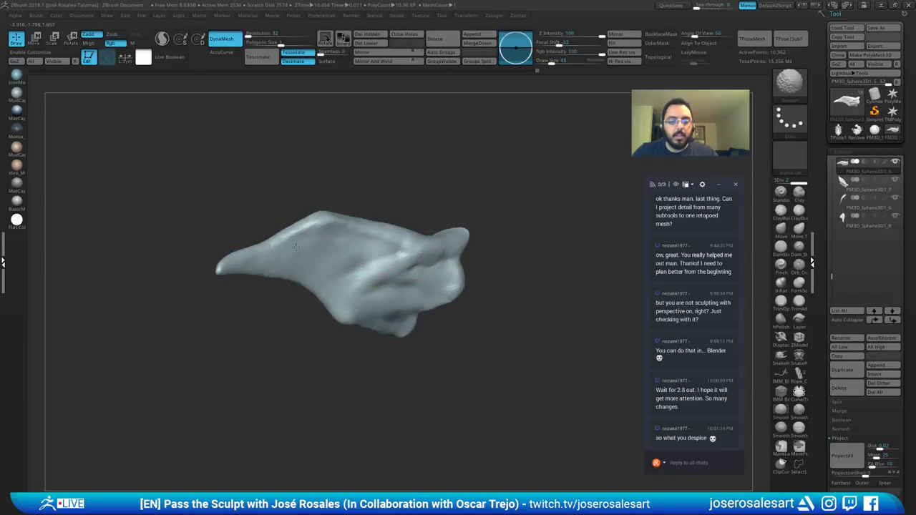
mouse_move(315, 249)
right_down()
mouse_move(390, 257)
mouse_move(363, 257)
right_up()
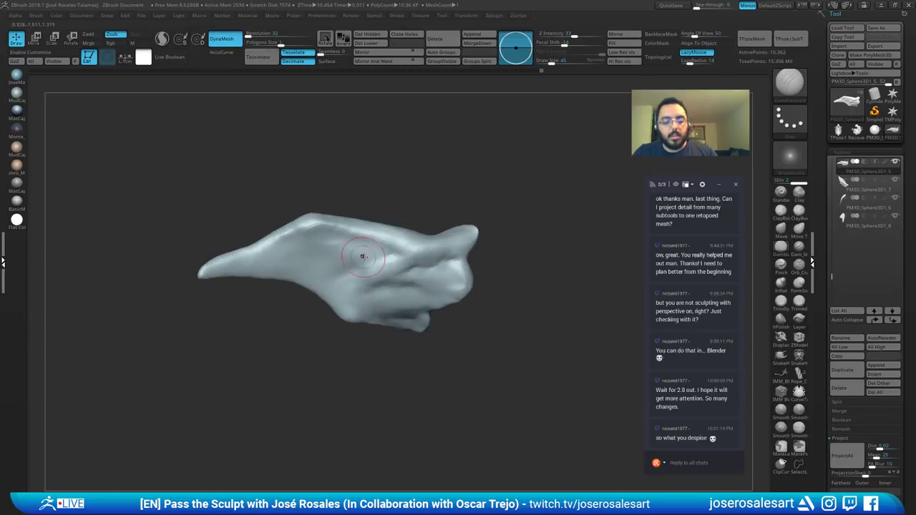
Step: Sharpen the long fold beneath the fin's upper edge with the Standard brush and smooth it
key(b)
key(s)
key(t)
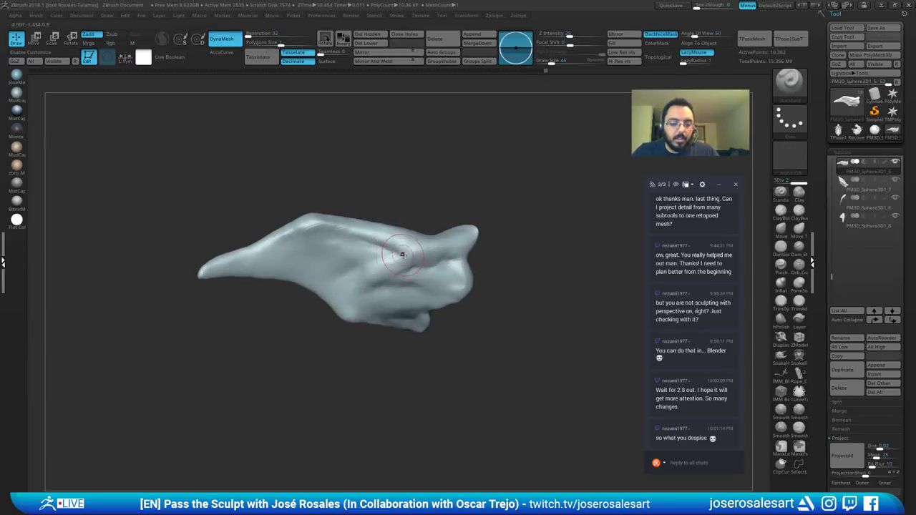
key(bracketleft)
drag(406, 253, 343, 224)
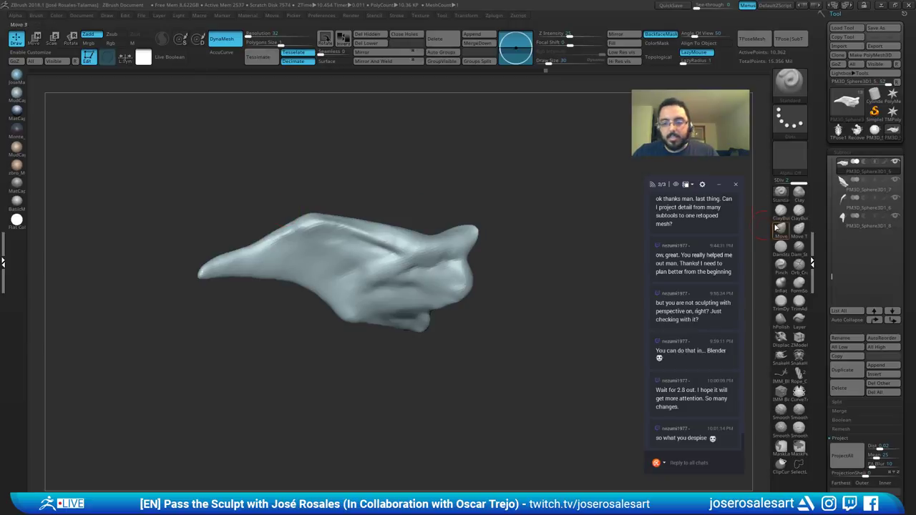
right_drag(387, 251, 385, 275)
shift+drag(361, 228, 399, 244)
right_drag(407, 243, 416, 181)
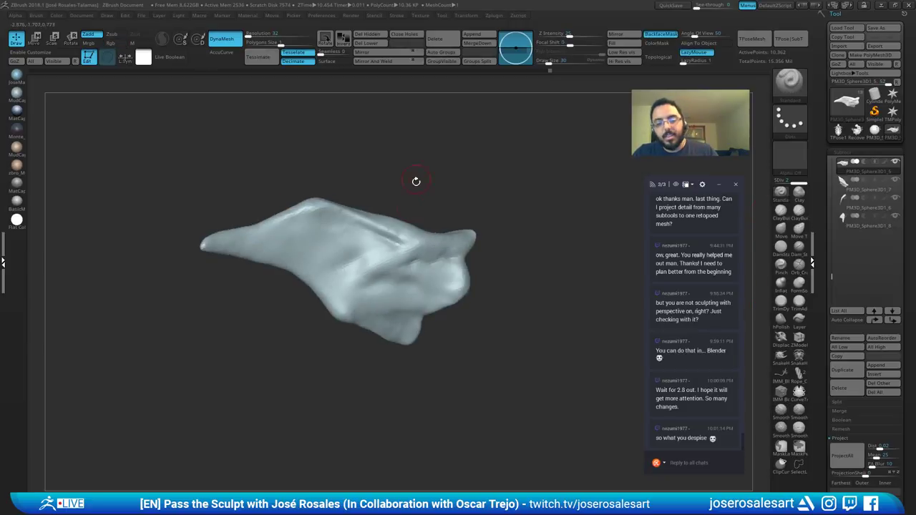
Step: Build up the junction of the folds near the fin's base with the ClayBuildup brush at a larger brush size
key(b)
key(c)
key(b)
right_drag(409, 252, 411, 259)
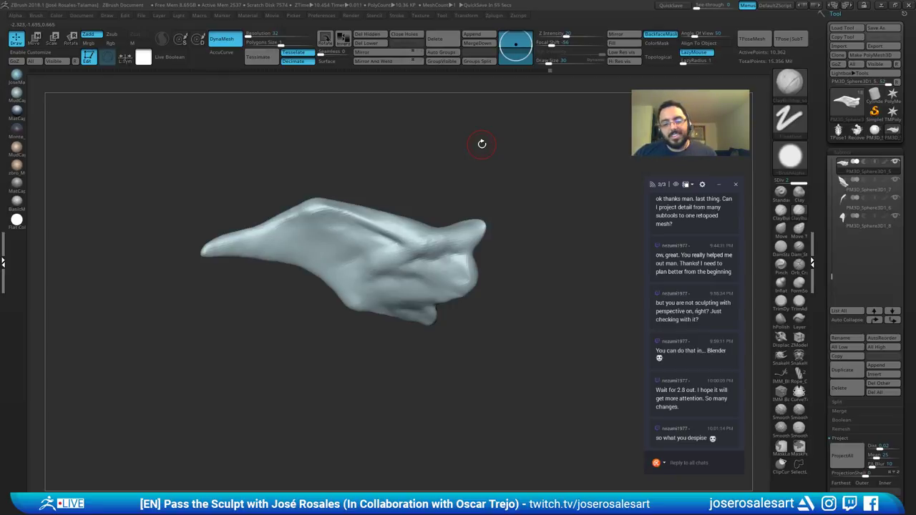
right_drag(368, 238, 429, 241)
key(s)
drag(431, 242, 428, 241)
right_drag(417, 241, 408, 235)
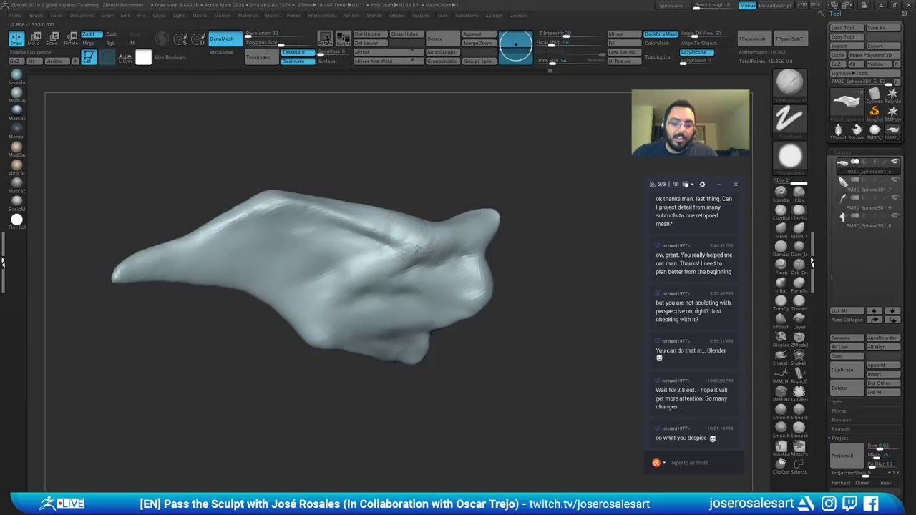
mouse_move(440, 273)
right_down()
mouse_move(428, 266)
mouse_move(442, 253)
mouse_move(455, 176)
right_up()
right_drag(441, 267, 434, 224)
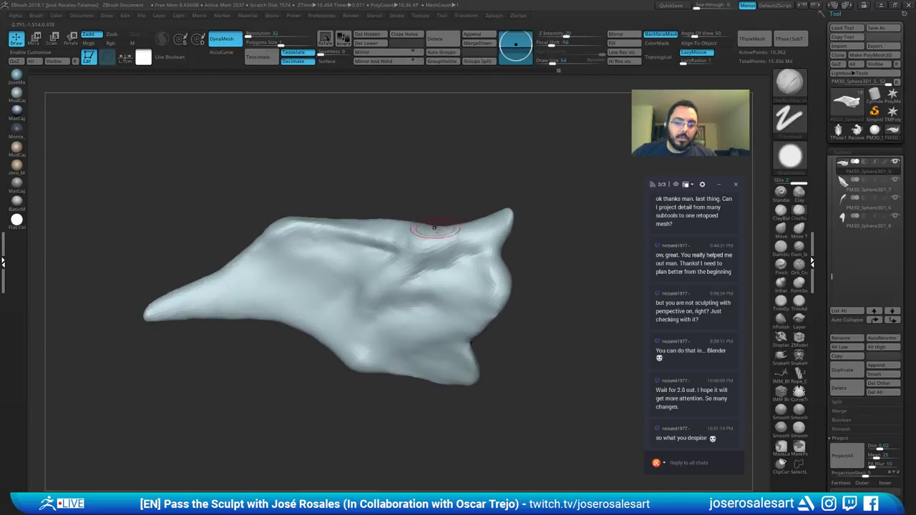
mouse_move(372, 226)
right_down()
mouse_move(388, 262)
mouse_move(408, 252)
mouse_move(333, 260)
mouse_move(352, 265)
right_up()
Step: Adjust the shape of the fin's upper contour with the Move brush
key(b)
key(m)
key(v)
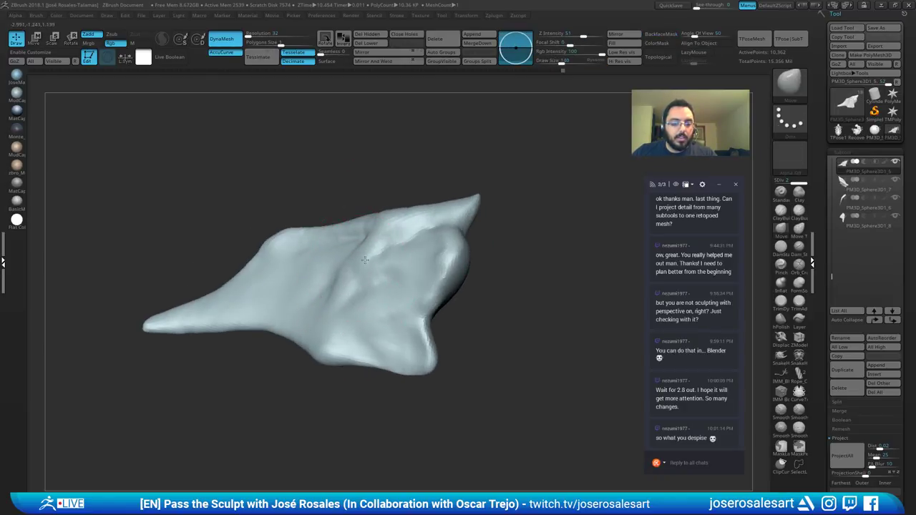
drag(365, 260, 363, 263)
Step: Add volume to the fin's middle with the Standard brush and bring the whole creature back into view
mouse_move(345, 289)
right_down()
mouse_move(370, 285)
mouse_move(359, 288)
right_up()
key(b)
key(s)
key(t)
key(s)
key(s)
drag(358, 289, 333, 281)
mouse_move(319, 313)
ctrl+right_down()
mouse_move(294, 269)
mouse_move(289, 324)
mouse_move(302, 316)
ctrl+right_up()
key(shift+s)
ctrl+right_drag(386, 300, 372, 247)
right_drag(372, 247, 319, 232)
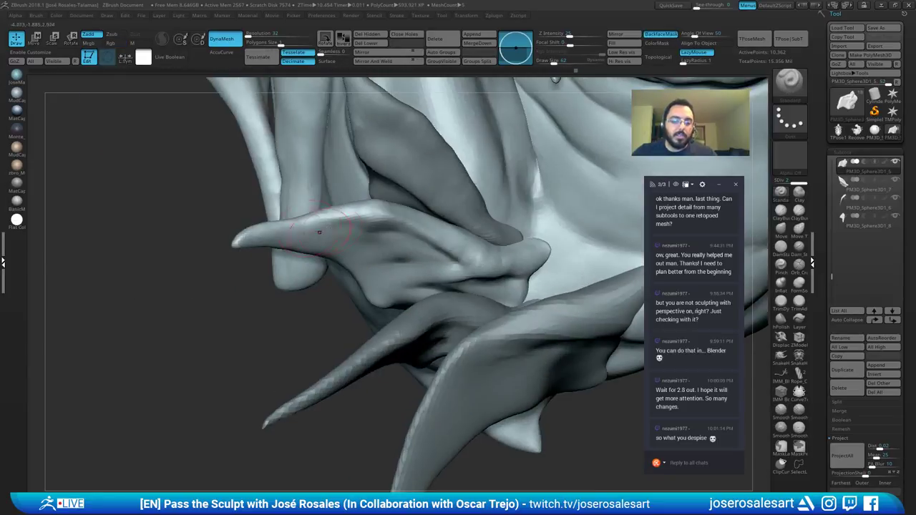
Step: Strengthen the fin's upper edge out to its tip with the Standard brush and smooth it
drag(352, 238, 347, 238)
right_drag(368, 227, 365, 207)
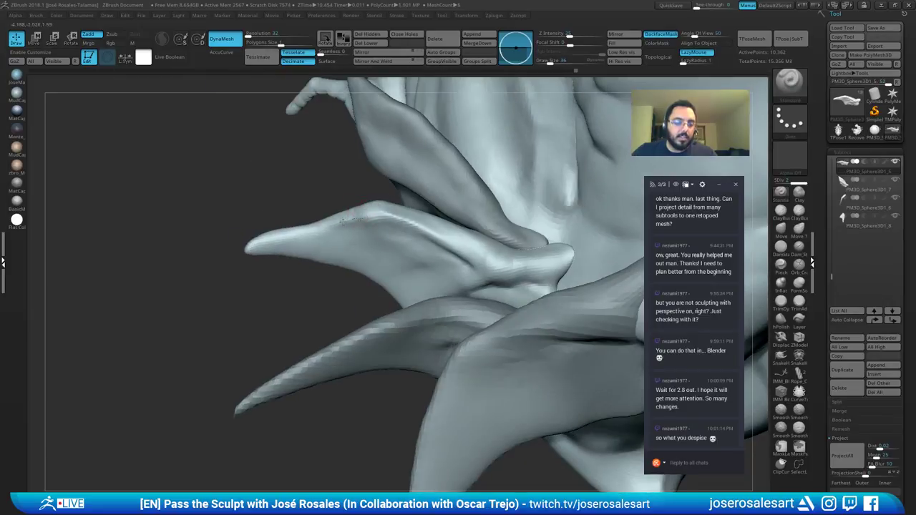
drag(345, 222, 279, 239)
right_drag(267, 238, 296, 234)
mouse_move(296, 234)
shift+mouse_down()
mouse_move(308, 227)
mouse_move(275, 239)
shift+mouse_up()
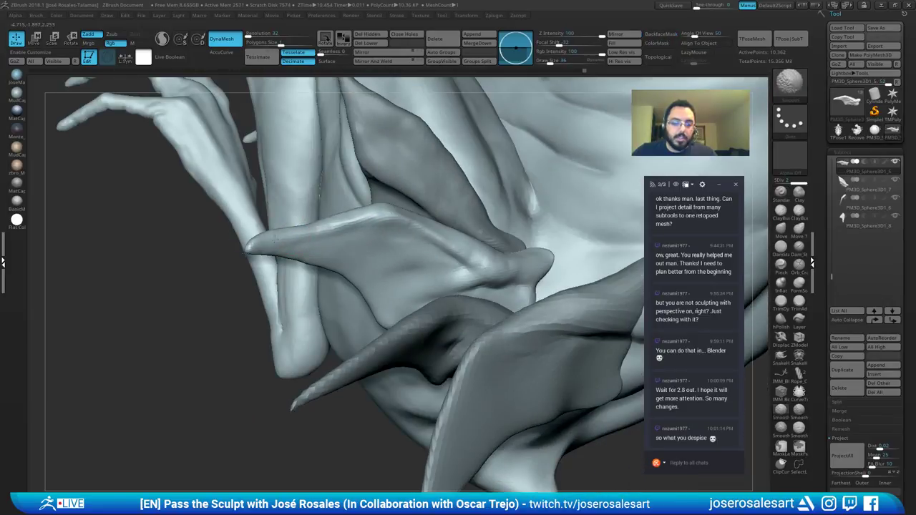
Step: Carve a crease below the fin's upper ridge toward the tip with the DamStandard brush
key(b)
key(d)
key(s)
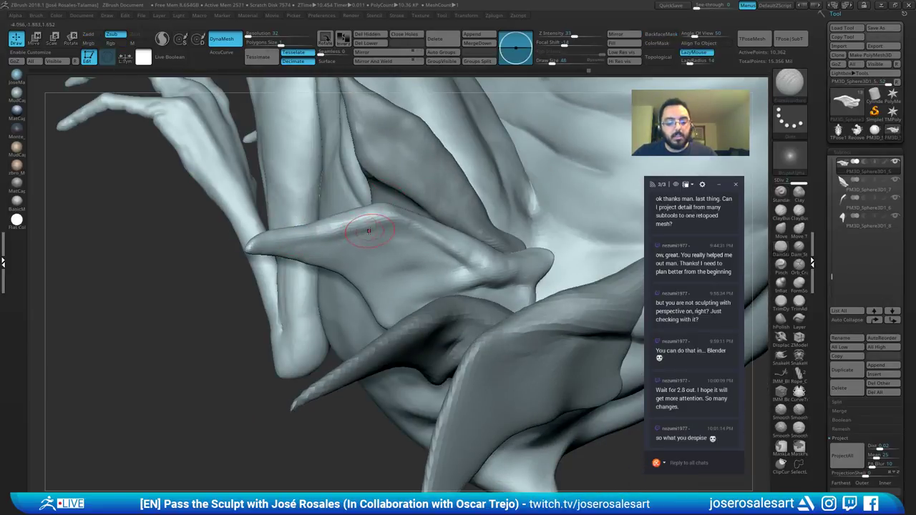
key(s)
mouse_move(343, 242)
mouse_down()
mouse_move(372, 231)
mouse_move(317, 245)
mouse_up()
Step: Build up the ridge beside the new crease with the ClayBuildup brush and smooth the transition
key(b)
key(c)
key(b)
key(s)
key(shift)
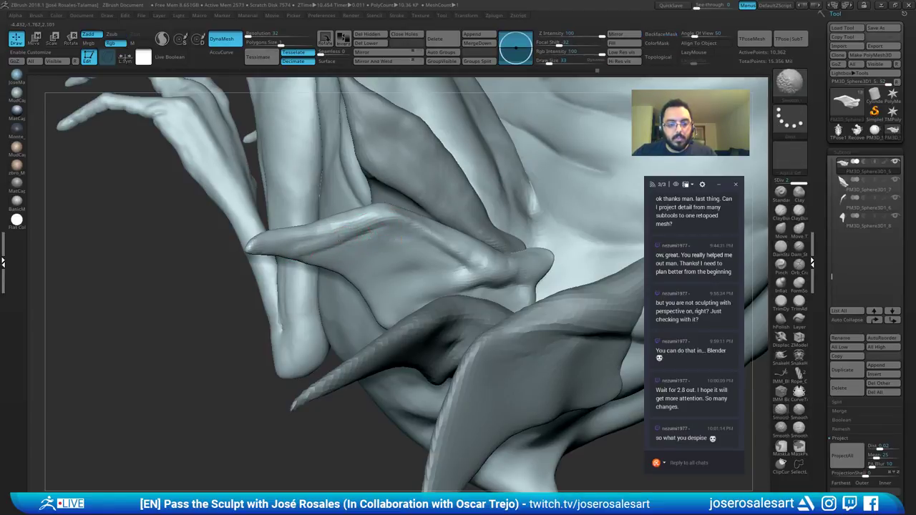
shift+drag(367, 231, 348, 237)
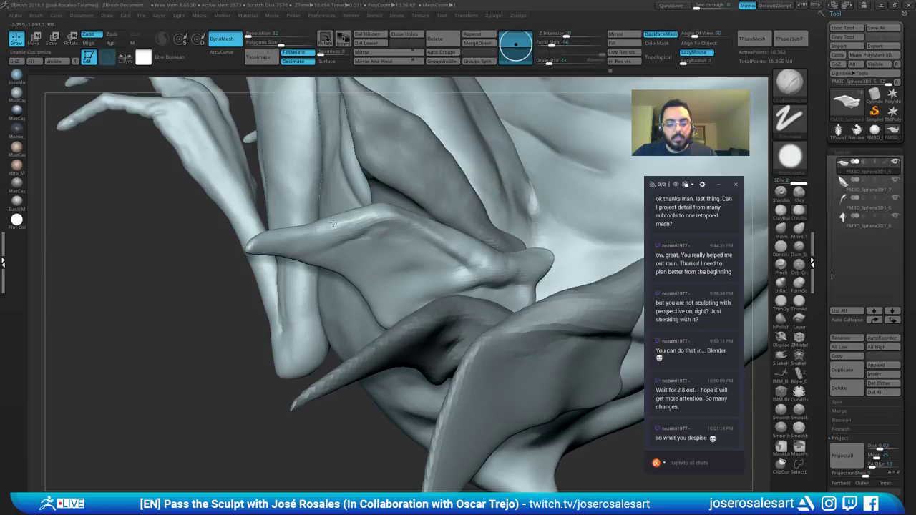
ctrl+right_drag(379, 228, 360, 230)
Step: Build up the reverse side of the fin near its base with a larger ClayBuildup brush and smooth it
right_drag(355, 287, 303, 313)
mouse_move(304, 314)
right_down()
mouse_move(345, 312)
mouse_move(363, 324)
right_up()
key(bracketright)
key(bracketright)
right_drag(359, 272, 354, 300)
mouse_move(339, 303)
mouse_down()
mouse_move(355, 311)
mouse_move(349, 299)
mouse_move(337, 318)
mouse_up()
right_drag(332, 334, 335, 310)
shift+drag(334, 315, 374, 292)
mouse_move(374, 292)
right_down()
mouse_move(345, 311)
mouse_move(346, 303)
right_up()
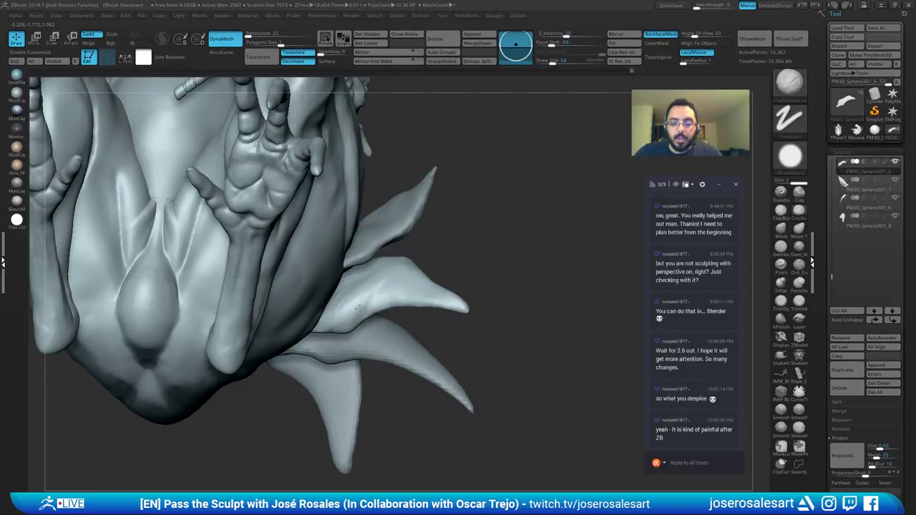
mouse_move(332, 317)
right_down()
mouse_move(361, 286)
mouse_move(379, 306)
right_up()
drag(341, 278, 335, 287)
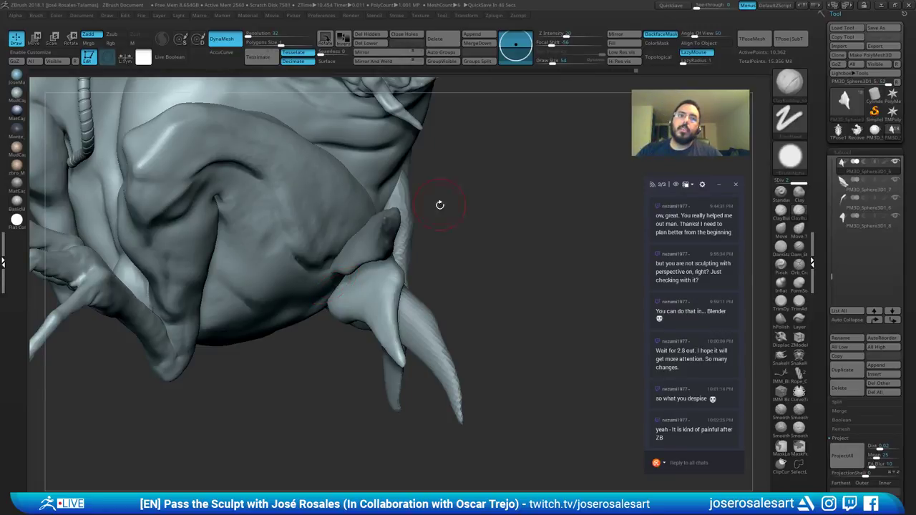
Step: Reduce the brush size, isolate the fin and smooth the surface leading to its pointed tip
mouse_move(380, 186)
right_down()
mouse_move(368, 207)
mouse_move(380, 265)
mouse_move(395, 207)
mouse_move(361, 244)
right_up()
key(s)
drag(367, 238, 363, 240)
ctrl+right_drag(362, 240, 347, 211)
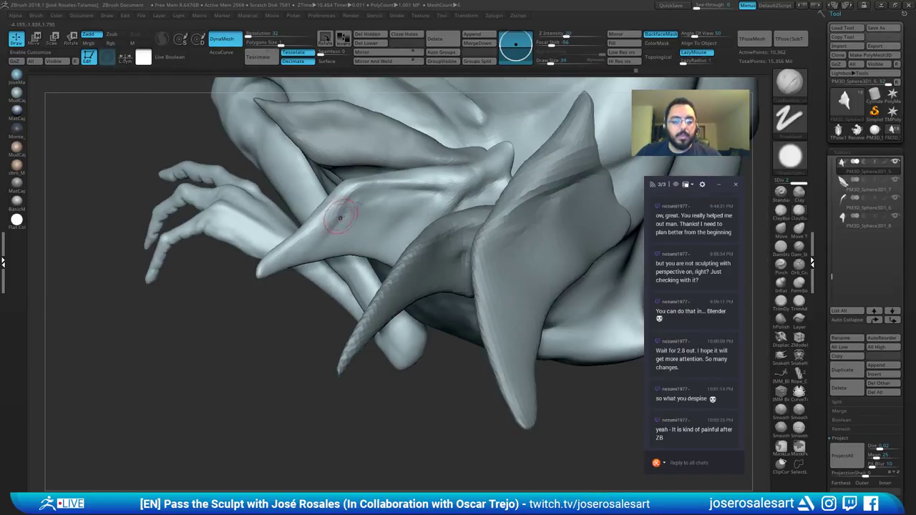
key(alt+s)
mouse_move(398, 230)
right_down()
mouse_move(386, 236)
mouse_move(363, 220)
right_up()
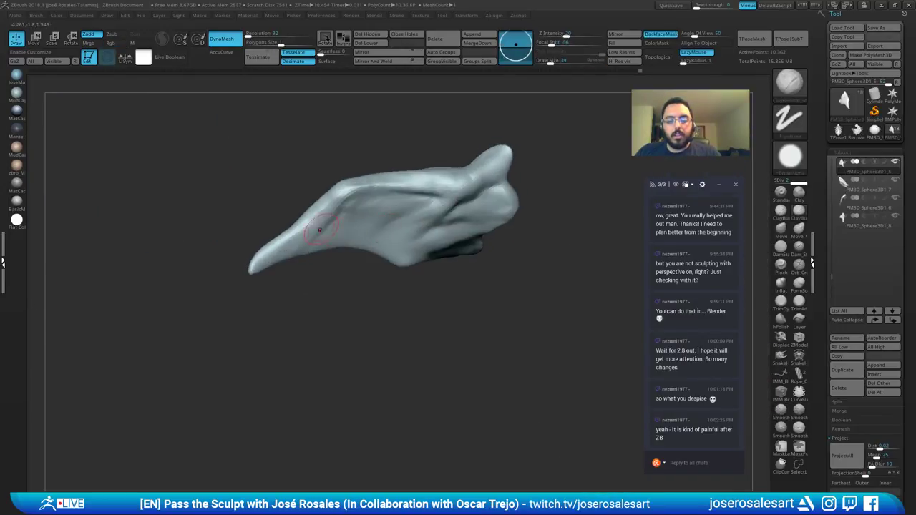
shift+drag(327, 220, 305, 242)
right_drag(313, 238, 318, 221)
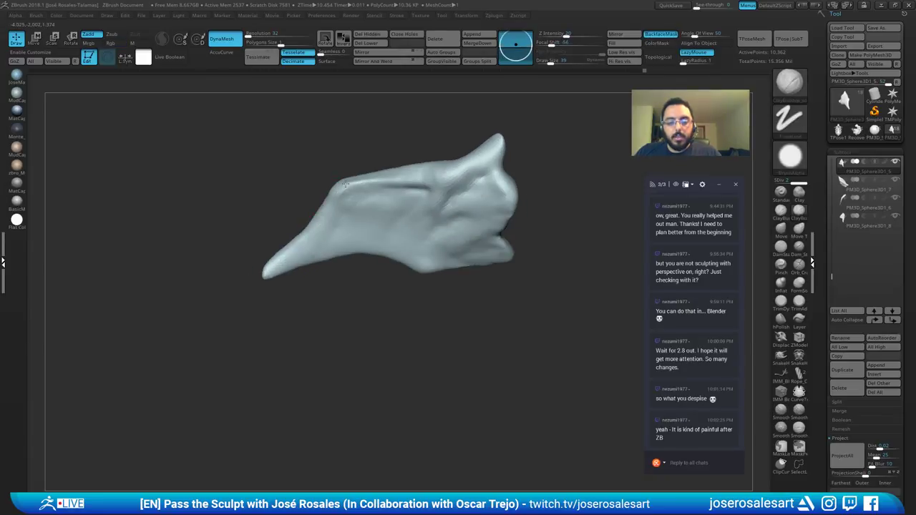
Step: Build up the isolated fin's upper ridge and central surface with the ClayBuildup brush, smoothing the bend in the ridge
right_drag(378, 186, 350, 185)
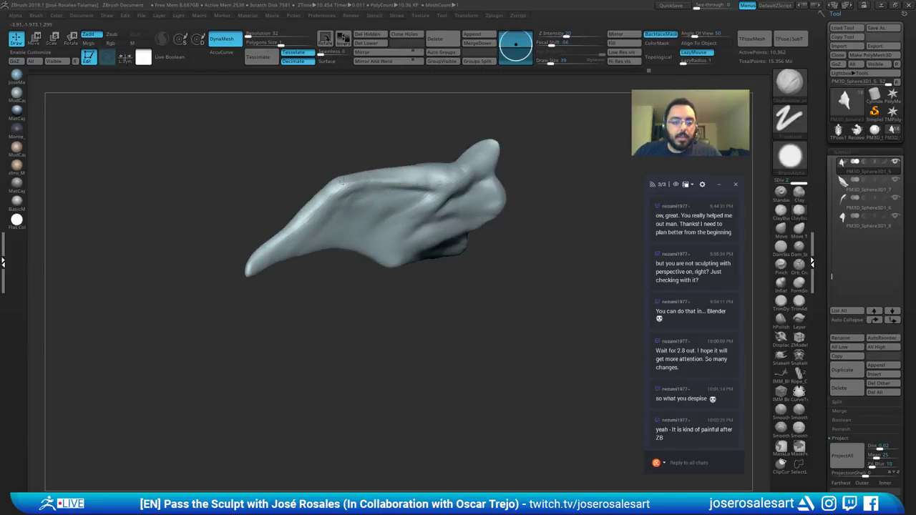
drag(361, 183, 403, 187)
right_drag(401, 187, 380, 192)
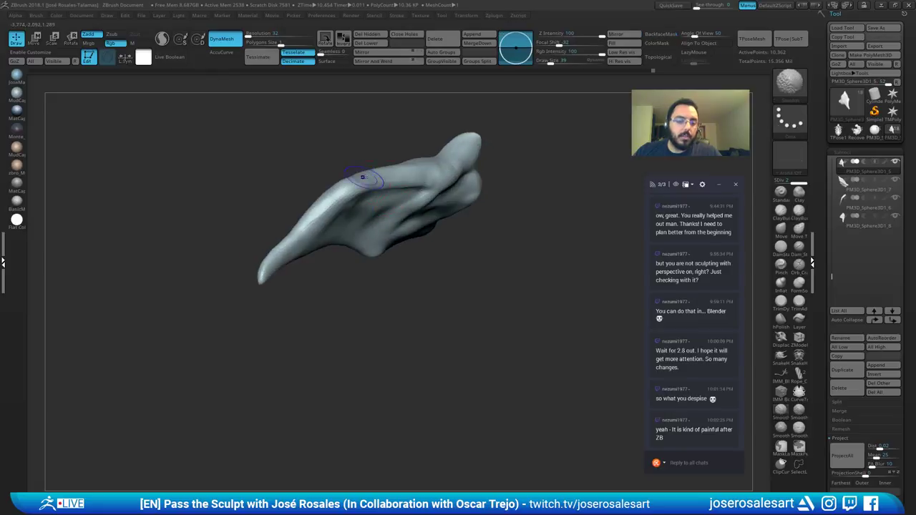
shift+drag(364, 178, 377, 176)
right_drag(375, 176, 338, 159)
drag(341, 229, 380, 219)
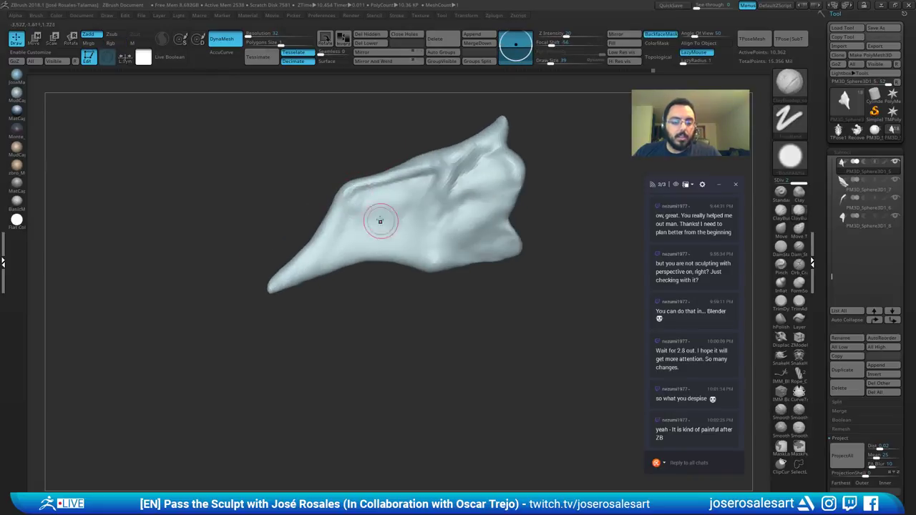
Step: Examine the isolated fin's ridge, central surface and pointed tip from several angles and distances
mouse_move(381, 219)
ctrl+right_down()
mouse_move(390, 200)
mouse_move(415, 200)
mouse_move(391, 199)
mouse_move(422, 194)
ctrl+right_up()
key(b)
key(d)
key(s)
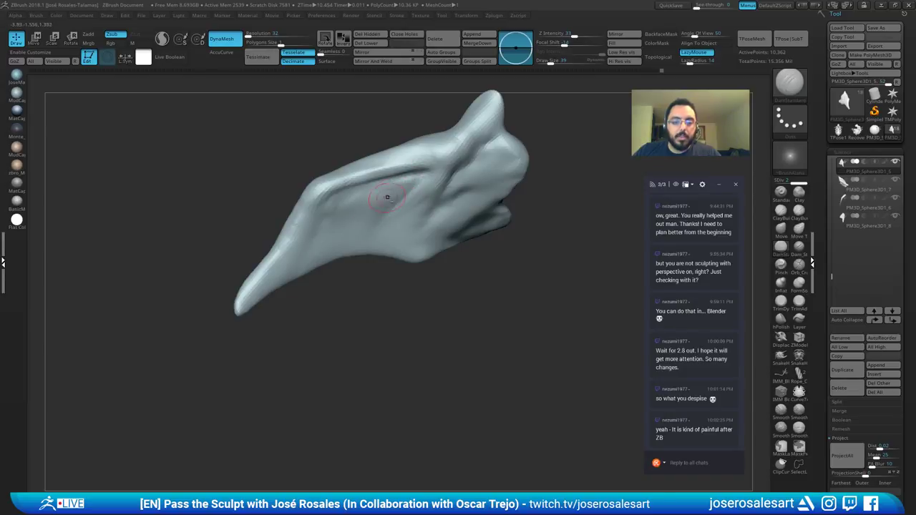
key(b)
key(c)
key(b)
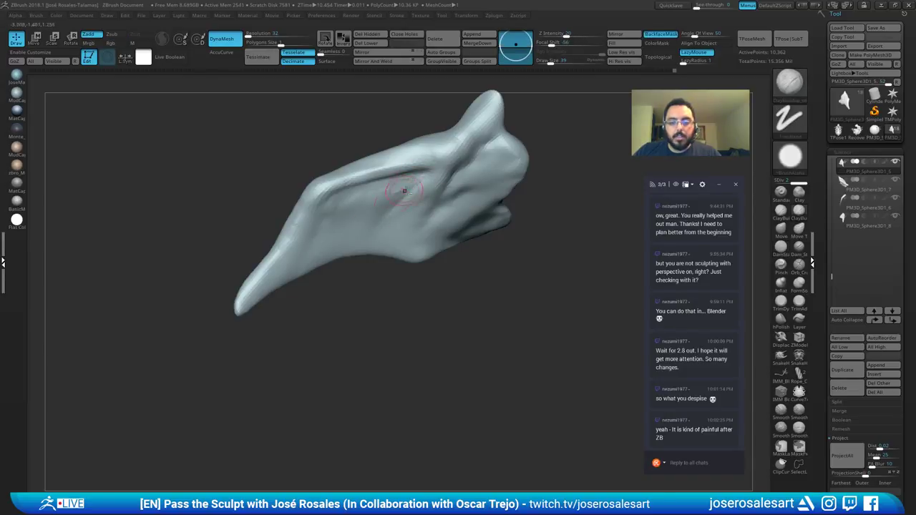
mouse_move(327, 248)
ctrl+right_down()
mouse_move(332, 186)
mouse_move(363, 211)
mouse_move(341, 223)
mouse_move(341, 182)
ctrl+right_up()
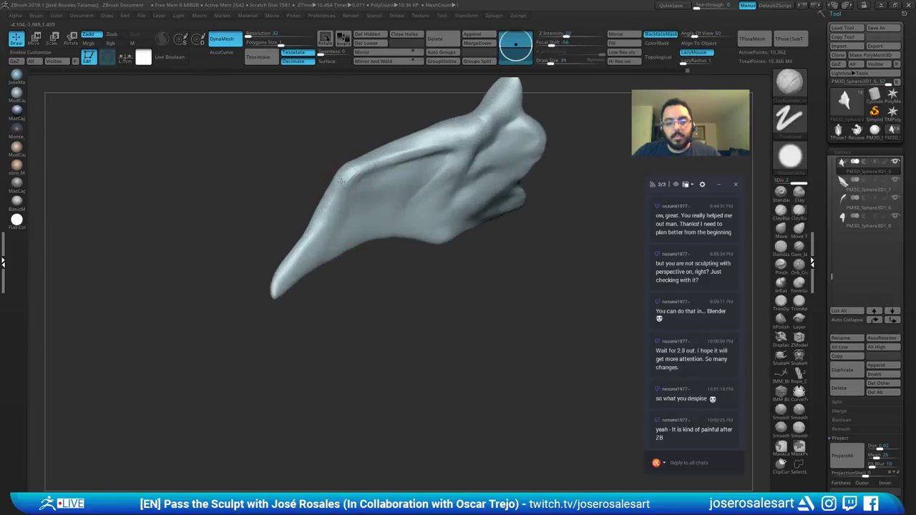
ctrl+right_drag(326, 213, 361, 125)
right_drag(352, 192, 601, 287)
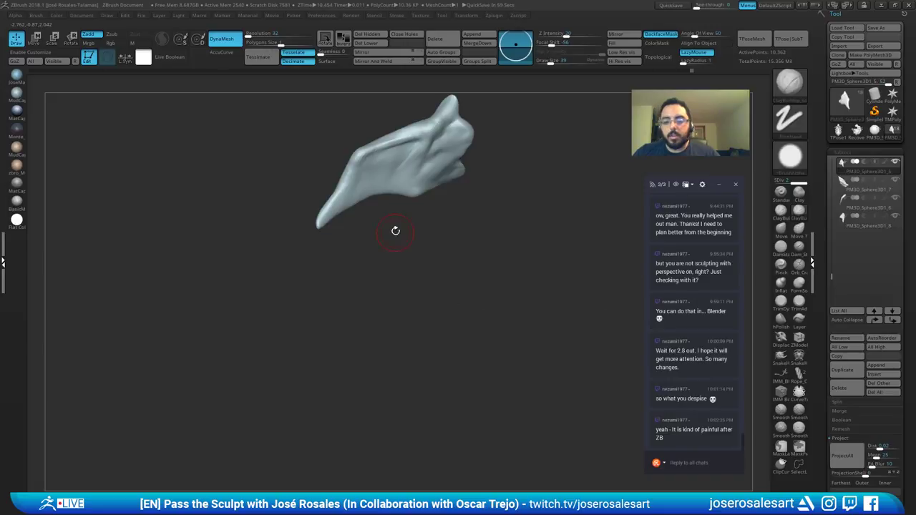
right_drag(395, 229, 435, 173)
ctrl+right_drag(435, 173, 313, 294)
Step: Bring the surrounding creature back into view and build up the fin's upper base corner with the ClayBuildup brush
key(shift+s)
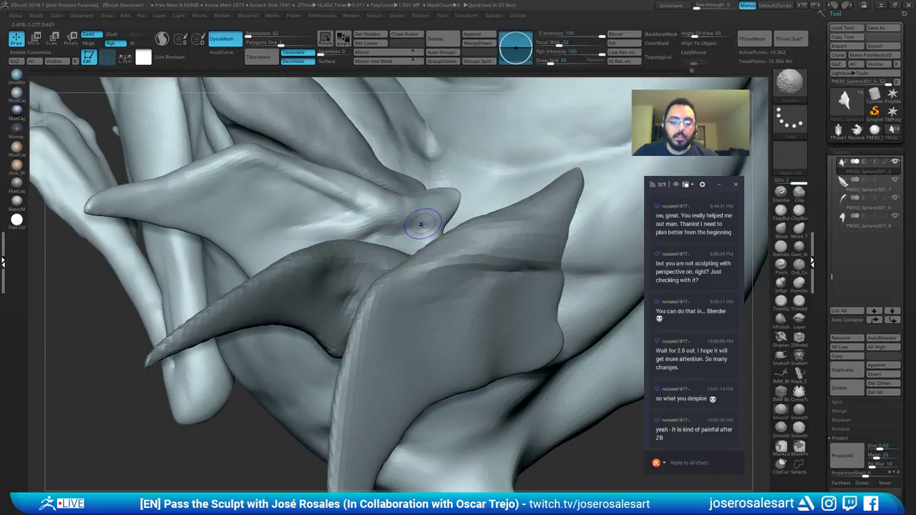
key(shift+s)
mouse_move(423, 225)
right_down()
mouse_move(418, 218)
mouse_move(437, 215)
right_up()
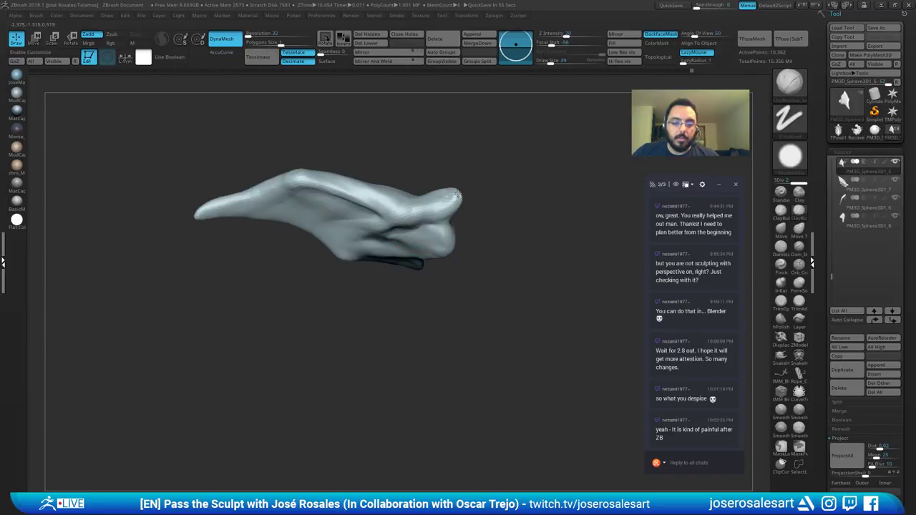
ctrl+shift+click(454, 202)
mouse_move(452, 198)
mouse_down()
mouse_move(433, 213)
mouse_move(434, 194)
mouse_up()
Step: Reshape the fin's upper base corner into a sharper point with the Move brush and smooth it
key(b)
key(m)
key(v)
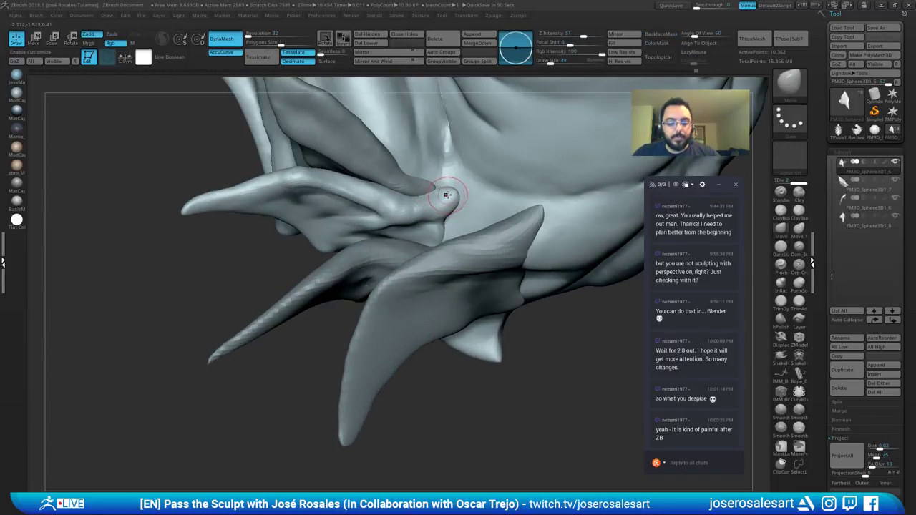
mouse_move(449, 202)
right_down()
mouse_move(454, 192)
mouse_move(437, 163)
mouse_move(459, 204)
right_up()
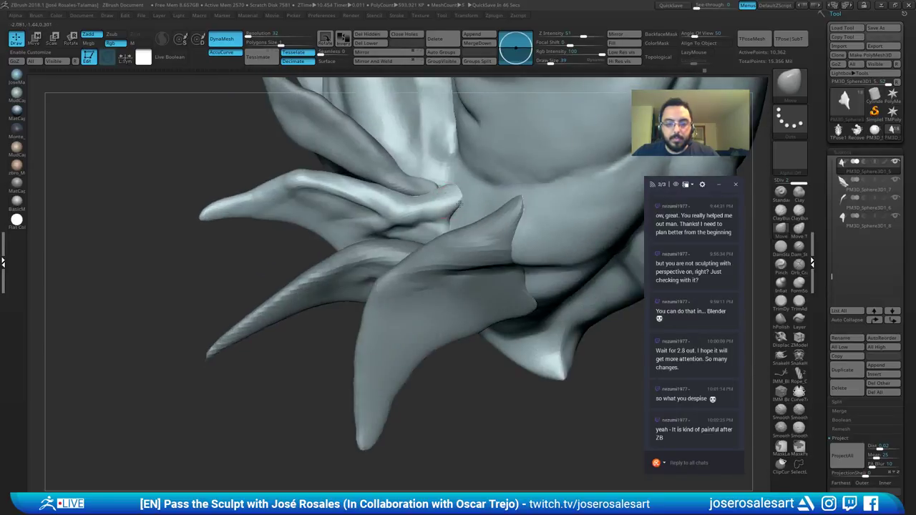
drag(473, 202, 466, 200)
right_drag(466, 200, 477, 198)
mouse_move(461, 194)
shift+mouse_down()
mouse_move(477, 199)
mouse_move(463, 197)
shift+mouse_up()
Step: Raise the ridge running from the fin's base corner with the Standard brush and smooth the corner
mouse_move(475, 202)
right_down()
mouse_move(450, 219)
mouse_move(497, 205)
mouse_move(477, 194)
right_up()
key(b)
key(s)
key(t)
mouse_move(476, 194)
mouse_down()
mouse_move(485, 193)
mouse_move(354, 221)
mouse_up()
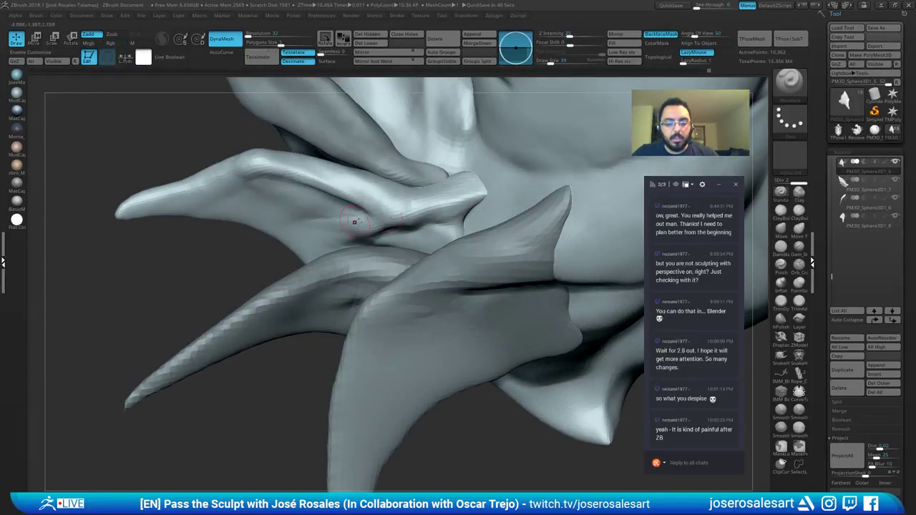
ctrl+right_drag(354, 221, 454, 195)
shift+drag(454, 195, 470, 191)
mouse_move(470, 191)
ctrl+right_down()
mouse_move(378, 219)
mouse_move(390, 189)
mouse_move(363, 231)
mouse_move(425, 255)
mouse_move(435, 241)
ctrl+right_up()
Step: Select the neighbouring upper fin and build up its broad surface with the ClayBuildup brush, enlarging the draw size to 54
alt+click(434, 232)
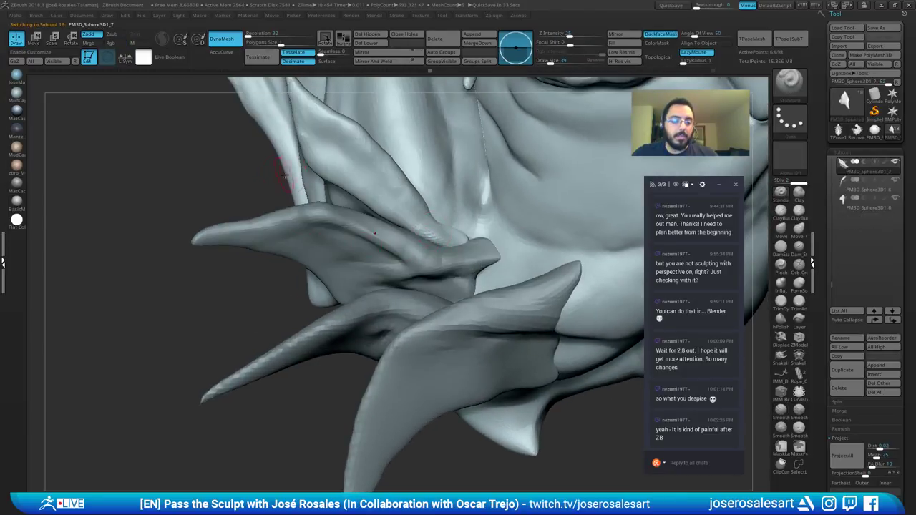
right_drag(292, 162, 338, 152)
key(b)
key(c)
key(b)
ctrl+right_drag(387, 117, 374, 177)
drag(370, 163, 368, 184)
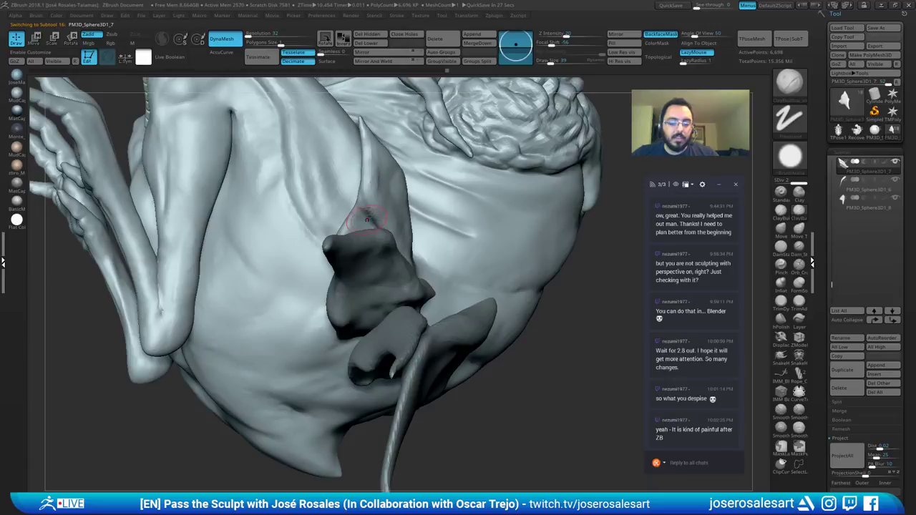
right_drag(367, 220, 348, 189)
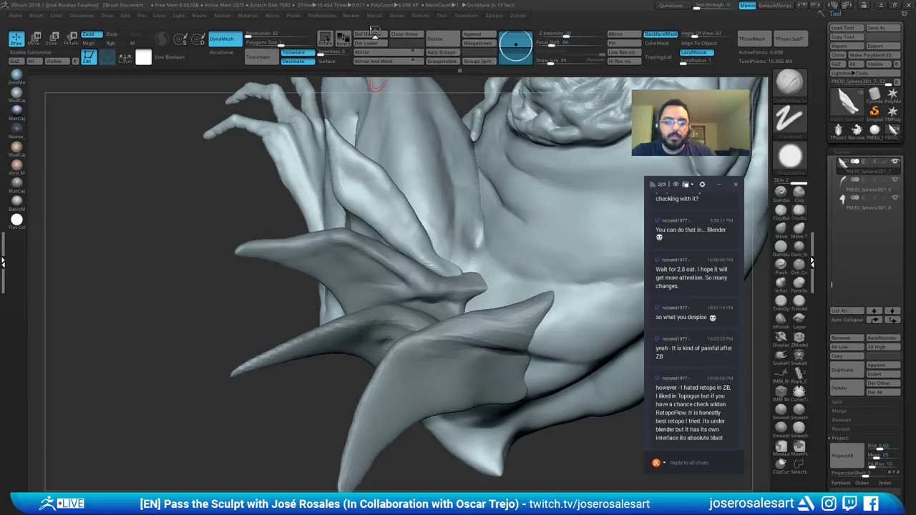
mouse_move(315, 136)
right_down()
mouse_move(360, 194)
mouse_move(348, 195)
right_up()
mouse_move(347, 195)
mouse_down()
mouse_move(357, 194)
mouse_move(369, 229)
mouse_up()
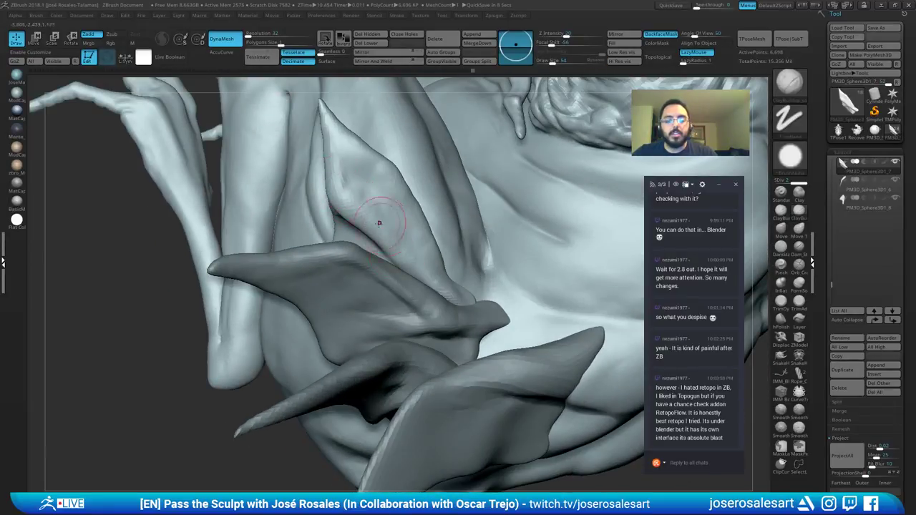
Step: Smooth the upper fin's lower edge and the surface beside it
right_drag(381, 216, 365, 193)
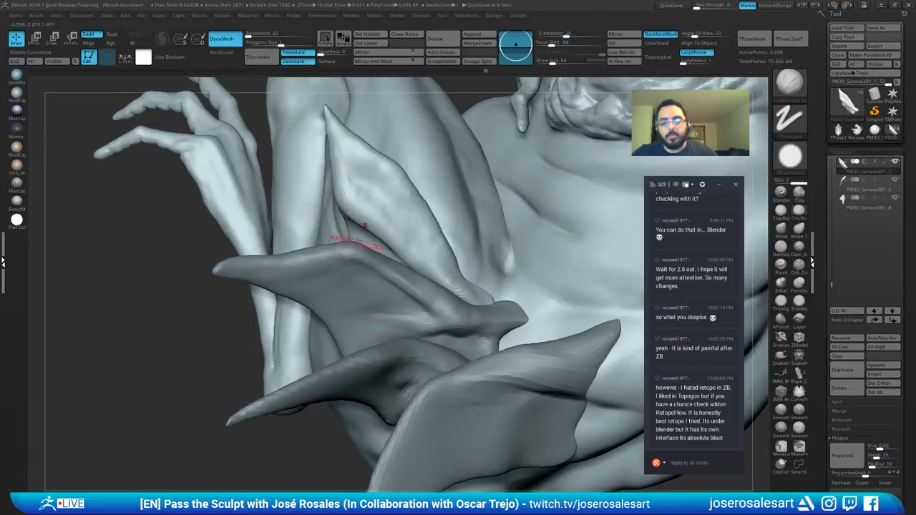
right_drag(360, 229, 368, 218)
shift+drag(368, 217, 362, 228)
right_drag(362, 228, 365, 219)
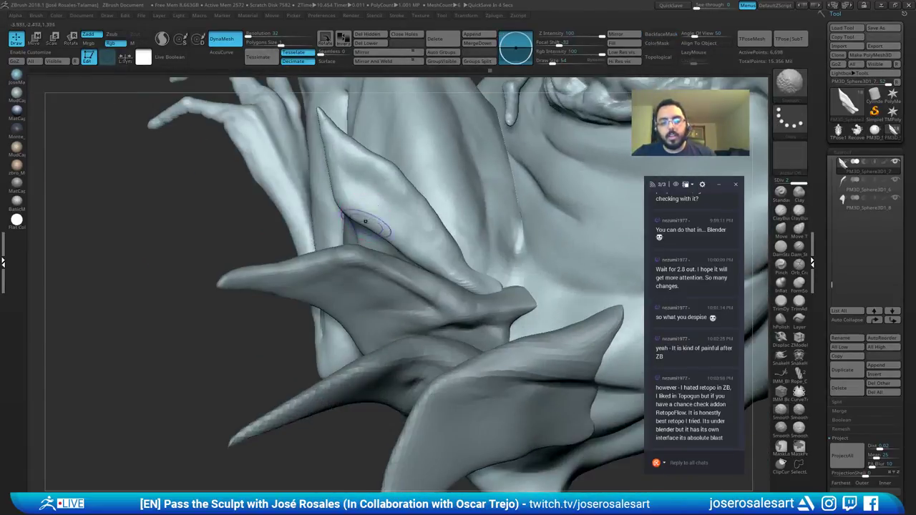
shift+drag(365, 219, 364, 204)
Step: Reselect the fin below it, reduce the draw size to 42 and build up the surface leading to its tip
mouse_move(446, 277)
right_down()
mouse_move(456, 310)
mouse_move(401, 216)
right_up()
alt+click(457, 310)
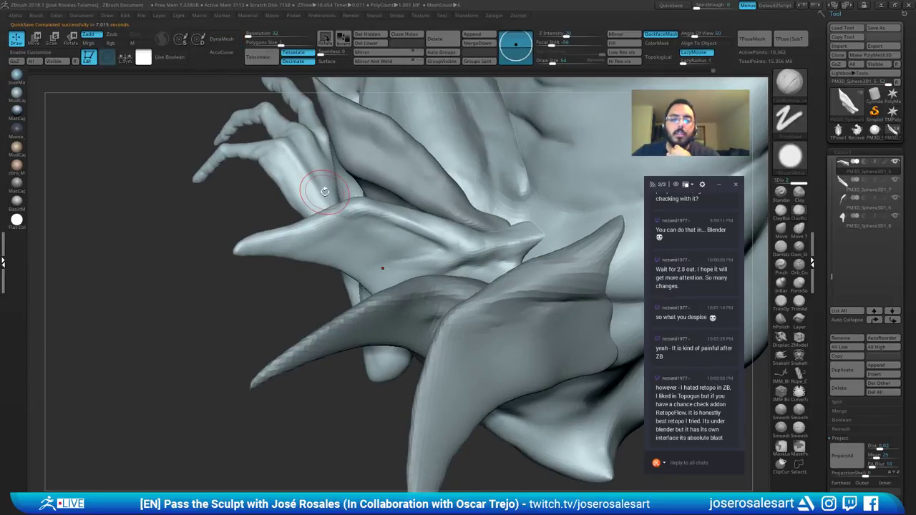
mouse_move(384, 272)
right_down()
mouse_move(452, 271)
mouse_move(322, 191)
right_up()
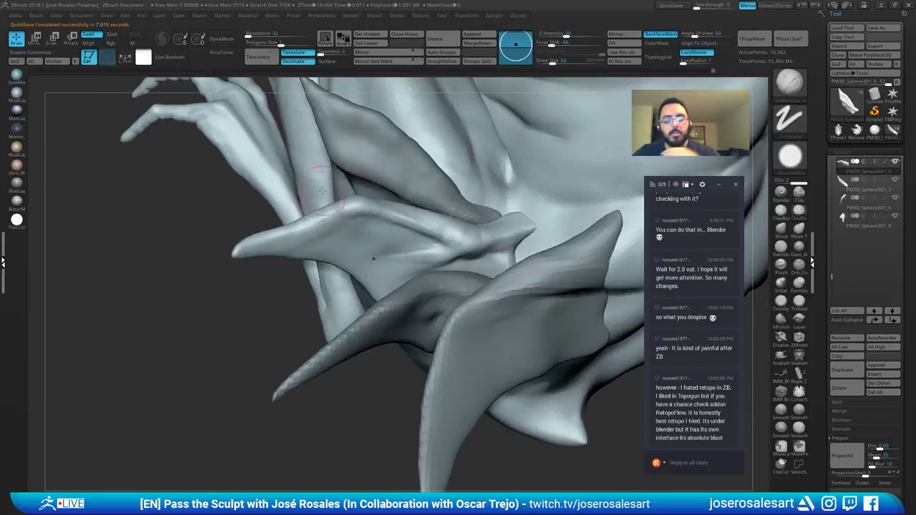
key(s)
mouse_move(335, 243)
mouse_down()
mouse_move(344, 244)
mouse_move(330, 244)
mouse_up()
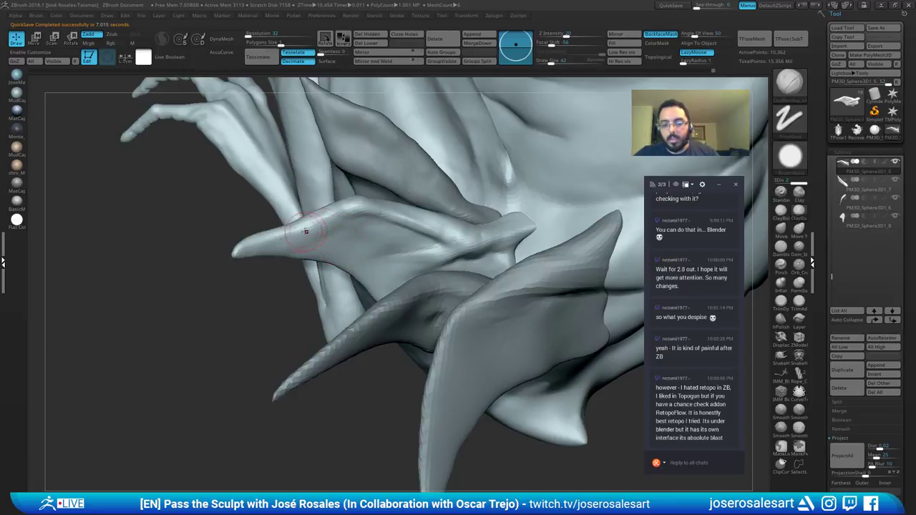
Step: Carve a crease below the fin's ridge from the bend towards the pointed tip with the DamStandard brush
key(b)
key(d)
key(s)
right_drag(328, 229, 344, 223)
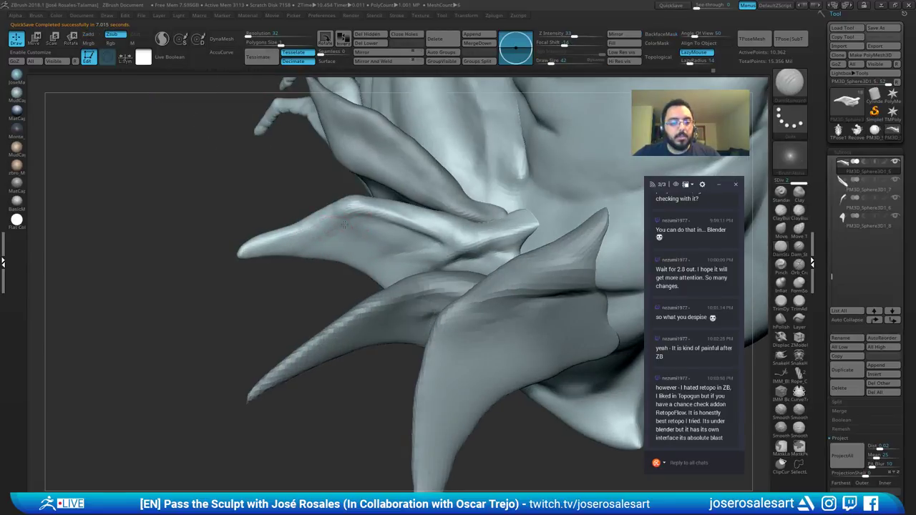
drag(345, 225, 261, 247)
drag(354, 221, 278, 239)
right_drag(278, 238, 269, 237)
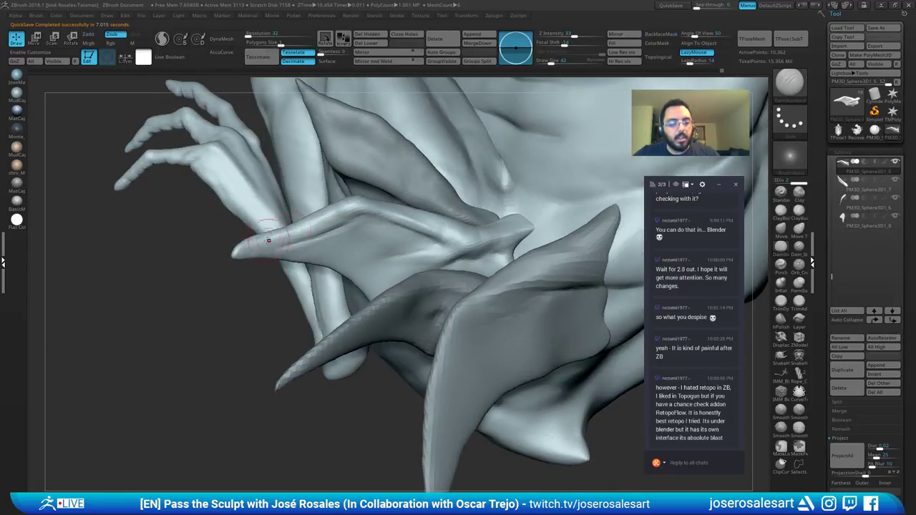
Step: Build up the fin's surface along the new crease and at the ridge's bend with the ClayBuildup brush
key(b)
key(c)
key(b)
mouse_move(285, 238)
mouse_down()
mouse_move(249, 249)
mouse_move(304, 243)
mouse_up()
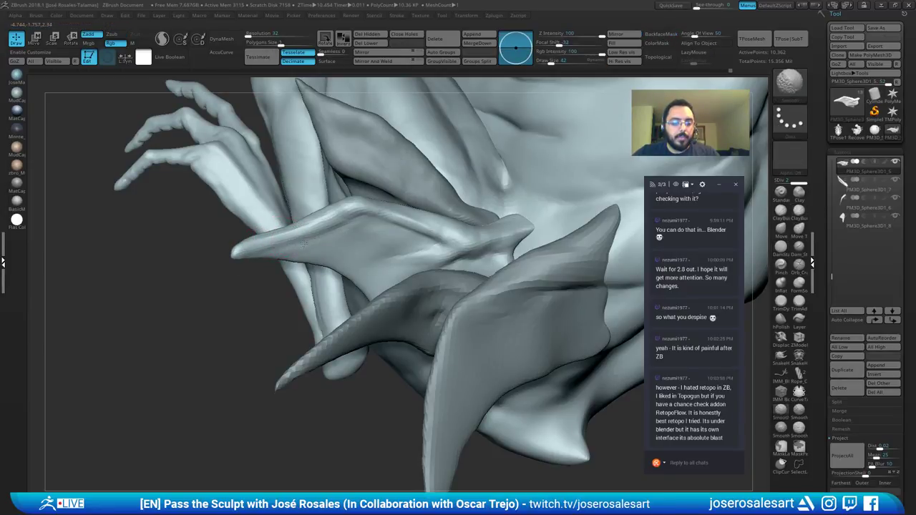
right_drag(349, 234, 335, 252)
drag(354, 210, 343, 213)
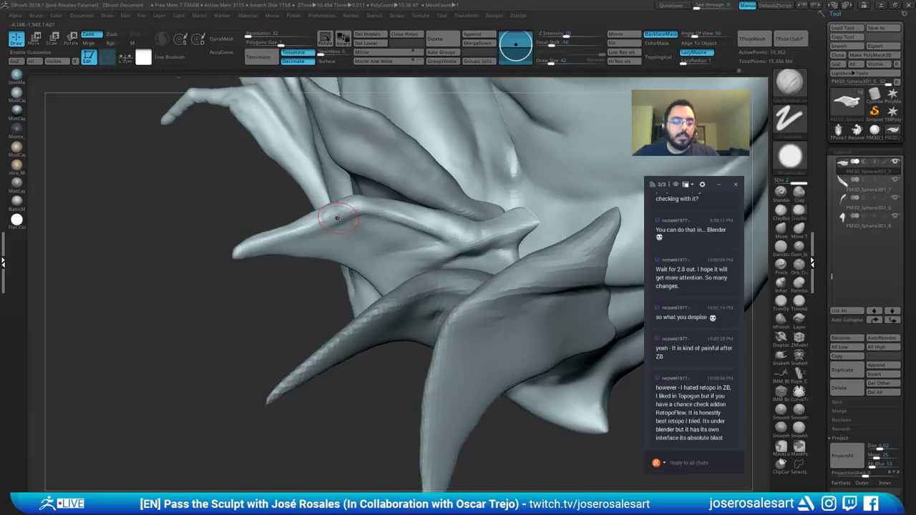
Step: Set the draw size to 45 and build up the ridge near the base of the middle fin-like spike
mouse_move(369, 210)
right_down()
mouse_move(377, 207)
mouse_move(351, 228)
mouse_move(339, 204)
mouse_move(368, 183)
right_up()
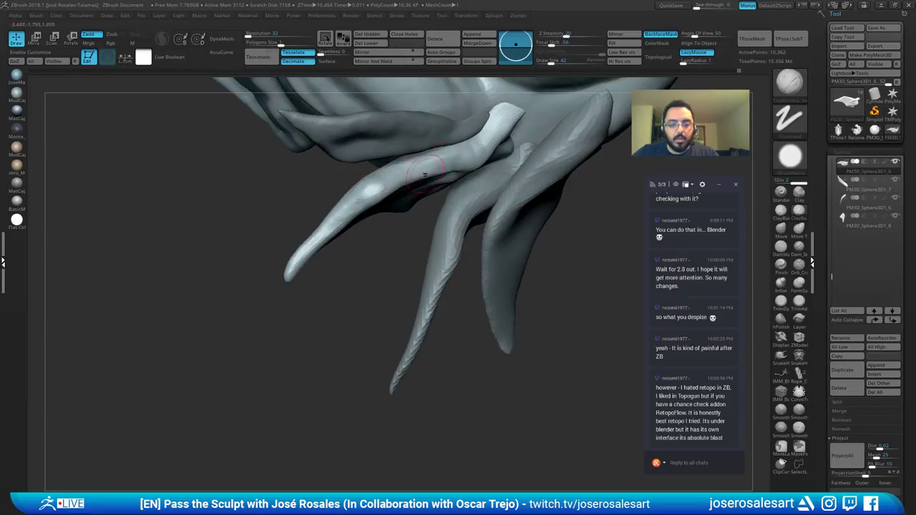
right_drag(424, 175, 421, 147)
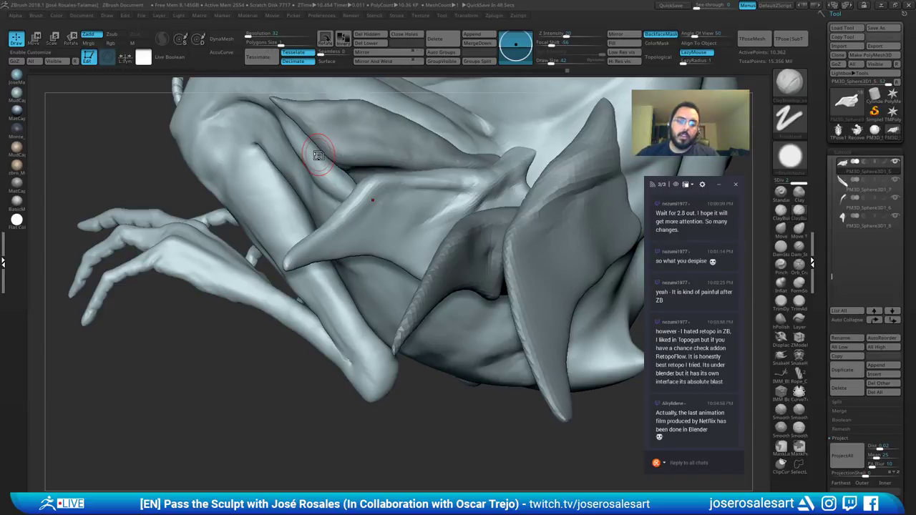
right_drag(420, 292, 358, 305)
alt+right_drag(422, 204, 386, 243)
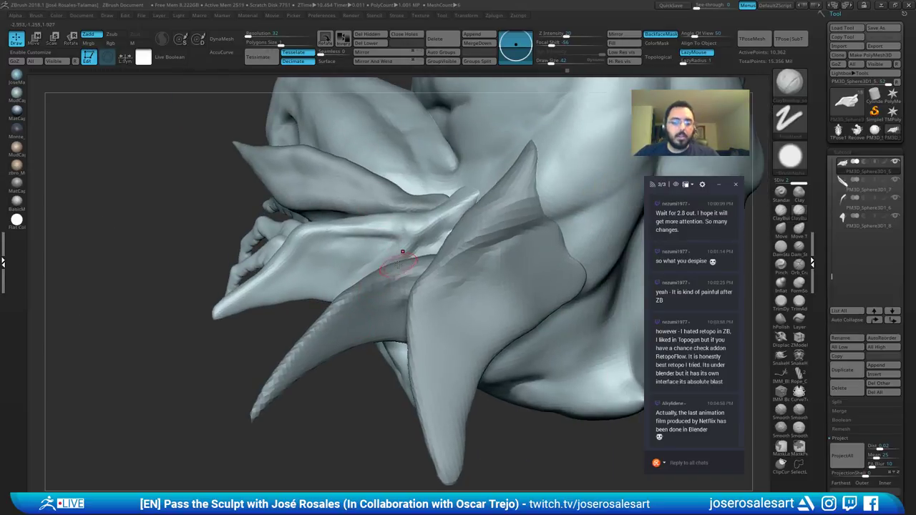
key(s)
drag(399, 246, 401, 245)
mouse_move(408, 240)
right_down()
mouse_move(394, 238)
mouse_move(435, 226)
mouse_move(418, 229)
right_up()
drag(412, 238, 428, 233)
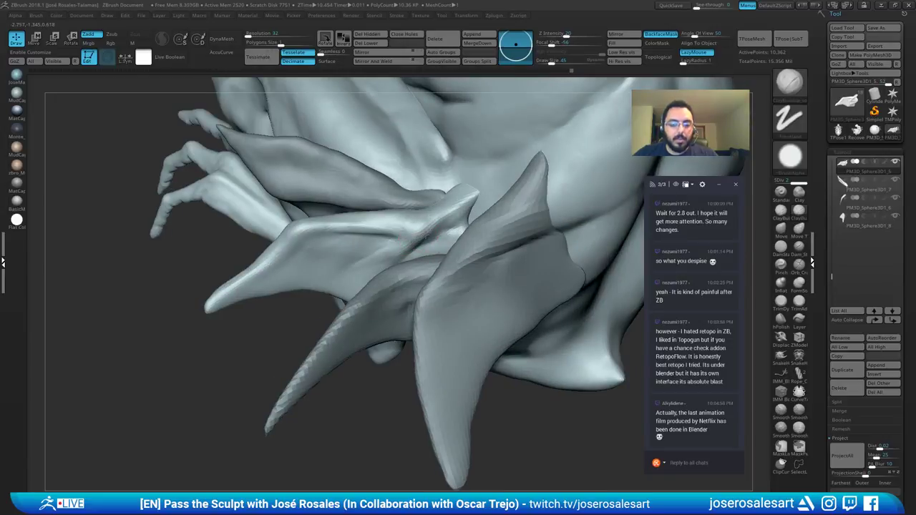
Step: Shape and smooth the crest at the spike's forked base, and isolate the spike from the rest of the creature
right_drag(432, 229, 457, 232)
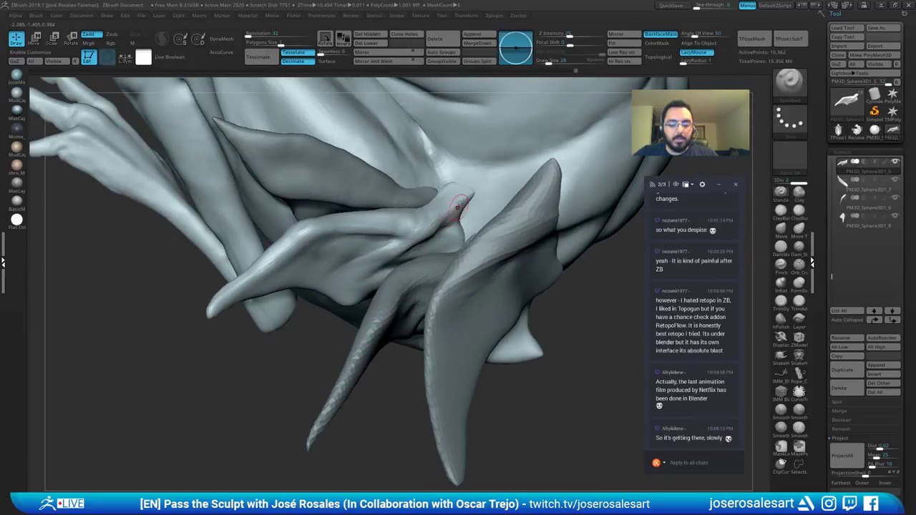
drag(453, 215, 465, 199)
right_drag(424, 228, 421, 220)
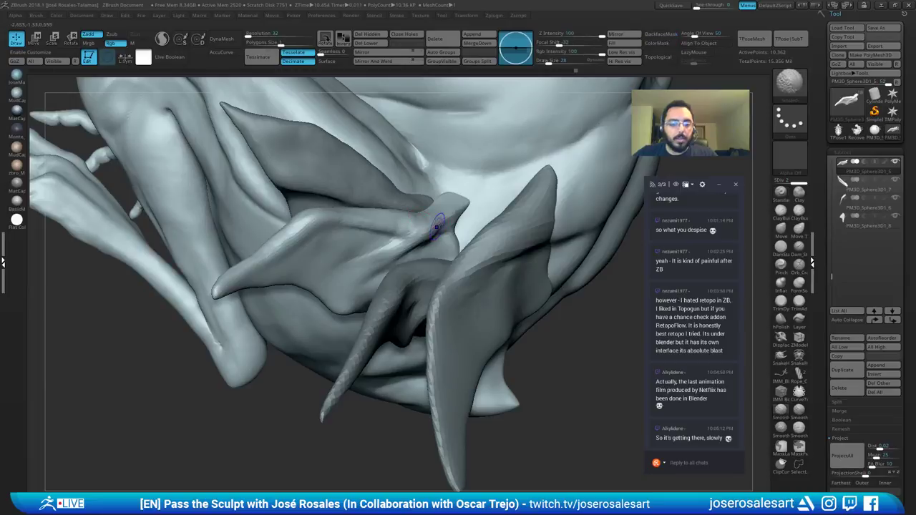
shift+drag(440, 224, 416, 245)
key(alt+s)
right_drag(460, 164, 437, 166)
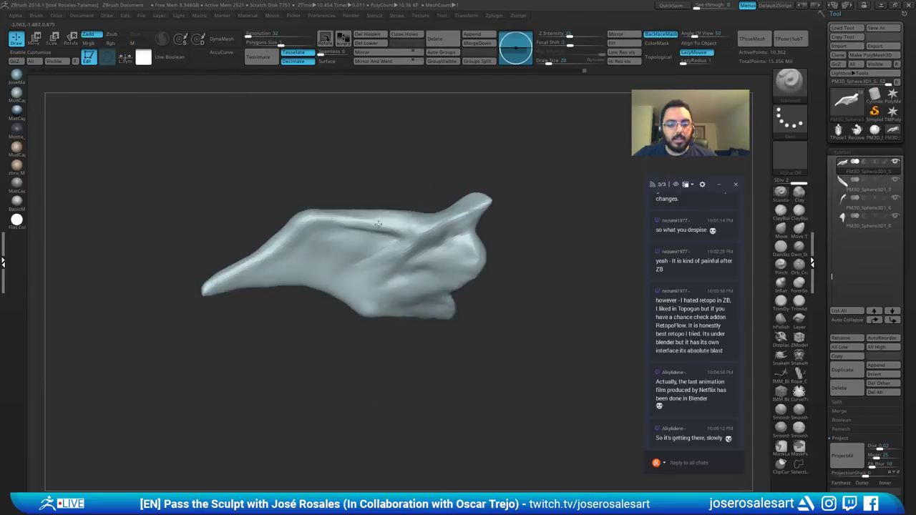
Step: Sculpt folds into the rounded lobe at the spike's base with the ClayBuildup brush and smooth the strokes
key(b)
key(c)
key(b)
ctrl+right_drag(425, 249, 454, 229)
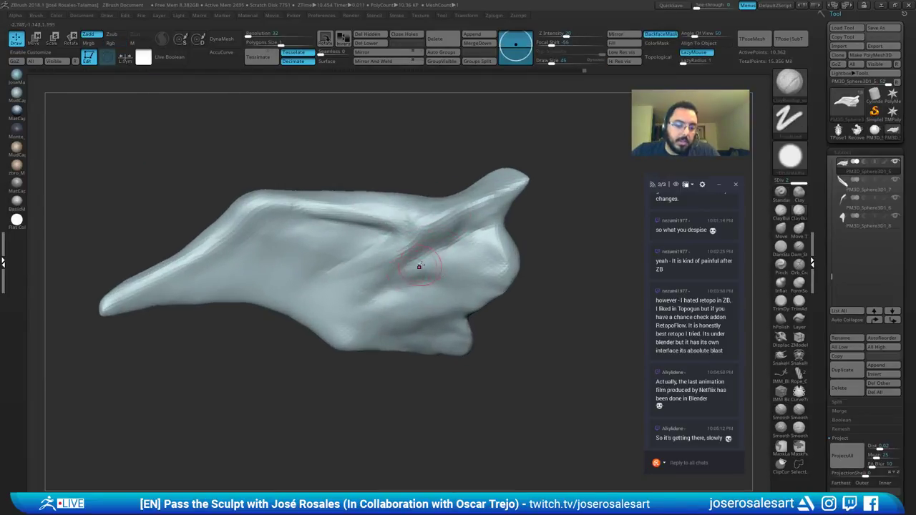
mouse_move(420, 267)
mouse_down()
mouse_move(409, 273)
mouse_move(428, 272)
mouse_up()
mouse_move(429, 273)
ctrl+right_down()
mouse_move(439, 255)
mouse_move(444, 266)
ctrl+right_up()
mouse_move(444, 266)
ctrl+right_down()
mouse_move(454, 282)
mouse_move(467, 252)
ctrl+right_up()
mouse_move(454, 258)
mouse_down()
mouse_move(466, 274)
mouse_move(492, 277)
mouse_up()
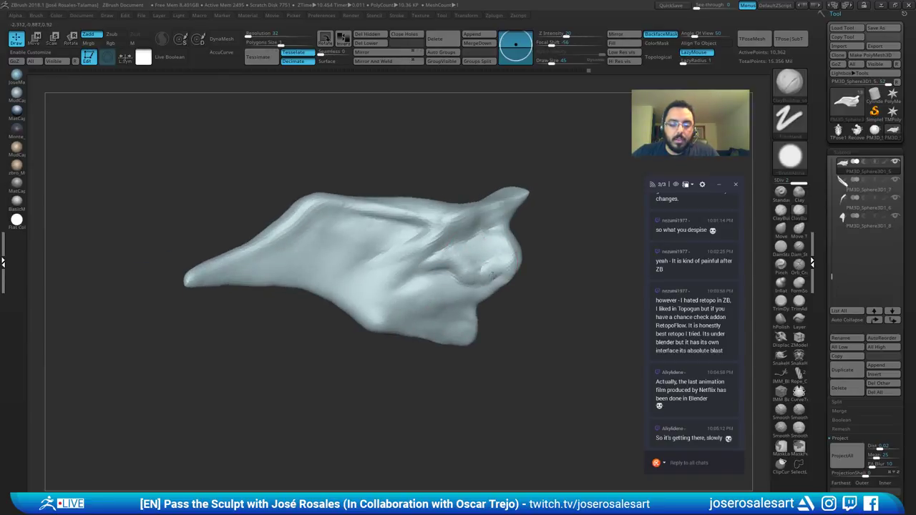
right_drag(491, 279, 479, 265)
mouse_move(479, 265)
shift+mouse_down()
mouse_move(488, 263)
mouse_move(458, 258)
shift+mouse_up()
Step: Carve creases around the base lobe and diagonally down the membrane with the DamStandard brush, softening their lower ends
key(b)
key(d)
key(s)
mouse_move(422, 240)
right_down()
mouse_move(399, 250)
mouse_move(436, 265)
mouse_move(421, 258)
right_up()
ctrl+right_drag(421, 258, 434, 270)
mouse_move(428, 268)
mouse_down()
mouse_move(447, 263)
mouse_move(489, 275)
mouse_up()
drag(435, 247, 311, 328)
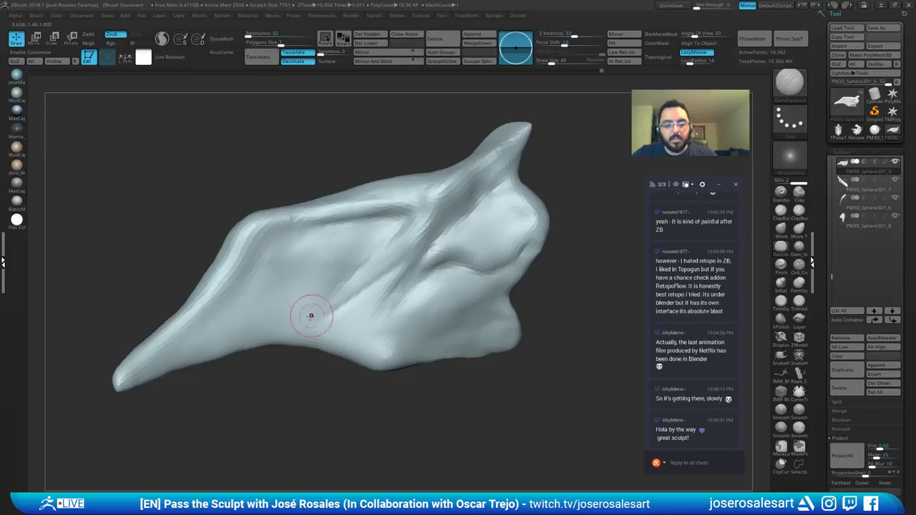
drag(386, 252, 310, 318)
shift+drag(353, 278, 309, 334)
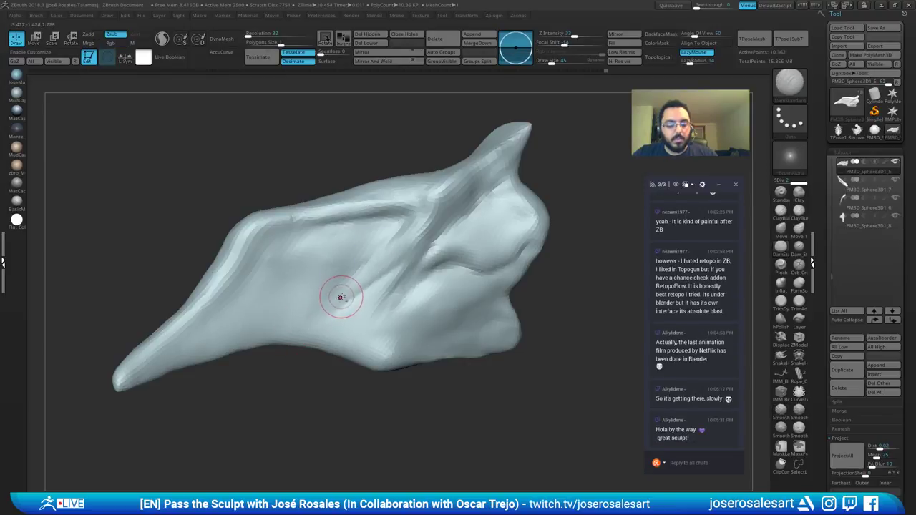
Step: Add volume with the ClayBuildup brush where the spike's upper ridge meets the fork at its base
key(b)
key(c)
key(b)
ctrl+right_drag(401, 253, 355, 248)
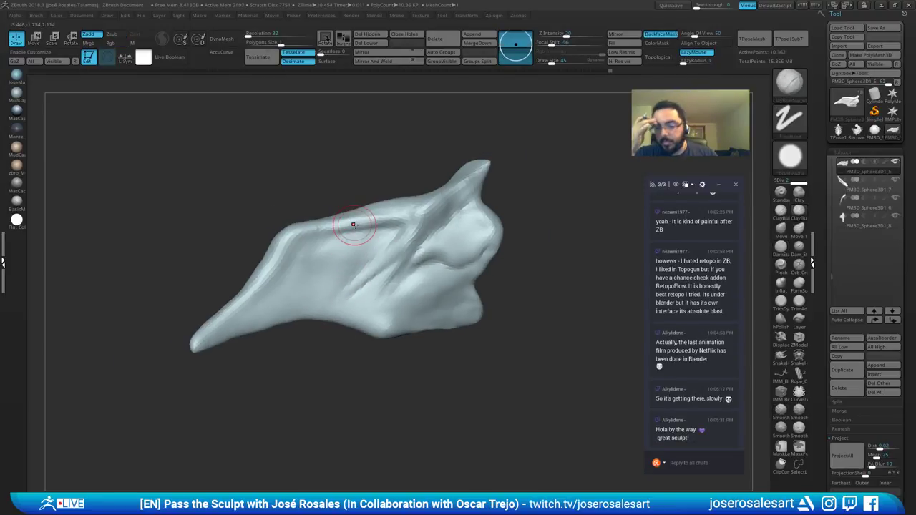
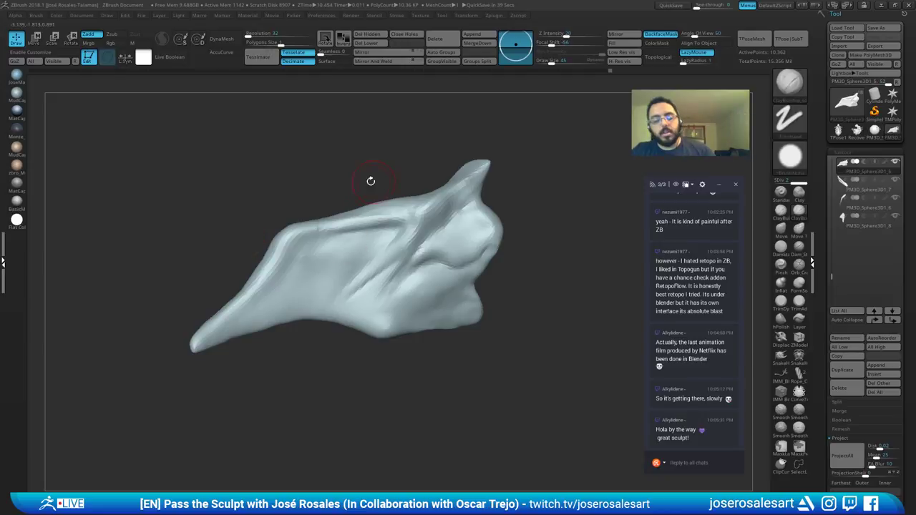
mouse_move(349, 262)
right_down()
mouse_move(360, 236)
mouse_move(351, 251)
right_up()
ctrl+right_drag(351, 251, 408, 236)
drag(445, 218, 423, 235)
ctrl+right_drag(445, 222, 419, 233)
mouse_move(419, 234)
right_down()
mouse_move(458, 183)
mouse_move(418, 206)
right_up()
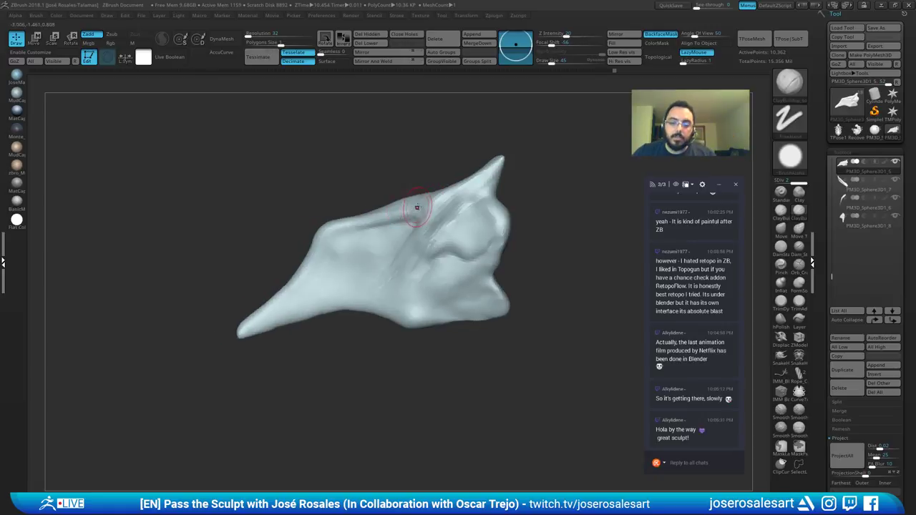
Step: Build up the spike's upper ridge from the fork down to the bend with ClayBuildup strokes
drag(423, 213, 433, 213)
ctrl+right_drag(433, 213, 421, 225)
drag(421, 225, 397, 207)
mouse_move(413, 206)
right_down()
mouse_move(420, 200)
mouse_move(381, 153)
mouse_move(389, 194)
right_up()
drag(389, 205, 336, 247)
mouse_move(270, 268)
ctrl+right_down()
mouse_move(325, 307)
mouse_move(439, 179)
ctrl+right_up()
mouse_move(448, 163)
mouse_down()
mouse_move(439, 180)
mouse_move(454, 166)
mouse_up()
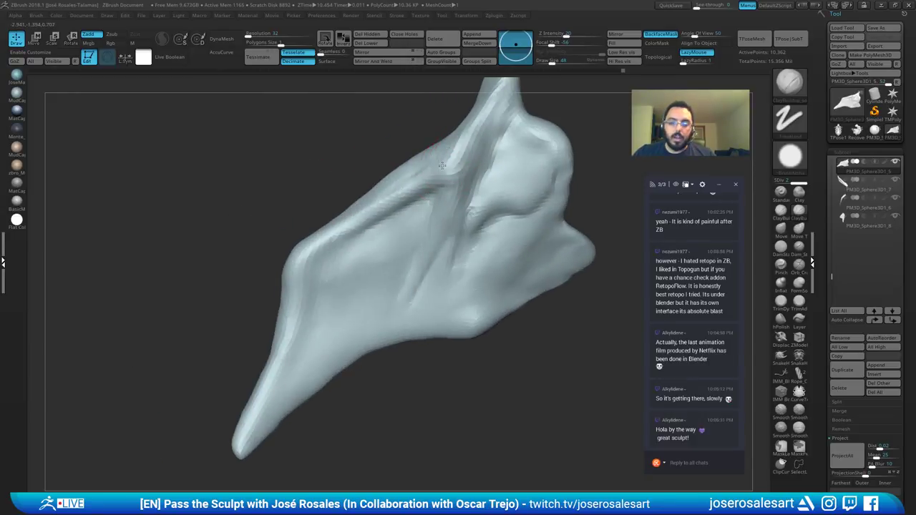
Step: Smooth the raised ridge at the fork and reinforce the upper edge of the spike beside it
mouse_move(433, 172)
right_down()
mouse_move(411, 182)
mouse_move(433, 185)
right_up()
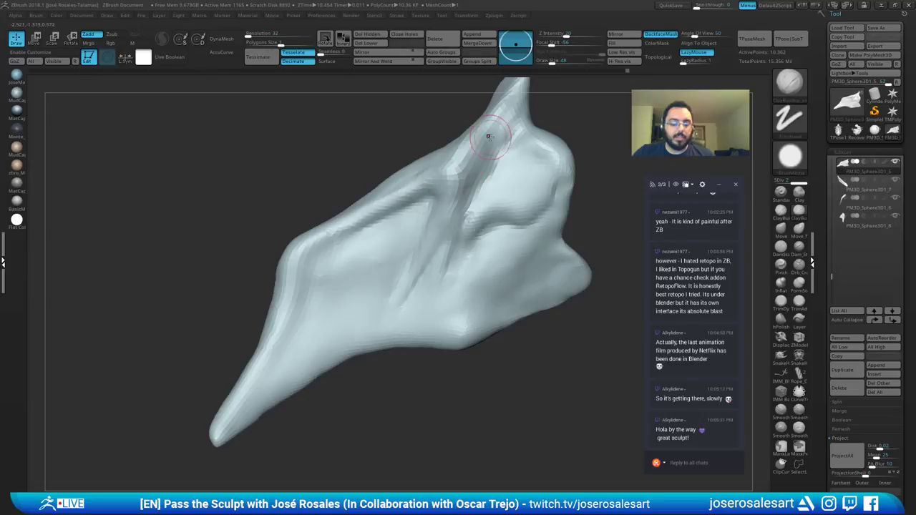
shift+drag(460, 145, 483, 184)
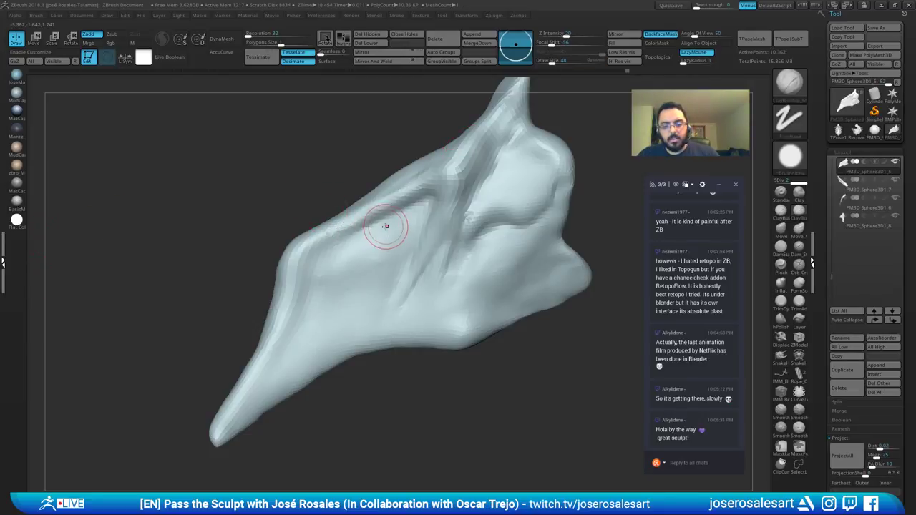
mouse_move(387, 227)
right_down()
mouse_move(429, 184)
mouse_move(393, 236)
mouse_move(420, 194)
right_up()
drag(389, 208, 369, 236)
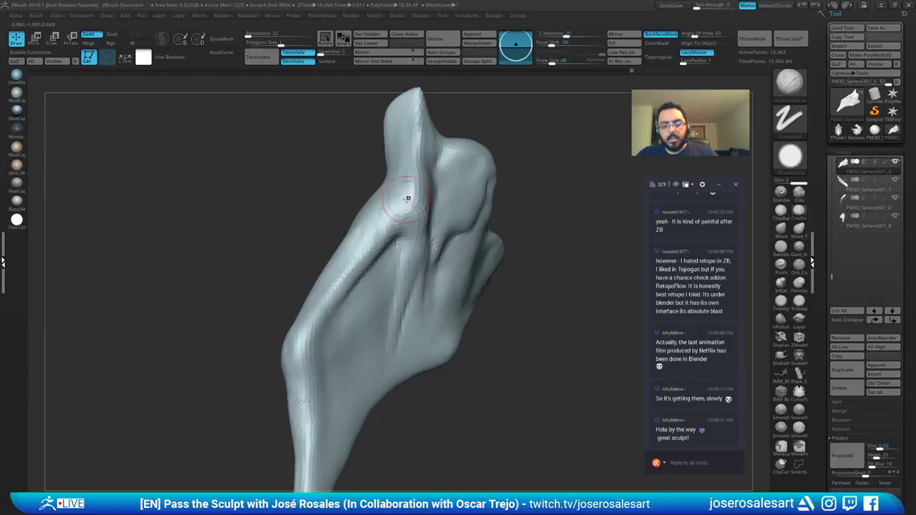
Step: Cut back the bend in the spike's outer edge with the Standard and ClayBuildup brushes at draw size 45
mouse_move(407, 199)
right_down()
mouse_move(401, 204)
mouse_move(421, 208)
right_up()
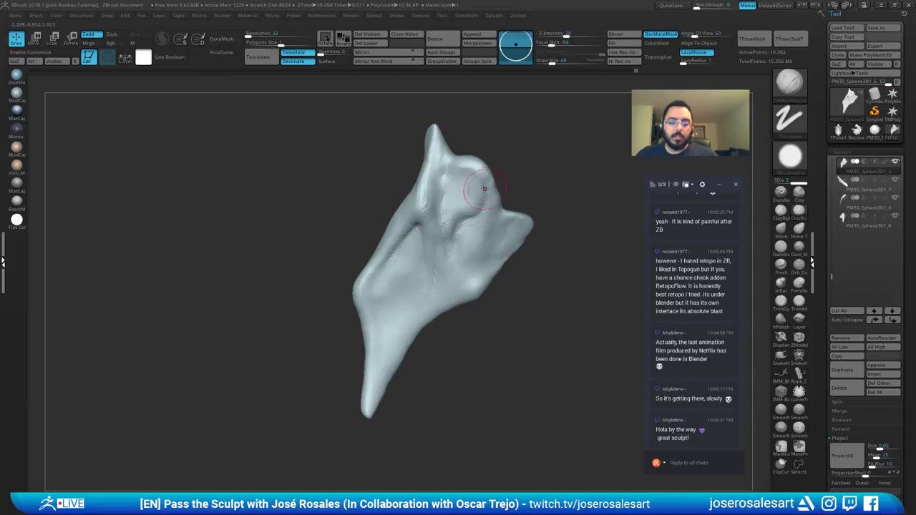
ctrl+right_drag(405, 201, 411, 283)
mouse_move(511, 275)
alt+right_down()
mouse_move(472, 236)
mouse_move(454, 192)
mouse_move(463, 198)
alt+right_up()
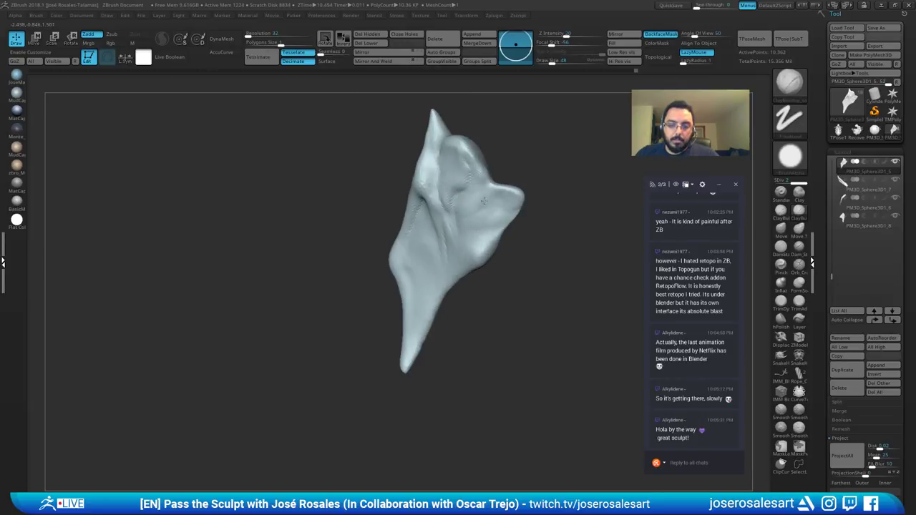
mouse_move(459, 245)
right_down()
mouse_move(479, 227)
mouse_move(372, 265)
mouse_move(394, 222)
mouse_move(332, 200)
right_up()
key(b)
key(s)
key(t)
key(s)
click(370, 216)
alt+drag(358, 201, 357, 213)
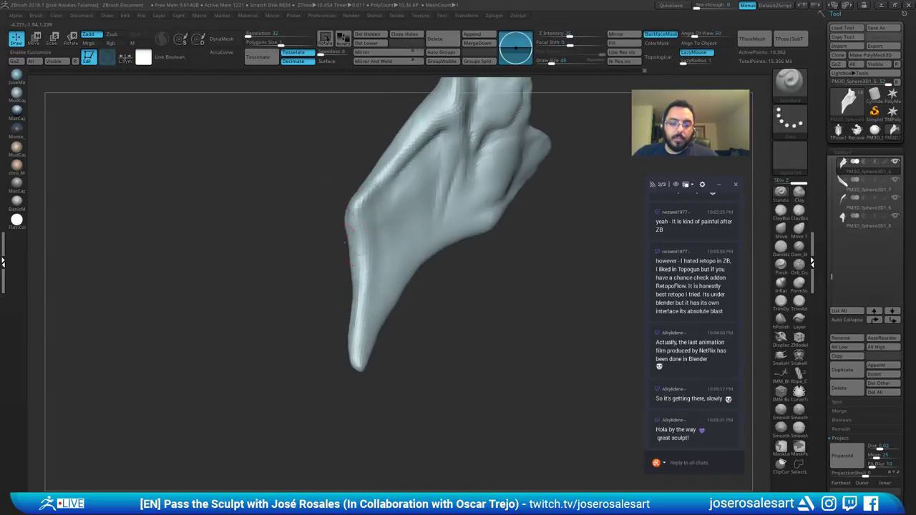
mouse_move(353, 207)
right_down()
mouse_move(333, 199)
mouse_move(344, 189)
mouse_move(352, 203)
right_up()
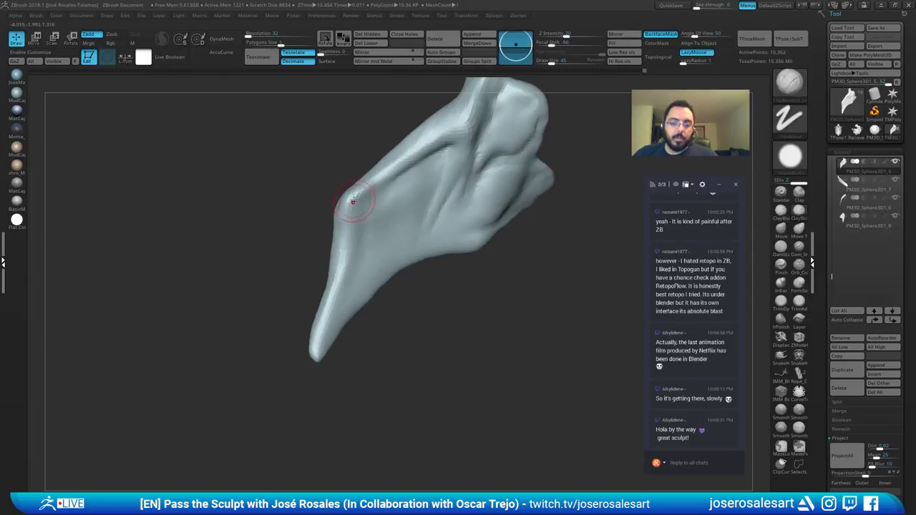
alt+drag(367, 189, 388, 179)
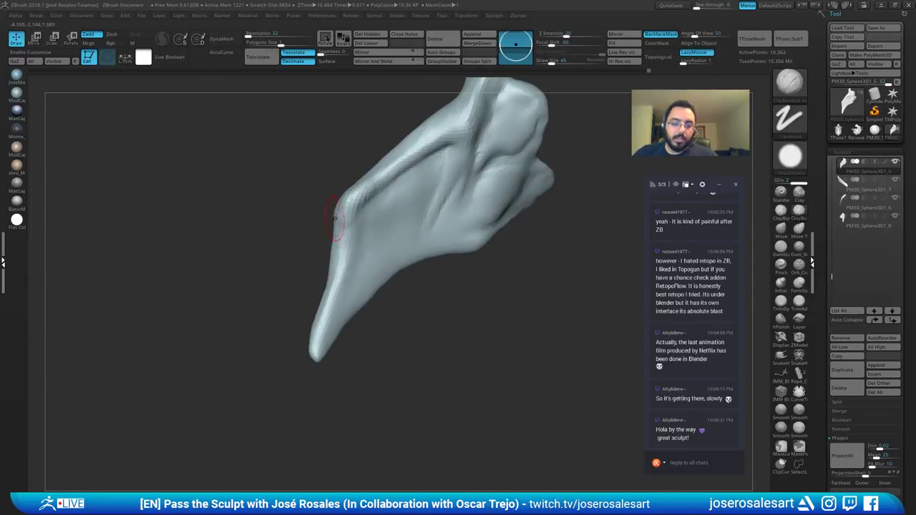
Step: Examine the spike's bend, tapered tip and membrane from several angles
right_drag(356, 216, 345, 208)
mouse_move(327, 238)
right_down()
mouse_move(328, 276)
mouse_move(344, 262)
right_up()
mouse_move(240, 329)
right_down()
mouse_move(349, 229)
mouse_move(350, 263)
right_up()
right_drag(350, 263, 346, 271)
ctrl+right_drag(356, 199, 418, 237)
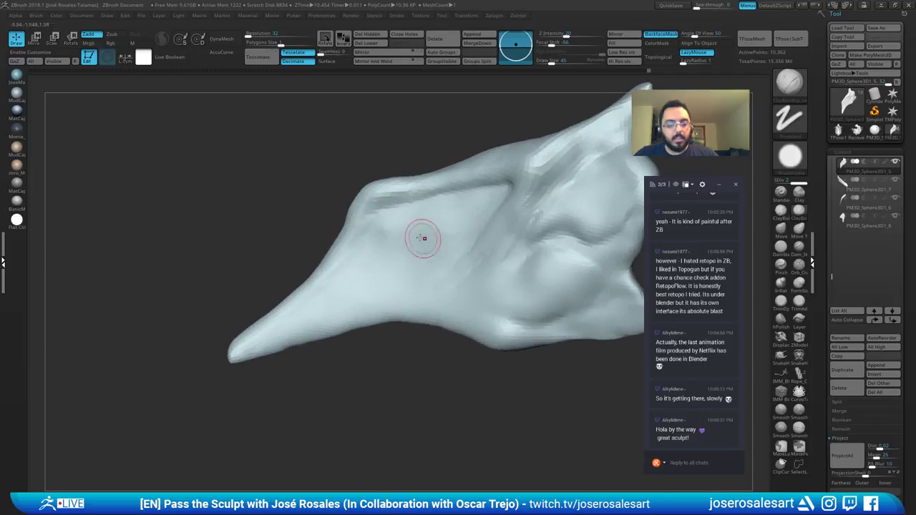
mouse_move(365, 207)
right_down()
mouse_move(358, 222)
mouse_move(385, 204)
right_up()
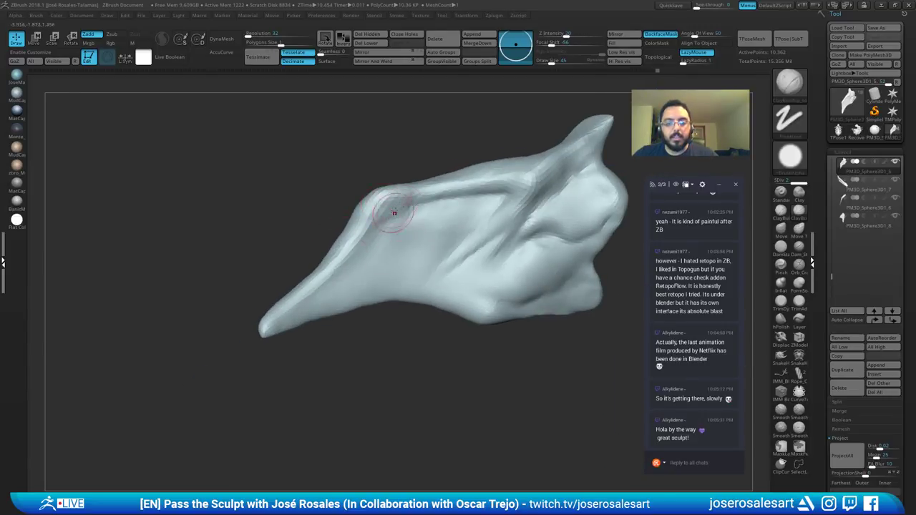
alt+right_drag(379, 242, 354, 244)
ctrl+right_drag(354, 244, 397, 214)
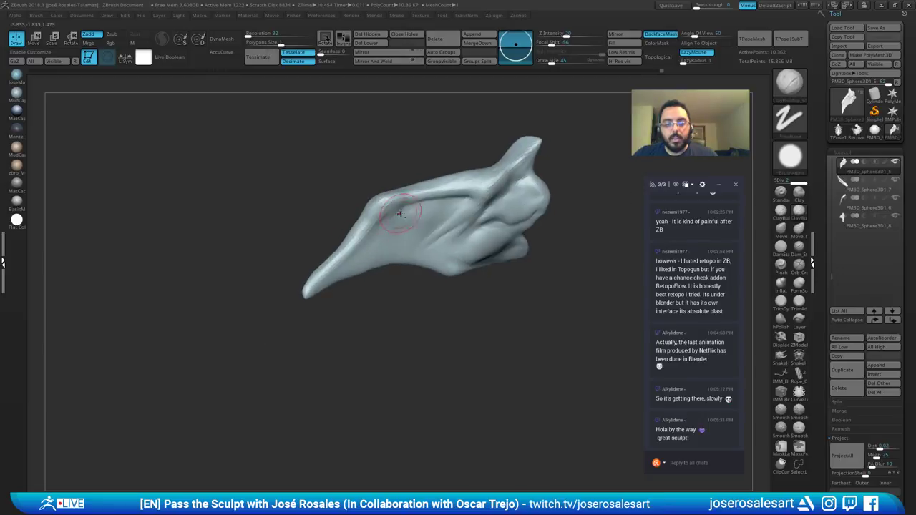
right_drag(361, 252, 371, 232)
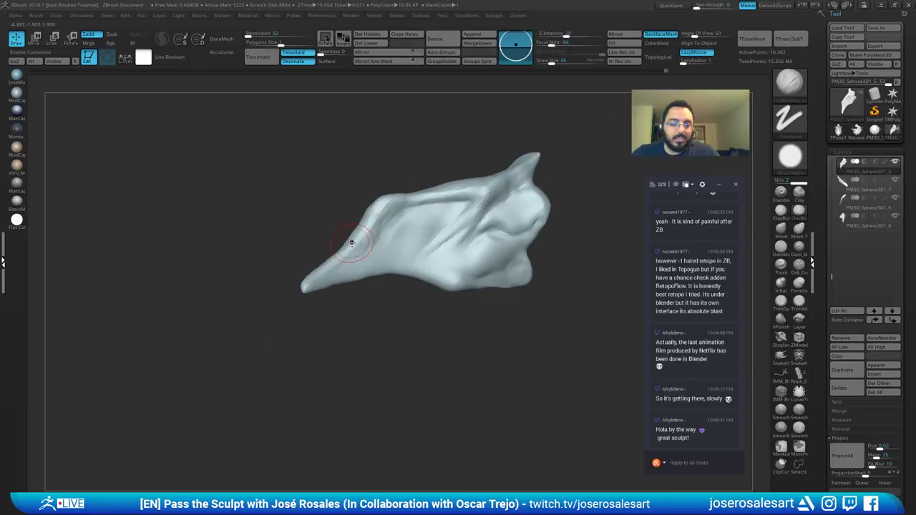
Step: Smooth the outer edge between the spike's bend and tip, and add a clay stroke over the bend
shift+drag(352, 243, 354, 256)
mouse_move(390, 294)
right_down()
mouse_move(409, 280)
mouse_move(386, 304)
right_up()
right_drag(368, 237, 372, 214)
drag(378, 197, 365, 222)
mouse_move(364, 221)
ctrl+right_down()
mouse_move(287, 239)
mouse_move(299, 246)
mouse_move(287, 270)
mouse_move(307, 242)
ctrl+right_up()
mouse_move(374, 266)
alt+right_down()
mouse_move(320, 250)
mouse_move(299, 231)
mouse_move(295, 248)
mouse_move(284, 230)
alt+right_up()
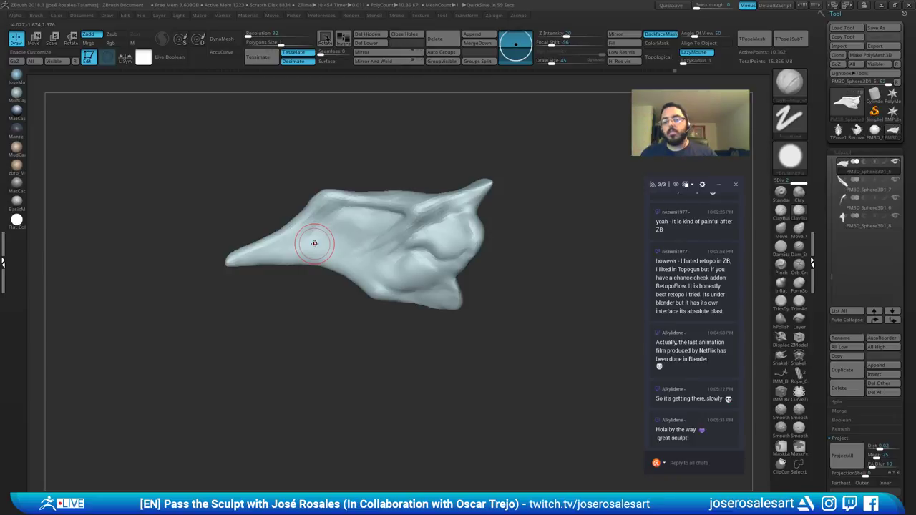
Step: Enlarge the draw size to 182 and adjust the spike's tapered tip with the Move brush
ctrl+right_drag(278, 235, 283, 259)
key(b)
key(d)
key(s)
key(s)
drag(294, 248, 304, 249)
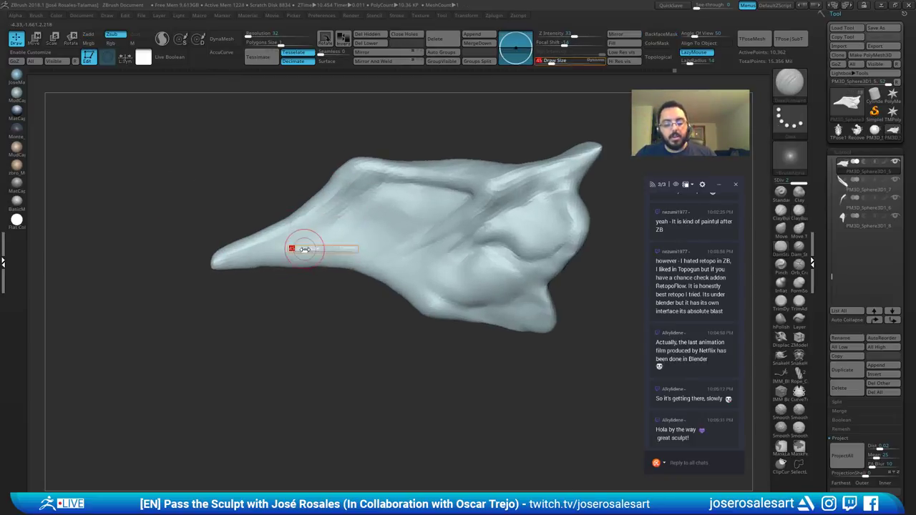
mouse_move(315, 236)
ctrl+right_down()
mouse_move(324, 255)
mouse_move(260, 242)
ctrl+right_up()
key(bracketright)
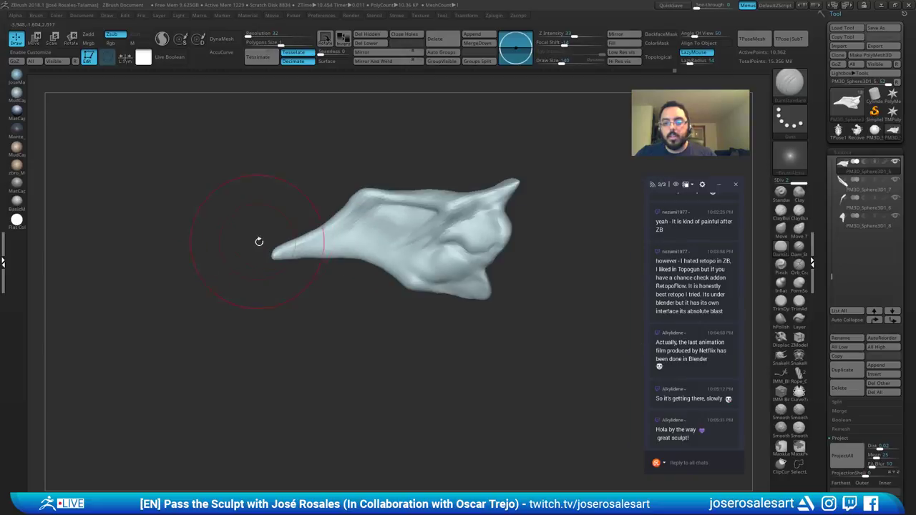
key(bracketright)
mouse_move(284, 252)
mouse_down()
mouse_move(273, 257)
mouse_move(301, 257)
mouse_up()
key(b)
key(m)
key(v)
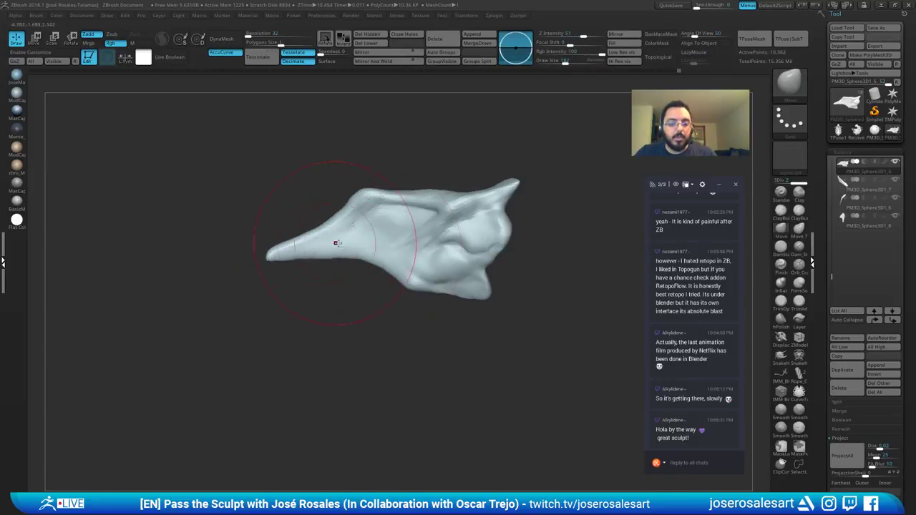
Step: Select the neighbouring lower spike, PM3D_Sphere3D1_6, and start shaping its base with the ClayBuildup brush at draw size 81
mouse_move(415, 253)
ctrl+right_down()
mouse_move(348, 233)
mouse_move(374, 270)
ctrl+right_up()
alt+click(472, 219)
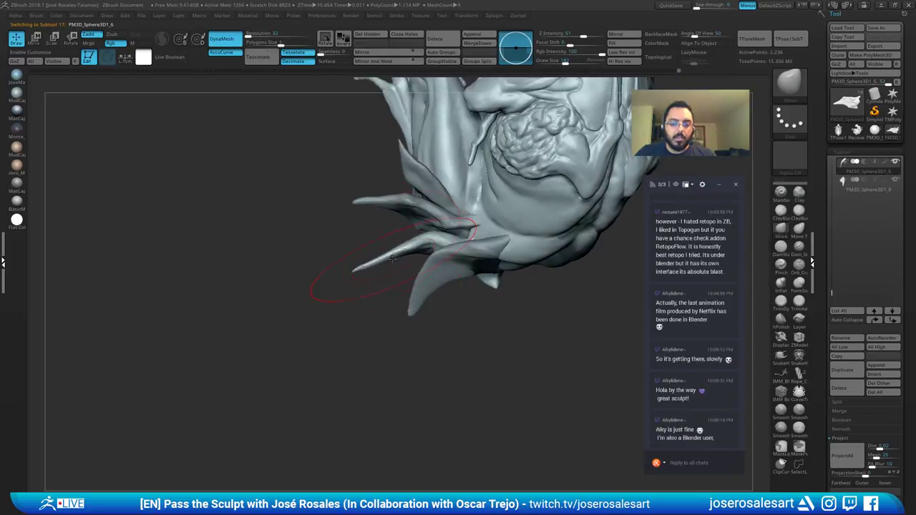
mouse_move(471, 225)
ctrl+right_down()
mouse_move(423, 298)
mouse_move(401, 276)
mouse_move(494, 202)
mouse_move(427, 217)
mouse_move(452, 235)
ctrl+right_up()
key(b)
key(c)
key(b)
key(s)
key(shift+s)
key(s)
drag(454, 237, 440, 236)
mouse_move(440, 233)
right_down()
mouse_move(436, 198)
mouse_move(421, 205)
mouse_move(430, 212)
right_up()
mouse_move(430, 212)
mouse_down()
mouse_move(425, 205)
mouse_move(466, 206)
mouse_move(431, 212)
mouse_up()
mouse_move(422, 192)
right_down()
mouse_move(401, 171)
mouse_move(400, 189)
mouse_move(475, 194)
right_up()
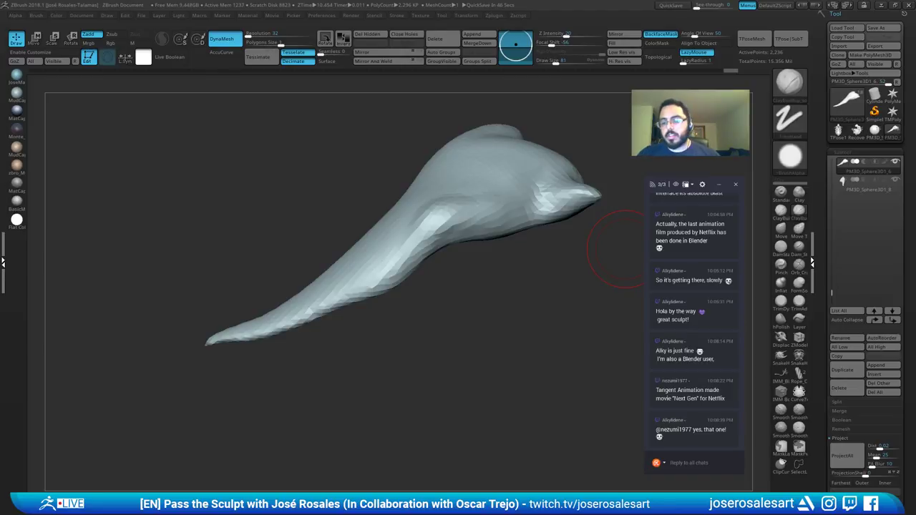
Step: Build up the lower spike's base and outer ridge with clay strokes, and smooth the shaft between passes
mouse_move(384, 284)
right_down()
mouse_move(393, 216)
mouse_move(392, 251)
mouse_move(412, 232)
mouse_move(390, 233)
mouse_move(405, 237)
mouse_move(384, 266)
right_up()
mouse_move(429, 216)
right_down()
mouse_move(445, 200)
mouse_move(440, 172)
mouse_move(449, 202)
mouse_move(469, 192)
mouse_move(432, 209)
mouse_move(377, 212)
mouse_move(381, 220)
right_up()
mouse_move(371, 237)
mouse_down()
mouse_move(391, 206)
mouse_move(417, 192)
mouse_up()
right_drag(417, 192, 380, 194)
shift+drag(381, 194, 355, 276)
right_drag(355, 277, 387, 229)
shift+drag(387, 229, 380, 262)
right_drag(380, 262, 493, 184)
right_drag(352, 297, 363, 289)
Step: Subdivide the lower spike's mesh once and continue refining its surface with the ClayBuildup brush
ctrl+right_drag(363, 290, 366, 246)
key(ctrl+d)
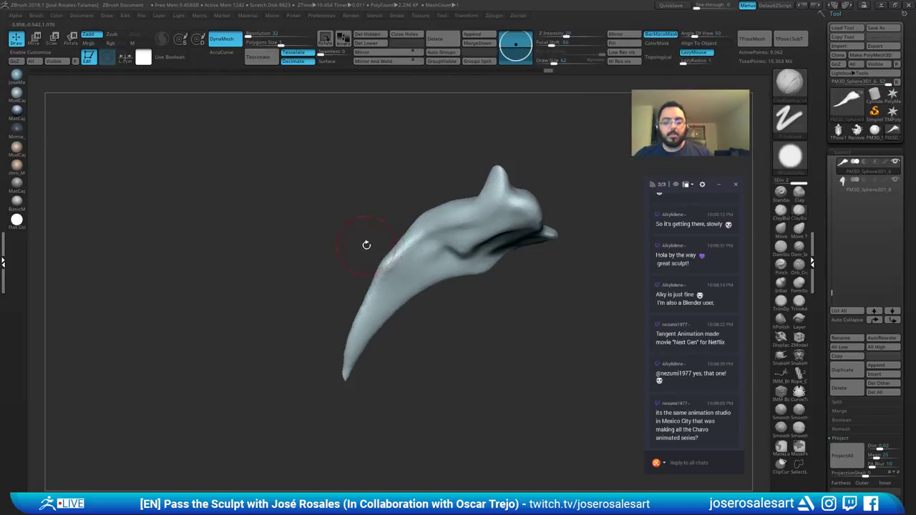
mouse_move(374, 238)
mouse_down()
mouse_move(393, 205)
mouse_move(348, 209)
mouse_up()
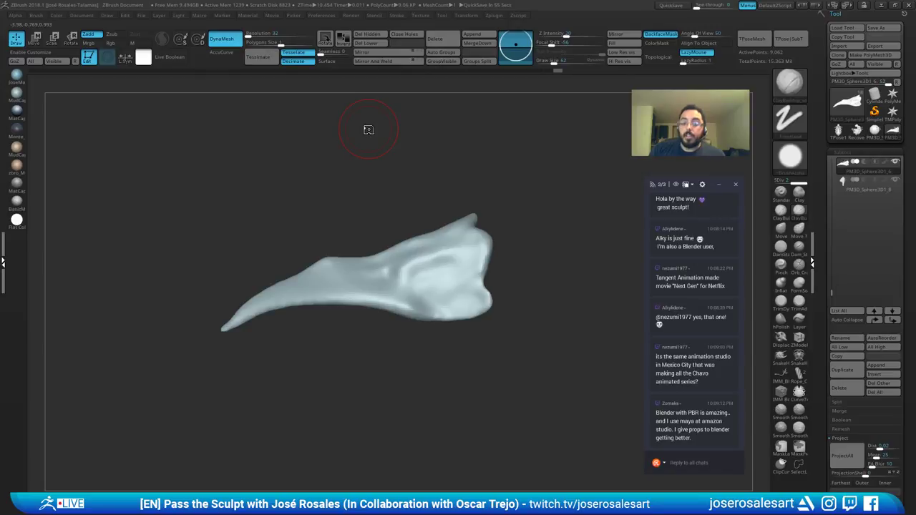
Step: Examine the lower spike from several angles, both isolated and together with the whole creature
right_drag(395, 167, 393, 290)
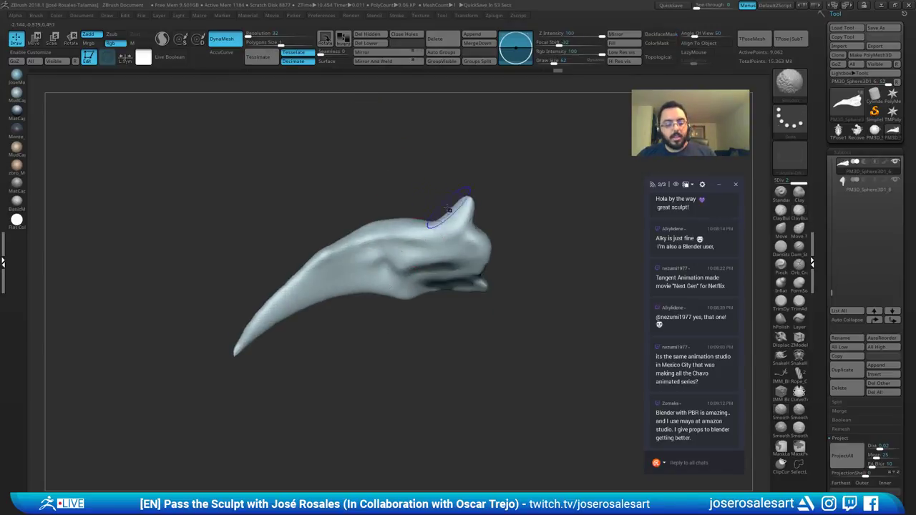
key(shift+s)
right_drag(454, 241, 411, 285)
key(shift+s)
key(shift+s)
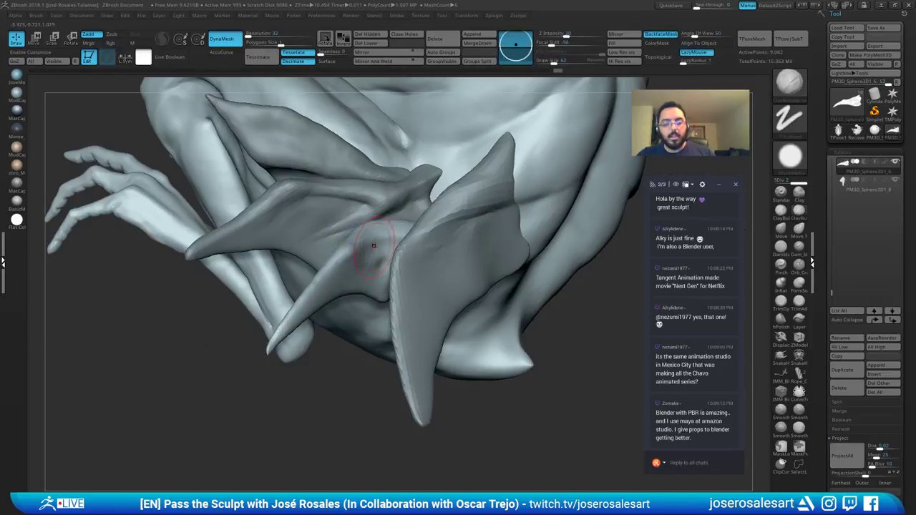
mouse_move(373, 257)
right_down()
mouse_move(371, 267)
mouse_move(400, 251)
mouse_move(390, 234)
mouse_move(352, 233)
mouse_move(372, 256)
right_up()
key(shift+s)
key(shift+s)
key(shift+s)
Step: Carve a crease along the middle of the spike's shaft with the DamStandard brush at draw size 51
key(b)
key(d)
key(s)
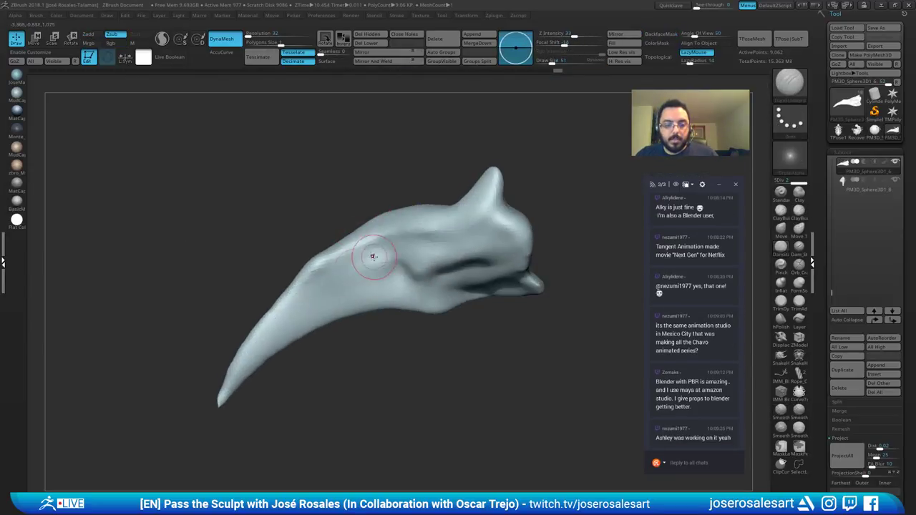
mouse_move(376, 252)
mouse_down()
mouse_move(357, 274)
mouse_move(311, 295)
mouse_move(359, 259)
mouse_up()
Step: Build up clay beside the shaft crease with the ClayBuildup brush and smooth it toward the outer edge
key(b)
key(c)
key(b)
ctrl+right_drag(360, 259, 352, 233)
shift+drag(350, 240, 317, 280)
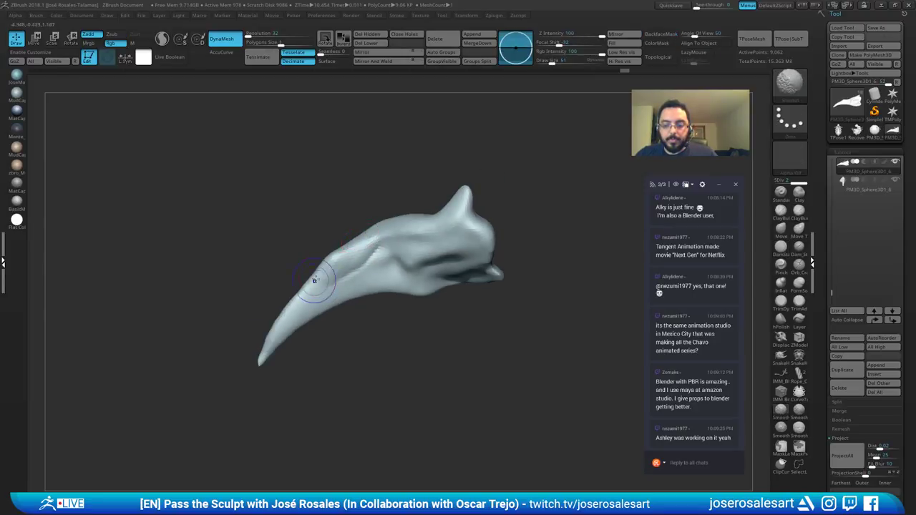
ctrl+right_drag(314, 239, 370, 248)
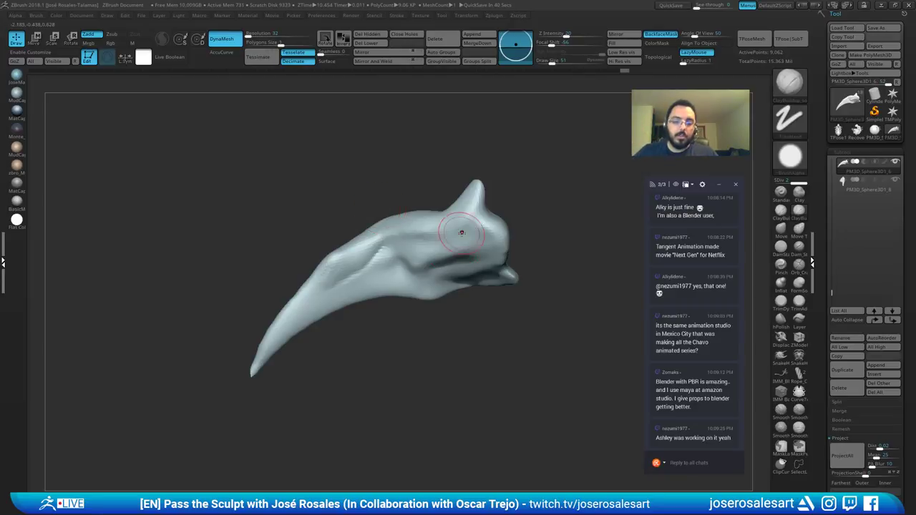
mouse_move(434, 230)
ctrl+right_down()
mouse_move(373, 219)
mouse_move(432, 227)
ctrl+right_up()
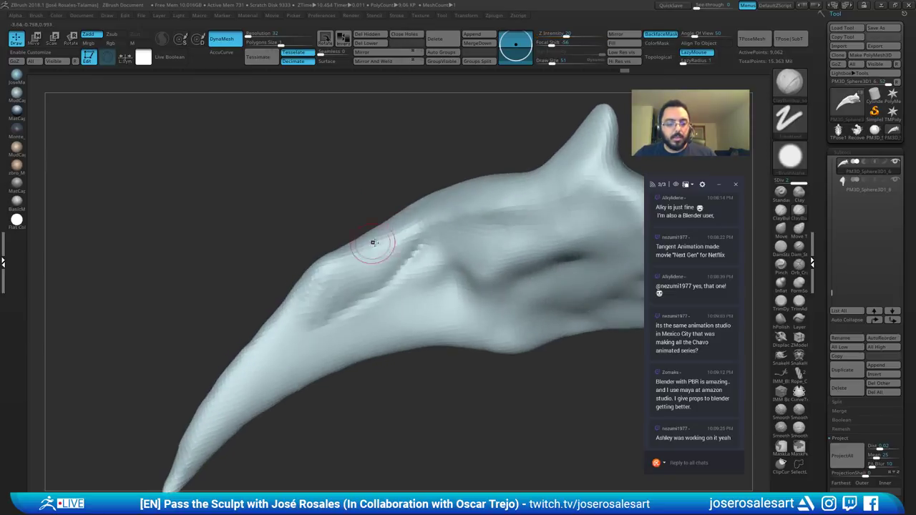
Step: Deepen the diagonal groove on the upper shaft with DamStandard strokes running toward the base
ctrl+right_drag(372, 241, 358, 188)
key(b)
key(d)
key(s)
right_drag(351, 280, 334, 288)
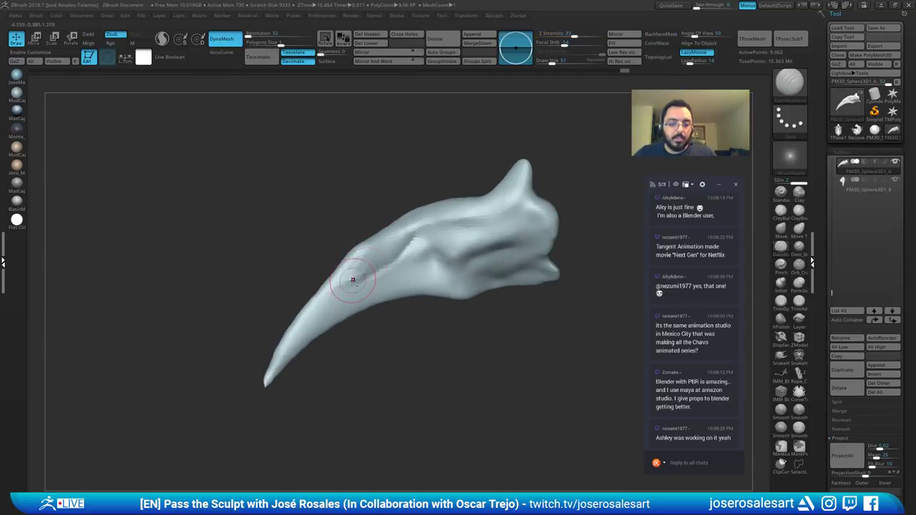
drag(350, 280, 404, 240)
ctrl+right_drag(417, 222, 408, 238)
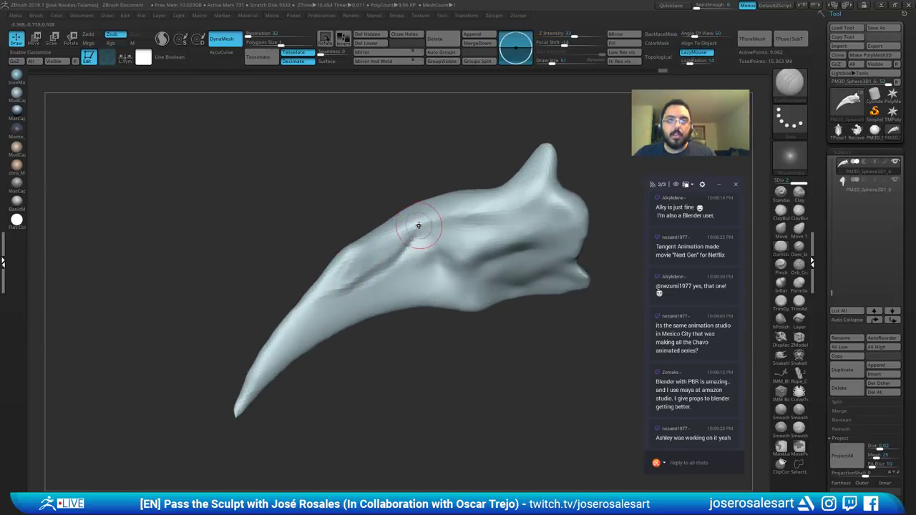
drag(419, 225, 410, 233)
Step: Smooth the shaft below the diagonal groove and the surface next to its upper end
right_drag(410, 232, 383, 254)
mouse_move(347, 289)
shift+mouse_down()
mouse_move(330, 288)
mouse_move(282, 333)
shift+mouse_up()
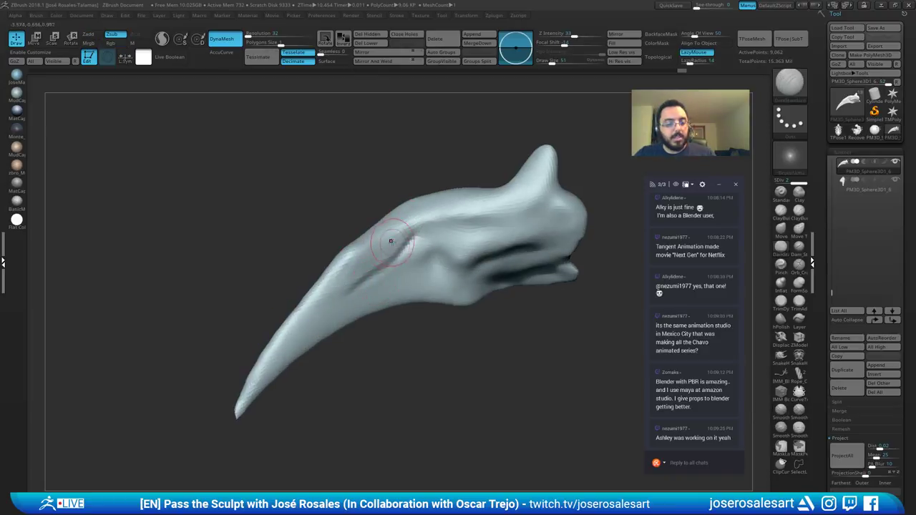
mouse_move(389, 241)
right_down()
mouse_move(423, 209)
mouse_move(416, 196)
mouse_move(391, 214)
right_up()
shift+drag(419, 249, 427, 260)
mouse_move(427, 260)
ctrl+right_down()
mouse_move(464, 222)
mouse_move(379, 211)
mouse_move(416, 216)
mouse_move(391, 257)
ctrl+right_up()
Step: Build up the outer side where the shaft meets the base with the ClayBuildup brush at draw size 48
key(b)
key(c)
key(b)
key(shift+s)
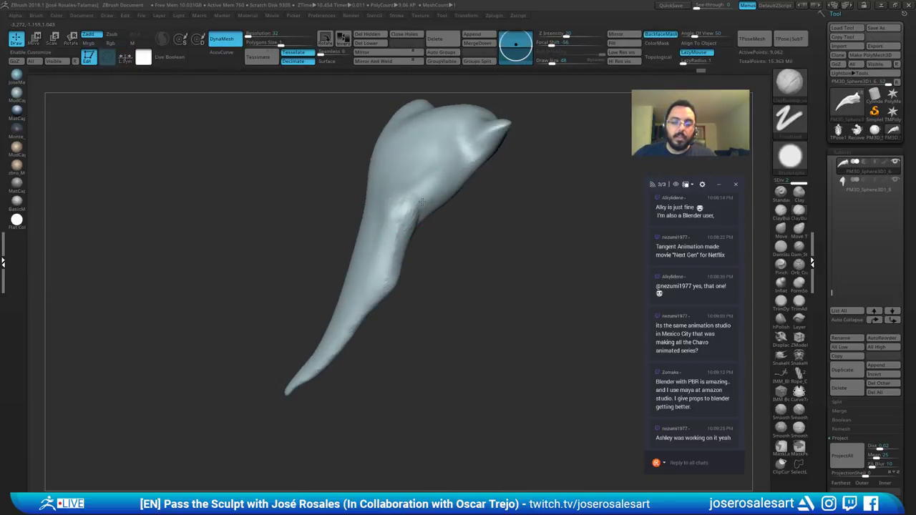
drag(408, 207, 399, 164)
mouse_move(399, 164)
right_down()
mouse_move(370, 188)
mouse_move(384, 197)
right_up()
drag(379, 210, 445, 197)
mouse_move(428, 187)
mouse_down()
mouse_move(387, 204)
mouse_move(446, 182)
mouse_move(388, 212)
mouse_move(426, 190)
mouse_move(384, 239)
mouse_up()
mouse_move(362, 187)
mouse_down()
mouse_move(417, 192)
mouse_move(403, 149)
mouse_up()
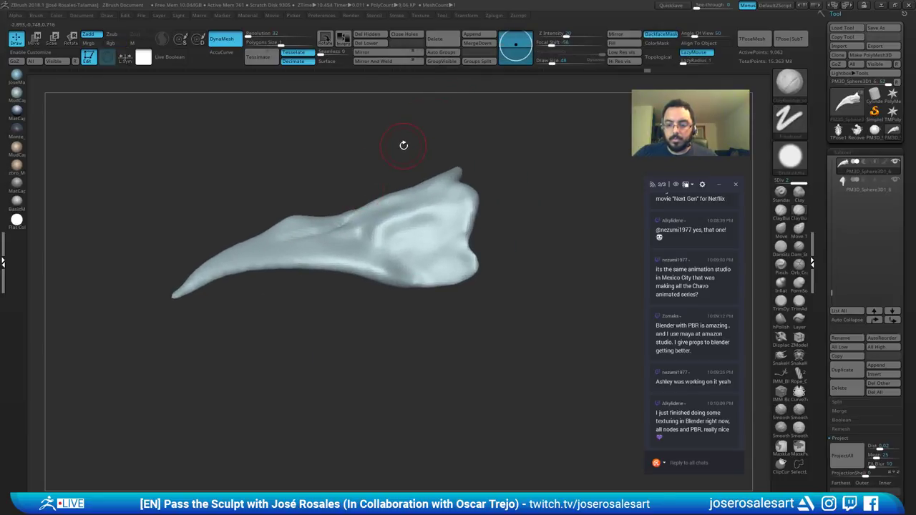
Step: Add a clay ridge along the spike's outer edge down to the tip, and smooth the surface around it
shift+drag(375, 208, 401, 210)
mouse_move(392, 214)
right_down()
mouse_move(311, 244)
mouse_move(312, 261)
mouse_move(341, 238)
right_up()
drag(333, 195, 225, 305)
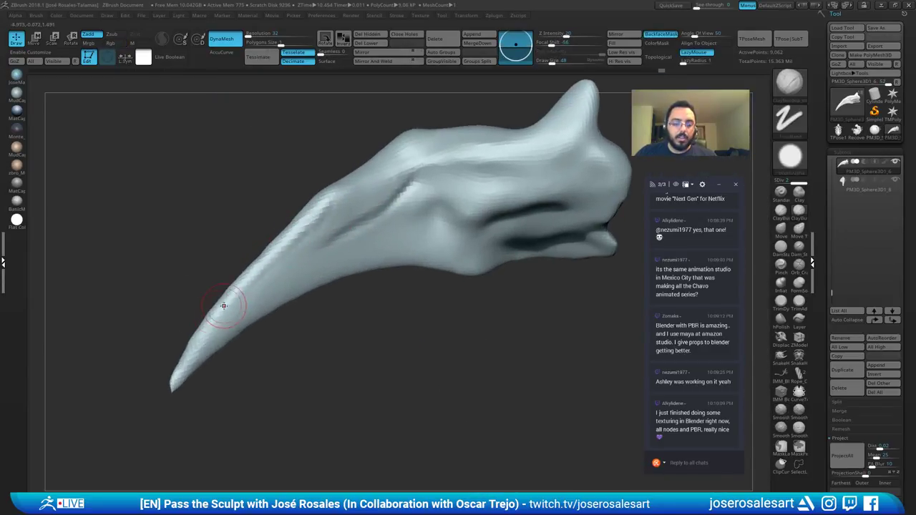
alt+right_drag(212, 322, 237, 284)
mouse_move(217, 320)
mouse_down()
mouse_move(237, 265)
mouse_move(263, 239)
mouse_up()
right_drag(262, 252, 233, 274)
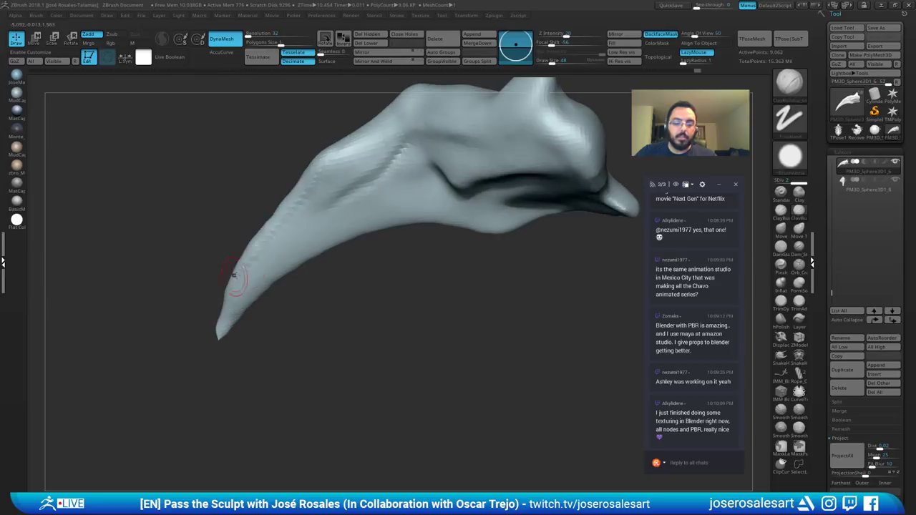
right_drag(210, 335, 219, 304)
mouse_move(219, 303)
shift+mouse_down()
mouse_move(331, 199)
mouse_move(248, 277)
shift+mouse_up()
mouse_move(248, 276)
right_down()
mouse_move(239, 269)
mouse_move(214, 308)
right_up()
Step: Add clay to the bony bump at the shaft's outer bend and smooth it into the shaft
drag(335, 195, 328, 216)
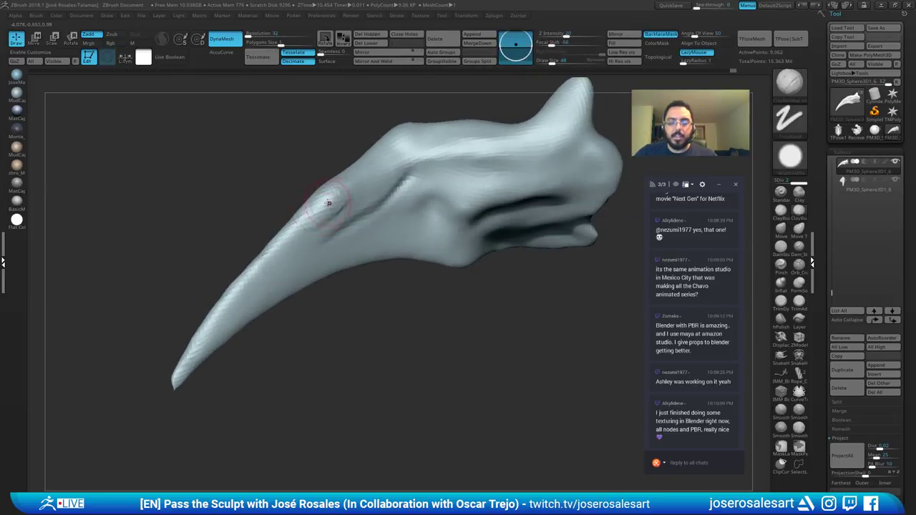
right_drag(328, 216, 351, 215)
shift+drag(336, 209, 316, 227)
mouse_move(316, 228)
right_down()
mouse_move(301, 230)
mouse_move(266, 270)
right_up()
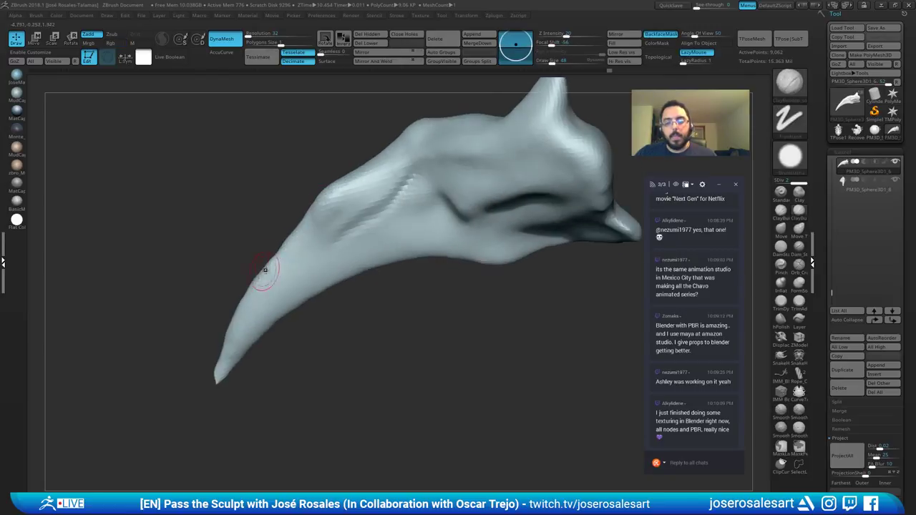
mouse_move(355, 256)
right_down()
mouse_move(473, 223)
mouse_move(403, 238)
right_up()
Step: Sharpen the crease between the folds at the spike's base with the DamStandard brush
key(b)
key(d)
key(s)
drag(375, 217, 414, 237)
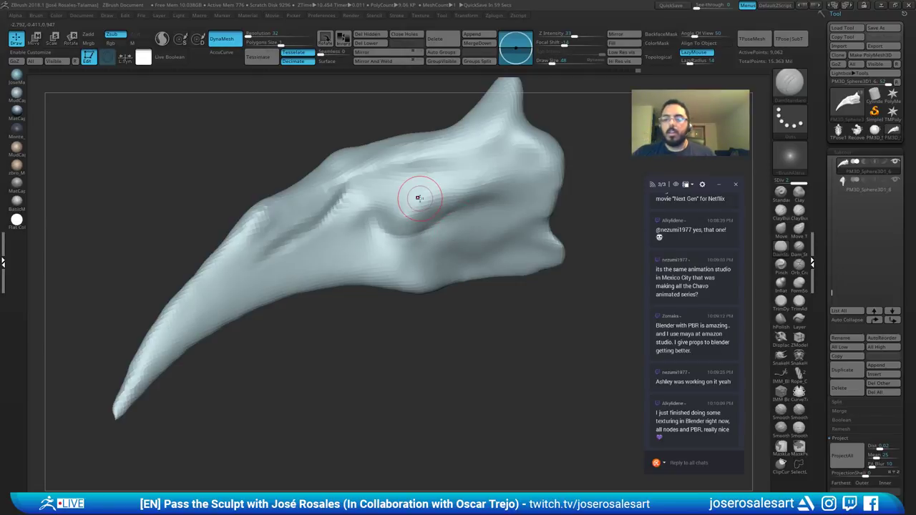
mouse_move(346, 229)
right_down()
mouse_move(422, 181)
mouse_move(391, 236)
right_up()
right_drag(299, 249, 344, 237)
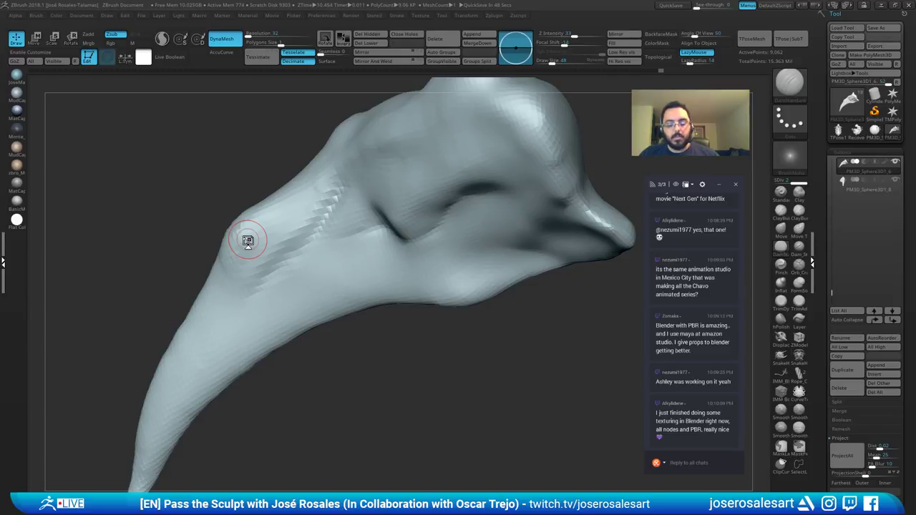
Step: Build up the fold beside the diagonal groove with ClayBuildup, using draw size 26 and then 45
key(1)
key(s)
drag(419, 280, 415, 280)
right_drag(275, 228, 305, 221)
drag(317, 234, 312, 236)
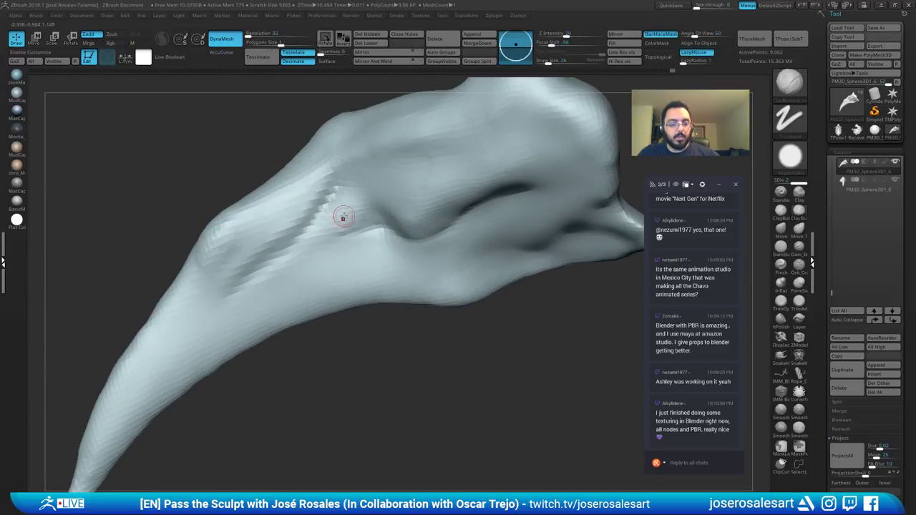
key(s)
drag(342, 231, 346, 230)
right_drag(338, 230, 342, 227)
drag(321, 233, 332, 233)
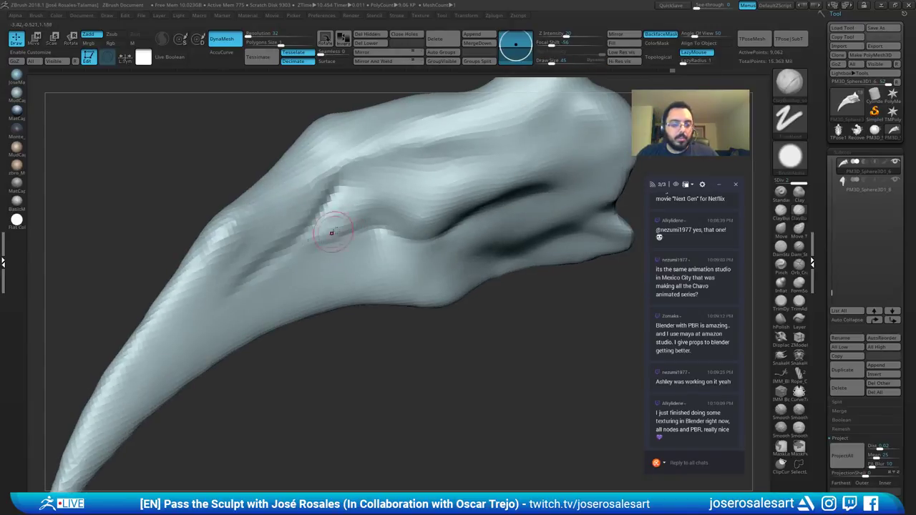
Step: Check the spike against the creature and build up a bony bend near its tip with clay strokes
key(f)
mouse_move(219, 287)
mouse_down()
mouse_move(220, 332)
mouse_move(238, 305)
mouse_move(227, 336)
mouse_move(233, 310)
mouse_up()
mouse_move(265, 268)
mouse_down()
mouse_move(251, 291)
mouse_move(267, 233)
mouse_up()
click(267, 234)
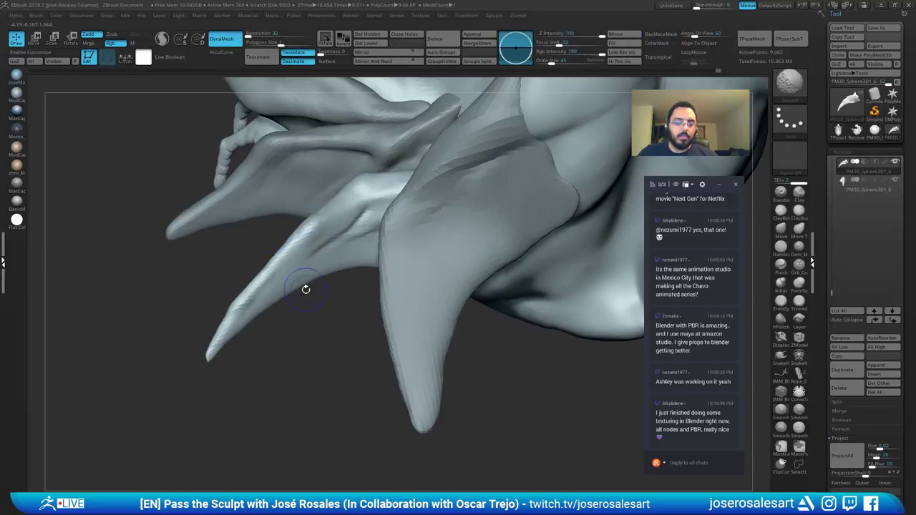
click(306, 288)
drag(230, 268, 242, 316)
right_drag(234, 334, 236, 318)
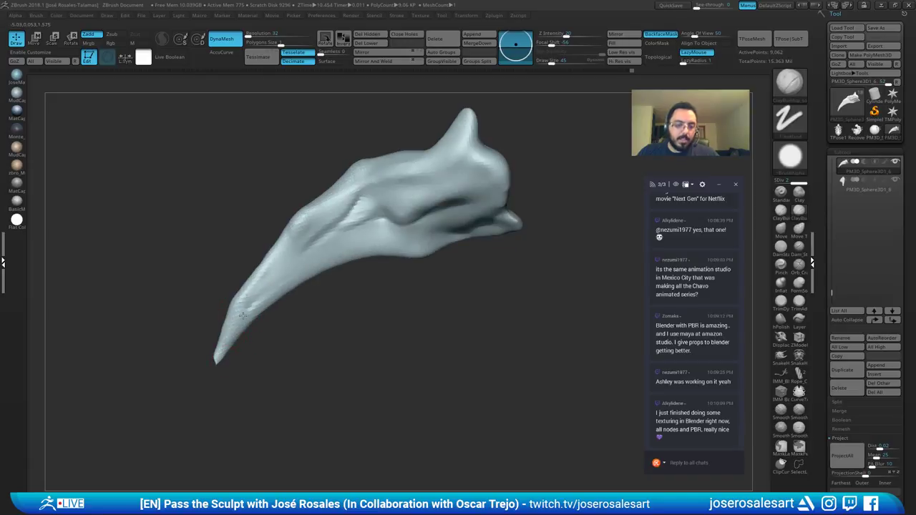
Step: Smooth the lower shaft above the bend near the tip
right_drag(260, 272, 253, 287)
right_drag(316, 263, 286, 265)
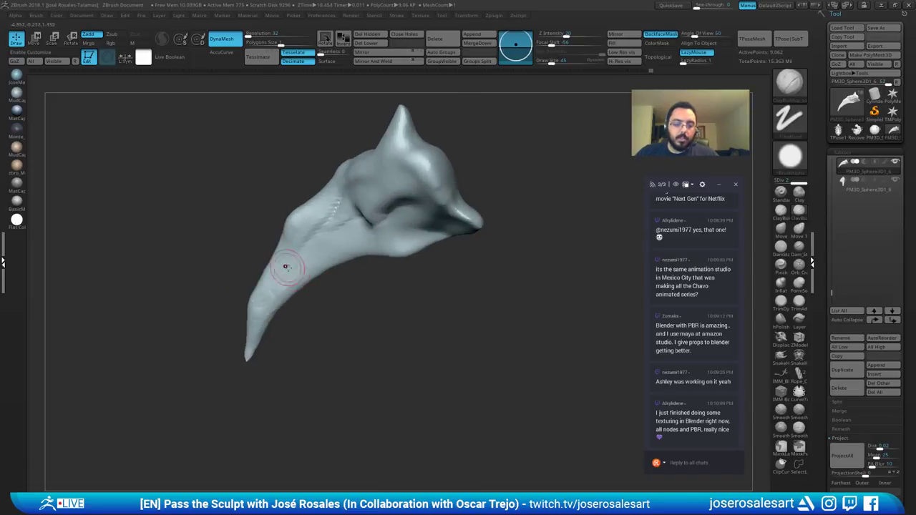
right_drag(281, 298, 301, 285)
shift+drag(300, 285, 268, 307)
Step: Build up the rounded fold in the middle of the spike's base with clay and smooth its surface
mouse_move(386, 266)
right_down()
mouse_move(399, 254)
mouse_move(401, 223)
mouse_move(382, 212)
right_up()
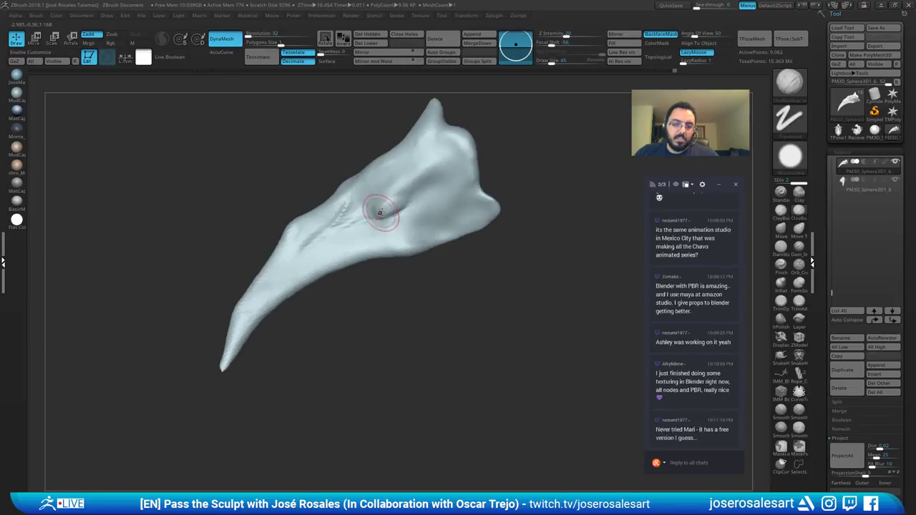
drag(382, 212, 395, 198)
right_drag(390, 199, 393, 191)
shift+drag(392, 191, 384, 203)
ctrl+right_drag(385, 203, 440, 189)
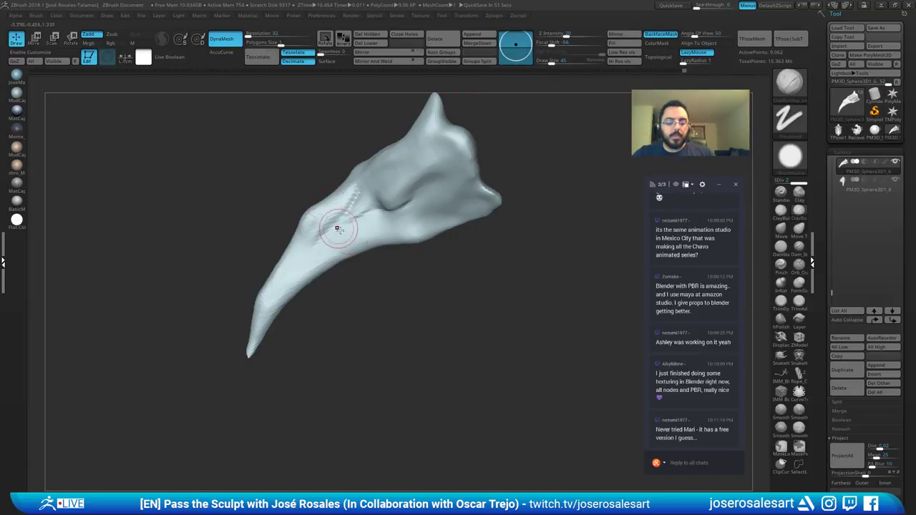
mouse_move(340, 228)
right_down()
mouse_move(375, 162)
mouse_move(384, 196)
mouse_move(401, 200)
right_up()
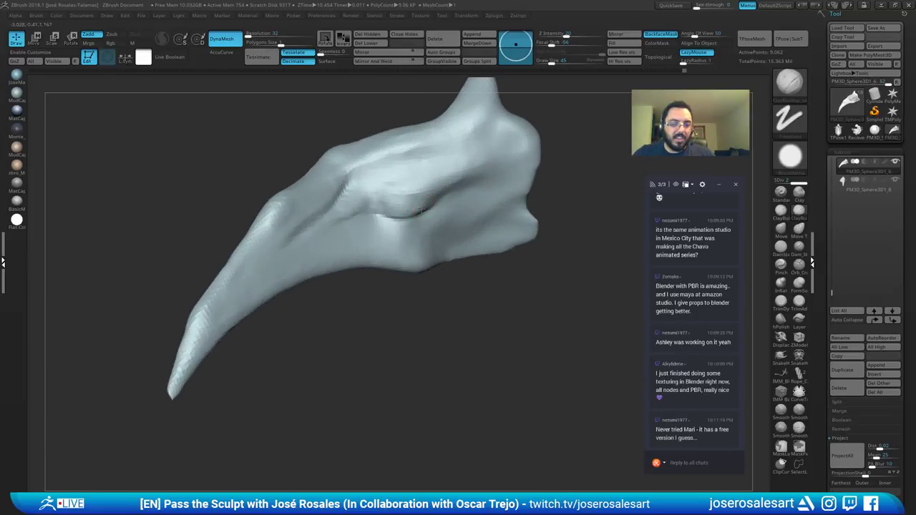
mouse_move(422, 188)
mouse_down()
mouse_move(403, 190)
mouse_move(420, 189)
mouse_up()
shift+drag(422, 188, 394, 187)
mouse_move(455, 165)
right_down()
mouse_move(434, 174)
mouse_move(429, 210)
right_up()
Step: Carve the crease under the base's rounded fold toward the wide end with the DamStandard brush at draw size 45
key(b)
key(d)
key(s)
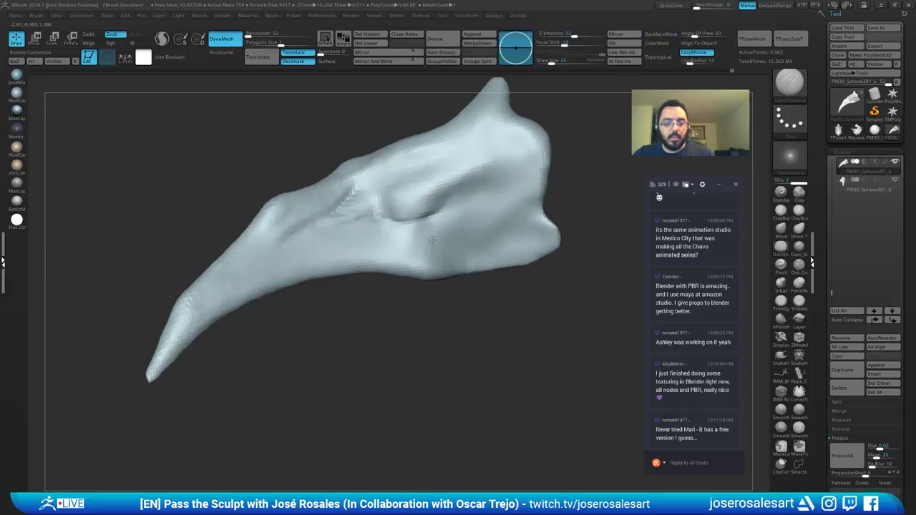
drag(428, 214, 469, 194)
mouse_move(487, 207)
right_down()
mouse_move(460, 197)
mouse_move(510, 213)
mouse_move(509, 203)
right_up()
Step: Return to the ClayBuildup brush and soften the hollow and creases across the base with smoothing strokes
key(b)
key(c)
key(b)
mouse_move(484, 213)
shift+mouse_down()
mouse_move(504, 189)
mouse_move(473, 210)
shift+mouse_up()
right_drag(473, 210, 500, 159)
shift+drag(494, 161, 466, 203)
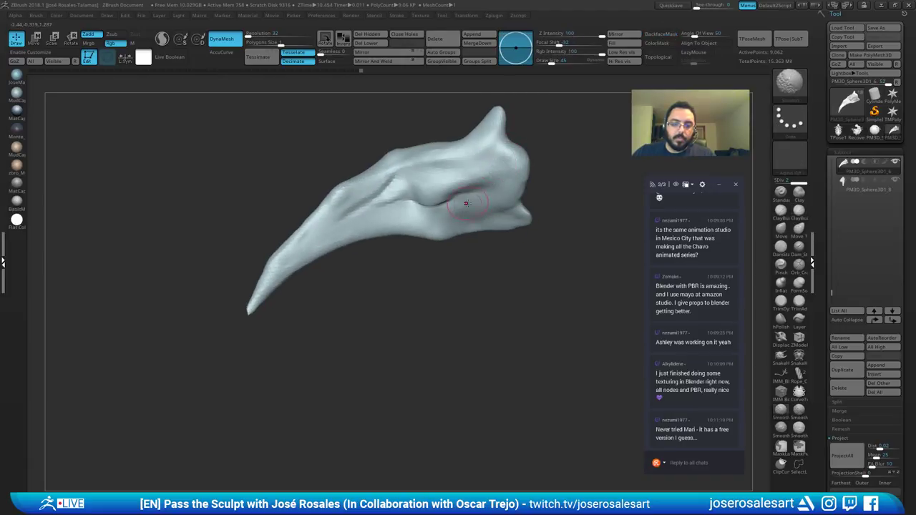
right_drag(466, 203, 504, 203)
mouse_move(507, 159)
right_down()
mouse_move(476, 151)
mouse_move(491, 163)
mouse_move(459, 187)
right_up()
shift+drag(438, 211, 471, 195)
mouse_move(471, 195)
right_down()
mouse_move(494, 179)
mouse_move(494, 143)
mouse_move(519, 189)
mouse_move(535, 188)
mouse_move(557, 213)
mouse_move(545, 228)
right_up()
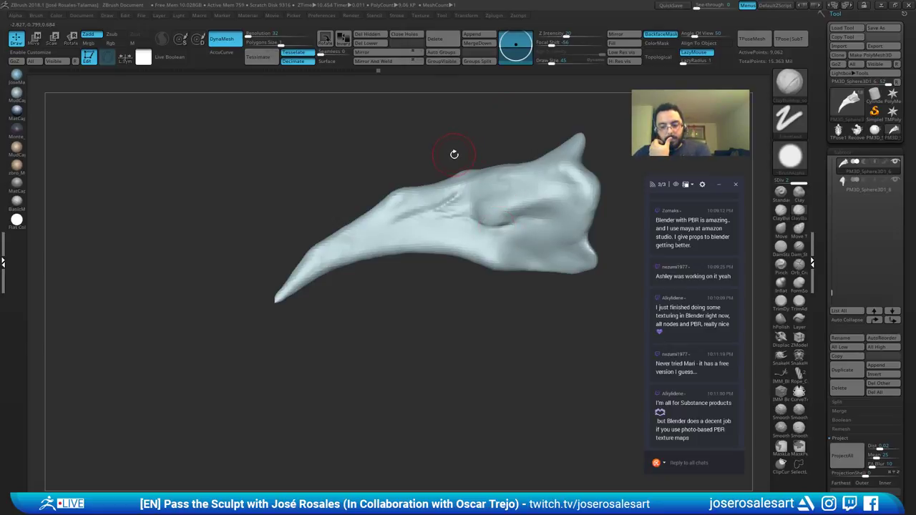
mouse_move(480, 177)
ctrl+right_down()
mouse_move(511, 197)
mouse_move(491, 163)
ctrl+right_up()
mouse_move(492, 164)
right_down()
mouse_move(478, 201)
mouse_move(494, 190)
right_up()
mouse_move(494, 189)
ctrl+right_down()
mouse_move(544, 149)
mouse_move(453, 172)
mouse_move(497, 191)
mouse_move(483, 197)
mouse_move(491, 213)
ctrl+right_up()
key(b)
key(d)
key(s)
key(b)
key(c)
key(b)
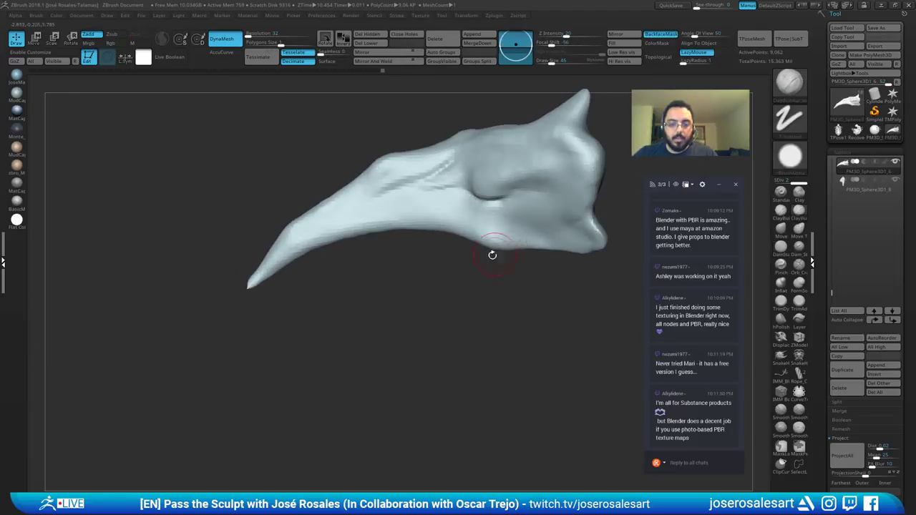
Step: Enlarge the draw size to 65 and add clay to the lower edge of the spike's base
right_drag(491, 256, 503, 246)
key(s)
drag(503, 245, 509, 246)
mouse_move(509, 246)
right_down()
mouse_move(491, 241)
mouse_move(527, 241)
mouse_move(489, 231)
mouse_move(507, 231)
right_up()
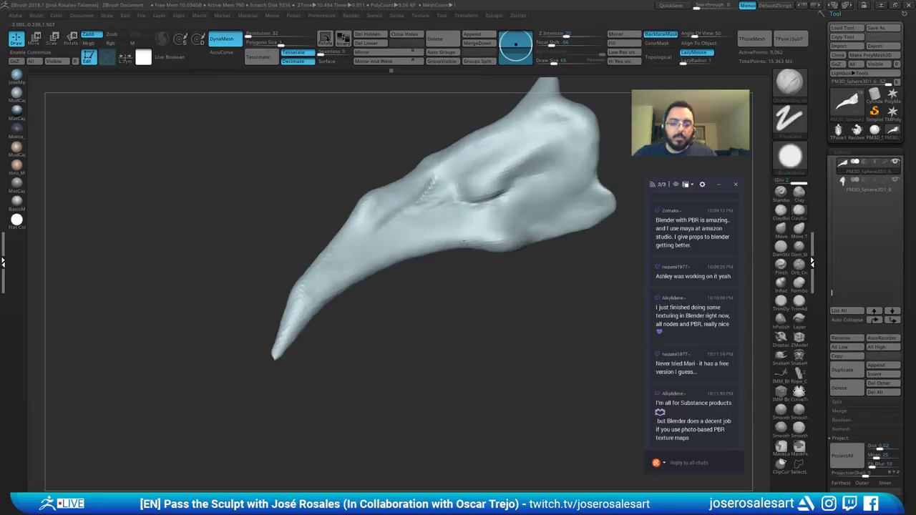
Step: Set the draw size to 42 and refine the ridge on the base's lower edge with the Standard brush
key(s)
mouse_move(507, 231)
mouse_down()
mouse_move(499, 231)
mouse_move(582, 180)
mouse_move(517, 221)
mouse_up()
key(b)
key(s)
key(t)
right_drag(513, 222, 510, 230)
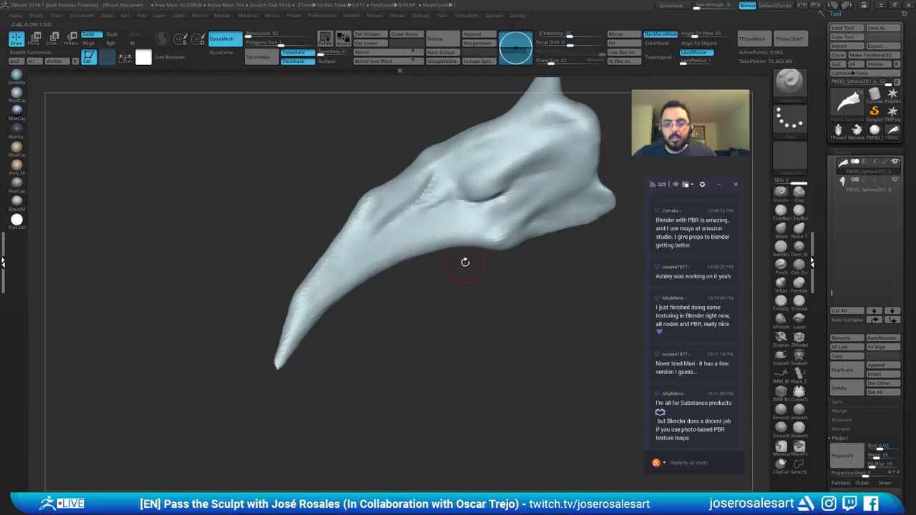
mouse_move(465, 263)
right_down()
mouse_move(517, 262)
mouse_move(488, 249)
right_up()
drag(485, 246, 474, 262)
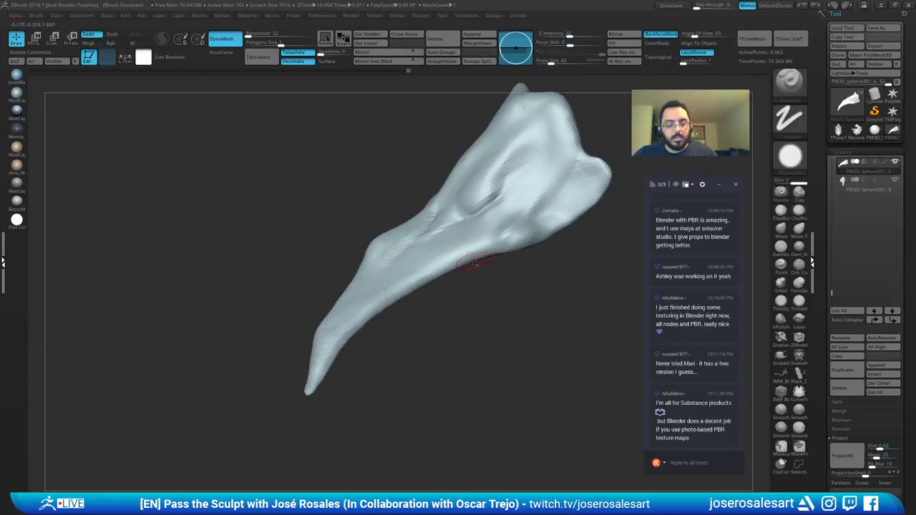
Step: Switch back to the ClayBuildup brush at draw size 77 and turn on AccuCurve
key(b)
key(c)
key(b)
mouse_move(474, 263)
right_down()
mouse_move(493, 280)
mouse_move(482, 231)
mouse_move(501, 221)
right_up()
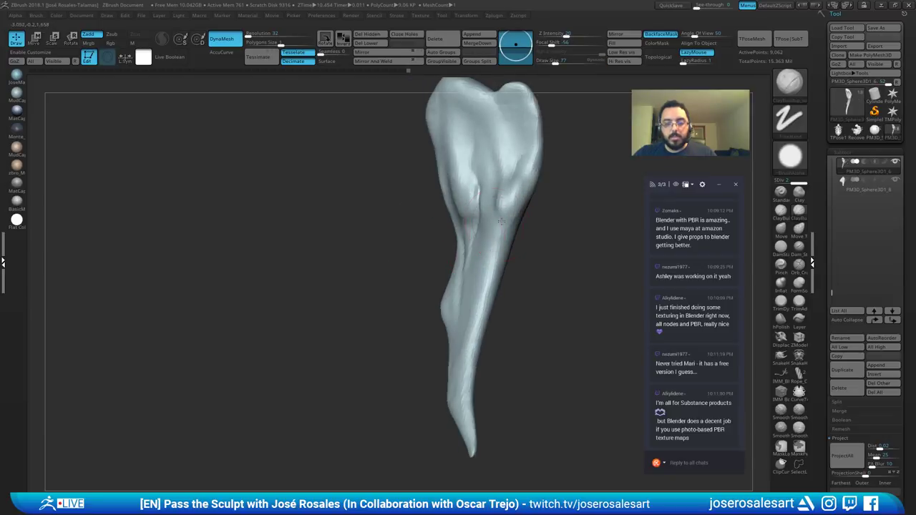
mouse_move(481, 284)
right_down()
mouse_move(437, 282)
mouse_move(480, 278)
mouse_move(485, 287)
mouse_move(490, 262)
mouse_move(470, 184)
right_up()
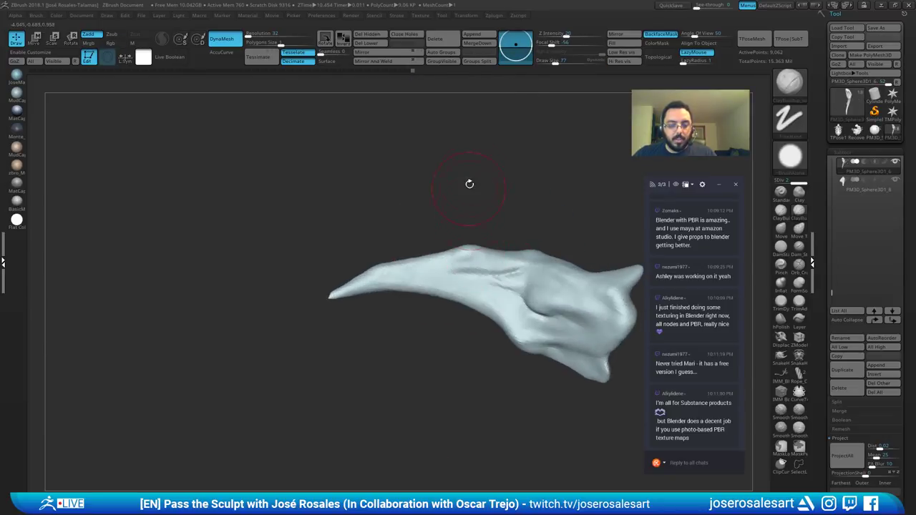
click(228, 56)
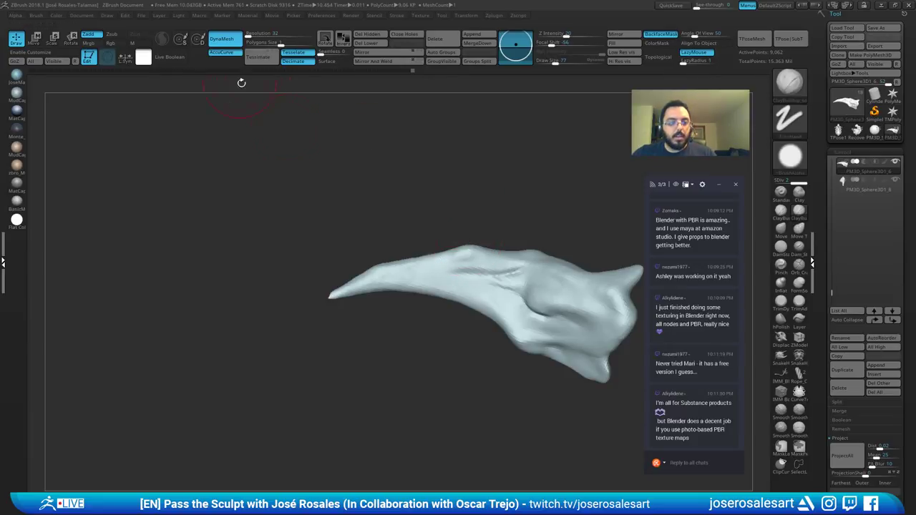
Step: Pull the upper edge of the spike's shaft into a more pronounced bump with the Move Topological brush
mouse_move(494, 248)
alt+right_down()
mouse_move(419, 229)
mouse_move(440, 247)
mouse_move(445, 173)
mouse_move(482, 164)
alt+right_up()
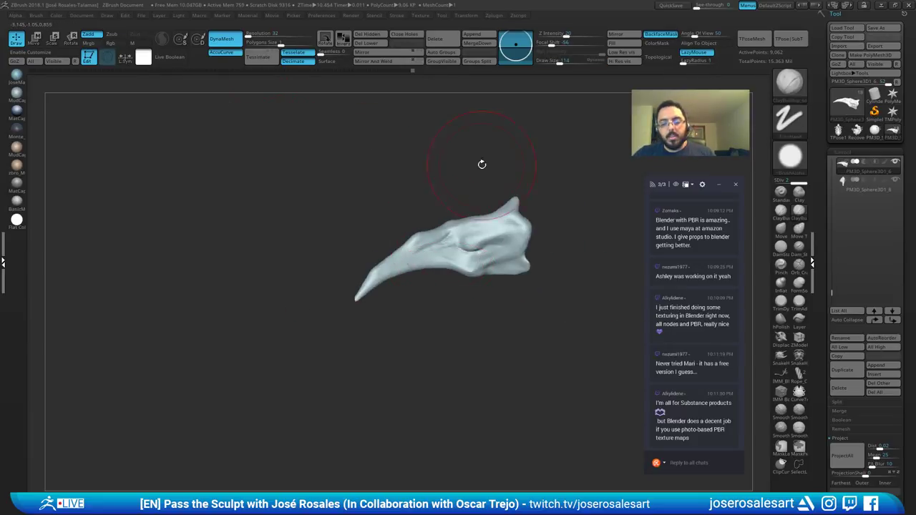
key(b)
key(m)
key(t)
ctrl+right_drag(425, 236, 416, 275)
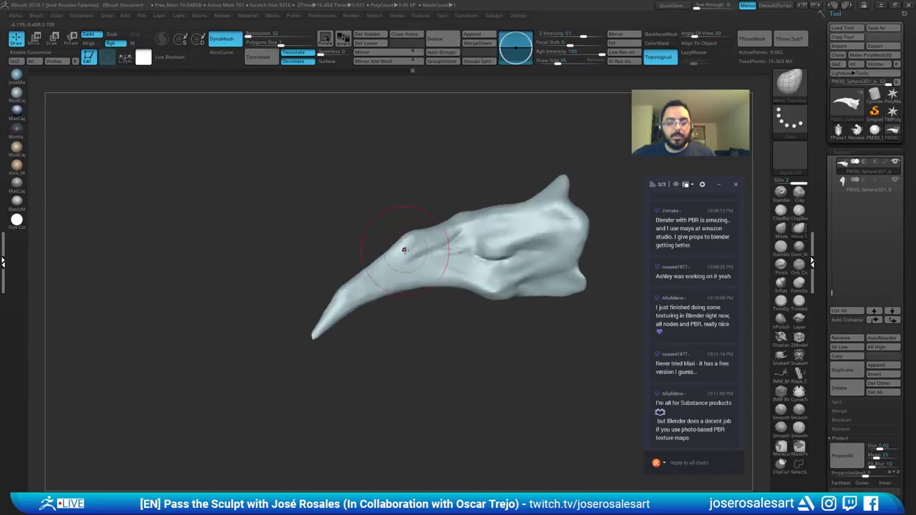
drag(382, 265, 374, 255)
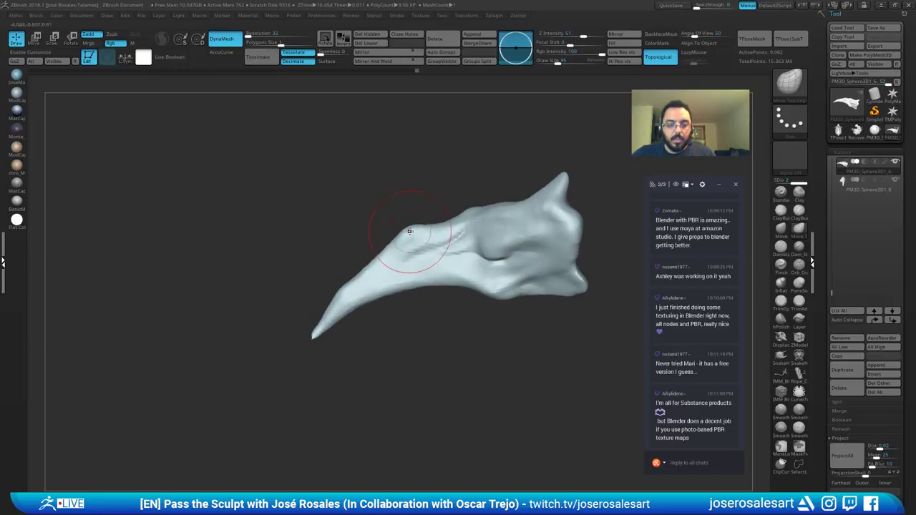
drag(411, 228, 410, 229)
Step: Reduce the draw size to 58 and refine the pointed bump on the spike's upper edge
key([)
key([)
key([)
key([)
ctrl+right_drag(417, 224, 421, 250)
right_drag(421, 251, 427, 224)
drag(405, 225, 409, 222)
mouse_move(409, 222)
ctrl+right_down()
mouse_move(415, 205)
mouse_move(427, 218)
mouse_move(412, 265)
ctrl+right_up()
key(shift+s)
mouse_move(412, 265)
right_down()
mouse_move(405, 288)
mouse_move(437, 268)
mouse_move(394, 252)
mouse_move(401, 243)
mouse_move(494, 249)
right_up()
key(shift+s)
key(shift+s)
key(shift+s)
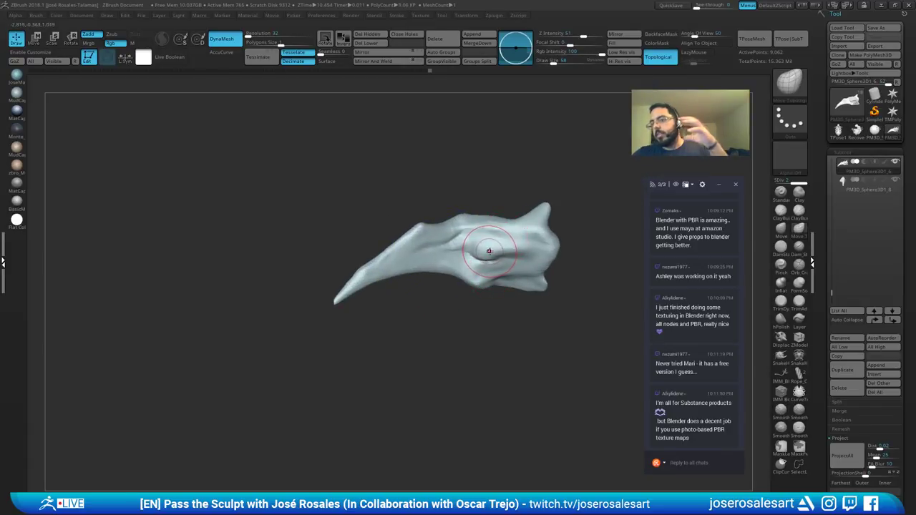
Step: Switch to the DamStandard brush at draw size 54 and deepen the crease across the spike's base
key(b)
key(c)
key(b)
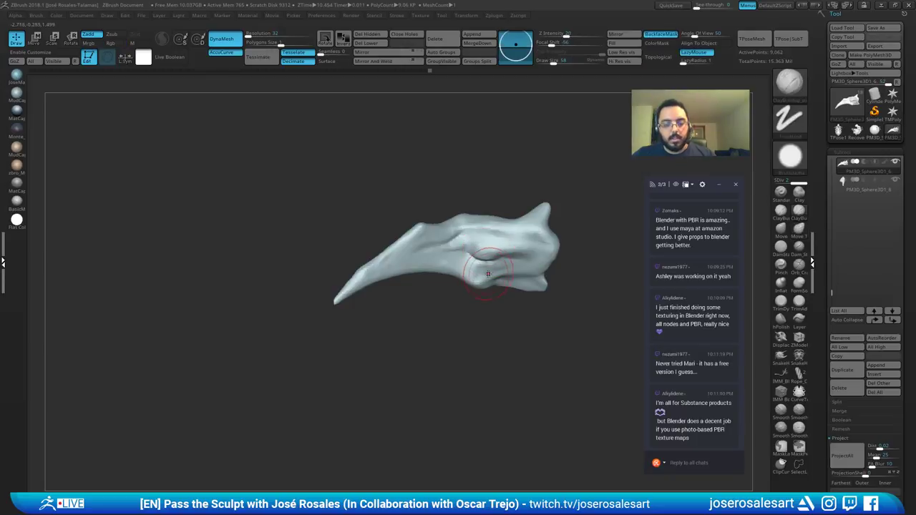
mouse_move(511, 256)
ctrl+right_down()
mouse_move(530, 266)
mouse_move(536, 252)
ctrl+right_up()
key(s)
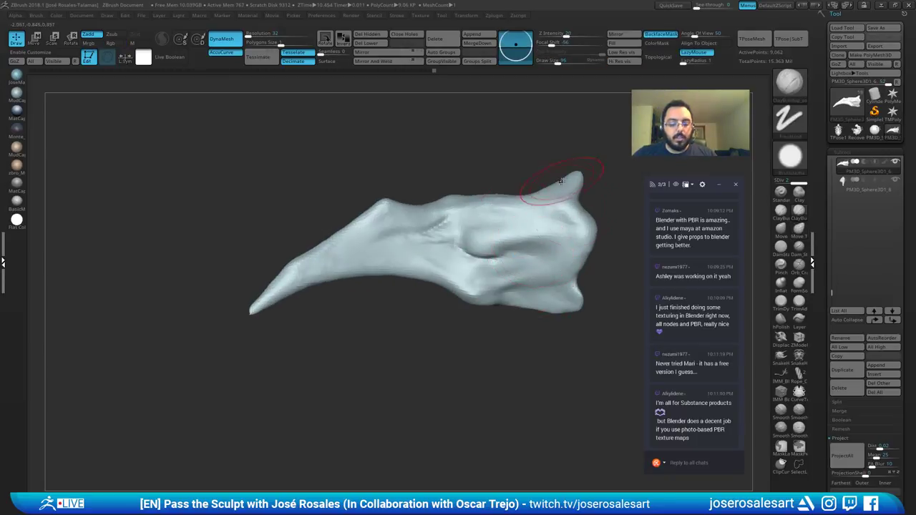
key(b)
key(d)
key(s)
key(s)
mouse_move(542, 248)
mouse_down()
mouse_move(534, 248)
mouse_move(556, 251)
mouse_up()
ctrl+right_drag(564, 250, 494, 238)
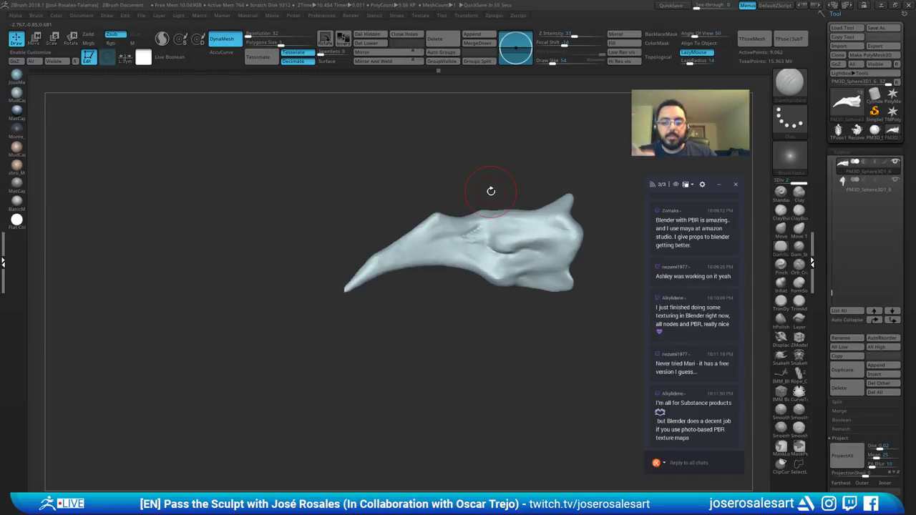
Step: Build up clay along the middle of the spike's shaft with the ClayBuildup brush at draw size 48
mouse_move(419, 255)
right_down()
mouse_move(415, 246)
mouse_move(436, 219)
right_up()
key(b)
key(c)
key(b)
mouse_move(373, 259)
ctrl+right_down()
mouse_move(383, 270)
mouse_move(347, 284)
mouse_move(368, 274)
ctrl+right_up()
drag(430, 268, 455, 265)
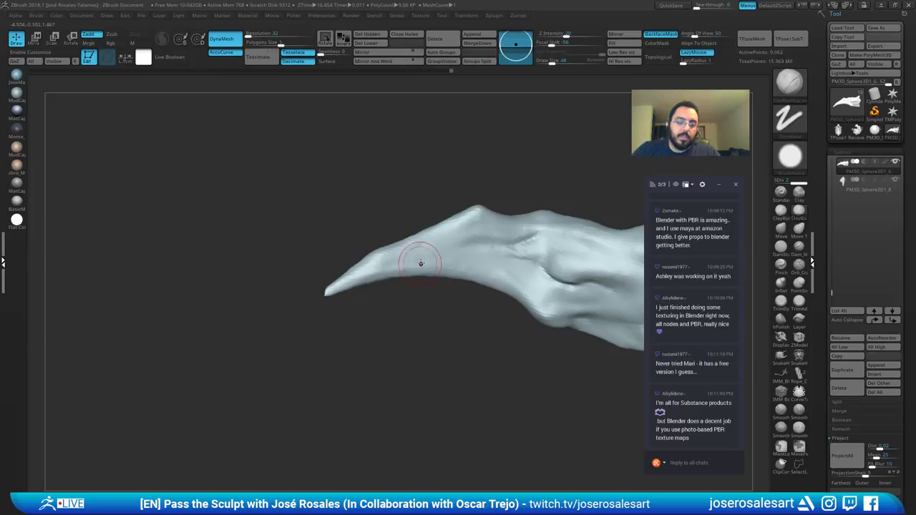
right_drag(383, 262, 415, 248)
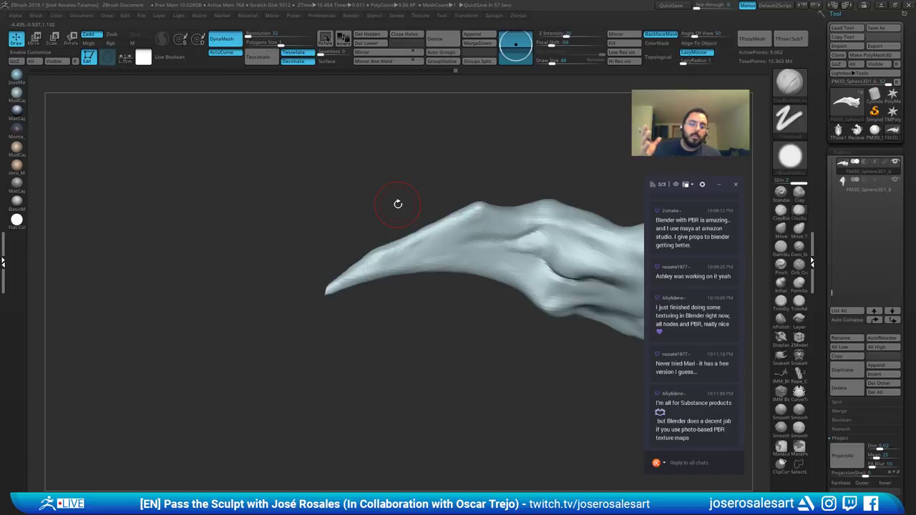
right_drag(545, 180, 436, 214)
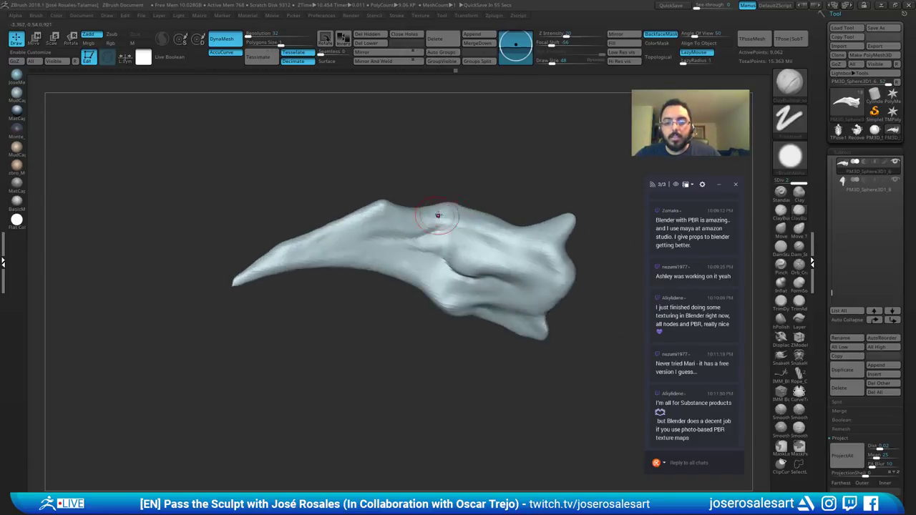
Step: Set the draw size to 54 and add clay to the ridges on the base beneath the upper horn
key(s)
drag(550, 241, 562, 241)
mouse_move(562, 241)
right_down()
mouse_move(517, 273)
mouse_move(552, 252)
mouse_move(519, 243)
right_up()
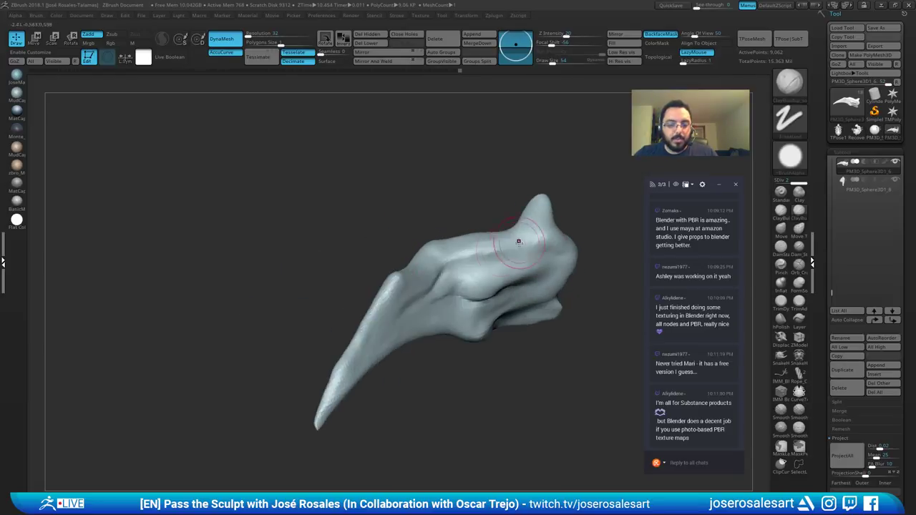
drag(512, 266, 580, 246)
right_drag(581, 278, 519, 270)
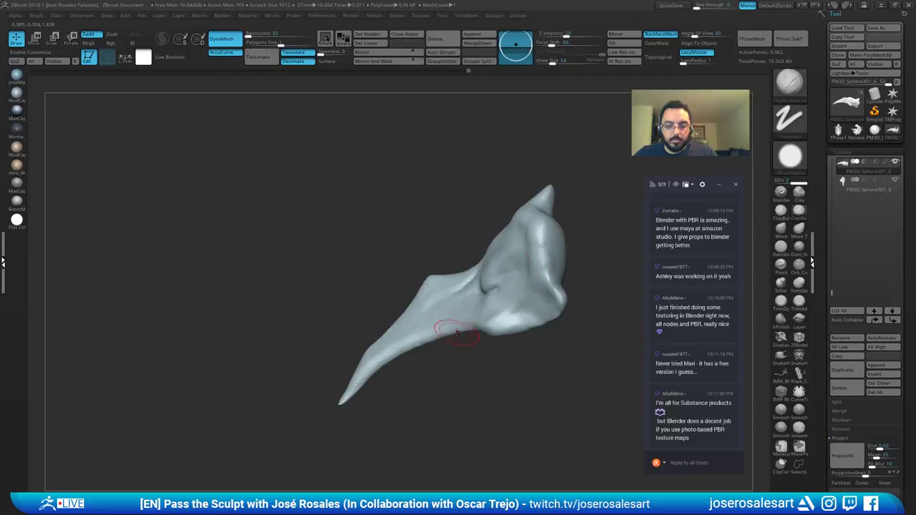
mouse_move(457, 332)
right_down()
mouse_move(524, 284)
mouse_move(454, 248)
mouse_move(489, 263)
mouse_move(443, 302)
mouse_move(443, 316)
right_up()
right_click(442, 281)
ctrl+right_drag(451, 281, 458, 316)
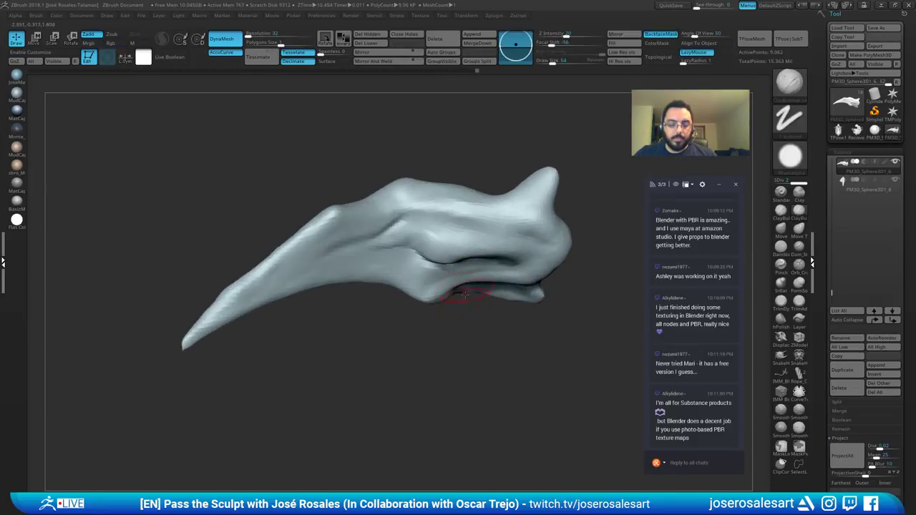
Step: Reshape the folds along the lower side of the spike's base with the Move brush
key(b)
key(m)
key(v)
key(s)
drag(481, 266, 489, 266)
right_drag(489, 268, 479, 283)
key(s)
drag(472, 285, 469, 284)
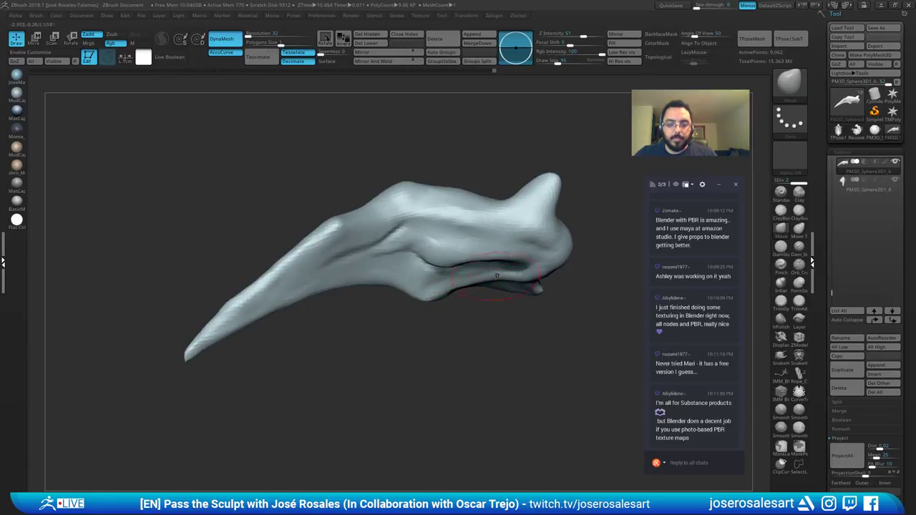
mouse_move(497, 276)
ctrl+right_down()
mouse_move(528, 207)
mouse_move(437, 231)
mouse_move(444, 271)
mouse_move(417, 227)
ctrl+right_up()
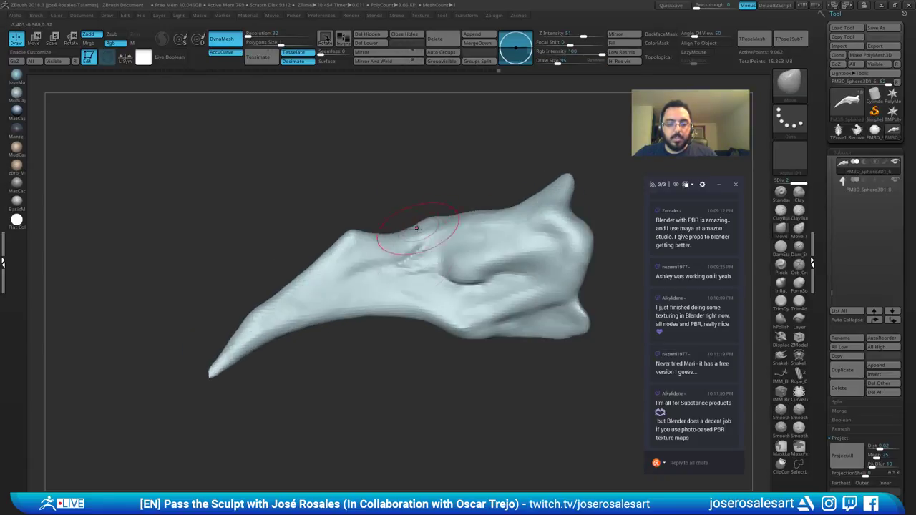
Step: Add clay around the bump on the shaft's upper ridge with the ClayBuildup brush at draw size 62
key(b)
key(c)
key(b)
mouse_move(360, 271)
right_down()
mouse_move(369, 271)
mouse_move(348, 278)
right_up()
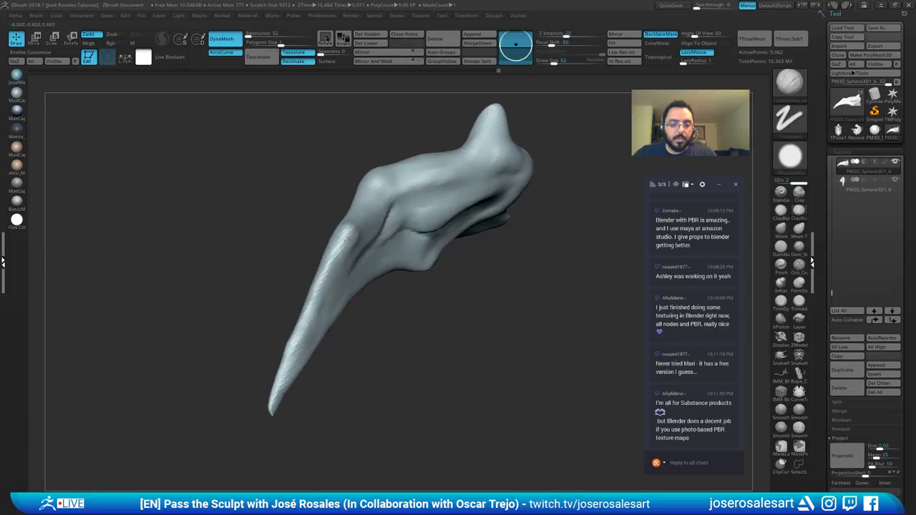
mouse_move(349, 238)
right_down()
mouse_move(355, 219)
mouse_move(368, 232)
mouse_move(349, 237)
right_up()
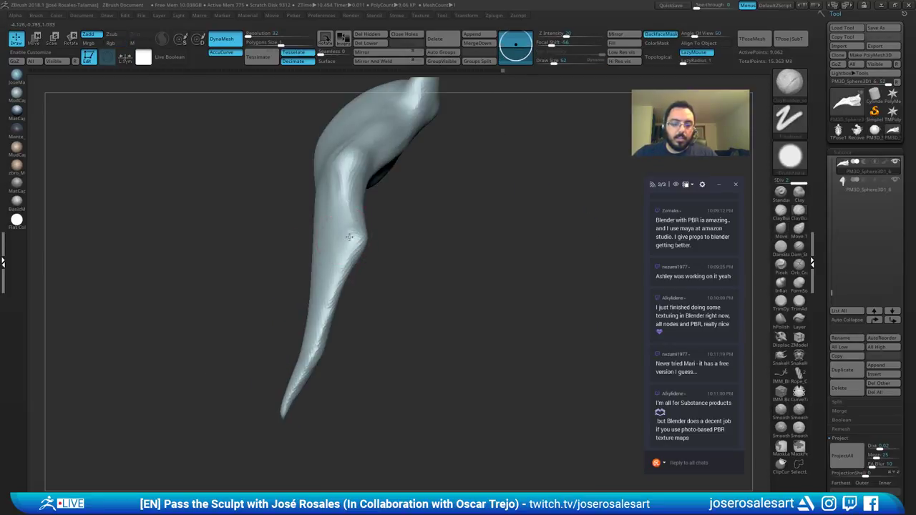
drag(347, 249, 356, 229)
right_drag(338, 272, 390, 244)
drag(350, 208, 353, 236)
mouse_move(369, 247)
right_down()
mouse_move(323, 252)
mouse_move(378, 127)
mouse_move(360, 236)
right_up()
Step: Refine the ridge running from the base to the shaft's bump with the Standard brush
key(b)
key(s)
key(t)
drag(357, 222, 349, 184)
mouse_move(351, 201)
right_down()
mouse_move(313, 212)
mouse_move(332, 218)
right_up()
drag(347, 228, 347, 239)
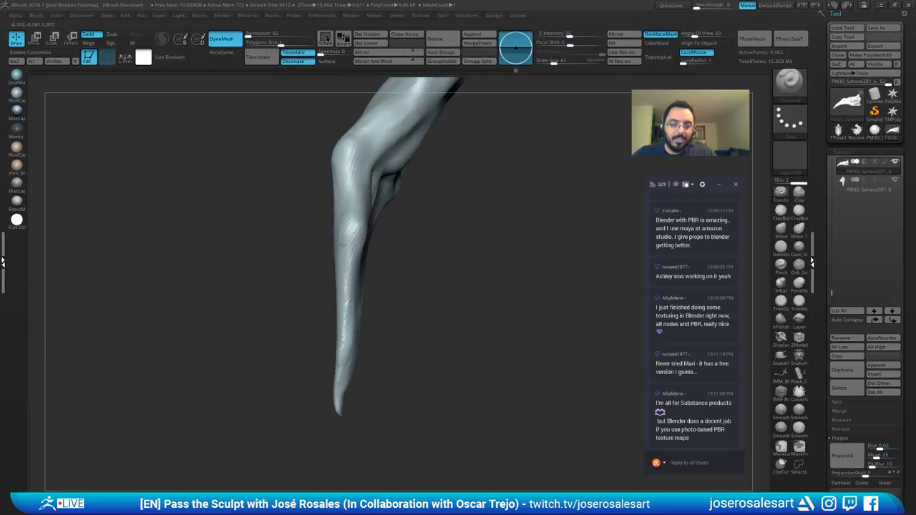
Step: Smooth the ridge down the spike's shaft and show the whole creature again
right_drag(315, 233, 341, 229)
shift+drag(352, 244, 367, 387)
shift+right_drag(336, 230, 328, 201)
drag(327, 200, 369, 207)
key(shift+s)
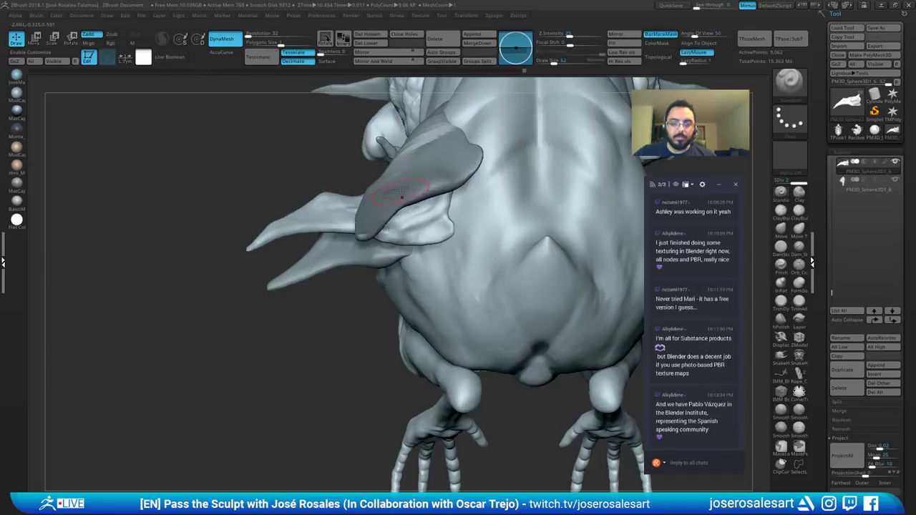
mouse_move(328, 216)
right_down()
mouse_move(316, 256)
mouse_move(320, 234)
mouse_move(360, 217)
mouse_move(378, 193)
mouse_move(372, 251)
right_up()
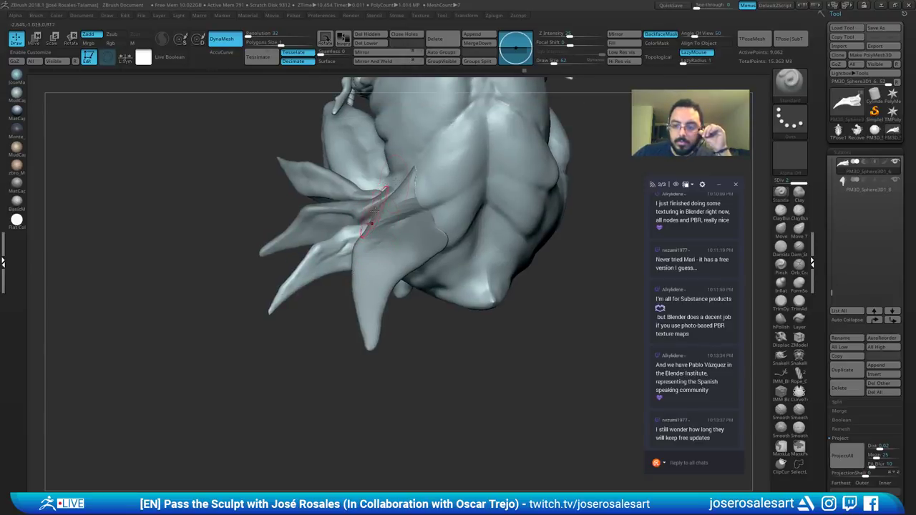
scroll(694, 322, up, 2)
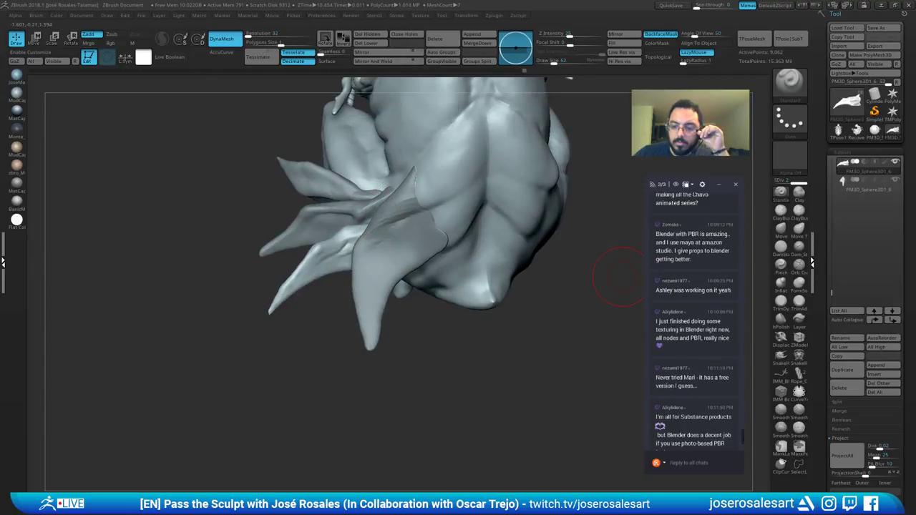
scroll(695, 323, up, 1)
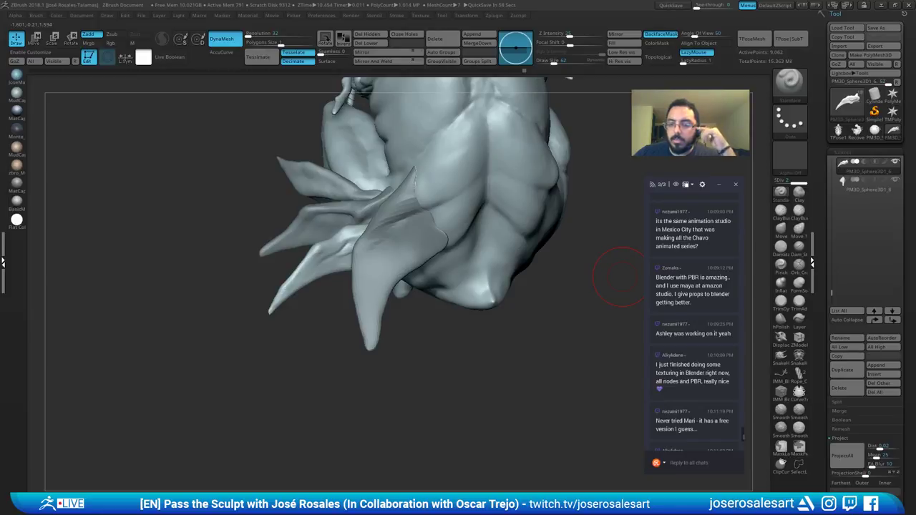
scroll(694, 323, down, 1)
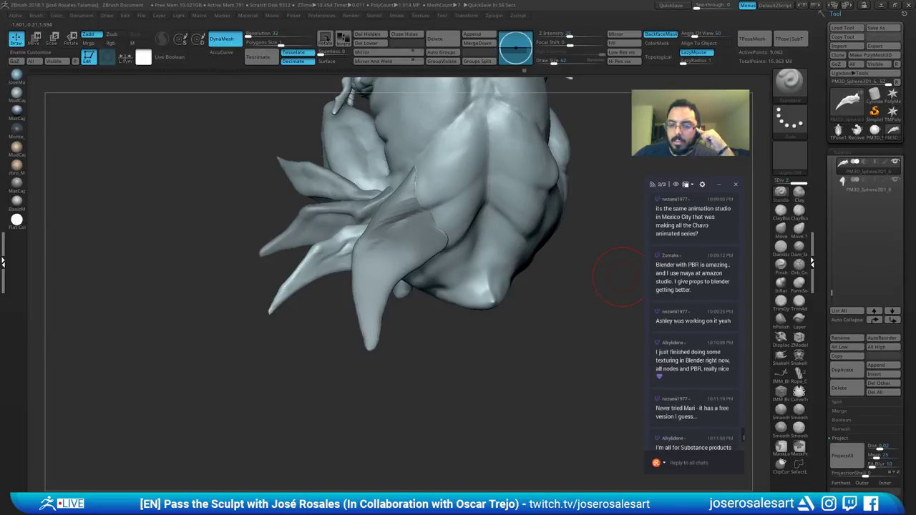
scroll(695, 322, up, 1)
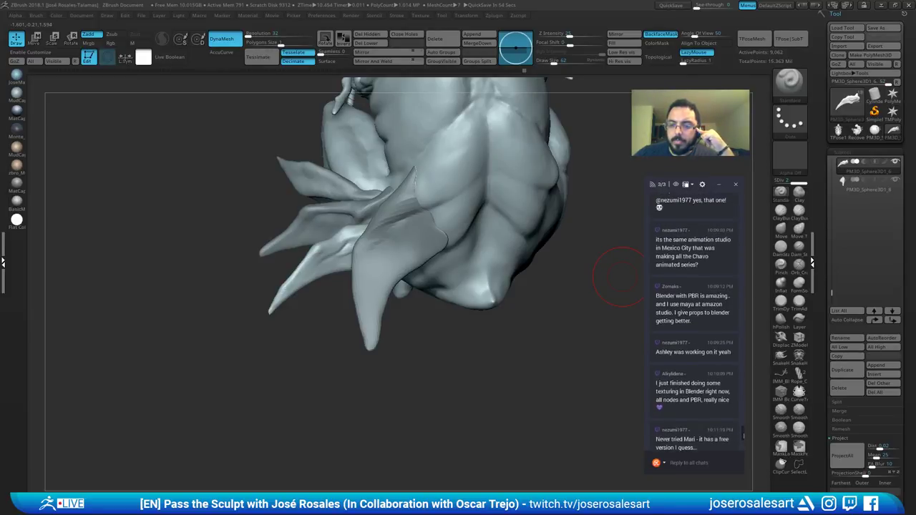
scroll(695, 322, down, 1)
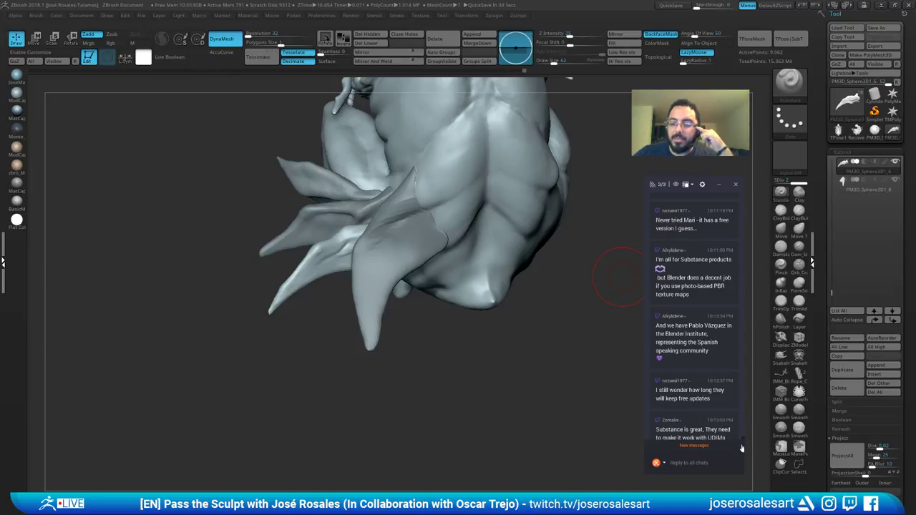
click(701, 448)
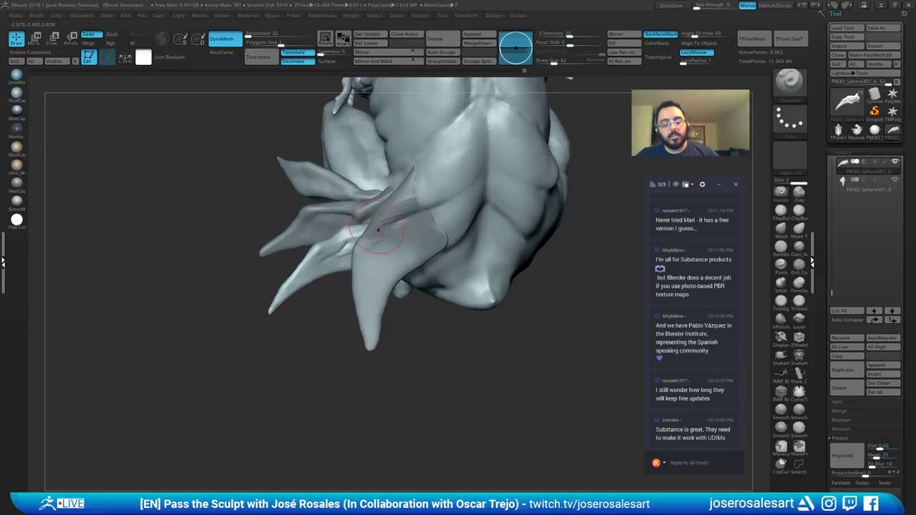
Step: Select the unrefined rear spike and carve a crease beneath its upper ridge with the DamStandard brush
key(b)
key(d)
key(s)
mouse_move(399, 232)
ctrl+right_down()
mouse_move(411, 243)
mouse_move(421, 235)
mouse_move(414, 208)
mouse_move(460, 203)
ctrl+right_up()
alt+click(415, 207)
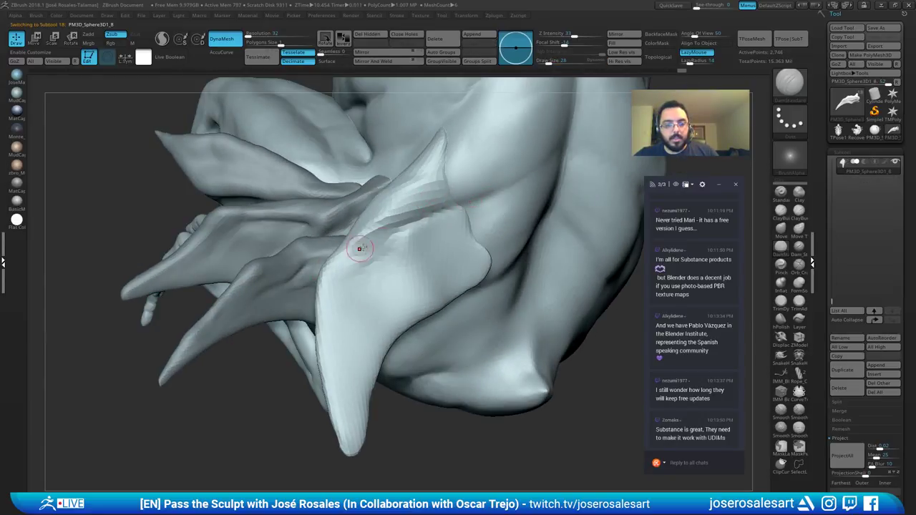
right_drag(416, 224, 412, 232)
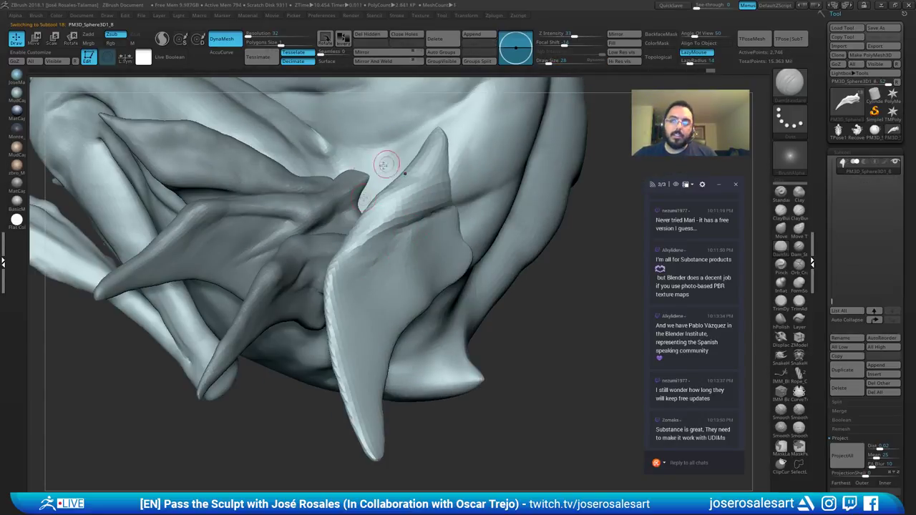
right_drag(389, 250, 364, 254)
drag(386, 238, 365, 254)
key(bracketright)
right_drag(356, 270, 381, 260)
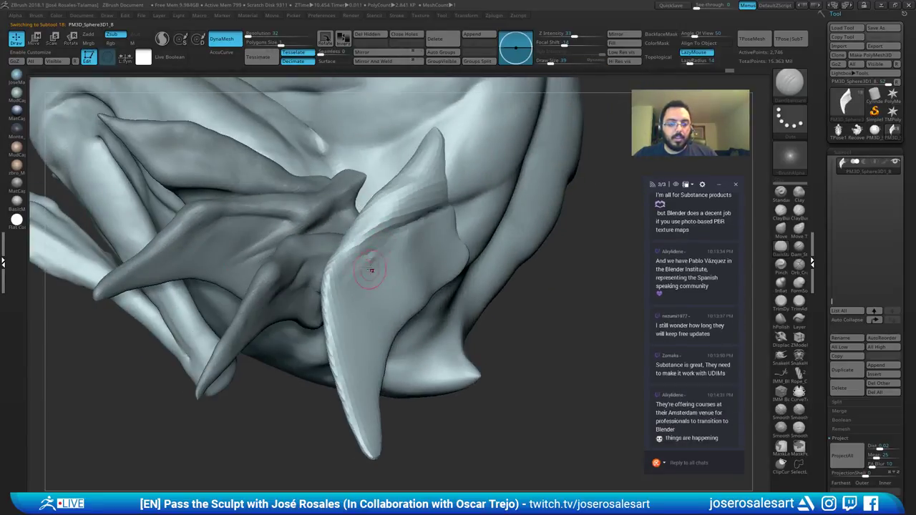
Step: Smooth the creased area on the rear spike and subdivide its mesh once
shift+drag(371, 253, 324, 303)
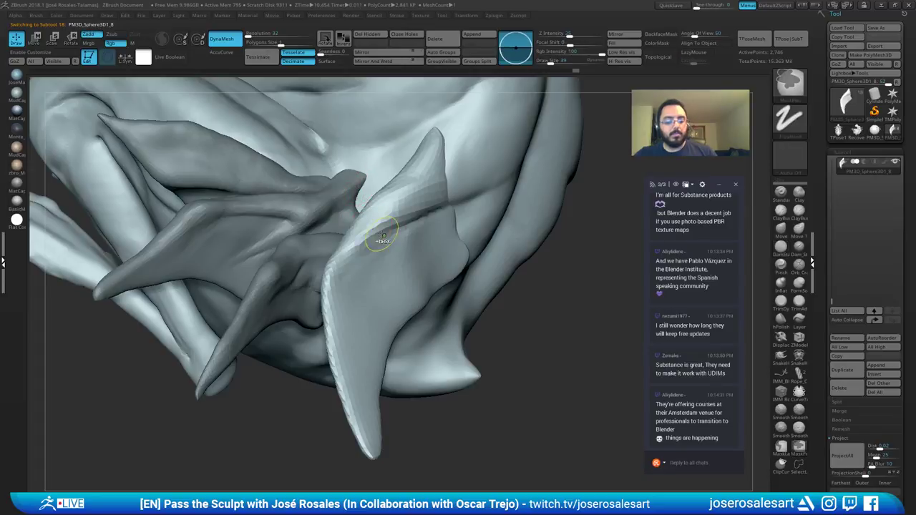
key(ctrl+d)
mouse_move(399, 260)
right_down()
mouse_move(370, 263)
mouse_move(374, 240)
mouse_move(396, 240)
right_up()
Step: Build up clay along the rear spike's upper ridge and outer edge with the ClayBuildup brush at draw size 33
key(b)
key(c)
key(b)
drag(358, 247, 384, 237)
mouse_move(385, 237)
right_down()
mouse_move(372, 239)
mouse_move(405, 185)
right_up()
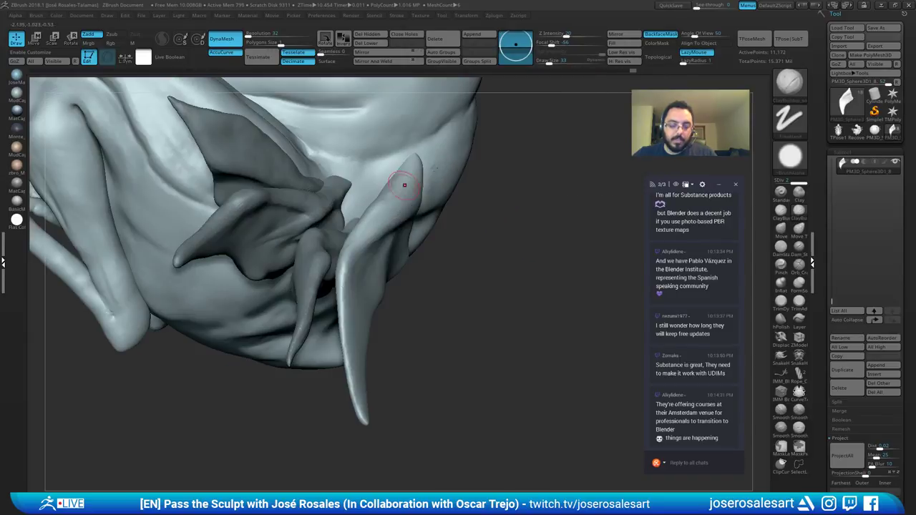
drag(345, 273, 340, 289)
right_drag(339, 289, 351, 262)
drag(342, 269, 345, 287)
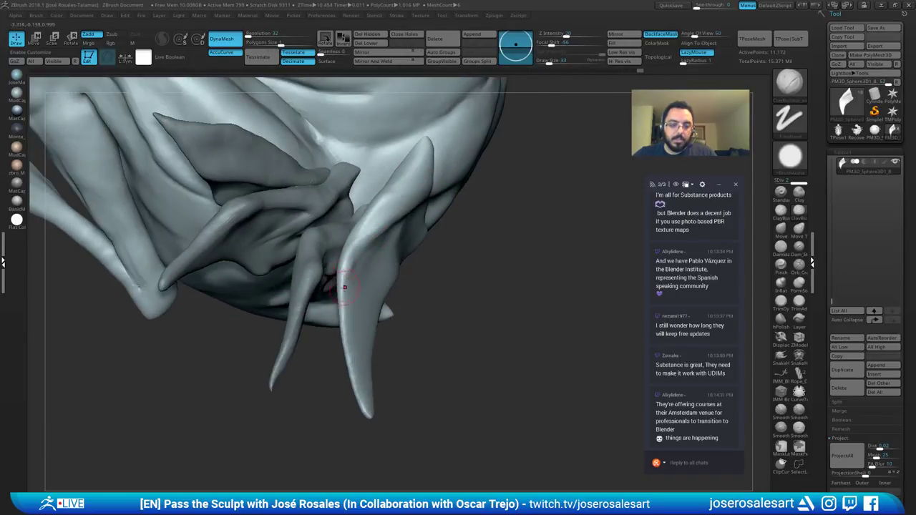
Step: Add clay to the inner end of the rear spike's upper ridge with the ClayBuildup brush at draw size 48
mouse_move(344, 288)
right_down()
mouse_move(318, 256)
mouse_move(367, 240)
right_up()
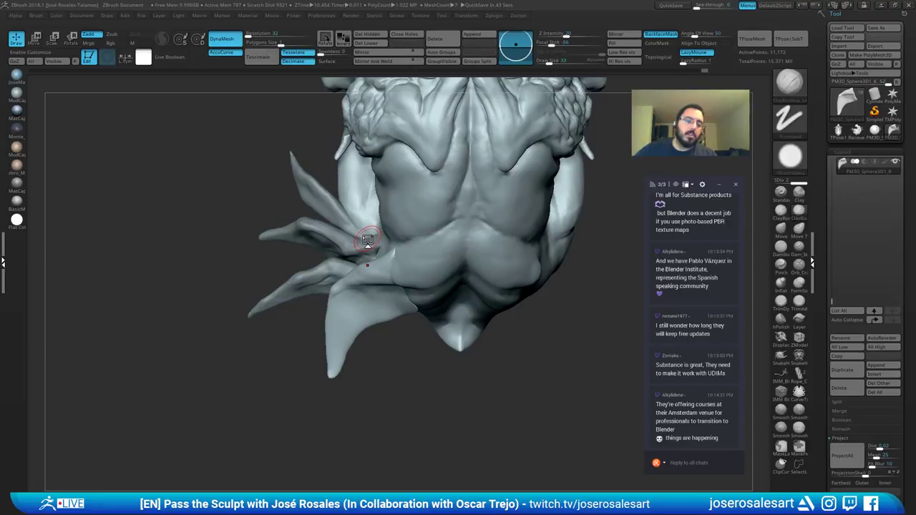
mouse_move(439, 206)
right_down()
mouse_move(519, 206)
mouse_move(497, 207)
right_up()
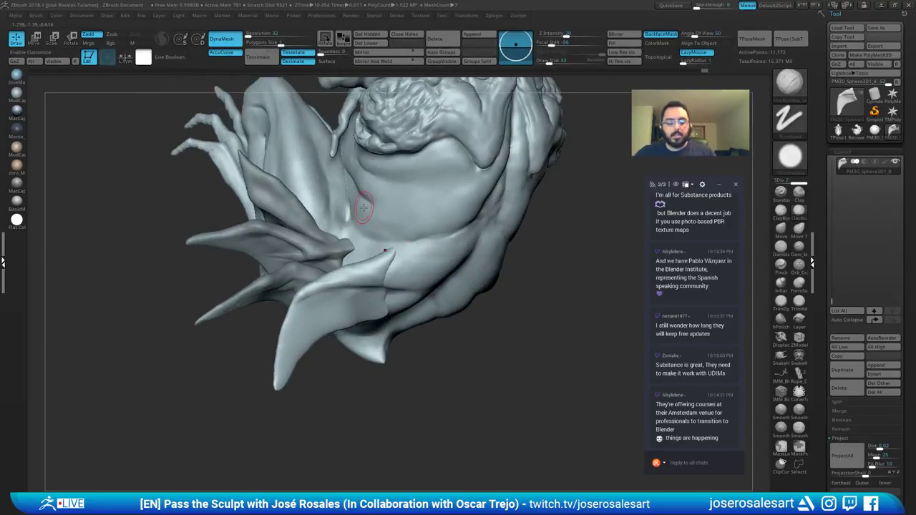
key(bracketright)
mouse_move(368, 258)
ctrl+right_down()
mouse_move(409, 253)
mouse_move(398, 215)
mouse_move(412, 255)
ctrl+right_up()
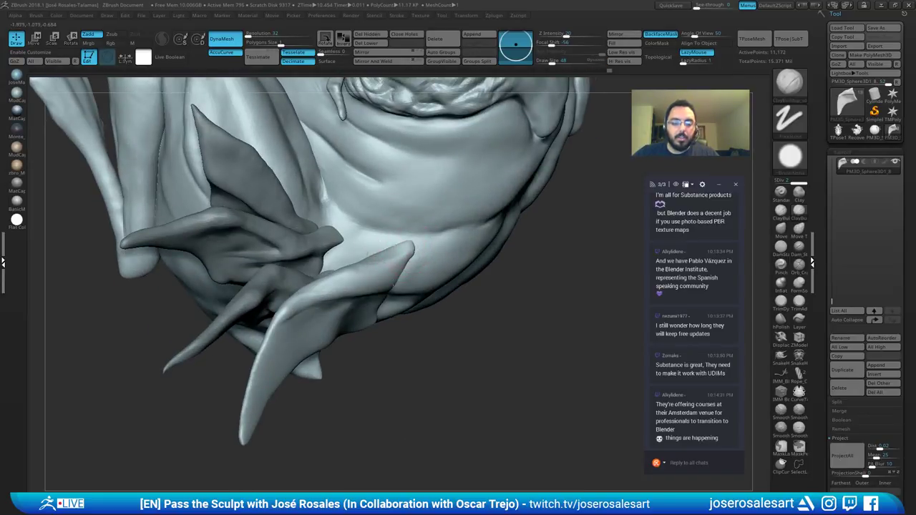
right_drag(395, 287, 349, 273)
right_drag(388, 247, 392, 252)
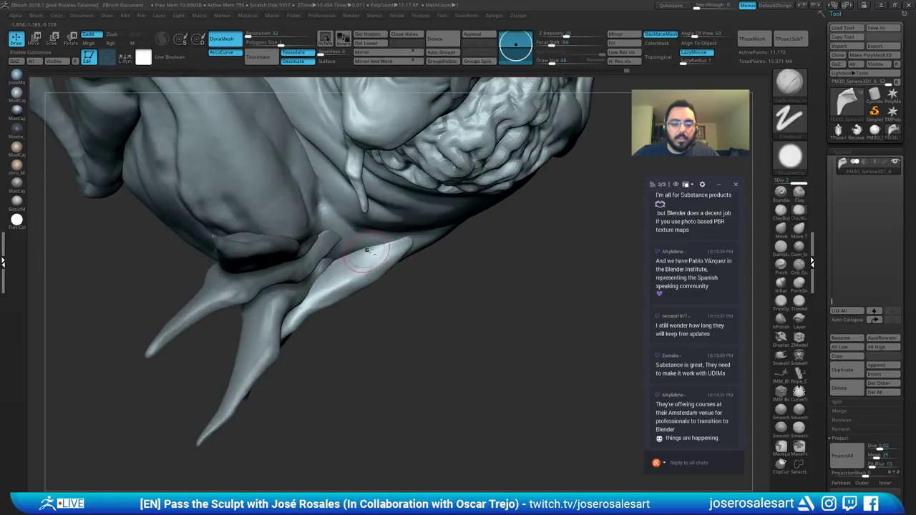
drag(360, 264, 382, 262)
Step: Smooth the inner end of the rear spike's upper ridge at draw size 23
key(s)
drag(383, 267, 379, 269)
right_drag(378, 269, 389, 260)
shift+drag(389, 260, 405, 248)
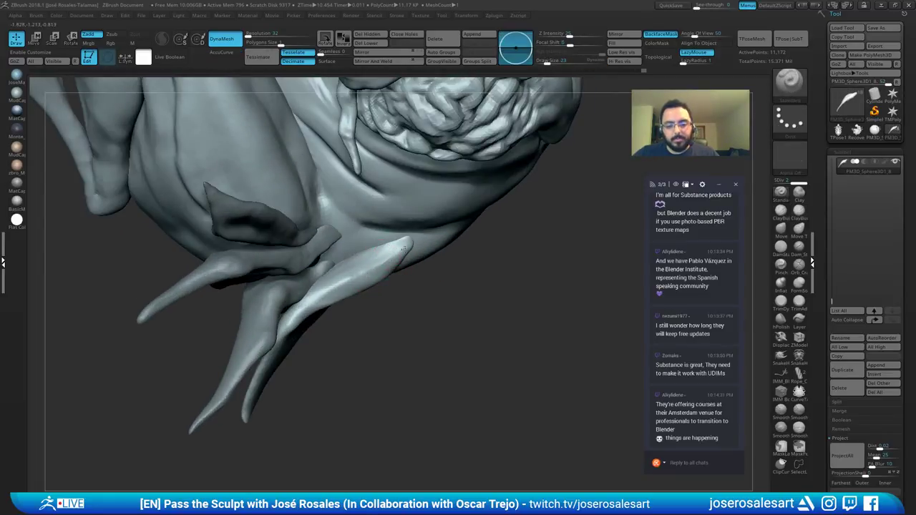
right_drag(318, 265, 368, 263)
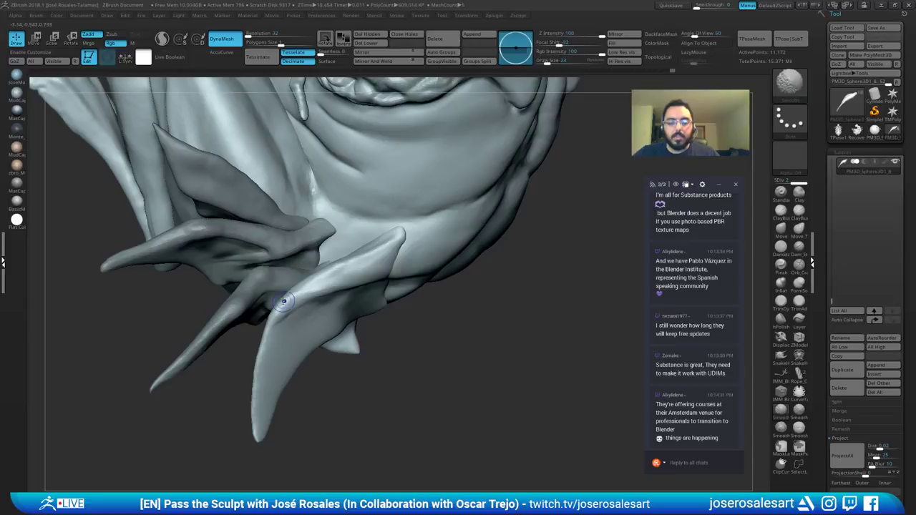
mouse_move(286, 298)
right_down()
mouse_move(365, 249)
mouse_move(322, 277)
mouse_move(315, 257)
mouse_move(343, 212)
mouse_move(388, 219)
mouse_move(365, 227)
right_up()
mouse_move(366, 227)
ctrl+right_down()
mouse_move(357, 201)
mouse_move(351, 237)
mouse_move(375, 264)
mouse_move(366, 272)
ctrl+right_up()
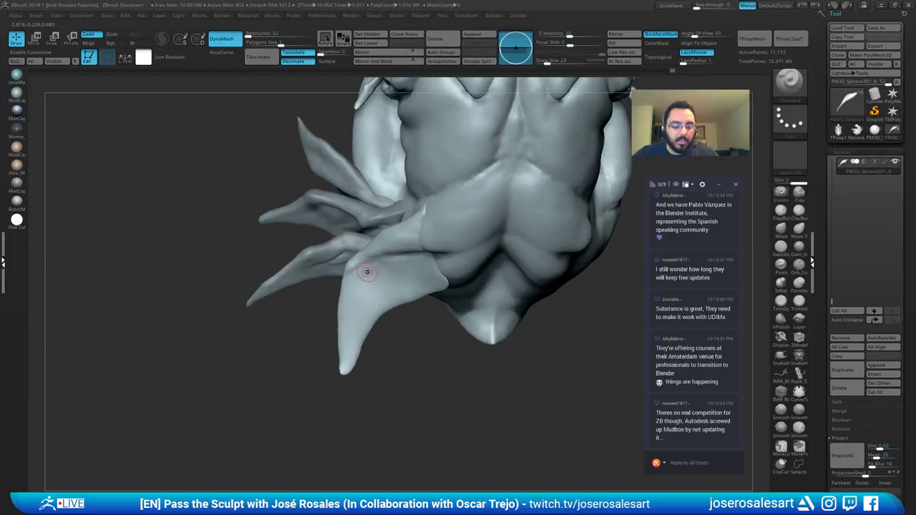
Step: Build up and smooth clay on the broad base of the rear spike with the ClayBuildup brush at draw size 54
key(b)
key(c)
key(b)
key(s)
drag(380, 277, 387, 276)
right_drag(391, 274, 380, 263)
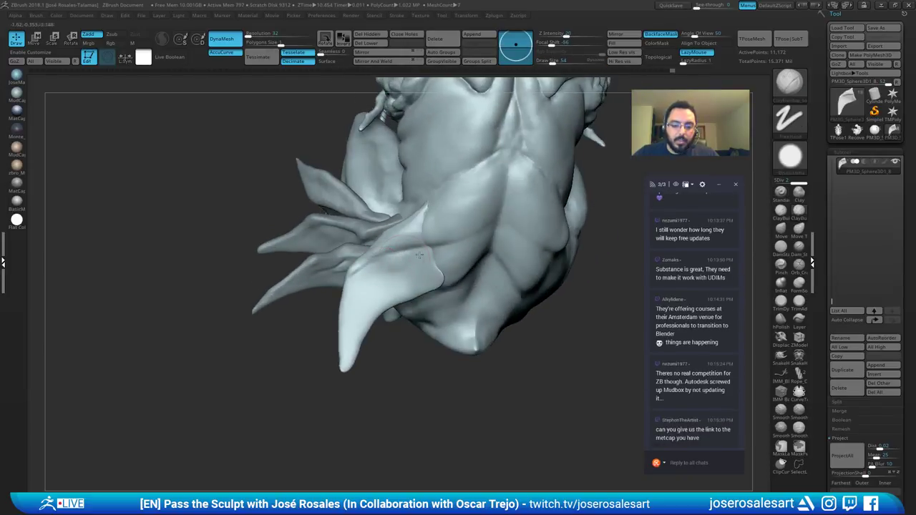
shift+drag(440, 278, 411, 267)
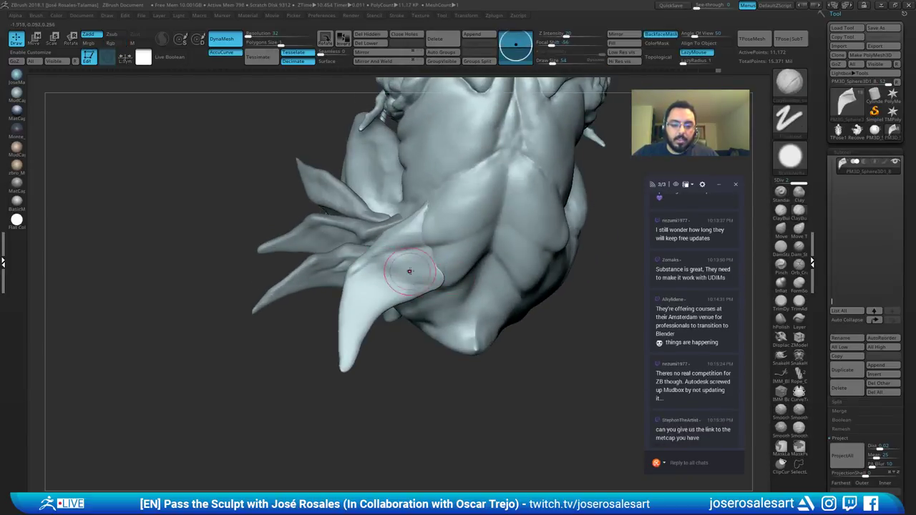
mouse_move(409, 270)
right_down()
mouse_move(428, 278)
mouse_move(405, 268)
right_up()
drag(424, 272, 420, 274)
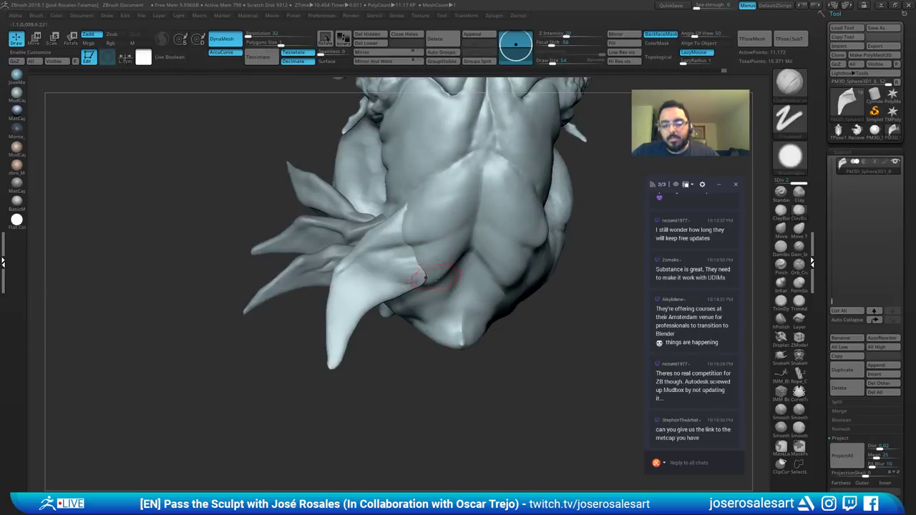
mouse_move(420, 274)
right_down()
mouse_move(393, 272)
mouse_move(424, 276)
right_up()
shift+drag(427, 275, 409, 258)
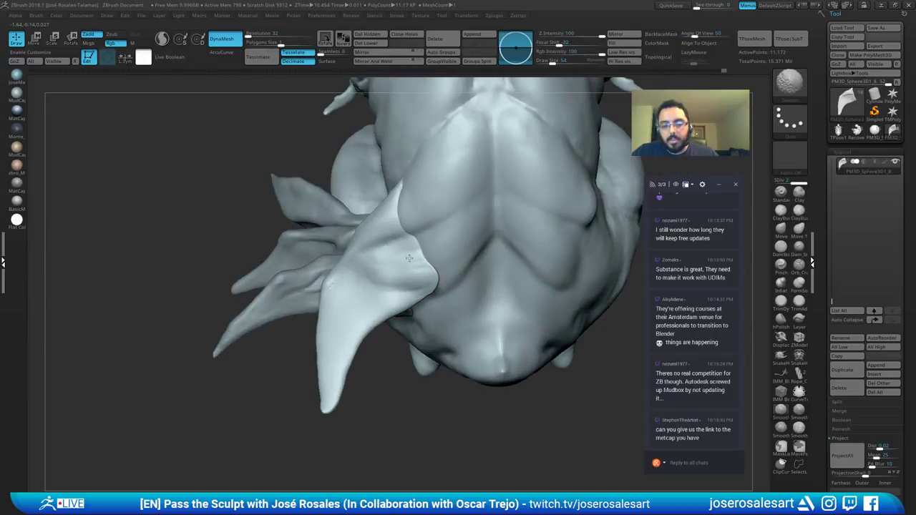
mouse_move(394, 279)
ctrl+right_down()
mouse_move(387, 250)
mouse_move(421, 219)
ctrl+right_up()
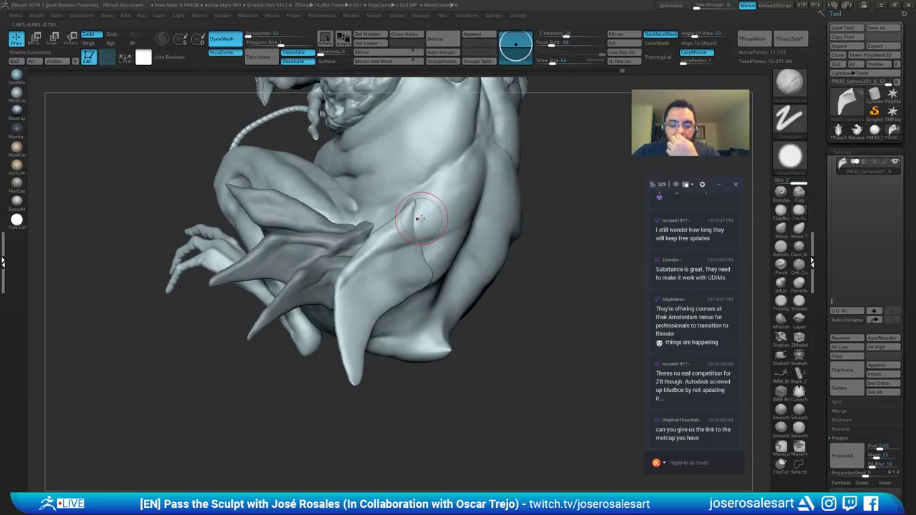
Step: Select the second spike from the top of the fan and set the draw size to 30
mouse_move(406, 247)
right_down()
mouse_move(349, 267)
mouse_move(354, 254)
right_up()
alt+click(231, 266)
alt+right_drag(197, 281, 266, 270)
key(s)
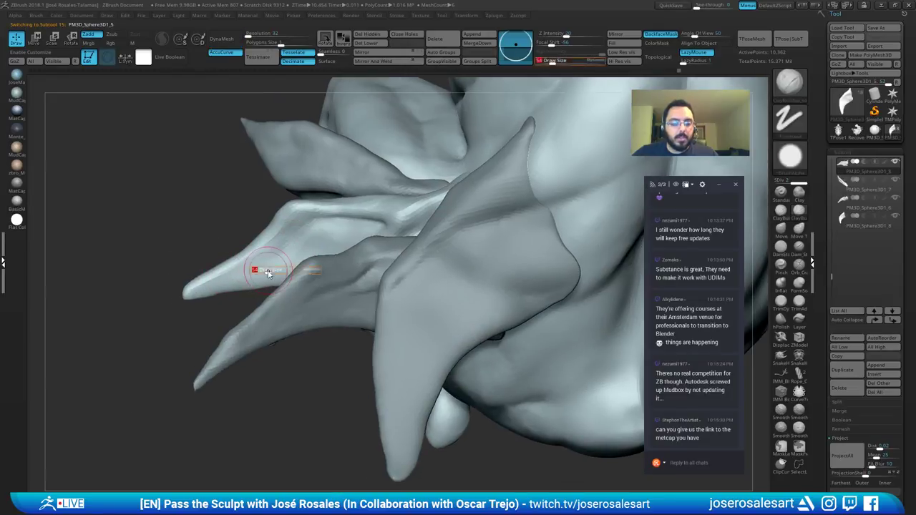
drag(269, 273, 265, 273)
right_drag(265, 273, 239, 262)
mouse_move(194, 285)
right_down()
mouse_move(206, 287)
mouse_move(209, 270)
right_up()
mouse_move(209, 271)
right_down()
mouse_move(224, 283)
mouse_move(243, 279)
right_up()
right_drag(186, 296, 213, 204)
mouse_move(213, 204)
shift+right_down()
mouse_move(229, 199)
mouse_move(235, 248)
mouse_move(252, 146)
shift+right_up()
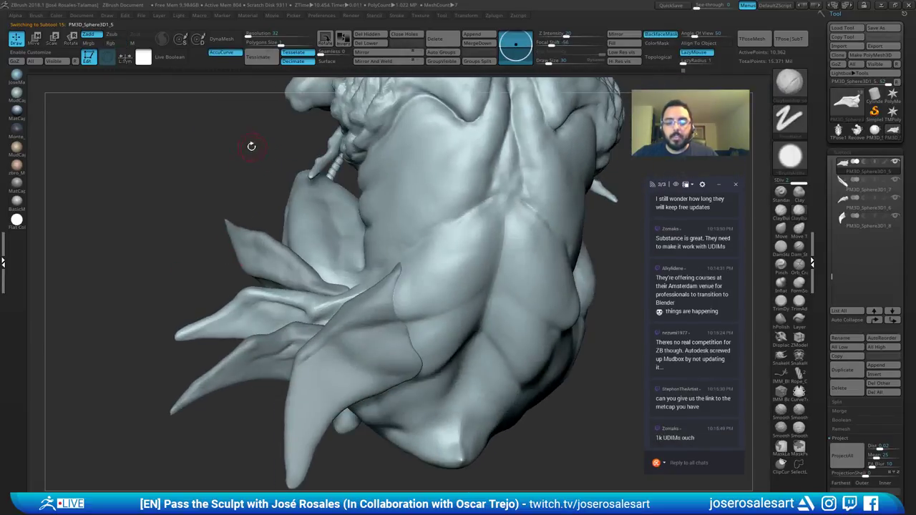
right_drag(180, 278, 248, 237)
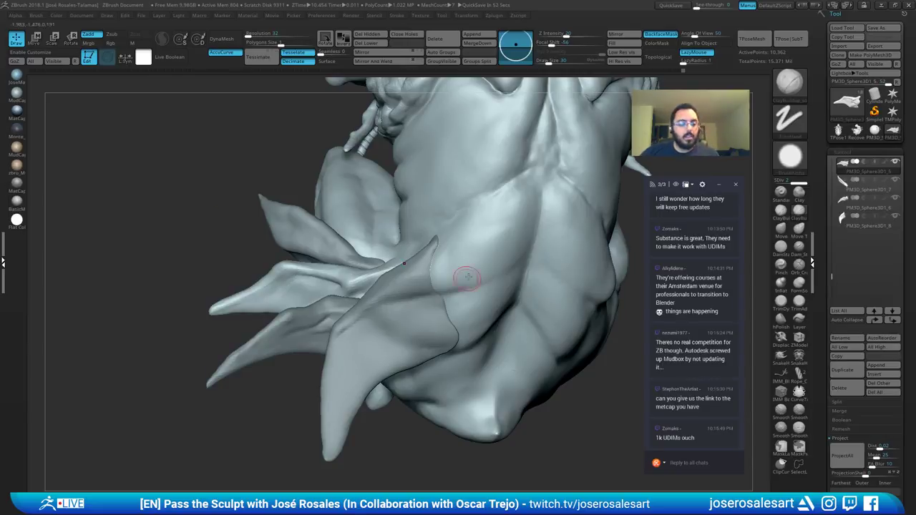
Step: Reshape the second spike's tip by pulling it outward with the Move brush at draw size 26
key(b)
key(m)
key(v)
mouse_move(283, 311)
right_down()
mouse_move(175, 319)
mouse_move(219, 304)
right_up()
key(s)
drag(223, 307, 227, 307)
mouse_move(219, 306)
mouse_down()
mouse_move(193, 320)
mouse_move(228, 300)
mouse_move(197, 317)
mouse_up()
Step: Add clay near the second spike's tip with the ClayBuildup brush and smooth its flat side toward the tip
mouse_move(178, 328)
ctrl+right_down()
mouse_move(221, 286)
mouse_move(301, 281)
mouse_move(227, 292)
ctrl+right_up()
key(b)
key(c)
key(b)
mouse_move(227, 292)
mouse_down()
mouse_move(279, 274)
mouse_move(221, 304)
mouse_move(240, 293)
mouse_up()
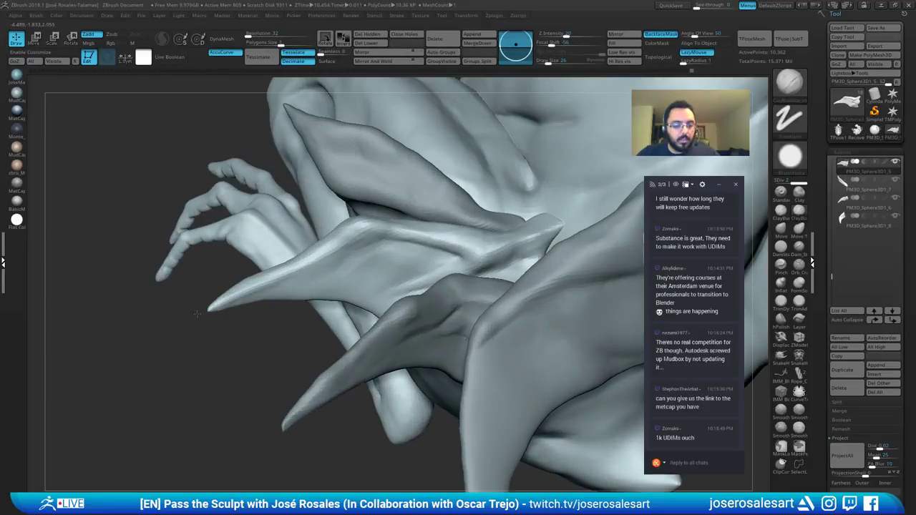
ctrl+right_drag(339, 266, 316, 280)
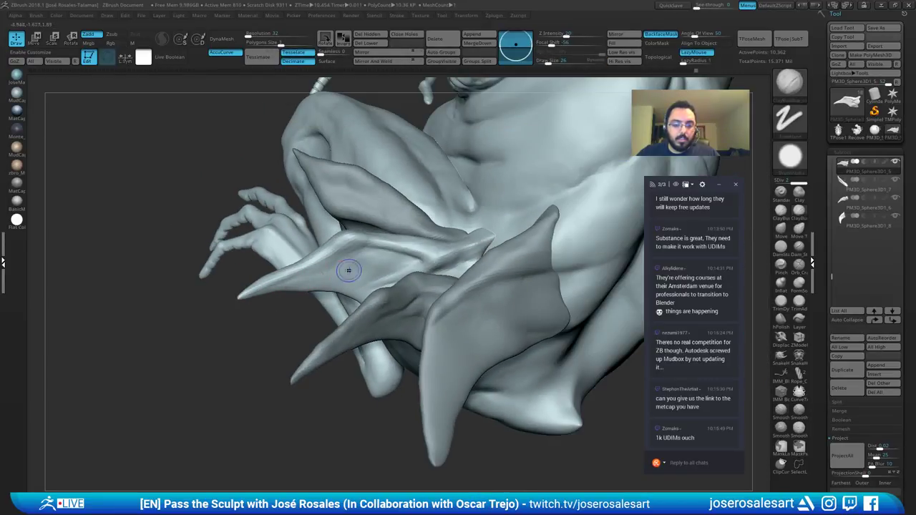
shift+drag(349, 268, 301, 276)
ctrl+right_drag(288, 272, 265, 275)
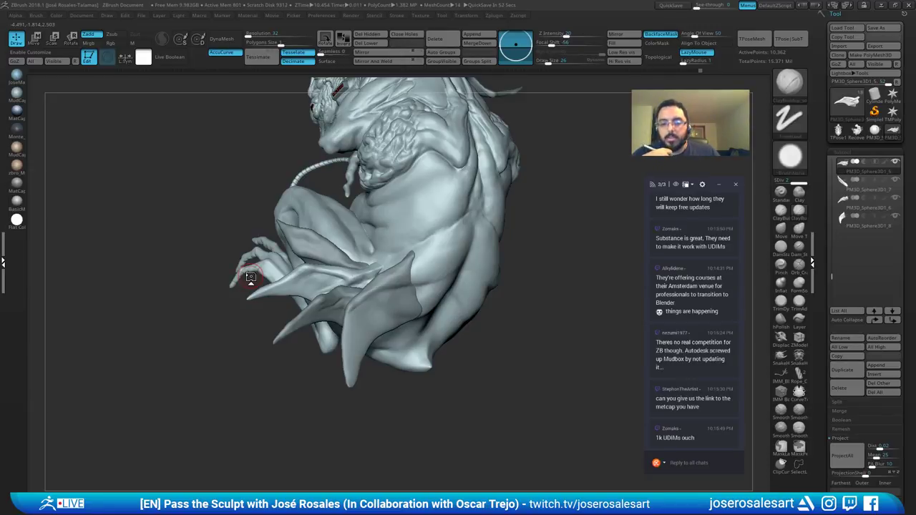
mouse_move(251, 277)
ctrl+right_down()
mouse_move(440, 246)
mouse_move(360, 226)
mouse_move(258, 290)
mouse_move(215, 281)
ctrl+right_up()
Step: Build up the second spike's upper ridge and bend with the ClayBuildup brush at draw size 42
right_drag(301, 263, 372, 274)
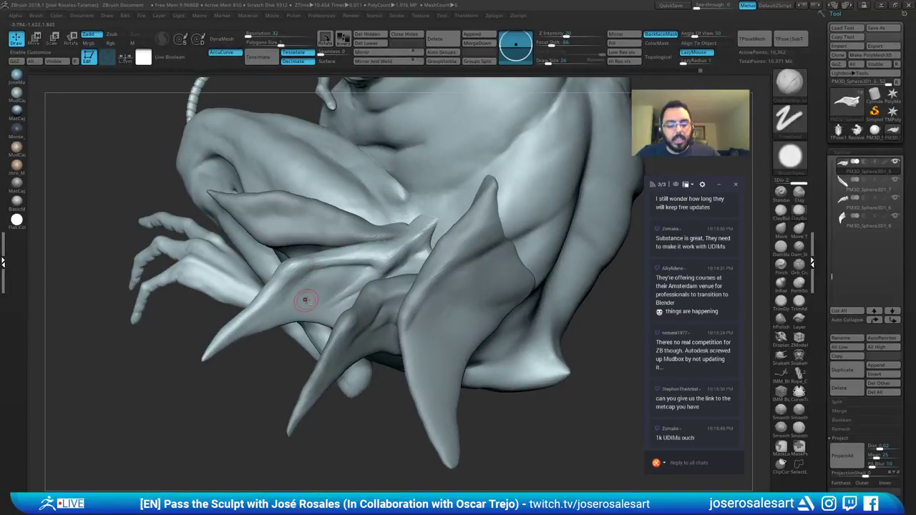
key([)
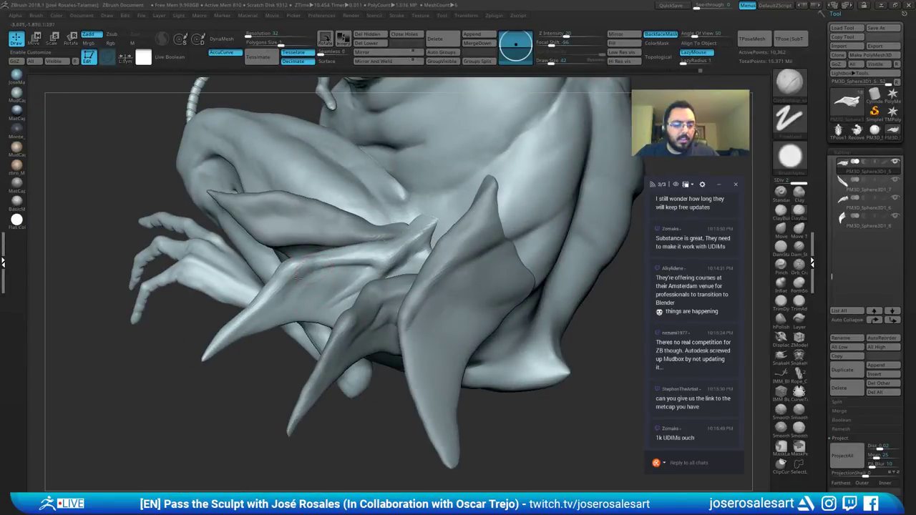
drag(315, 270, 304, 270)
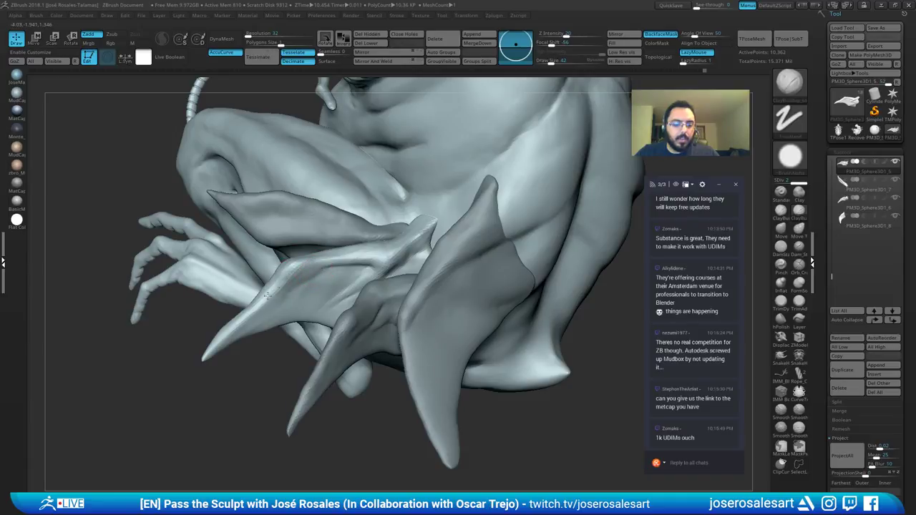
drag(257, 308, 307, 263)
mouse_move(309, 265)
right_down()
mouse_move(291, 299)
mouse_move(301, 285)
right_up()
ctrl+right_drag(300, 285, 311, 265)
drag(311, 266, 390, 263)
right_drag(358, 265, 348, 237)
ctrl+right_drag(348, 236, 344, 220)
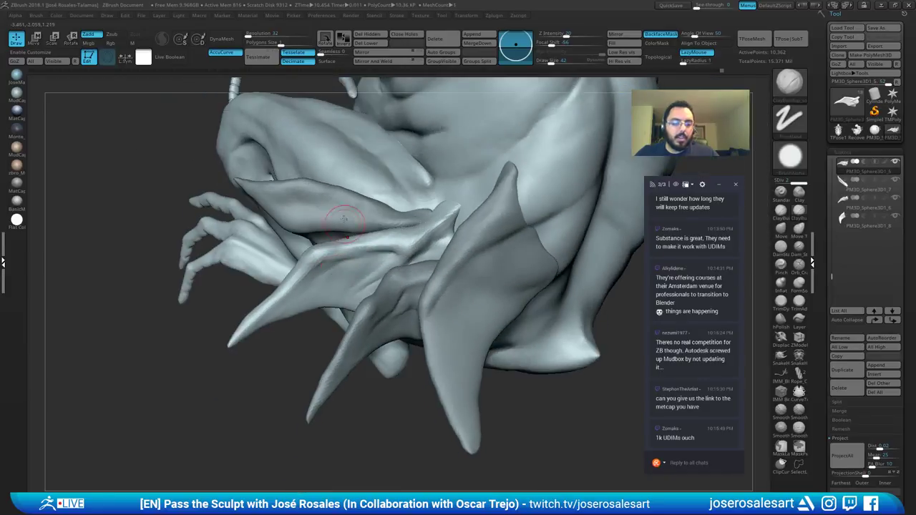
Step: Carve a crease beneath the second spike's upper ridge toward its tip with the DamStandard brush at draw size 42
key(b)
key(d)
key(s)
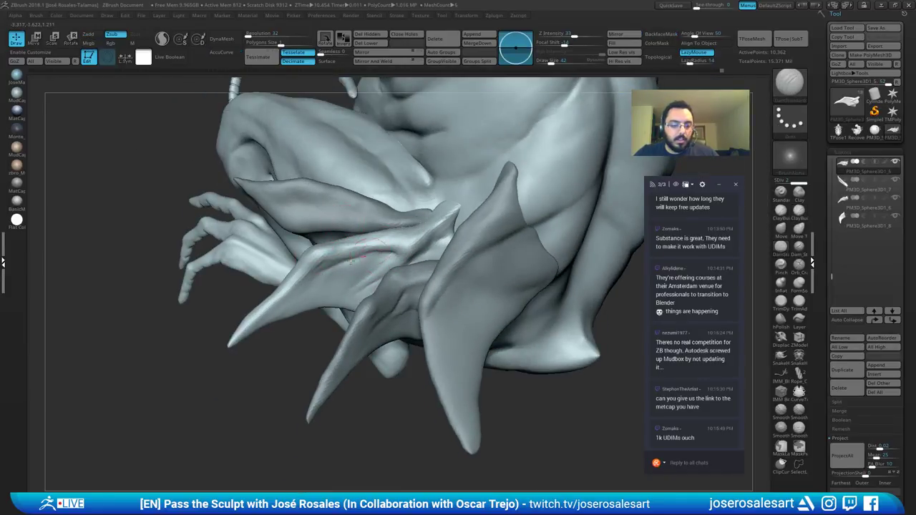
mouse_move(320, 275)
mouse_down()
mouse_move(382, 261)
mouse_move(235, 321)
mouse_up()
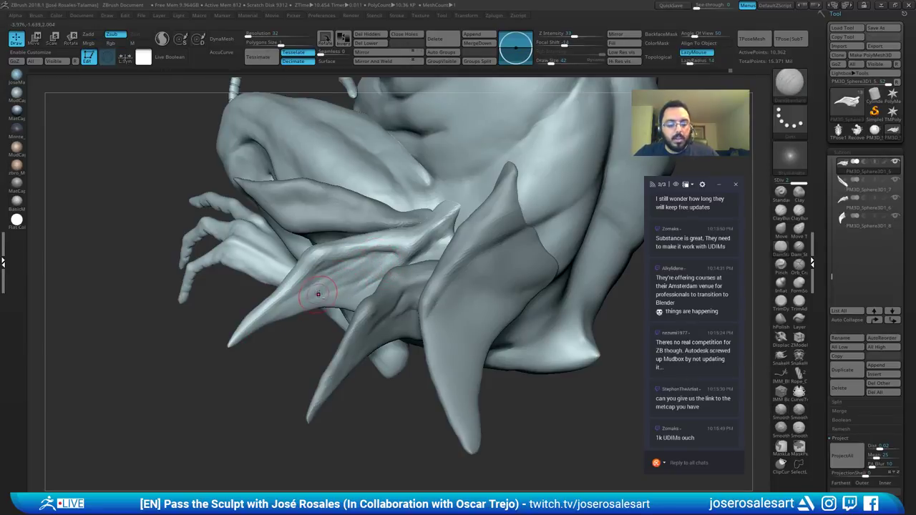
Step: Return to the ClayBuildup brush and smooth the second spike's upper ridge
key(b)
key(c)
key(b)
right_drag(353, 284, 362, 277)
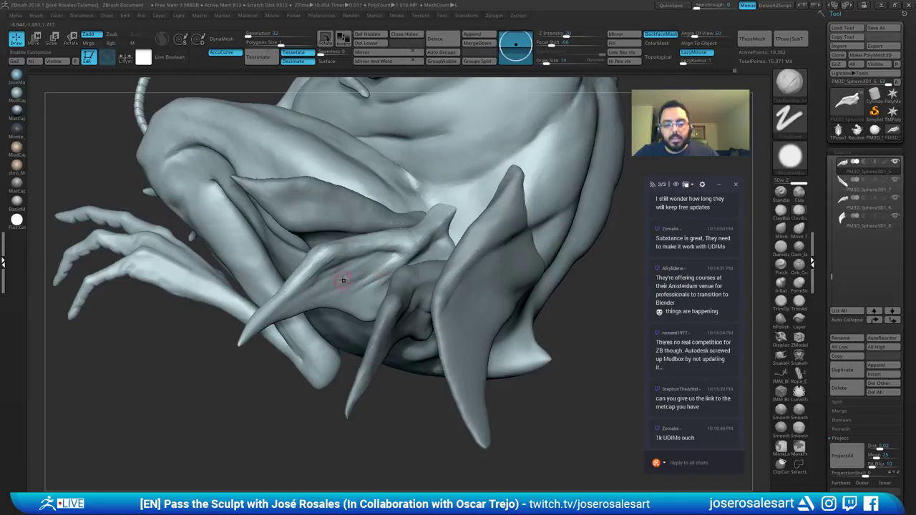
mouse_move(339, 265)
right_down()
mouse_move(317, 276)
mouse_move(421, 250)
mouse_move(354, 252)
right_up()
shift+drag(353, 253, 371, 247)
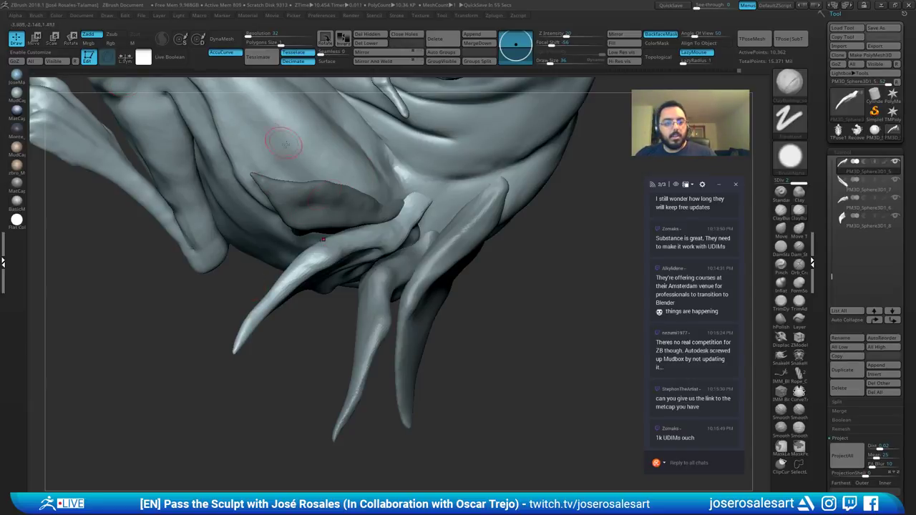
mouse_move(288, 143)
right_down()
mouse_move(356, 201)
mouse_move(370, 186)
right_up()
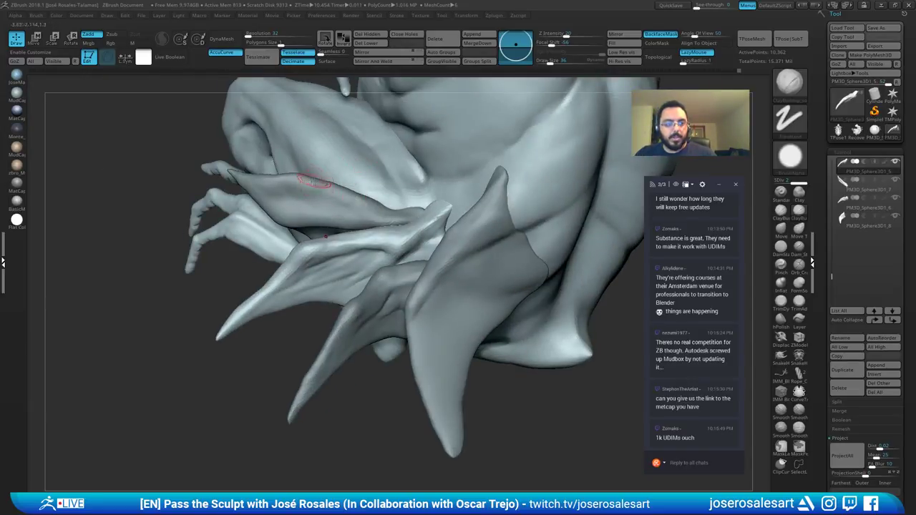
right_drag(315, 182, 360, 200)
Step: Select and isolate the third spike, and carve a crease down its shaft with the DamStandard brush at draw size 36
alt+right_drag(433, 216, 394, 250)
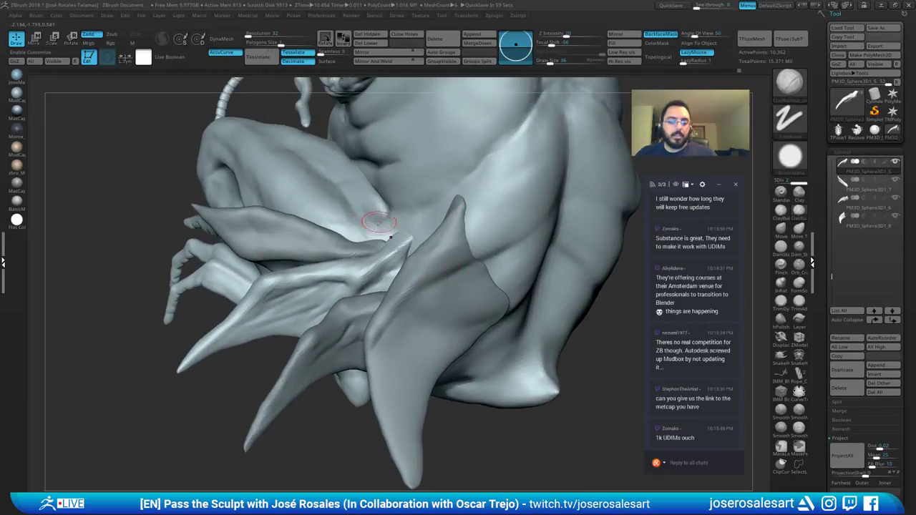
mouse_move(339, 327)
alt+right_down()
mouse_move(342, 308)
mouse_move(317, 284)
mouse_move(372, 227)
alt+right_up()
alt+click(322, 320)
key(shift+s)
key(b)
key(d)
key(s)
ctrl+right_drag(336, 292, 328, 282)
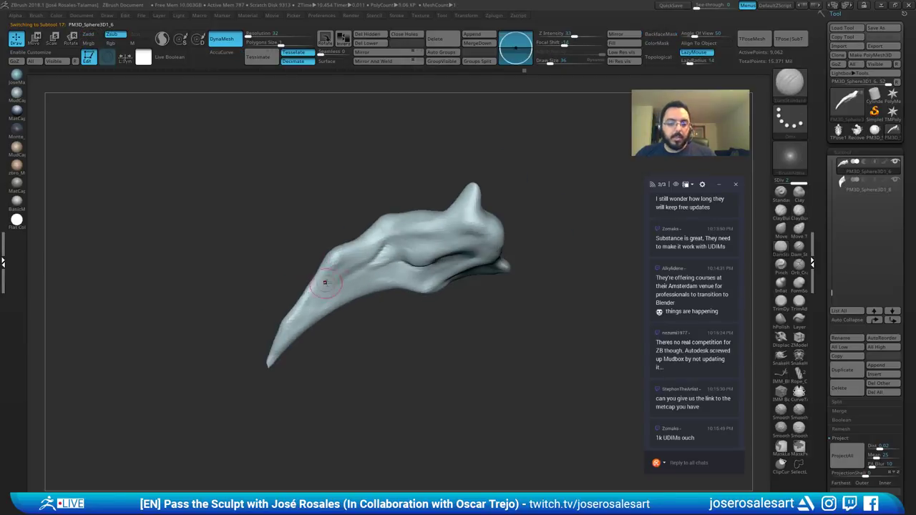
drag(327, 283, 282, 342)
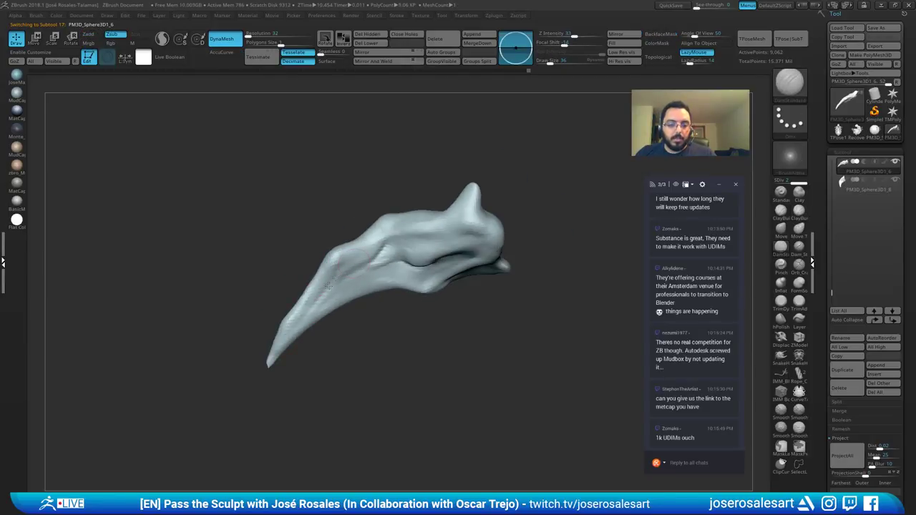
Step: Build up clay folds from the third spike's bend down its shaft with the ClayBuildup brush at draw size 26
key(b)
key(c)
key(b)
drag(384, 252, 341, 279)
right_drag(328, 295, 309, 292)
drag(370, 254, 350, 270)
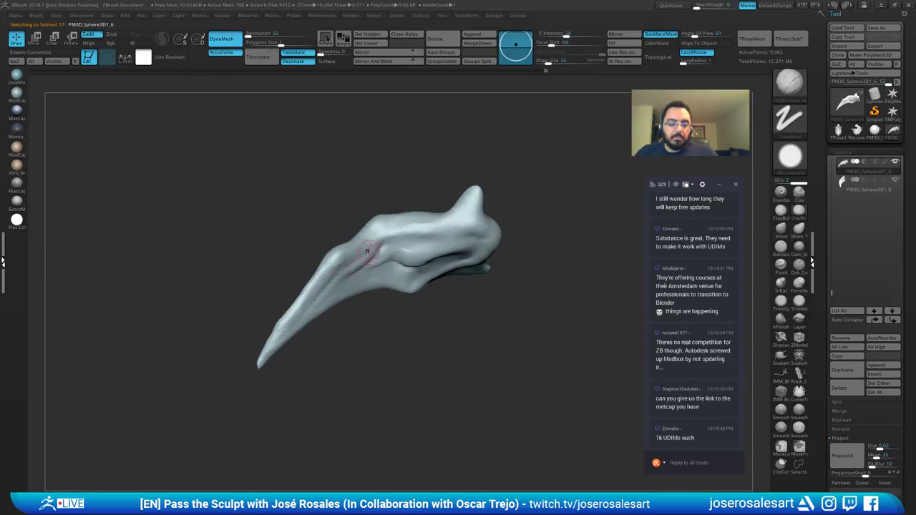
right_drag(367, 257, 342, 273)
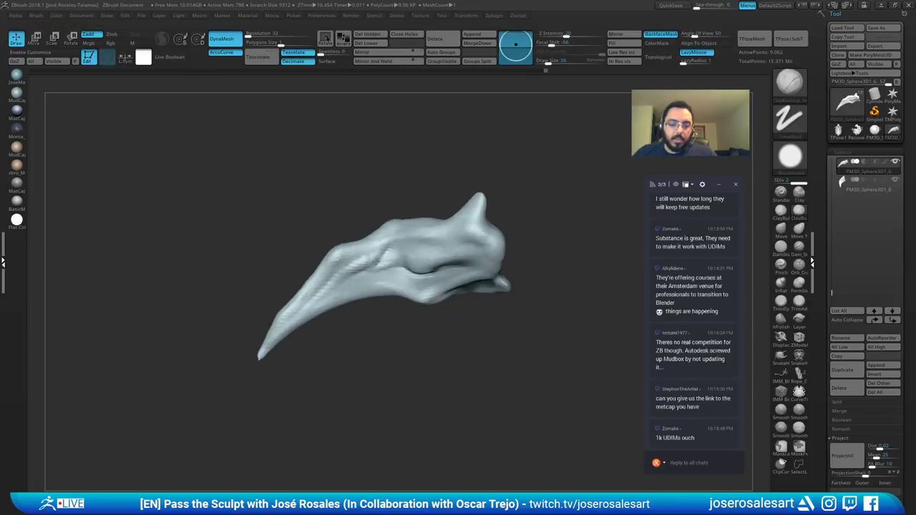
drag(389, 252, 364, 262)
Step: Add short clay strokes to thicken the bone-like bump where the third spike's shaft meets its base
ctrl+right_drag(360, 279, 399, 276)
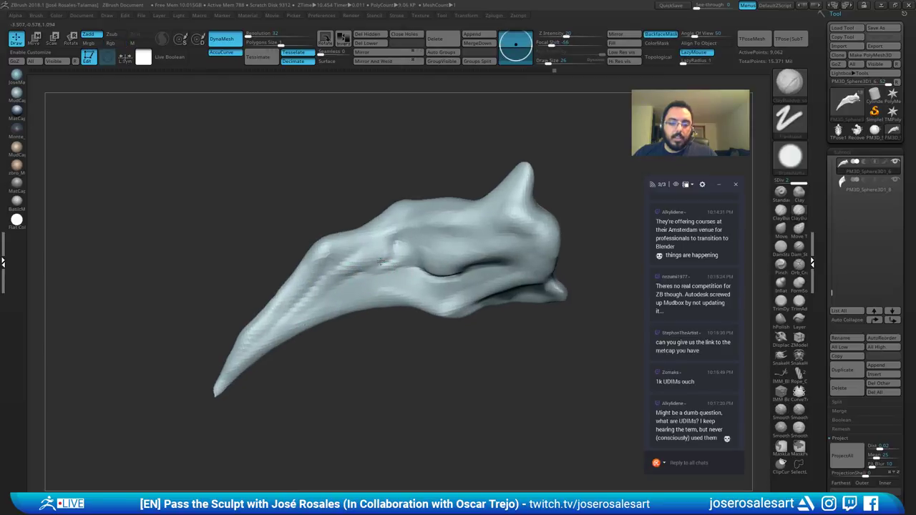
drag(393, 257, 381, 266)
ctrl+right_drag(387, 264, 347, 266)
ctrl+right_drag(403, 253, 436, 239)
drag(407, 253, 401, 261)
ctrl+right_drag(421, 243, 402, 239)
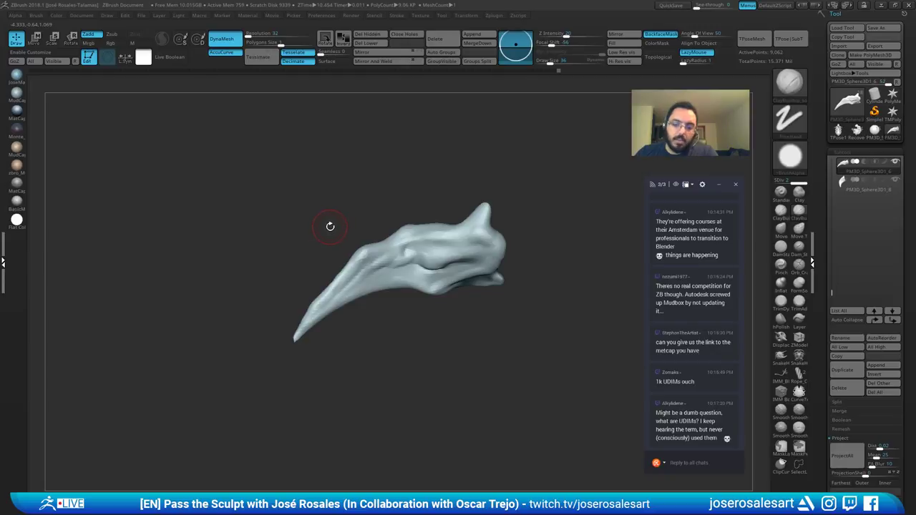
right_drag(419, 274, 433, 260)
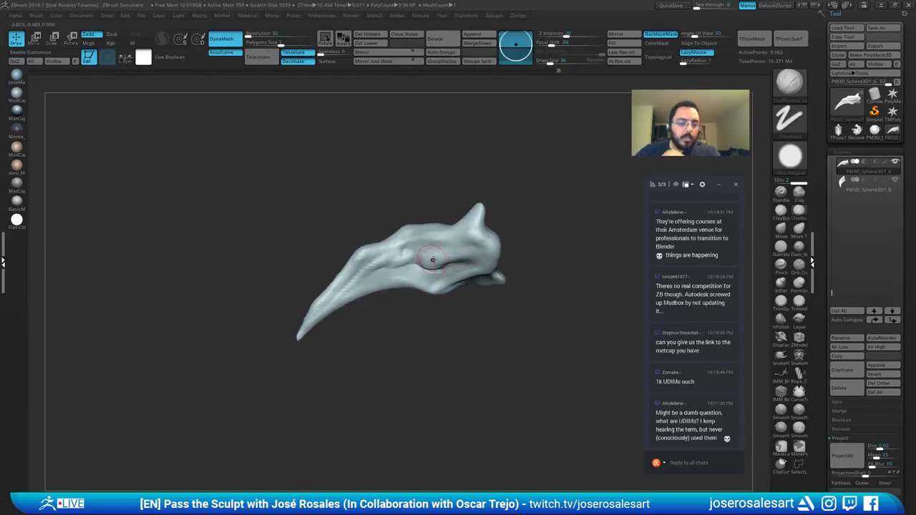
Step: Build up clay over the folds of the third spike's base with the ClayBuildup brush at draw size 45
key(s)
drag(410, 270, 414, 270)
mouse_move(414, 270)
ctrl+right_down()
mouse_move(425, 282)
mouse_move(443, 254)
ctrl+right_up()
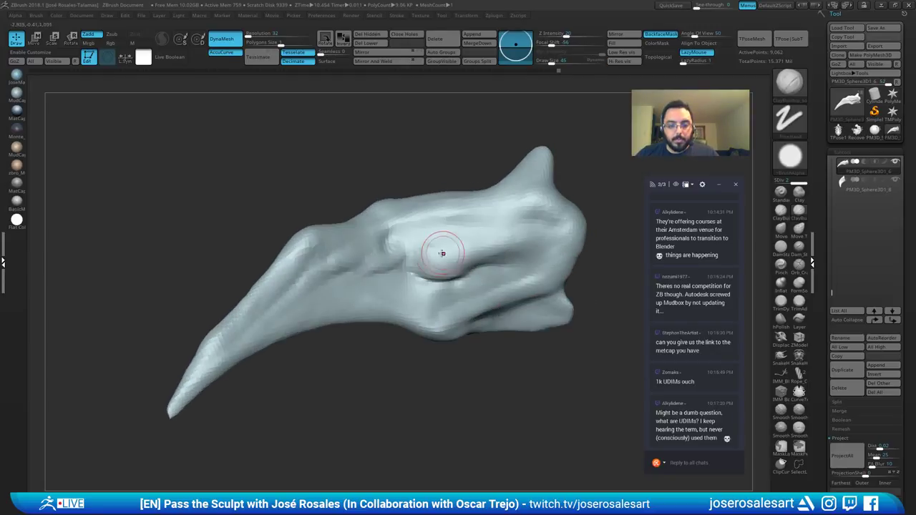
mouse_move(481, 252)
mouse_down()
mouse_move(491, 247)
mouse_move(492, 262)
mouse_up()
right_drag(491, 262, 494, 244)
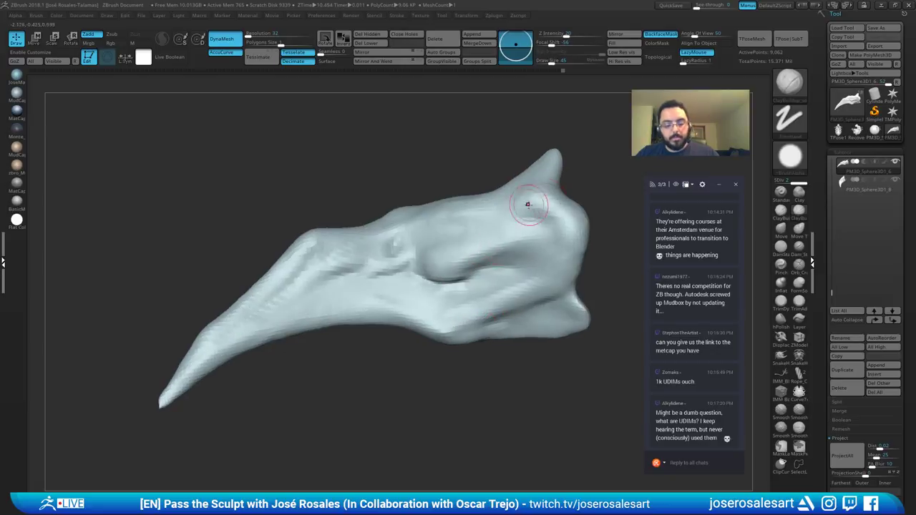
Step: Carve creases under the bone-like bump on the third spike's base with the DamStandard brush, then return to ClayBuildup
key(b)
key(d)
key(s)
drag(513, 254, 524, 250)
mouse_move(460, 279)
mouse_down()
mouse_move(473, 270)
mouse_move(399, 290)
mouse_up()
key(b)
key(c)
key(b)
Step: Carve a short crease near the lower edge of the third spike's base with the DamStandard brush
key(b)
key(d)
key(s)
mouse_move(432, 284)
alt+right_down()
mouse_move(428, 233)
mouse_move(408, 202)
alt+right_up()
mouse_move(445, 274)
mouse_down()
mouse_move(473, 260)
mouse_move(444, 276)
mouse_move(469, 279)
mouse_up()
Step: Switch back to the ClayBuildup brush and smooth the lower fold of the third spike's base
key(b)
key(c)
key(b)
right_drag(480, 280, 484, 297)
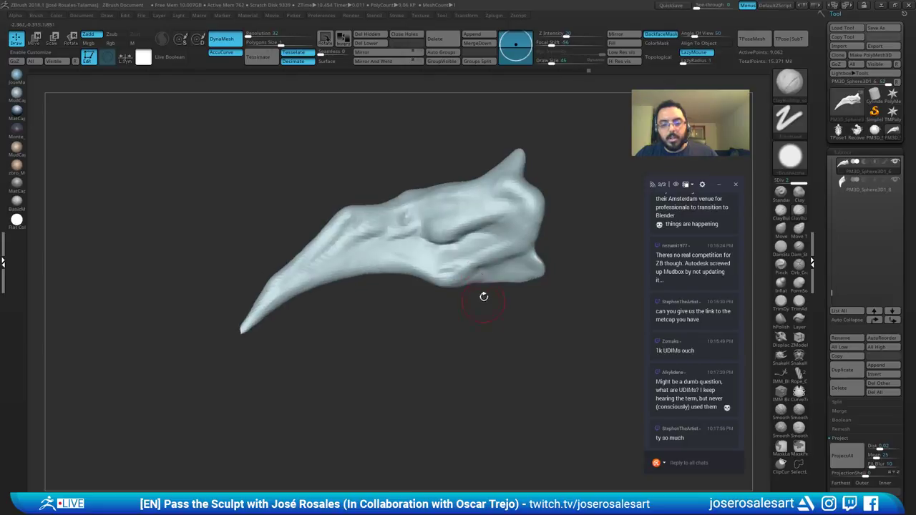
shift+drag(481, 268, 502, 265)
Step: Bring back the hidden parts, then select and isolate the second spike
key(alt+s)
mouse_move(443, 294)
ctrl+right_down()
mouse_move(413, 237)
mouse_move(440, 294)
mouse_move(365, 233)
mouse_move(360, 277)
ctrl+right_up()
drag(368, 282, 382, 271)
mouse_move(379, 274)
right_down()
mouse_move(364, 257)
mouse_move(299, 305)
right_up()
alt+click(352, 246)
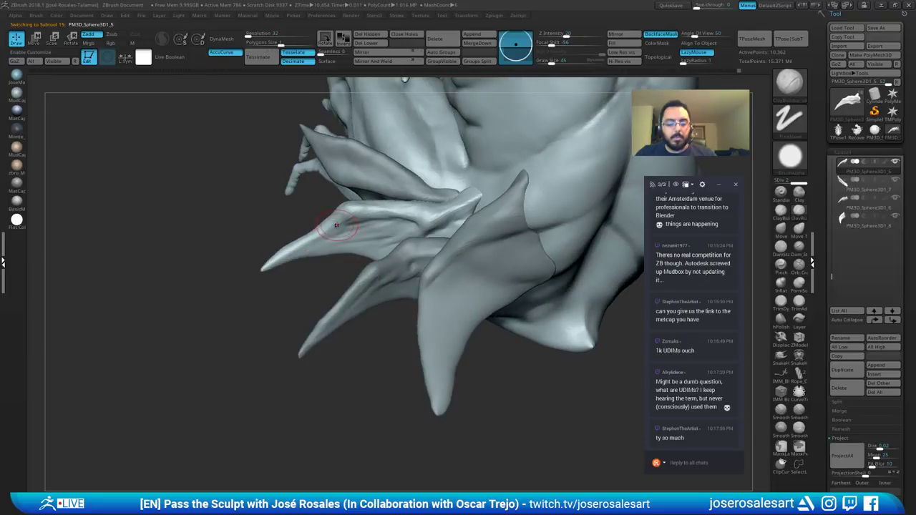
key(alt+s)
ctrl+right_drag(329, 229, 333, 252)
right_drag(334, 252, 365, 222)
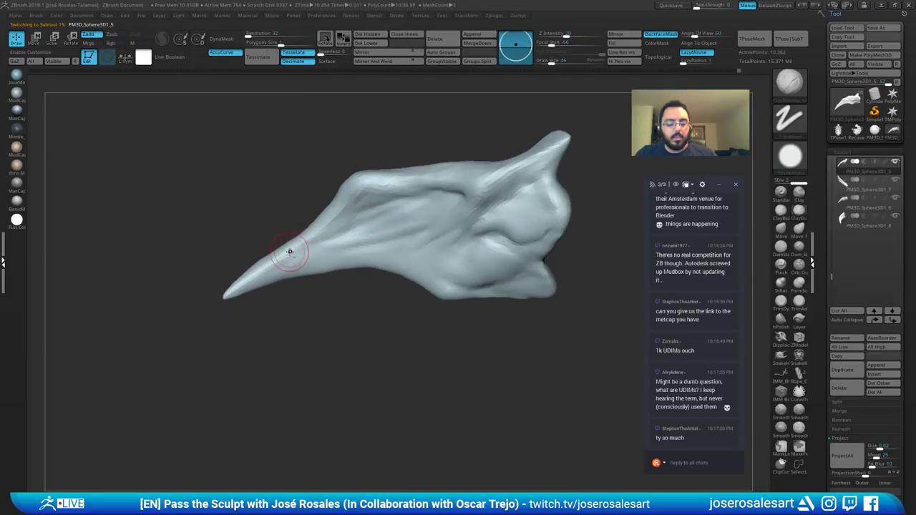
Step: Add clay along the second spike's shaft toward its tip and smooth the strokes into the surface
mouse_move(342, 236)
mouse_down()
mouse_move(311, 238)
mouse_move(256, 266)
mouse_move(321, 247)
mouse_move(278, 267)
mouse_up()
shift+drag(367, 235, 322, 248)
mouse_move(216, 310)
right_down()
mouse_move(277, 279)
mouse_move(260, 262)
right_up()
right_drag(184, 317, 255, 264)
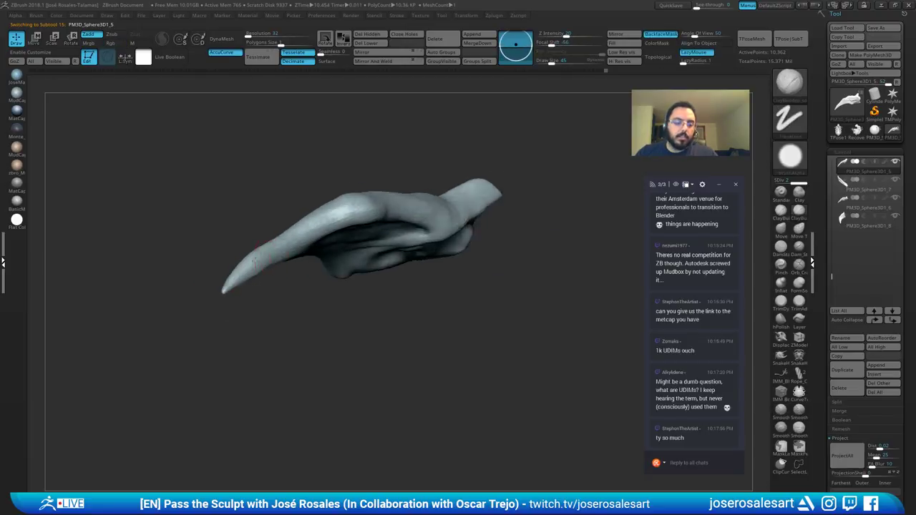
drag(255, 263, 250, 292)
drag(206, 319, 209, 248)
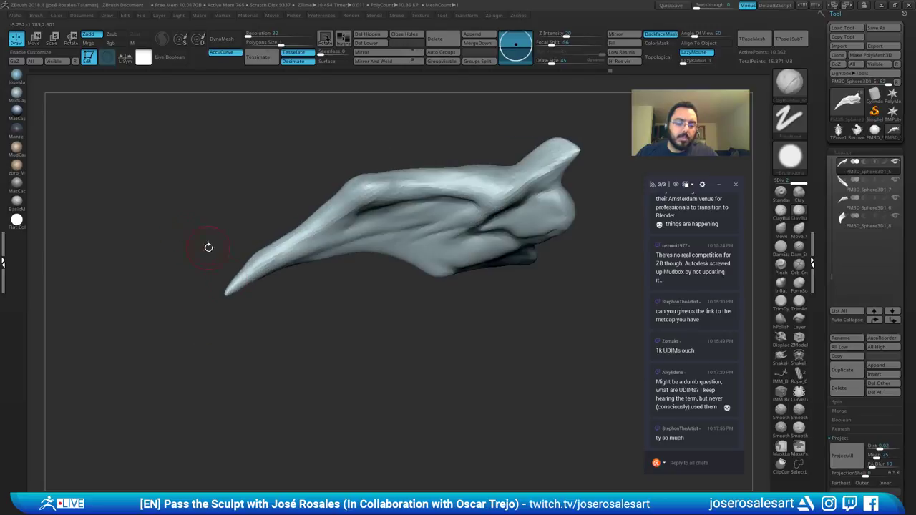
right_drag(209, 247, 222, 241)
alt+right_drag(301, 241, 259, 225)
alt+right_drag(372, 198, 323, 233)
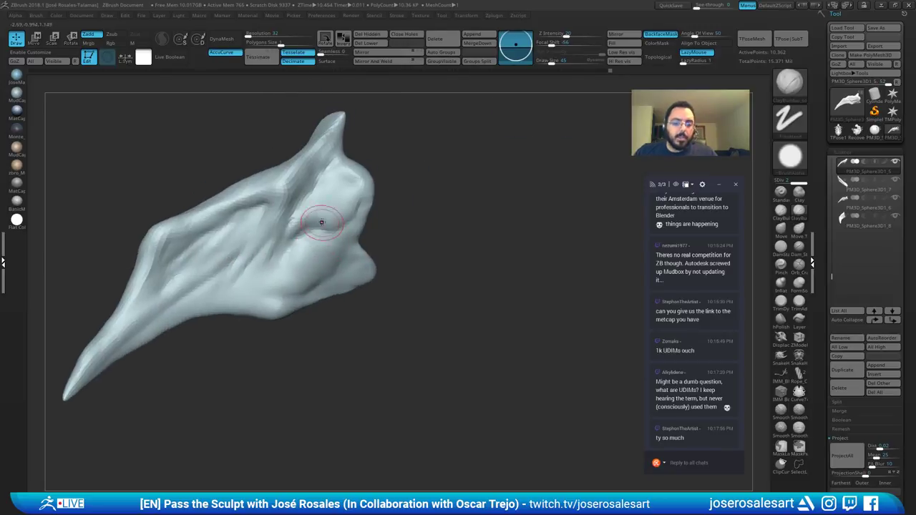
Step: Build up the rounded bone-like folds on the second spike's base with the ClayBuildup brush
mouse_move(322, 222)
mouse_down()
mouse_move(330, 242)
mouse_move(287, 239)
mouse_up()
mouse_move(286, 239)
right_down()
mouse_move(223, 238)
mouse_move(344, 244)
right_up()
drag(356, 249, 333, 270)
mouse_move(326, 279)
right_down()
mouse_move(309, 276)
mouse_move(409, 220)
right_up()
Step: Carve a crease into the lower corner of the second spike's base with the DamStandard brush at draw size 42
key(b)
key(d)
key(s)
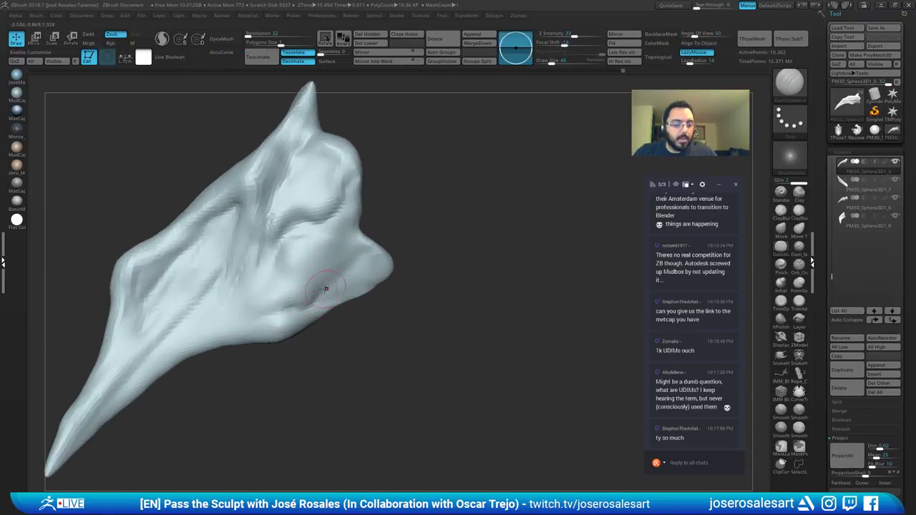
mouse_move(346, 282)
ctrl+right_down()
mouse_move(343, 272)
mouse_move(341, 282)
ctrl+right_up()
drag(342, 283, 356, 265)
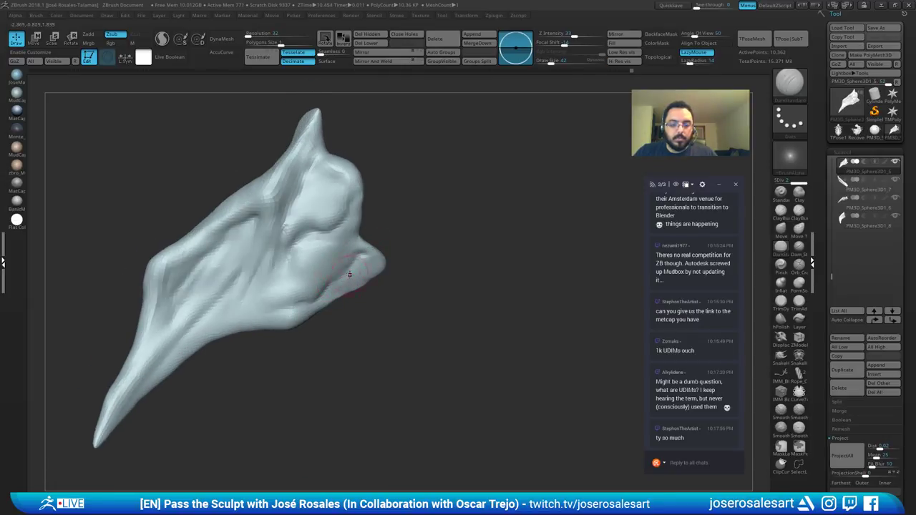
mouse_move(348, 276)
right_down()
mouse_move(308, 258)
mouse_move(339, 202)
right_up()
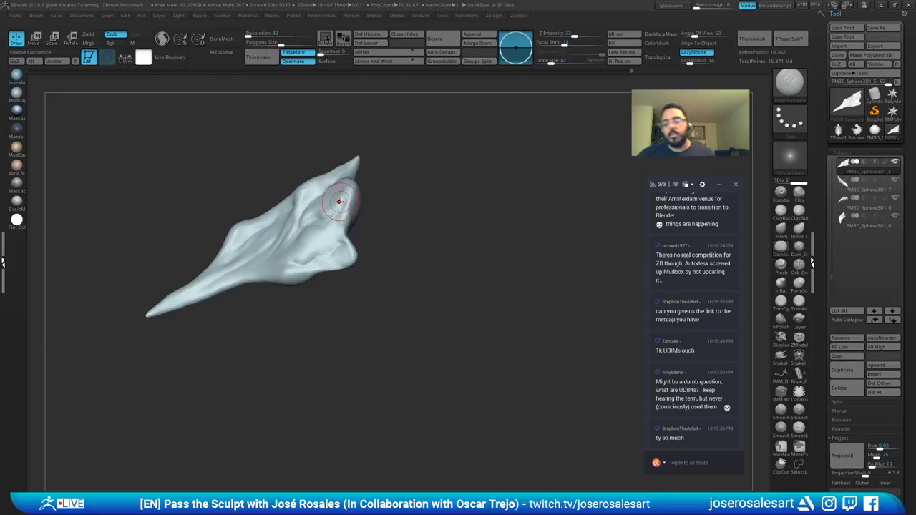
drag(371, 111, 317, 289)
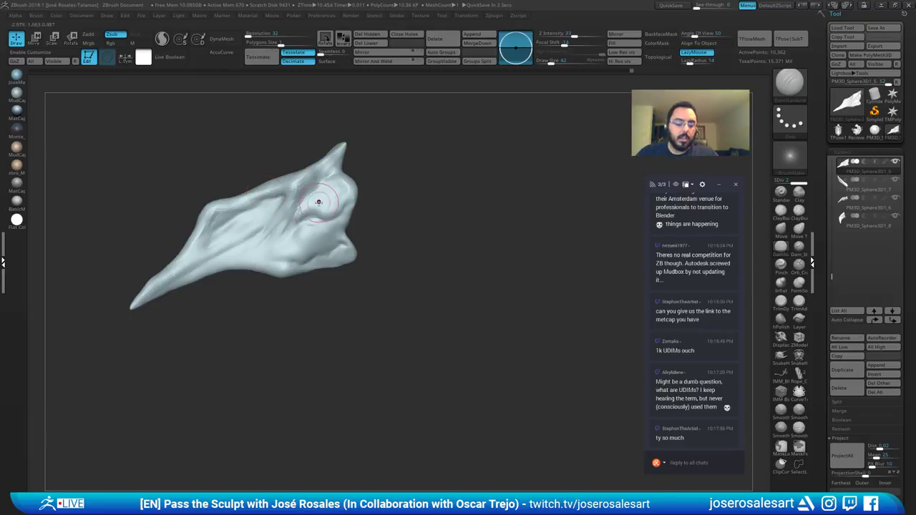
ctrl+right_drag(262, 230, 293, 200)
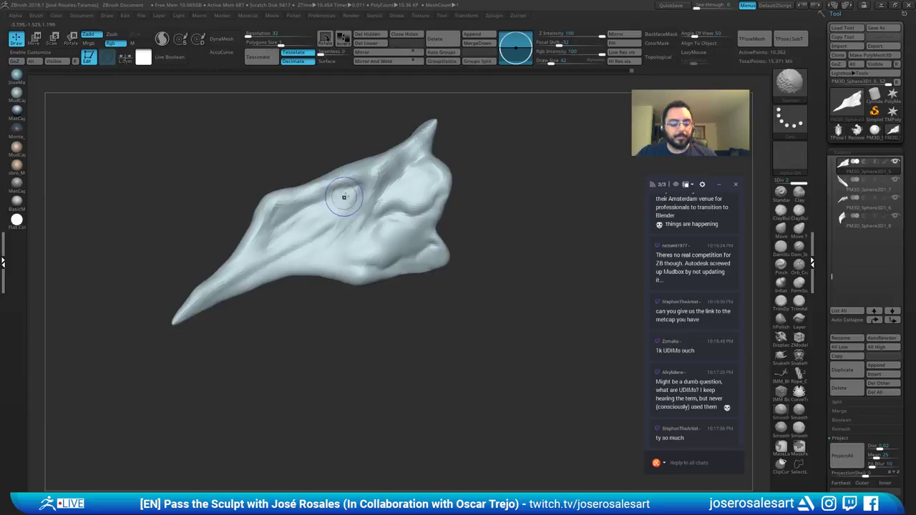
mouse_move(462, 163)
mouse_down()
mouse_move(452, 149)
mouse_move(384, 133)
mouse_move(332, 197)
mouse_move(309, 207)
mouse_up()
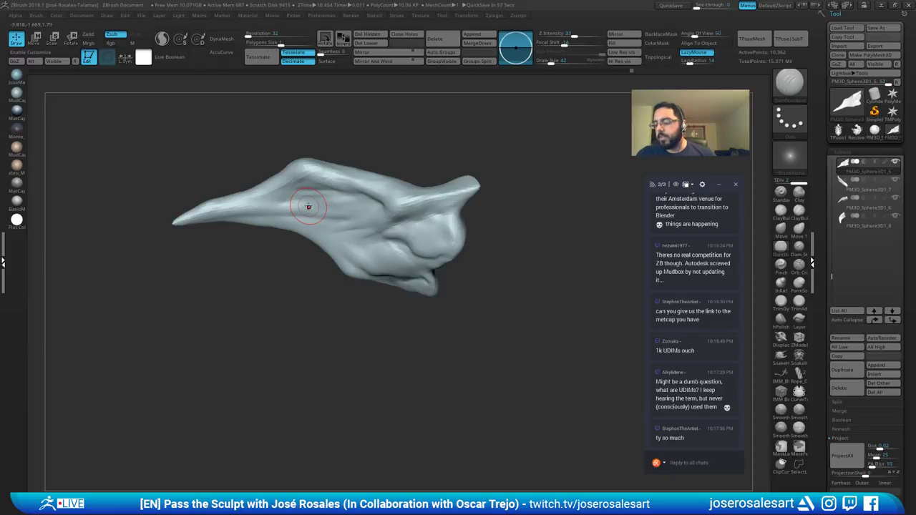
Step: Show all parts, select the large broad spike, and build up clay across its base with the ClayBuildup brush
key(shift+s)
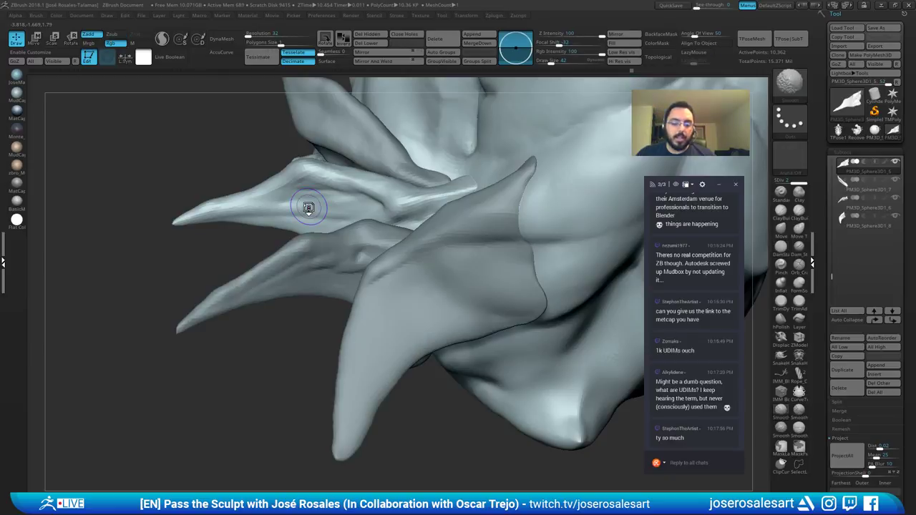
ctrl+right_drag(411, 194, 434, 236)
alt+click(438, 234)
mouse_move(488, 206)
right_down()
mouse_move(436, 284)
mouse_move(380, 187)
mouse_move(485, 240)
mouse_move(451, 258)
mouse_move(487, 242)
right_up()
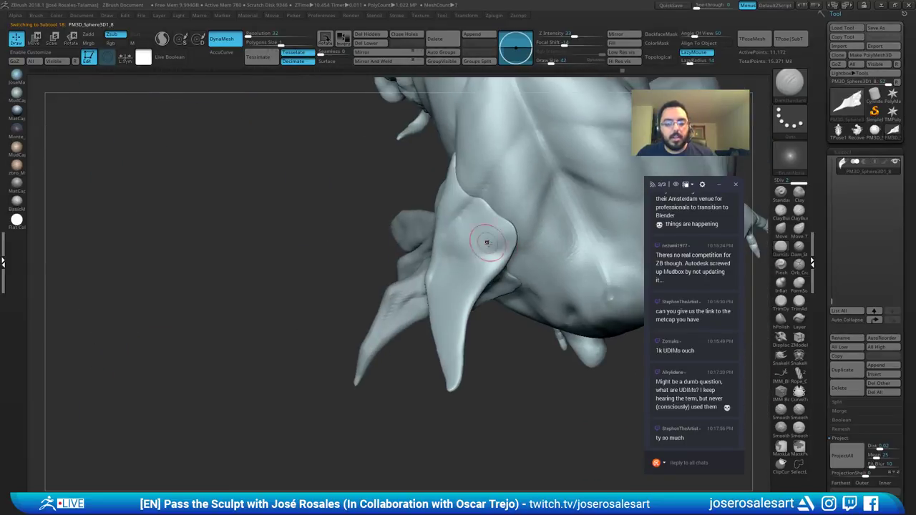
drag(511, 236, 470, 246)
key(2)
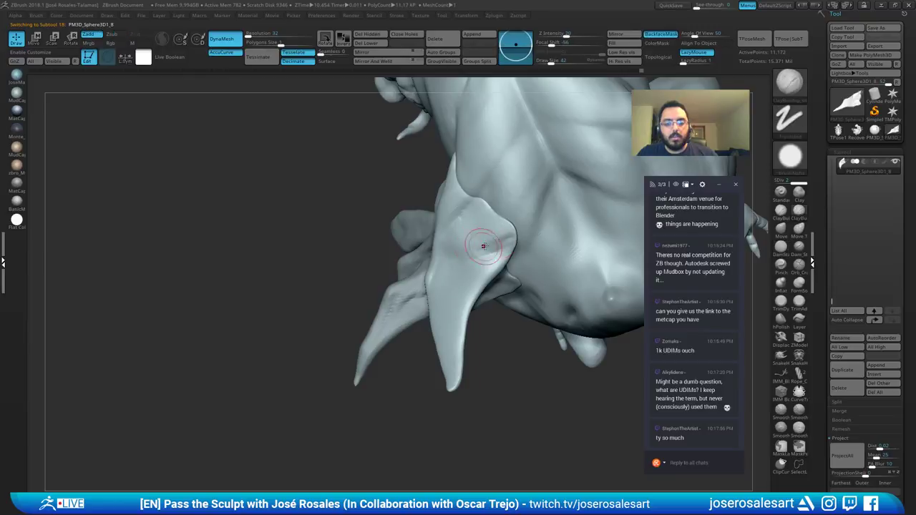
right_drag(436, 250, 473, 242)
mouse_move(455, 227)
mouse_down()
mouse_move(438, 258)
mouse_move(457, 251)
mouse_up()
Step: Smooth the large spike's new clay and blend more clay toward the outer corner of its base
right_drag(483, 237, 466, 237)
shift+drag(466, 237, 458, 245)
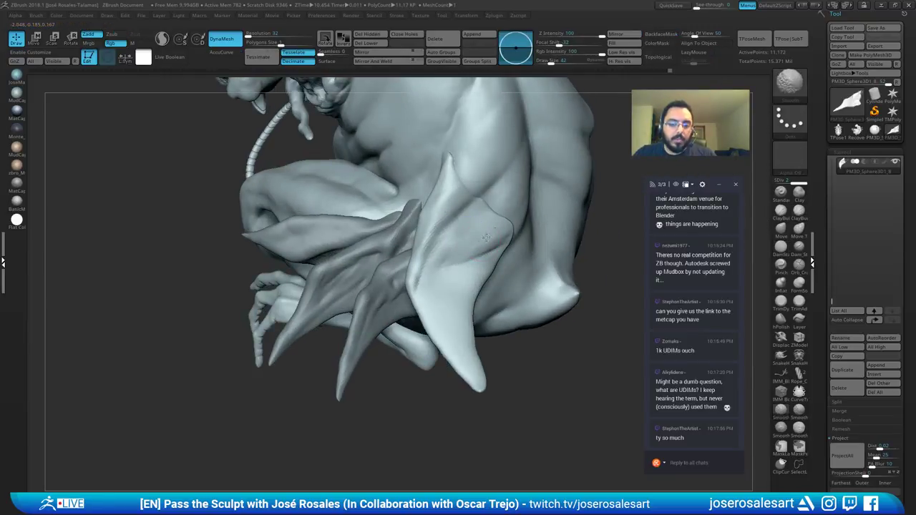
drag(507, 217, 487, 239)
mouse_move(486, 232)
right_down()
mouse_move(471, 236)
mouse_move(515, 230)
right_up()
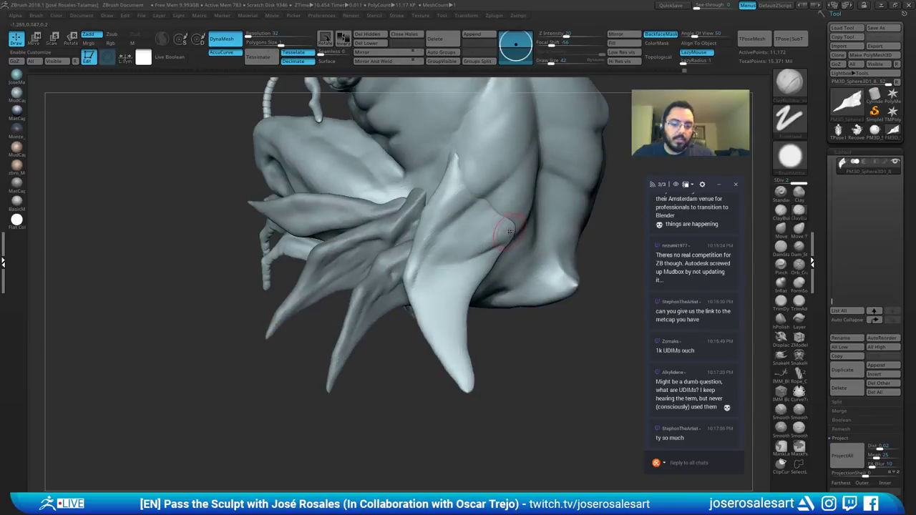
shift+drag(497, 214, 507, 236)
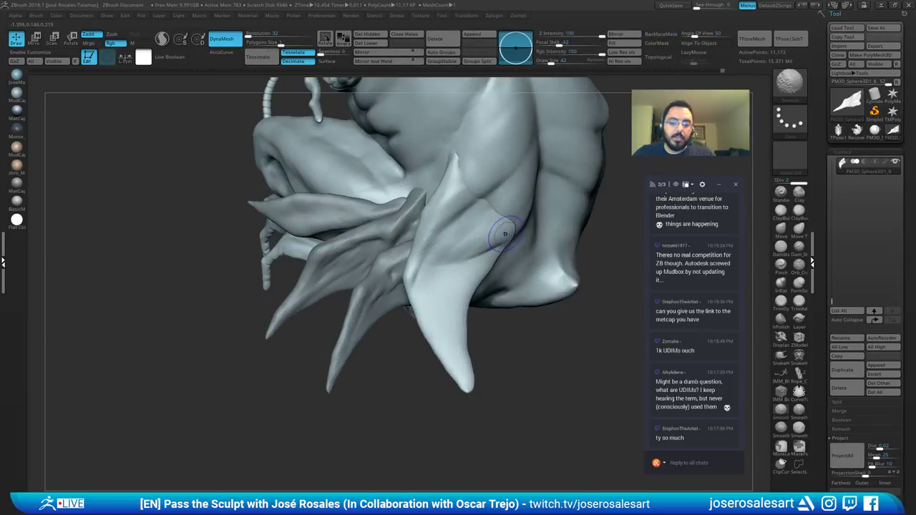
Step: Select the uppermost spike and refine the surface near its tip with the DamStandard brush and smoothing
mouse_move(509, 235)
ctrl+right_down()
mouse_move(511, 215)
mouse_move(476, 222)
mouse_move(478, 247)
mouse_move(401, 207)
ctrl+right_up()
alt+click(393, 174)
key(b)
key(d)
key(s)
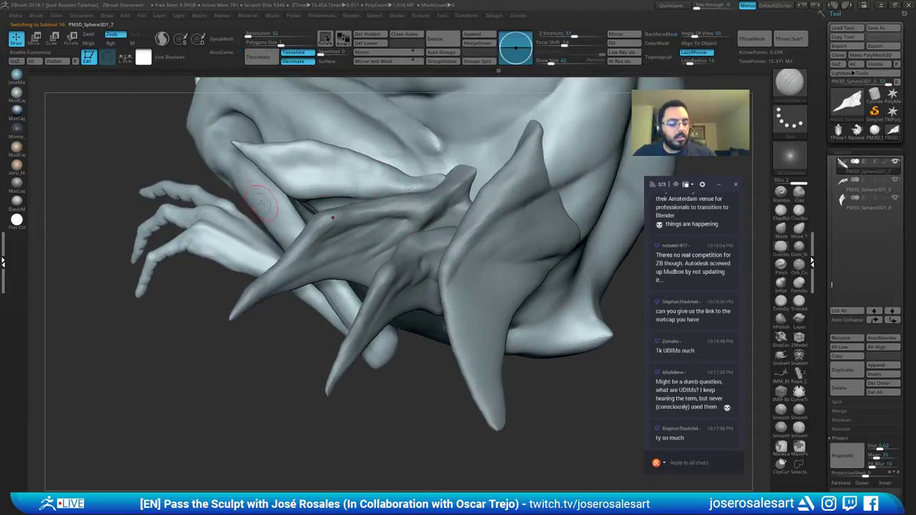
mouse_move(258, 204)
ctrl+right_down()
mouse_move(301, 192)
mouse_move(298, 148)
mouse_move(275, 138)
mouse_move(285, 145)
ctrl+right_up()
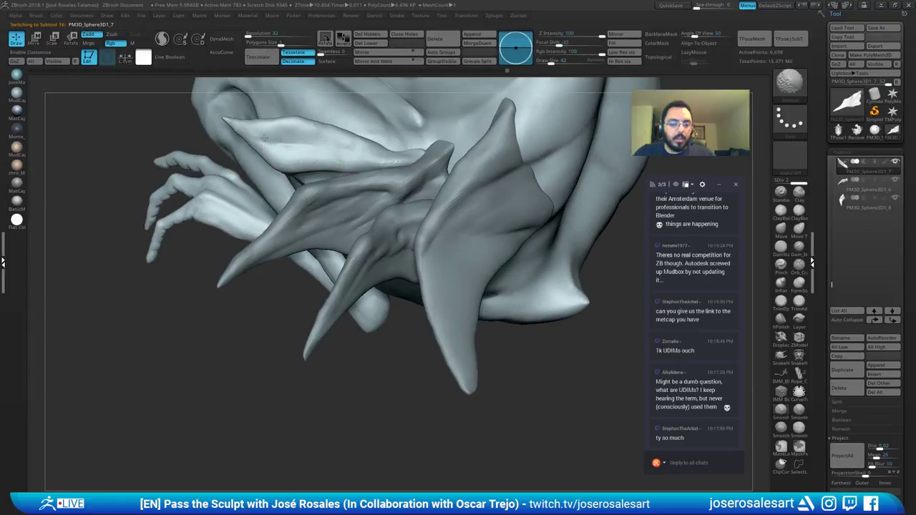
Step: Select the third spike again and isolate it
right_drag(381, 227, 349, 252)
alt+click(366, 246)
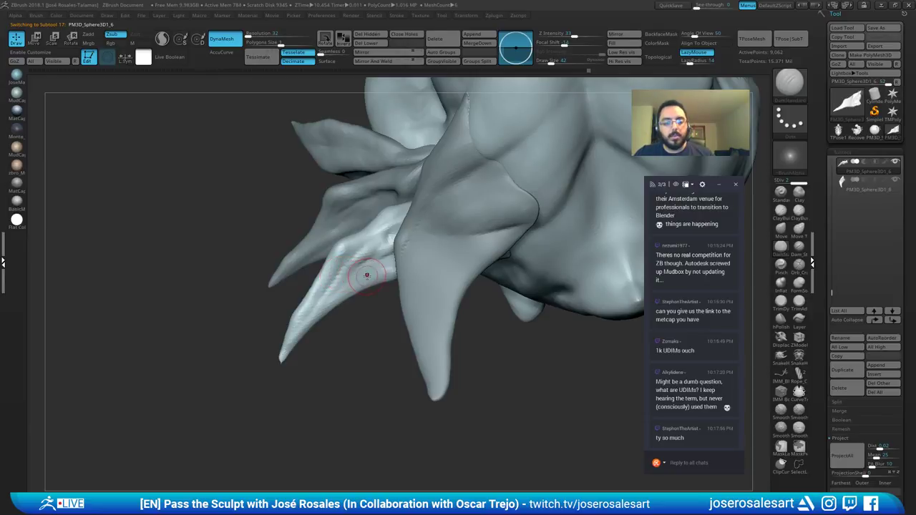
key(alt+s)
ctrl+right_drag(364, 279, 362, 252)
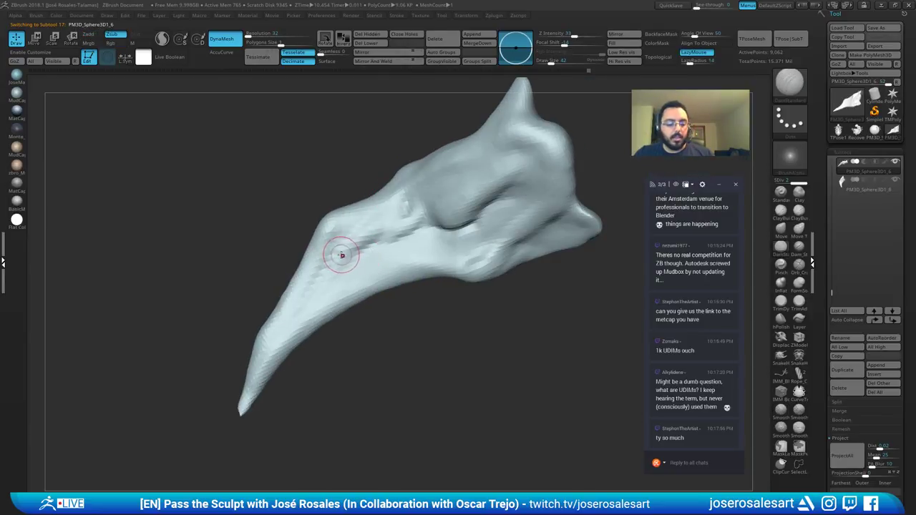
Step: Subdivide the third spike once and set the ClayBuildup brush to draw size 45
key(1)
key(s)
drag(348, 255, 353, 256)
right_drag(352, 256, 370, 253)
key(ctrl+d)
key(s)
drag(370, 254, 366, 252)
mouse_move(376, 242)
right_down()
mouse_move(383, 221)
mouse_move(419, 225)
mouse_move(451, 203)
mouse_move(394, 236)
right_up()
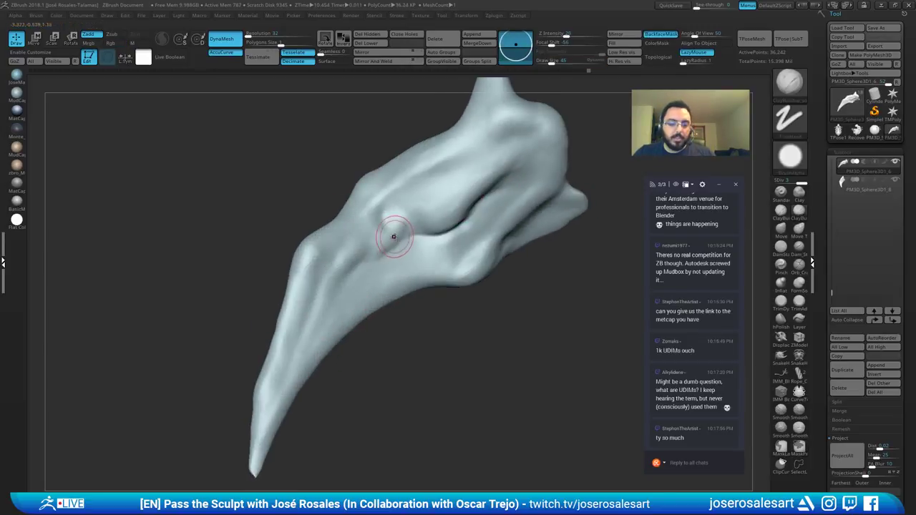
Step: Carve a crease around the small bump and down the third spike's shaft with the DamStandard brush
key(b)
key(d)
key(s)
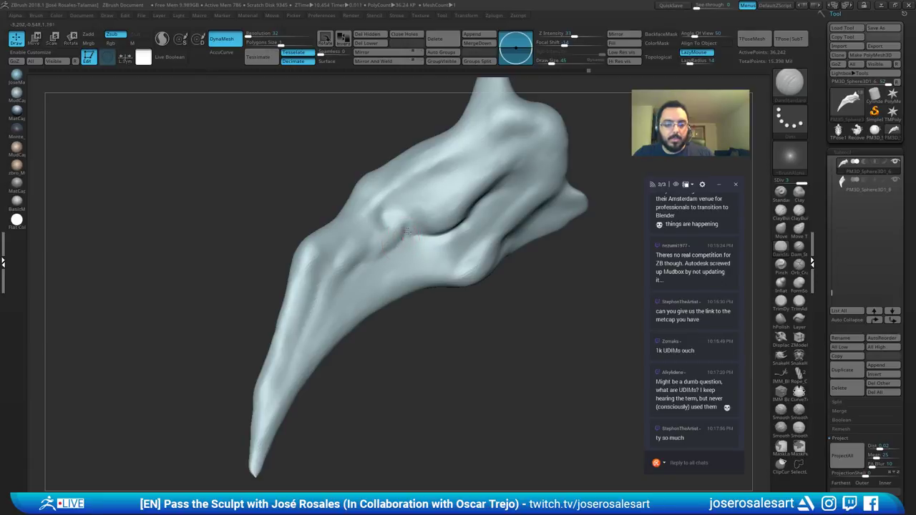
right_drag(367, 259, 381, 257)
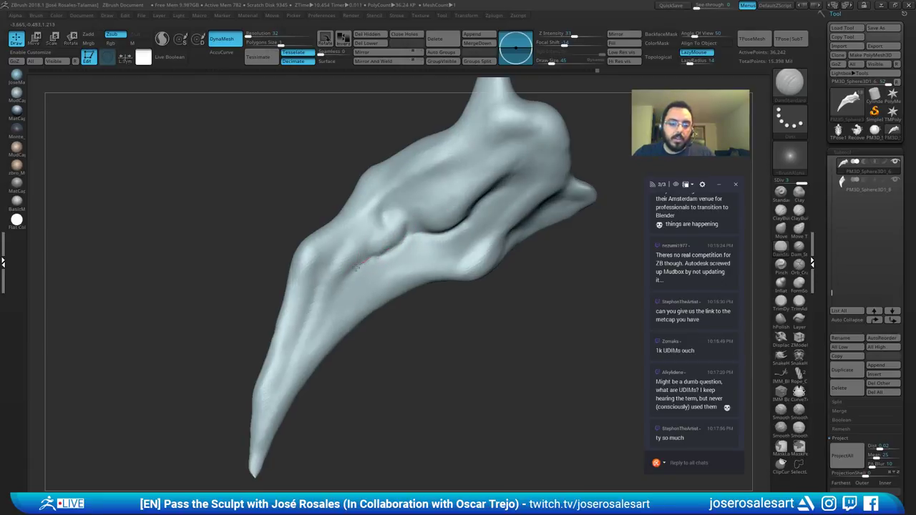
mouse_move(421, 229)
right_down()
mouse_move(479, 207)
mouse_move(461, 238)
right_up()
right_drag(393, 235, 370, 256)
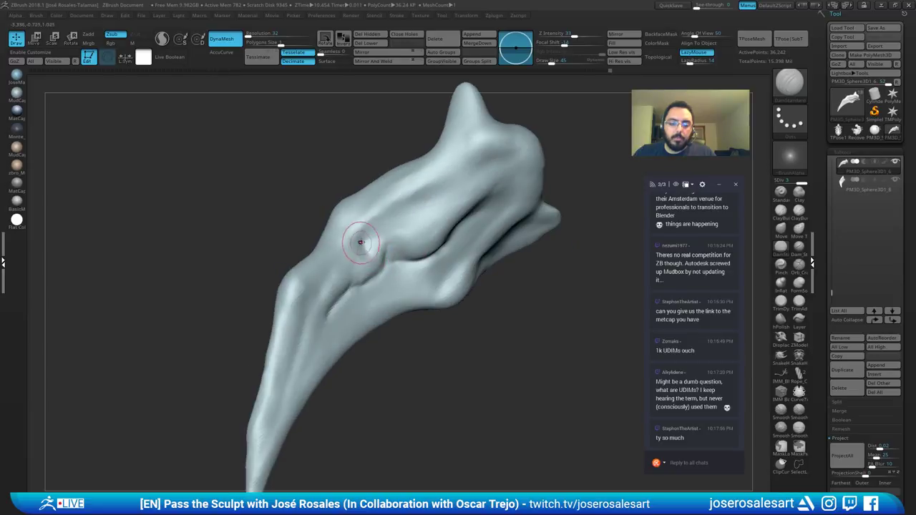
drag(424, 204, 432, 199)
Step: Set the DamStandard draw size to 26 and carve and soften a fine crease above the third spike's small bump
ctrl+right_drag(423, 208, 374, 241)
key(s)
drag(403, 237, 377, 235)
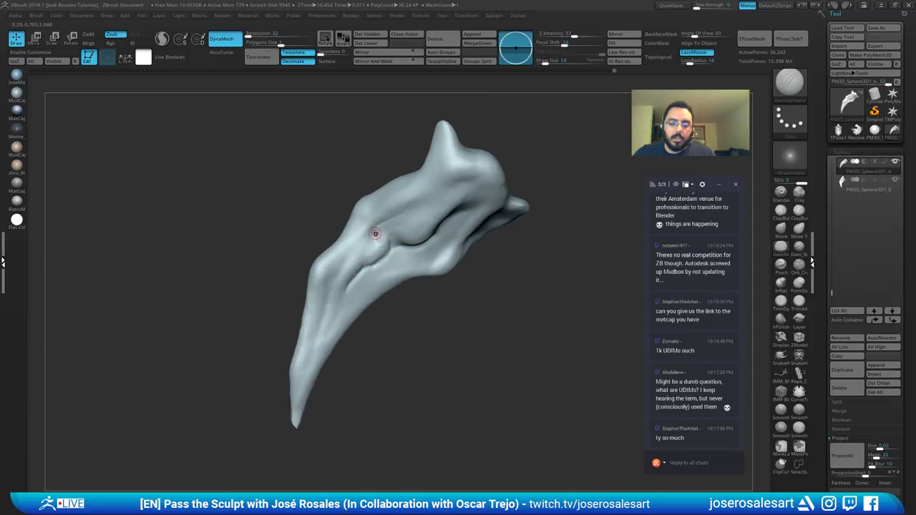
key(s)
mouse_move(381, 239)
alt+right_down()
mouse_move(399, 240)
mouse_move(379, 228)
alt+right_up()
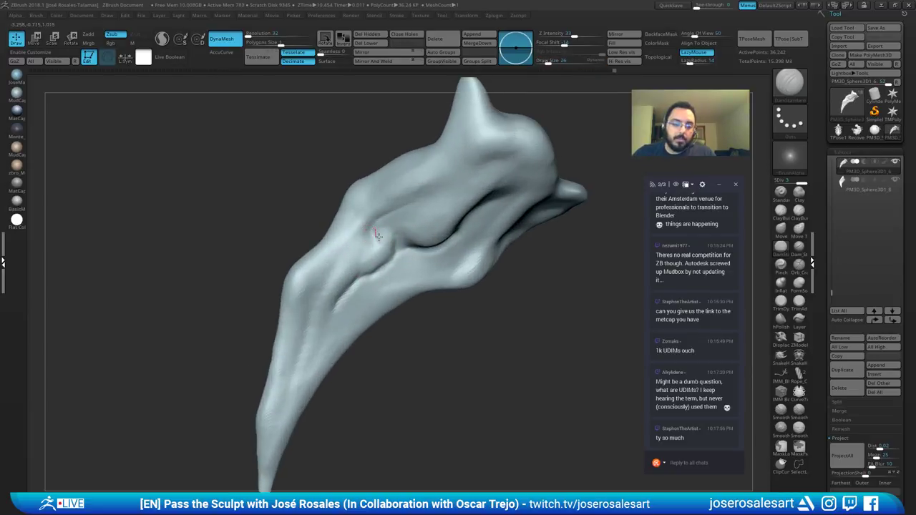
drag(378, 236, 374, 231)
right_drag(375, 232, 389, 229)
shift+drag(389, 230, 375, 230)
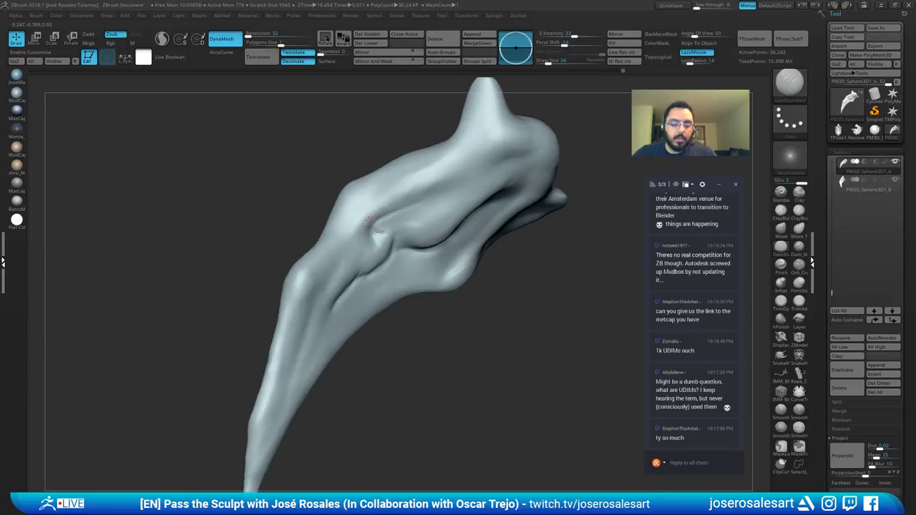
Step: Extend the crease above the small bump toward the third spike's base and smooth its edges
right_drag(382, 231, 372, 221)
shift+drag(373, 221, 376, 232)
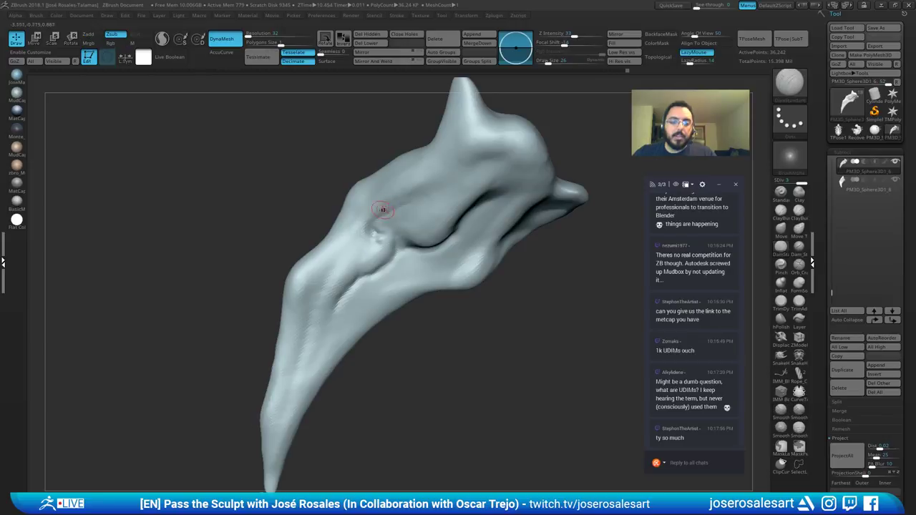
right_drag(383, 210, 360, 225)
drag(363, 222, 450, 181)
shift+drag(395, 201, 346, 230)
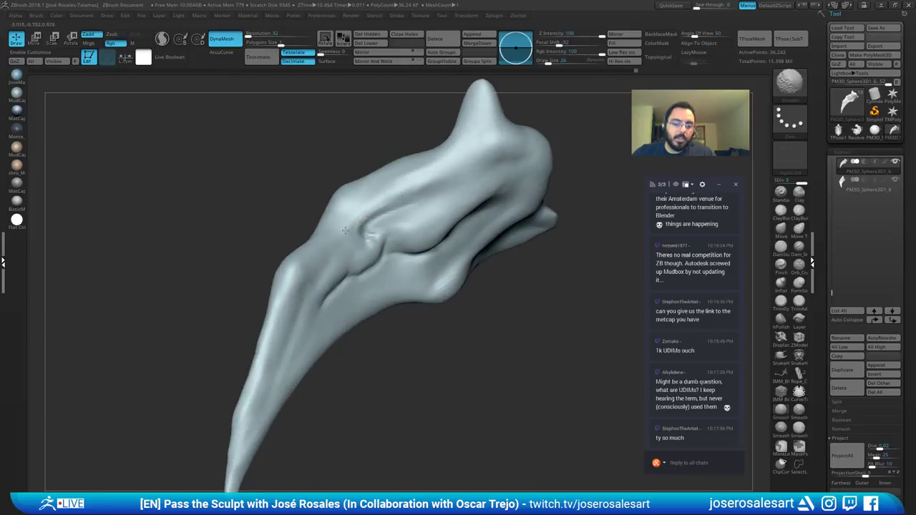
mouse_move(369, 216)
right_down()
mouse_move(395, 219)
mouse_move(379, 214)
right_up()
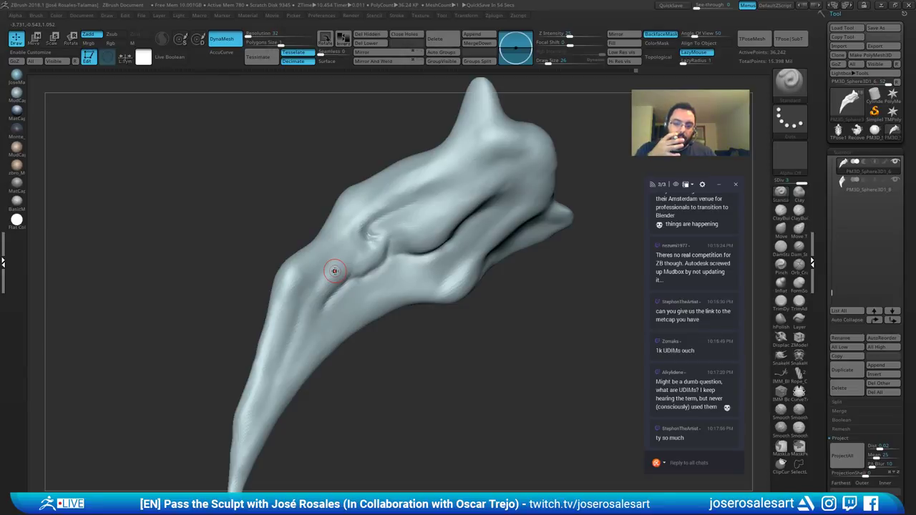
key(2)
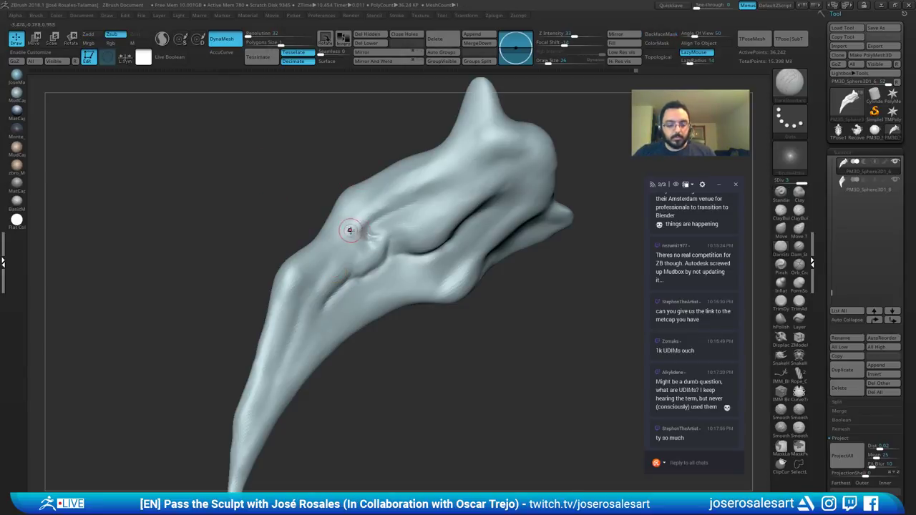
Step: Build up clay around the third spike's small bump with the ClayBuildup brush at draw size 21
ctrl+right_drag(351, 230, 389, 228)
drag(393, 214, 380, 231)
key(1)
ctrl+right_drag(380, 231, 342, 216)
drag(409, 205, 415, 205)
mouse_move(415, 205)
mouse_down()
mouse_move(368, 235)
mouse_move(398, 216)
mouse_move(379, 222)
mouse_up()
key(s)
key(s)
mouse_move(379, 222)
ctrl+right_down()
mouse_move(402, 225)
mouse_move(381, 234)
ctrl+right_up()
drag(377, 234, 364, 235)
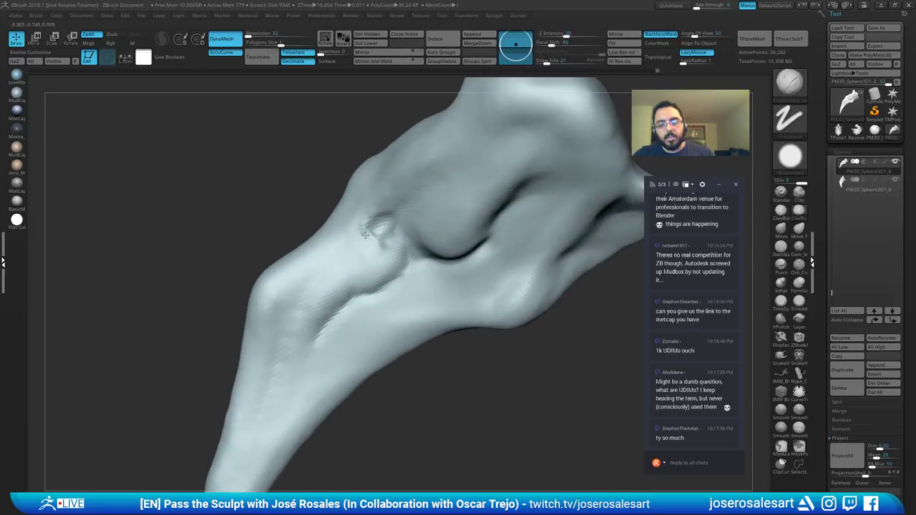
Step: Smooth the rough clay strokes beside the small bump and along the crease above it on the third spike
right_drag(373, 239, 390, 205)
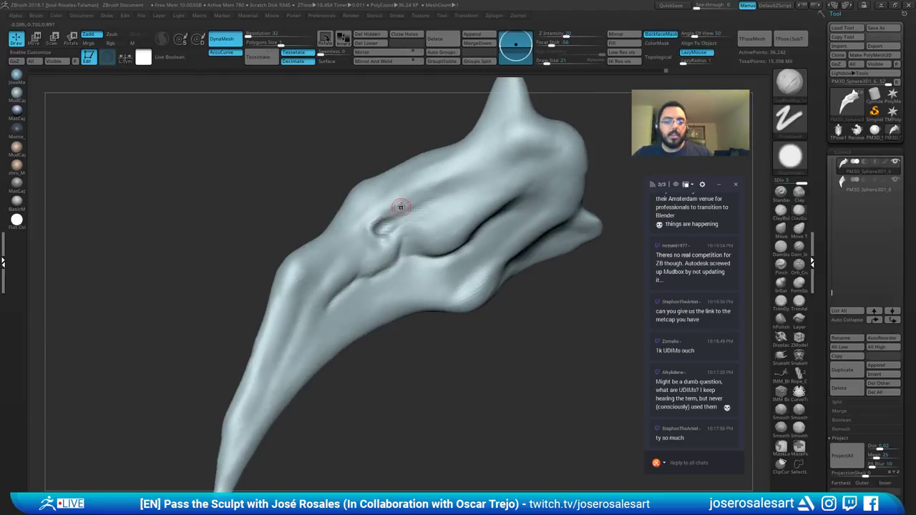
shift+drag(398, 214, 388, 227)
mouse_move(396, 218)
right_down()
mouse_move(398, 232)
mouse_move(401, 186)
right_up()
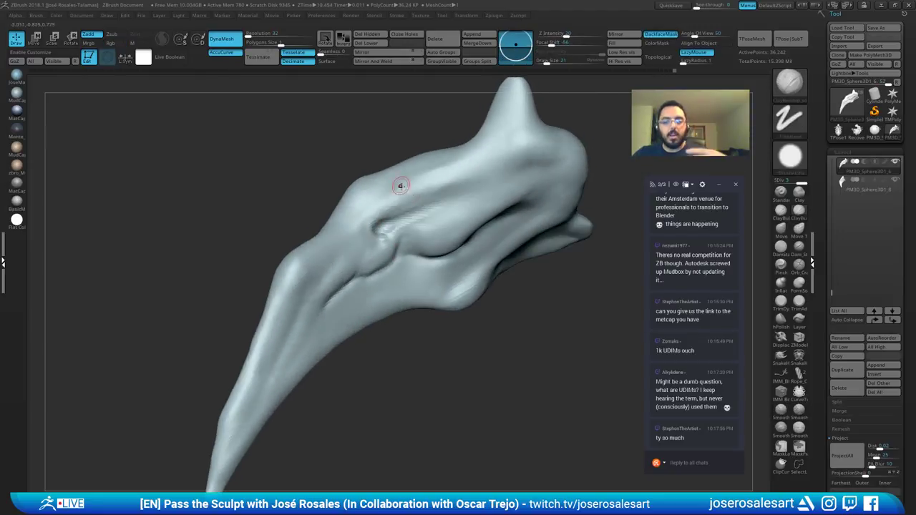
mouse_move(415, 220)
shift+mouse_down()
mouse_move(432, 213)
mouse_move(399, 232)
shift+mouse_up()
right_drag(399, 230, 406, 204)
shift+drag(401, 214, 386, 224)
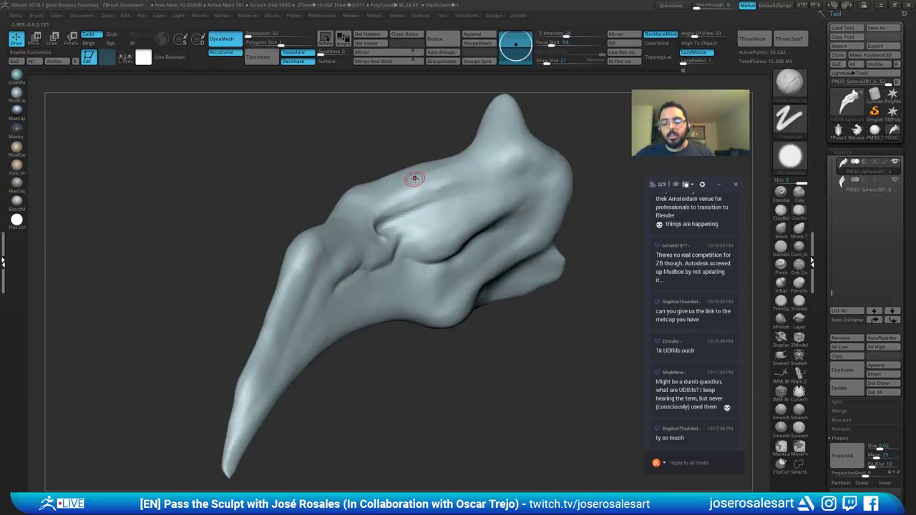
Step: Set the ClayBuildup draw size to 48 and build up the folds running down the third spike's shaft toward its tip
alt+right_drag(350, 104, 372, 154)
drag(381, 281, 372, 273)
right_drag(408, 264, 391, 275)
drag(372, 263, 457, 239)
mouse_move(474, 223)
ctrl+right_down()
mouse_move(424, 235)
mouse_move(460, 234)
mouse_move(344, 251)
mouse_move(372, 249)
mouse_move(351, 257)
ctrl+right_up()
mouse_move(351, 258)
ctrl+right_down()
mouse_move(406, 297)
mouse_move(394, 277)
ctrl+right_up()
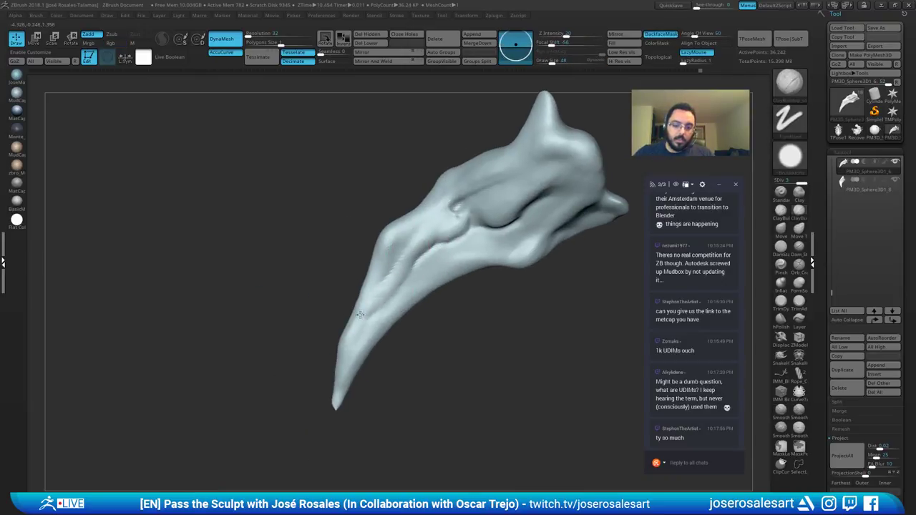
drag(360, 315, 366, 325)
ctrl+right_drag(362, 305, 339, 303)
drag(362, 318, 378, 292)
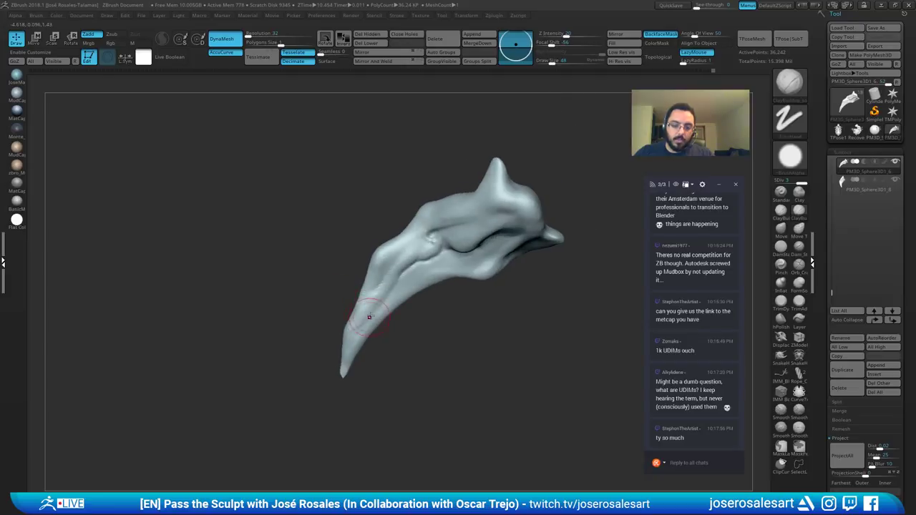
mouse_move(370, 317)
right_down()
mouse_move(346, 248)
mouse_move(351, 281)
right_up()
right_drag(351, 281, 390, 262)
mouse_move(371, 282)
mouse_down()
mouse_move(380, 303)
mouse_move(371, 280)
mouse_up()
right_drag(371, 281, 351, 305)
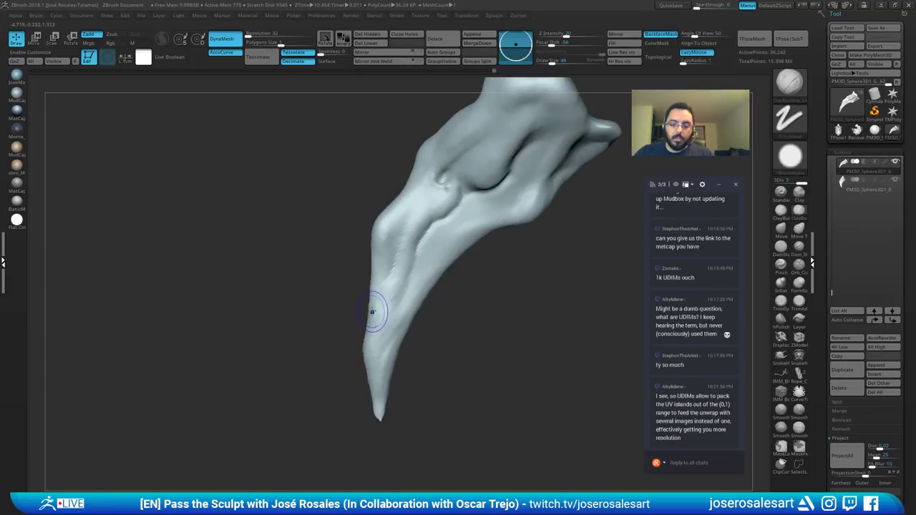
Step: Show the whole creature again and select the fourth, lowest spike for sculpting
mouse_move(438, 293)
right_down()
mouse_move(476, 281)
mouse_move(377, 270)
mouse_move(423, 262)
mouse_move(459, 240)
mouse_move(384, 265)
mouse_move(448, 269)
mouse_move(365, 251)
right_up()
alt+click(413, 274)
mouse_move(365, 251)
right_down()
mouse_move(404, 276)
mouse_move(457, 271)
mouse_move(502, 357)
right_up()
mouse_move(502, 357)
right_down()
mouse_move(467, 244)
mouse_move(419, 327)
mouse_move(430, 286)
right_up()
mouse_move(429, 286)
ctrl+right_down()
mouse_move(437, 310)
mouse_move(460, 313)
mouse_move(446, 362)
mouse_move(423, 307)
mouse_move(429, 275)
ctrl+right_up()
key(shift+f)
key(shift+f)
mouse_move(429, 276)
ctrl+right_down()
mouse_move(445, 301)
mouse_move(438, 273)
ctrl+right_up()
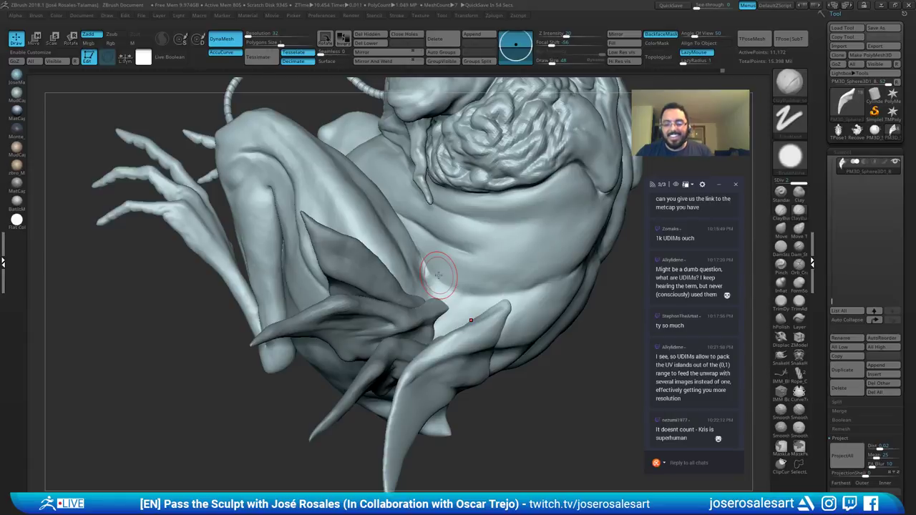
Step: Build up the upper ridge of the fourth spike near its pointed base with the ClayBuildup brush at draw size 33
mouse_move(439, 276)
right_down()
mouse_move(387, 230)
mouse_move(415, 249)
mouse_move(456, 205)
mouse_move(434, 202)
mouse_move(515, 216)
mouse_move(464, 202)
right_up()
key(b)
key(m)
key(v)
key(s)
key(b)
key(c)
key(b)
key(s)
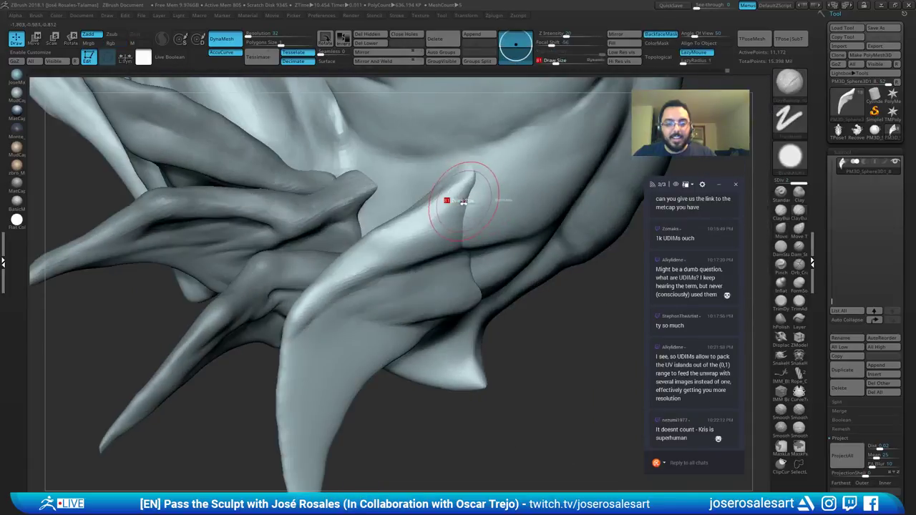
drag(464, 202, 456, 202)
drag(478, 172, 428, 202)
mouse_move(484, 196)
right_down()
mouse_move(467, 209)
mouse_move(464, 192)
right_up()
drag(460, 175, 408, 226)
mouse_move(430, 222)
right_down()
mouse_move(404, 223)
mouse_move(412, 214)
right_up()
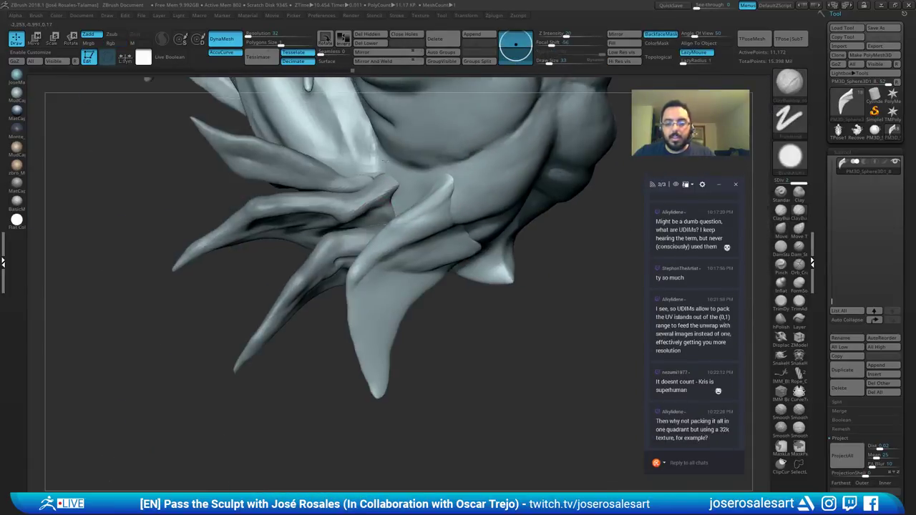
mouse_move(385, 162)
ctrl+right_down()
mouse_move(431, 232)
mouse_move(425, 209)
mouse_move(438, 205)
mouse_move(460, 157)
ctrl+right_up()
mouse_move(454, 217)
mouse_down()
mouse_move(441, 225)
mouse_move(472, 200)
mouse_move(437, 215)
mouse_move(458, 209)
mouse_up()
mouse_move(458, 209)
right_down()
mouse_move(439, 208)
mouse_move(458, 152)
mouse_move(449, 143)
mouse_move(461, 188)
right_up()
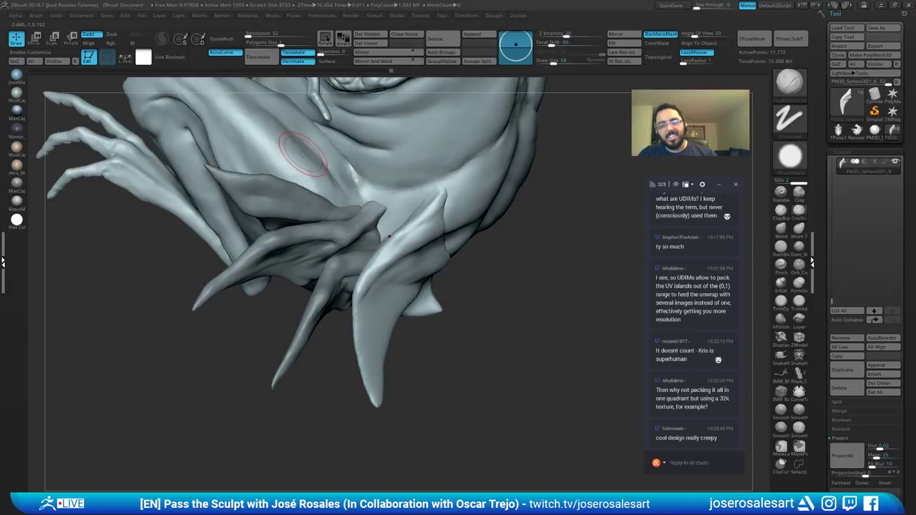
Step: Set the ClayBuildup draw size to 39 and build up the fourth spike's rear edge where it meets the creature's back
ctrl+right_drag(480, 221, 484, 186)
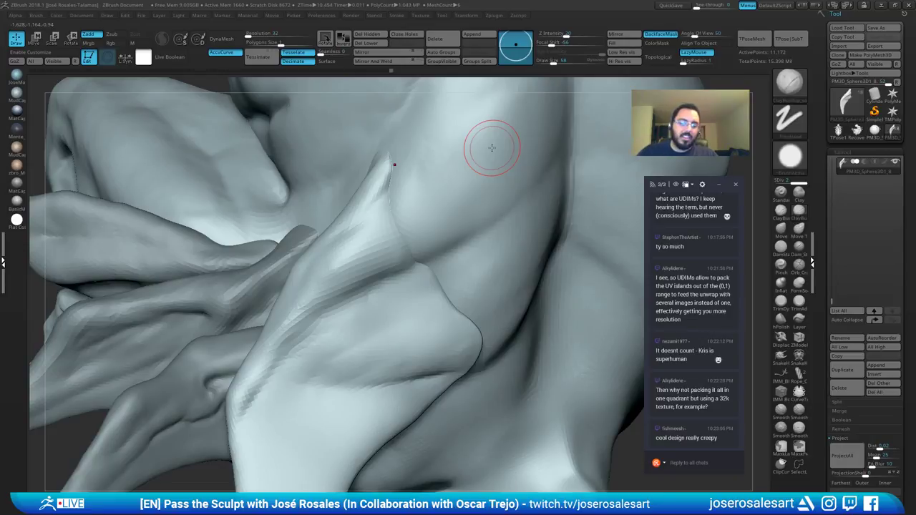
mouse_move(382, 289)
right_down()
mouse_move(331, 262)
mouse_move(430, 208)
right_up()
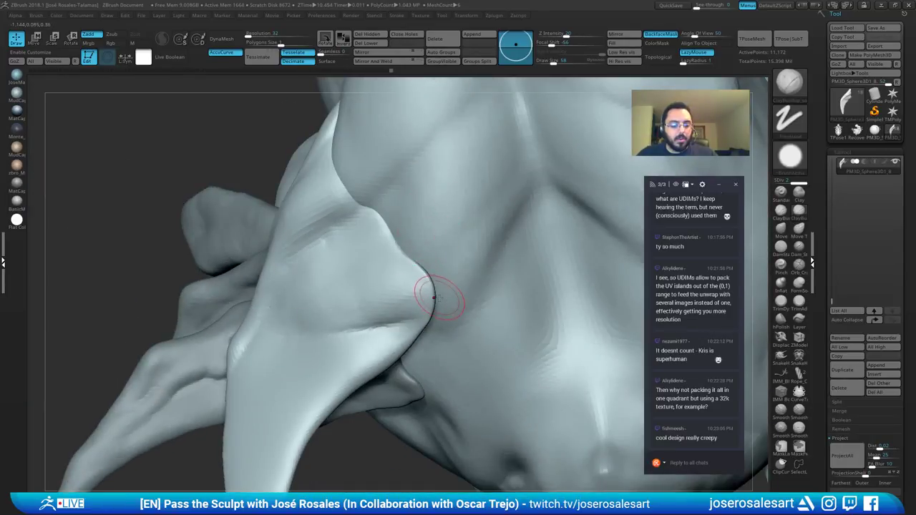
key(bracketleft)
mouse_move(436, 298)
ctrl+right_down()
mouse_move(459, 270)
mouse_move(426, 285)
ctrl+right_up()
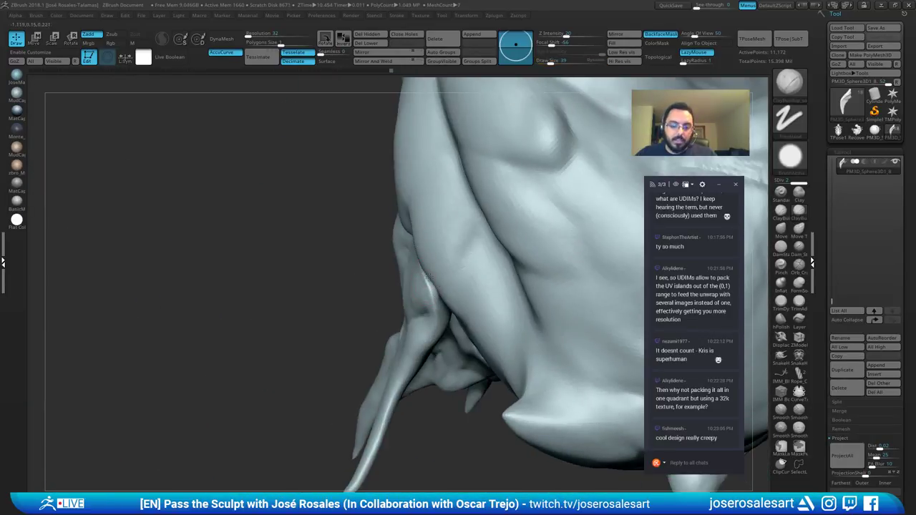
drag(429, 277, 440, 301)
right_drag(446, 301, 417, 270)
drag(419, 271, 430, 294)
mouse_move(430, 294)
right_down()
mouse_move(440, 289)
mouse_move(409, 259)
right_up()
drag(410, 259, 424, 288)
mouse_move(415, 280)
right_down()
mouse_move(431, 293)
mouse_move(377, 313)
mouse_move(383, 289)
mouse_move(401, 315)
right_up()
drag(397, 318, 390, 327)
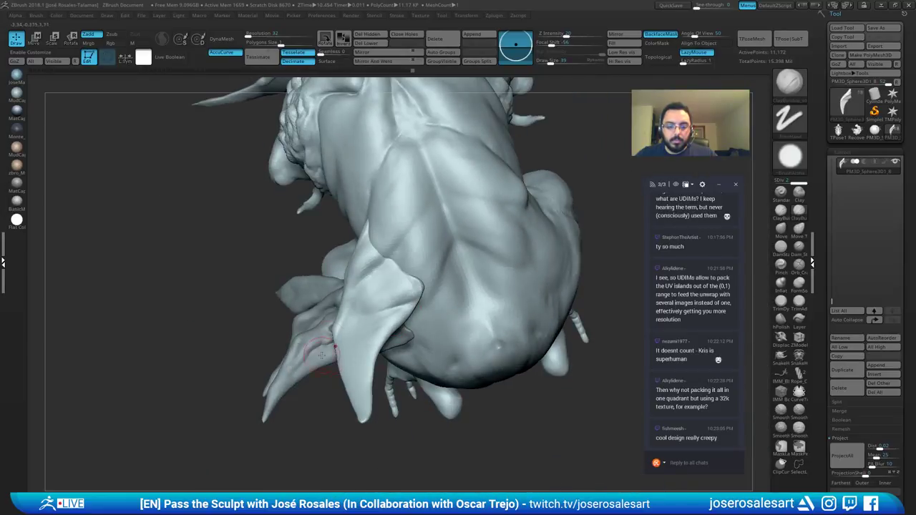
Step: Reshape the fourth spike's body and tip with the Move brush at draw size 86
mouse_move(390, 328)
shift+right_down()
mouse_move(351, 350)
mouse_move(350, 301)
shift+right_up()
key(b)
key(m)
key(v)
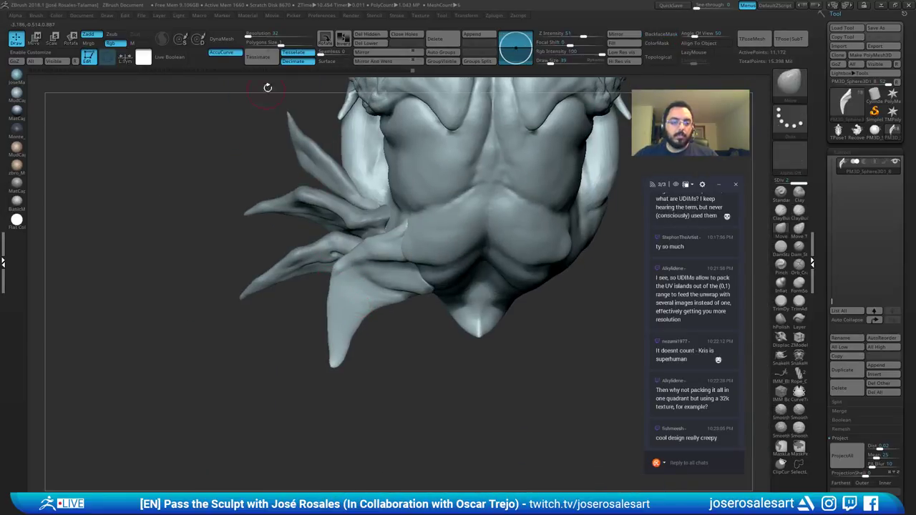
key(s)
drag(353, 300, 360, 300)
ctrl+right_drag(360, 299, 358, 316)
drag(359, 316, 351, 318)
mouse_move(351, 319)
right_down()
mouse_move(311, 350)
mouse_move(318, 339)
right_up()
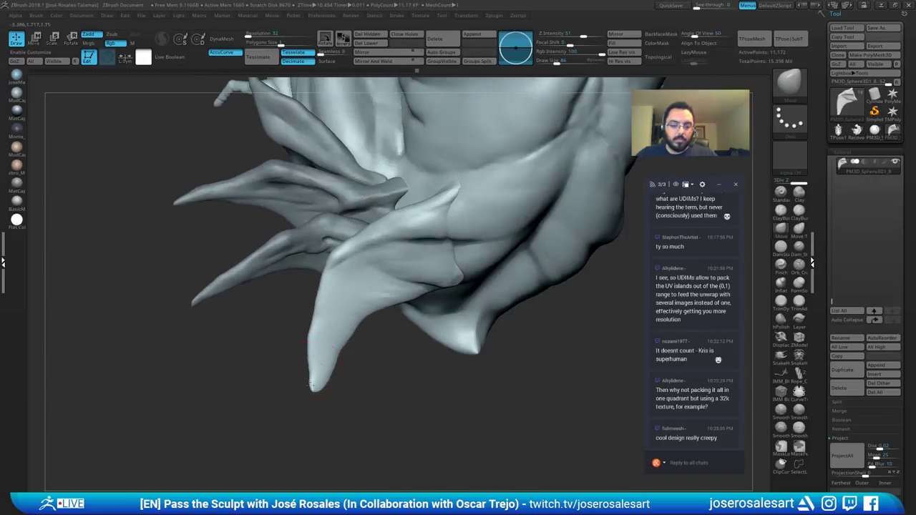
drag(317, 381, 311, 391)
ctrl+right_drag(315, 373, 348, 341)
key(s)
drag(372, 290, 370, 290)
mouse_move(372, 286)
ctrl+right_down()
mouse_move(378, 303)
mouse_move(426, 227)
ctrl+right_up()
mouse_move(448, 178)
ctrl+right_down()
mouse_move(382, 154)
mouse_move(458, 207)
mouse_move(344, 250)
mouse_move(380, 260)
mouse_move(416, 252)
mouse_move(414, 236)
mouse_move(368, 225)
mouse_move(411, 231)
mouse_move(398, 264)
mouse_move(433, 189)
ctrl+right_up()
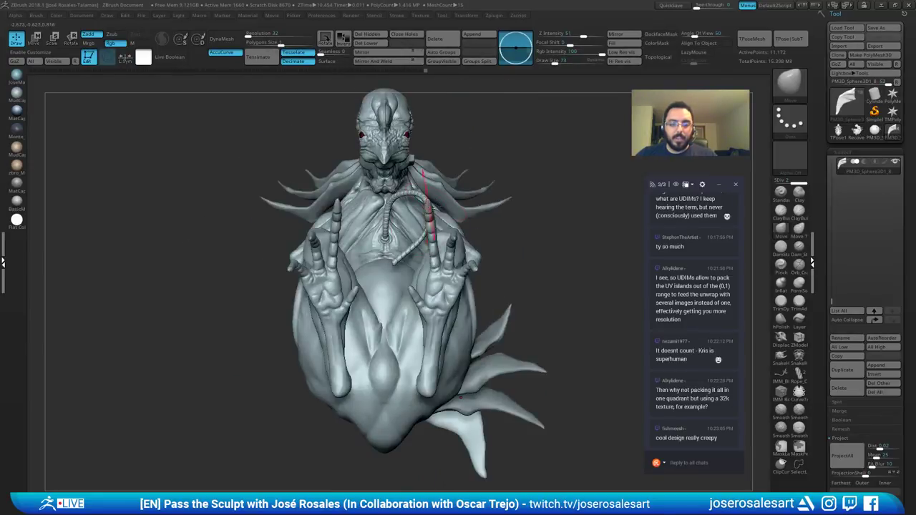
right_drag(505, 217, 506, 200)
mouse_move(506, 201)
ctrl+right_down()
mouse_move(508, 223)
mouse_move(532, 151)
mouse_move(494, 140)
mouse_move(459, 161)
mouse_move(440, 210)
ctrl+right_up()
Step: Add clay across the fourth spike's upper fold near the base with the ClayBuildup brush and smooth the stroke
key(b)
key(c)
key(b)
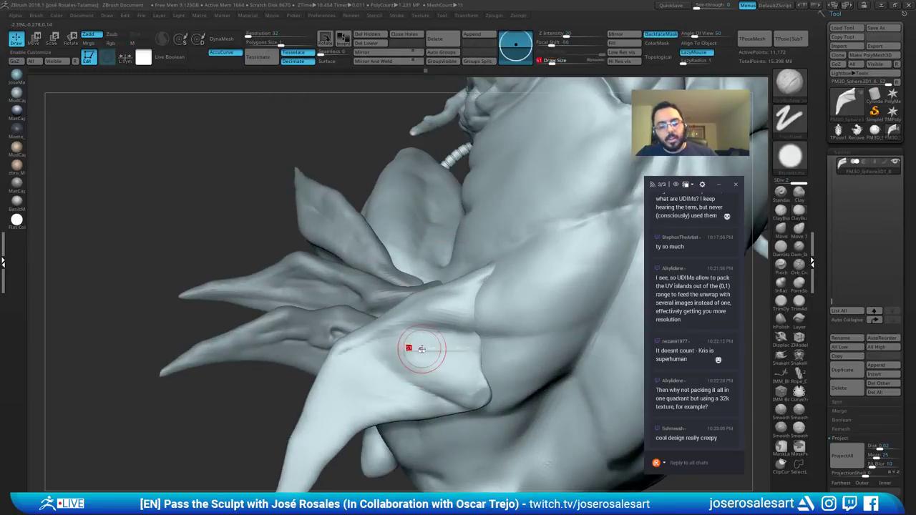
mouse_move(410, 348)
right_down()
mouse_move(443, 332)
mouse_move(423, 322)
right_up()
drag(420, 322, 443, 319)
right_drag(444, 319, 426, 322)
shift+drag(427, 322, 389, 323)
right_drag(388, 323, 434, 288)
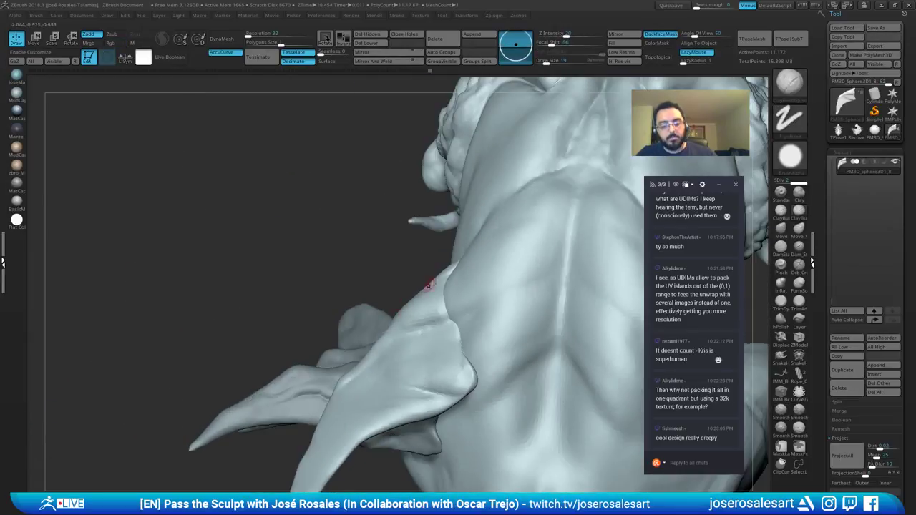
Step: Carve a crease beneath the fourth spike's upper ridge with the DamStandard brush
key(b)
key(d)
key(s)
drag(410, 331, 460, 311)
right_drag(459, 311, 454, 338)
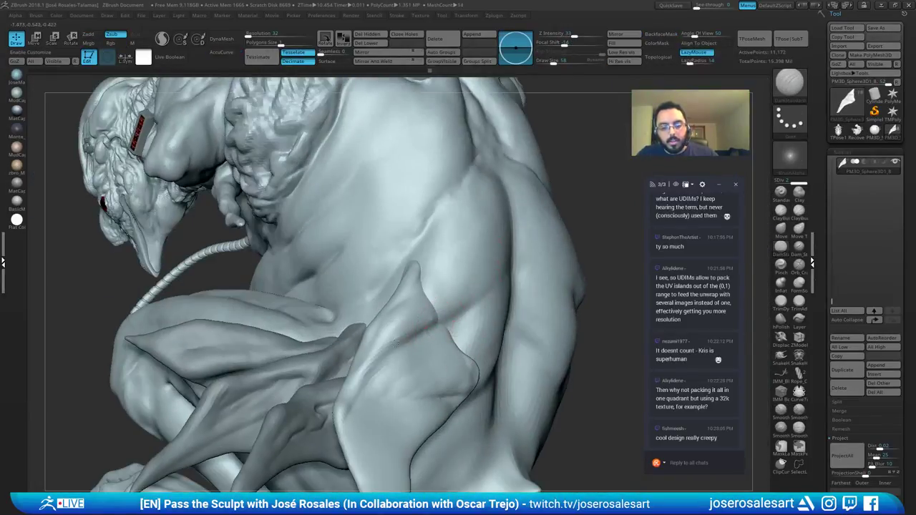
drag(444, 319, 380, 366)
Step: Build up and smooth the fourth spike's pointed base above the crease with the ClayBuildup brush at draw size 42
key(b)
key(c)
key(b)
drag(459, 280, 431, 304)
right_drag(469, 293, 435, 301)
key(])
drag(441, 316, 424, 299)
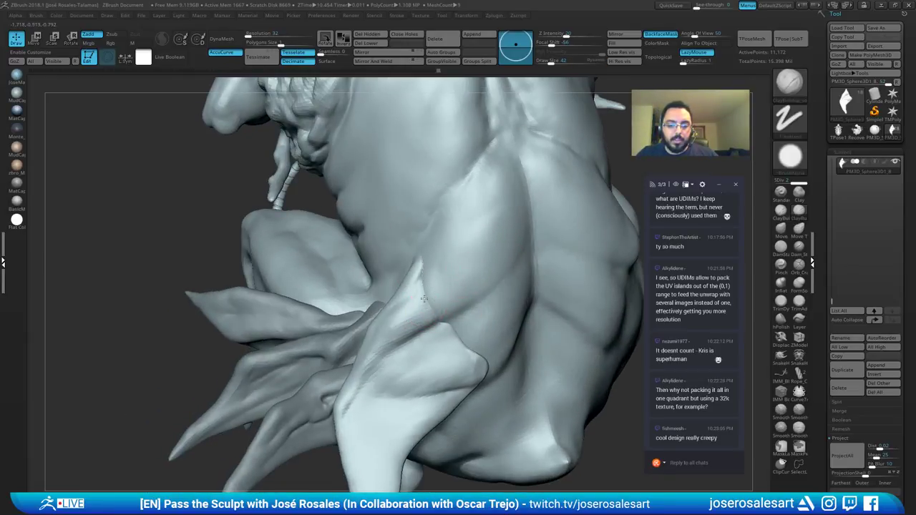
right_drag(435, 318, 432, 295)
mouse_move(432, 294)
shift+mouse_down()
mouse_move(418, 308)
mouse_move(421, 285)
shift+mouse_up()
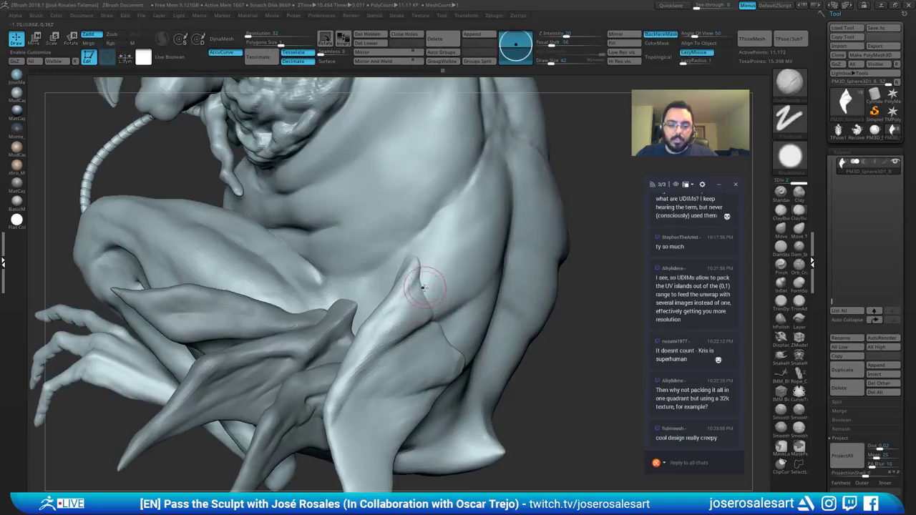
mouse_move(421, 285)
right_down()
mouse_move(411, 326)
mouse_move(425, 291)
right_up()
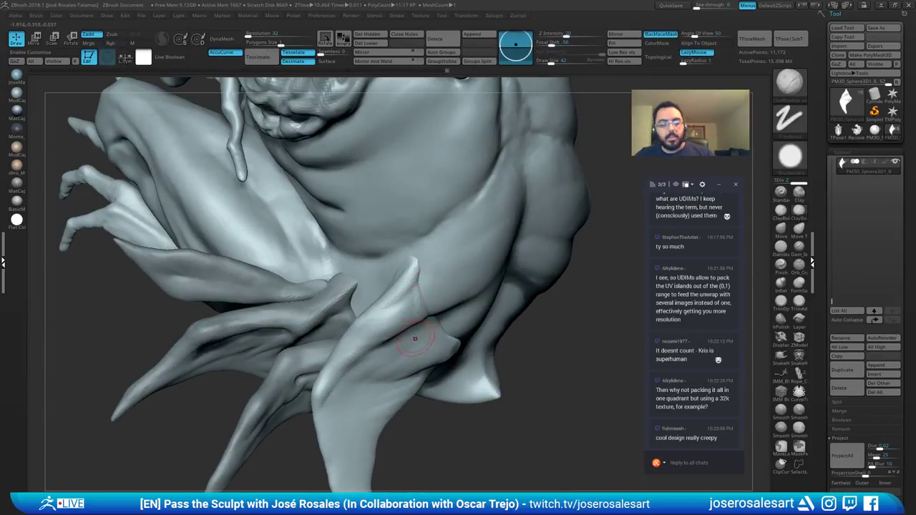
mouse_move(420, 327)
ctrl+right_down()
mouse_move(409, 354)
mouse_move(374, 267)
mouse_move(425, 311)
ctrl+right_up()
Step: Strengthen the ridge from the fourth spike's pointed base down its front side with ClayBuildup at draw size 26
key(b)
key(s)
key(t)
mouse_move(385, 268)
right_down()
mouse_move(463, 272)
mouse_move(482, 235)
right_up()
key(b)
key(c)
key(b)
drag(478, 234, 415, 288)
mouse_move(410, 288)
right_down()
mouse_move(491, 235)
mouse_move(469, 275)
right_up()
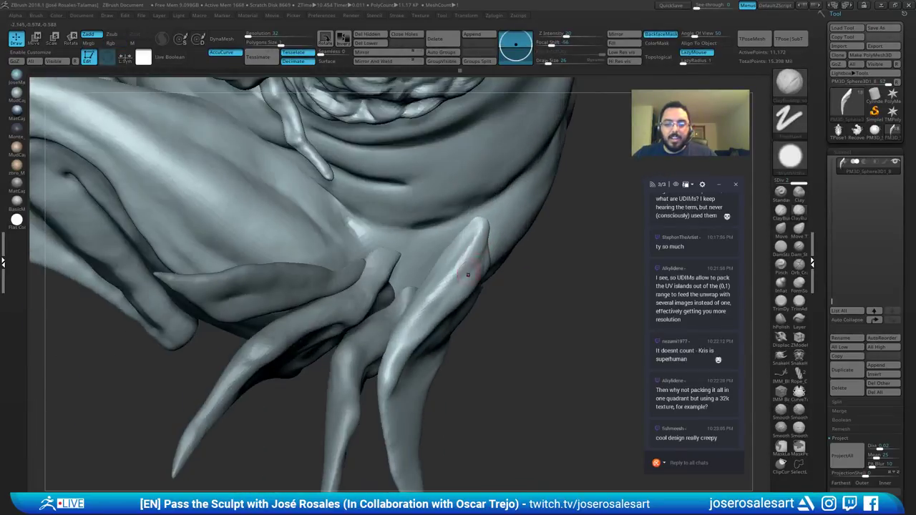
drag(474, 228, 422, 295)
right_drag(422, 272, 472, 222)
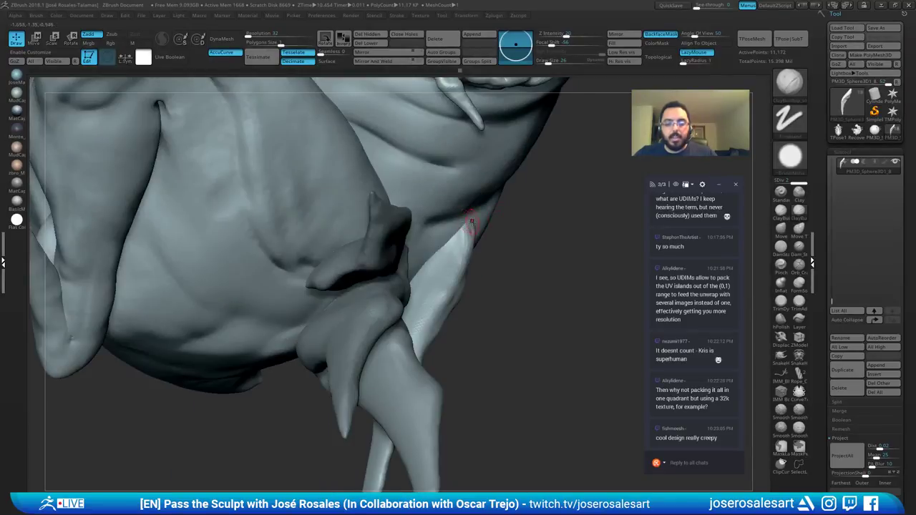
drag(471, 221, 462, 230)
Step: Build up the fourth spike's rear lobe with ClayBuildup at draw size 39 and define and soften the crease below it with DamStandard
mouse_move(463, 231)
right_down()
mouse_move(471, 220)
mouse_move(438, 247)
mouse_move(470, 233)
mouse_move(465, 228)
right_up()
mouse_move(512, 251)
right_down()
mouse_move(480, 262)
mouse_move(373, 233)
mouse_move(363, 282)
mouse_move(383, 266)
right_up()
drag(374, 275, 434, 271)
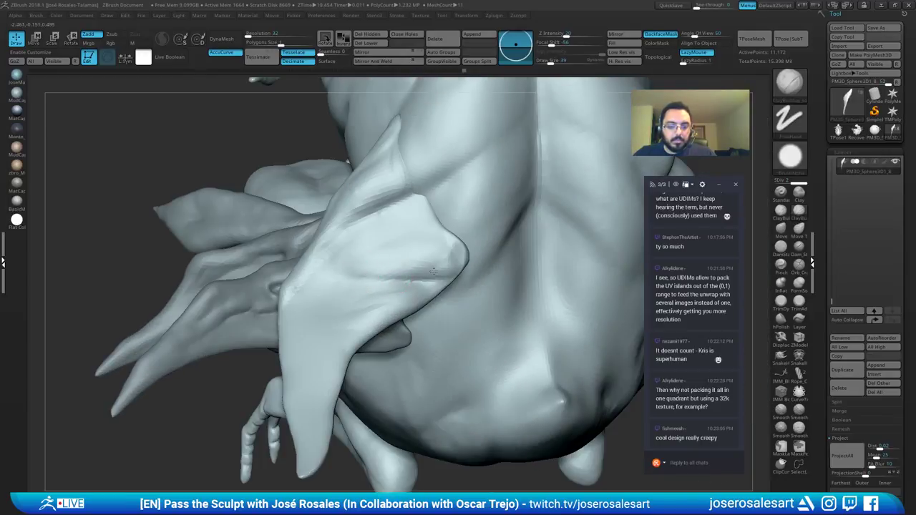
mouse_move(434, 271)
right_down()
mouse_move(339, 250)
mouse_move(356, 272)
right_up()
shift+drag(356, 272, 421, 261)
mouse_move(421, 262)
right_down()
mouse_move(377, 265)
mouse_move(420, 262)
right_up()
key(b)
key(d)
key(s)
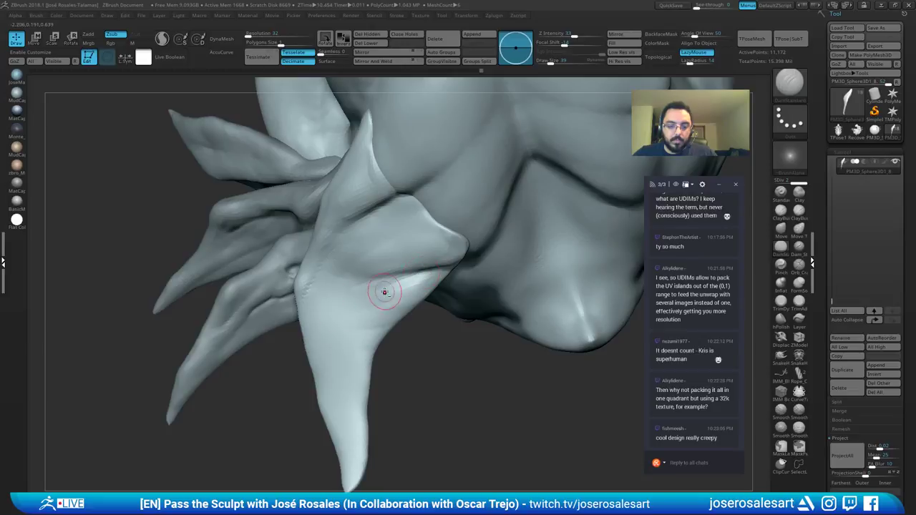
shift+drag(384, 292, 431, 286)
Step: Add fine ridges from the rear lobe's fold toward the fourth spike's shaft with ClayBuildup at draw size 21
key(b)
key(c)
key(t)
drag(351, 293, 402, 278)
right_drag(394, 283, 378, 280)
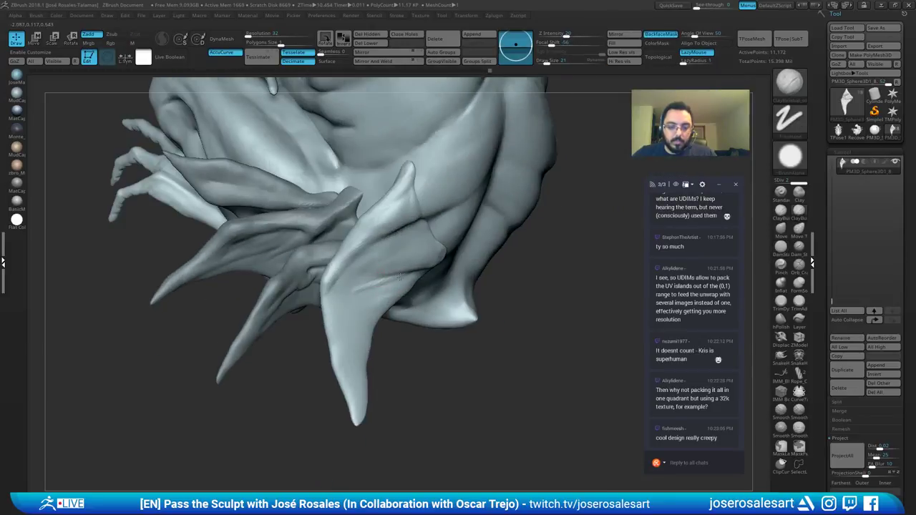
mouse_move(350, 295)
mouse_down()
mouse_move(394, 279)
mouse_move(377, 280)
mouse_up()
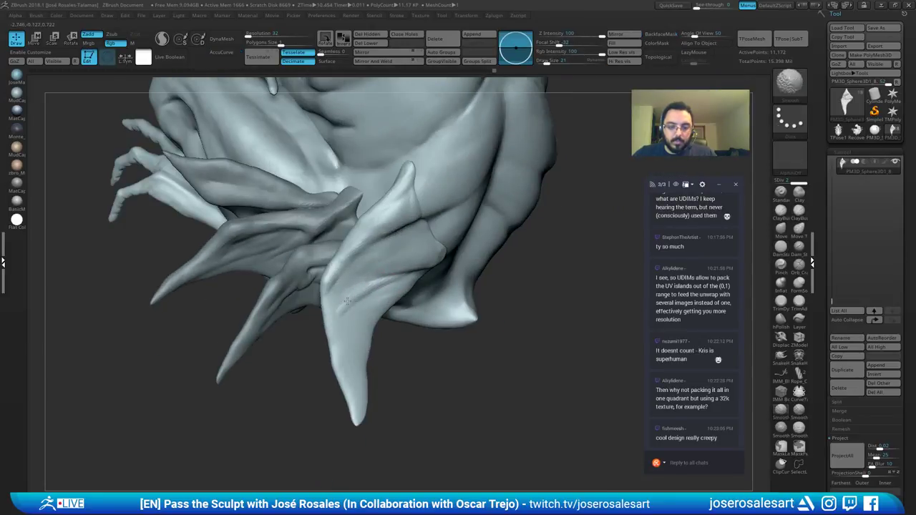
mouse_move(352, 320)
right_down()
mouse_move(360, 225)
mouse_move(409, 181)
mouse_move(421, 203)
right_up()
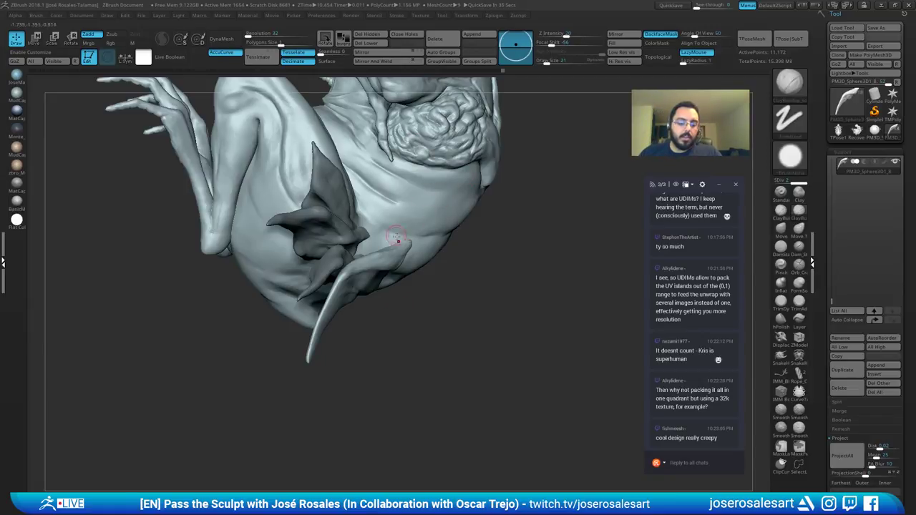
Step: Enlarge the ClayBuildup brush to draw size 58 and thicken the outer rim of the fourth spike's rear lobe
drag(487, 262, 358, 208)
right_drag(358, 207, 369, 224)
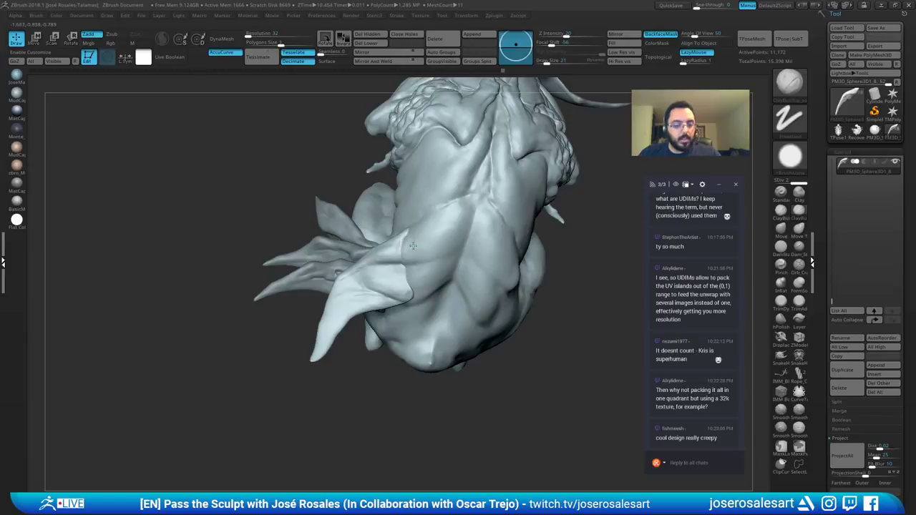
mouse_move(414, 247)
right_down()
mouse_move(393, 255)
mouse_move(393, 279)
mouse_move(451, 252)
right_up()
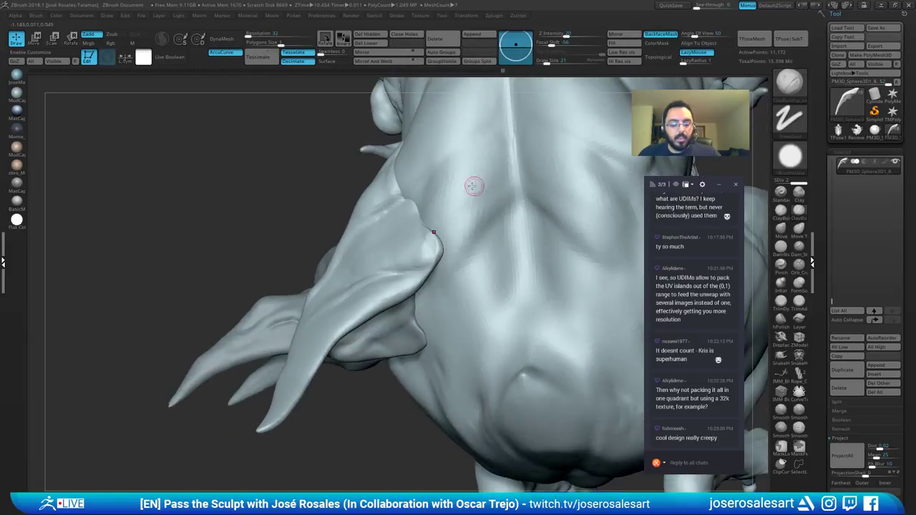
key(s)
drag(441, 245, 449, 245)
ctrl+right_drag(448, 245, 448, 269)
mouse_move(448, 268)
right_down()
mouse_move(479, 261)
mouse_move(458, 258)
right_up()
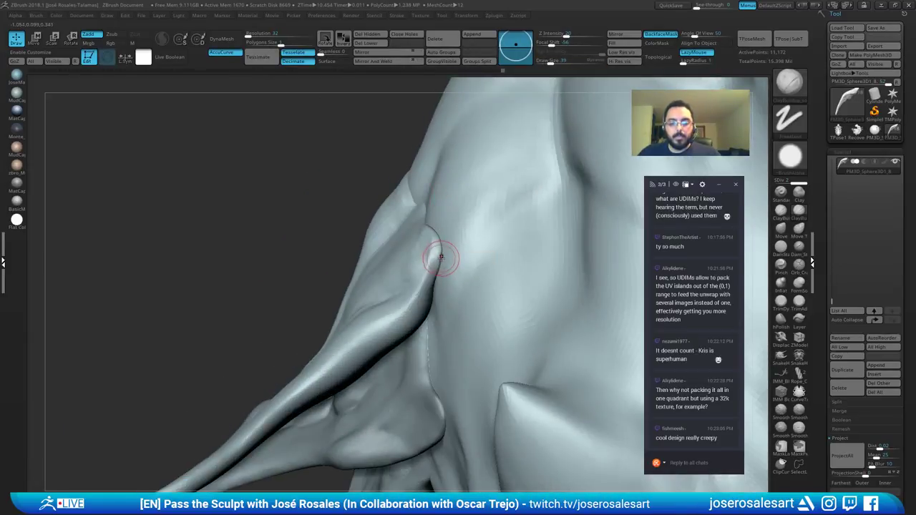
key(s)
drag(440, 255, 430, 272)
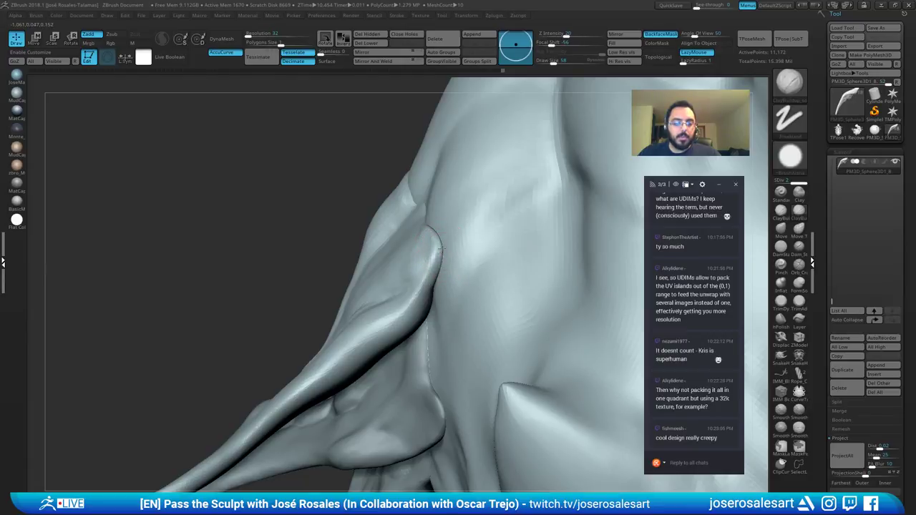
Step: Build up the tip and edge of the fourth spike's rear lobe from several angles with ClayBuildup at draw size 58
right_drag(446, 246, 439, 256)
drag(438, 254, 424, 229)
right_drag(435, 255, 429, 275)
drag(433, 243, 422, 225)
right_drag(415, 242, 431, 235)
drag(431, 235, 418, 214)
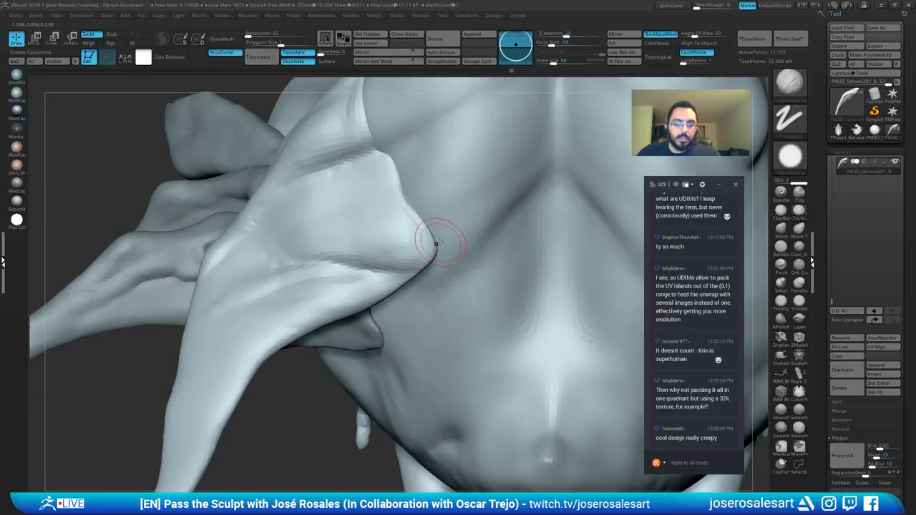
Step: Build up the pointed upper end of the fourth spike's base with ClayBuildup, reducing the draw size to 39
mouse_move(437, 242)
right_down()
mouse_move(439, 259)
mouse_move(403, 241)
mouse_move(434, 196)
mouse_move(413, 211)
right_up()
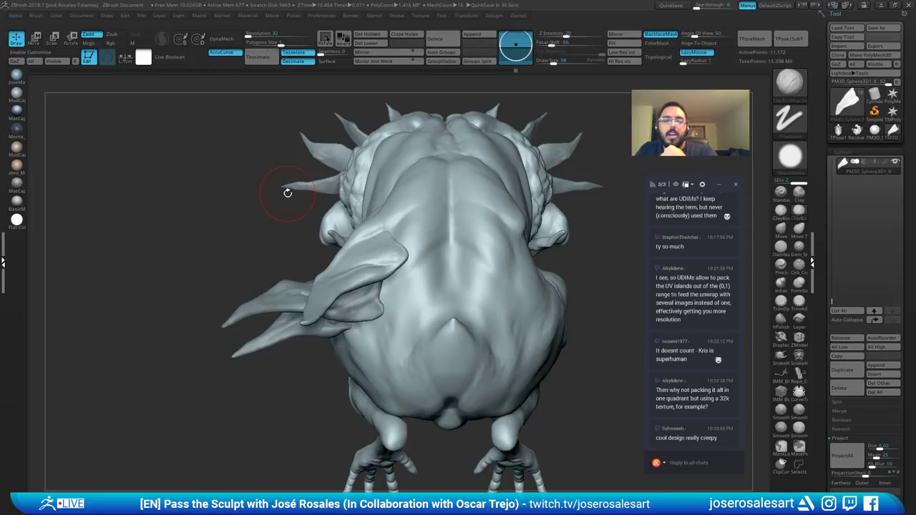
right_drag(380, 211, 368, 262)
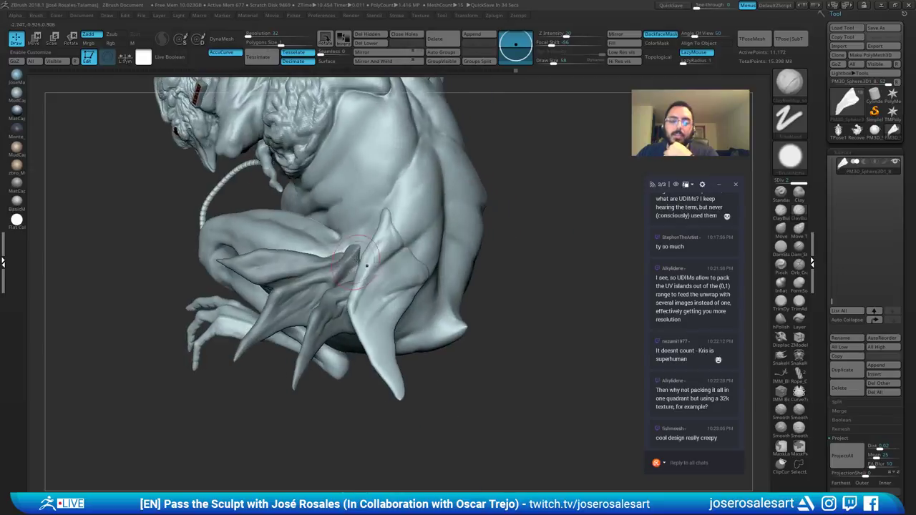
mouse_move(415, 236)
right_down()
mouse_move(406, 241)
mouse_move(421, 239)
right_up()
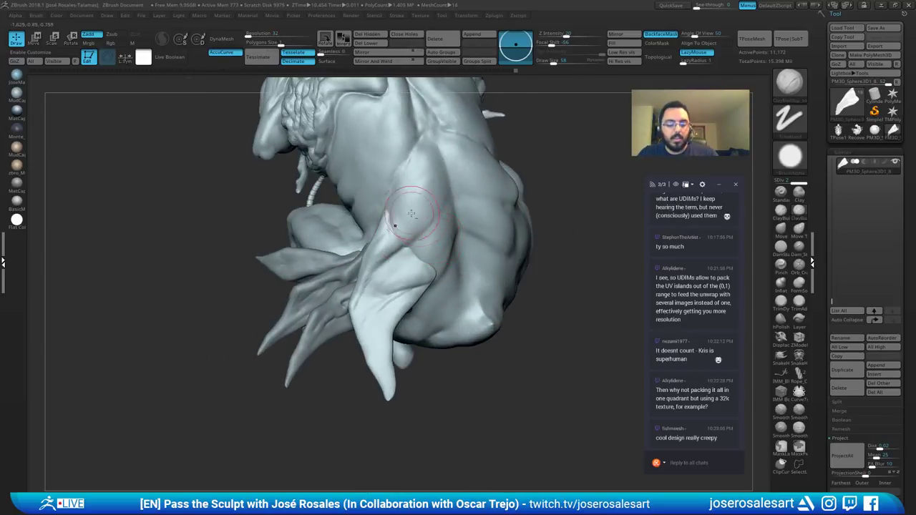
ctrl+right_drag(391, 209, 436, 231)
right_drag(380, 242, 444, 237)
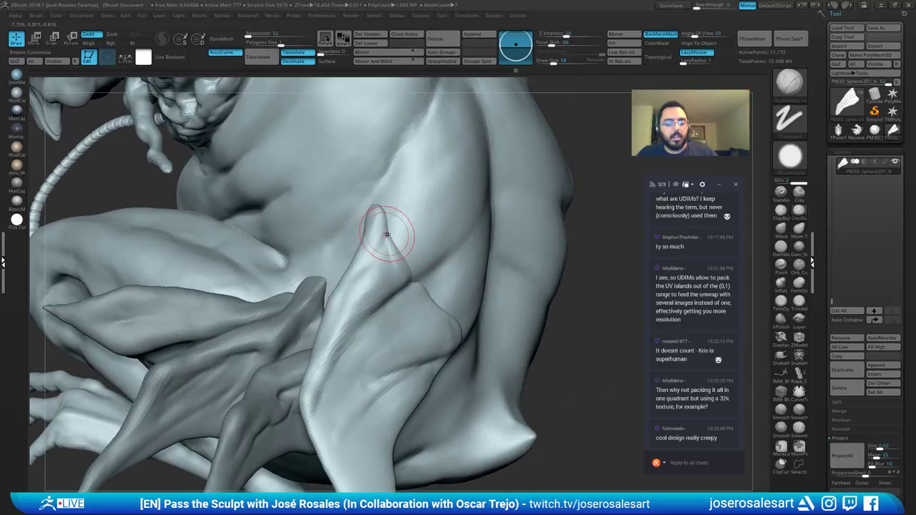
right_drag(375, 229, 445, 233)
drag(370, 212, 364, 228)
right_drag(408, 204, 371, 206)
key(bracketleft)
drag(377, 198, 377, 192)
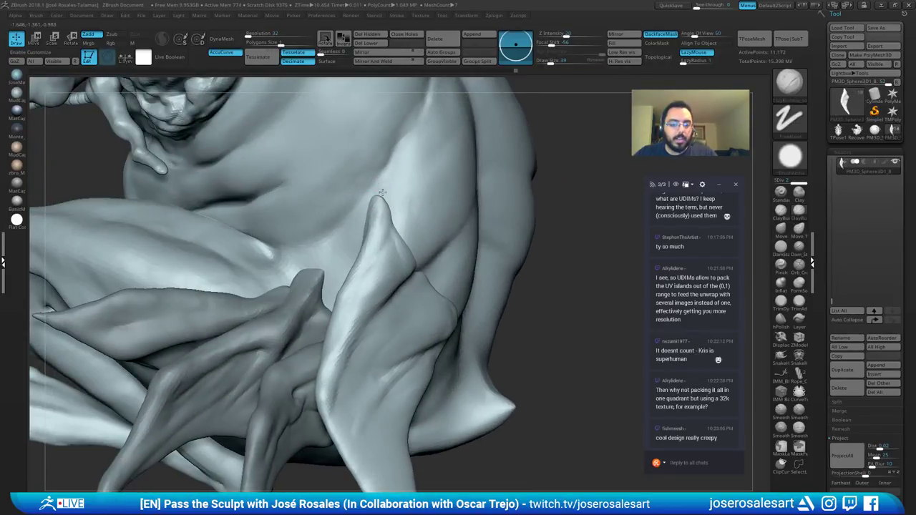
Step: Add volume along the front edge of the fourth spike's lower shaft with ClayBuildup at draw size 30
right_drag(383, 193, 304, 214)
mouse_move(304, 213)
mouse_down()
mouse_move(307, 286)
mouse_move(311, 241)
mouse_move(320, 241)
mouse_up()
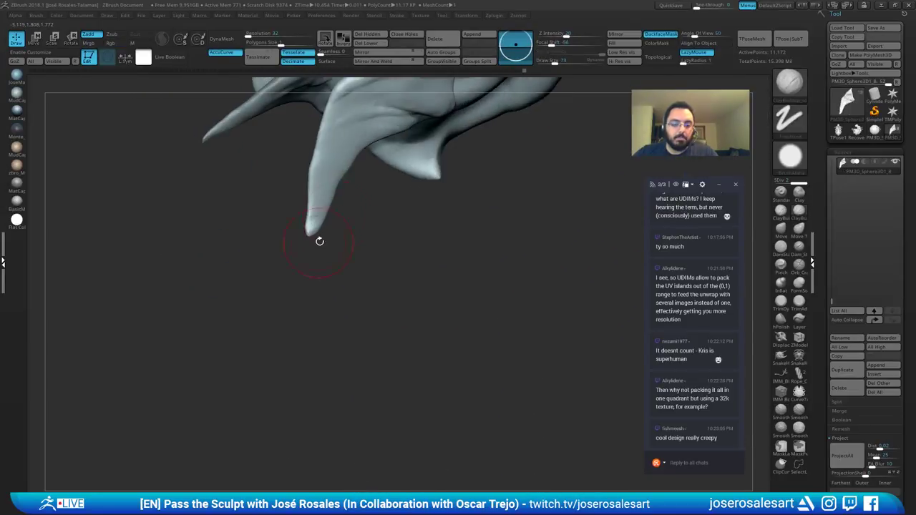
key(b)
key(s)
key(t)
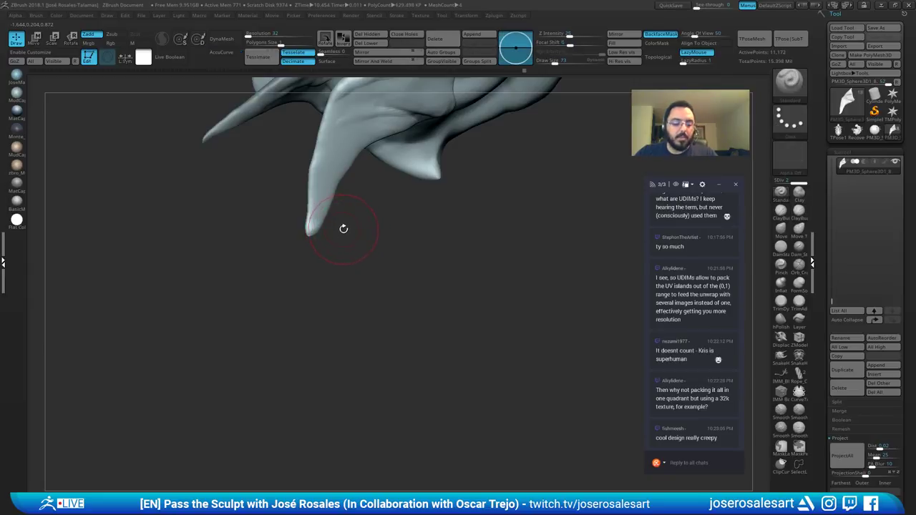
key(b)
key(c)
key(b)
mouse_move(338, 218)
mouse_down()
mouse_move(312, 216)
mouse_move(280, 169)
mouse_move(285, 189)
mouse_up()
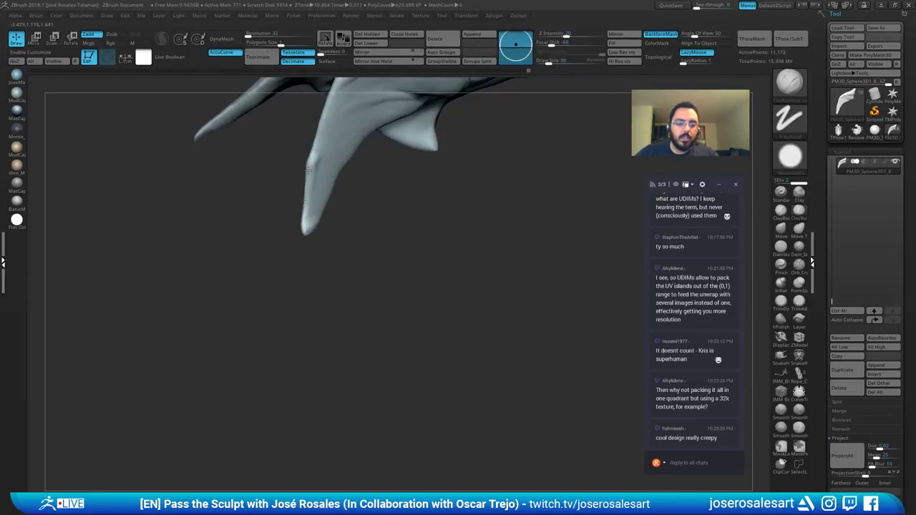
mouse_move(299, 158)
alt+mouse_down()
mouse_move(280, 240)
mouse_move(298, 233)
alt+mouse_up()
mouse_move(287, 284)
mouse_down()
mouse_move(299, 285)
mouse_move(315, 260)
mouse_up()
drag(309, 303, 344, 242)
Step: Build up the inner curve of the fourth spike's shaft with ClayBuildup and smooth the surface there
key(b)
key(m)
key(v)
key(s)
mouse_move(339, 211)
alt+right_down()
mouse_move(345, 247)
mouse_move(344, 223)
alt+right_up()
key(s)
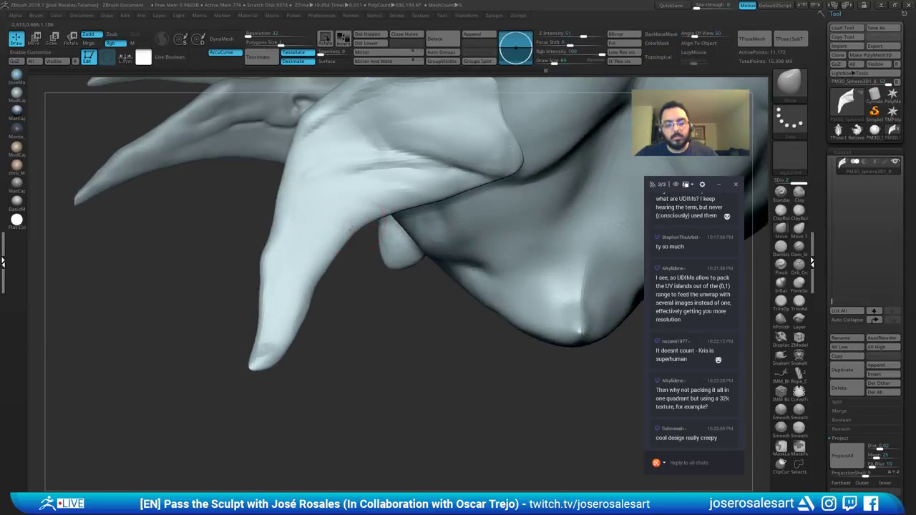
key(b)
key(c)
key(b)
key(s)
drag(351, 225, 343, 225)
ctrl+right_drag(363, 227, 359, 214)
key(s)
drag(355, 219, 338, 250)
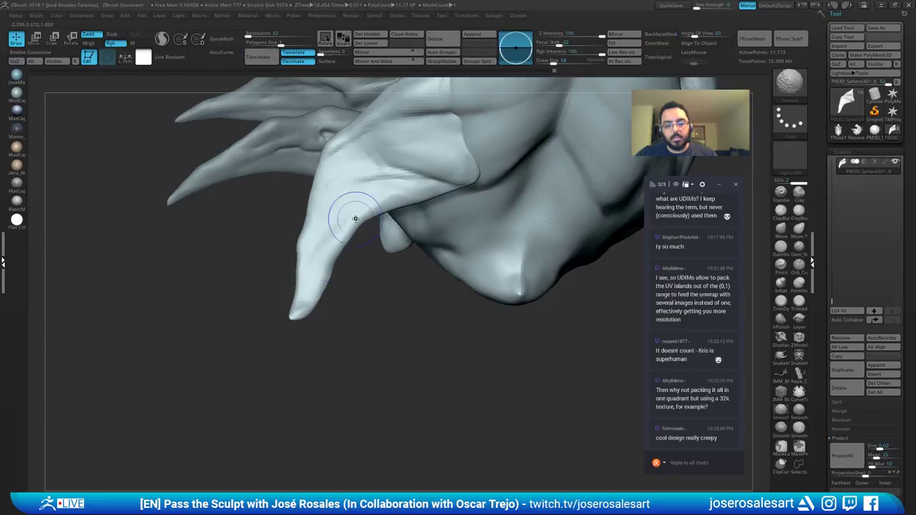
Step: Reshape the curve of the fourth spike's shaft and tip with the Move brush at draw size 58
key(b)
key(m)
key(v)
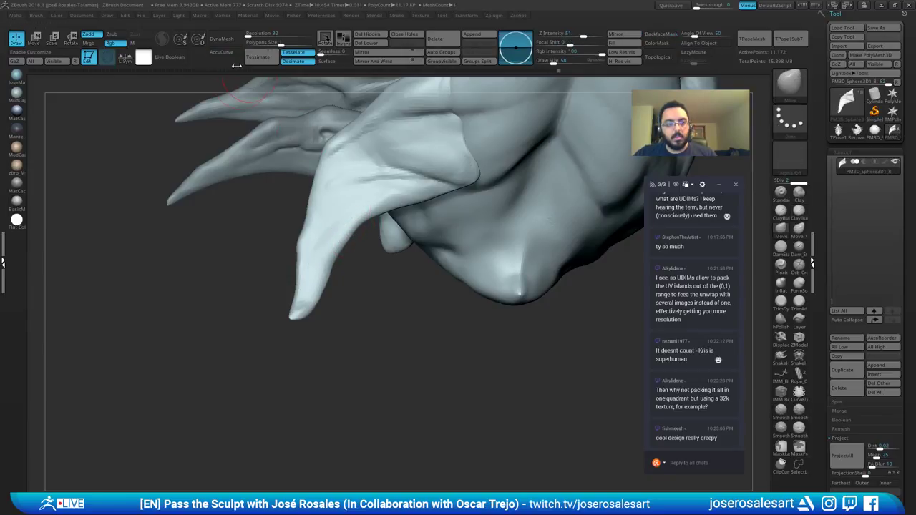
mouse_move(358, 216)
mouse_down()
mouse_move(365, 230)
mouse_move(380, 217)
mouse_move(351, 239)
mouse_move(309, 312)
mouse_up()
mouse_move(341, 334)
mouse_down()
mouse_move(311, 303)
mouse_move(318, 288)
mouse_move(312, 304)
mouse_up()
mouse_move(363, 188)
mouse_down()
mouse_move(356, 200)
mouse_move(362, 195)
mouse_up()
drag(373, 300, 409, 269)
Step: Raise the inner edge of the fourth spike's shaft with the Standard brush at draw size 30 and smooth it
key(b)
key(s)
key(t)
key(s)
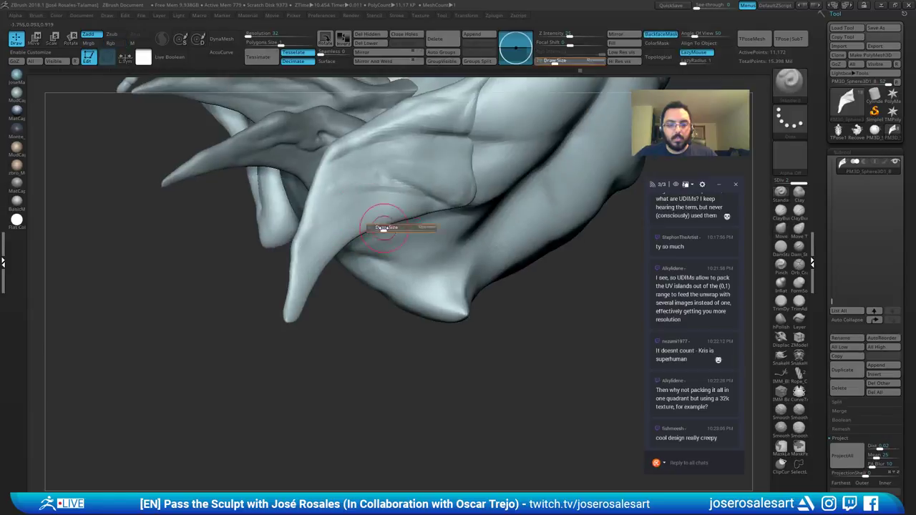
drag(384, 229, 381, 228)
right_drag(382, 228, 425, 208)
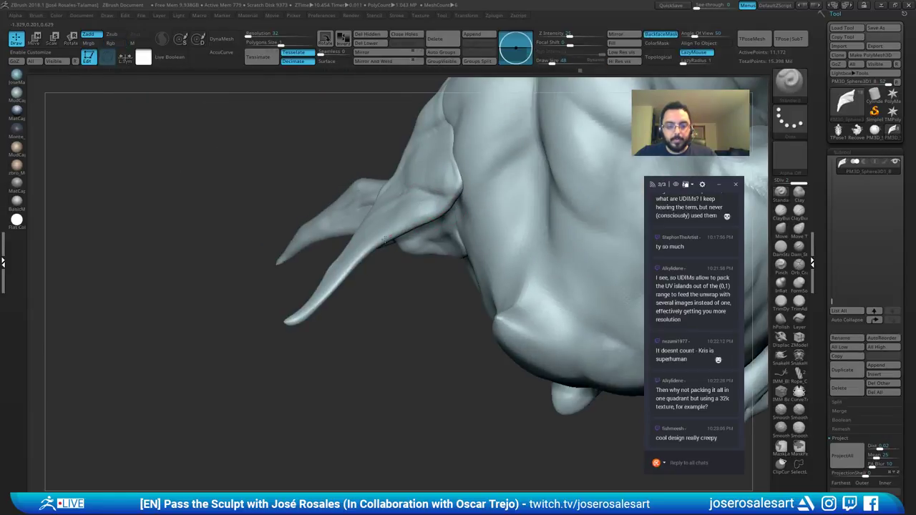
key(s)
mouse_move(385, 240)
mouse_down()
mouse_move(408, 228)
mouse_move(328, 286)
mouse_up()
right_drag(327, 286, 348, 277)
shift+drag(356, 256, 331, 282)
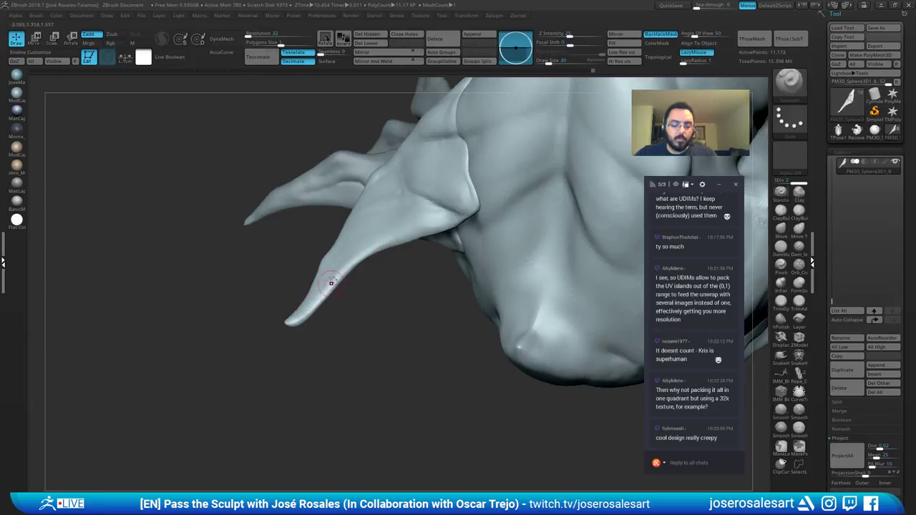
mouse_move(330, 282)
right_down()
mouse_move(470, 168)
mouse_move(472, 178)
right_up()
mouse_move(380, 248)
mouse_down()
mouse_move(455, 235)
mouse_move(423, 239)
mouse_up()
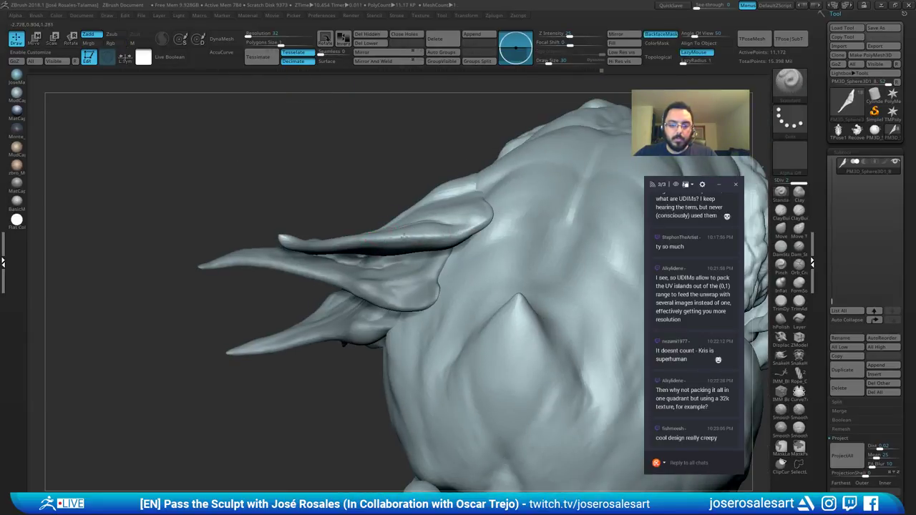
Step: Mirror the first spike across the X axis, merging the copy into one SubTool
right_drag(466, 215, 454, 244)
right_drag(373, 282, 438, 188)
mouse_move(414, 229)
ctrl+right_down()
mouse_move(364, 258)
mouse_move(429, 283)
mouse_move(395, 284)
mouse_move(458, 301)
mouse_move(357, 395)
mouse_move(401, 280)
mouse_move(419, 317)
mouse_move(377, 317)
mouse_move(401, 294)
ctrl+right_up()
ctrl+right_drag(401, 293, 365, 305)
alt+click(361, 277)
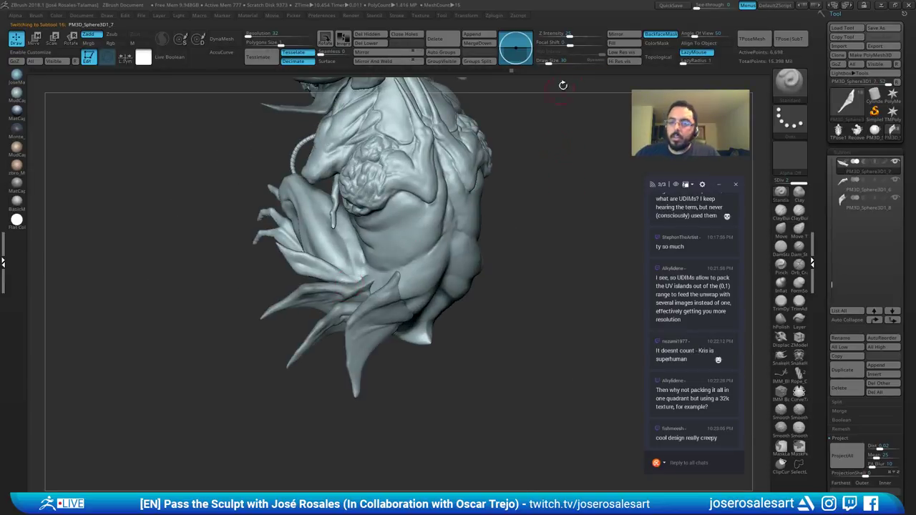
click(616, 34)
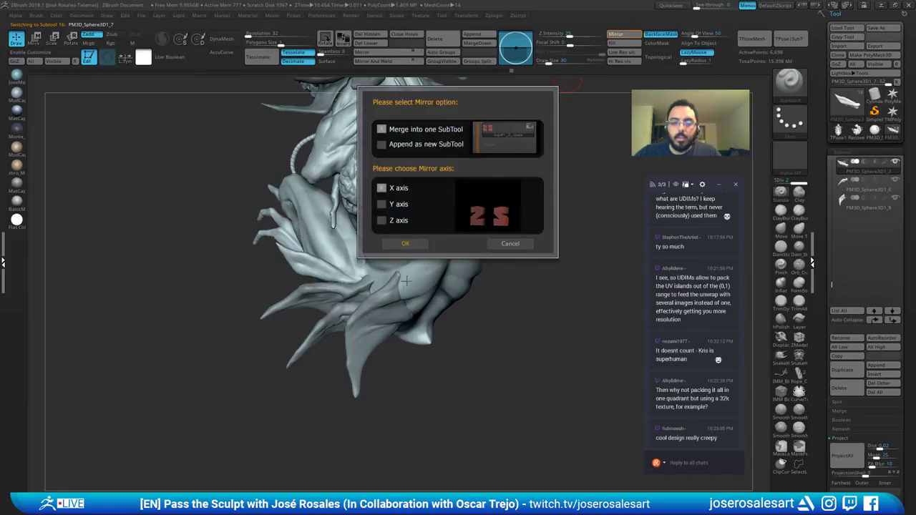
click(424, 241)
right_drag(486, 265, 425, 264)
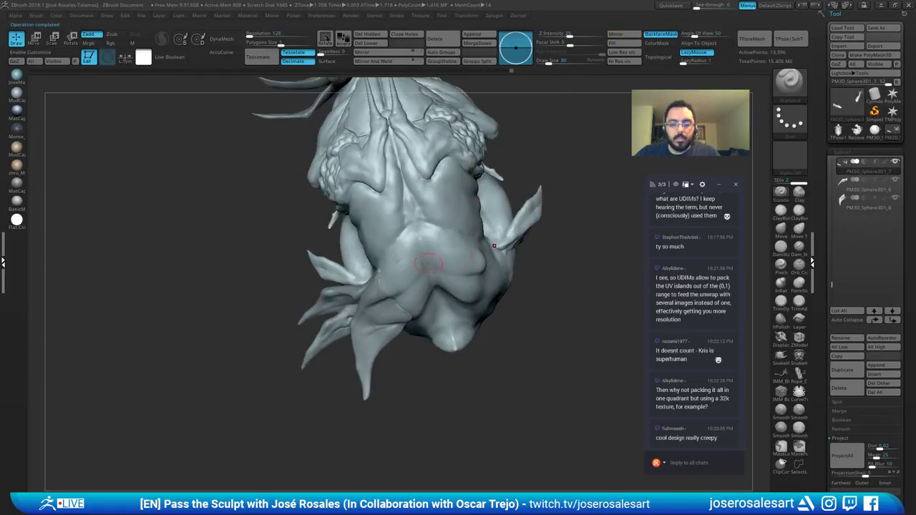
Step: Mirror the second, third and fourth spikes across the X axis, merging each copy into its own SubTool
alt+click(343, 291)
click(615, 35)
click(419, 245)
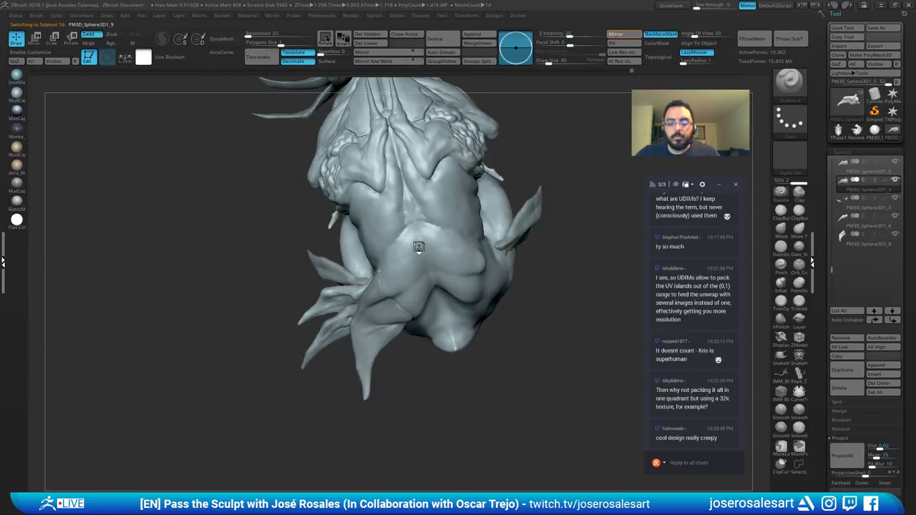
alt+click(334, 330)
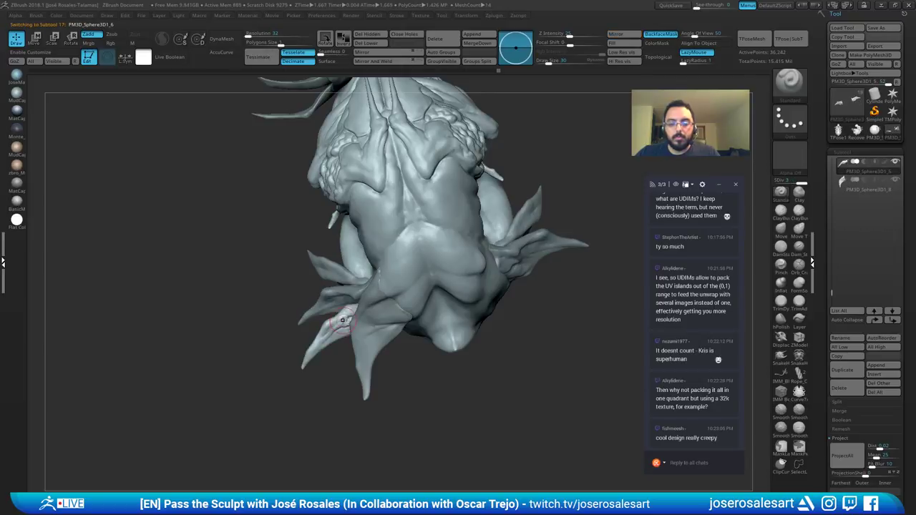
click(617, 34)
click(419, 245)
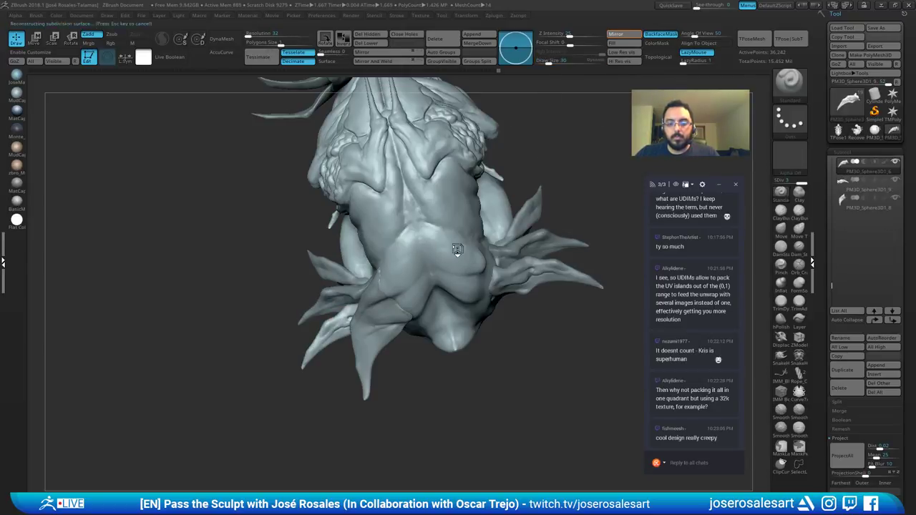
click(622, 36)
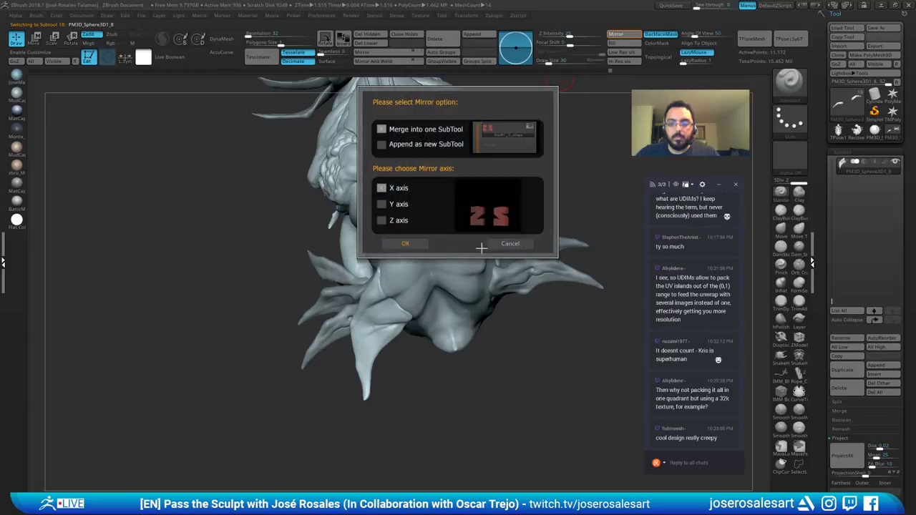
click(420, 248)
alt+drag(568, 197, 425, 215)
alt+drag(467, 237, 415, 242)
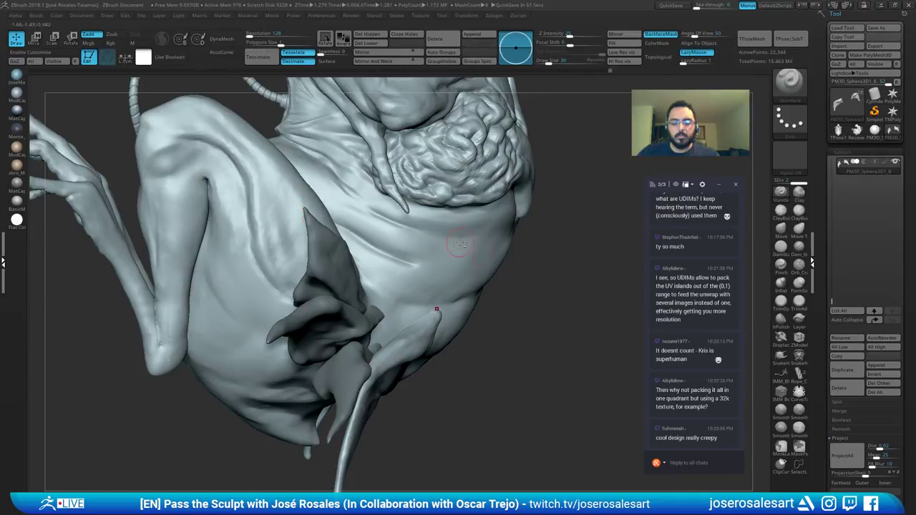
Step: Select the body and carve a crease on the thigh around the first spike's base with DamStandard at draw size 48
drag(451, 259, 351, 172)
alt+click(346, 175)
mouse_move(347, 177)
right_down()
mouse_move(379, 172)
mouse_move(345, 226)
mouse_move(386, 272)
mouse_move(360, 289)
right_up()
key(b)
key(d)
key(s)
key(s)
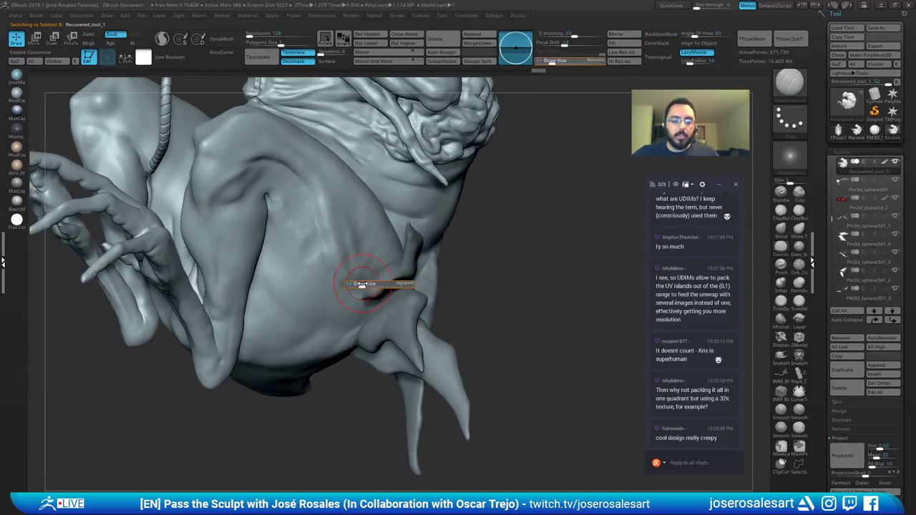
drag(360, 288, 358, 288)
right_drag(359, 287, 358, 276)
drag(351, 280, 366, 232)
right_drag(366, 232, 369, 260)
drag(373, 226, 415, 244)
Step: Deepen the crease along both sides of the first spike's base on the thigh and soften it
right_drag(415, 245, 390, 234)
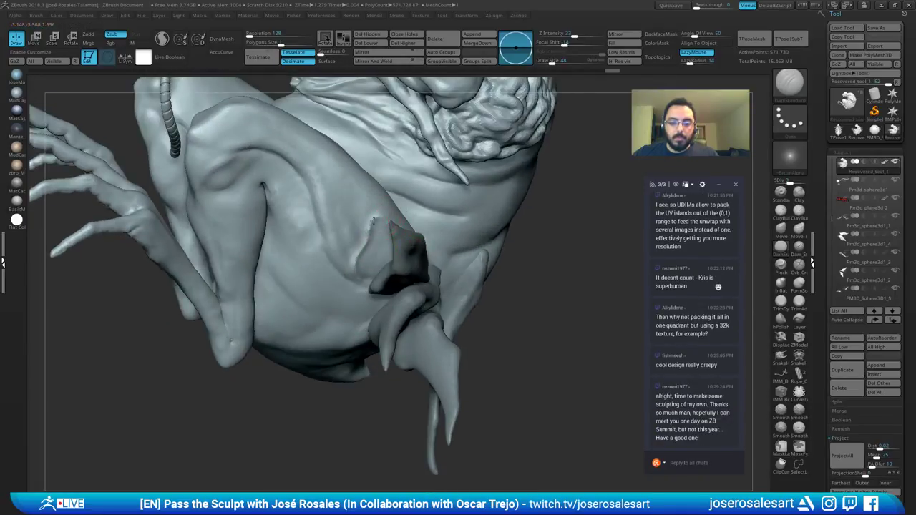
drag(381, 219, 352, 255)
right_drag(385, 234, 368, 252)
drag(386, 217, 427, 236)
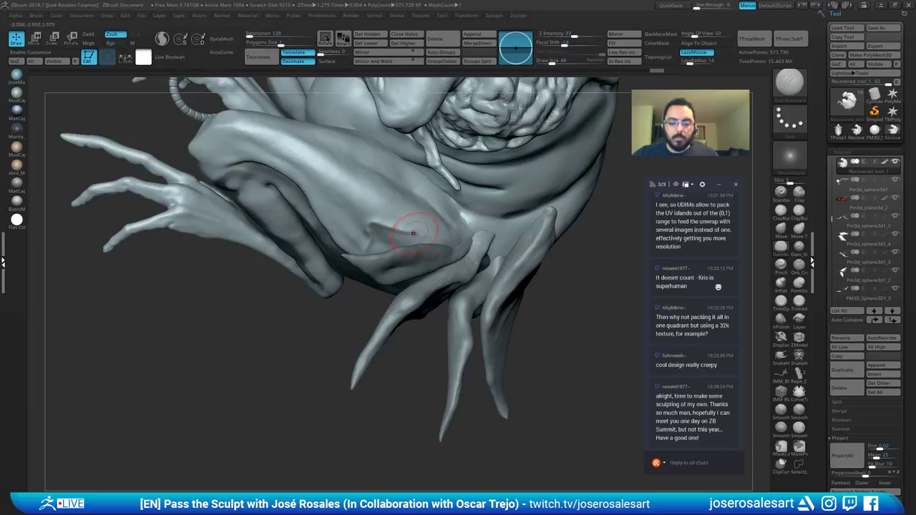
mouse_move(413, 231)
right_down()
mouse_move(402, 211)
mouse_move(414, 188)
right_up()
shift+drag(411, 193, 406, 199)
Step: Isolate the body and build up the upper edge of the spike's attachment area on the thigh with ClayBuildup at draw size 36
key(alt+shift+s)
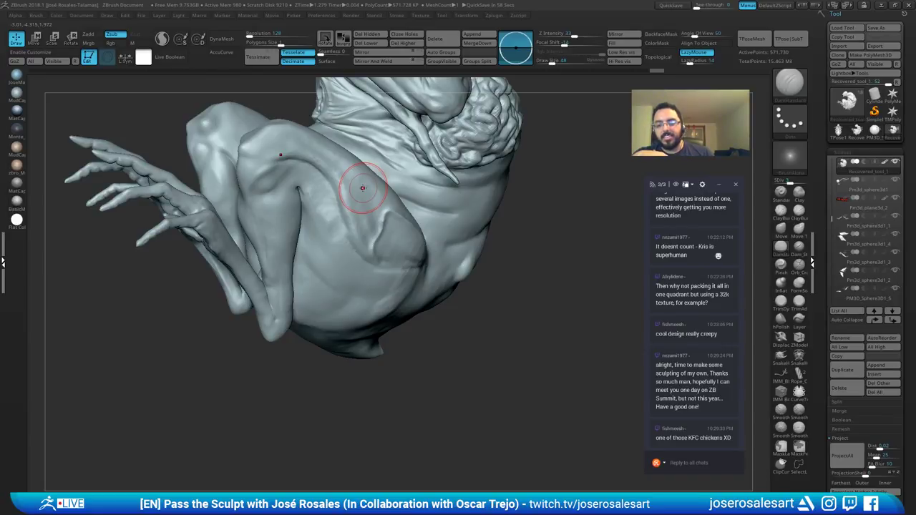
key(b)
key(c)
key(b)
ctrl+right_drag(480, 262, 368, 225)
drag(368, 225, 368, 214)
right_drag(368, 215, 366, 198)
drag(367, 198, 372, 210)
mouse_move(372, 211)
right_down()
mouse_move(464, 131)
mouse_move(374, 224)
right_up()
mouse_move(375, 225)
mouse_down()
mouse_move(371, 212)
mouse_move(377, 227)
mouse_up()
right_drag(380, 247, 423, 239)
Step: Smooth the built-up edge of the thigh's attachment area and add more clay along its front side
shift+drag(374, 214, 377, 217)
right_drag(376, 217, 315, 232)
drag(356, 242, 378, 217)
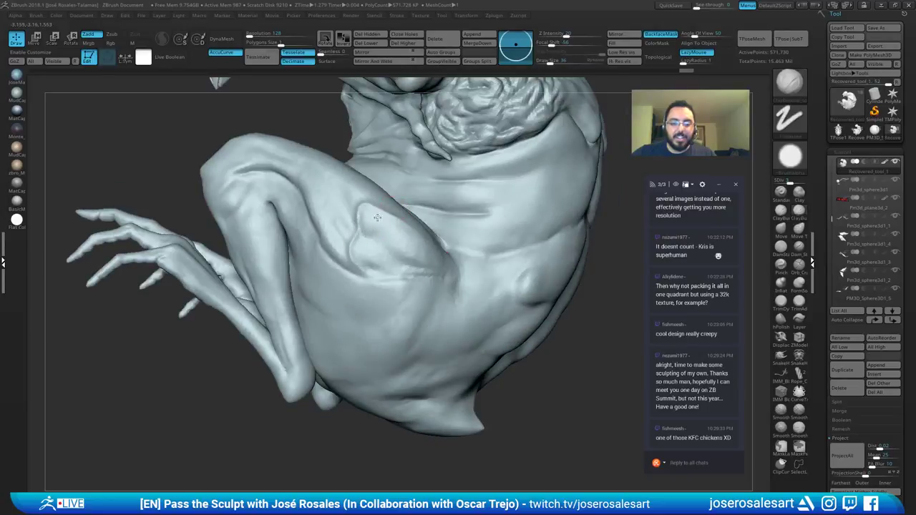
right_drag(378, 217, 360, 218)
shift+drag(367, 232, 376, 223)
right_drag(375, 224, 401, 249)
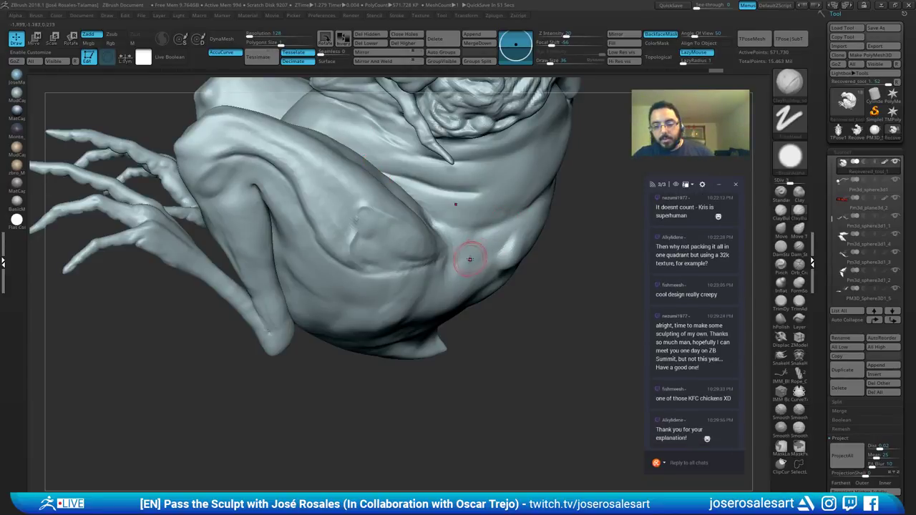
Step: Switch to DamStandard and paint a mask over the spike's whole attachment area on the thigh at draw size 36
mouse_move(357, 188)
right_down()
mouse_move(370, 251)
mouse_move(392, 275)
right_up()
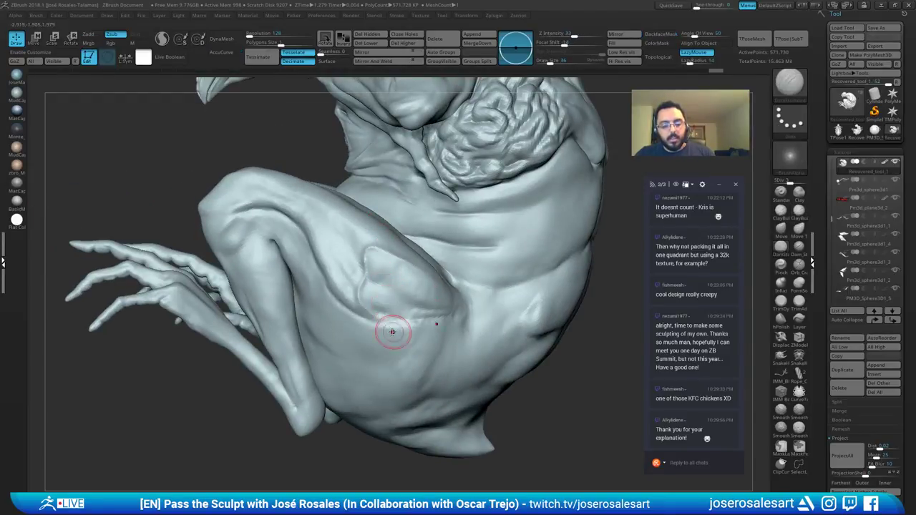
mouse_move(385, 305)
ctrl+mouse_down()
mouse_move(372, 288)
mouse_move(385, 253)
mouse_move(373, 252)
ctrl+mouse_up()
right_drag(373, 252, 385, 273)
mouse_move(386, 273)
ctrl+mouse_down()
mouse_move(414, 278)
mouse_move(402, 298)
mouse_move(428, 308)
mouse_move(387, 267)
ctrl+mouse_up()
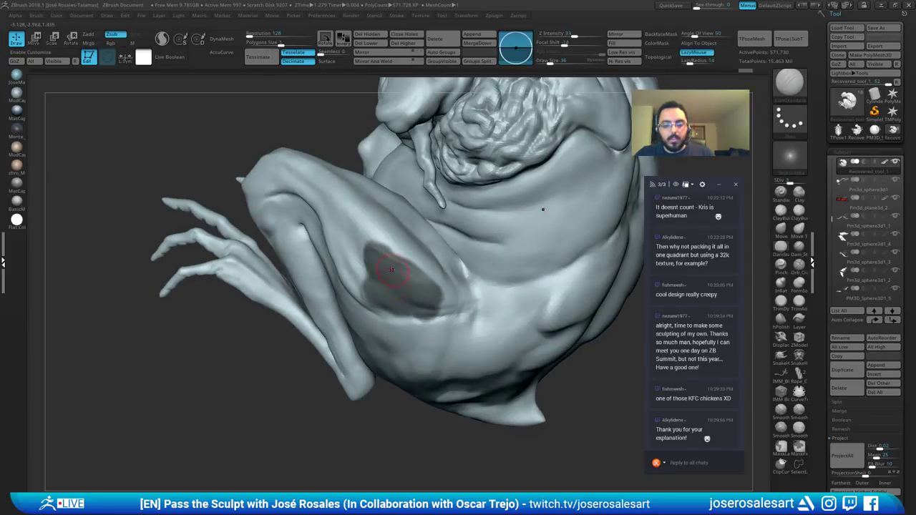
right_drag(542, 208, 573, 265)
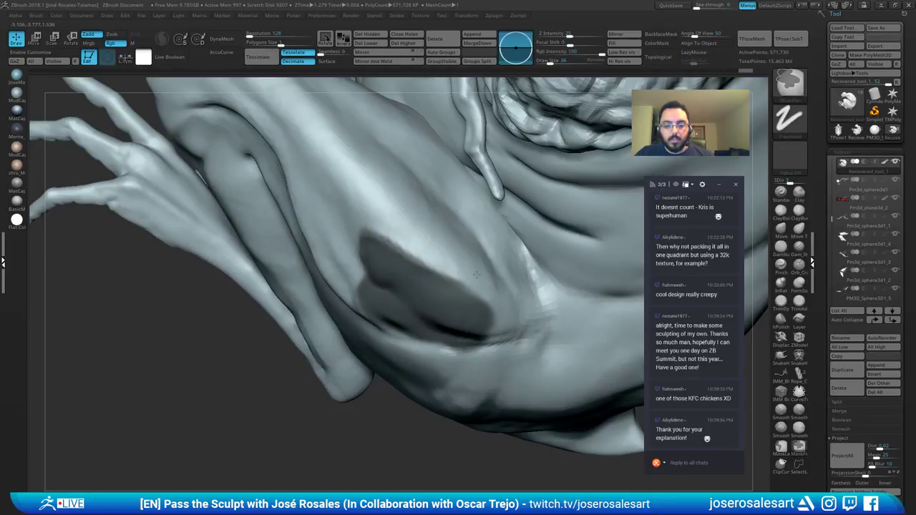
mouse_move(476, 275)
right_down()
mouse_move(411, 268)
mouse_move(376, 237)
mouse_move(370, 251)
mouse_move(348, 254)
mouse_move(343, 218)
mouse_move(375, 250)
right_up()
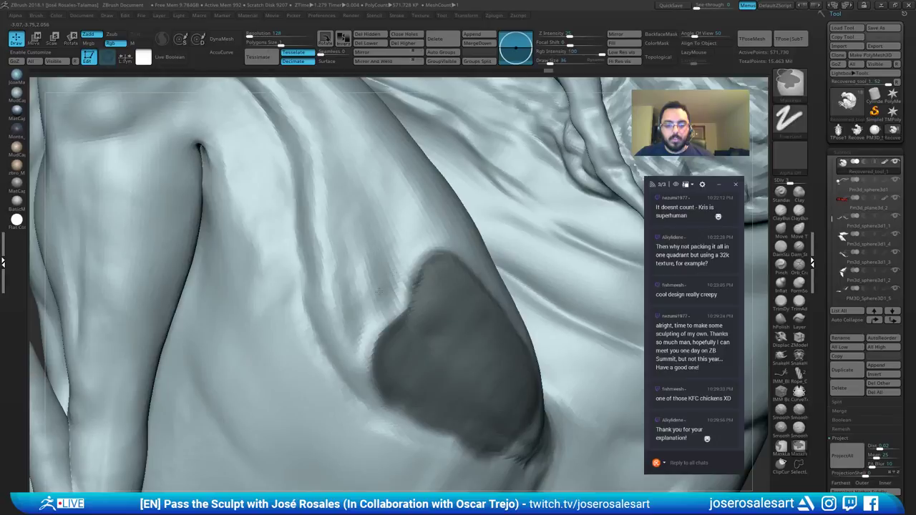
mouse_move(422, 279)
right_down()
mouse_move(396, 284)
mouse_move(405, 236)
right_up()
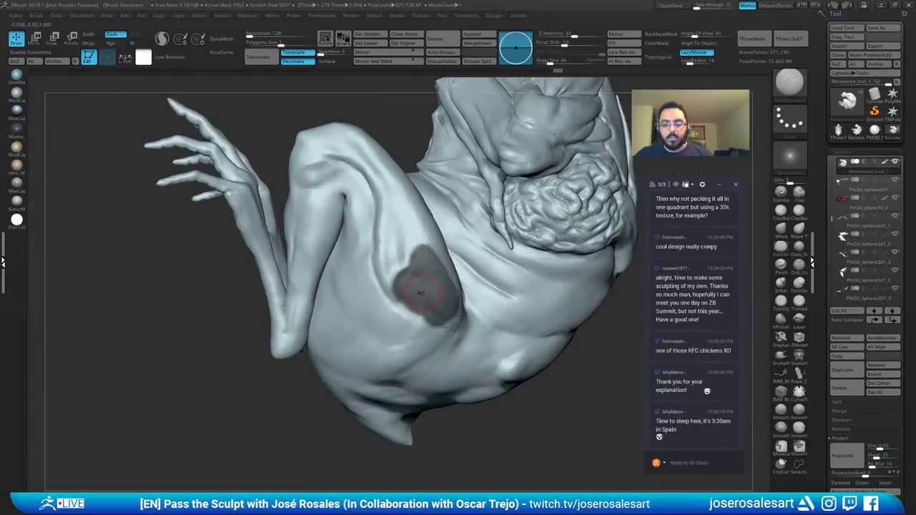
Step: Clear the existing mask, repaint it over the spike's attachment area on the thigh, and invert it so only that area stays editable
mouse_move(392, 277)
right_down()
mouse_move(422, 308)
mouse_move(422, 233)
mouse_move(393, 217)
mouse_move(406, 293)
mouse_move(460, 265)
mouse_move(417, 229)
right_up()
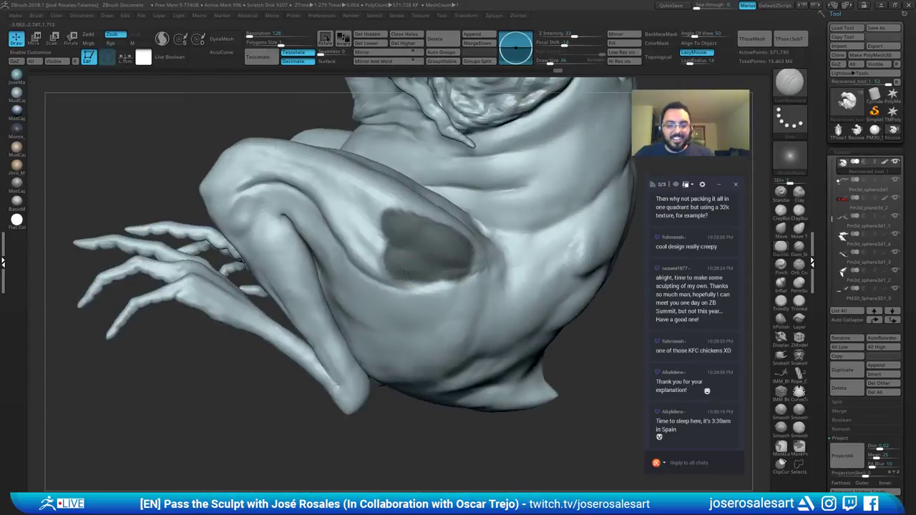
mouse_move(461, 265)
ctrl+right_down()
mouse_move(430, 232)
mouse_move(486, 236)
mouse_move(393, 218)
mouse_move(418, 248)
ctrl+right_up()
ctrl+drag(412, 410, 419, 421)
mouse_move(380, 297)
alt+right_down()
mouse_move(405, 305)
mouse_move(414, 333)
alt+right_up()
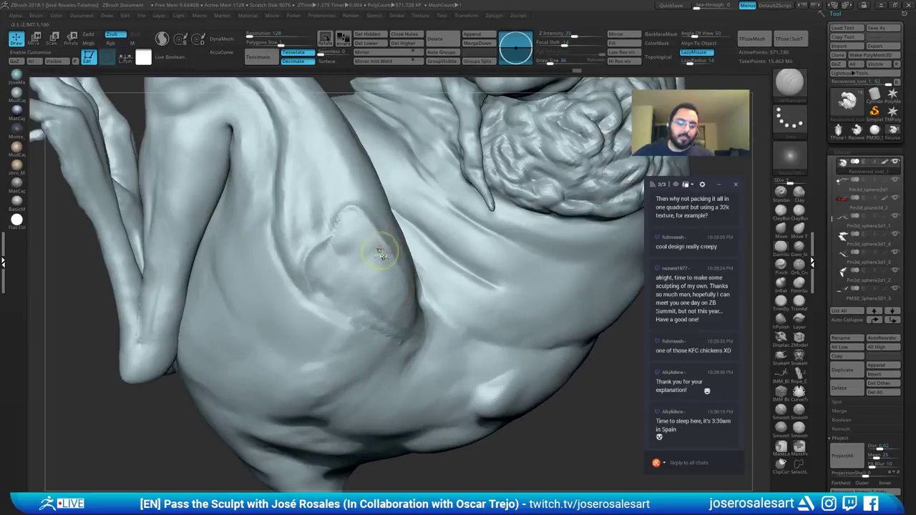
ctrl+drag(379, 246, 411, 218)
ctrl+right_drag(411, 218, 346, 200)
ctrl+click(318, 352)
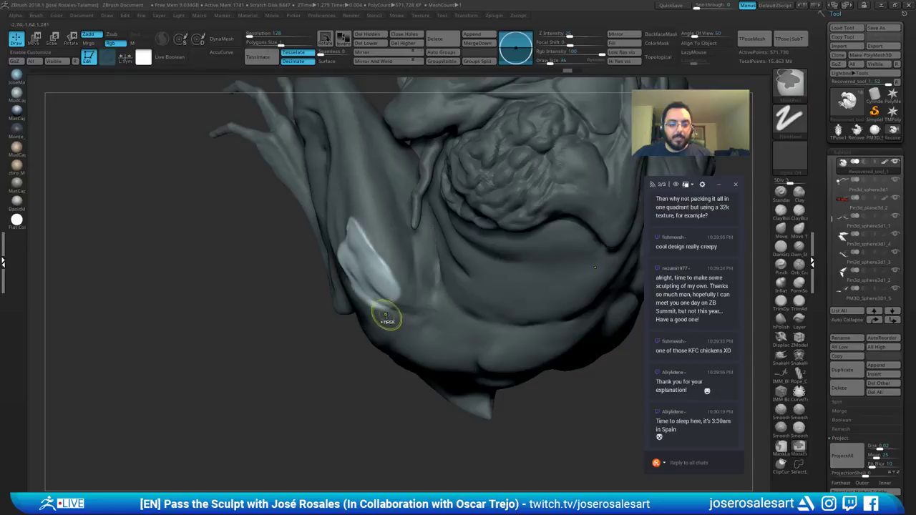
Step: Switch to Scale mode and reposition the transform gizmo onto the unmasked attachment area of the thigh
key(e)
right_drag(378, 285, 403, 331)
alt+drag(491, 139, 414, 256)
right_drag(414, 256, 494, 199)
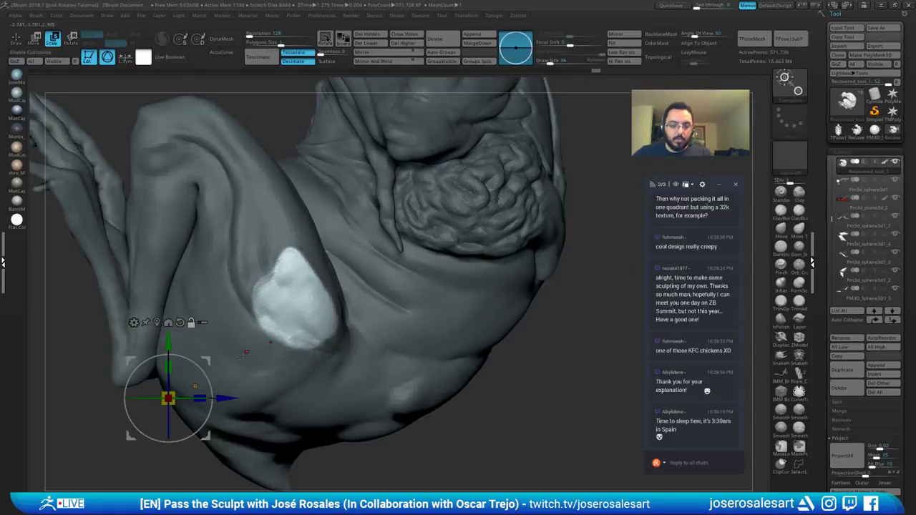
drag(181, 366, 350, 295)
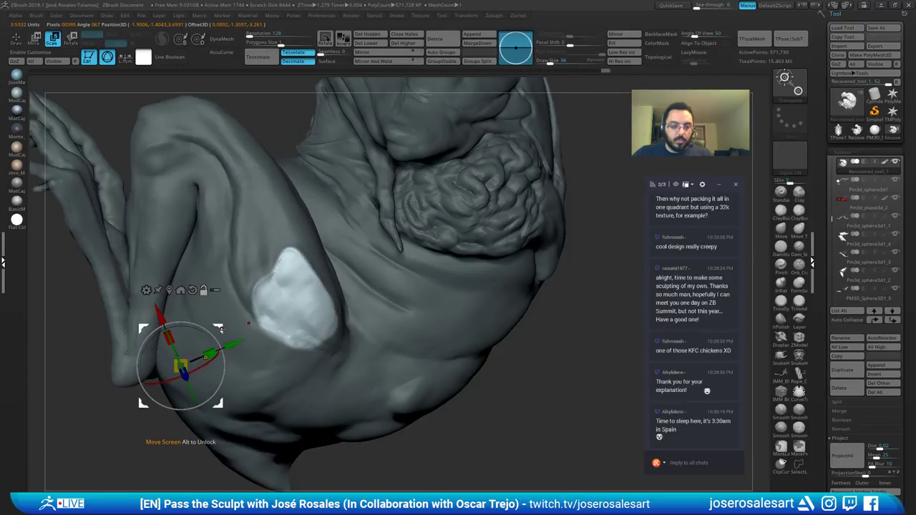
alt+drag(222, 329, 348, 290)
Step: Adjust the unmasked attachment area with the gizmo, undoing the first try, then return to Draw mode and clear the mask
right_drag(360, 283, 302, 283)
mouse_move(290, 284)
mouse_down()
mouse_move(284, 296)
mouse_move(288, 288)
mouse_up()
key(ctrl+z)
right_drag(288, 288, 330, 284)
drag(305, 285, 310, 294)
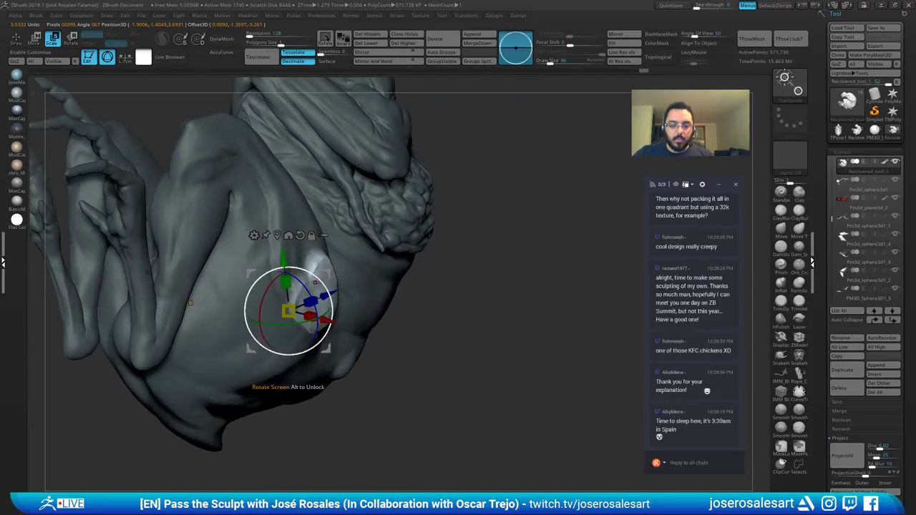
right_drag(330, 292, 284, 294)
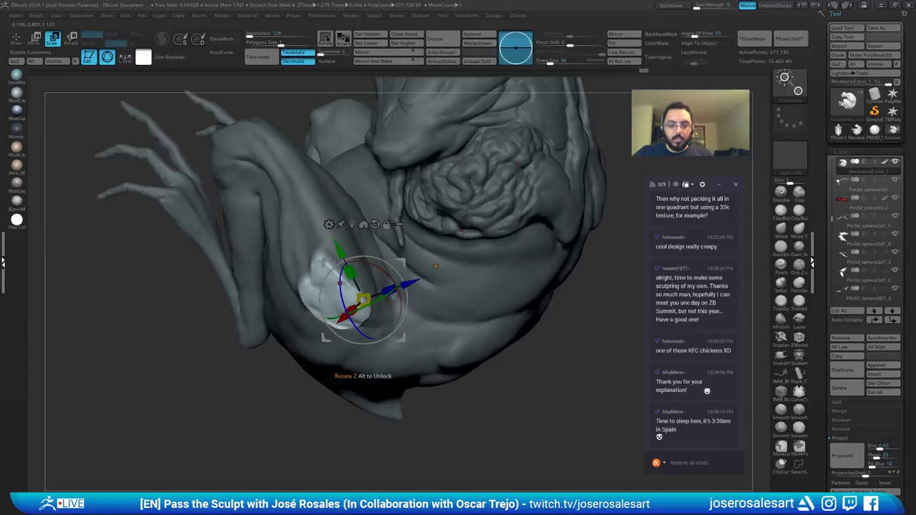
drag(341, 283, 341, 288)
key(q)
ctrl+right_drag(337, 292, 237, 375)
ctrl+drag(237, 375, 247, 385)
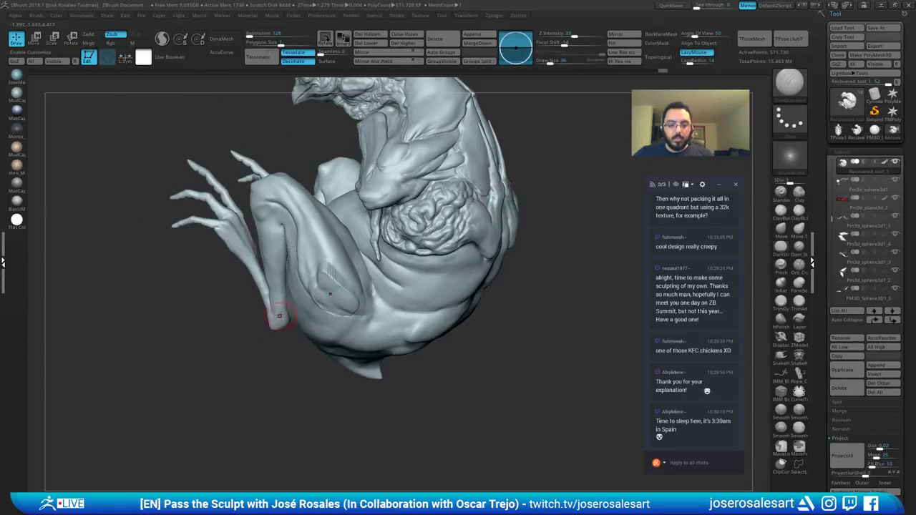
Step: Smooth the lower and front edges of the attachment area where it meets the thigh
mouse_move(280, 316)
ctrl+right_down()
mouse_move(351, 276)
mouse_move(307, 264)
mouse_move(325, 286)
ctrl+right_up()
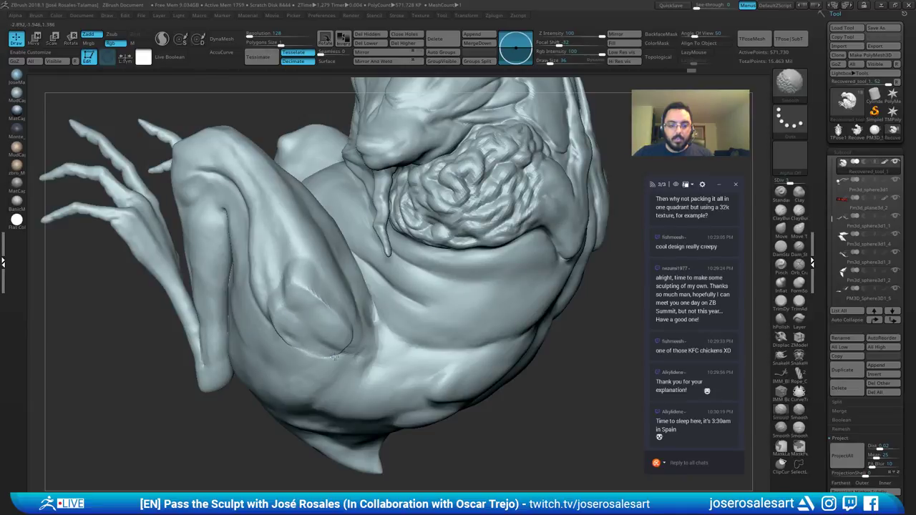
shift+drag(335, 356, 299, 352)
right_drag(298, 352, 289, 356)
shift+drag(288, 356, 343, 349)
shift+drag(343, 348, 338, 360)
right_drag(338, 361, 368, 350)
mouse_move(342, 350)
mouse_down()
mouse_move(359, 336)
mouse_move(353, 342)
mouse_up()
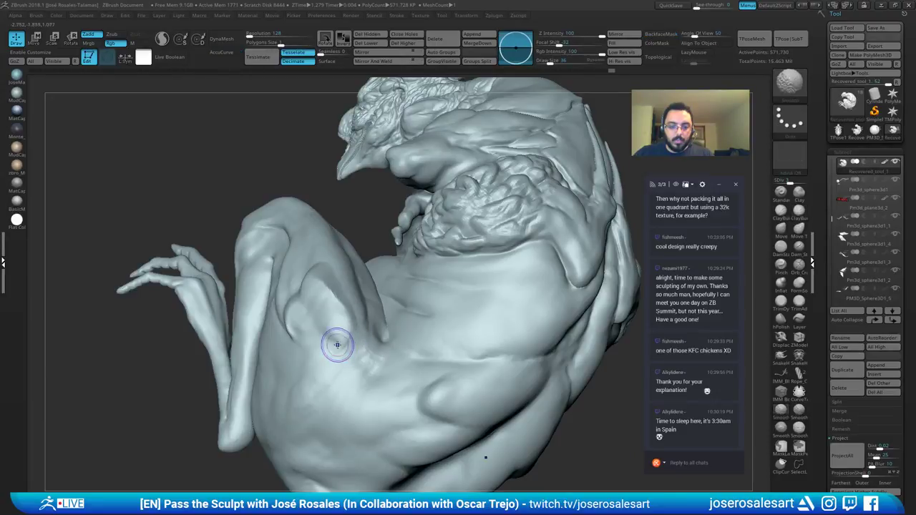
mouse_move(348, 345)
right_down()
mouse_move(358, 337)
mouse_move(320, 310)
mouse_move(345, 304)
mouse_move(357, 269)
right_up()
mouse_move(356, 270)
ctrl+right_down()
mouse_move(383, 290)
mouse_move(375, 273)
mouse_move(406, 311)
mouse_move(364, 274)
ctrl+right_up()
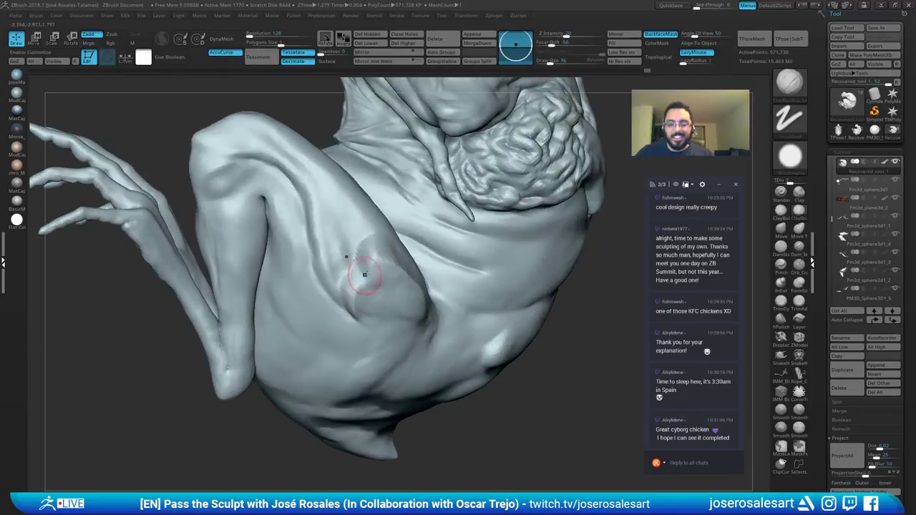
Step: Build up the attachment area's upper edge with ClayBuildup at draw size 36 and refine it with the Standard brush at draw size 21
drag(358, 301, 389, 282)
key(b)
key(s)
key(t)
right_drag(389, 282, 354, 315)
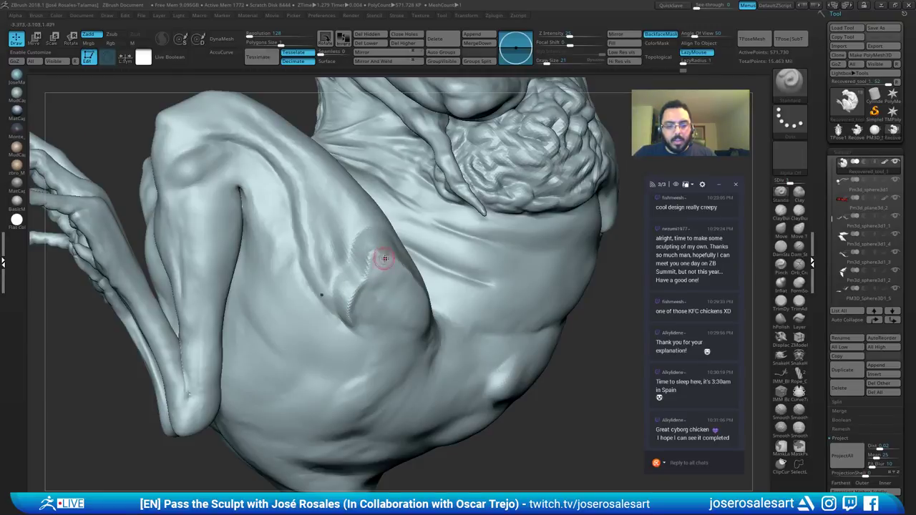
mouse_move(385, 259)
right_down()
mouse_move(411, 276)
mouse_move(412, 247)
right_up()
right_drag(412, 247, 381, 263)
mouse_move(381, 262)
right_down()
mouse_move(402, 271)
mouse_move(391, 276)
mouse_move(393, 233)
right_up()
mouse_move(393, 232)
right_down()
mouse_move(437, 240)
mouse_move(386, 247)
mouse_move(385, 316)
mouse_move(373, 322)
mouse_move(409, 322)
mouse_move(375, 357)
mouse_move(411, 366)
mouse_move(380, 366)
mouse_move(434, 358)
mouse_move(401, 315)
mouse_move(310, 253)
right_up()
Step: Strengthen the raised rim around the attachment area with the Standard brush, then ClayBuildup at draw size 21
key(b)
key(s)
key(t)
mouse_move(388, 309)
right_down()
mouse_move(392, 295)
mouse_move(351, 232)
mouse_move(396, 194)
right_up()
key(b)
key(c)
key(b)
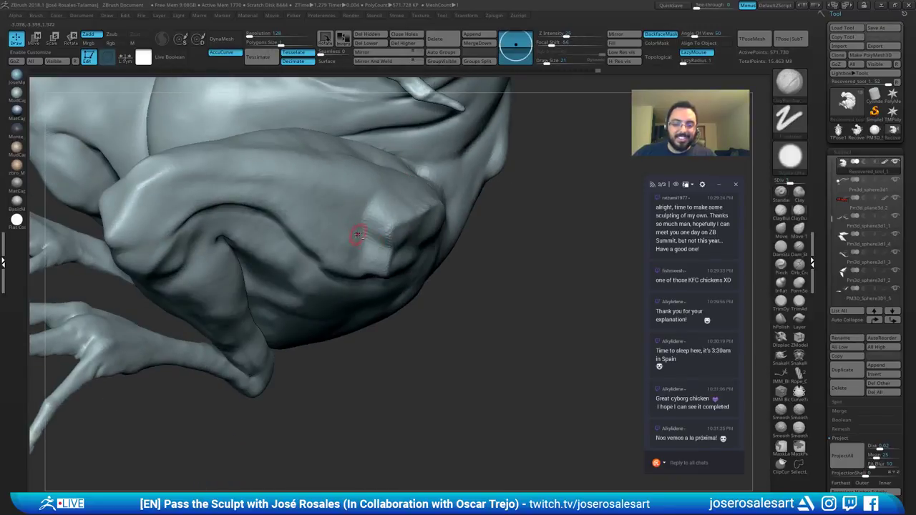
right_drag(356, 236, 381, 232)
Step: Shape the attachment rim's knee-facing side with Standard at draw size 42 and ClayBuildup at draw size 30, and smooth it
key(b)
key(s)
key(t)
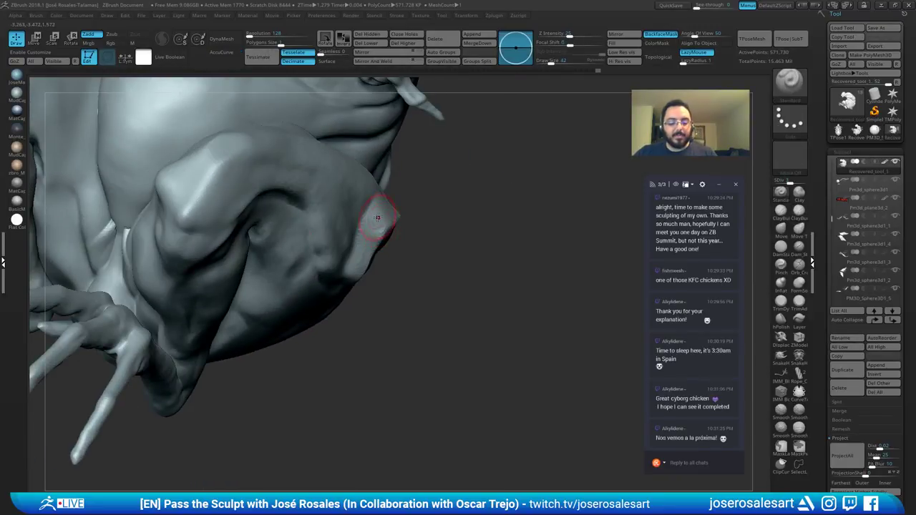
key(b)
key(c)
key(b)
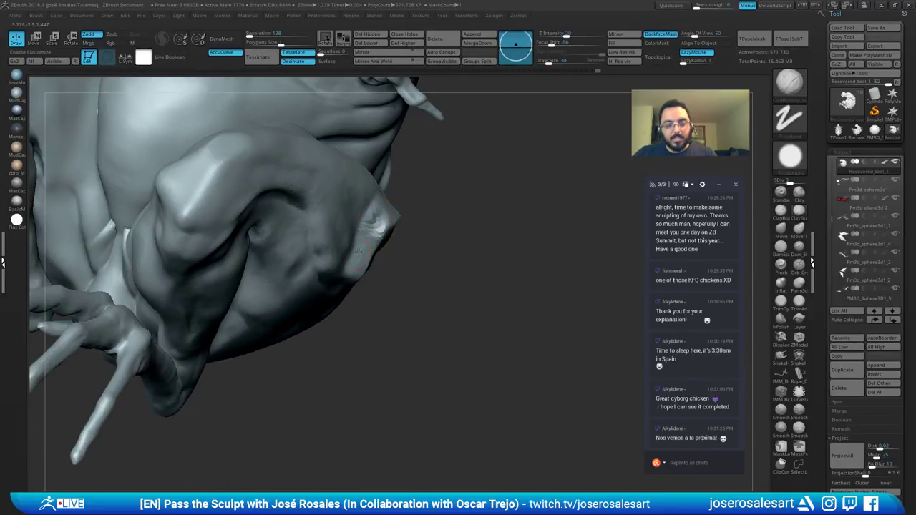
right_drag(358, 252, 376, 224)
shift+drag(376, 224, 363, 245)
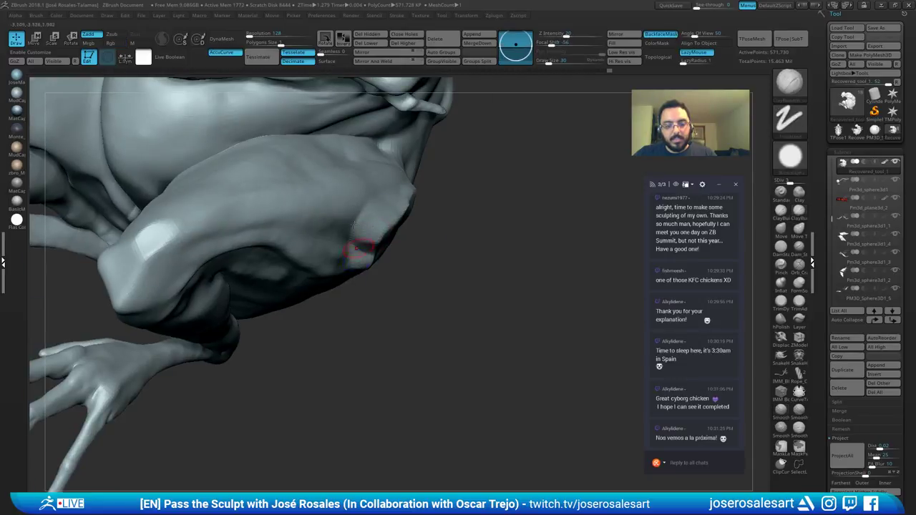
right_drag(364, 247, 358, 228)
mouse_move(361, 231)
shift+mouse_down()
mouse_move(369, 243)
mouse_move(382, 240)
shift+mouse_up()
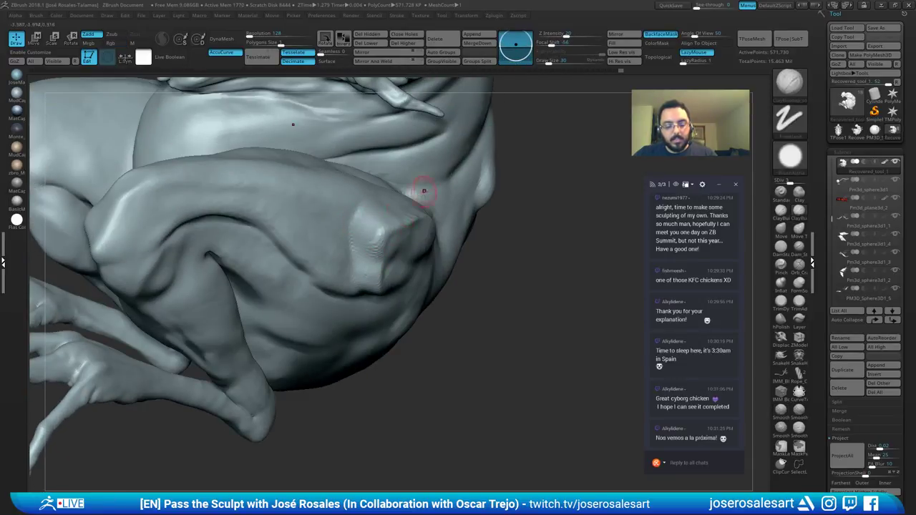
Step: Carve a crease along the rim's knee-facing side with DamStandard at draw size 30 and soften it
key(b)
key(d)
key(s)
mouse_move(398, 208)
right_down()
mouse_move(375, 240)
mouse_move(361, 241)
right_up()
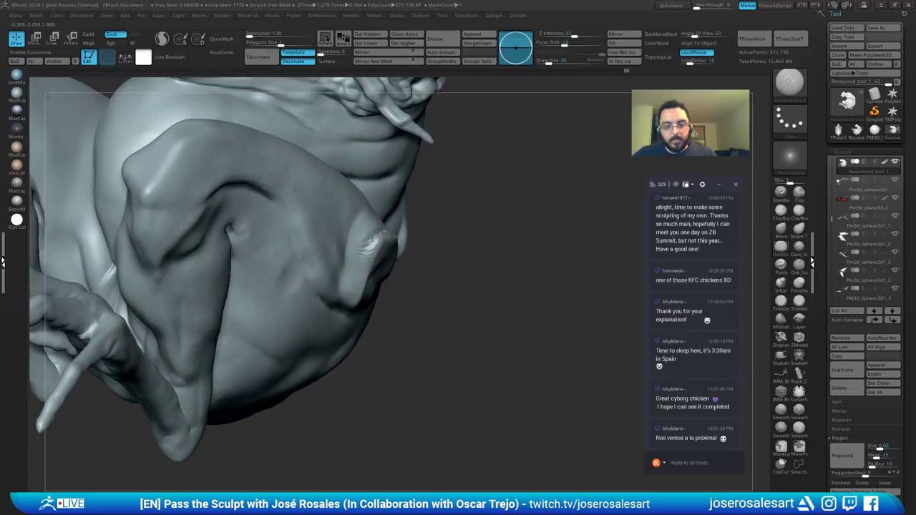
right_drag(345, 315, 354, 271)
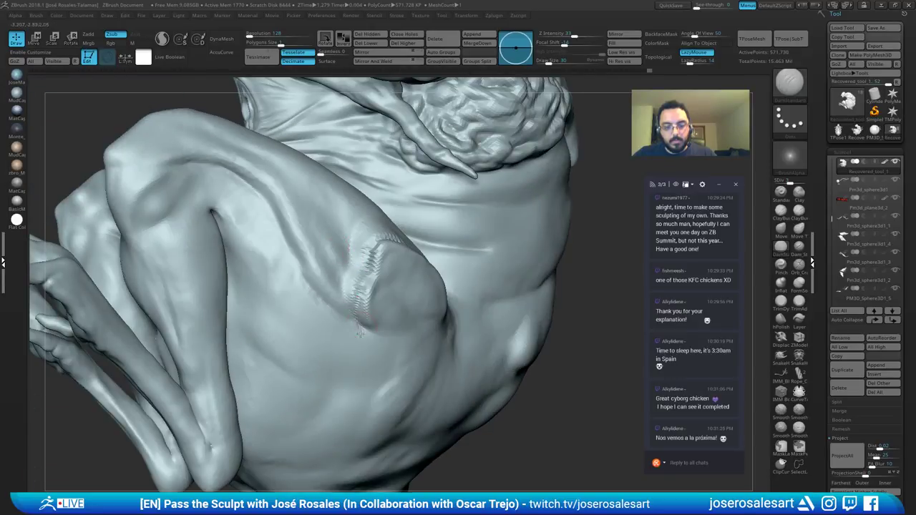
right_drag(360, 331, 354, 288)
shift+drag(354, 289, 360, 268)
Step: Extend the DamStandard crease around the upper and front edges of the attachment area and retouch its upper corner
drag(361, 268, 383, 240)
mouse_move(394, 240)
right_down()
mouse_move(391, 222)
mouse_move(386, 243)
right_up()
drag(386, 245, 445, 265)
right_drag(446, 267, 459, 242)
drag(445, 247, 464, 303)
right_drag(464, 303, 444, 292)
mouse_move(453, 267)
shift+mouse_down()
mouse_move(427, 259)
mouse_move(441, 262)
shift+mouse_up()
right_drag(401, 236, 377, 248)
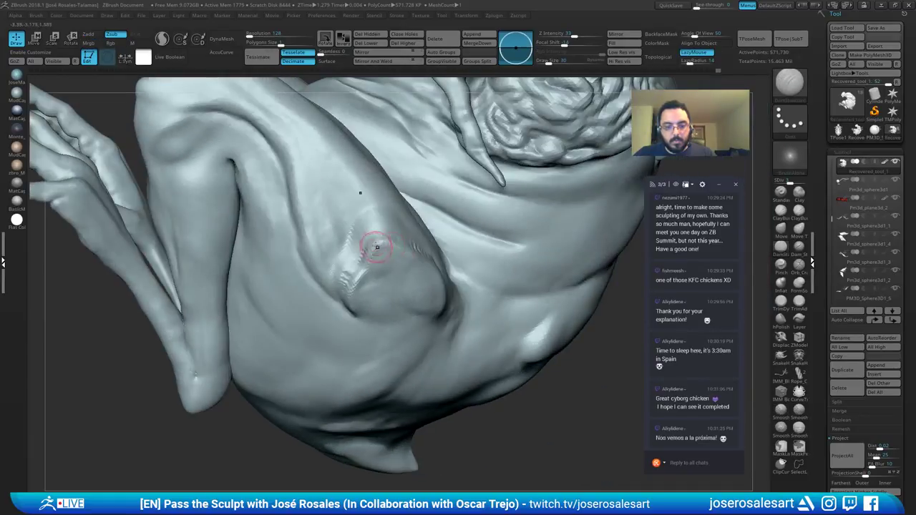
drag(364, 260, 371, 230)
mouse_move(371, 230)
right_down()
mouse_move(340, 249)
mouse_move(370, 228)
right_up()
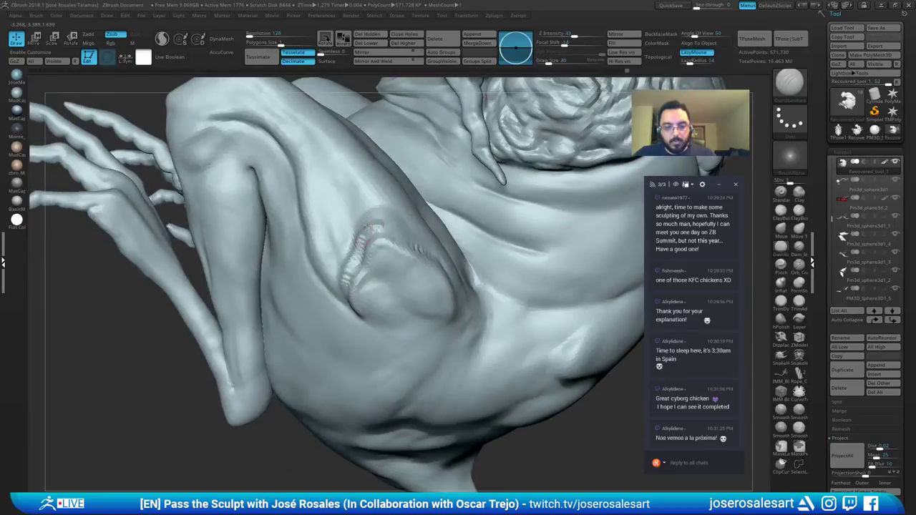
Step: Step the body up to subdivision level 4 and smooth the crease and rim around the attachment area
mouse_move(432, 237)
ctrl+right_down()
mouse_move(434, 205)
mouse_move(377, 182)
ctrl+right_up()
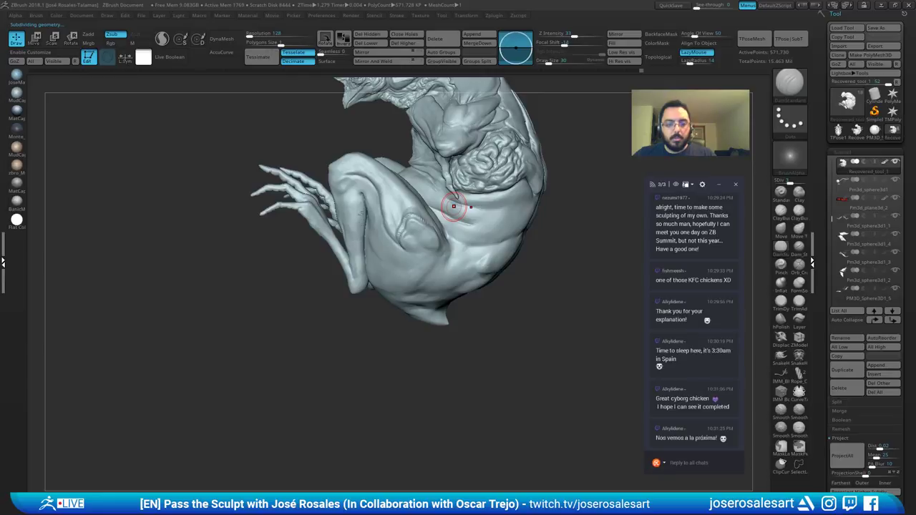
key(d)
ctrl+right_drag(459, 205, 410, 243)
shift+drag(363, 294, 352, 343)
mouse_move(352, 342)
right_down()
mouse_move(399, 330)
mouse_move(409, 315)
right_up()
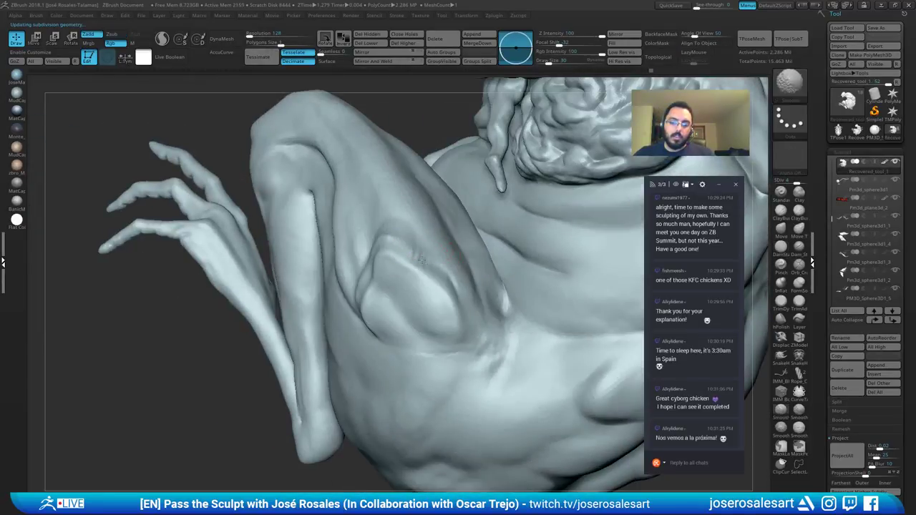
shift+drag(387, 268, 417, 253)
mouse_move(417, 253)
right_down()
mouse_move(360, 285)
mouse_move(376, 266)
right_up()
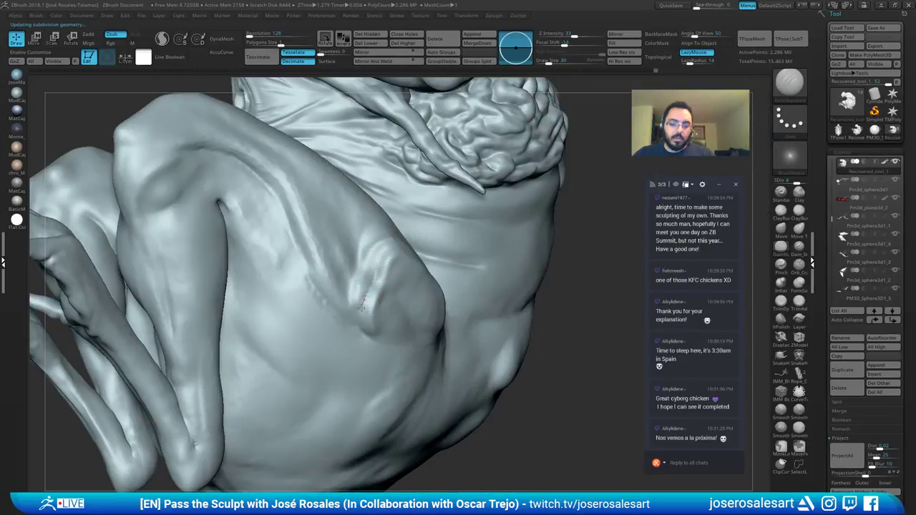
right_drag(363, 297, 384, 275)
shift+drag(384, 275, 403, 252)
Step: Check the body together with the spikes, isolate it again, and mask everything except the attachment area's inner surface
key(alt+s)
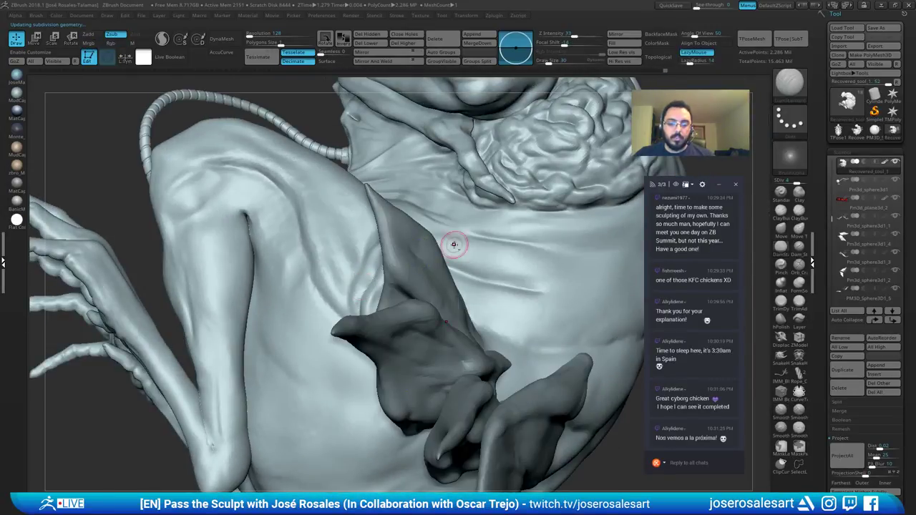
mouse_move(454, 243)
ctrl+right_down()
mouse_move(398, 277)
mouse_move(444, 250)
mouse_move(375, 254)
mouse_move(354, 289)
mouse_move(447, 262)
mouse_move(417, 272)
mouse_move(435, 269)
ctrl+right_up()
key(alt+s)
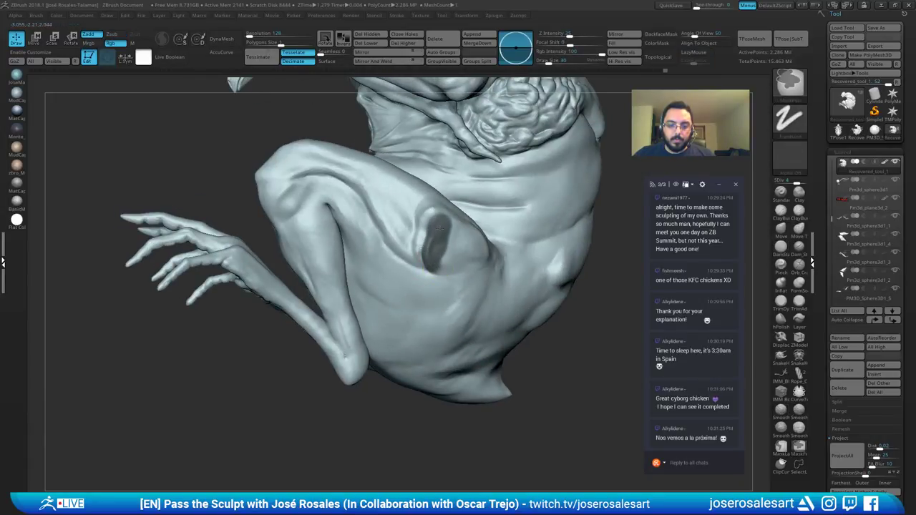
right_drag(469, 248, 447, 240)
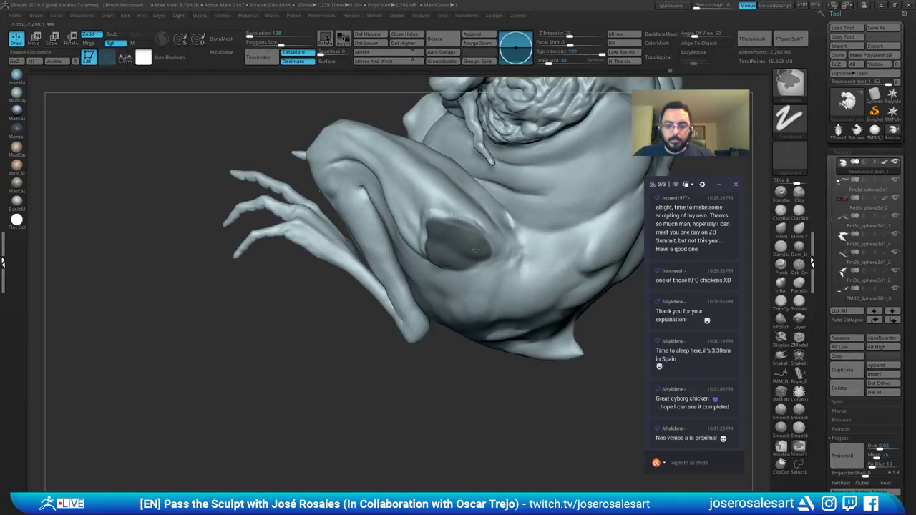
ctrl+click(360, 346)
mouse_move(360, 345)
right_down()
mouse_move(413, 281)
mouse_move(405, 266)
mouse_move(431, 260)
mouse_move(428, 252)
mouse_move(424, 265)
right_up()
Step: Reshape the unmasked attachment surface with the Move brush at draw size 65
key(b)
key(m)
key(v)
key(])
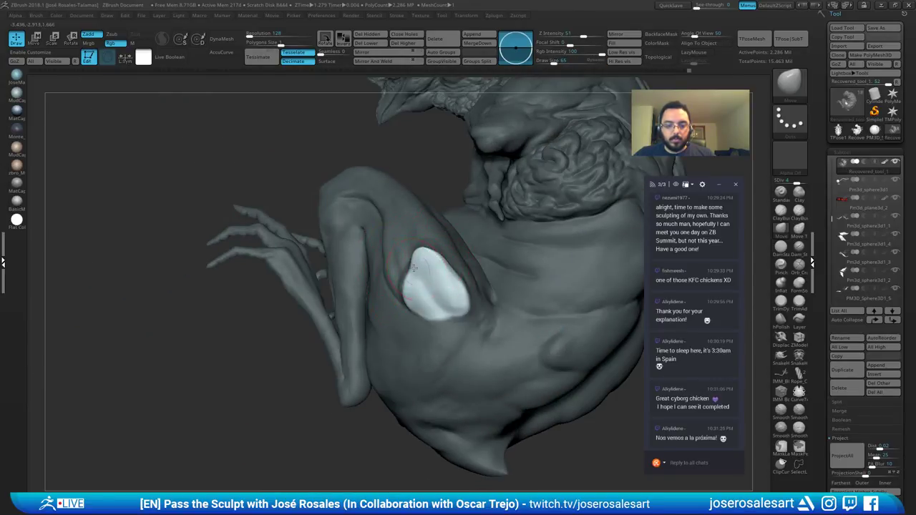
mouse_move(443, 272)
right_down()
mouse_move(455, 263)
mouse_move(436, 285)
mouse_move(443, 305)
right_up()
Step: Smooth the unmasked attachment surface and swell its upper edge with the Inflate brush at draw size 65 and Z Intensity 10
ctrl+click(544, 374)
key(b)
key(i)
key(n)
mouse_move(443, 304)
right_down()
mouse_move(443, 253)
mouse_move(518, 254)
mouse_move(430, 247)
right_up()
shift+drag(409, 242, 433, 266)
mouse_move(434, 266)
right_down()
mouse_move(458, 243)
mouse_move(444, 247)
right_up()
drag(423, 245, 493, 258)
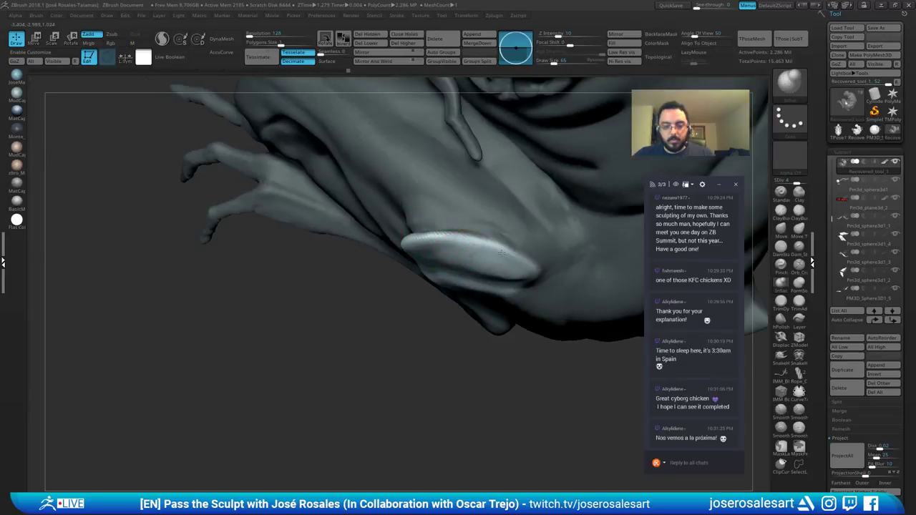
mouse_move(494, 259)
right_down()
mouse_move(463, 224)
mouse_move(439, 260)
right_up()
Step: Add clay across the unmasked attachment surface with ClayBuildup at draw size 45 and smooth it
key(b)
key(c)
key(b)
drag(440, 260, 459, 286)
right_drag(458, 287, 426, 244)
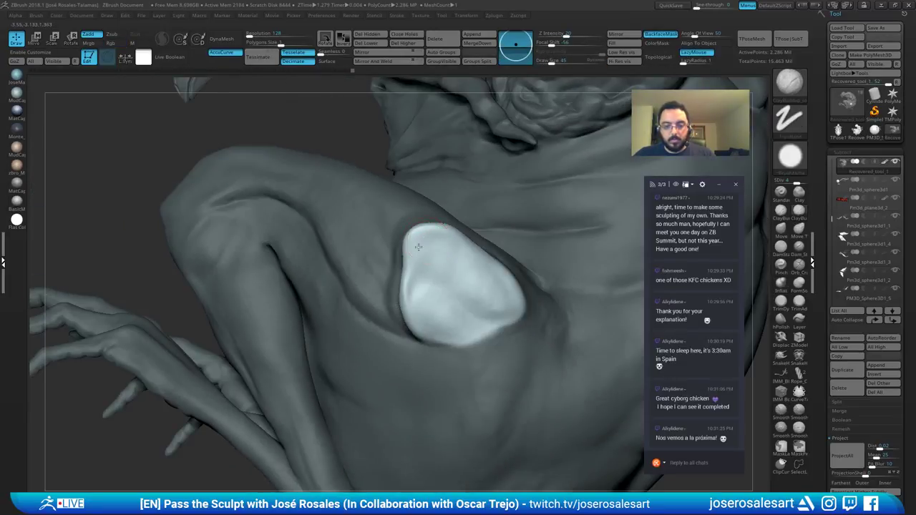
shift+drag(431, 260, 451, 279)
Step: Push the unmasked surface's border into shape with the Move brush at draw sizes 45 and 39, and smooth its upper tip
mouse_move(451, 269)
right_down()
mouse_move(381, 248)
mouse_move(390, 314)
mouse_move(417, 199)
right_up()
key(b)
key(m)
key(v)
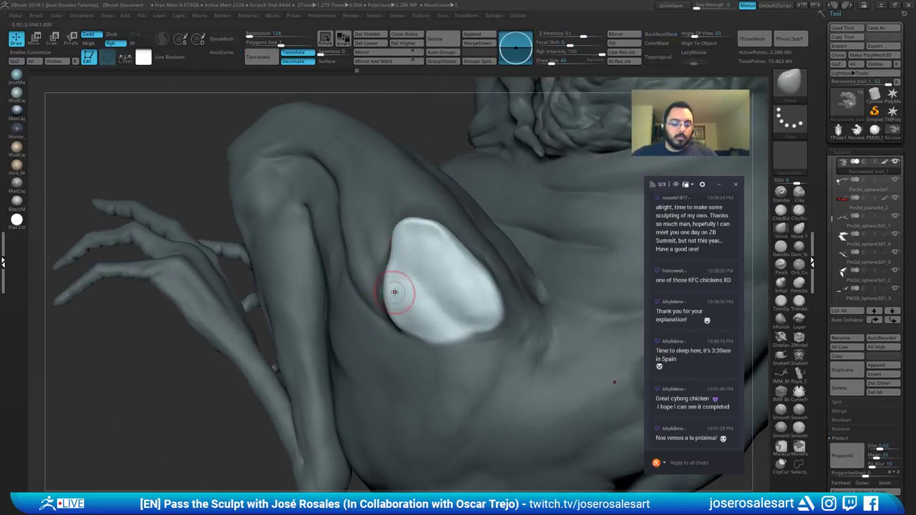
drag(394, 290, 388, 295)
right_drag(388, 272, 405, 243)
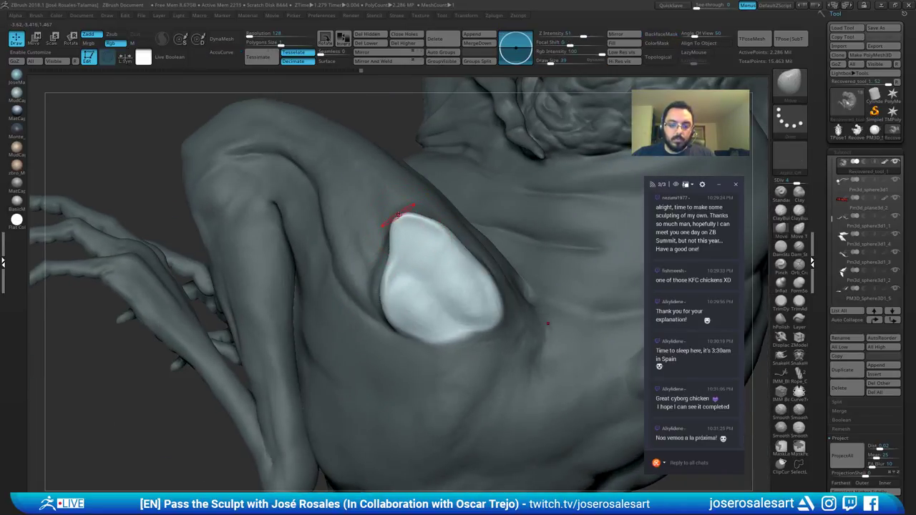
mouse_move(405, 225)
shift+mouse_down()
mouse_move(408, 217)
mouse_move(424, 228)
mouse_move(418, 217)
shift+mouse_up()
Step: Clear the mask and bring the spikes back into view to check how they sit on the thigh
ctrl+right_drag(446, 205, 344, 299)
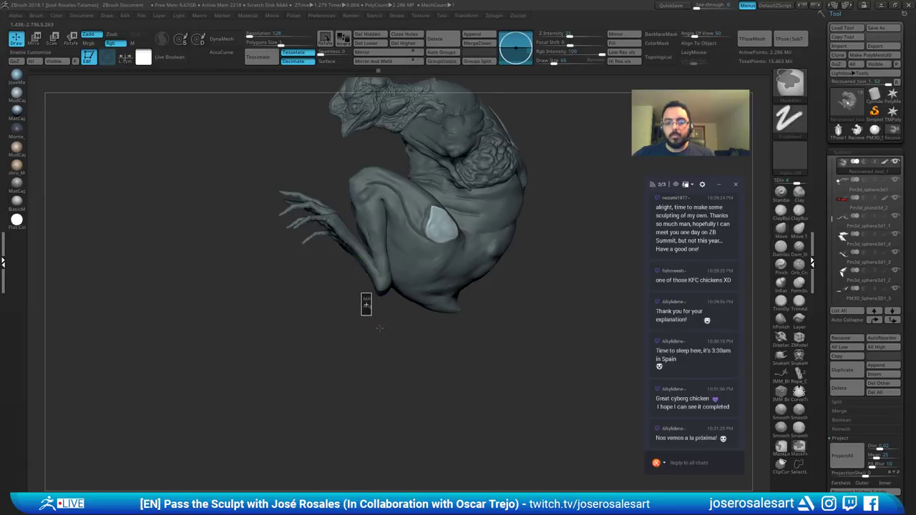
ctrl+drag(362, 292, 379, 329)
ctrl+right_drag(440, 262, 412, 287)
right_drag(415, 243, 463, 253)
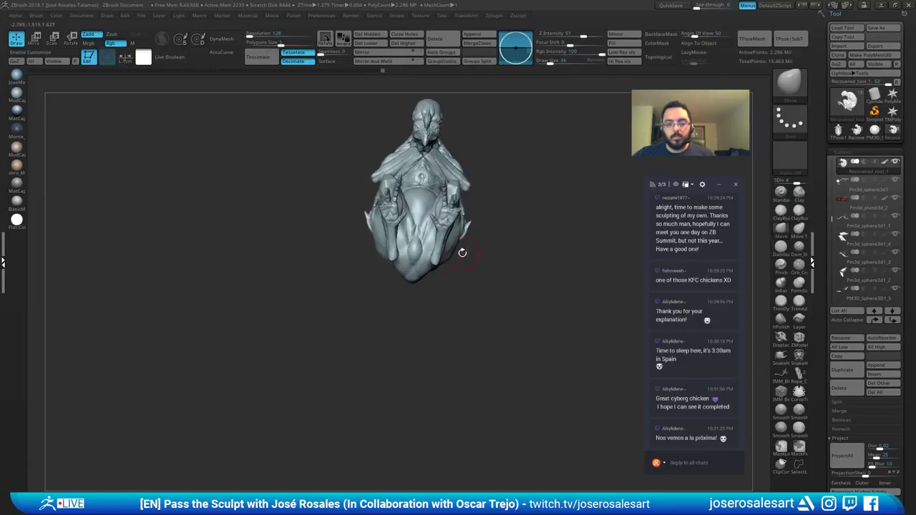
mouse_move(462, 252)
mouse_down()
mouse_move(485, 293)
mouse_move(413, 299)
mouse_move(447, 297)
mouse_move(454, 306)
mouse_move(356, 292)
mouse_move(388, 256)
mouse_move(430, 270)
mouse_up()
ctrl+right_drag(506, 251, 459, 249)
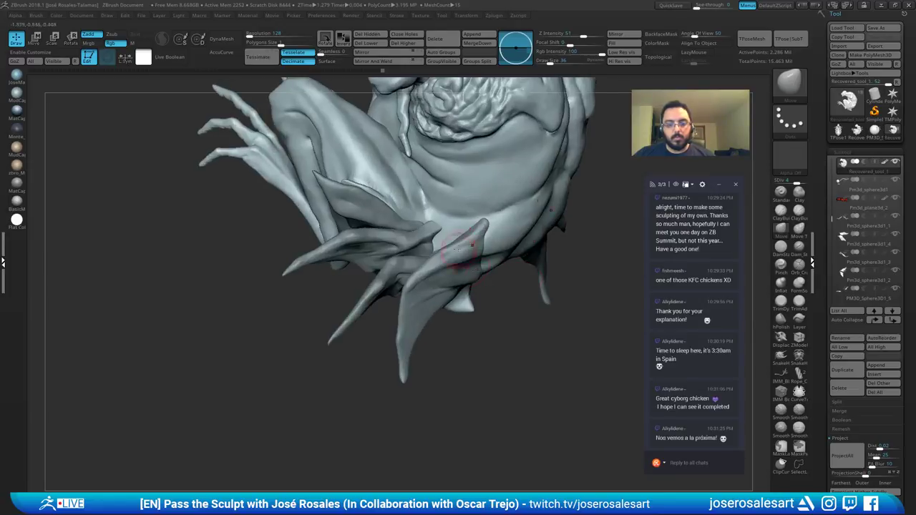
Step: Mask a narrow band of thigh skin along the spike attachment's upper edge at draw size 33
drag(459, 250, 401, 267)
ctrl+right_drag(378, 255, 278, 248)
key(shift+s)
right_drag(286, 205, 262, 314)
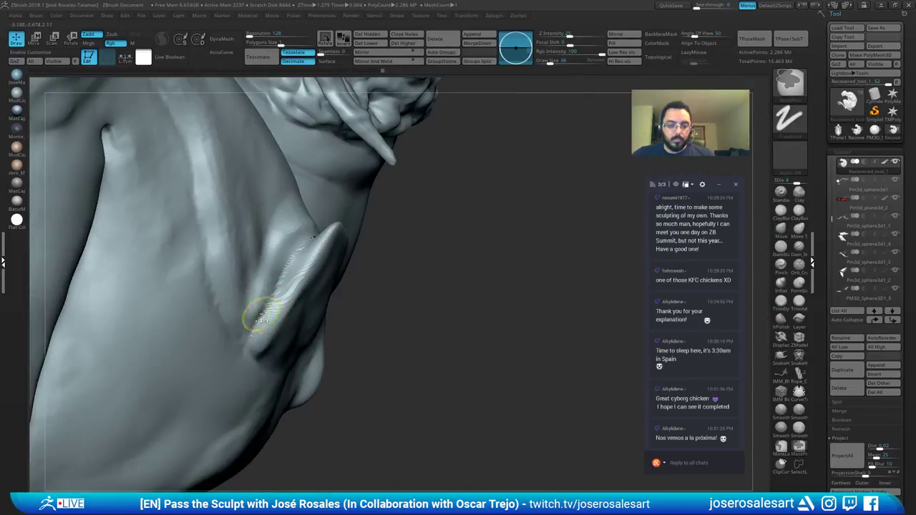
key(s)
drag(273, 299, 266, 299)
key(s)
mouse_move(267, 299)
right_down()
mouse_move(254, 297)
mouse_move(271, 292)
mouse_move(258, 314)
right_up()
ctrl+drag(253, 315, 311, 225)
right_drag(295, 249, 306, 207)
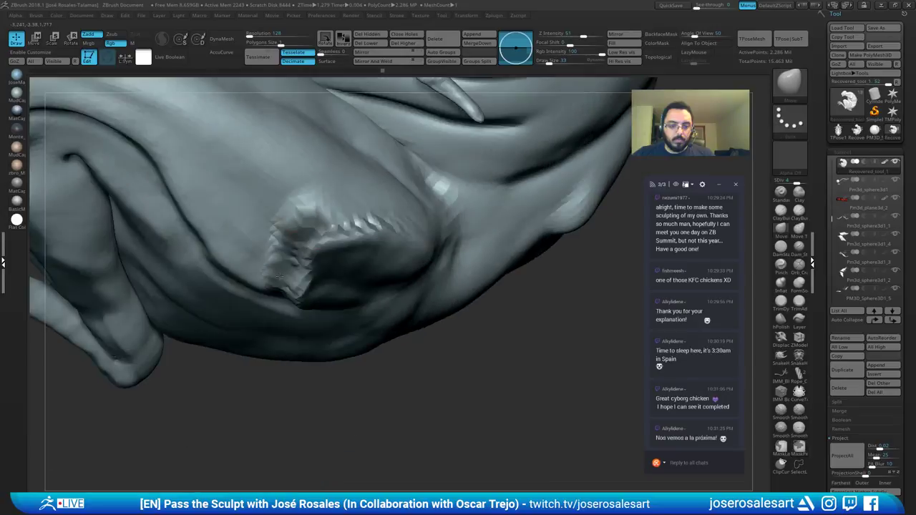
Step: Extend the mask band around the end of the attachment area and invert it so only the band stays editable
ctrl+drag(303, 226, 358, 213)
right_drag(358, 213, 358, 247)
mouse_move(355, 217)
ctrl+mouse_down()
mouse_move(406, 199)
mouse_move(340, 199)
ctrl+mouse_up()
right_drag(340, 199, 258, 247)
ctrl+drag(224, 255, 187, 306)
mouse_move(271, 216)
right_down()
mouse_move(301, 246)
mouse_move(276, 243)
mouse_move(305, 253)
right_up()
ctrl+click(494, 469)
Step: Pull the unmasked band outward into a raised rim with the Move brush, starting at draw size 95, and smooth it
key(s)
drag(306, 253, 310, 253)
mouse_move(310, 253)
right_down()
mouse_move(299, 232)
mouse_move(271, 248)
right_up()
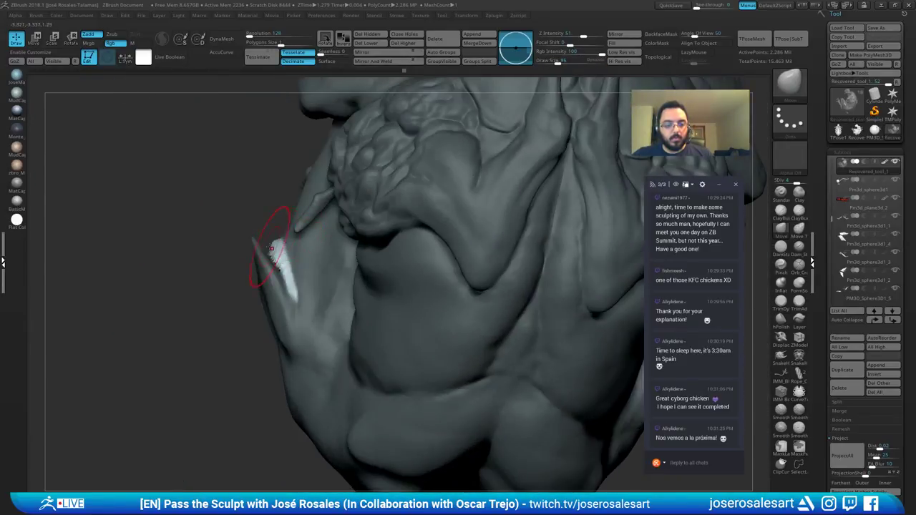
drag(267, 220, 266, 216)
key(s)
right_drag(258, 228, 271, 238)
drag(244, 233, 244, 250)
right_drag(262, 250, 252, 242)
shift+drag(273, 257, 267, 246)
mouse_move(268, 246)
right_down()
mouse_move(280, 248)
mouse_move(280, 261)
mouse_move(236, 252)
mouse_move(222, 279)
right_up()
Step: Build up and smooth the unmasked rim with the Standard brush at draw size 36, and clear the mask
key(b)
key(s)
key(t)
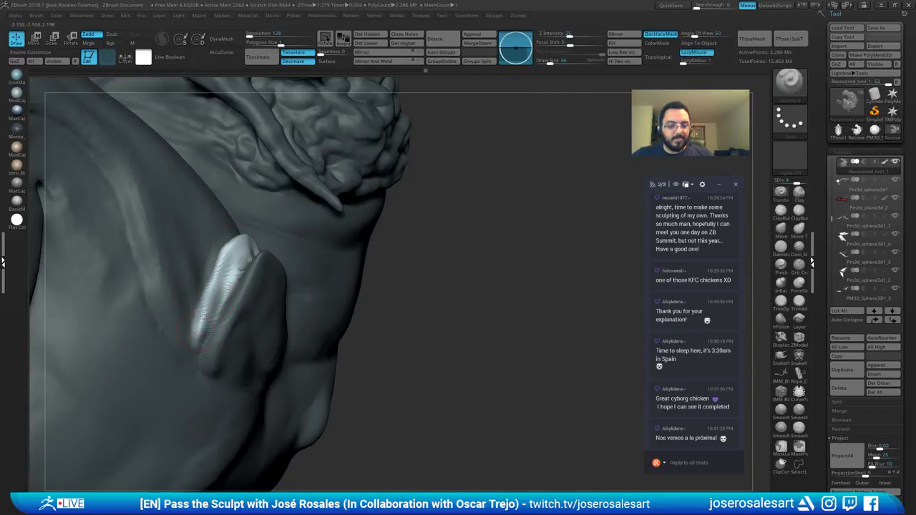
right_drag(202, 318, 195, 322)
shift+drag(201, 312, 229, 232)
right_drag(227, 266, 231, 243)
shift+drag(230, 243, 222, 239)
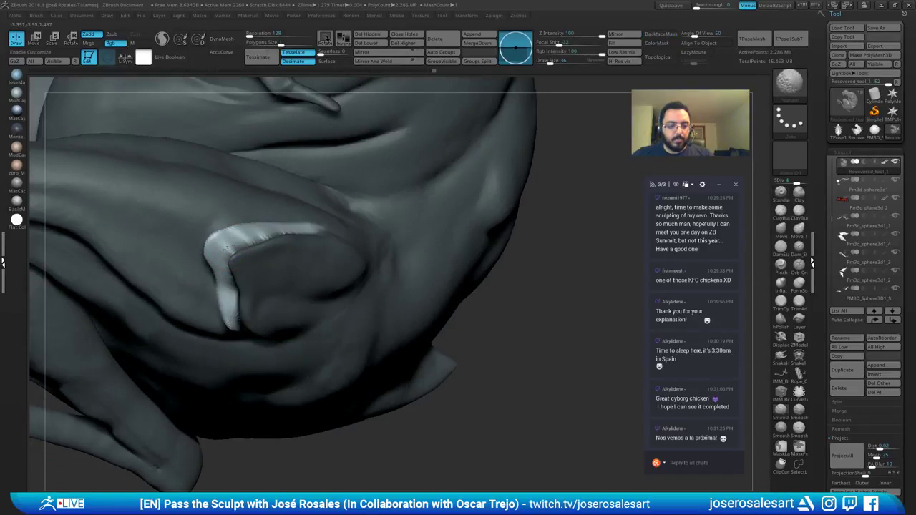
right_drag(227, 245, 260, 256)
ctrl+drag(398, 315, 394, 321)
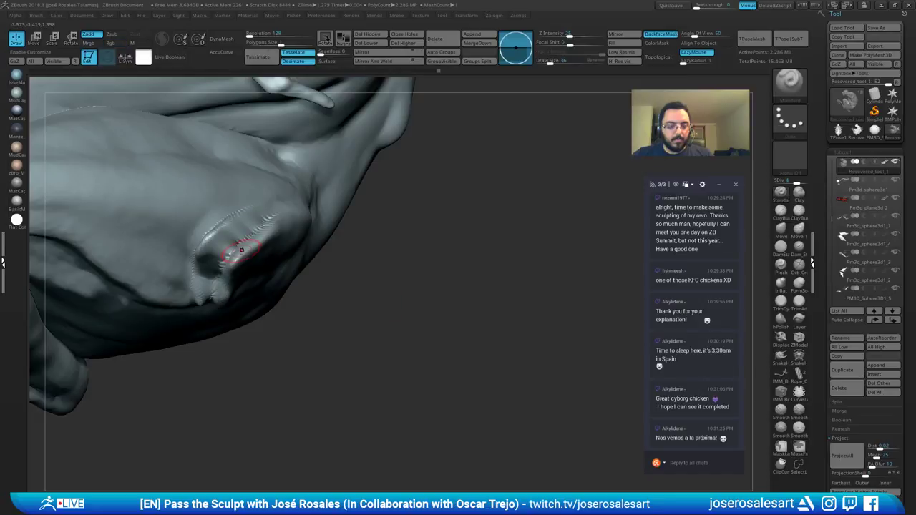
Step: Carve creases beside the raised rim with the DamStandard brush at draw size 36 and smooth them
key(b)
key(d)
key(s)
right_drag(215, 242, 235, 242)
shift+drag(235, 242, 205, 279)
right_drag(205, 270, 232, 249)
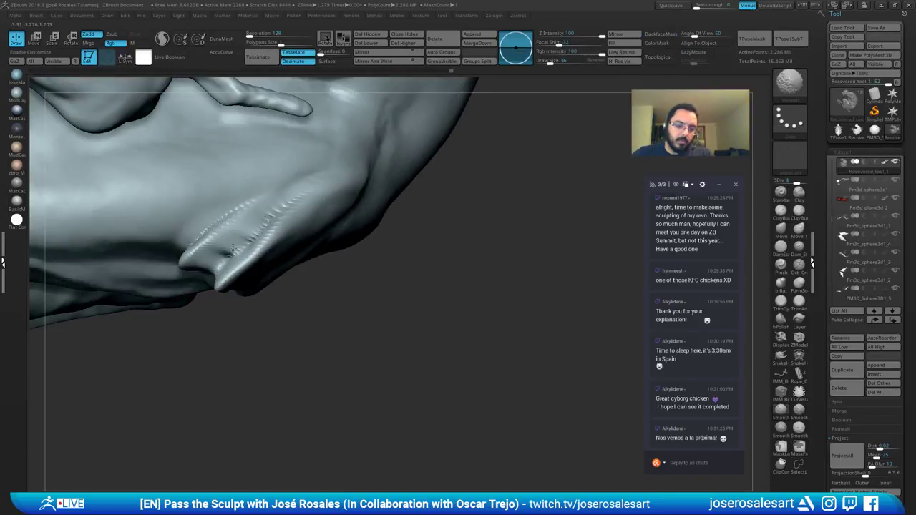
right_drag(266, 225, 249, 237)
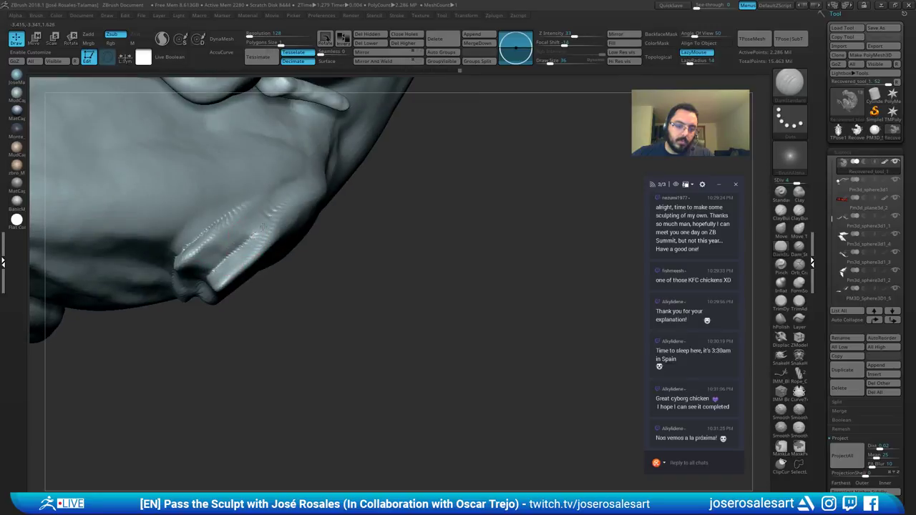
Step: Define the crease across the rim's upper tip with the DamStandard brush and soften it
right_drag(303, 183, 228, 240)
ctrl+right_drag(247, 247, 237, 215)
ctrl+right_drag(303, 202, 356, 100)
right_drag(296, 157, 315, 301)
ctrl+right_drag(364, 212, 410, 268)
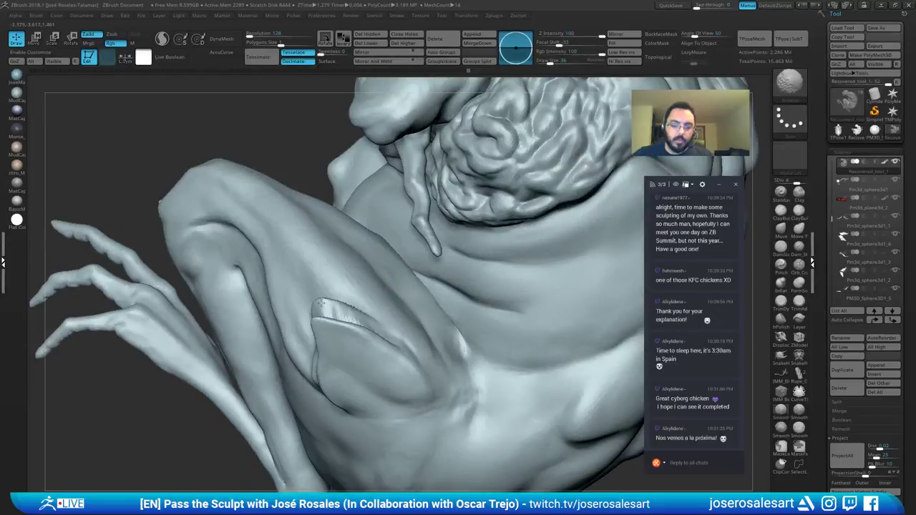
mouse_move(315, 308)
mouse_down()
mouse_move(335, 305)
mouse_move(356, 320)
mouse_up()
right_drag(366, 315, 319, 303)
mouse_move(332, 304)
shift+mouse_down()
mouse_move(350, 312)
mouse_move(334, 307)
shift+mouse_up()
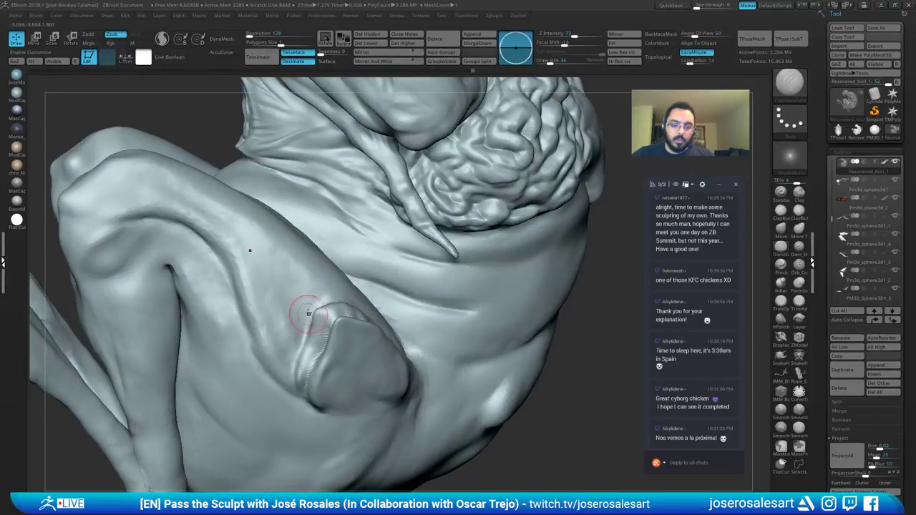
Step: Cut a curved crease outside the rim with DamStandard, from its lower end up and over the tip
mouse_move(286, 358)
mouse_down()
mouse_move(289, 340)
mouse_move(299, 368)
mouse_up()
mouse_move(299, 368)
right_down()
mouse_move(351, 363)
mouse_move(296, 336)
right_up()
mouse_move(296, 337)
mouse_down()
mouse_move(308, 309)
mouse_move(323, 302)
mouse_up()
right_drag(320, 297, 361, 304)
mouse_move(315, 302)
mouse_down()
mouse_move(356, 302)
mouse_move(370, 314)
mouse_up()
right_drag(369, 314, 347, 309)
Step: Add clay to the skin folds around the rim's upper tip with ClayBuildup at draw size 30, smoothing the outer fold
key(b)
key(c)
key(b)
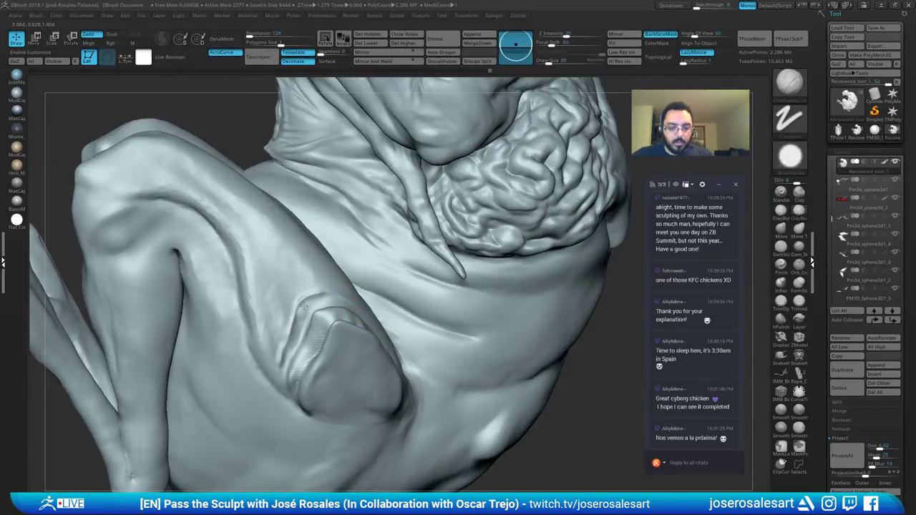
shift+drag(281, 371, 286, 339)
drag(321, 294, 308, 302)
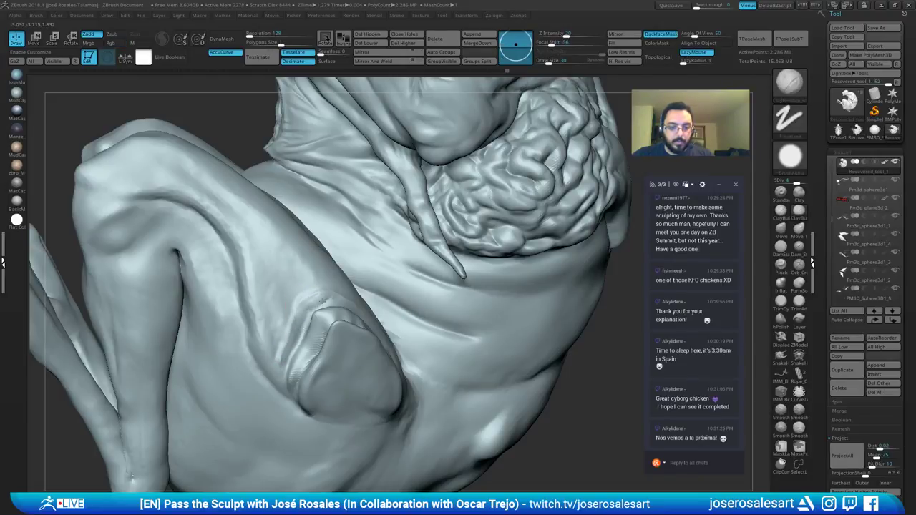
right_drag(324, 306, 336, 294)
drag(315, 309, 351, 315)
mouse_move(351, 315)
right_down()
mouse_move(340, 304)
mouse_move(347, 312)
right_up()
mouse_move(347, 312)
mouse_down()
mouse_move(356, 311)
mouse_move(336, 296)
mouse_up()
mouse_move(335, 294)
right_down()
mouse_move(319, 299)
mouse_move(302, 329)
mouse_move(313, 315)
right_up()
Step: Deepen the creases between the folds above the attachment area with the DamStandard brush at draw size 30
key(b)
key(d)
key(s)
drag(313, 314, 353, 300)
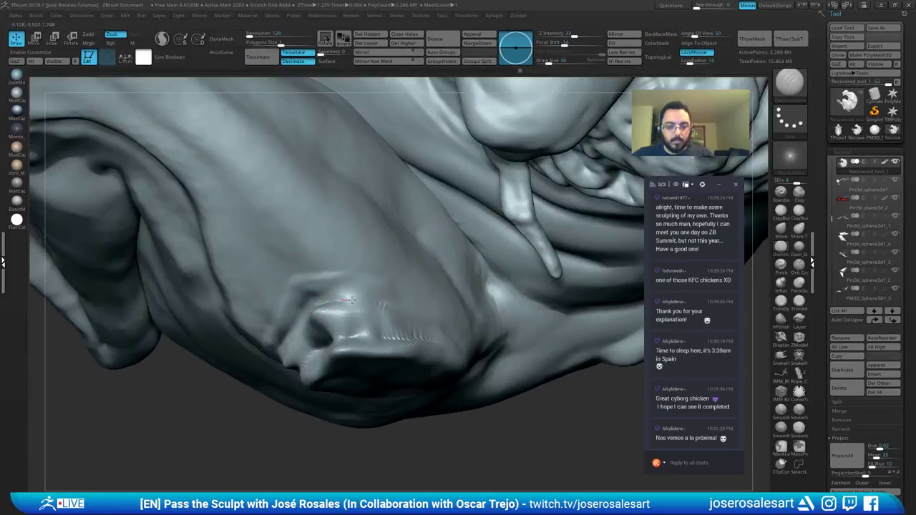
drag(330, 336, 388, 337)
mouse_move(389, 337)
right_down()
mouse_move(365, 280)
mouse_move(390, 267)
mouse_move(338, 326)
mouse_move(313, 252)
mouse_move(394, 198)
mouse_move(351, 202)
mouse_move(351, 267)
right_up()
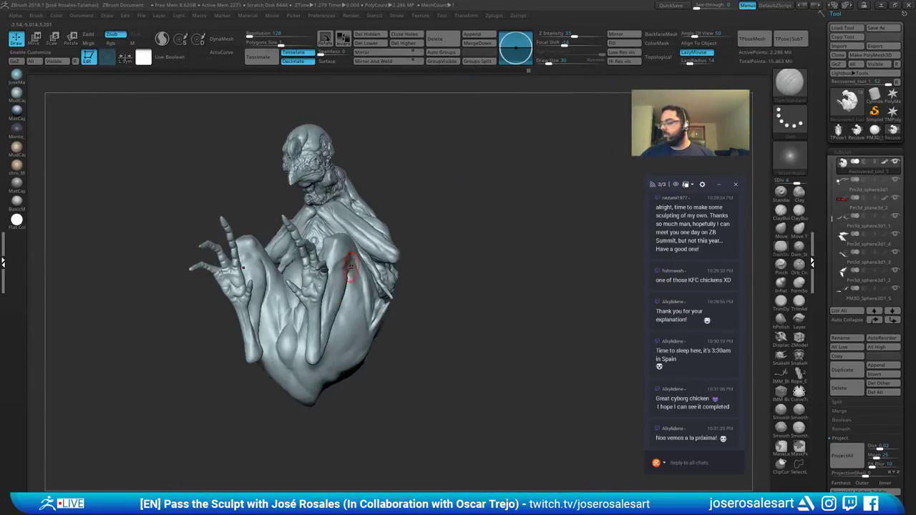
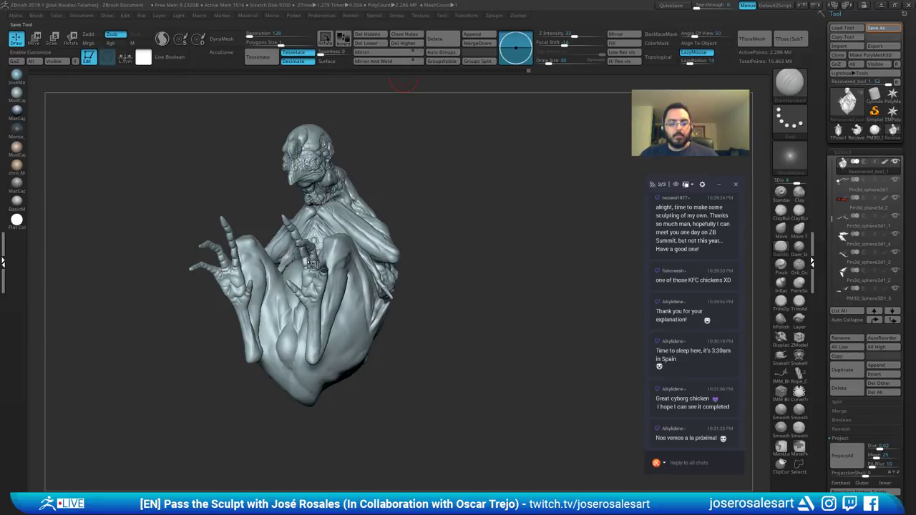
Step: Smooth the folds beside the upper spike and carve a DamStandard crease down toward the rim's lower end
mouse_move(358, 248)
right_down()
mouse_move(339, 254)
mouse_move(403, 239)
right_up()
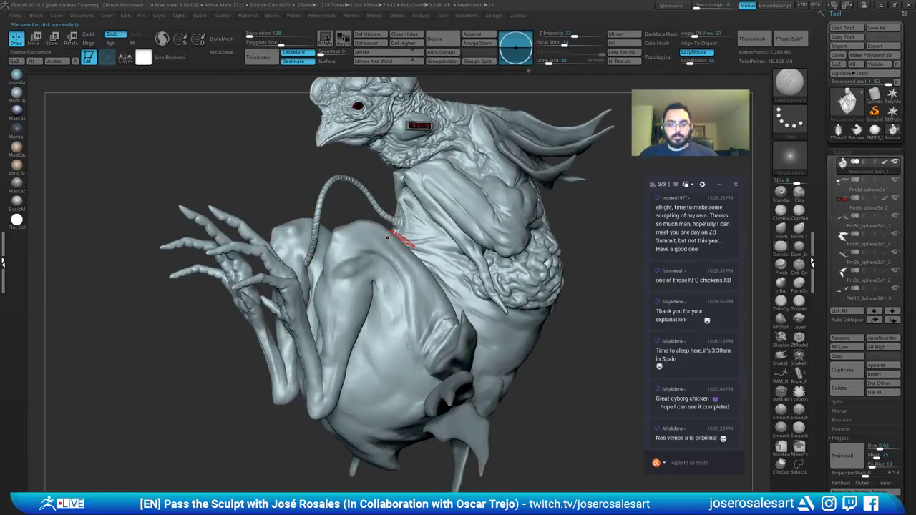
mouse_move(399, 263)
ctrl+right_down()
mouse_move(422, 325)
mouse_move(390, 297)
ctrl+right_up()
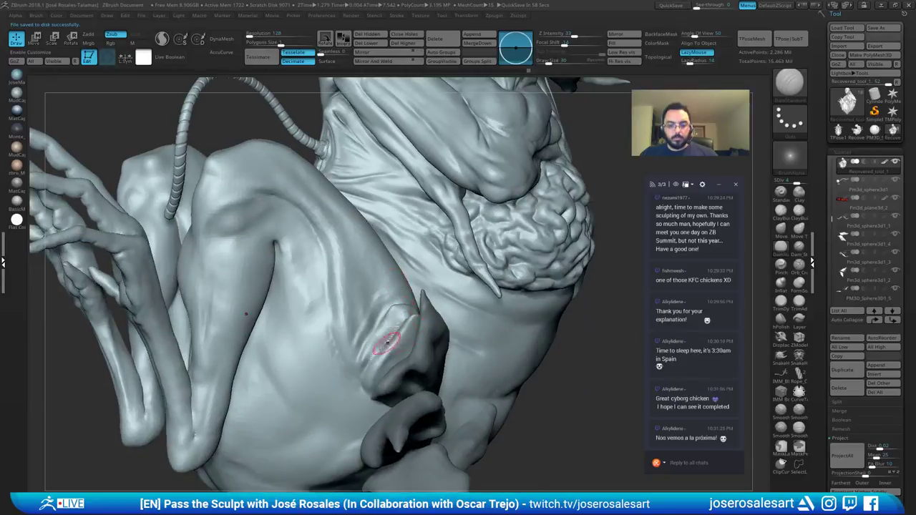
shift+drag(388, 343, 376, 352)
mouse_move(358, 365)
ctrl+right_down()
mouse_move(363, 378)
mouse_move(401, 354)
ctrl+right_up()
key(b)
key(d)
key(s)
drag(379, 351, 358, 396)
mouse_move(379, 408)
right_down()
mouse_move(367, 414)
mouse_move(366, 398)
right_up()
Step: Add a ClayBuildup stroke to the fold at the rim's lower end at draw size 30
key(b)
key(c)
key(b)
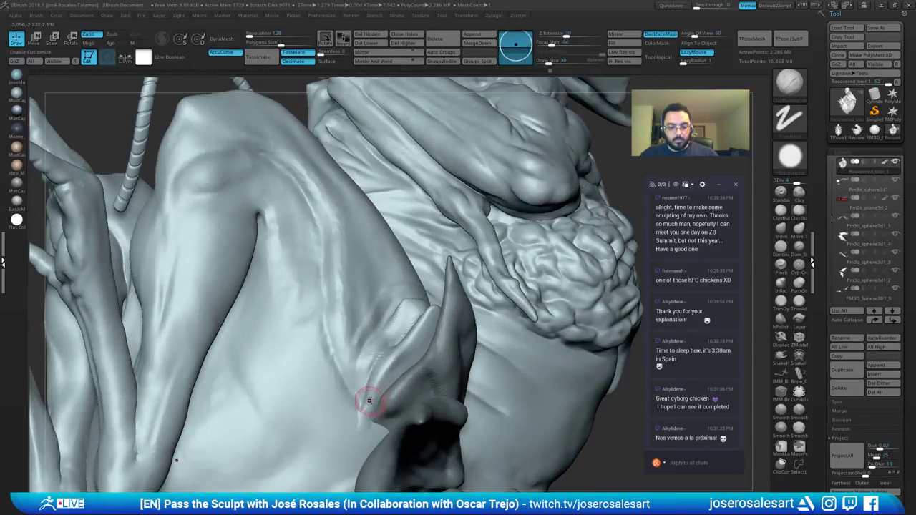
mouse_move(374, 394)
mouse_down()
mouse_move(373, 418)
mouse_move(379, 392)
mouse_move(372, 399)
mouse_move(360, 389)
mouse_up()
Step: Extend the crease below the rim's lower end with DamStandard and smooth the skin around it
key(b)
key(d)
key(s)
right_drag(358, 390, 357, 417)
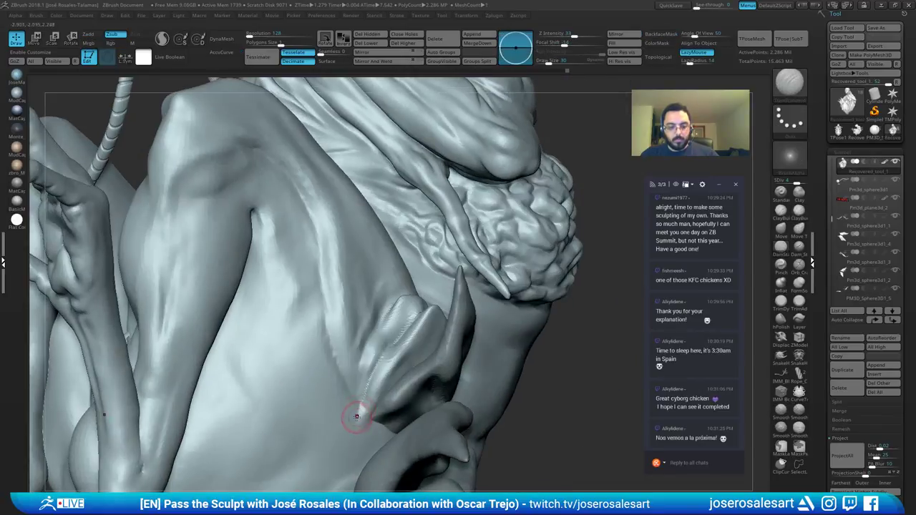
drag(358, 388, 351, 410)
right_drag(358, 405, 329, 400)
shift+drag(348, 371, 358, 390)
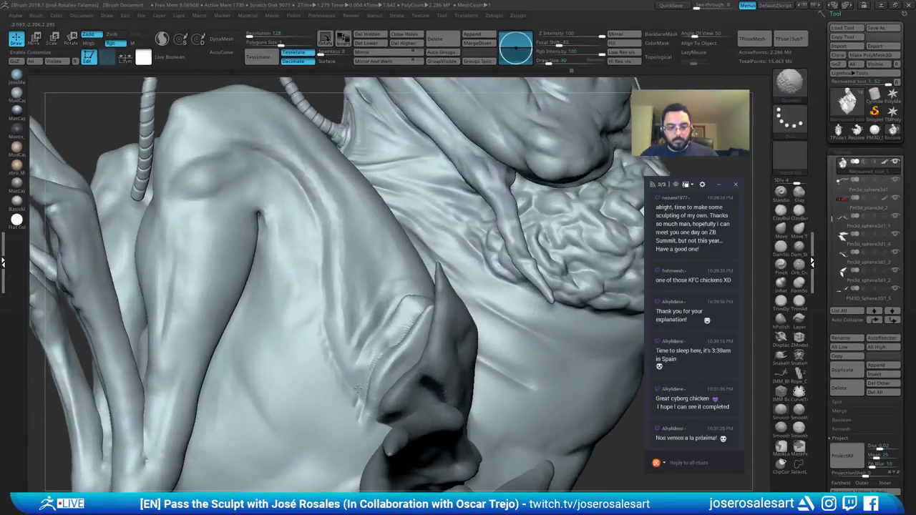
Step: Raise the fold along the upper spike's base on the opposite thigh with the Standard brush at draw size 23
mouse_move(356, 408)
right_down()
mouse_move(367, 406)
mouse_move(358, 352)
mouse_move(286, 305)
right_up()
ctrl+right_drag(286, 304, 269, 247)
ctrl+right_drag(269, 247, 261, 263)
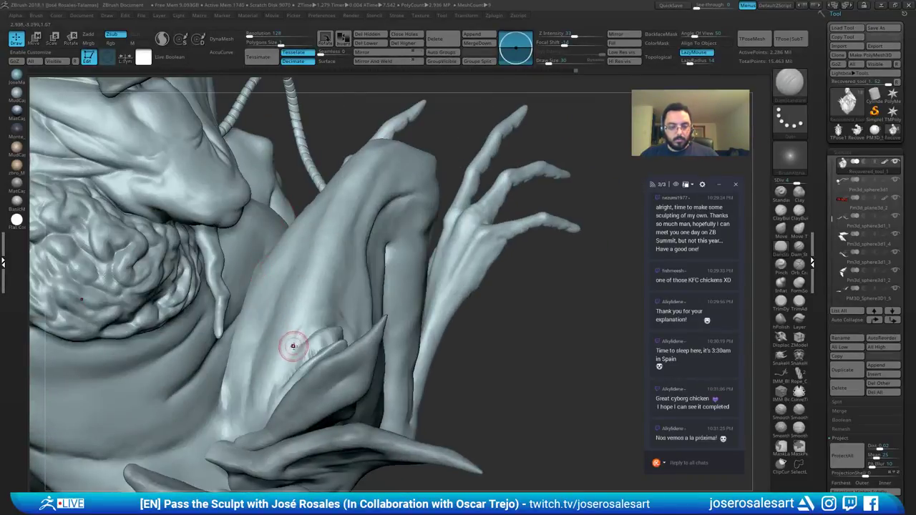
mouse_move(293, 346)
right_down()
mouse_move(300, 298)
mouse_move(346, 329)
right_up()
key(b)
key(s)
key(t)
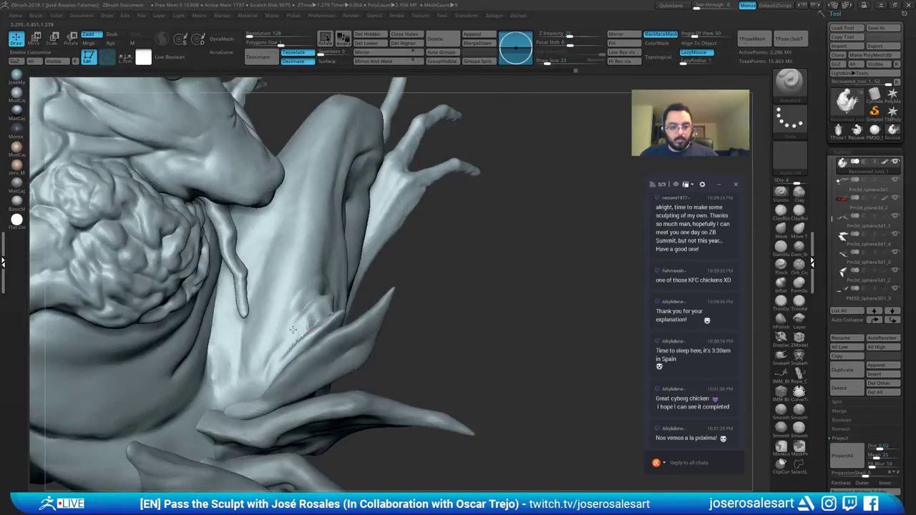
drag(319, 321, 272, 361)
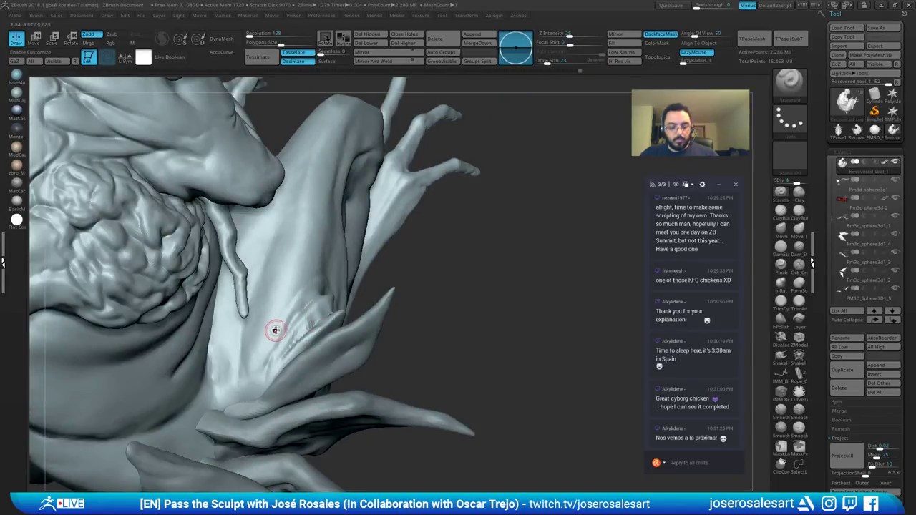
Step: Carve parallel creases through the folds above the opposite thigh's upper spike with DamStandard at draw size 23
key(b)
key(d)
key(s)
drag(315, 319, 270, 354)
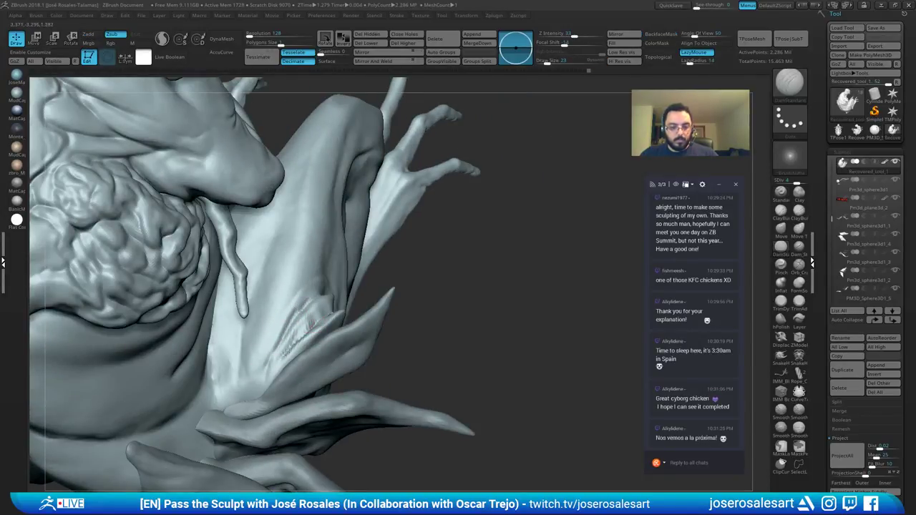
drag(312, 328, 262, 360)
mouse_move(262, 360)
right_down()
mouse_move(309, 298)
mouse_move(347, 296)
mouse_move(313, 293)
right_up()
right_drag(279, 346, 318, 296)
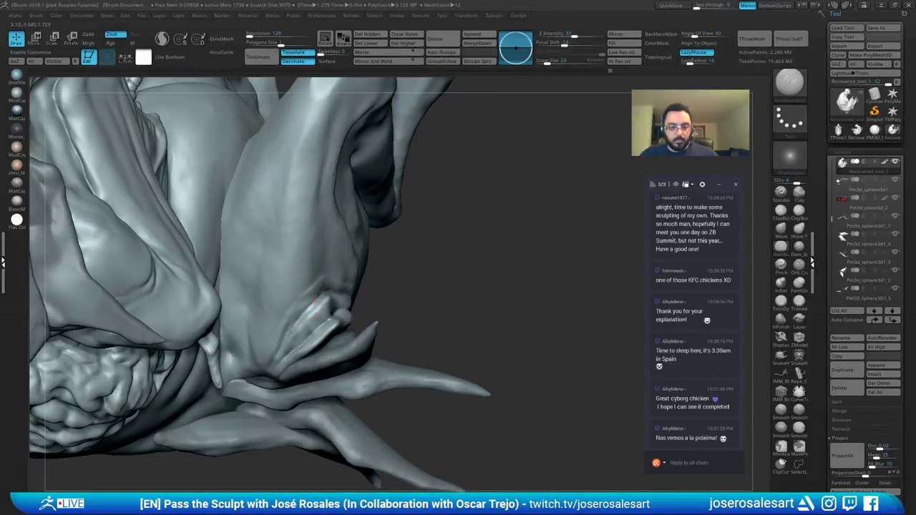
drag(289, 333, 319, 300)
Step: Add clay to the outer fold above the upper spike with ClayBuildup at draw size 23
right_drag(320, 301, 290, 328)
key(b)
key(c)
key(b)
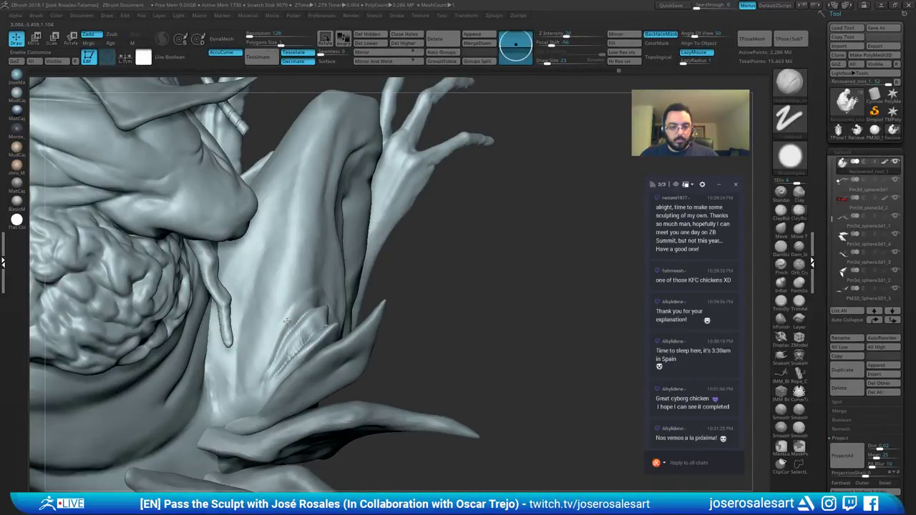
mouse_move(287, 322)
mouse_down()
mouse_move(301, 324)
mouse_move(286, 345)
mouse_up()
mouse_move(287, 345)
right_down()
mouse_move(310, 314)
mouse_move(338, 331)
mouse_move(327, 330)
mouse_move(269, 408)
right_up()
Step: Inspect the spikes, reselect the body mesh, and smooth the skin beside the middle spike's base at draw size 33
alt+click(295, 331)
ctrl+right_drag(270, 408, 353, 324)
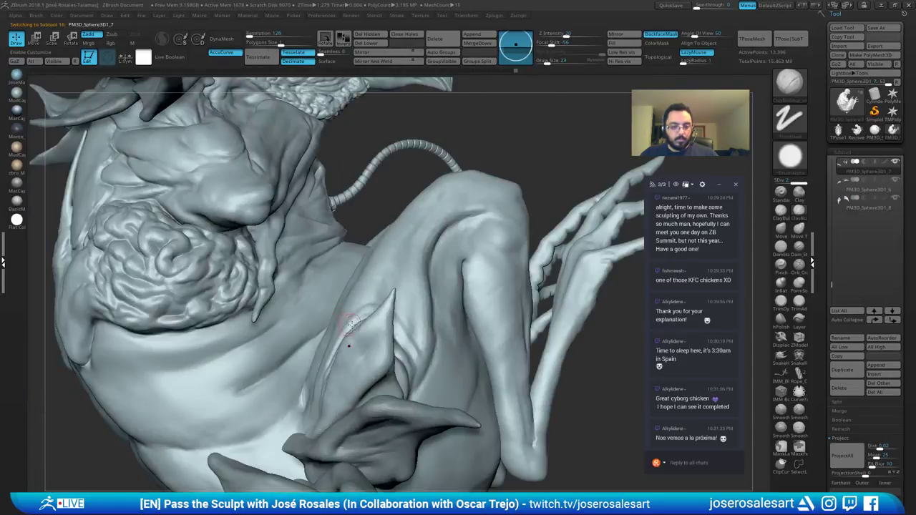
mouse_move(407, 310)
ctrl+right_down()
mouse_move(380, 287)
mouse_move(369, 358)
mouse_move(378, 276)
mouse_move(458, 263)
mouse_move(424, 287)
mouse_move(451, 272)
ctrl+right_up()
ctrl+right_drag(366, 313, 340, 344)
ctrl+right_drag(340, 265, 285, 310)
alt+click(285, 310)
alt+click(270, 315)
key(s)
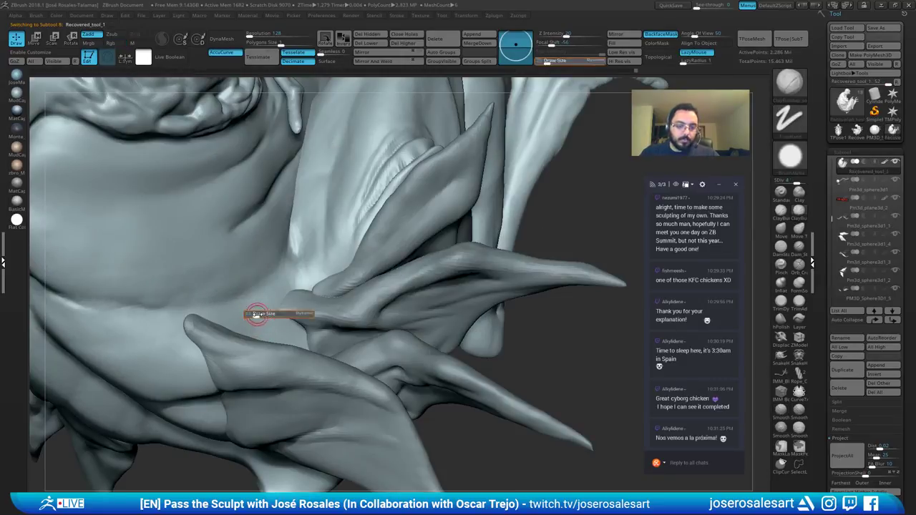
drag(255, 316, 259, 315)
mouse_move(265, 311)
right_down()
mouse_move(290, 304)
mouse_move(313, 252)
right_up()
shift+drag(270, 320, 273, 299)
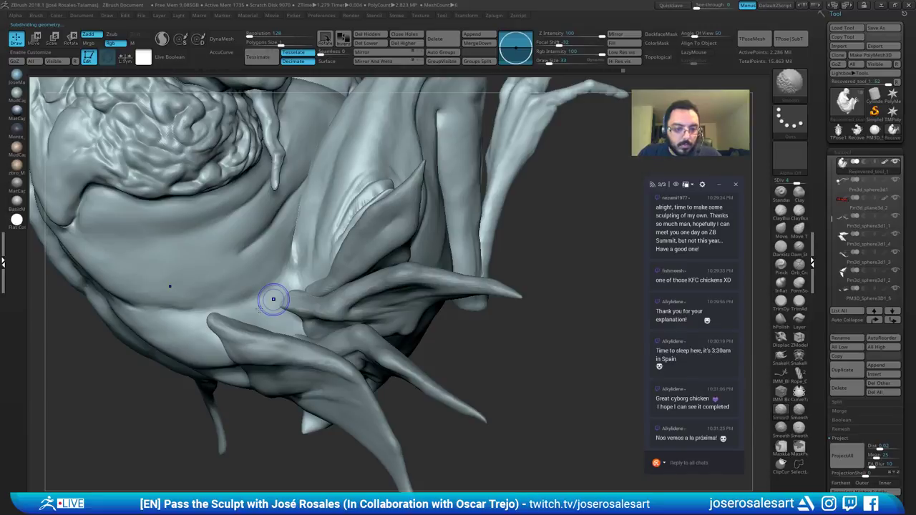
Step: Lower the body mesh one subdivision level and smooth the skin around the middle spike's base
key(shift+d)
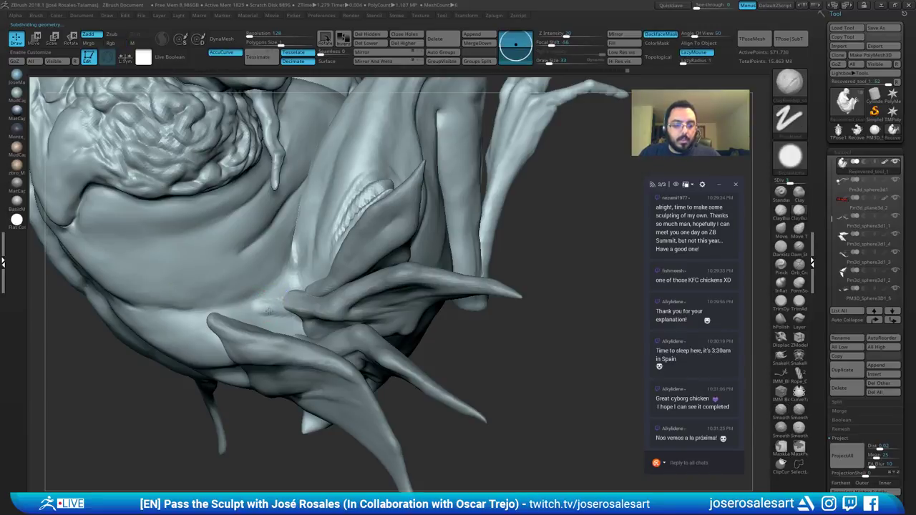
right_drag(269, 311, 275, 278)
mouse_move(279, 300)
shift+mouse_down()
mouse_move(260, 312)
mouse_move(278, 313)
shift+mouse_up()
key(1)
mouse_move(278, 310)
right_down()
mouse_move(318, 276)
mouse_move(194, 266)
mouse_move(171, 293)
right_up()
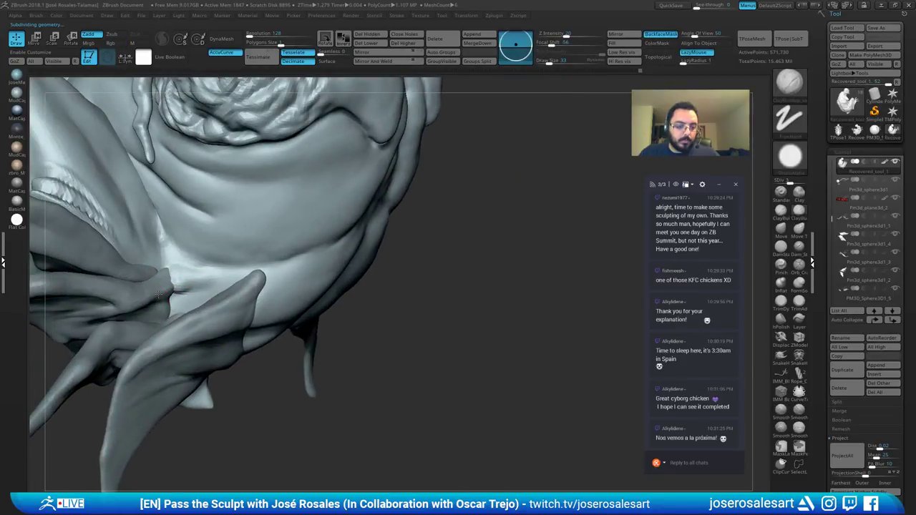
key(2)
mouse_move(159, 295)
right_down()
mouse_move(165, 306)
mouse_move(205, 279)
right_up()
Step: Select the middle spike and draw its base tip out over the body with the SnakeHook brush at draw size 48
alt+click(168, 295)
key(b)
key(s)
key(h)
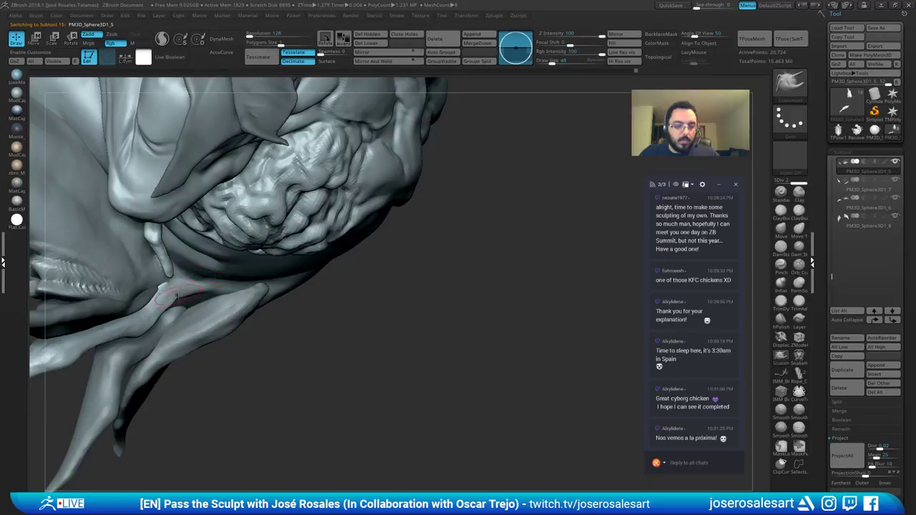
right_drag(194, 292, 188, 274)
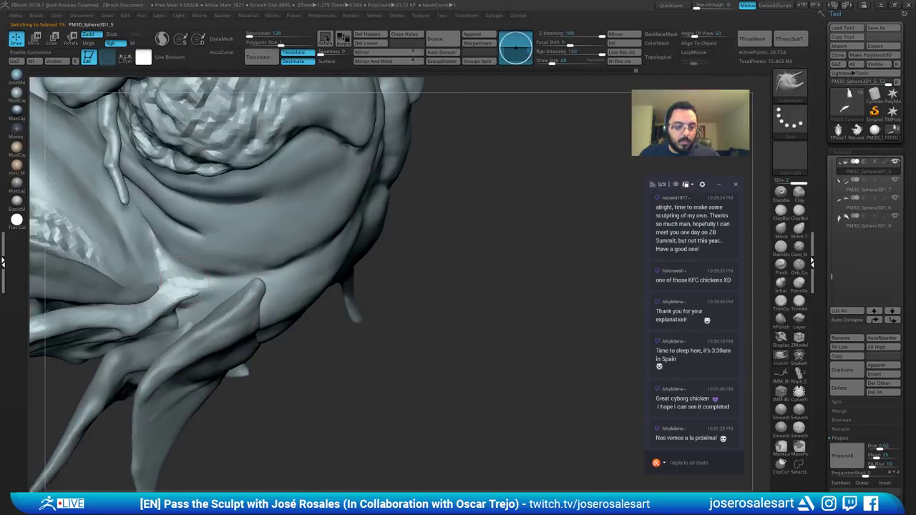
right_drag(173, 306, 189, 299)
Step: Reselect the body mesh and smooth the skin between the middle spike's base and the rear spike with ClayBuildup active at draw size 36
alt+click(214, 287)
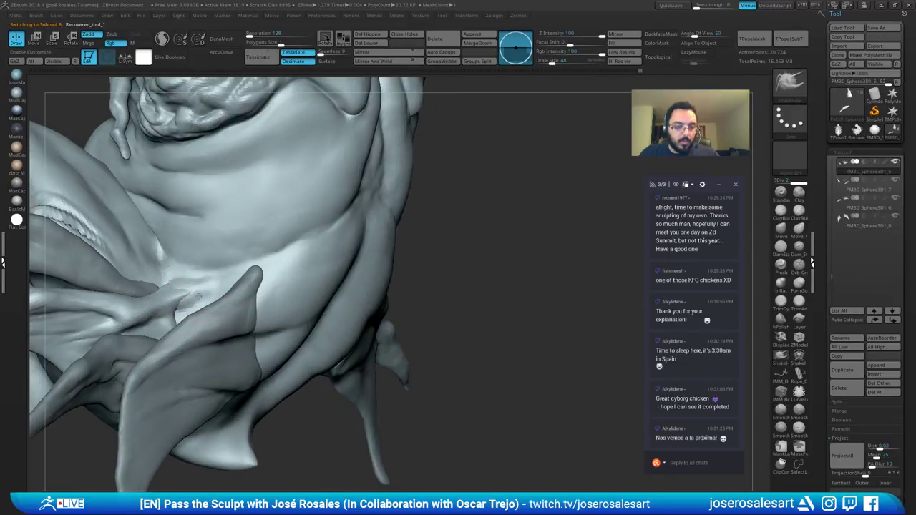
key(b)
key(c)
key(b)
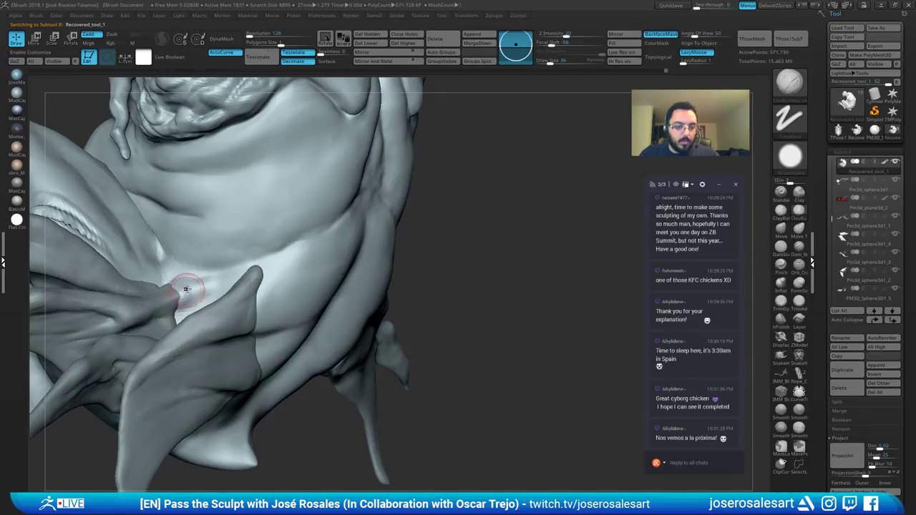
shift+drag(187, 290, 206, 284)
mouse_move(206, 284)
right_down()
mouse_move(215, 286)
mouse_move(222, 267)
mouse_move(401, 254)
mouse_move(380, 281)
right_up()
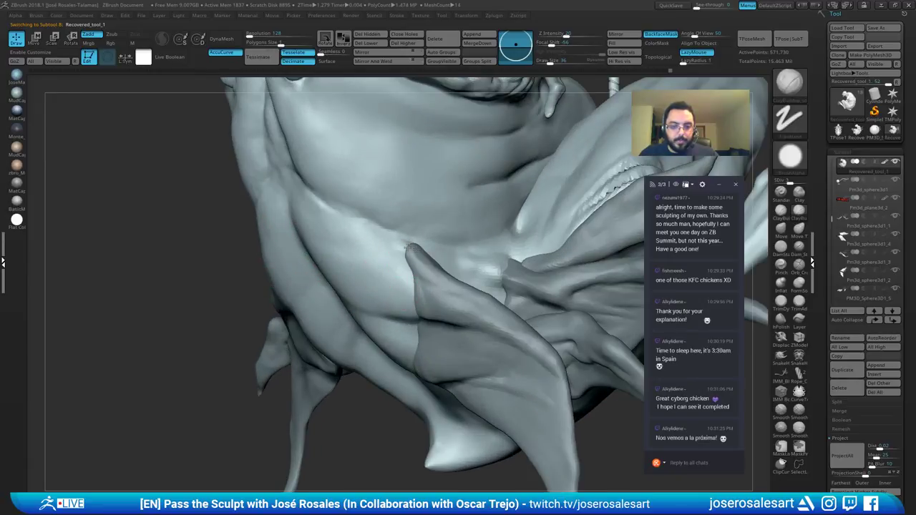
Step: Select the rear spike and pull its base tip over the body skin with the SnakeHook brush
right_drag(412, 248, 458, 279)
alt+click(422, 295)
right_drag(401, 293, 426, 284)
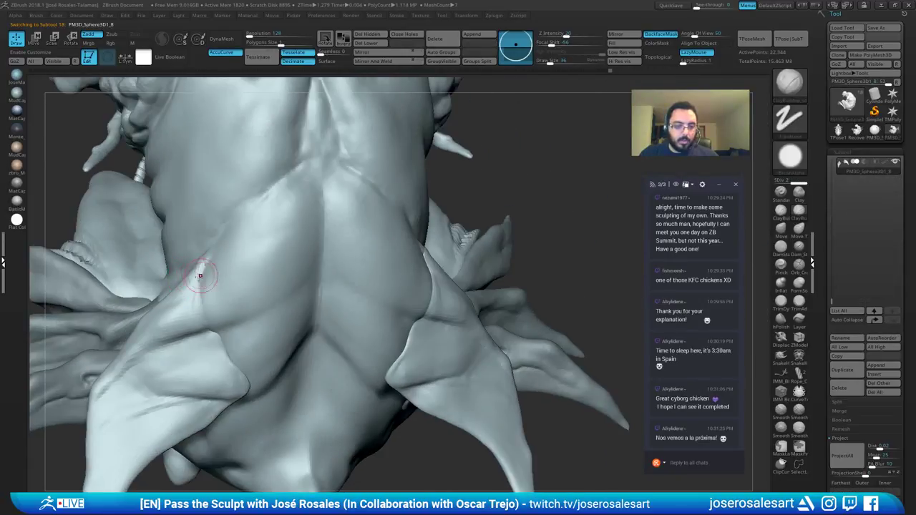
key(b)
key(s)
key(h)
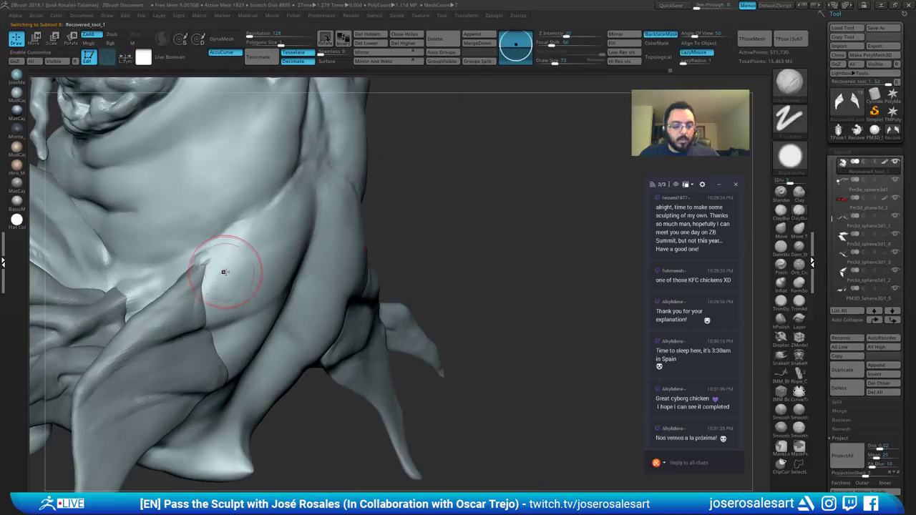
Step: Set the ClayBuildup draw size to 42 on the body mesh and smooth the skin where the upper spikes' bases meet it
key(s)
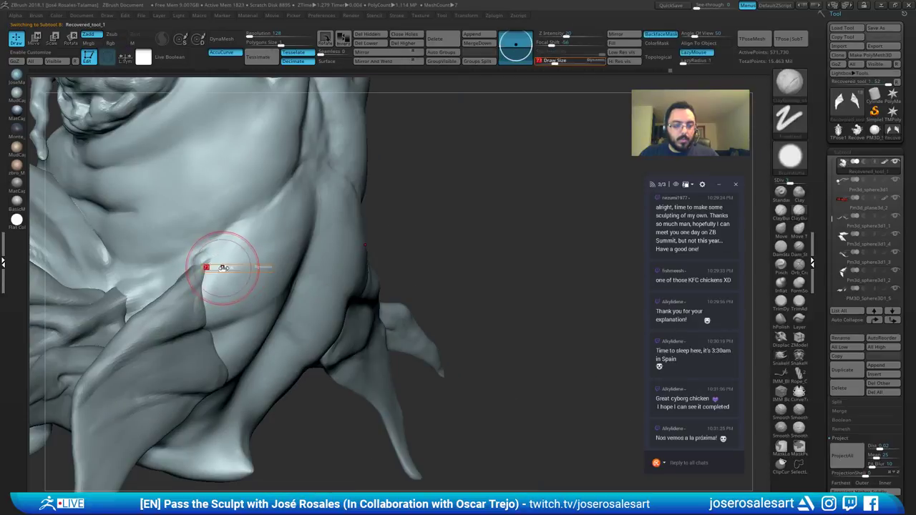
mouse_move(222, 265)
right_down()
mouse_move(231, 261)
mouse_move(211, 256)
mouse_move(182, 266)
mouse_move(194, 300)
mouse_move(217, 231)
mouse_move(208, 172)
mouse_move(193, 197)
right_up()
mouse_move(386, 233)
right_down()
mouse_move(335, 260)
mouse_move(327, 301)
mouse_move(365, 282)
mouse_move(362, 233)
mouse_move(393, 236)
mouse_move(401, 279)
mouse_move(246, 317)
mouse_move(304, 280)
mouse_move(351, 229)
mouse_move(349, 217)
mouse_move(332, 245)
mouse_move(348, 237)
right_up()
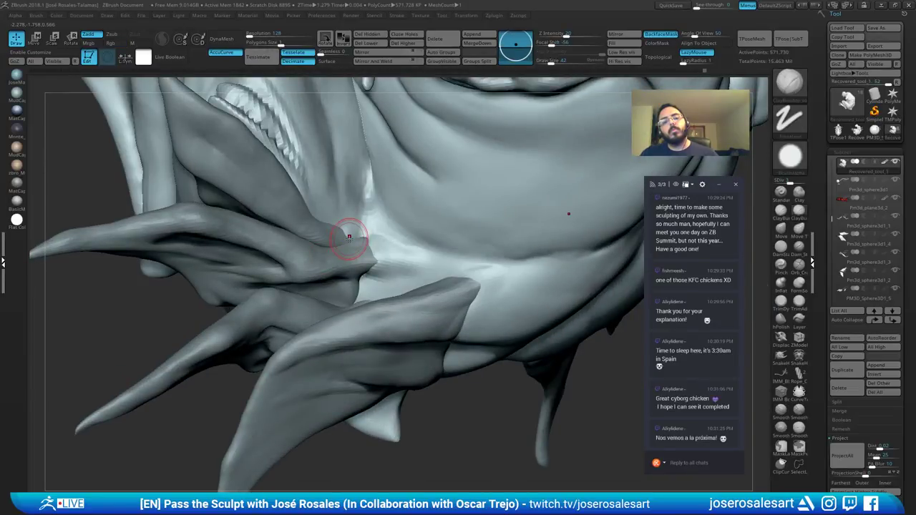
mouse_move(349, 238)
right_down()
mouse_move(373, 265)
mouse_move(326, 218)
mouse_move(333, 225)
mouse_move(339, 215)
right_up()
shift+drag(340, 222, 351, 245)
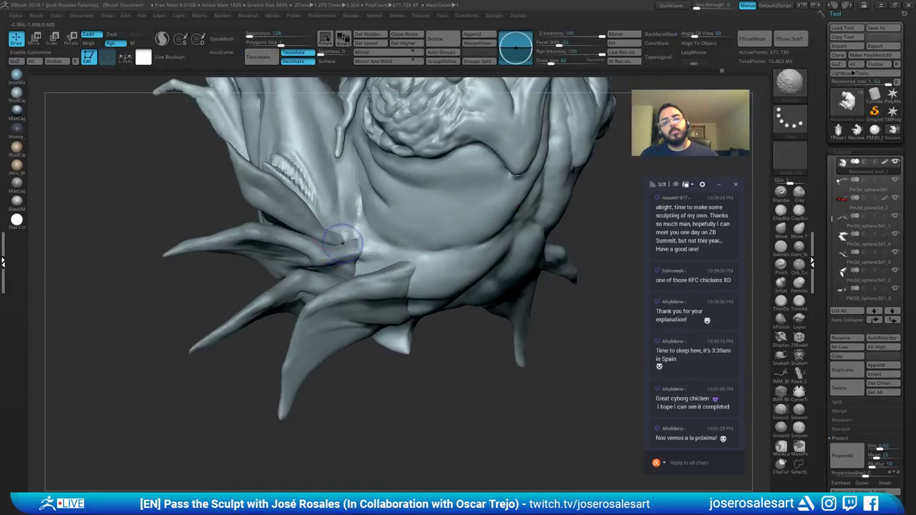
Step: Build up the body skin around the rear spikes' inner base corners with ClayBuildup at draw size 42 and smooth it
mouse_move(315, 269)
right_down()
mouse_move(327, 250)
mouse_move(361, 253)
mouse_move(367, 275)
mouse_move(355, 278)
right_up()
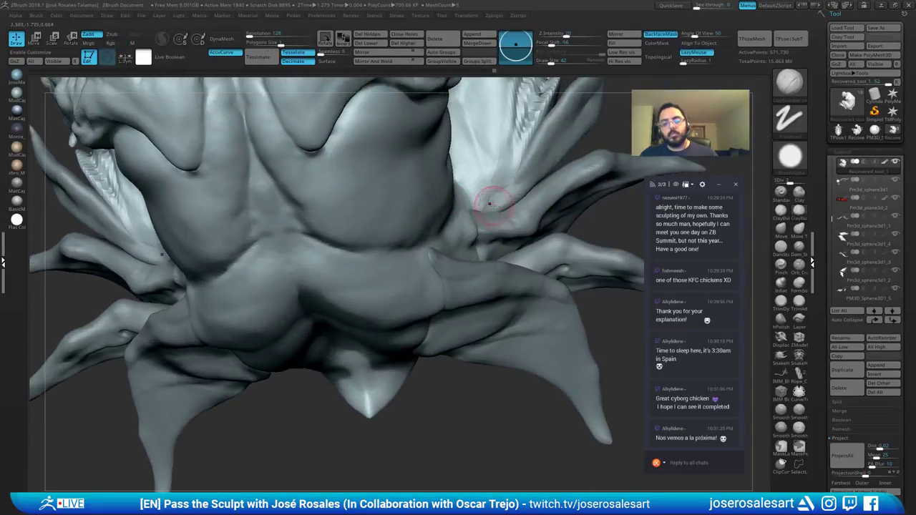
right_drag(493, 199, 478, 208)
mouse_move(432, 279)
right_down()
mouse_move(380, 243)
mouse_move(389, 251)
mouse_move(377, 286)
mouse_move(323, 324)
right_up()
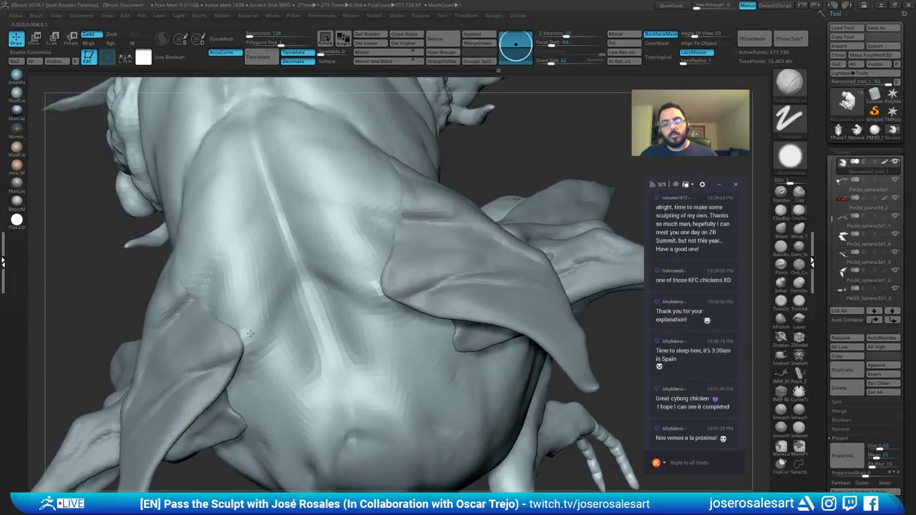
drag(230, 315, 242, 350)
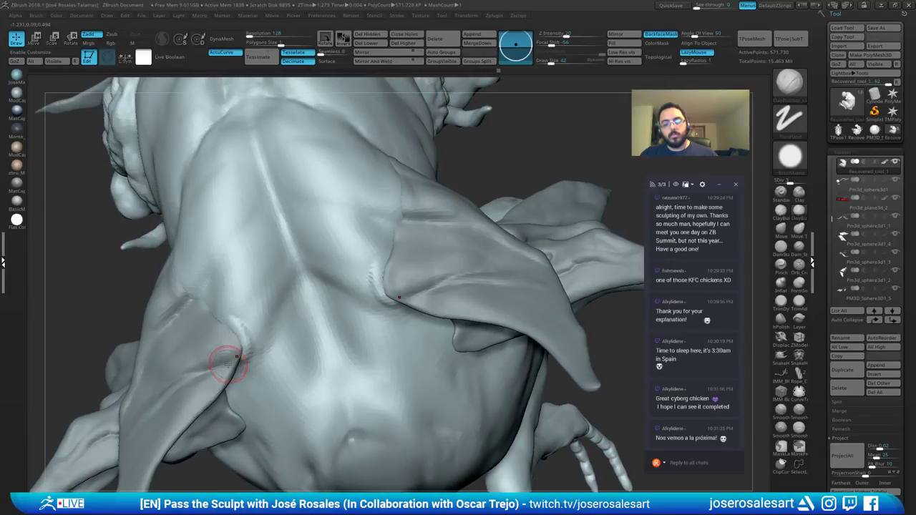
right_drag(228, 365, 244, 346)
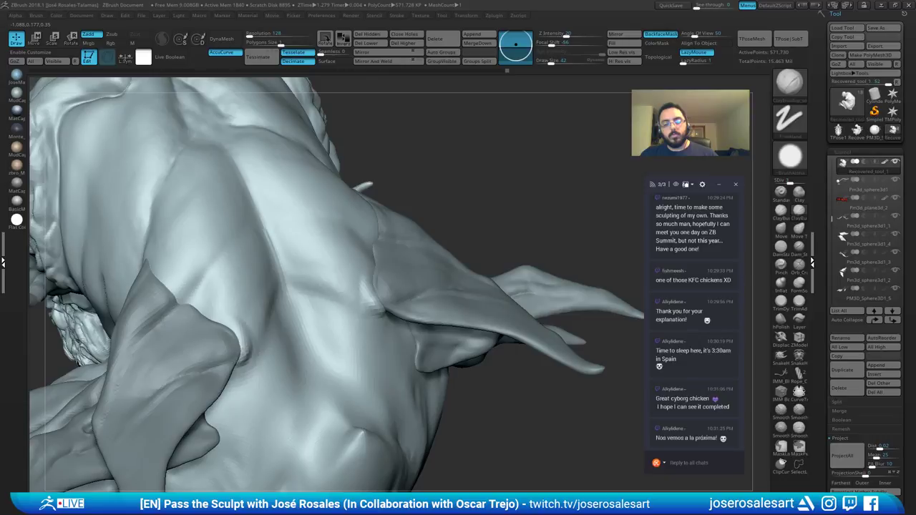
shift+drag(239, 358, 228, 383)
right_drag(213, 391, 241, 366)
Step: Carve creases from the rear spikes' inner base corners across the lower back with DamStandard at draw size 28
key(b)
key(d)
key(s)
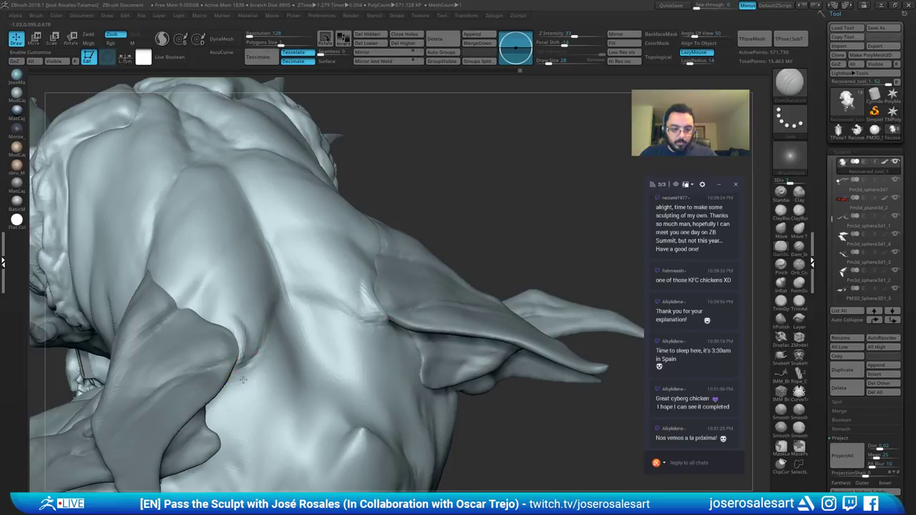
right_drag(247, 354, 272, 324)
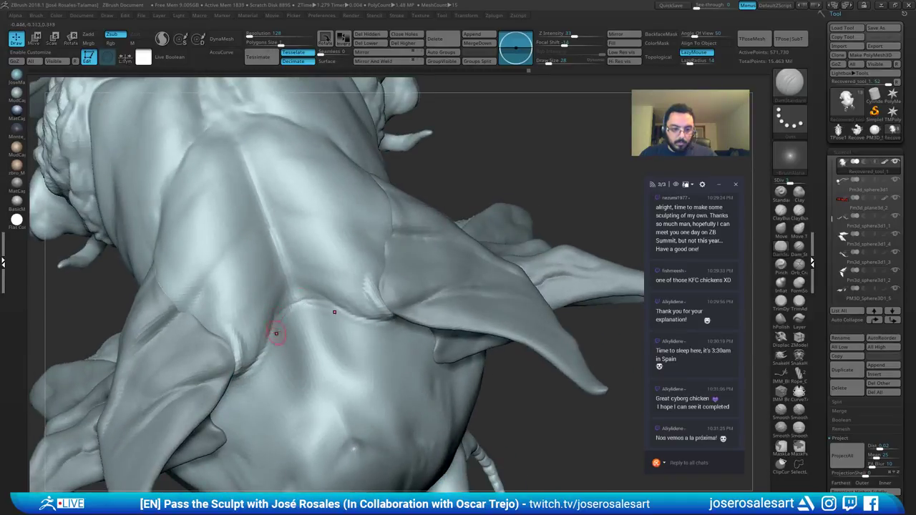
mouse_move(292, 321)
right_down()
mouse_move(279, 355)
mouse_move(263, 356)
right_up()
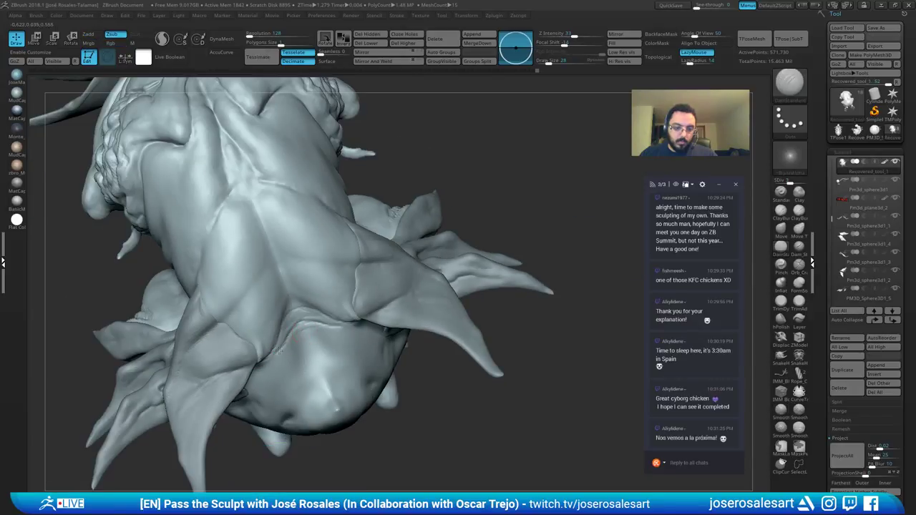
mouse_move(280, 351)
mouse_down()
mouse_move(332, 328)
mouse_move(259, 352)
mouse_up()
right_drag(247, 376, 284, 320)
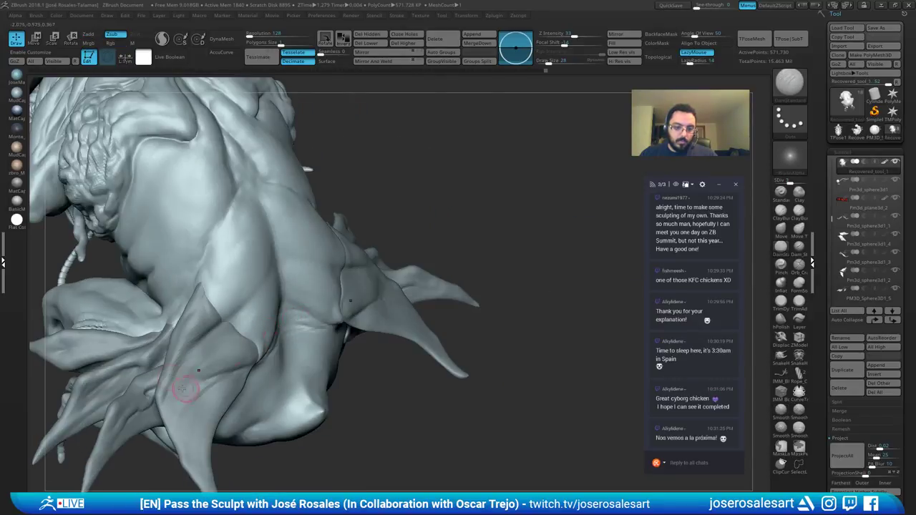
Step: Inspect the whole creature and the creases between the rear spikes' bases from several angles
mouse_move(185, 389)
ctrl+right_down()
mouse_move(265, 250)
mouse_move(244, 317)
mouse_move(275, 347)
mouse_move(262, 268)
mouse_move(272, 247)
ctrl+right_up()
mouse_move(399, 317)
right_down()
mouse_move(442, 275)
mouse_move(447, 221)
right_up()
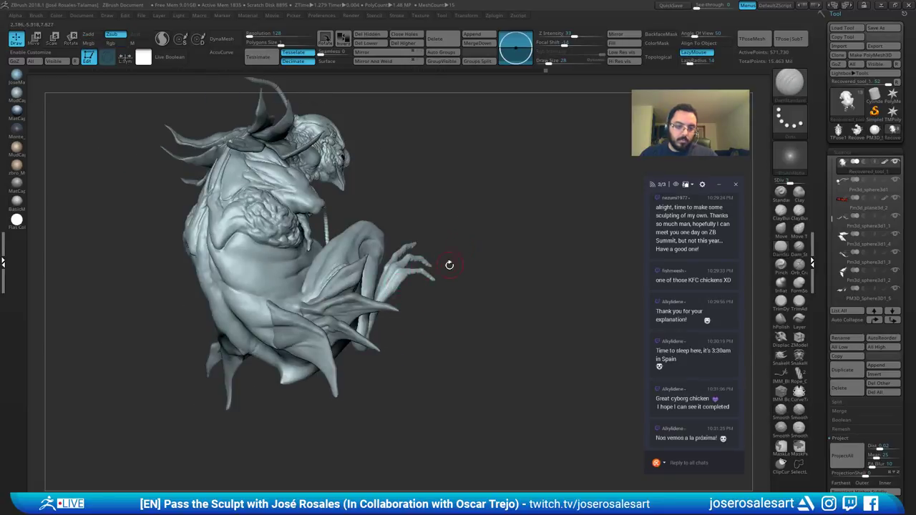
right_drag(450, 265, 322, 297)
right_drag(322, 297, 483, 234)
alt+right_drag(348, 250, 387, 134)
ctrl+right_drag(387, 134, 382, 285)
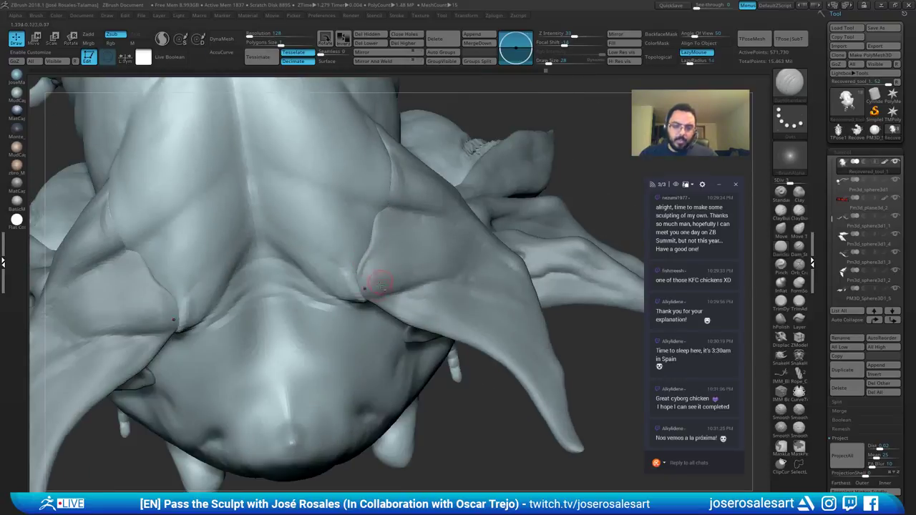
Step: Examine the rear spike, select the spike above it, and work its surface with ClayBuildup at draw size 48
key(b)
key(c)
key(b)
alt+click(355, 287)
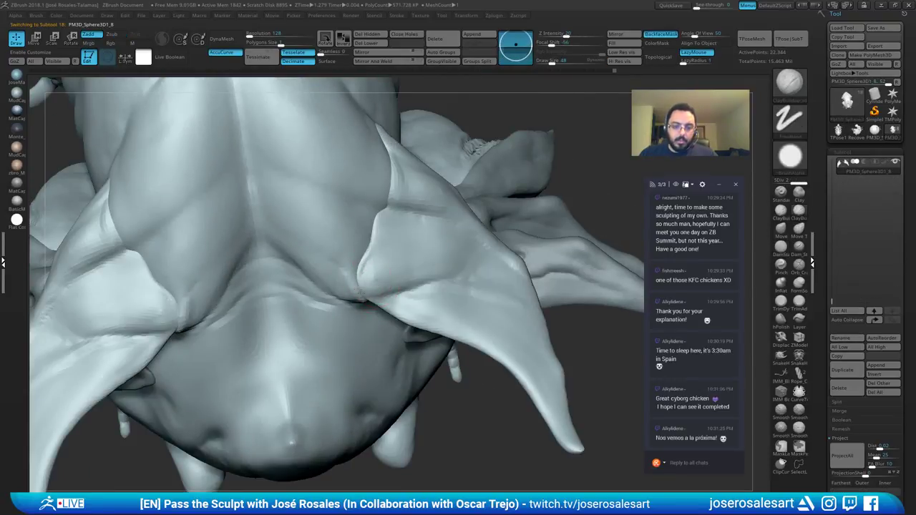
mouse_move(425, 262)
ctrl+right_down()
mouse_move(411, 208)
mouse_move(452, 292)
ctrl+right_up()
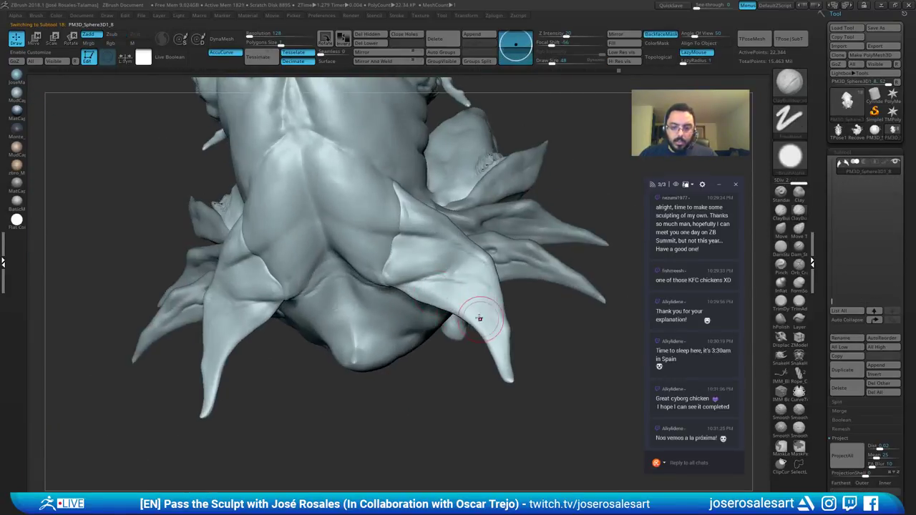
right_drag(508, 323, 458, 308)
right_drag(495, 370, 423, 313)
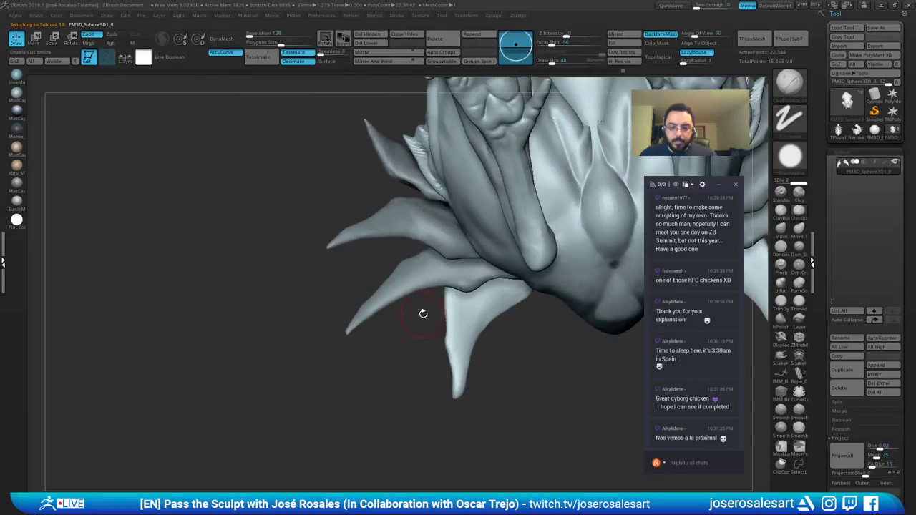
alt+click(444, 277)
mouse_move(444, 276)
alt+right_down()
mouse_move(244, 308)
mouse_move(285, 327)
alt+right_up()
mouse_move(286, 325)
mouse_down()
mouse_move(257, 323)
mouse_move(327, 311)
mouse_move(217, 313)
mouse_up()
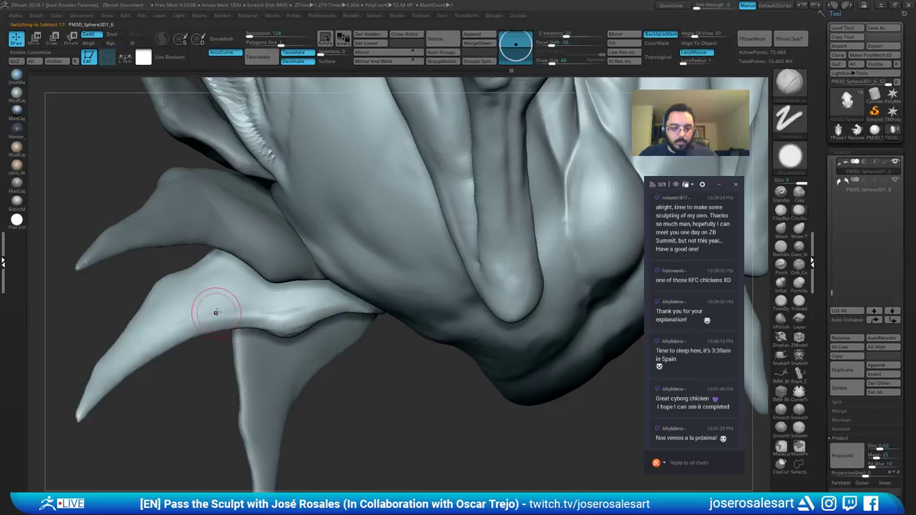
right_drag(217, 313, 280, 321)
mouse_move(131, 356)
right_down()
mouse_move(176, 264)
mouse_move(170, 311)
right_up()
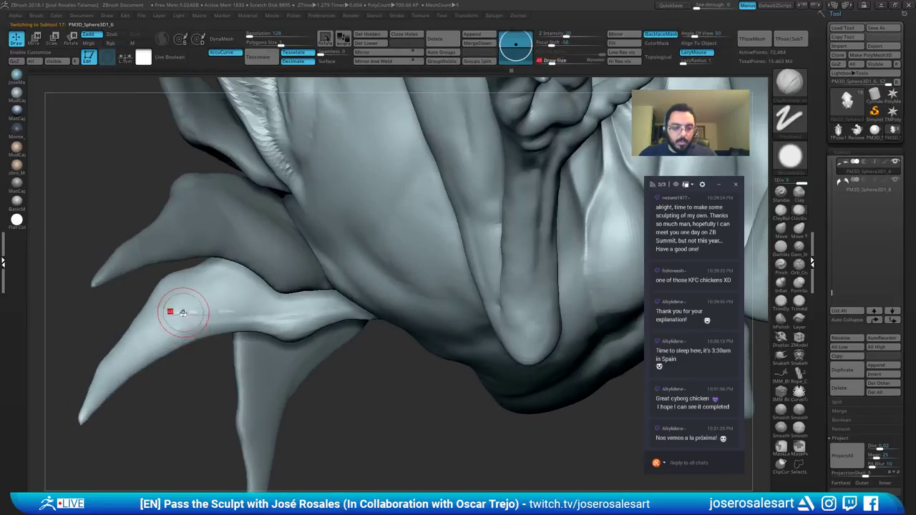
Step: Smooth the selected spike and add clay along its length with ClayBuildup at draw size 65, checking it isolated and against the body
shift+drag(170, 310, 193, 303)
right_drag(192, 303, 195, 338)
mouse_move(169, 314)
mouse_down()
mouse_move(191, 281)
mouse_move(204, 302)
mouse_move(233, 275)
mouse_move(256, 280)
mouse_up()
ctrl+right_drag(256, 281, 251, 244)
mouse_move(251, 244)
mouse_down()
mouse_move(281, 267)
mouse_move(321, 255)
mouse_up()
mouse_move(344, 209)
alt+right_down()
mouse_move(204, 257)
mouse_move(397, 201)
mouse_move(358, 250)
alt+right_up()
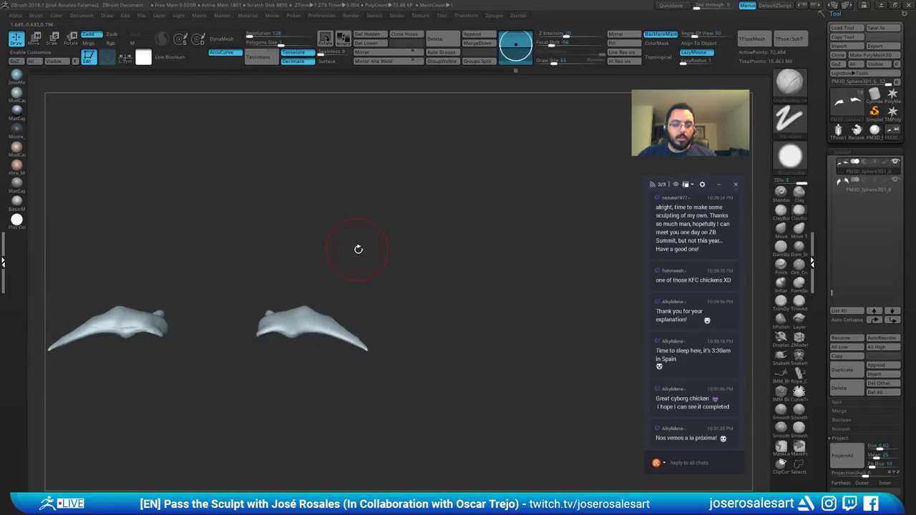
key(shift+s)
alt+right_drag(280, 342, 409, 310)
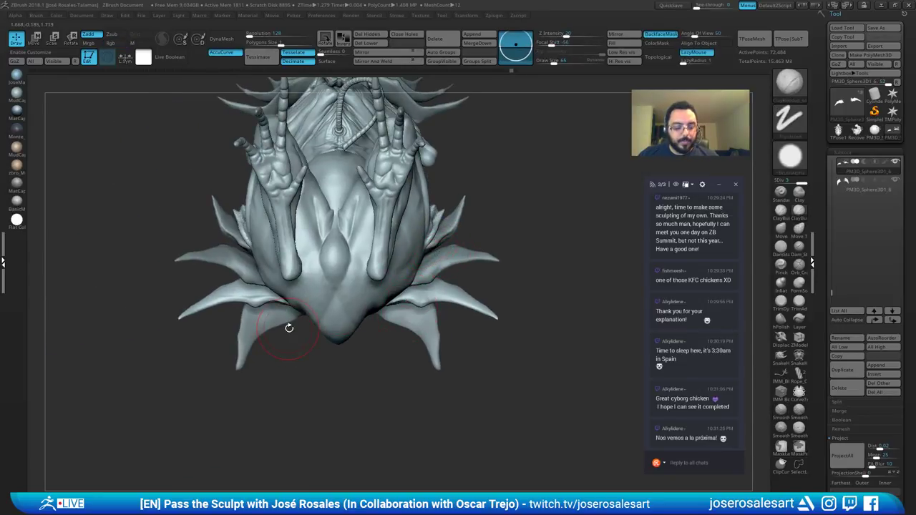
ctrl+right_drag(290, 328, 282, 317)
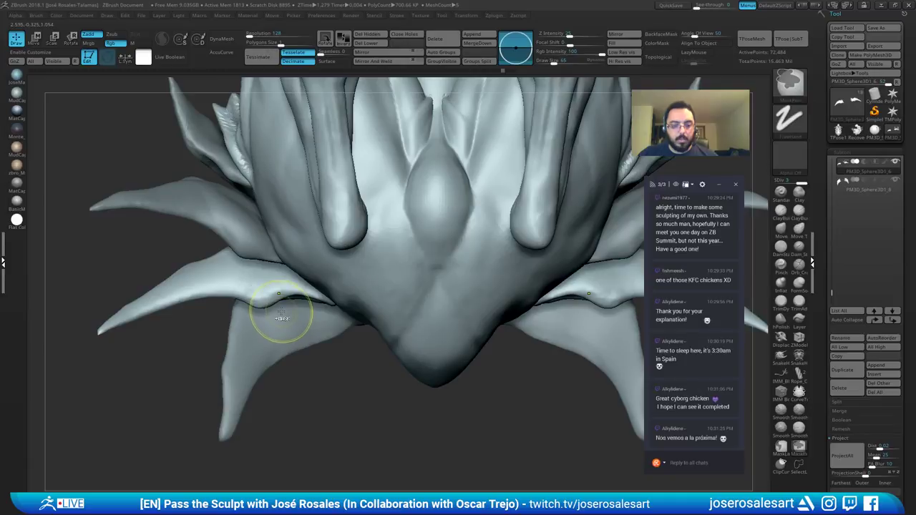
Step: Step back through the mirrored spike's undo history and return to its latest state
key(ctrl+z)
alt+right_drag(365, 276, 244, 264)
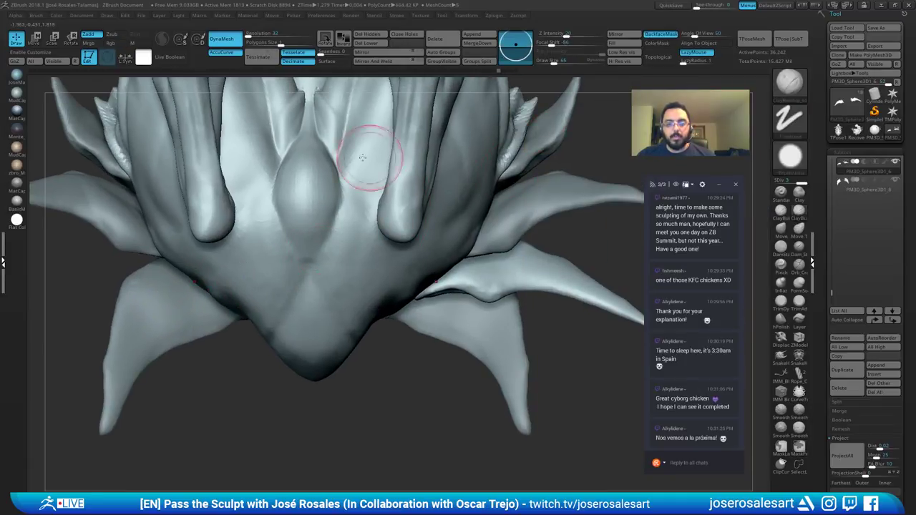
click(504, 71)
Step: Build up the lower edge of the selected spike near its base with ClayBuildup, reducing the draw size to 48
alt+right_drag(247, 314, 283, 296)
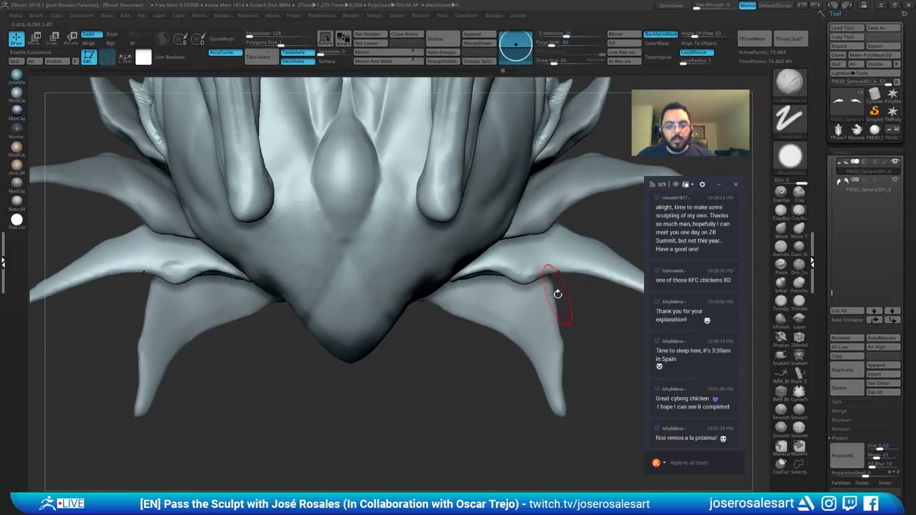
key(s)
drag(556, 292, 553, 293)
ctrl+right_drag(554, 283, 553, 268)
mouse_move(520, 272)
mouse_down()
mouse_move(542, 265)
mouse_move(515, 273)
mouse_up()
right_drag(513, 273, 424, 246)
key(s)
drag(421, 244, 419, 245)
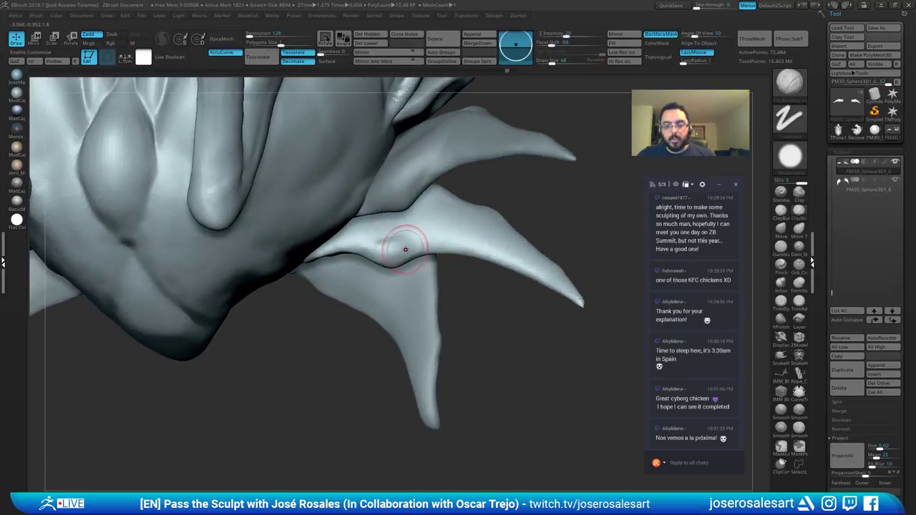
drag(520, 262, 528, 272)
ctrl+right_drag(528, 271, 496, 242)
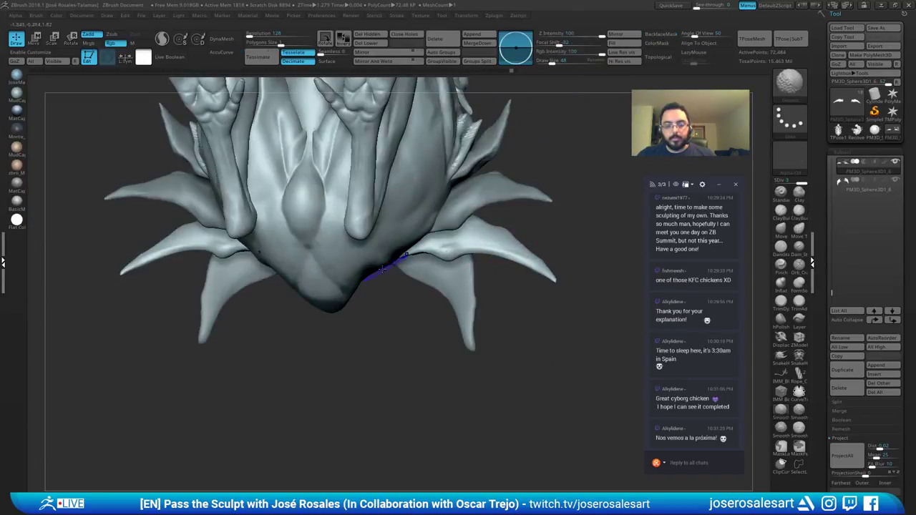
Step: Isolate the mirrored spikes and build up ridges on the spike's base and upper side with ClayBuildup at draw size 54
mouse_move(382, 270)
ctrl+right_down()
mouse_move(429, 251)
mouse_move(350, 259)
ctrl+right_up()
key(shift+s)
key(s)
mouse_move(349, 260)
mouse_down()
mouse_move(355, 242)
mouse_move(346, 269)
mouse_up()
mouse_move(367, 240)
mouse_down()
mouse_move(355, 268)
mouse_move(365, 268)
mouse_up()
mouse_move(392, 240)
mouse_down()
mouse_move(377, 271)
mouse_move(453, 298)
mouse_up()
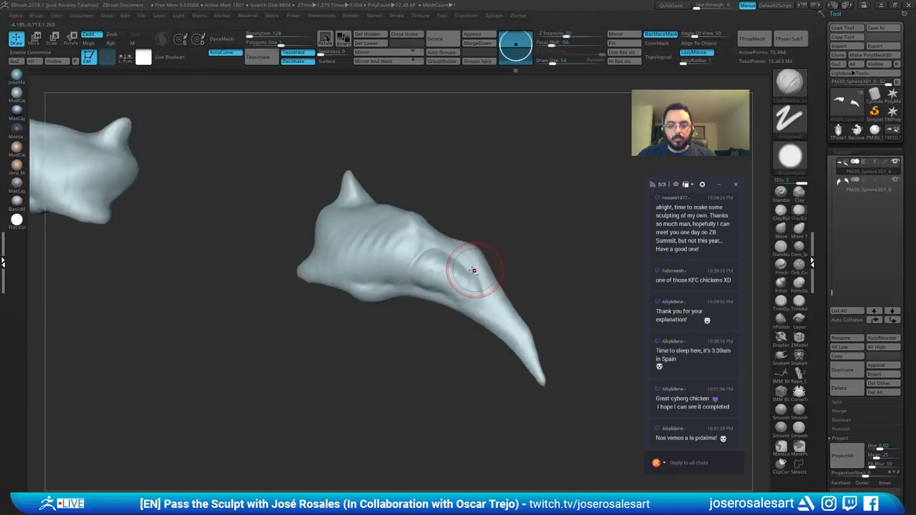
right_drag(474, 271, 430, 270)
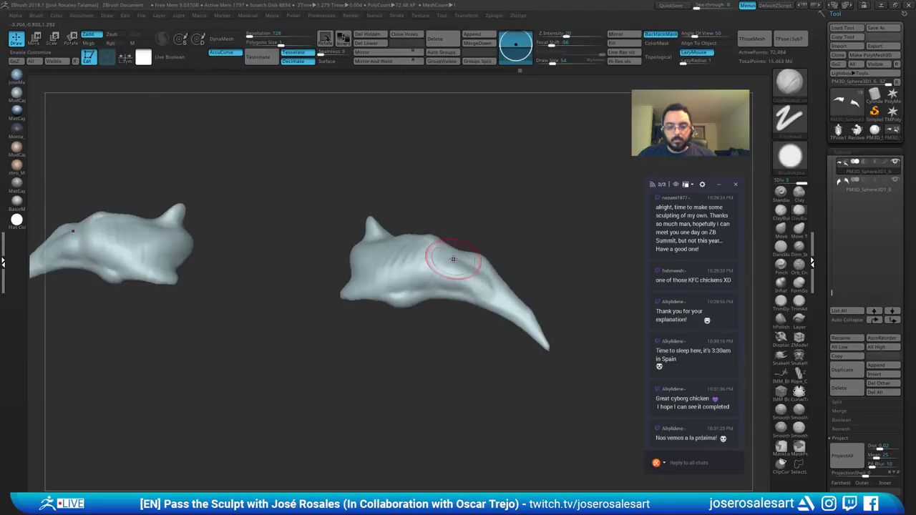
drag(454, 260, 436, 275)
drag(490, 271, 476, 287)
Step: Carve a crease along the underside of the isolated spike with DamStandard at draw size 21
key(b)
key(d)
key(s)
mouse_move(400, 293)
mouse_down()
mouse_move(444, 290)
mouse_move(487, 302)
mouse_up()
right_drag(491, 305, 405, 302)
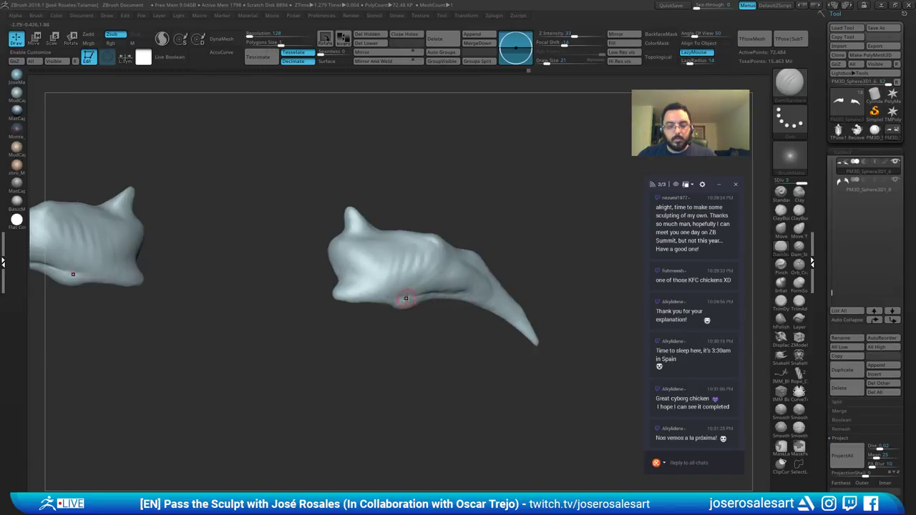
drag(389, 294, 337, 288)
right_drag(337, 290, 386, 302)
Step: Carve a fold on the isolated spike's upper ridge and smooth its side and underside at draw size 58
mouse_move(438, 244)
mouse_down()
mouse_move(396, 234)
mouse_move(386, 264)
mouse_move(408, 262)
mouse_move(444, 282)
mouse_up()
key(bracketright)
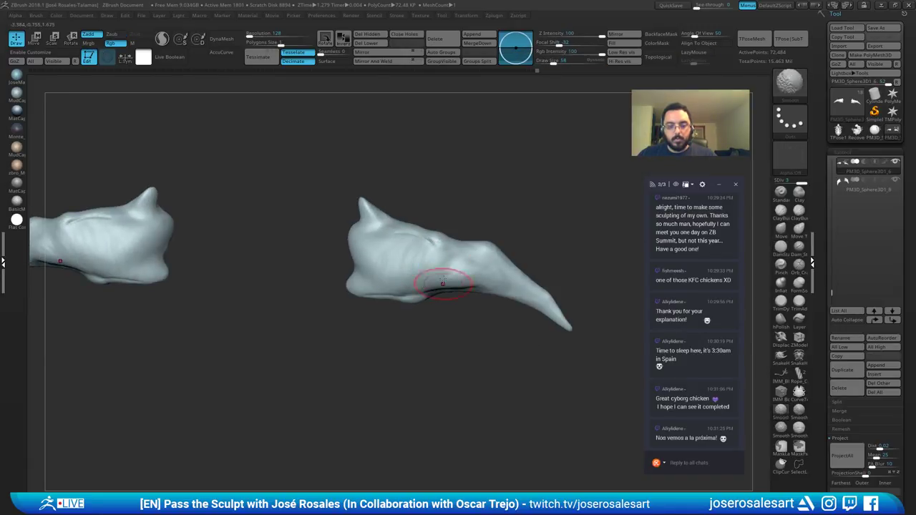
right_drag(443, 281, 448, 266)
mouse_move(448, 266)
shift+mouse_down()
mouse_move(444, 290)
mouse_move(401, 306)
shift+mouse_up()
right_drag(471, 276, 473, 284)
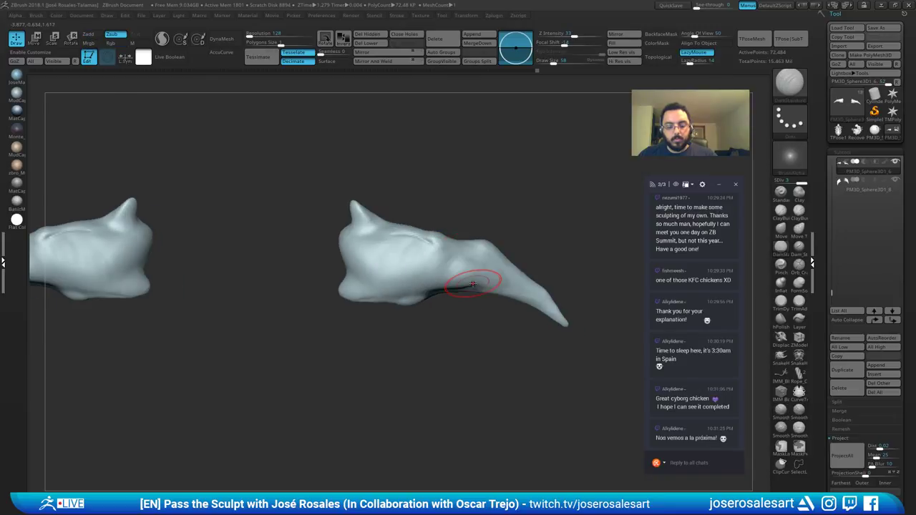
Step: Carve creases along the isolated spike's upper ridge and across its base with DamStandard at draw size 23
key(bracketleft)
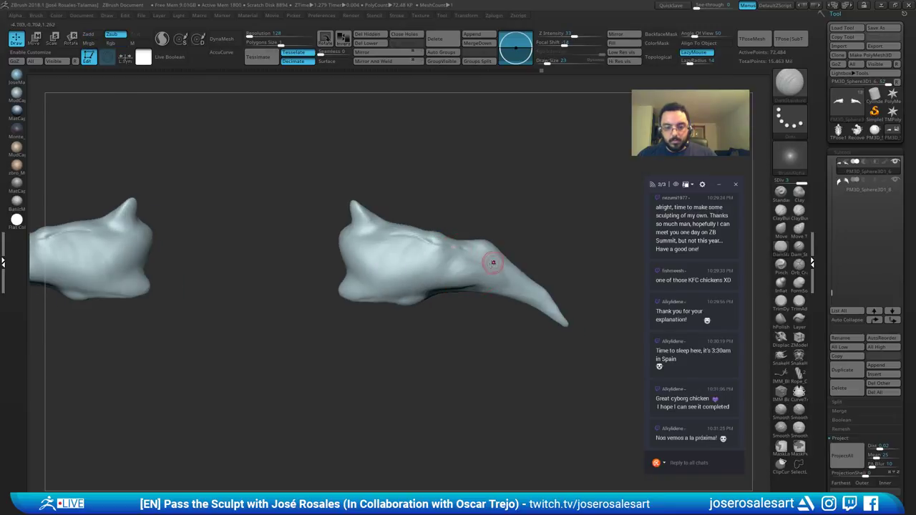
right_drag(494, 262, 477, 263)
mouse_move(451, 249)
mouse_down()
mouse_move(497, 252)
mouse_move(498, 264)
mouse_up()
right_drag(484, 262, 491, 262)
drag(491, 262, 489, 266)
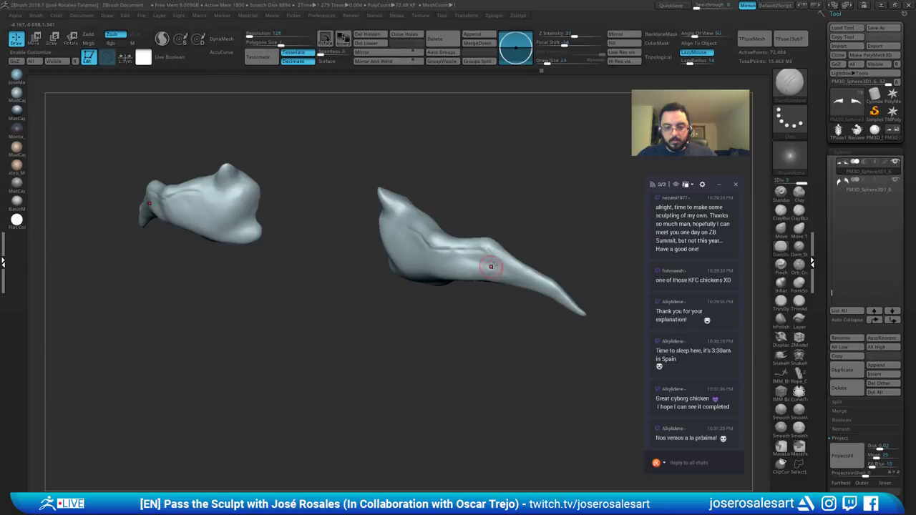
right_drag(489, 265, 482, 254)
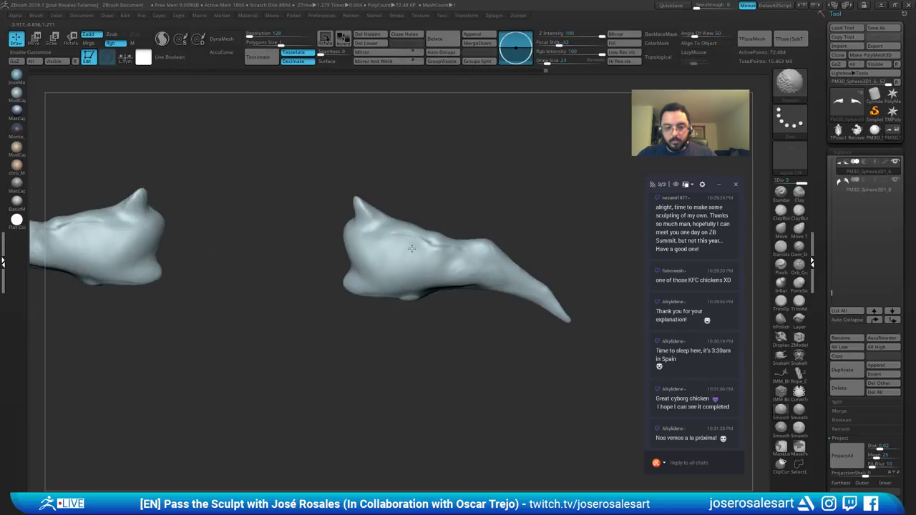
right_drag(411, 248, 393, 229)
drag(393, 229, 386, 227)
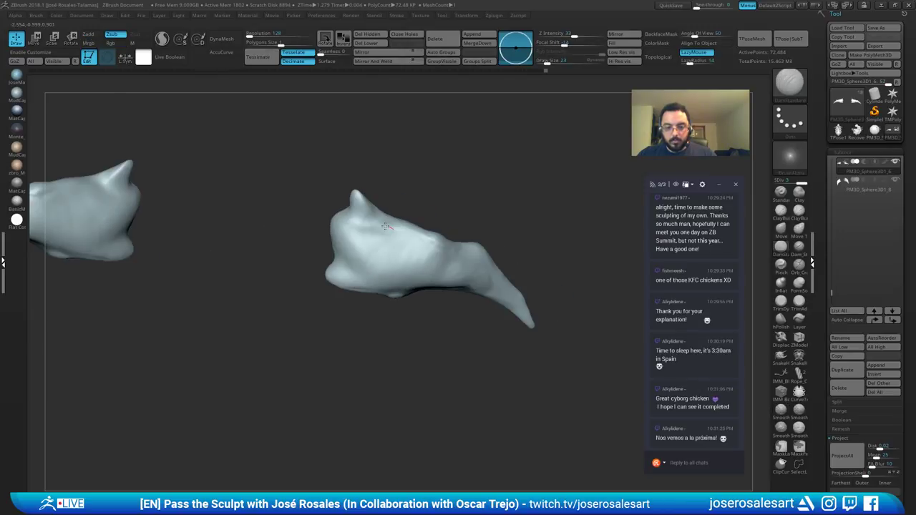
Step: Carve a crease toward the tip of the isolated spike and smooth its side and underside
mouse_move(386, 227)
right_down()
mouse_move(486, 254)
mouse_move(484, 299)
mouse_move(496, 295)
right_up()
shift+drag(495, 295, 472, 300)
shift+drag(393, 331, 371, 334)
right_drag(555, 304, 536, 305)
drag(535, 305, 542, 306)
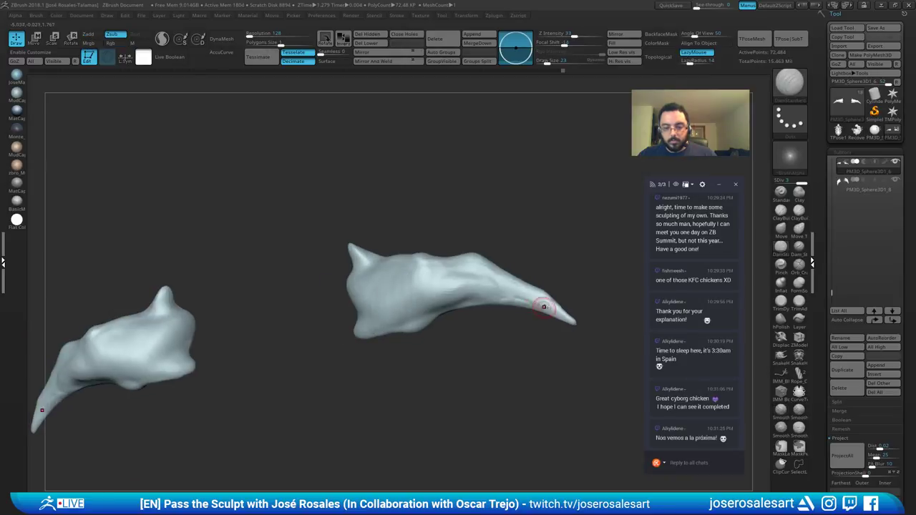
right_drag(542, 307, 562, 300)
shift+drag(510, 285, 492, 270)
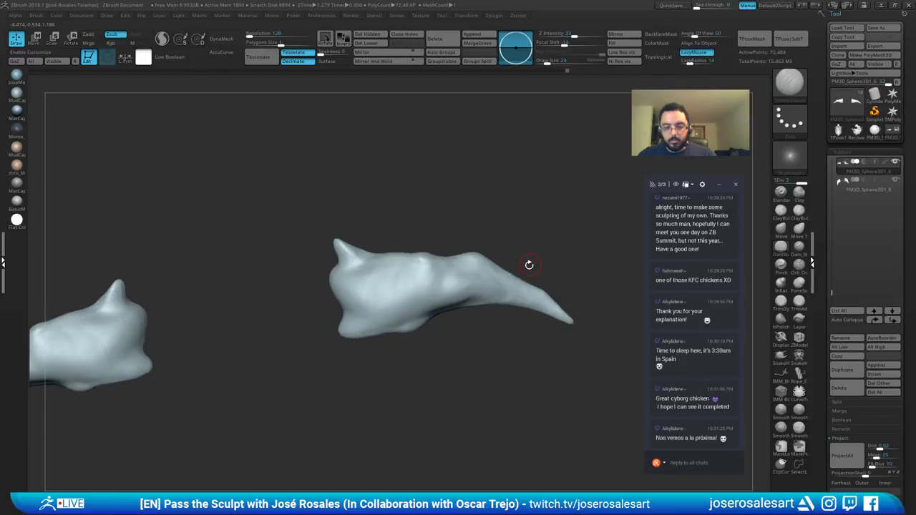
Step: Select the PM3D_Sphere3D1_8 spike pair, isolate it and switch to the ClayBuildup brush
key(f)
right_drag(501, 315, 554, 355)
alt+click(457, 334)
mouse_move(494, 355)
alt+right_down()
mouse_move(464, 335)
mouse_move(455, 365)
alt+right_up()
key(shift+s)
key(b)
key(c)
key(b)
right_drag(435, 224, 450, 194)
right_drag(401, 253, 417, 270)
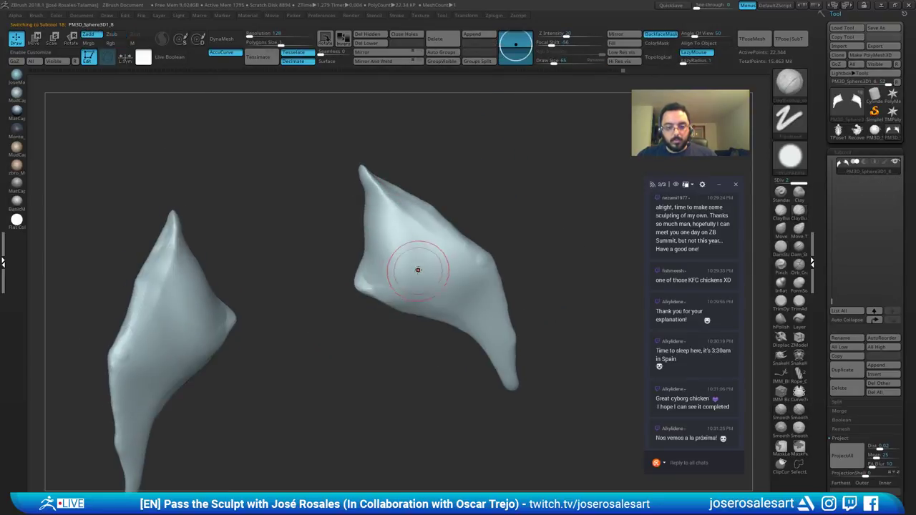
Step: Try to build up the broad face of the isolated spike with ClayBuildup at draw size 65, and undo the strokes
mouse_move(419, 227)
mouse_down()
mouse_move(397, 270)
mouse_move(450, 275)
mouse_move(483, 315)
mouse_up()
right_drag(484, 308, 494, 319)
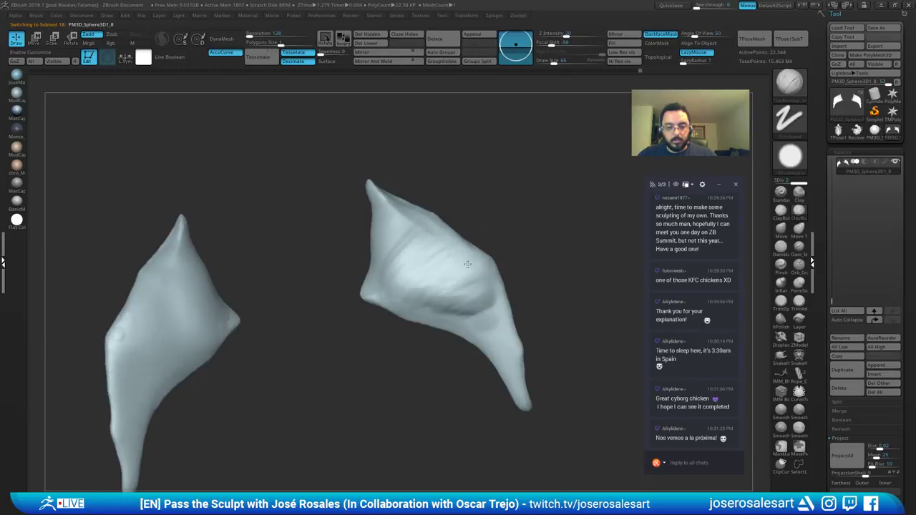
key(ctrl+z)
key(ctrl+z)
key(ctrl+z)
key(ctrl+z)
key(ctrl+z)
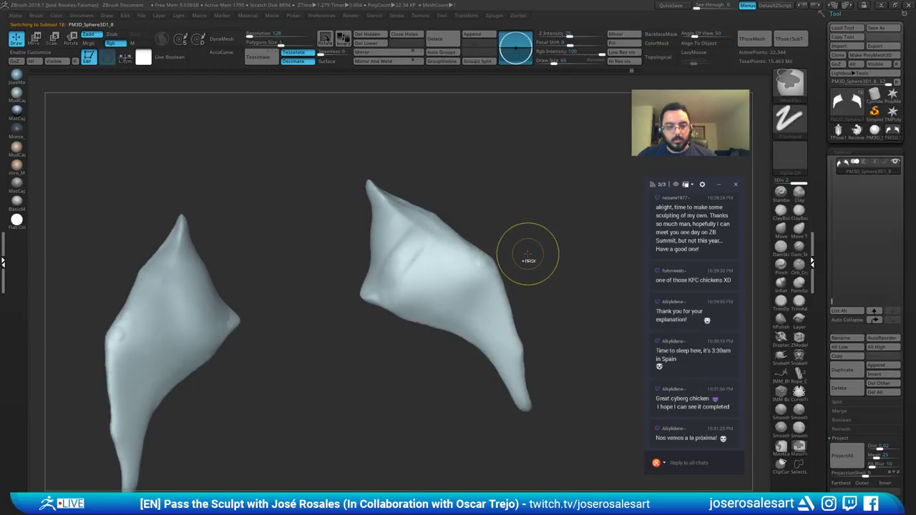
Step: Build up broad folds across the middle and lower edge of the isolated spike with ClayBuildup at draw size 90
mouse_move(483, 259)
right_down()
mouse_move(447, 292)
mouse_move(428, 287)
right_up()
key(bracketright)
drag(417, 275, 479, 284)
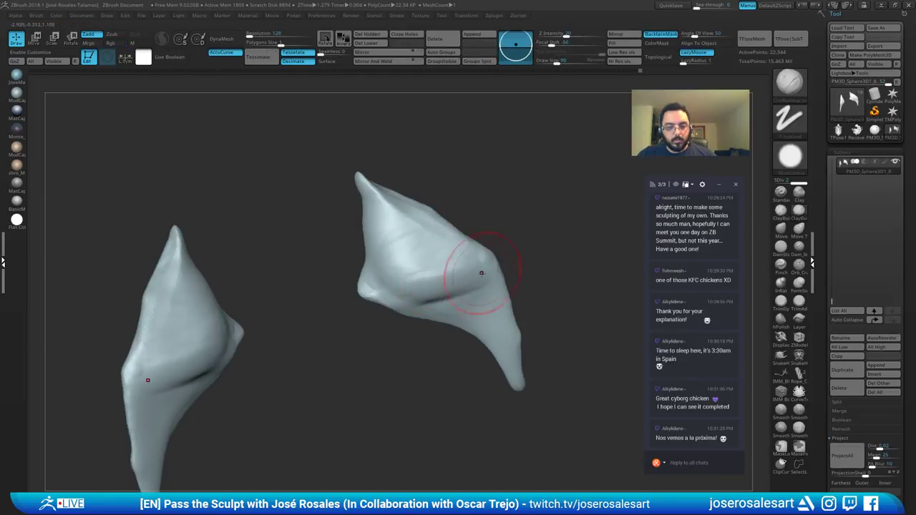
mouse_move(426, 292)
mouse_down()
mouse_move(483, 289)
mouse_move(469, 304)
mouse_move(491, 304)
mouse_up()
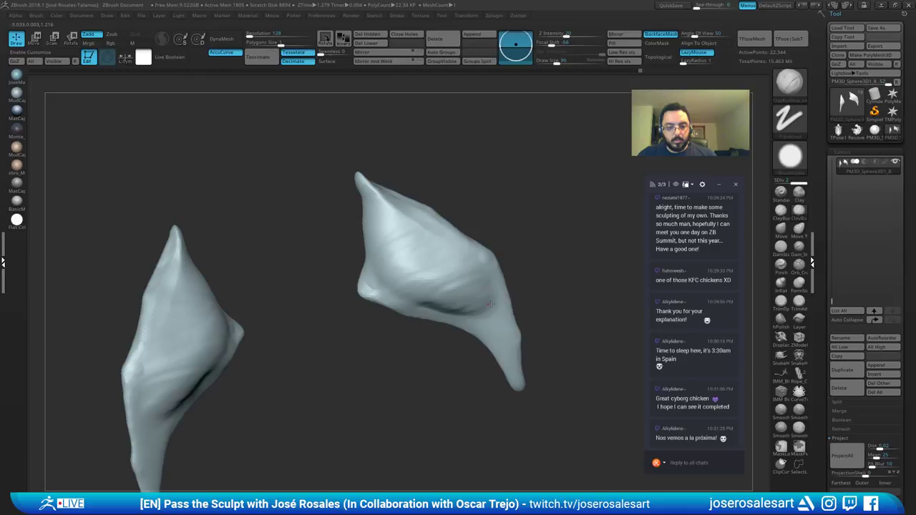
right_drag(490, 304, 406, 252)
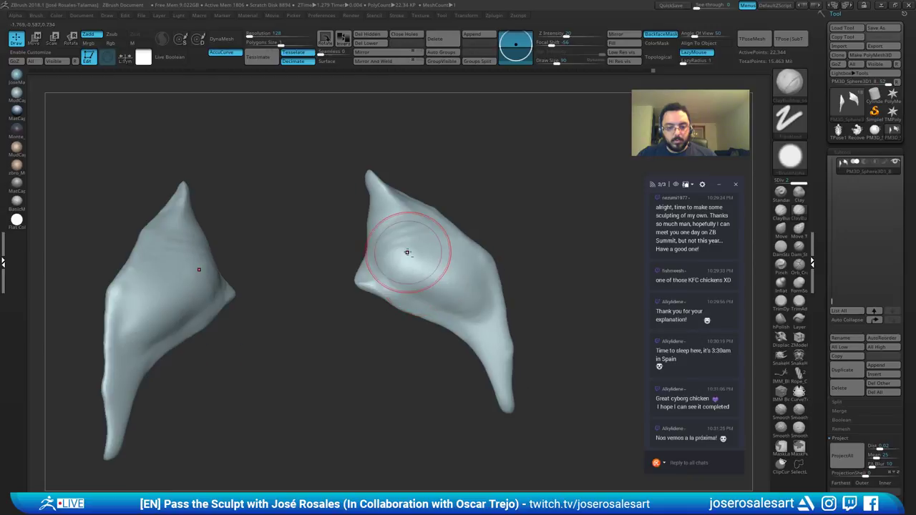
mouse_move(408, 252)
mouse_down()
mouse_move(405, 262)
mouse_move(433, 276)
mouse_move(412, 259)
mouse_move(422, 233)
mouse_move(448, 279)
mouse_move(480, 297)
mouse_up()
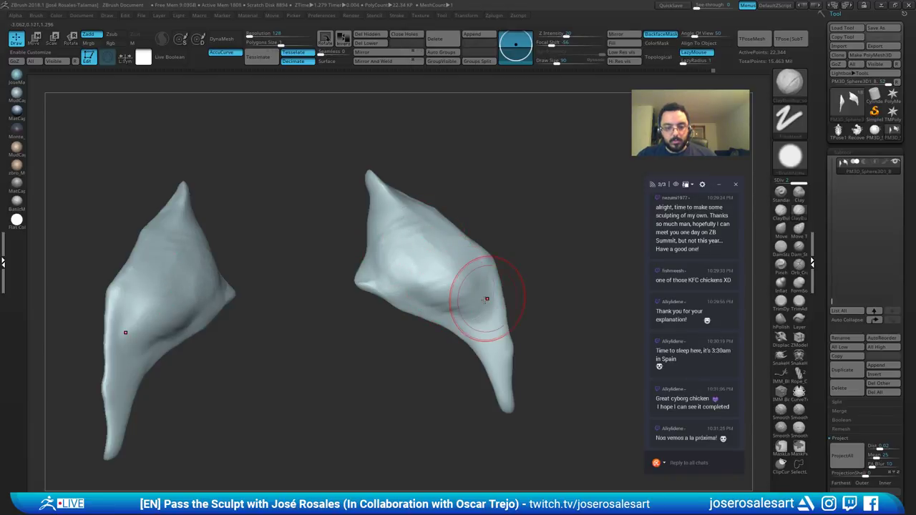
Step: Refine the folds on the isolated spike's lower bend and inner base with ClayBuildup at draw size 58
key(bracketleft)
drag(548, 315, 475, 312)
drag(445, 266, 394, 287)
mouse_move(394, 288)
right_down()
mouse_move(376, 204)
mouse_move(374, 233)
right_up()
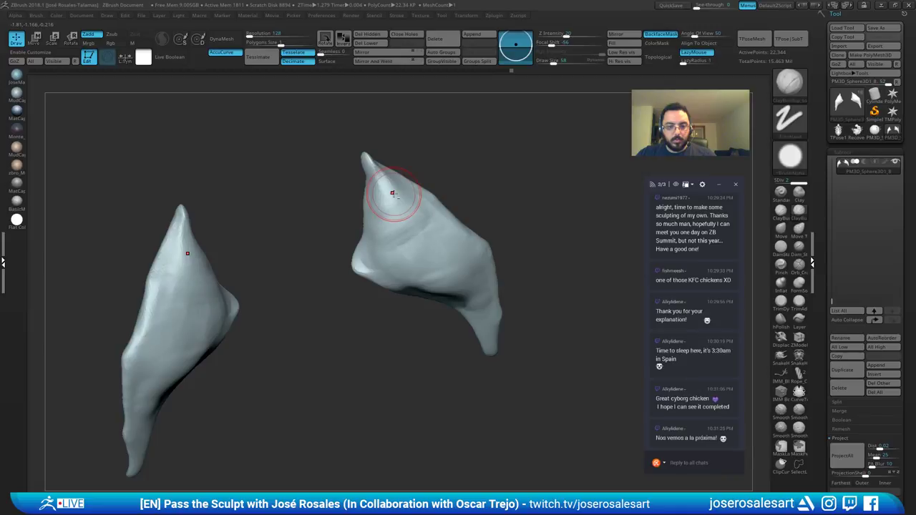
right_drag(394, 193, 426, 301)
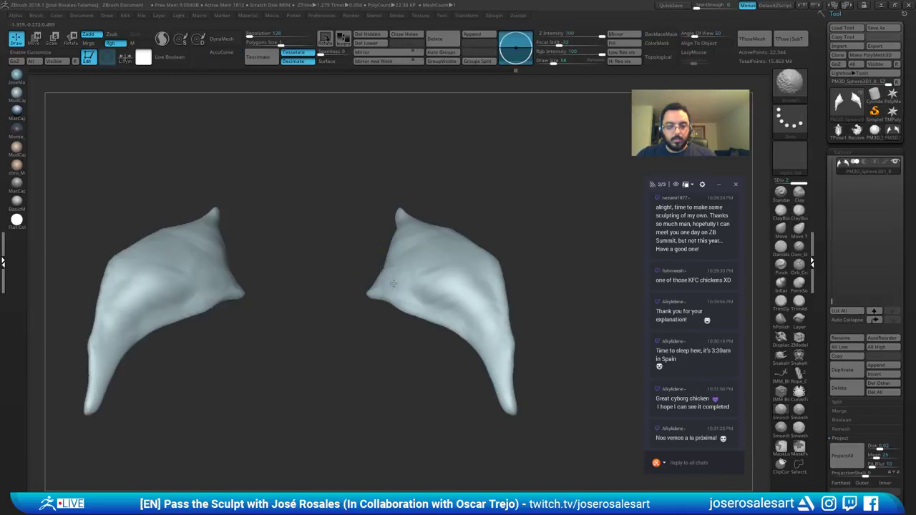
Step: Show the whole creature again and build up the spike's lower edge where it meets the body at draw size 33
key(shift+s)
mouse_move(494, 283)
ctrl+right_down()
mouse_move(464, 315)
mouse_move(398, 323)
mouse_move(405, 344)
mouse_move(416, 248)
mouse_move(504, 276)
ctrl+right_up()
mouse_move(501, 281)
mouse_down()
mouse_move(498, 267)
mouse_move(472, 273)
mouse_up()
mouse_move(473, 273)
right_down()
mouse_move(494, 269)
mouse_move(395, 285)
mouse_move(322, 249)
right_up()
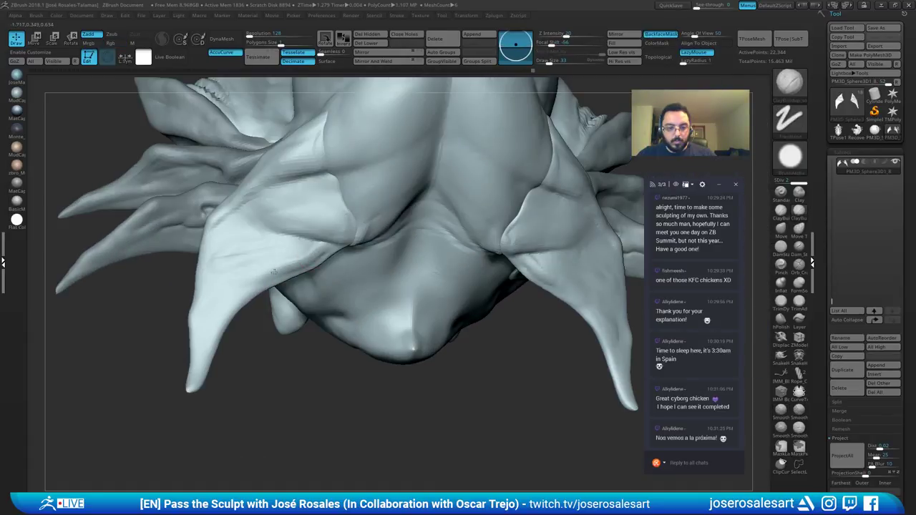
drag(274, 272, 259, 279)
alt+right_drag(514, 256, 379, 261)
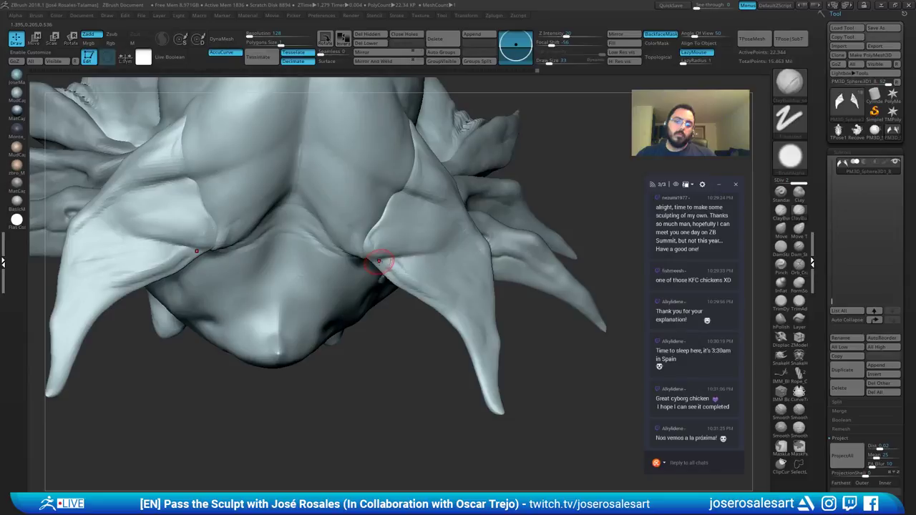
drag(383, 262, 450, 289)
Step: Save the creature sculpt to disk after reviewing it from the front
ctrl+right_drag(450, 289, 401, 215)
mouse_move(401, 214)
right_down()
mouse_move(390, 257)
mouse_move(425, 292)
mouse_move(511, 286)
mouse_move(501, 288)
right_up()
alt+right_drag(501, 287, 450, 313)
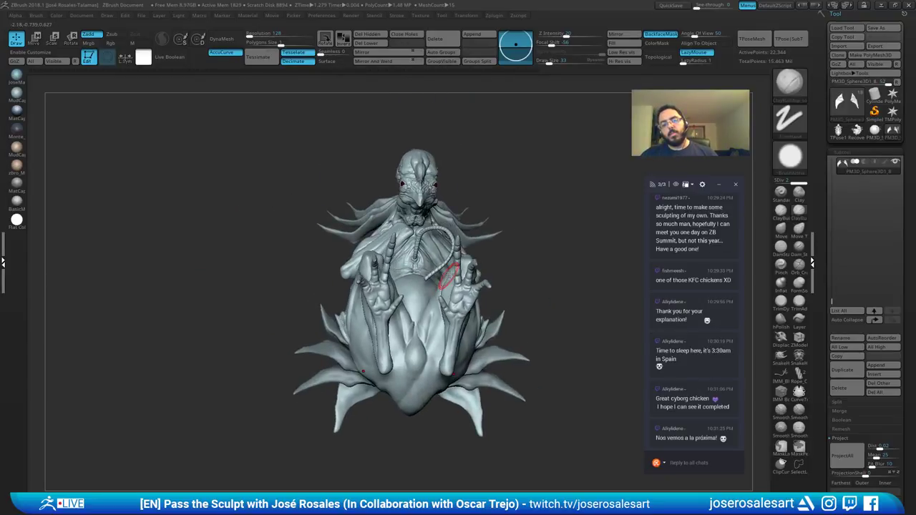
right_drag(449, 276, 482, 239)
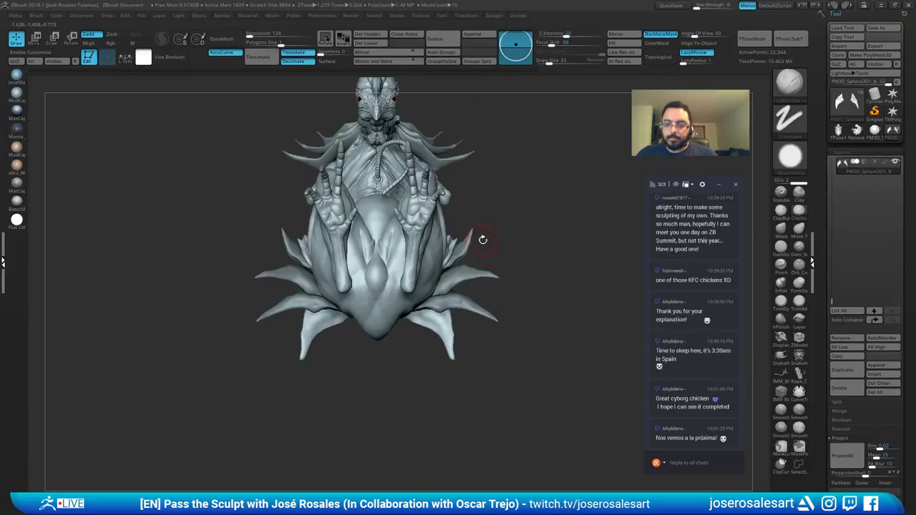
click(881, 30)
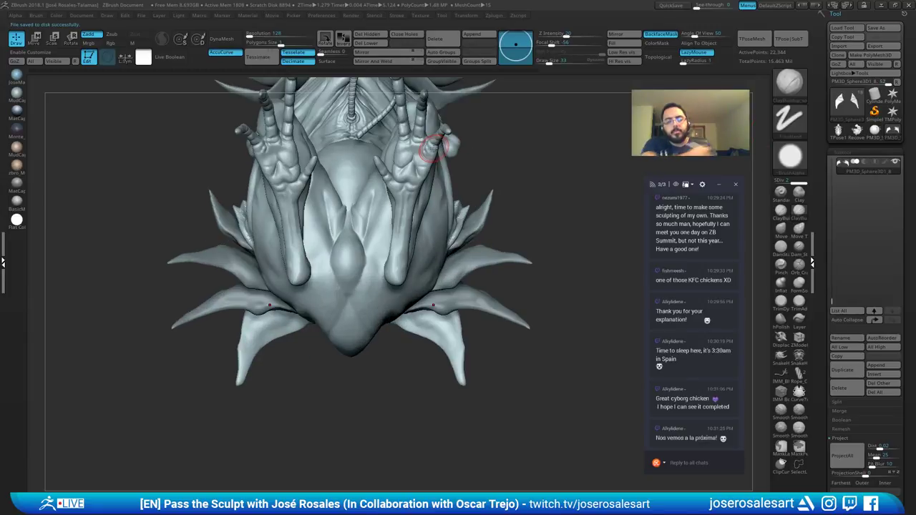
Step: Select the Pm3d_sphere3d1_2 subtool and examine the whole creature from the back, front and side
mouse_move(475, 215)
alt+mouse_down()
mouse_move(474, 289)
mouse_move(416, 279)
mouse_move(333, 295)
alt+mouse_up()
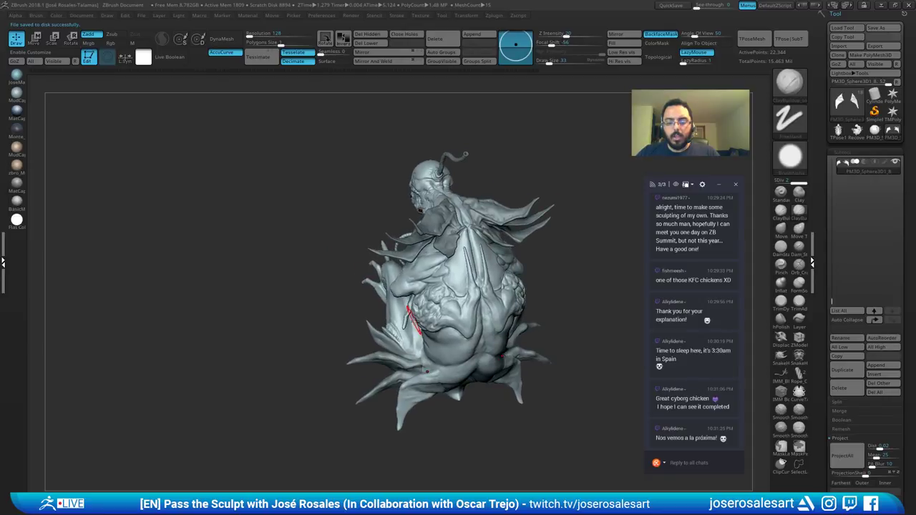
right_drag(414, 322, 324, 350)
alt+click(351, 240)
drag(324, 350, 494, 340)
drag(412, 330, 340, 237)
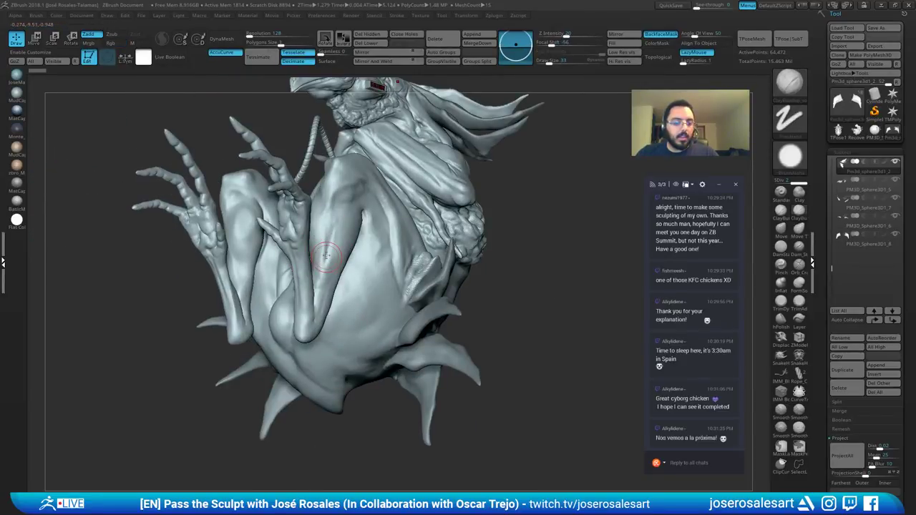
right_drag(327, 256, 450, 259)
drag(511, 267, 487, 262)
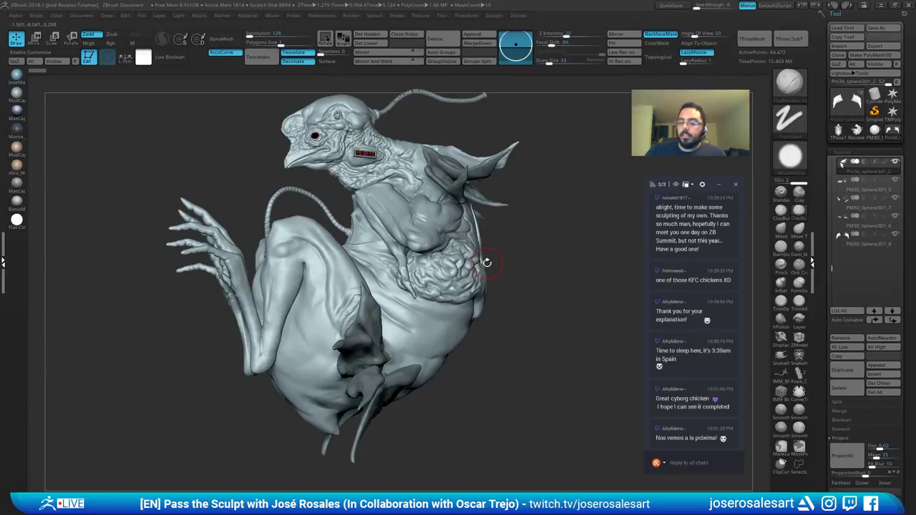